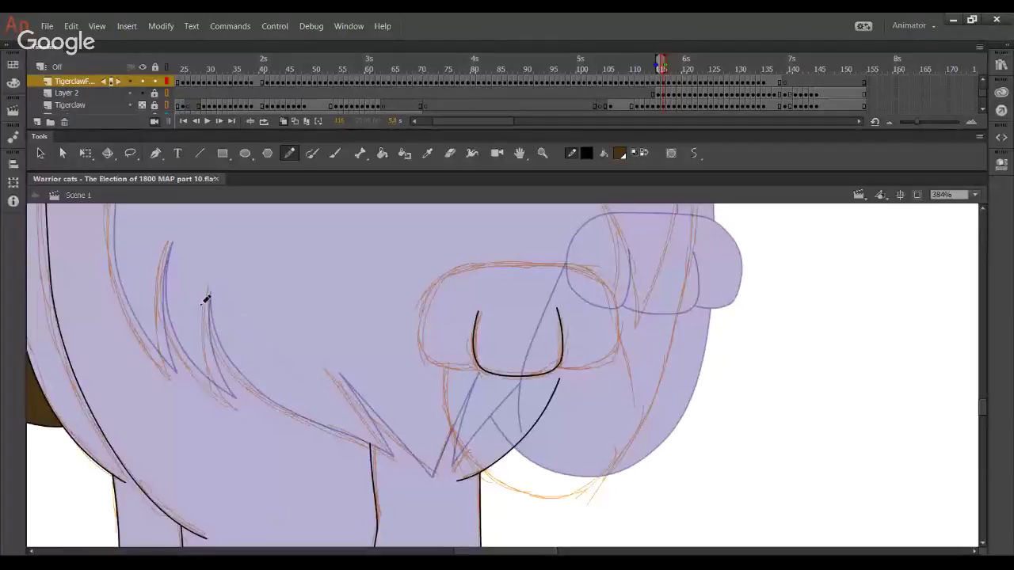
Ink the curved fur line along the lower-left chest and bend it to follow the sketch
left_click_drag(208, 292, 235, 371)
key("ctrl+z")
mouse_move(206, 297)
left_mouse_down()
mouse_move(266, 402)
mouse_move(381, 448)
mouse_move(283, 415)
mouse_move(247, 385)
mouse_move(209, 286)
left_mouse_up()
key("ctrl+z")
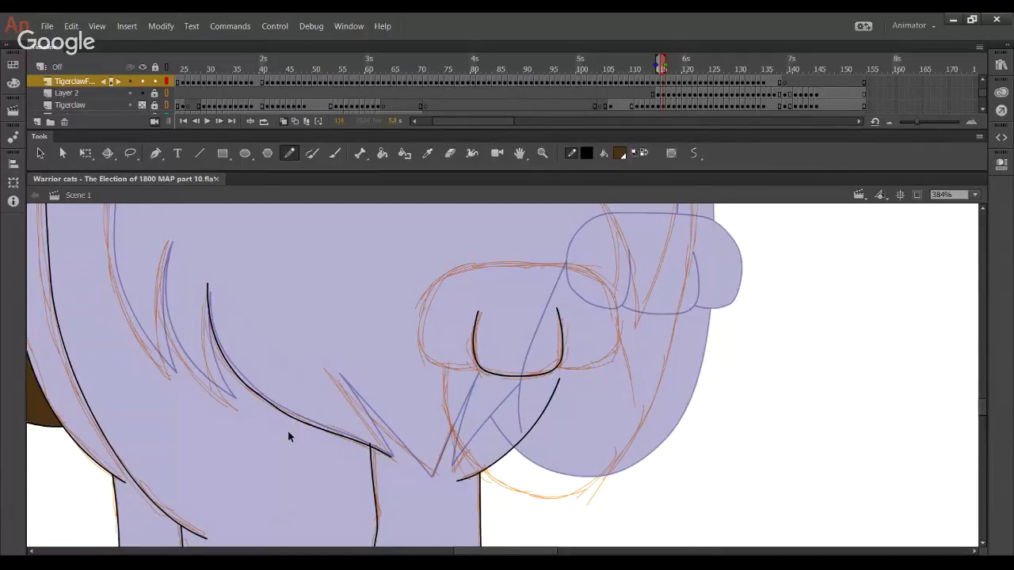
left_click_drag(283, 415, 270, 408)
left_click_drag(223, 357, 221, 357)
Ink a straight diagonal line over the sketched fur tuft at the bottom of the chest
left_click_drag(325, 370, 431, 489)
key("ctrl+z")
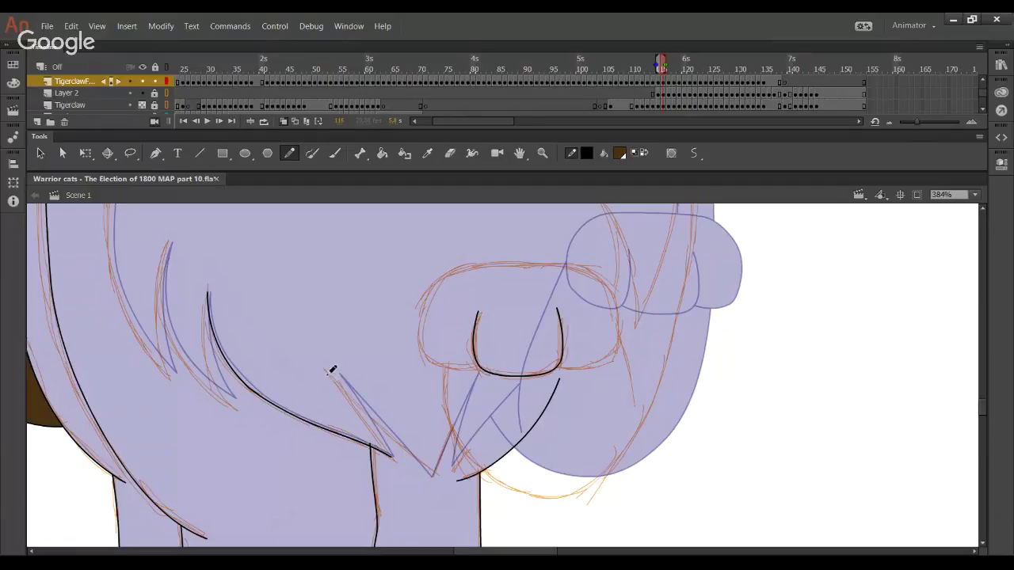
mouse_move(328, 371)
left_mouse_down()
mouse_move(434, 474)
mouse_move(446, 502)
mouse_move(454, 499)
left_mouse_up()
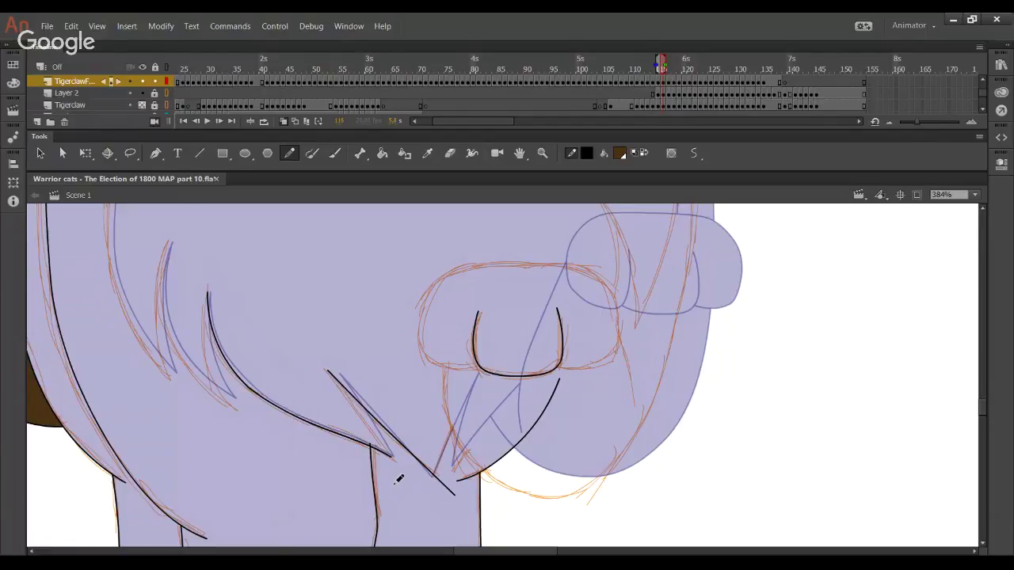
Ink the raised paw's outer outline around the middle toe and delete the overshooting line ends at its underside
mouse_move(490, 369)
left_mouse_down()
mouse_move(456, 372)
mouse_move(436, 345)
mouse_move(452, 369)
mouse_move(433, 360)
mouse_move(428, 313)
mouse_move(446, 279)
mouse_move(568, 267)
mouse_move(618, 301)
mouse_move(623, 338)
mouse_move(610, 360)
mouse_move(515, 371)
left_mouse_up()
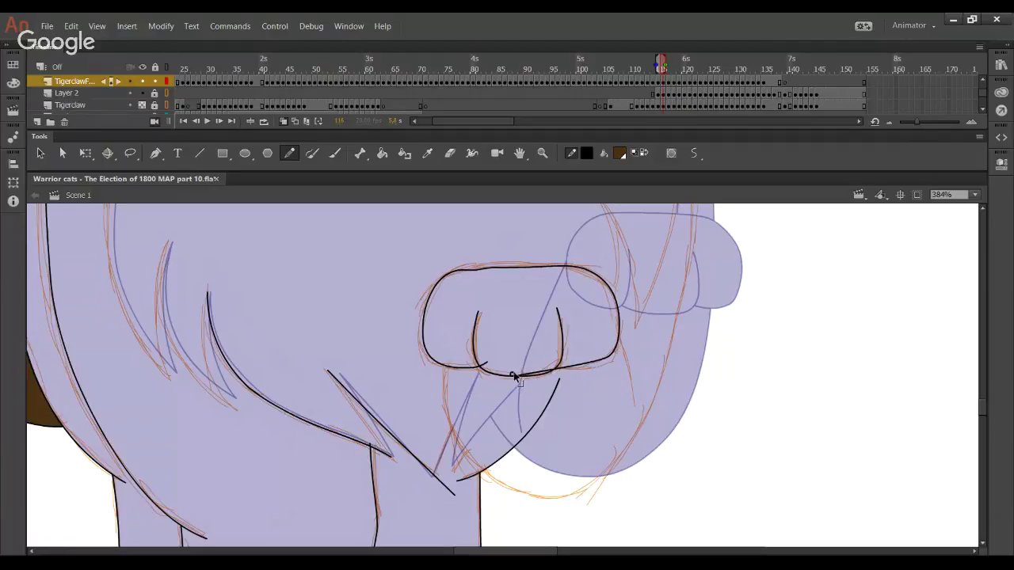
left_click(523, 372, "ctrl")
key("Delete")
left_click(485, 365, "ctrl")
key("Delete")
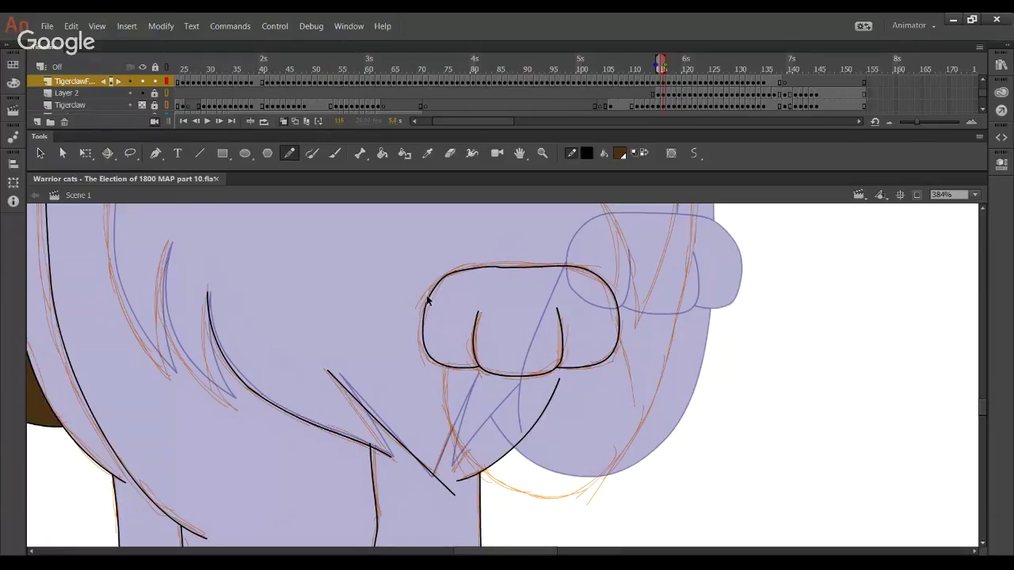
Replace the uneven top edge of the paw with a smooth line and fill the paw dark brown
left_click_drag(432, 305, 480, 270)
left_click(499, 264, "ctrl")
key("Delete")
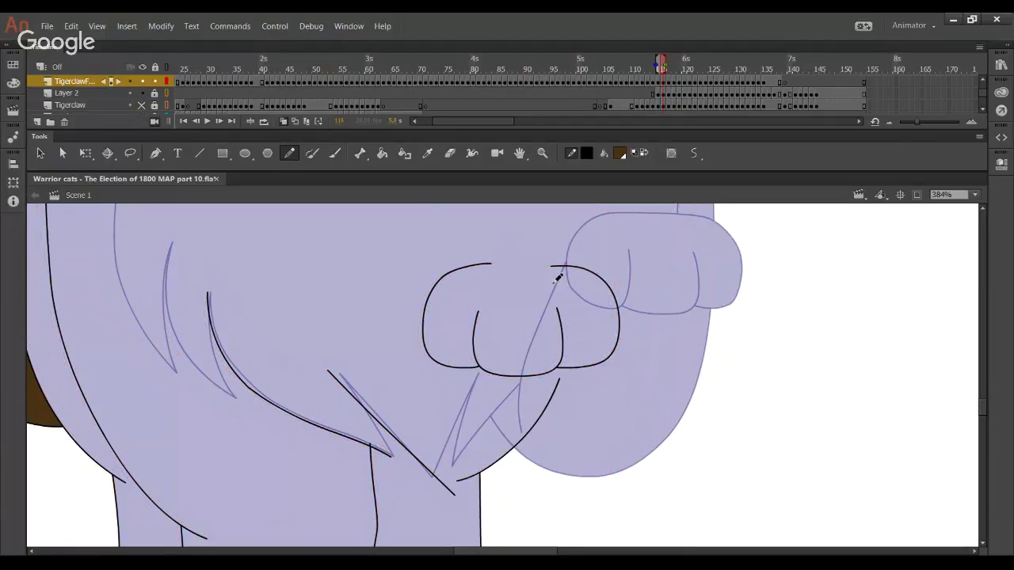
left_click_drag(491, 267, 491, 265)
left_click(143, 105)
left_click(146, 105)
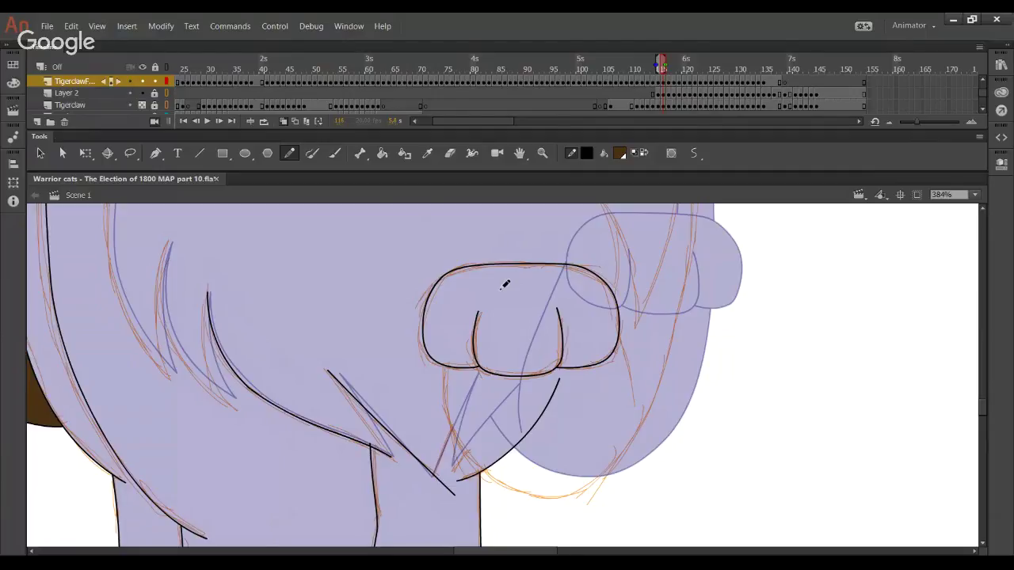
left_click(382, 153)
left_click(527, 342)
Ink the short leg line descending from the paw's right side, removing the part that overlaps the paw
left_click(290, 153)
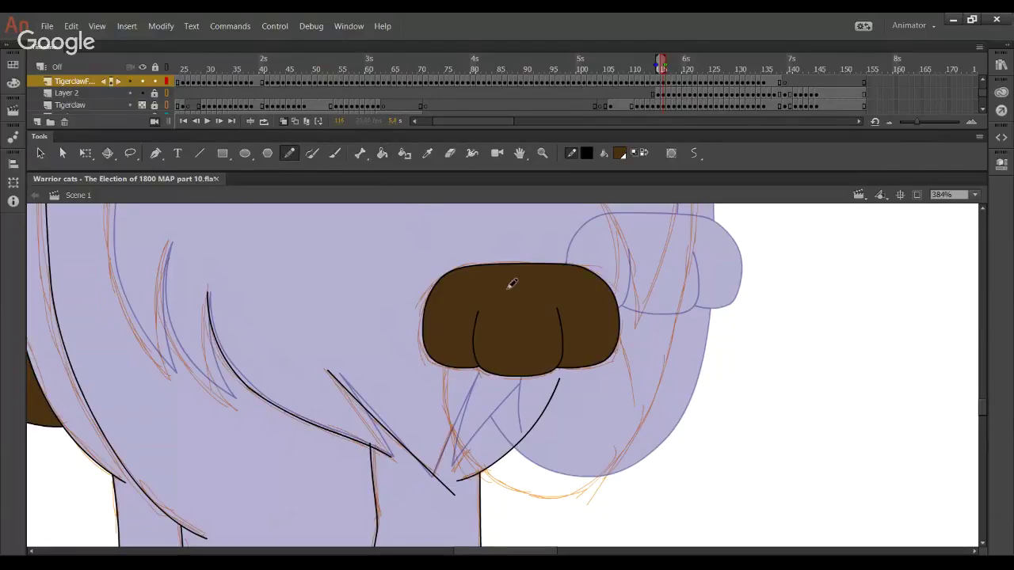
left_click_drag(638, 410, 632, 374)
key("ctrl+z")
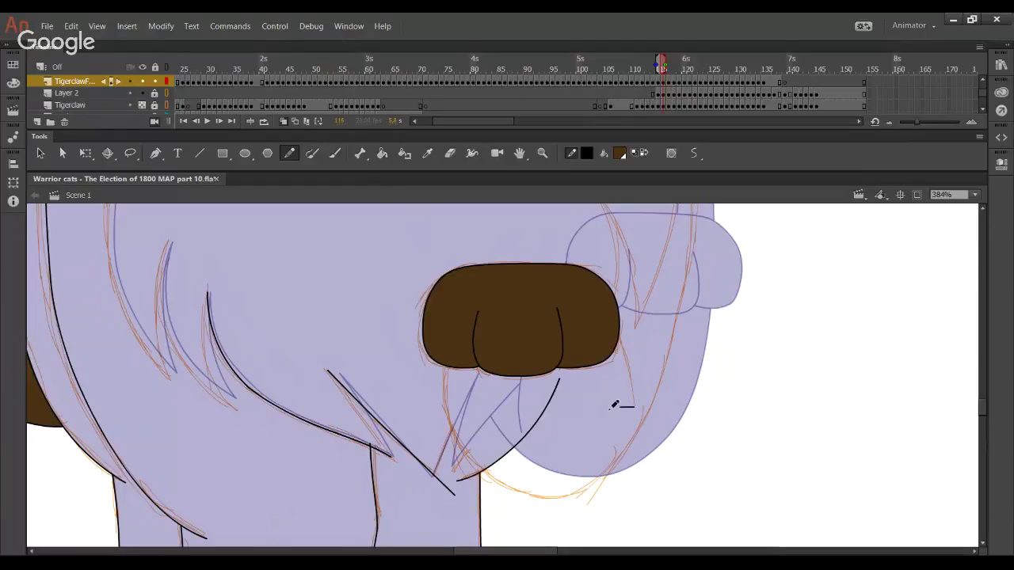
mouse_move(634, 408)
left_mouse_down()
mouse_move(635, 356)
mouse_move(605, 296)
left_mouse_up()
left_click(603, 299)
key("Delete")
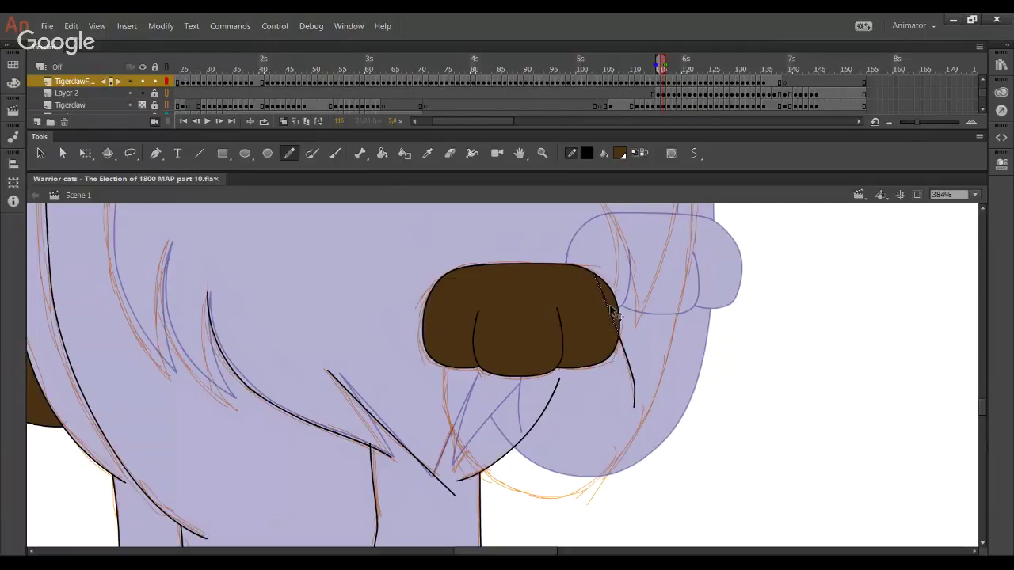
mouse_move(634, 378)
left_mouse_down()
mouse_move(627, 359)
mouse_move(631, 370)
left_mouse_up()
Ink two fur strokes on the right side of the neck below the jaw
left_click_drag(486, 408, 415, 362)
left_click_drag(478, 316, 525, 530)
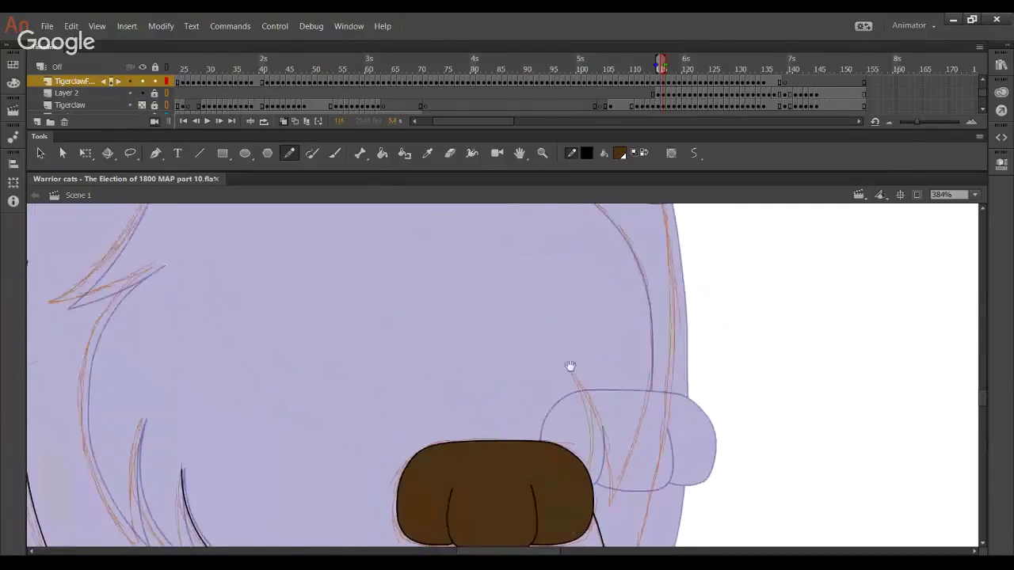
left_click_drag(602, 301, 559, 437)
left_click_drag(587, 370, 612, 454)
left_click_drag(491, 303, 561, 405)
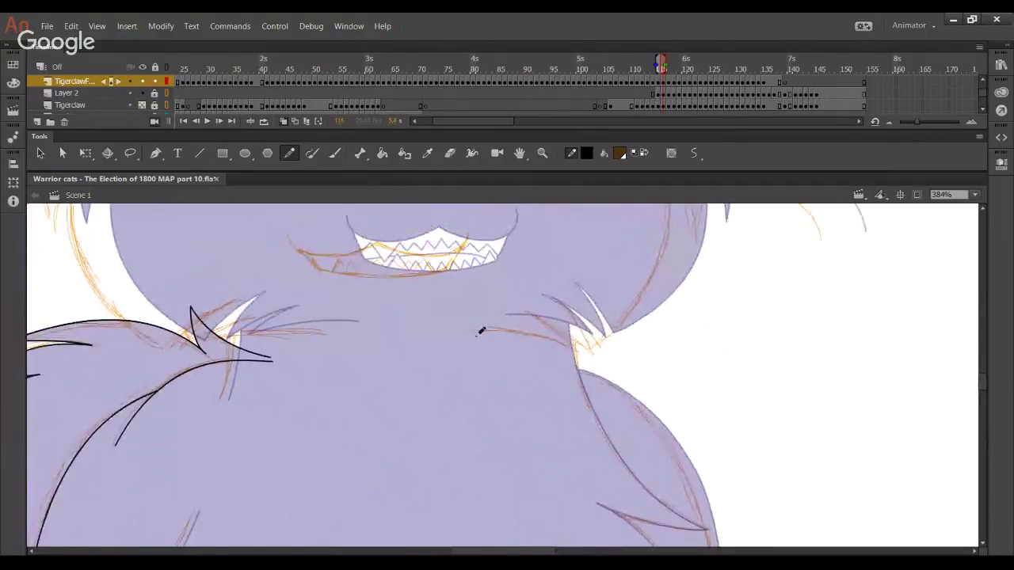
mouse_move(466, 332)
left_mouse_down()
mouse_move(515, 333)
mouse_move(581, 356)
mouse_move(547, 316)
mouse_move(524, 313)
mouse_move(546, 317)
mouse_move(590, 353)
left_mouse_up()
key("ctrl+z")
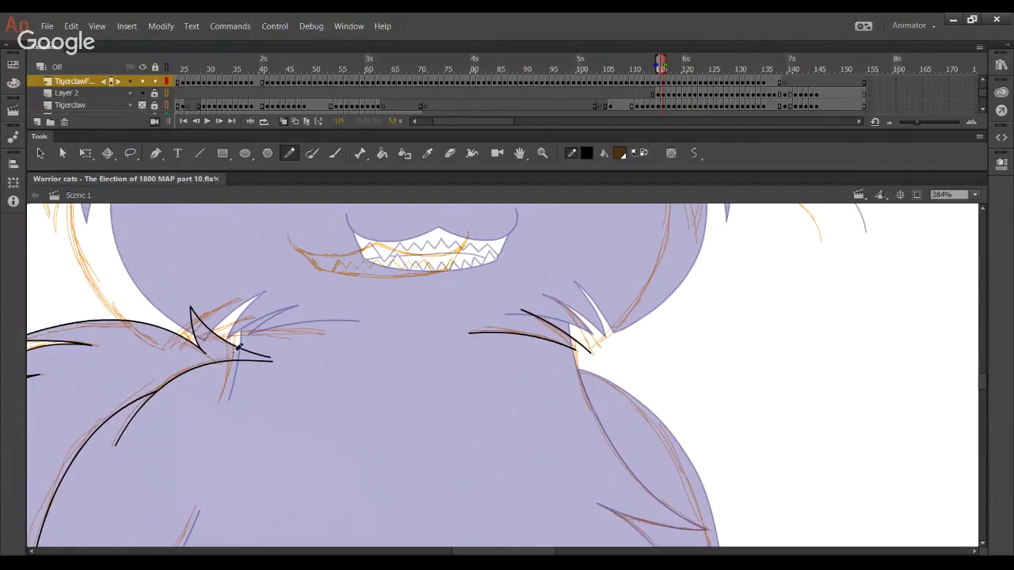
Ink the curved fur stroke on the upper-left chest, trim its excess, and hide the sketch layer to check it
left_click_drag(301, 340, 380, 221)
mouse_move(263, 518)
left_mouse_down()
mouse_move(315, 401)
mouse_move(311, 423)
left_mouse_up()
mouse_move(224, 411)
left_mouse_down()
mouse_move(291, 411)
mouse_move(276, 408)
mouse_move(321, 350)
mouse_move(252, 469)
mouse_move(320, 332)
left_mouse_up()
left_click_drag(262, 406, 274, 415)
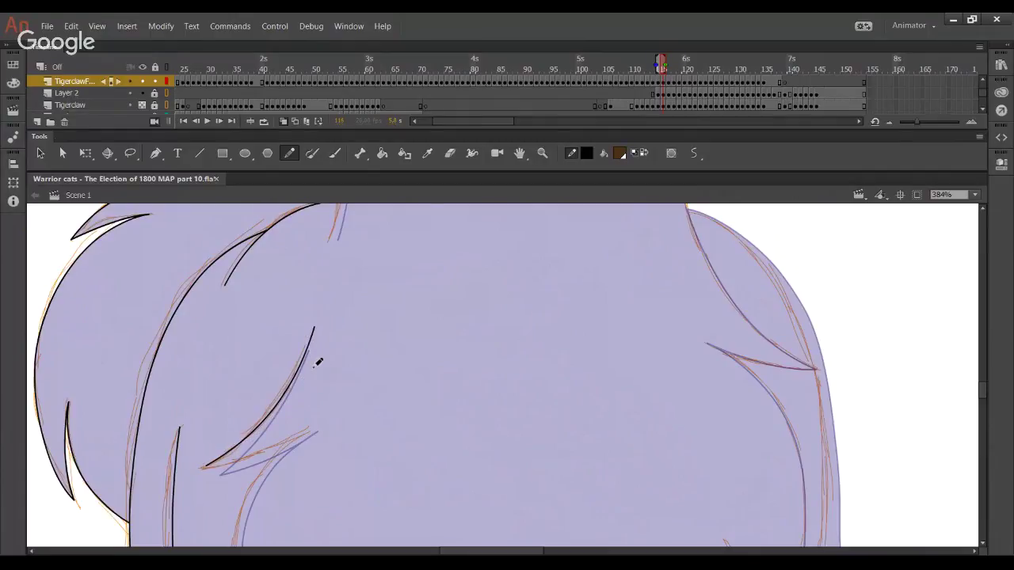
left_click_drag(312, 330, 308, 333)
left_click_drag(327, 350, 327, 350)
key("Delete")
scroll(441, 430, "down", 3)
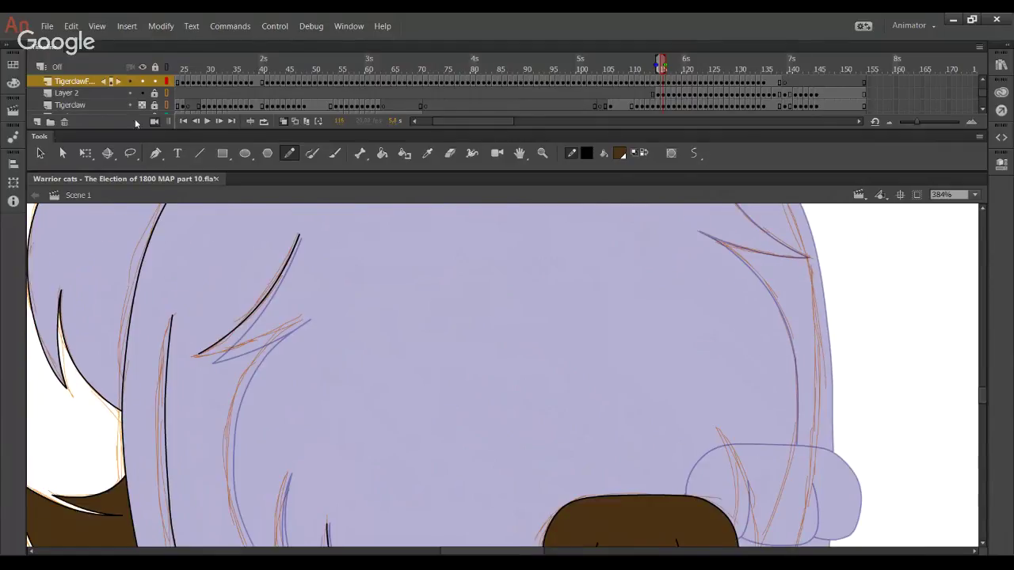
left_click(141, 104)
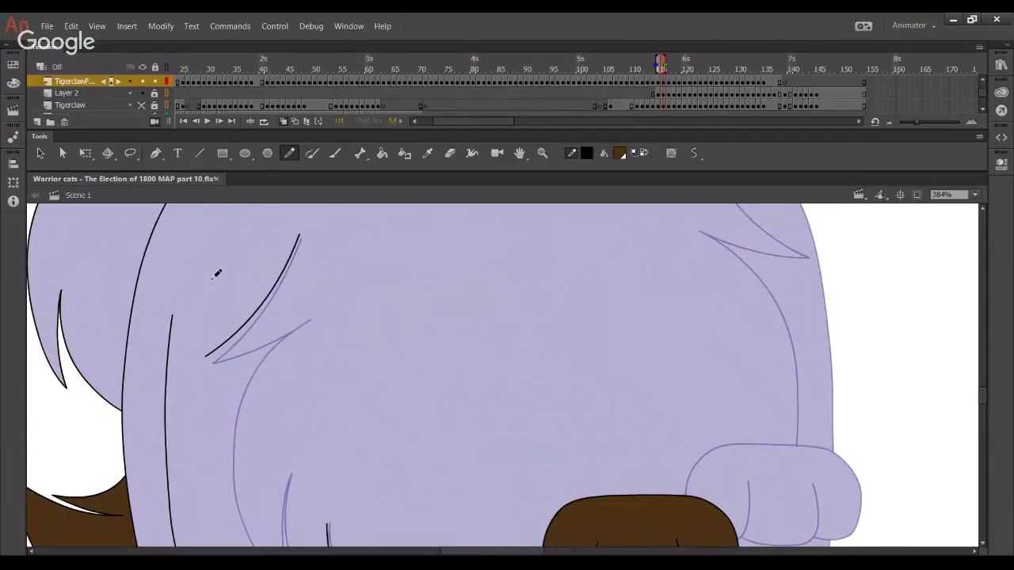
Ink the long curved contour down the left side of the chest and bend it to follow the sketch
scroll(245, 332, "down", 3)
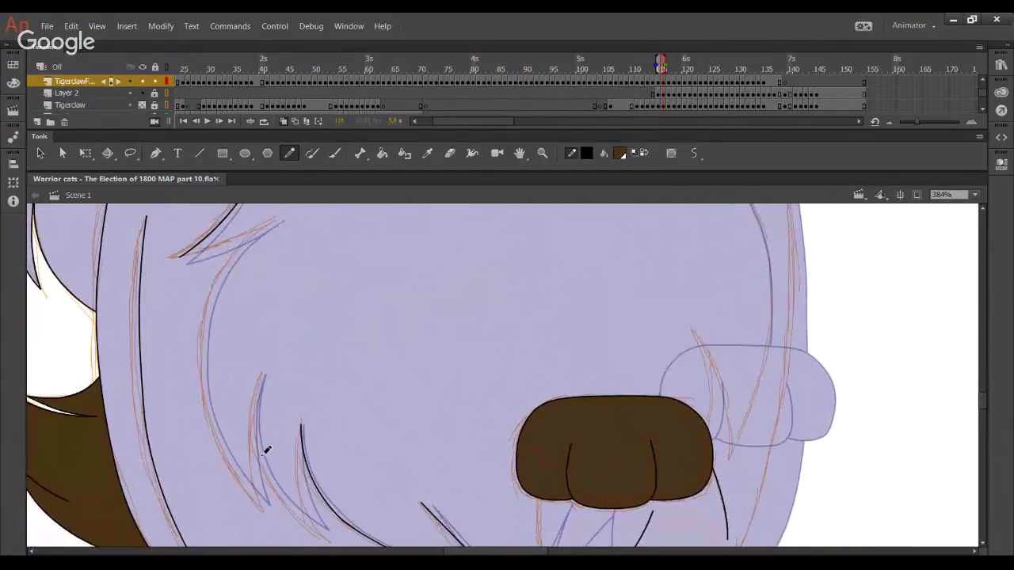
mouse_move(263, 502)
left_mouse_down()
mouse_move(206, 408)
mouse_move(273, 226)
left_mouse_up()
left_click_drag(228, 269, 234, 258)
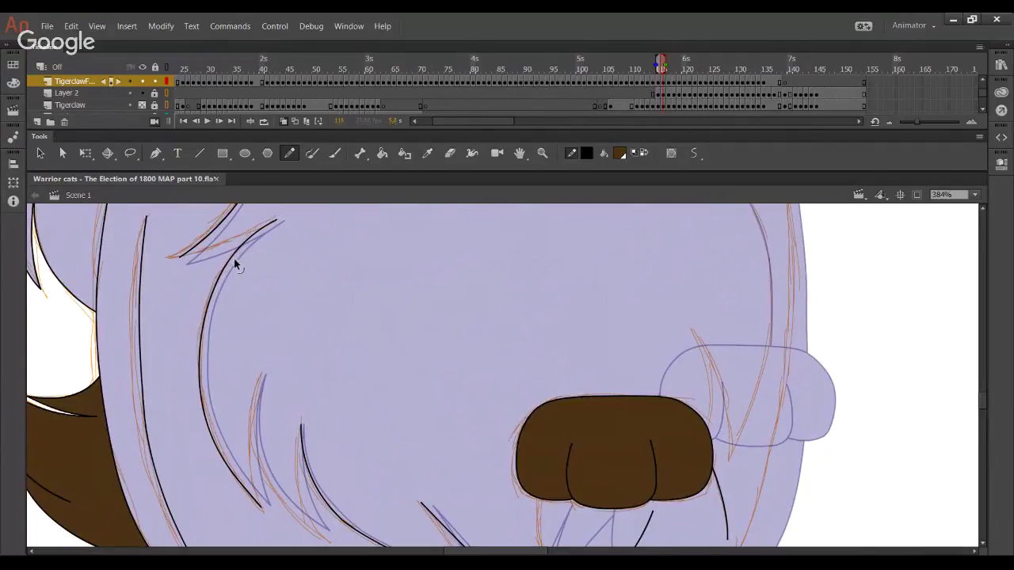
left_click_drag(199, 374, 201, 371)
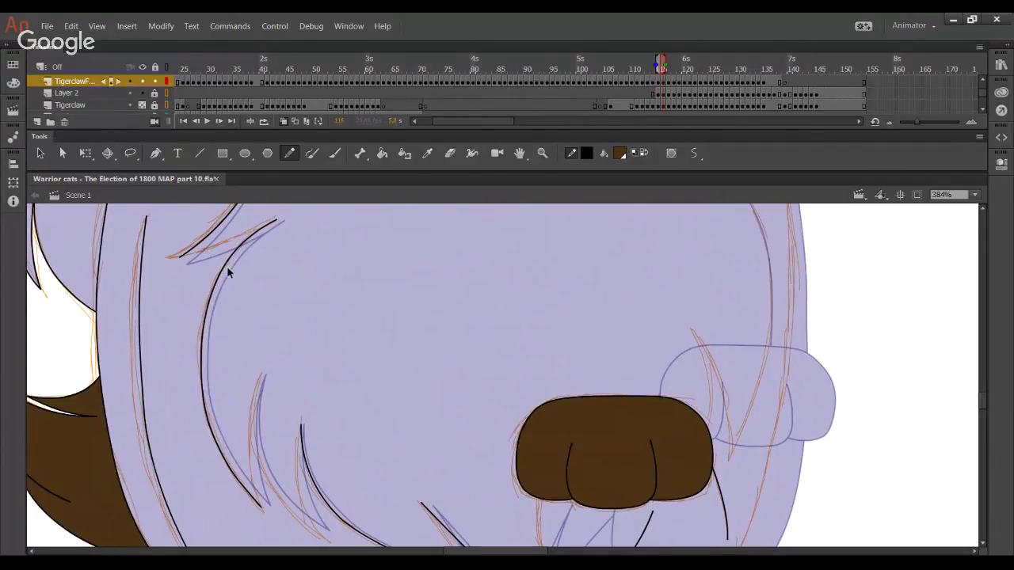
left_click_drag(225, 269, 230, 267)
Reshape the upper end of the long left chest contour and delete its overshooting tip
mouse_move(330, 397)
left_mouse_down()
mouse_move(346, 426)
mouse_move(301, 331)
mouse_move(237, 245)
mouse_move(262, 212)
left_mouse_up()
mouse_move(250, 254)
left_mouse_down()
mouse_move(257, 276)
mouse_move(271, 245)
left_mouse_up()
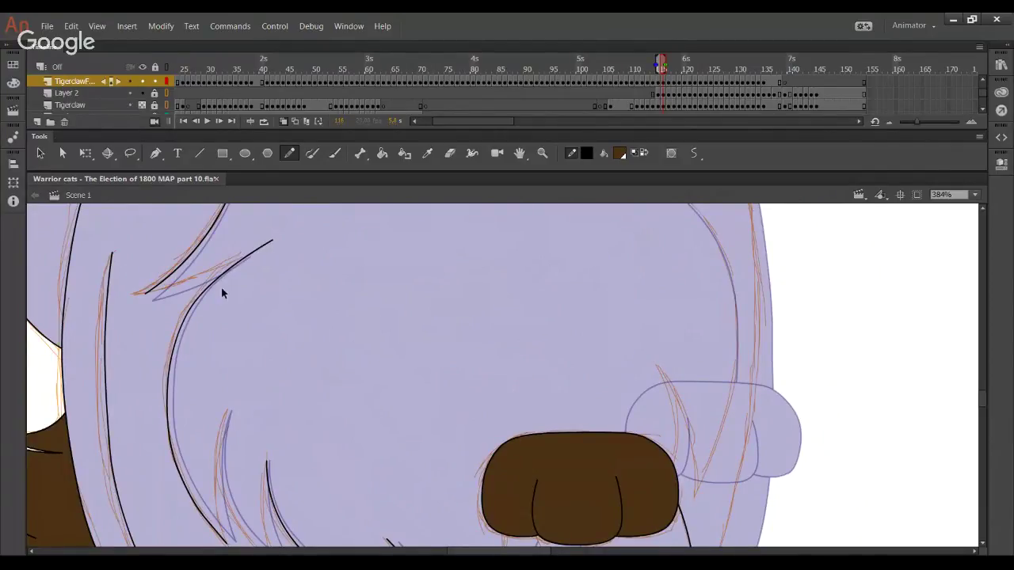
left_click_drag(307, 284, 246, 215)
key("Delete")
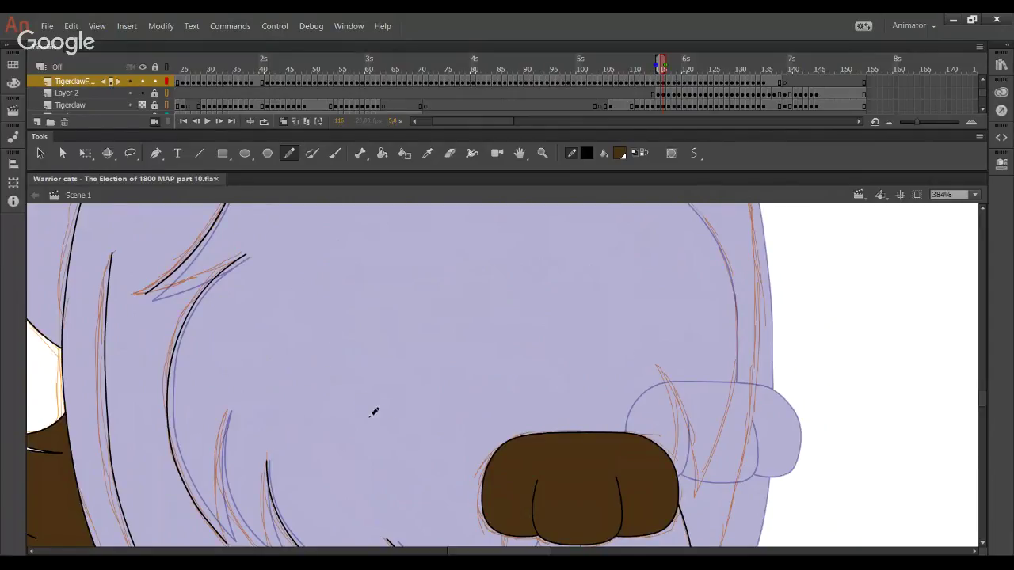
Ink the fur tuft stroke between the two left chest curves, bend it to the sketch, and check it without the sketch layer
left_click_drag(386, 388, 387, 356)
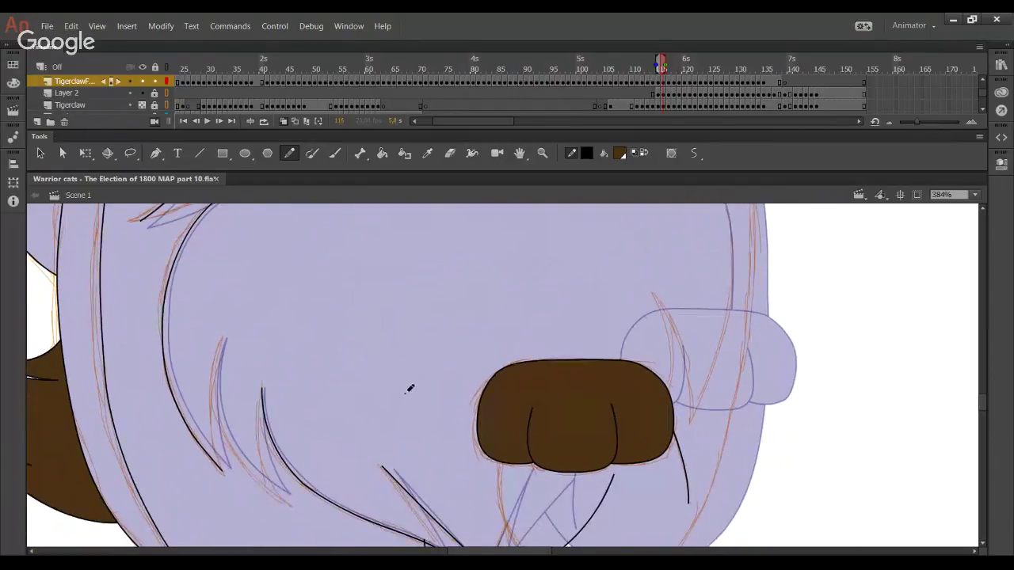
left_click_drag(382, 410, 370, 396)
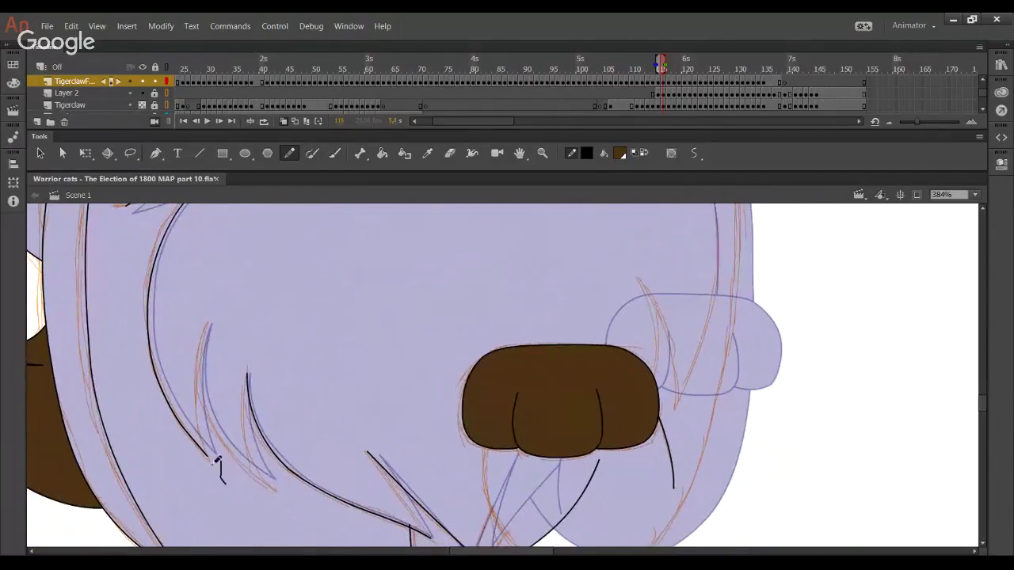
key("ctrl+z")
mouse_move(271, 488)
left_mouse_down()
mouse_move(253, 475)
mouse_move(199, 316)
left_mouse_up()
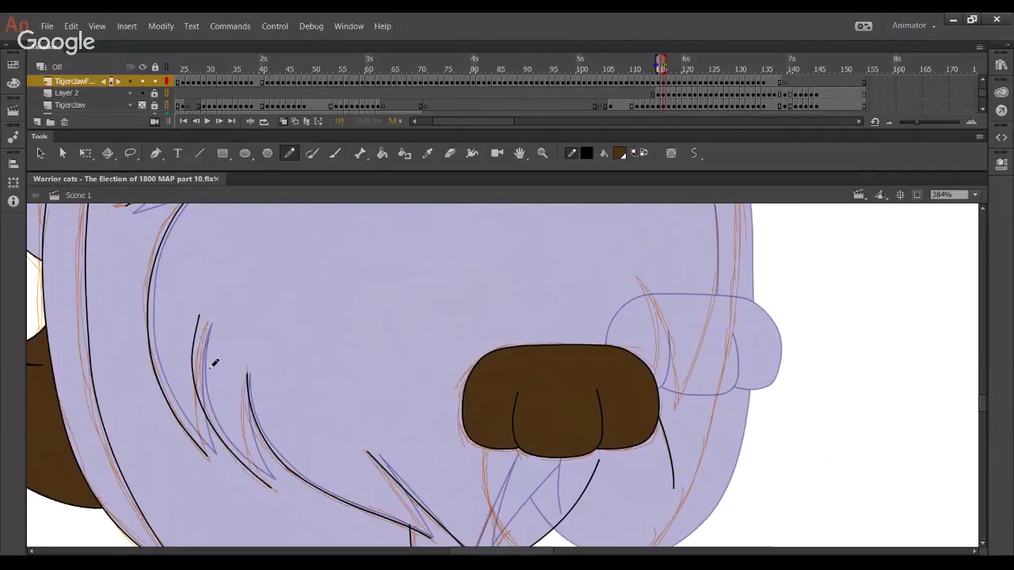
key("ctrl+z")
mouse_move(267, 484)
left_mouse_down()
mouse_move(198, 343)
mouse_move(215, 318)
left_mouse_up()
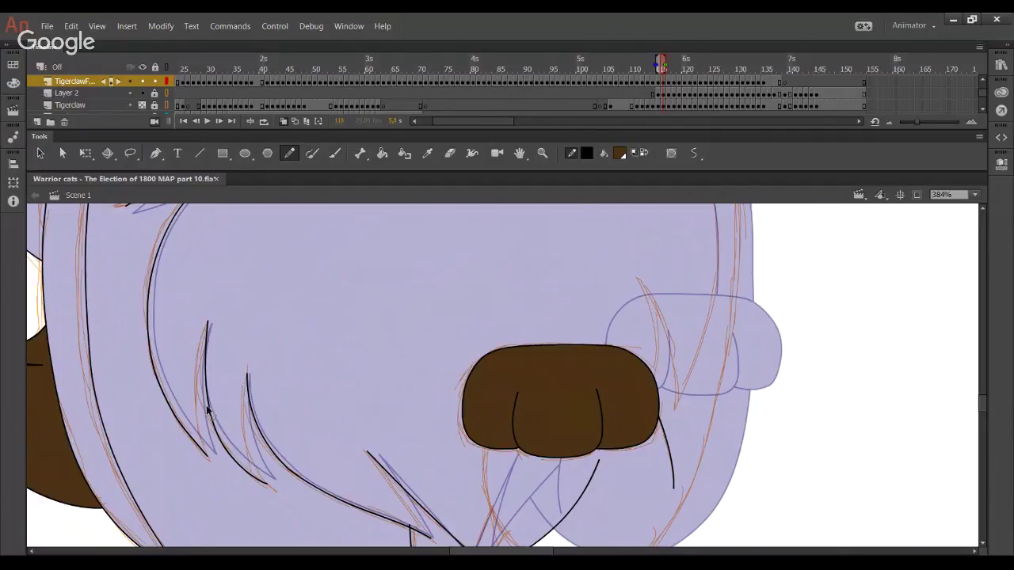
left_click_drag(210, 409, 207, 394)
left_click_drag(229, 454, 199, 399)
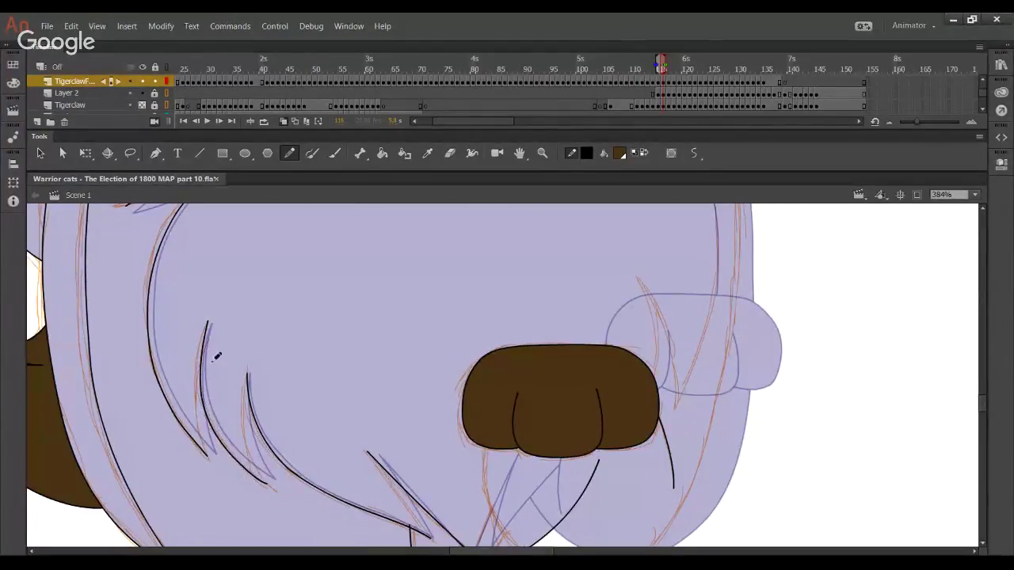
left_click_drag(209, 337, 219, 332)
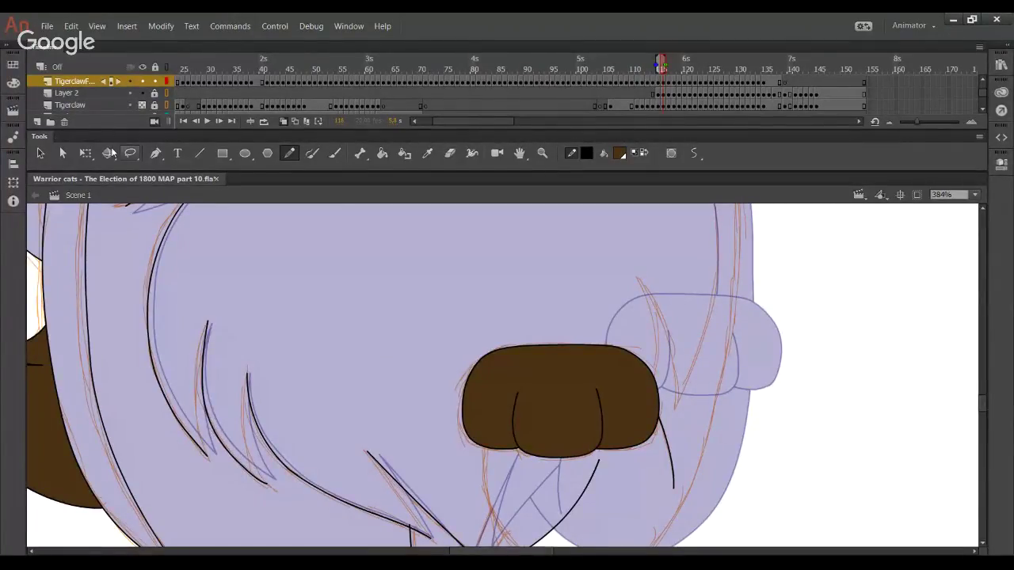
left_click(143, 106)
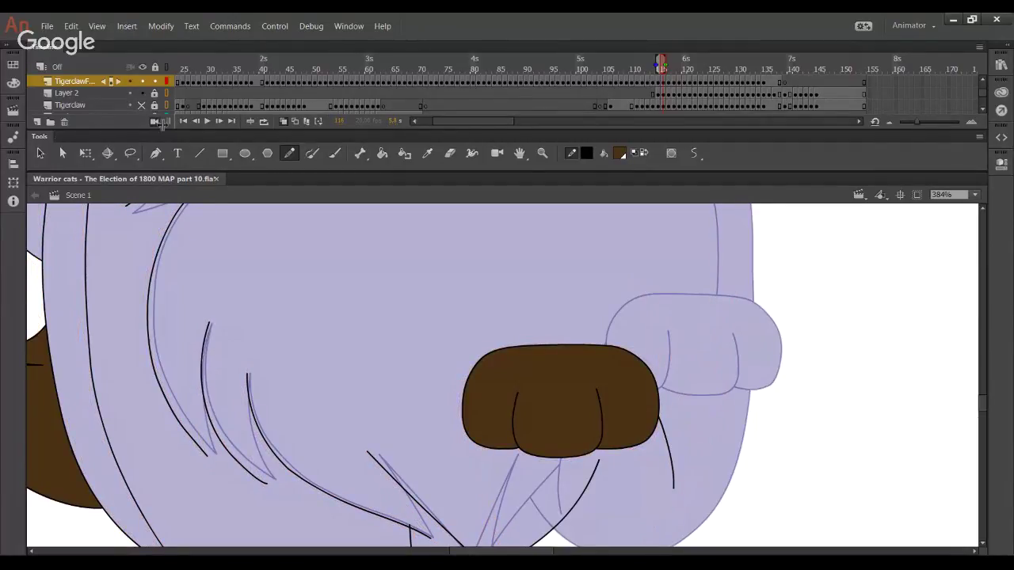
left_click_drag(341, 419, 298, 383)
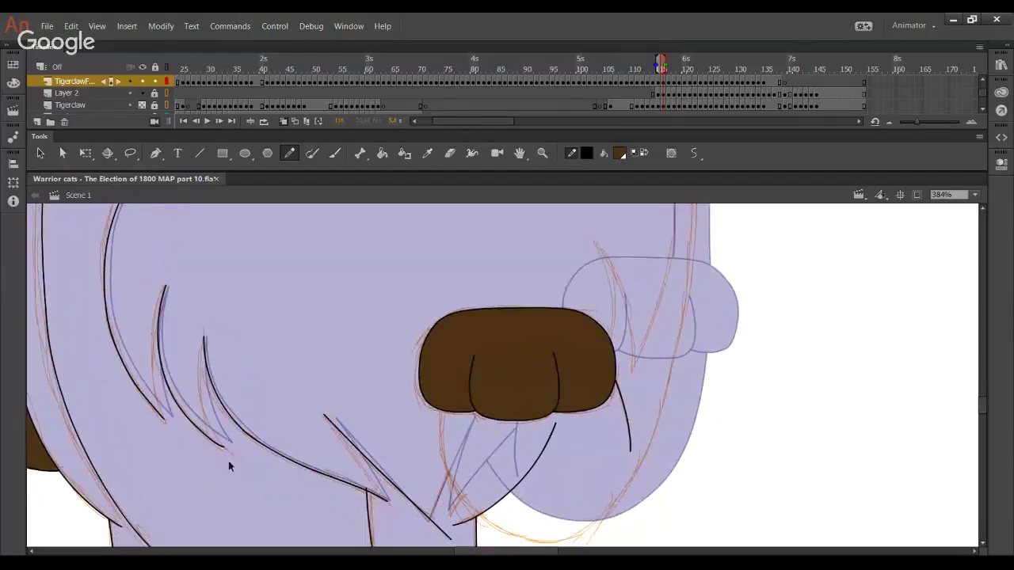
Try to ink the long curved contour down the right side of the chest
left_click_drag(369, 493, 329, 428)
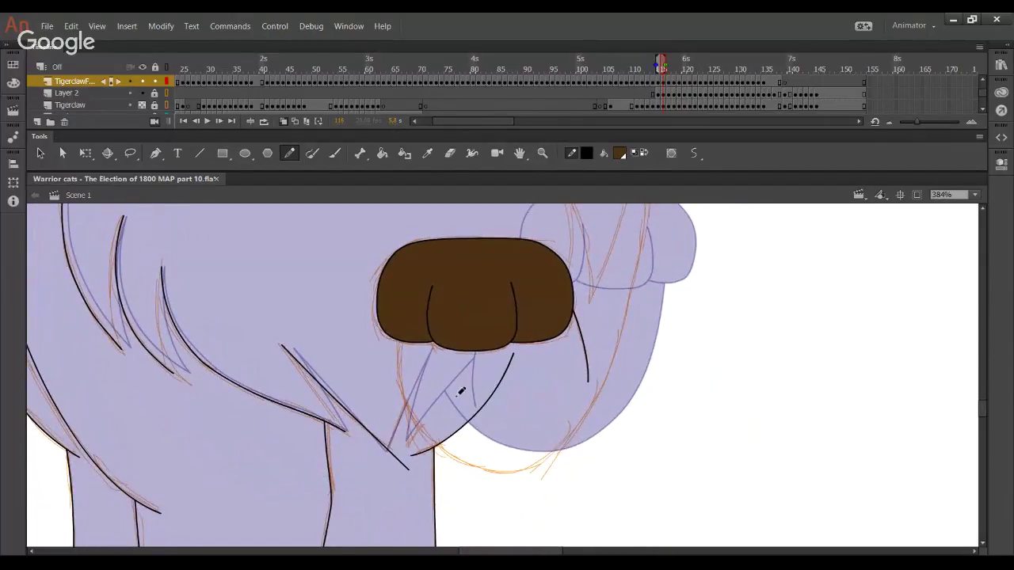
left_click_drag(465, 394, 431, 454)
left_click_drag(464, 341, 422, 313)
scroll(428, 339, "up", 2)
mouse_move(417, 212)
left_mouse_down()
mouse_move(498, 285)
mouse_move(509, 420)
mouse_move(475, 544)
mouse_move(507, 518)
left_mouse_up()
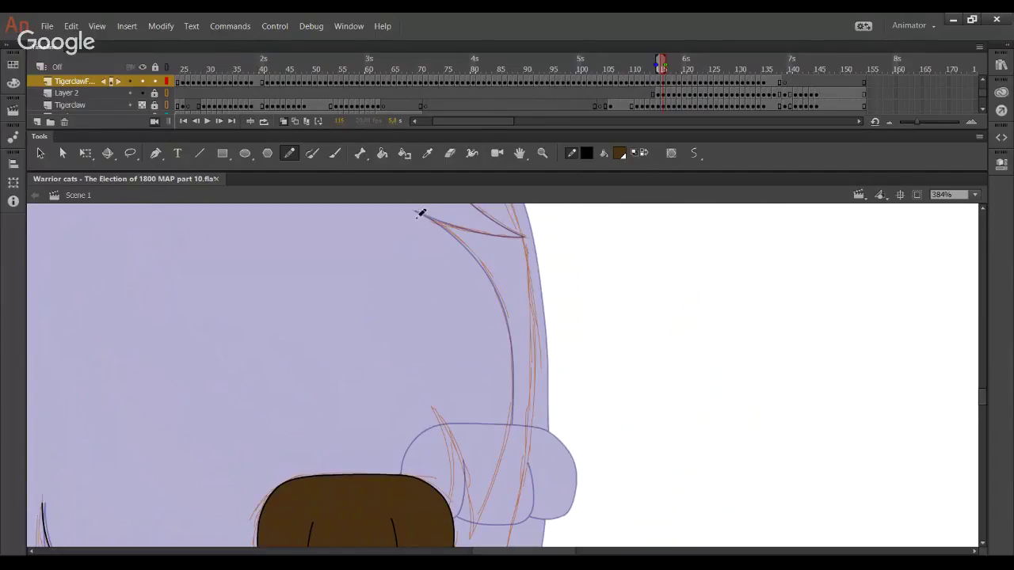
mouse_move(413, 210)
left_mouse_down()
mouse_move(481, 270)
mouse_move(521, 418)
mouse_move(496, 511)
left_mouse_up()
Extend the onion-skin range backward by two frames to show more of the paw's earlier positions
left_click_drag(487, 122, 488, 127)
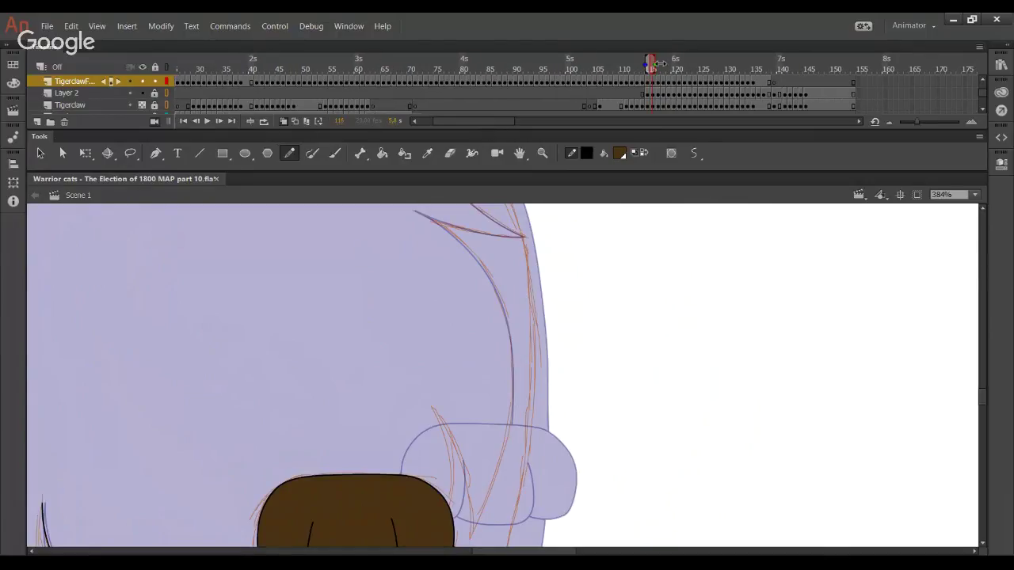
mouse_move(646, 65)
left_mouse_down()
mouse_move(633, 72)
mouse_move(640, 76)
left_mouse_up()
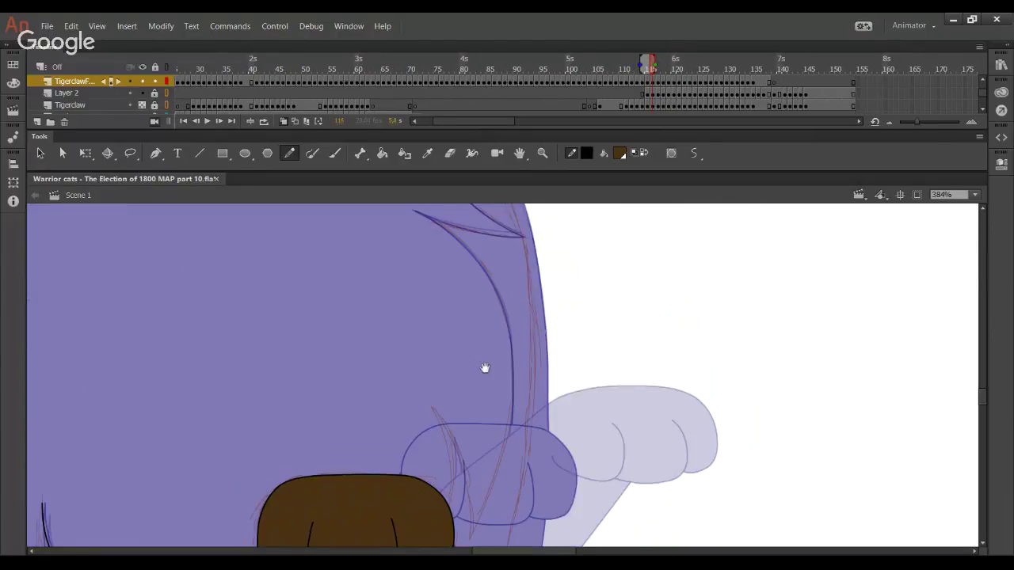
left_click_drag(484, 368, 468, 338)
left_click_drag(643, 68, 636, 71)
left_click_drag(498, 375, 478, 353)
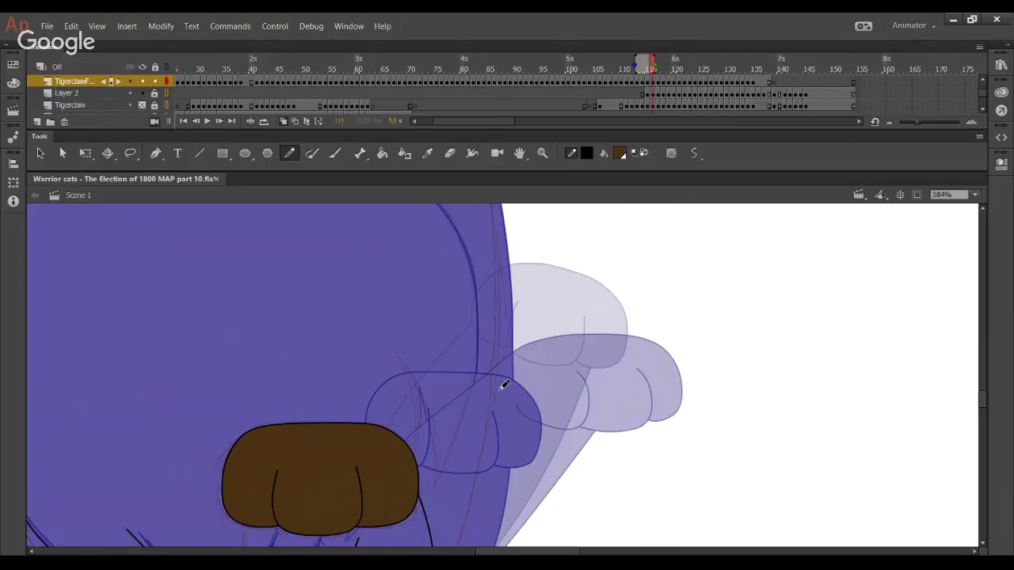
scroll(513, 376, "up", 3)
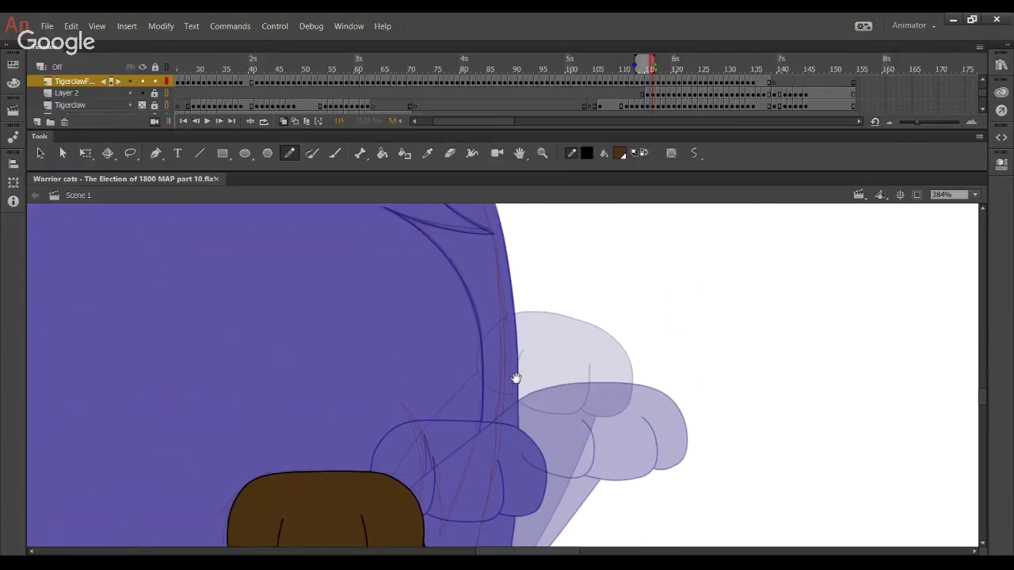
Try to ink the long inner chest curve from the fur tuft's tip down past the raised paw
left_click_drag(384, 225, 463, 290)
key("ctrl+z")
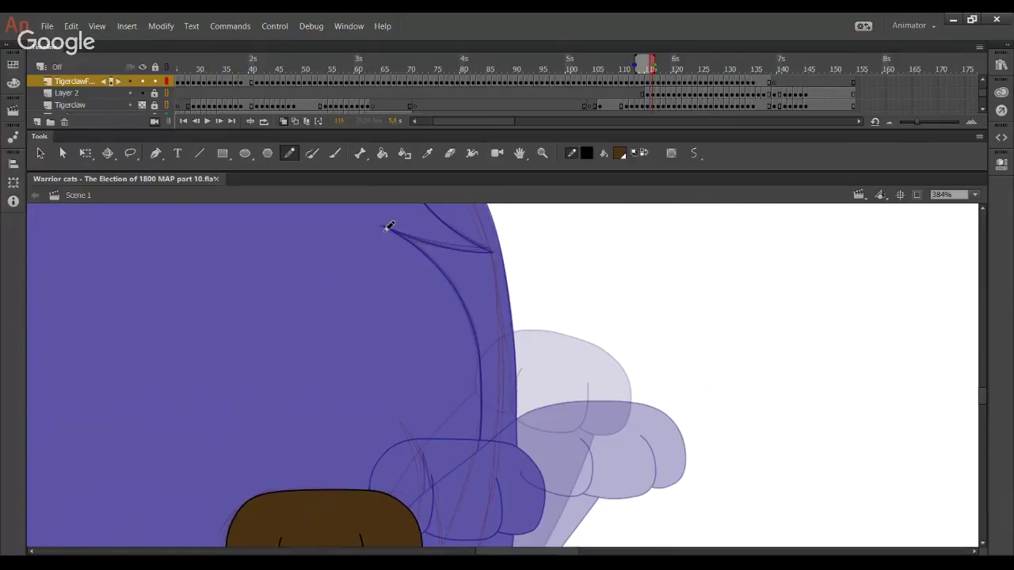
mouse_move(384, 225)
left_mouse_down()
mouse_move(434, 264)
mouse_move(470, 312)
mouse_move(491, 381)
mouse_move(484, 480)
left_mouse_up()
key("ctrl+z")
mouse_move(381, 226)
left_mouse_down()
mouse_move(454, 301)
mouse_move(481, 395)
mouse_move(478, 531)
mouse_move(484, 492)
left_mouse_up()
mouse_move(443, 367)
left_mouse_down()
mouse_move(436, 303)
mouse_move(457, 415)
left_mouse_up()
left_click_drag(442, 534, 444, 500)
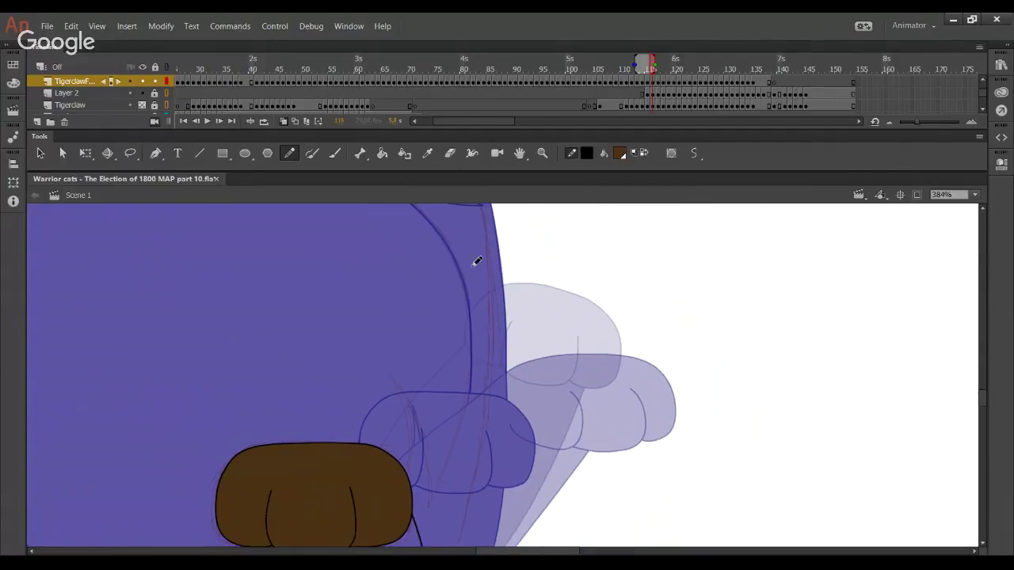
Display the inked Tigerclaw layer as outlines and extend the onion-skin range about five frames back
left_click_drag(635, 67, 642, 69)
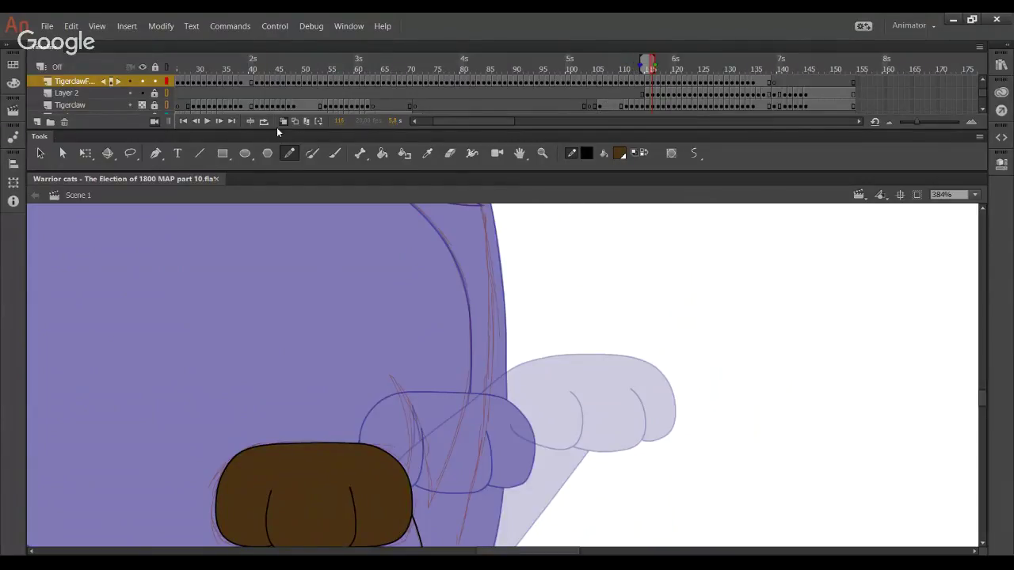
left_click(283, 124)
left_click(284, 124)
left_click(167, 82)
left_click(290, 154)
mouse_move(643, 63)
left_mouse_down()
mouse_move(597, 63)
mouse_move(638, 63)
mouse_move(625, 63)
left_mouse_up()
Ink the long inner chest curve from the upper fur tuft's tip down to the sketched point beside the paw
key("space")
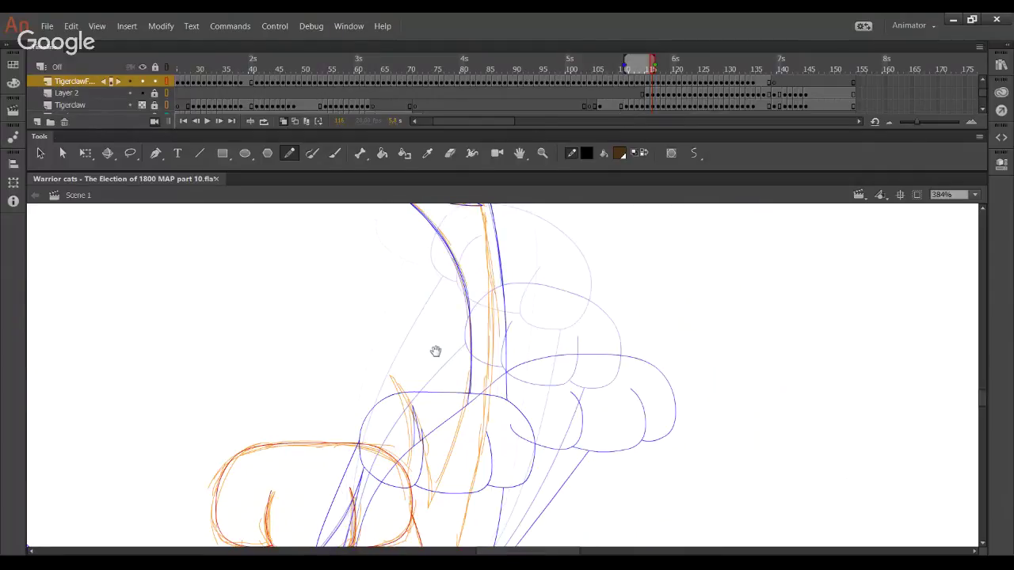
mouse_move(431, 332)
left_mouse_down()
mouse_move(441, 367)
mouse_move(451, 360)
left_mouse_up()
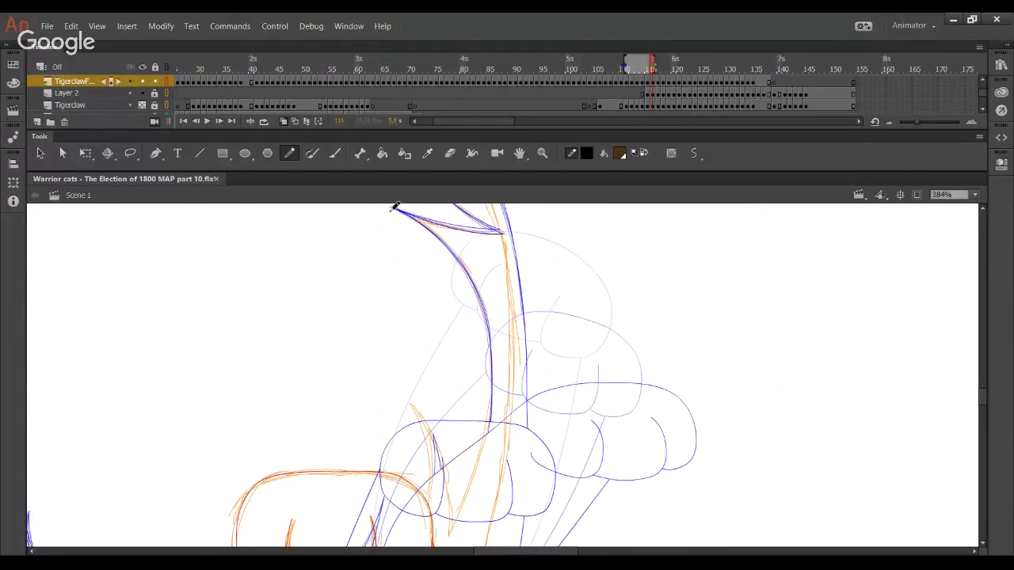
mouse_move(394, 208)
left_mouse_down()
mouse_move(426, 225)
mouse_move(477, 285)
mouse_move(495, 336)
mouse_move(485, 472)
left_mouse_up()
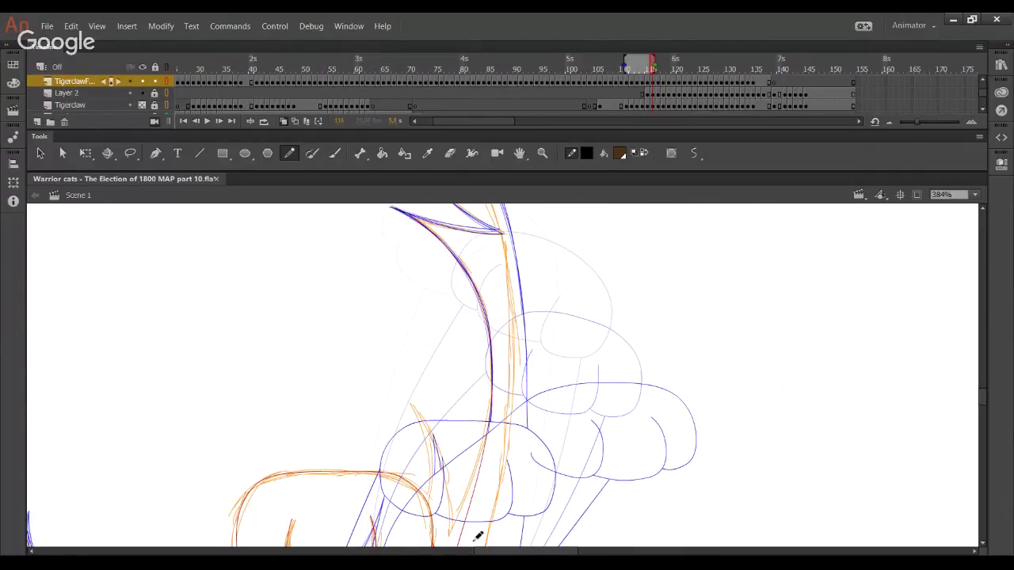
left_click_drag(471, 335, 456, 268)
mouse_move(435, 415)
left_mouse_down()
mouse_move(427, 402)
mouse_move(441, 373)
left_mouse_up()
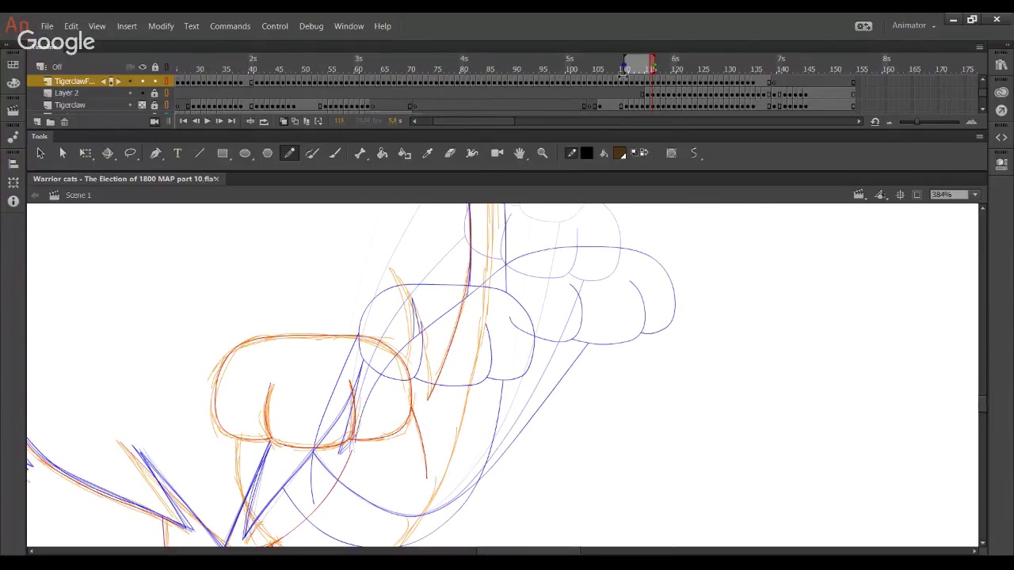
Extend the onion skin one more frame back and ink the short fur tuft strokes rising beside the paw's edge
mouse_move(625, 64)
left_mouse_down()
mouse_move(640, 65)
mouse_move(619, 64)
left_mouse_up()
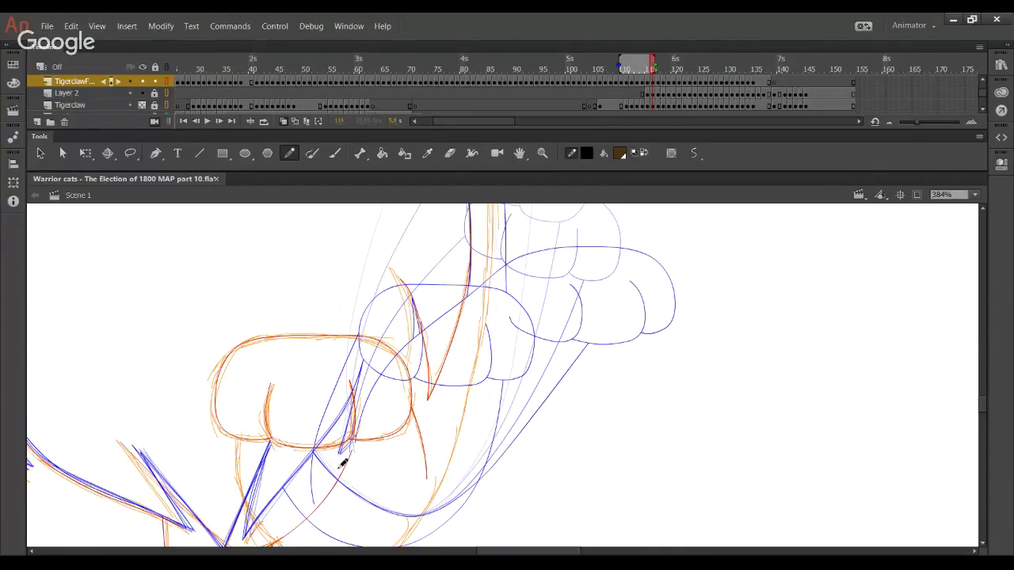
left_click_drag(396, 397, 410, 351)
key("ctrl+z")
left_click_drag(397, 390, 415, 305)
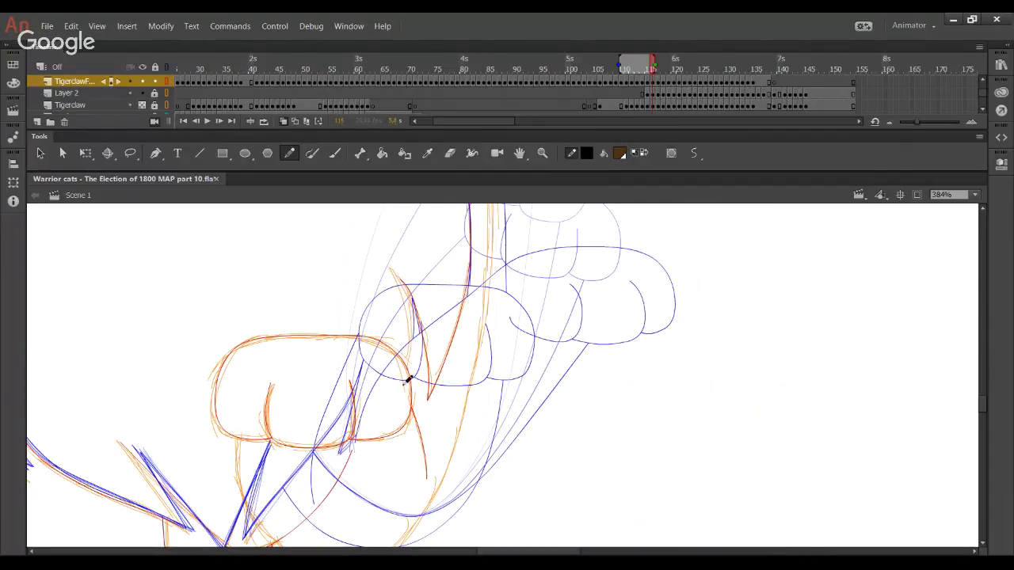
Reduce the onion skin to one previous frame and display the inked layer in full colour with the Tigerclaw sketch hidden
left_click_drag(621, 73, 644, 74)
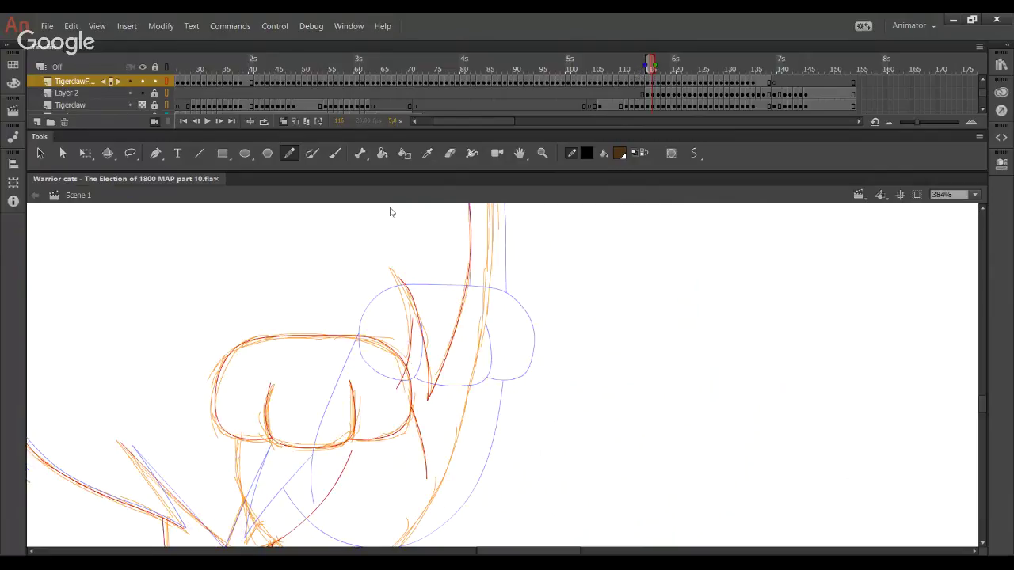
left_click(141, 105)
left_click(166, 81)
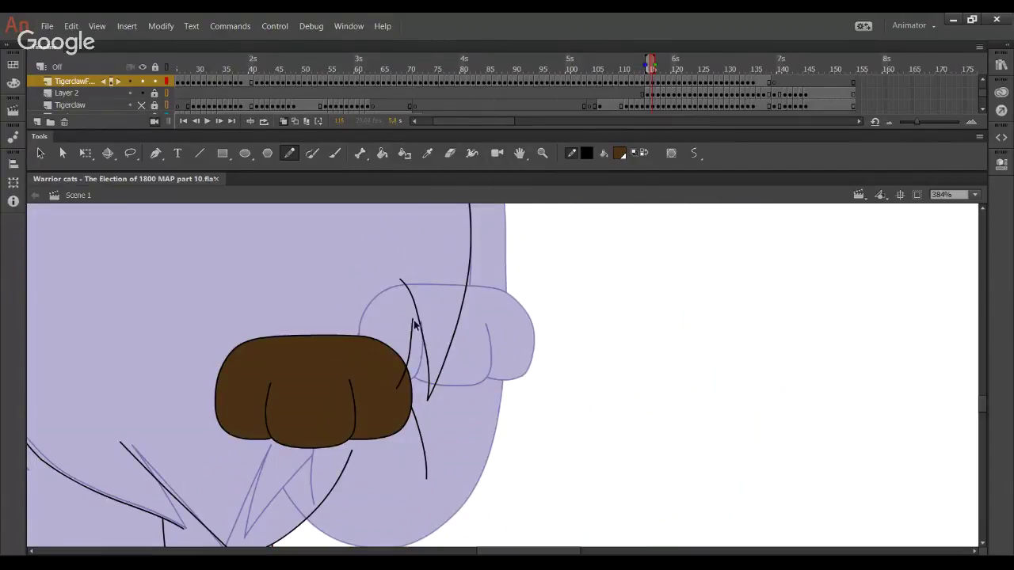
Join the short stroke above the paw to the fur tuft's tip, bend it to shape, and show the sketch layer again
left_click_drag(413, 320, 400, 279)
left_click_drag(424, 339, 423, 331)
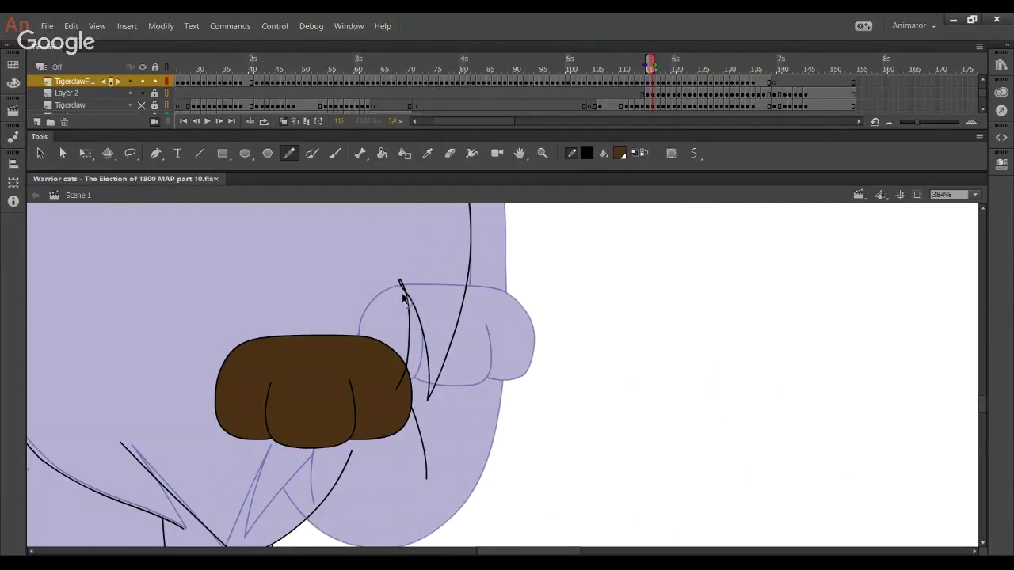
left_click_drag(403, 295, 407, 296)
scroll(380, 380, "down", 3)
left_click(141, 105)
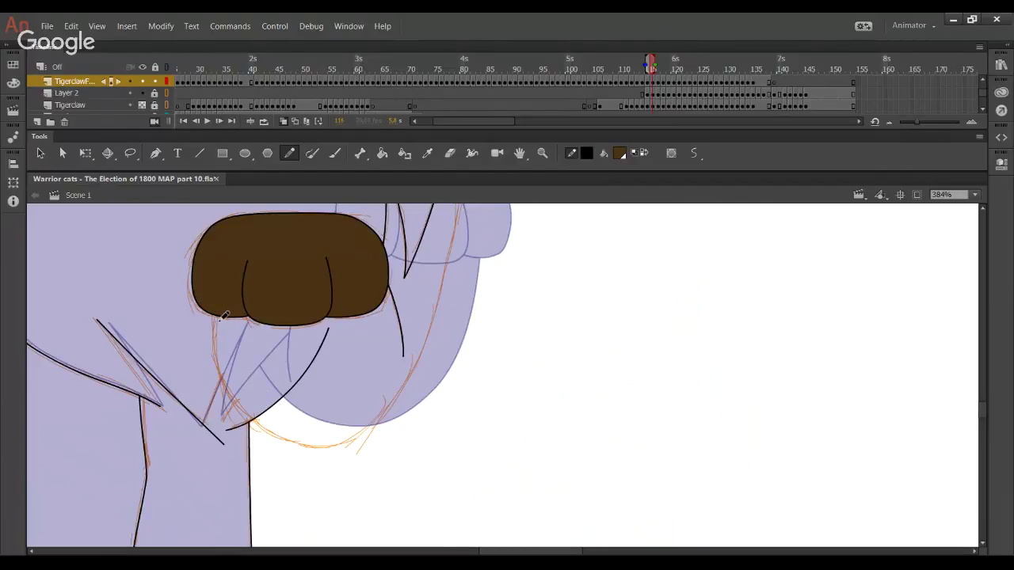
Ink the outer body contour from the shoulder's top down the right side of the chest
left_click_drag(297, 316, 330, 503)
left_click_drag(395, 268, 366, 411)
scroll(367, 410, "up", 6)
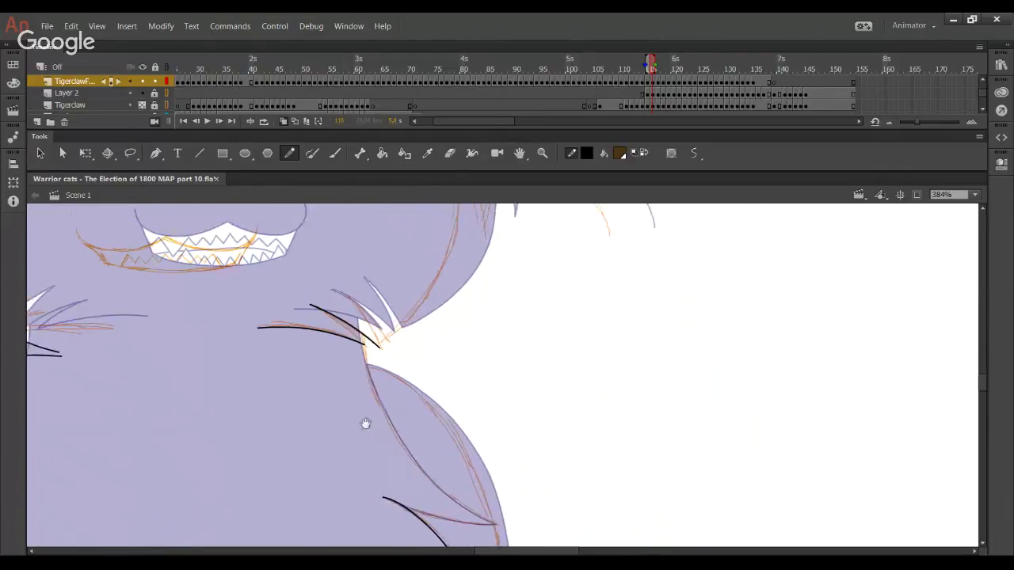
left_click_drag(378, 362, 349, 244)
left_click_drag(452, 451, 386, 353)
left_click_drag(352, 321, 397, 410)
mouse_move(320, 237)
left_mouse_down()
mouse_move(380, 264)
mouse_move(446, 354)
mouse_move(475, 547)
left_mouse_up()
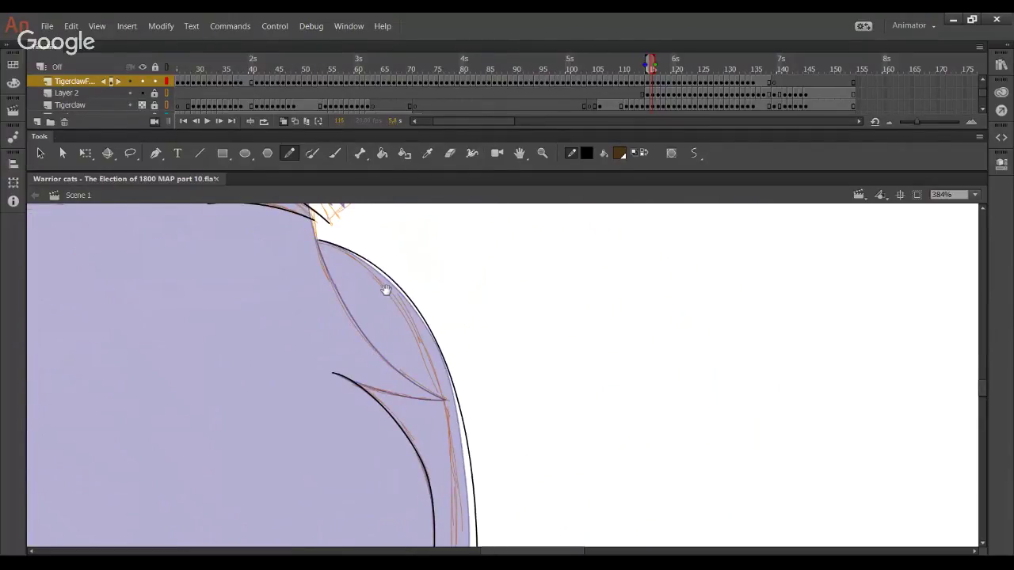
Bend the outer chest contour onto the previous frame's body edge and pull its lower end slightly inward
left_click_drag(387, 284, 394, 292)
scroll(418, 327, "down", 10)
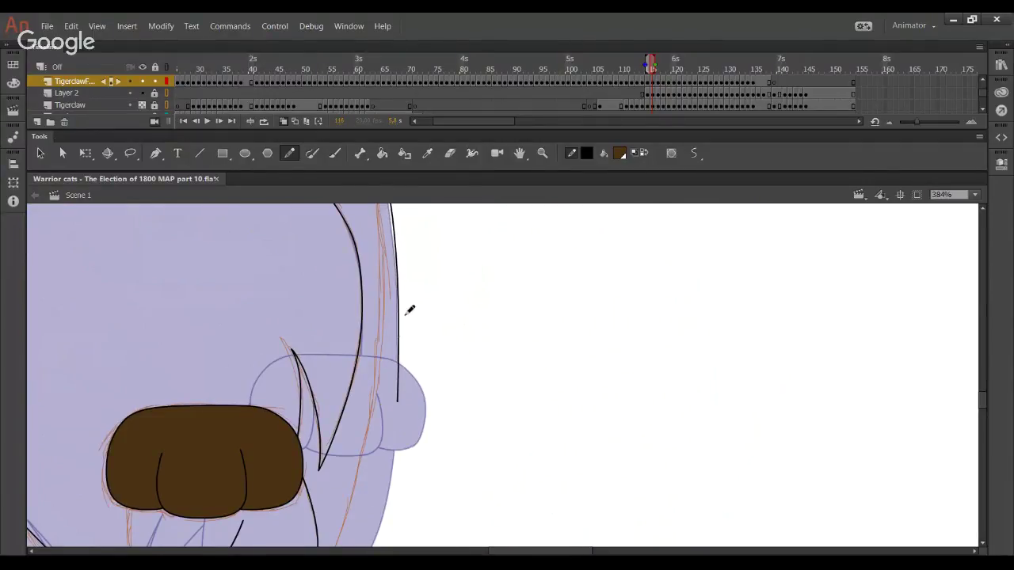
scroll(409, 313, "up", 5)
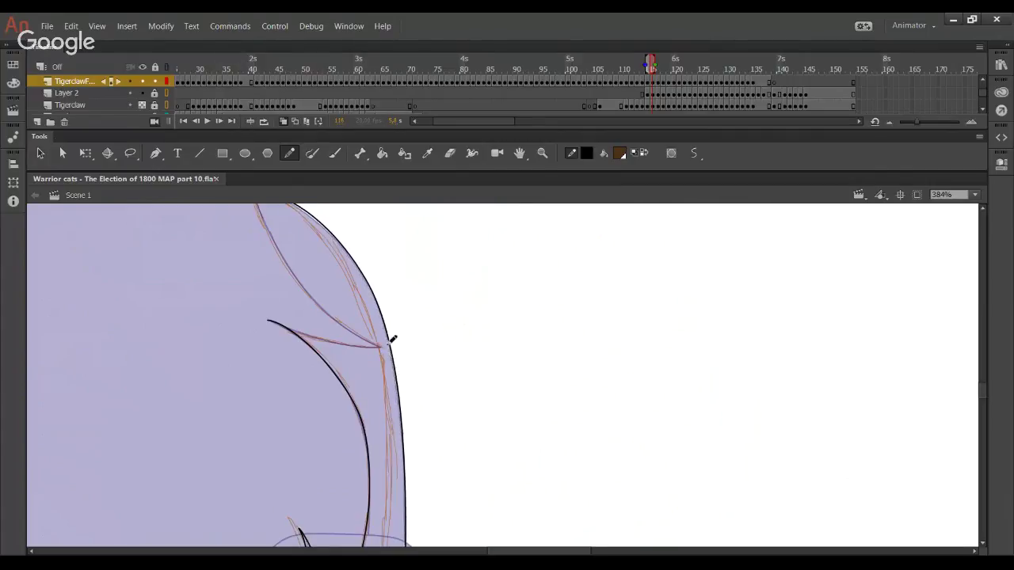
scroll(404, 396, "up", 4)
scroll(389, 389, "down", 9)
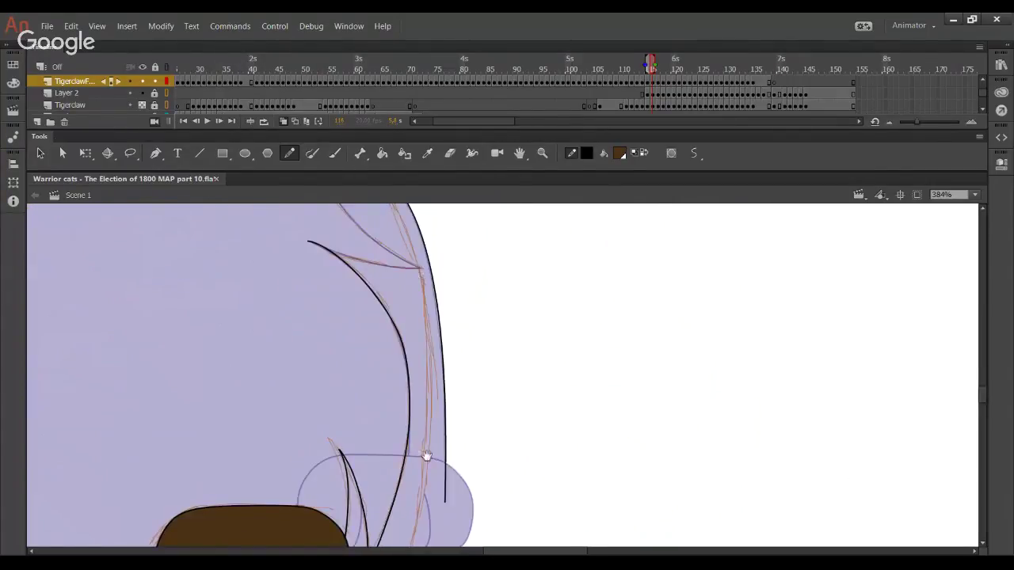
left_click_drag(192, 322, 265, 389)
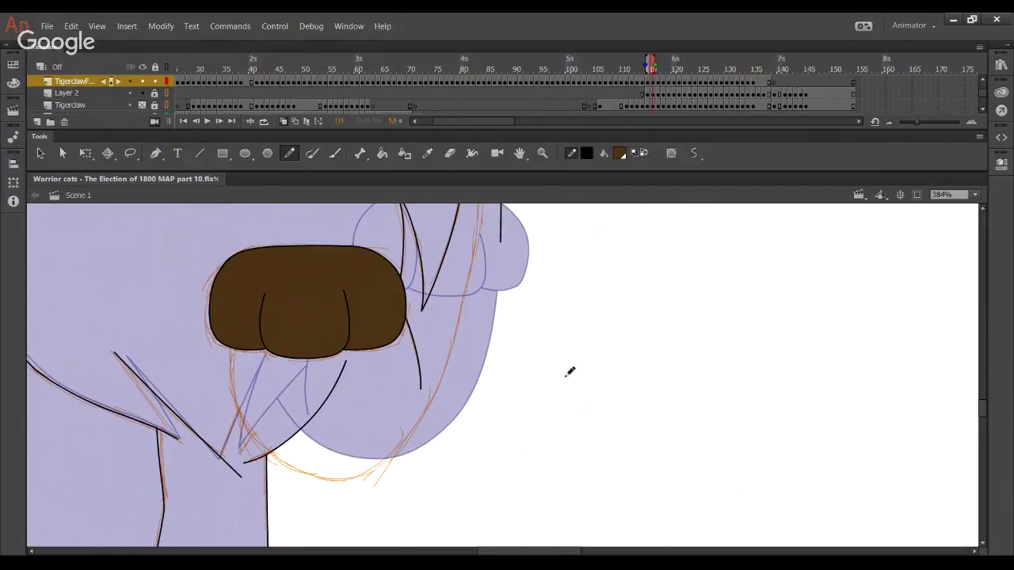
scroll(518, 362, "up", 5)
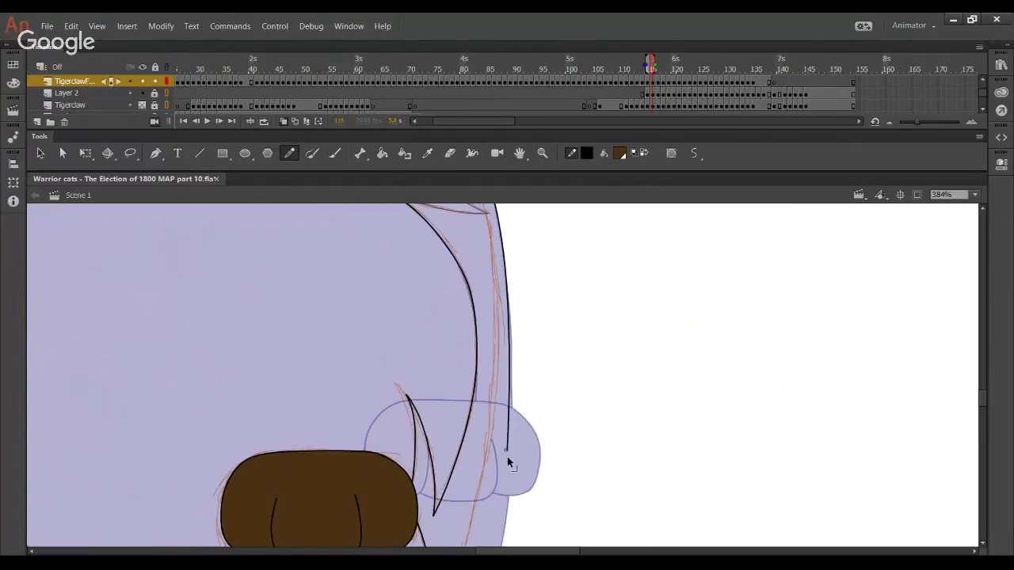
scroll(507, 453, "up", 3)
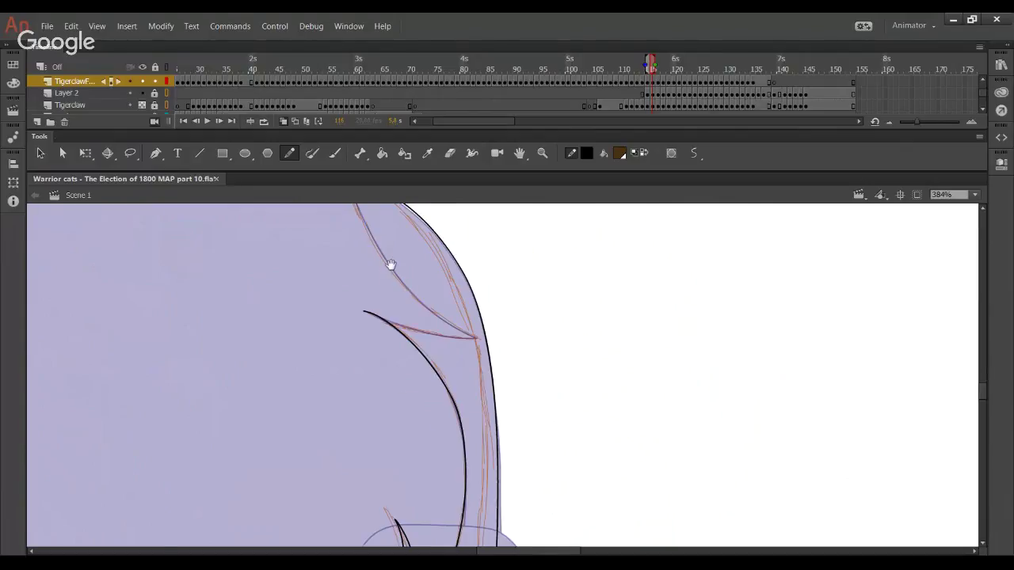
left_click_drag(391, 264, 426, 346)
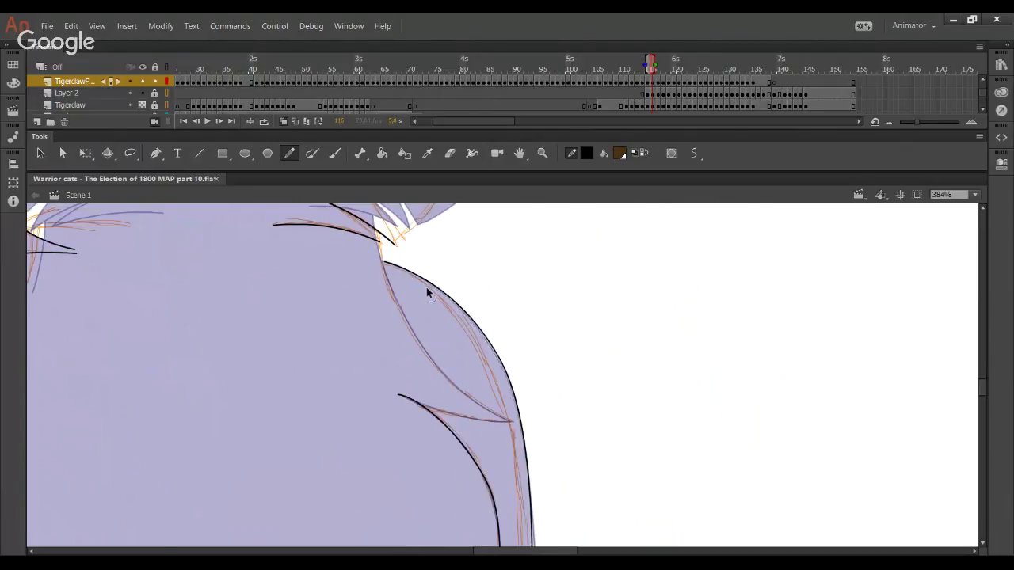
left_click_drag(439, 422, 391, 154)
left_click_drag(430, 441, 406, 312)
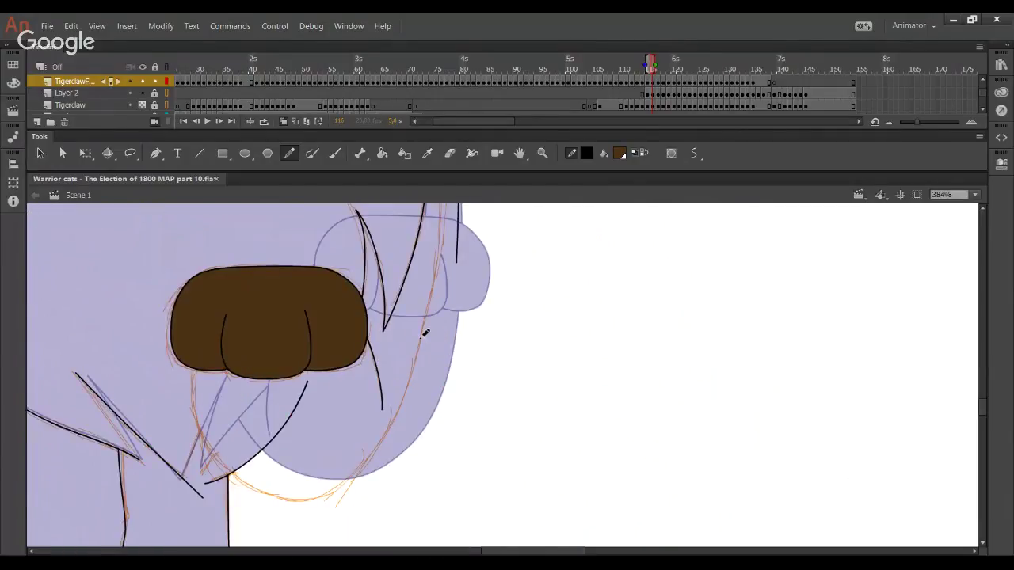
Ink the rounded lower contour from under the paw up to the outer chest line, smooth it, and delete the old stroke inside it
mouse_move(196, 362)
left_mouse_down()
mouse_move(201, 426)
mouse_move(233, 477)
mouse_move(280, 499)
mouse_move(323, 499)
mouse_move(359, 474)
mouse_move(425, 360)
mouse_move(453, 264)
left_mouse_up()
mouse_move(369, 466)
left_mouse_down()
mouse_move(362, 474)
mouse_move(373, 466)
left_mouse_up()
left_click_drag(320, 501, 331, 498)
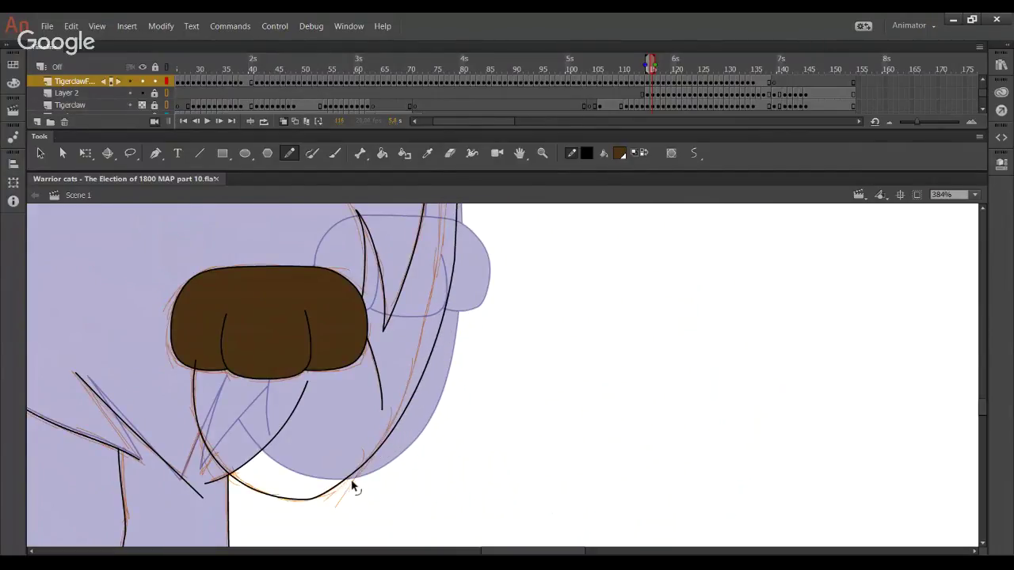
left_click(257, 457, "ctrl")
key("Delete")
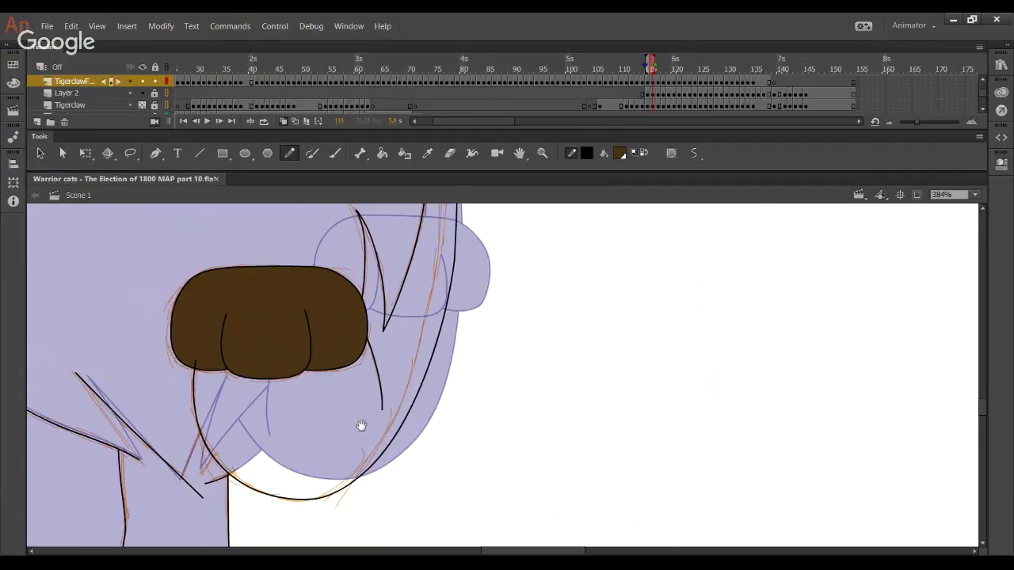
Smooth the joint between the outer chest line and the lower contour, and check it without the sketch layer
left_click_drag(360, 426, 348, 450)
left_click_drag(474, 342, 468, 417)
left_click_drag(434, 367, 434, 345)
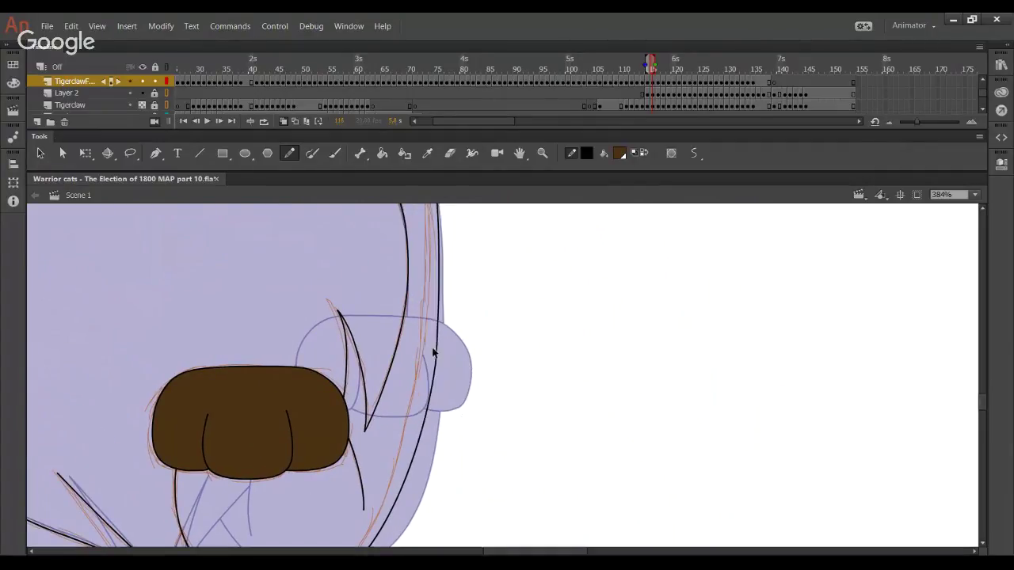
left_click(141, 105)
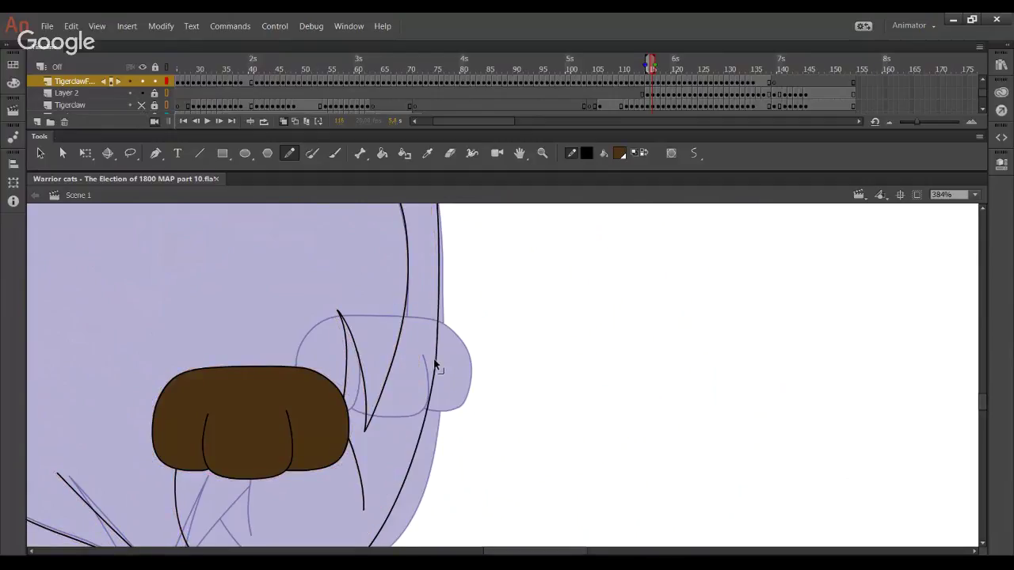
left_click(143, 106)
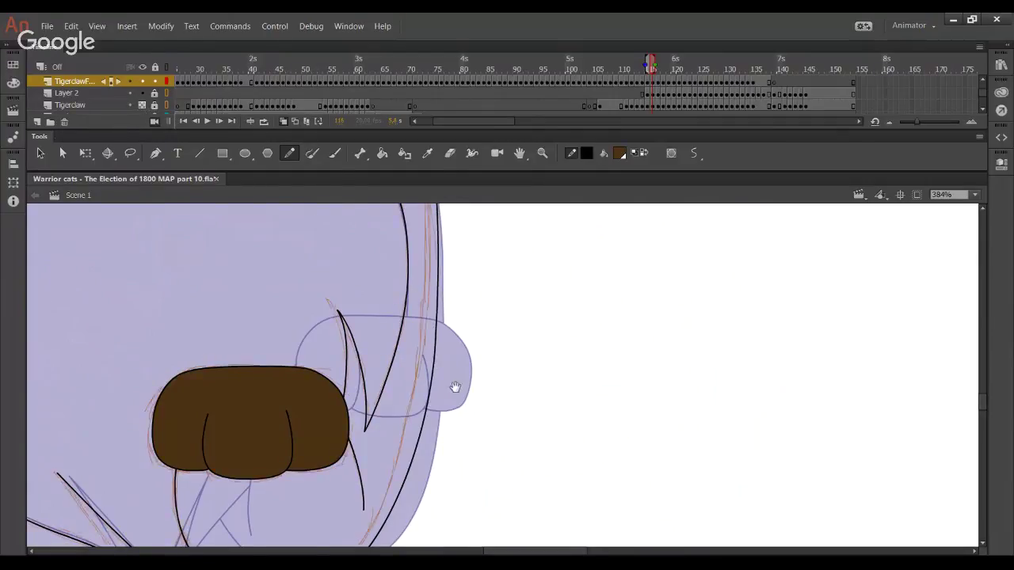
Bend the outer shoulder and chest contour inward toward the sketch and refine its curve beside the previous paw
scroll(451, 390, "up", 3)
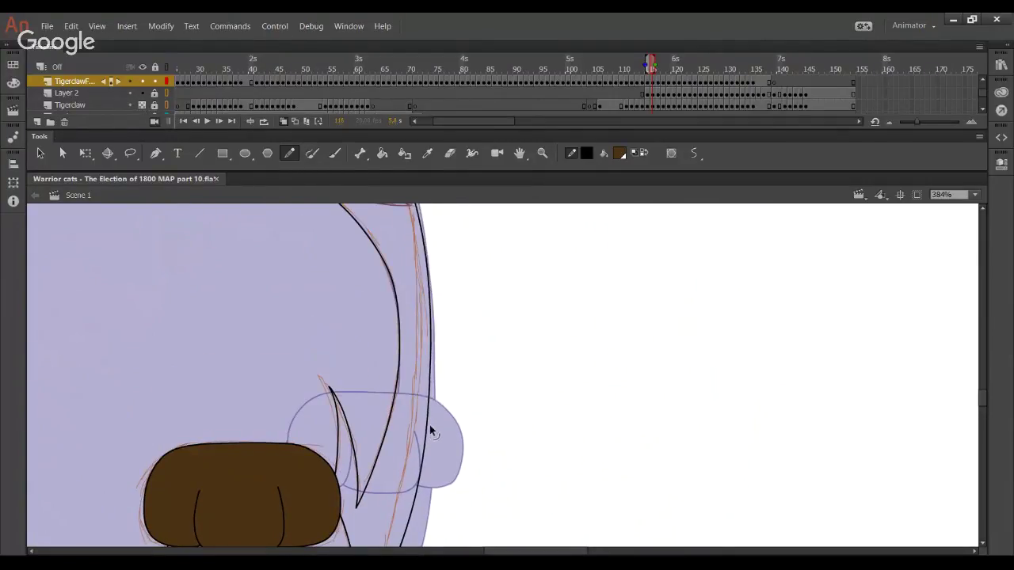
scroll(435, 393, "up", 5)
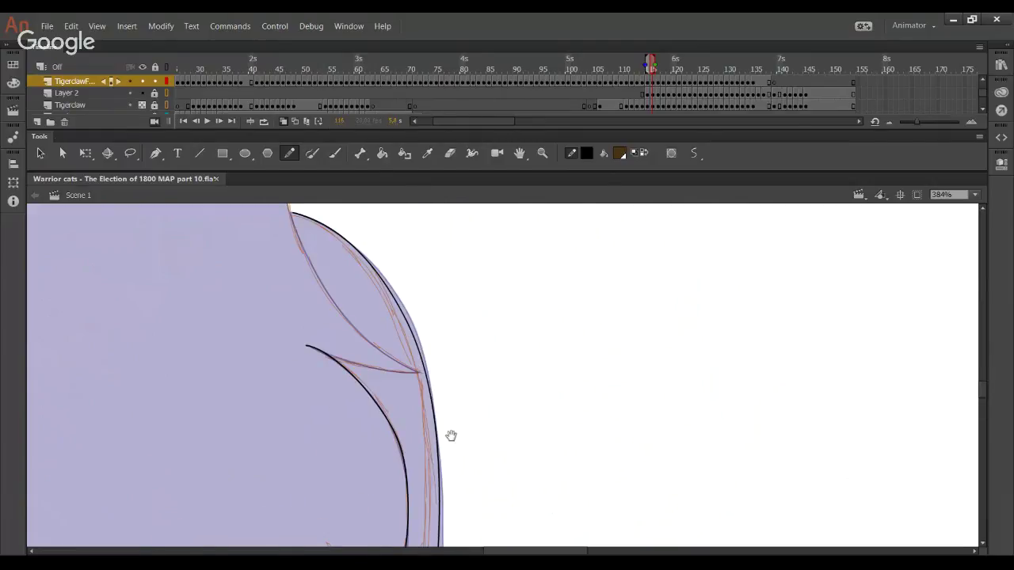
scroll(451, 435, "down", 5)
left_click_drag(404, 361, 412, 361)
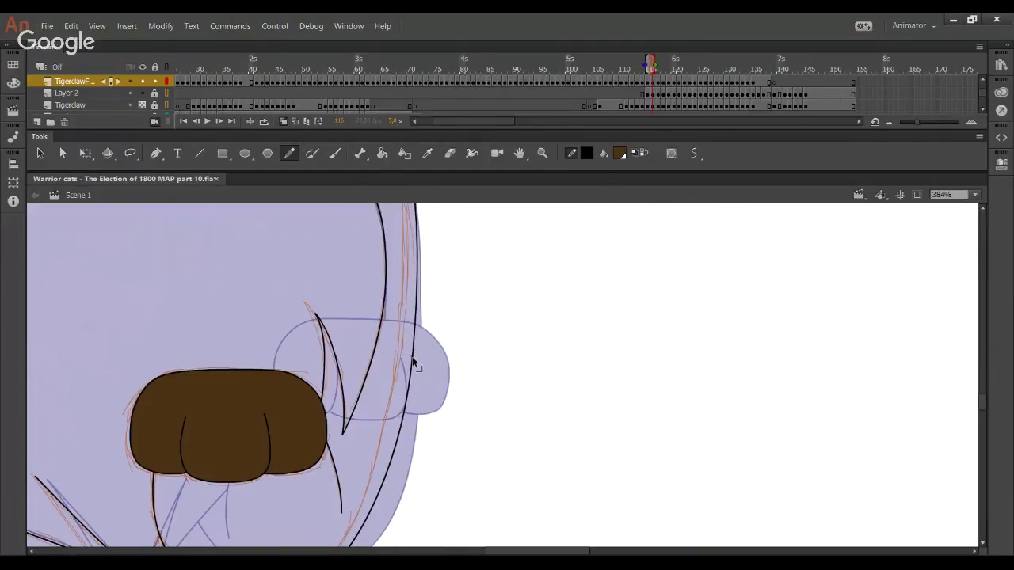
scroll(414, 363, "up", 3)
left_click_drag(410, 400, 413, 405)
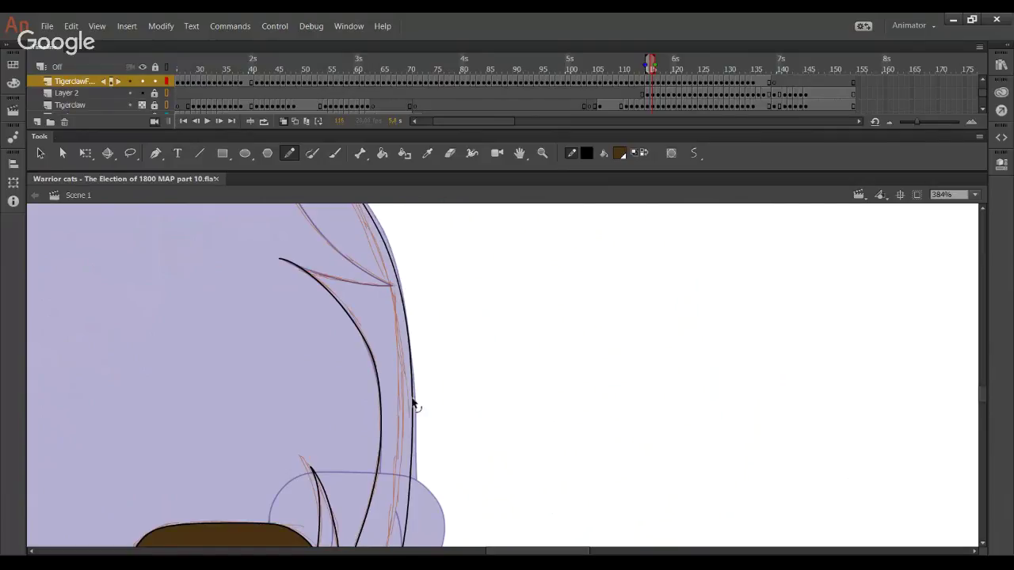
scroll(365, 380, "up", 3)
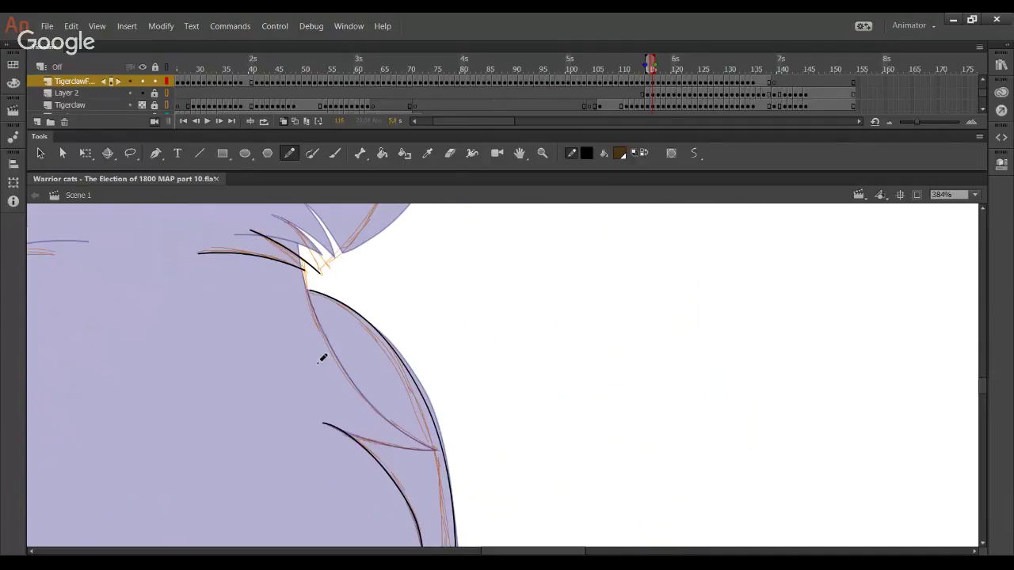
Ink the inner shoulder curve from the fur tuft's point at the outer contour up to the neck, undoing the misplaced upper end
mouse_move(436, 451)
left_mouse_down()
mouse_move(332, 365)
mouse_move(316, 298)
left_mouse_up()
key("ctrl+z")
key("ctrl+z")
mouse_move(441, 447)
left_mouse_down()
mouse_move(365, 400)
mouse_move(321, 337)
mouse_move(307, 208)
left_mouse_up()
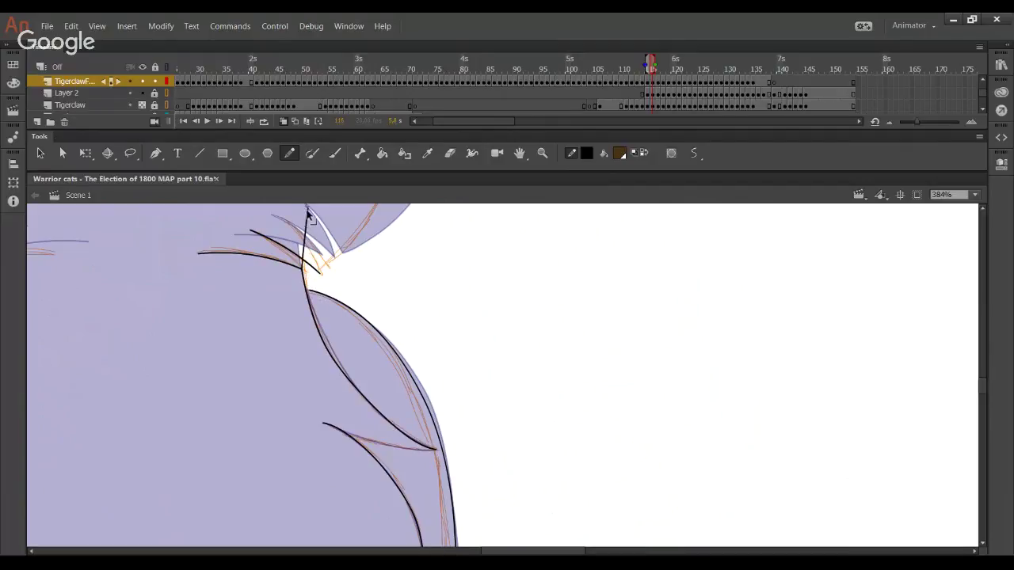
key("ctrl+z")
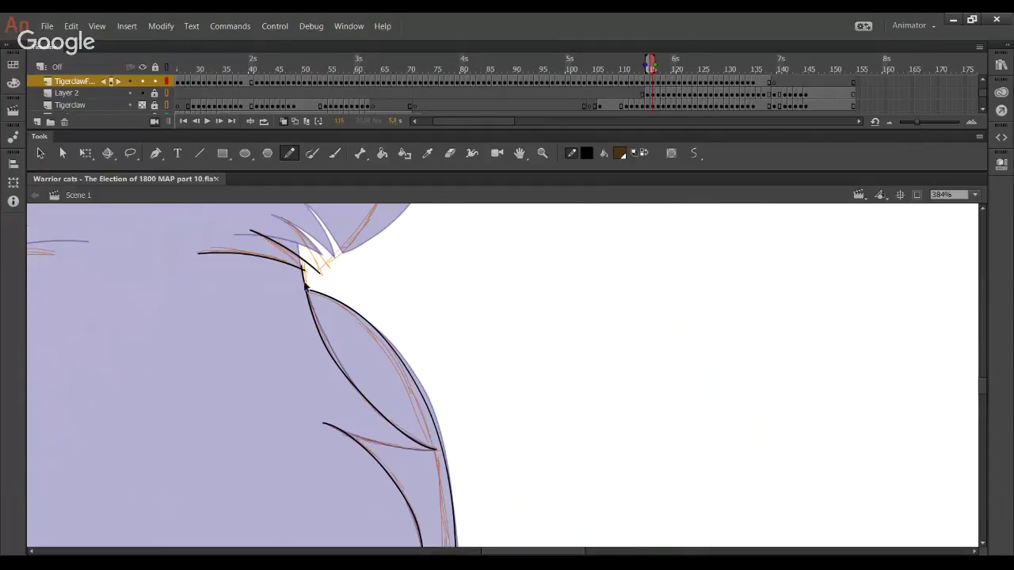
Redo the inner shoulder curve from the neck down to the fur tuft's point at the outer contour and bend it to the sketch
key("ctrl+z")
left_click_drag(310, 274, 357, 393)
key("ctrl+z")
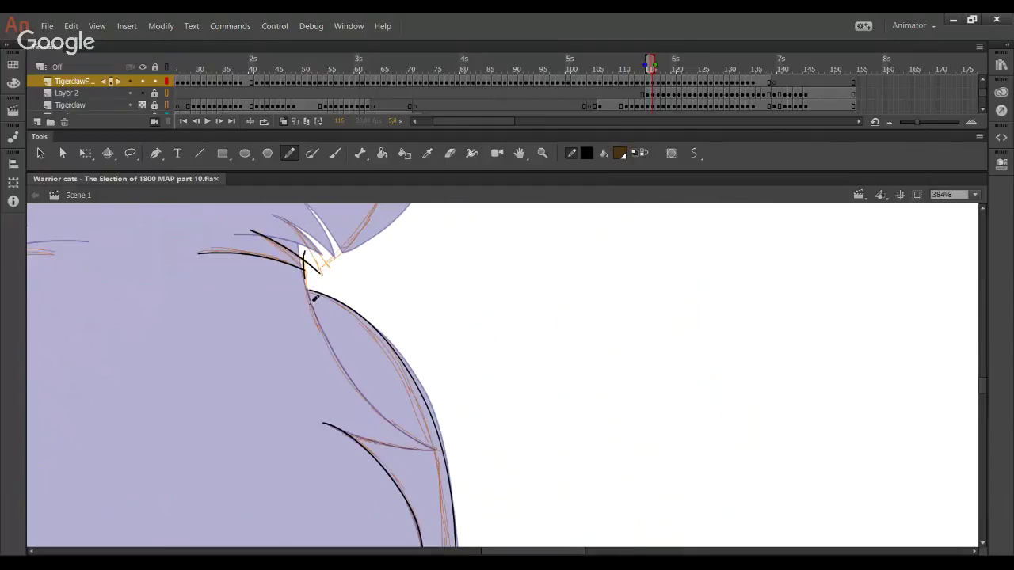
mouse_move(307, 275)
left_mouse_down()
mouse_move(440, 460)
mouse_move(439, 450)
mouse_move(407, 441)
left_mouse_up()
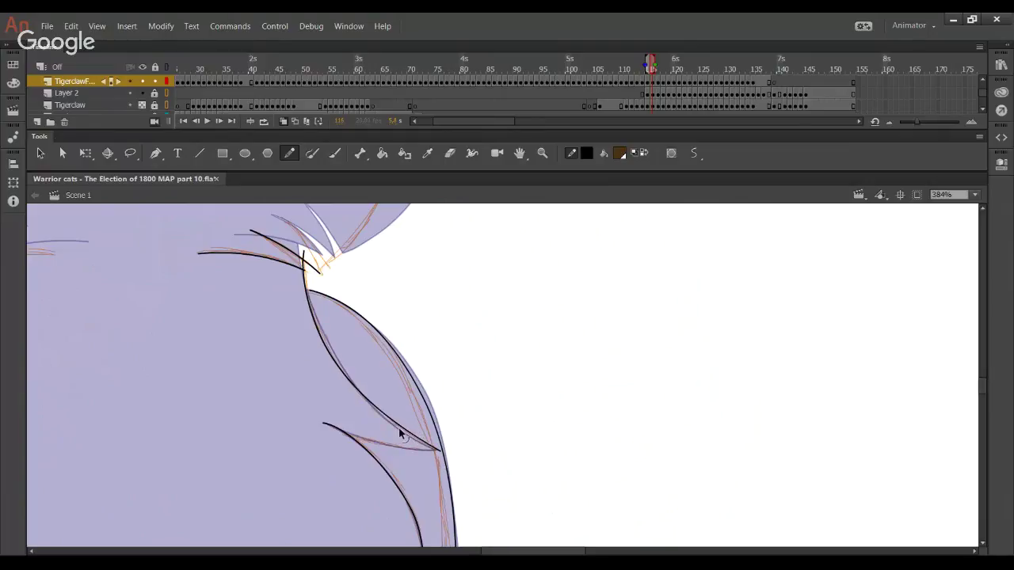
mouse_move(400, 429)
left_mouse_down()
mouse_move(408, 442)
mouse_move(403, 430)
left_mouse_up()
mouse_move(303, 252)
left_mouse_down()
mouse_move(305, 285)
mouse_move(334, 319)
left_mouse_up()
key("ctrl+z")
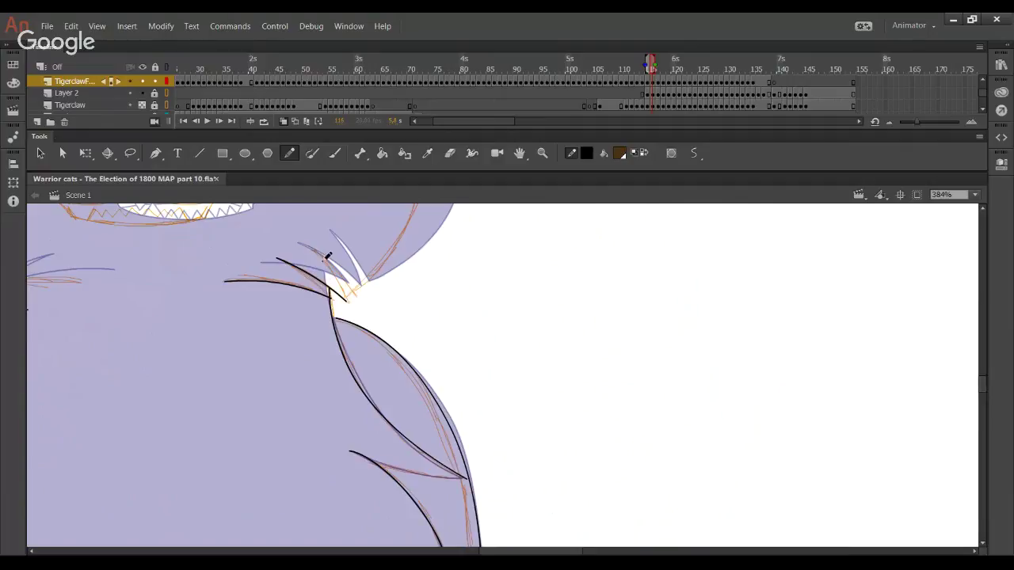
Ink the uppermost fur stroke of the right neck tuft, crossing the base of the cheek
left_click_drag(307, 246, 371, 320)
key("ctrl+z")
left_click_drag(409, 328, 444, 397)
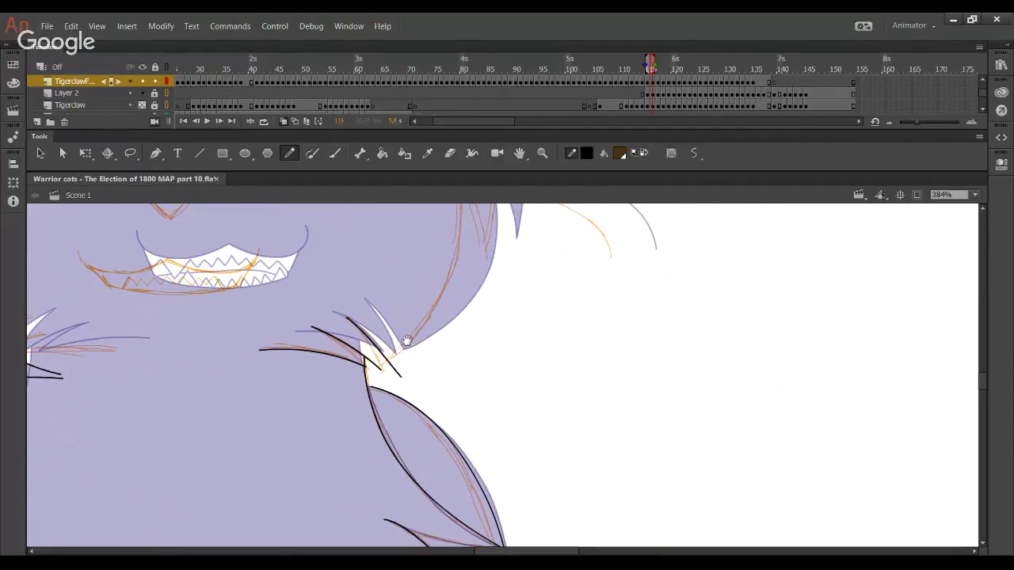
left_click_drag(406, 341, 436, 423)
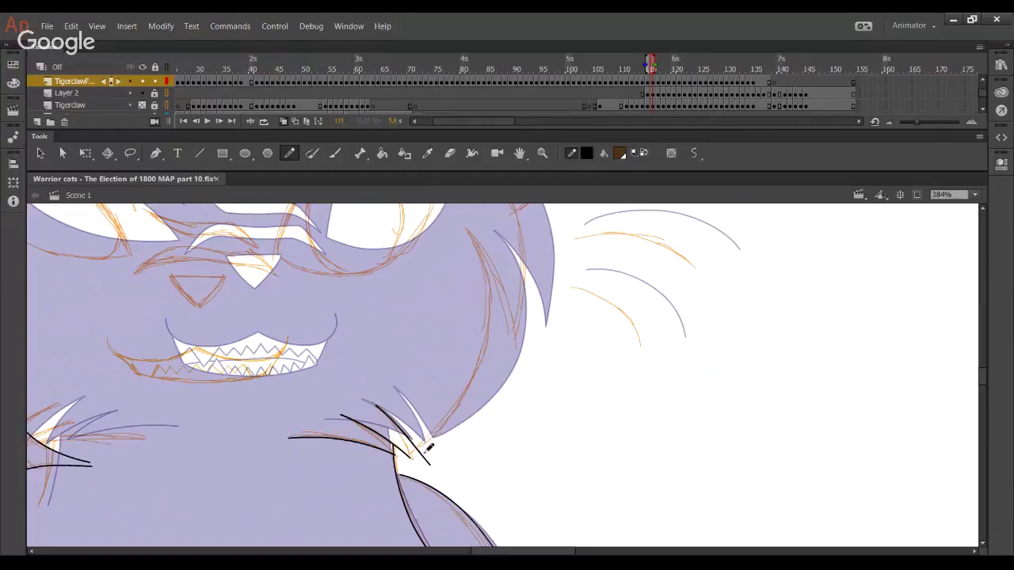
left_click_drag(414, 457, 497, 378)
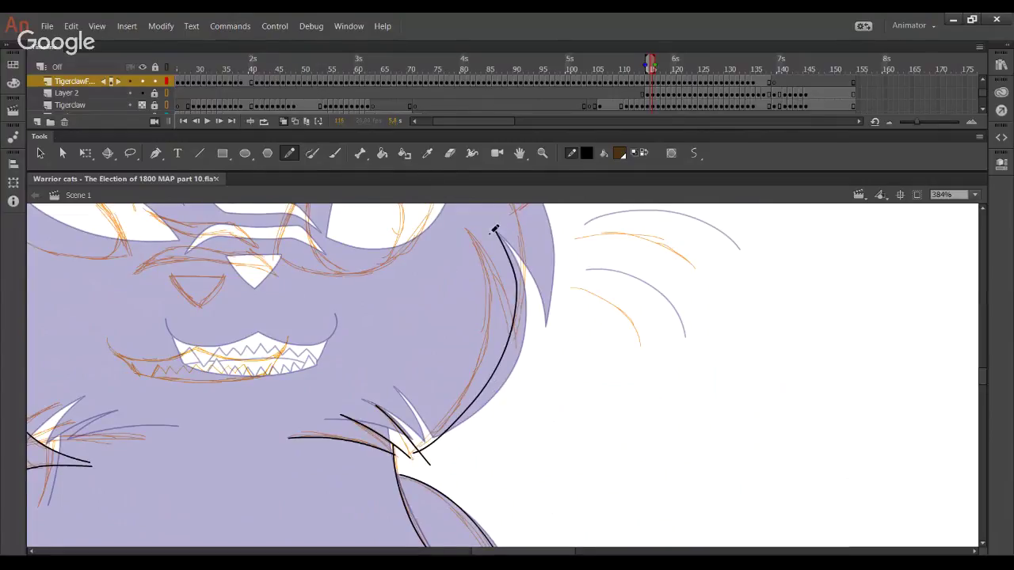
key("ctrl+z")
mouse_move(478, 230)
left_mouse_down()
mouse_move(504, 264)
mouse_move(513, 325)
mouse_move(495, 390)
mouse_move(425, 460)
mouse_move(507, 330)
mouse_move(493, 261)
mouse_move(472, 225)
mouse_move(514, 270)
mouse_move(521, 339)
mouse_move(472, 430)
mouse_move(448, 438)
mouse_move(512, 341)
mouse_move(514, 287)
mouse_move(475, 223)
left_mouse_up()
key("ctrl+z")
key("ctrl+z")
key("ctrl+z")
key("ctrl+z")
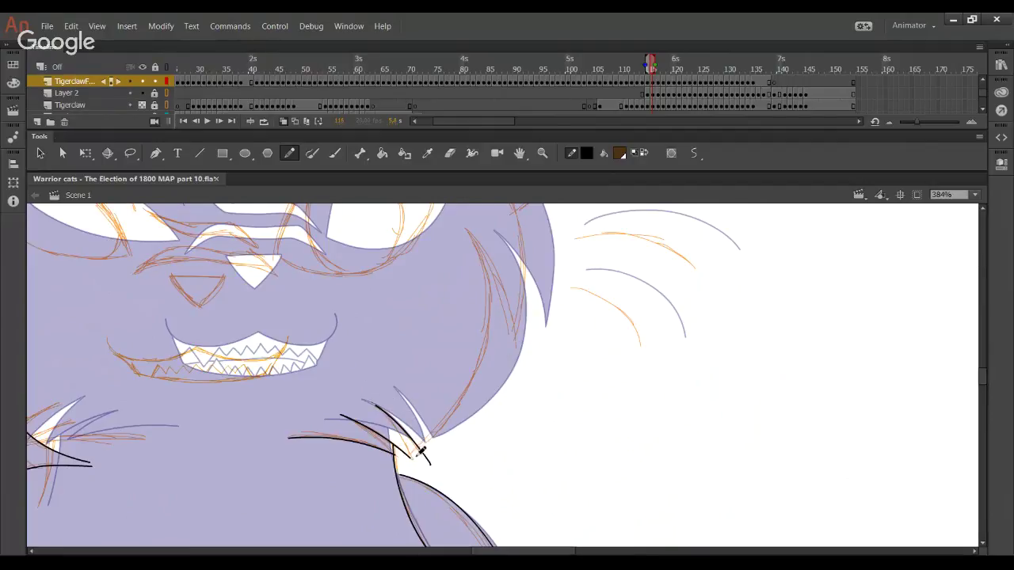
mouse_move(415, 456)
left_mouse_down()
mouse_move(468, 426)
mouse_move(424, 454)
mouse_move(492, 386)
left_mouse_up()
key("ctrl+z")
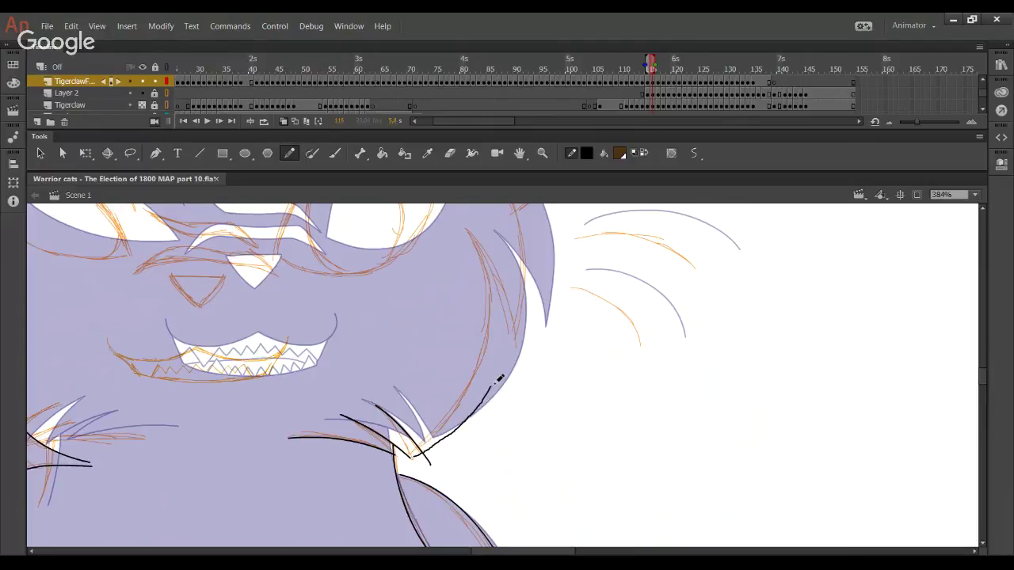
key("ctrl+z")
Ink the right cheek contour from the upper cheek tip down to the neck tuft and bend it outward
mouse_move(480, 228)
left_mouse_down()
mouse_move(512, 311)
mouse_move(483, 406)
mouse_move(417, 461)
left_mouse_up()
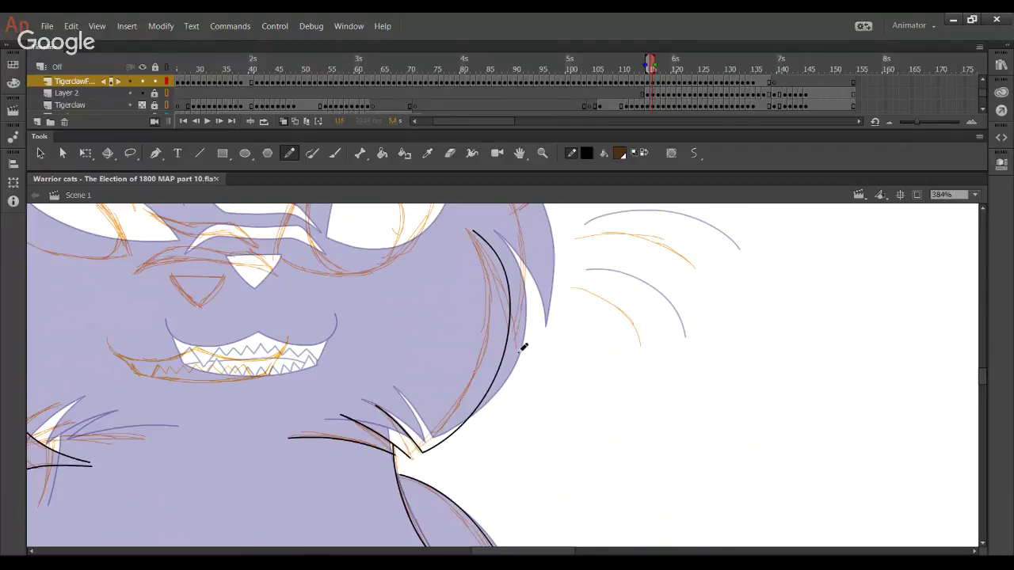
left_click_drag(506, 352, 508, 353)
left_click_drag(487, 249, 484, 245)
left_click_drag(508, 317, 512, 310)
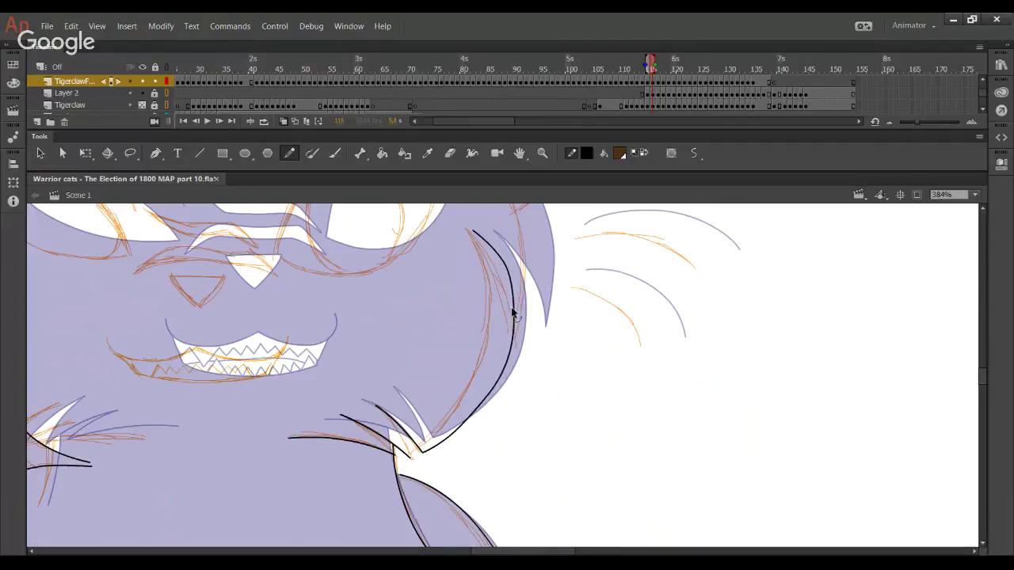
left_click_drag(509, 353, 511, 358)
left_click_drag(480, 407, 481, 410)
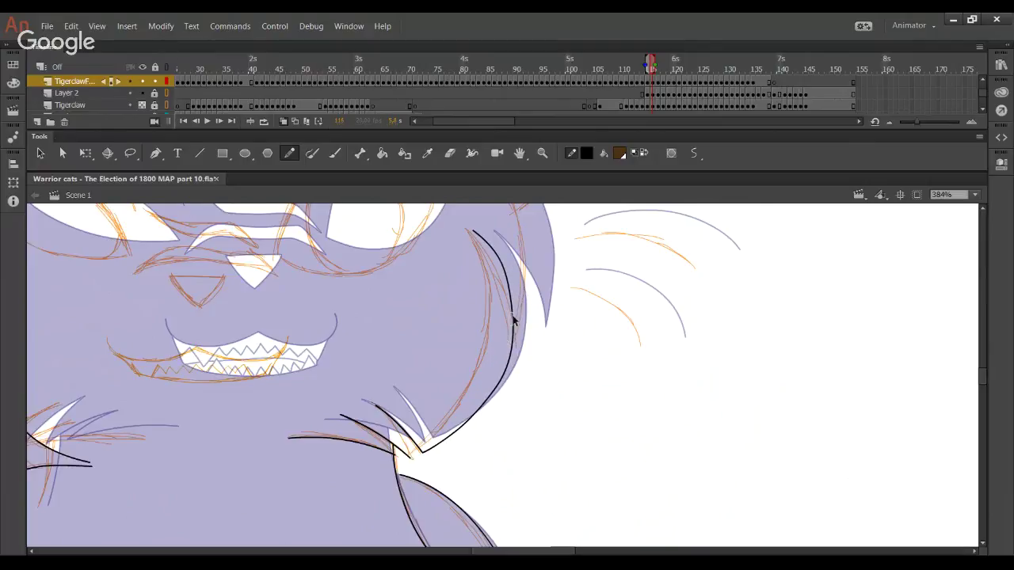
Refine the upper curve of the right cheek contour and delete the surplus piece at its upper end
left_click_drag(512, 327, 515, 310)
left_click_drag(492, 247, 487, 242)
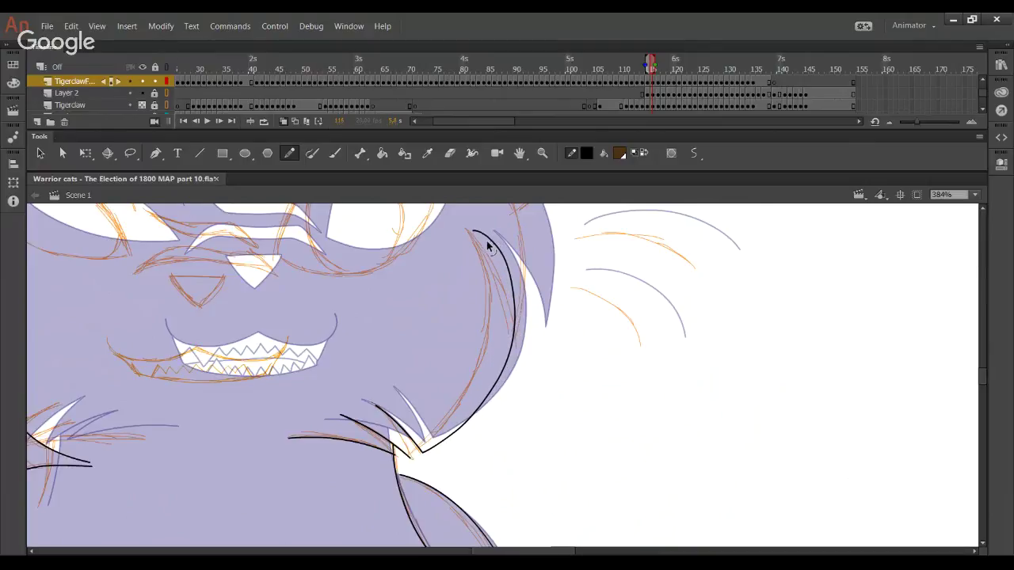
left_click_drag(515, 312, 528, 315)
mouse_move(477, 270)
left_mouse_down()
mouse_move(437, 239)
mouse_move(486, 294)
left_mouse_up()
key("Delete")
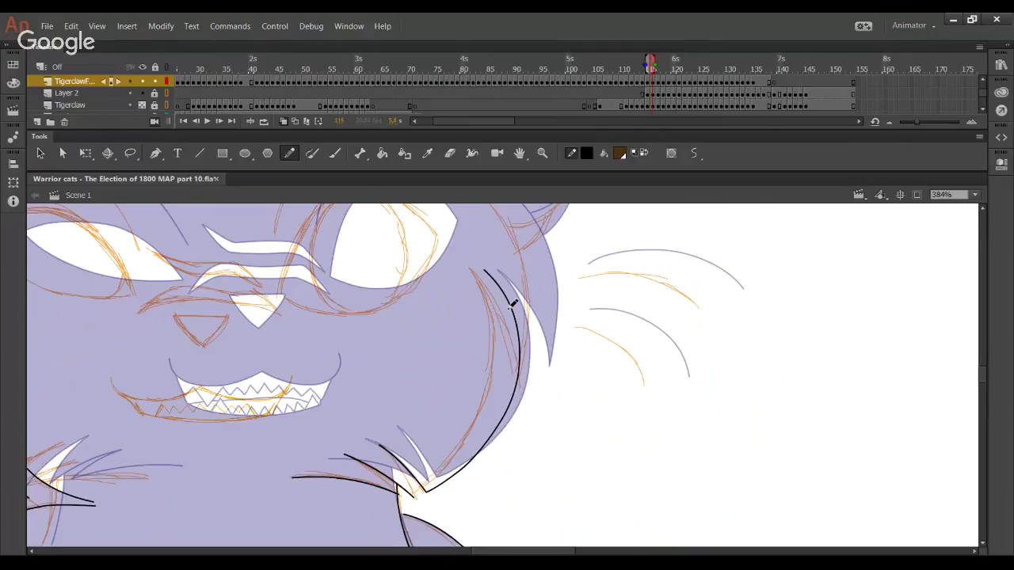
Ink the curved lower fur stroke at the base of the right ear, redoing the first attempt
left_click_drag(562, 381, 587, 487)
left_click_drag(480, 268, 502, 311)
mouse_move(437, 246)
left_mouse_down()
mouse_move(469, 282)
mouse_move(543, 310)
left_mouse_up()
key("ctrl+z")
mouse_move(437, 247)
left_mouse_down()
mouse_move(507, 305)
mouse_move(542, 304)
left_mouse_up()
left_click_drag(516, 346, 504, 283)
Ink the right side contour of the head from the ear base down to the cheek fur point, replacing the first stroke
mouse_move(466, 243)
left_mouse_down()
mouse_move(539, 277)
mouse_move(579, 398)
mouse_move(561, 349)
left_mouse_up()
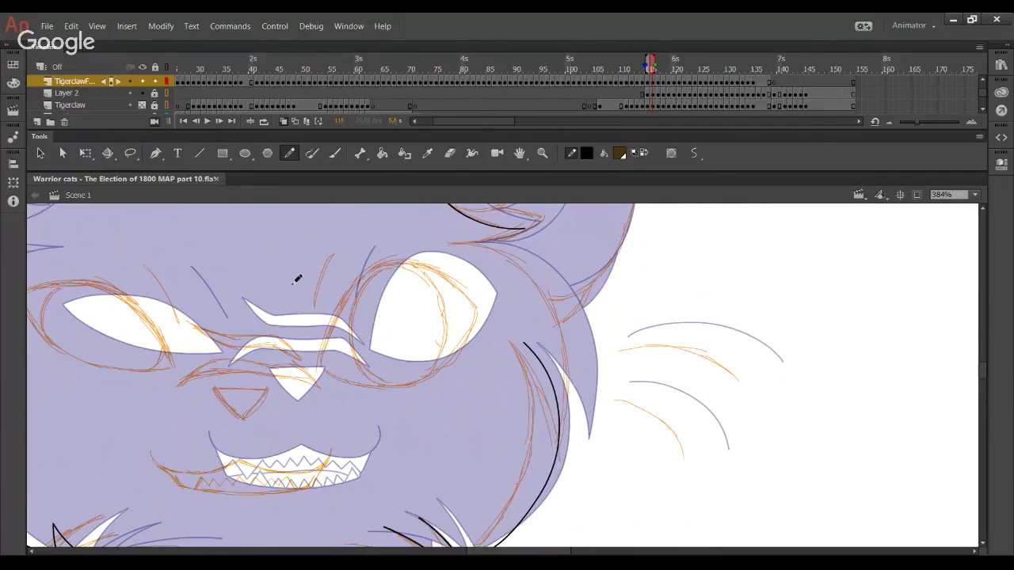
mouse_move(449, 244)
left_mouse_down()
mouse_move(495, 249)
mouse_move(578, 313)
mouse_move(594, 440)
mouse_move(586, 406)
left_mouse_up()
left_click(584, 406, "ctrl")
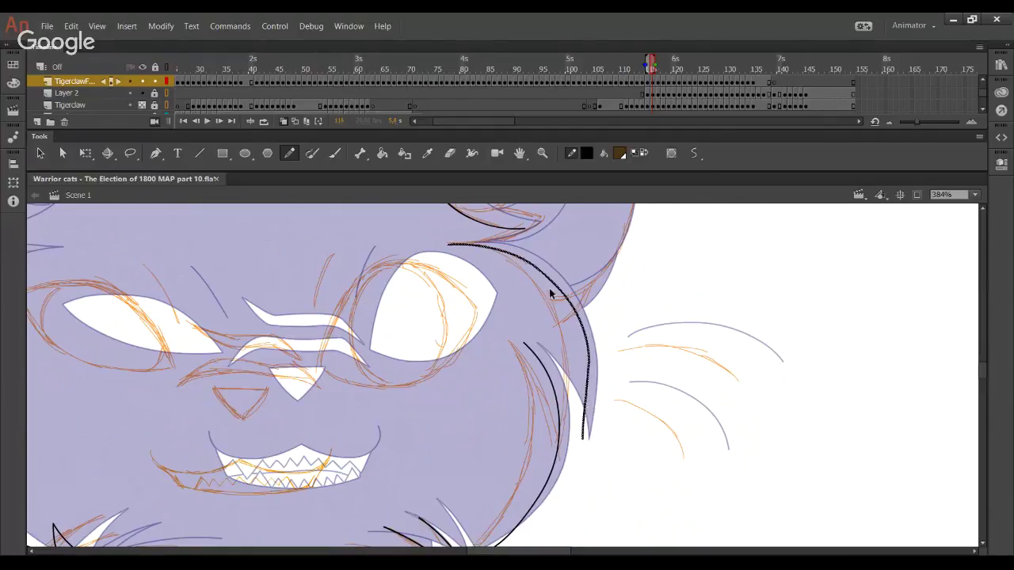
key("Delete")
mouse_move(448, 243)
left_mouse_down()
mouse_move(513, 261)
mouse_move(575, 319)
mouse_move(591, 421)
left_mouse_up()
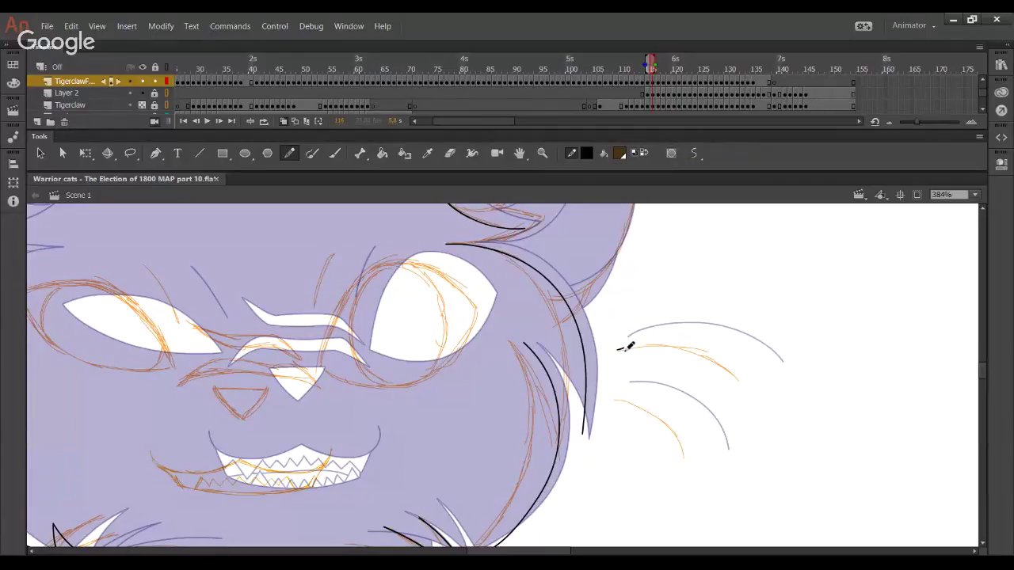
Ink the upper right whisker along the sketch, redoing misplaced strokes, and adjust its curve
left_click_drag(618, 347, 743, 386)
key("ctrl+z")
left_click_drag(618, 350, 733, 375)
key("ctrl+z")
mouse_move(621, 352)
left_mouse_down()
mouse_move(655, 350)
mouse_move(730, 376)
left_mouse_up()
key("ctrl+z")
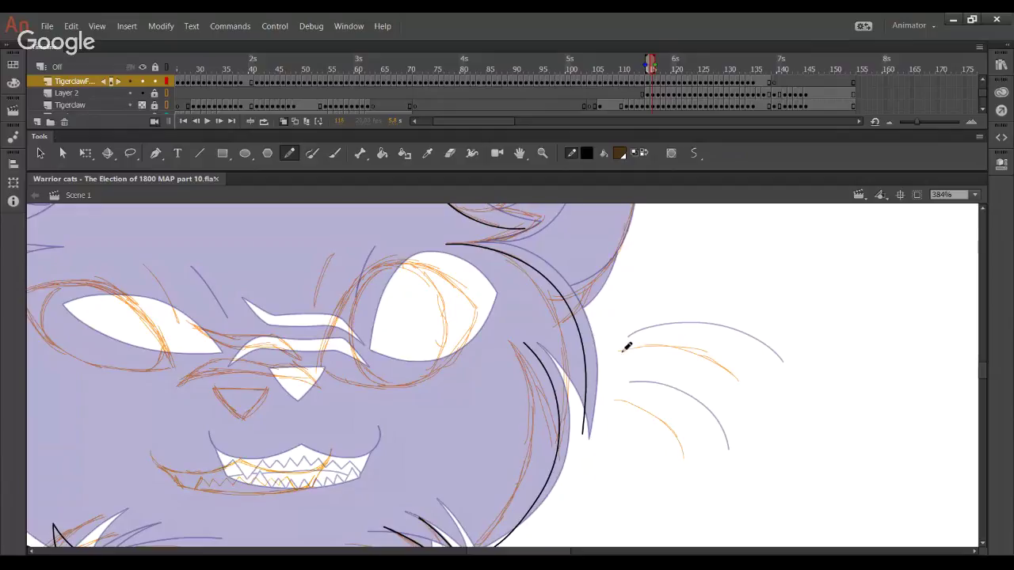
mouse_move(622, 349)
left_mouse_down()
mouse_move(720, 358)
mouse_move(737, 384)
mouse_move(694, 355)
mouse_move(723, 370)
left_mouse_up()
left_click_drag(660, 347, 691, 355)
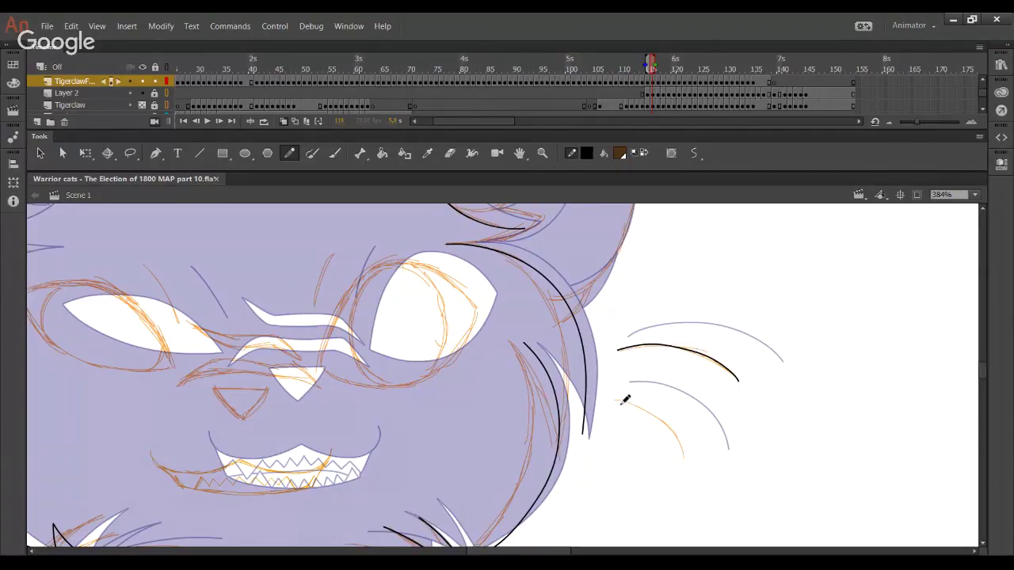
Ink the lower right whisker over its sketch line and adjust its curve near the inner end
mouse_move(615, 400)
left_mouse_down()
mouse_move(672, 436)
mouse_move(682, 465)
left_mouse_up()
key("ctrl+z")
mouse_move(623, 401)
left_mouse_down()
mouse_move(678, 425)
mouse_move(695, 441)
mouse_move(679, 450)
left_mouse_up()
left_click_drag(639, 407, 637, 404)
Ink the lower left whisker along the sketch, redoing the first stroke
key("space")
mouse_move(236, 348)
left_mouse_down()
mouse_move(446, 336)
mouse_move(517, 384)
left_mouse_up()
left_click_drag(203, 431, 272, 372)
key("ctrl+z")
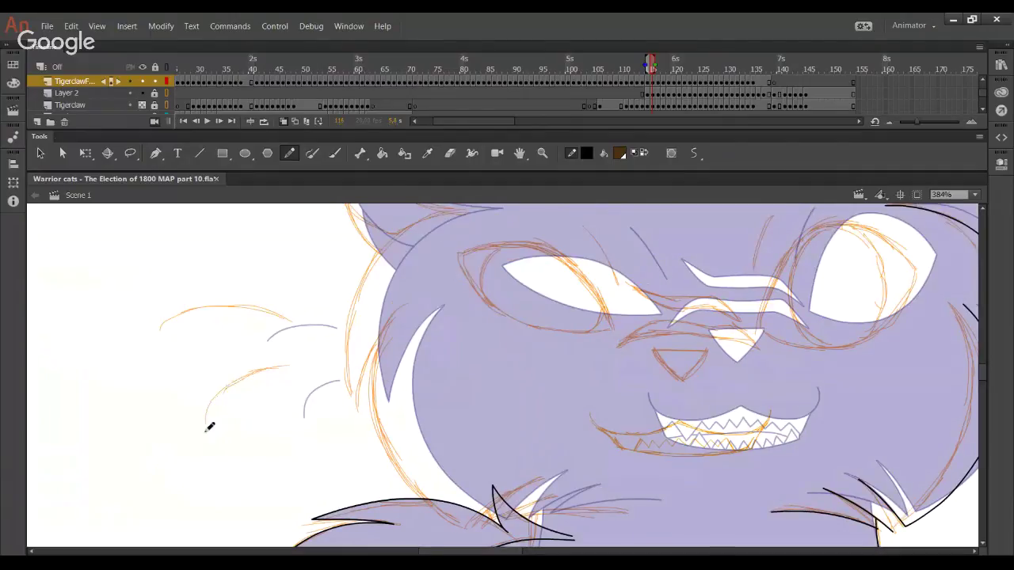
mouse_move(204, 431)
left_mouse_down()
mouse_move(231, 387)
mouse_move(277, 371)
left_mouse_up()
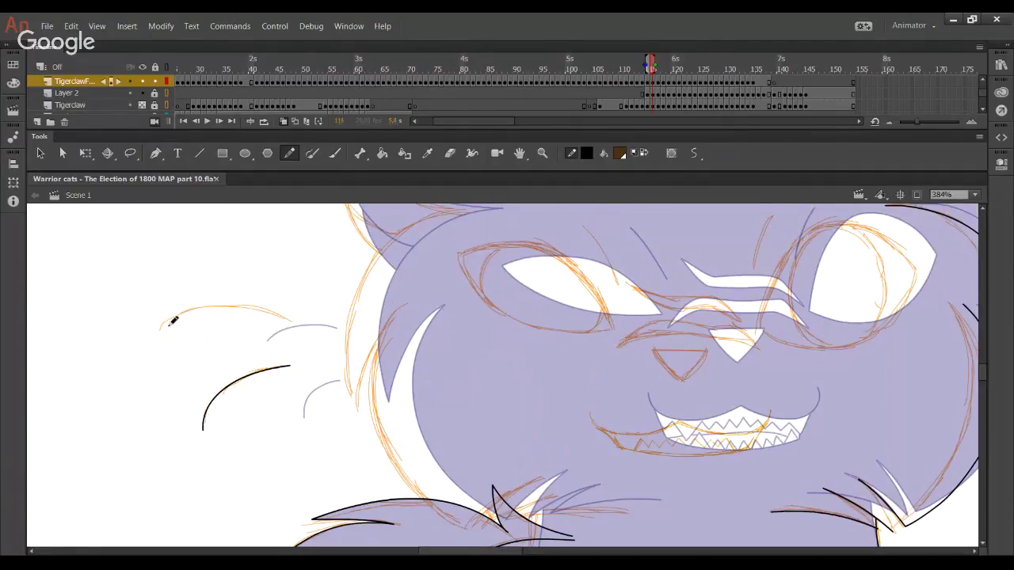
Ink the upper left whisker along the sketch, redoing the misplaced stroke
mouse_move(157, 337)
left_mouse_down()
mouse_move(204, 307)
mouse_move(294, 328)
mouse_move(158, 330)
mouse_move(233, 301)
mouse_move(292, 322)
mouse_move(257, 308)
left_mouse_up()
key("ctrl+z")
key("ctrl+z")
left_click_drag(196, 312, 167, 318)
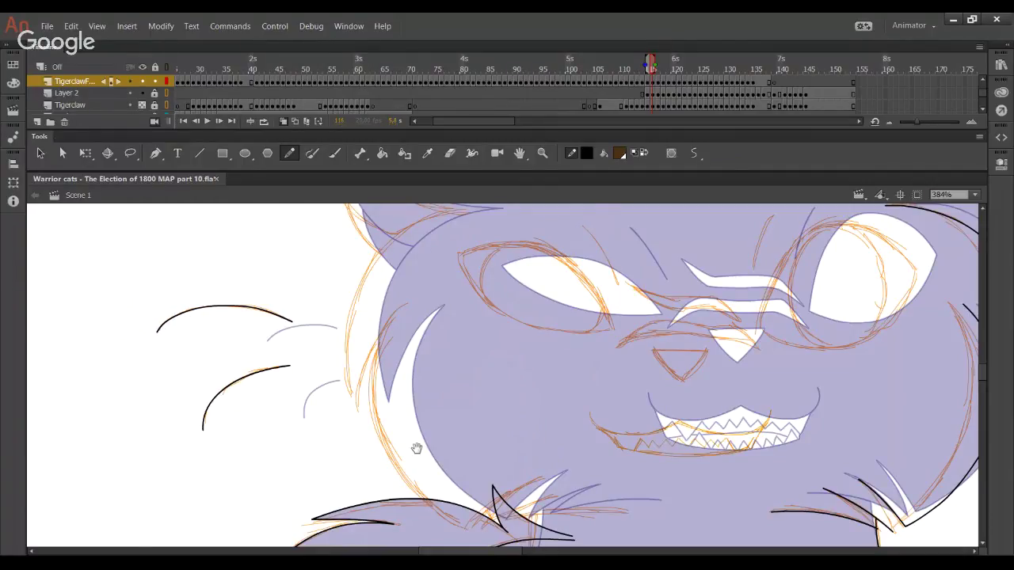
Ink the left side contour of the head from the ear base down to the fur point beside the cheek
mouse_move(417, 448)
left_mouse_down()
mouse_move(339, 418)
mouse_move(206, 427)
mouse_move(340, 241)
mouse_move(328, 244)
left_mouse_up()
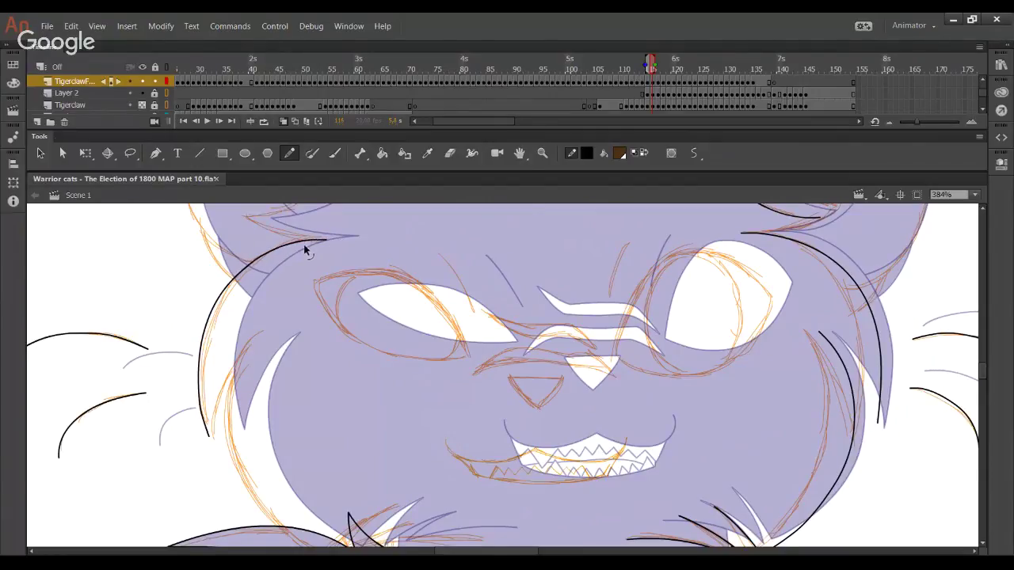
left_click_drag(266, 403, 245, 314)
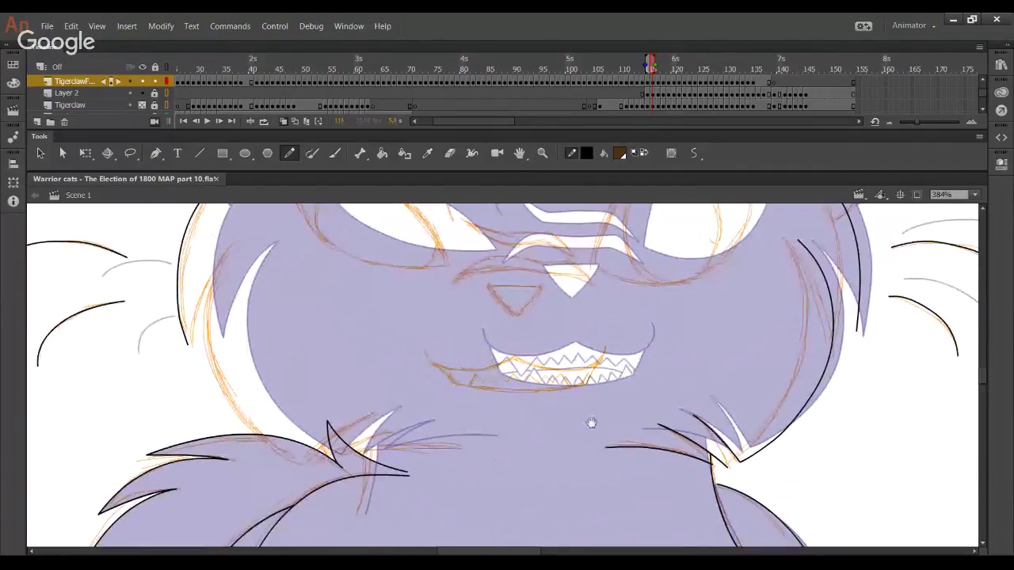
mouse_move(592, 423)
left_mouse_down()
mouse_move(366, 455)
mouse_move(573, 449)
left_mouse_up()
Ink the left cheek contour from the shoulder tuft up to the inner cheek tip and bend it to the sketch
mouse_move(597, 358)
left_mouse_down()
mouse_move(586, 391)
mouse_move(605, 290)
left_mouse_up()
double_click(537, 469, "ctrl")
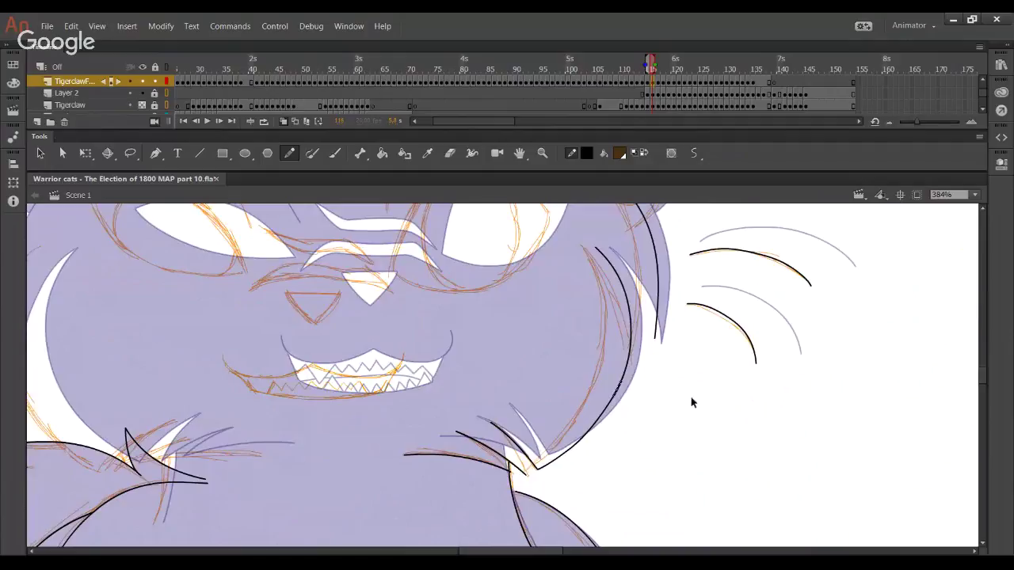
left_click_drag(396, 390, 448, 389)
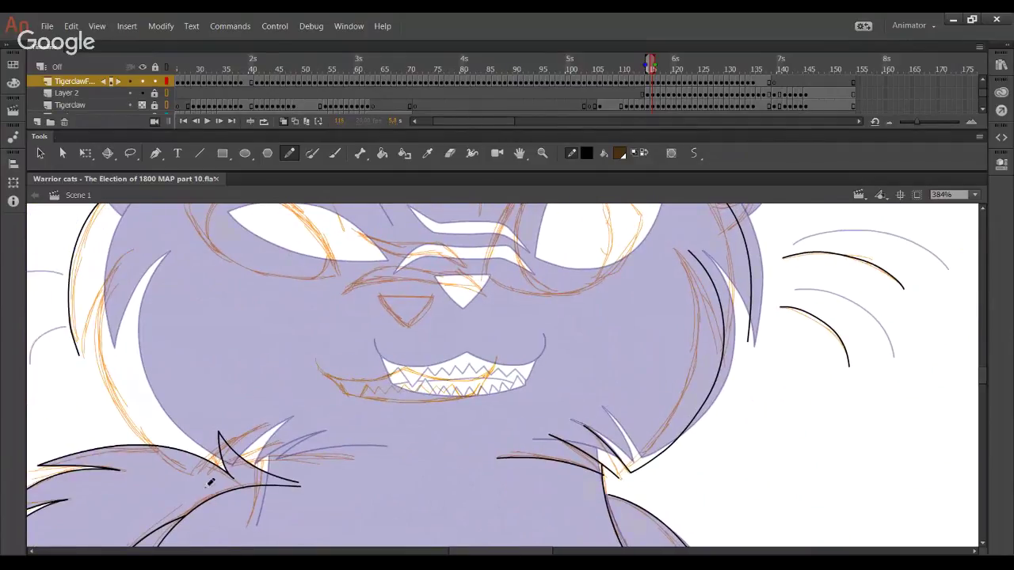
mouse_move(221, 475)
left_mouse_down()
mouse_move(126, 428)
mouse_move(98, 371)
mouse_move(100, 333)
left_mouse_up()
key("ctrl+z")
mouse_move(220, 477)
left_mouse_down()
mouse_move(134, 418)
mouse_move(108, 282)
mouse_move(131, 251)
mouse_move(119, 260)
left_mouse_up()
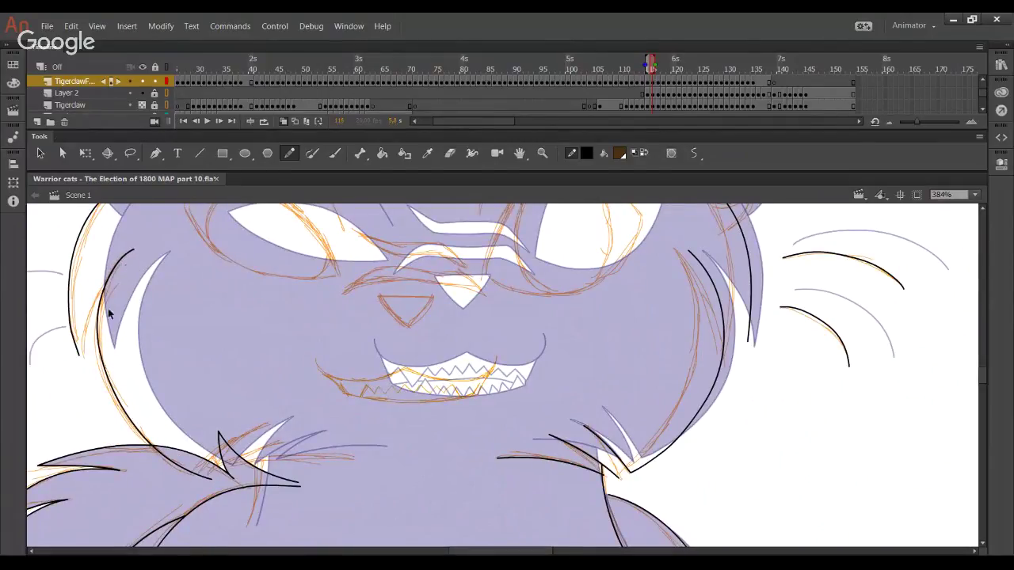
left_click_drag(103, 301, 100, 303)
Ink the upper fur strokes of the left neck tuft, starting where the cheek contour meets the shoulder
left_click_drag(239, 463, 245, 414)
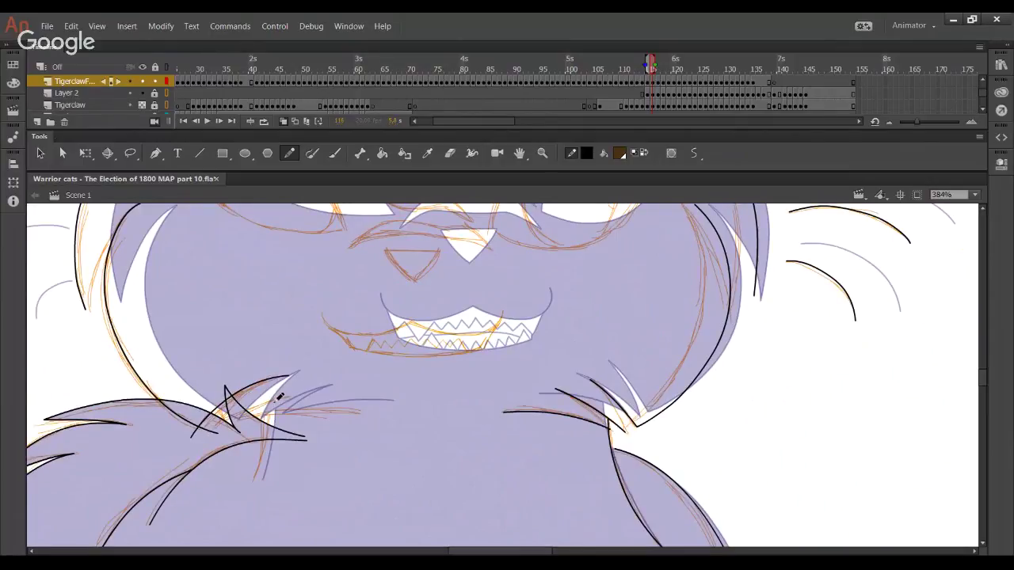
left_click_drag(192, 442, 304, 375)
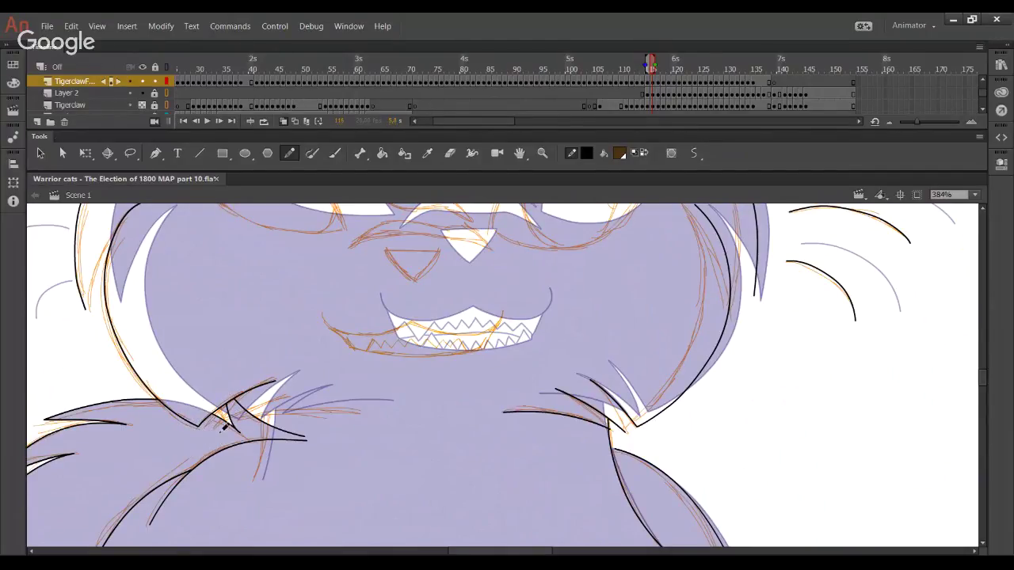
mouse_move(217, 431)
left_mouse_down()
mouse_move(290, 390)
mouse_move(343, 393)
left_mouse_up()
key("ctrl+z")
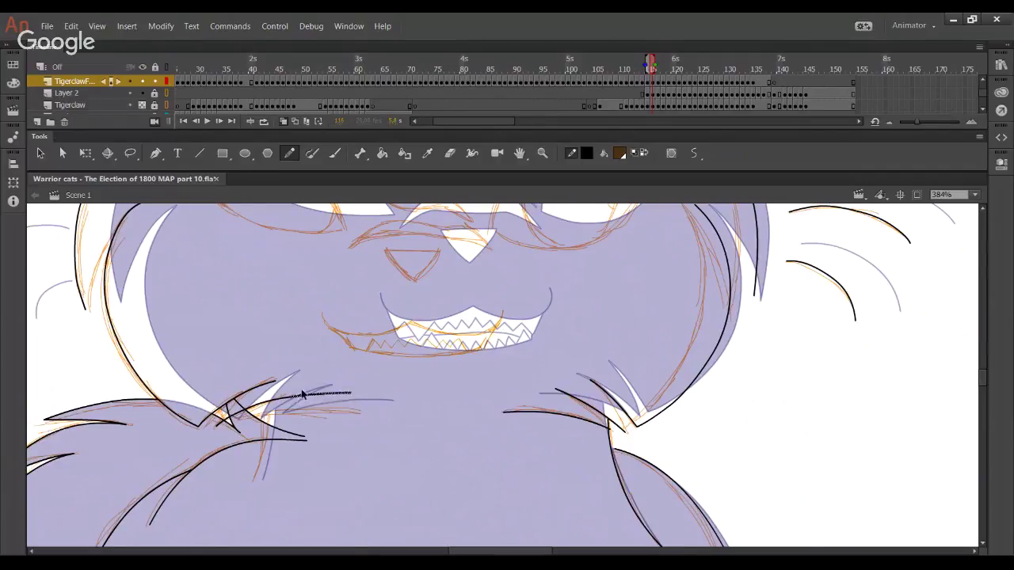
Ink the lowest, nearly horizontal fur stroke of the left neck tuft, redoing it until it follows the sketch
left_click_drag(242, 418, 360, 415)
key("ctrl+z")
left_click_drag(241, 419, 361, 418)
key("ctrl+z")
left_click_drag(240, 420, 308, 412)
key("ctrl+z")
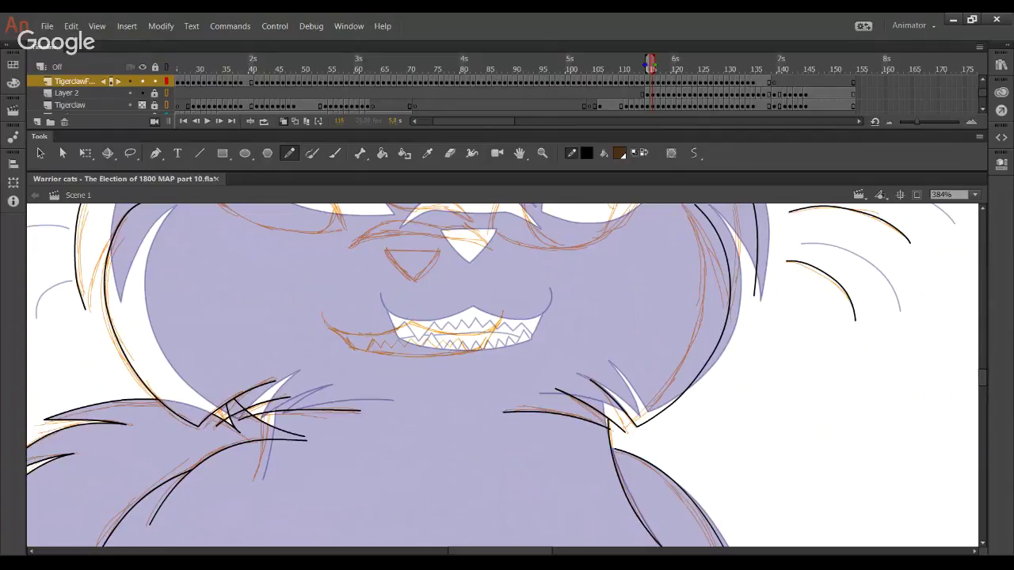
Ink the curved lower fur stroke at the base of the left ear, redoing it until it fits the sketch
key("space")
left_click_drag(673, 285, 677, 488)
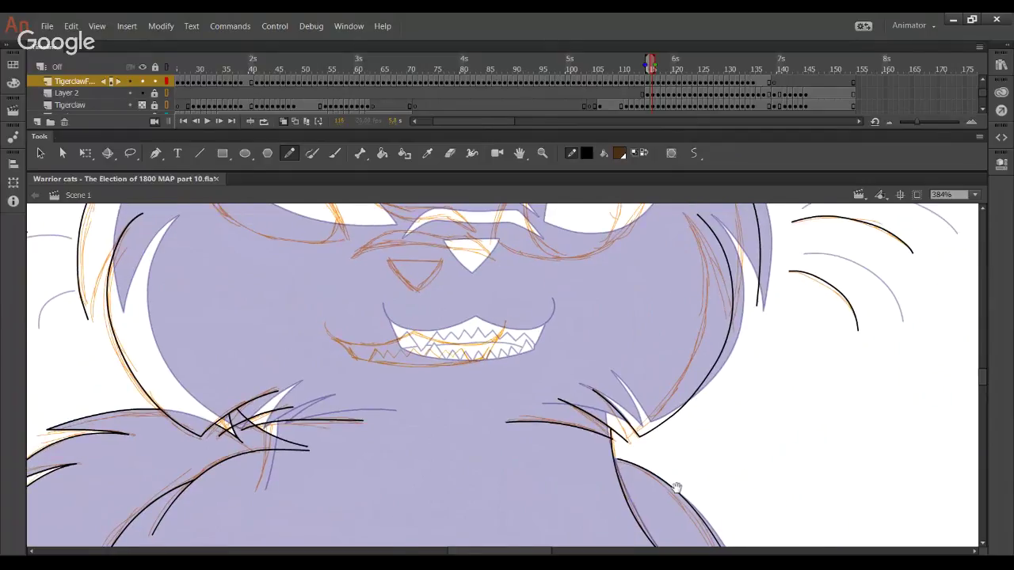
mouse_move(587, 218)
left_mouse_down()
mouse_move(597, 409)
mouse_move(630, 431)
left_mouse_up()
left_click_drag(173, 466, 255, 434)
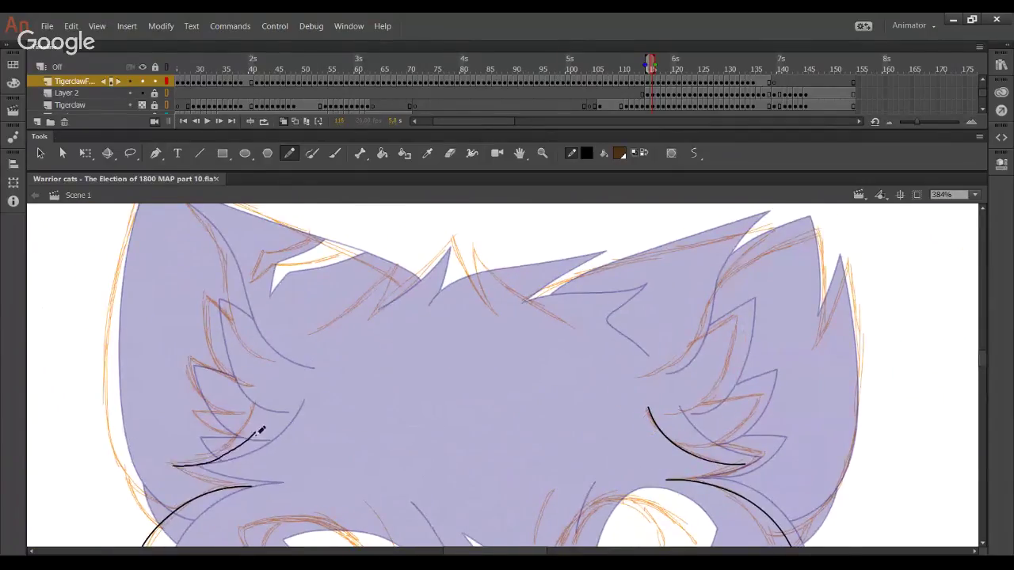
key("ctrl+z")
mouse_move(175, 466)
left_mouse_down()
mouse_move(246, 433)
mouse_move(268, 399)
left_mouse_up()
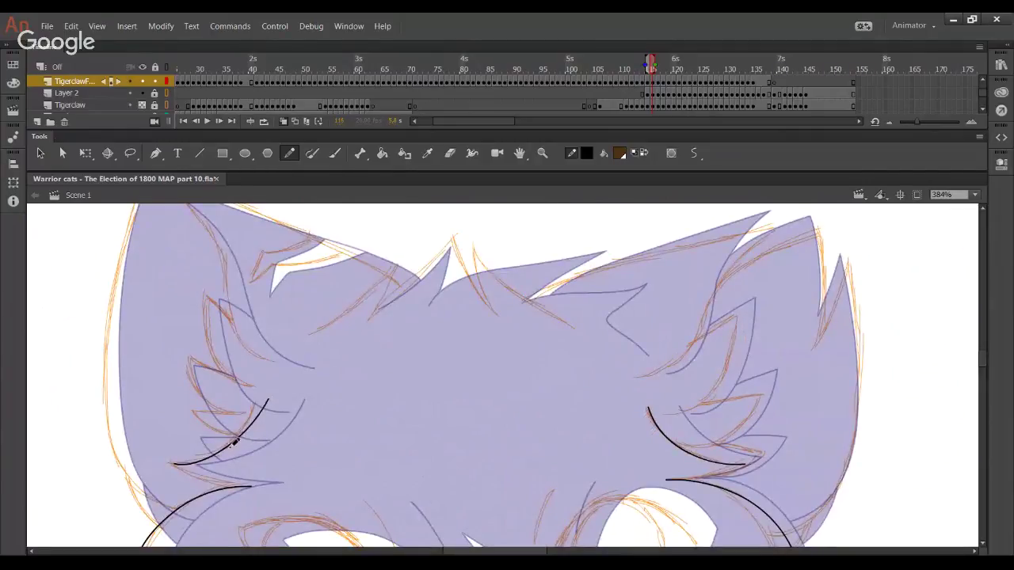
key("ctrl+z")
mouse_move(175, 466)
left_mouse_down()
mouse_move(246, 439)
mouse_move(275, 396)
left_mouse_up()
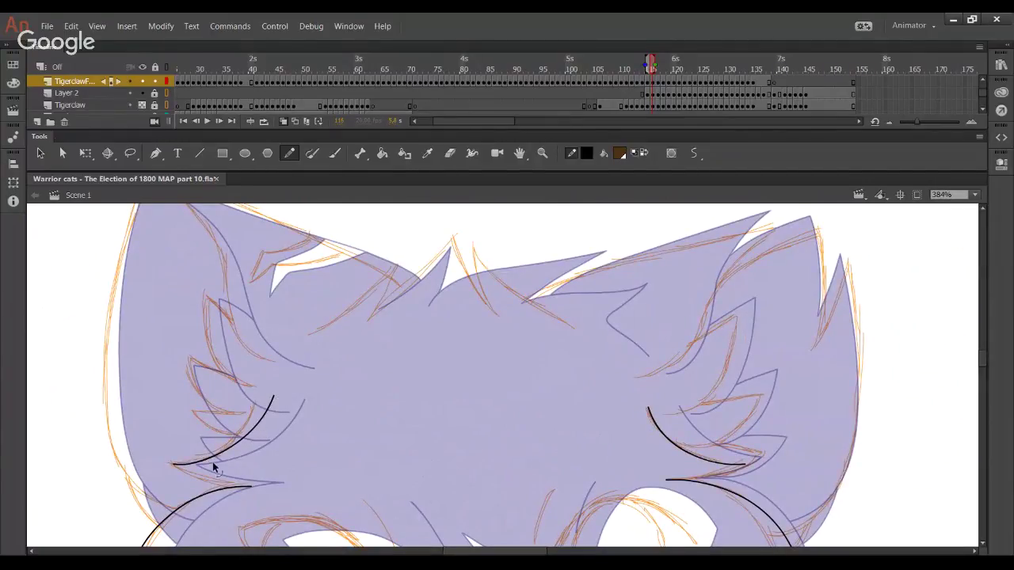
mouse_move(215, 464)
left_mouse_down()
mouse_move(175, 468)
mouse_move(277, 402)
left_mouse_up()
key("ctrl+z")
key("ctrl+z")
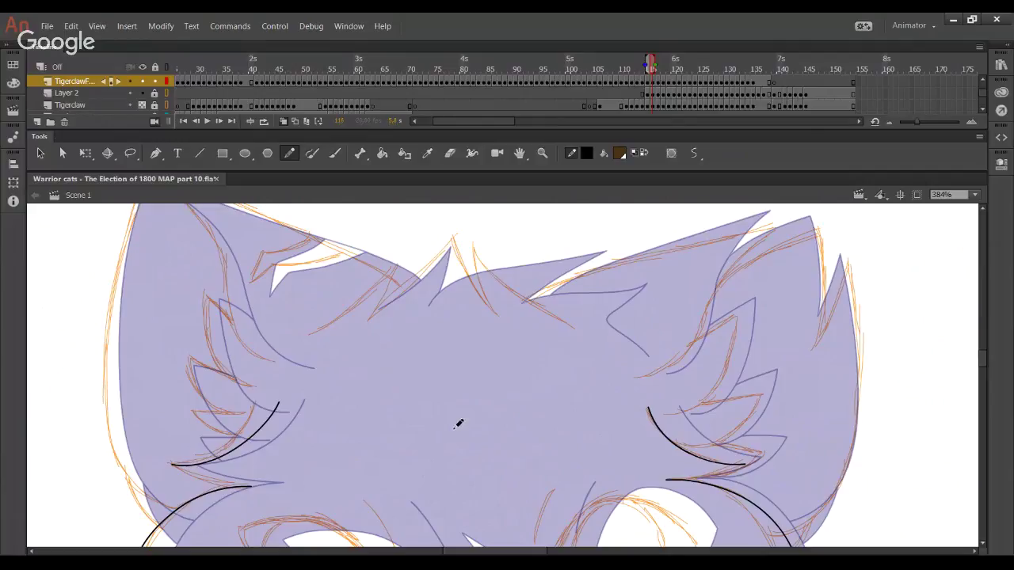
Ink the two left strokes of the fur tuft on top of the head, redoing the second until it follows the sketch
left_click_drag(316, 335, 396, 271)
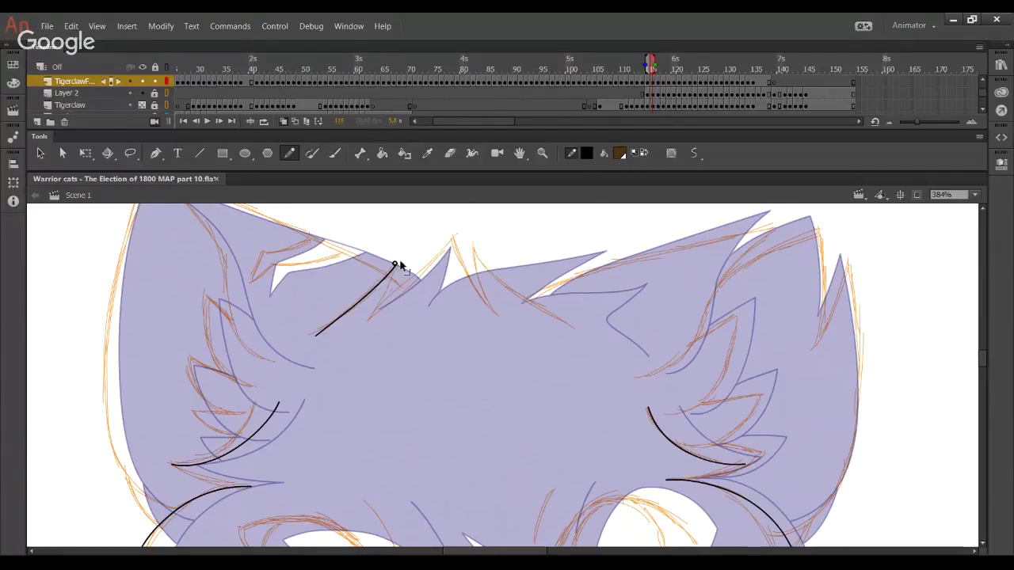
left_click_drag(369, 319, 477, 205)
key("ctrl+z")
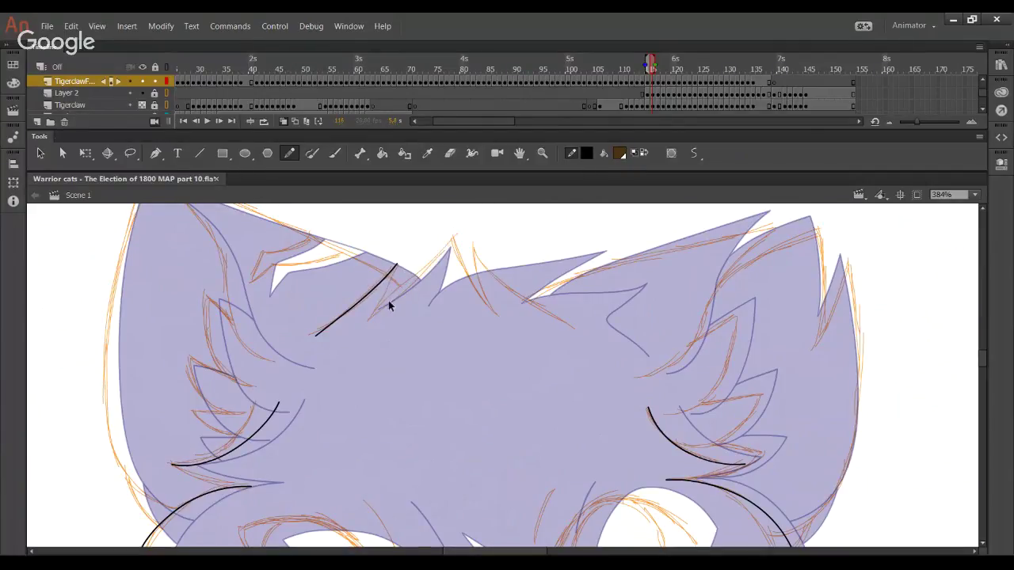
left_click_drag(370, 319, 478, 204)
left_click_drag(411, 292, 473, 212)
left_click(441, 259, "ctrl")
key("Delete")
left_click_drag(429, 266, 449, 249)
Ink the right side of the head tuft's central peak and trim the overshooting line ends at its tip
left_click_drag(479, 318, 458, 408)
left_click_drag(478, 410, 429, 325)
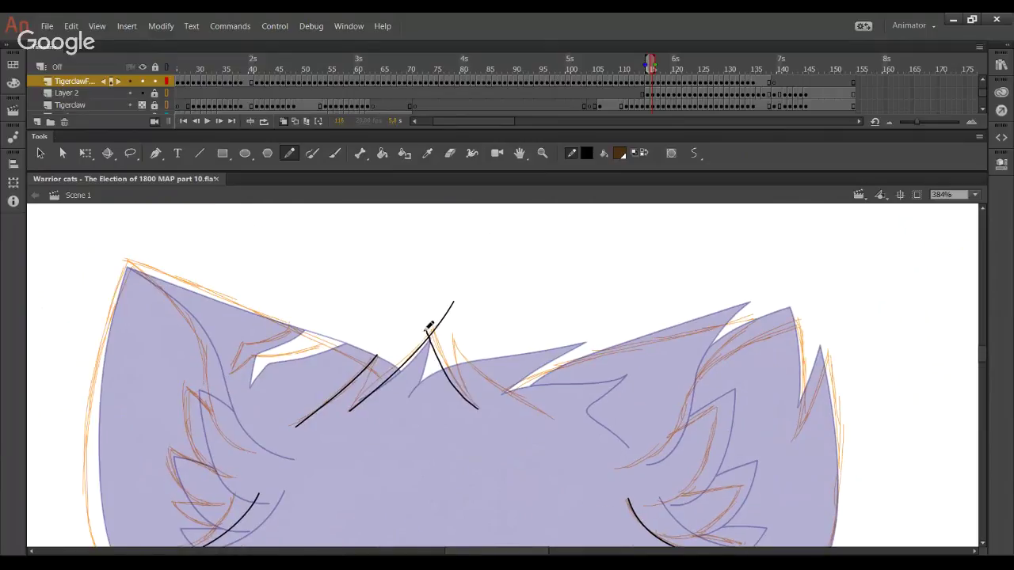
key("ctrl+z")
left_click_drag(480, 409, 424, 289)
left_click(431, 320, "ctrl")
key("Delete")
left_click(444, 318, "ctrl")
key("Delete")
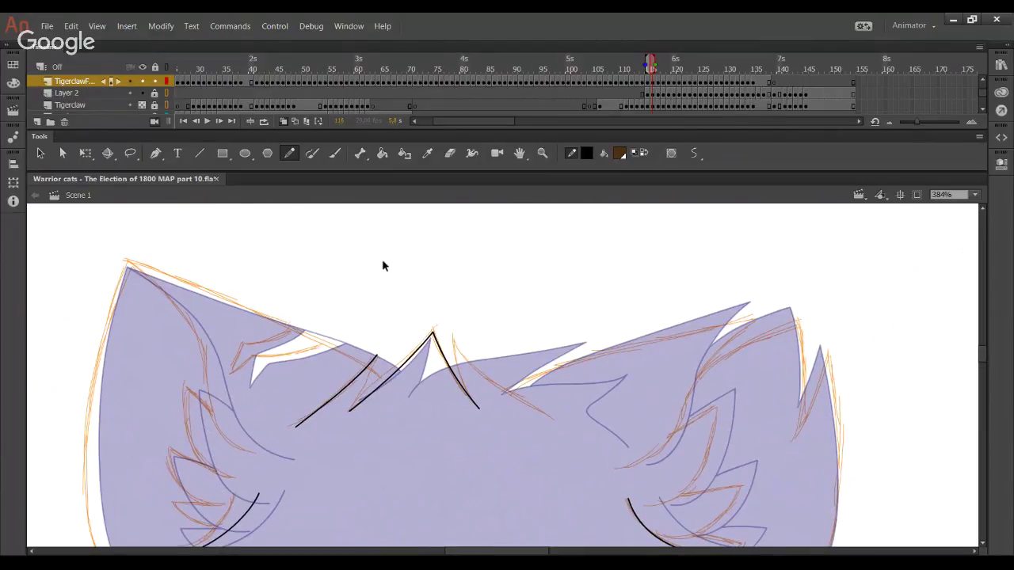
Ink the rightmost stroke of the head tuft and bend it to match the sketch
mouse_move(380, 256)
left_mouse_down()
mouse_move(458, 305)
mouse_move(564, 411)
left_mouse_up()
key("ctrl+z")
mouse_move(454, 341)
left_mouse_down()
mouse_move(493, 381)
mouse_move(555, 420)
left_mouse_up()
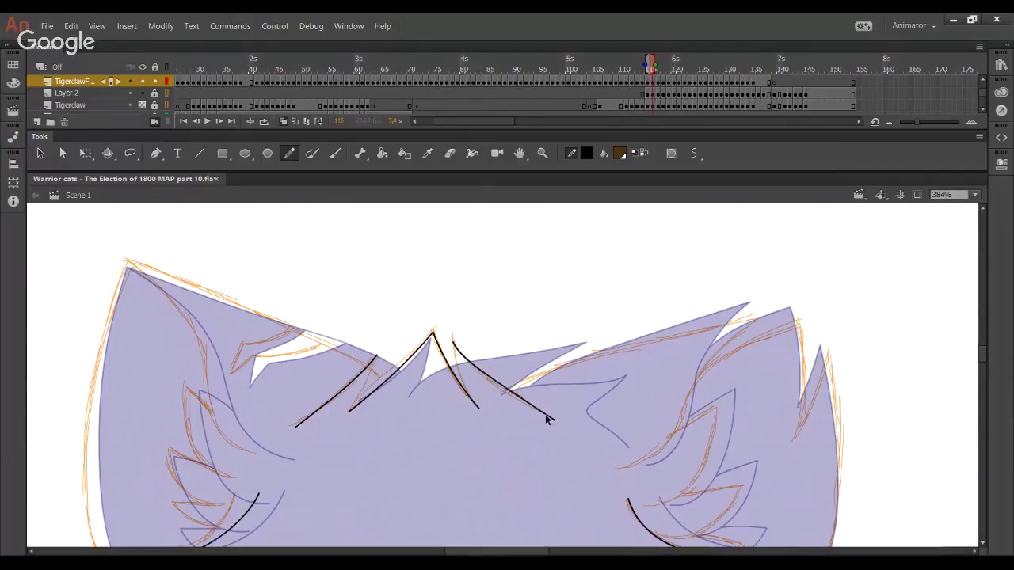
left_click_drag(488, 386, 494, 391)
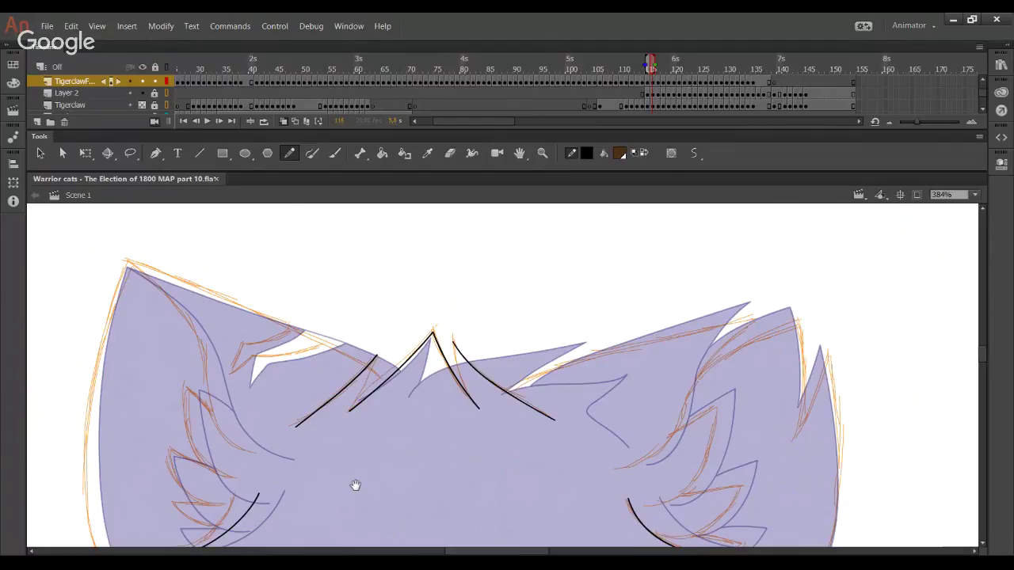
Ink the right edge of the pointed fur spike below the brown paw and trim the line ends past its tip
left_click_drag(366, 335, 367, 306)
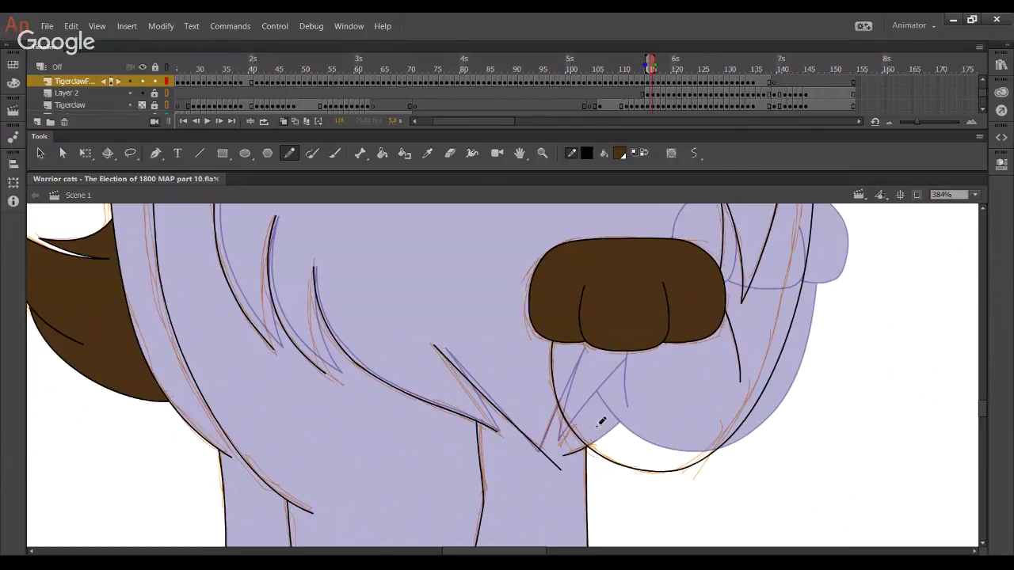
left_click_drag(532, 478, 576, 365)
left_click(568, 384, "ctrl")
key("Delete")
left_click(536, 468, "ctrl")
key("Delete")
left_click(554, 464, "ctrl")
key("Delete")
Ink the edges of the small fur gap beside that spike and trim everything outside the narrow triangle
left_click_drag(547, 474, 602, 384)
key("ctrl+z")
left_click_drag(552, 457, 606, 386)
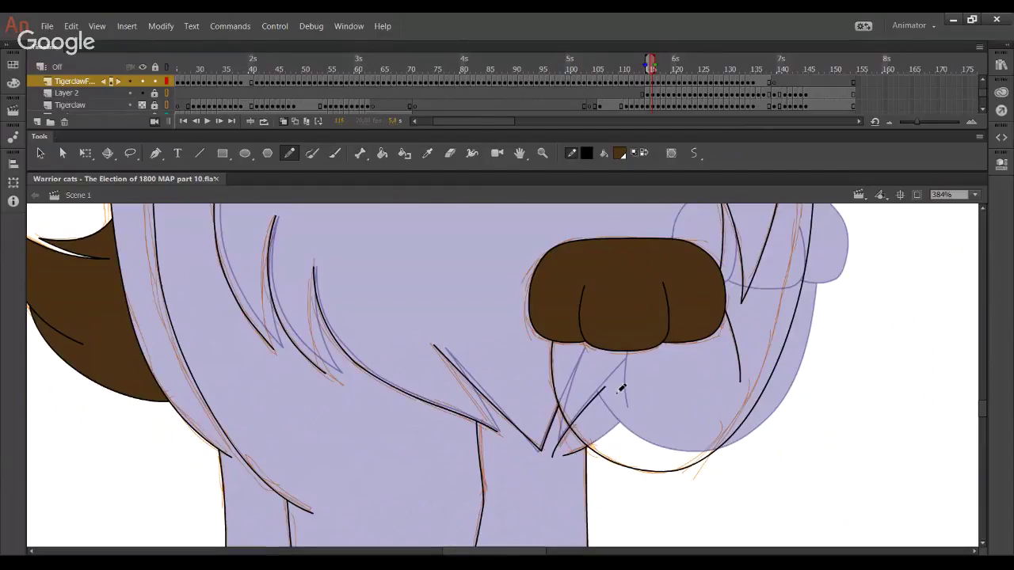
left_click_drag(557, 454, 571, 384)
key("ctrl+z")
left_click(565, 407, "ctrl")
key("Delete")
left_click(580, 417, "ctrl")
key("Delete")
left_click(558, 453, "ctrl")
key("Delete")
left_click(554, 457, "ctrl")
key("Delete")
Fill the small triangular fur gap below the paw with dark brown
key("k")
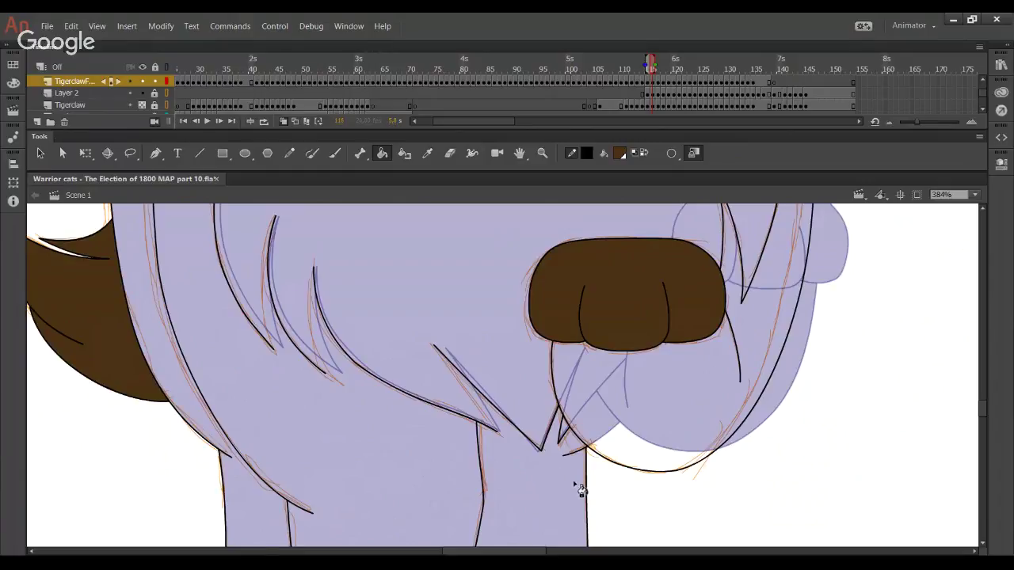
left_click(568, 429)
left_click_drag(735, 288, 694, 496)
left_click_drag(646, 258, 660, 403)
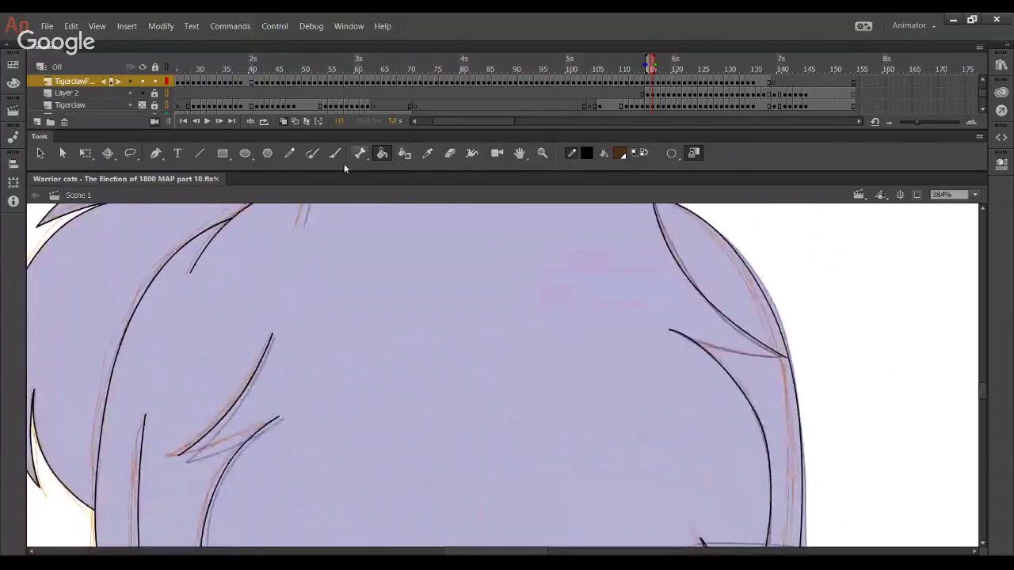
left_click(290, 154)
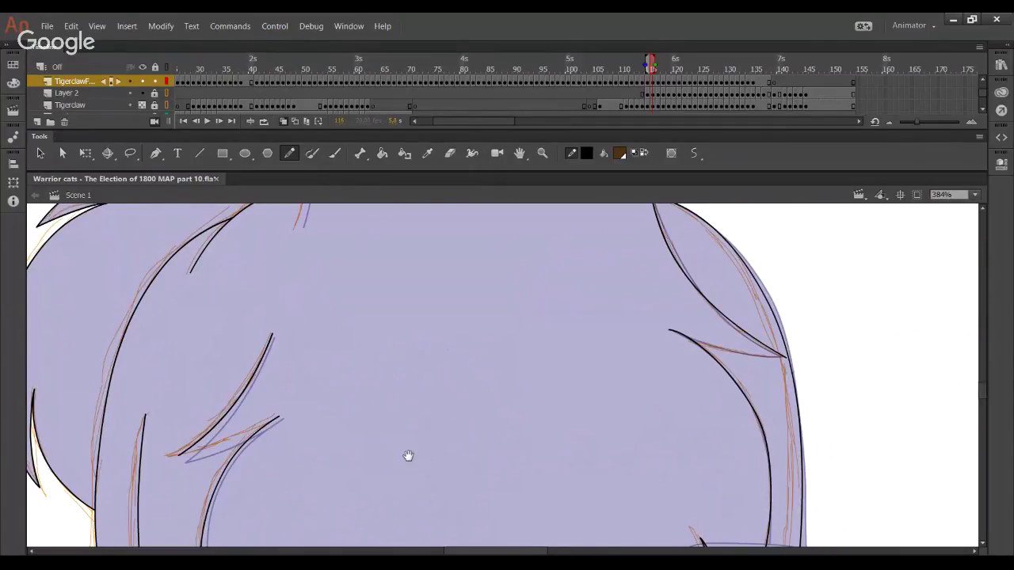
scroll(391, 296, "down", 5)
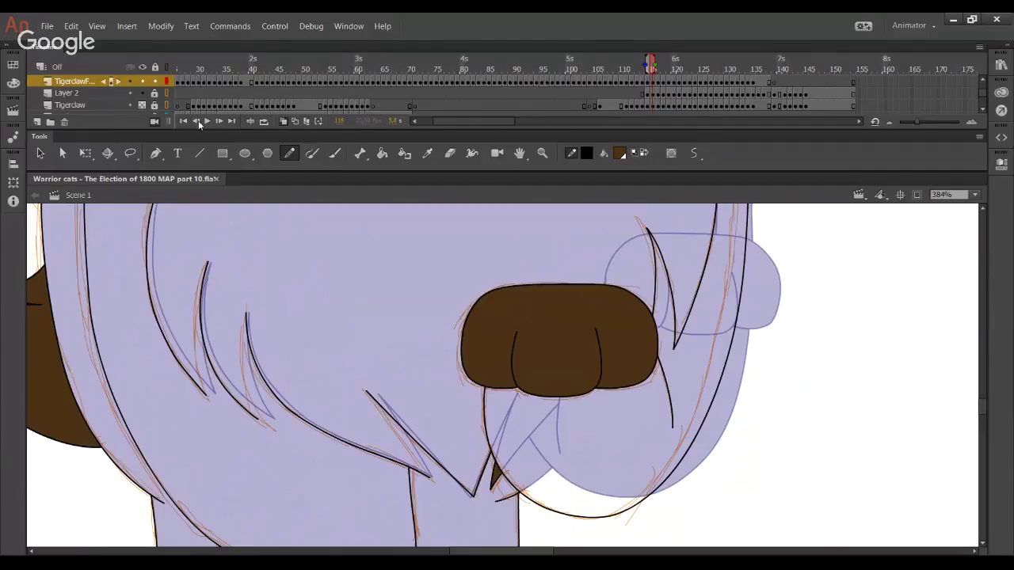
Hide the Tigerclaw sketch layer and ink the missing left edge of the long fur spike, bending it slightly
left_click(141, 105)
left_click_drag(427, 469, 421, 402)
left_click_drag(369, 339, 420, 406)
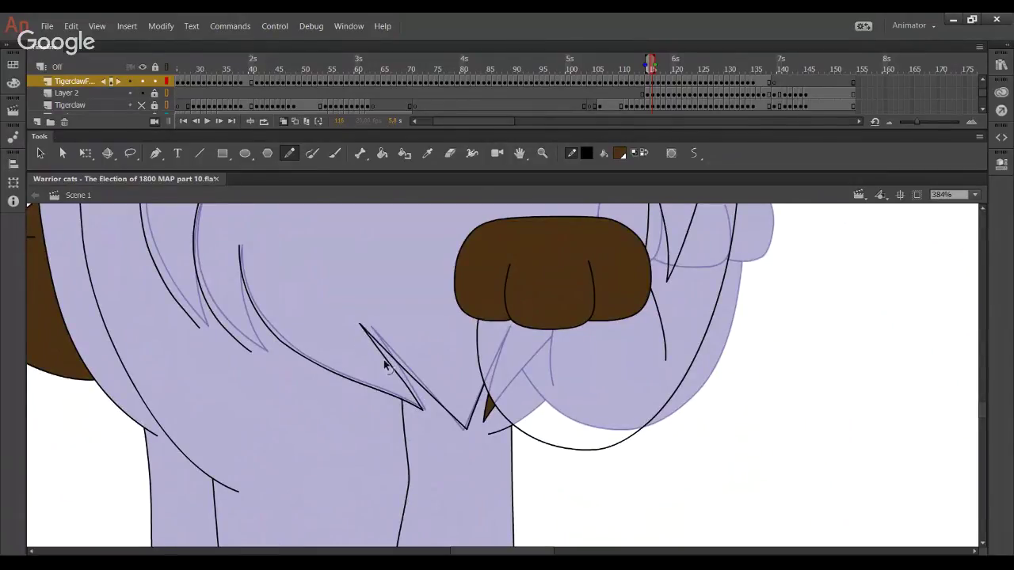
left_click_drag(384, 362, 381, 352)
left_click_drag(286, 297, 310, 341)
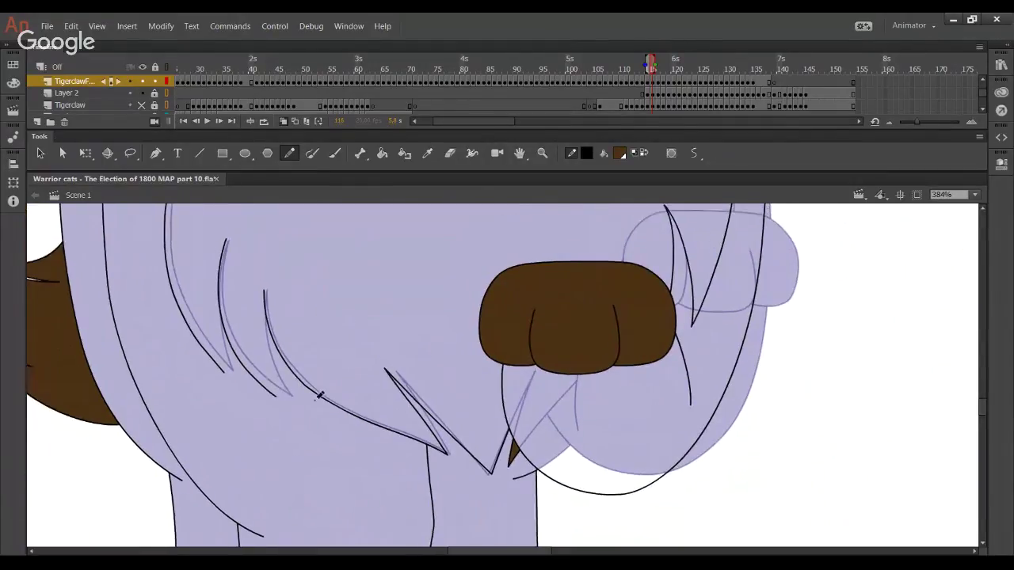
Try to extend the inner leg line upward across the long fur spike and trim it there
left_click_drag(428, 442, 424, 388)
key("ctrl+z")
left_click_drag(426, 435, 429, 395)
key("ctrl+z")
left_click_drag(426, 438, 428, 390)
key("ctrl+z")
left_click_drag(426, 435, 425, 389)
left_click(426, 435, "ctrl")
key("Delete")
left_click(425, 400, "ctrl")
key("Delete")
key("ctrl+z")
key("ctrl+z")
key("ctrl+z")
key("ctrl+z")
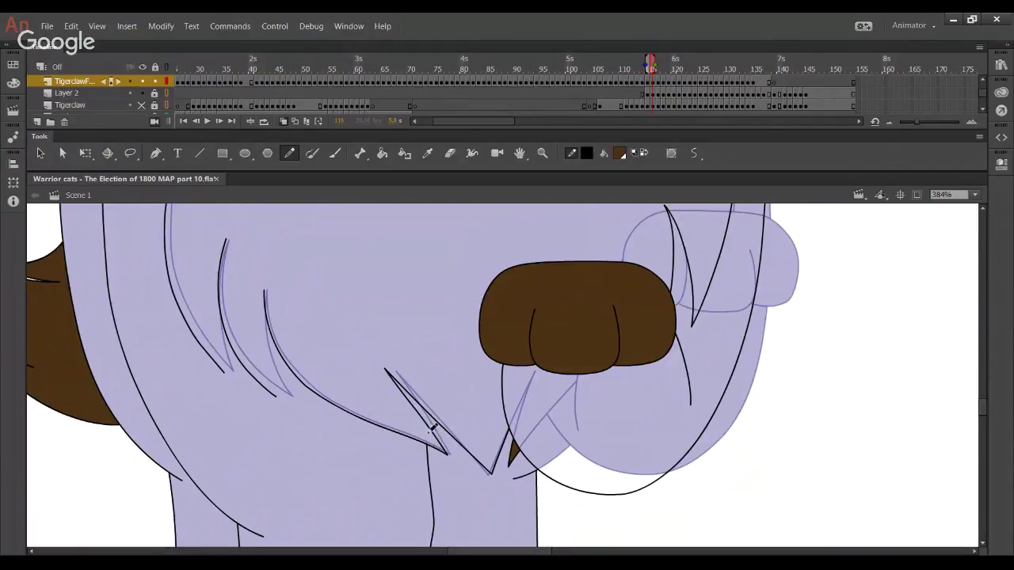
left_click_drag(427, 445, 429, 395)
left_click(427, 441, "ctrl")
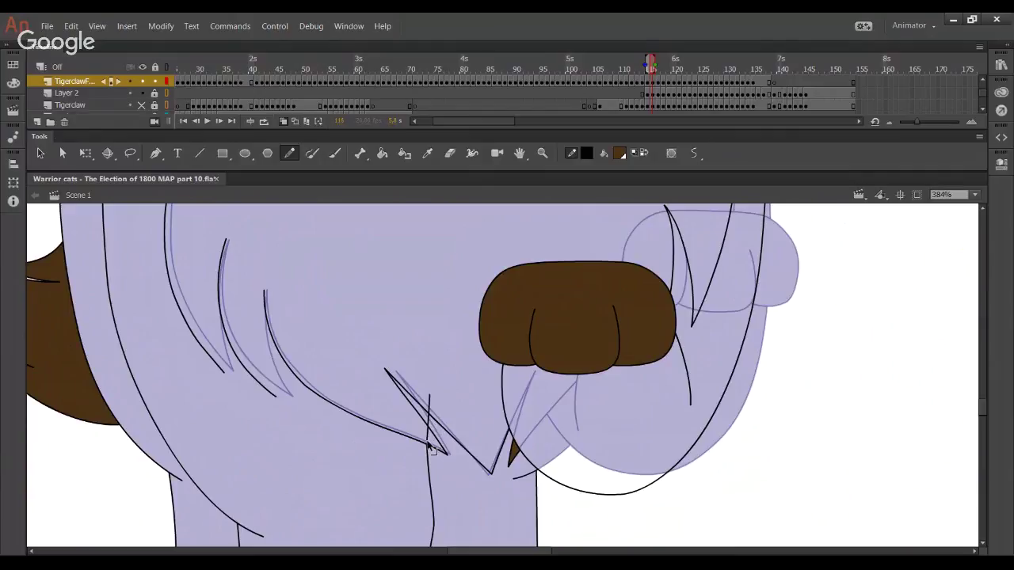
key("Delete")
left_click(429, 404, "ctrl")
key("ctrl+z")
key("ctrl+z")
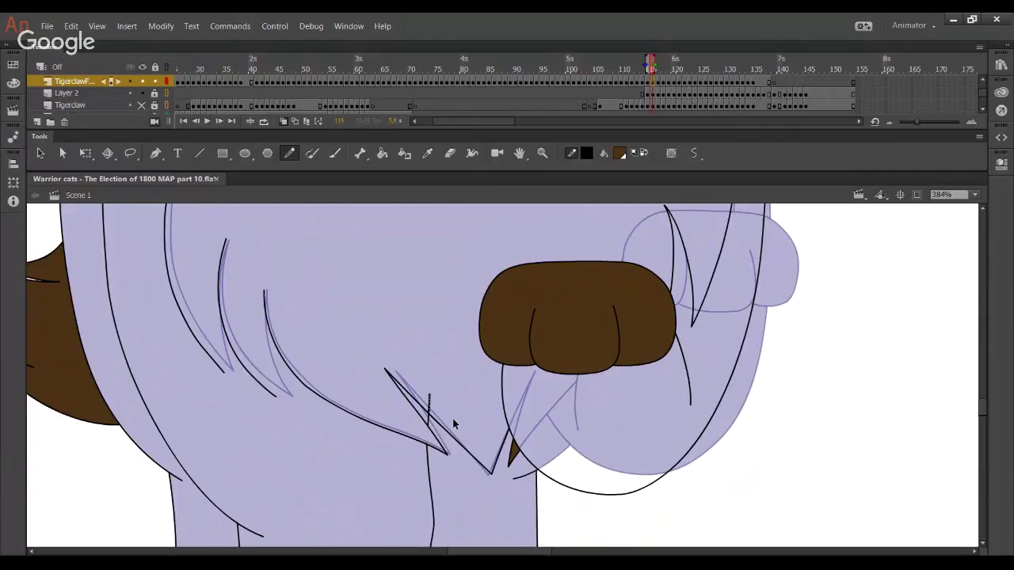
Fill the leg beneath the fur spikes, including the gaps between them, with dark brown
left_click(382, 153)
left_click(487, 512)
Ink the missing left edge of the lower fur tuft on the left side of the body and join it to the tip
left_click(290, 153)
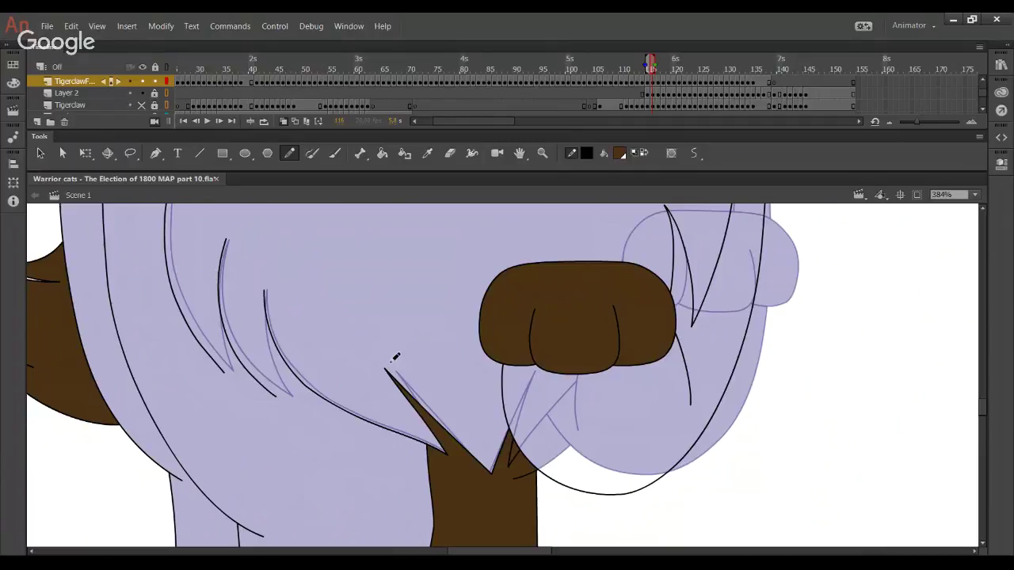
left_click_drag(275, 391, 263, 292)
left_click_drag(265, 341, 264, 306)
left_click_drag(276, 393, 277, 398)
left_click_drag(262, 330, 260, 327)
Ink the missing left edge of the next fur tuft up, redoing it and joining it to the contour's lower end
scroll(297, 389, "up", 3)
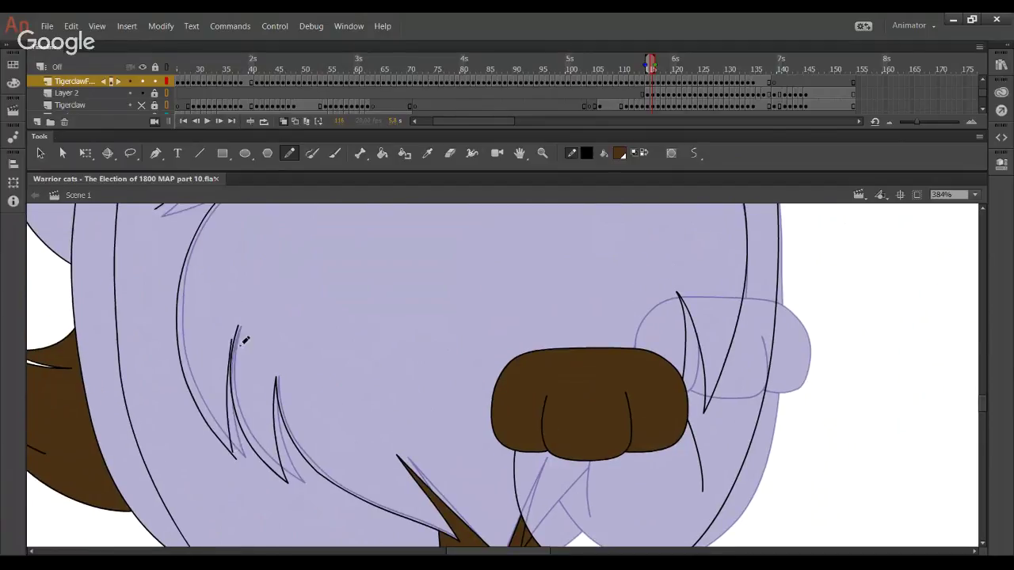
left_click_drag(234, 448, 237, 346)
key("ctrl+z")
mouse_move(234, 453)
left_mouse_down()
mouse_move(242, 329)
mouse_move(234, 337)
left_mouse_up()
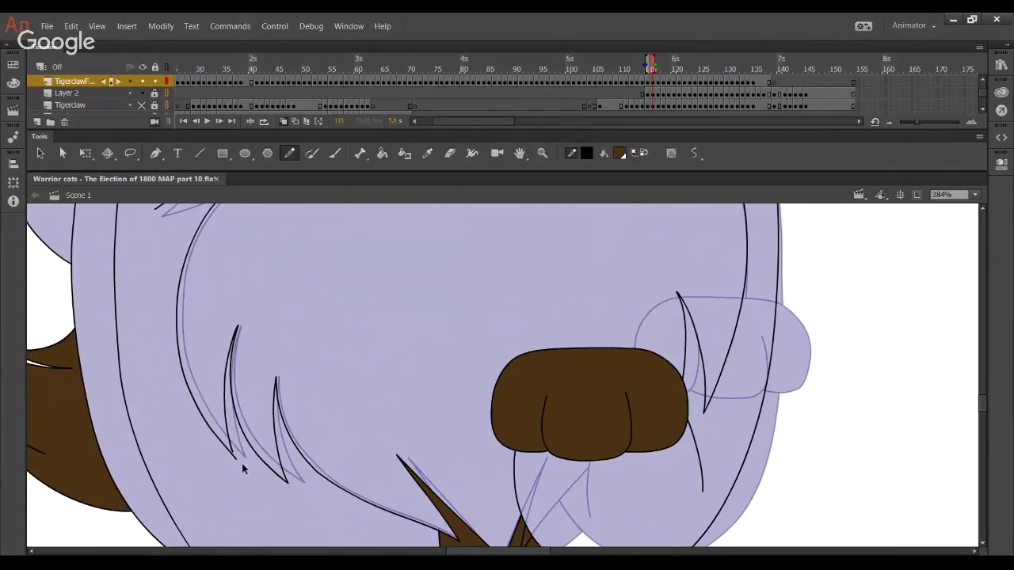
left_click_drag(233, 455, 235, 464)
Ink the lower edge of the pointed fur tuft on the left upper body, snapping it to the tip and curving it
left_click_drag(326, 350, 328, 407)
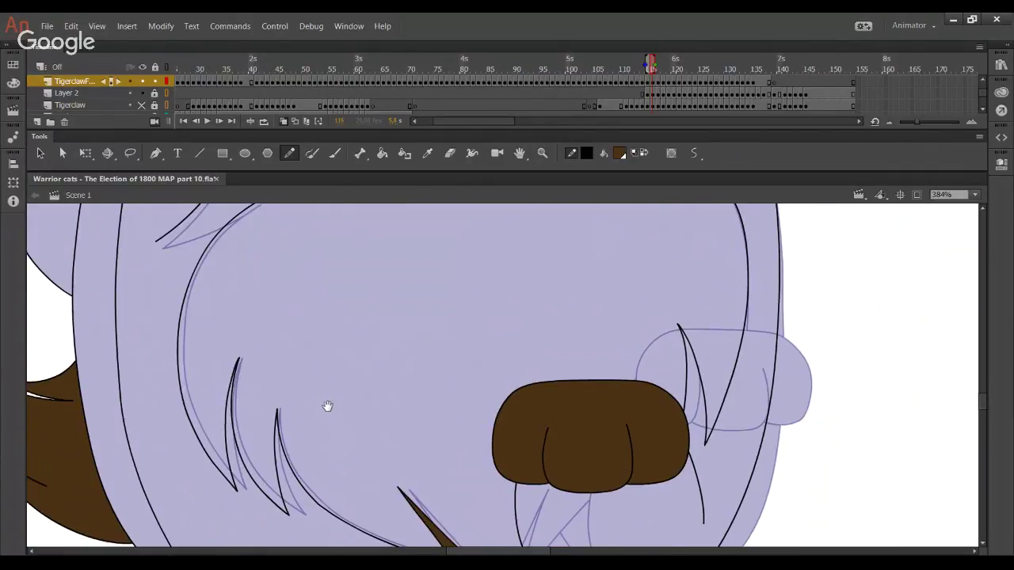
left_click_drag(458, 341, 415, 496)
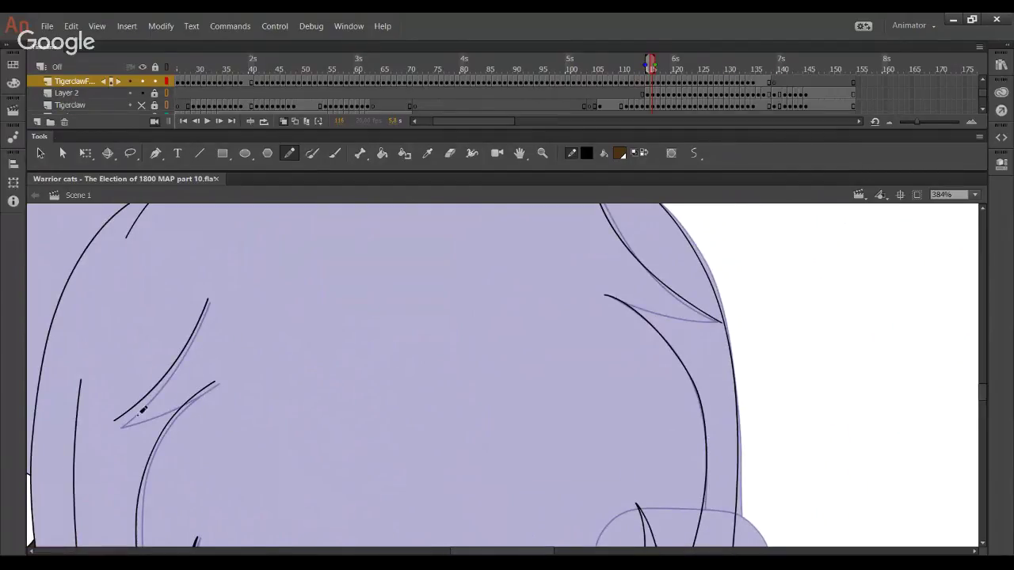
left_click_drag(125, 418, 214, 384)
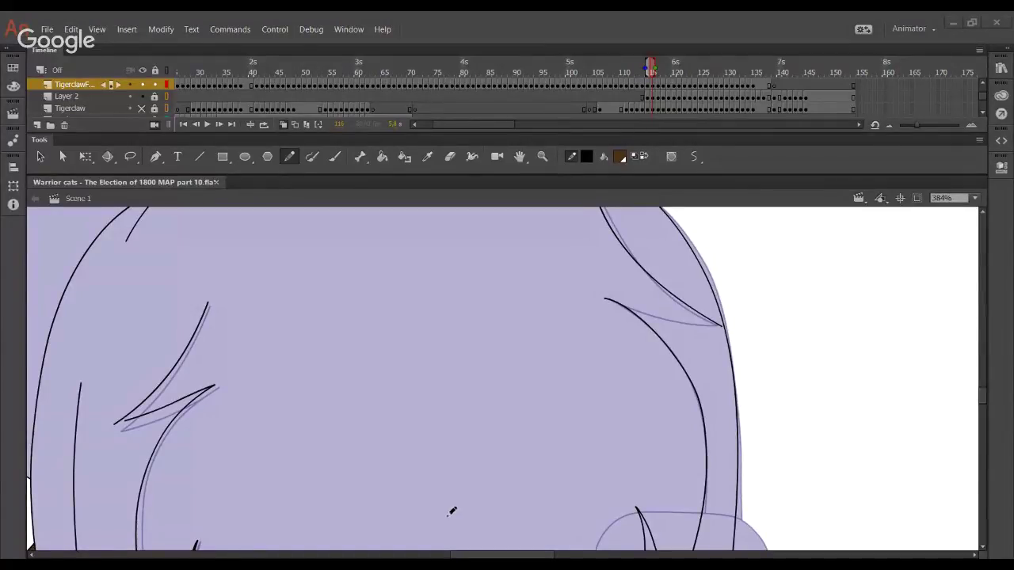
left_click(6, 433)
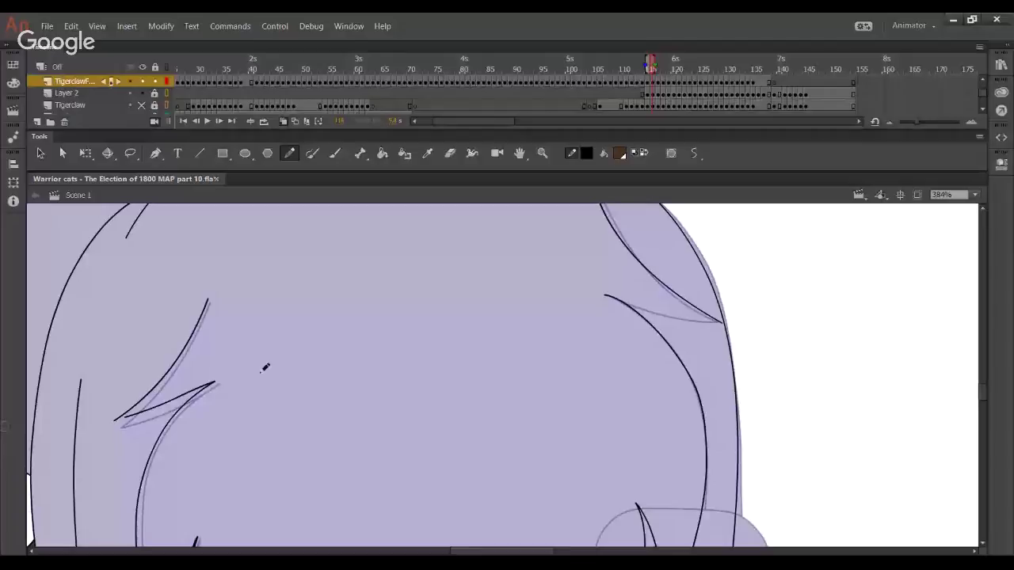
left_click_drag(325, 341, 378, 365)
key("ctrl+z")
left_click_drag(125, 420, 115, 423)
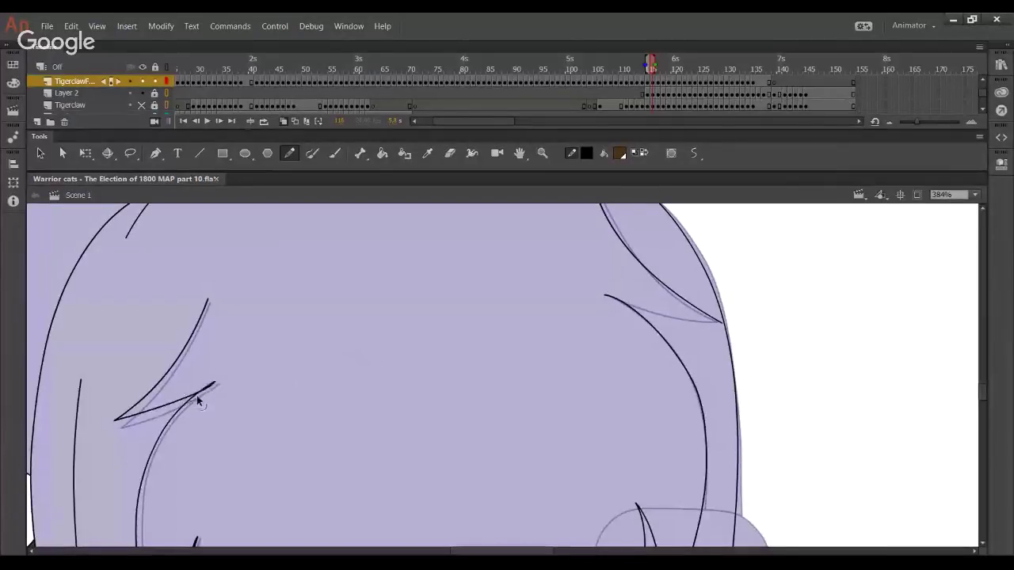
Ink the upper edge of the fur point on the right side of the body, redoing it until it meets the tip
left_click_drag(633, 304, 719, 318)
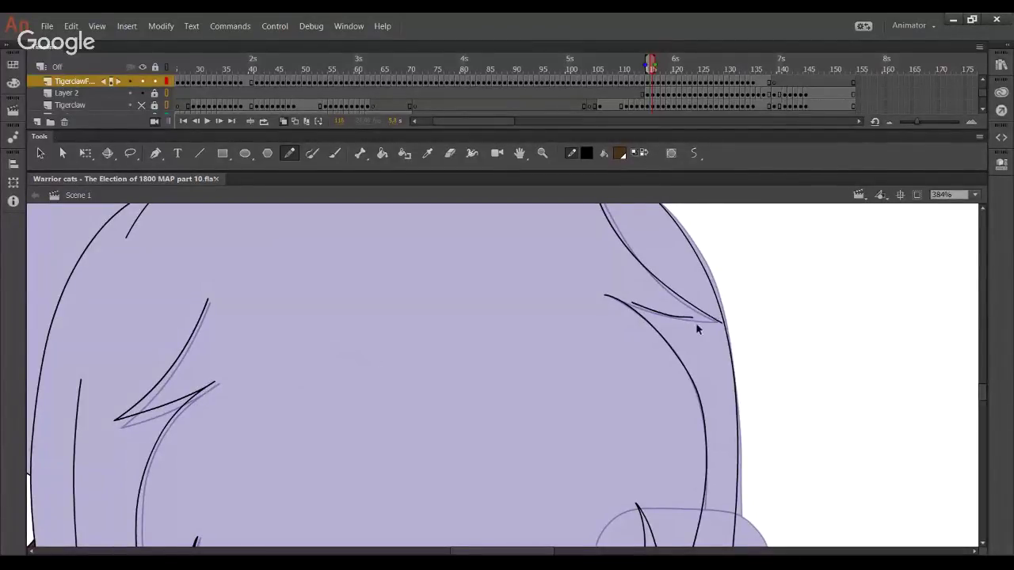
key("ctrl+z")
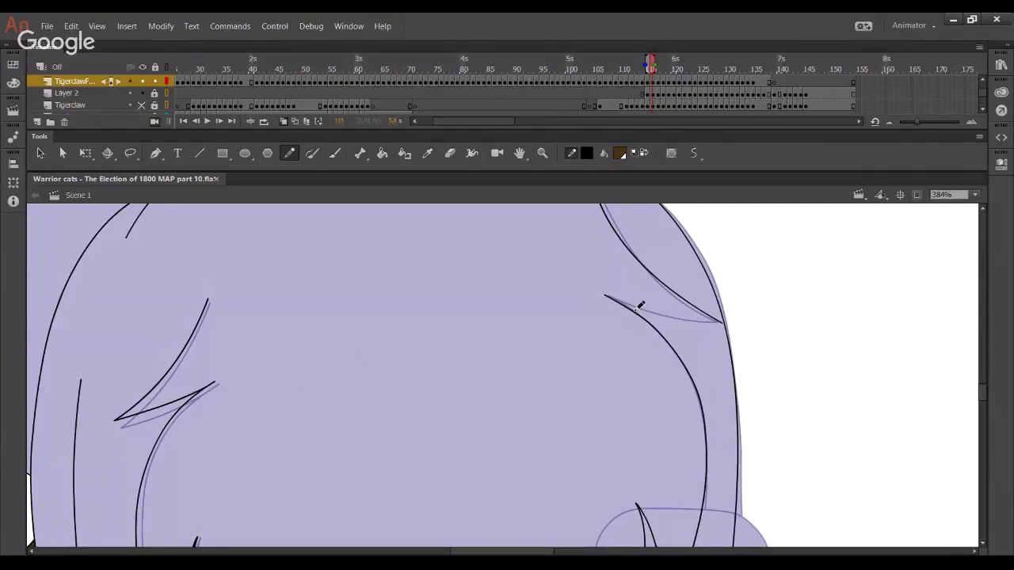
left_click_drag(634, 309, 715, 316)
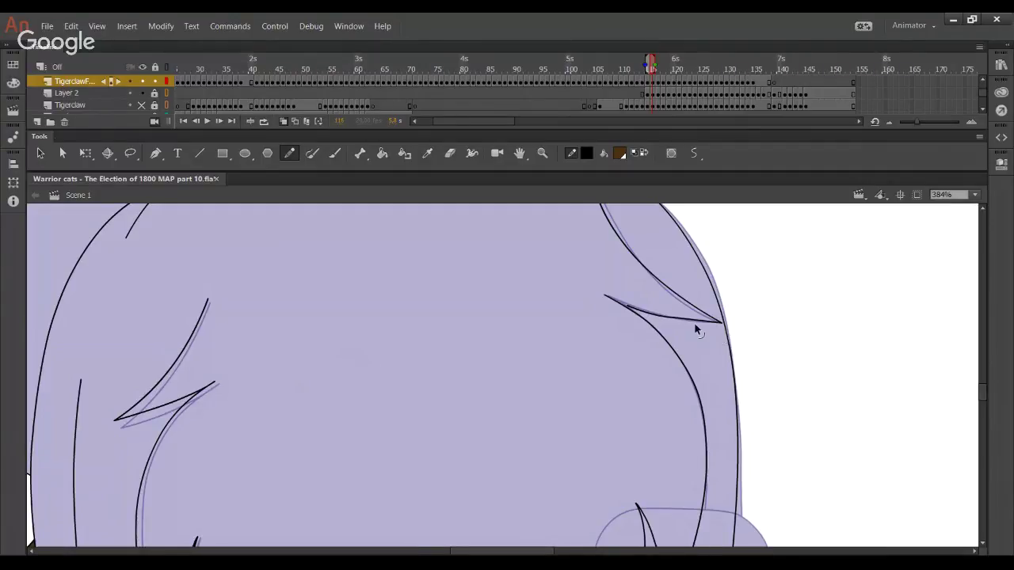
mouse_move(629, 312)
left_mouse_down()
mouse_move(607, 306)
mouse_move(640, 312)
left_mouse_up()
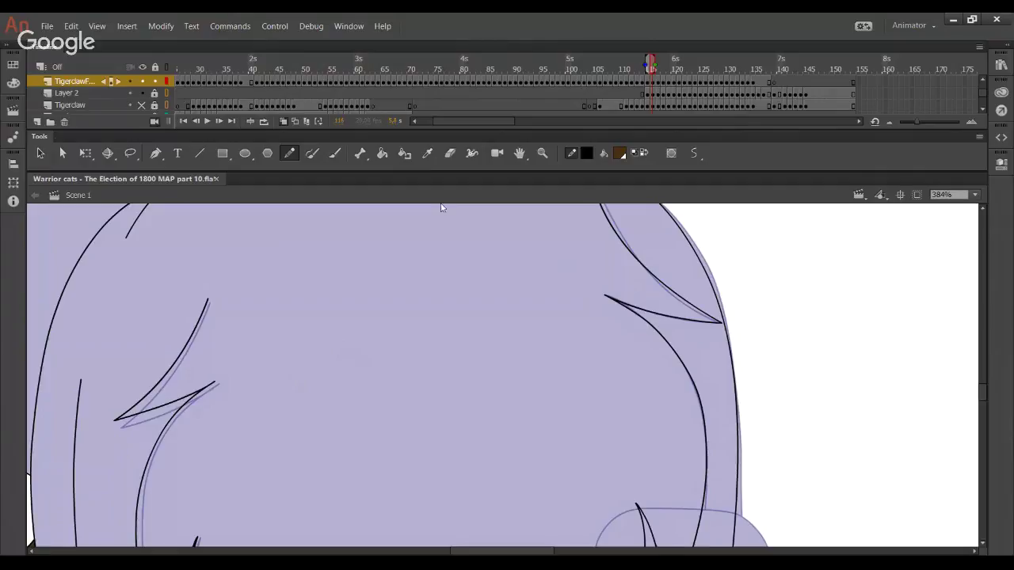
Fill the right shoulder patch and the side patch below it with dark brown
left_click(383, 155)
mouse_move(410, 365)
left_mouse_down()
mouse_move(606, 489)
mouse_move(449, 301)
left_mouse_up()
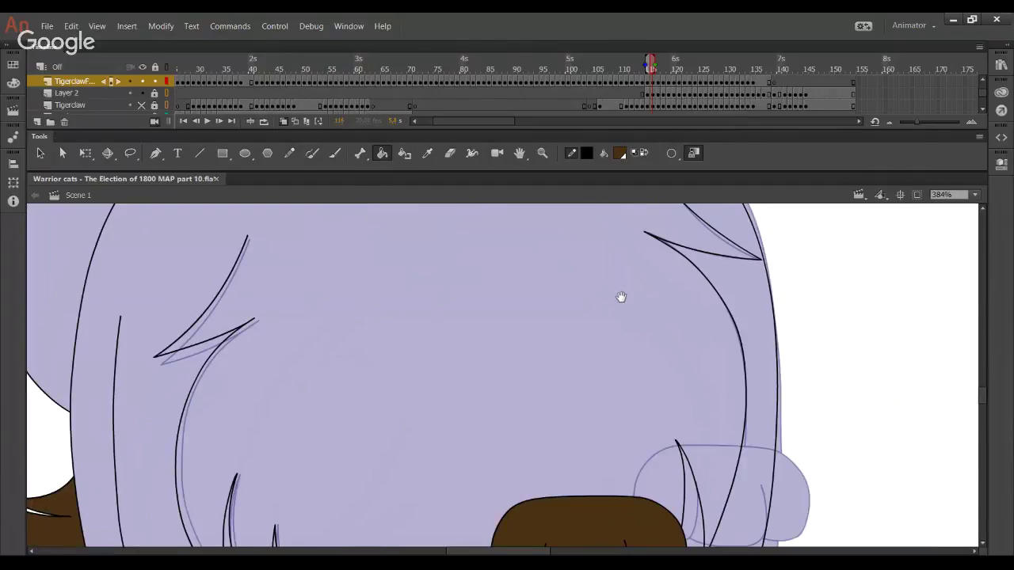
mouse_move(718, 472)
left_mouse_down()
mouse_move(613, 236)
mouse_move(632, 335)
mouse_move(573, 344)
left_mouse_up()
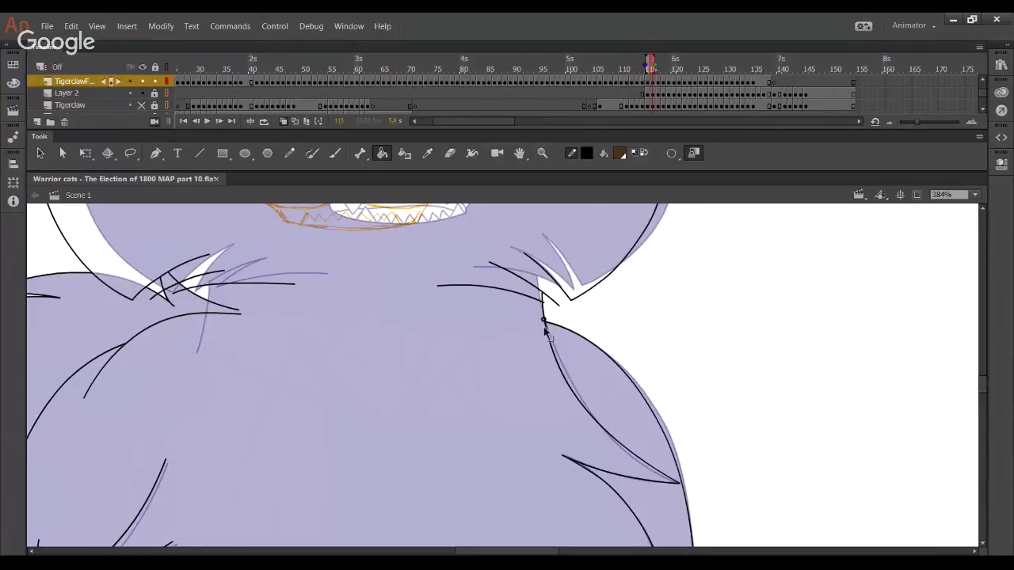
left_click(597, 384)
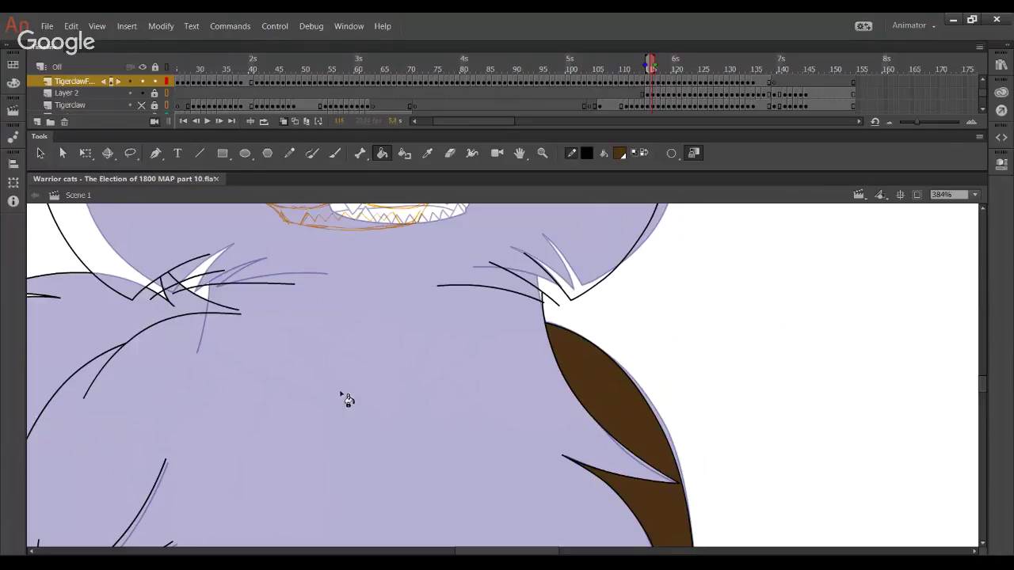
Ink the short neck line beside the left shoulder and trim the shoulder contour where it overshoots that line
left_click(289, 153)
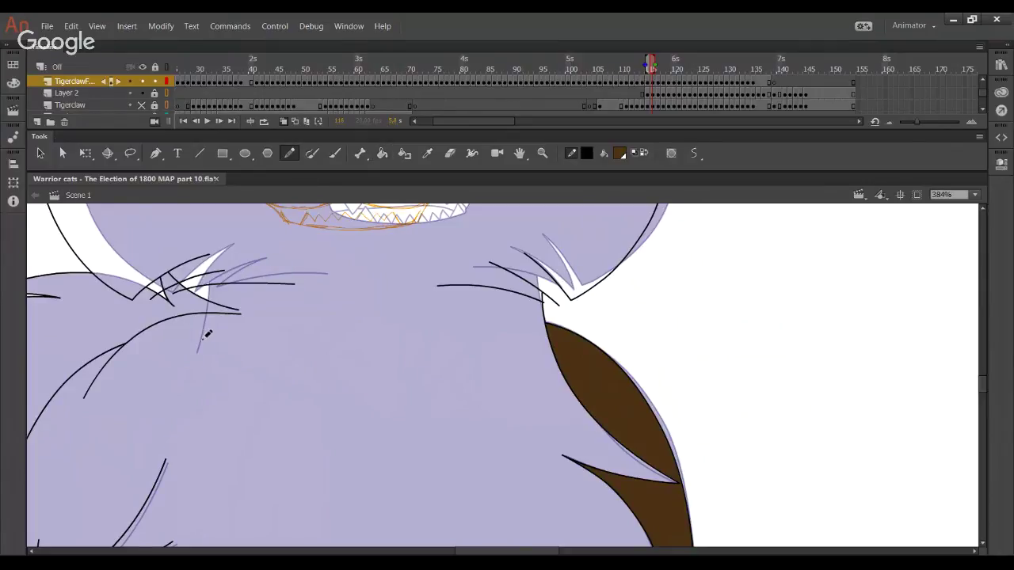
left_click_drag(196, 355, 203, 283)
key("ctrl+z")
left_click_drag(196, 354, 208, 277)
left_click(225, 308, "ctrl")
key("Delete")
left_click(232, 314, "ctrl")
key("Delete")
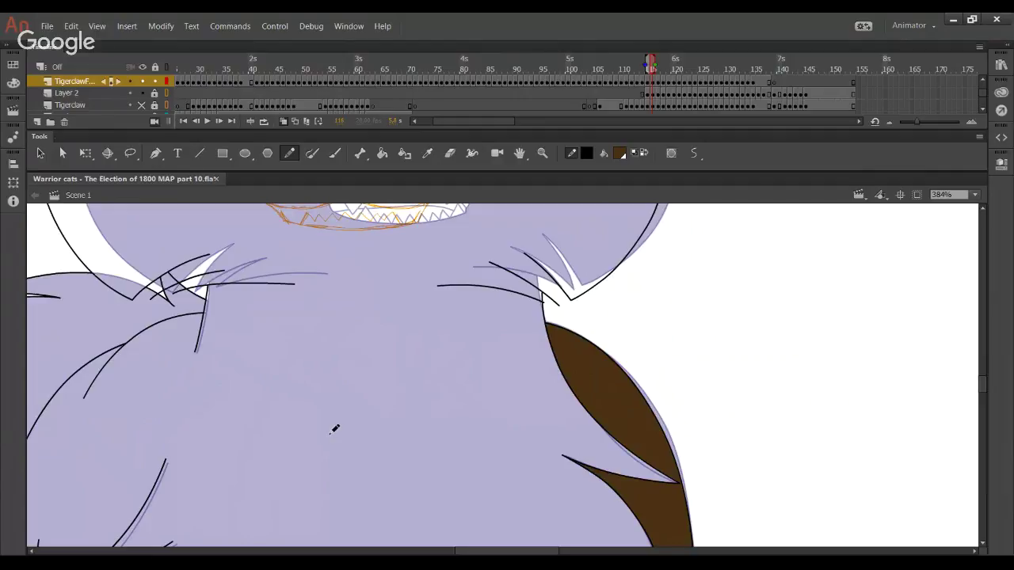
Ink the lower edge of the lowest fur tuft under the right cheek and refine where it meets the neck line
left_click_drag(330, 236, 544, 441)
key("ctrl+z")
left_click_drag(609, 365, 644, 390)
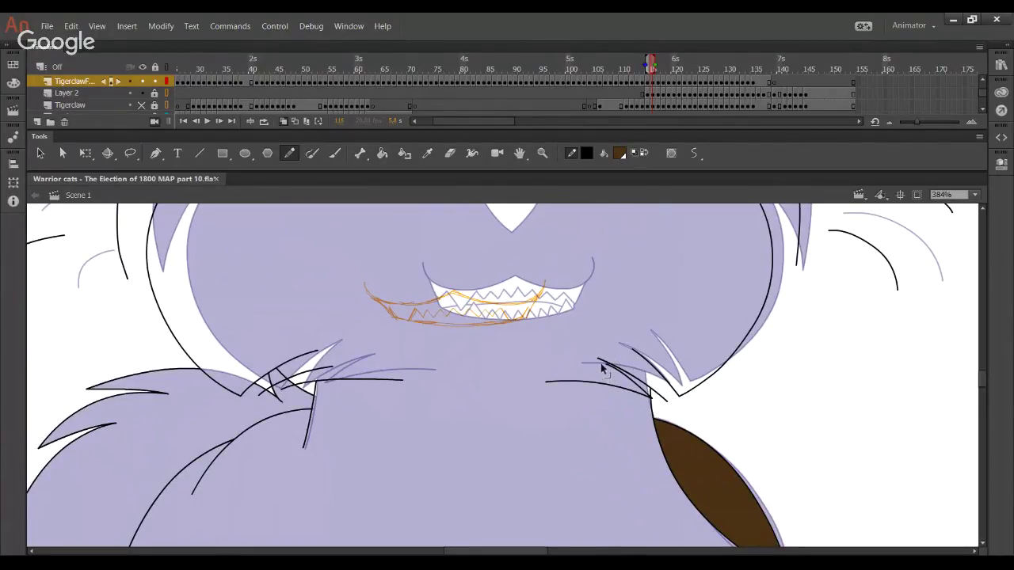
left_click(656, 405, "ctrl")
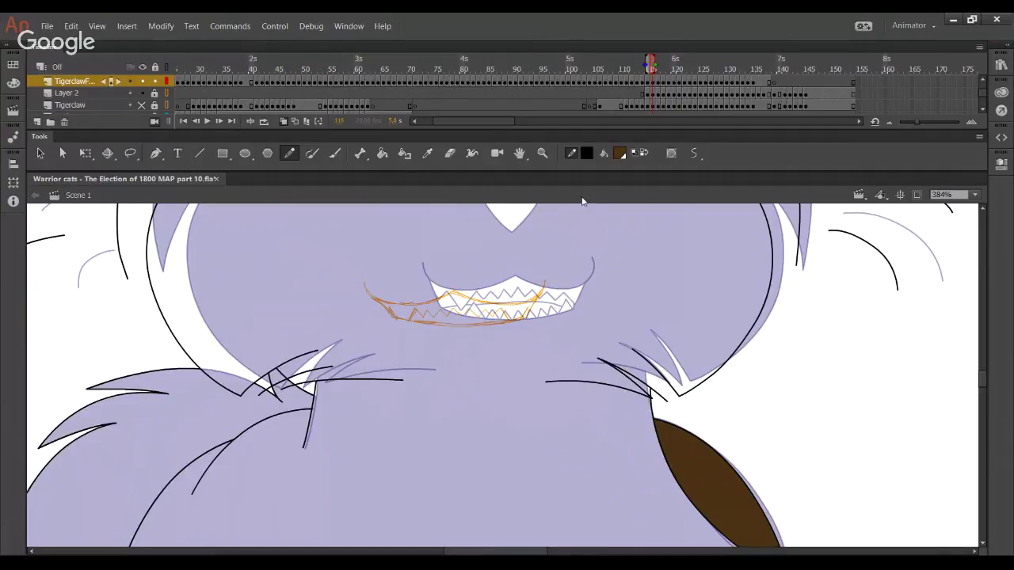
left_click(542, 153)
left_click_drag(554, 328, 774, 477)
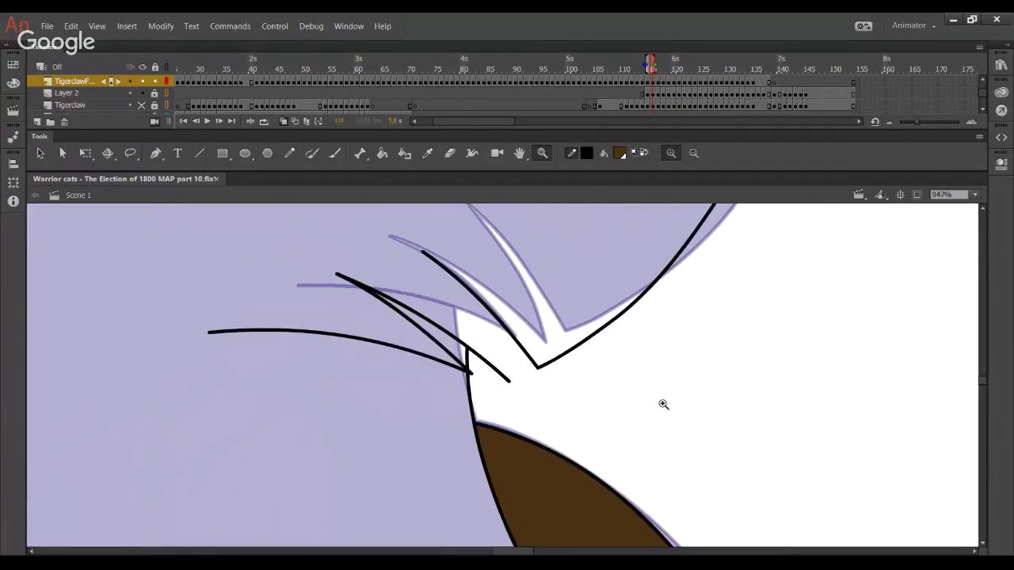
left_click(467, 375)
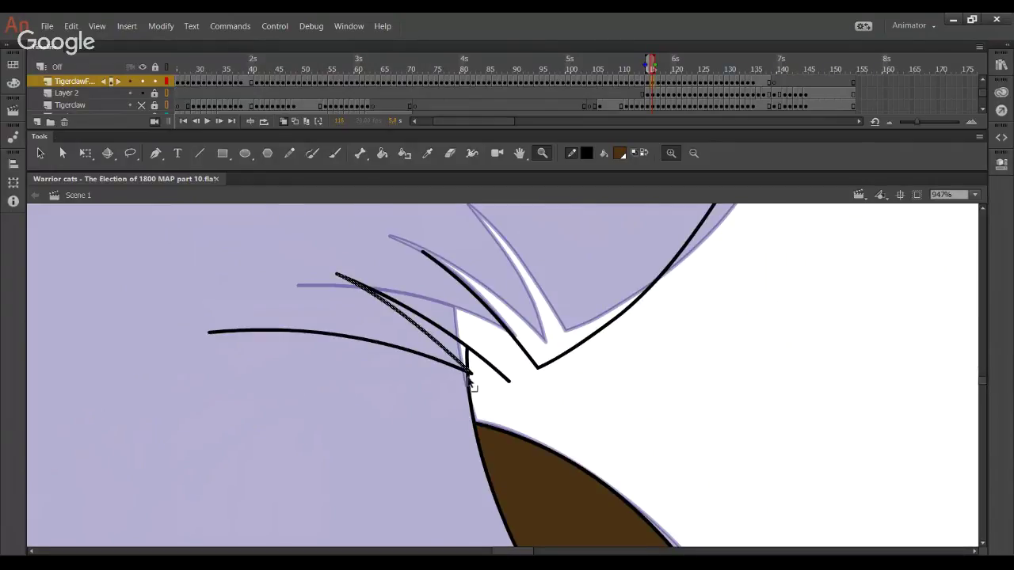
left_click(469, 377)
left_click(468, 375)
Ink the lower edge of the next right cheek tuft and fill the lowest tuft with dark brown
left_click(290, 153)
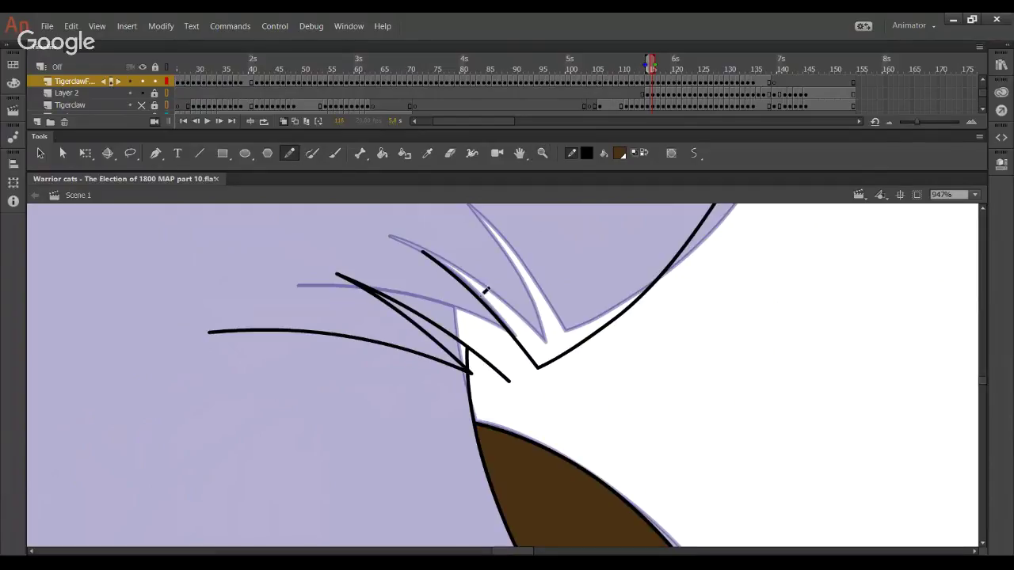
left_click_drag(431, 254, 488, 340)
left_click_drag(447, 282, 509, 382)
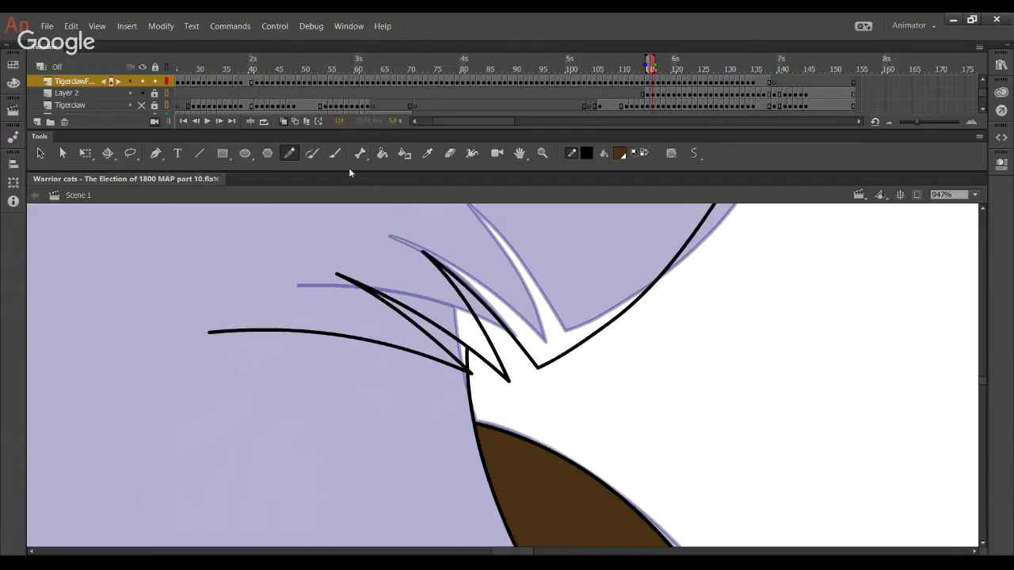
left_click(381, 152)
left_click(396, 335)
Ink the inner edges of the two pointed fur tufts under the left cheek, joining them to the tuft tips
left_click_drag(361, 370, 654, 427)
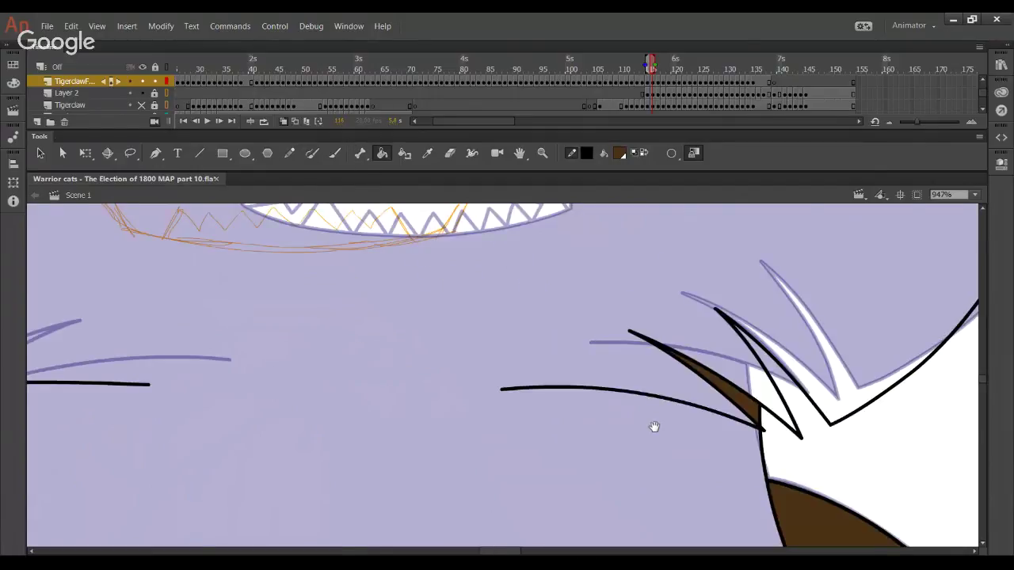
left_click_drag(183, 385, 618, 414)
left_click(290, 153)
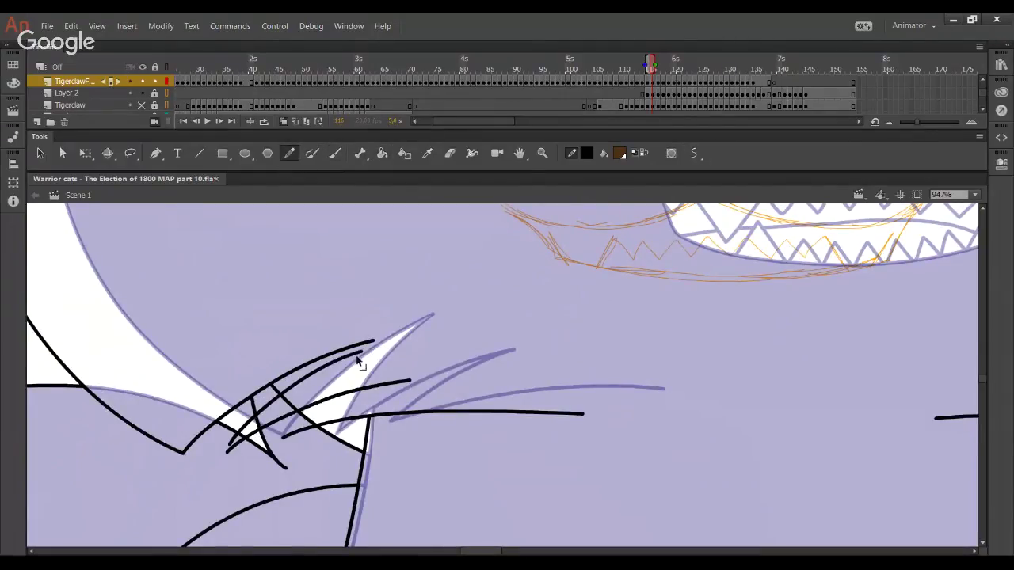
left_click_drag(229, 442, 372, 341)
left_click_drag(299, 379, 331, 364)
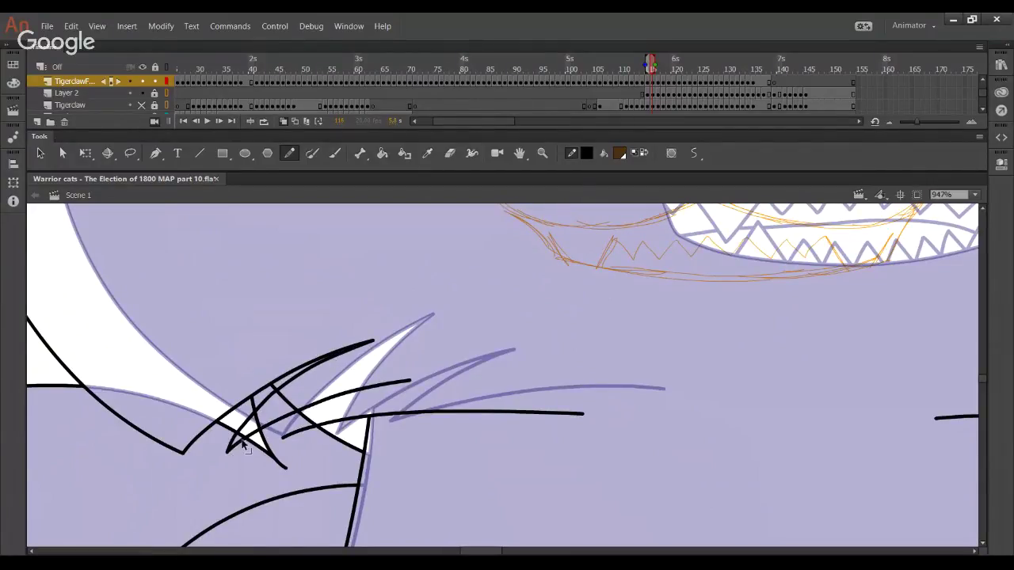
left_click_drag(287, 434, 414, 391)
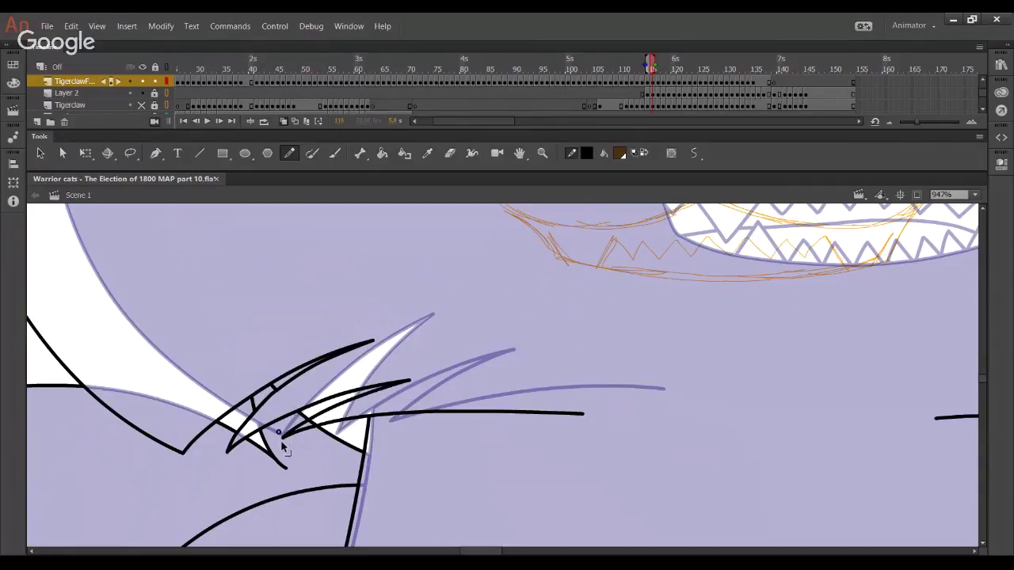
Fill the left cheek tuft gap and the left shoulder area below it with dark brown
left_click(382, 152)
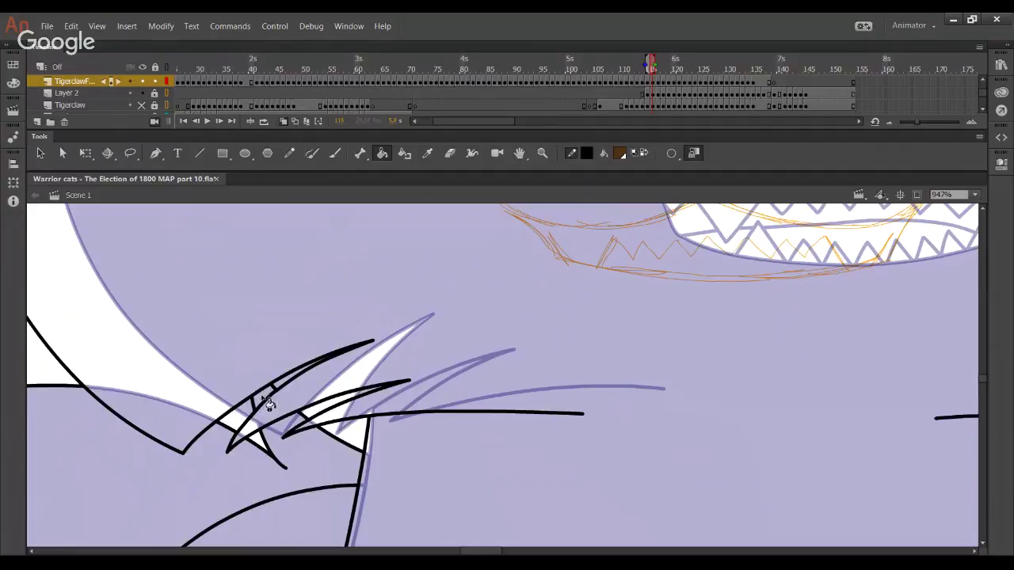
left_click(264, 396)
left_click(298, 469)
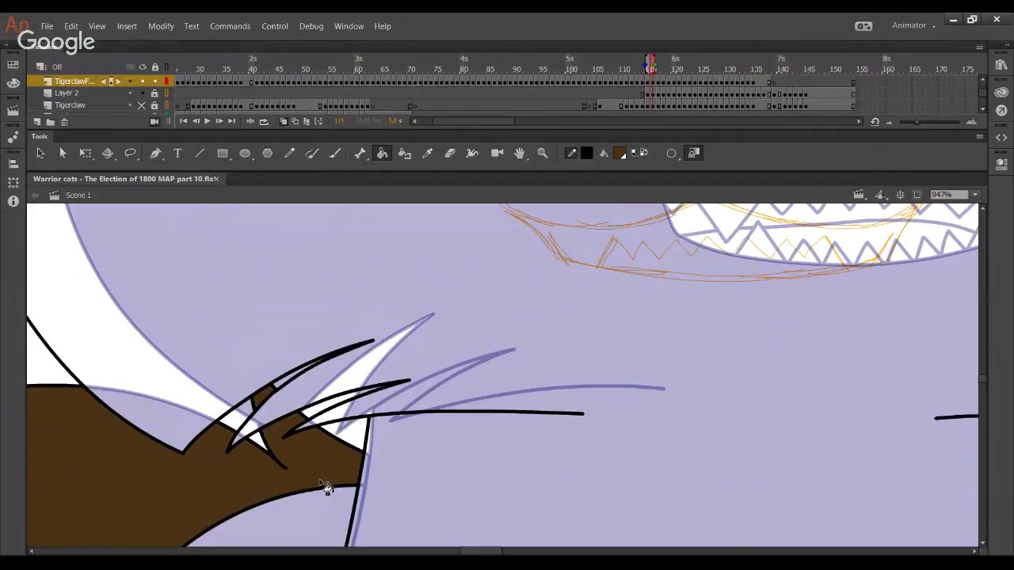
Ink the left curve of the upper lip over the orange mouth sketch, redoing the first stroke
left_click(290, 153)
left_click_drag(594, 408, 326, 547)
mouse_move(225, 392)
left_mouse_down()
mouse_move(306, 446)
mouse_move(423, 426)
mouse_move(479, 384)
left_mouse_up()
key("ctrl+z")
mouse_move(225, 392)
left_mouse_down()
mouse_move(238, 423)
mouse_move(279, 439)
mouse_move(395, 430)
mouse_move(487, 361)
left_mouse_up()
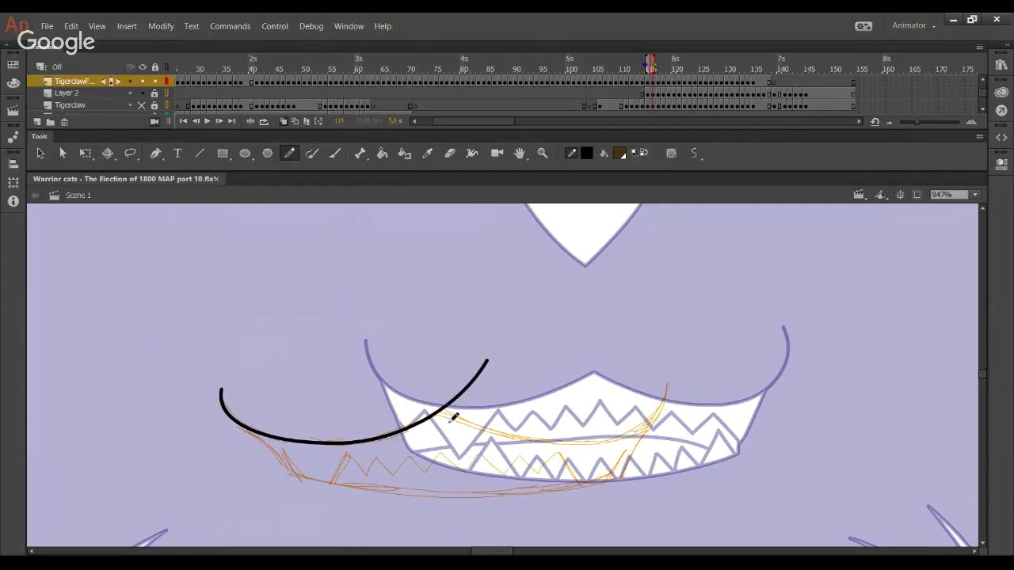
Ink the right curve of the upper lip over the sketch and trim both curves to a point where they cross
mouse_move(427, 405)
left_mouse_down()
mouse_move(537, 434)
mouse_move(650, 421)
mouse_move(675, 383)
left_mouse_up()
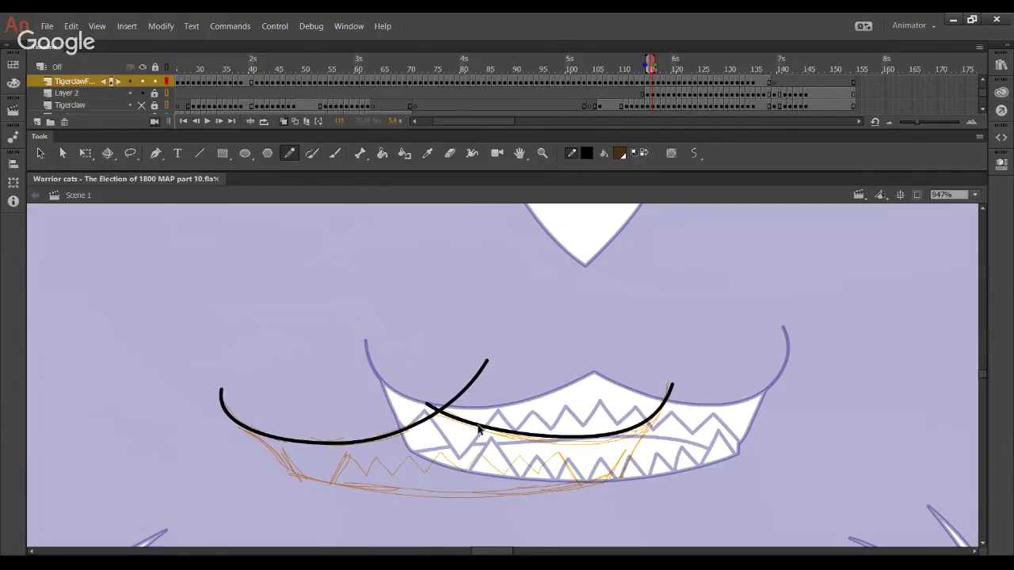
key("ctrl+z")
mouse_move(428, 408)
left_mouse_down()
mouse_move(558, 440)
mouse_move(668, 407)
mouse_move(668, 382)
left_mouse_up()
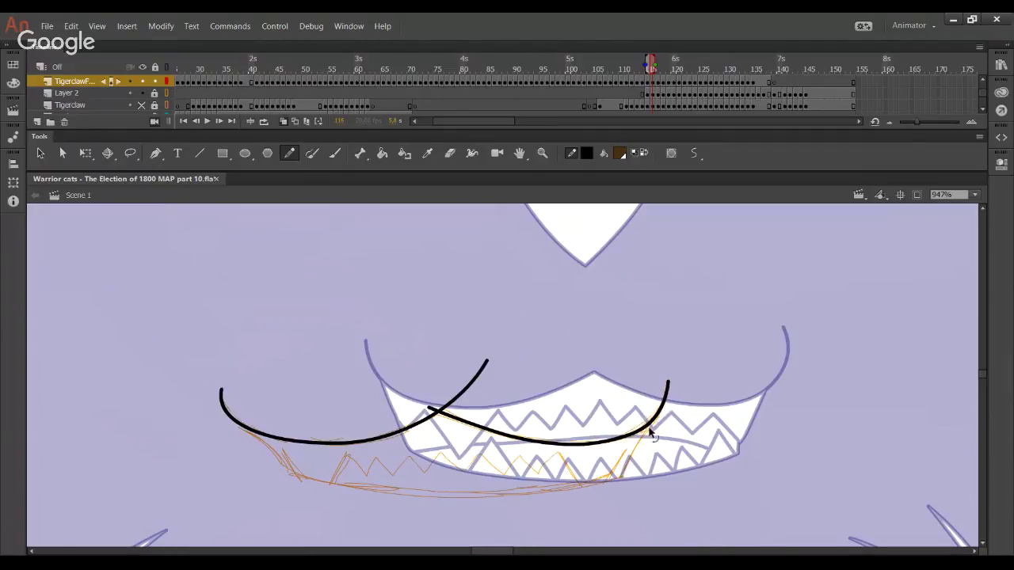
left_click(434, 411, "ctrl")
key("Delete")
left_click(461, 396, "ctrl")
key("Delete")
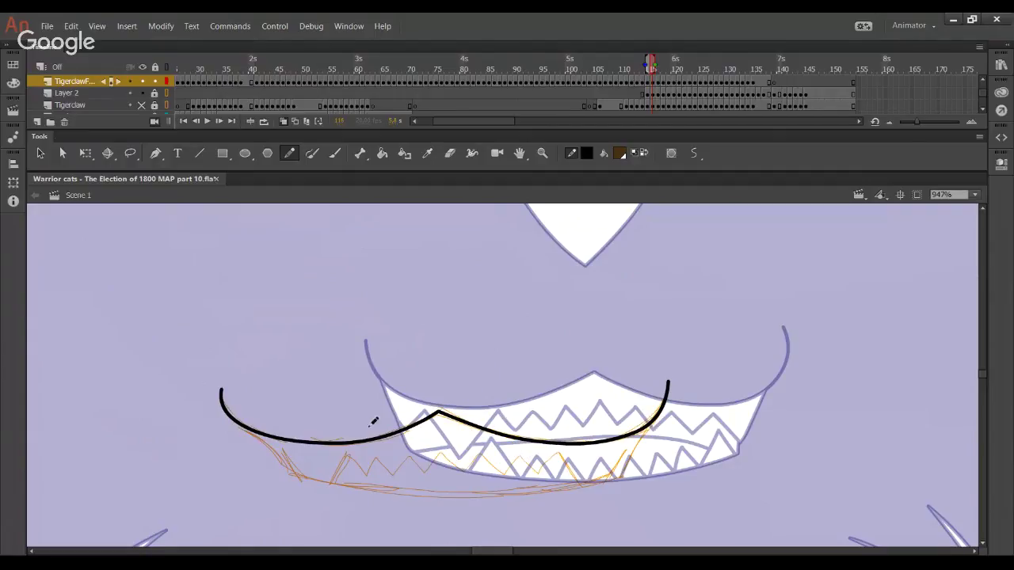
Ink the long lower edge of the mouth along the sketch, redoing it until it follows the curve
left_click_drag(322, 482, 299, 470)
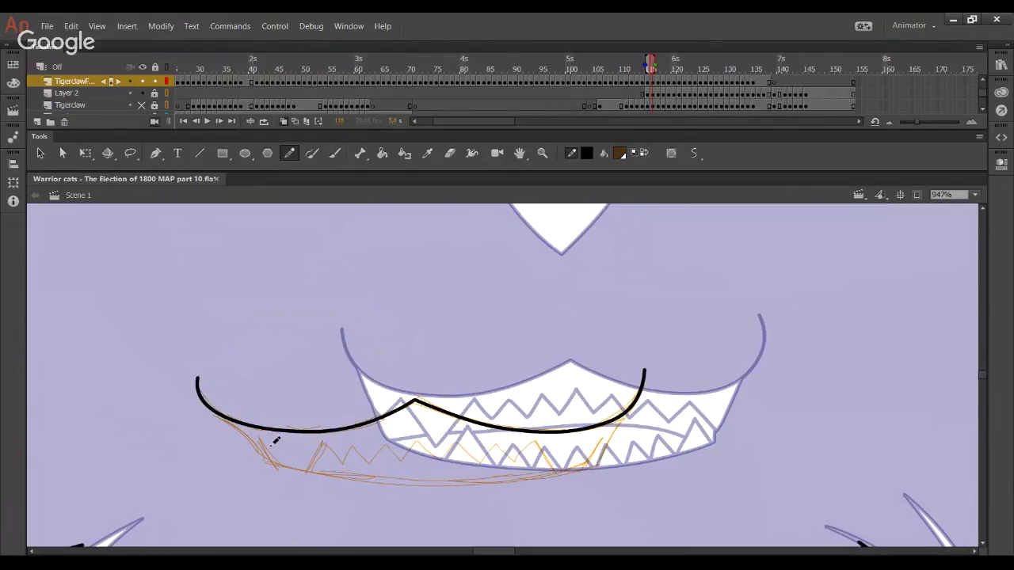
mouse_move(235, 452)
left_mouse_down()
mouse_move(371, 473)
mouse_move(540, 452)
left_mouse_up()
key("ctrl+z")
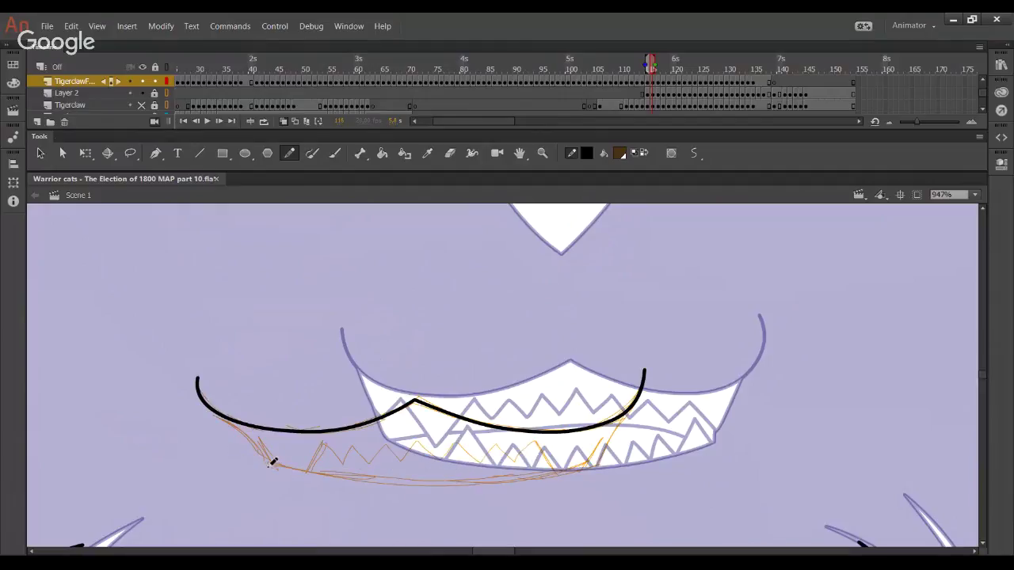
left_click_drag(261, 462, 688, 480)
key("ctrl+z")
left_click_drag(749, 476, 765, 458)
left_click_drag(405, 464, 382, 490)
left_click_drag(767, 457, 713, 445)
Ink the slanted right side of the mouth and trim the overshooting ends at the lower right corner
mouse_move(590, 487)
left_mouse_down()
mouse_move(656, 351)
mouse_move(675, 335)
left_mouse_up()
key("ctrl+z")
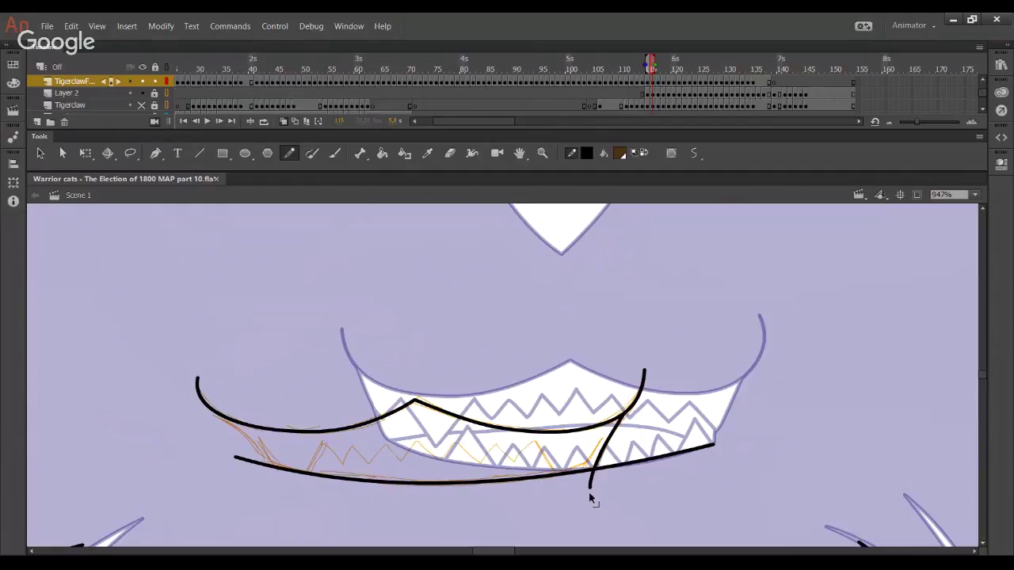
left_click(591, 482, "ctrl")
key("Delete")
left_click(631, 464, "ctrl")
key("Delete")
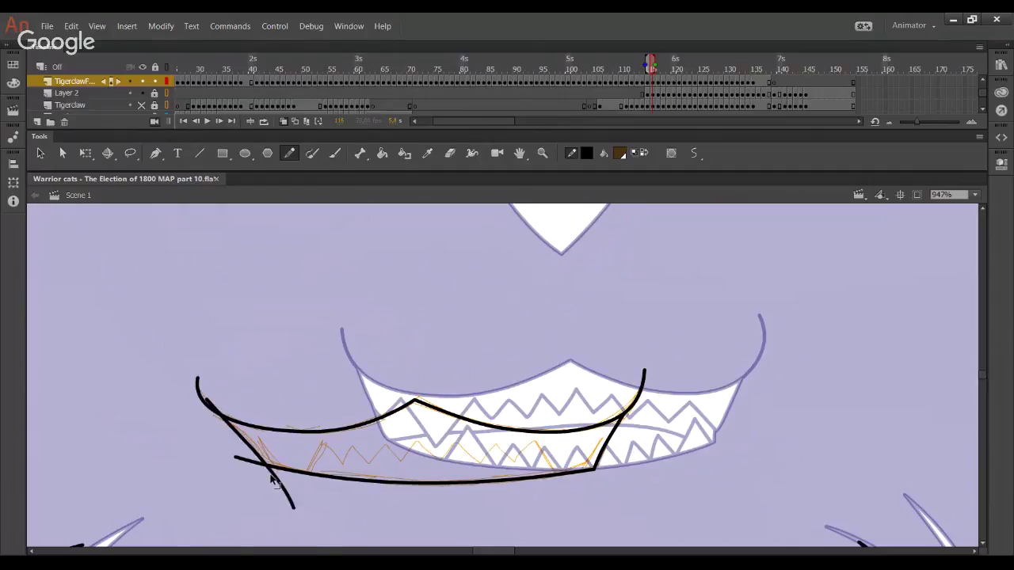
Ink the slanted left side of the mouth and trim the overshooting ends at both of its corners
mouse_move(277, 485)
left_mouse_down()
mouse_move(254, 442)
mouse_move(264, 467)
mouse_move(160, 366)
left_mouse_up()
left_click(162, 361, "ctrl")
key("Delete")
left_click(213, 409, "ctrl")
key("Delete")
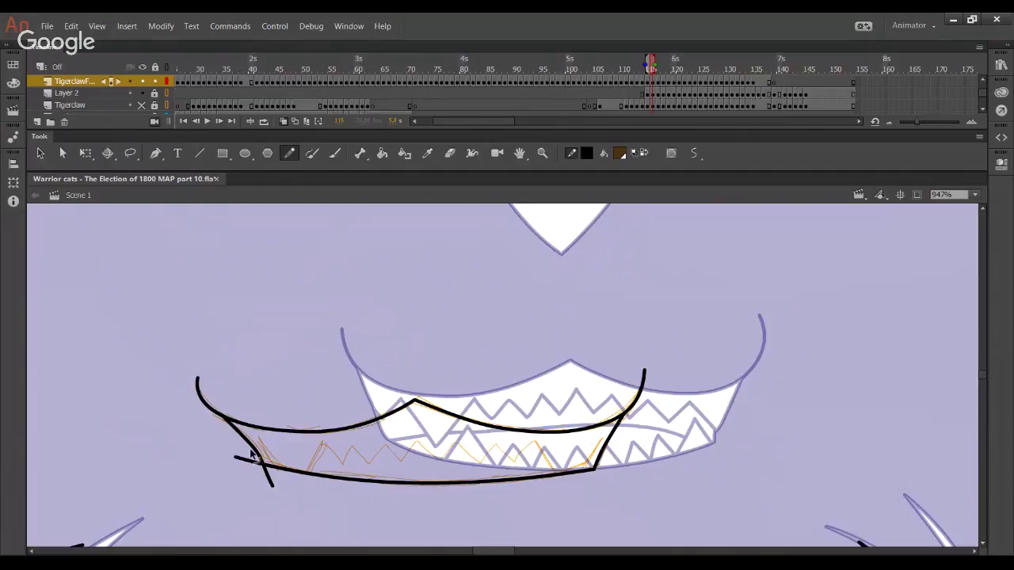
left_click(251, 461, "ctrl")
key("Delete")
left_click(270, 481, "ctrl")
key("Delete")
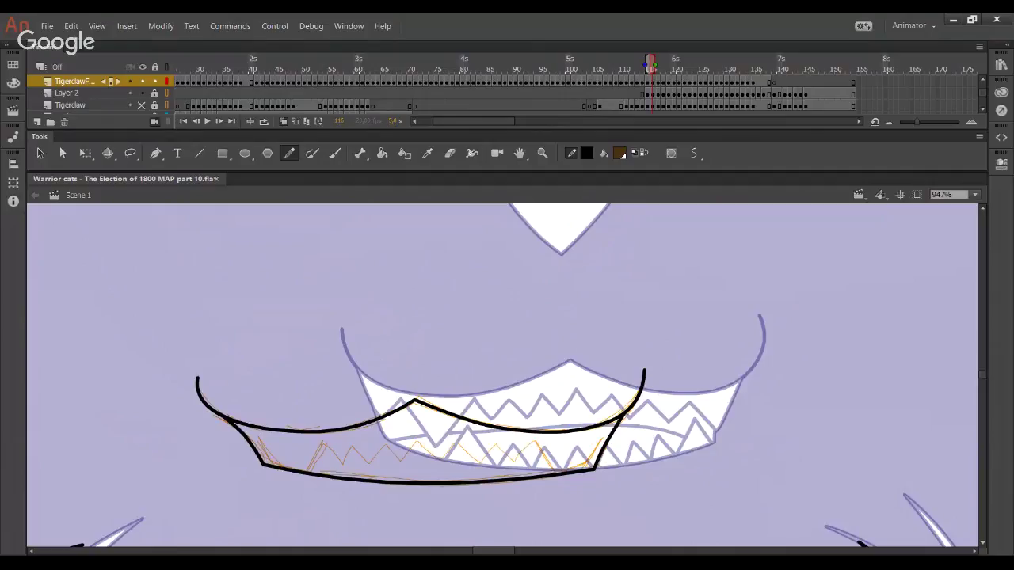
Ink a short slanted tooth line just inside each end of the mouth
left_click_drag(255, 436, 302, 495)
key("ctrl+z")
left_click_drag(610, 438, 567, 504)
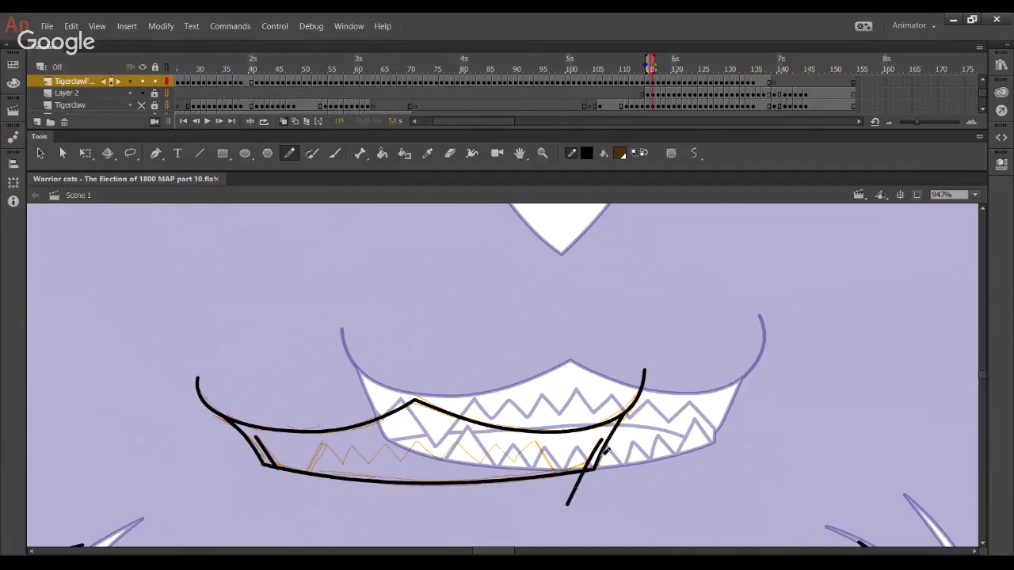
key("ctrl+z")
left_click_drag(603, 436, 565, 511)
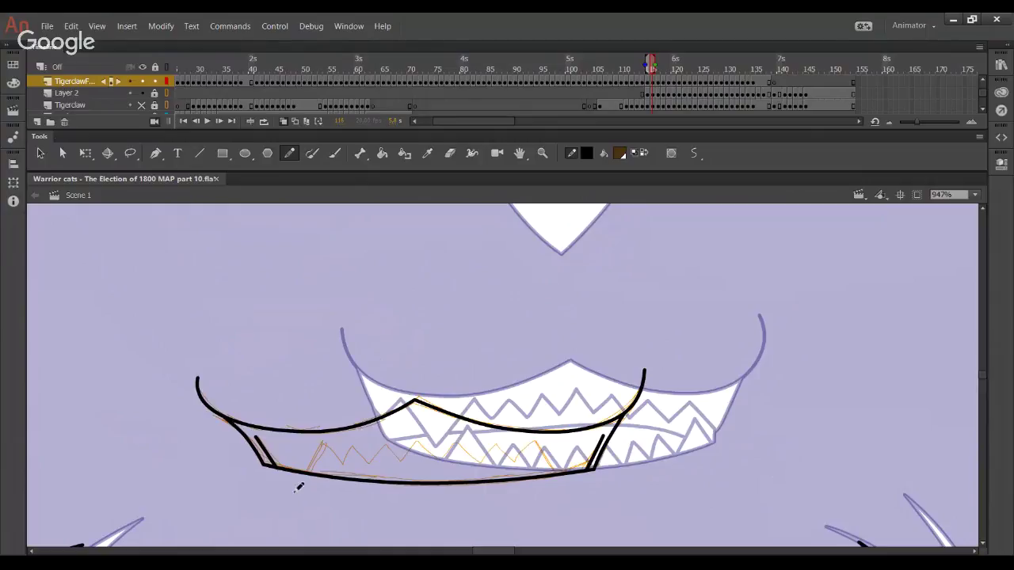
Ink the inner edges of the left and right fangs, redoing them until they match the sketch
left_click_drag(339, 433, 287, 515)
key("ctrl+z")
left_click_drag(336, 436, 279, 516)
key("ctrl+z")
key("ctrl+z")
left_click_drag(329, 434, 309, 473)
mouse_move(526, 434)
left_mouse_down()
mouse_move(586, 511)
mouse_move(553, 473)
left_mouse_up()
key("ctrl+z")
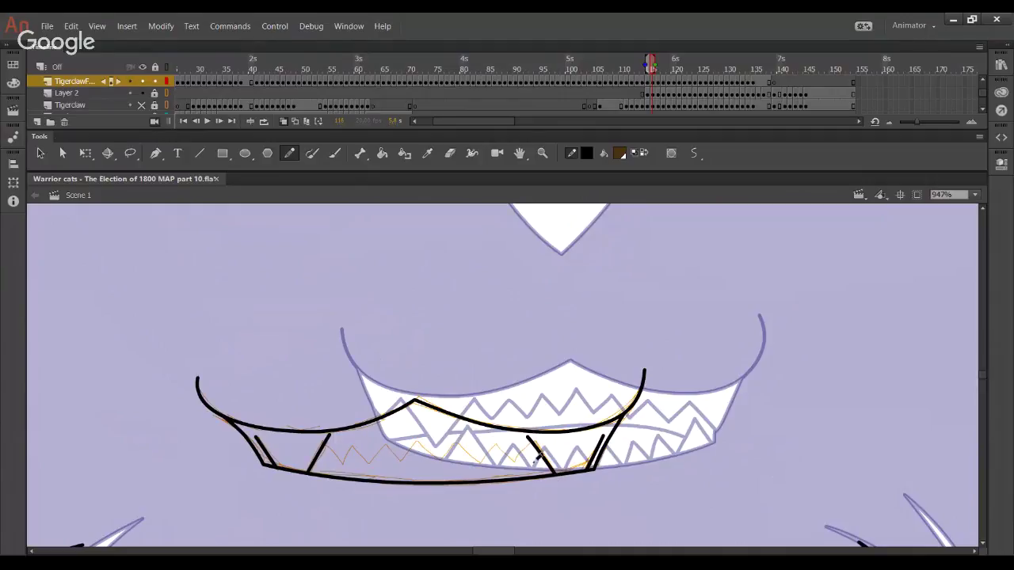
Ink crossing diagonal strokes for the small teeth from the left fang to just past the middle of the mouth
mouse_move(318, 438)
left_mouse_down()
mouse_move(357, 473)
mouse_move(371, 433)
mouse_move(362, 451)
mouse_move(386, 475)
left_mouse_up()
left_click_drag(396, 437, 369, 473)
mouse_move(379, 436)
left_mouse_down()
mouse_move(422, 466)
mouse_move(435, 435)
left_mouse_up()
key("ctrl+z")
mouse_move(395, 474)
left_mouse_down()
mouse_move(427, 429)
mouse_move(458, 474)
left_mouse_up()
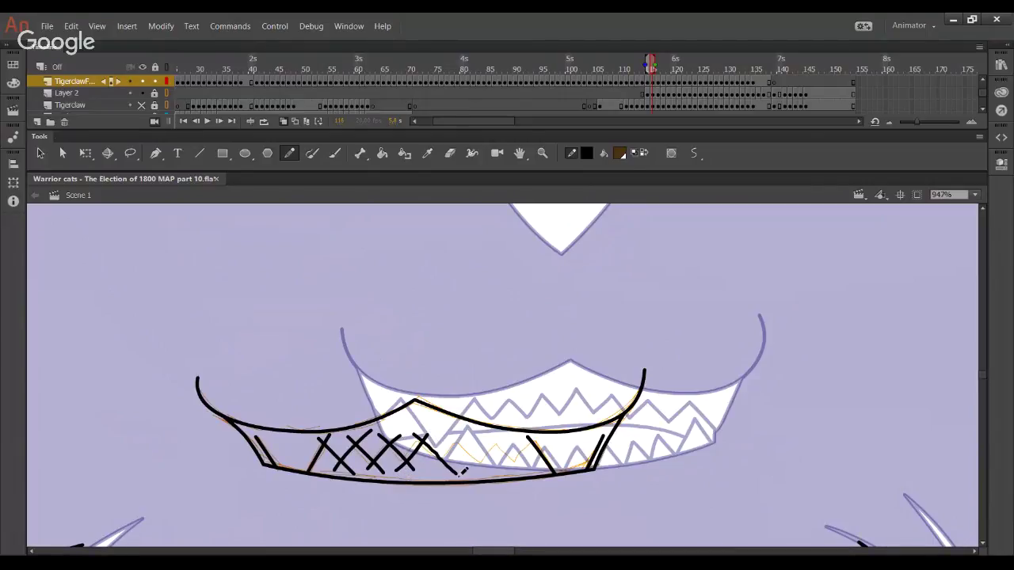
left_click_drag(472, 427, 437, 475)
mouse_move(450, 429)
left_mouse_down()
mouse_move(499, 469)
mouse_move(501, 433)
left_mouse_up()
key("ctrl+z")
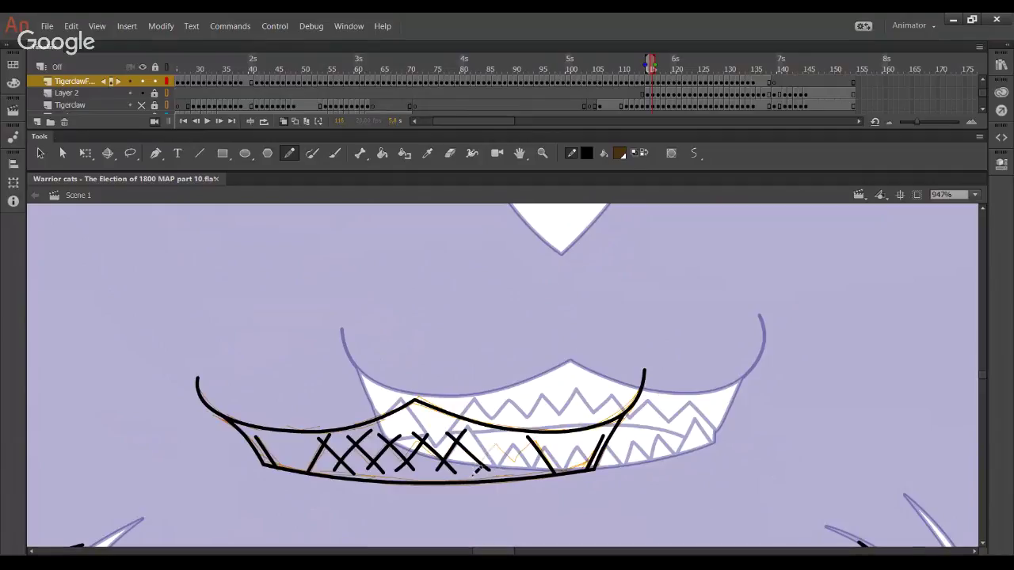
Ink the remaining crossing diagonal strokes for the small teeth up to the right fang
left_click_drag(472, 474, 498, 434)
key("ctrl+z")
mouse_move(473, 475)
left_mouse_down()
mouse_move(498, 439)
mouse_move(487, 435)
mouse_move(529, 461)
mouse_move(513, 470)
mouse_move(533, 441)
left_mouse_up()
key("ctrl+z")
left_click_drag(505, 474, 535, 438)
key("ctrl+z")
left_click_drag(507, 471, 530, 442)
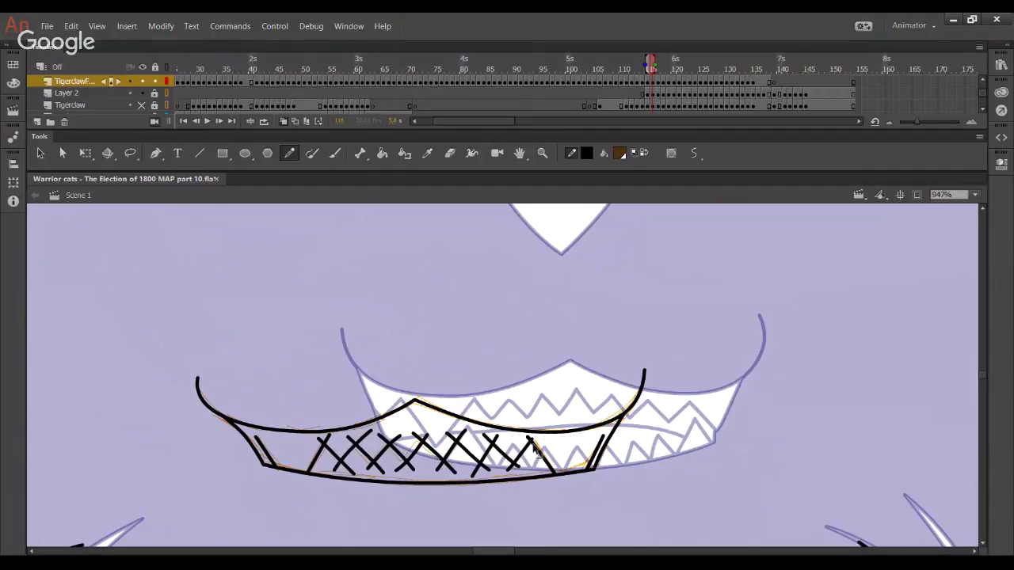
Trim the overshooting stroke ends of the teeth beside the right fang into a clean zigzag
left_click(529, 440, "ctrl")
key("Delete")
left_click(518, 467, "ctrl")
key("Delete")
left_click(507, 473, "ctrl")
key("Delete")
left_click(491, 474, "ctrl")
left_click(475, 474, "ctrl")
key("Delete")
left_click(485, 438, "ctrl")
key("Delete")
left_click(496, 438, "ctrl")
key("Delete")
Trim the overshooting ends of the middle and left teeth to complete the zigzag row
left_click(462, 436, "ctrl")
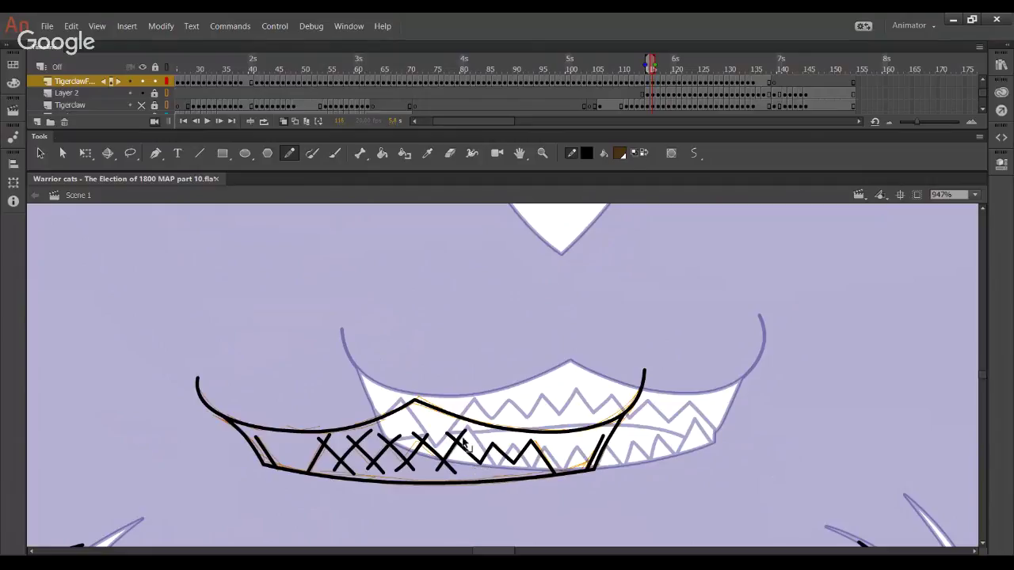
key("Delete")
left_click(439, 473, "ctrl")
key("Delete")
left_click(453, 472, "ctrl")
key("Delete")
left_click(401, 471, "ctrl")
key("Delete")
left_click(412, 471, "ctrl")
key("Delete")
key("ctrl+z")
key("ctrl+z")
key("ctrl+z")
key("ctrl+z")
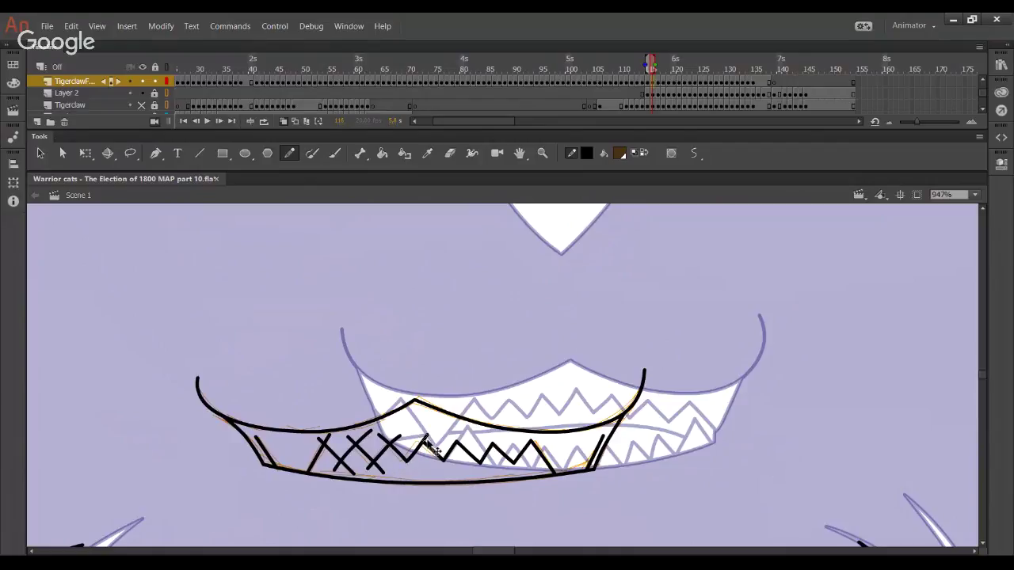
key("ctrl+z")
key("ctrl+z")
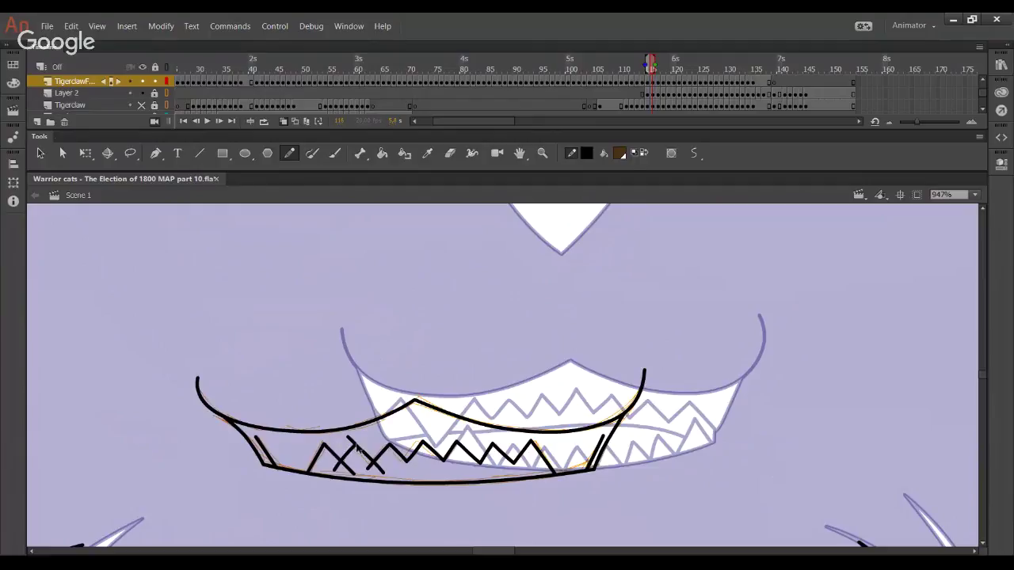
key("ctrl+z")
key("ctrl+z")
Ink the top edge and both curved sides of the triangular nose over the orange sketch
mouse_move(474, 365)
left_mouse_down()
mouse_move(481, 396)
mouse_move(508, 356)
mouse_move(495, 415)
left_mouse_up()
mouse_move(323, 280)
left_mouse_down()
mouse_move(629, 276)
mouse_move(662, 294)
mouse_move(701, 285)
left_mouse_up()
mouse_move(371, 257)
left_mouse_down()
mouse_move(398, 306)
mouse_move(505, 376)
left_mouse_up()
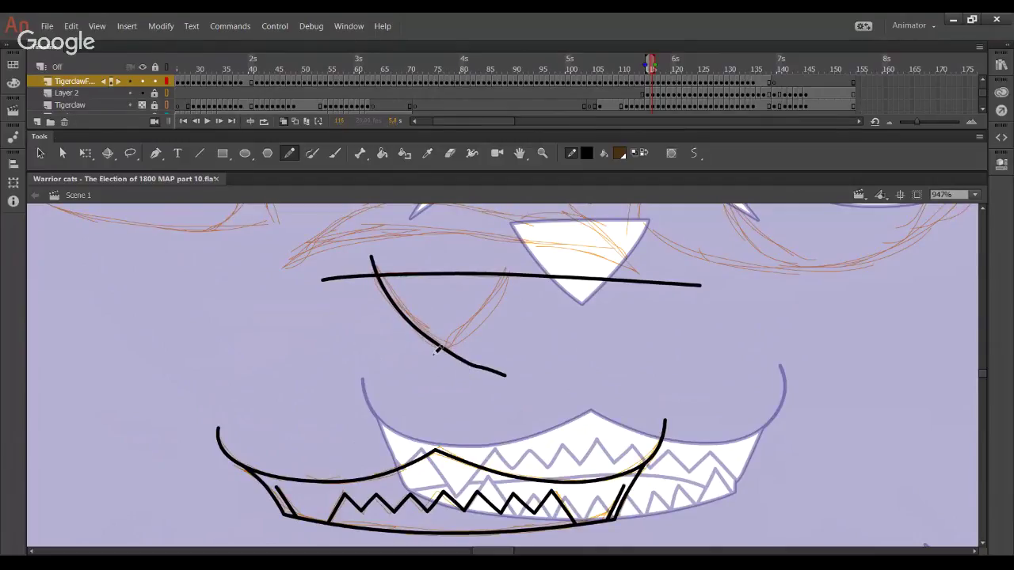
left_click_drag(425, 354, 508, 282)
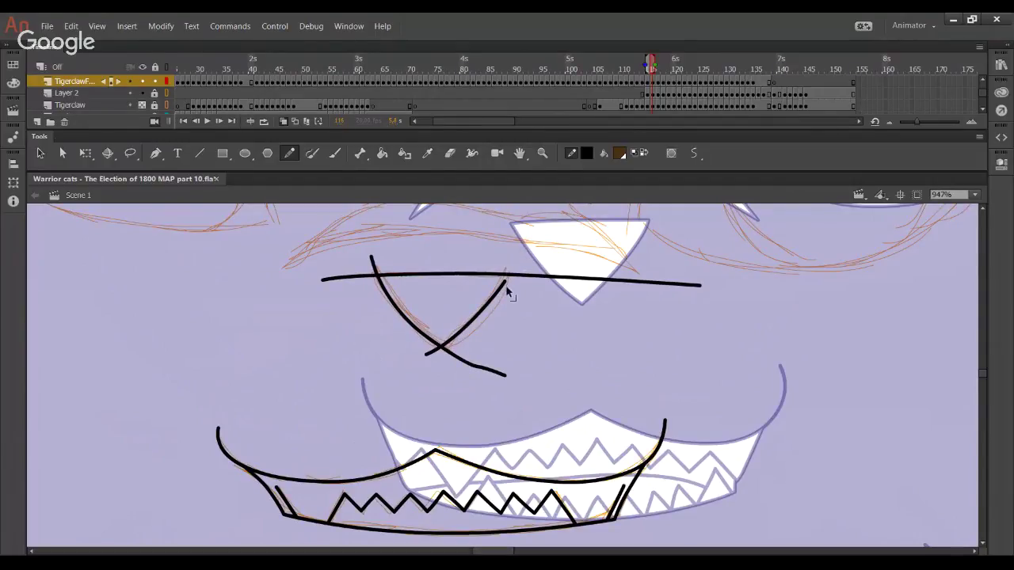
Trim the overshooting stroke ends at all three corners of the triangular nose to leave a clean closed outline
left_click(369, 278, "ctrl")
key("ctrl+x")
left_click(372, 261, "ctrl")
key("ctrl+x")
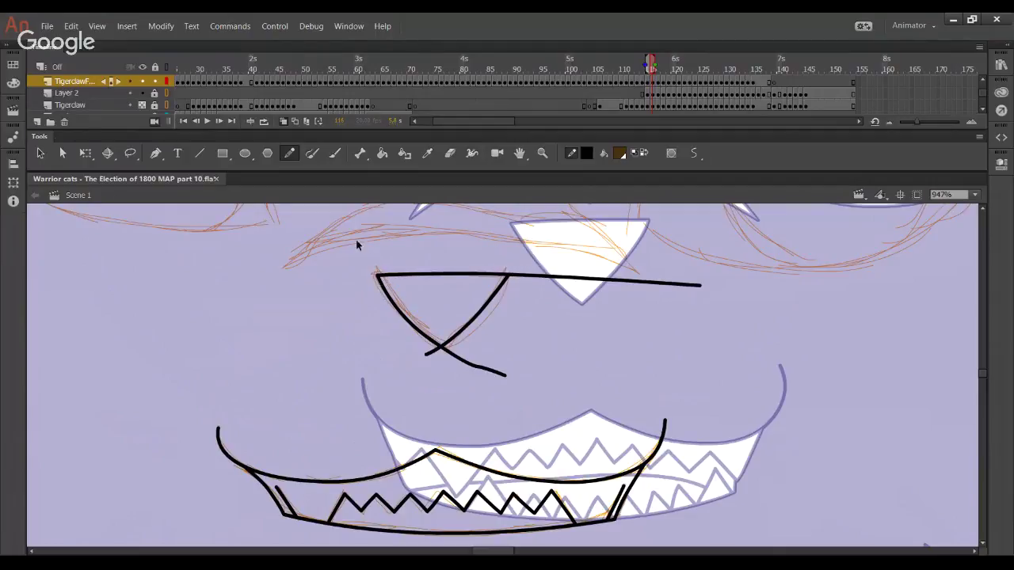
left_click(430, 354, "ctrl")
key("ctrl+x")
left_click(482, 368, "ctrl")
key("ctrl+x")
left_click(645, 283, "ctrl")
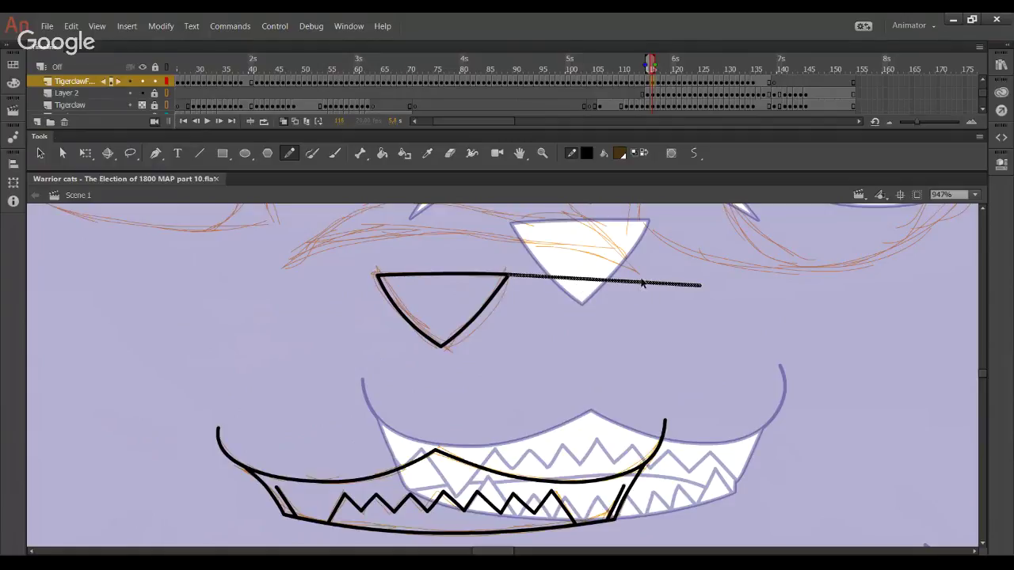
key("ctrl+x")
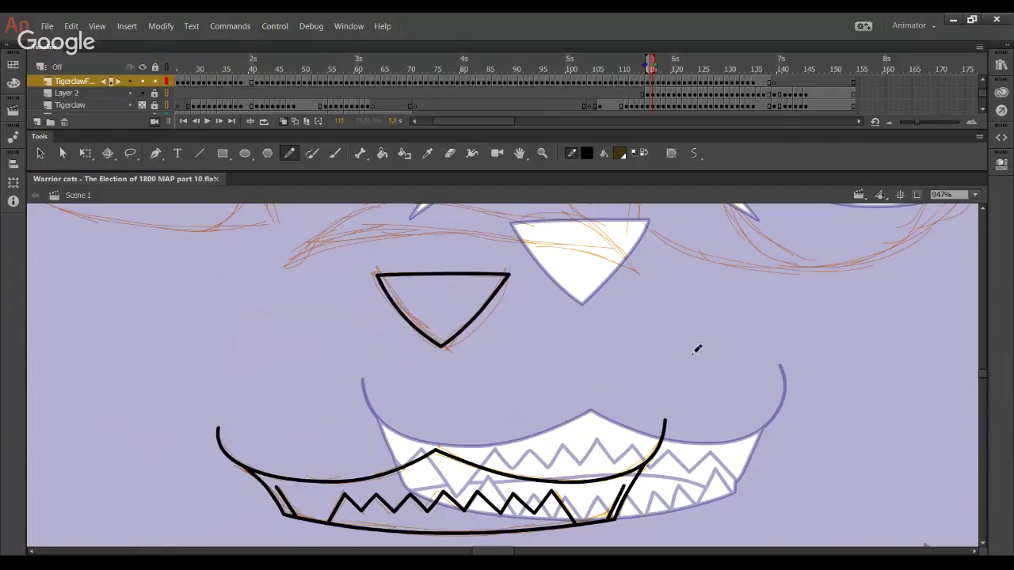
left_click_drag(550, 274, 536, 350)
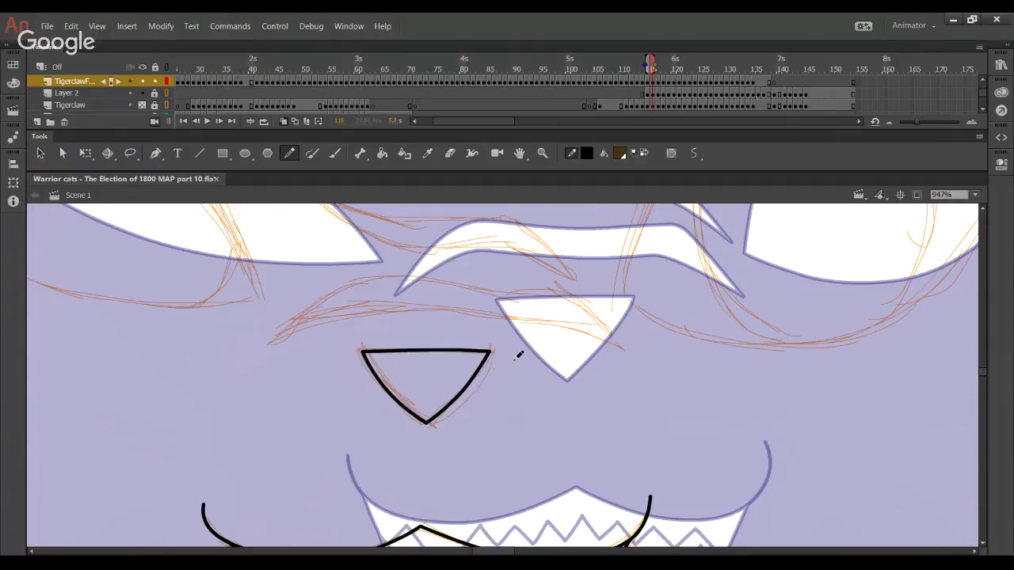
left_click_drag(545, 394, 564, 384)
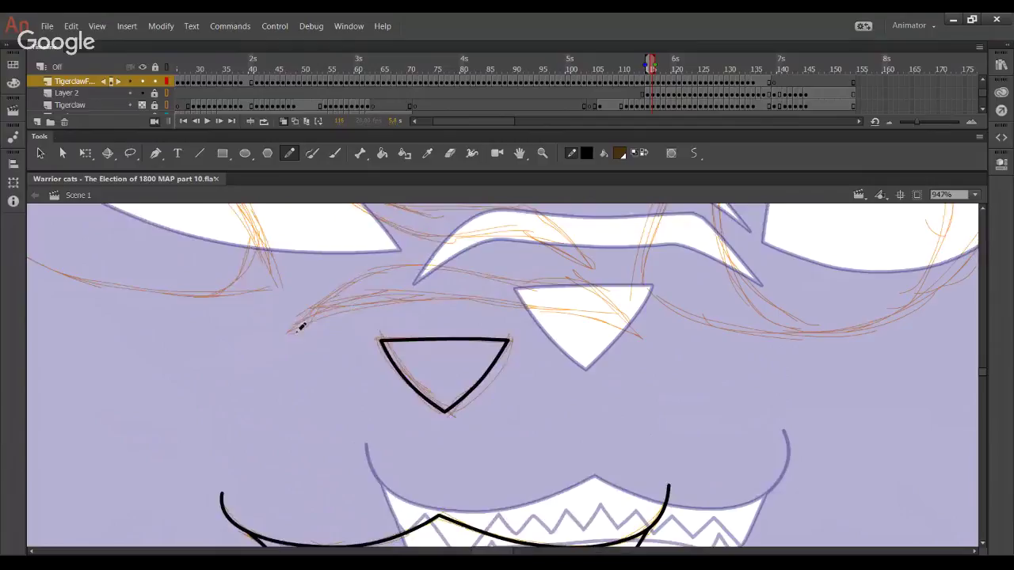
mouse_move(277, 342)
left_mouse_down()
mouse_move(368, 306)
mouse_move(291, 332)
mouse_move(346, 307)
mouse_move(574, 311)
mouse_move(737, 389)
left_mouse_up()
key("ctrl+z")
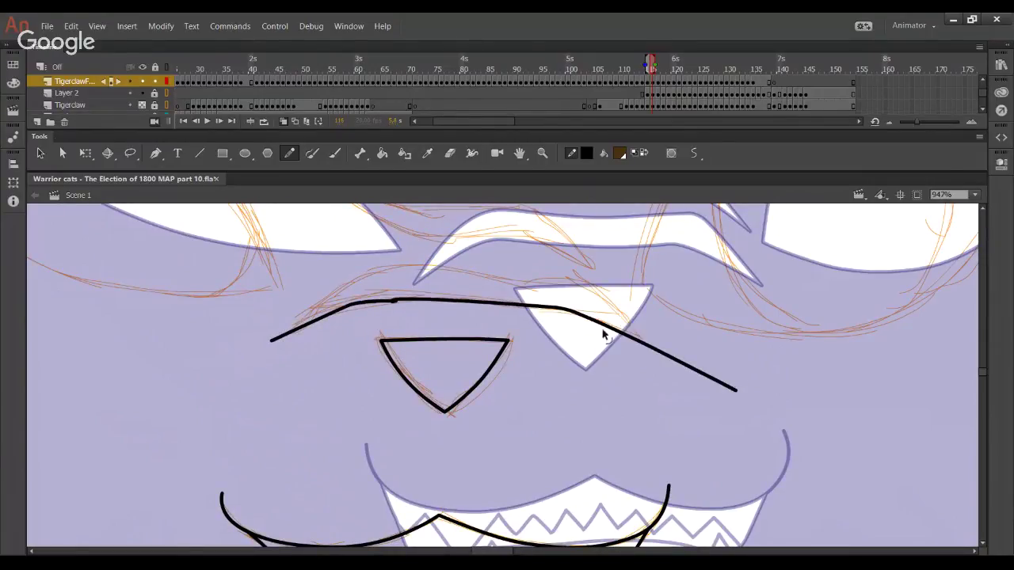
left_click_drag(281, 341, 376, 294)
key("ctrl+z")
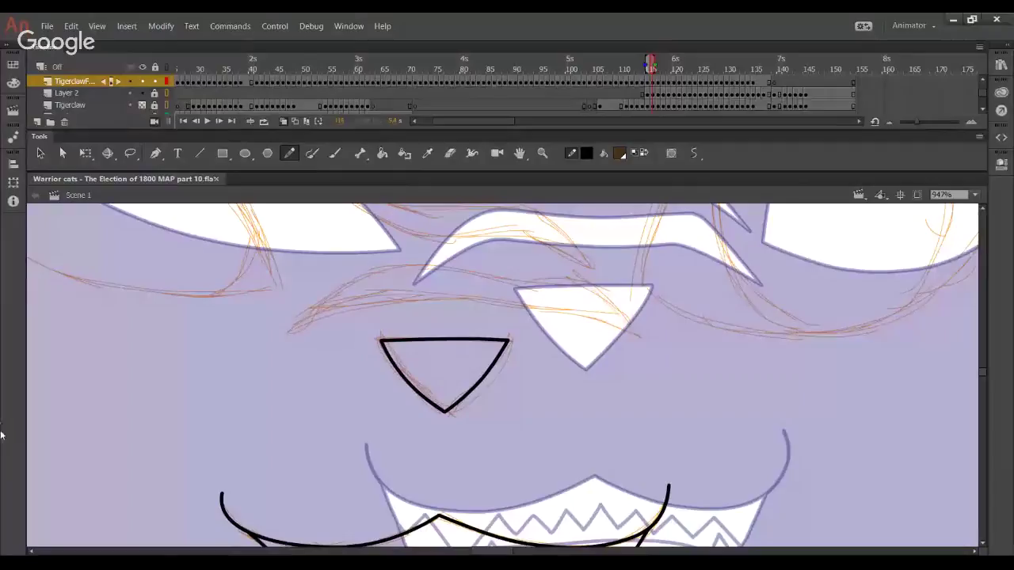
Ink the lower edge of the stripe just above the nose, bend it to the sketch and extend its left end outward
mouse_move(283, 339)
left_mouse_down()
mouse_move(419, 298)
mouse_move(533, 305)
mouse_move(583, 313)
mouse_move(737, 384)
left_mouse_up()
left_click_drag(610, 330, 617, 332)
mouse_move(389, 301)
left_mouse_down()
mouse_move(407, 302)
mouse_move(398, 300)
left_mouse_up()
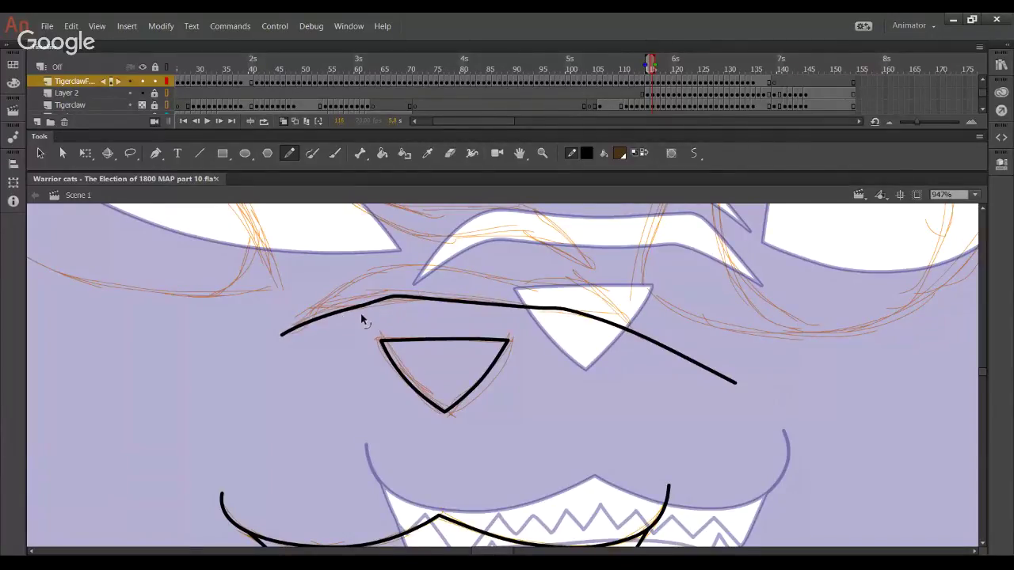
mouse_move(282, 335)
left_mouse_down()
mouse_move(256, 349)
mouse_move(218, 347)
left_mouse_up()
left_click_drag(274, 327, 278, 329)
left_click_drag(381, 301, 370, 305)
left_click_drag(220, 354, 214, 357)
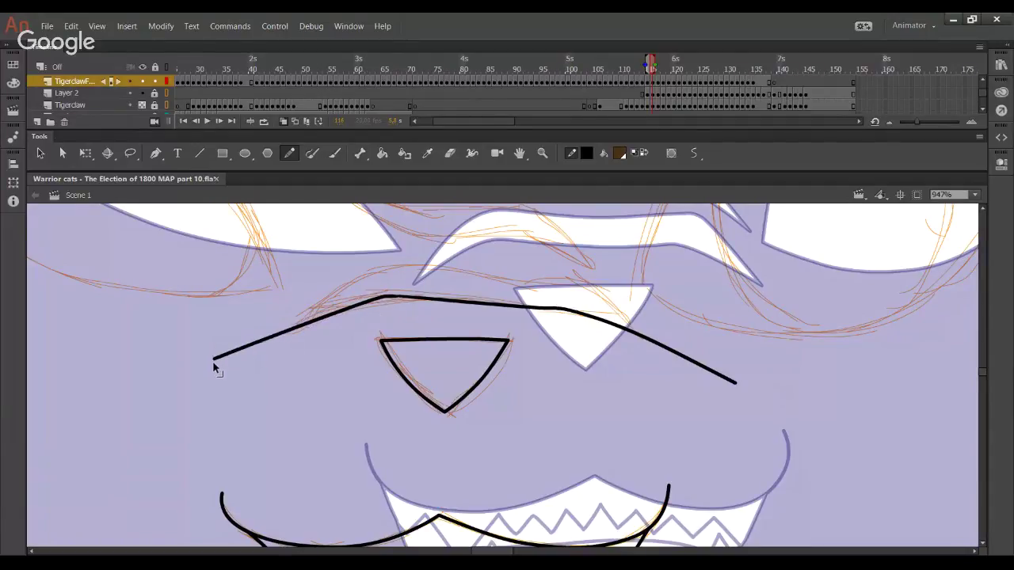
Ink the upper edge of the stripe just above the nose so it crosses the lower edge at both tips
mouse_move(283, 346)
left_mouse_down()
mouse_move(350, 283)
mouse_move(400, 262)
mouse_move(564, 278)
left_mouse_up()
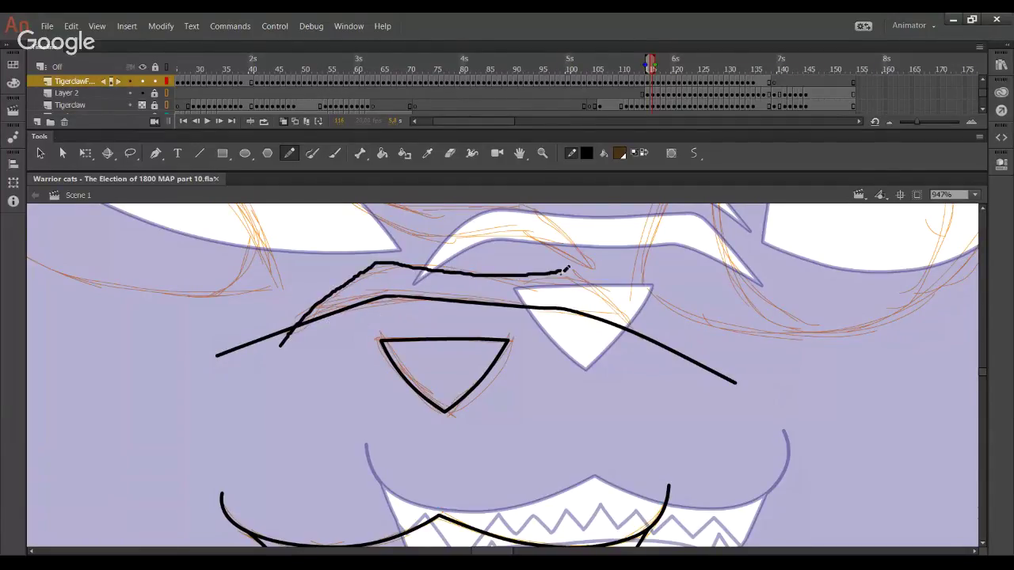
key("ctrl+z")
mouse_move(270, 350)
left_mouse_down()
mouse_move(369, 267)
mouse_move(586, 286)
mouse_move(716, 391)
left_mouse_up()
Trim the overshooting stroke ends at the right and left tips of the stripe above the nose
left_click(710, 388, "ctrl")
key("Delete")
left_click(711, 372, "ctrl")
key("Delete")
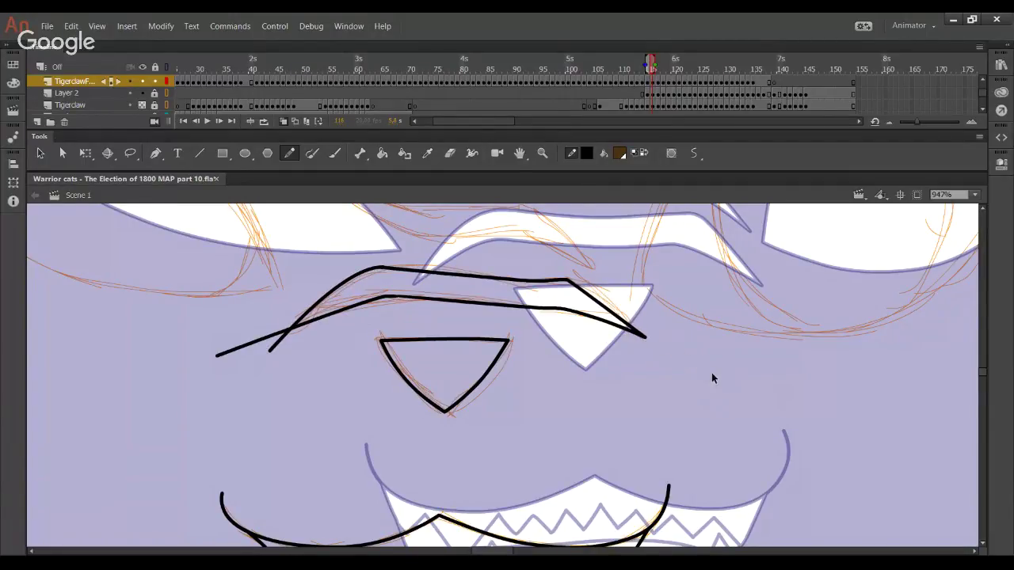
left_click_drag(687, 354, 851, 451)
left_click(254, 342, "ctrl")
key("Delete")
key("Delete")
left_click_drag(170, 326, 276, 405)
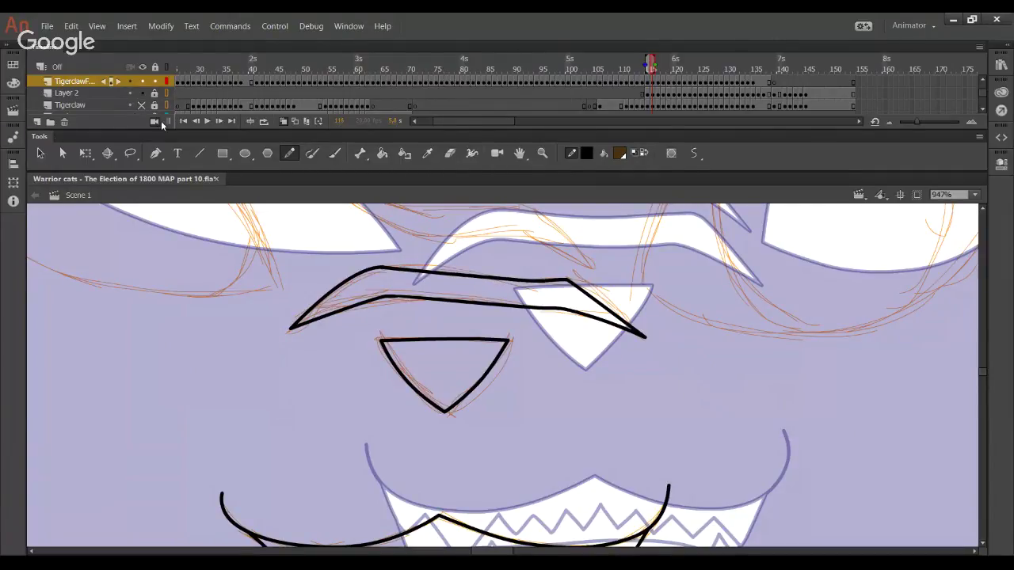
Smooth the upper edge of the nose stripe into a softer curve with the Tigerclaw sketch layer temporarily hidden
left_click(141, 104)
left_click_drag(391, 271, 378, 268)
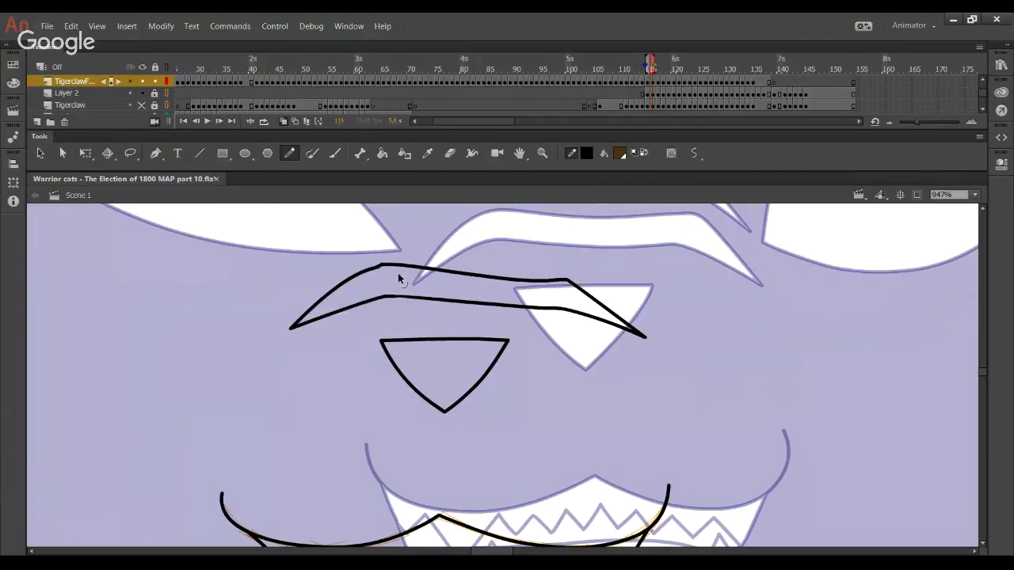
left_click_drag(519, 283, 499, 280)
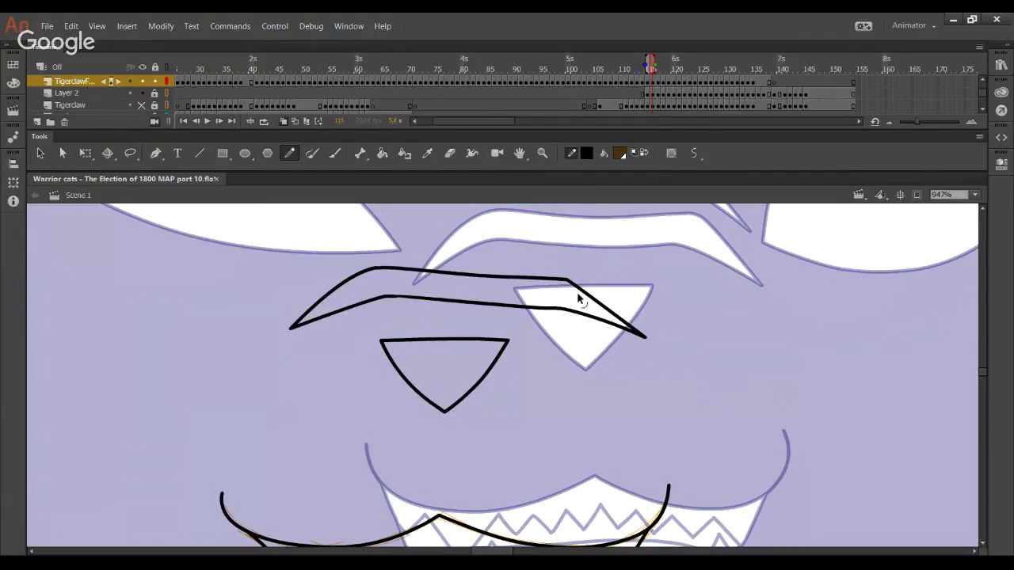
left_click_drag(568, 281, 594, 297)
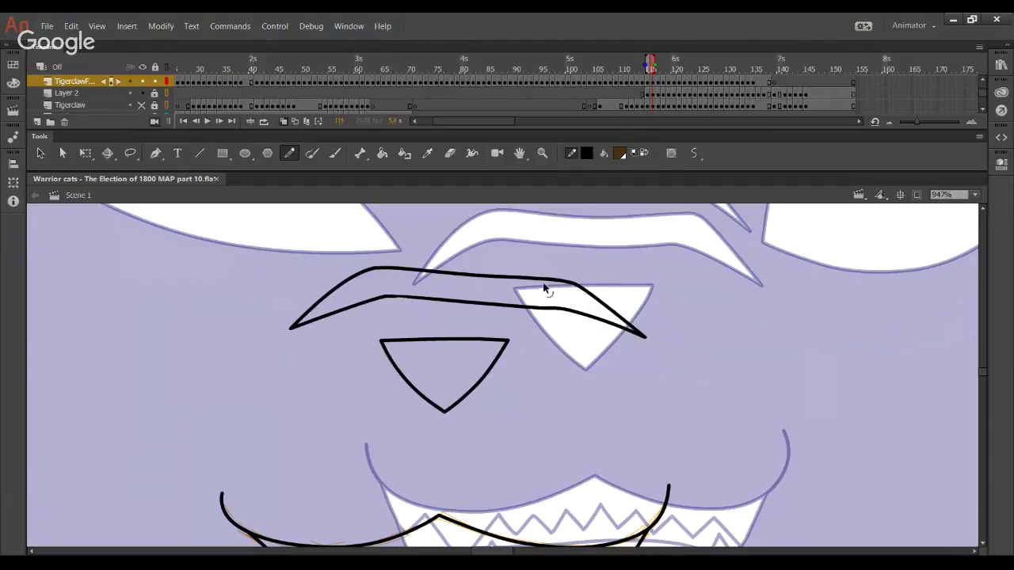
left_click_drag(521, 282, 529, 283)
left_click(142, 105)
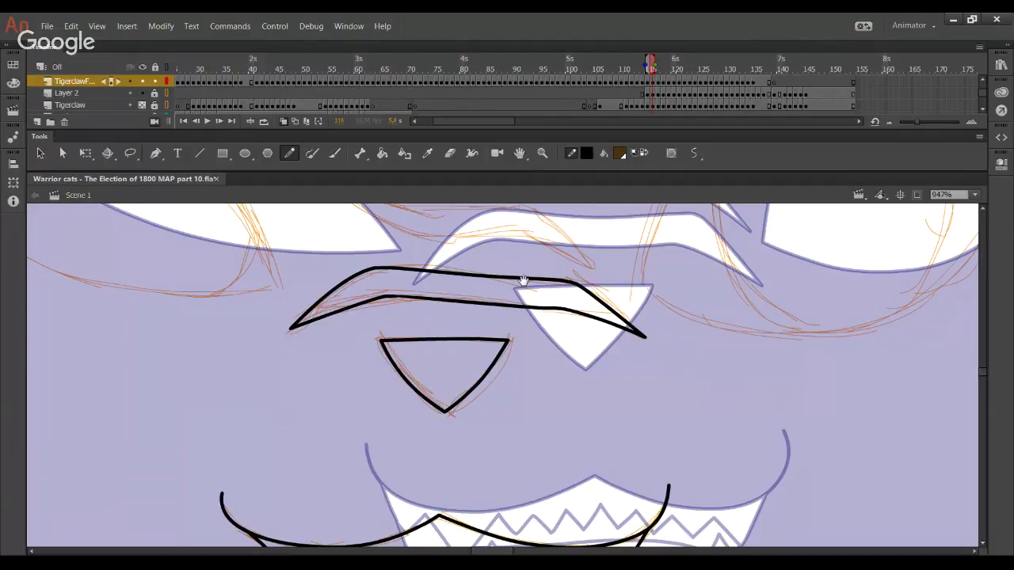
Ink the lower edge of the second, higher muzzle stripe over the sketch and bend it into a smooth wave
left_click_drag(523, 282, 529, 368)
left_click_drag(313, 245, 421, 331)
key("ctrl+z")
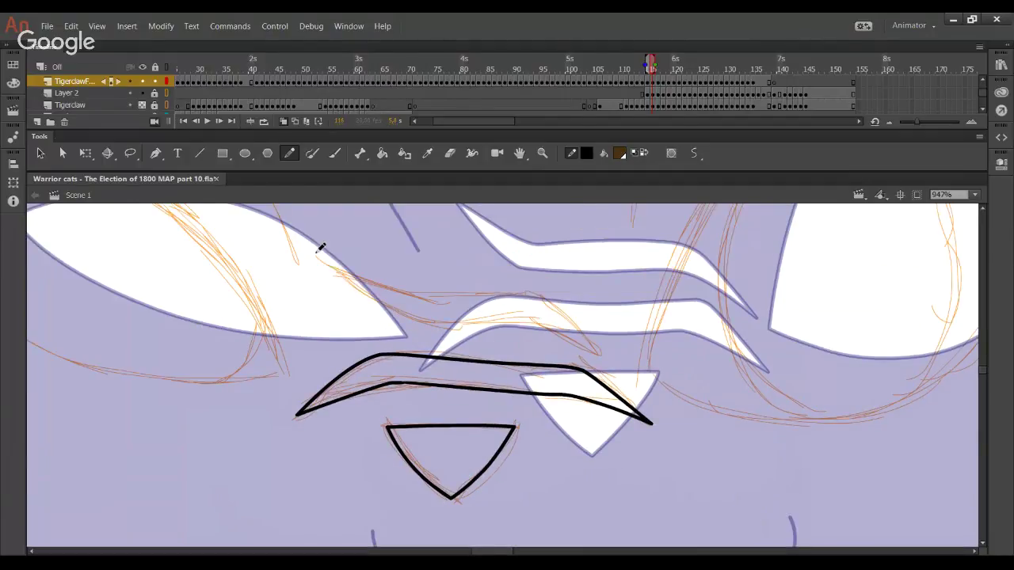
mouse_move(316, 249)
left_mouse_down()
mouse_move(365, 297)
mouse_move(415, 322)
mouse_move(538, 323)
mouse_move(667, 394)
left_mouse_up()
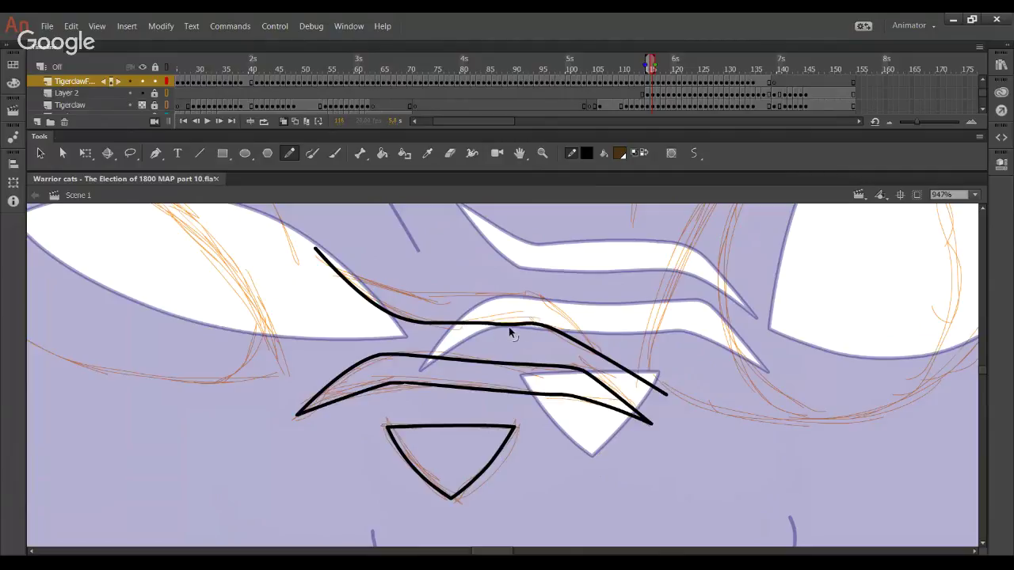
left_click_drag(509, 328, 510, 325)
left_click_drag(575, 353, 571, 349)
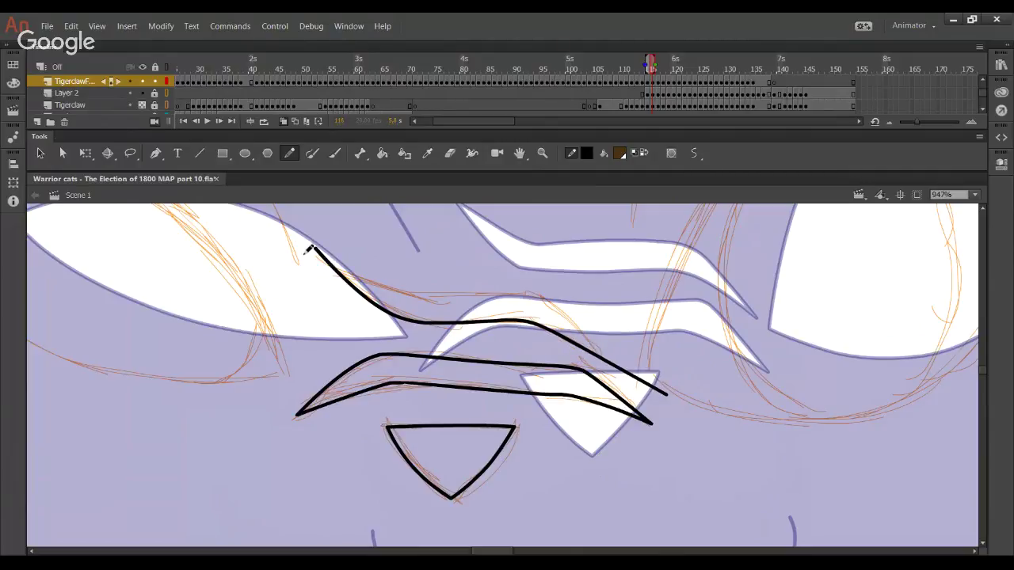
Ink the upper edge of the second muzzle stripe and trim the overshooting ends at both tips
mouse_move(309, 250)
left_mouse_down()
mouse_move(413, 296)
mouse_move(538, 295)
mouse_move(625, 358)
mouse_move(635, 402)
mouse_move(701, 467)
left_mouse_up()
left_click(657, 409, "ctrl")
key("Delete")
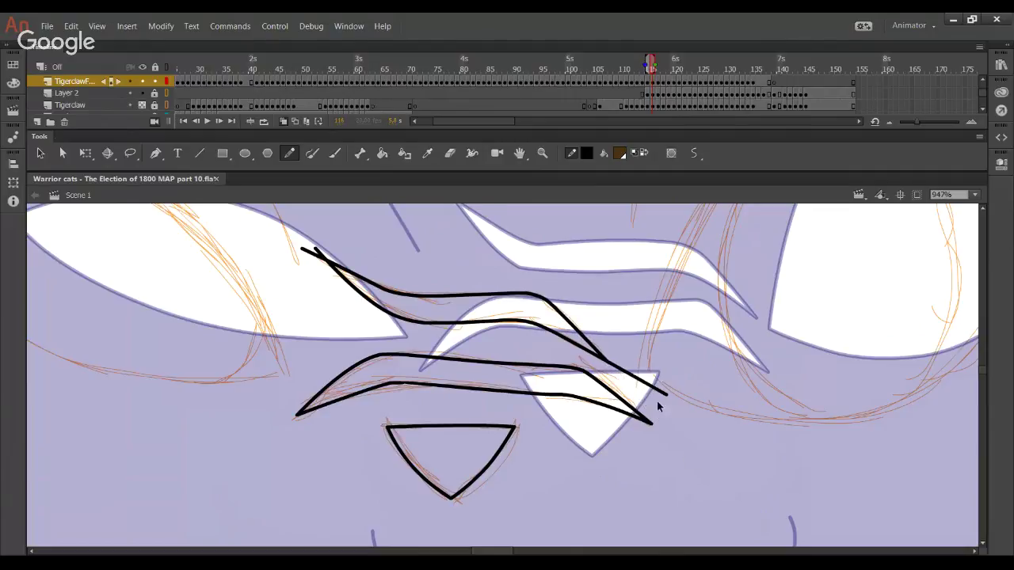
key("ctrl+z")
left_click(319, 257, "ctrl")
key("Delete")
left_click(310, 255, "ctrl")
key("Delete")
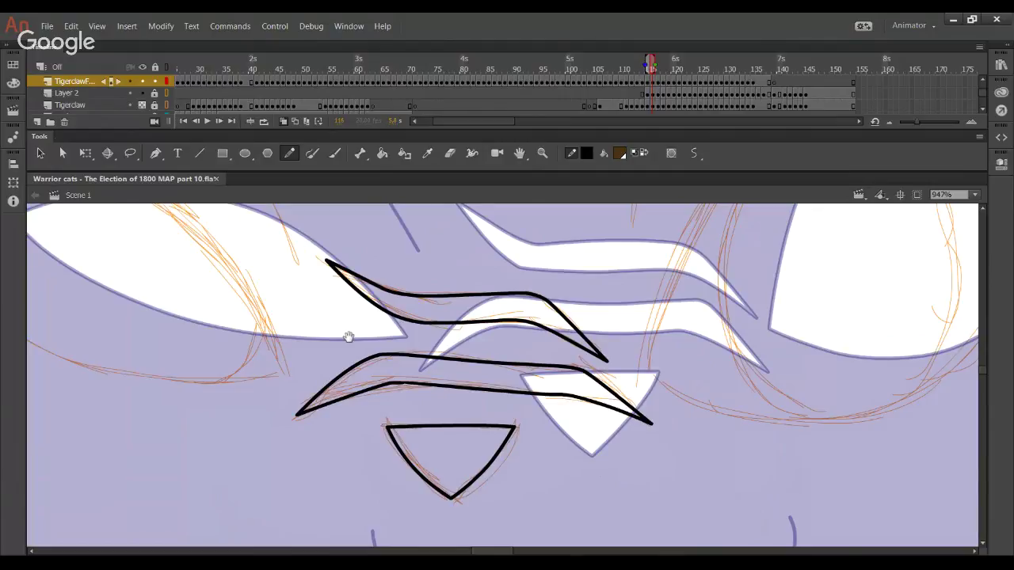
Ink the two curved brow lines on either side of the forehead above the muzzle stripes
left_click_drag(349, 337, 419, 459)
mouse_move(283, 245)
left_mouse_down()
mouse_move(361, 355)
mouse_move(308, 267)
mouse_move(279, 241)
left_mouse_up()
key("ctrl+z")
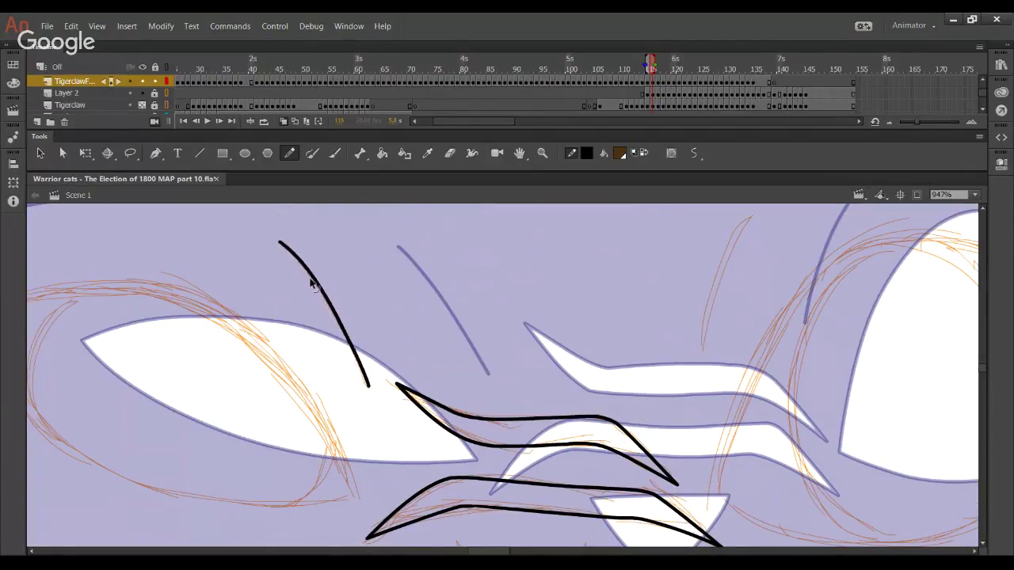
left_click_drag(749, 309, 739, 332)
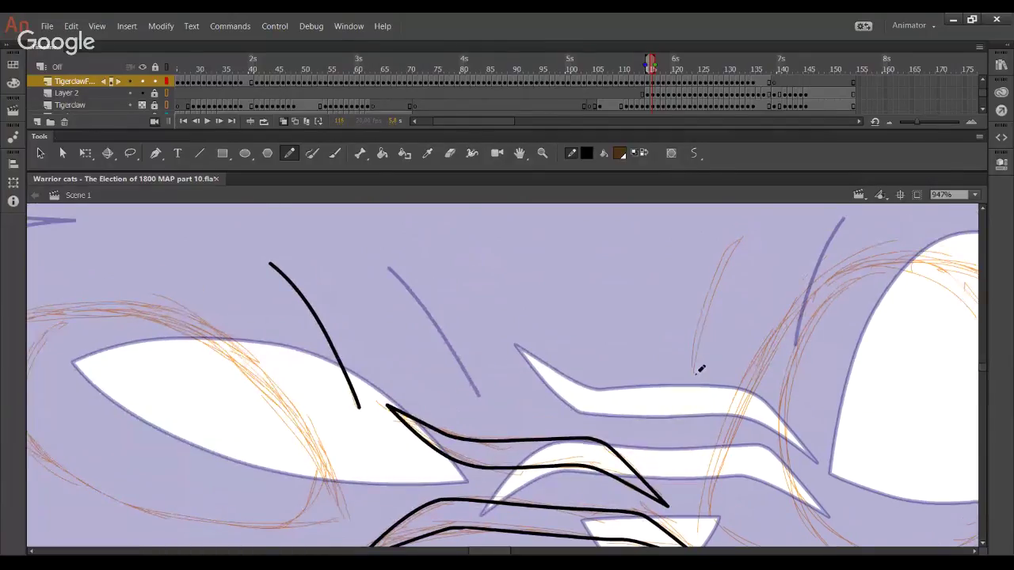
mouse_move(695, 371)
left_mouse_down()
mouse_move(729, 268)
mouse_move(742, 236)
left_mouse_up()
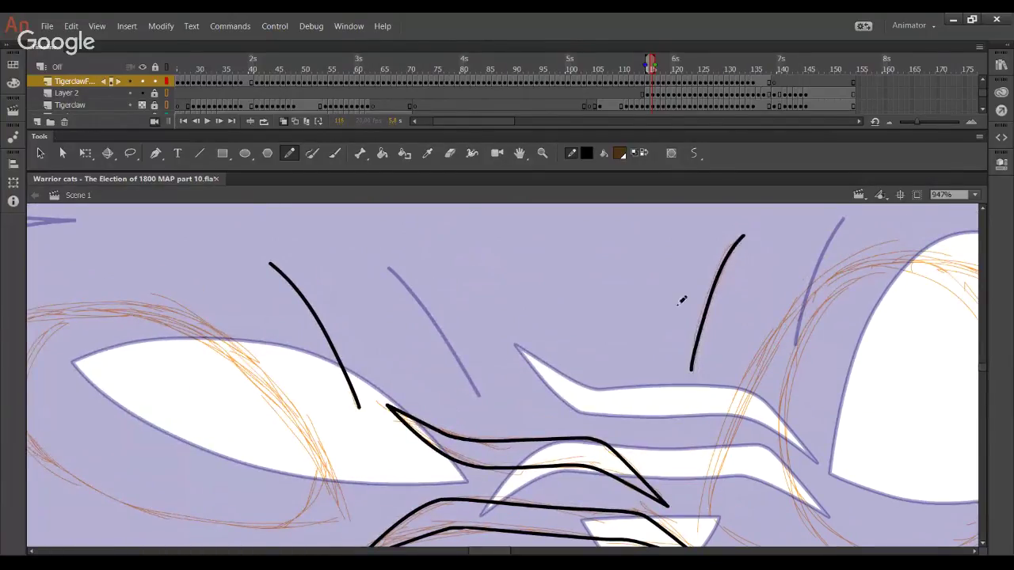
Ink the upper curve of the left eye, bend it into a smooth arc and extend its inner end downward
left_click_drag(229, 366, 439, 313)
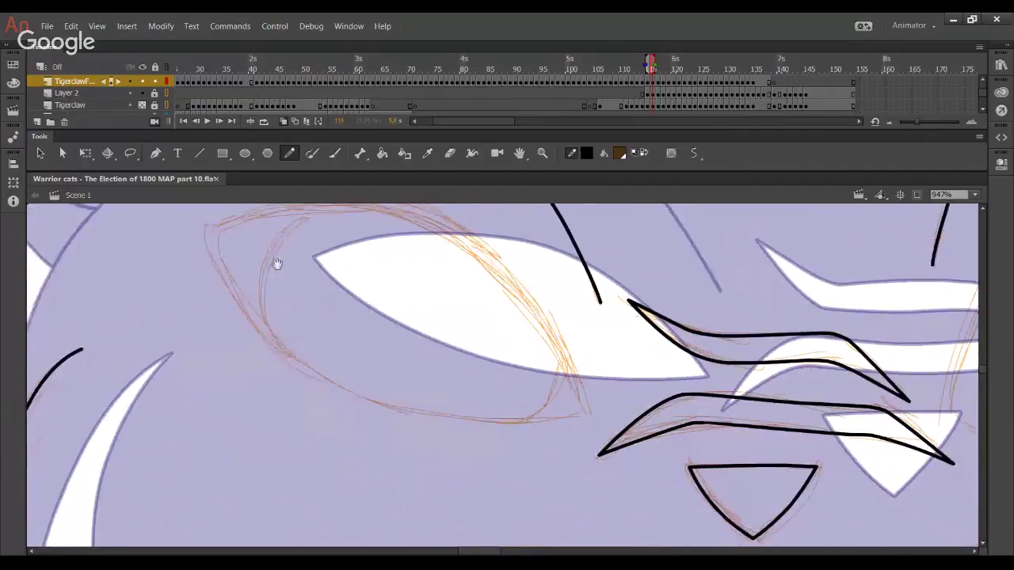
left_click_drag(278, 264, 301, 296)
mouse_move(192, 273)
left_mouse_down()
mouse_move(332, 240)
mouse_move(425, 253)
mouse_move(557, 338)
mouse_move(626, 473)
left_mouse_up()
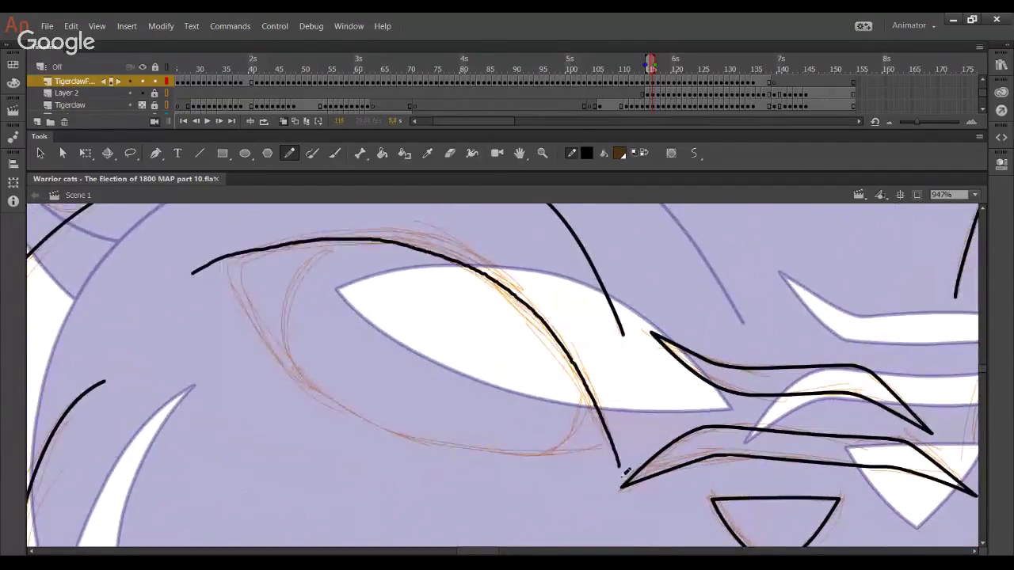
left_click_drag(452, 259, 449, 255)
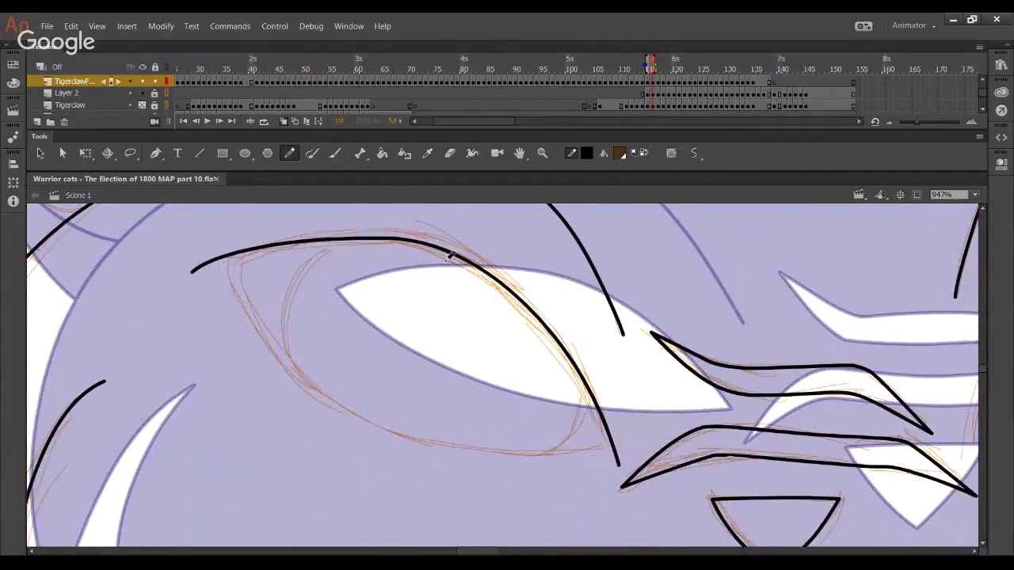
left_click_drag(303, 246, 319, 244)
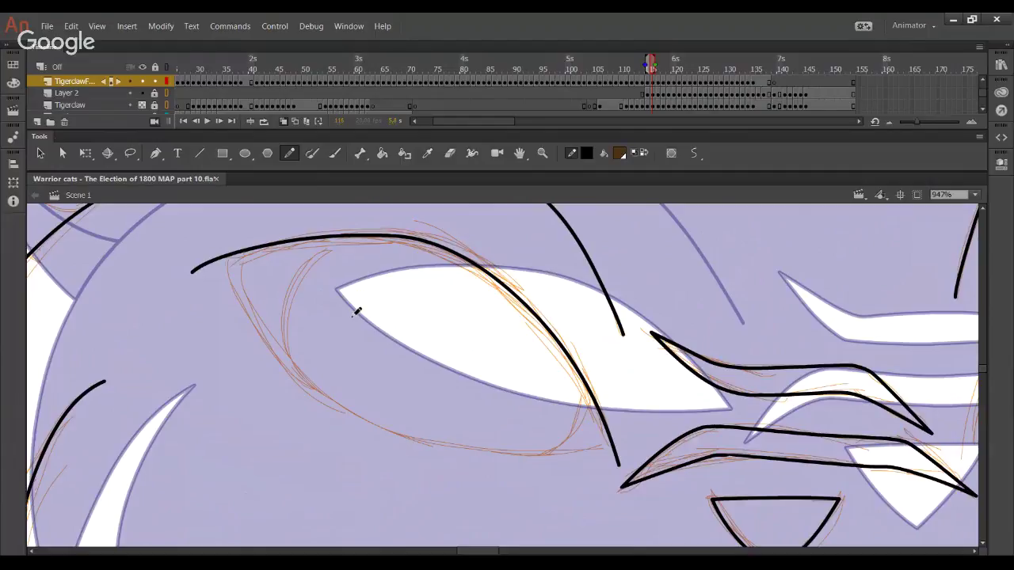
left_click_drag(377, 280, 428, 310)
key("ctrl+z")
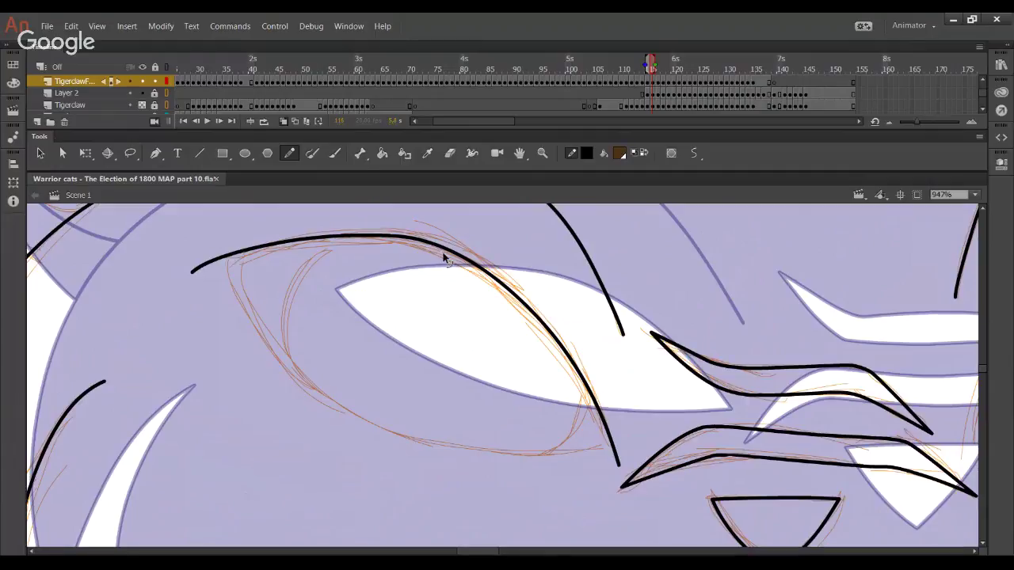
mouse_move(442, 251)
left_mouse_down()
mouse_move(446, 260)
mouse_move(330, 249)
mouse_move(378, 245)
left_mouse_up()
left_click_drag(280, 244, 293, 247)
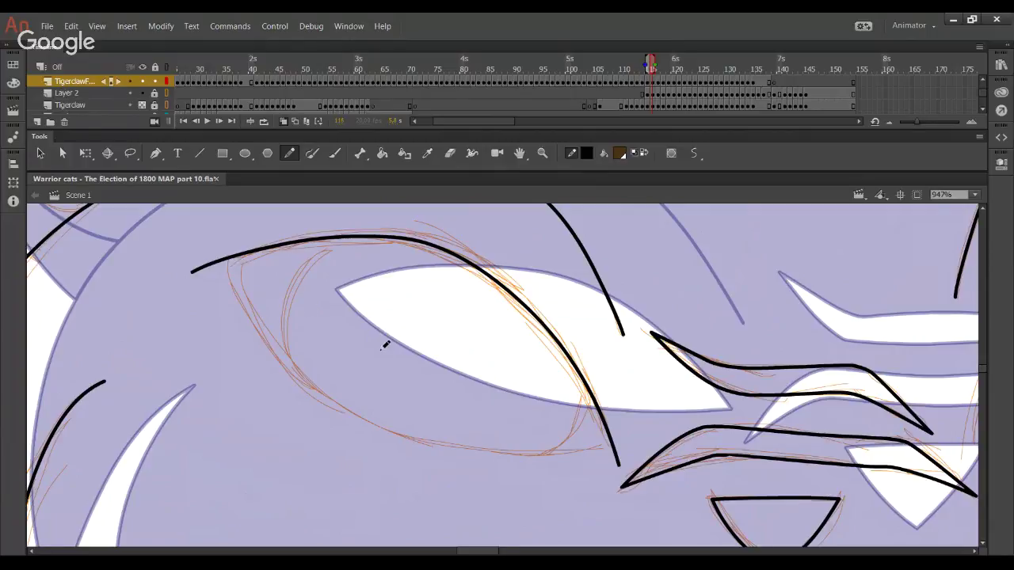
left_click_drag(621, 473, 626, 523)
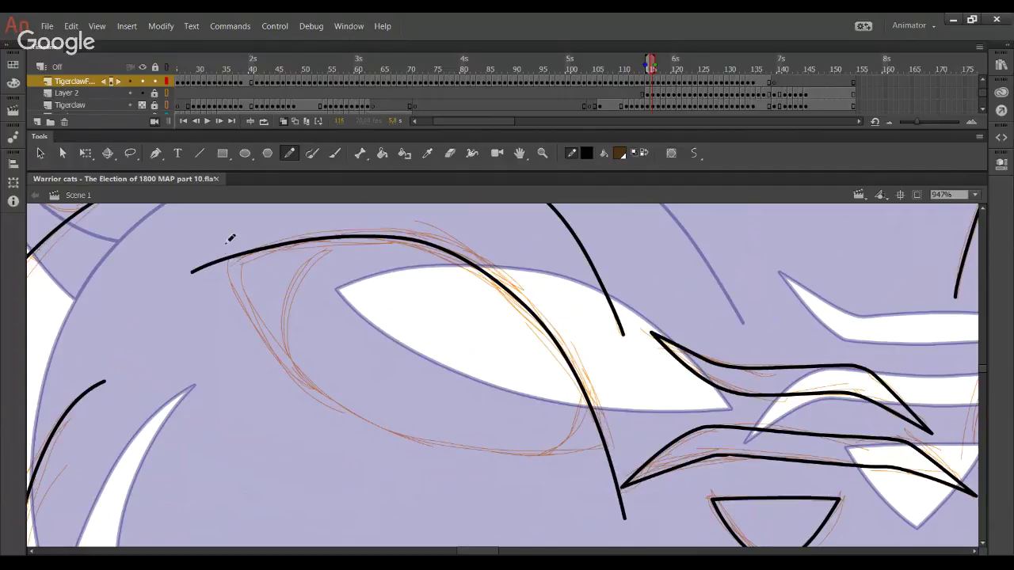
Ink the lower curve of the left eye and trim the overshooting ends at both corners to close the outline
mouse_move(226, 240)
left_mouse_down()
mouse_move(288, 381)
mouse_move(231, 259)
mouse_move(383, 438)
mouse_move(463, 454)
mouse_move(268, 338)
mouse_move(419, 434)
mouse_move(642, 444)
mouse_move(605, 448)
left_mouse_up()
key("ctrl+z")
key("ctrl+z")
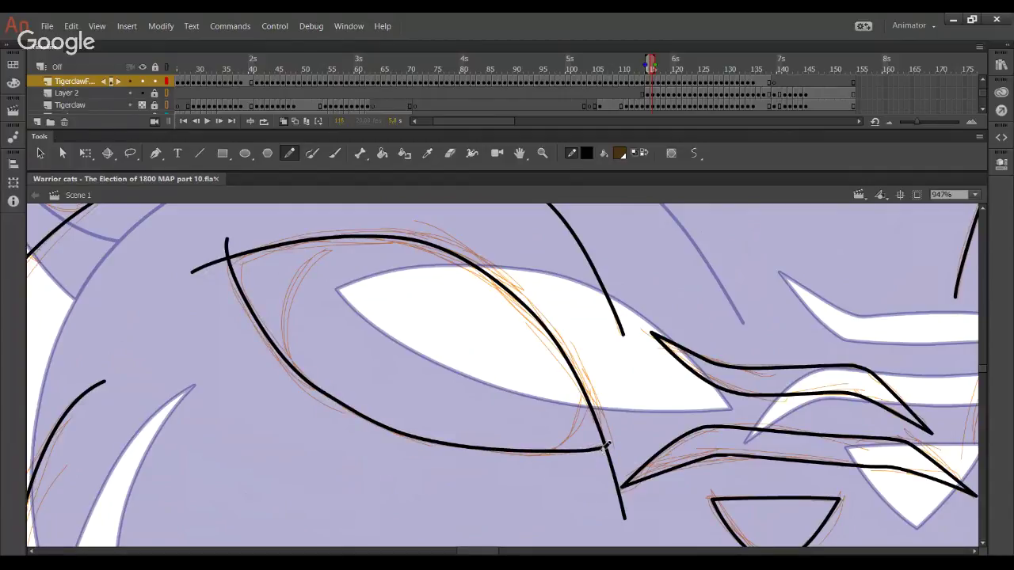
left_click(619, 470, "ctrl")
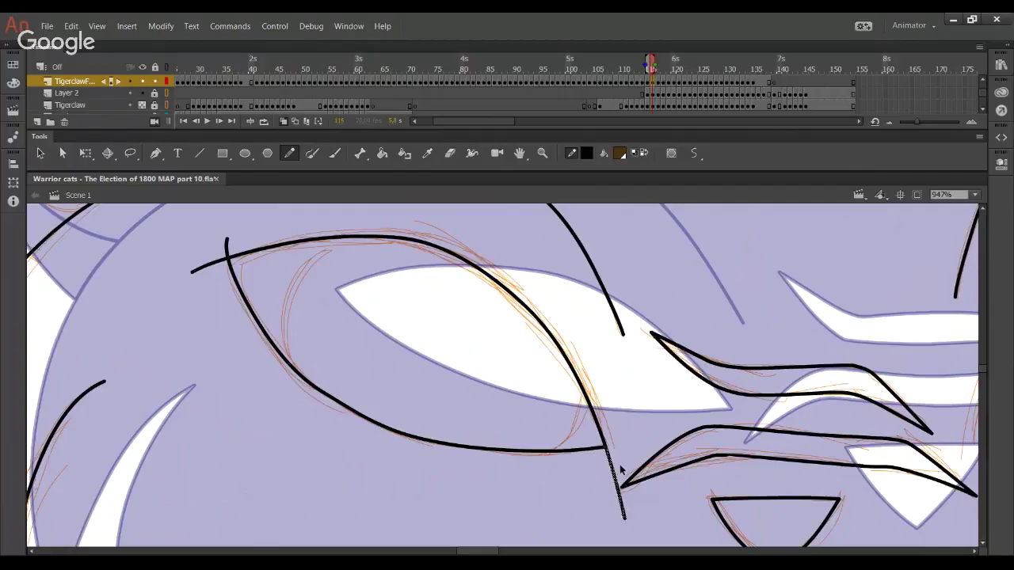
key("Delete")
left_click(225, 254, "ctrl")
key("Delete")
left_click(213, 264, "ctrl")
key("Delete")
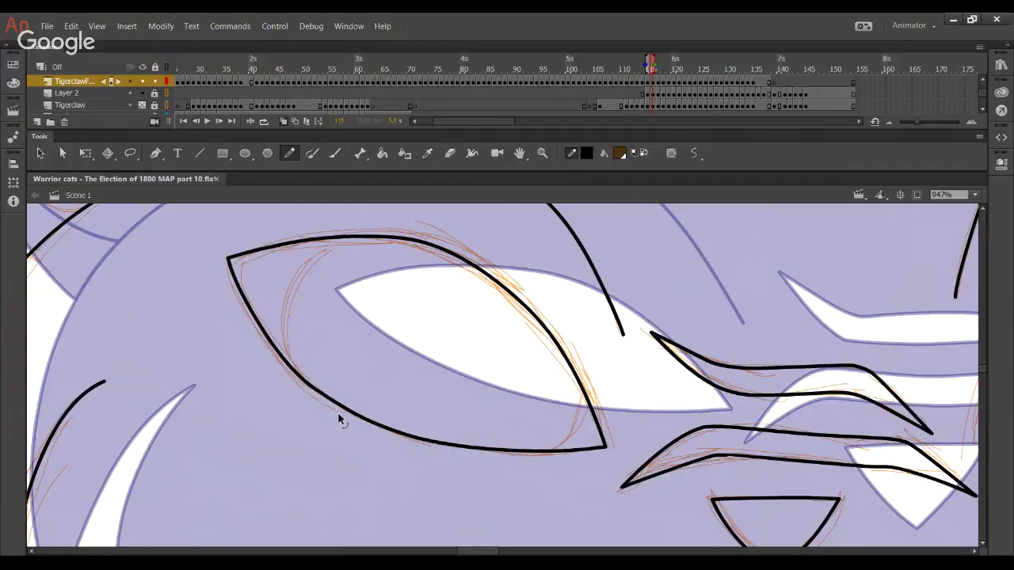
mouse_move(337, 411)
left_mouse_down()
mouse_move(264, 335)
mouse_move(285, 344)
left_mouse_up()
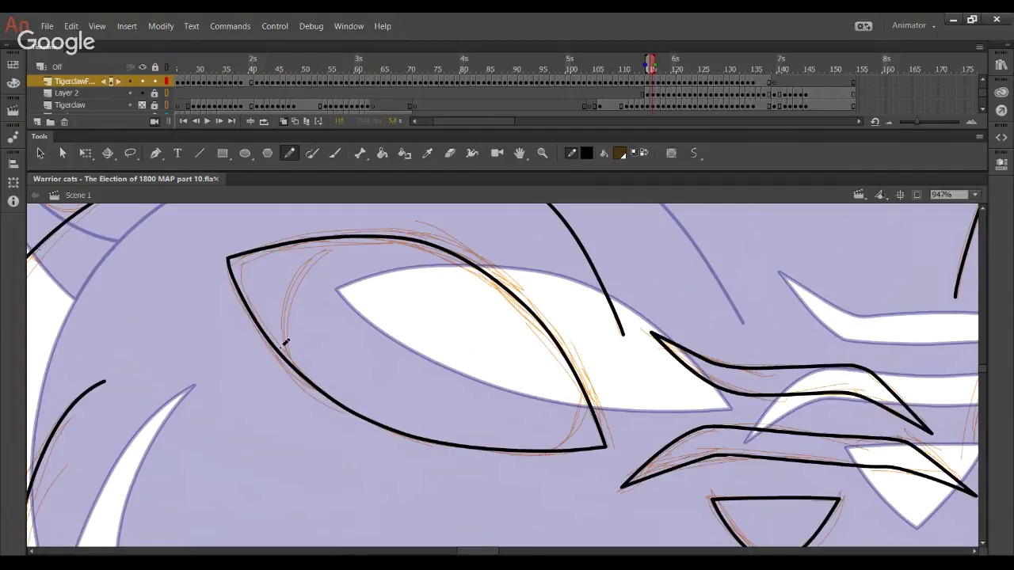
Ink the upper curve of the right eye along the rough sketch, from the inner corner beside the muzzle stripes to the outer corner
left_click_drag(403, 469, 305, 466)
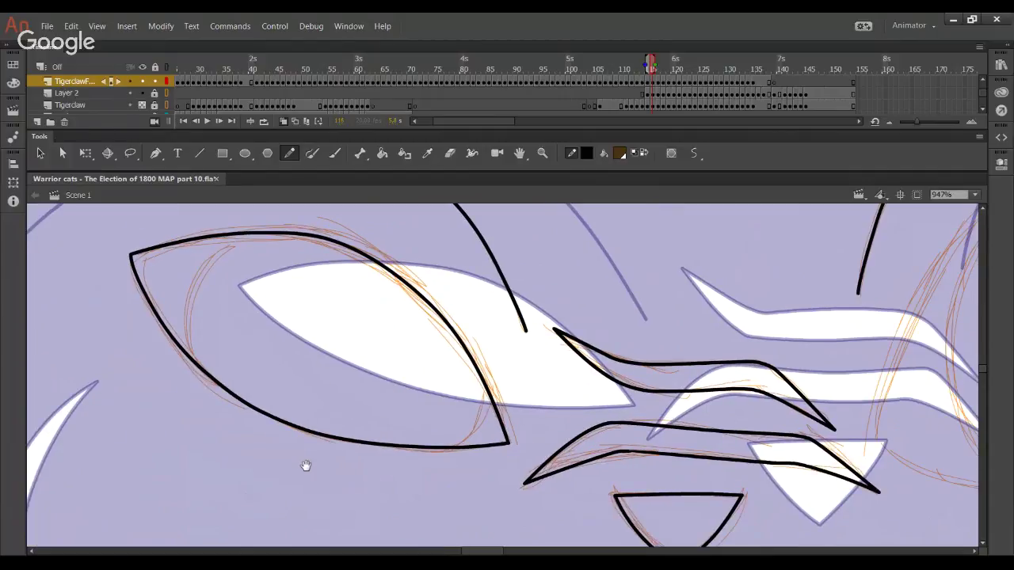
left_click_drag(943, 441, 359, 405)
left_click(975, 194)
left_click(951, 284)
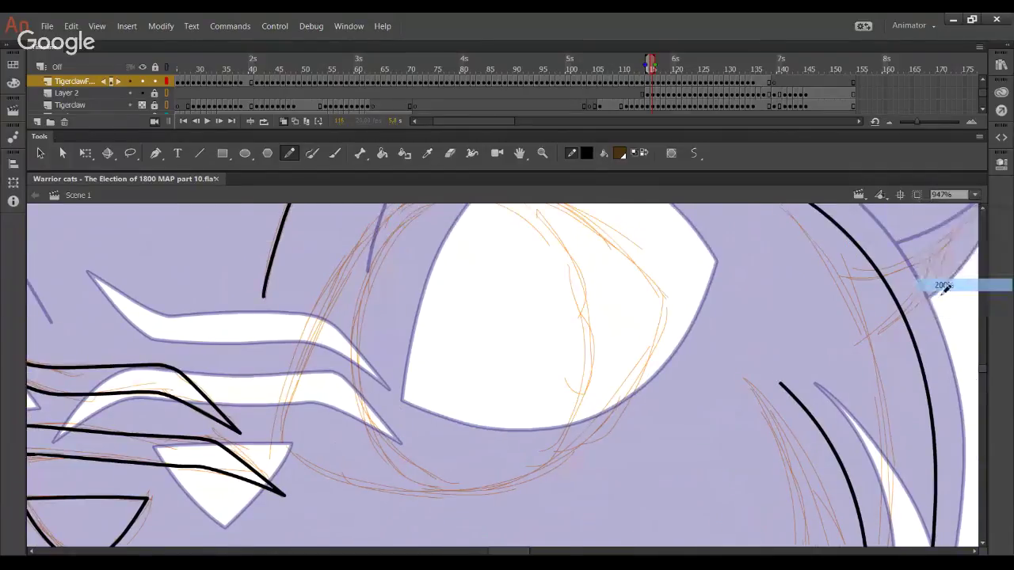
left_click(543, 153)
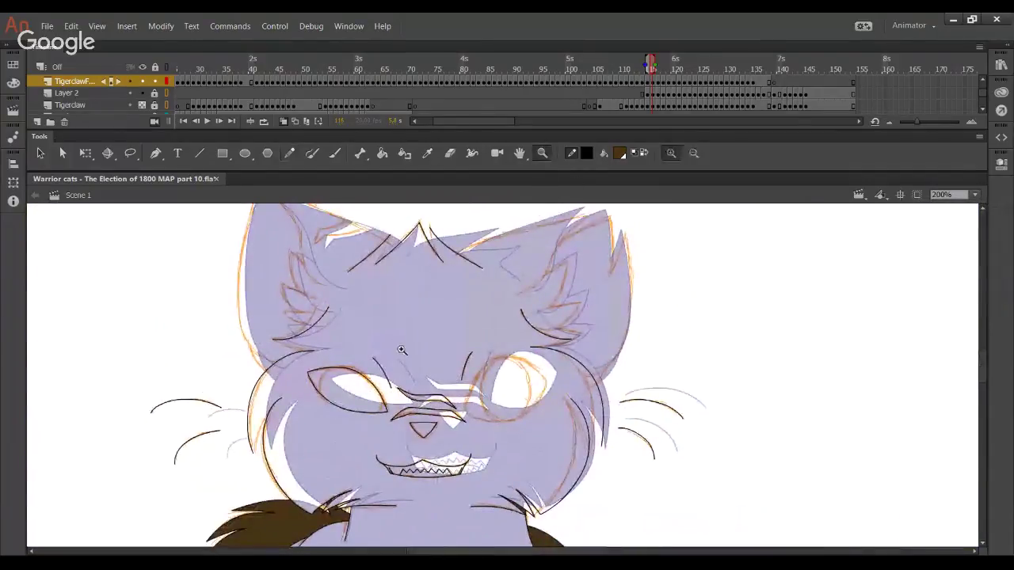
left_click_drag(396, 342, 620, 457)
left_click(289, 153)
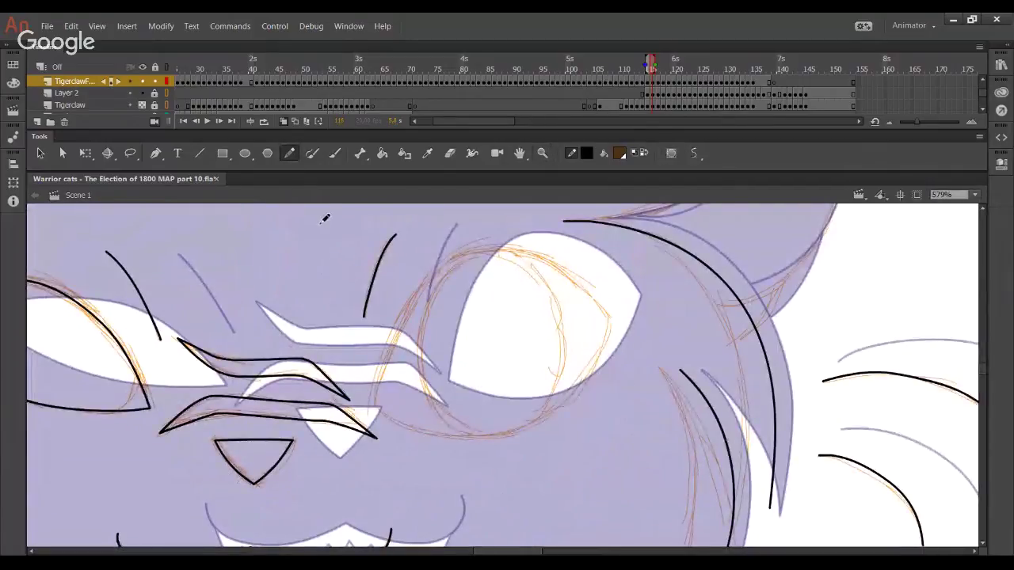
mouse_move(370, 420)
left_mouse_down()
mouse_move(412, 303)
mouse_move(437, 271)
left_mouse_up()
key("ctrl+z")
mouse_move(370, 417)
left_mouse_down()
mouse_move(479, 265)
mouse_move(593, 289)
mouse_move(643, 366)
left_mouse_up()
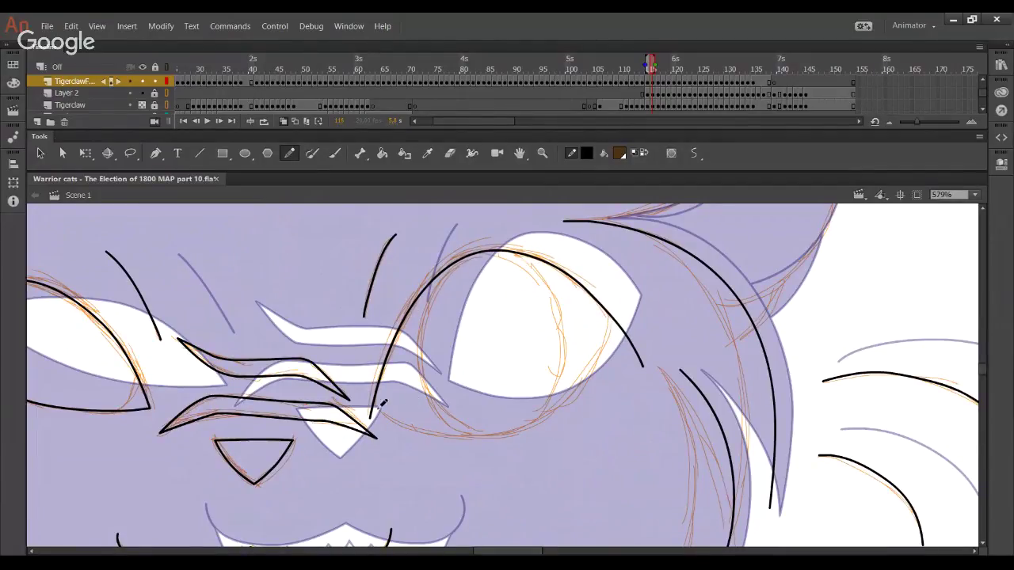
Ink the lower curve of the right eye, trim the overshooting ends at both corners and bend the curve to the sketch
mouse_move(369, 402)
left_mouse_down()
mouse_move(437, 436)
mouse_move(500, 435)
mouse_move(613, 343)
mouse_move(618, 310)
left_mouse_up()
left_click(369, 405, "ctrl")
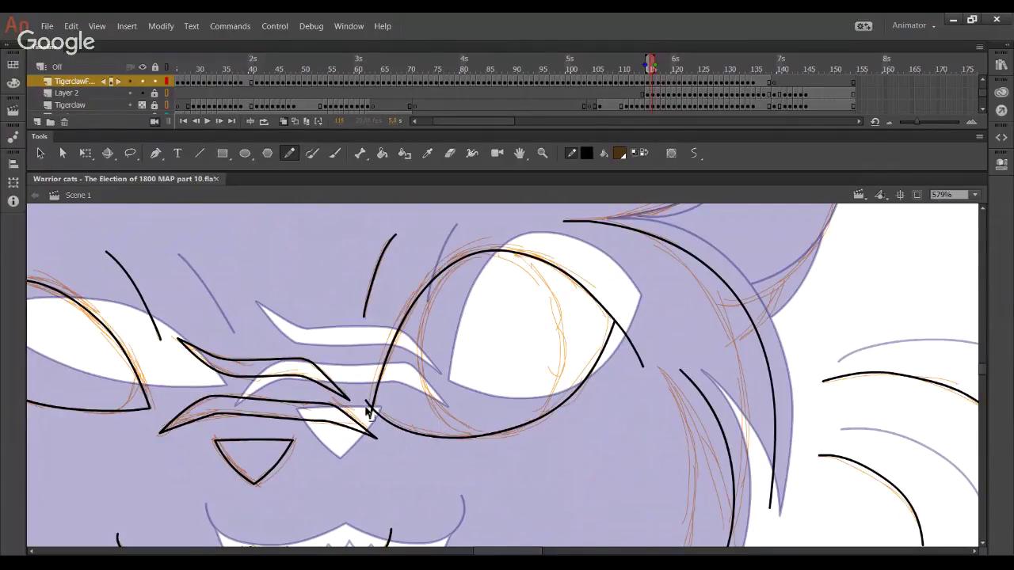
key("Delete")
left_click(370, 418, "ctrl")
key("Delete")
left_click(635, 351, "ctrl")
key("Delete")
mouse_move(476, 439)
left_mouse_down()
mouse_move(533, 434)
mouse_move(595, 383)
mouse_move(611, 347)
left_mouse_up()
left_click_drag(541, 422, 548, 420)
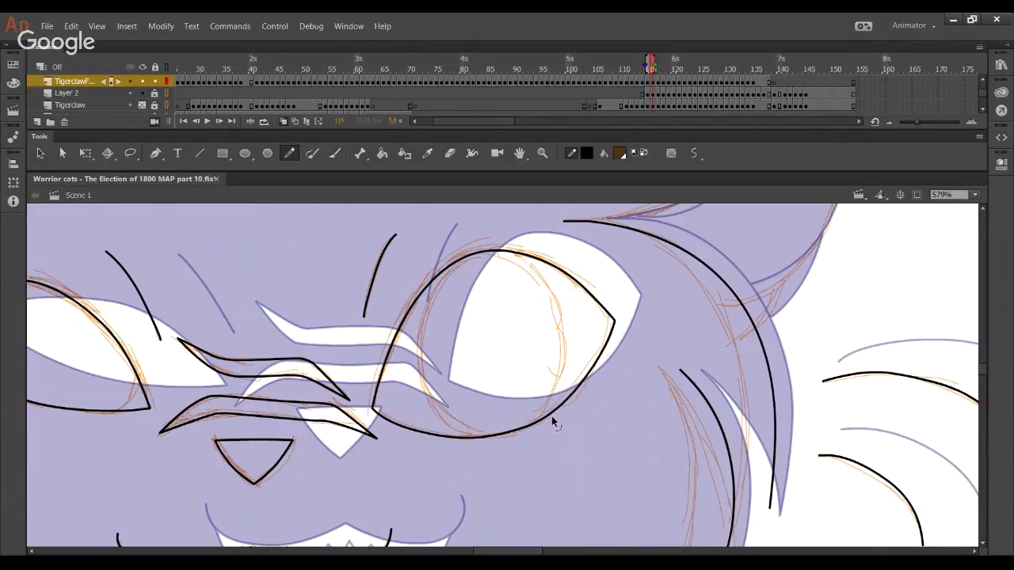
left_click_drag(483, 443, 568, 405)
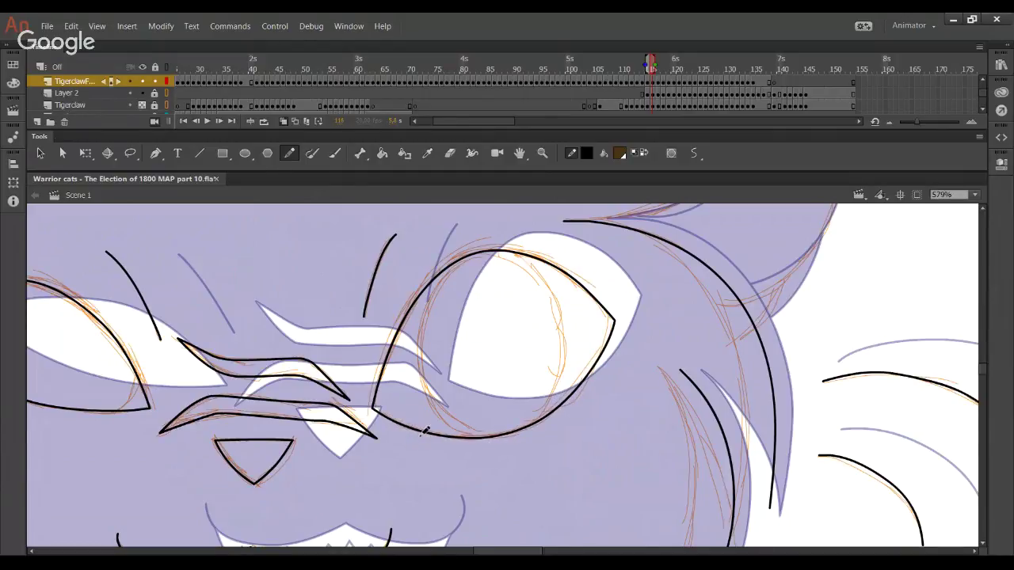
mouse_move(560, 372)
left_mouse_down()
mouse_move(559, 433)
mouse_move(580, 338)
left_mouse_up()
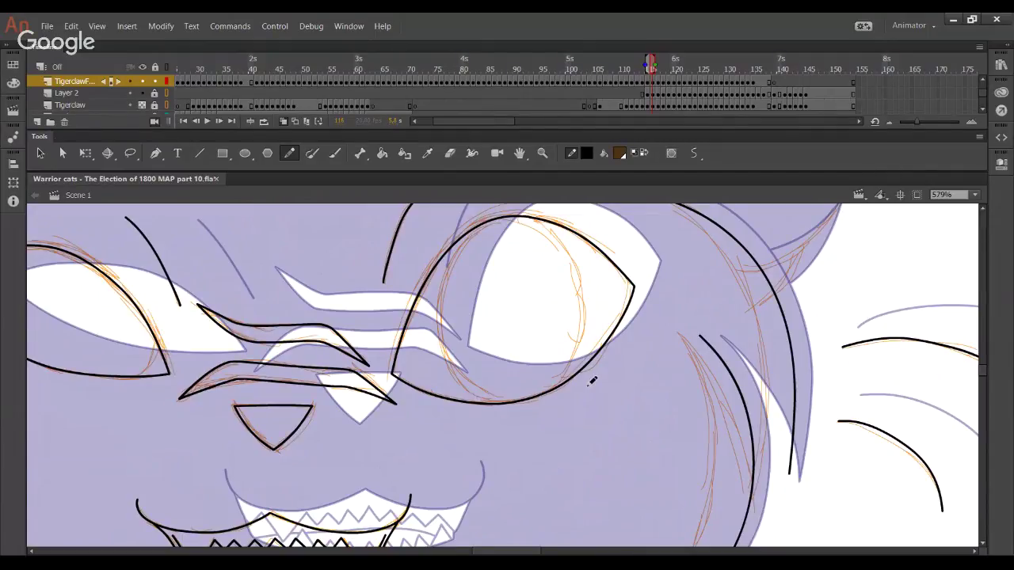
left_click_drag(360, 287, 480, 375)
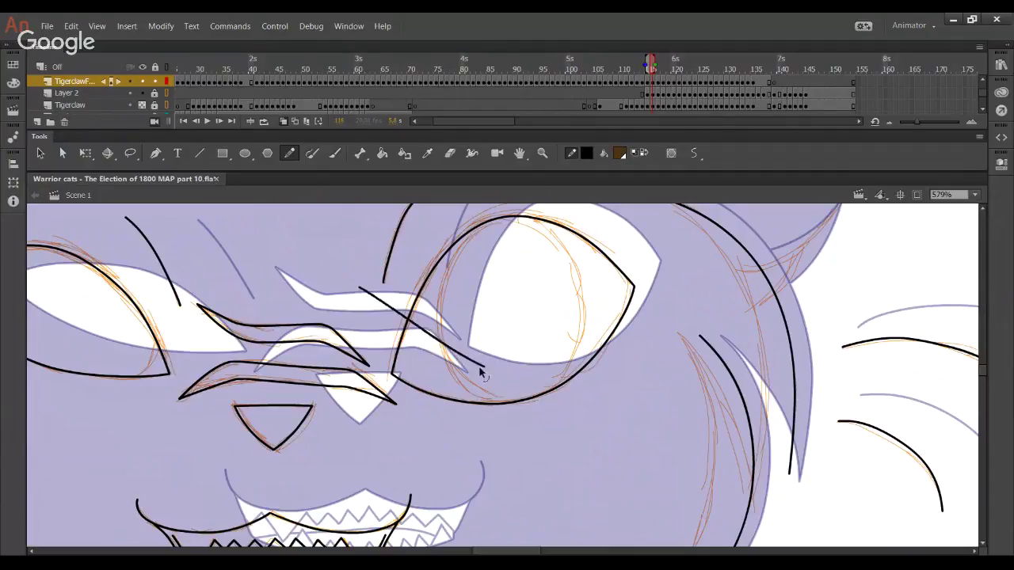
key("ctrl+z")
Look over the inked head from the forehead and ear tufts down to the mouth and neck fur for missing lines
mouse_move(479, 394)
left_mouse_down()
mouse_move(499, 448)
mouse_move(473, 441)
left_mouse_up()
scroll(445, 377, "up", 3)
scroll(444, 377, "left", 1)
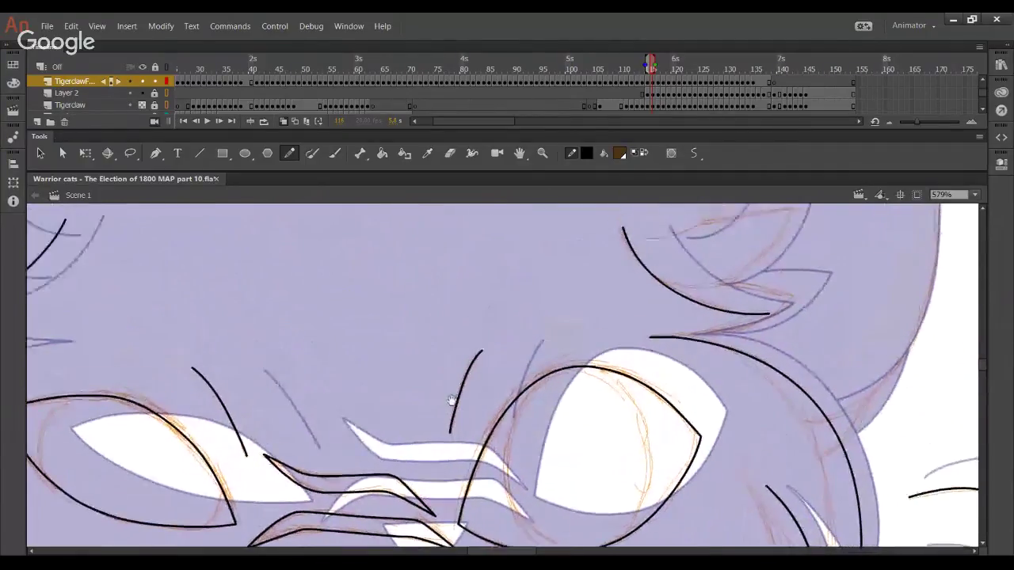
scroll(461, 412, "up", 8)
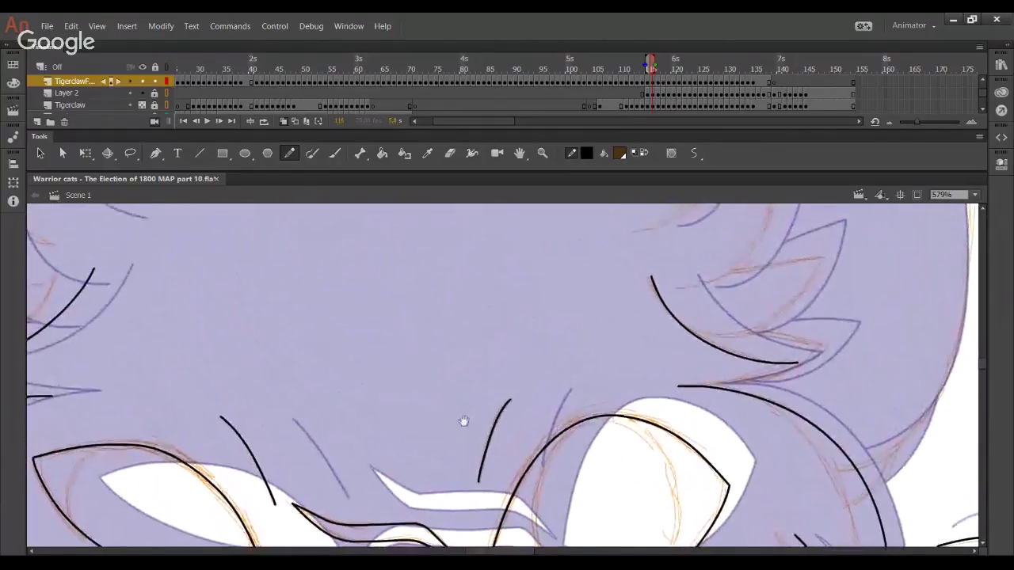
scroll(452, 253, "down", 10)
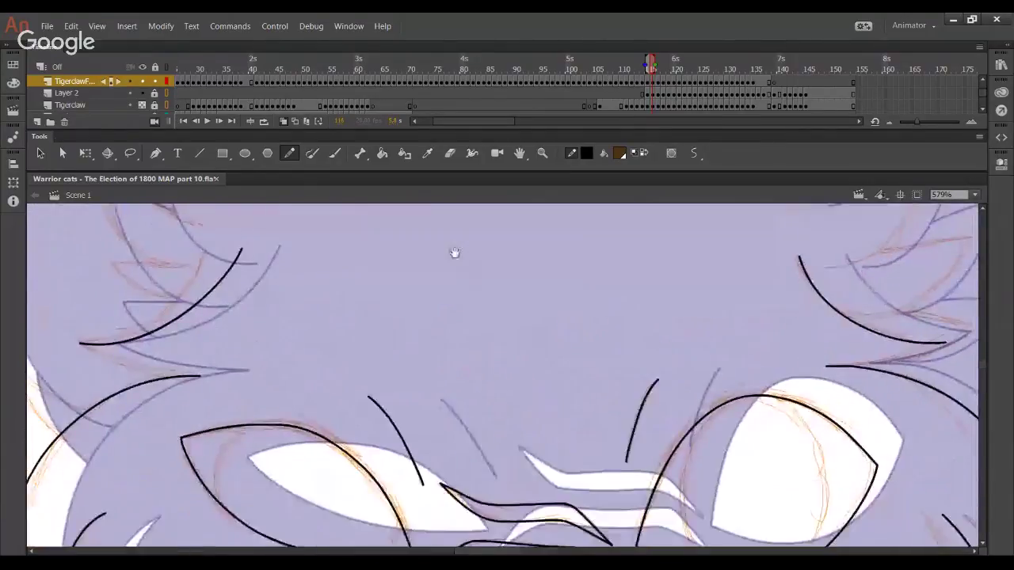
left_click_drag(450, 447, 389, 478)
left_click_drag(414, 218, 439, 464)
scroll(439, 464, "up", 10)
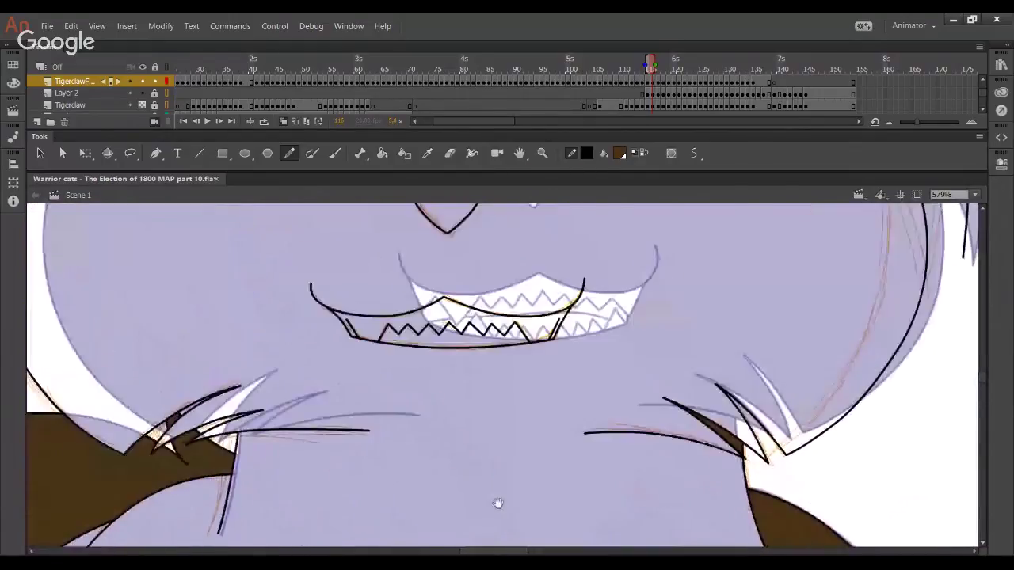
left_click_drag(527, 469, 566, 409)
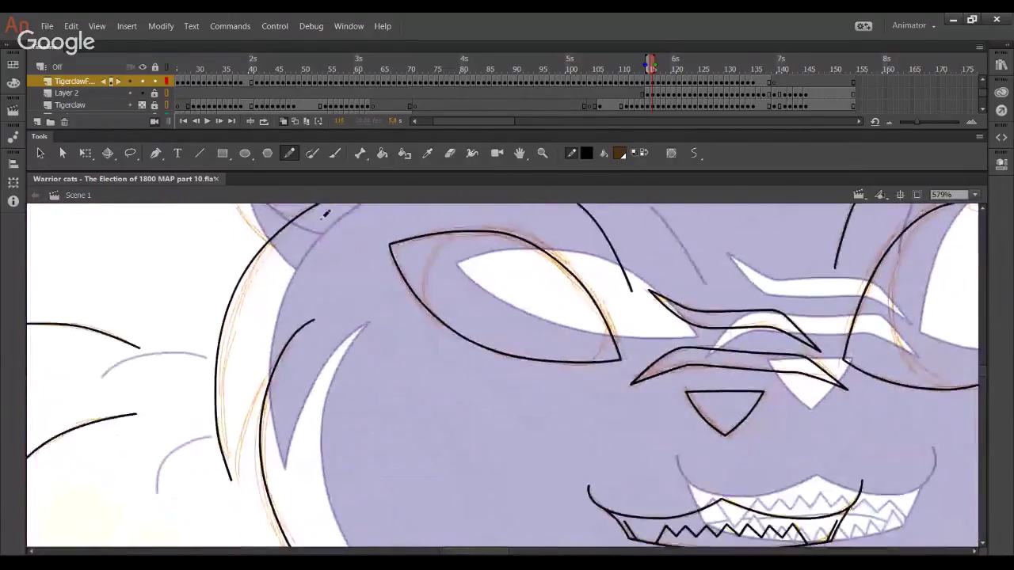
Ink the inner edge of the left cheek's fur tuft and join it to the pointed tip of the outer cheek line
mouse_move(235, 471)
left_mouse_down()
mouse_move(271, 355)
mouse_move(312, 318)
mouse_move(285, 339)
mouse_move(240, 430)
left_mouse_up()
key("ctrl+z")
left_click_drag(229, 473, 232, 478)
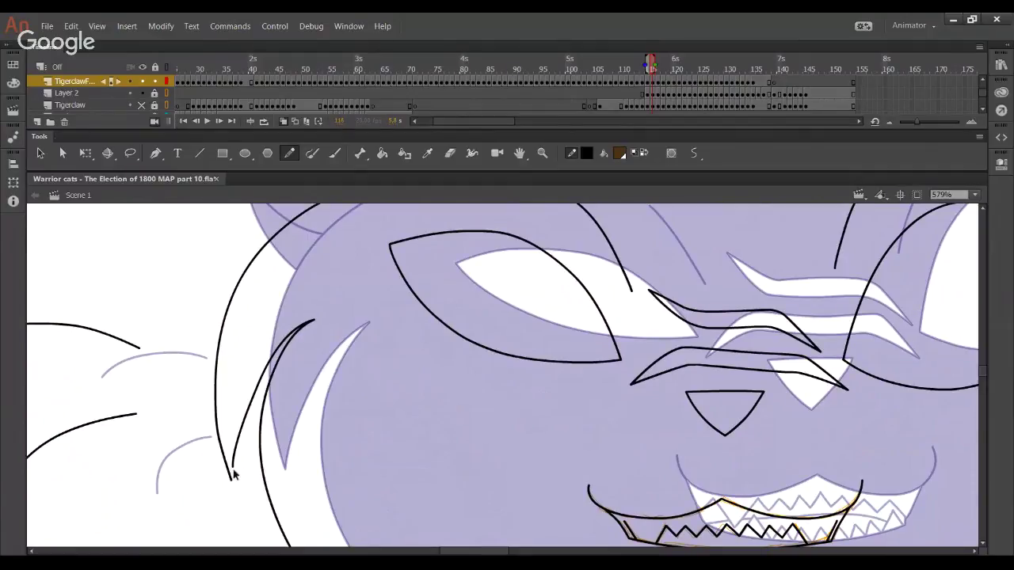
left_click_drag(242, 433, 244, 420)
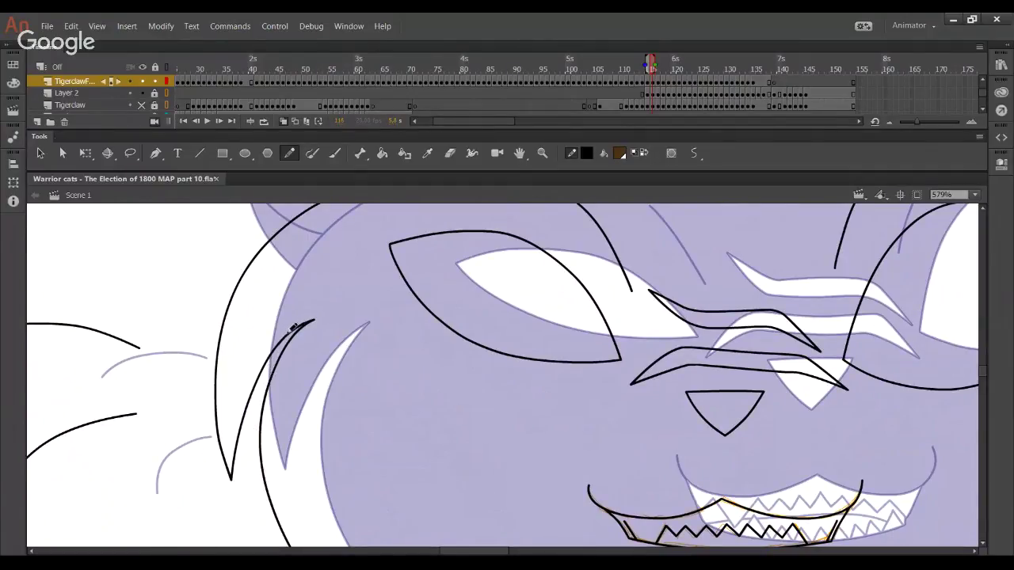
Ink the missing edges that close the fur tufts below both ears and on the right cheek
left_click_drag(357, 247, 346, 461)
left_click_drag(288, 366, 400, 395)
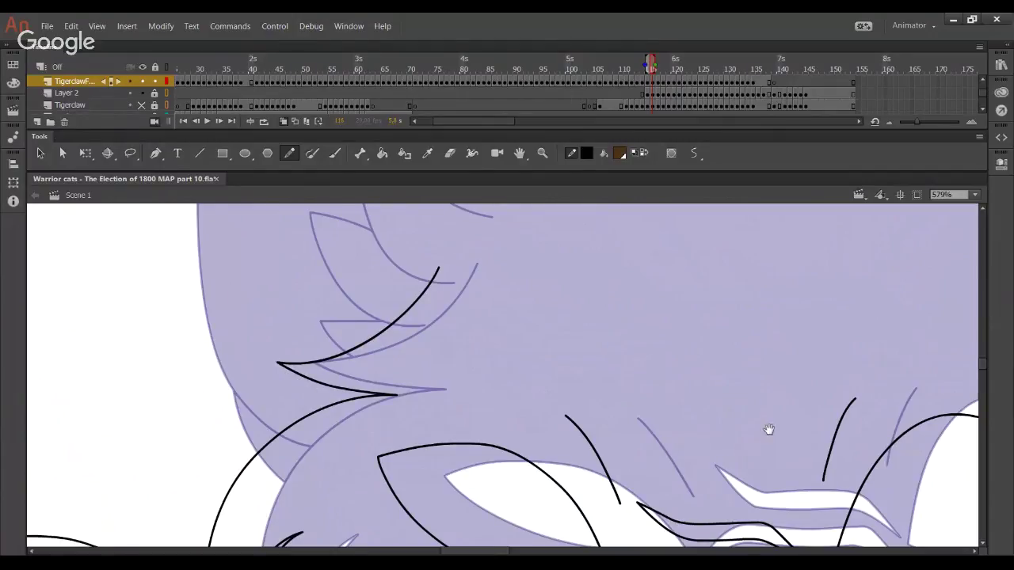
left_click_drag(769, 429, 344, 294)
mouse_move(599, 292)
left_mouse_down()
mouse_move(685, 271)
mouse_move(568, 295)
left_mouse_up()
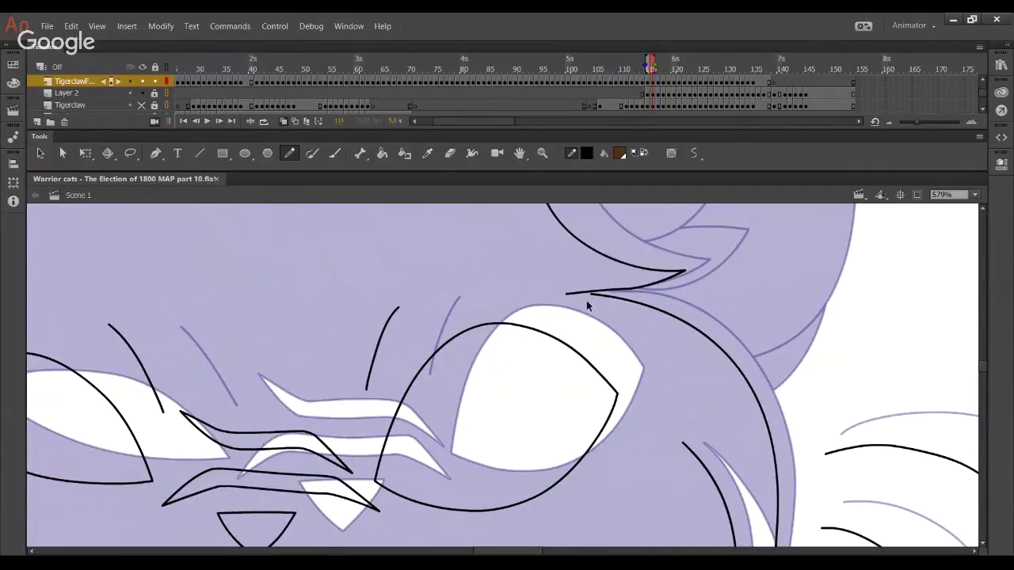
mouse_move(593, 295)
left_mouse_down()
mouse_move(567, 296)
mouse_move(617, 296)
left_mouse_up()
left_click_drag(606, 363, 581, 336)
mouse_move(720, 484)
left_mouse_down()
mouse_move(611, 245)
mouse_move(630, 308)
left_mouse_up()
mouse_move(585, 254)
left_mouse_down()
mouse_move(658, 378)
mouse_move(572, 248)
left_mouse_up()
Ink the inner edges of the two side spikes of the forehead fur and join them to the central spike
mouse_move(605, 278)
left_mouse_down()
mouse_move(575, 249)
mouse_move(659, 539)
left_mouse_up()
mouse_move(543, 373)
left_mouse_down()
mouse_move(726, 547)
mouse_move(589, 461)
left_mouse_up()
left_click_drag(335, 377, 372, 299)
key("ctrl+z")
left_click_drag(339, 366, 366, 321)
left_click_drag(526, 366, 489, 274)
key("ctrl+z")
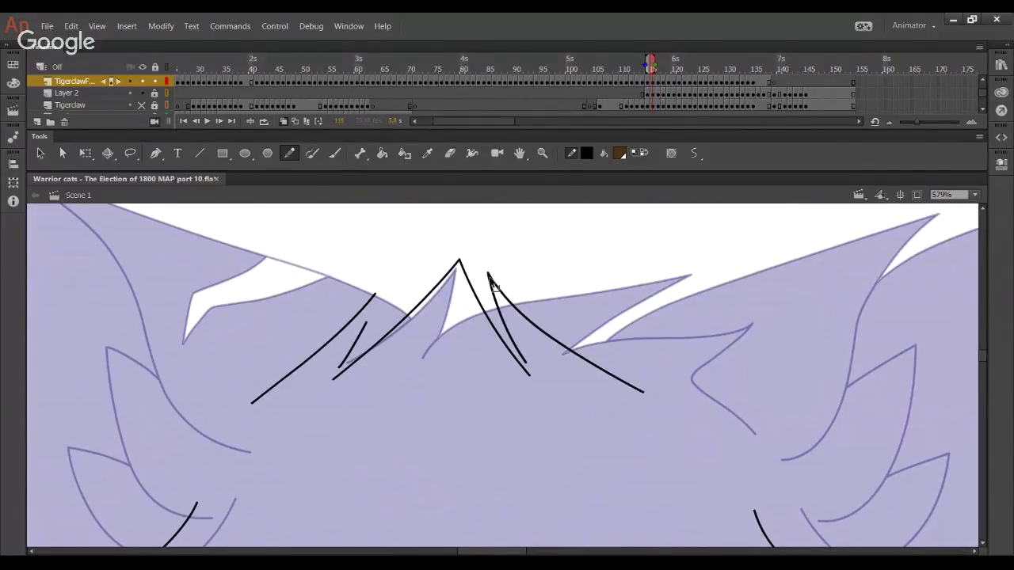
mouse_move(526, 366)
left_mouse_down()
mouse_move(529, 374)
mouse_move(523, 354)
left_mouse_up()
left_click_drag(345, 365, 364, 328)
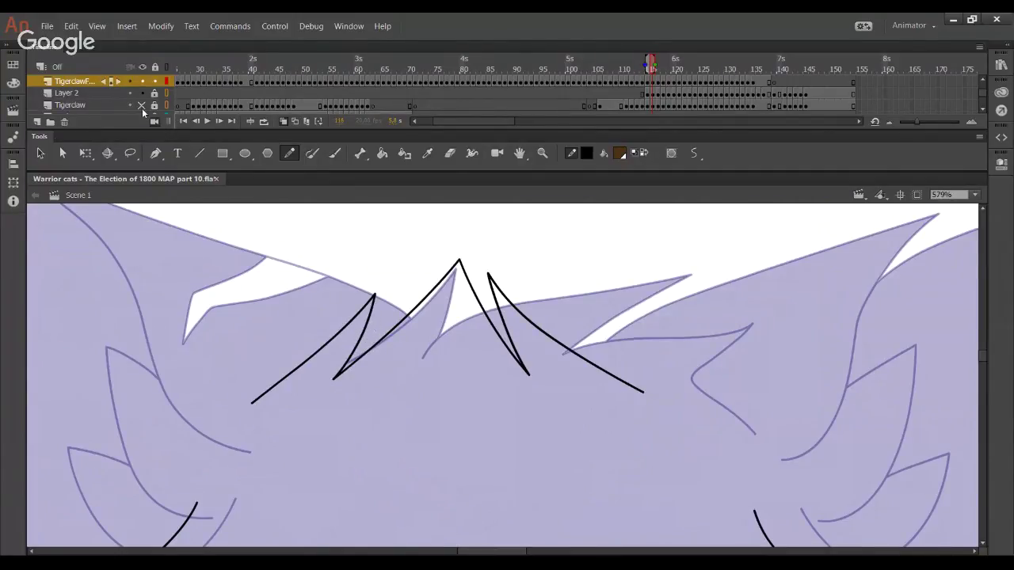
Show the Tigerclaw sketch layer and ink the inner curve of the right ear up to its tip, bending it into shape
left_click(142, 106)
left_click_drag(472, 406, 543, 59)
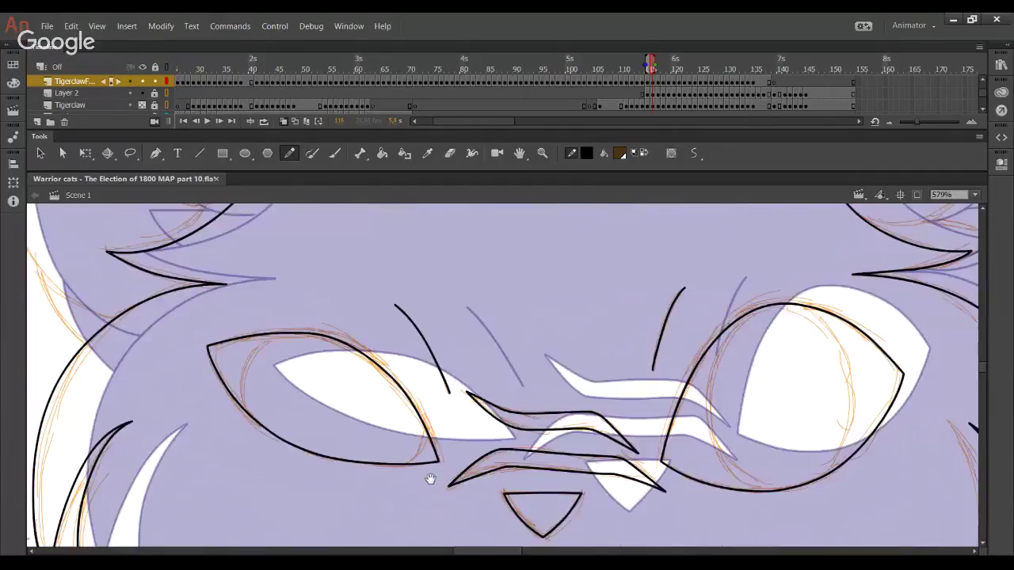
left_click_drag(749, 349, 483, 532)
left_click_drag(618, 249, 525, 440)
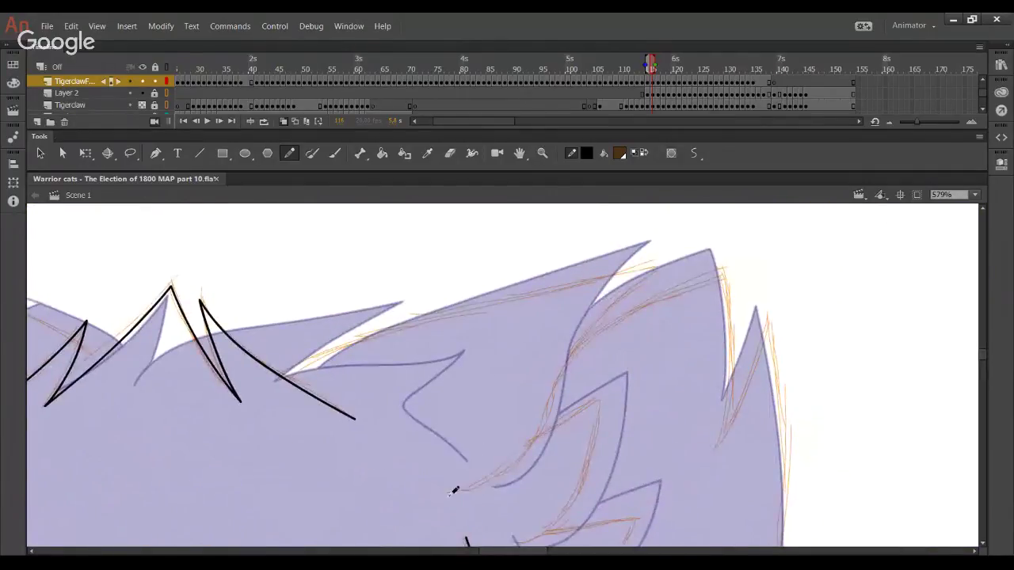
mouse_move(489, 485)
left_mouse_down()
mouse_move(560, 392)
mouse_move(603, 293)
mouse_move(735, 218)
left_mouse_up()
key("ctrl+z")
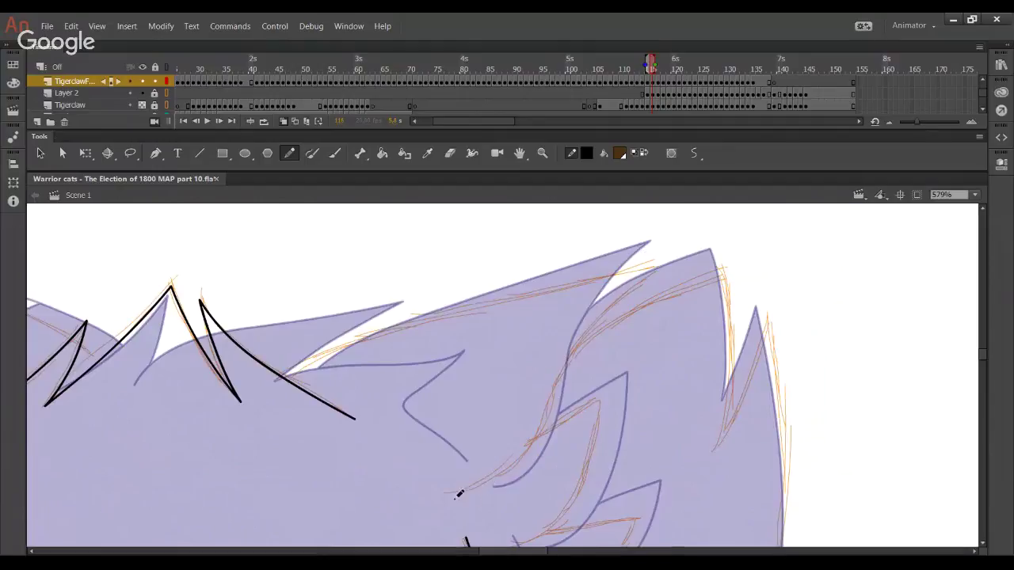
mouse_move(477, 487)
left_mouse_down()
mouse_move(524, 464)
mouse_move(690, 237)
left_mouse_up()
key("ctrl+z")
mouse_move(467, 489)
left_mouse_down()
mouse_move(506, 475)
mouse_move(553, 406)
mouse_move(580, 335)
mouse_move(659, 263)
mouse_move(722, 234)
left_mouse_up()
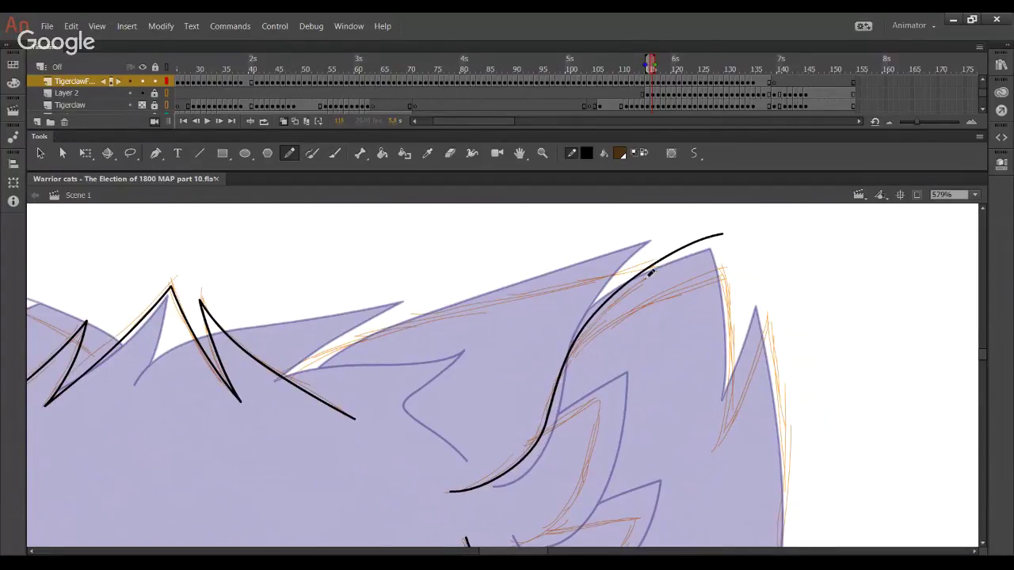
left_click_drag(550, 409, 541, 425)
left_click_drag(580, 335, 585, 336)
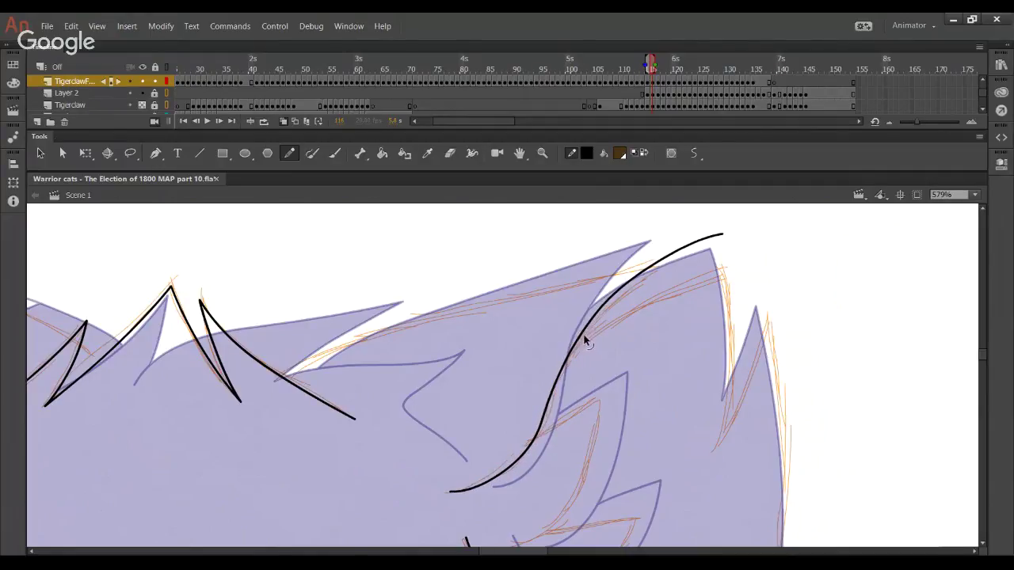
left_click_drag(668, 263, 690, 263)
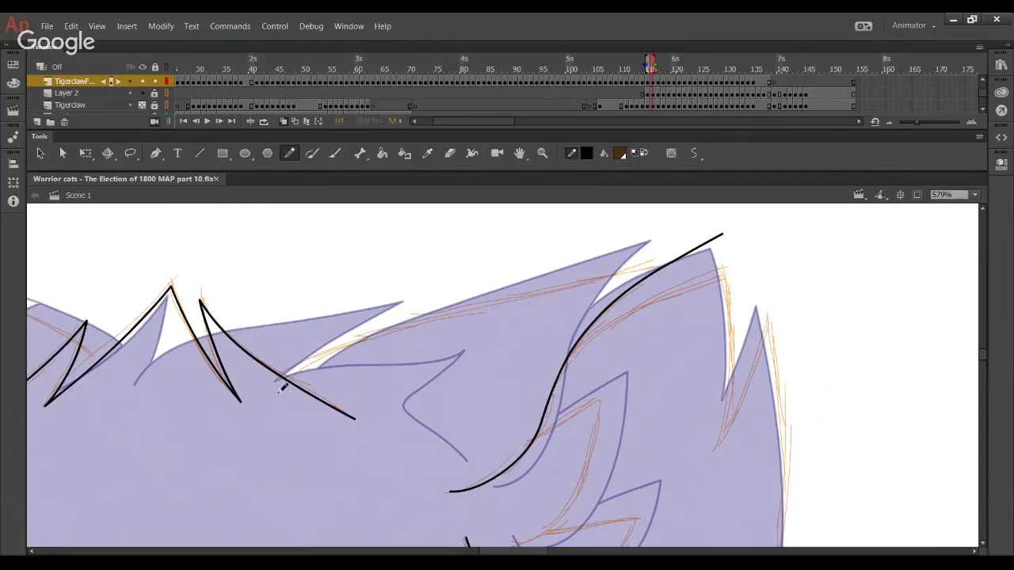
Ink the top edge from the forehead fur to the right ear, trim the overshoot at the ear end and smooth the lower bend
mouse_move(277, 397)
left_mouse_down()
mouse_move(413, 327)
mouse_move(772, 252)
mouse_move(779, 233)
mouse_move(768, 238)
left_mouse_up()
key("Delete")
left_click(708, 243)
key("Delete")
left_click_drag(711, 218, 914, 299)
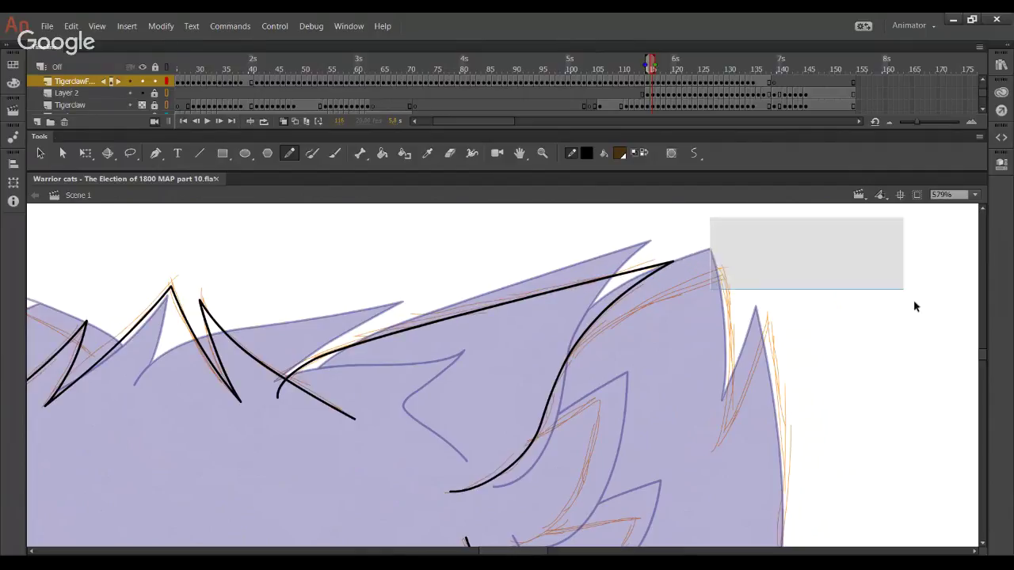
mouse_move(353, 349)
left_mouse_down()
mouse_move(366, 345)
mouse_move(359, 340)
left_mouse_up()
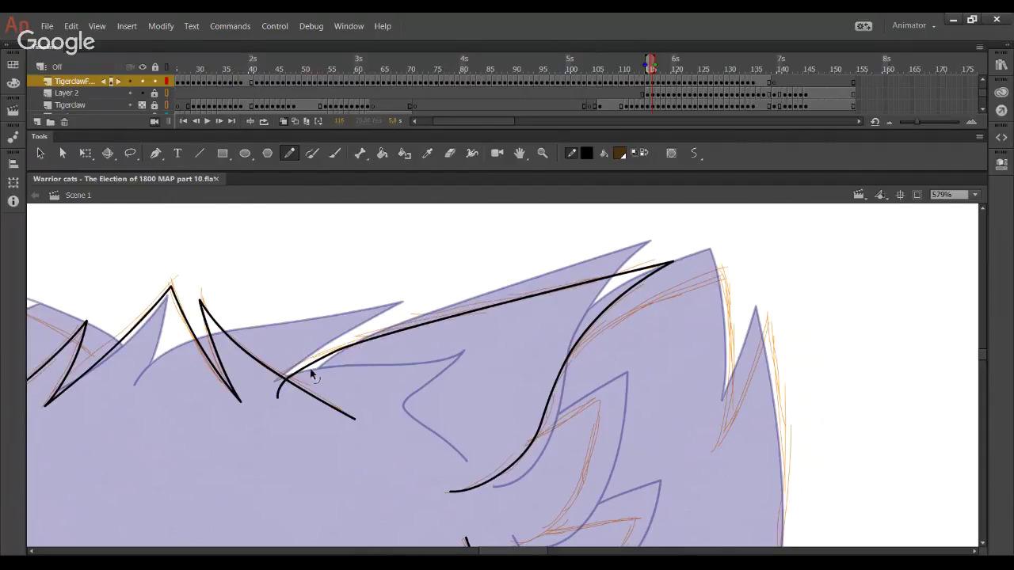
mouse_move(311, 368)
left_mouse_down()
mouse_move(401, 335)
mouse_move(321, 360)
left_mouse_up()
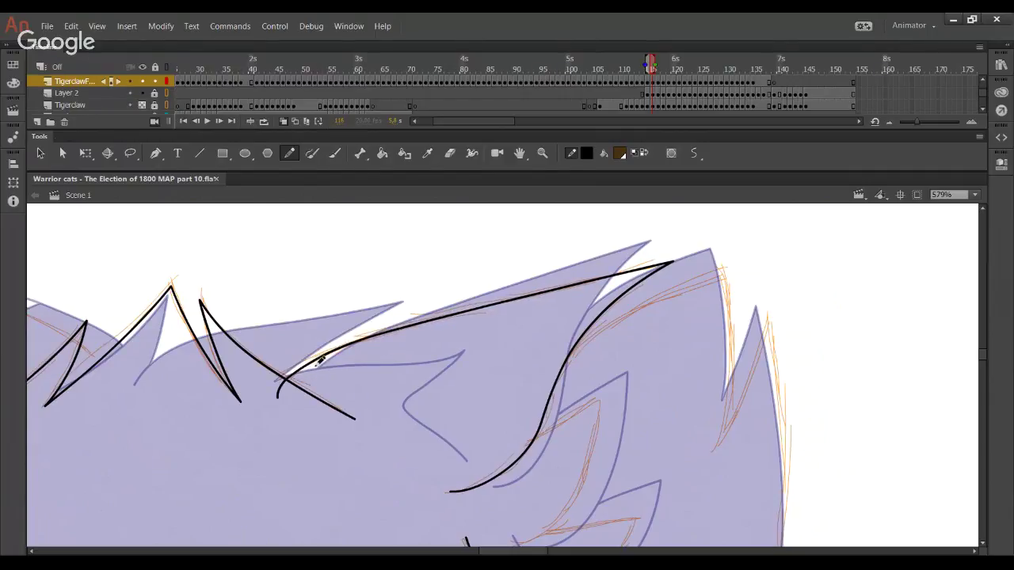
Ink the long outer edge of the right ear from above its tip down to the cheek
mouse_move(613, 432)
left_mouse_down()
mouse_move(444, 296)
mouse_move(365, 60)
left_mouse_up()
left_click_drag(523, 335, 930, 491)
left_click_drag(400, 393, 603, 481)
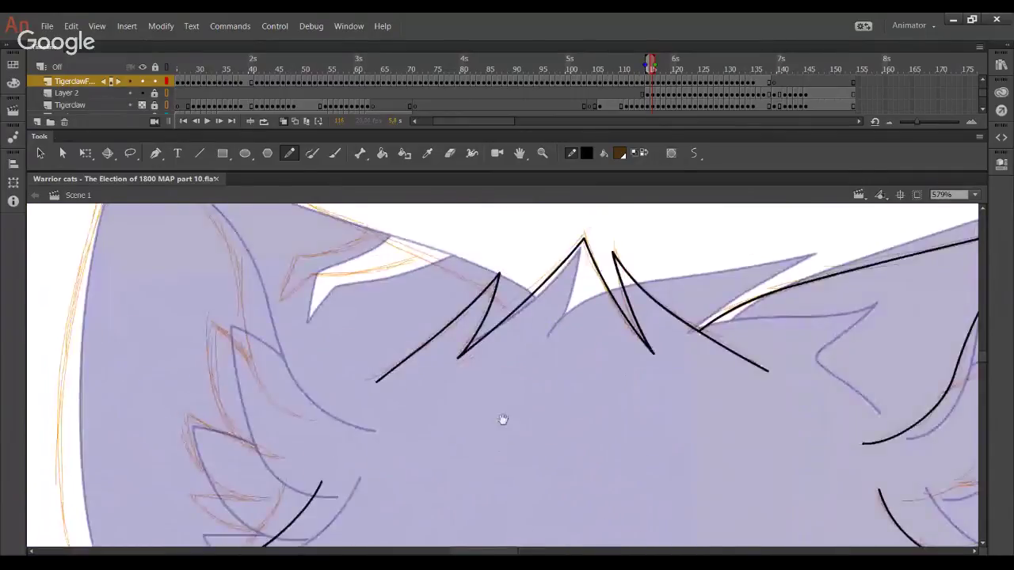
left_click_drag(503, 420, 637, 494)
left_click(975, 195)
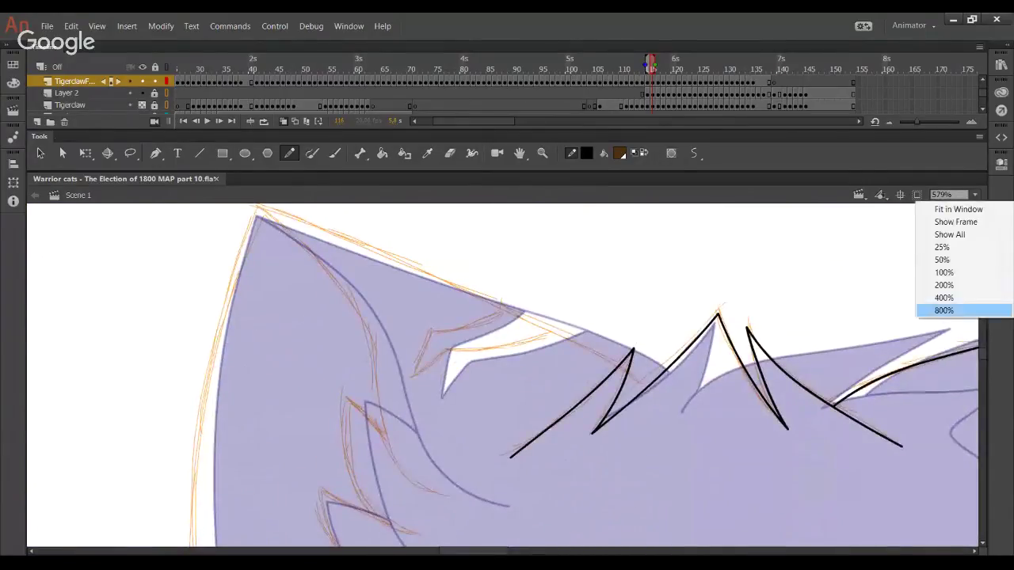
left_click(965, 302)
mouse_move(735, 413)
left_mouse_down()
mouse_move(705, 267)
mouse_move(688, 104)
left_mouse_up()
mouse_move(968, 374)
left_mouse_down()
mouse_move(800, 369)
mouse_move(539, 482)
left_mouse_up()
mouse_move(570, 338)
left_mouse_down()
mouse_move(587, 463)
mouse_move(579, 368)
left_mouse_up()
mouse_move(499, 515)
left_mouse_down()
mouse_move(605, 434)
mouse_move(594, 462)
mouse_move(599, 272)
mouse_move(610, 416)
mouse_move(610, 261)
mouse_move(586, 166)
left_mouse_up()
key("ctrl+z")
key("ctrl+z")
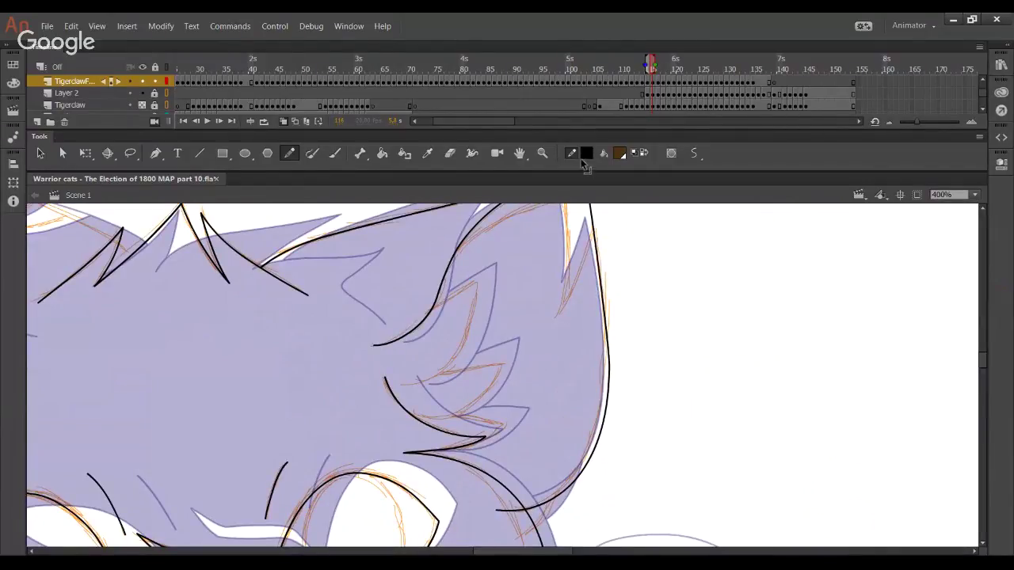
Bend the outer edge of the right ear inward so it follows the sketch
left_click_drag(606, 308, 603, 277)
left_click_drag(608, 402, 606, 341)
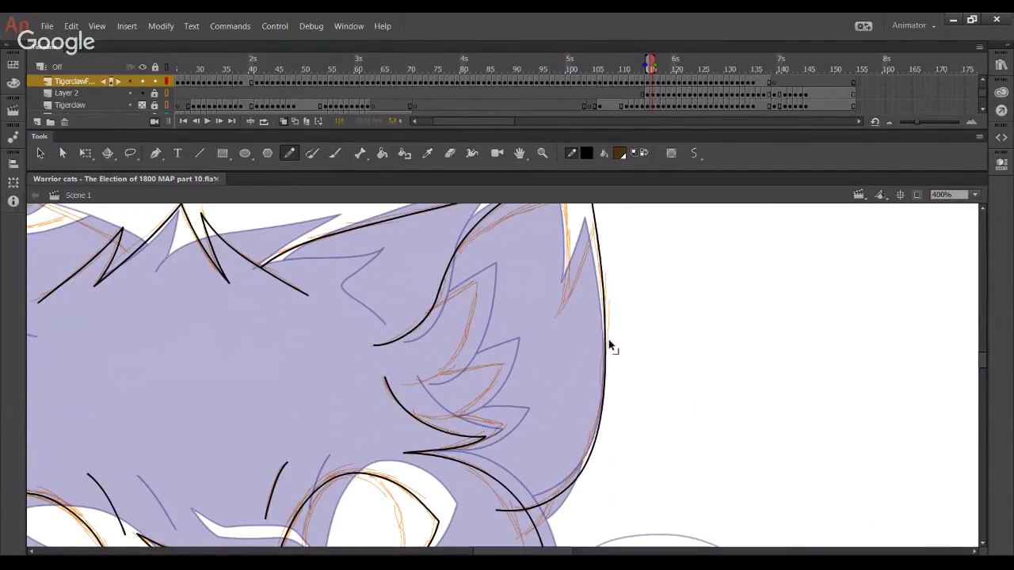
scroll(582, 317, "up", 3)
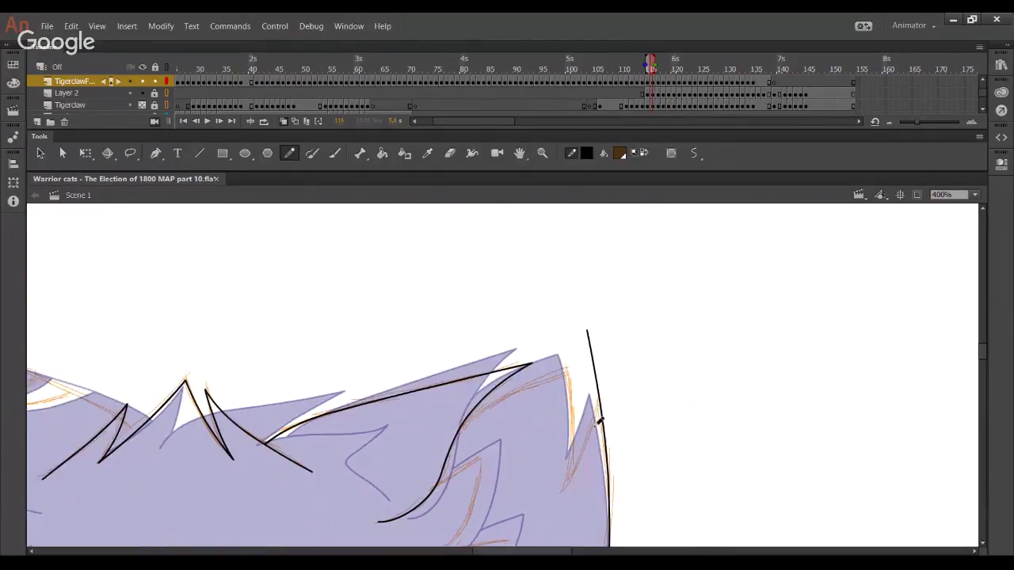
Ink the upper piece of the right ear up to its point and down into the notch, trimming the overshooting ends
left_click_drag(445, 446, 574, 364)
key("ctrl+z")
left_click_drag(446, 445, 590, 367)
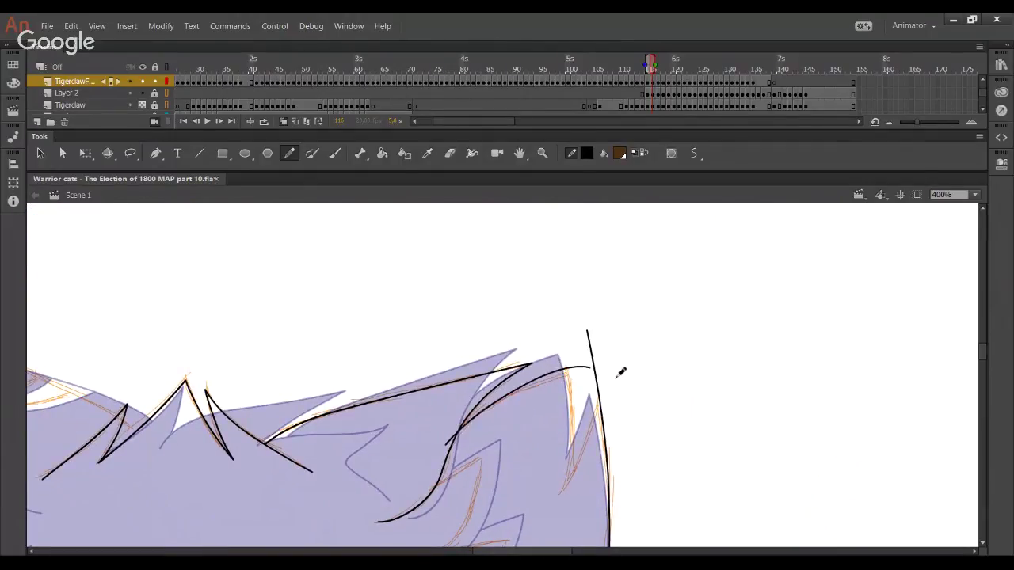
key("ctrl+z")
mouse_move(447, 442)
left_mouse_down()
mouse_move(586, 369)
mouse_move(578, 483)
mouse_move(548, 539)
left_mouse_up()
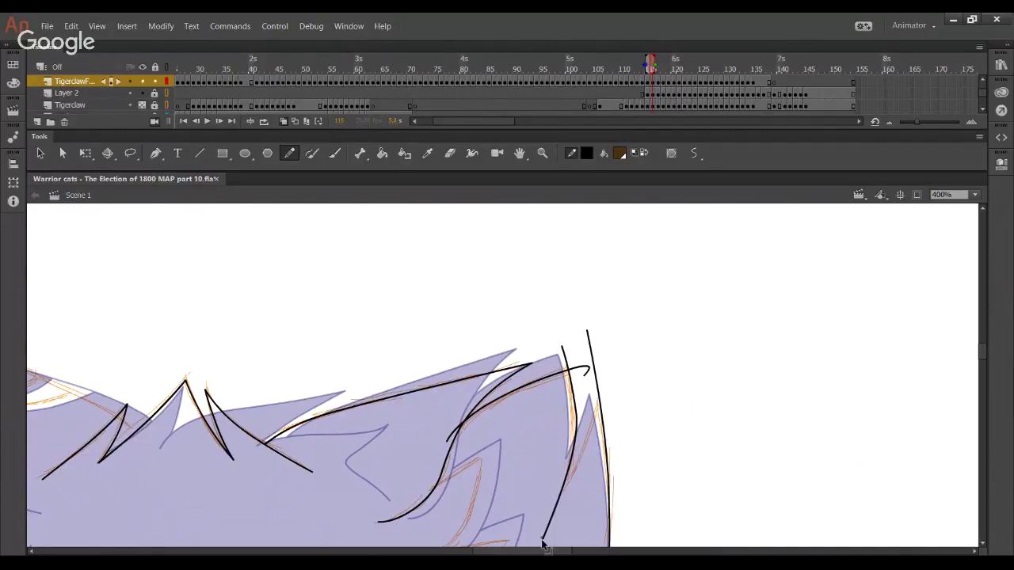
mouse_move(565, 491)
left_mouse_down()
mouse_move(559, 523)
mouse_move(537, 538)
mouse_move(549, 541)
mouse_move(537, 541)
left_mouse_up()
left_click(585, 372, "ctrl")
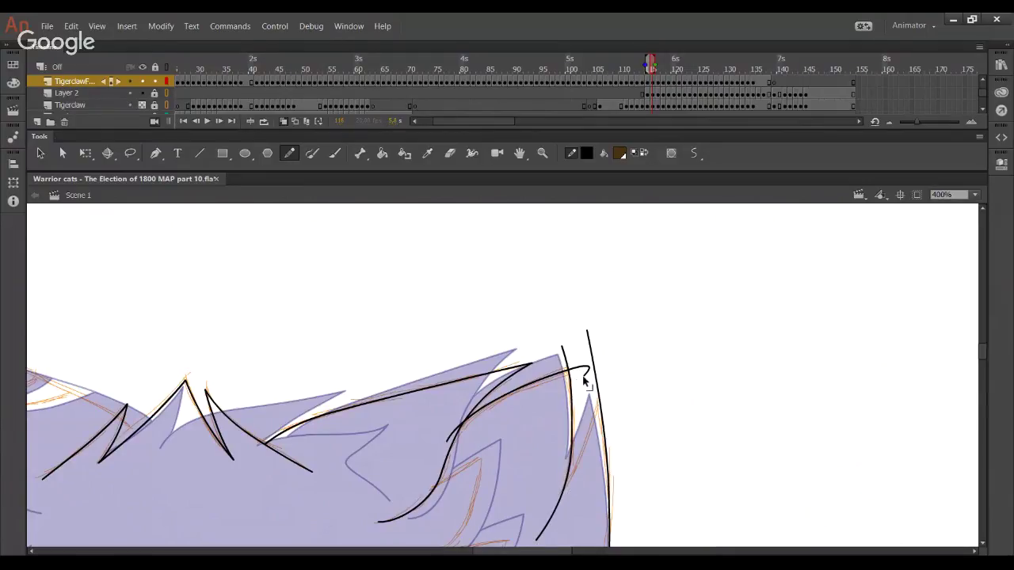
key("Delete")
left_click_drag(566, 369, 515, 385)
key("Delete")
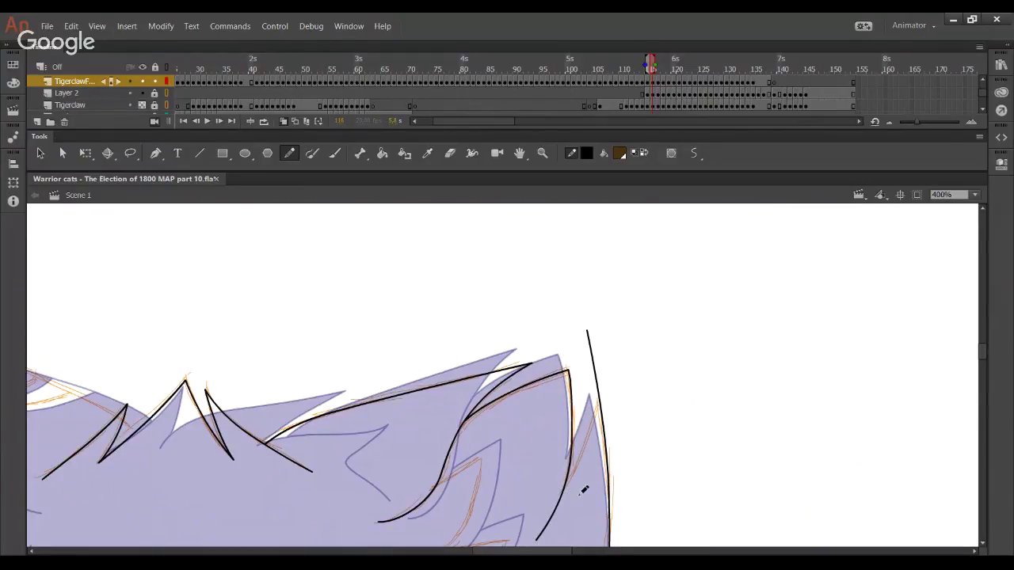
Ink the notch's outer side up to the right ear's outer edge, then trim the overshoots at its tip and base
left_click_drag(548, 504, 583, 436)
key("ctrl+z")
mouse_move(548, 505)
left_mouse_down()
mouse_move(591, 426)
mouse_move(594, 435)
mouse_move(603, 350)
mouse_move(600, 395)
left_mouse_up()
key("ctrl+z")
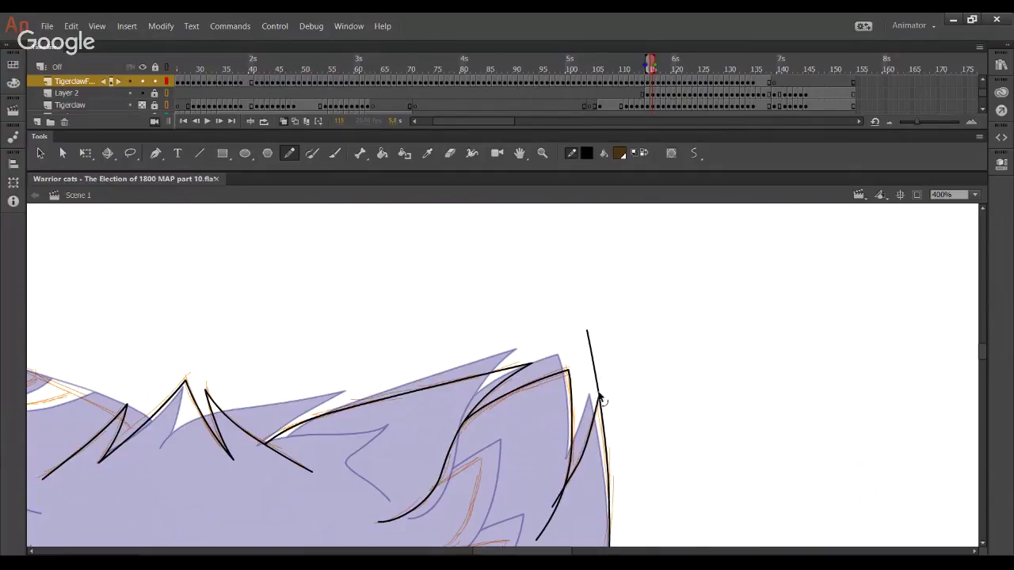
left_click(598, 391)
key("Delete")
left_click_drag(591, 434, 592, 423)
left_click(553, 509)
key("Delete")
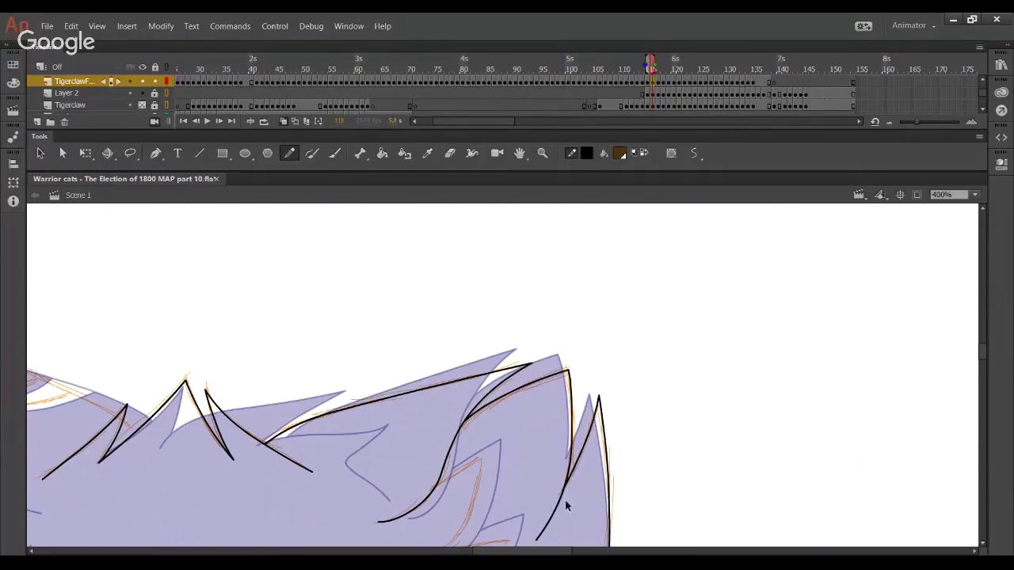
left_click(562, 499)
key("Delete")
left_click_drag(578, 473, 575, 473)
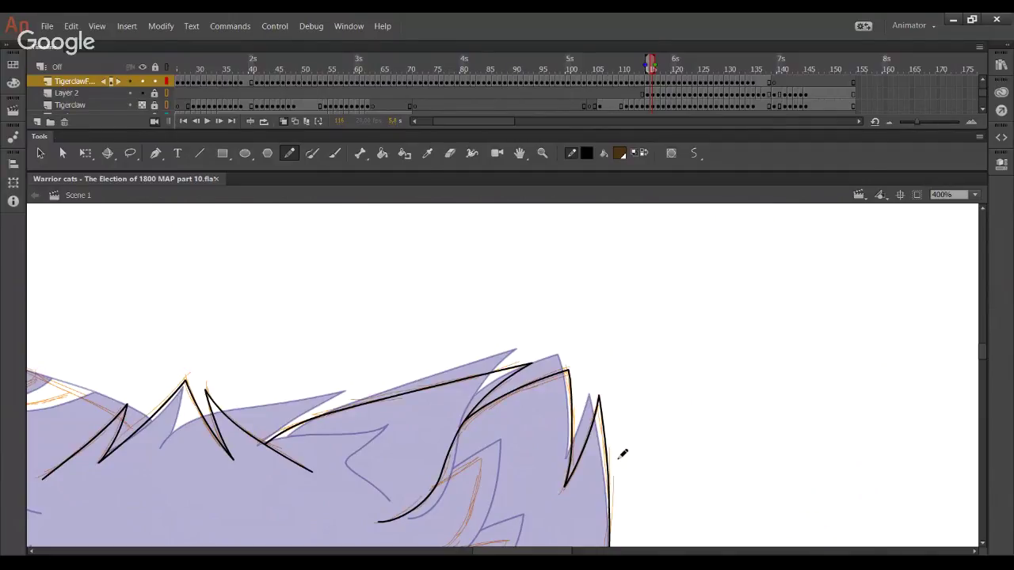
Ink the small curved fold line at the outer base of the right ear, redrawing it until it fits
left_click_drag(404, 314, 425, 211)
left_click_drag(143, 480, 452, 424)
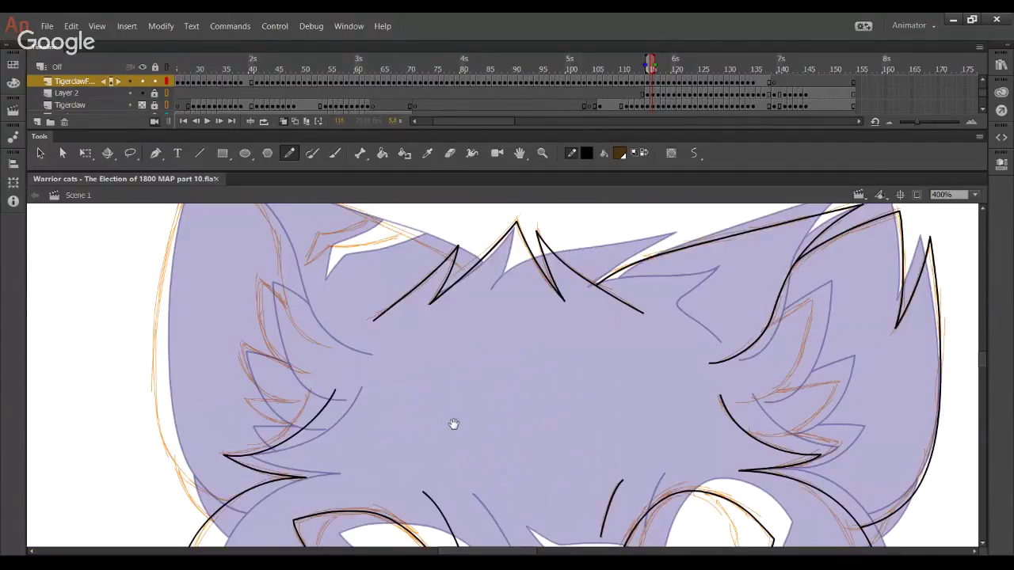
left_click_drag(329, 325, 374, 374)
scroll(375, 374, "down", 6)
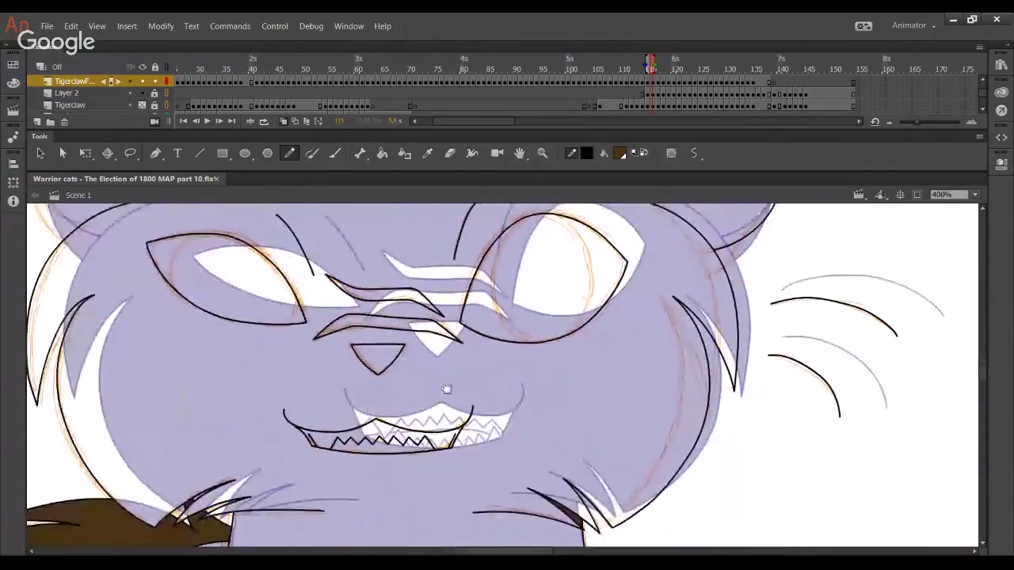
left_click_drag(353, 472, 245, 525)
left_click_drag(560, 383, 591, 282)
key("ctrl+z")
left_click_drag(526, 396, 587, 270)
key("ctrl+z")
mouse_move(512, 400)
left_mouse_down()
mouse_move(597, 303)
mouse_move(567, 404)
left_mouse_up()
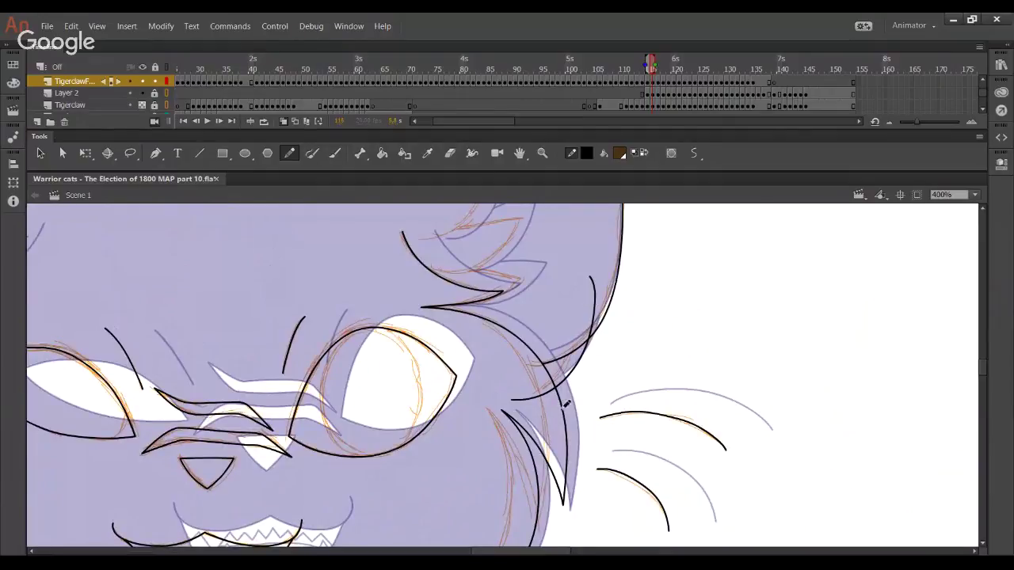
key("ctrl+z")
Ink the left ear's long outer edge from the cheek to above its tip and bend it to follow the sketch
scroll(457, 368, "down", 5)
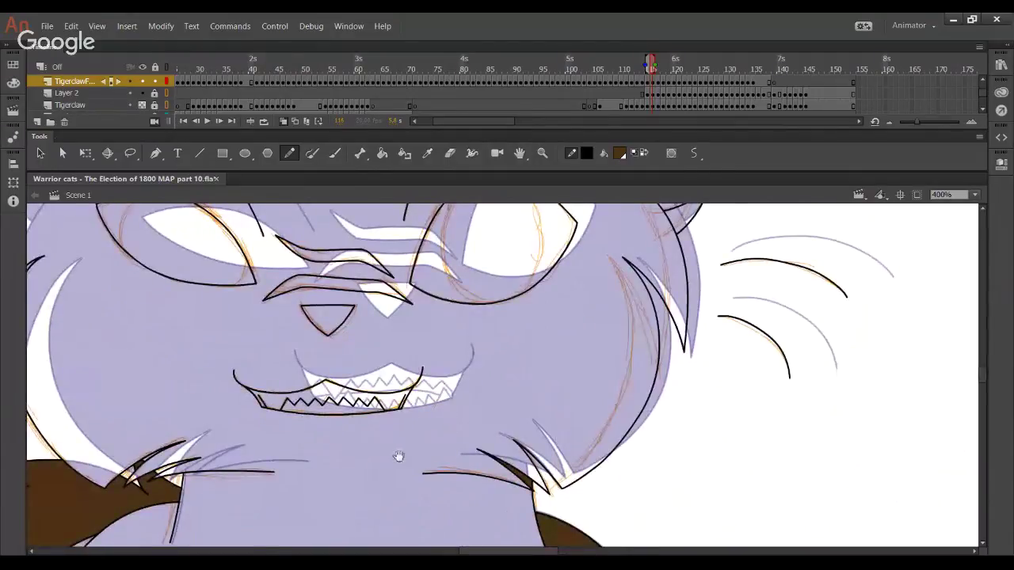
scroll(399, 456, "up", 10)
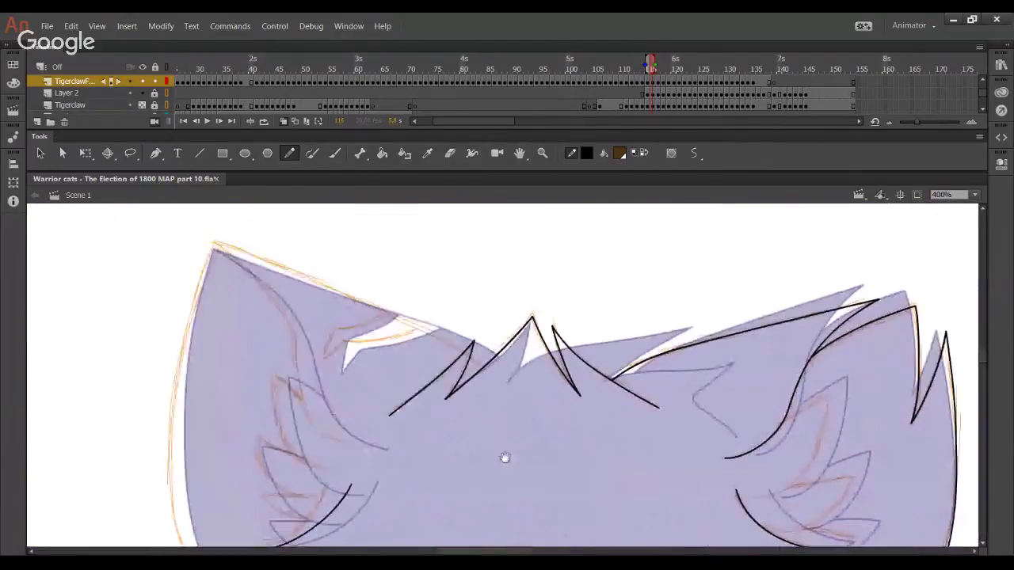
left_click_drag(506, 458, 503, 458)
left_click_drag(456, 481, 467, 297)
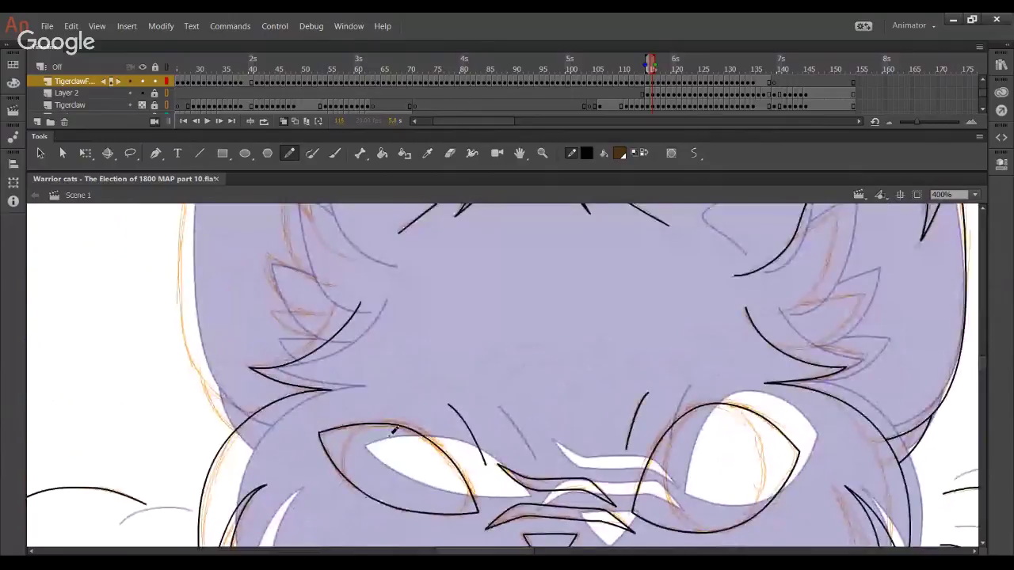
mouse_move(298, 444)
left_mouse_down()
mouse_move(310, 469)
mouse_move(290, 480)
mouse_move(194, 241)
left_mouse_up()
key("ctrl+z")
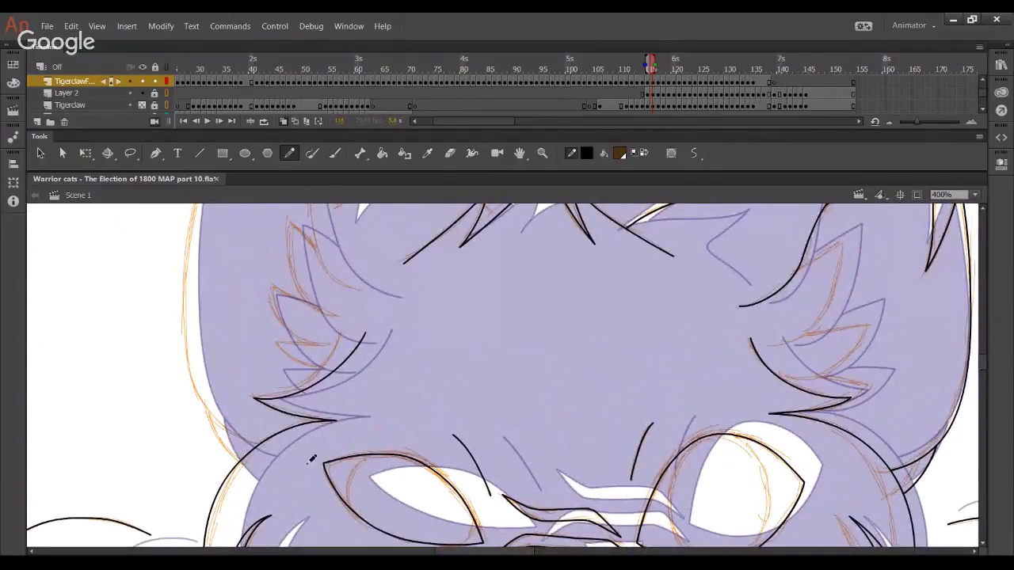
mouse_move(278, 459)
left_mouse_down()
mouse_move(169, 244)
mouse_move(200, 394)
mouse_move(185, 203)
left_mouse_up()
key("ctrl+z")
key("ctrl+z")
mouse_move(273, 458)
left_mouse_down()
mouse_move(203, 398)
mouse_move(197, 207)
left_mouse_up()
left_click_drag(227, 283, 270, 456)
left_click_drag(243, 386, 286, 222)
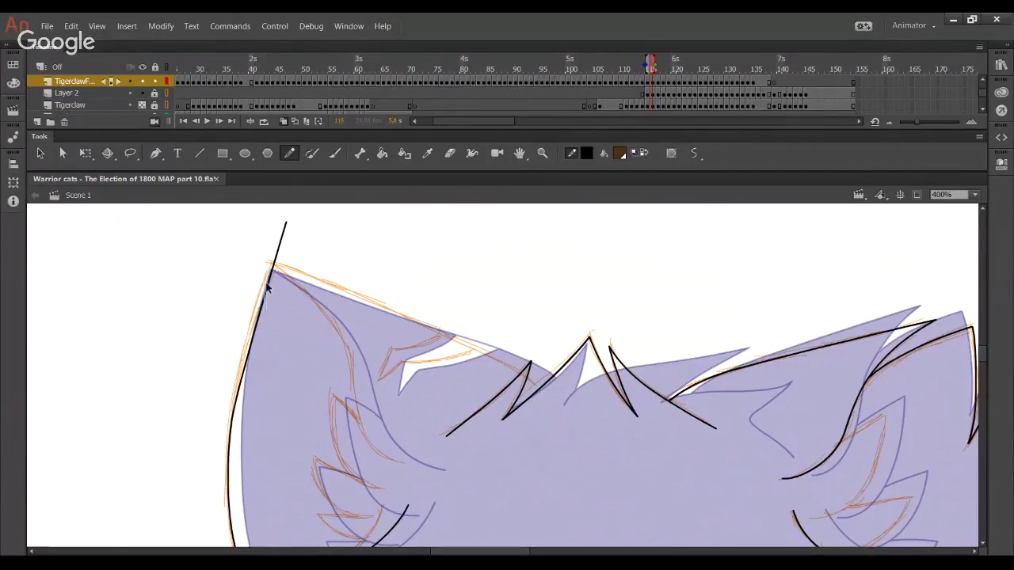
left_click_drag(260, 317, 277, 244)
left_click_drag(242, 386, 239, 358)
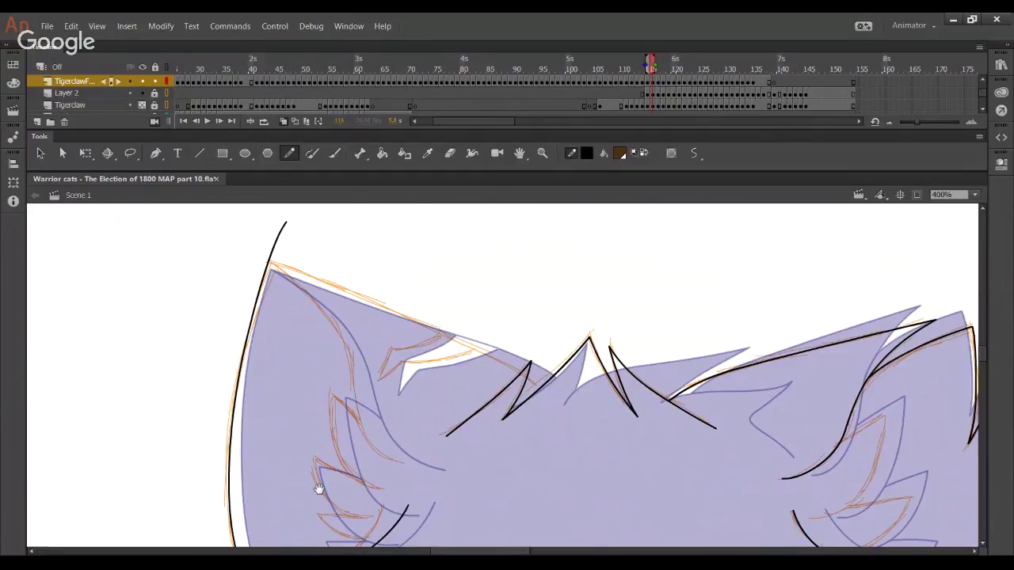
Ink the small fold curve at the outer base of the left ear and trim its overshooting end
left_click_drag(317, 489, 311, 285)
mouse_move(289, 455)
left_mouse_down()
mouse_move(247, 360)
mouse_move(248, 337)
left_mouse_up()
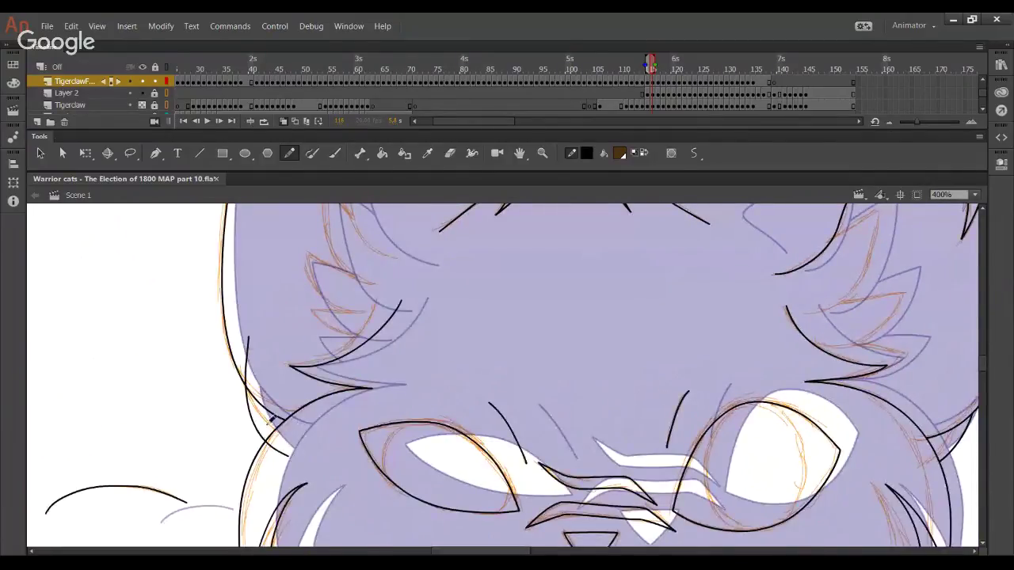
key("ctrl+z")
left_click_drag(286, 452, 245, 319)
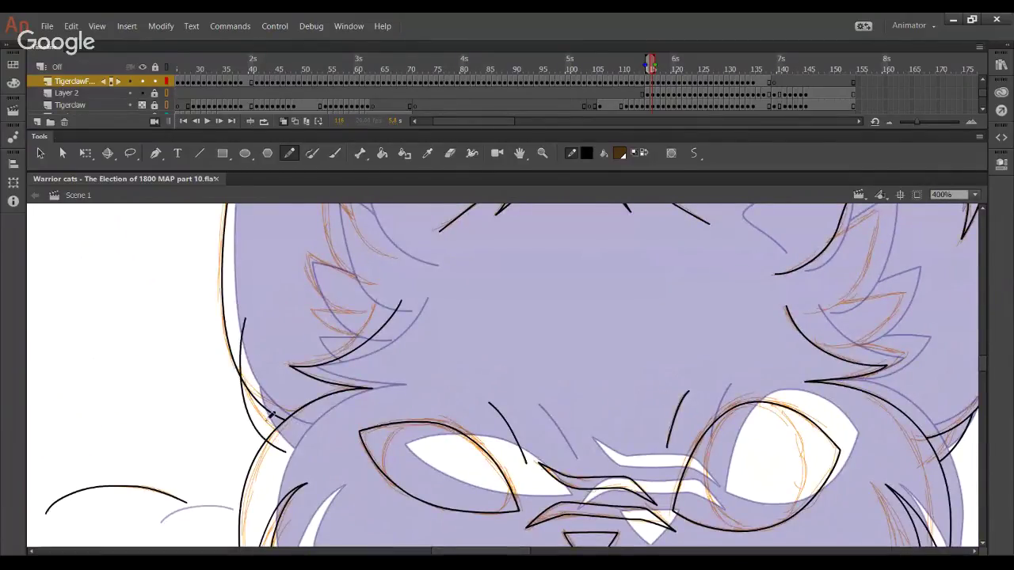
left_click(278, 454, "ctrl")
key("Delete")
Ink the left ear's top edge from the forehead fur to the tip and trim the overshooting ends
left_click_drag(532, 461, 483, 425)
left_click_drag(456, 311, 534, 494)
left_click_drag(404, 218, 475, 454)
left_click_drag(440, 344, 451, 371)
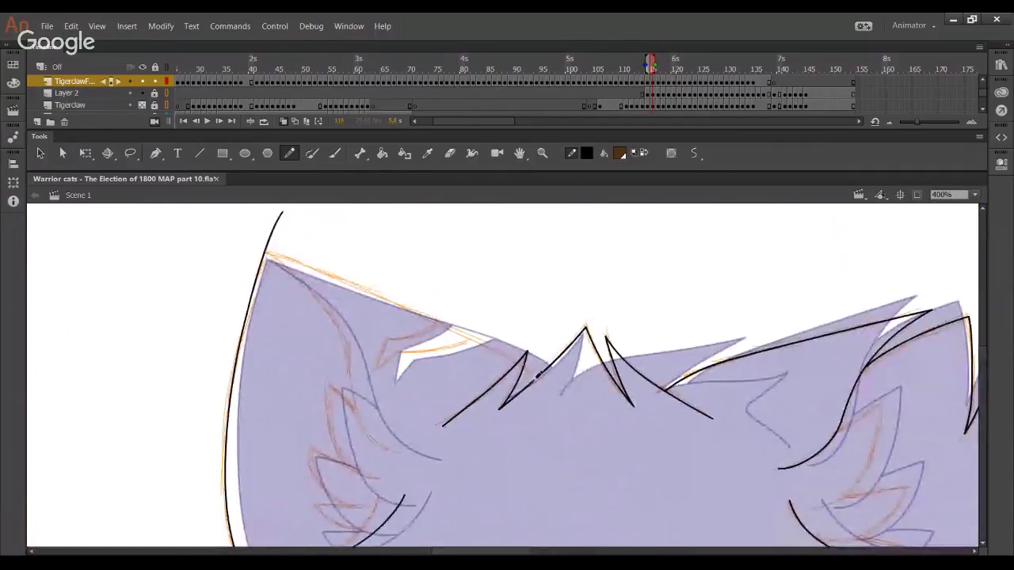
key("ctrl+z")
left_click_drag(542, 383, 442, 332)
key("ctrl+z")
left_click_drag(542, 394, 473, 339)
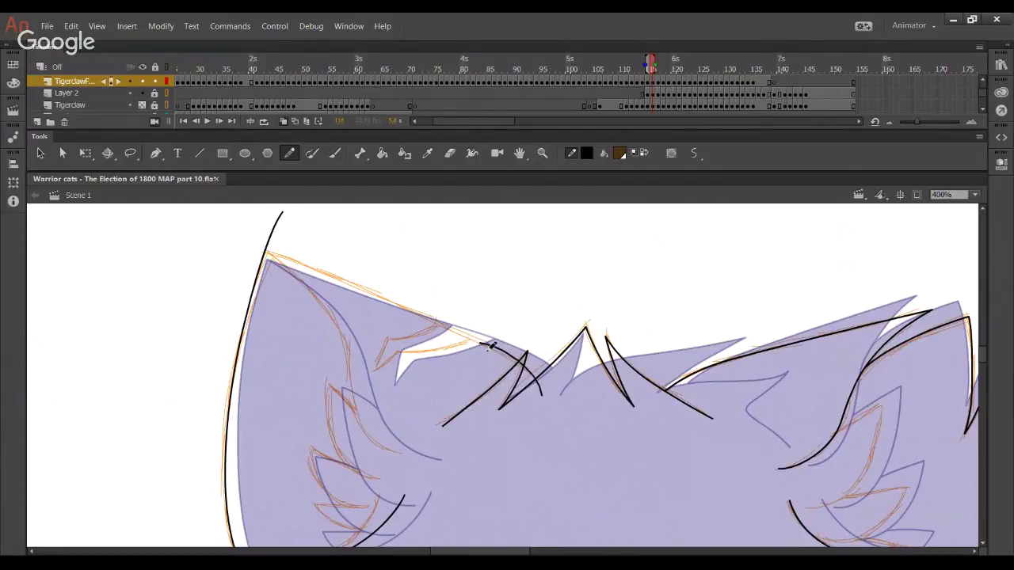
mouse_move(480, 347)
left_mouse_down()
mouse_move(238, 256)
mouse_move(243, 238)
left_mouse_up()
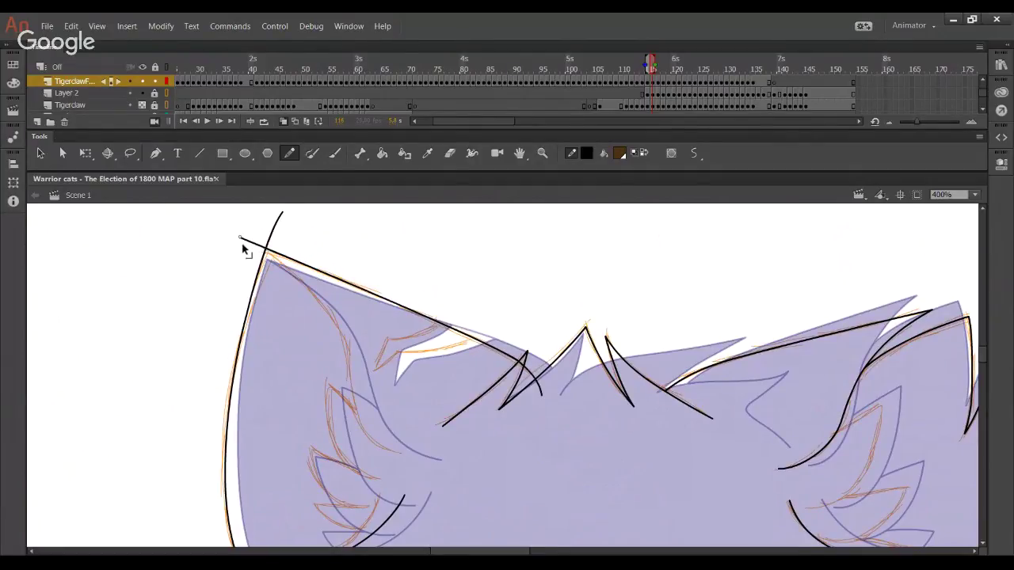
key("ctrl+z")
left_click_drag(477, 346, 474, 342)
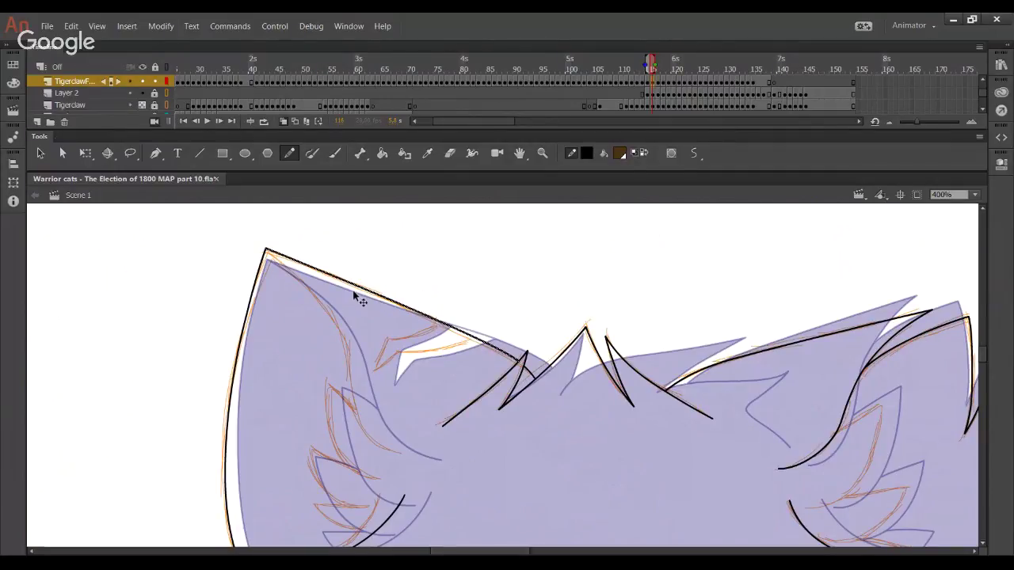
mouse_move(353, 293)
left_mouse_down()
mouse_move(335, 288)
mouse_move(349, 292)
left_mouse_up()
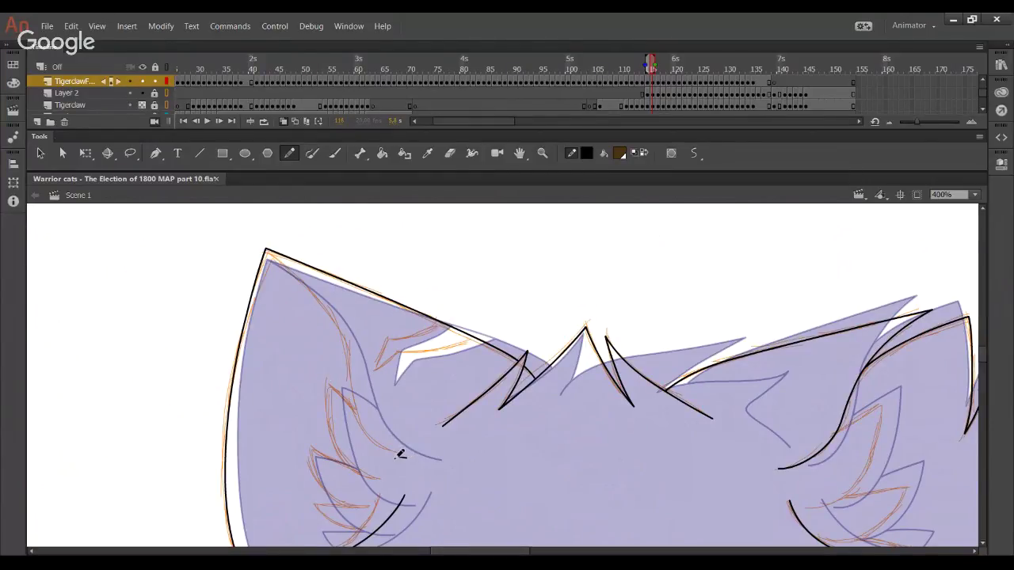
Ink the left ear's inner curve from its tip, smoothing it with the Tigerclaw sketch layer temporarily hidden
mouse_move(404, 455)
left_mouse_down()
mouse_move(339, 319)
mouse_move(317, 295)
left_mouse_up()
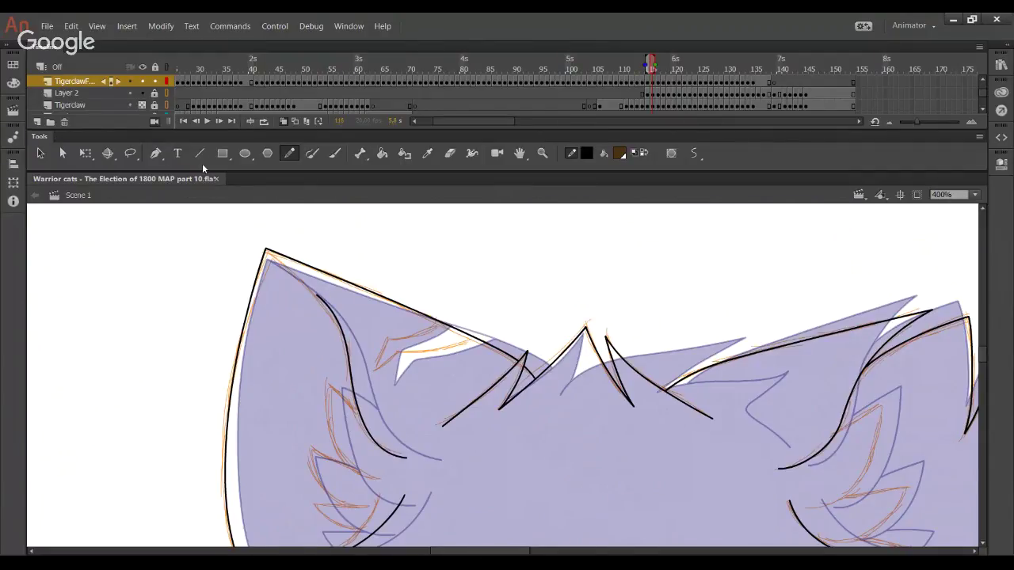
left_click(146, 116)
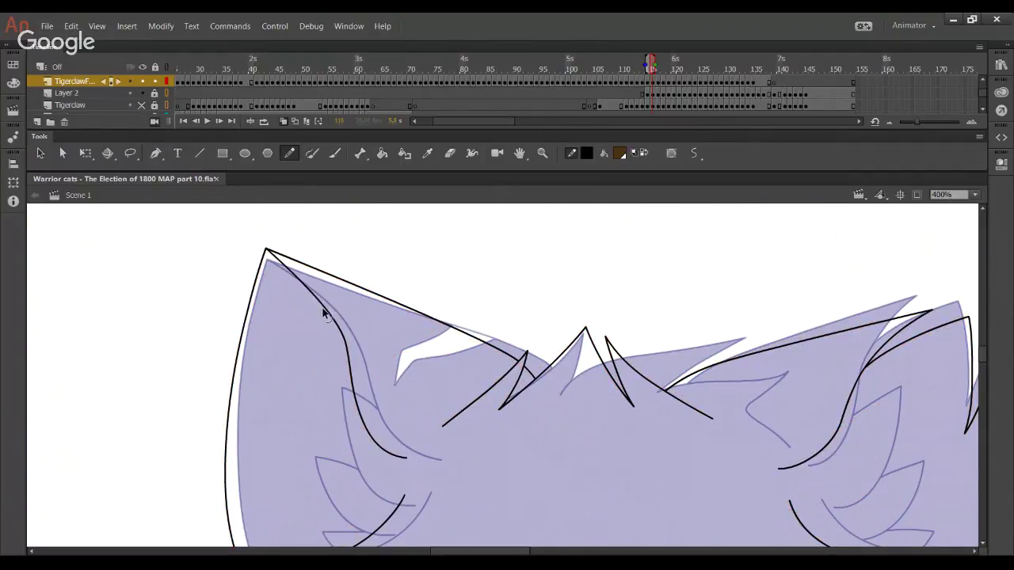
mouse_move(317, 297)
left_mouse_down()
mouse_move(266, 250)
mouse_move(345, 346)
left_mouse_up()
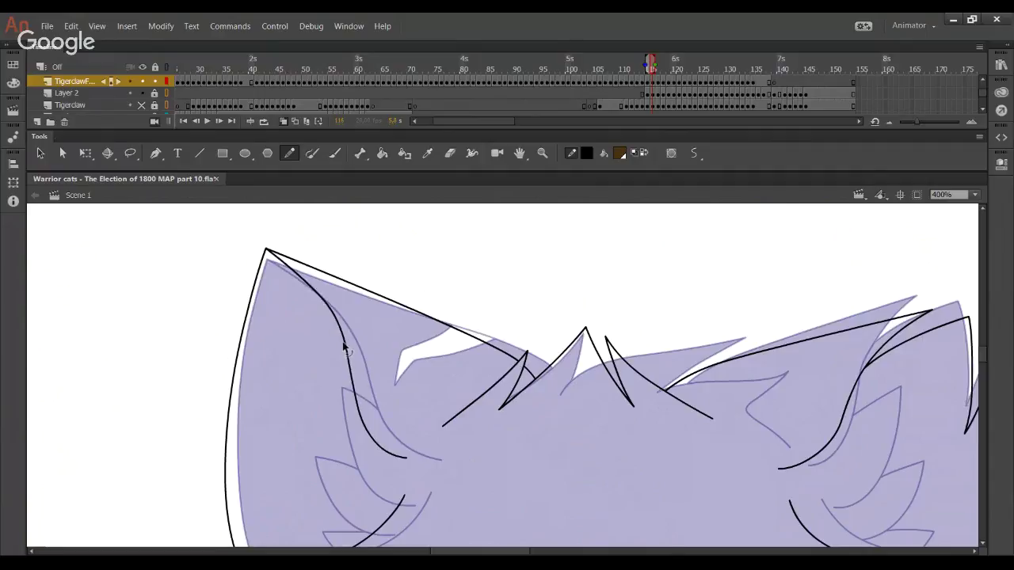
left_click_drag(302, 280, 305, 274)
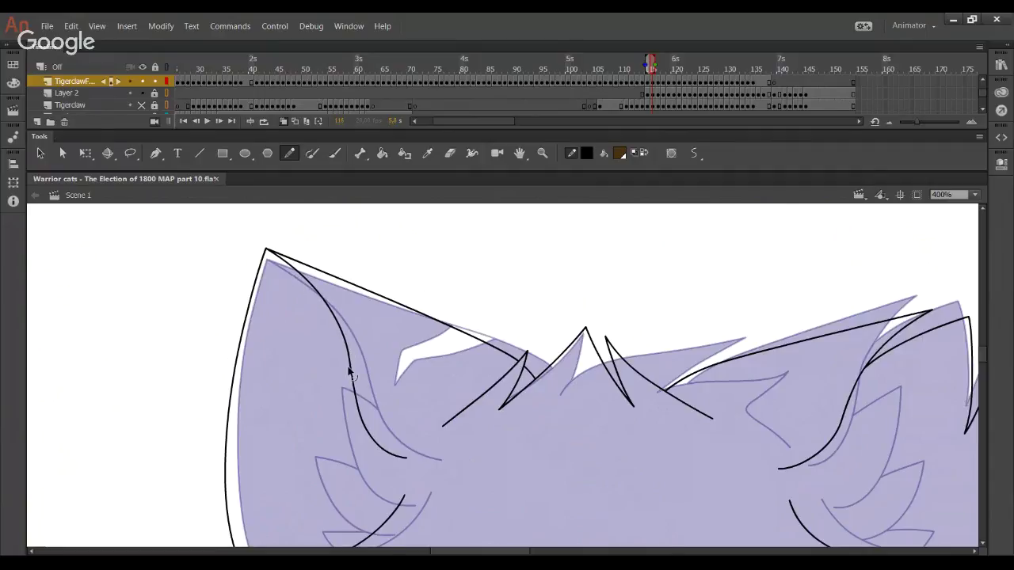
left_click_drag(359, 417, 405, 457)
left_click(142, 104)
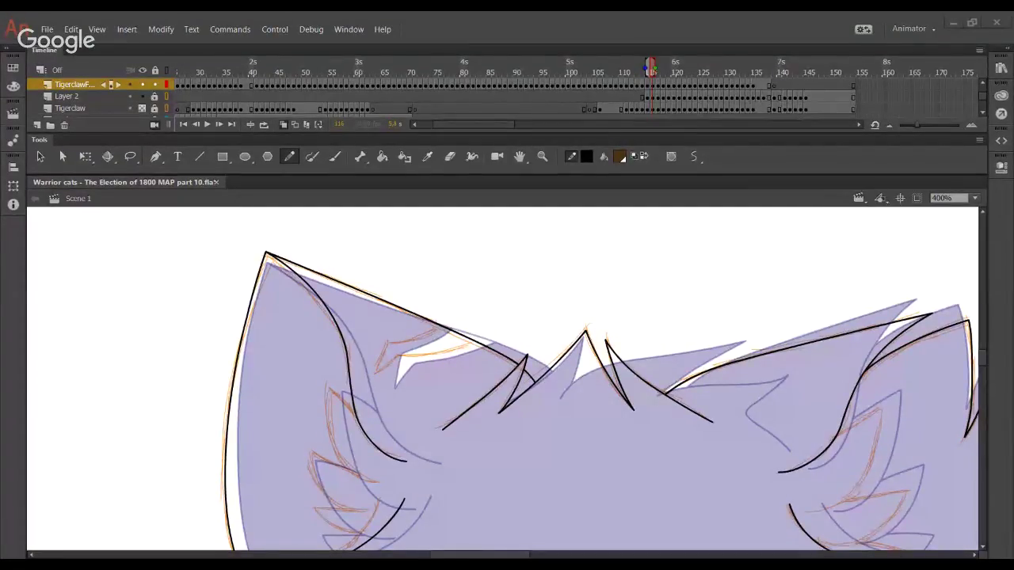
Ink the uppermost fur tuft inside the left ear, bend its outer side and trim the lines crossing at its point
mouse_move(317, 360)
left_mouse_down()
mouse_move(390, 429)
mouse_move(358, 274)
left_mouse_up()
key("ctrl+z")
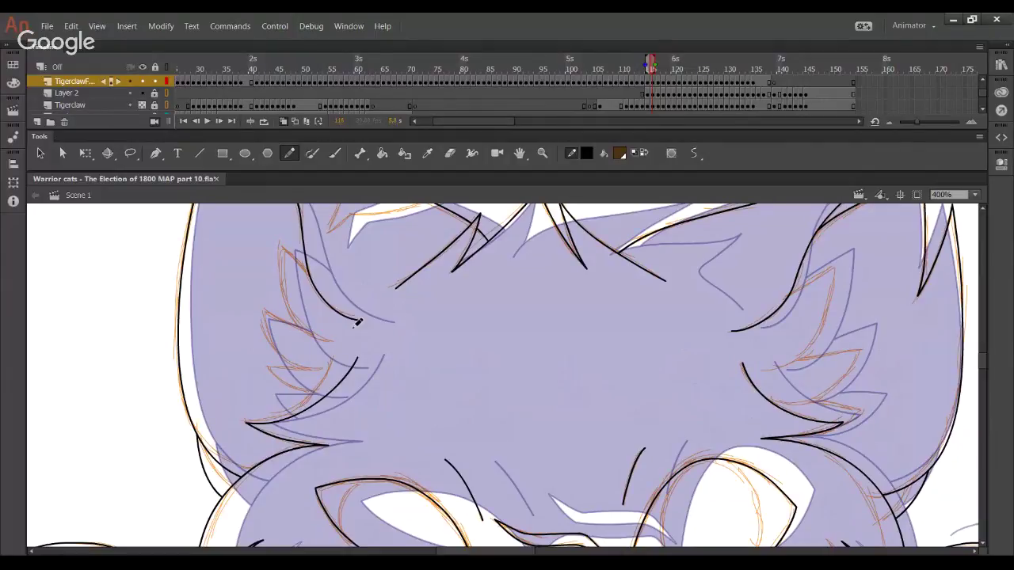
left_click_drag(344, 362, 274, 226)
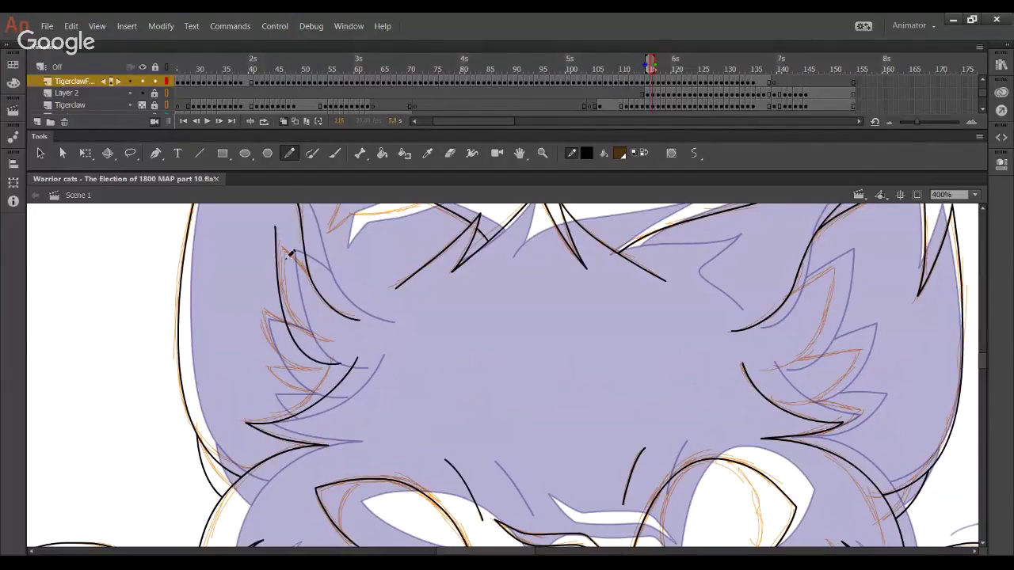
left_click_drag(281, 299, 277, 298)
mouse_move(275, 227)
left_mouse_down()
mouse_move(276, 241)
mouse_move(276, 208)
left_mouse_up()
left_click_drag(277, 246, 274, 245)
left_click_drag(281, 305, 276, 282)
left_click_drag(275, 247, 349, 304)
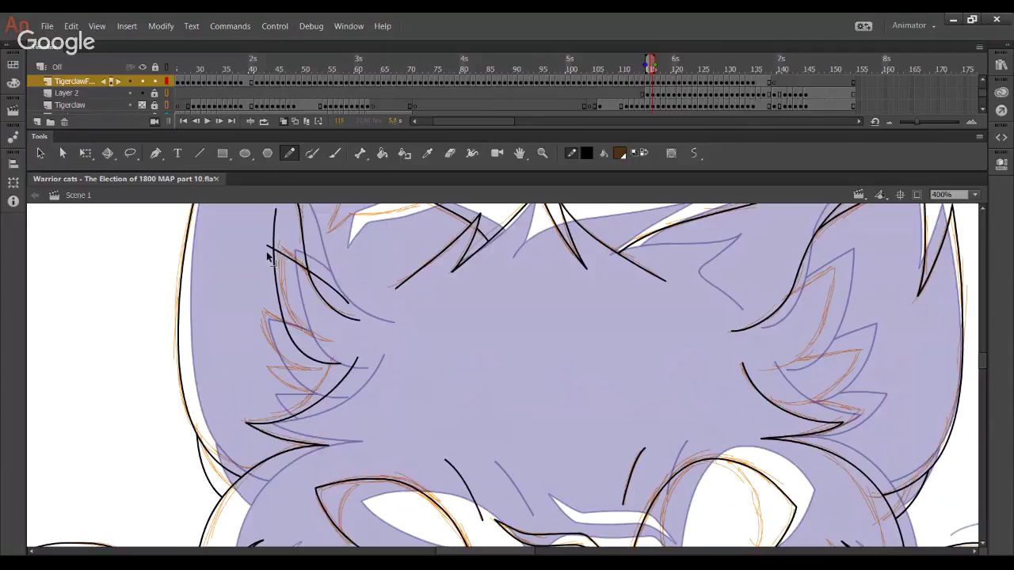
left_click(275, 235, "ctrl")
key("Delete")
left_click(324, 286, "ctrl")
key("Delete")
mouse_move(274, 250)
left_mouse_down()
mouse_move(277, 239)
mouse_move(295, 258)
left_mouse_up()
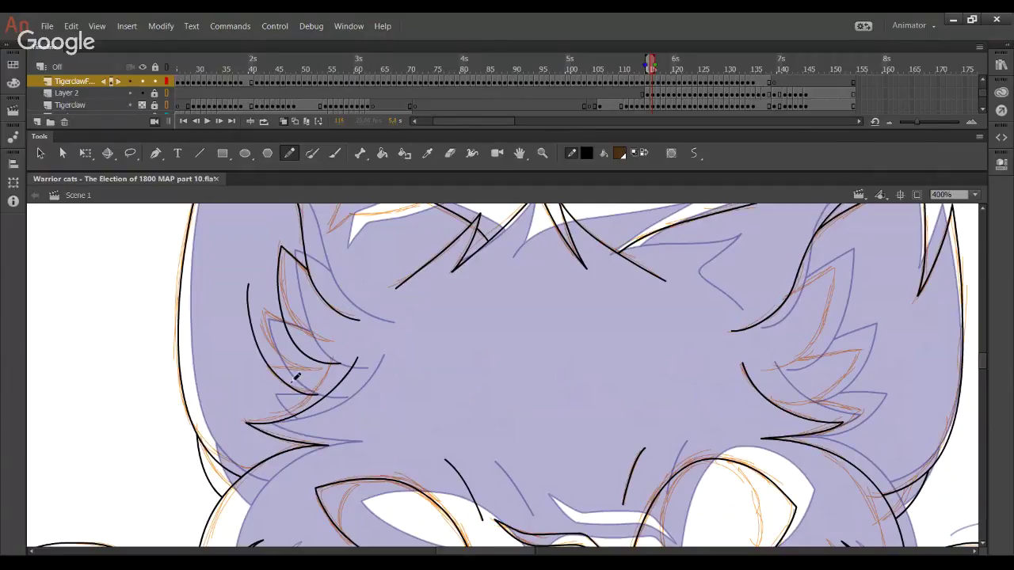
Ink the middle fur tuft inside the left ear and clean up its overlapping ends
mouse_move(323, 396)
left_mouse_down()
mouse_move(267, 272)
mouse_move(286, 342)
mouse_move(256, 310)
mouse_move(320, 346)
mouse_move(299, 331)
left_mouse_up()
key("ctrl+z")
left_click_drag(247, 311, 313, 345)
left_click(307, 341, "ctrl")
key("Delete")
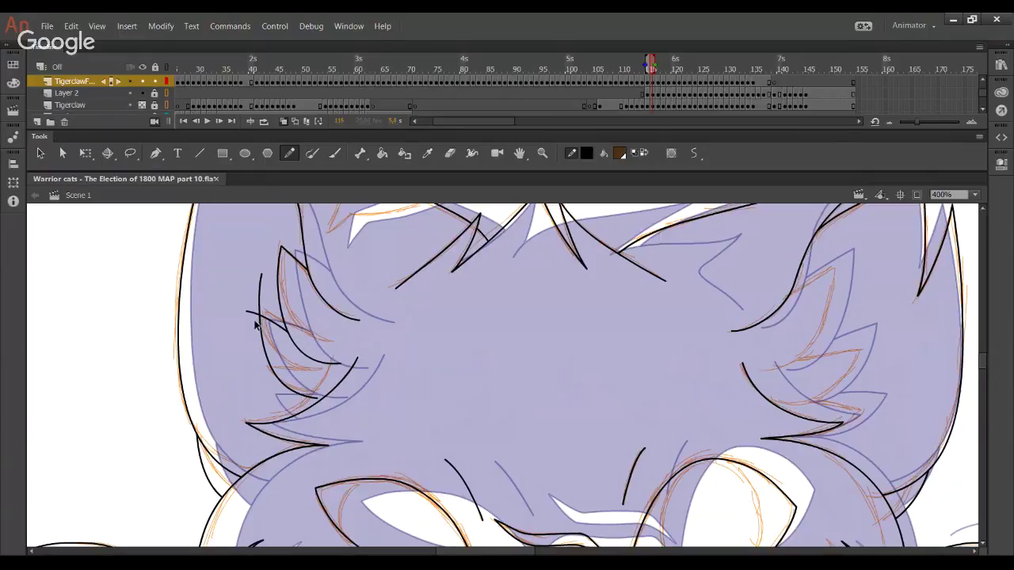
key("ctrl+z")
key("ctrl+z")
Ink the lowest fur tuft inside the left ear and delete the excess line segments
left_click_drag(256, 384, 352, 433)
key("ctrl+z")
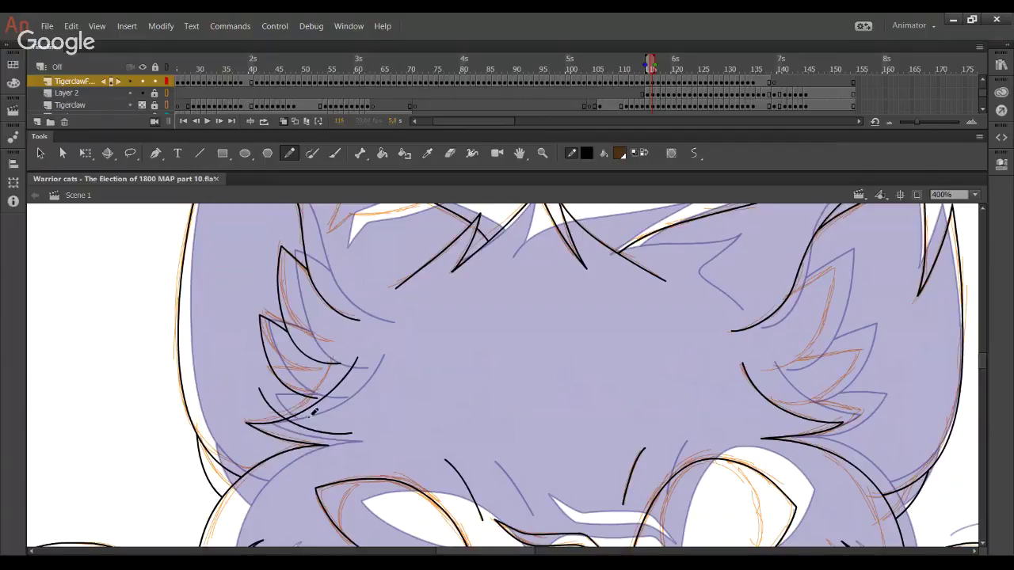
left_click_drag(256, 394, 307, 398)
key("ctrl+z")
left_click(306, 397, "ctrl")
key("Delete")
left_click(338, 434, "ctrl")
key("Delete")
Fill the left ear and the small fold at its base with dark brown
left_click_drag(523, 484, 446, 550)
left_click(384, 156)
left_click(151, 428)
left_click_drag(140, 494, 147, 456)
left_click(144, 507)
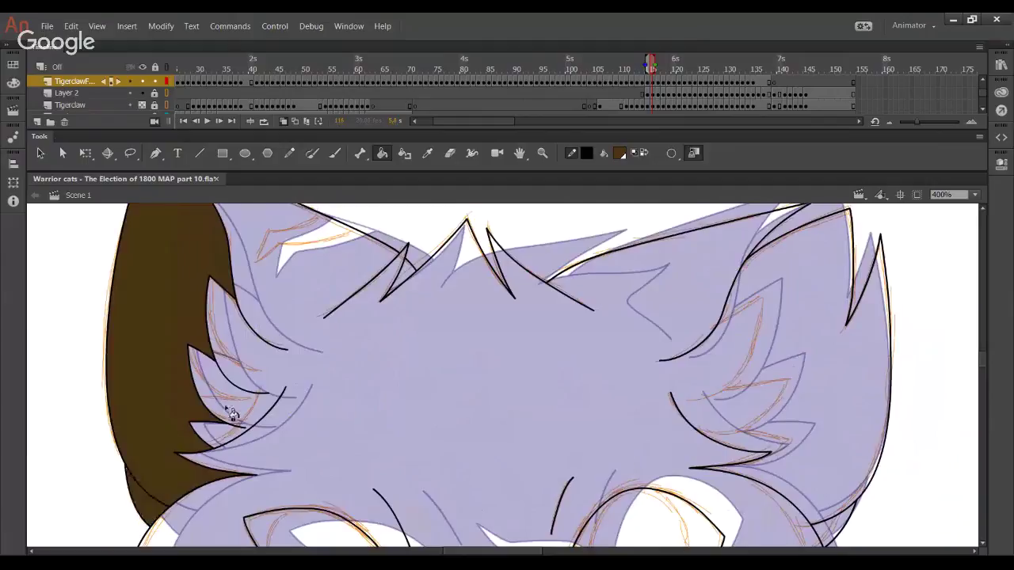
Ink both sides of the uppermost fur tuft inside the right ear with the Pencil tool
left_click(291, 154)
mouse_move(678, 397)
left_mouse_down()
mouse_move(516, 364)
mouse_move(605, 235)
left_mouse_up()
key("ctrl+z")
mouse_move(524, 376)
left_mouse_down()
mouse_move(608, 286)
mouse_move(608, 237)
left_mouse_up()
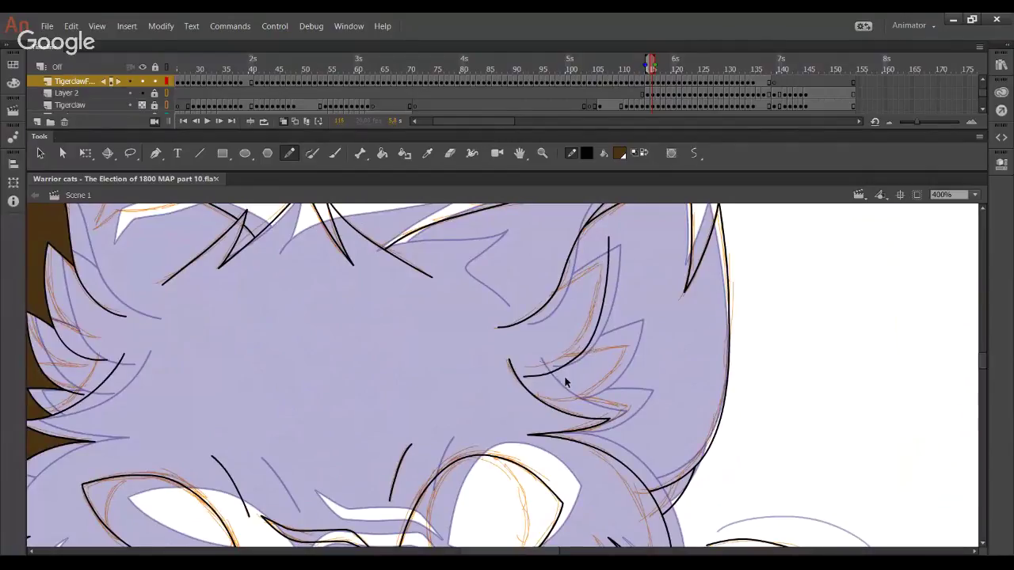
left_click_drag(539, 304, 614, 264)
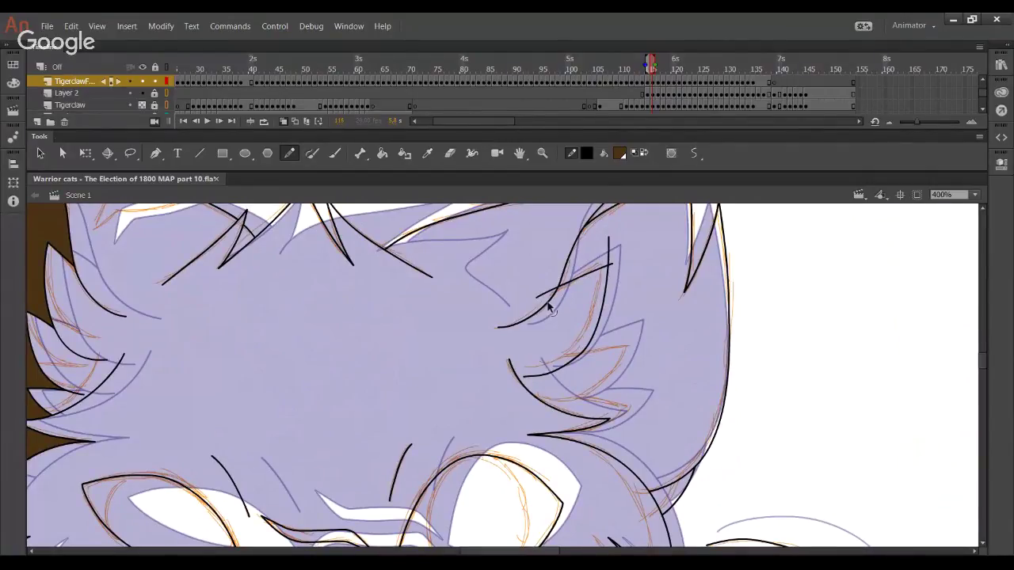
key("ctrl+z")
left_click_drag(540, 304, 604, 263)
key("ctrl+z")
left_click_drag(544, 300, 626, 253)
Delete the excess line ends at the point and base of the right ear's uppermost fur tuft
left_click(622, 252, "ctrl")
key("Delete")
left_click(608, 255, "ctrl")
key("Delete")
left_click(556, 294, "ctrl")
left_click(547, 296, "ctrl")
key("Delete")
Ink the middle fur tuft inside the right ear and delete its overlapping line ends
mouse_move(510, 410)
left_mouse_down()
mouse_move(622, 375)
mouse_move(639, 318)
left_mouse_up()
key("ctrl+z")
left_click_drag(526, 409, 639, 308)
left_click_drag(559, 358, 653, 336)
left_click(635, 326, "ctrl")
key("Delete")
left_click(644, 339, "ctrl")
key("Delete")
left_click(564, 358, "ctrl")
key("Delete")
Ink the outer curve of the lowest fur tuft inside the right ear
left_click_drag(543, 442, 644, 395)
key("ctrl+z")
left_click_drag(547, 440, 647, 376)
key("ctrl+z")
mouse_move(559, 440)
left_mouse_down()
mouse_move(640, 414)
mouse_move(652, 369)
left_mouse_up()
key("ctrl+z")
mouse_move(558, 441)
left_mouse_down()
mouse_move(583, 446)
mouse_move(653, 367)
left_mouse_up()
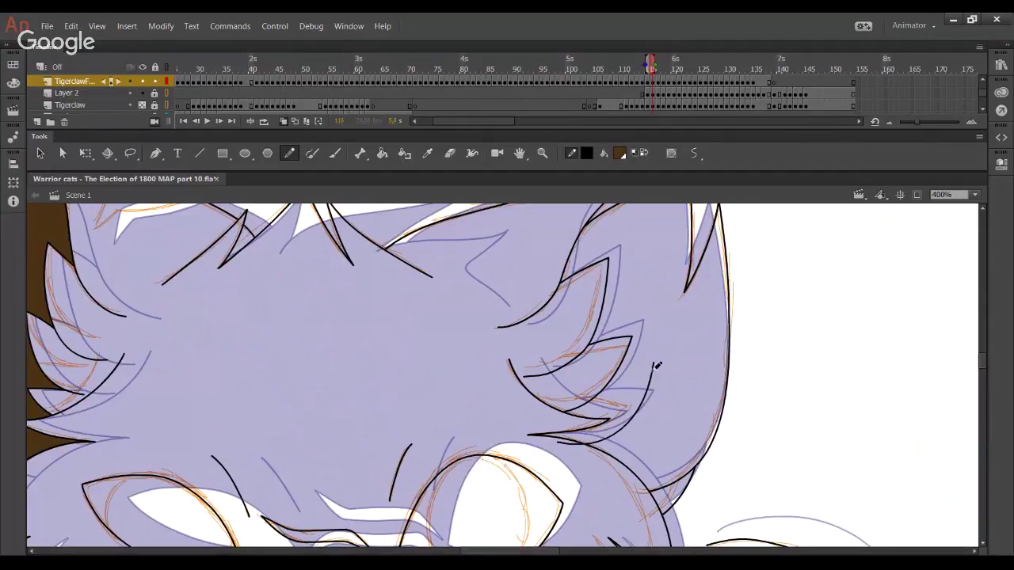
Bend the lowest right-ear tuft's outer curve, ink its upper edge and delete the excess line segments
mouse_move(571, 408)
left_mouse_down()
mouse_move(655, 405)
mouse_move(582, 400)
mouse_move(658, 399)
left_mouse_up()
key("ctrl+z")
key("ctrl+z")
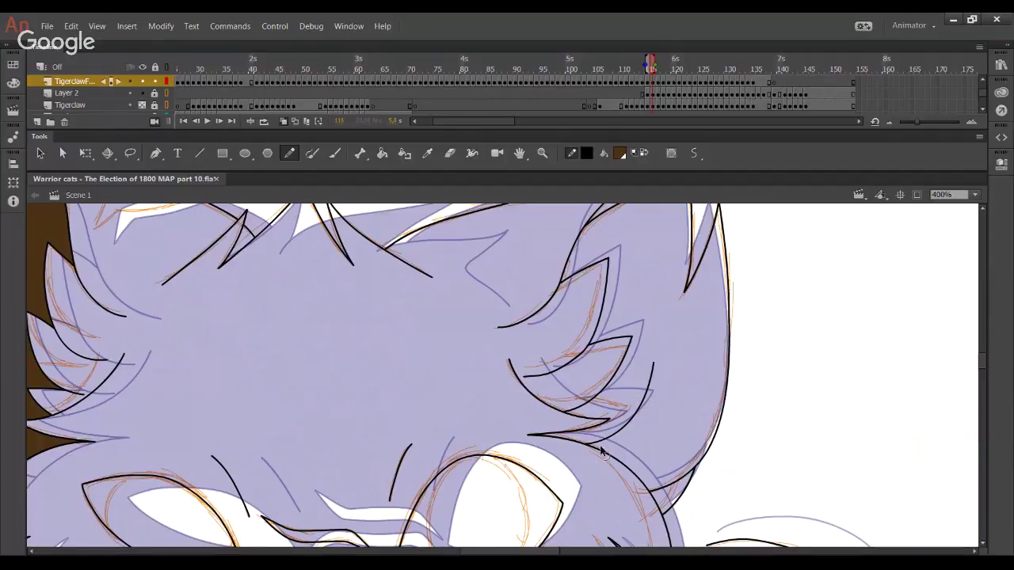
mouse_move(601, 448)
left_mouse_down()
mouse_move(559, 457)
mouse_move(604, 440)
left_mouse_up()
left_click_drag(650, 396, 651, 387)
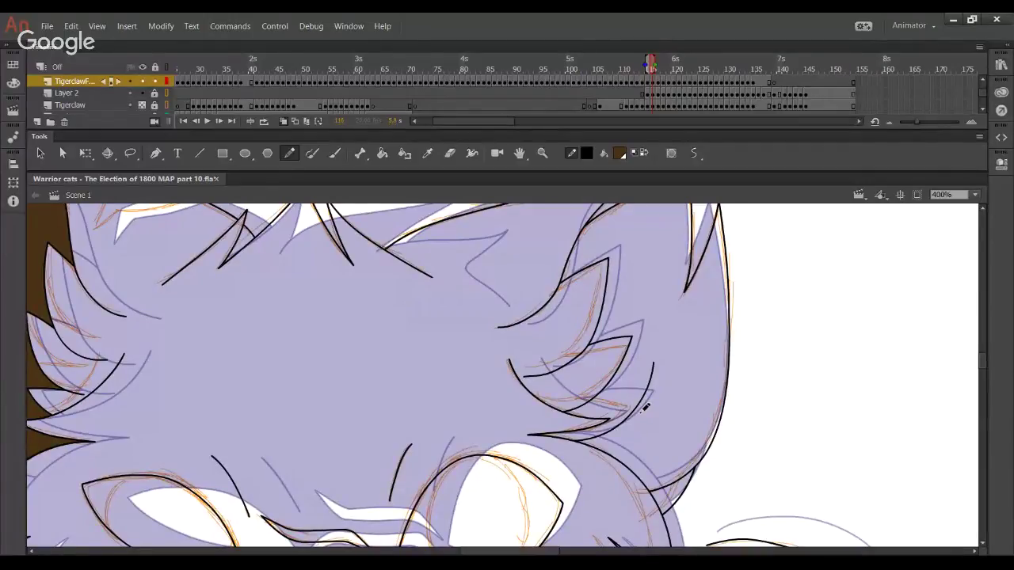
mouse_move(584, 402)
left_mouse_down()
mouse_move(676, 398)
mouse_move(634, 402)
mouse_move(664, 402)
left_mouse_up()
key("ctrl+z")
left_click(648, 392, "ctrl")
key("Delete")
left_click(655, 403, "ctrl")
key("Delete")
left_click(582, 402, "ctrl")
key("Delete")
Fill the right ear and the small fold at its base with dark brown
left_click(382, 153)
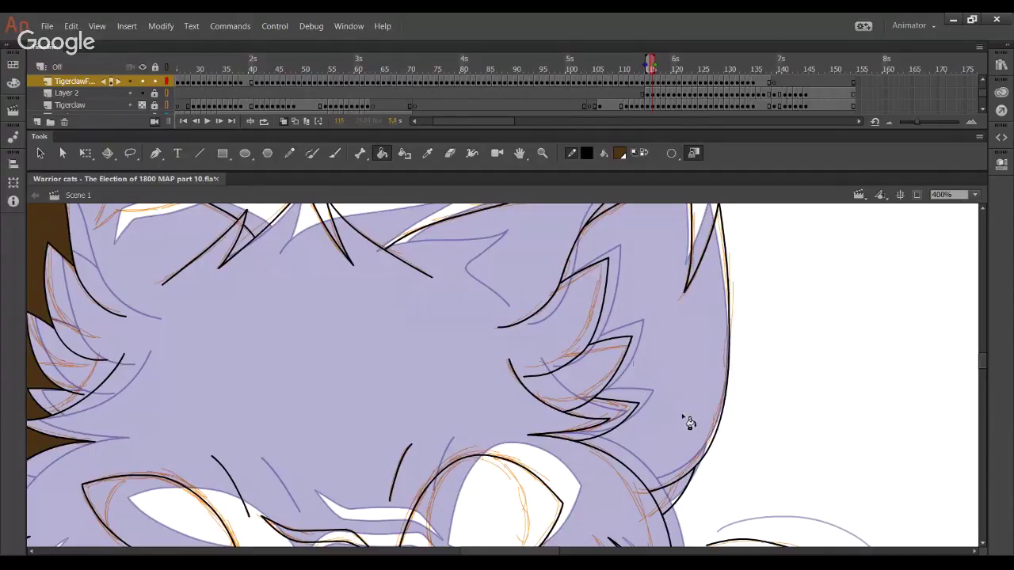
left_click(686, 419)
left_click(622, 426)
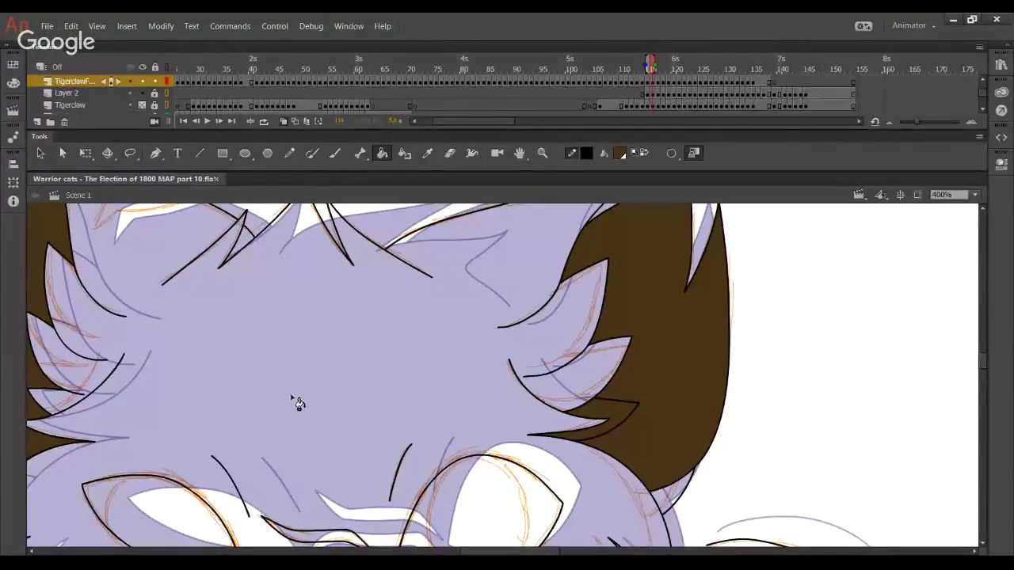
left_click(391, 358)
key("ctrl+z")
left_click(289, 153)
left_click_drag(520, 440, 561, 251)
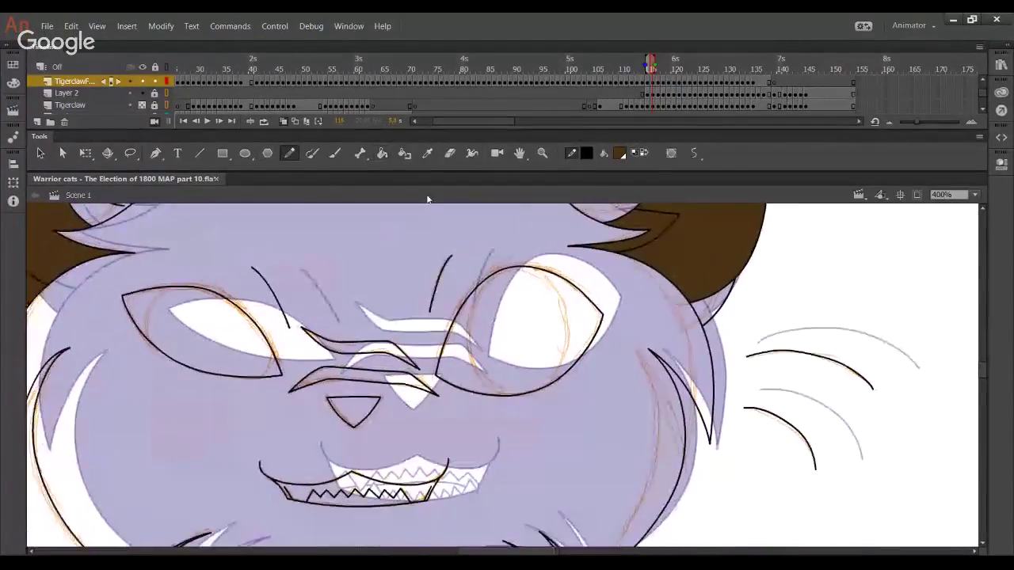
left_click(382, 154)
left_click(715, 307)
Ink the upper edge of the notch in the left ear's inner side and adjust its curve
mouse_move(407, 540)
left_mouse_down()
mouse_move(468, 288)
mouse_move(490, 529)
left_mouse_up()
left_click_drag(421, 262, 452, 513)
left_click_drag(452, 420, 463, 464)
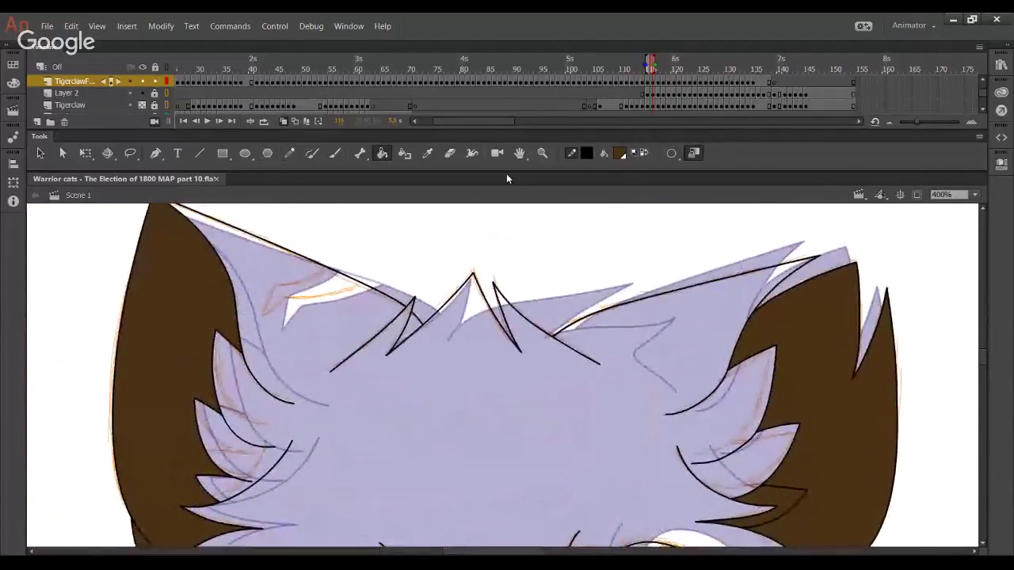
left_click(541, 153)
left_click_drag(250, 230, 456, 437)
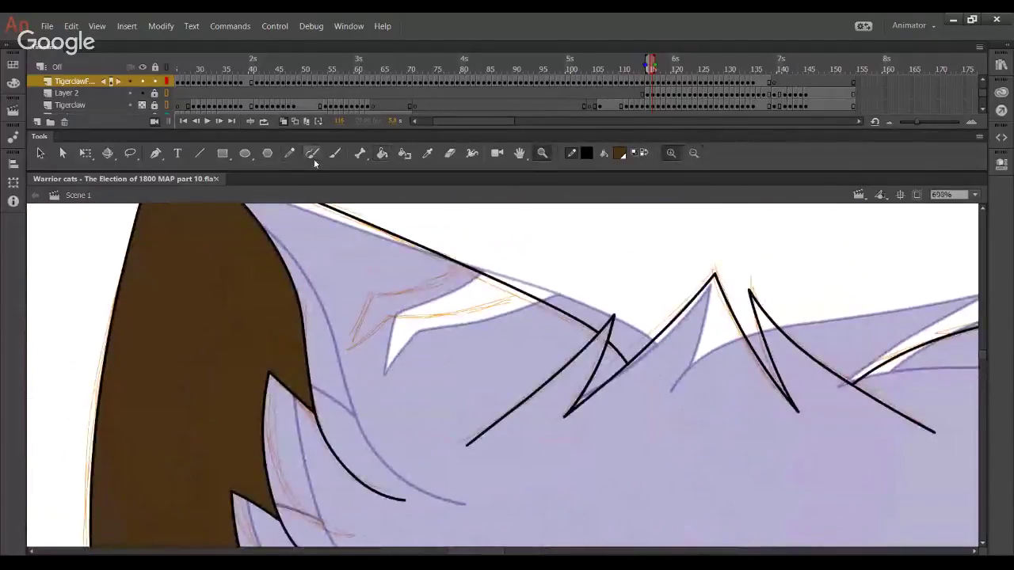
left_click(289, 153)
mouse_move(331, 381)
left_mouse_down()
mouse_move(369, 305)
mouse_move(427, 291)
mouse_move(503, 224)
left_mouse_up()
key("ctrl+z")
mouse_move(330, 385)
left_mouse_down()
mouse_move(366, 300)
mouse_move(515, 204)
left_mouse_up()
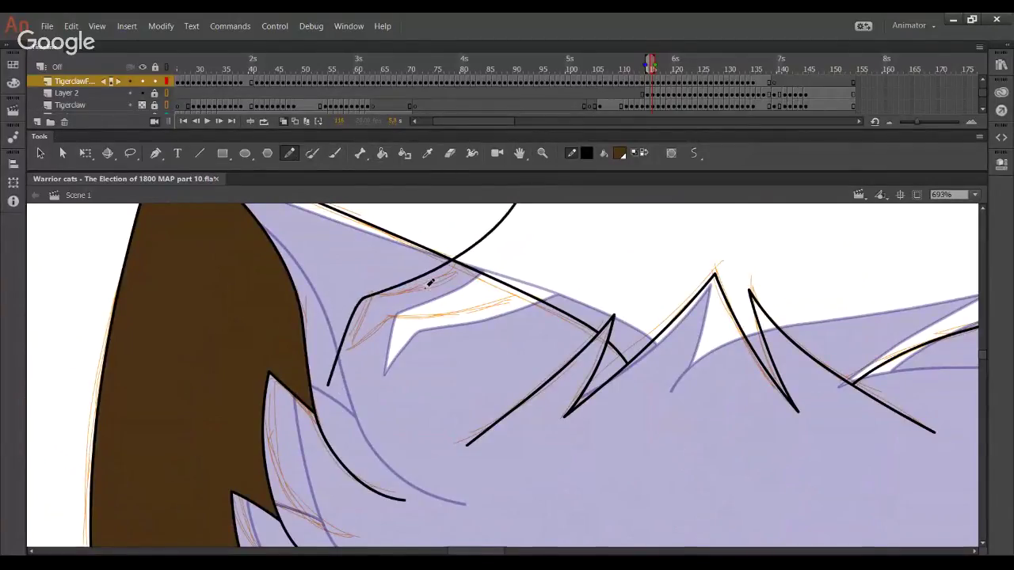
key("ctrl+z")
mouse_move(326, 391)
left_mouse_down()
mouse_move(354, 313)
mouse_move(500, 242)
left_mouse_up()
key("ctrl+z")
mouse_move(334, 382)
left_mouse_down()
mouse_move(374, 300)
mouse_move(404, 296)
mouse_move(492, 227)
left_mouse_up()
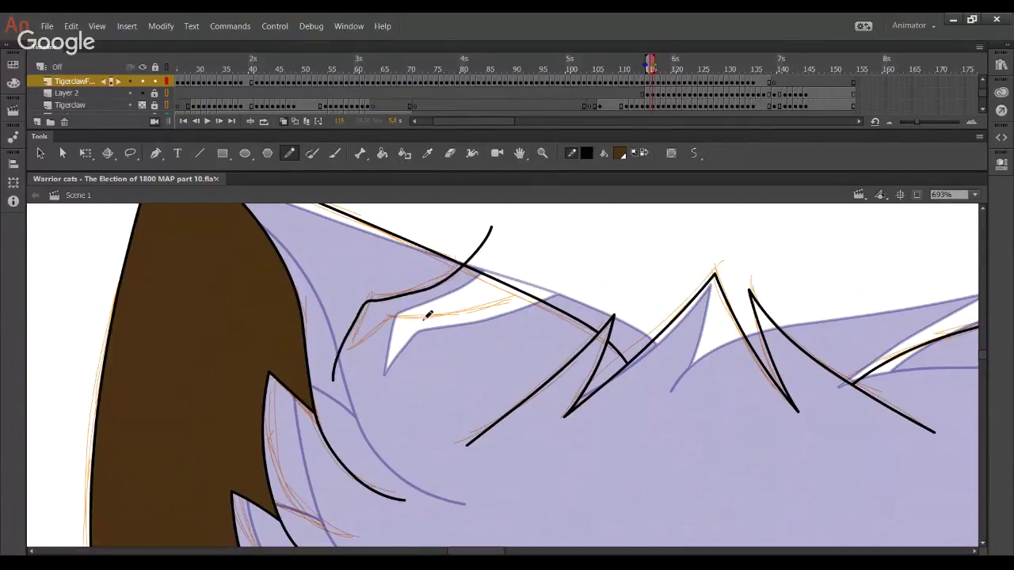
left_click_drag(394, 302, 439, 282)
Ink the lower edge of the left ear's notch, shape it and trim the line ends at its corners
mouse_move(353, 332)
left_mouse_down()
mouse_move(329, 403)
mouse_move(339, 374)
mouse_move(391, 325)
mouse_move(485, 297)
left_mouse_up()
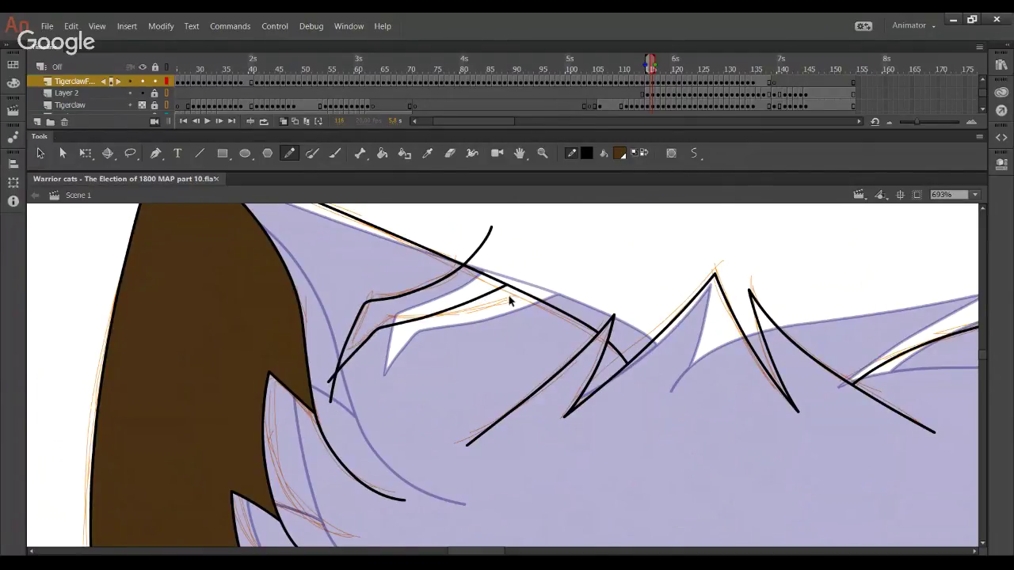
key("ctrl+z")
mouse_move(329, 396)
left_mouse_down()
mouse_move(341, 363)
mouse_move(387, 330)
mouse_move(513, 302)
left_mouse_up()
mouse_move(510, 302)
left_mouse_down()
mouse_move(549, 299)
mouse_move(561, 277)
left_mouse_up()
left_click_drag(501, 311, 505, 313)
left_click(481, 247, "ctrl")
key("Delete")
left_click(540, 289, "ctrl")
key("Delete")
left_click(330, 388, "ctrl")
key("Delete")
left_click(332, 395, "ctrl")
key("Delete")
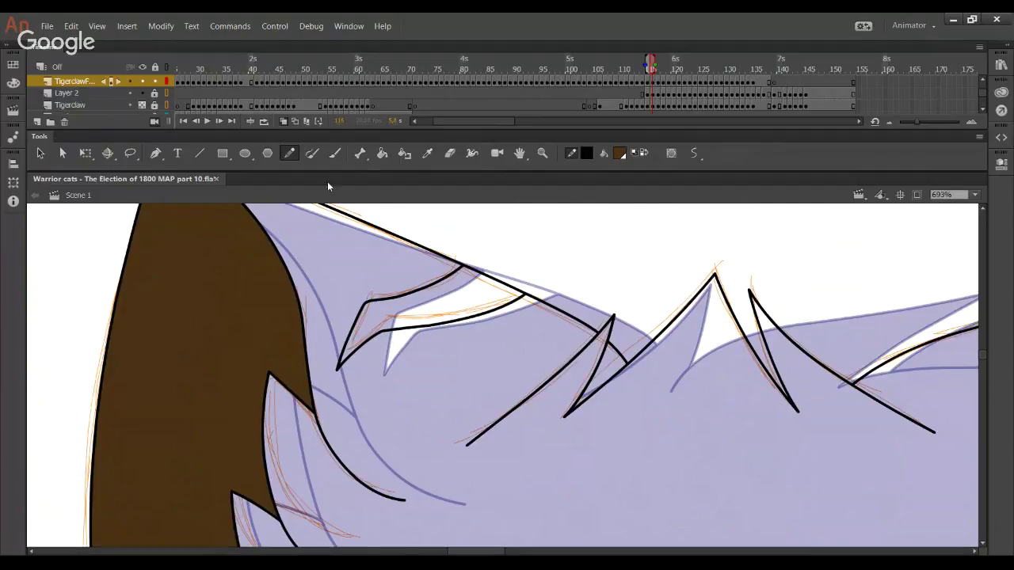
Fill the cat's head and body with dark brown
left_click(382, 153)
left_click(512, 453)
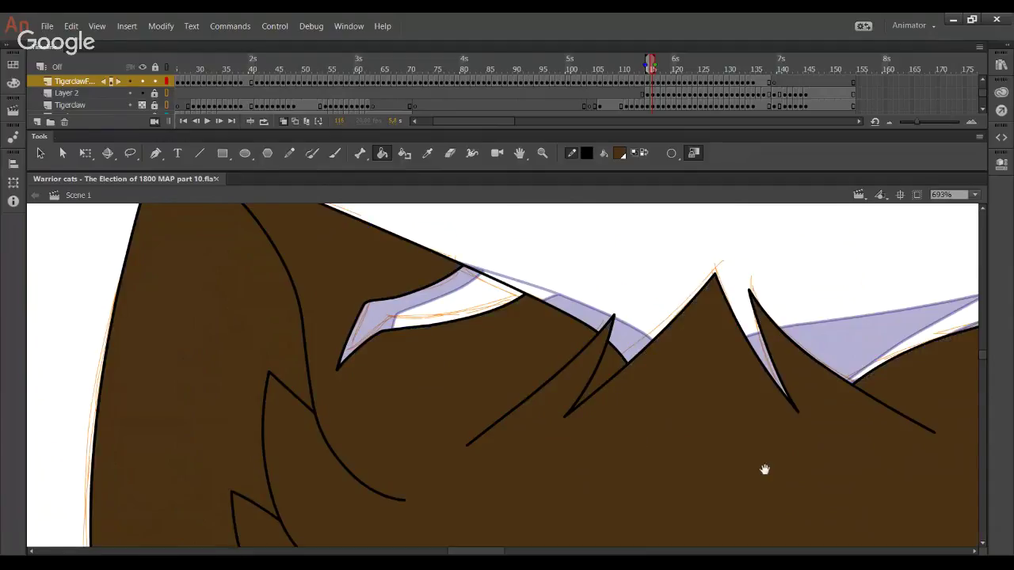
left_click_drag(749, 475, 450, 243)
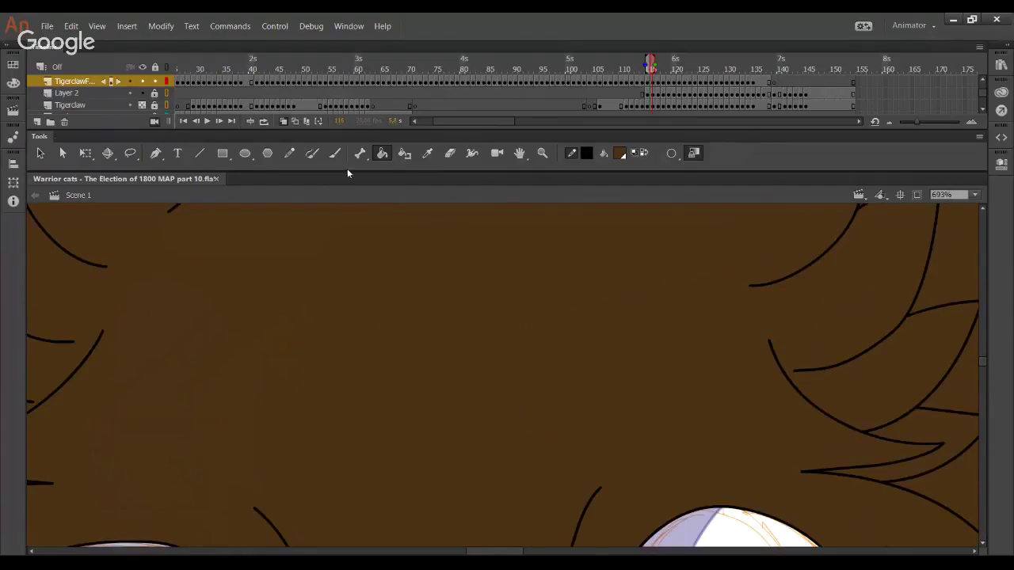
left_click(290, 154)
scroll(538, 317, "down", 8)
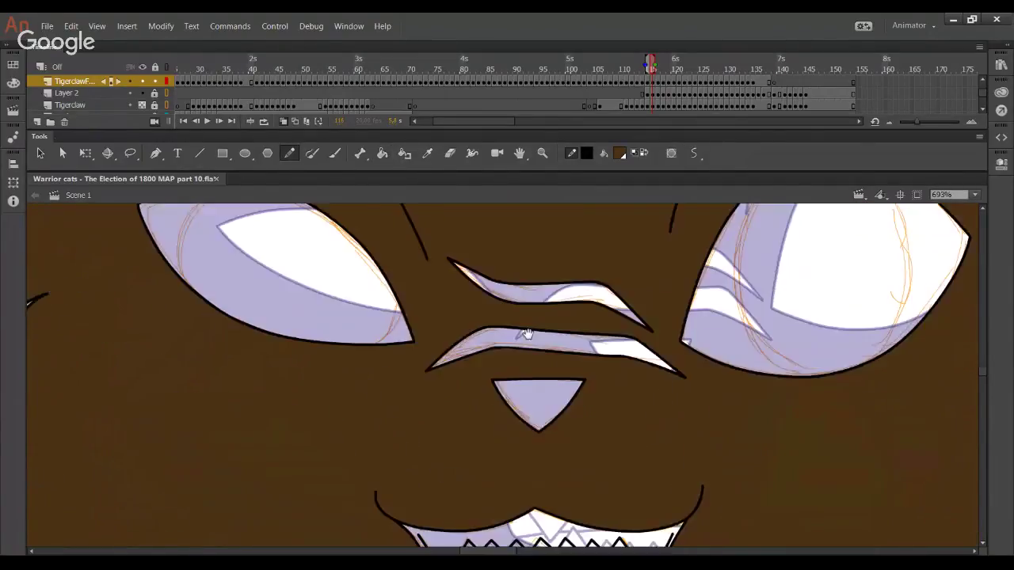
scroll(527, 357, "down", 6)
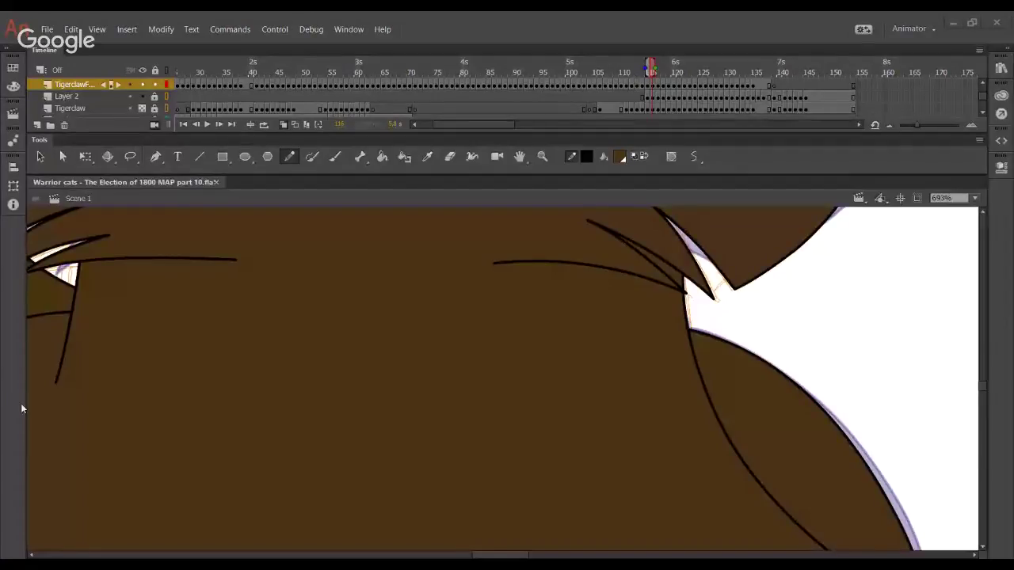
Examine the coloured figure at 100% zoom and close up around the raised paw
left_click_drag(257, 287, 433, 272)
key("ctrl+z")
left_click_drag(611, 405, 545, 300)
left_click_drag(530, 356, 496, 157)
left_click(975, 194)
left_click(949, 260)
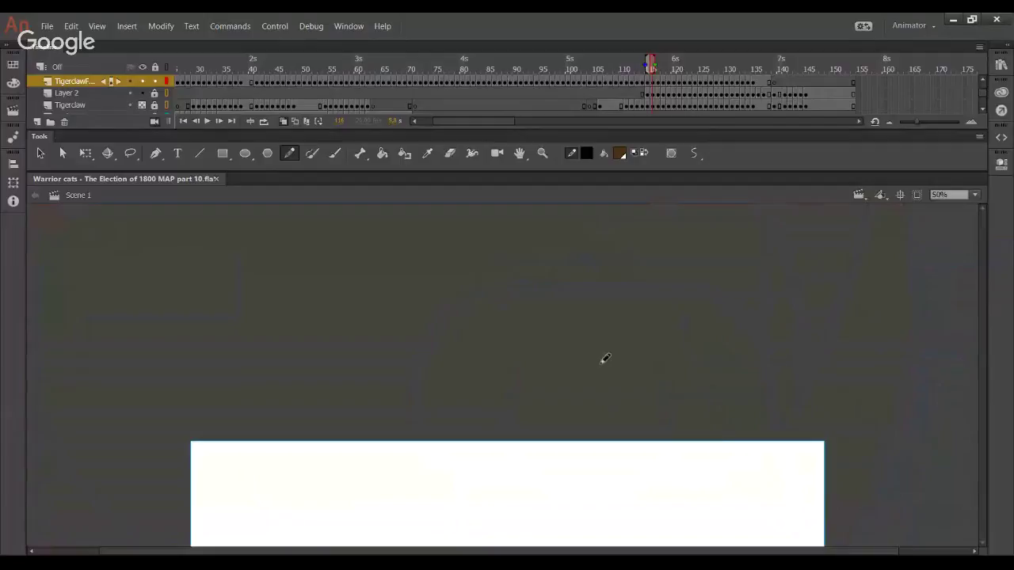
left_click(976, 194)
left_click(944, 272)
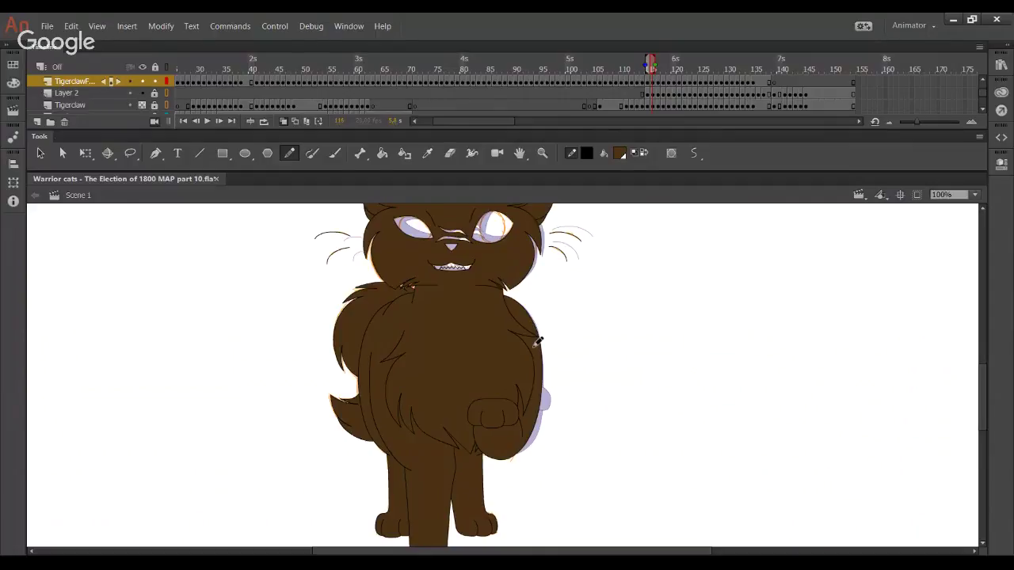
mouse_move(582, 341)
left_mouse_down()
mouse_move(617, 373)
mouse_move(716, 403)
left_mouse_up()
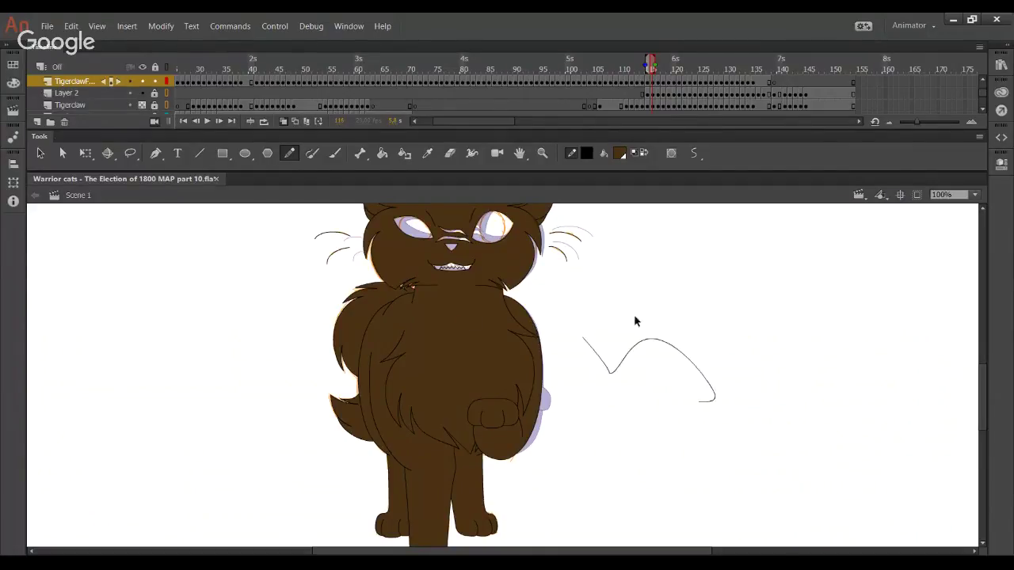
key("ctrl+z")
left_click(542, 155)
left_click_drag(401, 393, 603, 526)
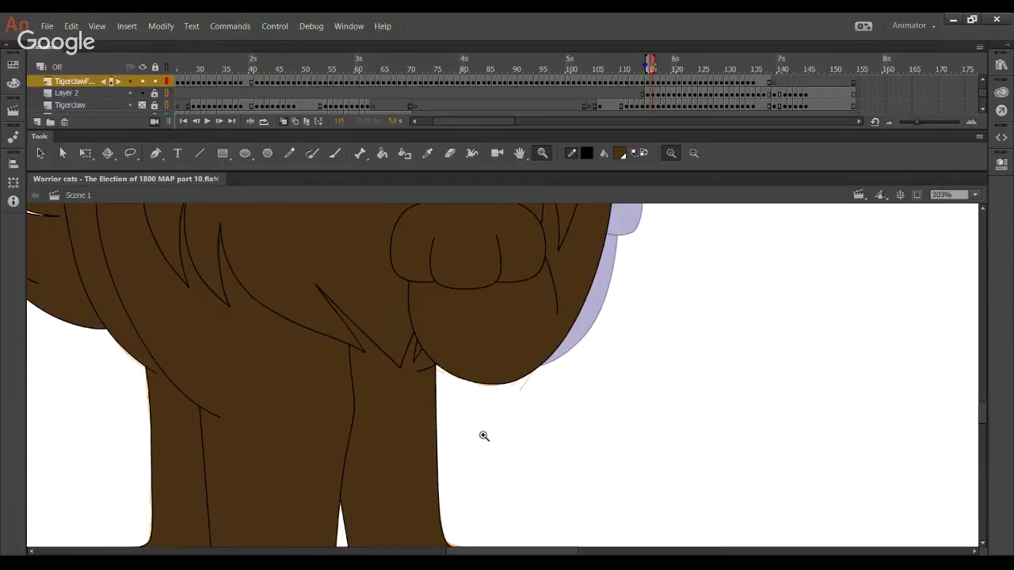
left_click(291, 155)
left_click_drag(404, 318, 465, 533)
left_click_drag(491, 309, 493, 519)
mouse_move(526, 228)
left_mouse_down()
mouse_move(523, 459)
mouse_move(503, 234)
left_mouse_up()
left_click_drag(447, 504, 460, 187)
Advance to frame 117 and ink the rightmost toe of the raised paw over the sketch
left_click(219, 124)
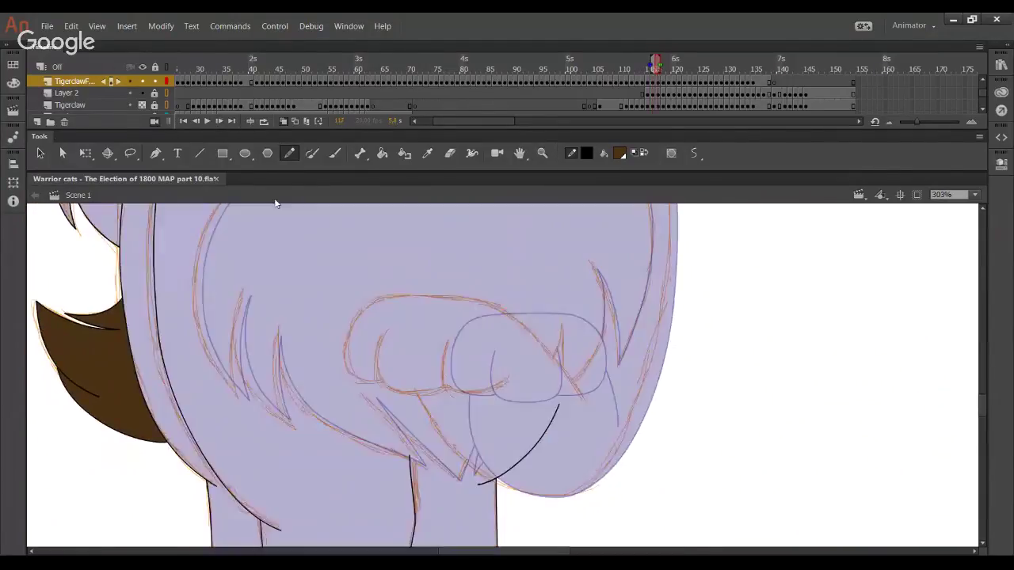
key(".")
mouse_move(448, 317)
left_mouse_down()
mouse_move(447, 351)
mouse_move(486, 366)
mouse_move(507, 360)
left_mouse_up()
key("ctrl+z")
mouse_move(448, 316)
left_mouse_down()
mouse_move(451, 371)
mouse_move(471, 374)
mouse_move(519, 354)
left_mouse_up()
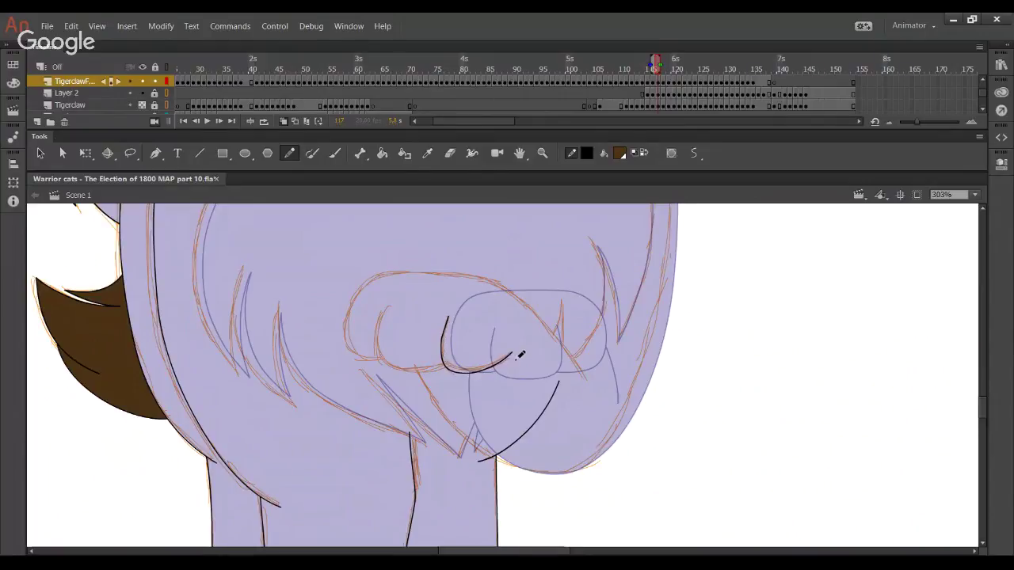
key("ctrl+z")
mouse_move(447, 314)
left_mouse_down()
mouse_move(446, 361)
mouse_move(464, 373)
mouse_move(515, 353)
left_mouse_up()
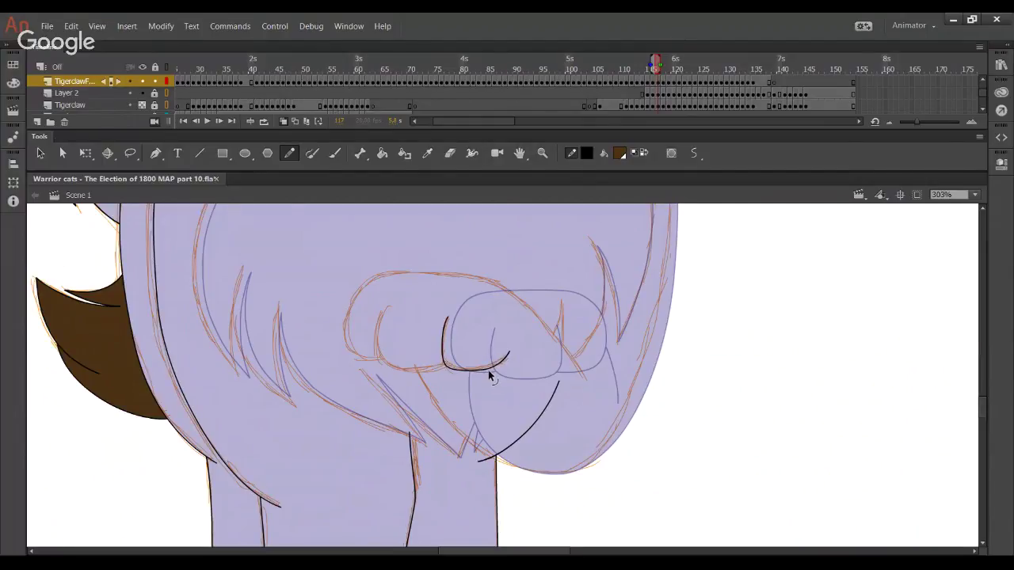
Ink the middle toe of the raised paw and delete the overlapping line end
mouse_move(386, 309)
left_mouse_down()
mouse_move(385, 359)
mouse_move(415, 377)
mouse_move(442, 373)
mouse_move(437, 379)
mouse_move(455, 364)
mouse_move(434, 374)
mouse_move(394, 365)
mouse_move(385, 329)
mouse_move(397, 311)
mouse_move(378, 337)
left_mouse_up()
key("ctrl+z")
mouse_move(454, 361)
left_mouse_down()
mouse_move(462, 363)
mouse_move(423, 376)
mouse_move(384, 364)
mouse_move(439, 373)
left_mouse_up()
key("Delete")
left_click_drag(414, 380, 435, 381)
Ink the raised paw's outer outline down to the leg, bend it to the sketch and trim its overlap
mouse_move(377, 359)
left_mouse_down()
mouse_move(351, 324)
mouse_move(369, 285)
mouse_move(407, 271)
mouse_move(497, 287)
mouse_move(632, 399)
mouse_move(587, 382)
left_mouse_up()
left_click_drag(490, 285, 439, 278)
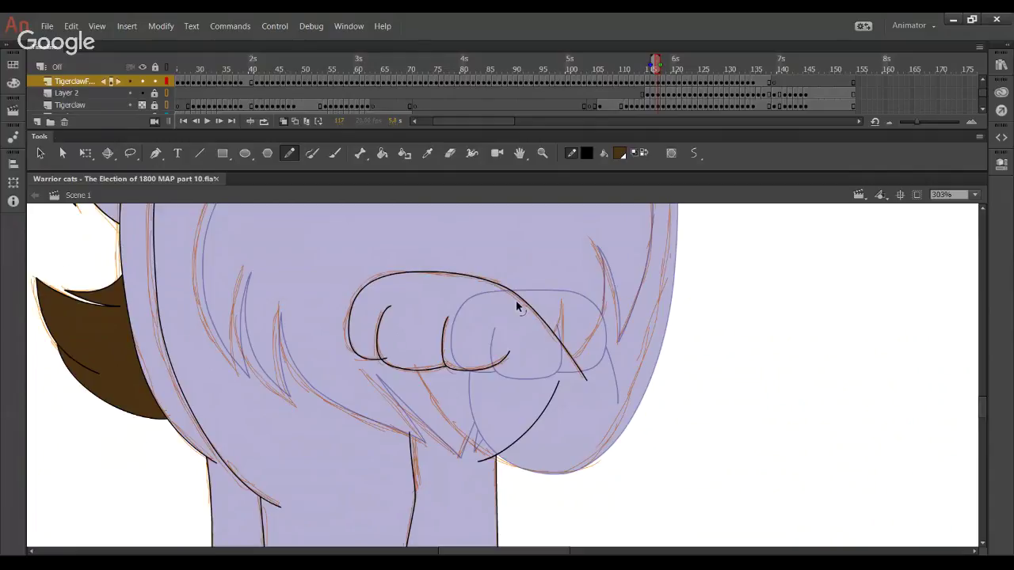
left_click_drag(516, 302, 511, 297)
left_click(383, 359, "ctrl")
key("Delete")
left_click_drag(367, 286, 371, 283)
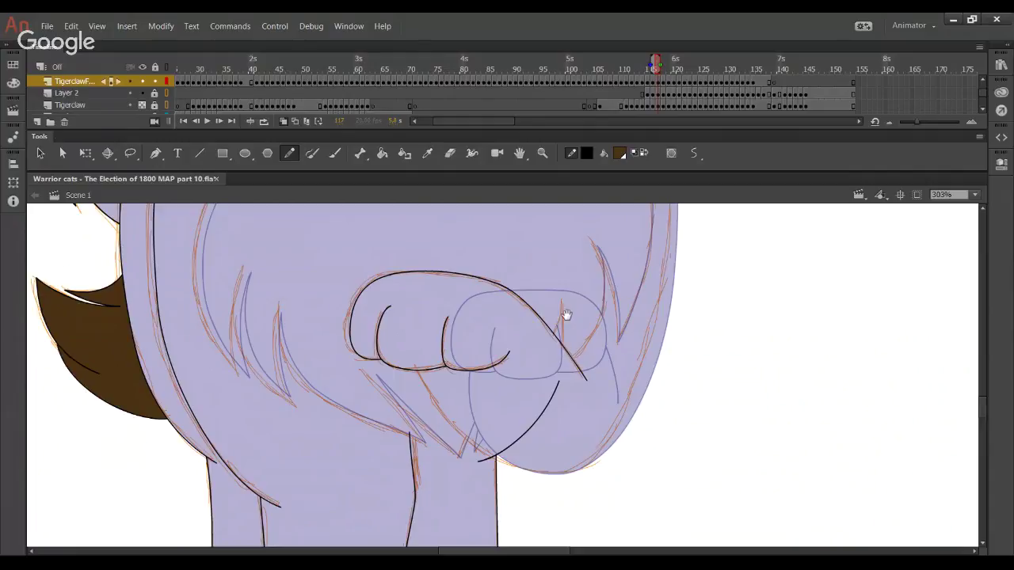
Ink the long inner curve down the right side of the body and bend it to match the sketch
left_click_drag(566, 315, 560, 377)
mouse_move(604, 187)
left_mouse_down()
mouse_move(518, 229)
mouse_move(527, 252)
left_mouse_up()
mouse_move(538, 471)
left_mouse_down()
mouse_move(568, 330)
mouse_move(497, 222)
mouse_move(541, 244)
mouse_move(570, 387)
mouse_move(537, 471)
left_mouse_up()
key("ctrl+z")
left_click_drag(556, 438, 546, 451)
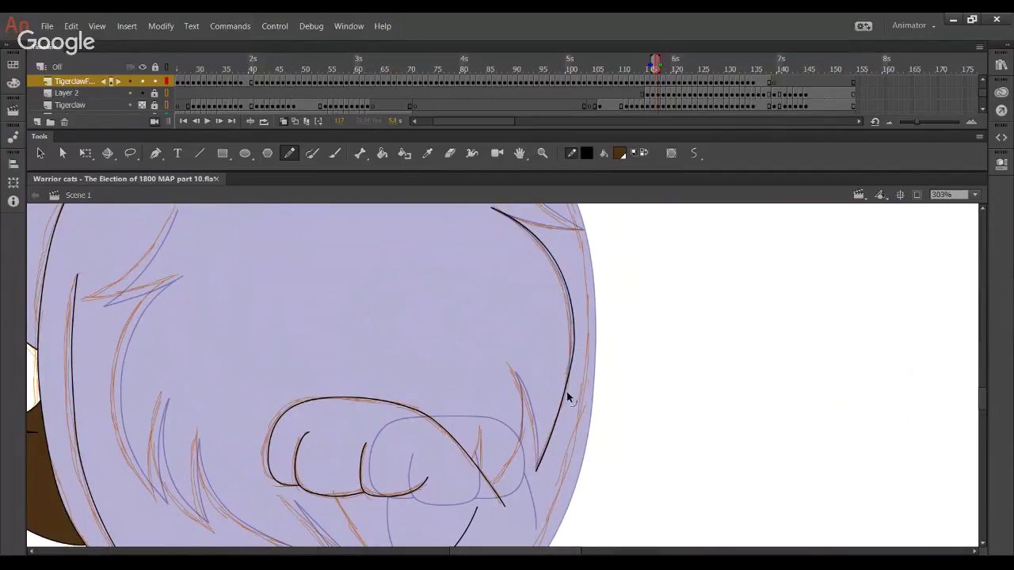
left_click_drag(566, 391, 568, 397)
Ink the left cheek's outer curve from the neck fur up beside the eye, redrawing it until it follows the sketch
mouse_move(573, 306)
left_mouse_down()
mouse_move(562, 278)
mouse_move(544, 328)
left_mouse_up()
left_click_drag(515, 246, 530, 401)
left_click_drag(479, 320, 507, 406)
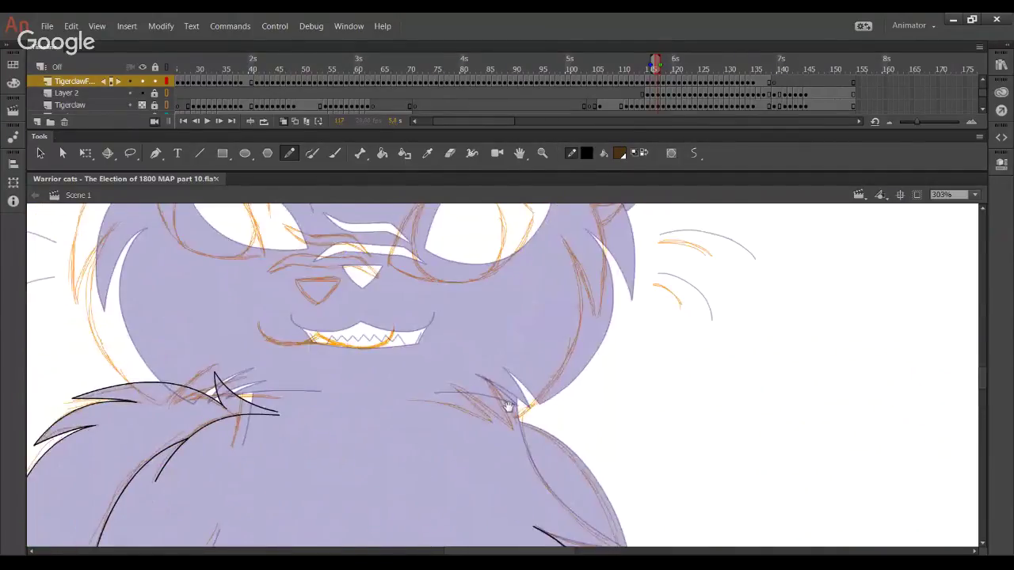
left_click_drag(557, 306, 609, 408)
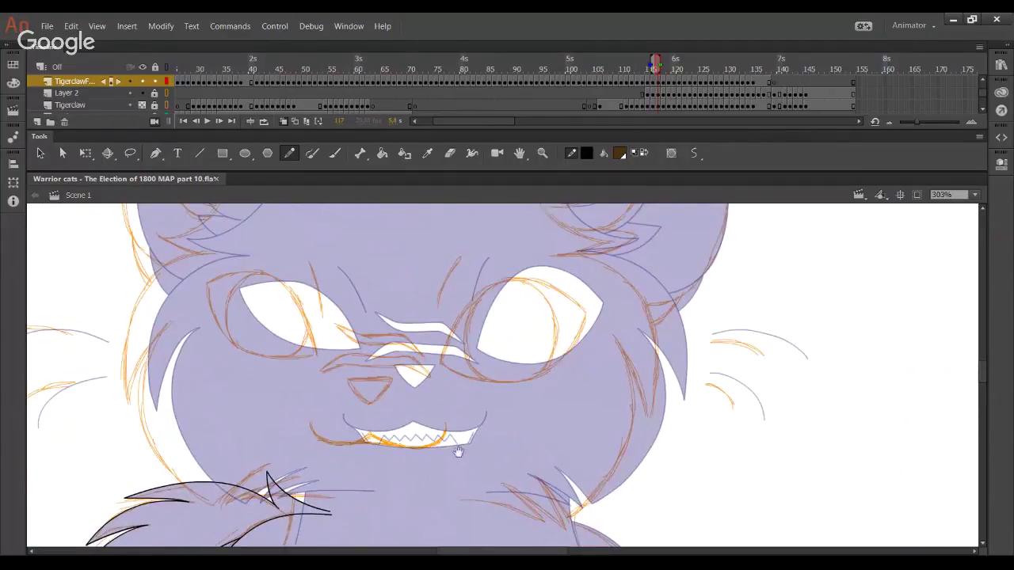
left_click_drag(458, 451, 503, 446)
mouse_move(281, 515)
left_mouse_down()
mouse_move(238, 495)
mouse_move(176, 384)
left_mouse_up()
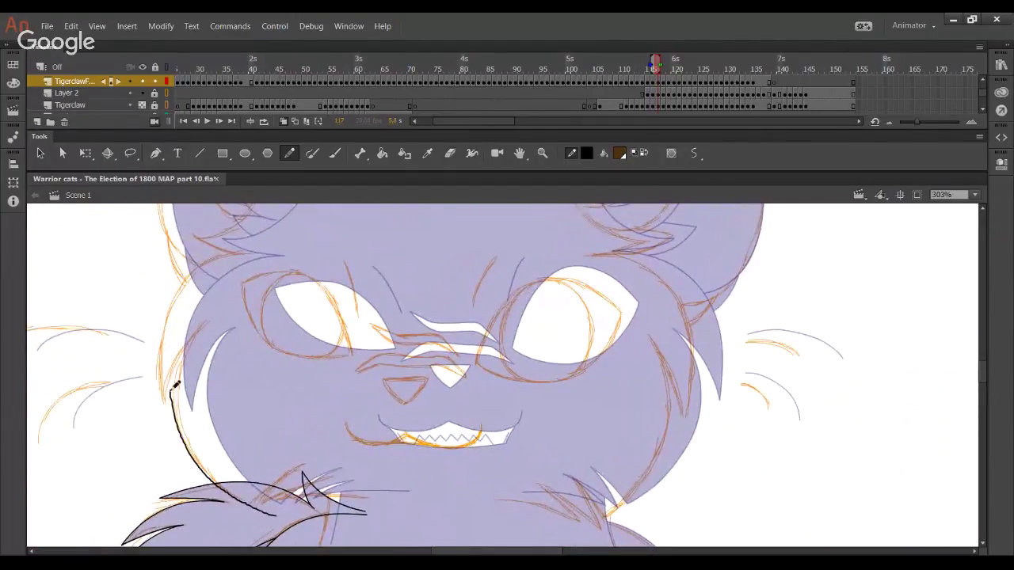
key("ctrl+z")
mouse_move(285, 516)
left_mouse_down()
mouse_move(198, 460)
mouse_move(179, 418)
mouse_move(176, 349)
left_mouse_up()
key("ctrl+z")
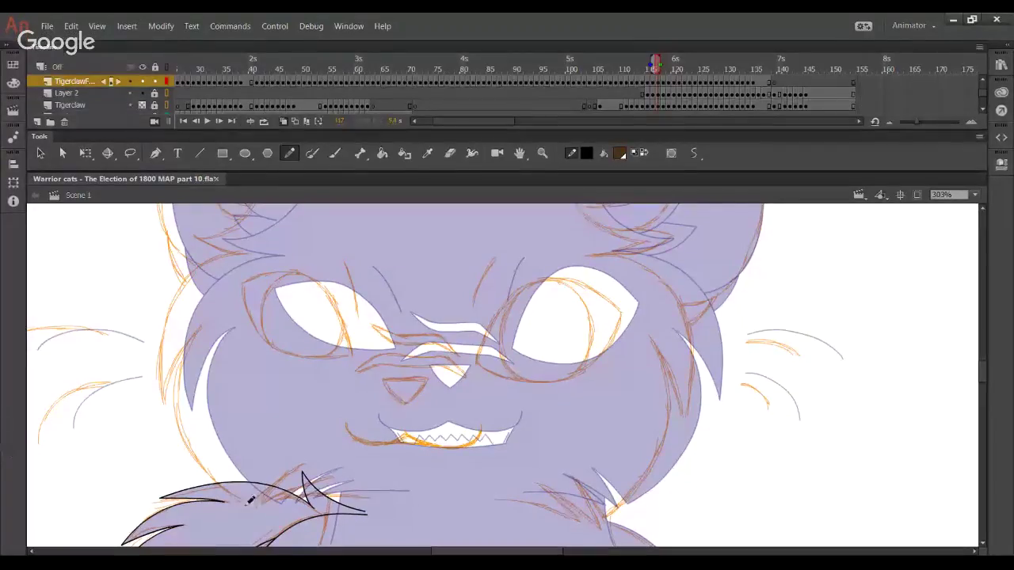
mouse_move(279, 520)
left_mouse_down()
mouse_move(192, 435)
mouse_move(224, 322)
mouse_move(181, 392)
mouse_move(234, 493)
mouse_move(275, 520)
left_mouse_up()
key("ctrl+z")
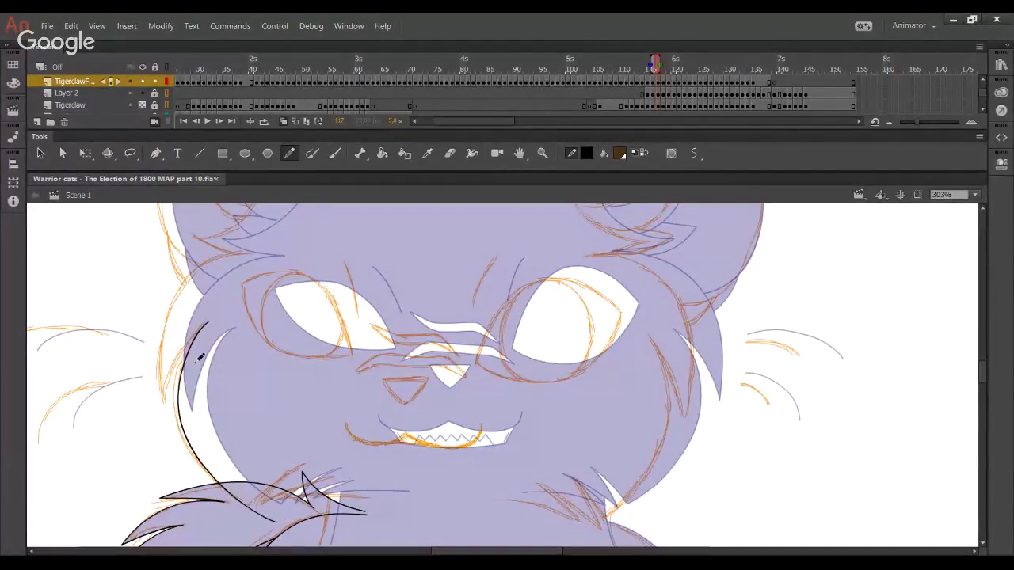
left_click_drag(181, 375, 172, 346)
scroll(174, 360, "down", 3)
key("ctrl+z")
key("ctrl+z")
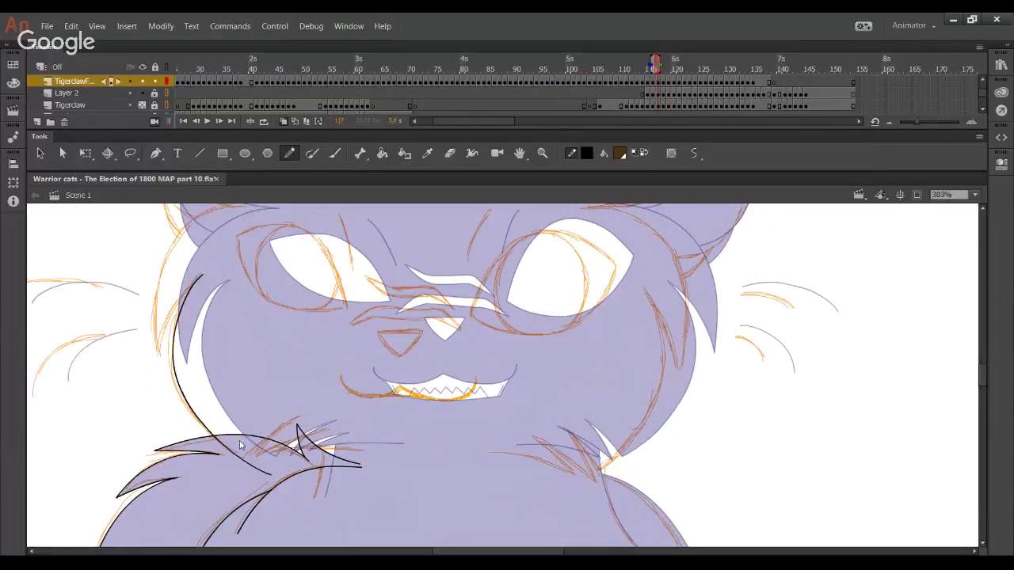
left_click_drag(277, 469, 213, 434)
key("ctrl+z")
mouse_move(274, 467)
left_mouse_down()
mouse_move(228, 447)
mouse_move(182, 383)
mouse_move(174, 333)
mouse_move(204, 274)
left_mouse_up()
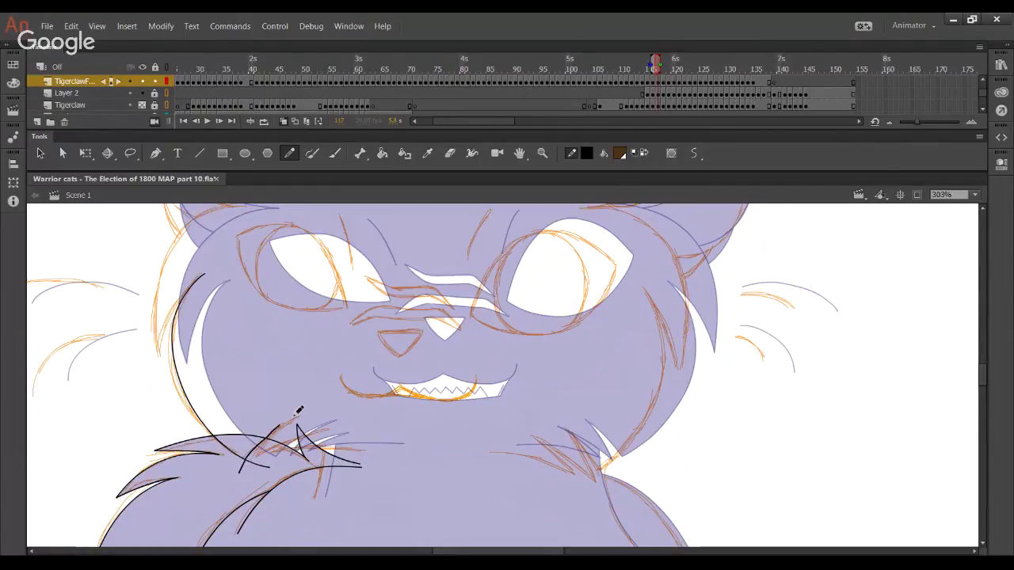
Ink the upper fur stroke below the left cheek, rising from the neck fur toward the mouth, redrawing it until it follows the sketch
key("ctrl+z")
left_click_drag(236, 475, 298, 418)
key("ctrl+z")
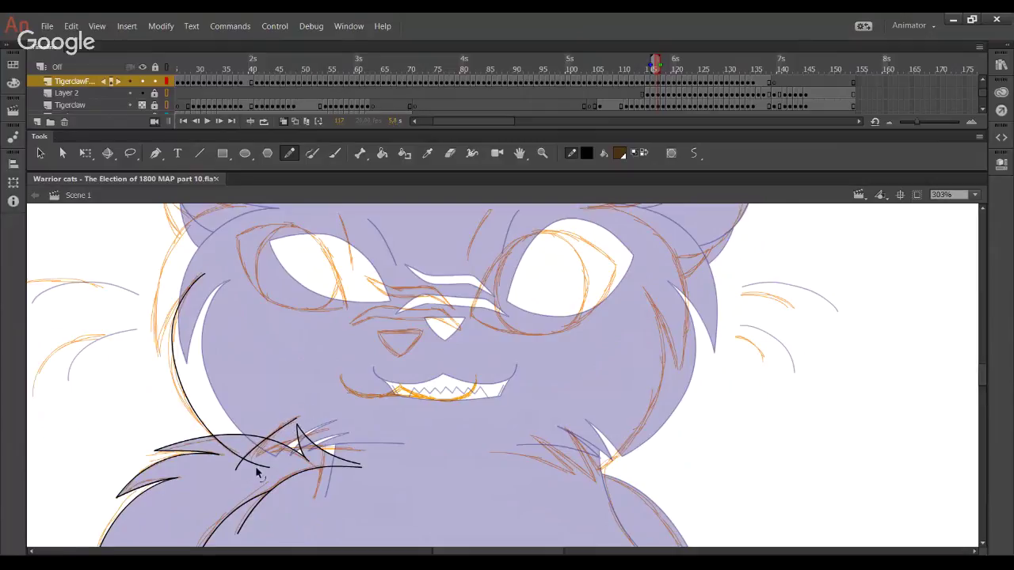
key("ctrl+z")
left_click_drag(238, 476, 299, 412)
key("ctrl+z")
left_click_drag(237, 474, 300, 416)
key("ctrl+z")
left_click_drag(236, 476, 339, 402)
key("ctrl+z")
key("ctrl+z")
left_click_drag(235, 475, 335, 404)
key("ctrl+z")
left_click_drag(234, 477, 342, 400)
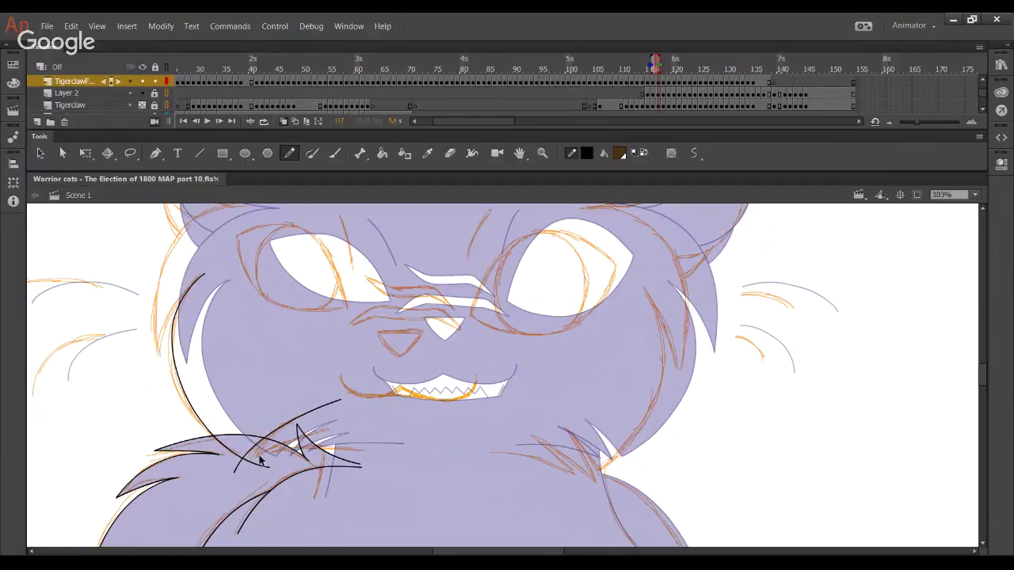
Delete the overlapping line ends where the cheek curve, the new fur stroke and the shoulder fur cross
left_click(241, 466, "ctrl")
key("Delete")
left_click(257, 465, "ctrl")
key("Delete")
left_click(253, 439, "ctrl")
key("Delete")
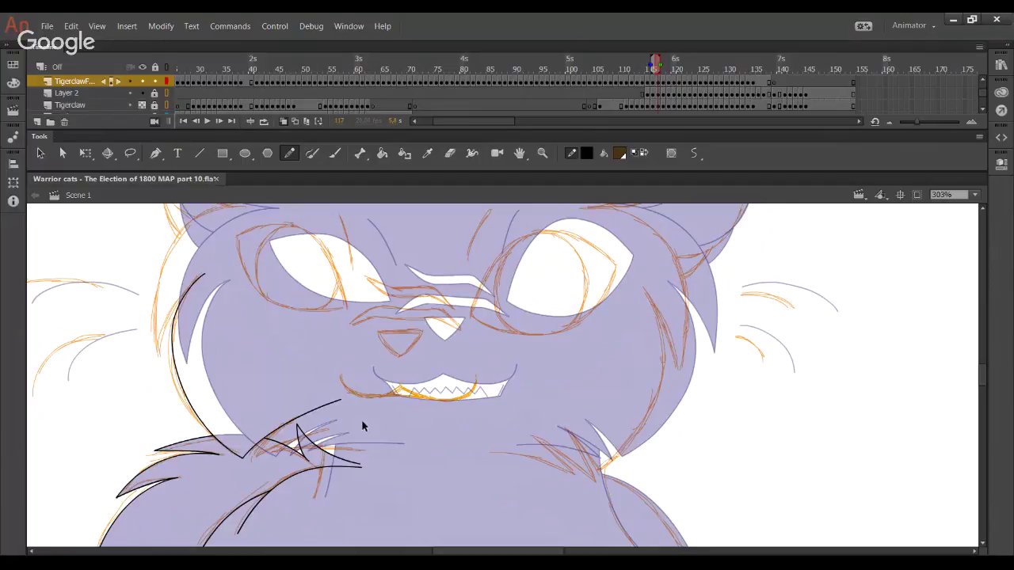
Cut the new fur stroke at the sketched tuft tip and delete the excess beyond it
left_click_drag(296, 396, 314, 418)
key("Delete")
left_click(323, 408, "ctrl")
key("Delete")
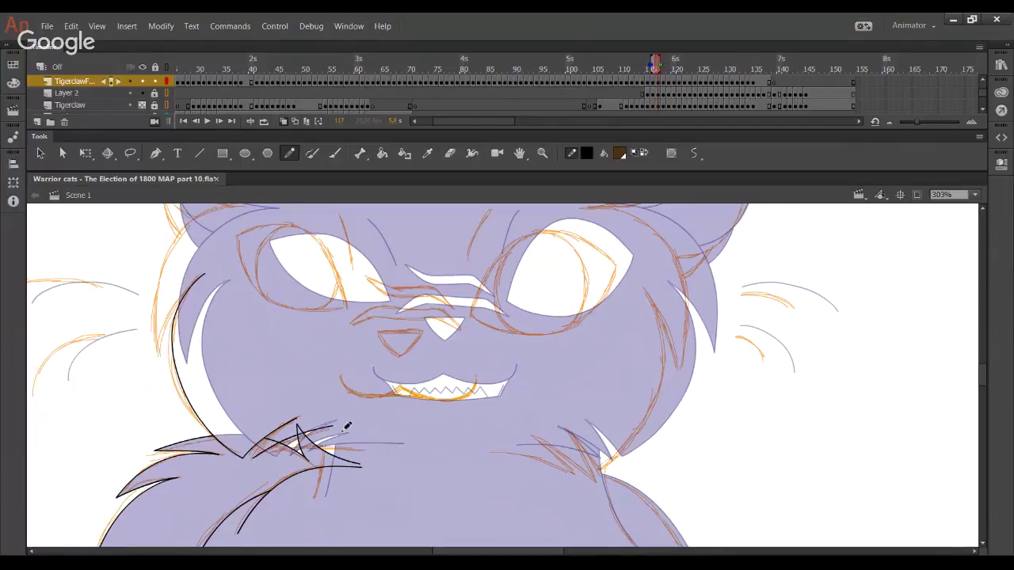
Redraw the second, lower fur stroke beneath the left cheek and delete the chest fur tip that sticks out above it
key("ctrl+z")
mouse_move(253, 458)
left_mouse_down()
mouse_move(300, 443)
mouse_move(253, 461)
mouse_move(337, 436)
left_mouse_up()
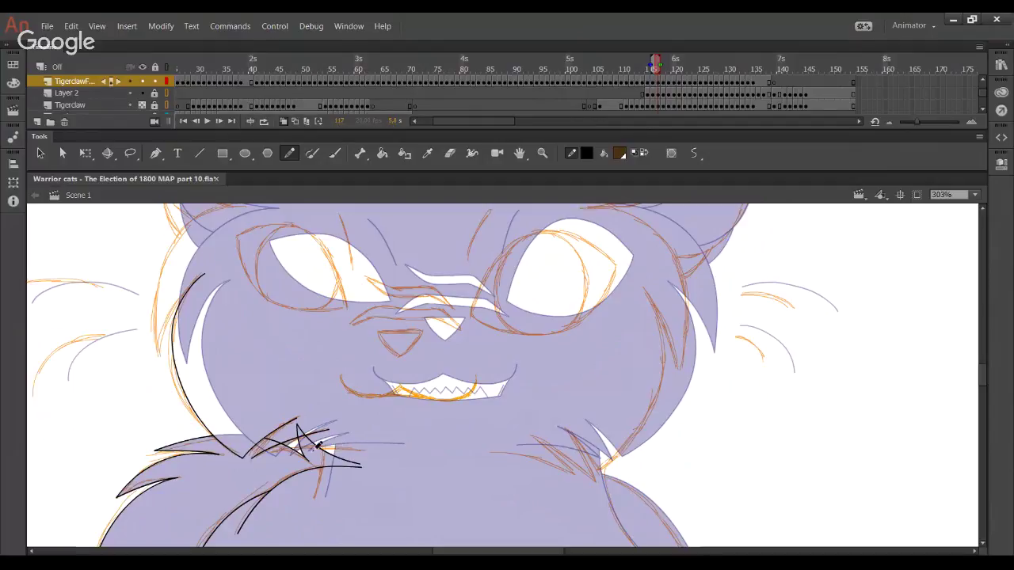
left_click(302, 435, "ctrl")
key("Delete")
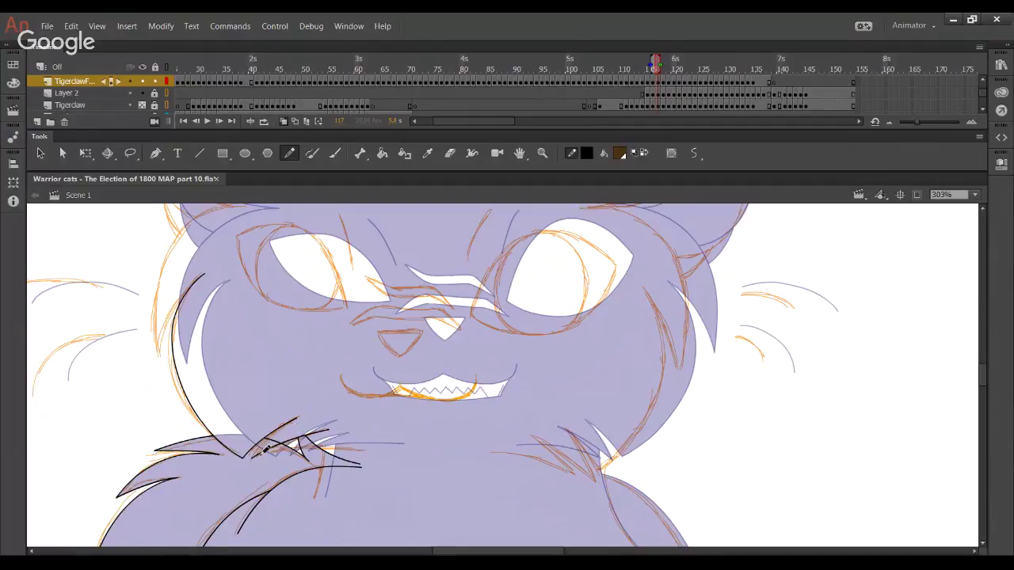
scroll(333, 444, "down", 3)
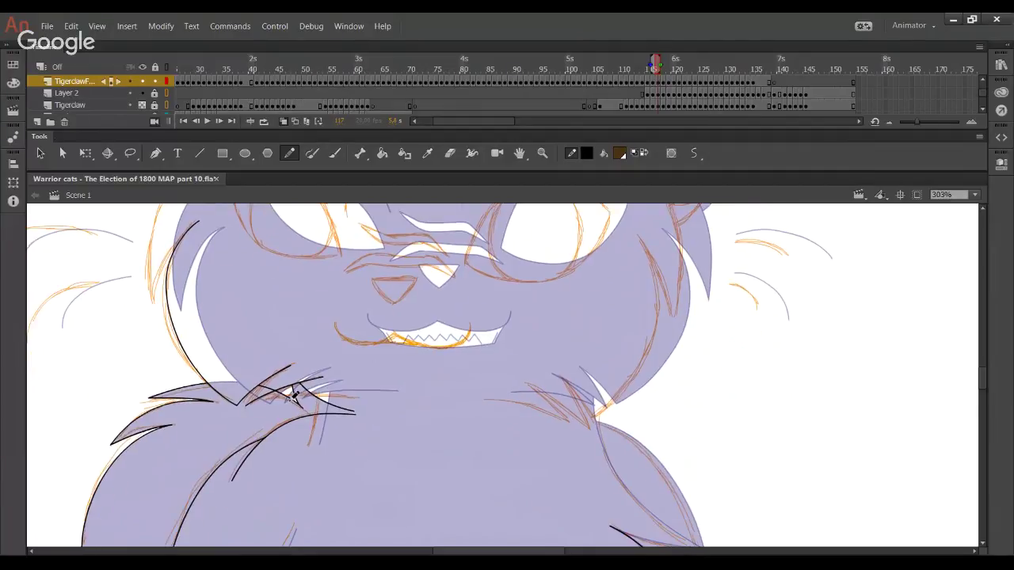
Ink a nearly horizontal fur stroke through the left neck tuft, redrawing it until it suits the sketch
left_click_drag(351, 406, 361, 405)
key("ctrl+z")
key("ctrl+z")
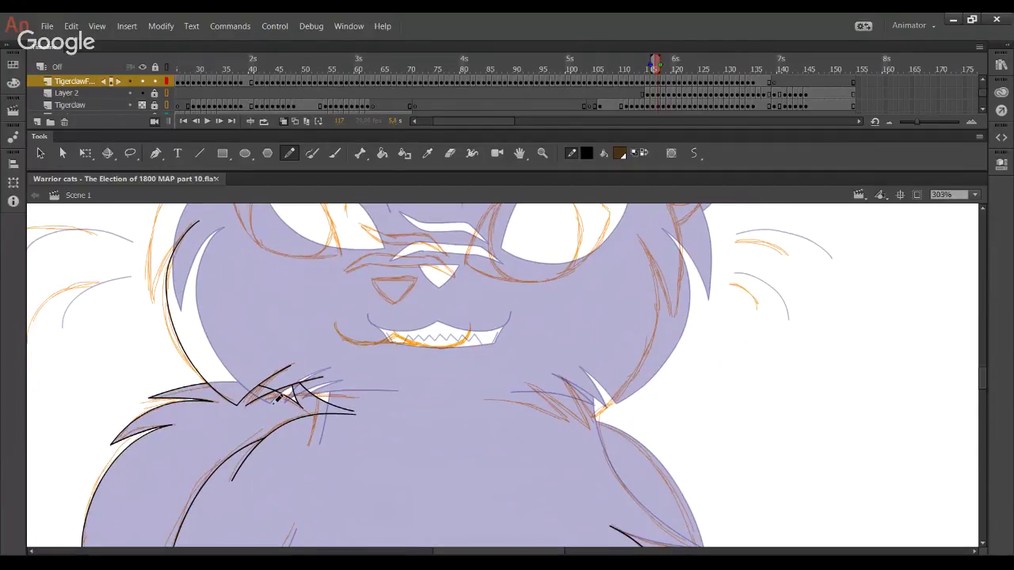
left_click_drag(270, 399, 362, 397)
key("ctrl+z")
left_click_drag(277, 398, 407, 411)
key("ctrl+z")
left_click_drag(279, 397, 414, 417)
key("ctrl+z")
left_click_drag(277, 396, 411, 410)
key("ctrl+z")
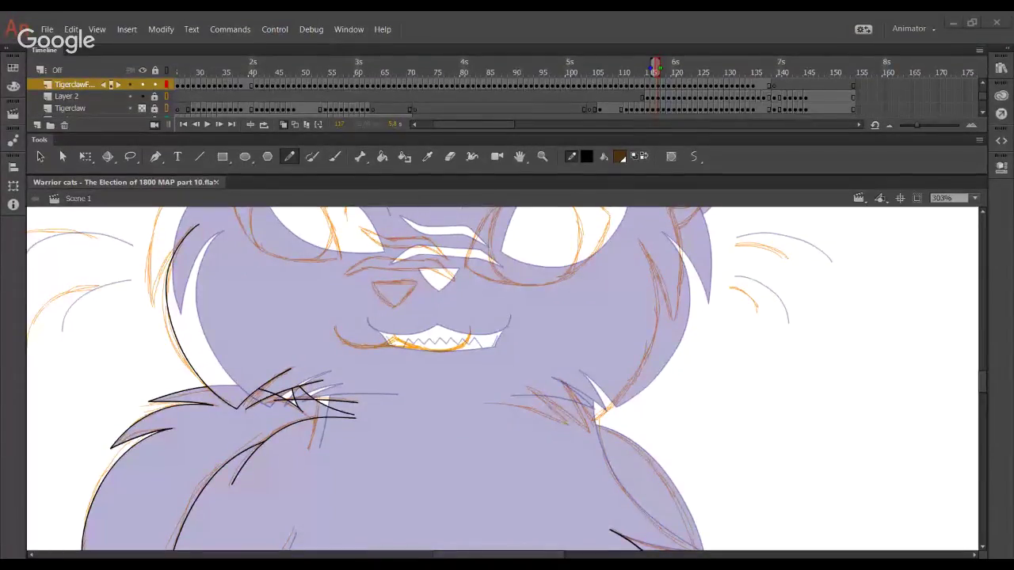
Ink the gently curved chest line leading into the right neck fur and check it with the Tigerclaw sketch layer temporarily hidden
left_click_drag(428, 480, 388, 437)
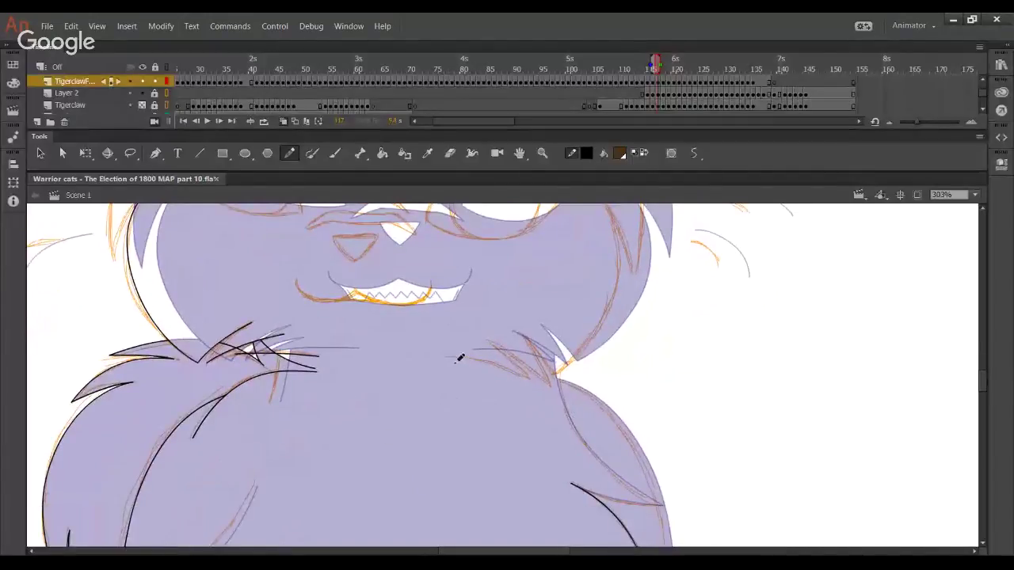
mouse_move(444, 359)
left_mouse_down()
mouse_move(484, 358)
mouse_move(450, 361)
mouse_move(480, 359)
mouse_move(473, 366)
mouse_move(542, 408)
mouse_move(536, 389)
mouse_move(504, 365)
left_mouse_up()
key("ctrl+z")
left_click(142, 104)
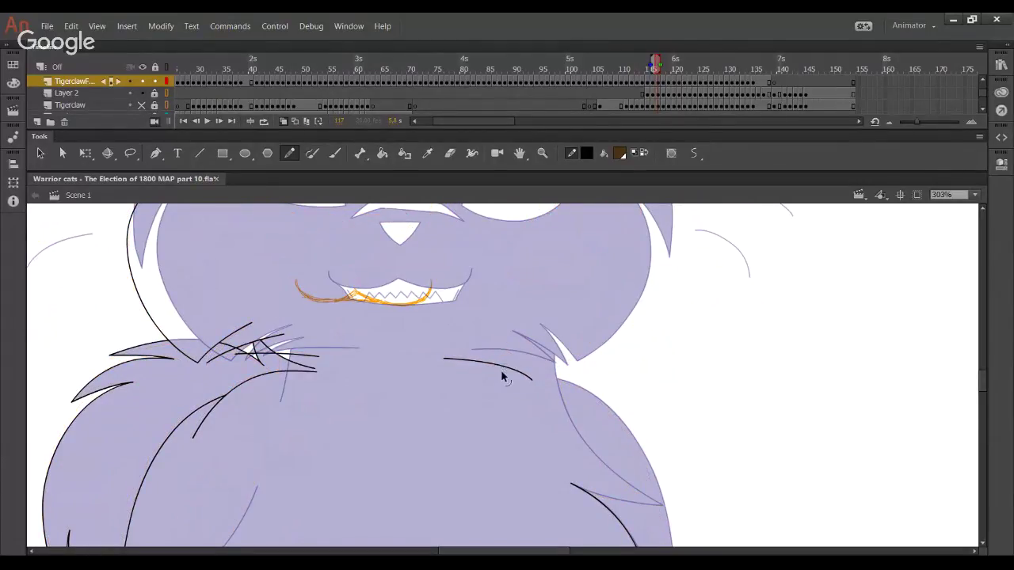
left_click(142, 105)
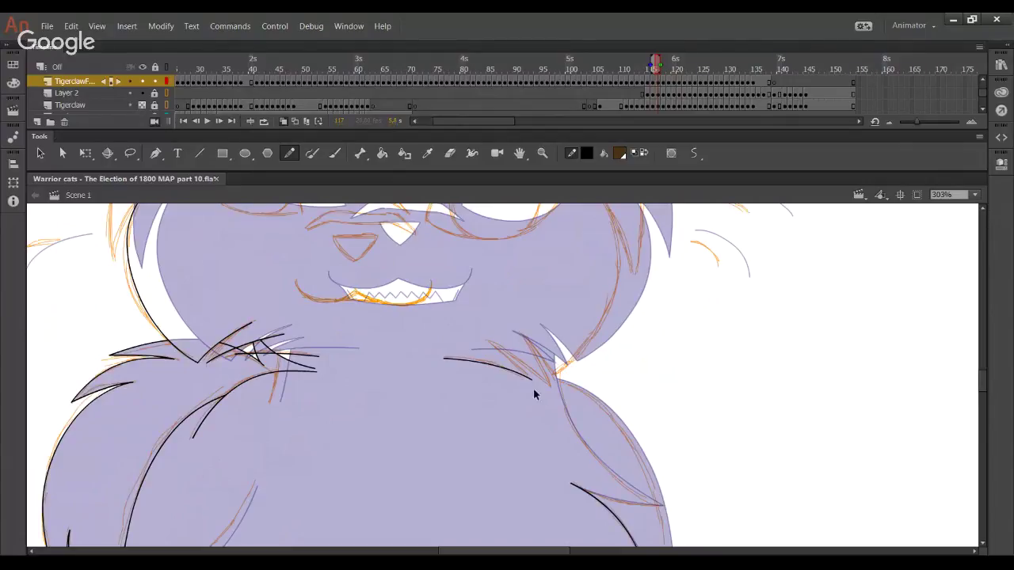
Ink the two slanted fur spikes on the right side of the neck, following the orange sketch
mouse_move(492, 345)
left_mouse_down()
mouse_move(553, 392)
mouse_move(504, 356)
left_mouse_up()
key("ctrl+z")
left_click_drag(520, 334, 572, 403)
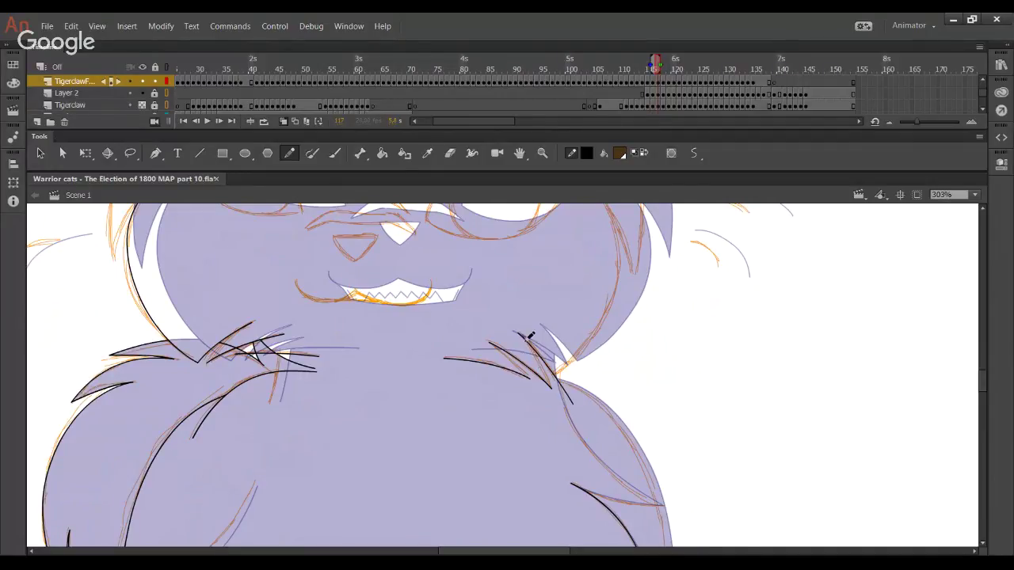
key("ctrl+z")
left_click_drag(523, 336, 579, 430)
Ink the right cheek outline down to the neck fur and delete the spike segment that overshoots below the junction
mouse_move(545, 372)
left_mouse_down()
mouse_move(555, 405)
mouse_move(599, 403)
mouse_move(627, 348)
mouse_move(603, 241)
mouse_move(634, 362)
mouse_move(565, 448)
mouse_move(552, 433)
mouse_move(574, 418)
mouse_move(615, 349)
mouse_move(614, 258)
mouse_move(636, 338)
mouse_move(554, 437)
left_mouse_up()
key("space")
key("ctrl+z")
key("ctrl+z")
key("ctrl+z")
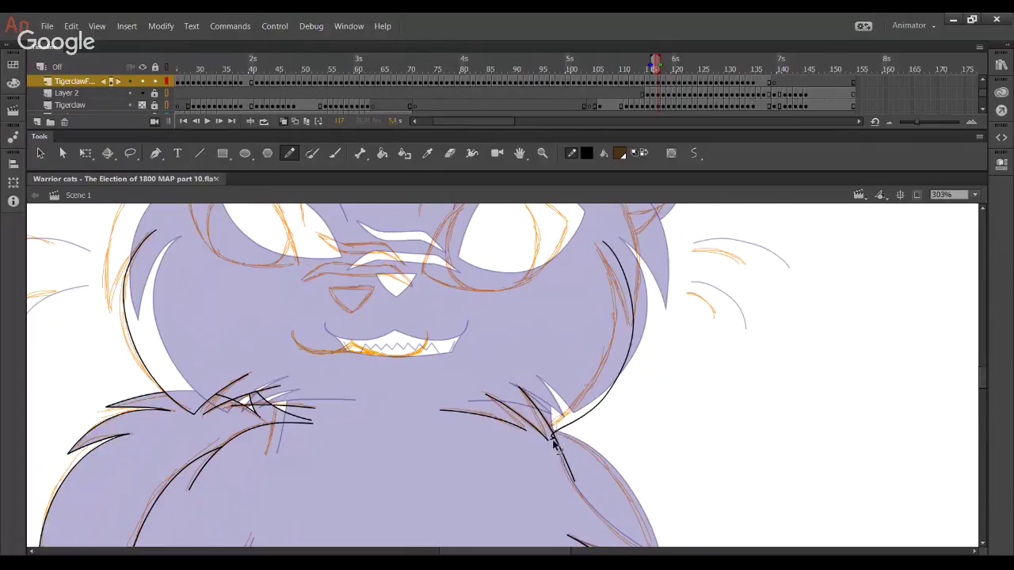
key("ctrl+z")
key("ctrl+y")
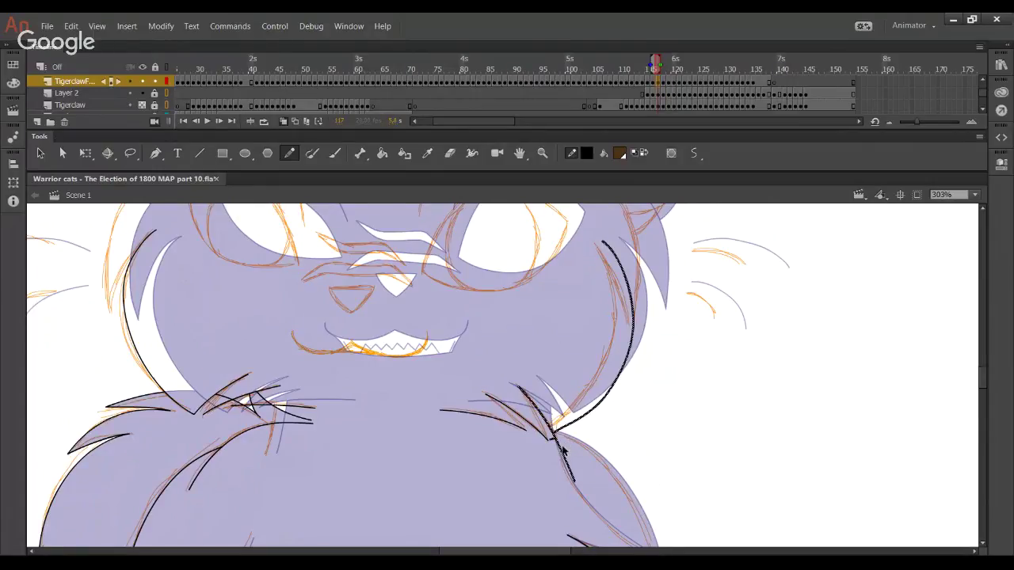
left_click(560, 446, "ctrl")
key("Delete")
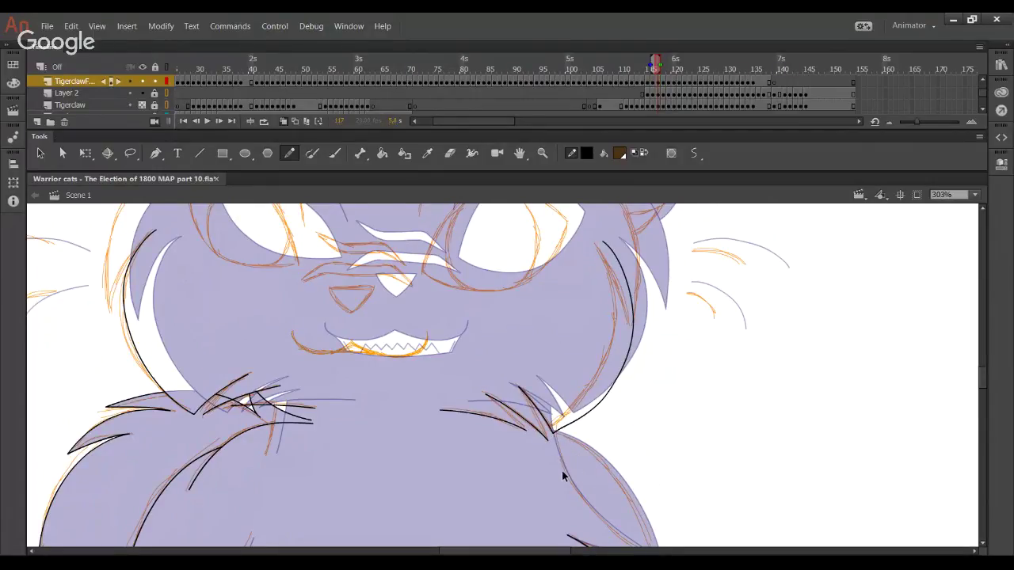
Bend the right cheek outline to refine its curve down to the neck
left_click_drag(563, 468, 611, 516)
left_click_drag(579, 423, 609, 392)
left_click_drag(633, 328, 633, 319)
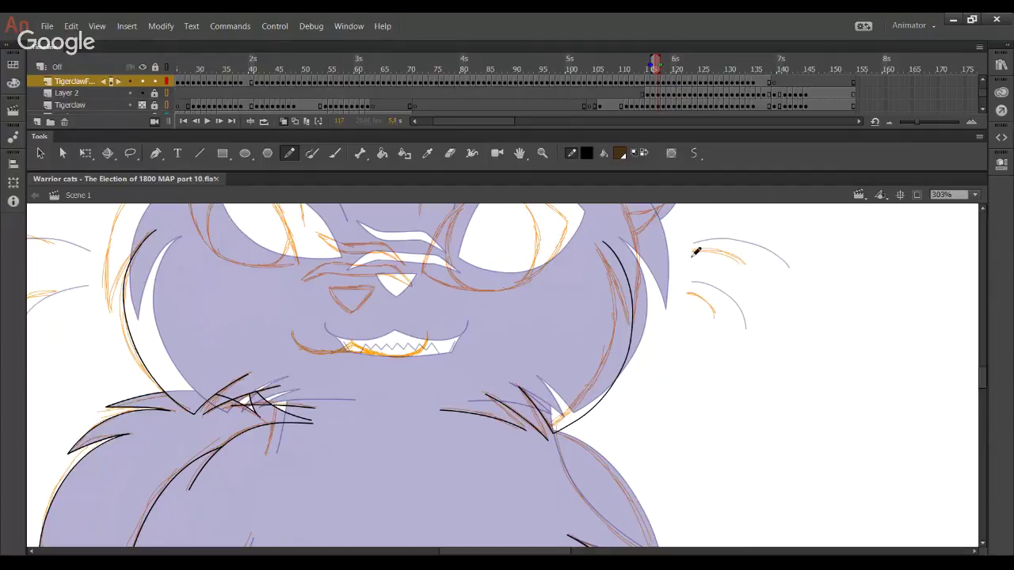
Ink the two whiskers beside the right cheek over the sketched whisker lines
left_click_drag(691, 252, 750, 269)
key("ctrl+z")
left_click_drag(692, 251, 748, 271)
left_click_drag(695, 294, 715, 319)
Ink the two long curved whiskers beside the left cheek and adjust the curve of the lower one
left_click_drag(472, 320, 618, 335)
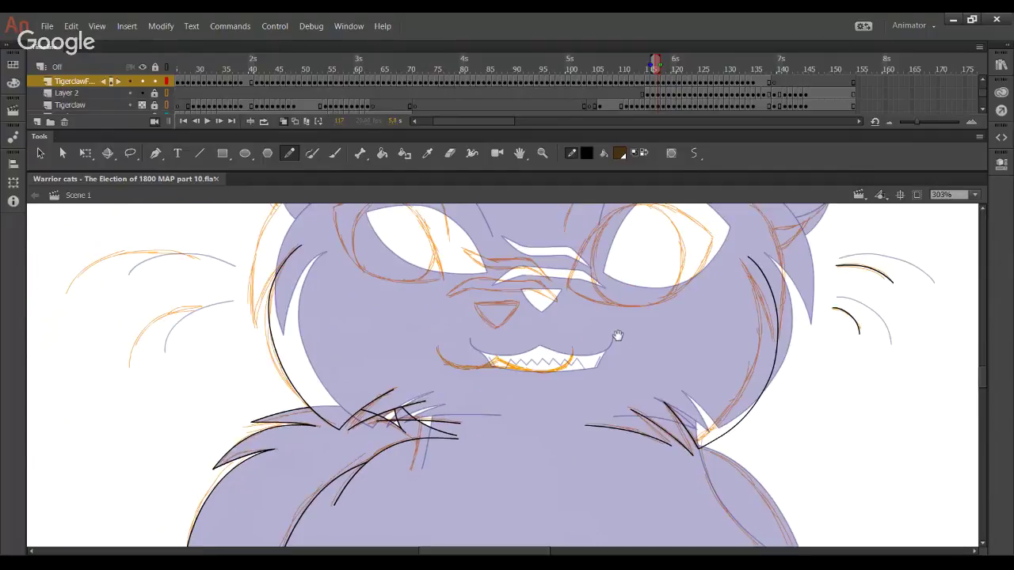
left_click_drag(130, 367, 202, 306)
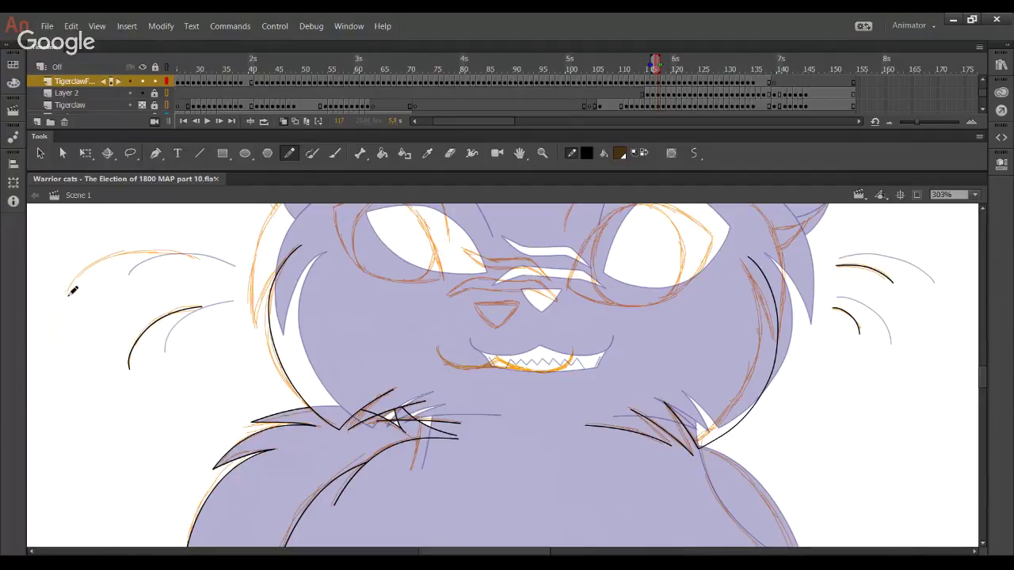
mouse_move(68, 290)
left_mouse_down()
mouse_move(160, 253)
mouse_move(226, 263)
left_mouse_up()
key("ctrl+z")
mouse_move(64, 293)
left_mouse_down()
mouse_move(110, 259)
mouse_move(202, 270)
mouse_move(183, 254)
mouse_move(150, 258)
left_mouse_up()
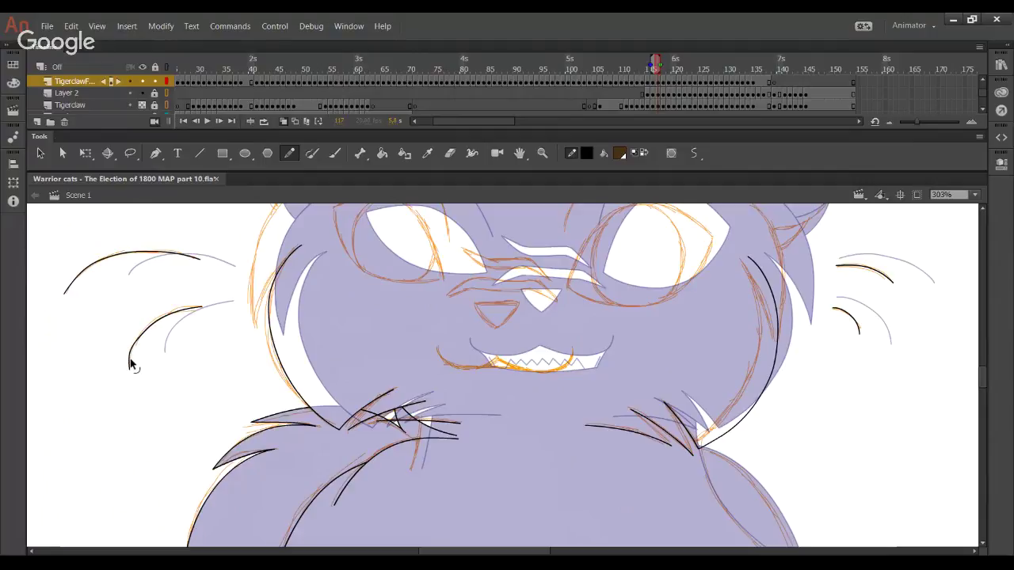
left_click_drag(130, 360, 135, 355)
Ink the outer left cheek fur curve from its lower tip up to above the left eye
left_click_drag(314, 301, 304, 402)
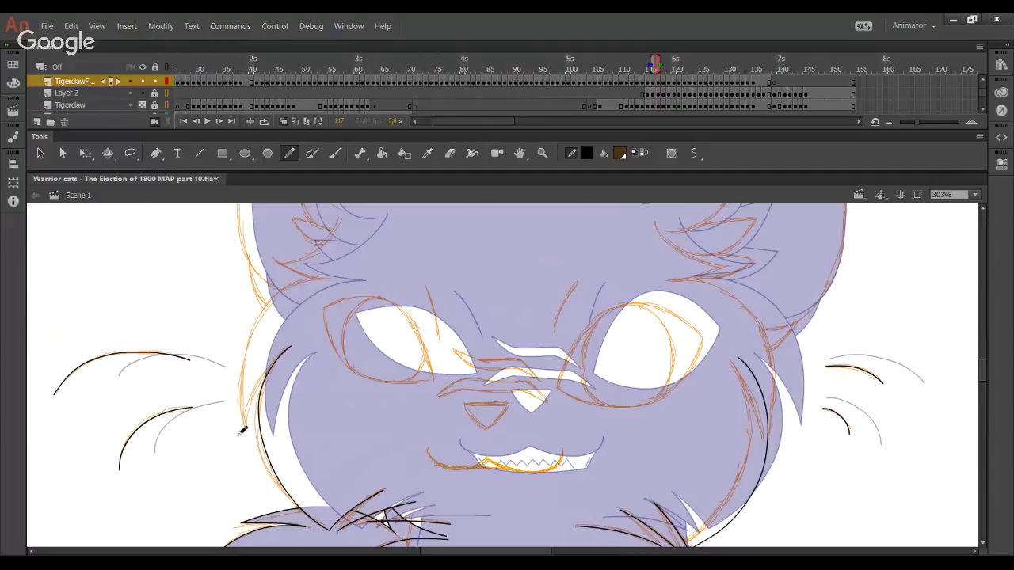
left_click_drag(242, 425, 336, 296)
key("ctrl+z")
mouse_move(244, 426)
left_mouse_down()
mouse_move(261, 308)
mouse_move(346, 272)
mouse_move(239, 409)
mouse_move(322, 272)
mouse_move(336, 286)
mouse_move(287, 298)
left_mouse_up()
key("ctrl+z")
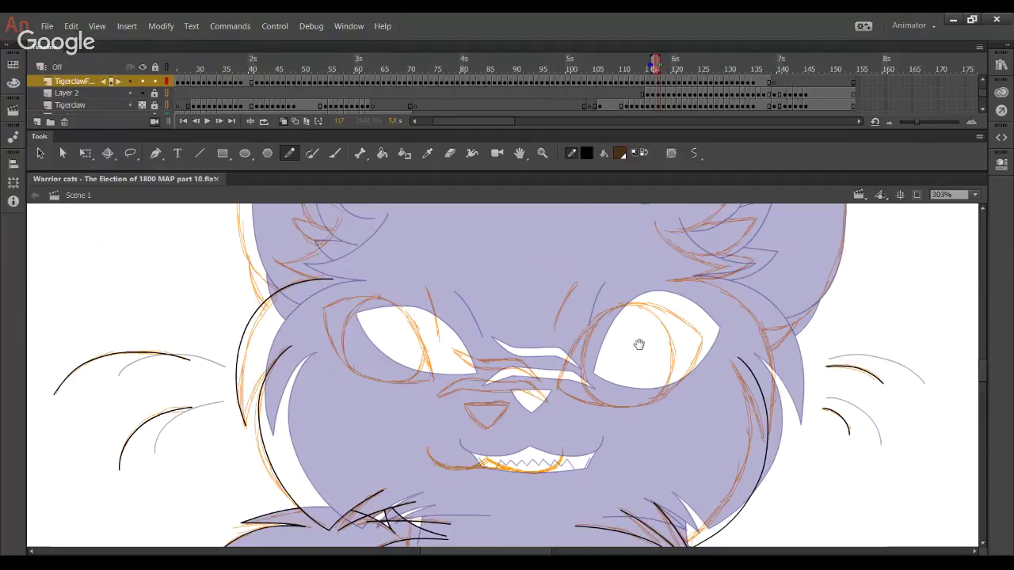
left_click_drag(639, 344, 547, 316)
mouse_move(583, 250)
left_mouse_down()
mouse_move(656, 255)
mouse_move(696, 408)
left_mouse_up()
left_click_drag(679, 306, 682, 302)
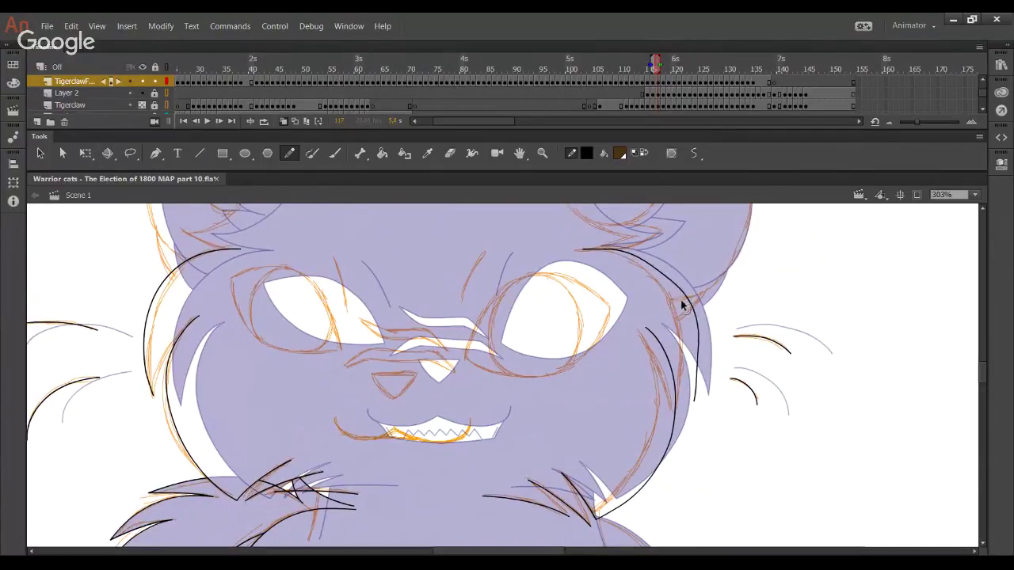
left_click_drag(636, 265, 639, 264)
left_click_drag(697, 359, 699, 358)
left_click(696, 401, "ctrl")
key("Delete")
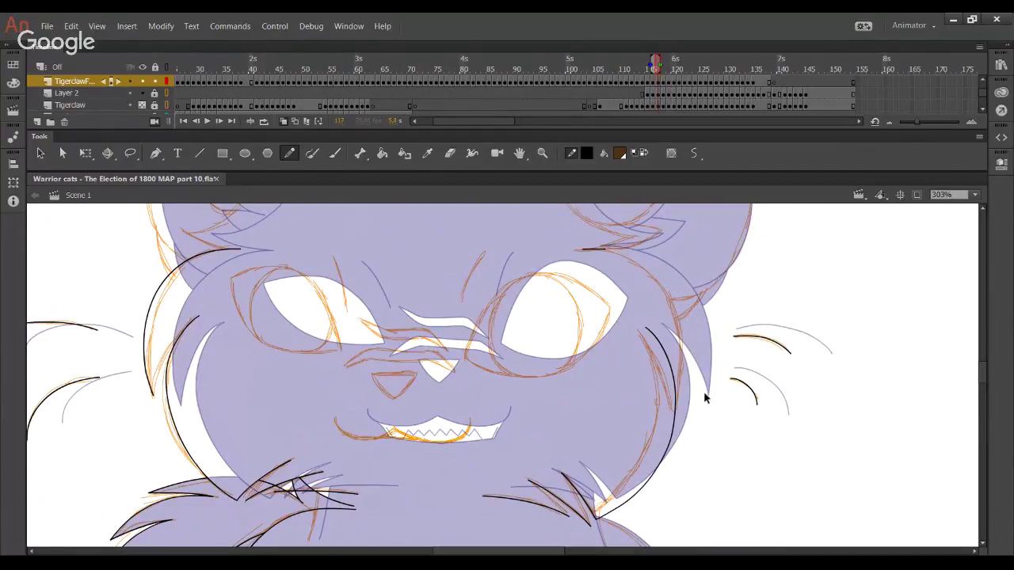
left_click(596, 254, "ctrl")
mouse_move(586, 249)
left_mouse_down()
mouse_move(661, 264)
mouse_move(709, 348)
mouse_move(705, 411)
left_mouse_up()
key("ctrl+z")
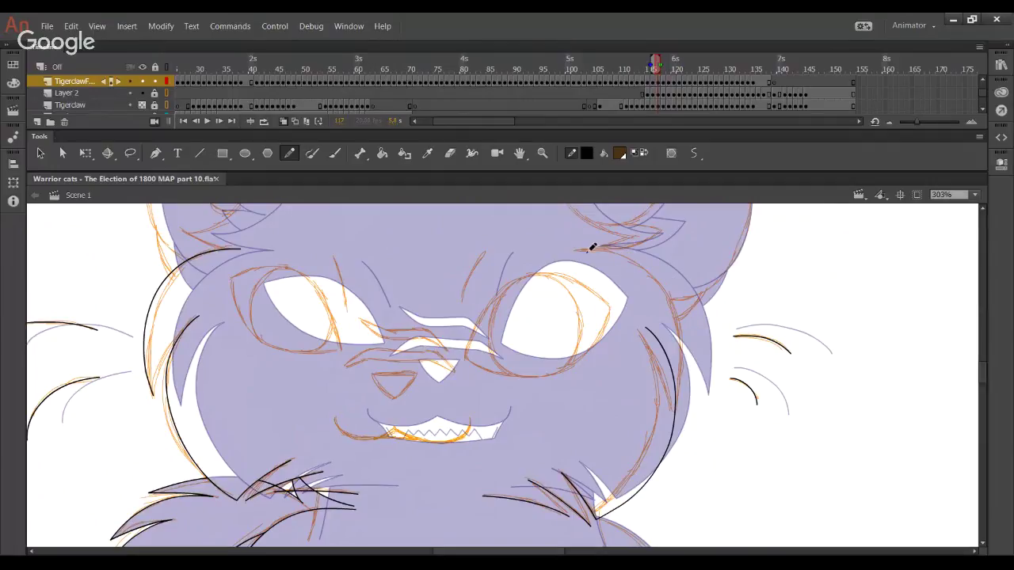
Ink the outer right cheek fur curve from above the right eye down to its tip and bend it into shape
mouse_move(593, 244)
left_mouse_down()
mouse_move(678, 291)
mouse_move(701, 356)
mouse_move(696, 402)
left_mouse_up()
left_click_drag(697, 365, 697, 339)
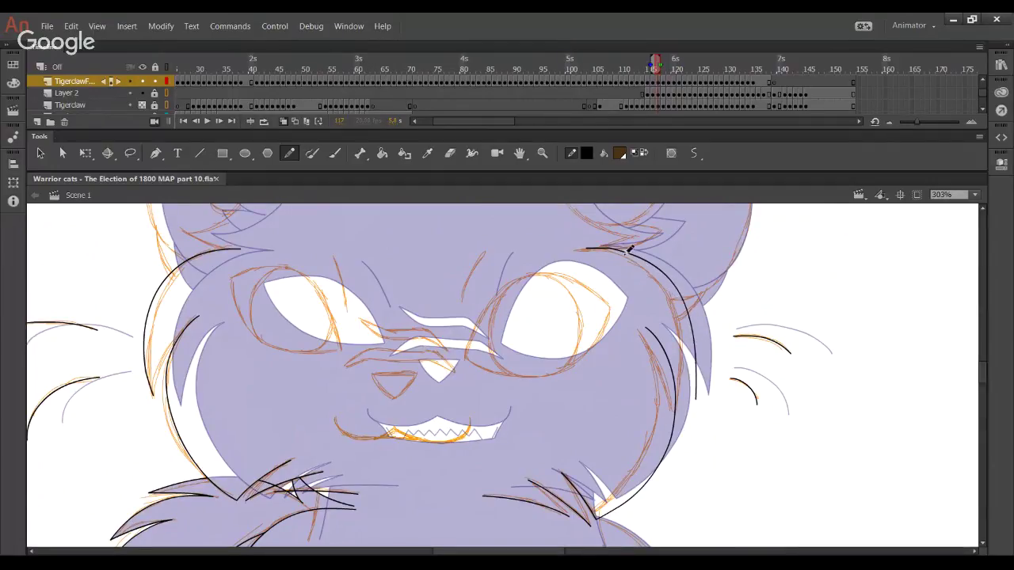
mouse_move(587, 250)
left_mouse_down()
mouse_move(608, 260)
mouse_move(583, 252)
mouse_move(595, 252)
left_mouse_up()
left_click_drag(697, 374, 702, 398)
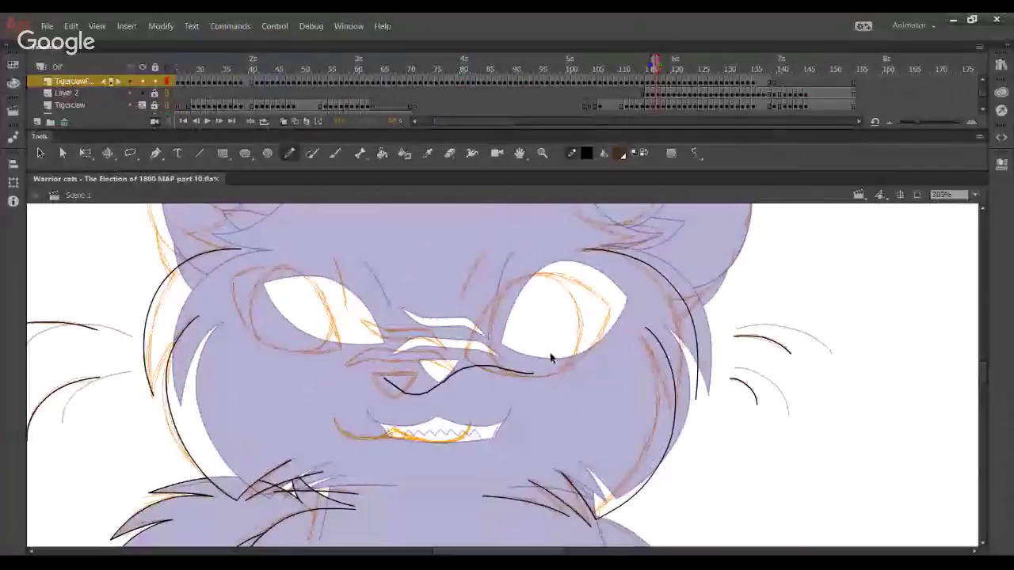
Ink the lowest fur curve at the base of the right ear and trim its overlong end
left_click_drag(550, 355, 564, 415)
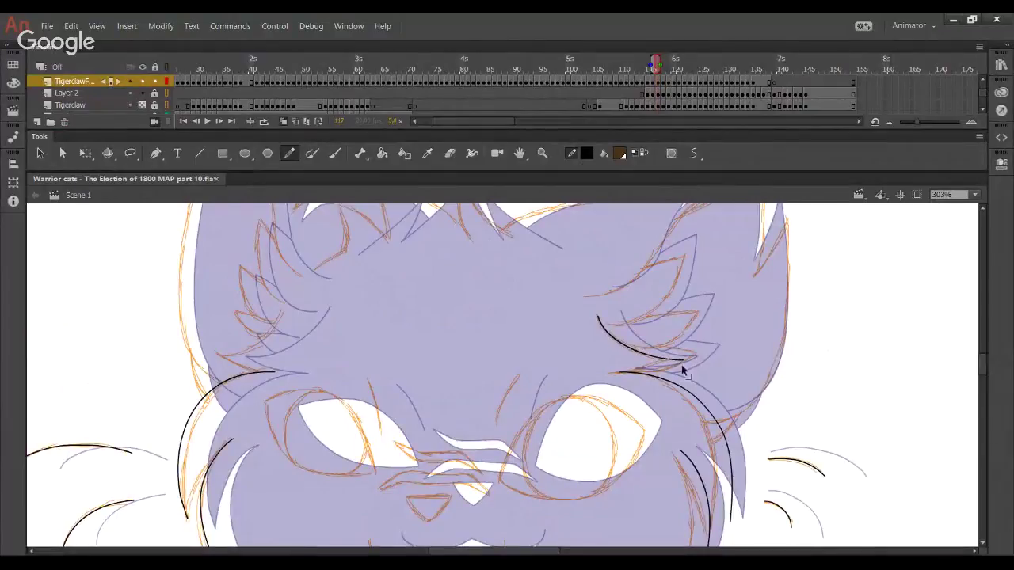
left_click_drag(684, 362, 769, 341)
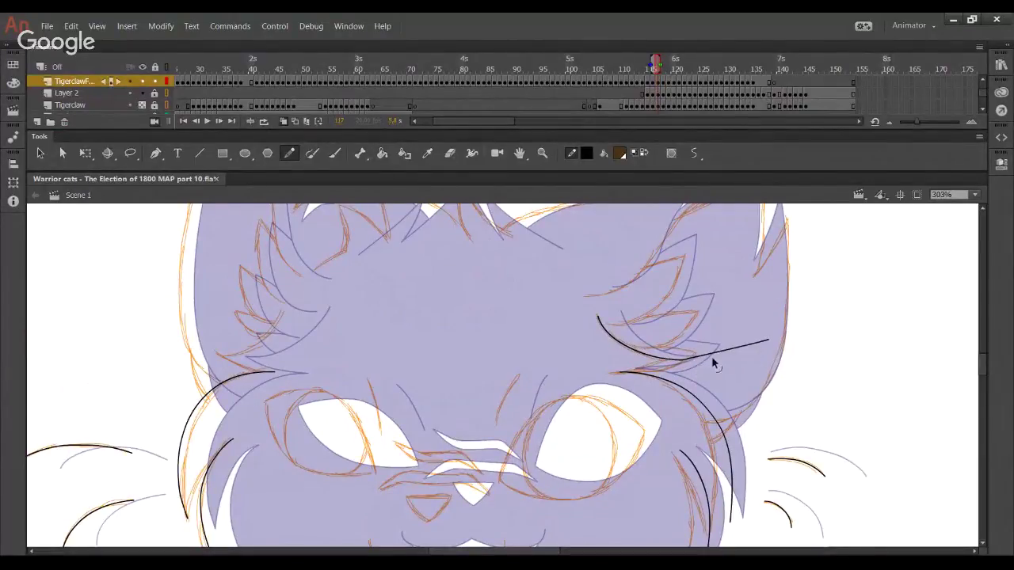
key("ctrl+z")
left_click_drag(682, 361, 713, 357)
mouse_move(790, 372)
left_mouse_down()
mouse_move(693, 324)
mouse_move(678, 325)
mouse_move(708, 353)
mouse_move(680, 334)
left_mouse_up()
key("Delete")
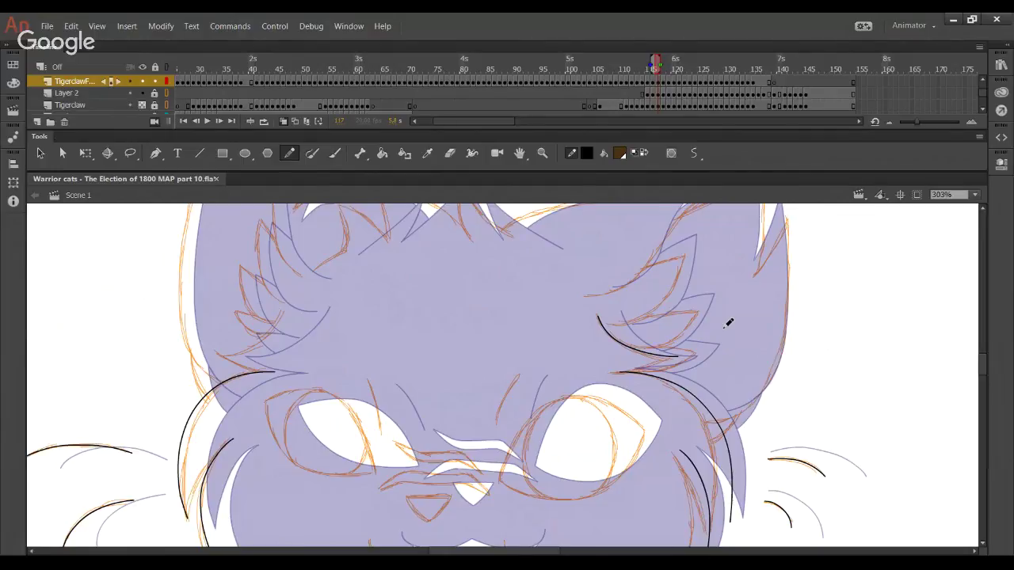
Ink one edge of the crown tuft and the pointed fur tuft by the left ear, deleting the ends past its tip
mouse_move(498, 254)
left_mouse_down()
mouse_move(534, 301)
mouse_move(496, 218)
left_mouse_up()
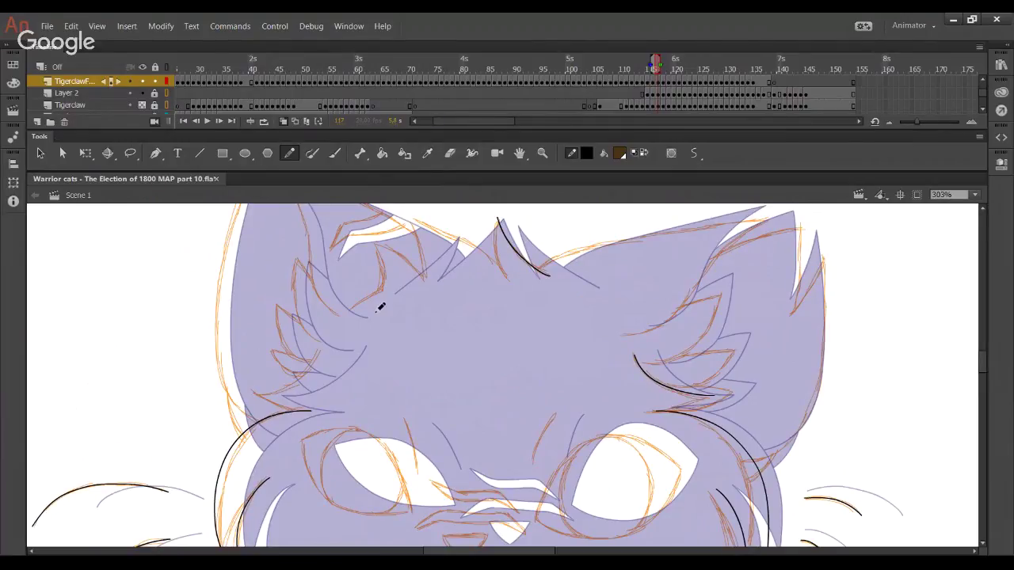
mouse_move(353, 308)
left_mouse_down()
mouse_move(378, 294)
mouse_move(376, 245)
left_mouse_up()
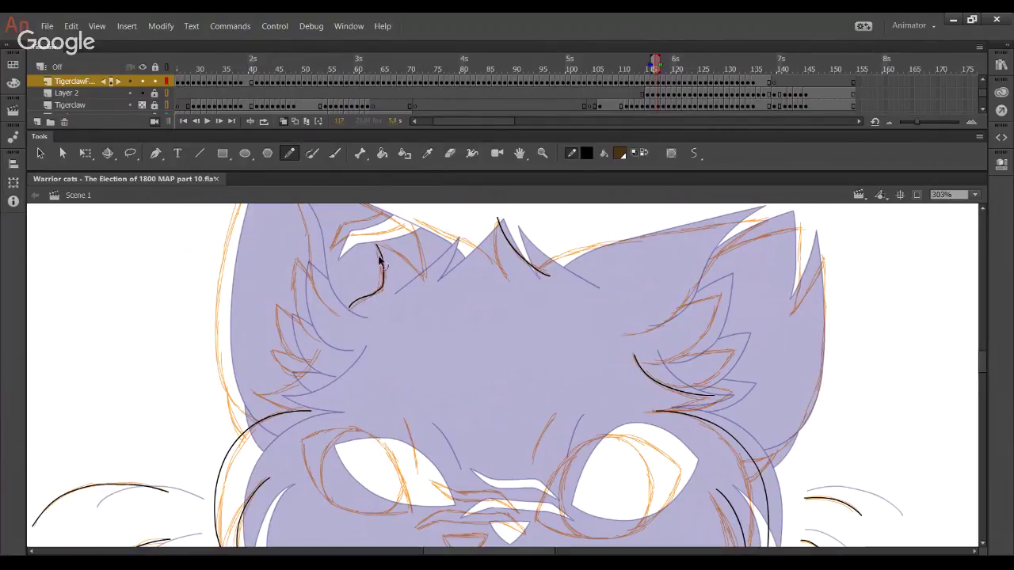
key("ctrl+z")
mouse_move(355, 308)
left_mouse_down()
mouse_move(383, 291)
mouse_move(385, 254)
mouse_move(351, 223)
left_mouse_up()
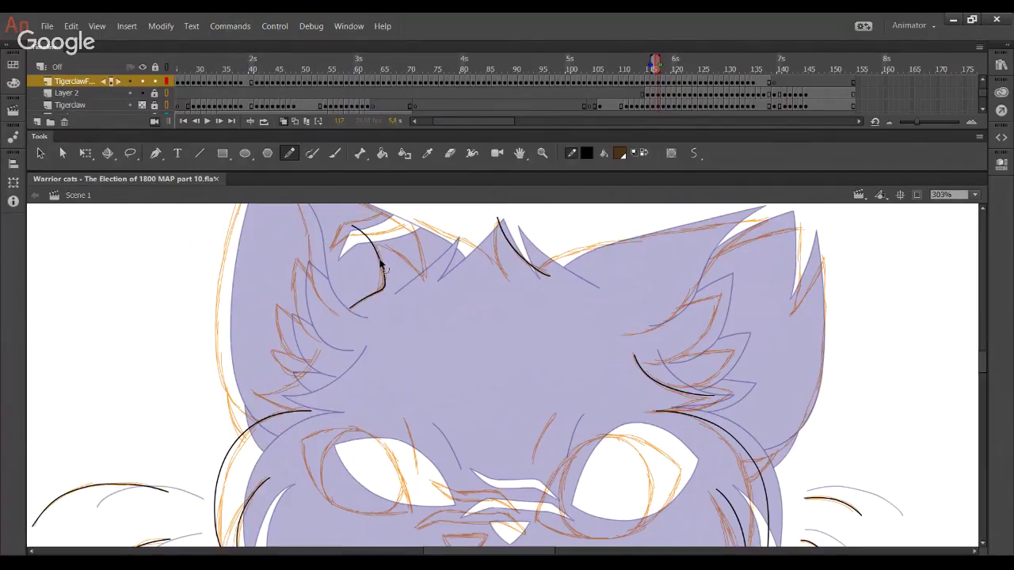
left_click_drag(366, 241, 425, 281)
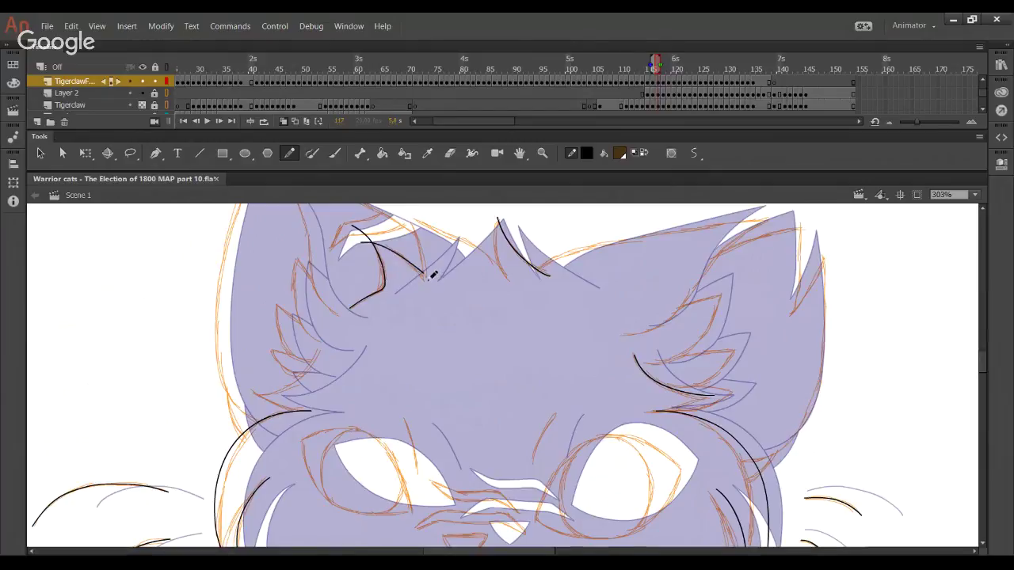
left_click(366, 243, "ctrl")
key("Delete")
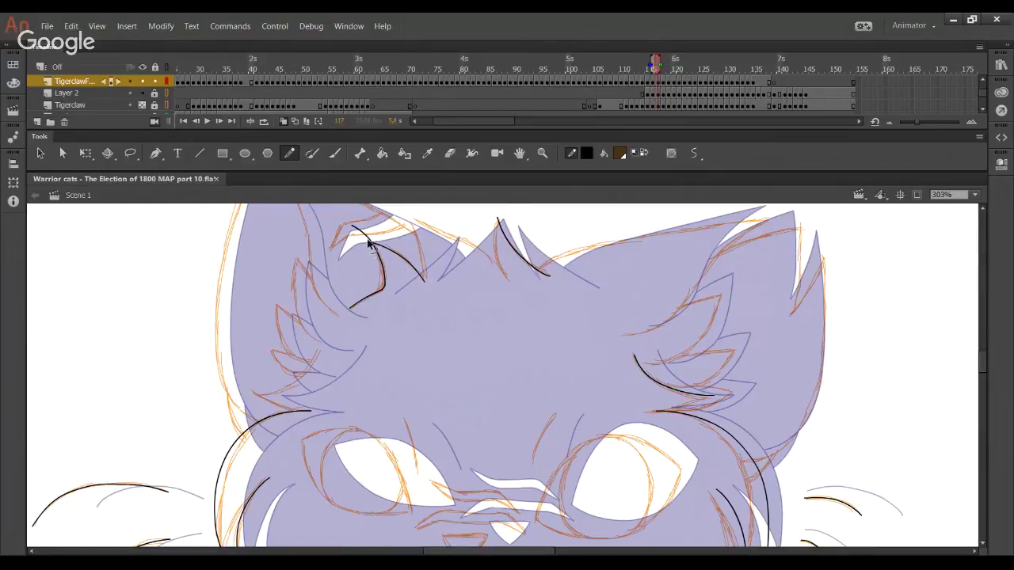
left_click(367, 238, "ctrl")
key("Delete")
Ink the top head line from the left ear toward the crown tuft and bend it to the sketch
mouse_move(409, 219)
left_mouse_down()
mouse_move(439, 222)
mouse_move(509, 285)
left_mouse_up()
mouse_move(460, 242)
left_mouse_down()
mouse_move(486, 260)
mouse_move(477, 247)
left_mouse_up()
left_click_drag(508, 282, 505, 279)
Ink the lowest fur curve at the base of the left ear and delete its excess upper end
left_click_drag(337, 375, 396, 296)
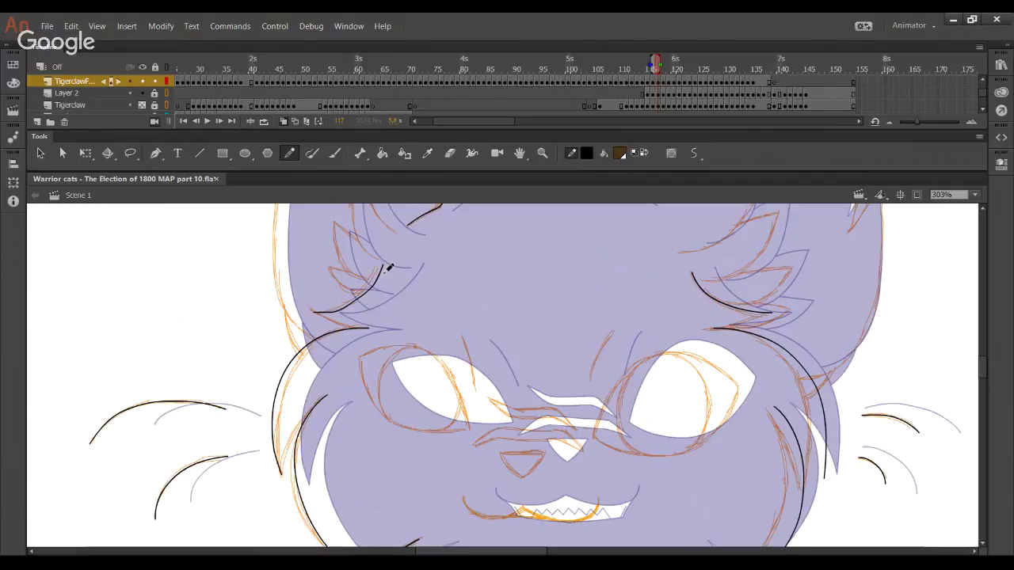
mouse_move(315, 311)
left_mouse_down()
mouse_move(378, 286)
mouse_move(396, 234)
left_mouse_up()
left_click_drag(380, 269, 384, 264)
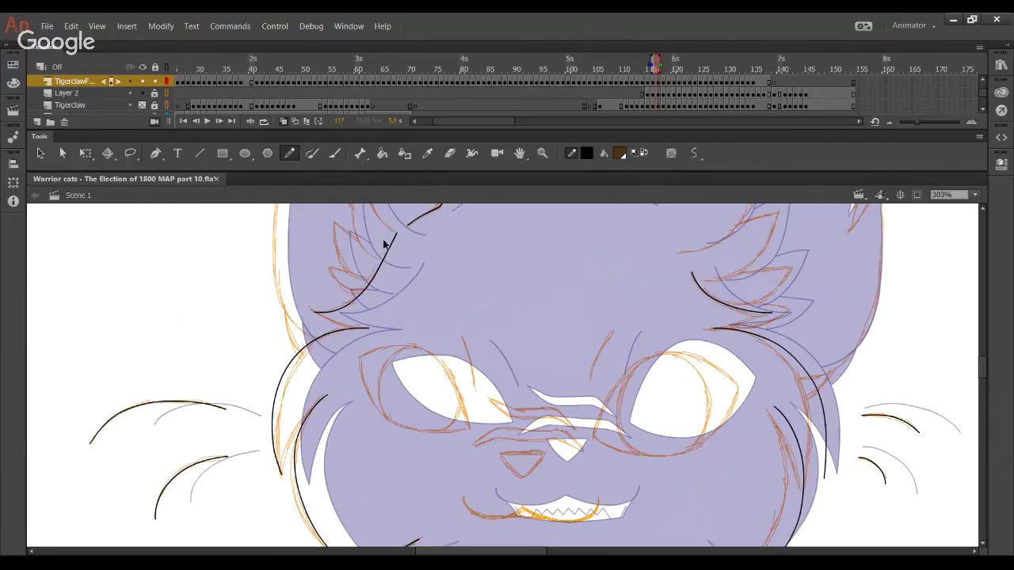
left_click_drag(364, 215, 399, 271)
key("Delete")
Ink the inner right shoulder line from the neck to the pointed fur tip and bend it to smooth the curve
left_click_drag(452, 358, 445, 316)
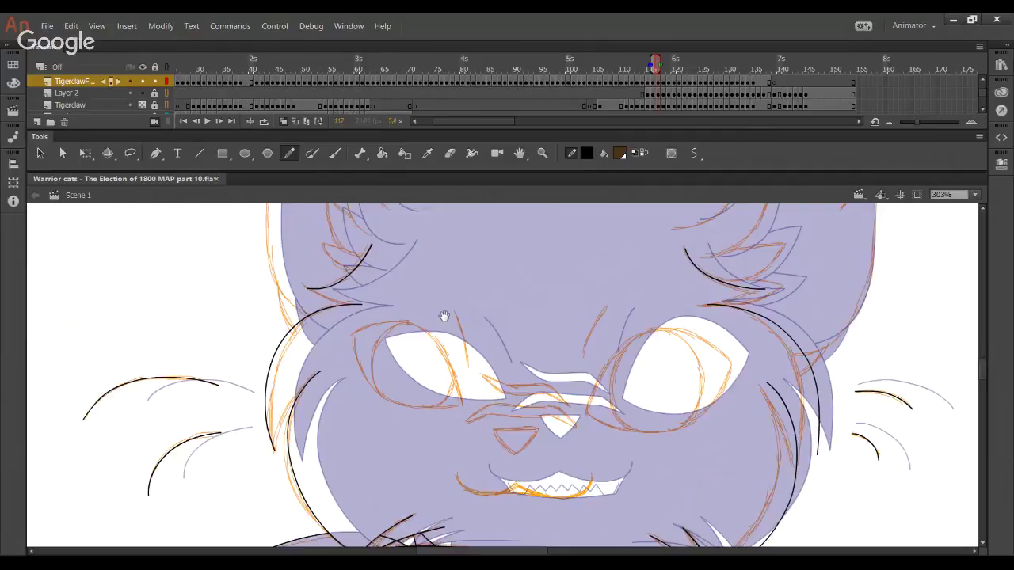
scroll(444, 316, "down", 10)
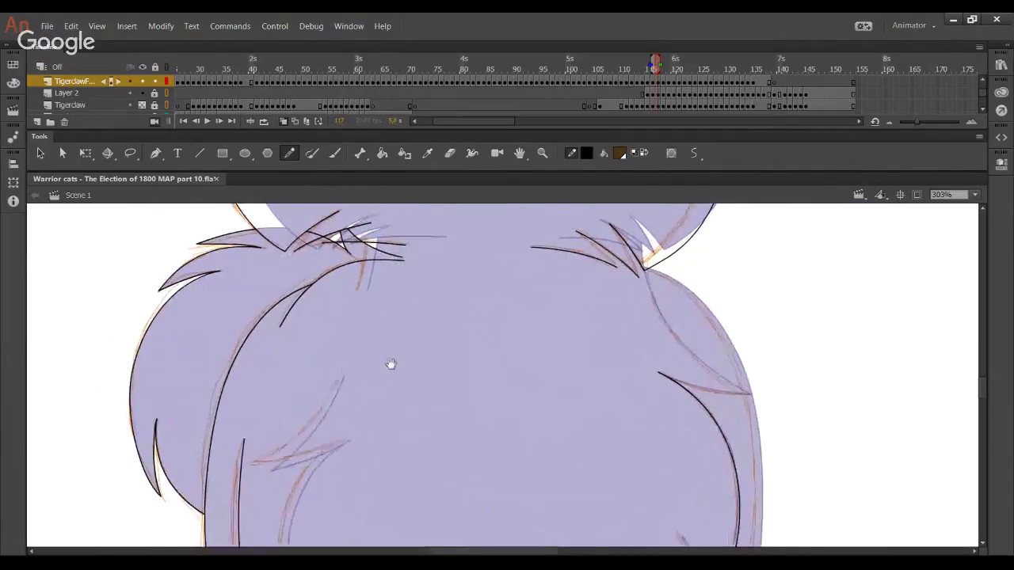
scroll(369, 437, "up", 3)
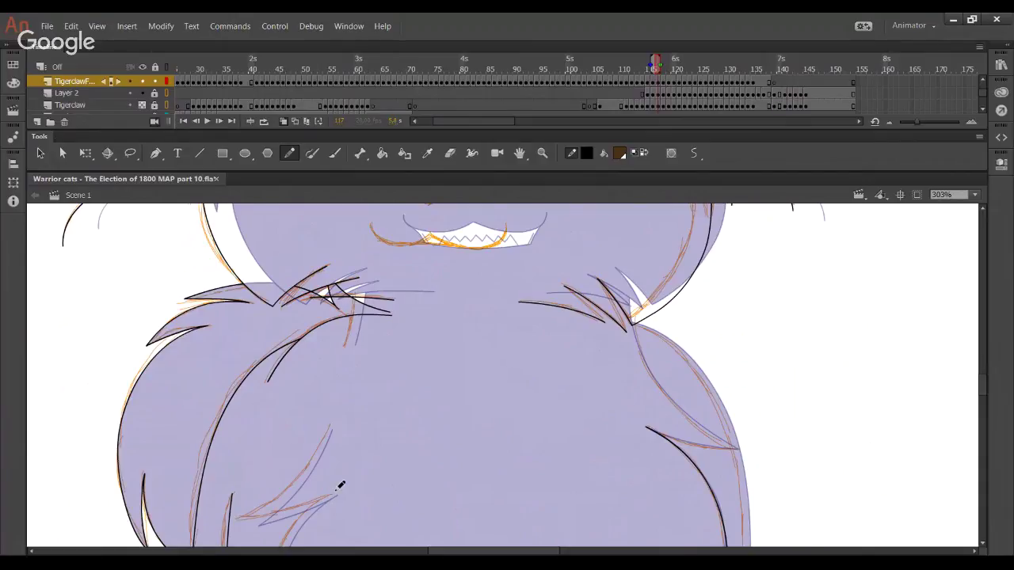
mouse_move(639, 325)
left_mouse_down()
mouse_move(739, 444)
mouse_move(686, 417)
mouse_move(741, 447)
mouse_move(720, 435)
left_mouse_up()
left_click_drag(641, 353, 642, 357)
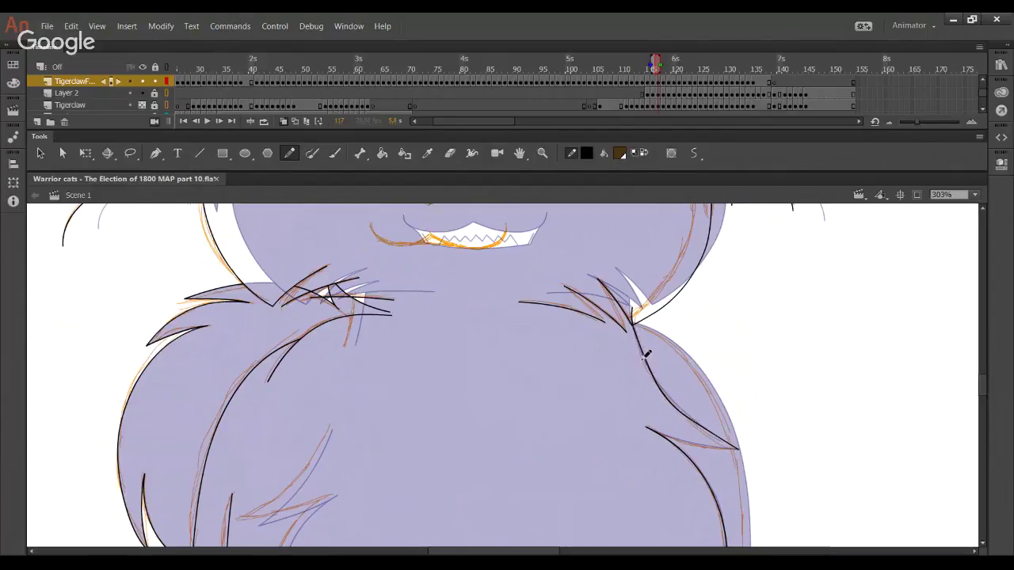
left_click_drag(658, 392, 662, 387)
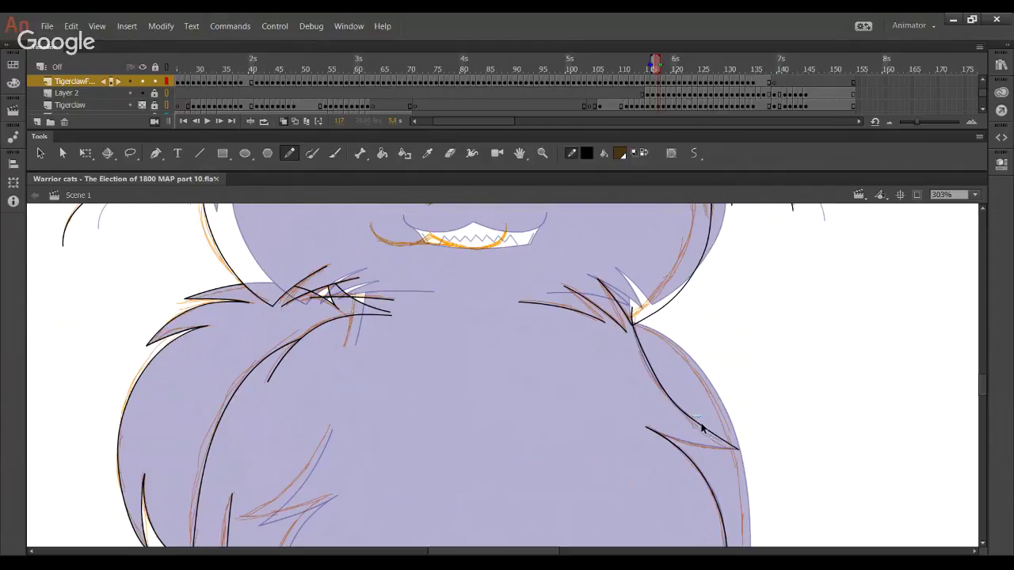
Bend the lower part and the neck end of the inner right shoulder line to follow the sketch
mouse_move(705, 428)
left_mouse_down()
mouse_move(711, 441)
mouse_move(716, 435)
left_mouse_up()
left_click_drag(645, 358, 631, 324)
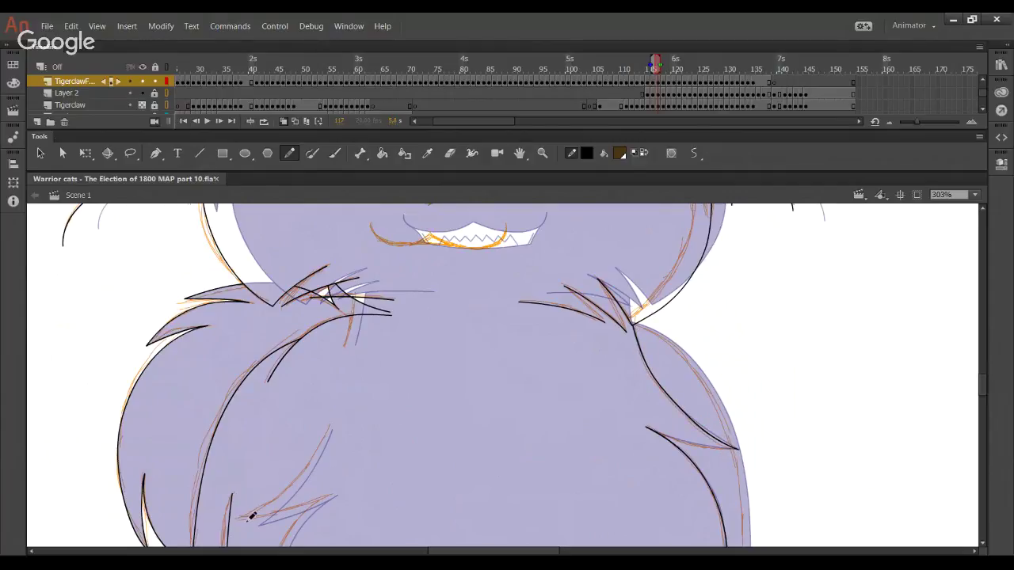
mouse_move(242, 519)
left_mouse_down()
mouse_move(334, 429)
mouse_move(345, 400)
mouse_move(317, 454)
mouse_move(345, 355)
left_mouse_up()
key("ctrl+z")
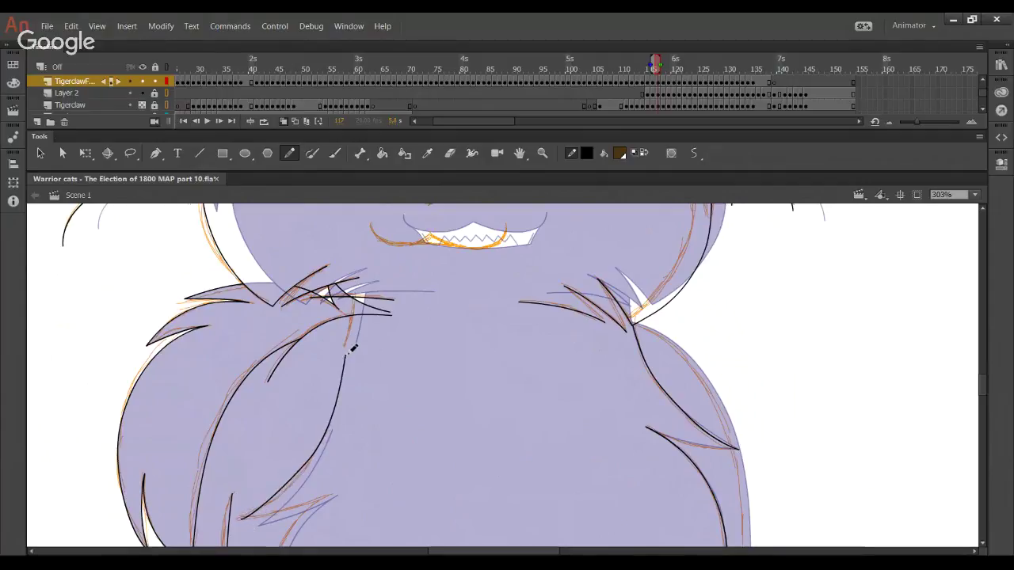
key("ctrl+z")
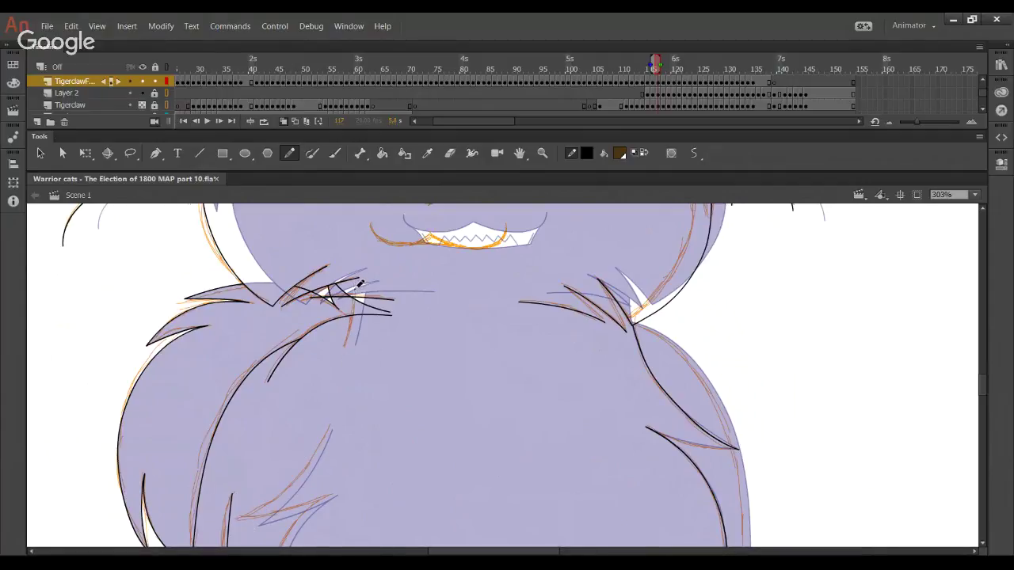
left_click_drag(353, 312, 279, 487)
key("ctrl+z")
Ink the left chest curve from the neck fur to the tuft tip, deleting its middle section and the neck lines that overshoot it
mouse_move(354, 310)
left_mouse_down()
mouse_move(334, 416)
mouse_move(261, 512)
mouse_move(237, 519)
left_mouse_up()
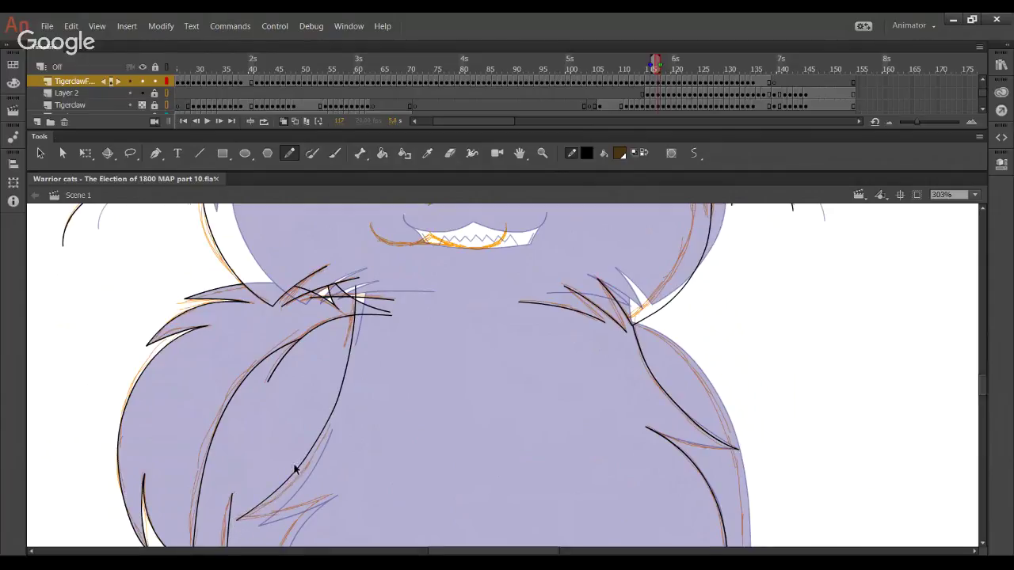
left_click_drag(304, 465, 299, 471)
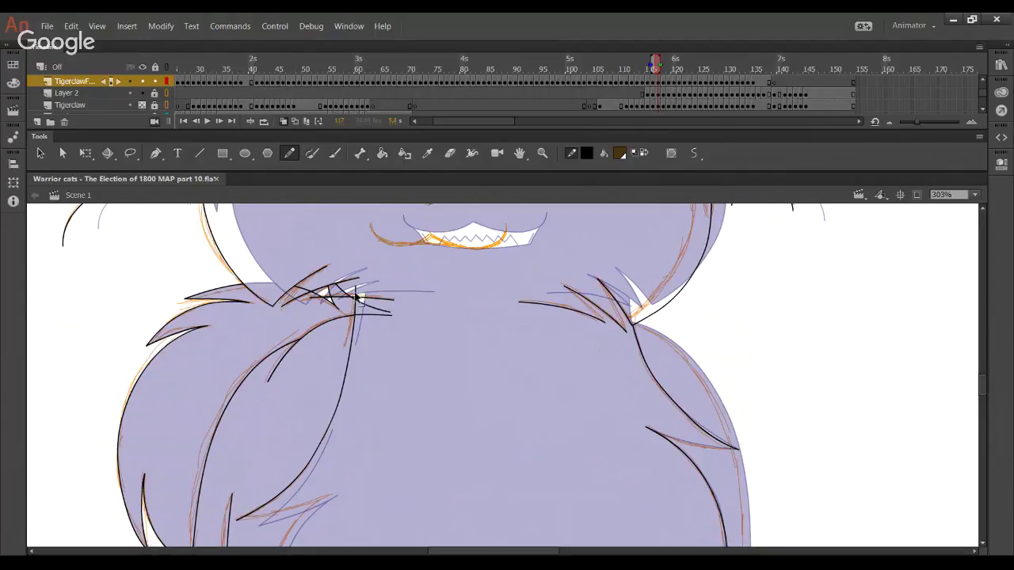
left_click(368, 314, "ctrl")
key("Delete")
left_click(373, 307, "ctrl")
key("Delete")
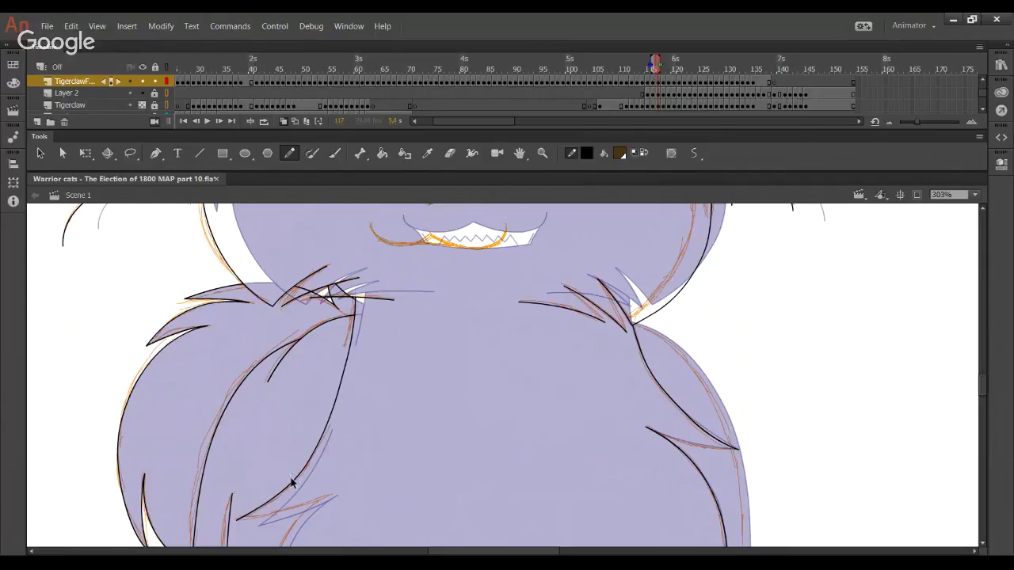
left_click_drag(349, 406, 366, 433)
key("Delete")
Ink the left chest fur curve from the upper tuft edge down to the lower fur tip
mouse_move(394, 430)
left_mouse_down()
mouse_move(379, 482)
mouse_move(446, 316)
left_mouse_up()
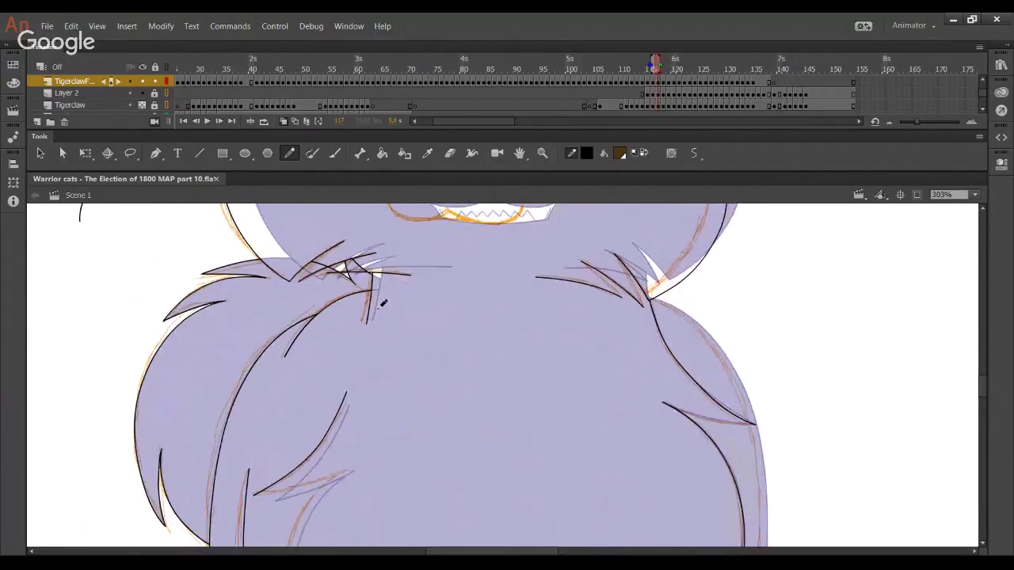
left_click_drag(406, 421, 376, 208)
mouse_move(460, 437)
left_mouse_down()
mouse_move(415, 341)
mouse_move(427, 419)
left_mouse_up()
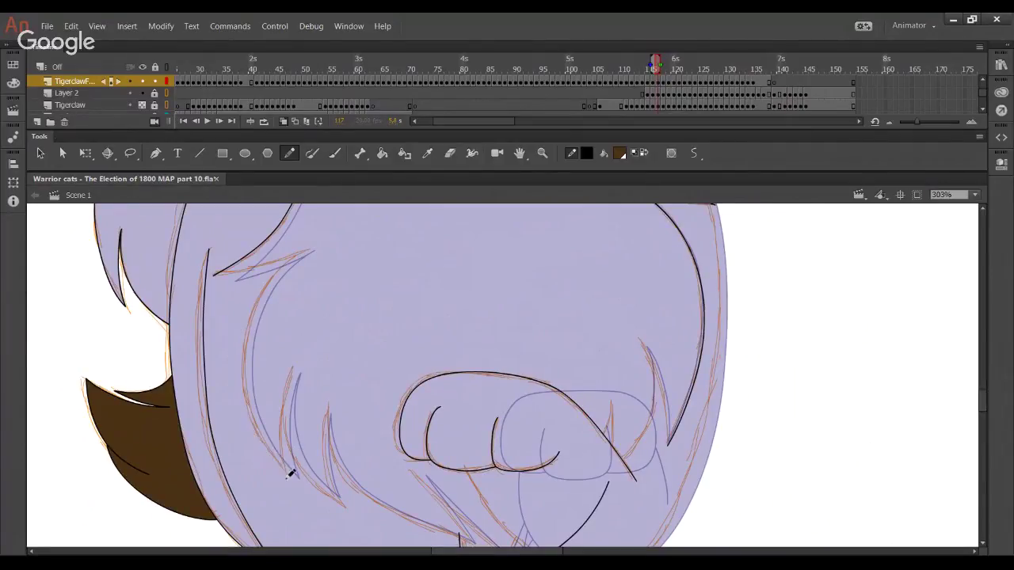
left_click_drag(253, 407, 284, 263)
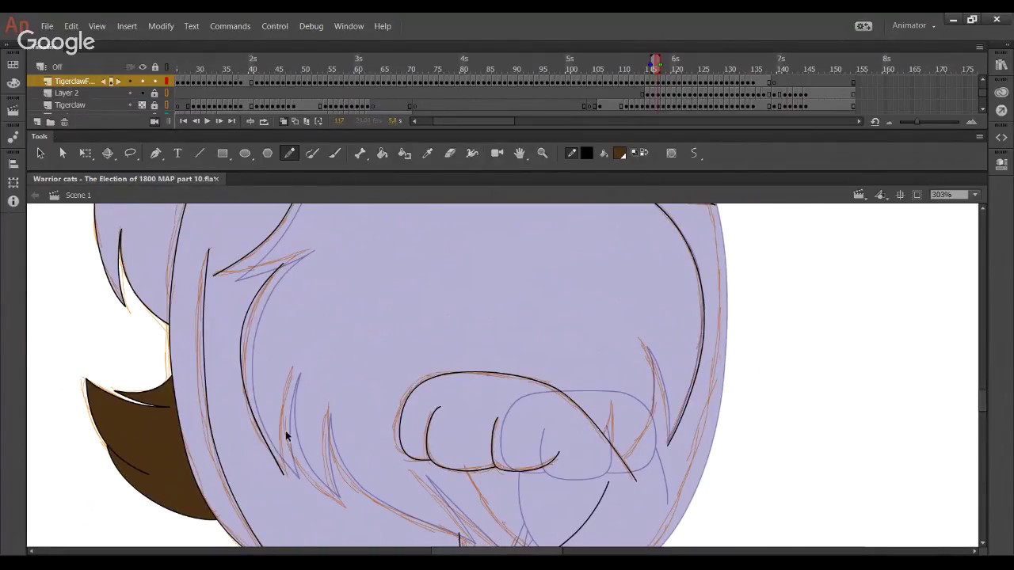
key("ctrl+z")
mouse_move(284, 476)
left_mouse_down()
mouse_move(249, 338)
mouse_move(309, 257)
mouse_move(250, 332)
mouse_move(275, 467)
mouse_move(247, 383)
mouse_move(312, 252)
left_mouse_up()
key("ctrl+z")
key("ctrl+z")
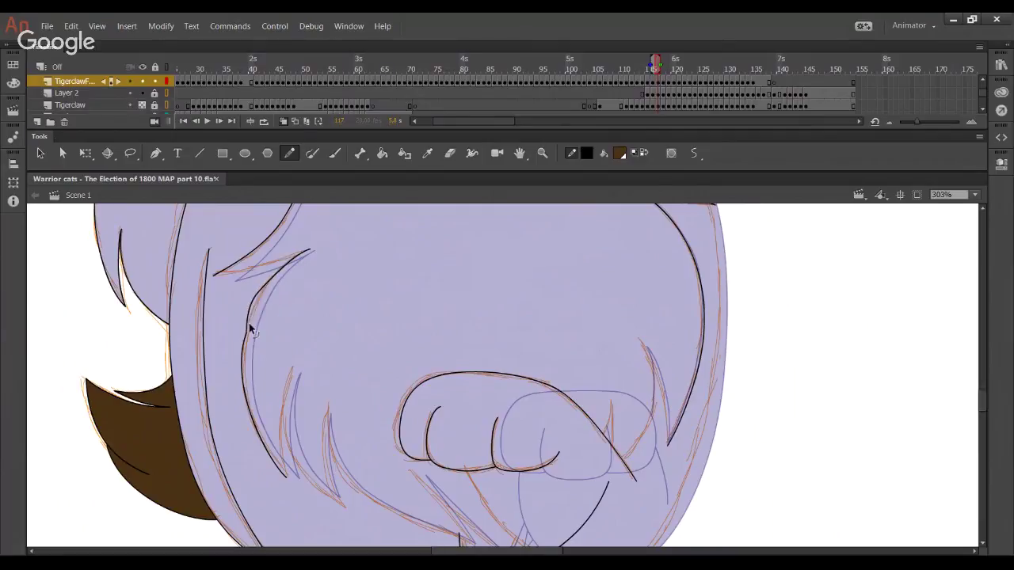
key("ctrl+z")
left_click_drag(248, 338, 315, 250)
Bend the upper, middle and lower parts of the left chest fur curve to match the orange sketch
left_click_drag(271, 315, 278, 273)
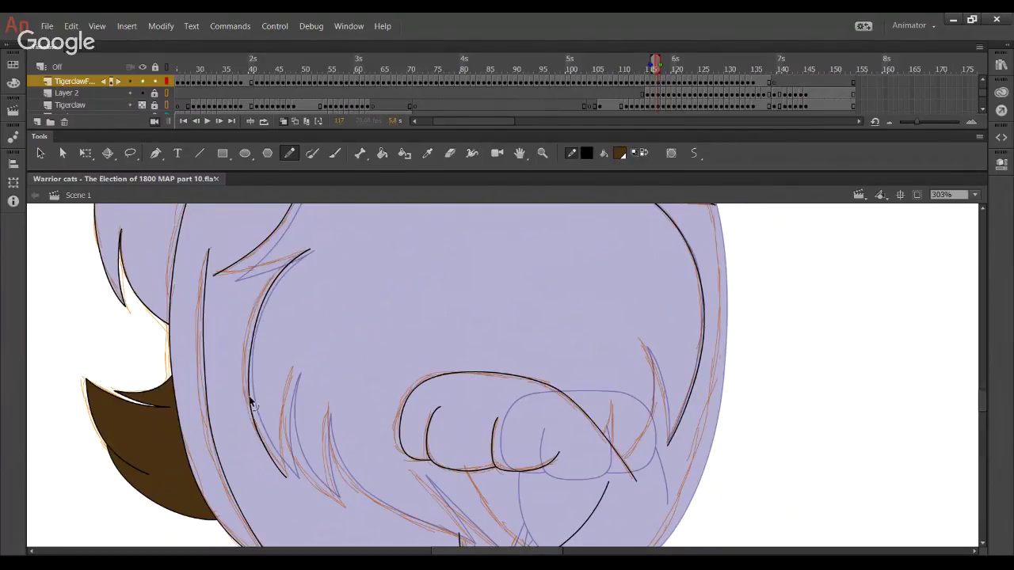
left_click_drag(248, 400, 244, 386)
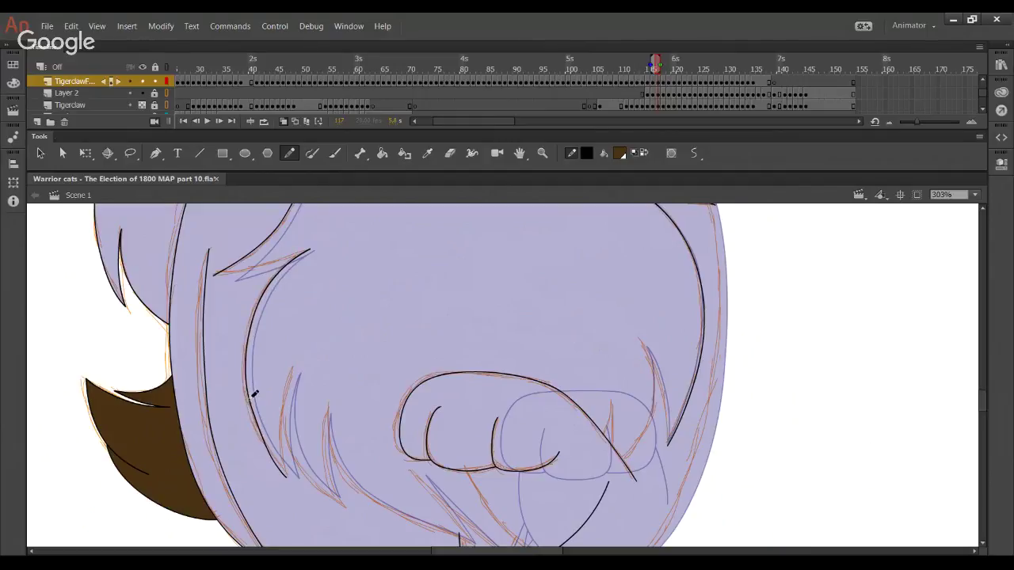
left_click_drag(260, 440, 256, 437)
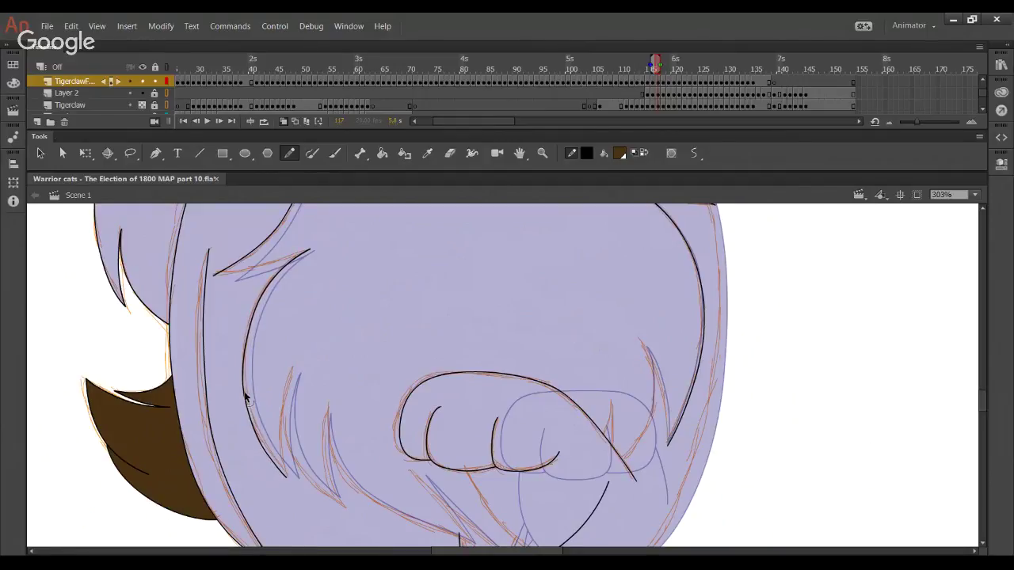
Ink the short belly fur edge just right of the chest fur curve and bend it outward to the sketch
mouse_move(296, 378)
left_mouse_down()
mouse_move(273, 286)
mouse_move(255, 310)
left_mouse_up()
key("ctrl+z")
mouse_move(255, 246)
left_mouse_down()
mouse_move(255, 308)
mouse_move(313, 407)
mouse_move(302, 380)
left_mouse_up()
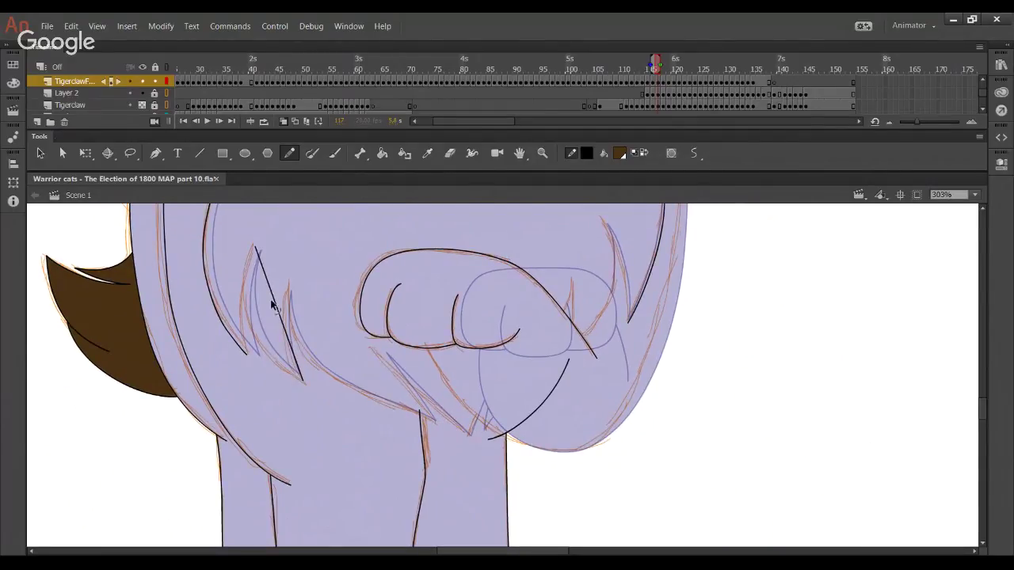
mouse_move(272, 300)
left_mouse_down()
mouse_move(237, 317)
mouse_move(238, 300)
left_mouse_up()
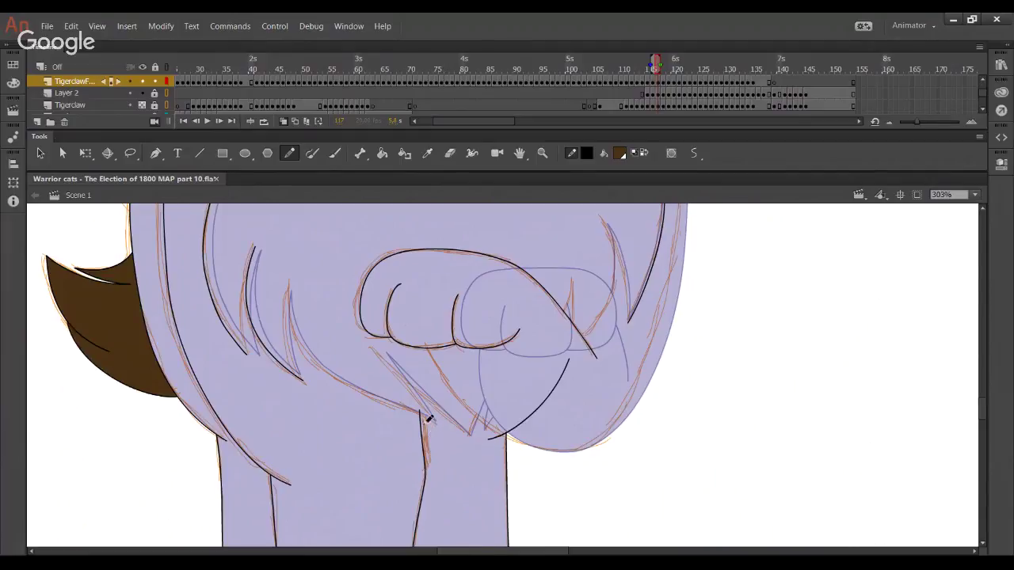
Ink the bottom belly fur curve down to the tuft tip above the front leg, bend it and delete its excess upper end
mouse_move(288, 292)
left_mouse_down()
mouse_move(292, 316)
mouse_move(377, 395)
mouse_move(442, 425)
mouse_move(363, 393)
left_mouse_up()
key("ctrl+z")
mouse_move(437, 422)
left_mouse_down()
mouse_move(330, 374)
mouse_move(294, 319)
mouse_move(308, 242)
left_mouse_up()
left_click_drag(299, 294, 293, 290)
left_click_drag(298, 331, 302, 354)
left_click_drag(288, 274, 301, 293)
key("Delete")
Bend the lower end of the bottom belly curve and ink the straight edge of the pointed tuft beneath the raised paw
left_click_drag(418, 380, 402, 339)
left_click_drag(427, 400, 424, 378)
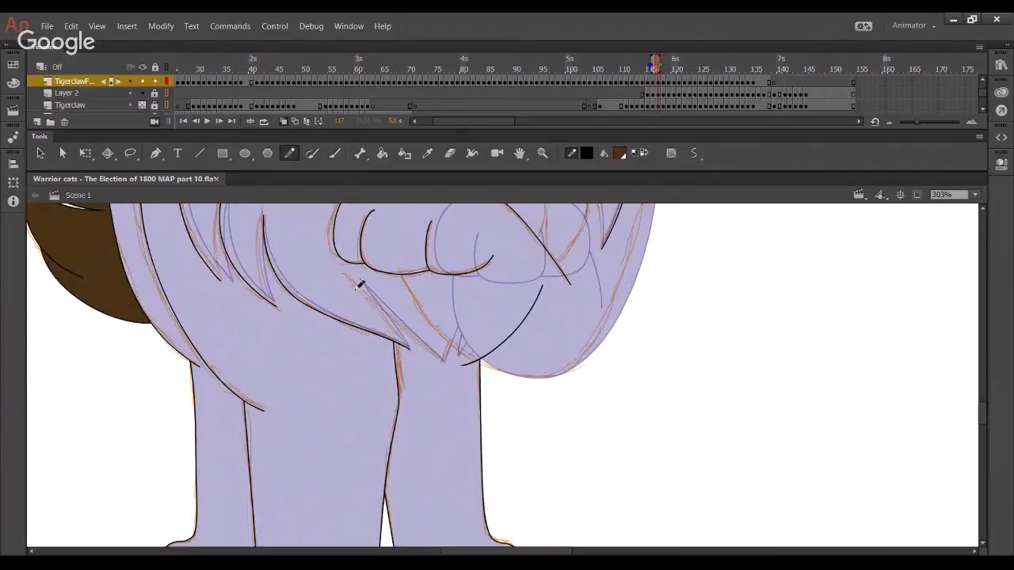
left_click_drag(376, 299, 449, 365)
Look over the inked face, neck, chest and belly lines against the orange sketch
scroll(476, 287, "up", 10)
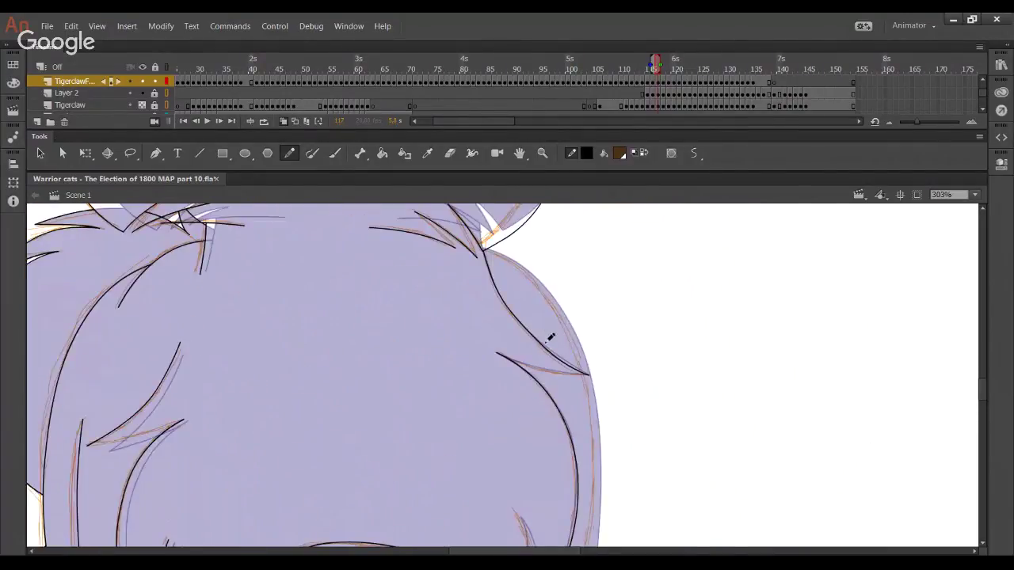
scroll(449, 335, "up", 12)
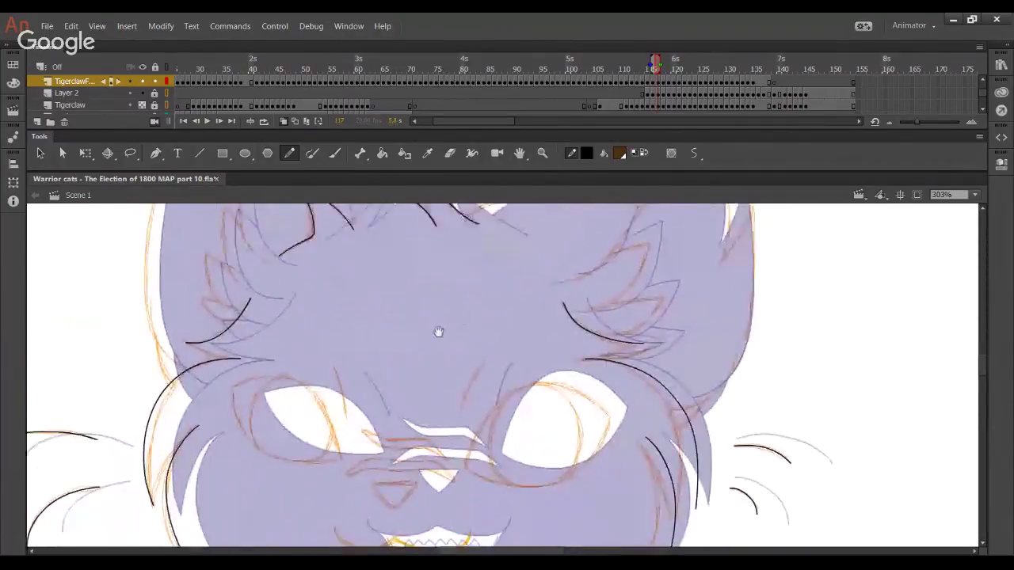
scroll(438, 332, "up", 3)
scroll(435, 396, "down", 15)
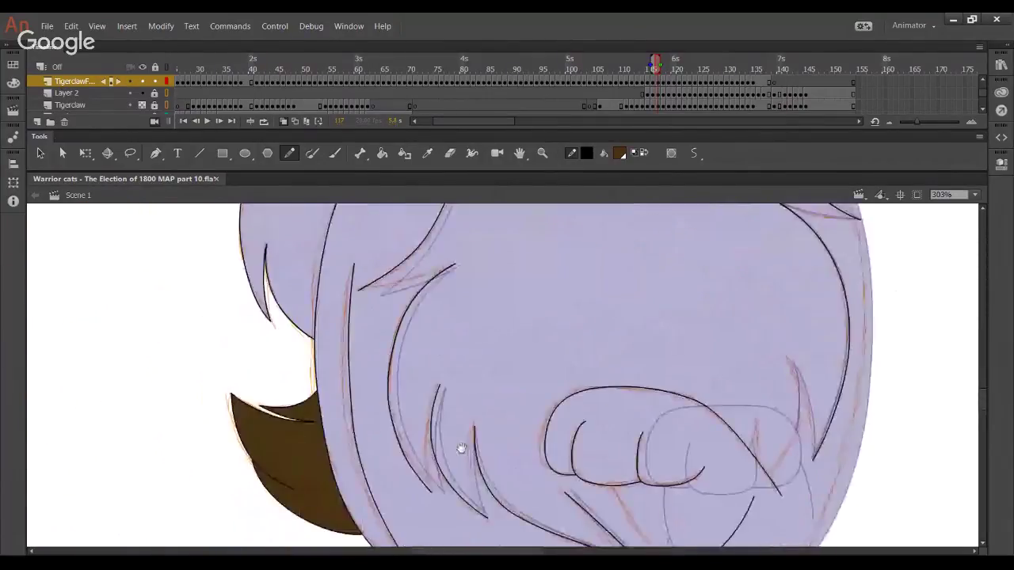
scroll(519, 400, "down", 3)
scroll(476, 428, "up", 8)
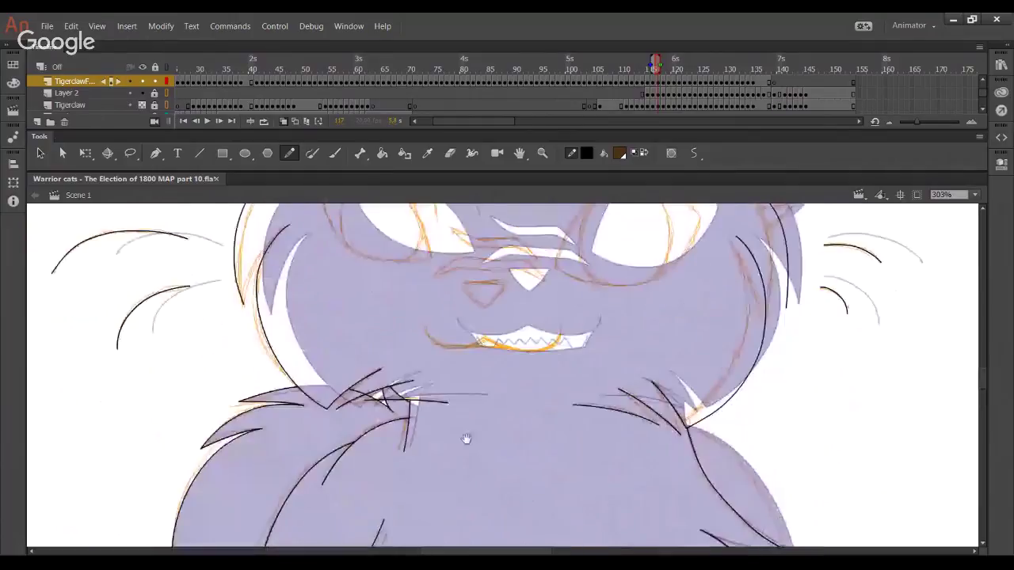
scroll(475, 443, "down", 10)
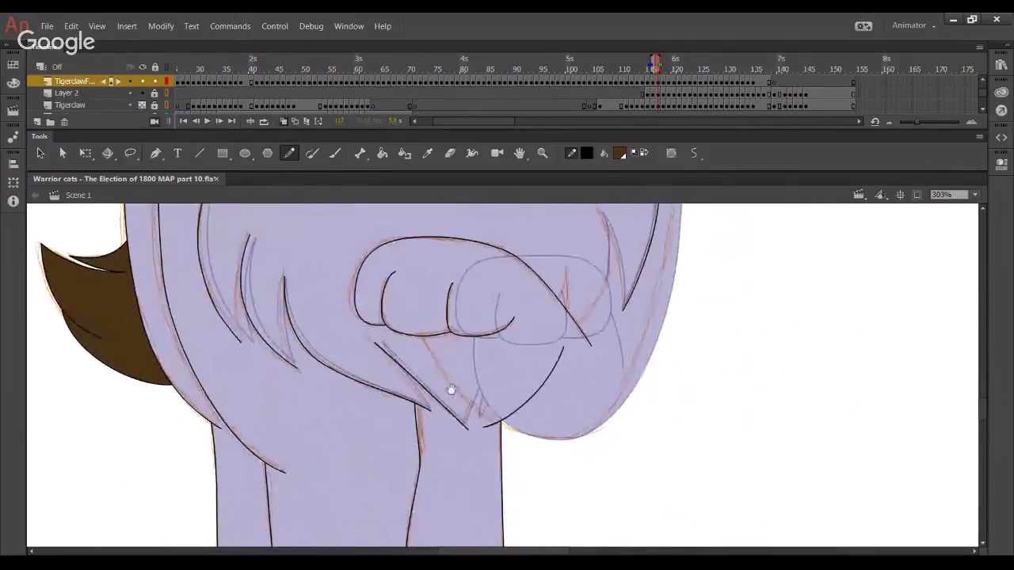
scroll(450, 390, "down", 5)
scroll(478, 328, "up", 6)
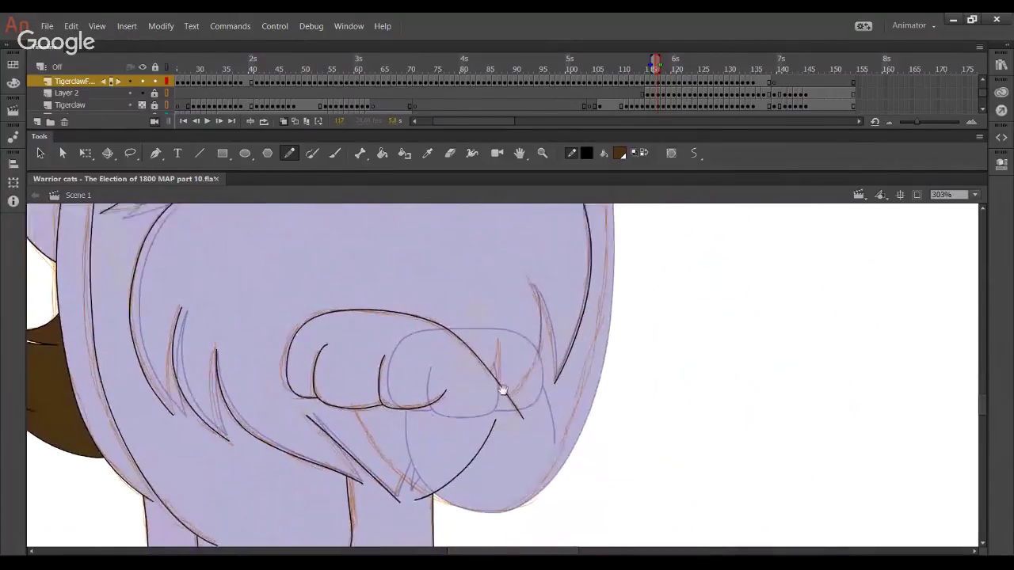
scroll(451, 379, "down", 3)
scroll(400, 372, "up", 1)
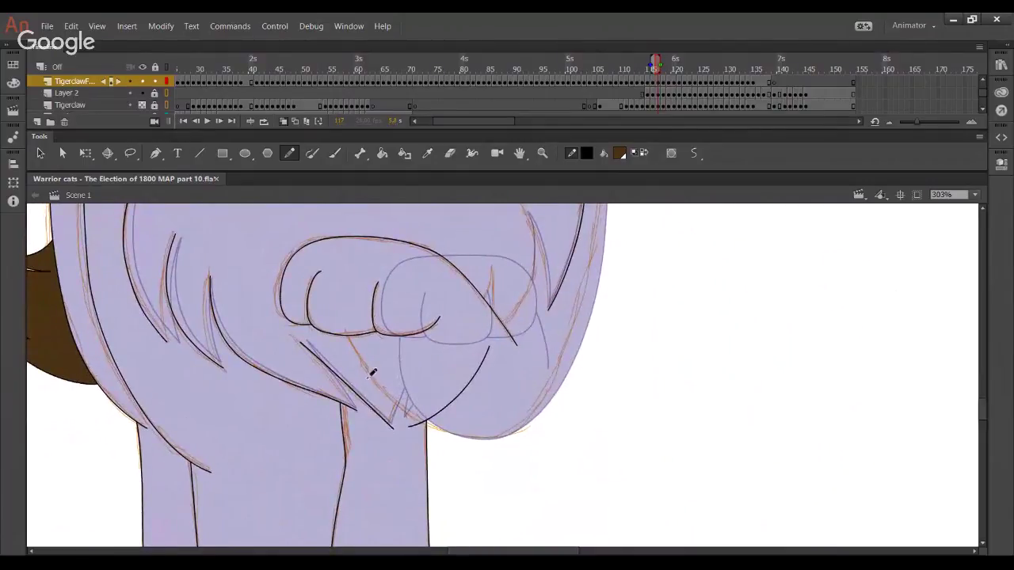
scroll(544, 324, "up", 2)
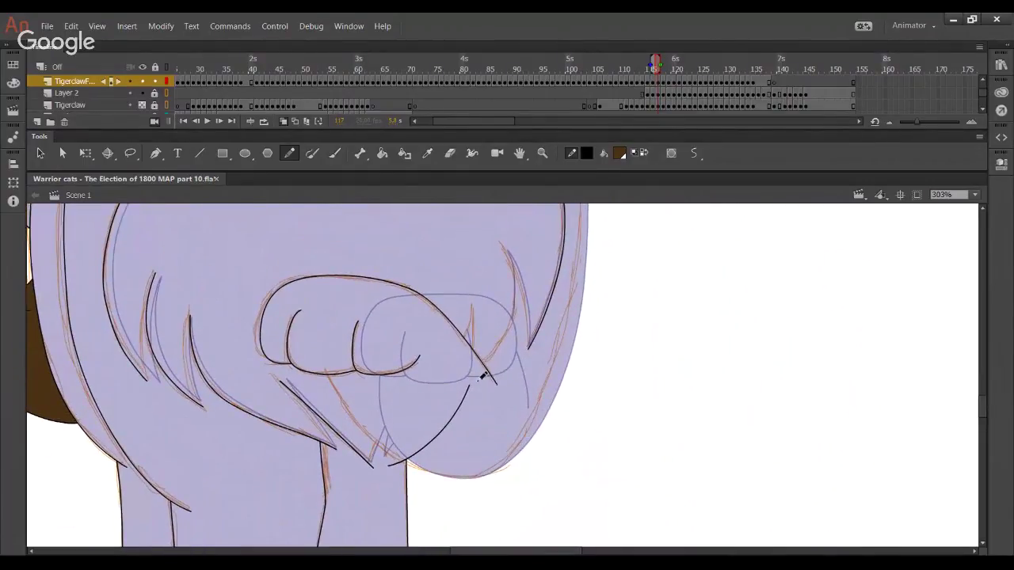
key("ctrl+z")
mouse_move(472, 378)
left_mouse_down()
mouse_move(511, 332)
mouse_move(529, 236)
mouse_move(520, 268)
mouse_move(517, 244)
mouse_move(501, 243)
left_mouse_up()
key("ctrl+z")
left_click_drag(511, 291, 515, 271)
left_click_drag(497, 350, 506, 333)
left_click_drag(509, 269, 511, 267)
left_click_drag(452, 365, 482, 276)
key("ctrl+z")
mouse_move(394, 450)
left_mouse_down()
mouse_move(469, 339)
mouse_move(472, 268)
left_mouse_up()
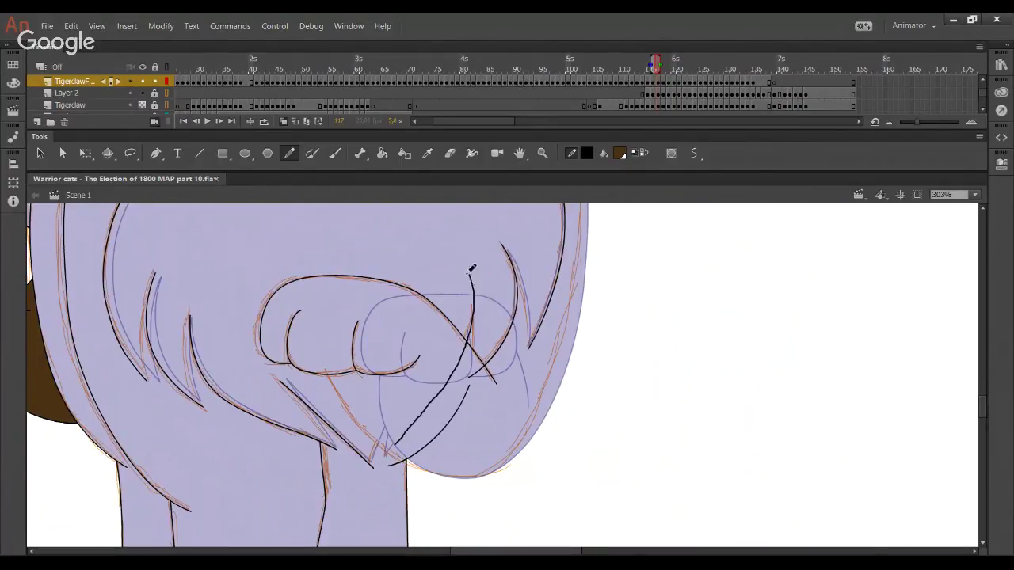
key("ctrl+z")
key("ctrl+z")
key("ctrl+z")
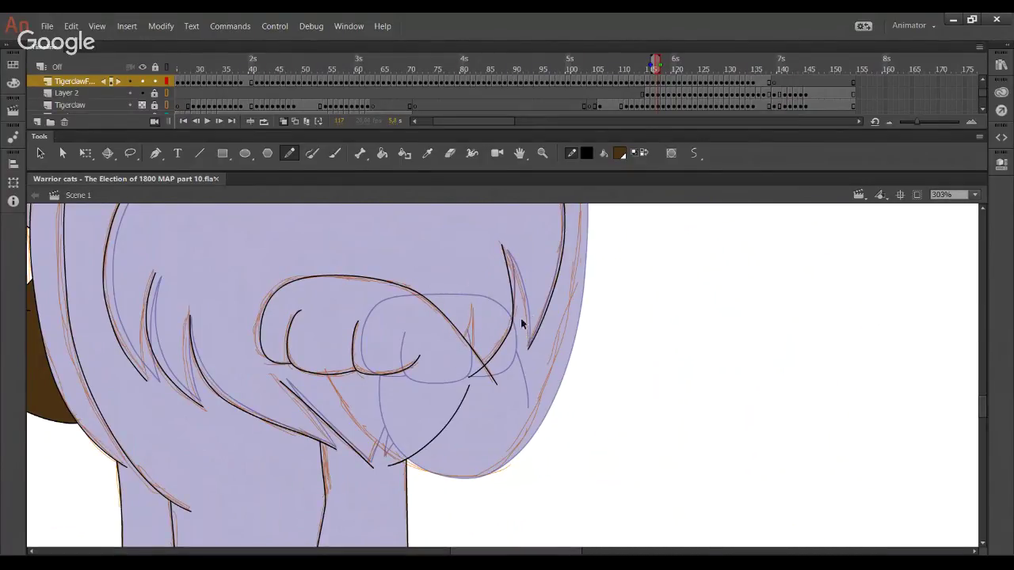
key("ctrl+z")
key("ctrl+z")
Widen the onion skin range back to about frame 110 and ink the inner edge of the pointed fur tuft right of the raised paw
left_click_drag(651, 63, 626, 64)
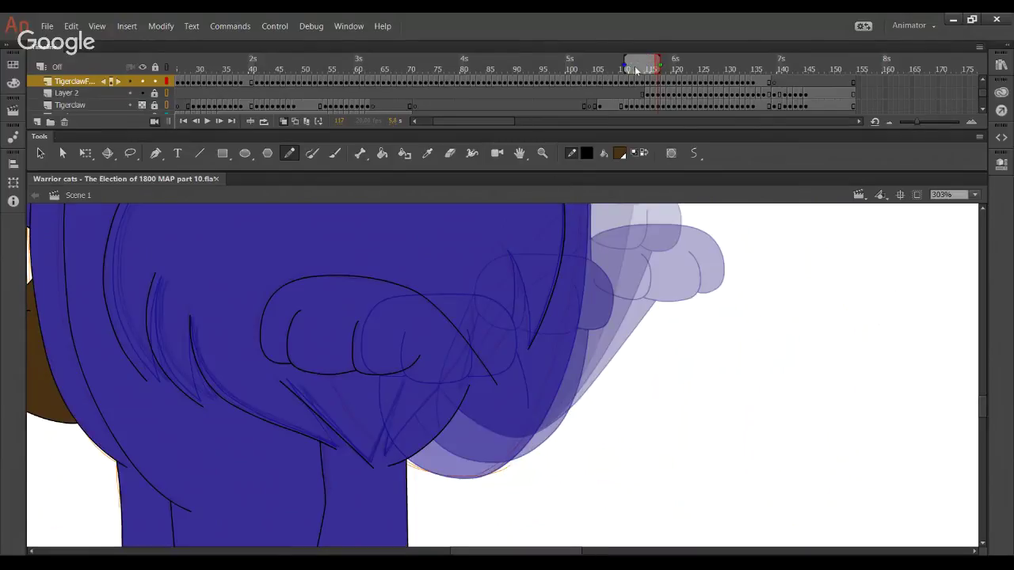
mouse_move(456, 391)
left_mouse_down()
mouse_move(490, 361)
mouse_move(510, 257)
mouse_move(512, 323)
mouse_move(445, 406)
left_mouse_up()
key("ctrl+z")
key("ctrl+z")
mouse_move(507, 250)
left_mouse_down()
mouse_move(514, 311)
mouse_move(461, 399)
mouse_move(508, 344)
mouse_move(518, 310)
mouse_move(507, 252)
mouse_move(516, 310)
mouse_move(508, 335)
mouse_move(430, 431)
mouse_move(513, 336)
mouse_move(520, 296)
mouse_move(510, 252)
mouse_move(513, 325)
mouse_move(443, 408)
mouse_move(496, 358)
mouse_move(516, 310)
mouse_move(509, 248)
mouse_move(487, 222)
mouse_move(518, 249)
left_mouse_up()
key("ctrl+z")
key("ctrl+z")
key("ctrl+z")
key("ctrl+z")
key("ctrl+z")
Delete the excess ends of the right tuft's inner edge and the upper part of the lower arm curve
key("Delete")
left_click(496, 230, "ctrl")
key("Delete")
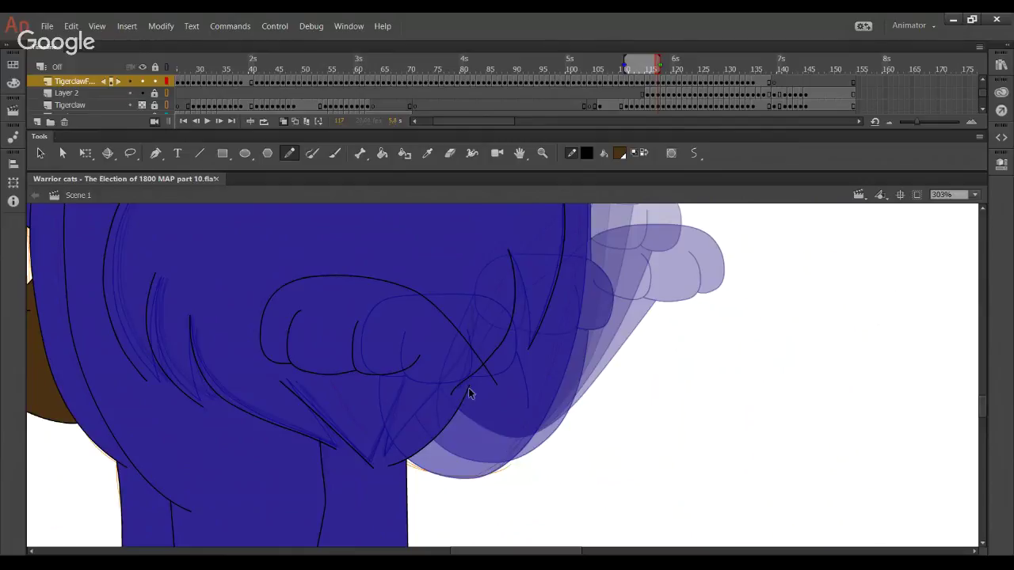
key("Delete")
left_click(466, 383, "ctrl")
key("Delete")
mouse_move(486, 361)
left_mouse_down()
mouse_move(439, 413)
mouse_move(440, 426)
mouse_move(459, 414)
mouse_move(446, 447)
left_mouse_up()
key("ctrl+z")
left_click_drag(511, 333, 450, 408)
left_click_drag(494, 359, 492, 355)
key("ctrl+z")
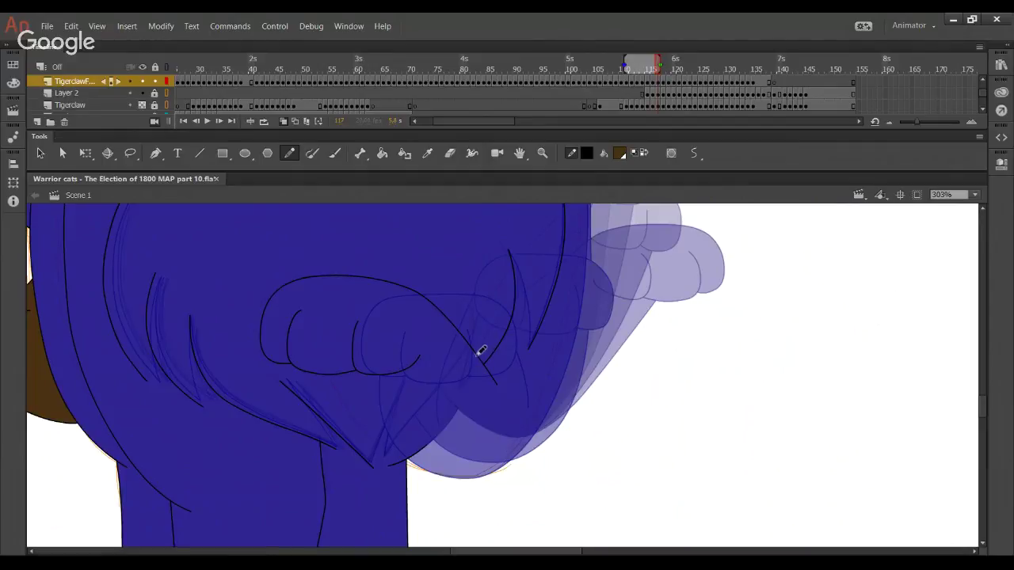
Ink a small fur spike on the forearm's upper edge with a wider onion skin range, and shrink the range back to the preceding frame
mouse_move(629, 67)
left_mouse_down()
mouse_move(656, 67)
mouse_move(600, 68)
mouse_move(664, 71)
mouse_move(614, 69)
left_mouse_up()
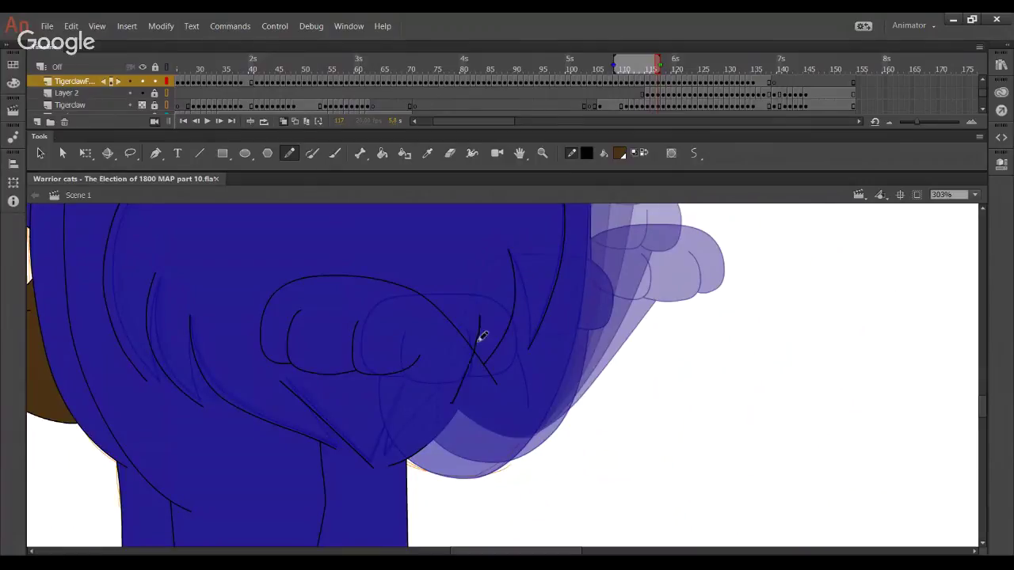
left_click_drag(485, 300, 445, 413)
left_click_drag(458, 367, 491, 296)
key("ctrl+z")
left_click_drag(458, 360, 489, 253)
key("ctrl+z")
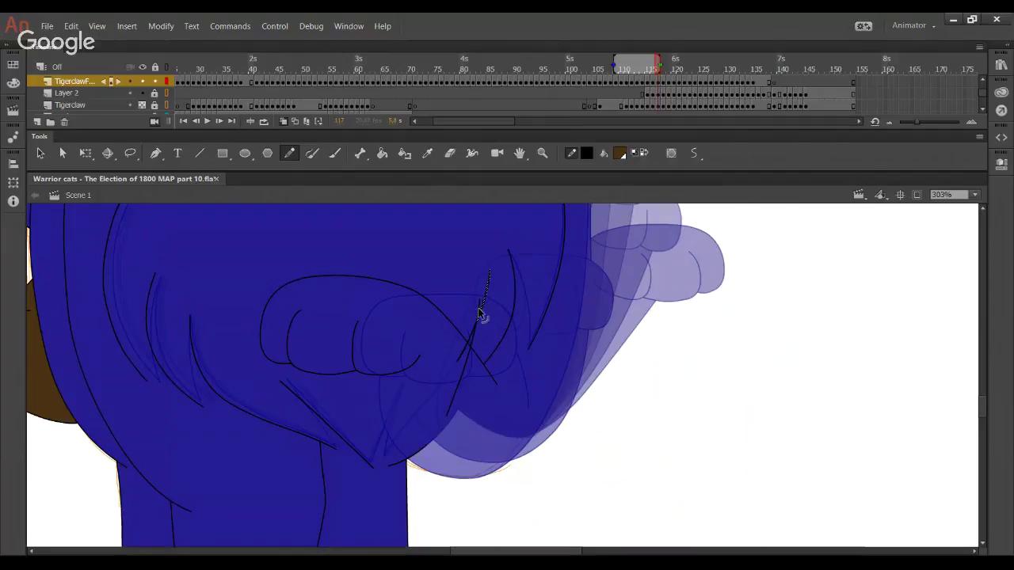
key("ctrl+z")
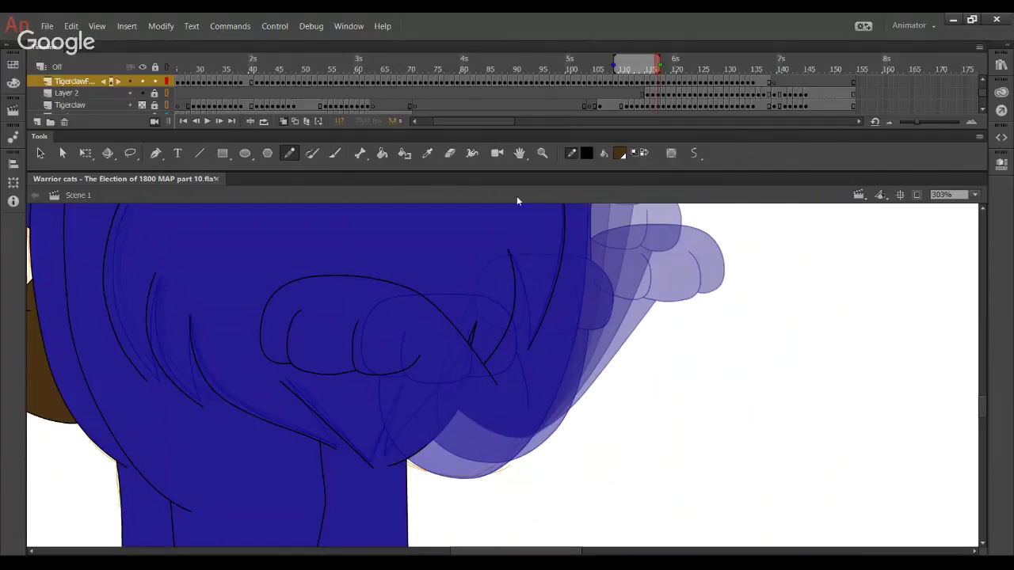
left_click_drag(614, 64, 653, 67)
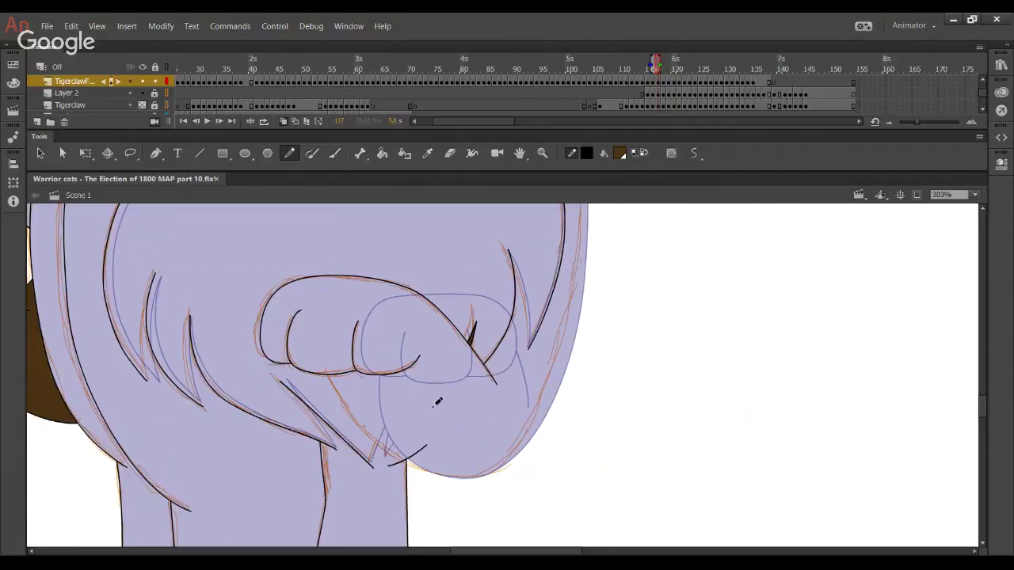
key("space")
left_click_drag(389, 391, 396, 396)
left_click_drag(329, 366, 385, 440)
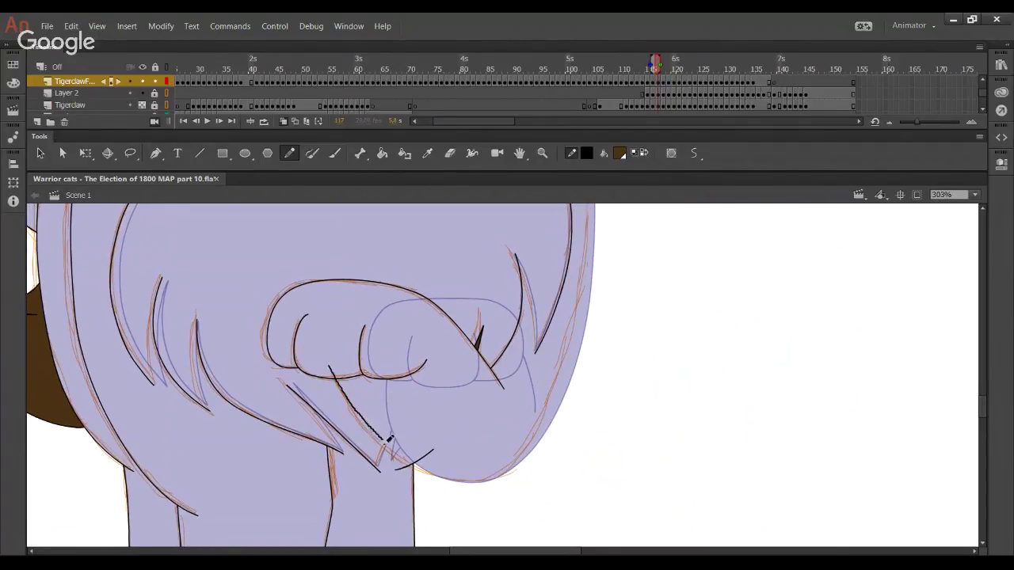
key("ctrl+z")
key("space")
mouse_move(568, 293)
left_mouse_down()
mouse_move(541, 455)
mouse_move(560, 365)
left_mouse_up()
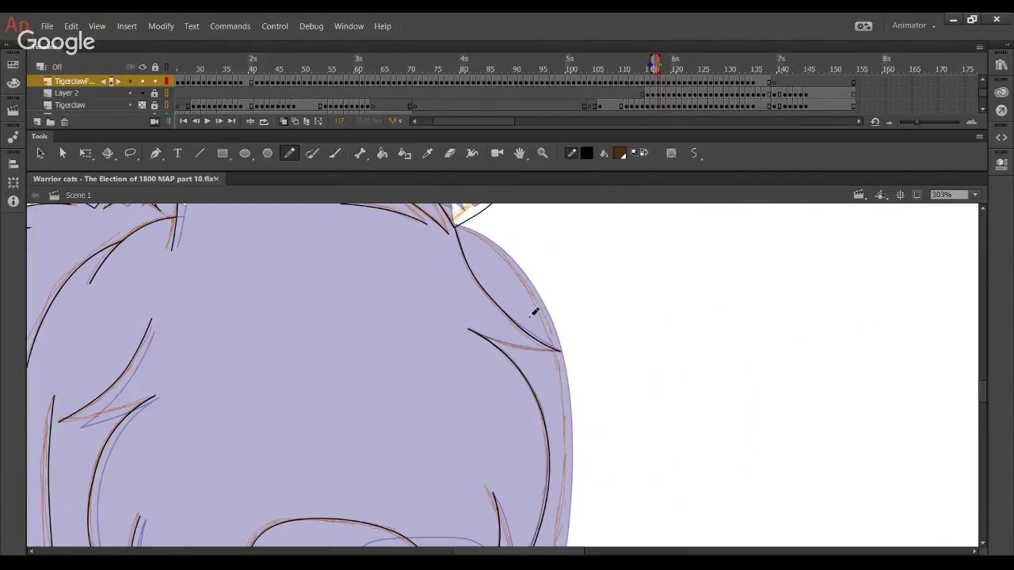
Ink the upper edge of the cat's right-hand eye and bend the curve onto the orange sketch
scroll(502, 294, "up", 8)
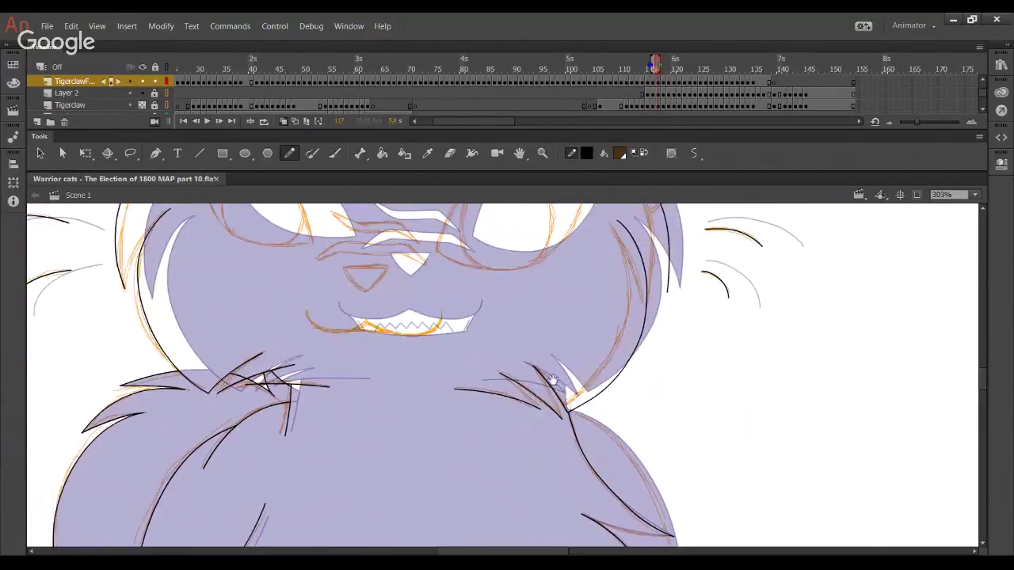
left_click_drag(532, 388, 549, 511)
mouse_move(493, 541)
left_mouse_down()
mouse_move(518, 320)
mouse_move(550, 274)
left_mouse_up()
key("ctrl+z")
mouse_move(507, 360)
left_mouse_down()
mouse_move(552, 268)
mouse_move(657, 277)
mouse_move(686, 336)
left_mouse_up()
key("ctrl+z")
mouse_move(503, 362)
left_mouse_down()
mouse_move(521, 315)
mouse_move(679, 316)
mouse_move(686, 355)
left_mouse_up()
key("ctrl+z")
mouse_move(507, 363)
left_mouse_down()
mouse_move(559, 271)
mouse_move(628, 277)
mouse_move(682, 366)
mouse_move(582, 269)
mouse_move(638, 281)
mouse_move(686, 356)
left_mouse_up()
key("ctrl+z")
mouse_move(540, 288)
left_mouse_down()
mouse_move(546, 274)
mouse_move(599, 263)
mouse_move(633, 274)
mouse_move(672, 310)
mouse_move(669, 320)
mouse_move(637, 277)
mouse_move(546, 277)
mouse_move(528, 319)
mouse_move(543, 280)
mouse_move(536, 293)
left_mouse_up()
left_click_drag(600, 265, 592, 261)
left_click_drag(513, 320, 510, 318)
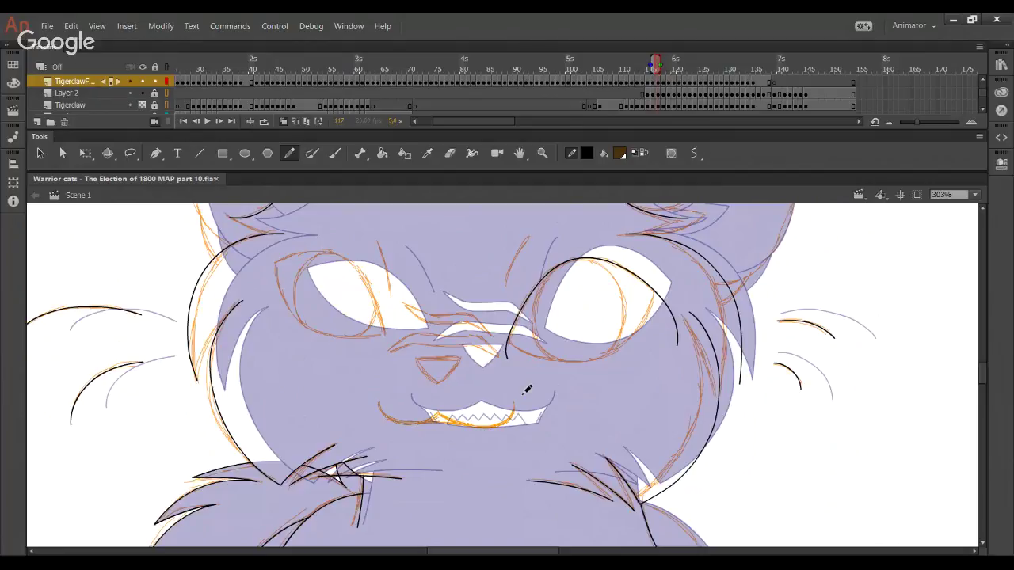
left_click_drag(506, 349, 651, 336)
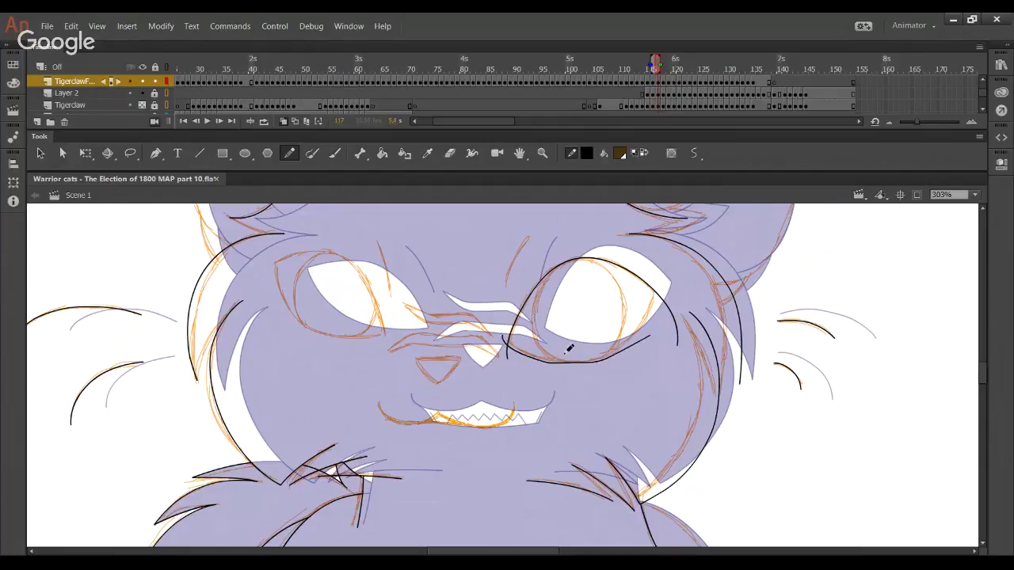
key("ctrl+z")
left_click_drag(505, 344, 664, 320)
key("ctrl+z")
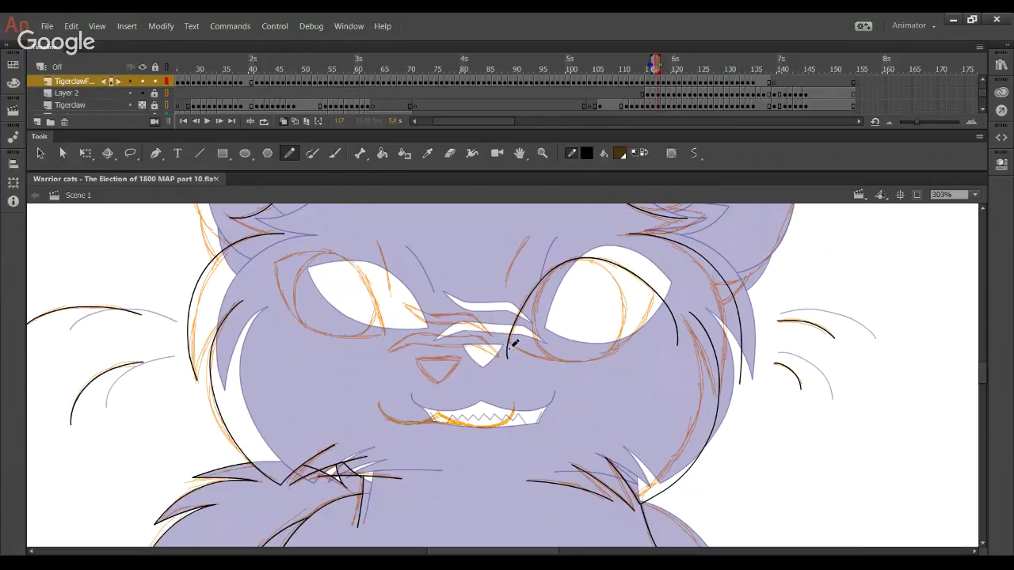
mouse_move(503, 339)
left_mouse_down()
mouse_move(580, 364)
mouse_move(662, 305)
left_mouse_up()
key("ctrl+z")
mouse_move(505, 339)
left_mouse_down()
mouse_move(624, 349)
mouse_move(663, 297)
left_mouse_up()
key("ctrl+z")
mouse_move(503, 339)
left_mouse_down()
mouse_move(597, 362)
mouse_move(664, 313)
mouse_move(659, 297)
left_mouse_up()
key("ctrl+z")
mouse_move(496, 333)
left_mouse_down()
mouse_move(526, 357)
mouse_move(662, 318)
left_mouse_up()
key("ctrl+z")
mouse_move(500, 338)
left_mouse_down()
mouse_move(546, 359)
mouse_move(658, 307)
left_mouse_up()
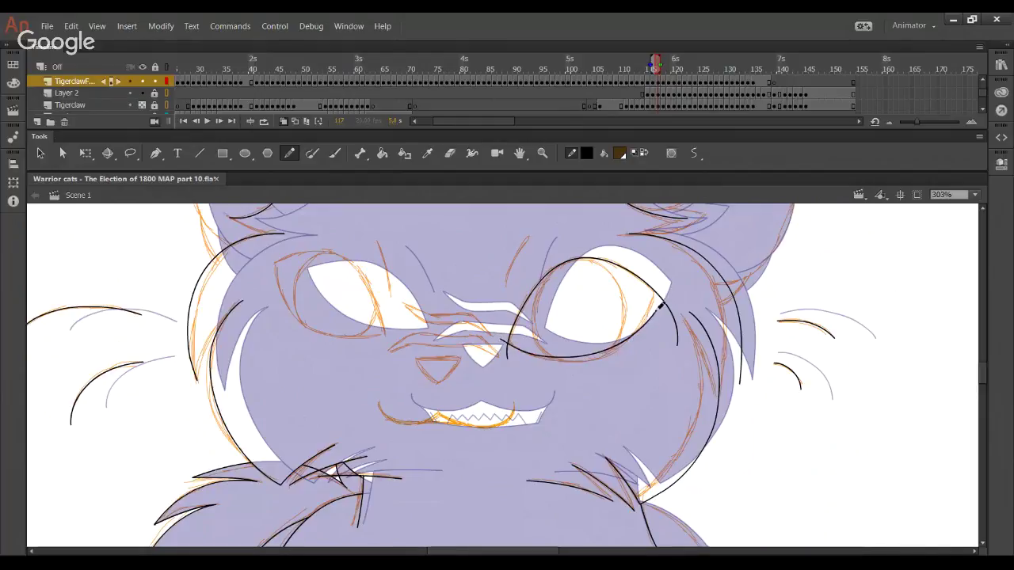
key("ctrl+z")
Ink the lower edge of the right-hand eye, fit it to the sketch, and delete the overshooting line ends at the eye's corners
mouse_move(500, 339)
left_mouse_down()
mouse_move(675, 309)
mouse_move(664, 271)
left_mouse_up()
key("Delete")
left_click_drag(661, 309, 658, 294)
left_click_drag(573, 360, 578, 363)
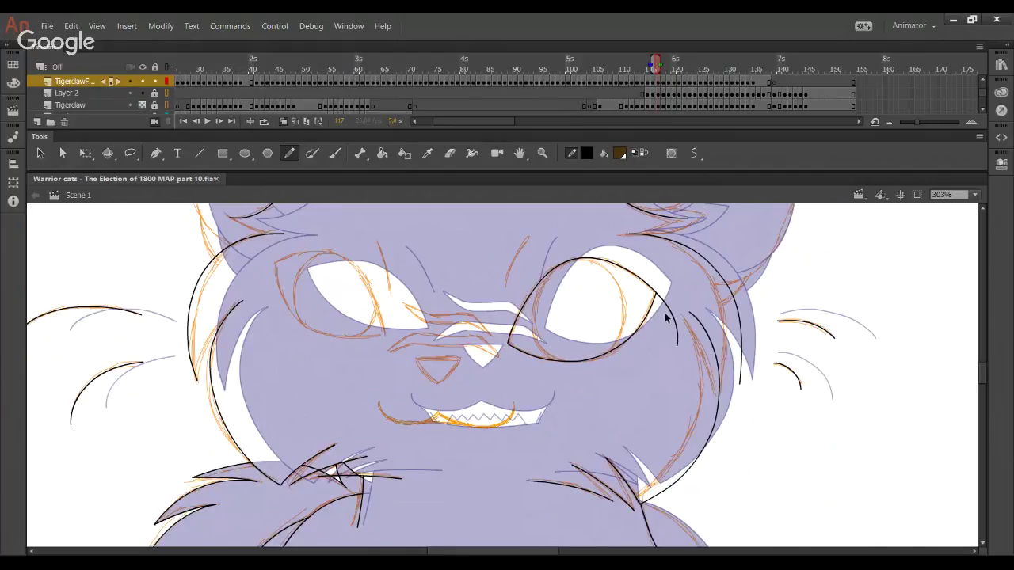
key("ctrl+z")
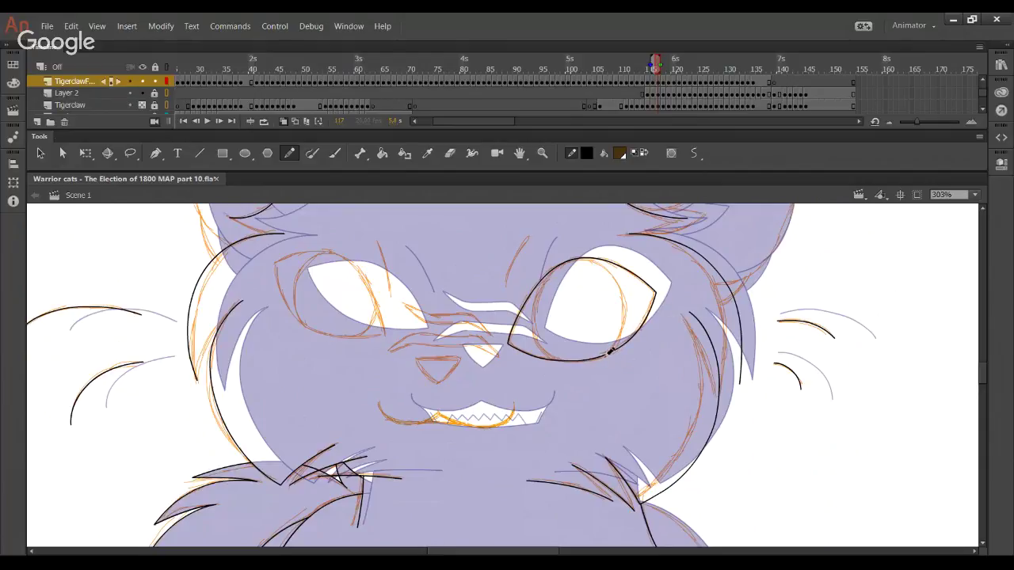
Refine the outer corner of the right-hand eye with the Tigerclaw sketch layer hidden, and show that layer again
left_click_drag(643, 323, 647, 322)
left_click(142, 105)
left_click_drag(655, 299, 658, 306)
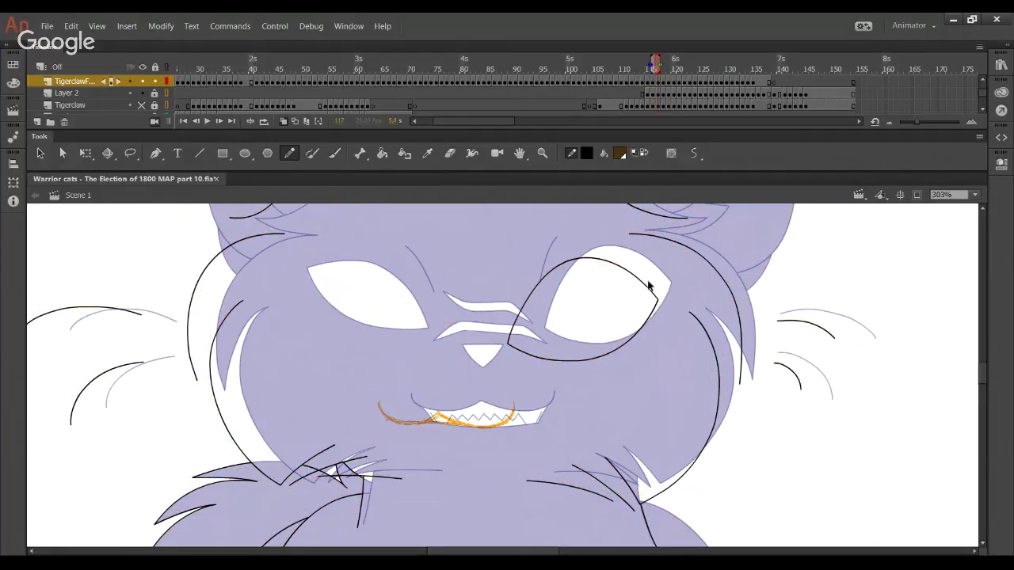
left_click(141, 105)
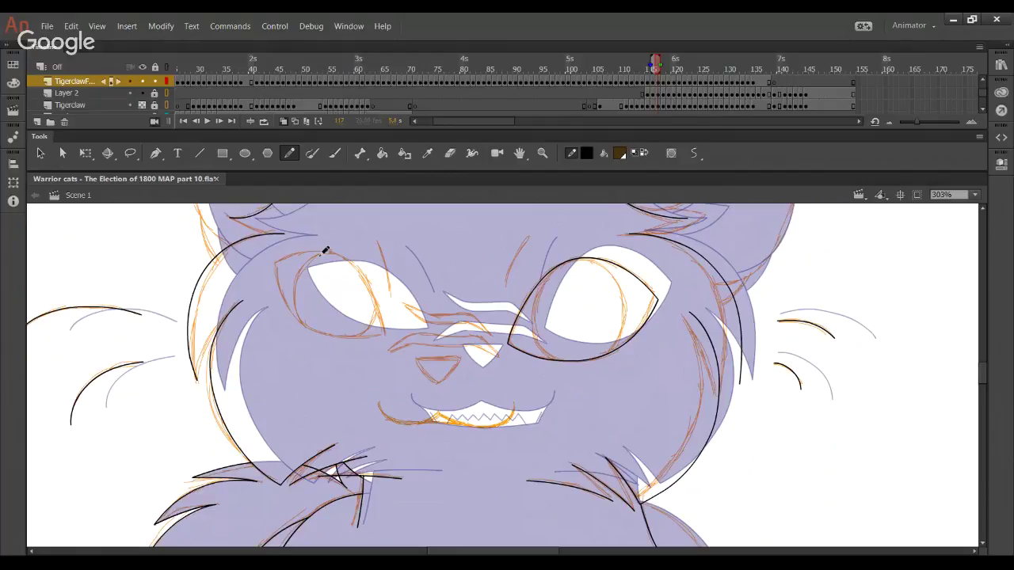
mouse_move(268, 273)
left_mouse_down()
mouse_move(343, 259)
mouse_move(378, 298)
mouse_move(393, 377)
left_mouse_up()
key("ctrl+z")
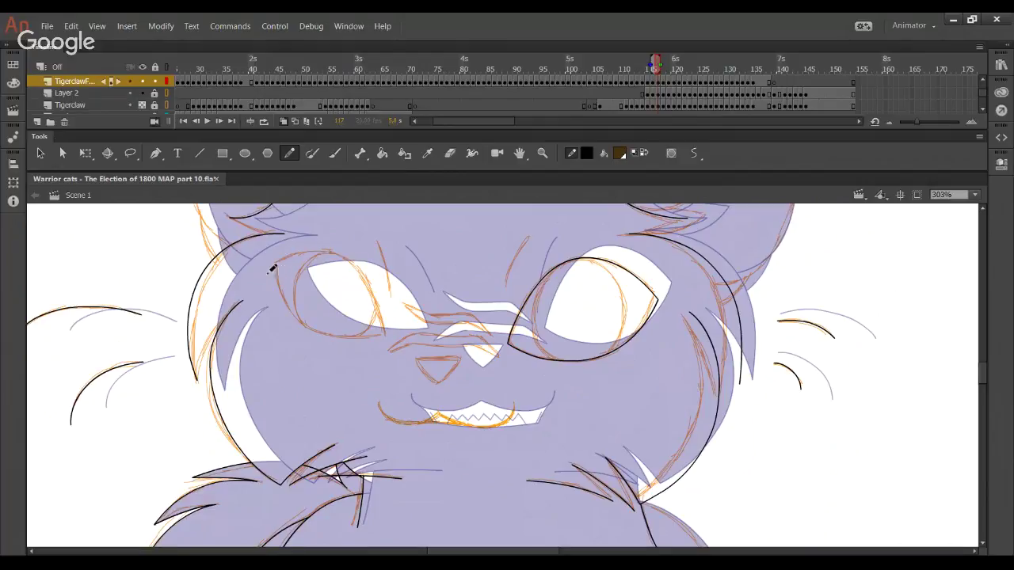
mouse_move(271, 269)
left_mouse_down()
mouse_move(291, 255)
mouse_move(337, 250)
mouse_move(405, 361)
left_mouse_up()
key("ctrl+z")
mouse_move(270, 270)
left_mouse_down()
mouse_move(386, 295)
mouse_move(404, 392)
left_mouse_up()
key("ctrl+z")
left_click_drag(266, 271, 403, 425)
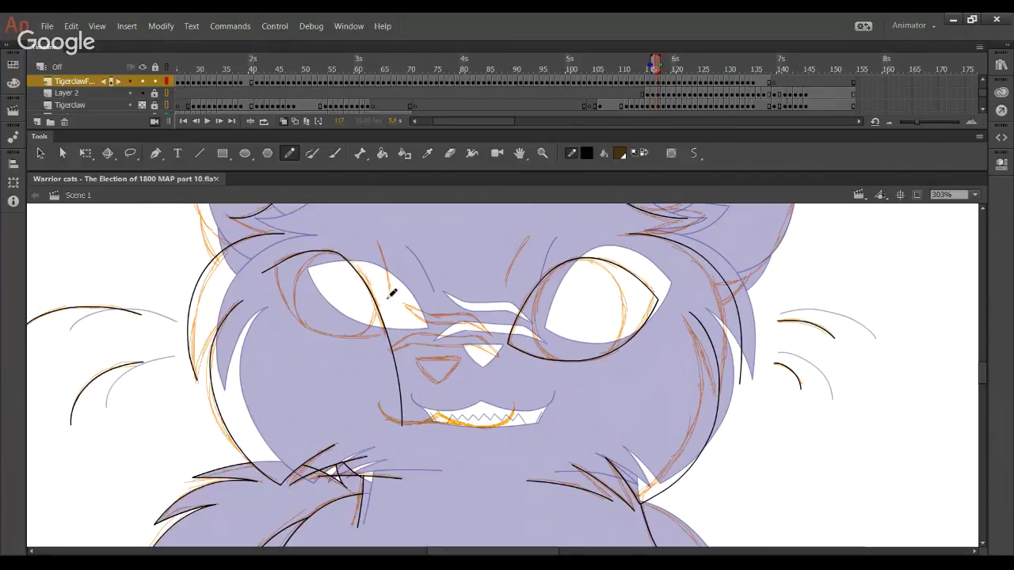
key("ctrl+z")
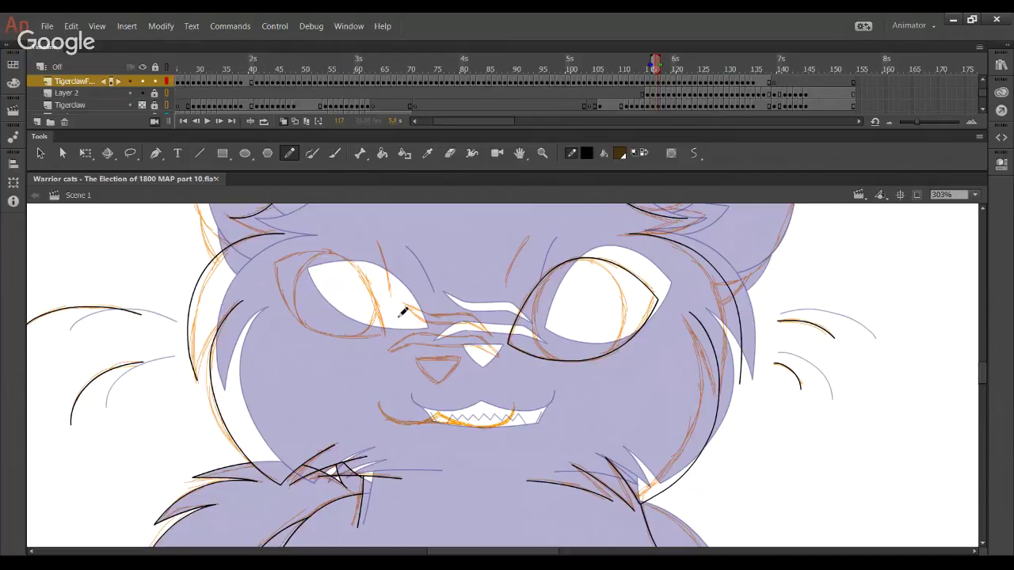
mouse_move(266, 271)
left_mouse_down()
mouse_move(392, 390)
mouse_move(390, 408)
mouse_move(319, 256)
mouse_move(392, 388)
left_mouse_up()
key("ctrl+z")
key("ctrl+z")
left_click_drag(266, 273, 386, 318)
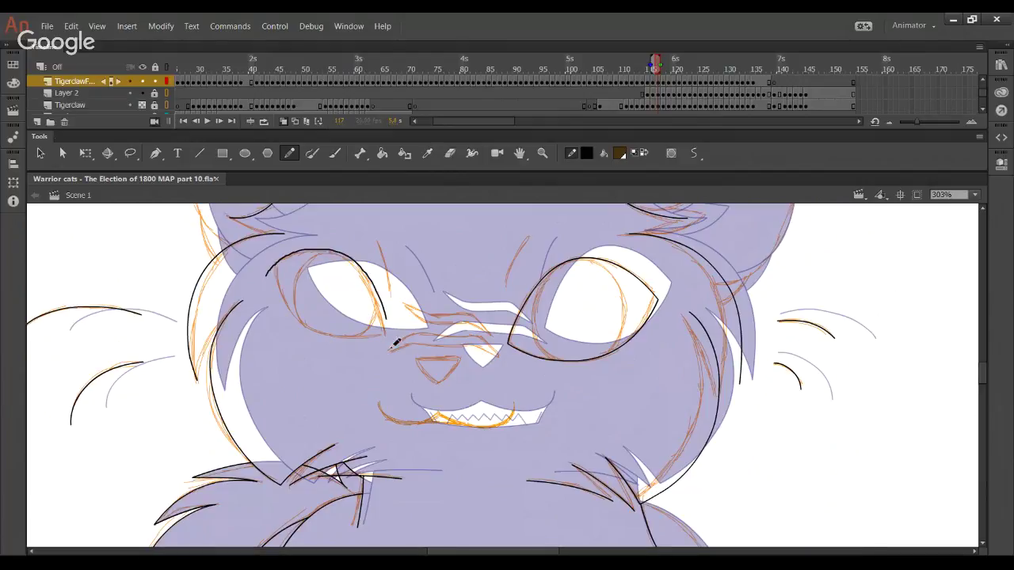
key("ctrl+z")
Ink the upper edge of the left-hand eye past its inner corner and bend the curve toward the sketch
mouse_move(263, 277)
left_mouse_down()
mouse_move(331, 256)
mouse_move(385, 307)
mouse_move(404, 333)
mouse_move(411, 385)
mouse_move(396, 405)
left_mouse_up()
left_click_drag(384, 332, 380, 333)
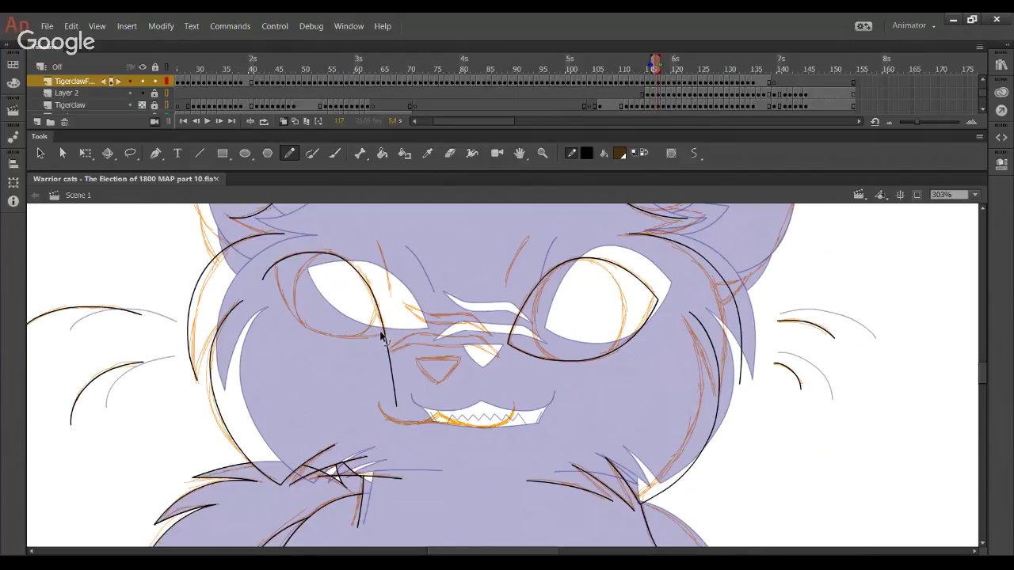
left_click_drag(341, 265, 339, 263)
left_click_drag(397, 407, 400, 444)
left_click_drag(390, 363, 386, 363)
left_click_drag(350, 271, 357, 277)
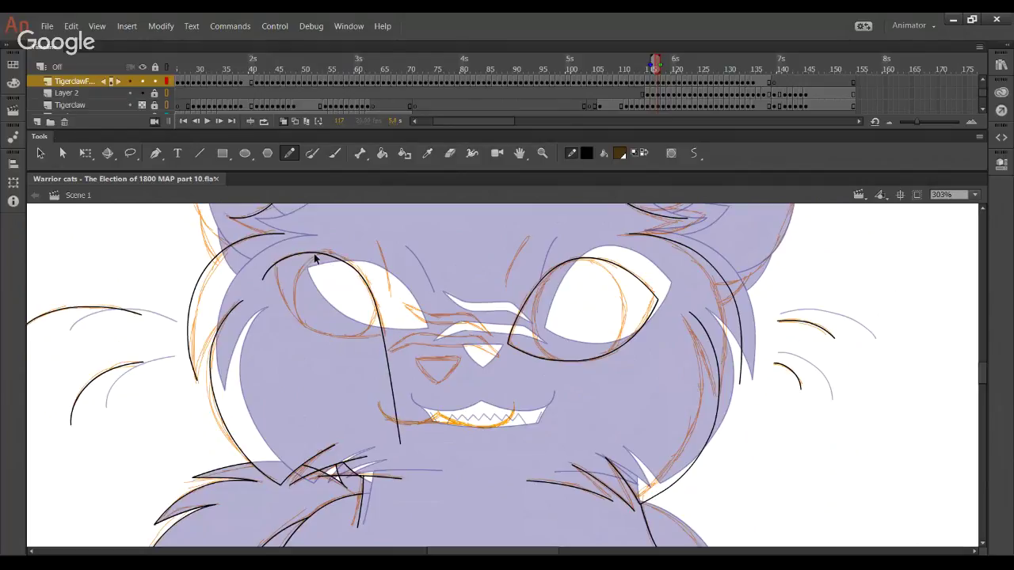
Ink the lower edge of the left-hand eye and delete the overshooting line ends at both corners
mouse_move(273, 255)
left_mouse_down()
mouse_move(355, 342)
mouse_move(423, 341)
mouse_move(420, 350)
mouse_move(406, 339)
left_mouse_up()
left_click(394, 339)
key("Delete")
left_click(391, 373)
key("Delete")
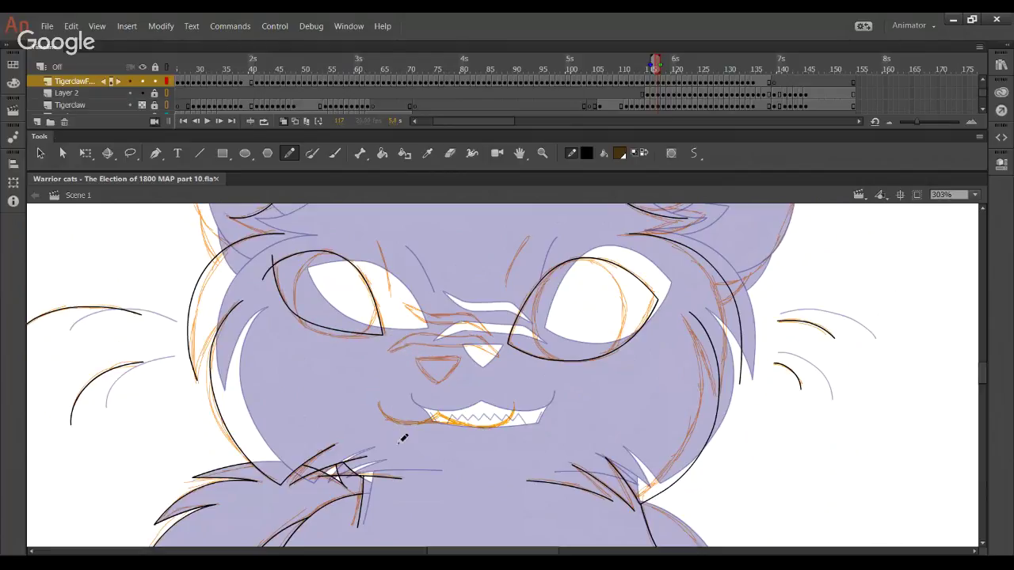
left_click(268, 269)
key("Delete")
left_click(272, 262)
key("Delete")
Bend the left-hand eye's lower edge onto the sketch and ink the two short brow lines between the eyes
left_click_drag(304, 322, 348, 345)
left_click_drag(281, 297, 282, 298)
left_click_drag(344, 341, 345, 341)
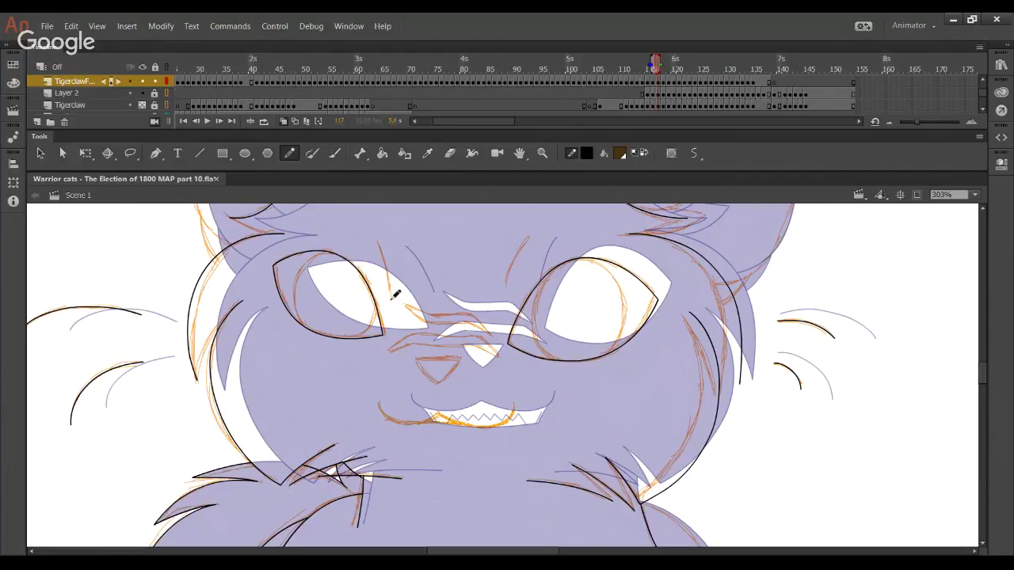
left_click_drag(377, 241, 389, 293)
left_click_drag(507, 288, 529, 238)
Look over the inked lines from the ears and face down to the raised paw against the sketch
key("space")
left_click_drag(535, 255, 523, 344)
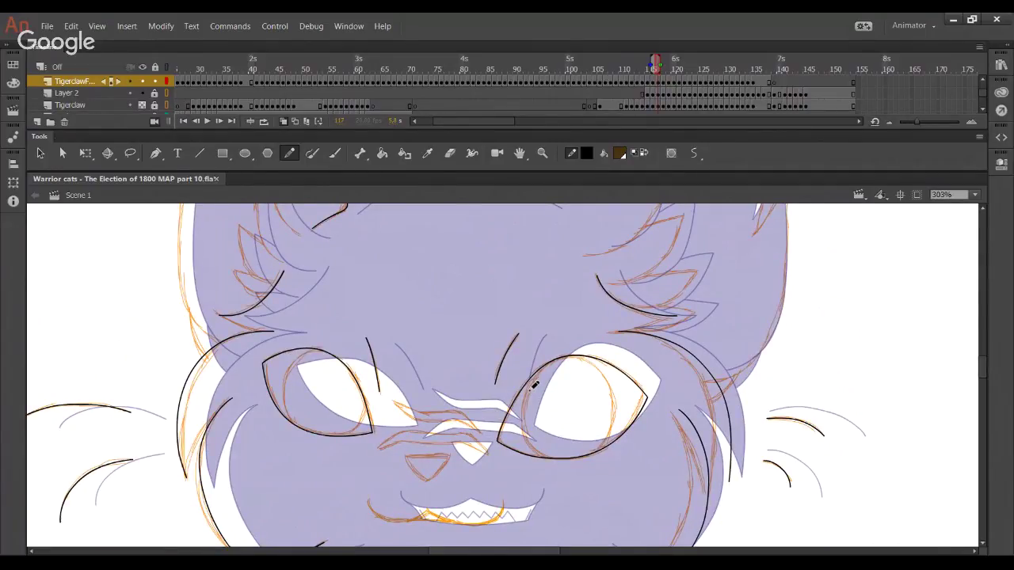
left_click_drag(375, 245, 392, 346)
left_click_drag(443, 385, 372, 301)
left_click_drag(356, 434, 371, 340)
left_click_drag(444, 428, 362, 322)
mouse_move(444, 484)
left_mouse_down()
mouse_move(450, 372)
mouse_move(414, 382)
mouse_move(435, 425)
left_mouse_up()
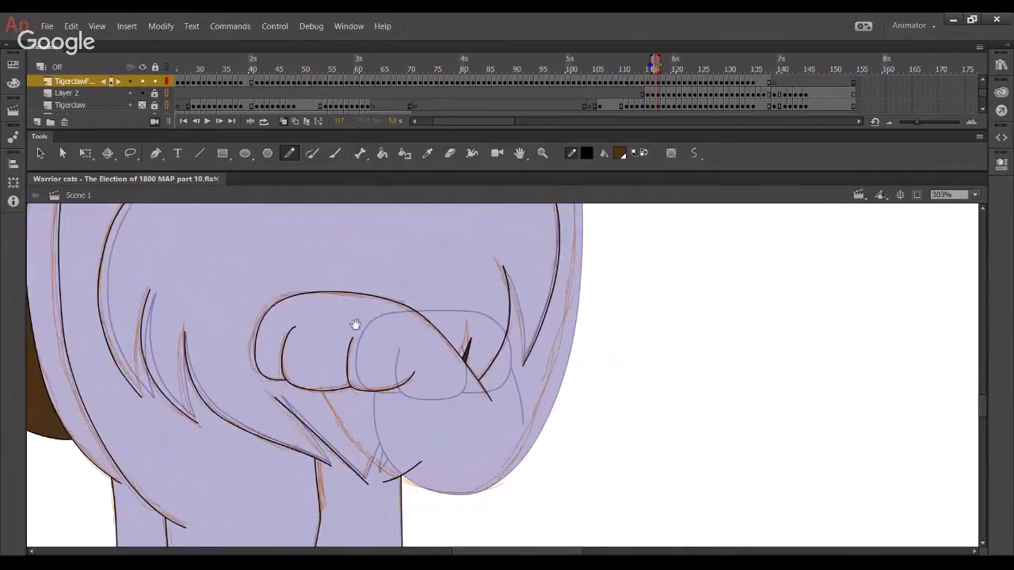
left_click_drag(347, 316, 351, 320)
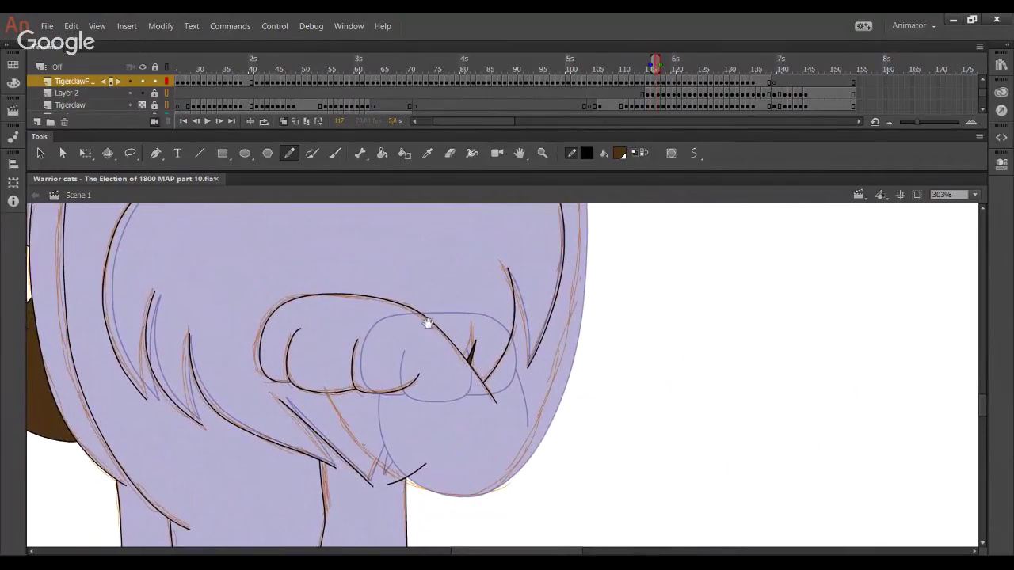
Ink the inner curve of the right-hand ear, sweeping from its base up toward the ear tip
scroll(438, 320, "up", 8)
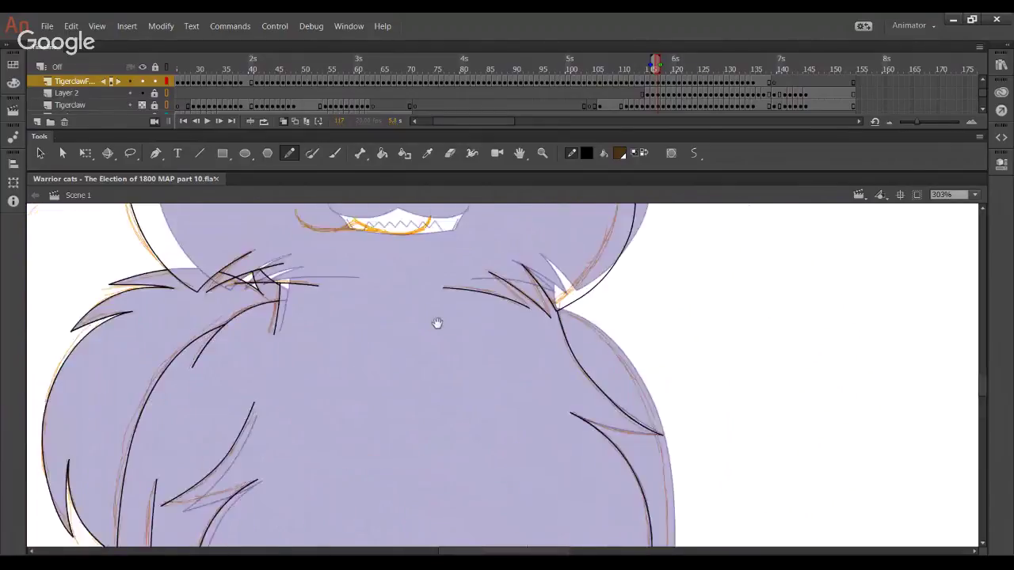
scroll(441, 409, "up", 3)
left_click_drag(465, 315, 403, 453)
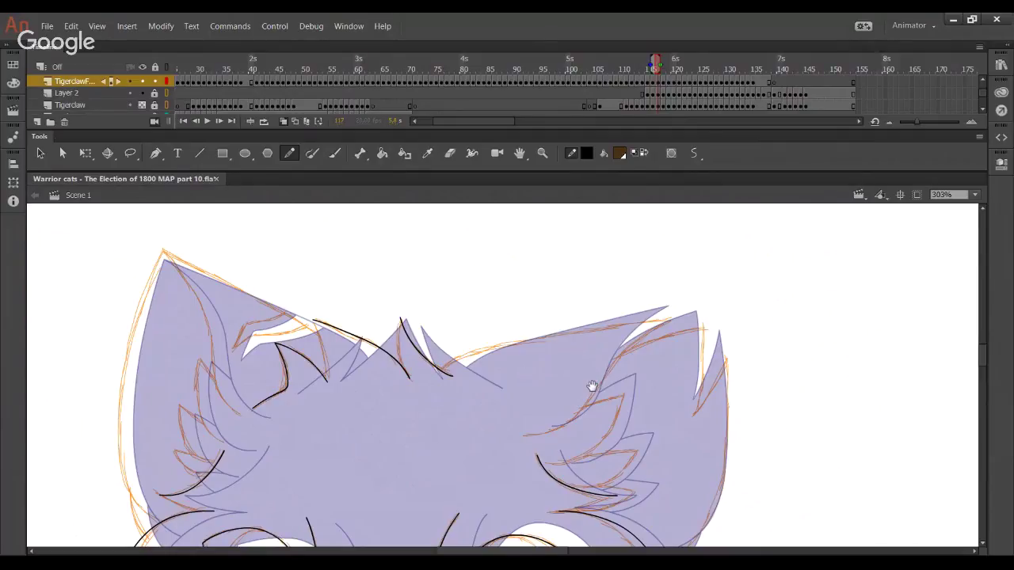
left_click_drag(593, 389, 529, 316)
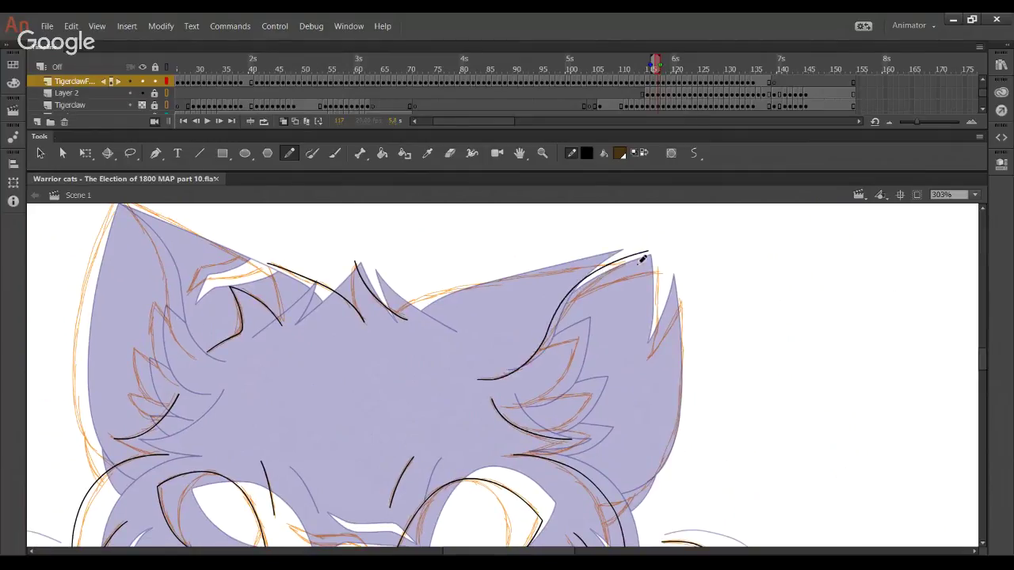
mouse_move(490, 378)
left_mouse_down()
mouse_move(592, 290)
mouse_move(677, 250)
left_mouse_up()
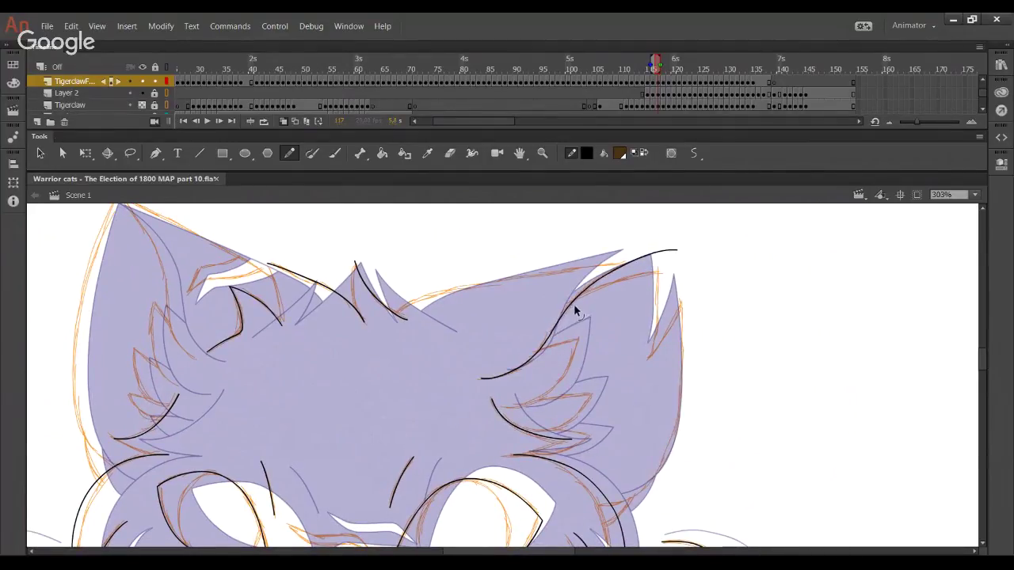
mouse_move(386, 327)
left_mouse_down()
mouse_move(416, 307)
mouse_move(549, 292)
mouse_move(513, 285)
left_mouse_up()
key("ctrl+z")
key("ctrl+z")
left_click_drag(390, 322, 483, 287)
key("ctrl+z")
mouse_move(390, 324)
left_mouse_down()
mouse_move(427, 297)
mouse_move(484, 286)
left_mouse_up()
key("ctrl+z")
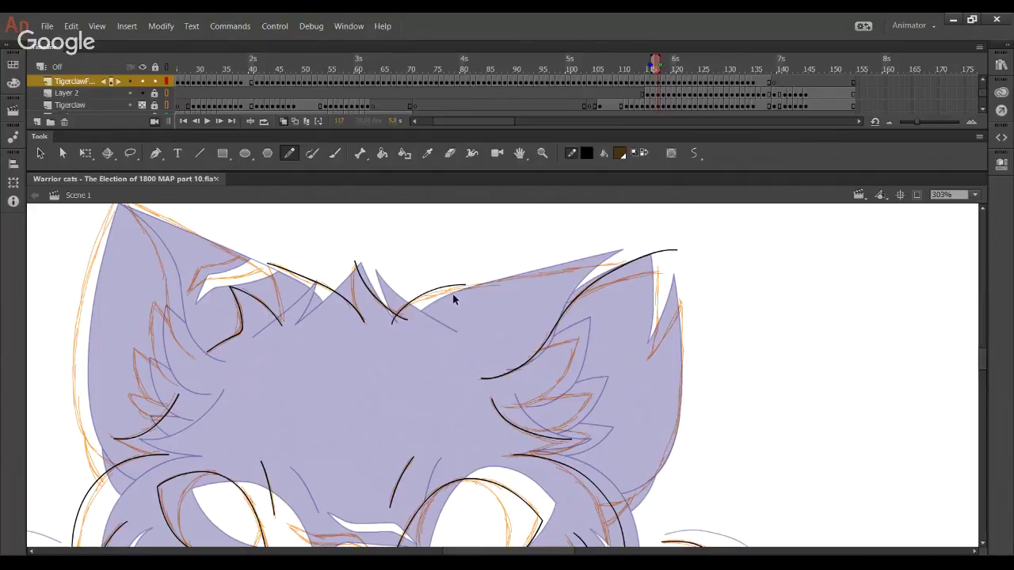
key("ctrl+z")
Ink the top edge from the forehead tuft to the right-hand ear's upper fur point, bend it smooth, and join it to the tuft
mouse_move(394, 321)
left_mouse_down()
mouse_move(416, 305)
mouse_move(477, 288)
left_mouse_up()
mouse_move(461, 292)
left_mouse_down()
mouse_move(570, 281)
mouse_move(724, 258)
left_mouse_up()
key("ctrl+z")
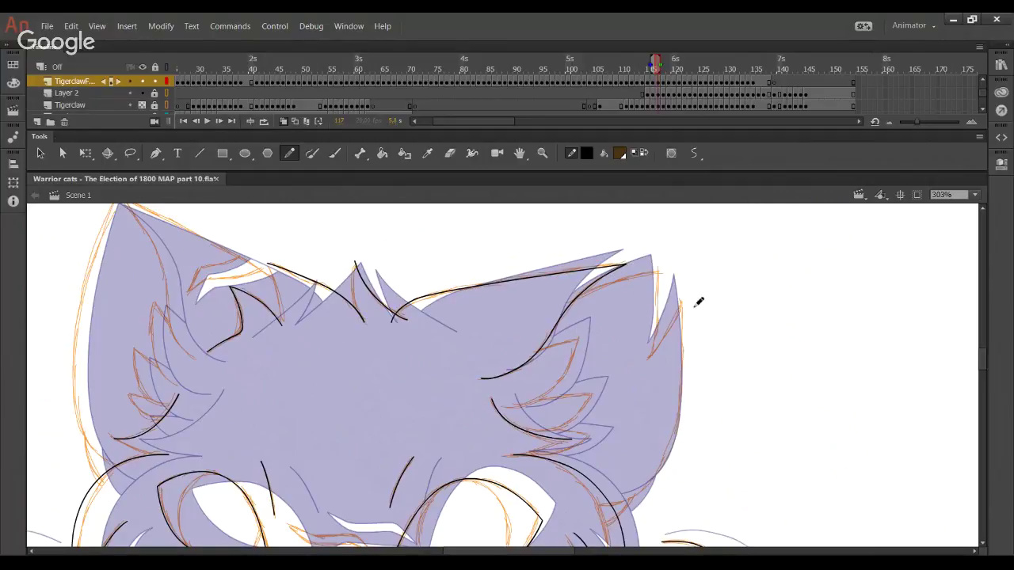
left_click_drag(471, 294, 485, 288)
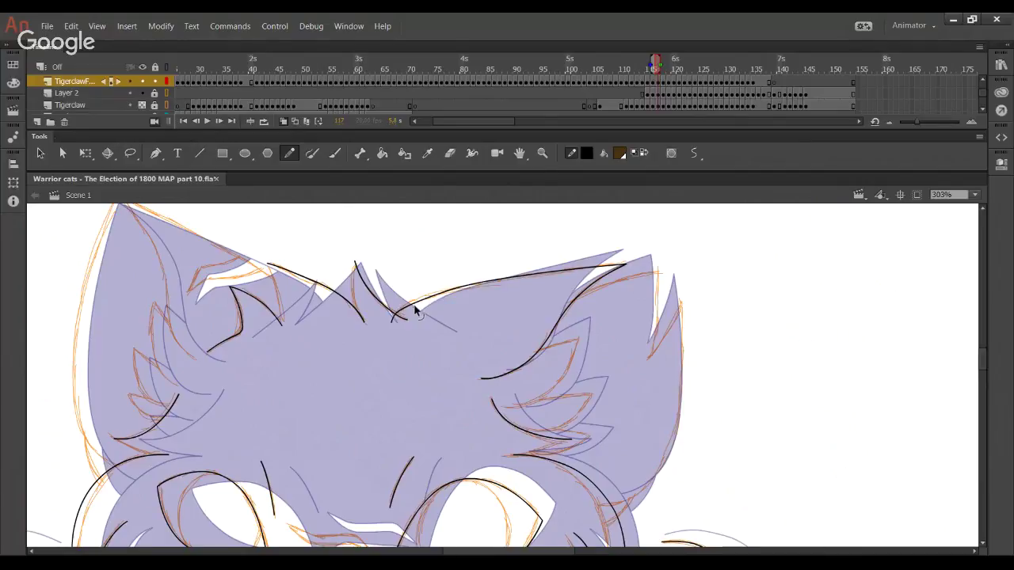
left_click_drag(415, 308, 481, 287)
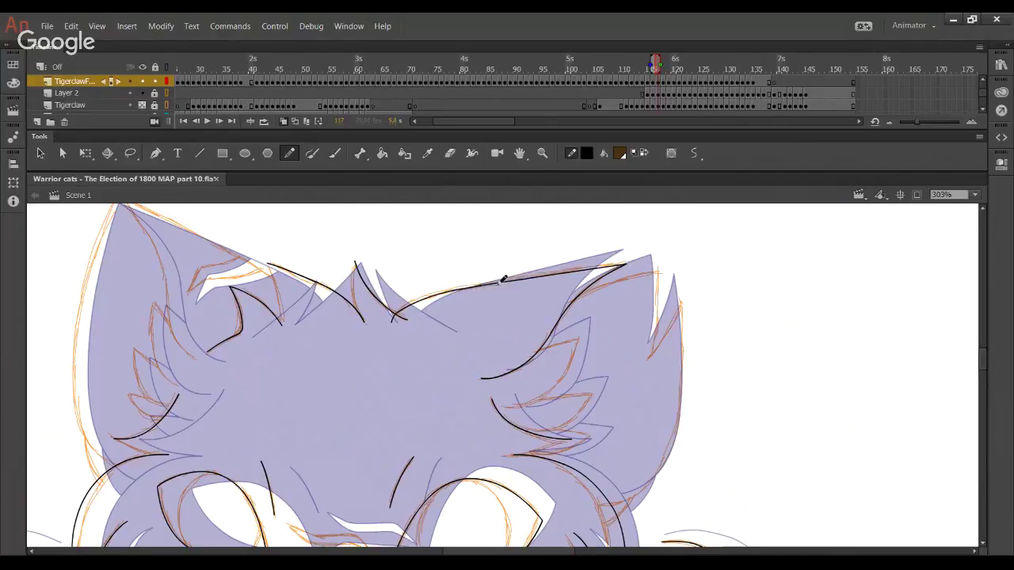
left_click_drag(546, 274, 548, 277)
mouse_move(406, 312)
left_mouse_down()
mouse_move(396, 314)
mouse_move(398, 330)
left_mouse_up()
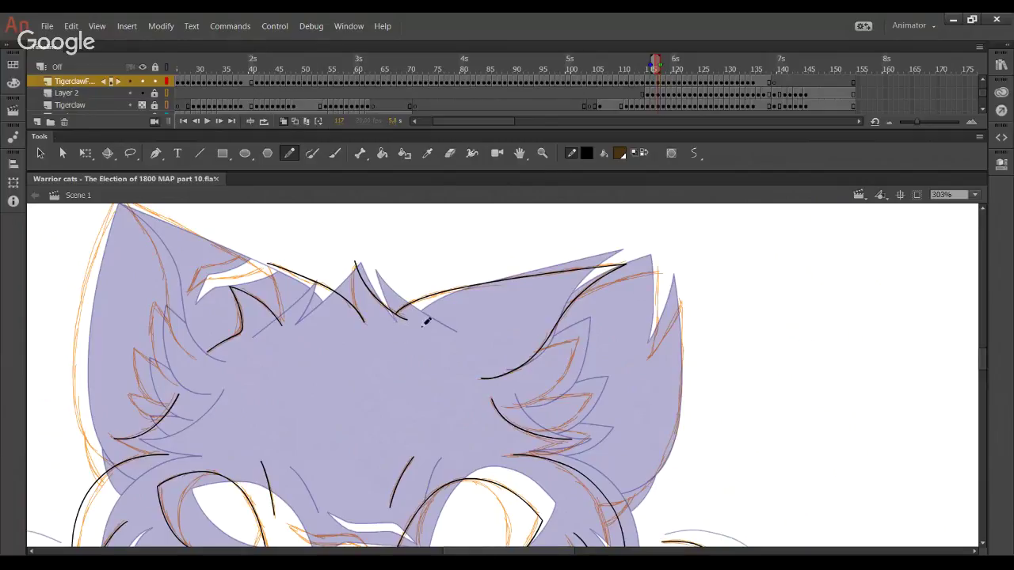
left_click_drag(540, 343, 427, 317)
mouse_move(527, 478)
left_mouse_down()
mouse_move(543, 454)
mouse_move(585, 253)
left_mouse_up()
key("ctrl+z")
mouse_move(501, 455)
left_mouse_down()
mouse_move(555, 444)
mouse_move(583, 377)
mouse_move(588, 252)
left_mouse_up()
key("ctrl+z")
key("ctrl+z")
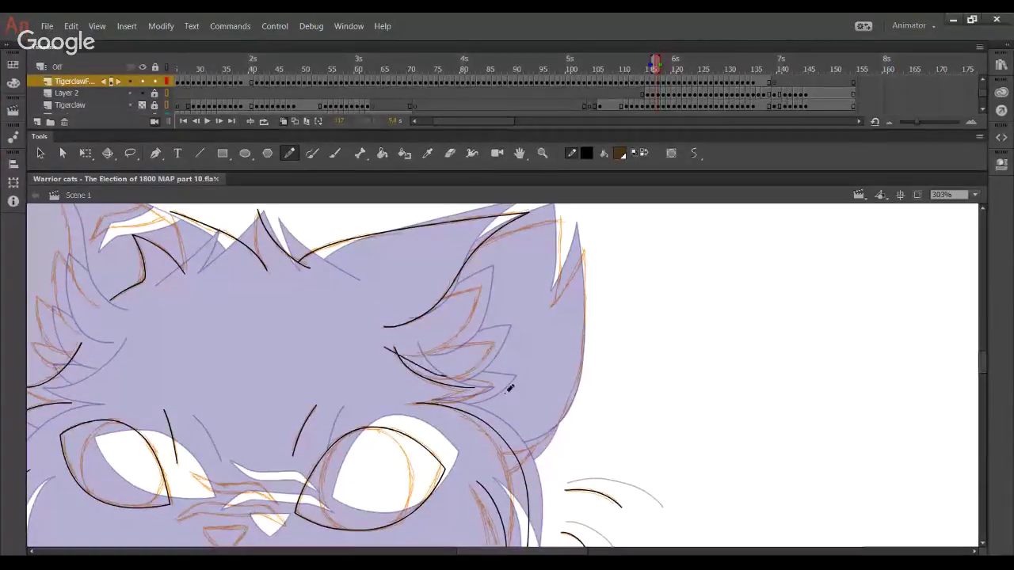
Ink the outer edge of the right-hand ear, bend it onto the sketch, and delete the excess end at the ear's base
mouse_move(497, 461)
left_mouse_down()
mouse_move(589, 339)
mouse_move(585, 204)
left_mouse_up()
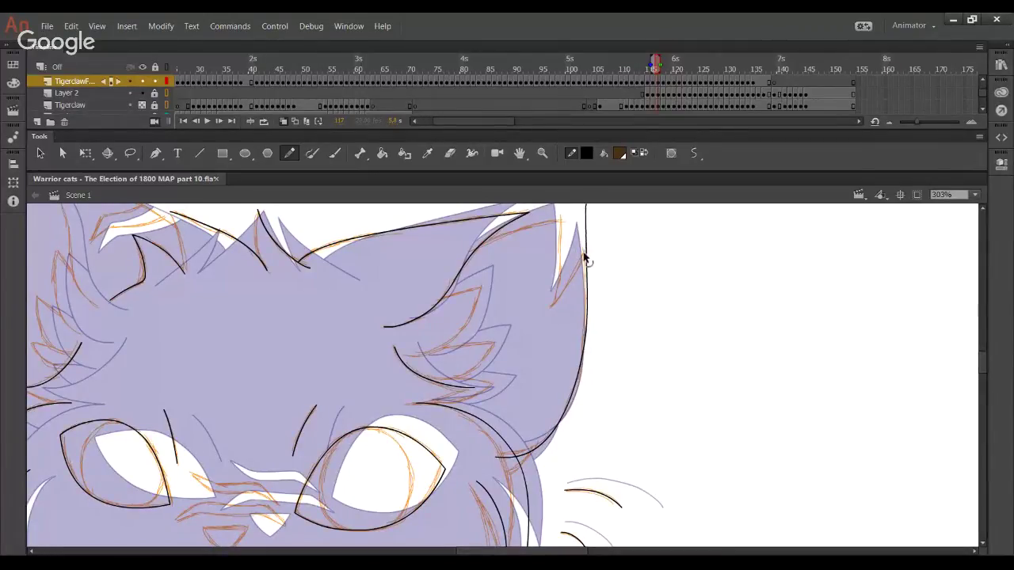
left_click_drag(588, 298, 586, 294)
left_click_drag(558, 426, 562, 424)
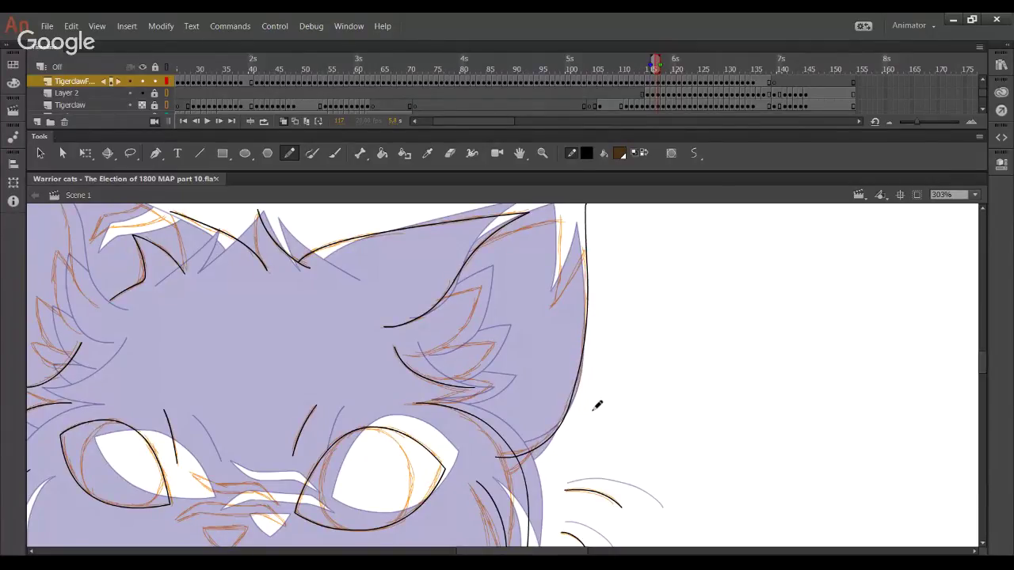
left_click_drag(573, 394, 578, 390)
left_click_drag(588, 305, 586, 301)
left_click_drag(587, 261, 584, 269)
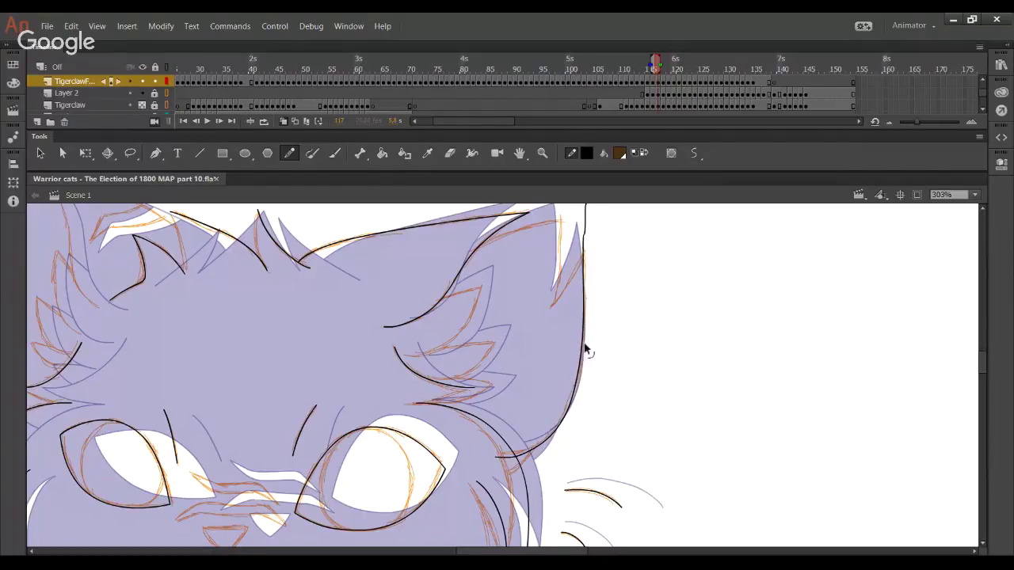
left_click_drag(582, 361, 583, 352)
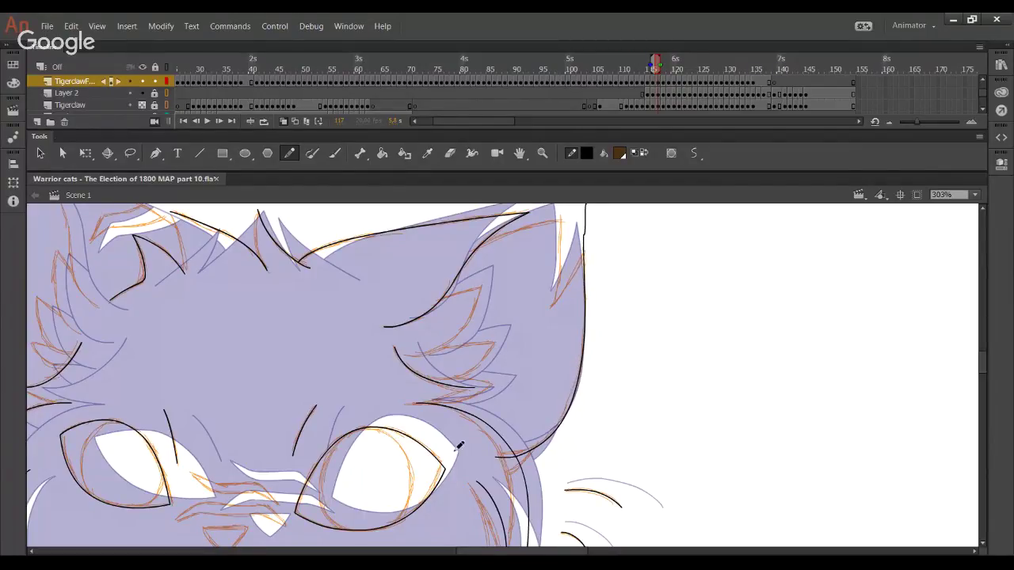
key("Delete")
Ink a short curve joining the right-hand ear's base to the cheek fur and delete its excess ends
mouse_move(487, 489)
left_mouse_down()
mouse_move(566, 414)
mouse_move(548, 437)
mouse_move(549, 392)
left_mouse_up()
key("ctrl+z")
key("ctrl+z")
left_click_drag(496, 481, 544, 397)
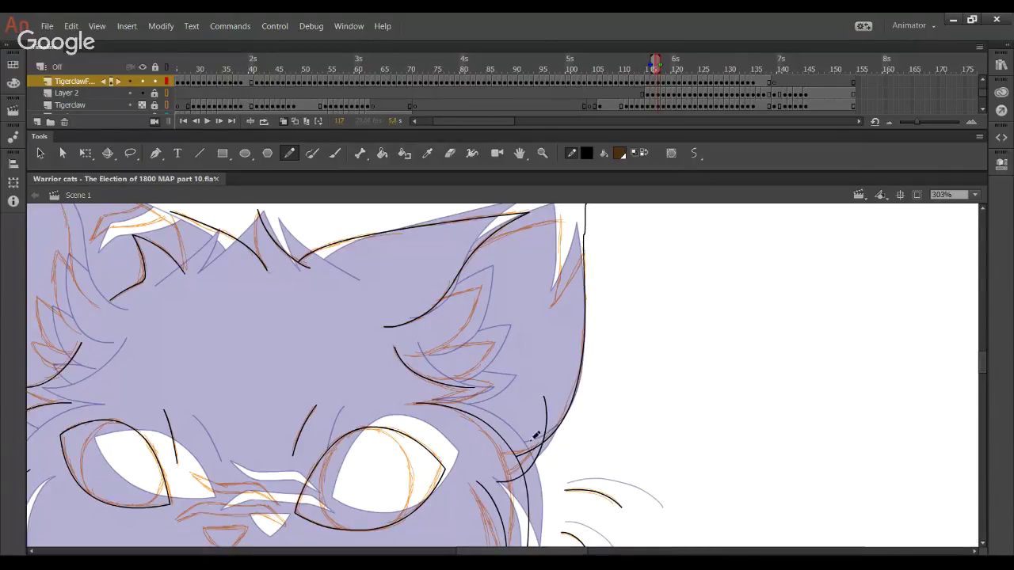
left_click(510, 485, "ctrl")
key("Delete")
left_click(546, 428, "ctrl")
key("Delete")
left_click(547, 414, "ctrl")
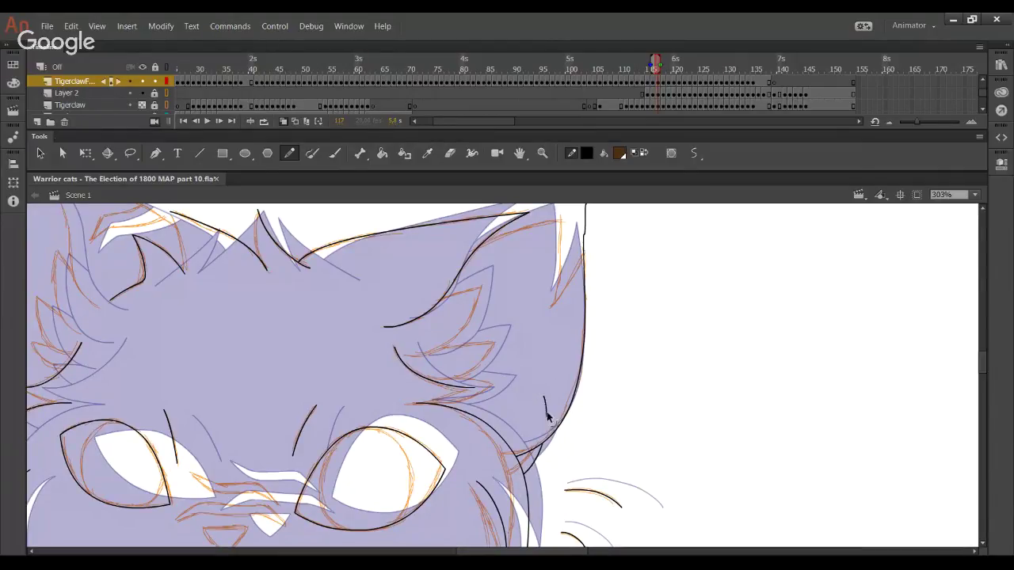
key("Delete")
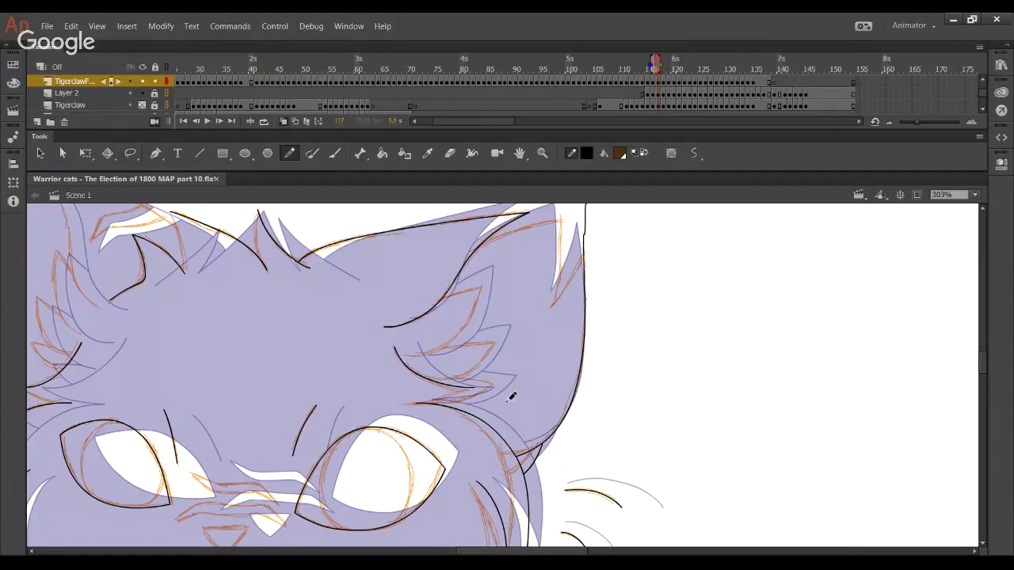
Ink the upper edge of the right-hand ear's second fur point, curving from the inner ear line toward the tip
left_click_drag(515, 425, 528, 515)
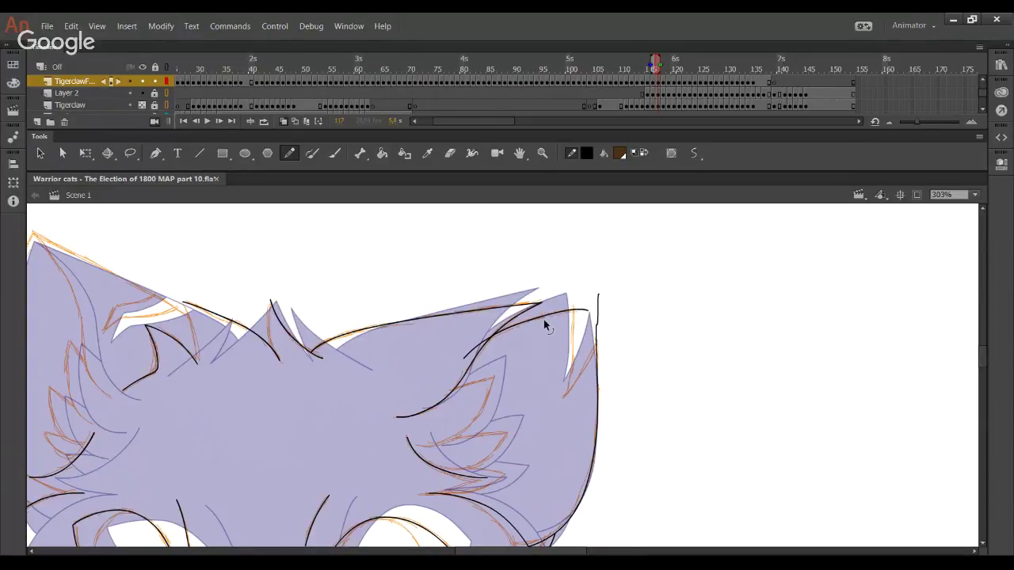
mouse_move(556, 432)
left_mouse_down()
mouse_move(555, 252)
mouse_move(577, 305)
mouse_move(567, 254)
mouse_move(554, 428)
left_mouse_up()
key("ctrl+z")
key("ctrl+z")
key("ctrl+z")
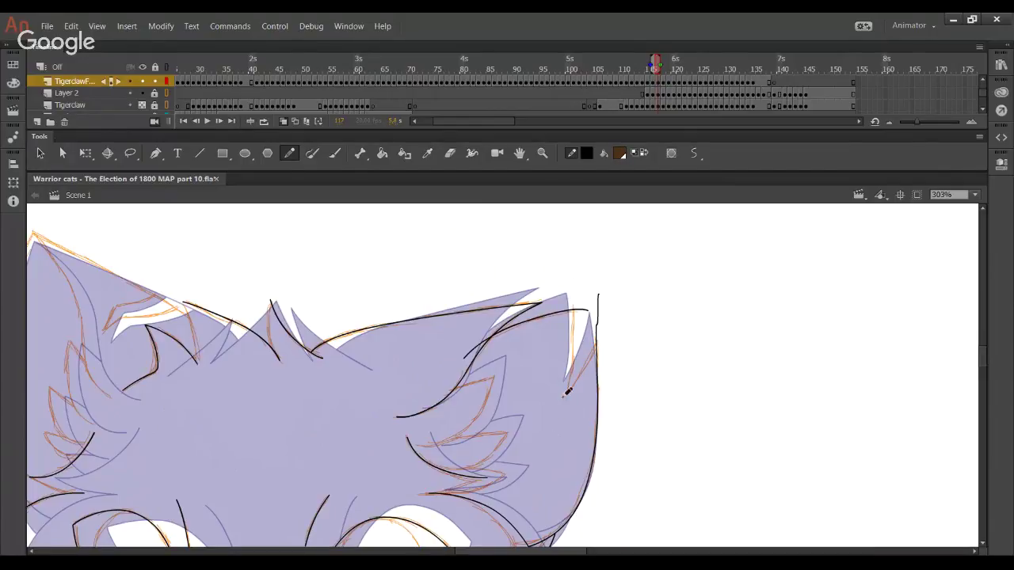
Ink the inner side of the ear-tip fur point, trim its overshooting ends, and draw the notch edge up to the outer tip
mouse_move(567, 268)
left_mouse_down()
mouse_move(552, 426)
mouse_move(569, 269)
left_mouse_up()
key("ctrl+z")
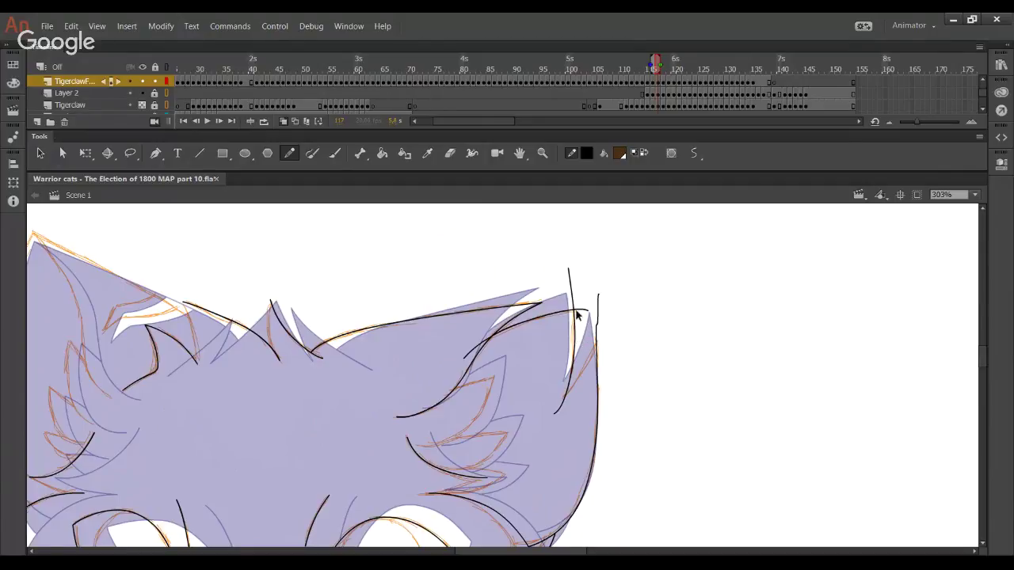
left_click_drag(580, 319, 568, 299)
key("ctrl+z")
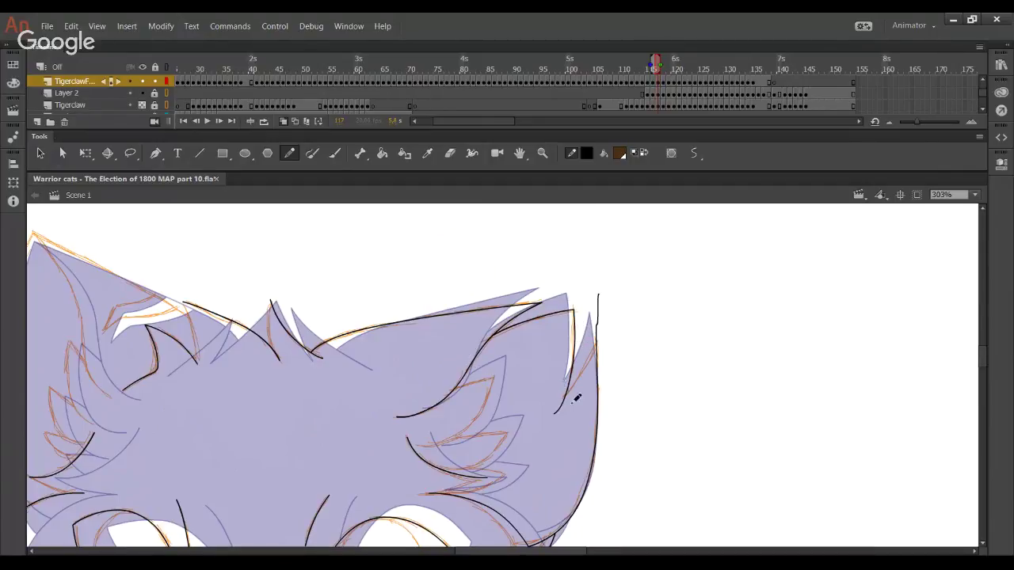
mouse_move(548, 410)
left_mouse_down()
mouse_move(596, 350)
mouse_move(616, 294)
left_mouse_up()
key("ctrl+z")
key("ctrl+z")
key("ctrl+z")
Ink the short edge of the pointed chest fur tuft below the raised paw and delete the ends crossing at its tip
left_click_drag(503, 288, 633, 39)
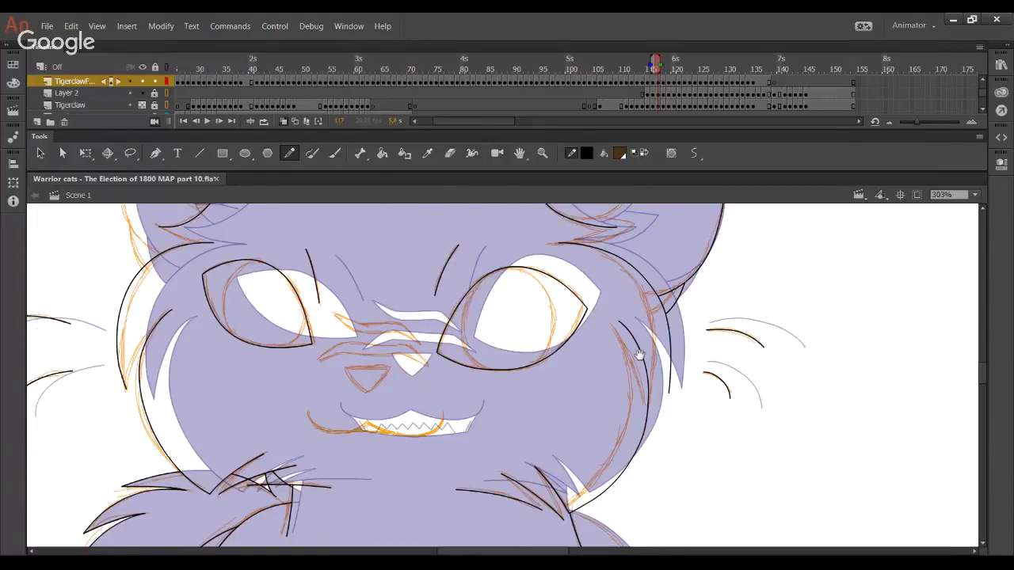
mouse_move(502, 420)
left_mouse_down()
mouse_move(550, 249)
mouse_move(566, 119)
left_mouse_up()
mouse_move(468, 522)
left_mouse_down()
mouse_move(526, 319)
mouse_move(443, 222)
mouse_move(424, 181)
left_mouse_up()
mouse_move(451, 271)
left_mouse_down()
mouse_move(448, 284)
mouse_move(500, 356)
mouse_move(487, 398)
mouse_move(460, 340)
left_mouse_up()
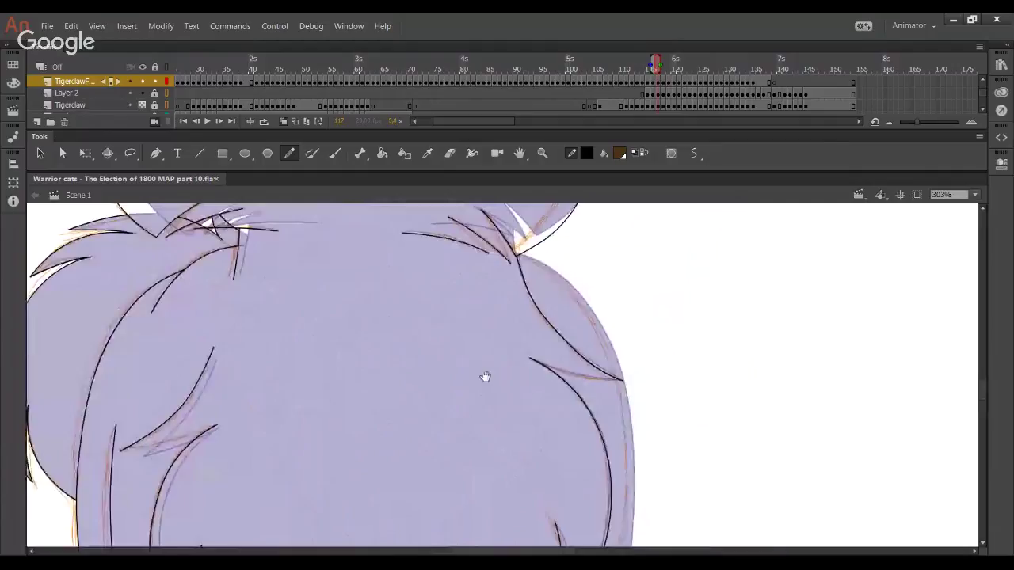
mouse_move(486, 376)
left_mouse_down()
mouse_move(461, 336)
mouse_move(502, 518)
mouse_move(509, 274)
mouse_move(475, 508)
mouse_move(446, 308)
mouse_move(464, 324)
left_mouse_up()
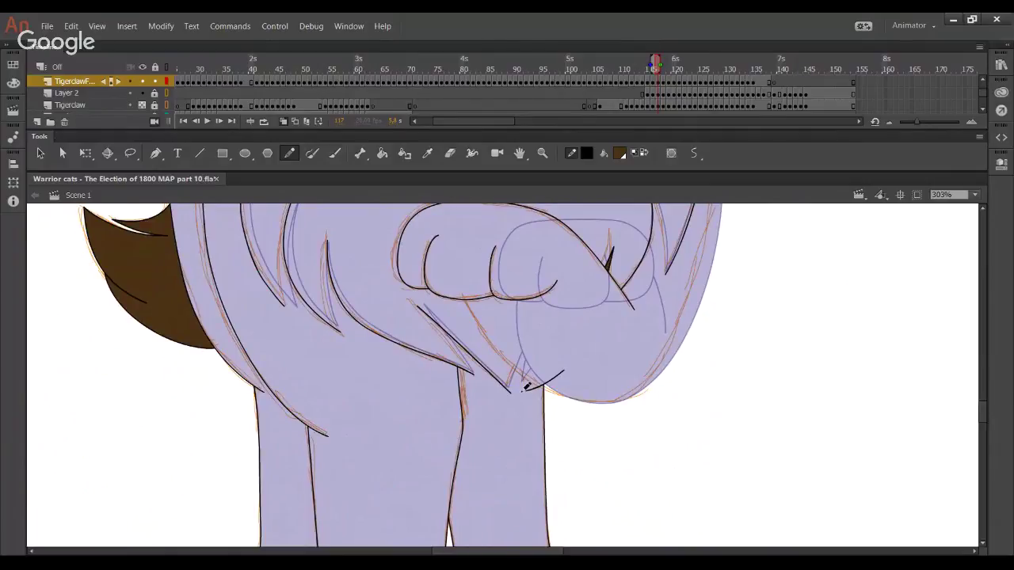
left_click_drag(492, 421, 546, 310)
key("ctrl+z")
left_click_drag(501, 412, 548, 311)
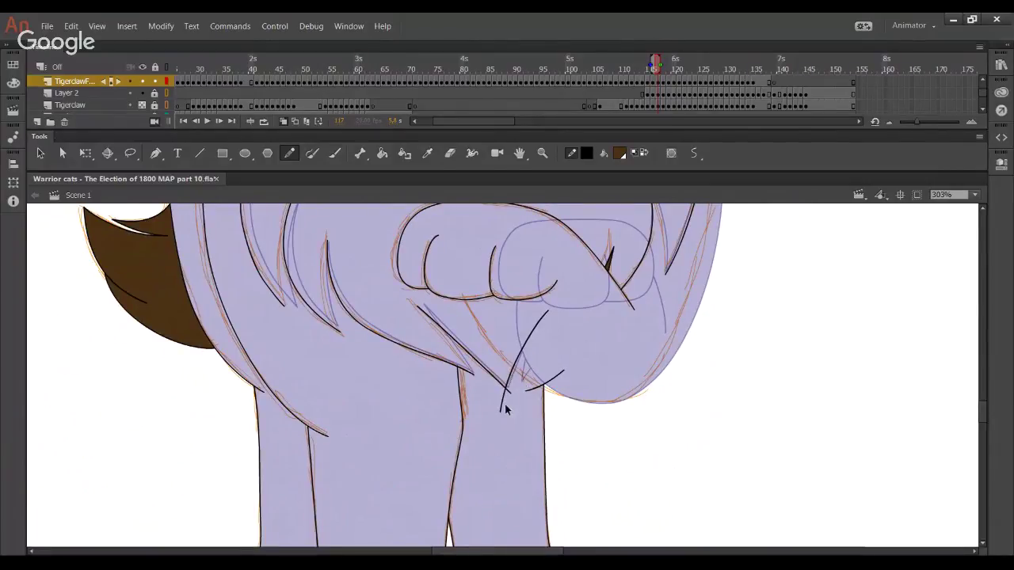
key("ctrl+z")
left_click_drag(497, 411, 539, 319)
left_click(508, 391, "ctrl")
key("Delete")
left_click(497, 411, "ctrl")
key("Delete")
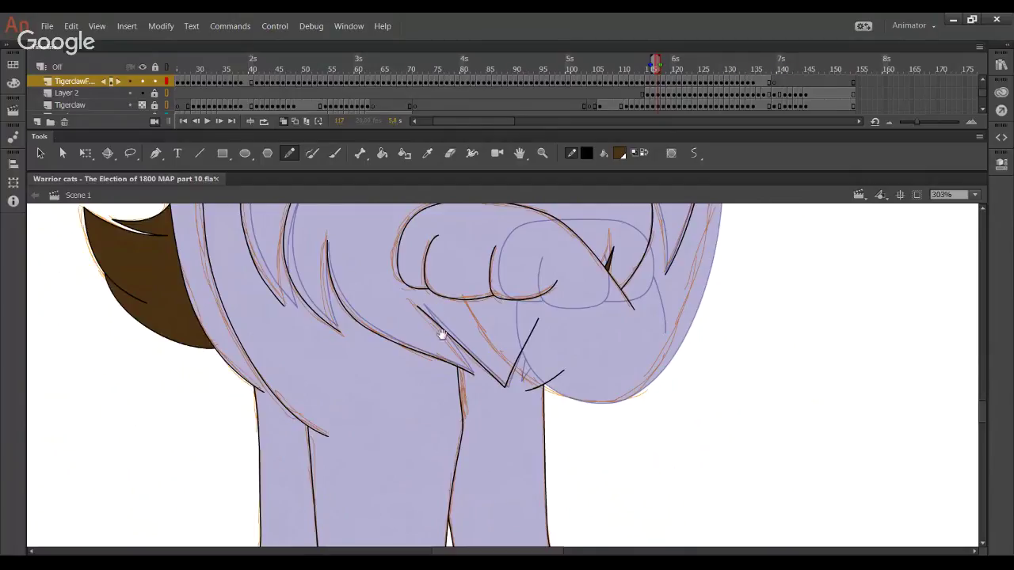
Hide the Tigerclaw sketch layer and ink the missing inner edges of the two chest fur tufts beside the paw
mouse_move(396, 340)
left_mouse_down()
mouse_move(414, 369)
mouse_move(313, 292)
left_mouse_up()
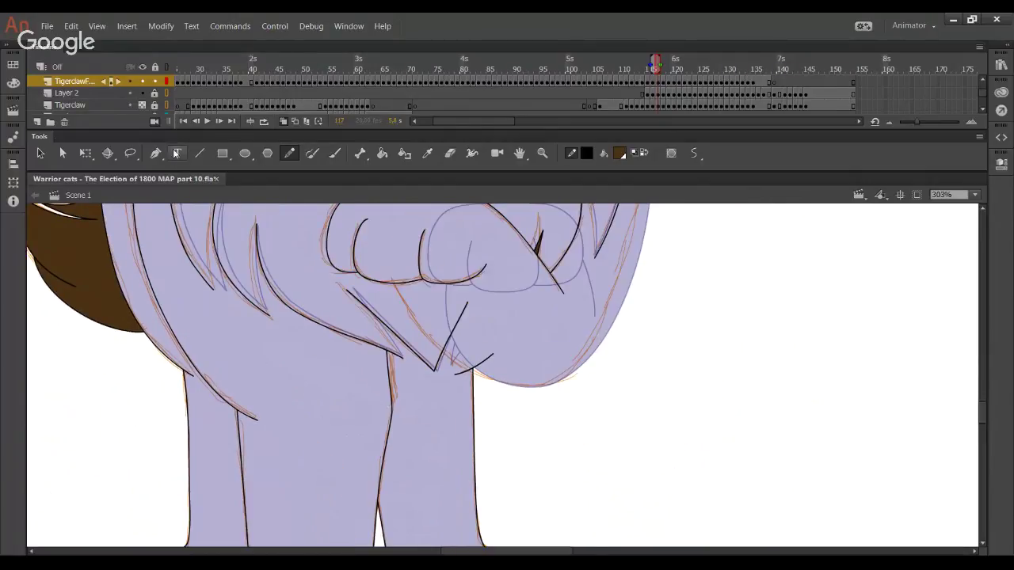
left_click(142, 105)
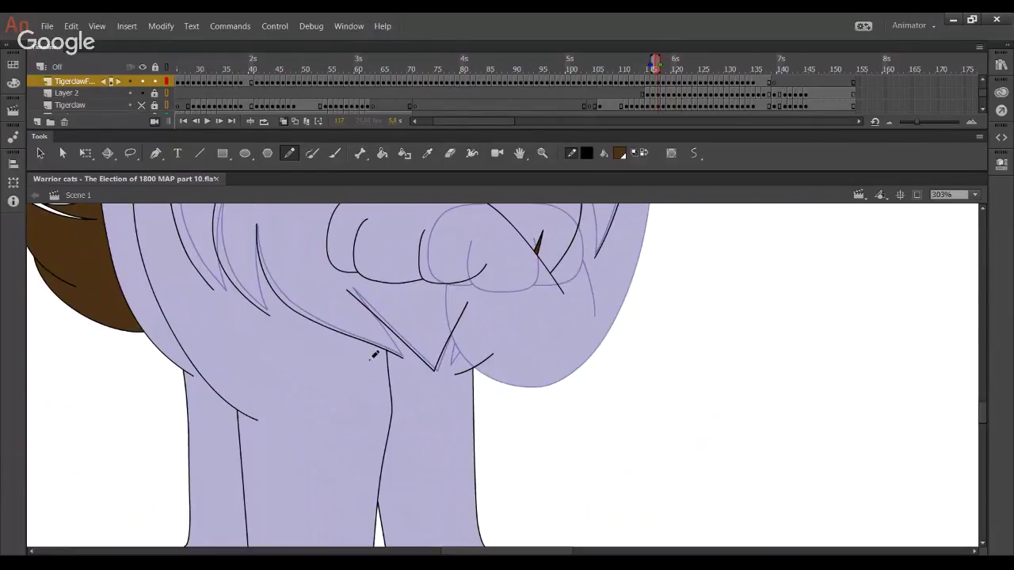
mouse_move(361, 307)
left_mouse_down()
mouse_move(403, 359)
mouse_move(346, 295)
left_mouse_up()
left_click_drag(313, 285, 406, 358)
left_click_drag(358, 382, 346, 308)
left_click_drag(354, 370, 358, 380)
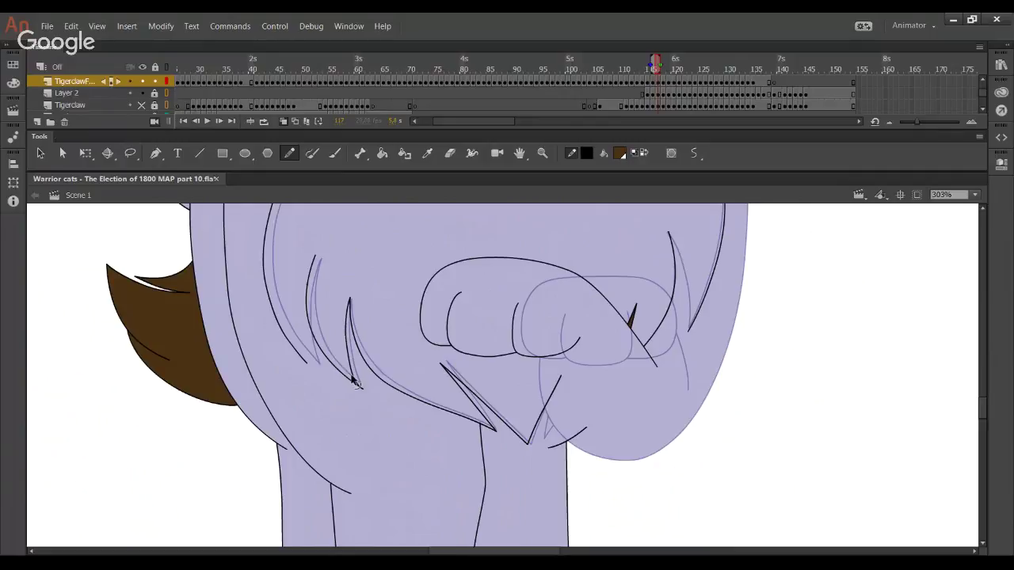
Ink the closing edge of the left-most chest fur tuft and bend it into a narrow curved point
mouse_move(308, 364)
left_mouse_down()
mouse_move(298, 320)
mouse_move(315, 256)
left_mouse_up()
key("ctrl+z")
left_click_drag(308, 360, 315, 255)
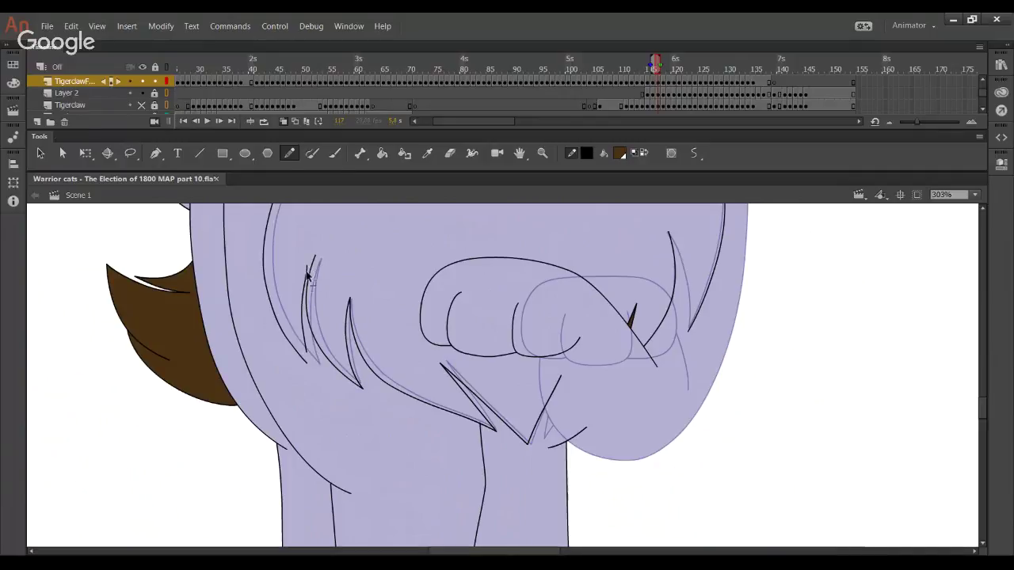
left_click_drag(310, 364, 301, 331)
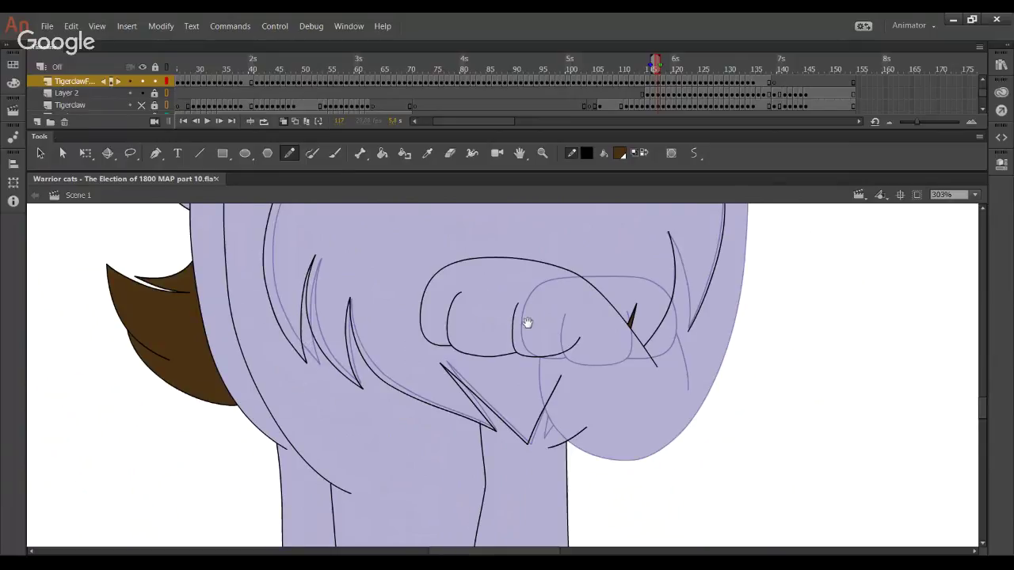
Ink the lower edge of the left-hand shoulder fur tuft, bend it into a curve, and join it to the tip
scroll(525, 373, "up", 4)
mouse_move(678, 426)
left_mouse_down()
mouse_move(677, 347)
mouse_move(659, 334)
mouse_move(668, 356)
left_mouse_up()
left_click_drag(445, 260, 434, 412)
left_click_drag(221, 411, 295, 400)
key("ctrl+z")
mouse_move(227, 410)
left_mouse_down()
mouse_move(309, 387)
mouse_move(274, 403)
left_mouse_up()
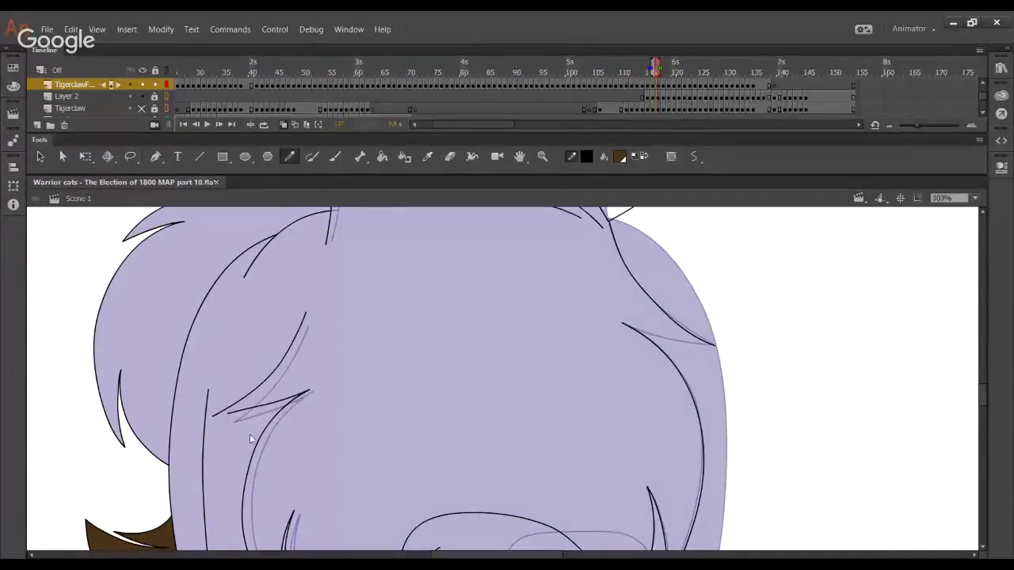
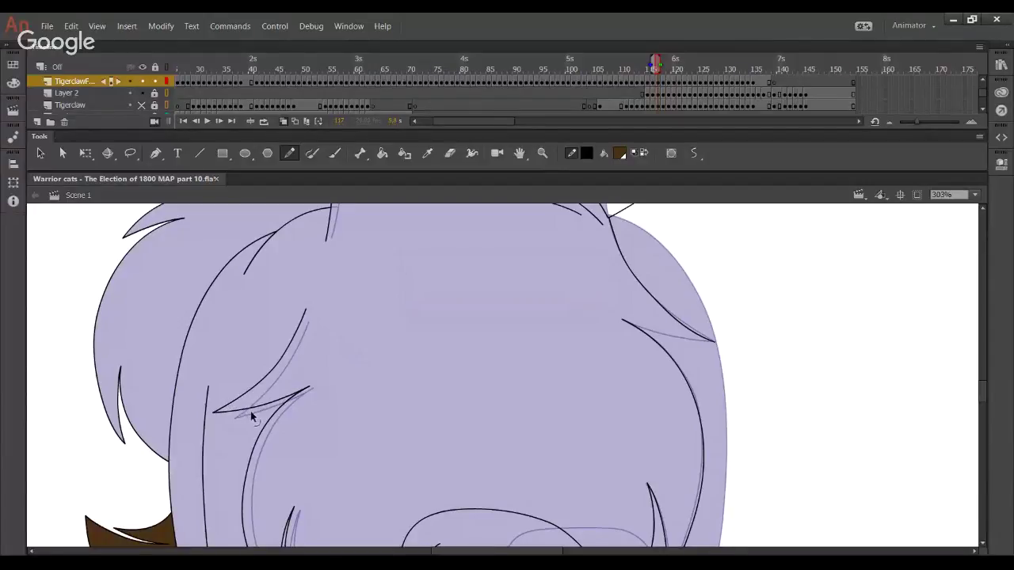
left_click_drag(214, 413, 224, 411)
Ink the lower edge of the right-hand shoulder fur tuft and bend it to meet the tuft's point
mouse_move(642, 328)
left_mouse_down()
mouse_move(714, 342)
mouse_move(623, 320)
left_mouse_up()
key("ctrl+z")
left_click_drag(671, 339, 667, 343)
Ink closing edges on the neck fur tufts below both sides of the chin
left_click_drag(593, 262, 589, 398)
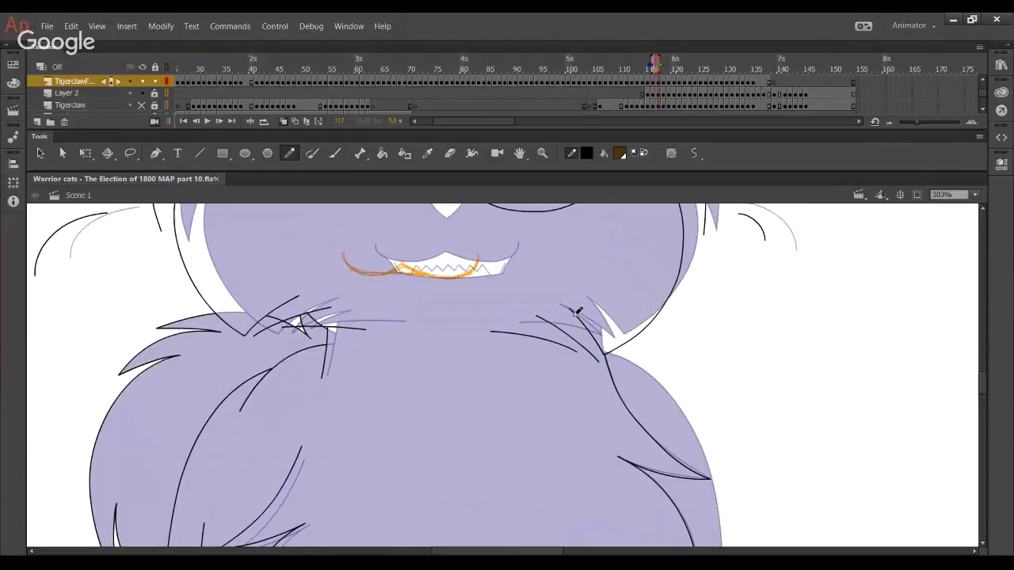
left_click_drag(571, 309, 602, 360)
left_click_drag(283, 327, 321, 314)
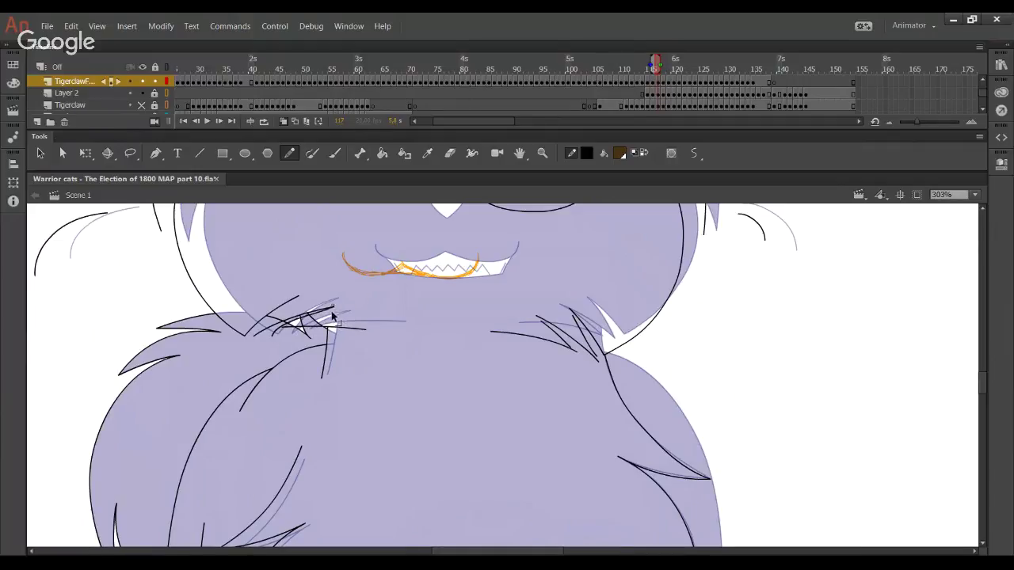
mouse_move(332, 312)
left_mouse_down()
mouse_move(261, 343)
mouse_move(244, 332)
left_mouse_up()
key("ctrl+z")
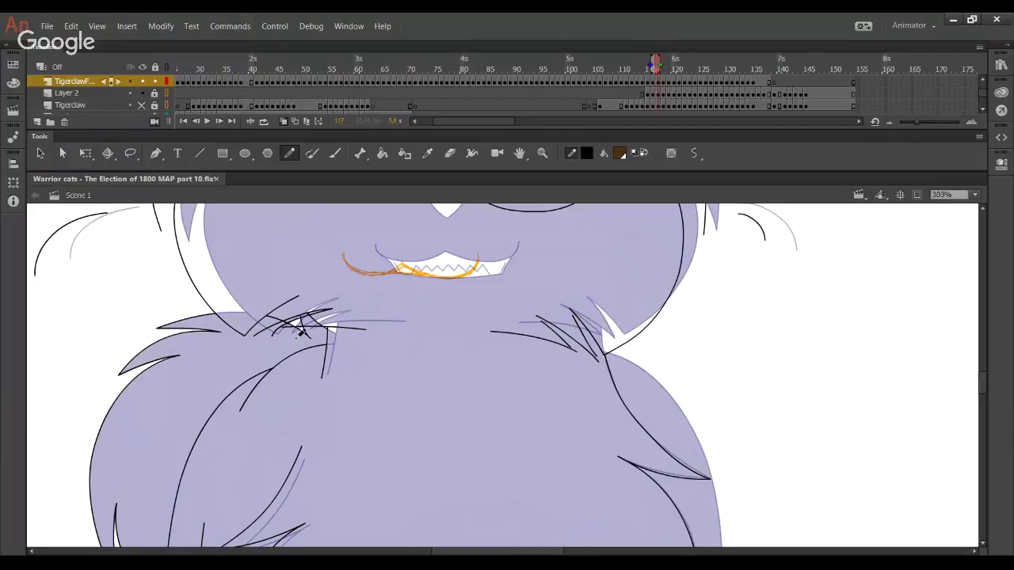
Clean up stray ends in the left-hand neck fur and ink the closing edge of its outer tuft
mouse_move(283, 333)
left_mouse_down()
mouse_move(198, 341)
mouse_move(206, 335)
left_mouse_up()
key("ctrl+z")
left_click(227, 333)
key("Delete")
left_click(245, 334)
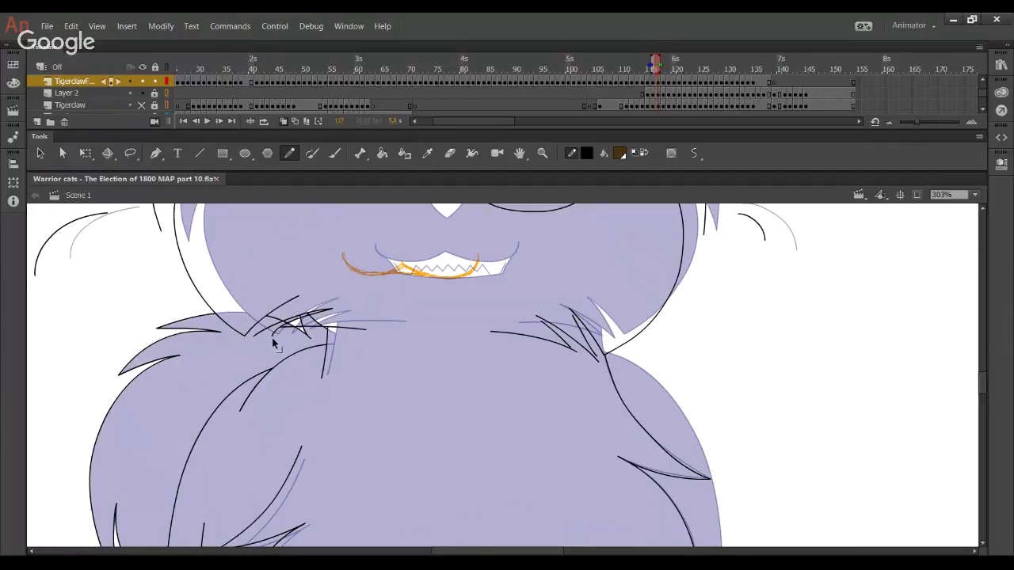
left_click_drag(257, 332, 290, 301)
Fill the enclosed fur area behind the left-hand shoulder with dark brown and return to the Pencil tool
left_click(382, 153)
left_click(320, 339)
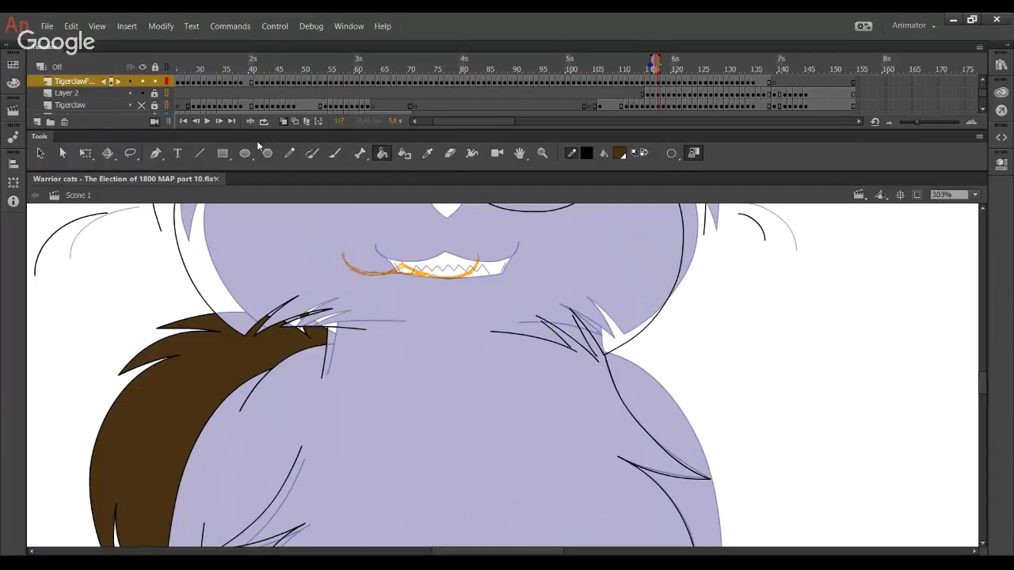
left_click(290, 153)
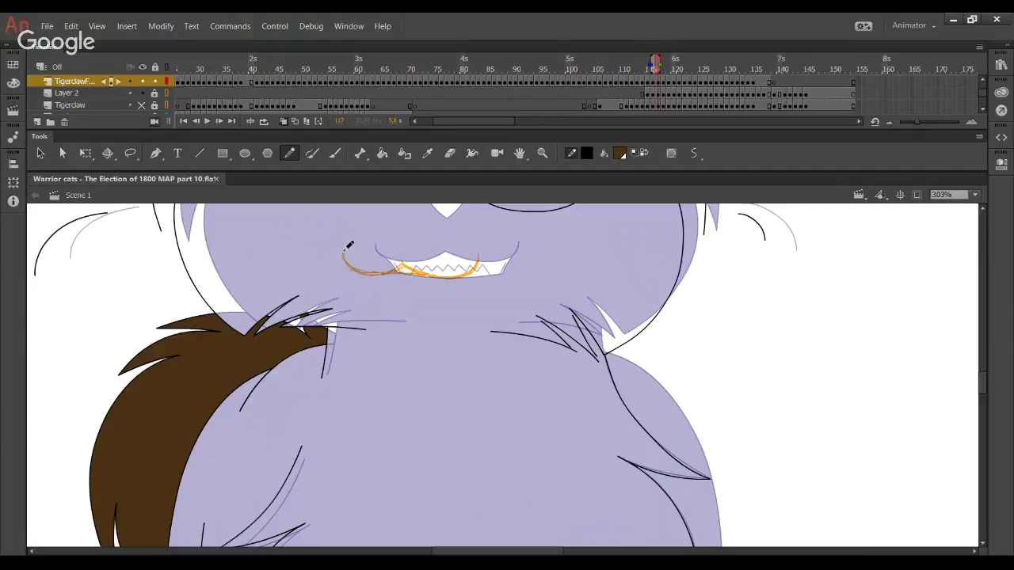
Show the Tigerclaw sketch layer again and ink the body outline from beneath the raised paw around the elbow and upward
left_click_drag(341, 345, 403, 385)
key("ctrl+z")
left_click_drag(631, 318, 556, 278)
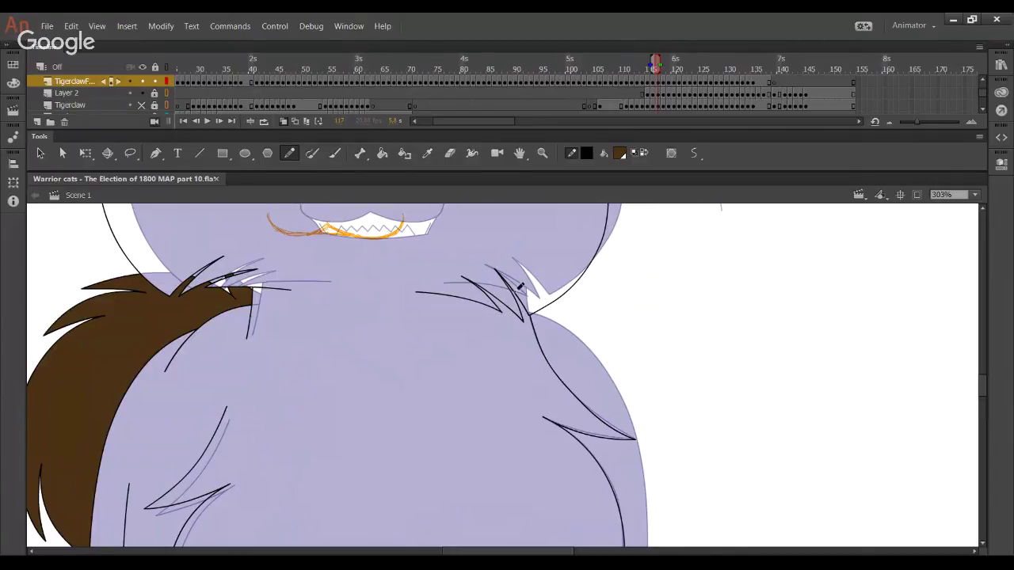
mouse_move(492, 464)
left_mouse_down()
mouse_move(478, 403)
mouse_move(498, 478)
left_mouse_up()
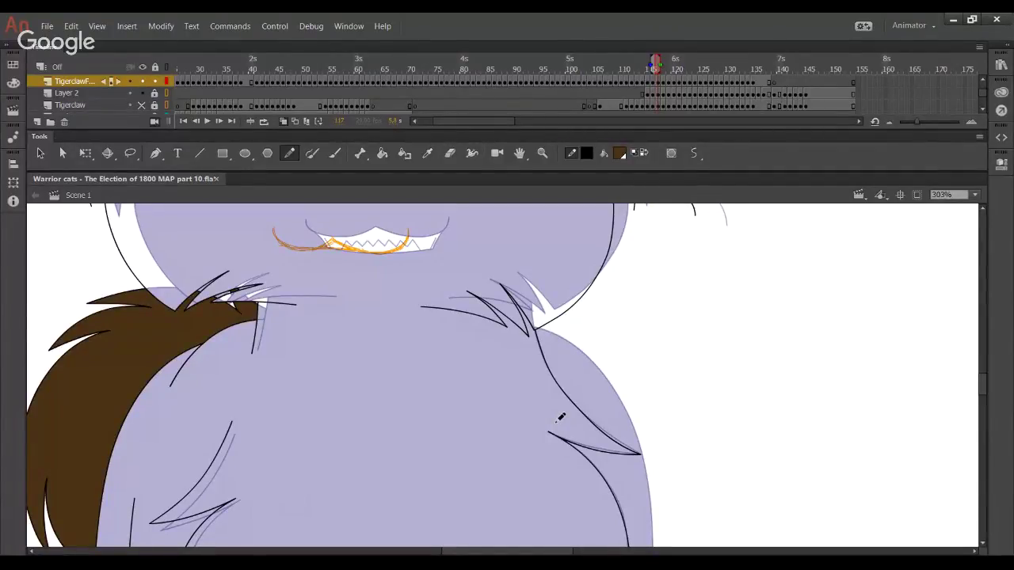
left_click_drag(584, 362, 521, 255)
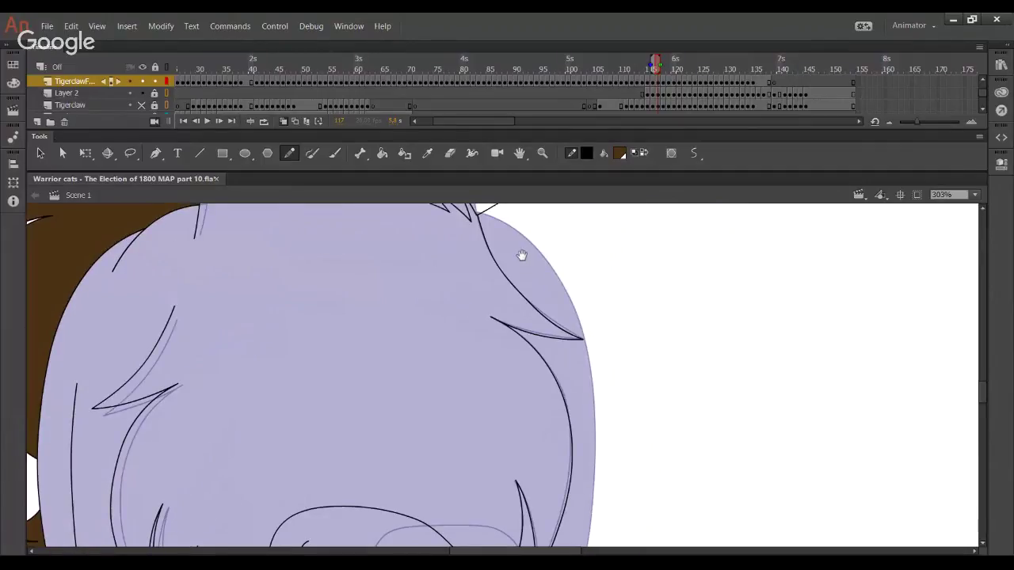
scroll(532, 291, "down", 5)
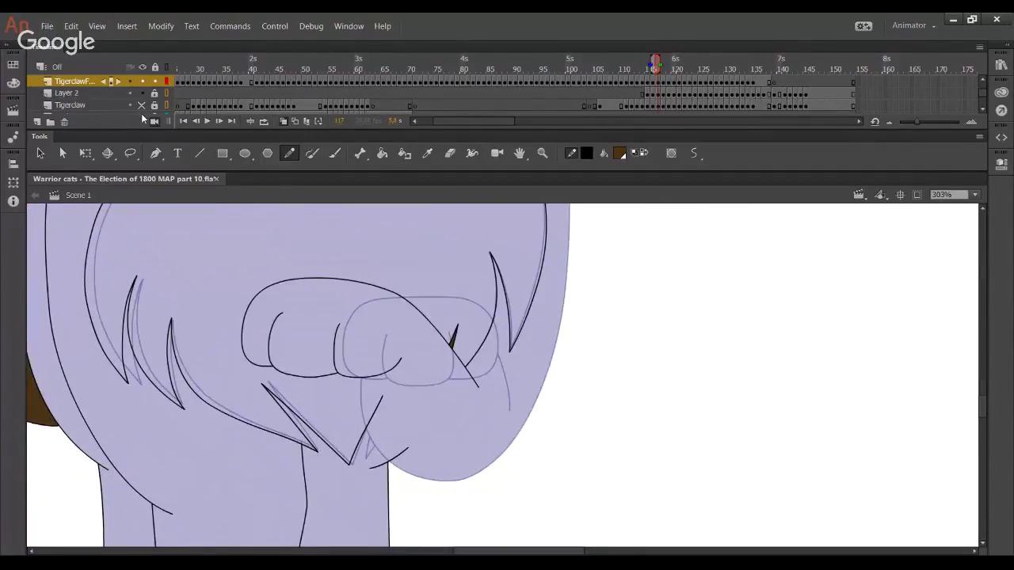
left_click(142, 106, "shift")
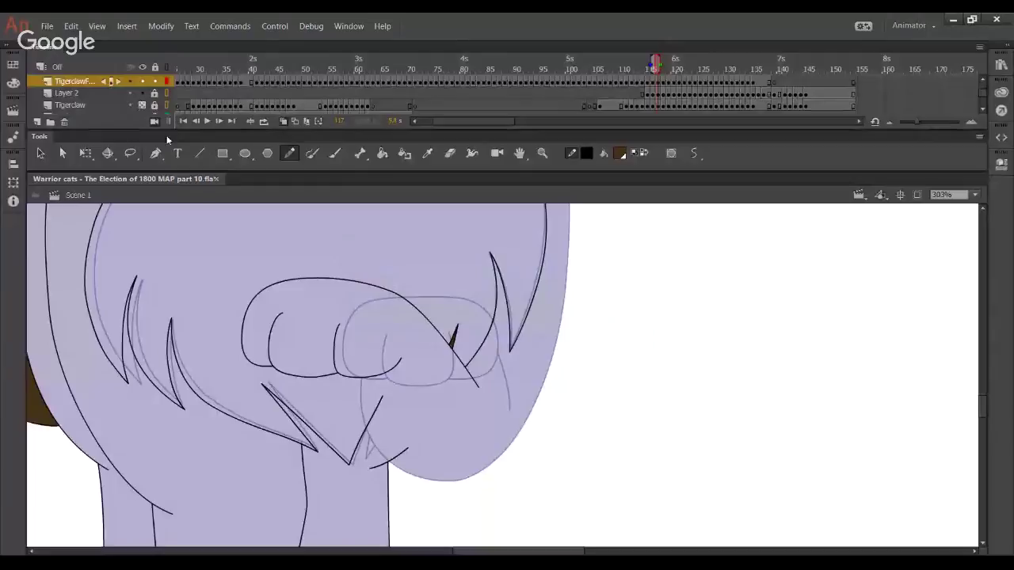
mouse_move(304, 363)
left_mouse_down()
mouse_move(358, 442)
mouse_move(442, 482)
mouse_move(505, 455)
mouse_move(572, 205)
left_mouse_up()
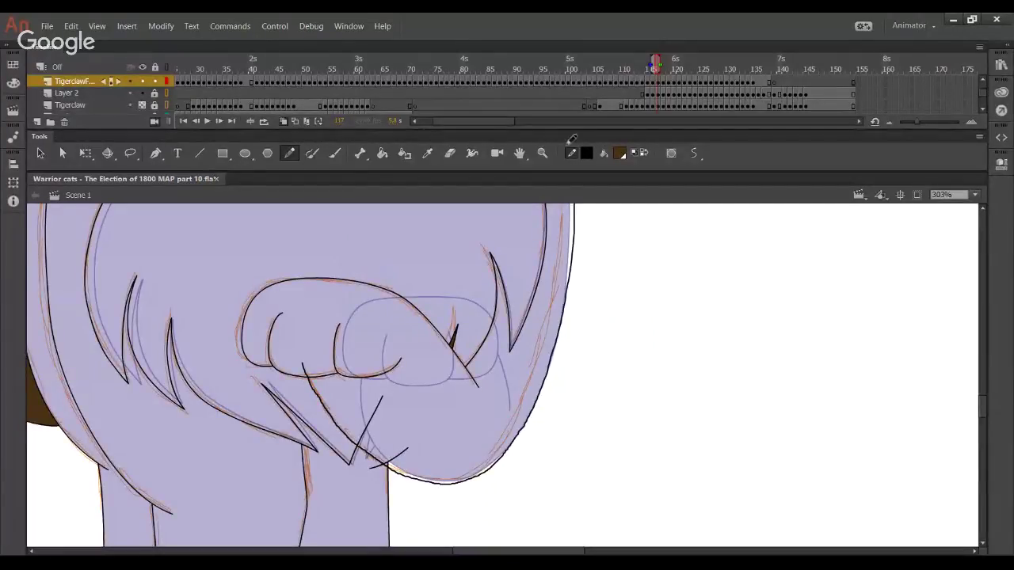
Delete the excess line pieces where the new elbow outline crosses the chest tuft, the foreleg, and the paw
left_click(395, 459, "ctrl")
key("Delete")
left_click(360, 440, "ctrl")
key("Delete")
left_click(306, 374, "ctrl")
key("Delete")
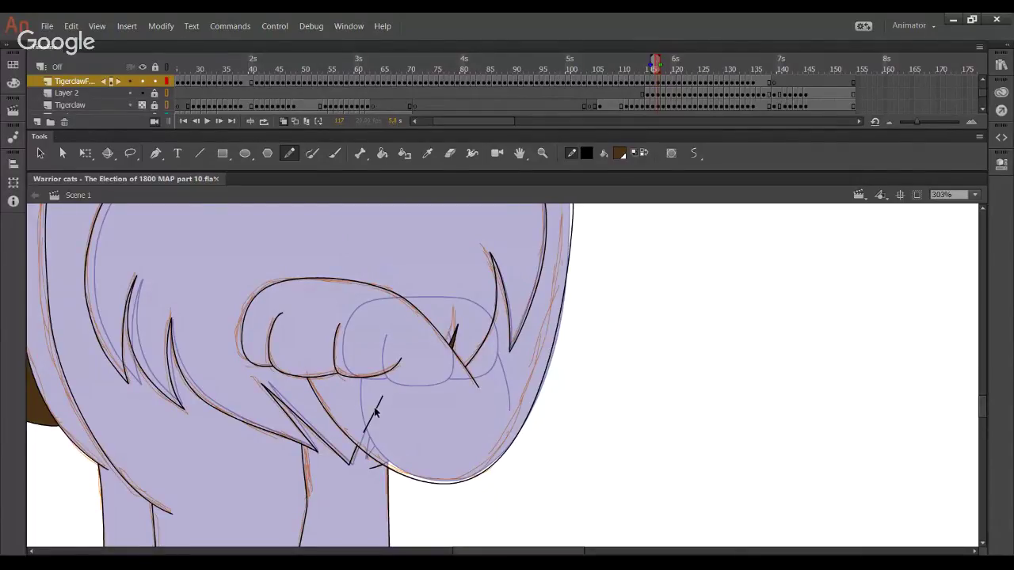
key("ctrl+z")
key("ctrl+z")
Ink the right-hand body outline from the elbow up to the neck tuft and bend it toward the body silhouette
left_click_drag(579, 253, 542, 354)
left_click_drag(529, 401, 521, 266)
scroll(541, 360, "up", 5)
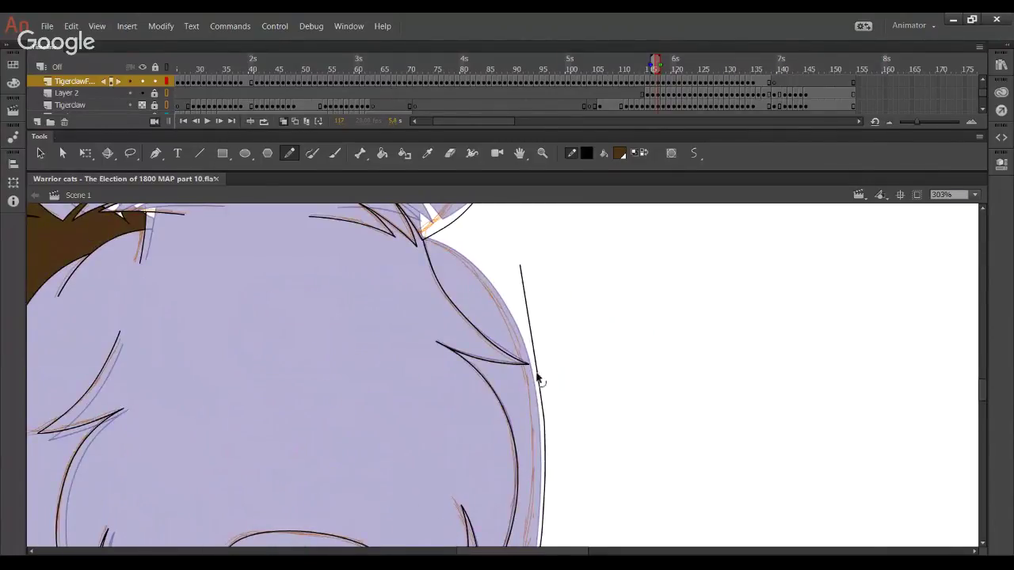
left_click_drag(537, 373, 541, 319)
mouse_move(519, 267)
left_mouse_down()
mouse_move(361, 217)
mouse_move(427, 239)
left_mouse_up()
mouse_move(517, 292)
left_mouse_down()
mouse_move(491, 286)
mouse_move(513, 291)
mouse_move(527, 320)
mouse_move(547, 425)
left_mouse_up()
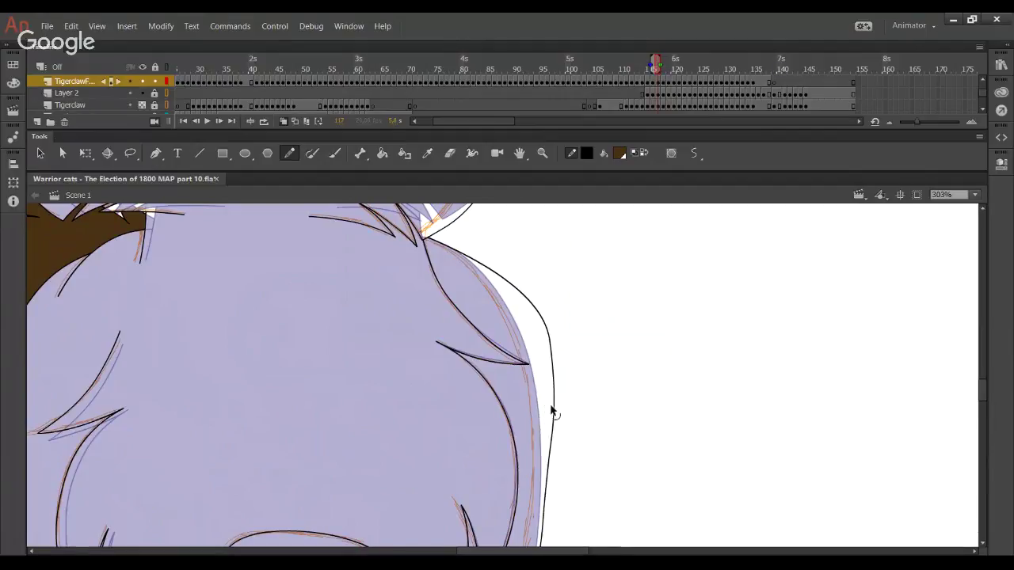
left_click_drag(482, 280, 491, 278)
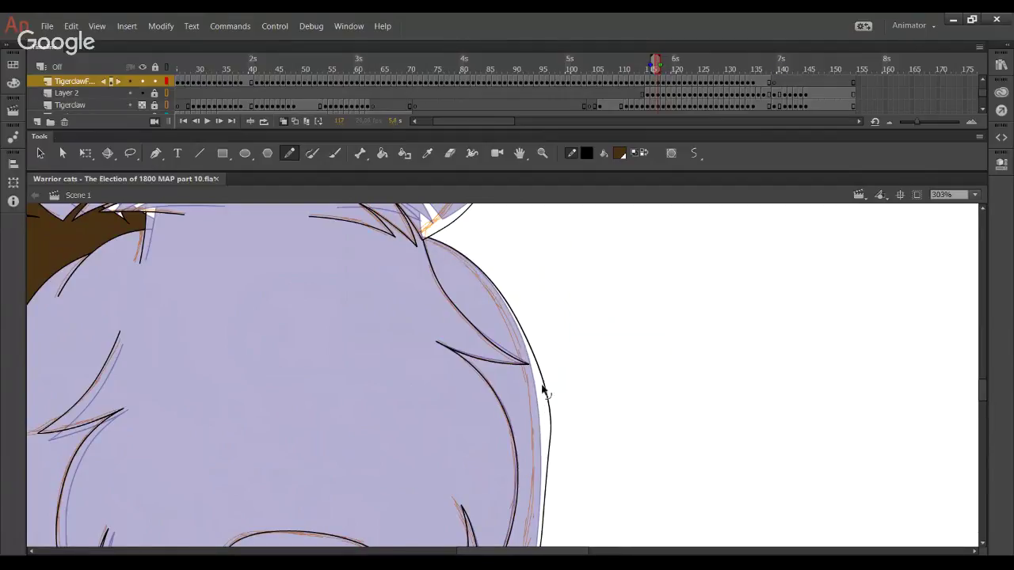
left_click_drag(543, 385, 533, 371)
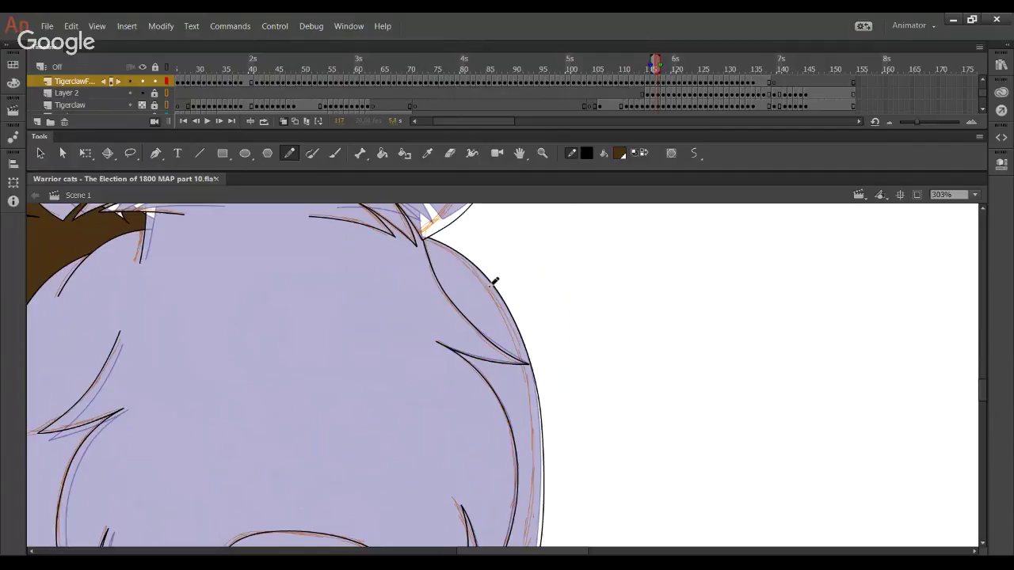
Refine the right-hand body outline so it fits the silhouette closely between the neck and the elbow
scroll(515, 290, "down", 4)
key("ctrl+z")
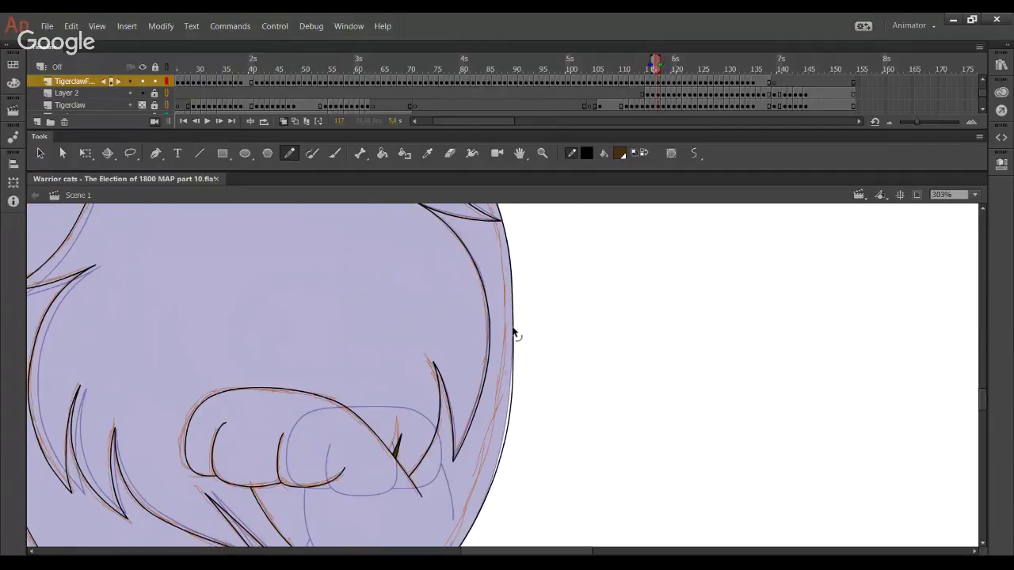
scroll(514, 335, "down", 3)
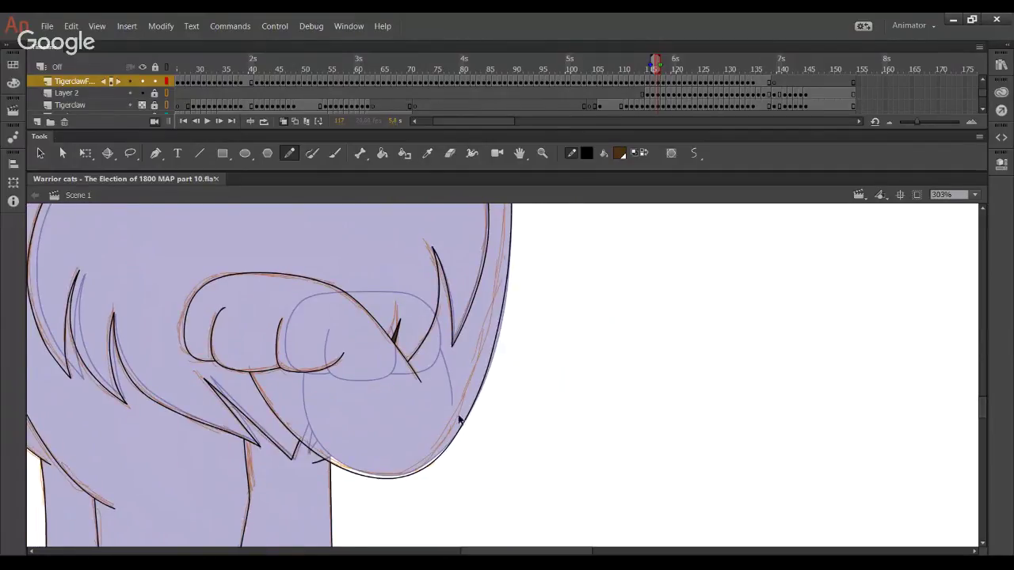
scroll(523, 309, "up", 5)
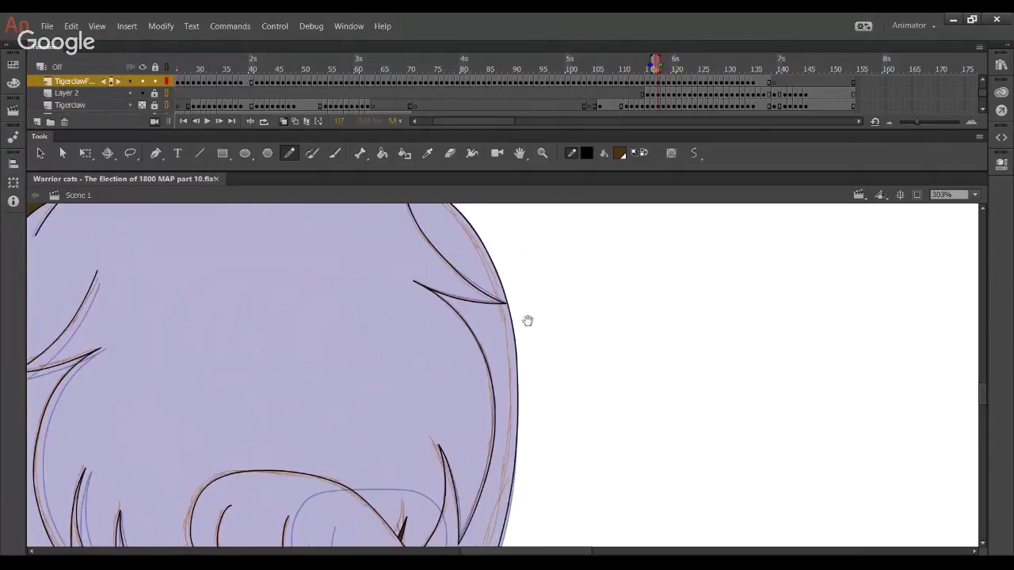
scroll(515, 296, "up", 1)
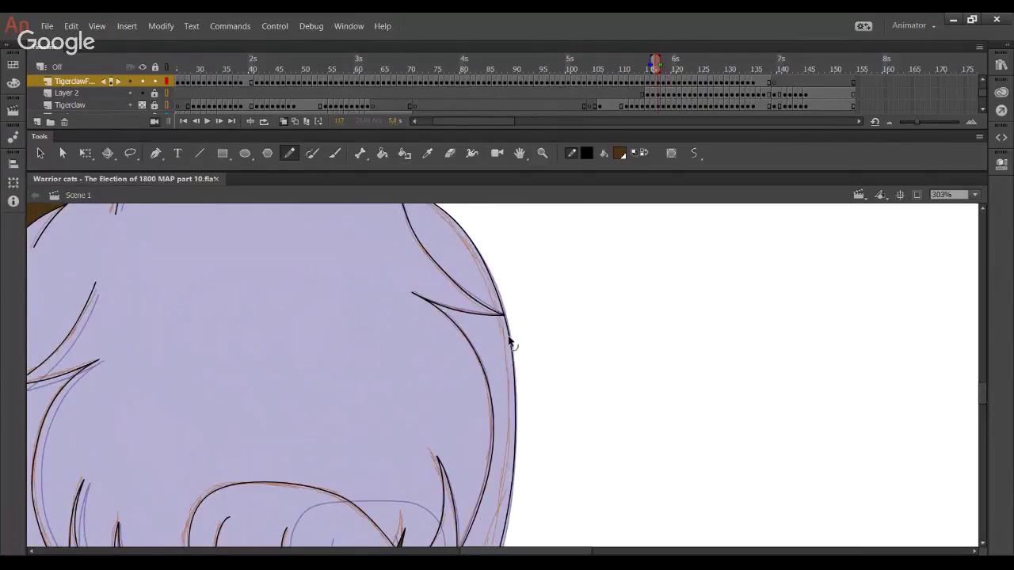
scroll(507, 273, "up", 3)
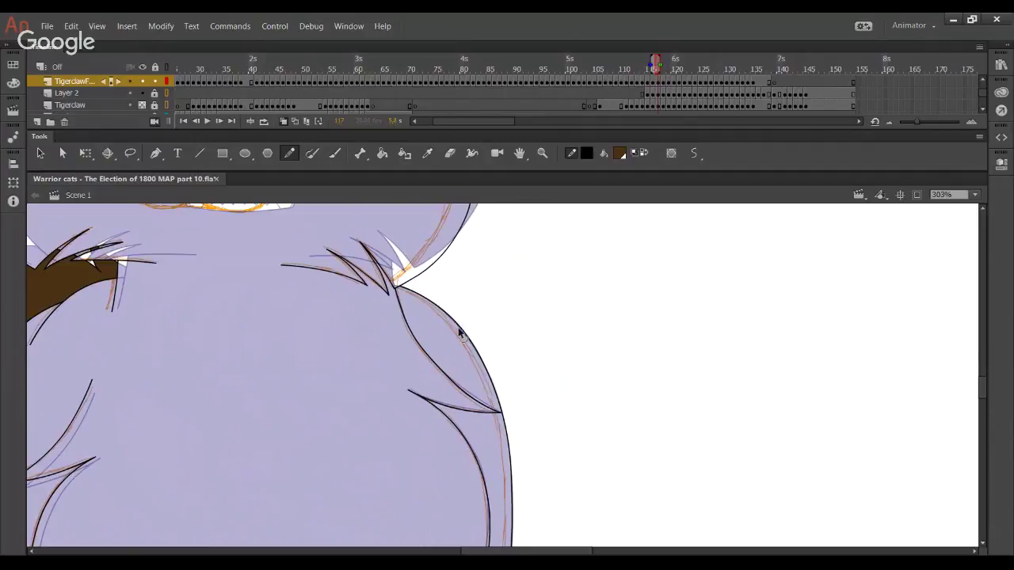
scroll(439, 362, "down", 8)
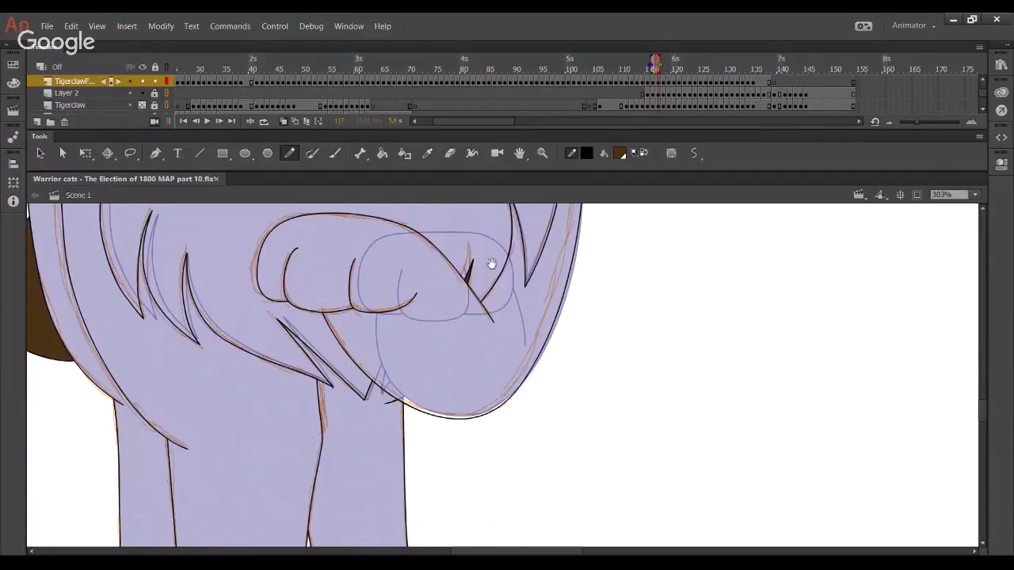
left_click_drag(470, 419, 472, 416)
key("ctrl+z")
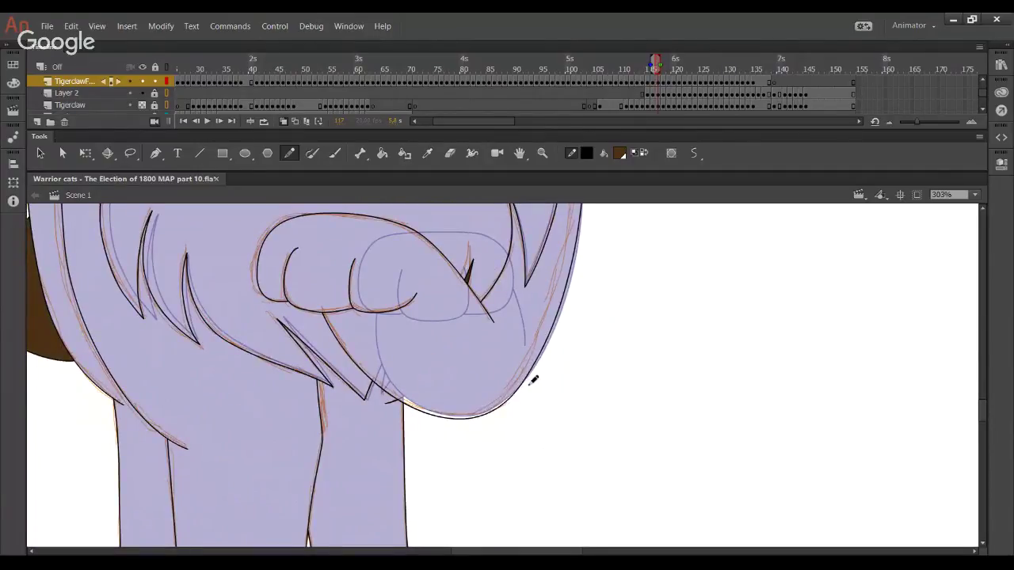
Fill the raised foreleg with its adjoining flank and the right-hand back leg with dark brown, then return to the Pencil tool
left_click(382, 153)
left_click(430, 389)
left_click(385, 436)
key("ctrl+z")
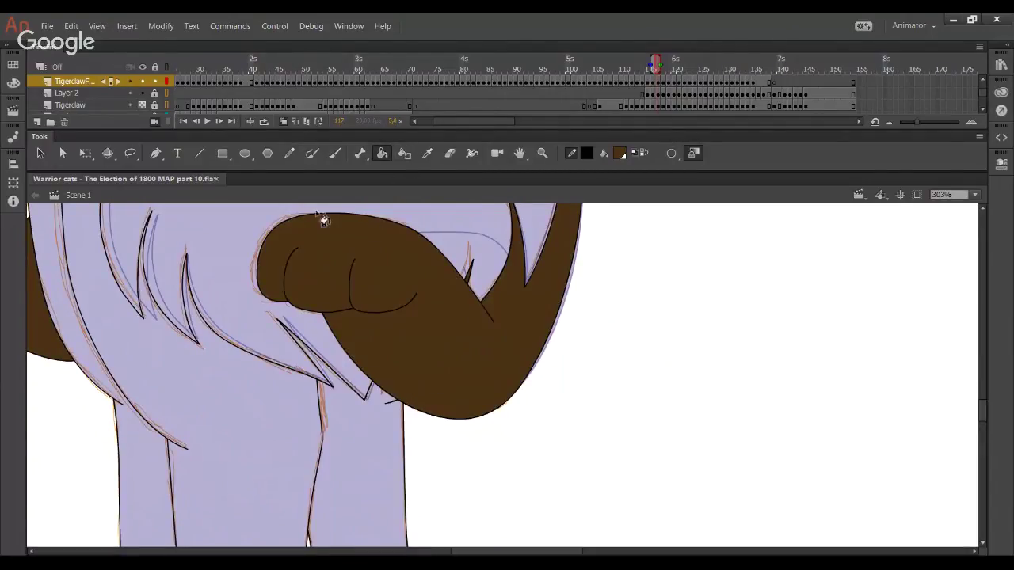
left_click(397, 486)
scroll(602, 444, "up", 5)
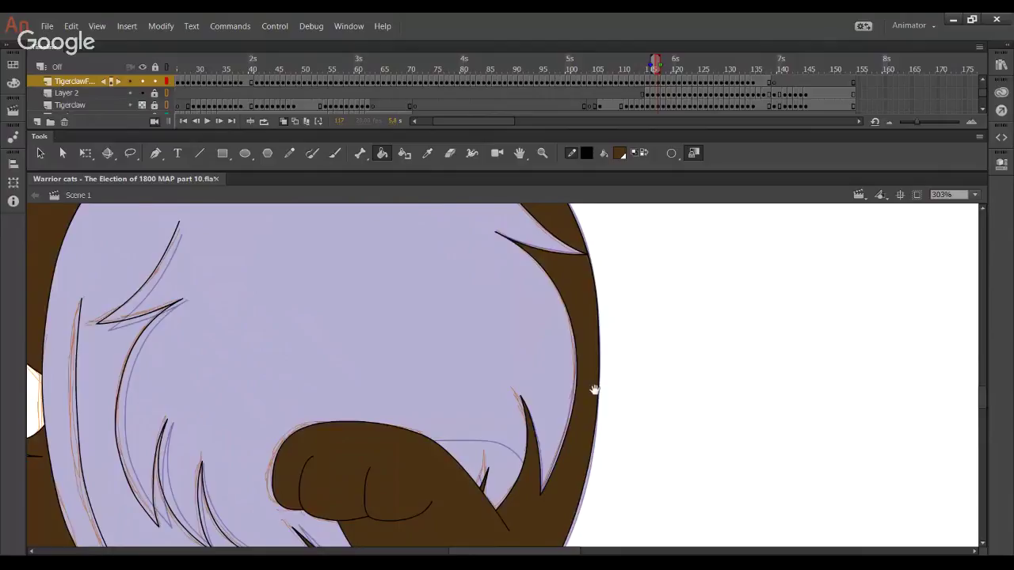
scroll(402, 431, "down", 10)
key("y")
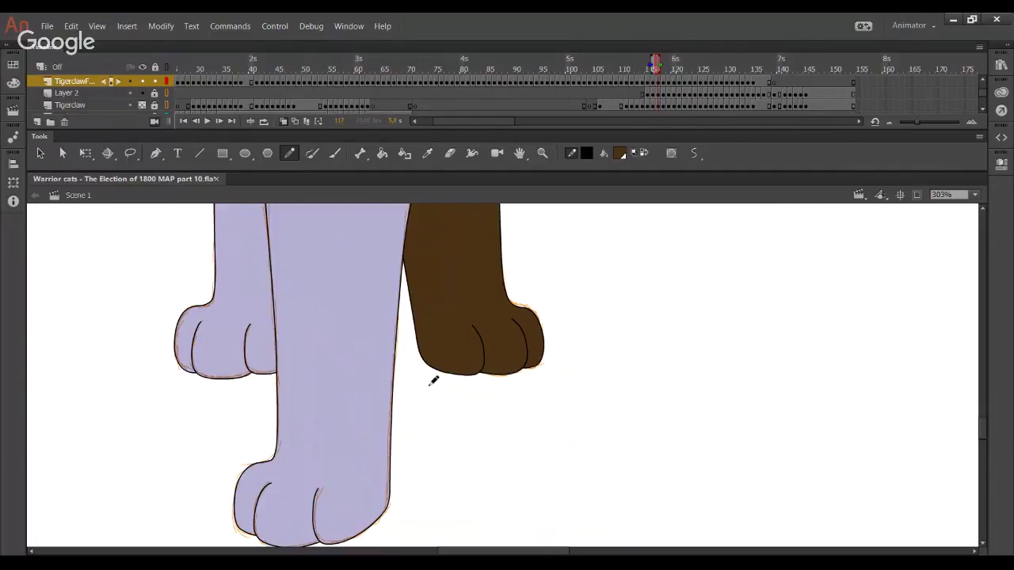
Hide the Tigerclaw sketch layer and ink the missing edges that close the fur tufts on both cheeks
scroll(568, 398, "up", 5)
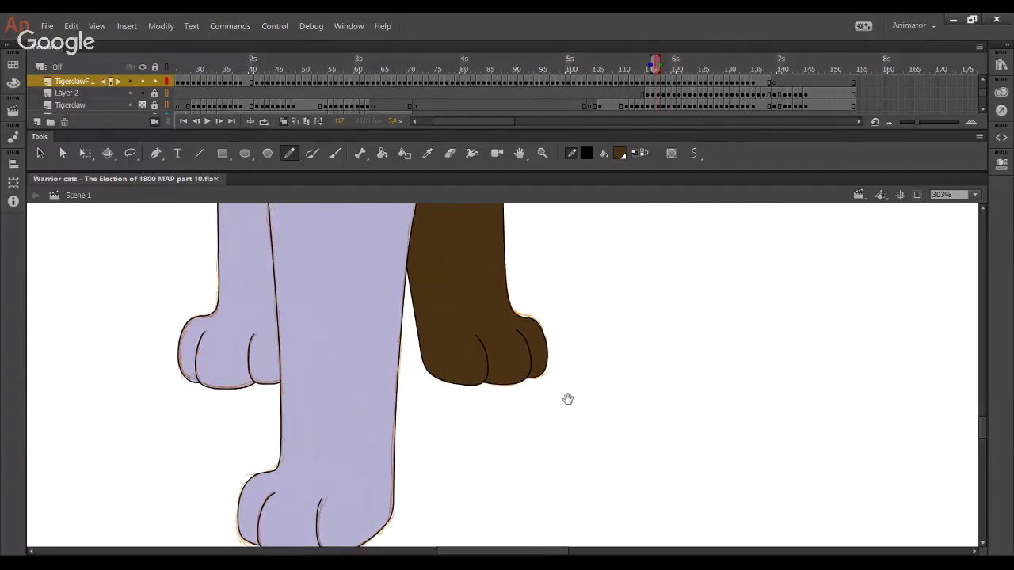
scroll(571, 323, "up", 6)
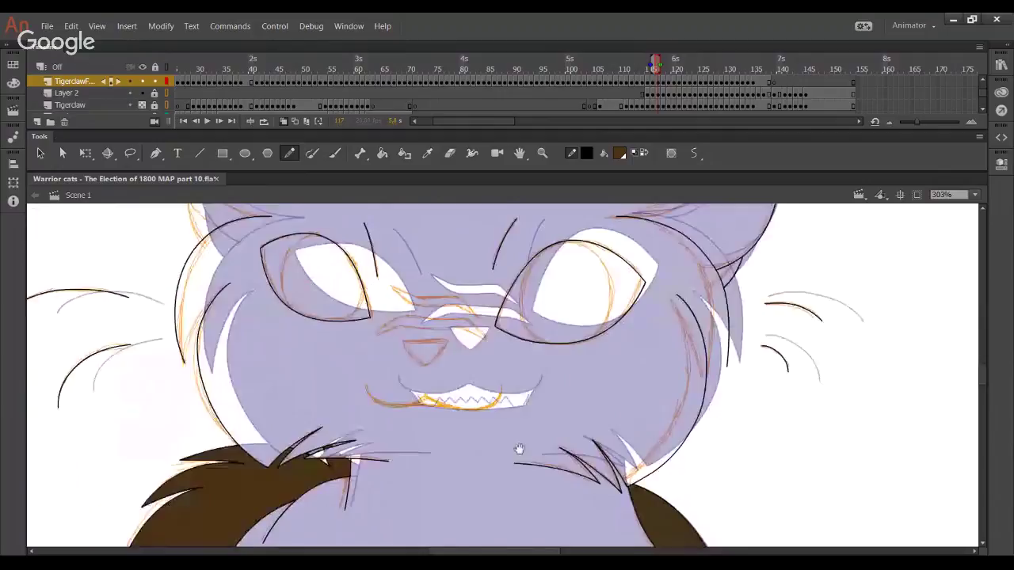
scroll(517, 410, "up", 5)
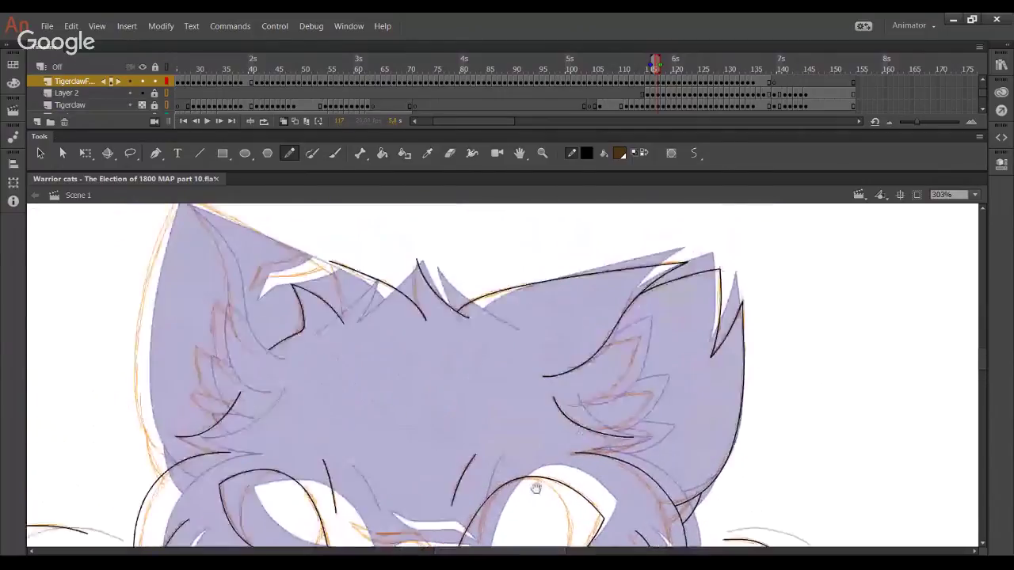
scroll(547, 428, "down", 5)
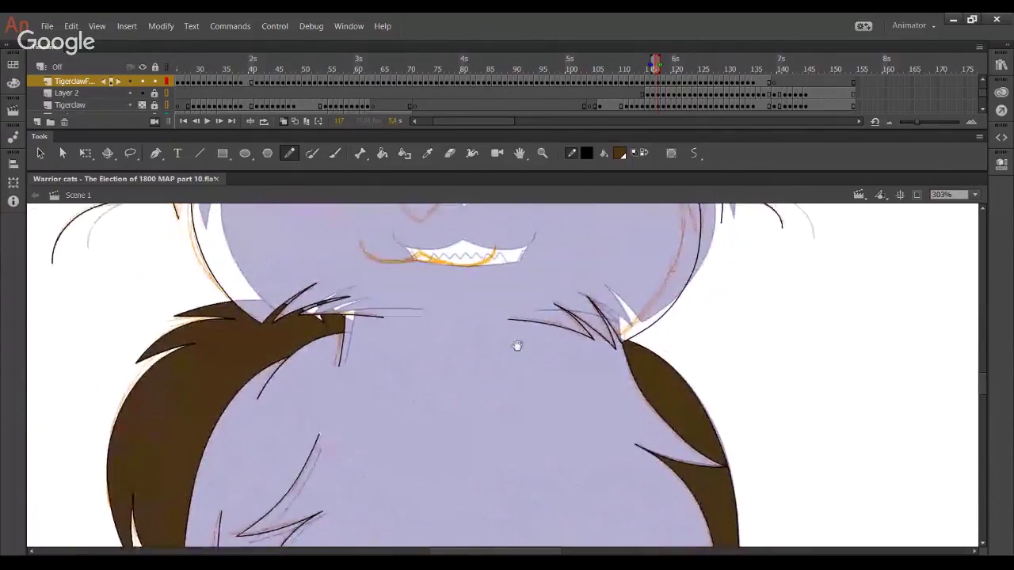
left_click(143, 105)
scroll(705, 340, "up", 3)
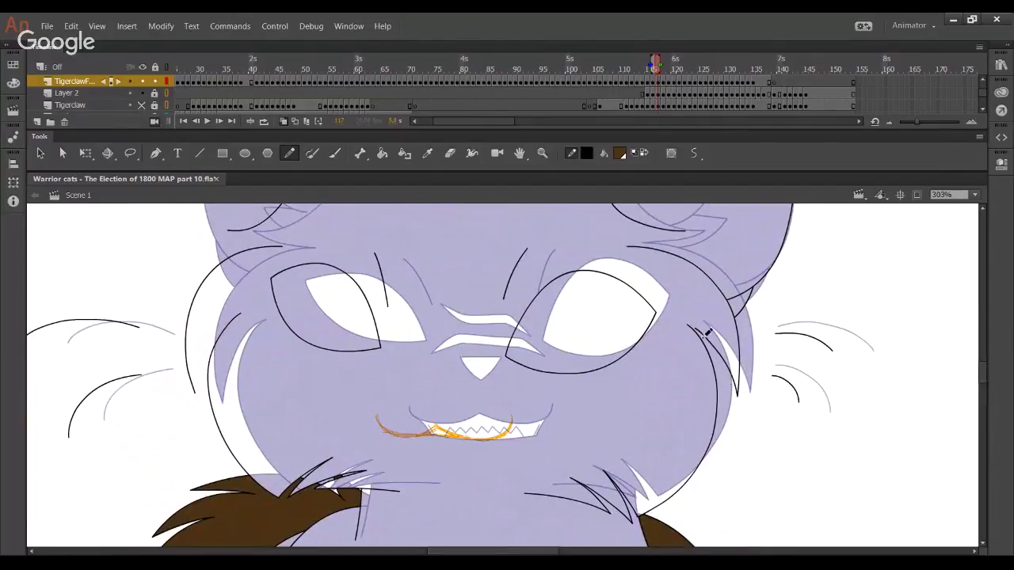
left_click_drag(709, 349, 736, 392)
left_click_drag(195, 387, 239, 314)
left_click_drag(554, 292, 536, 386)
mouse_move(623, 338)
left_mouse_down()
mouse_move(667, 325)
mouse_move(609, 341)
mouse_move(631, 343)
left_mouse_up()
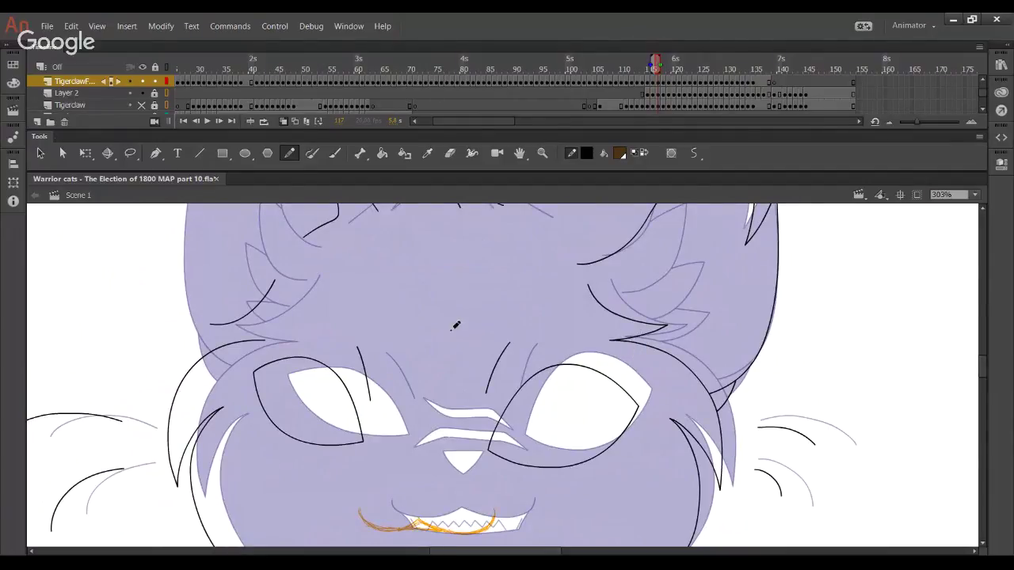
Close the fur tuft above the left-hand eye and ink the missing edges of the hair tufts on top of the head
left_click_drag(213, 324, 263, 339)
left_click_drag(396, 290, 345, 380)
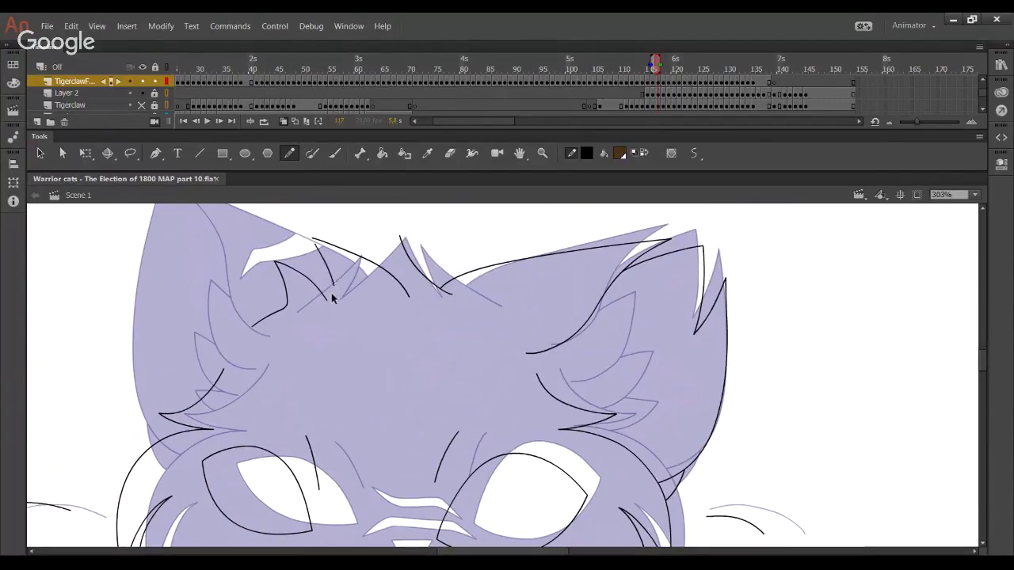
left_click_drag(315, 242, 327, 299)
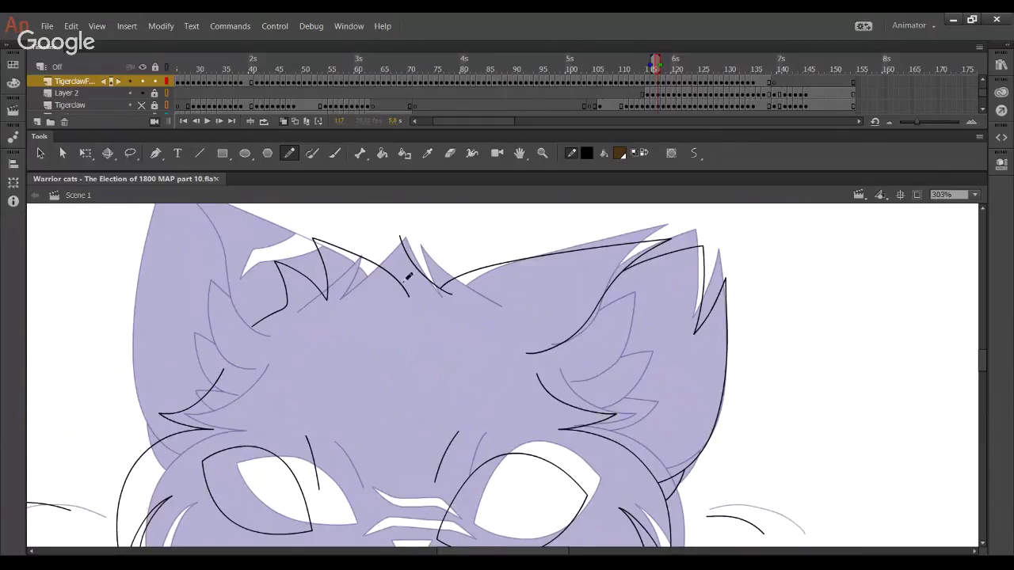
left_click_drag(408, 294, 400, 237)
key("ctrl+z")
left_click_drag(406, 286, 400, 237)
mouse_move(573, 450)
left_mouse_down()
mouse_move(516, 404)
mouse_move(480, 333)
left_mouse_up()
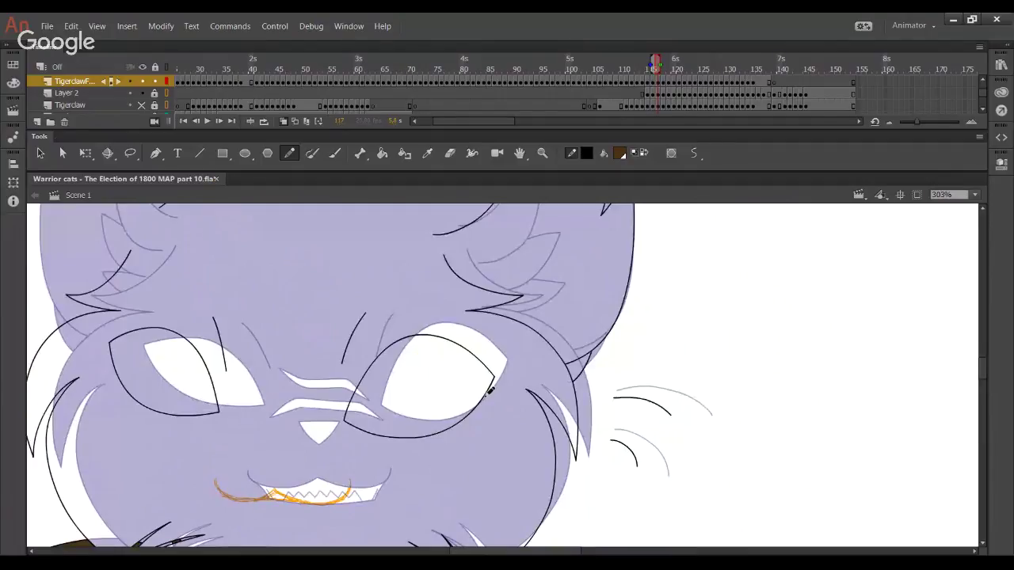
Show the Tigerclaw sketch layer again and trim the closing line of the small tuft below the right-hand ear where it overshoots the cheek
scroll(509, 390, "down", 3)
scroll(514, 340, "left", 2)
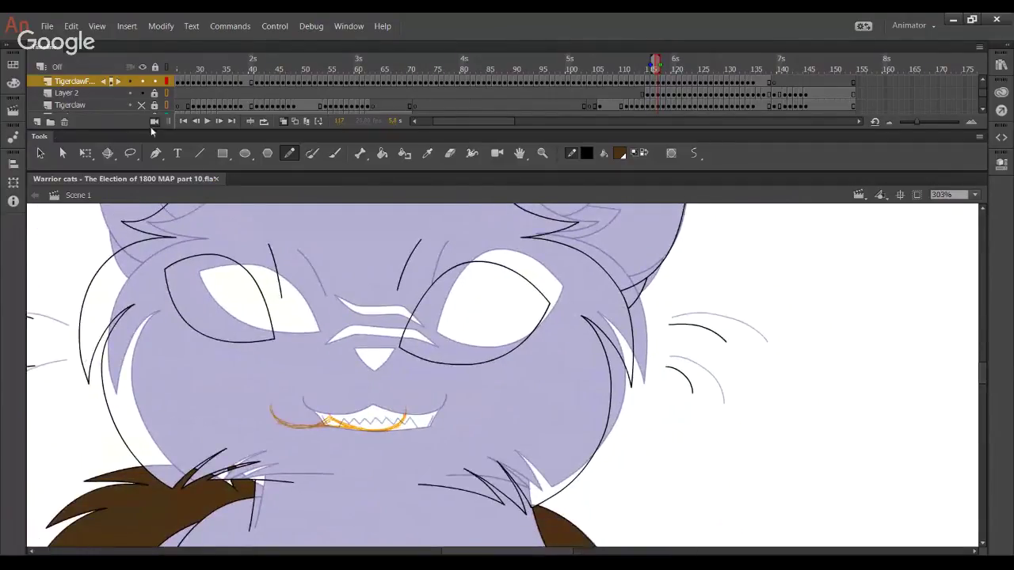
left_click(162, 121)
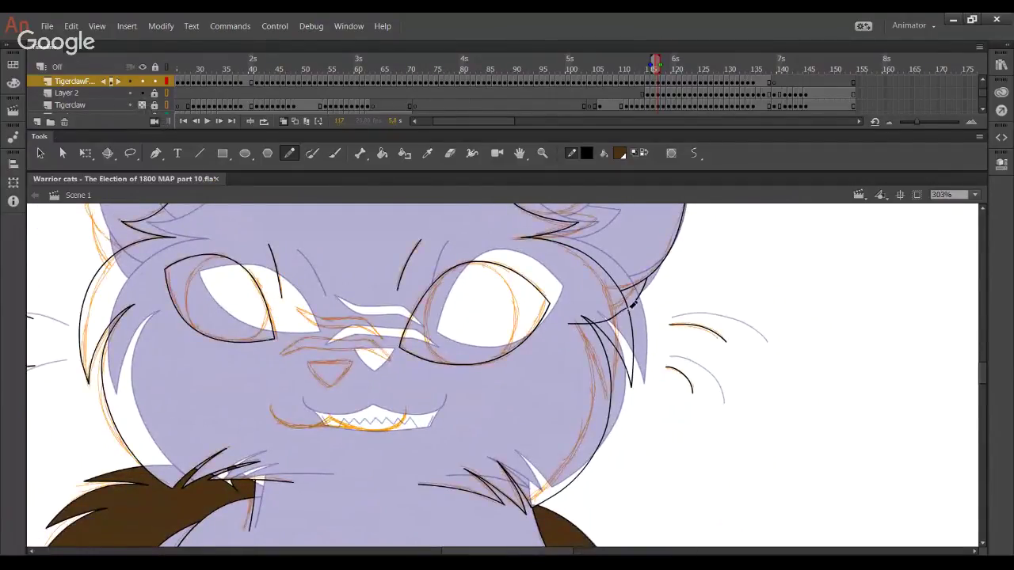
left_click(605, 323, "ctrl")
key("Delete")
left_click_drag(557, 320, 583, 355)
key("Delete")
scroll(507, 428, "down", 3)
scroll(588, 407, "up", 5)
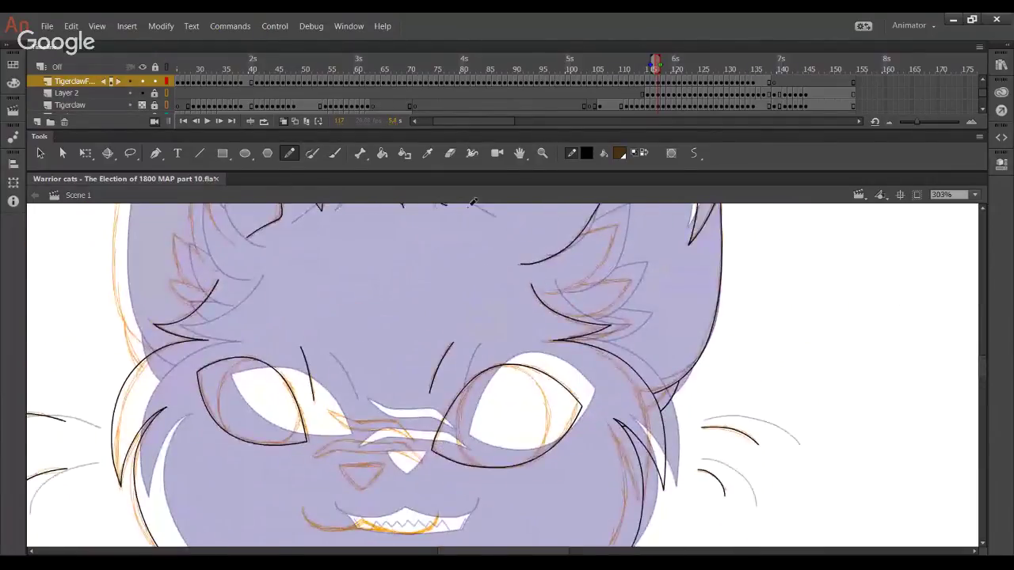
Fill the small enclosed tuft below the right-hand ear with dark brown and return to the Pencil tool
left_click(382, 153)
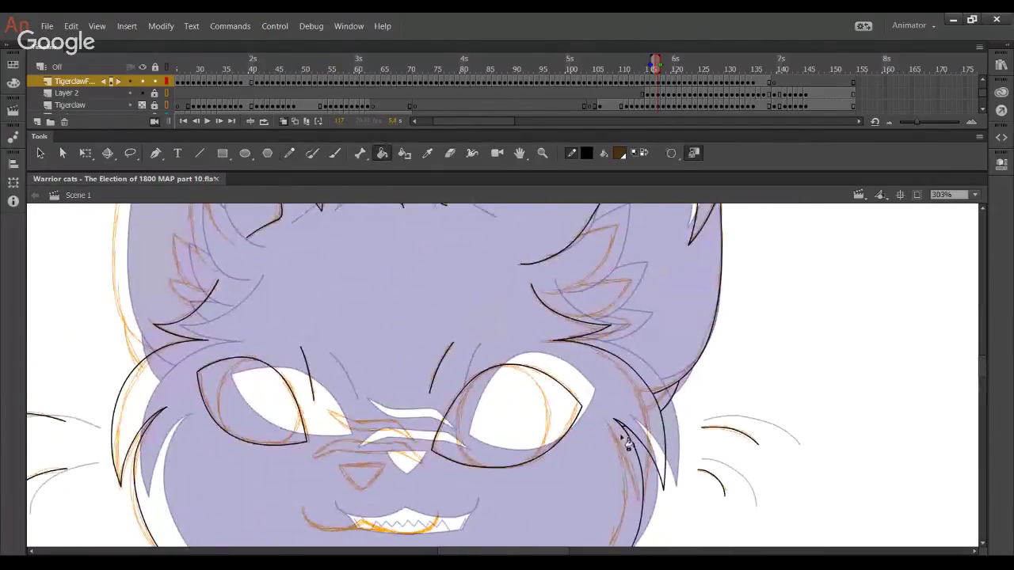
left_click(664, 395)
left_click(290, 153)
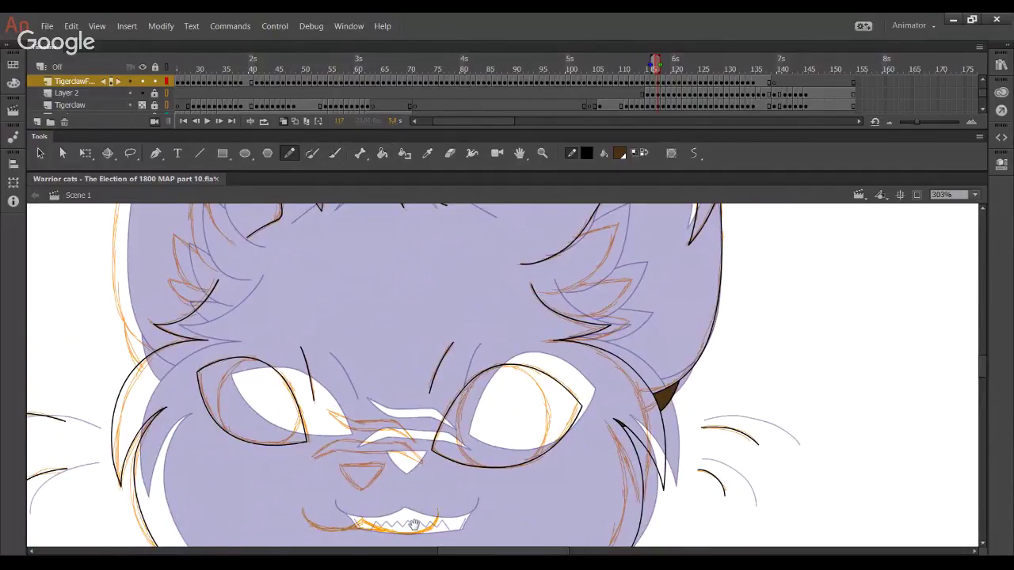
Ink the outer edge of the left-hand ear from its base beside the cheek upward, redrawing the stroke to follow the sketch
scroll(425, 328, "down", 4)
scroll(425, 328, "up", 2)
scroll(425, 328, "up", 4)
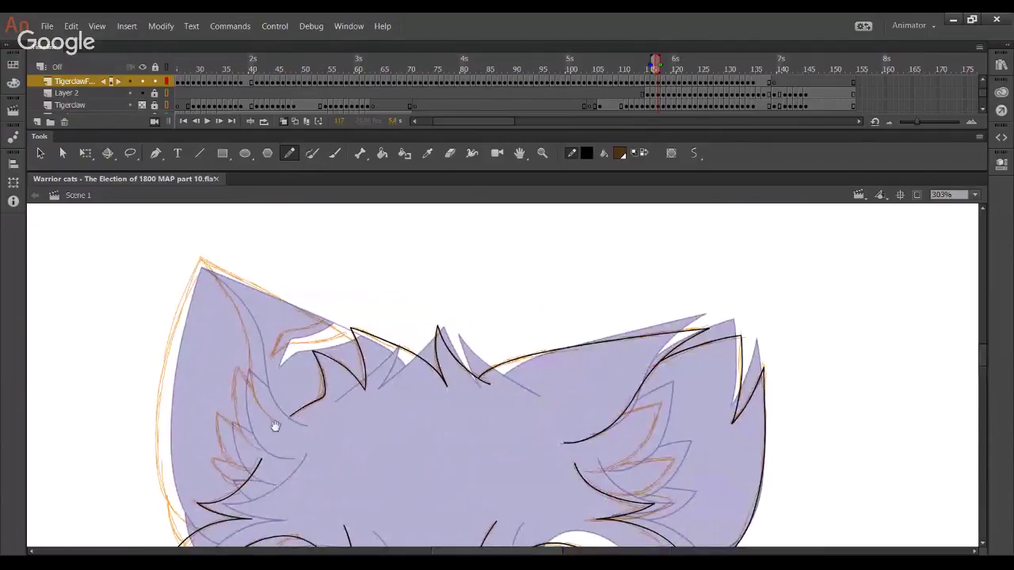
scroll(274, 425, "down", 2)
left_click_drag(203, 490, 171, 287)
key("ctrl+z")
left_click_drag(204, 490, 197, 227)
key("ctrl+z")
left_click_drag(205, 489, 189, 248)
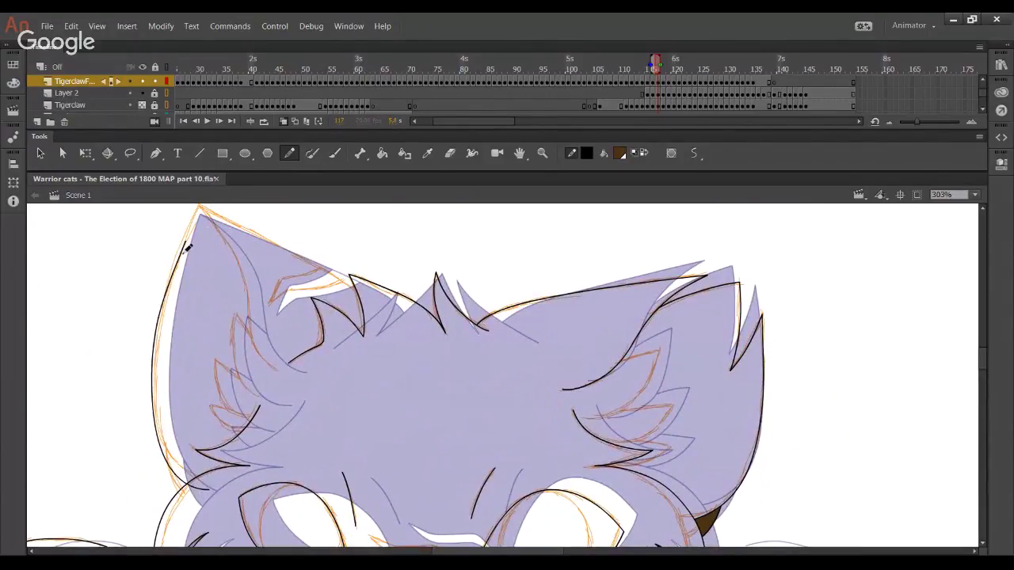
Extend the left-hand ear's outer edge past its tip, replacing the uneven upper piece and bending the curve to the sketch
mouse_move(190, 314)
left_mouse_down()
mouse_move(184, 361)
mouse_move(210, 235)
mouse_move(229, 210)
left_mouse_up()
key("ctrl+z")
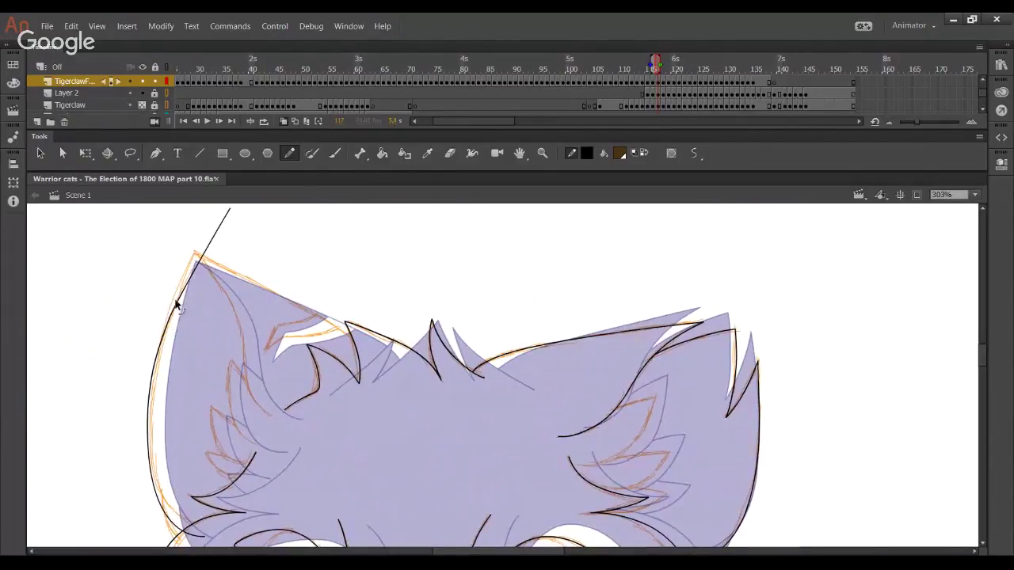
key("ctrl+z")
left_click_drag(181, 291, 230, 208)
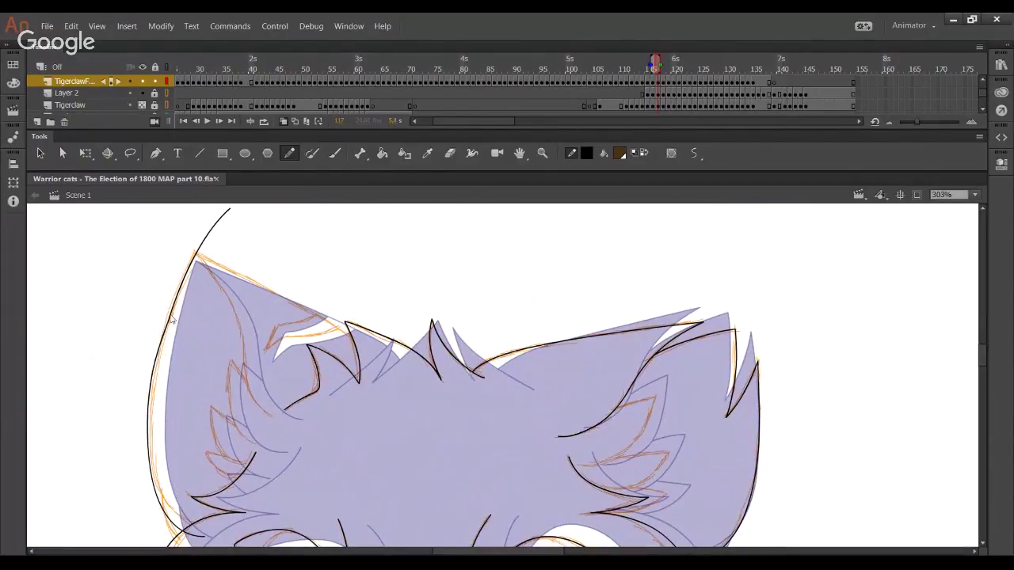
left_click(168, 322, "ctrl")
key("Delete")
left_click_drag(168, 323, 220, 208)
left_click_drag(185, 293, 177, 291)
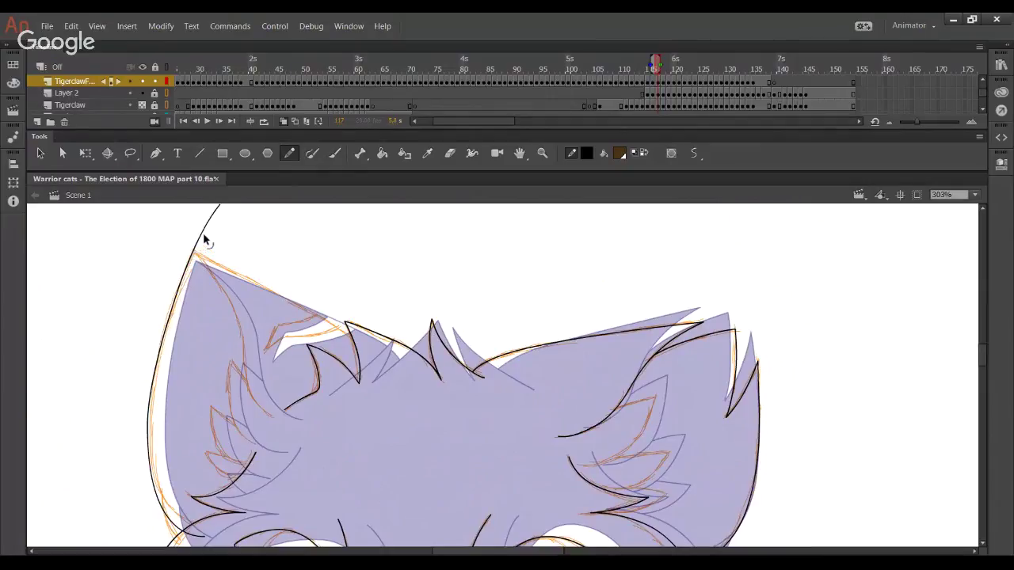
left_click_drag(203, 235, 200, 242)
left_click_drag(158, 365, 160, 362)
Delete the overshooting end of the left-hand ear's outer line where it crosses the cheek fur
scroll(168, 380, "down", 5)
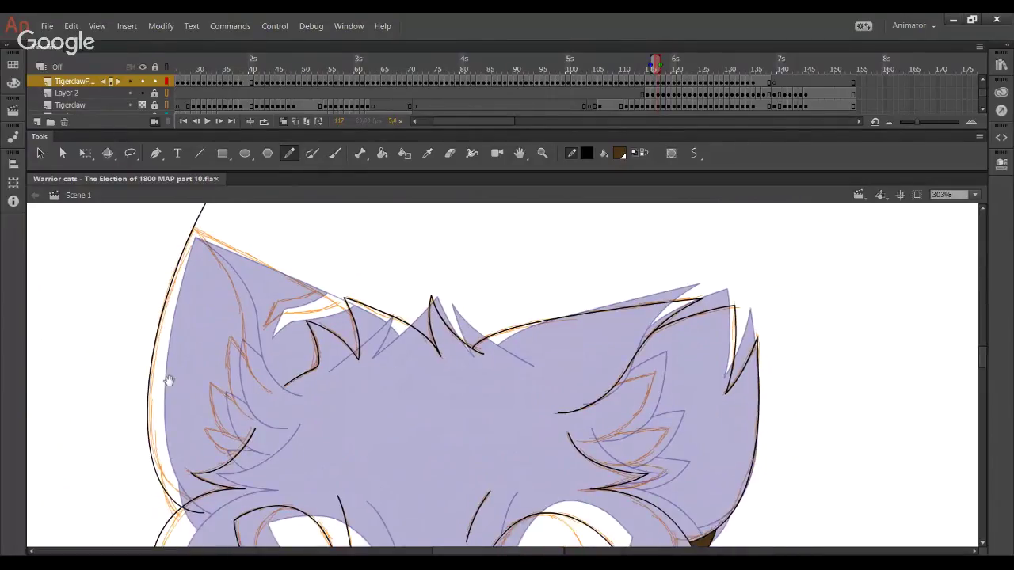
left_click(192, 420, "ctrl")
key("Delete")
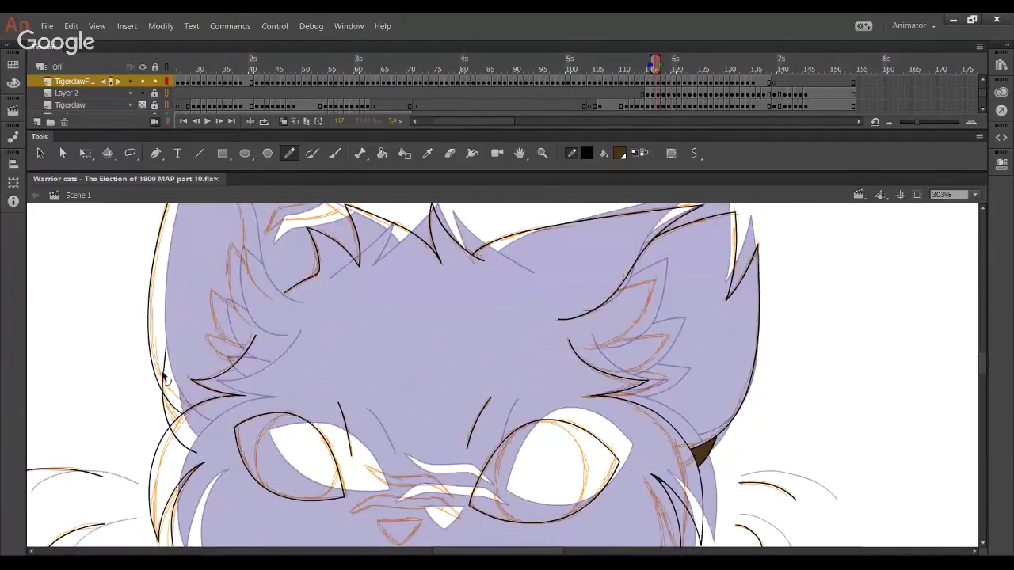
Close the tuft at the left-hand ear's base, then ink the ear's top edge from its tip to the head fur and trim the overshoots
mouse_move(162, 394)
left_mouse_down()
mouse_move(185, 449)
mouse_move(196, 453)
left_mouse_up()
left_click_drag(319, 340, 246, 432)
left_click_drag(254, 354, 288, 391)
mouse_move(141, 252)
left_mouse_down()
mouse_move(306, 336)
mouse_move(351, 375)
left_mouse_up()
key("ctrl+z")
left_click(337, 362)
key("Delete")
left_click_drag(299, 342, 283, 326)
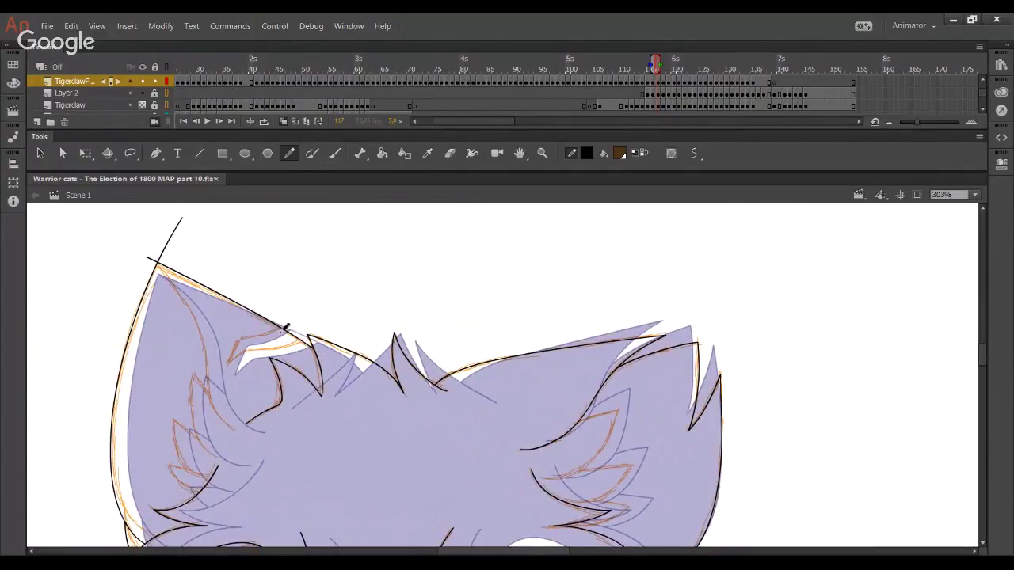
left_click_drag(184, 279, 157, 263)
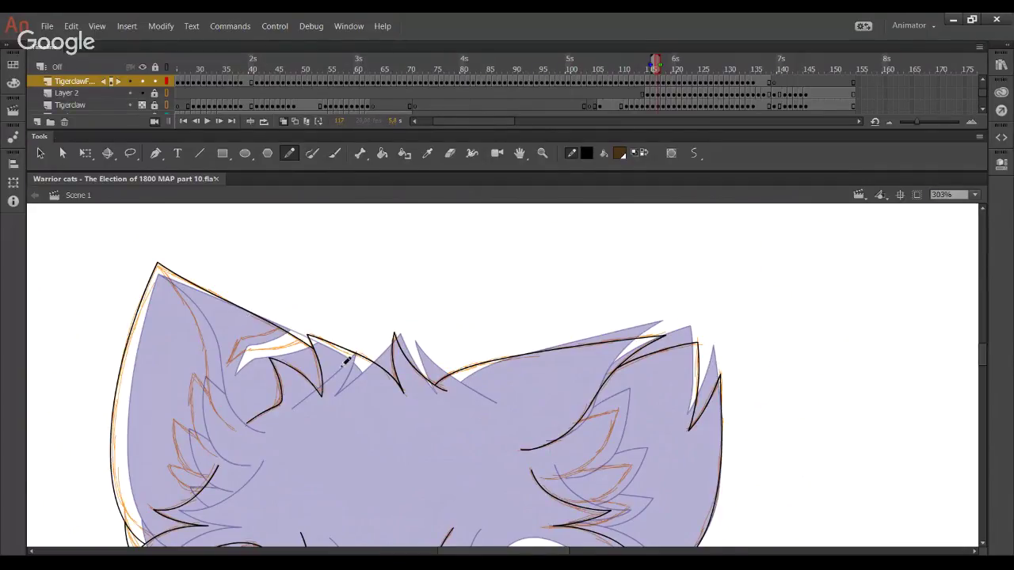
left_click_drag(376, 401, 361, 296)
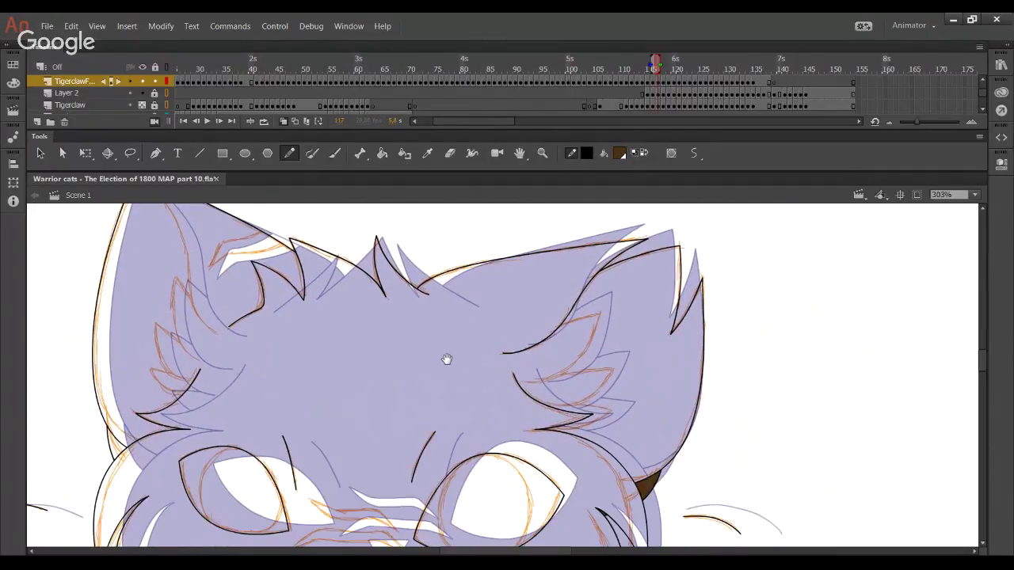
left_click_drag(447, 359, 531, 426)
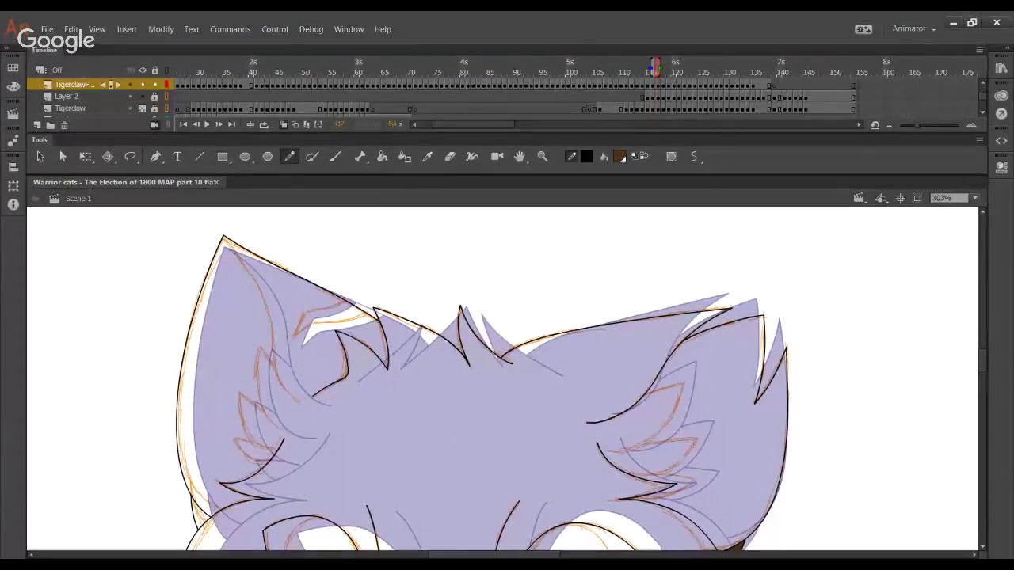
left_click_drag(324, 236, 379, 277)
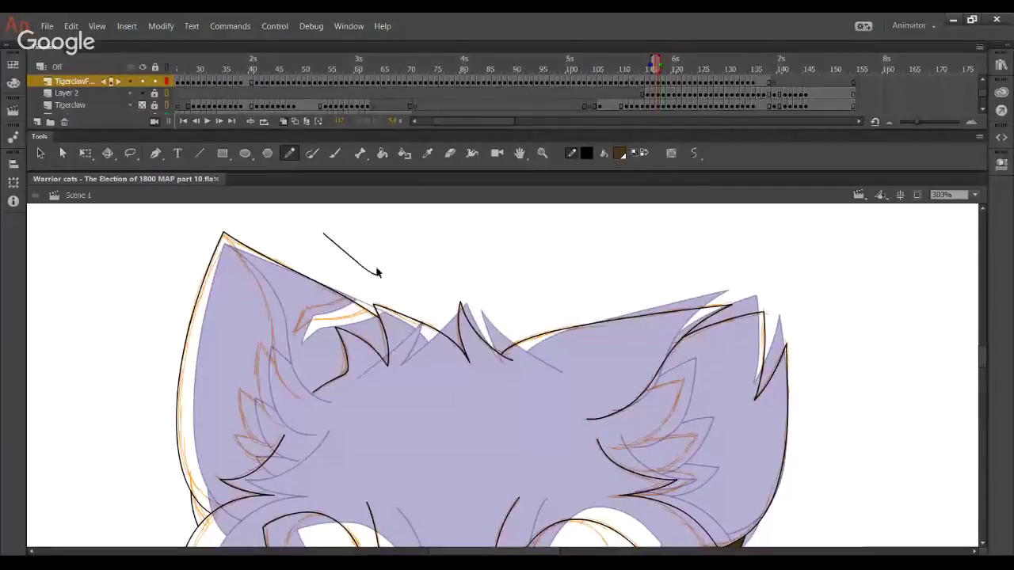
key("ctrl+z")
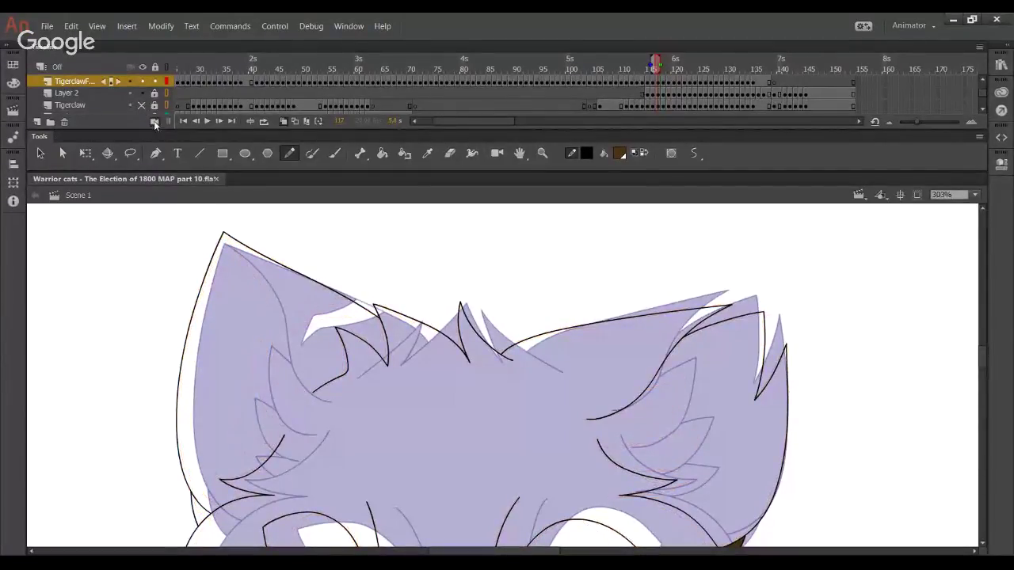
Ink the left-hand ear's inner edge from the tip down to the forehead fur, bend it to the sketch, and check it with the sketch hidden
mouse_move(301, 396)
left_mouse_down()
mouse_move(231, 253)
mouse_move(282, 380)
mouse_move(302, 401)
mouse_move(278, 385)
left_mouse_up()
key("ctrl+z")
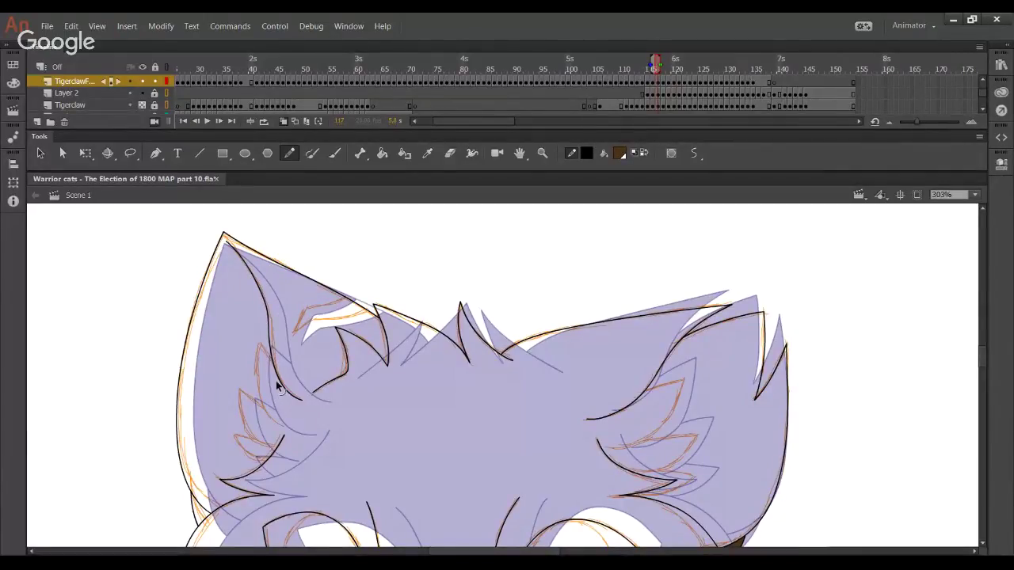
left_click_drag(267, 349, 272, 344)
left_click(142, 104)
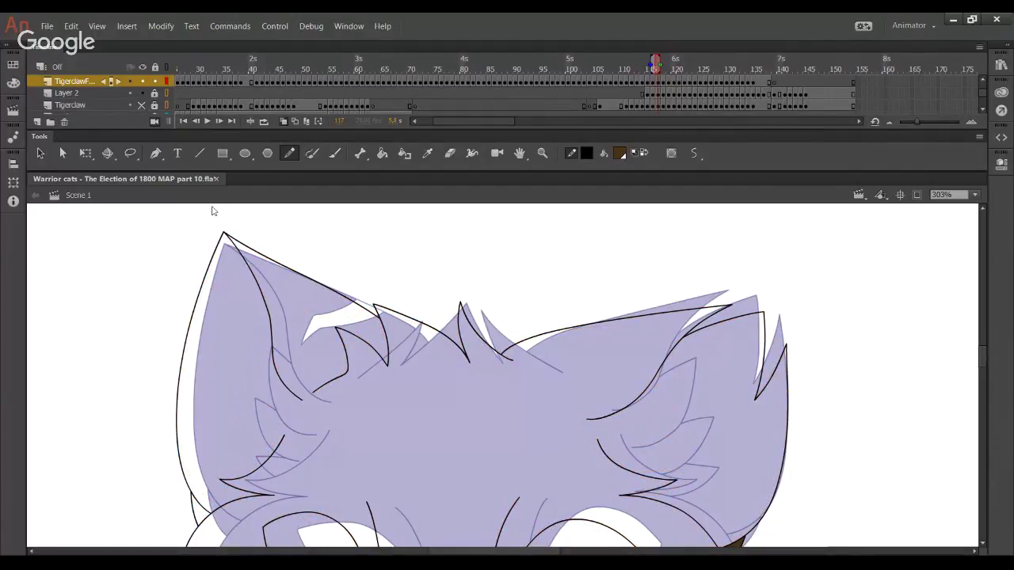
left_click(141, 105)
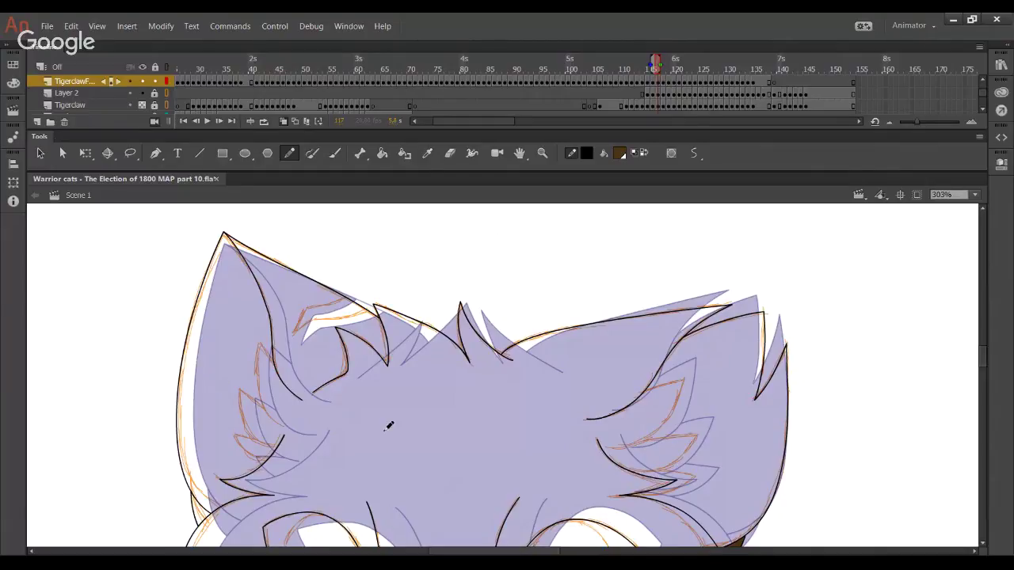
Fill the small enclosed tuft below the left-hand ear with dark brown and return to the Pencil tool
left_click_drag(400, 331, 388, 274)
left_click_drag(437, 538, 437, 325)
left_click(381, 153)
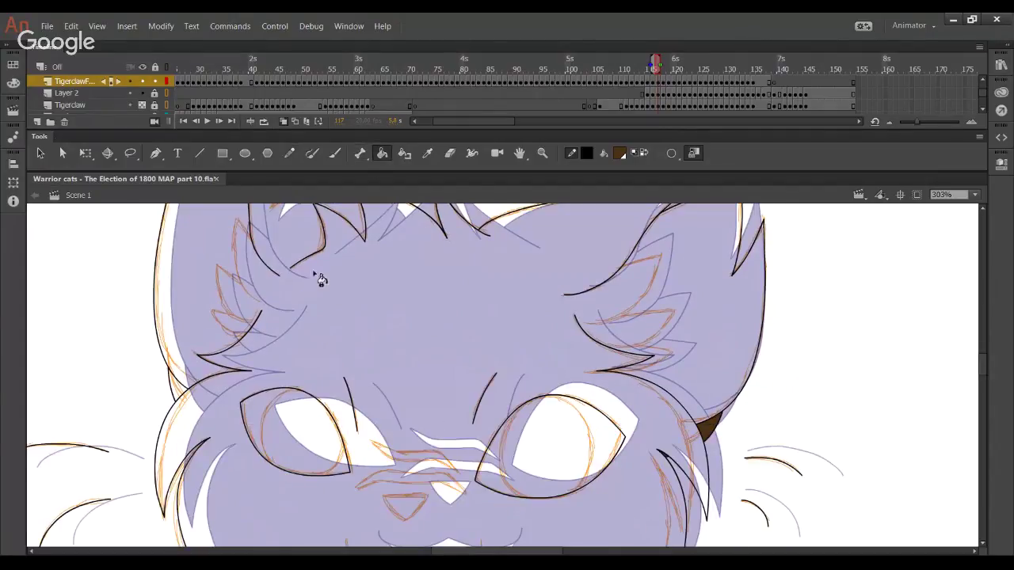
left_click(180, 388)
left_click(288, 153)
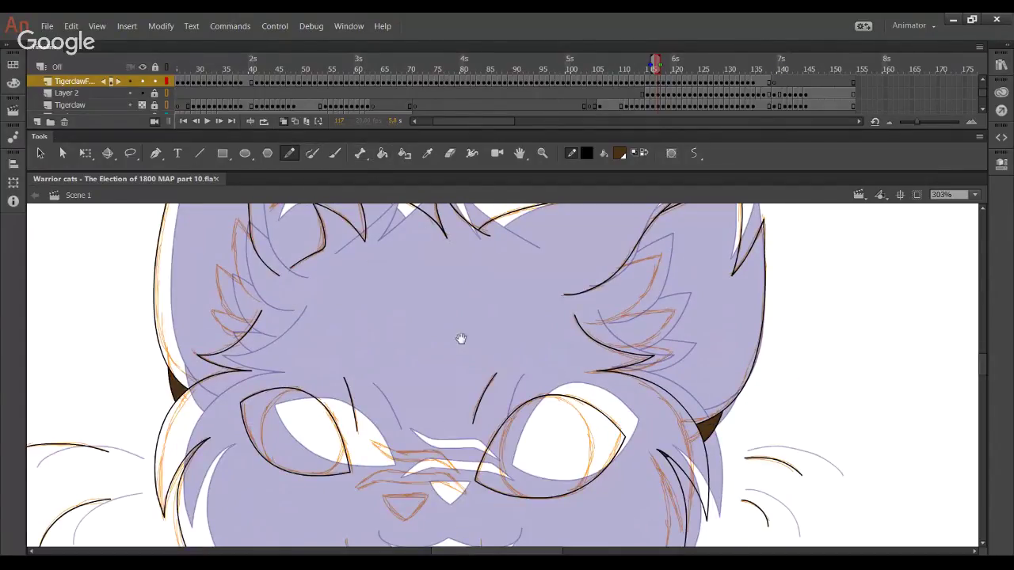
Ink the mouth's left and right lip curves over the sketch, redrawing the left one and bending the right one to fit
scroll(462, 338, "up", 2)
scroll(482, 468, "down", 5)
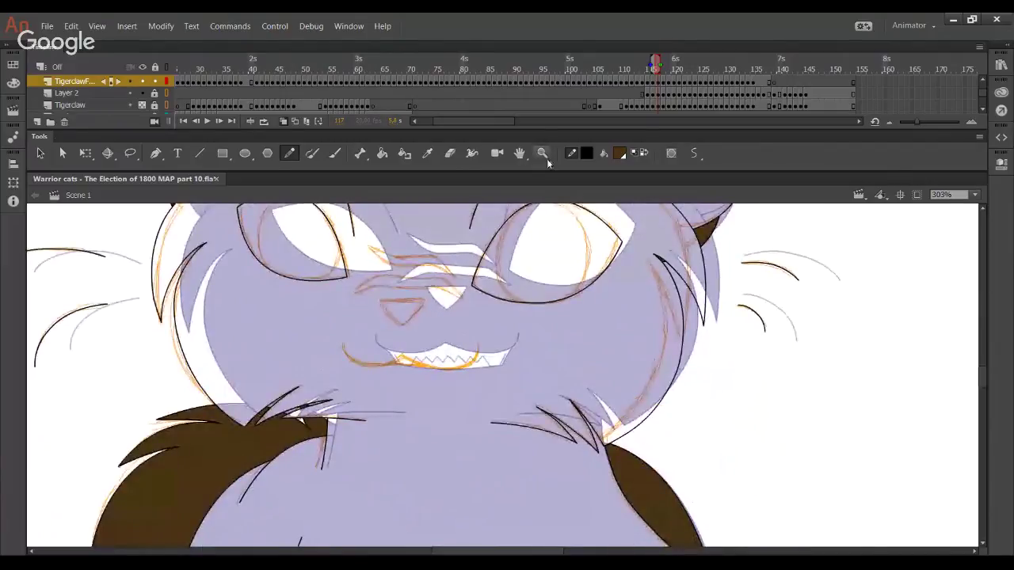
left_click(543, 157)
mouse_move(237, 249)
left_mouse_down()
mouse_move(547, 445)
mouse_move(576, 445)
left_mouse_up()
left_click(287, 157)
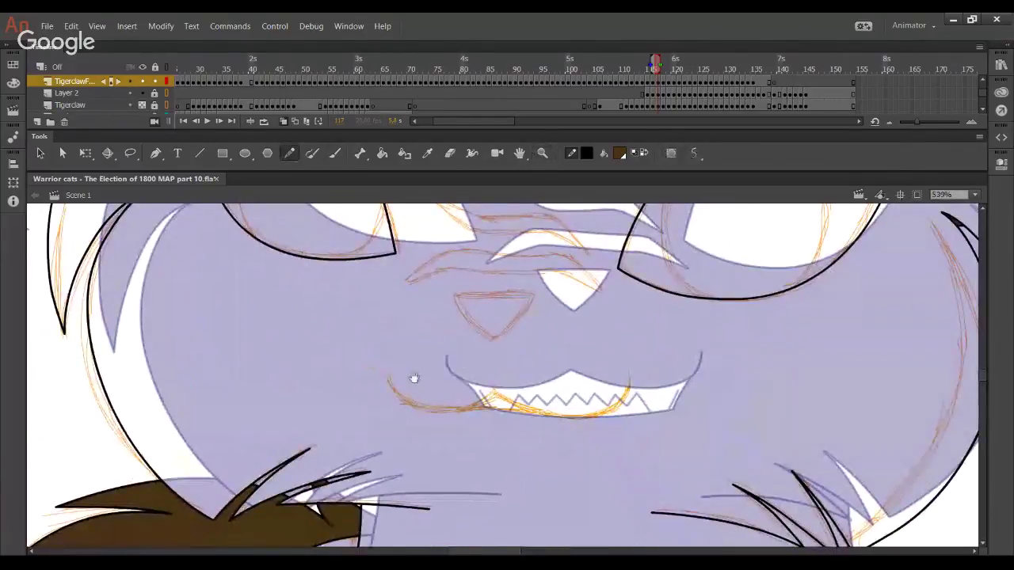
mouse_move(414, 379)
left_mouse_down()
mouse_move(319, 364)
mouse_move(295, 373)
mouse_move(334, 398)
mouse_move(449, 332)
left_mouse_up()
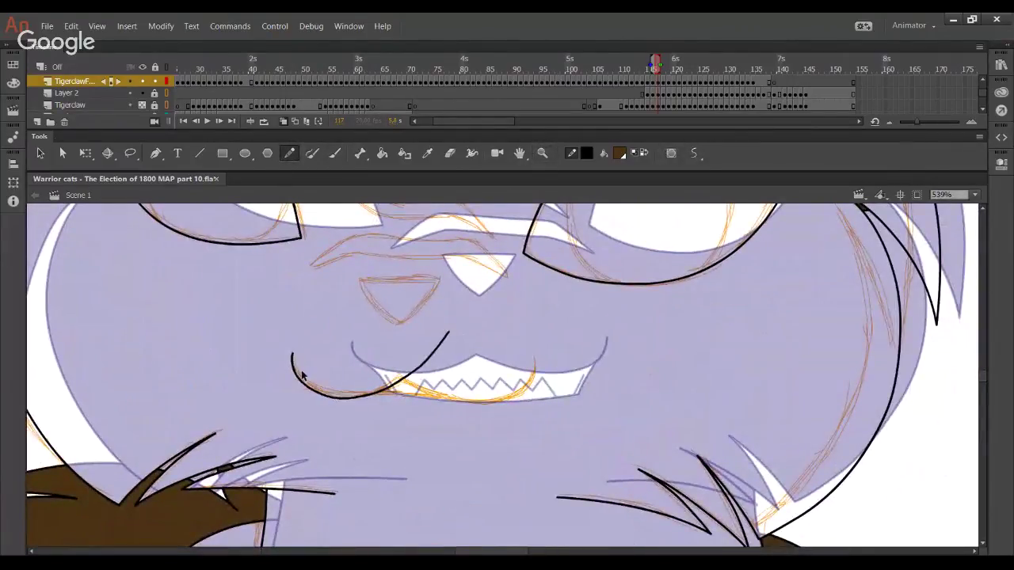
key("ctrl+z")
mouse_move(293, 356)
left_mouse_down()
mouse_move(313, 384)
mouse_move(386, 382)
mouse_move(446, 326)
left_mouse_up()
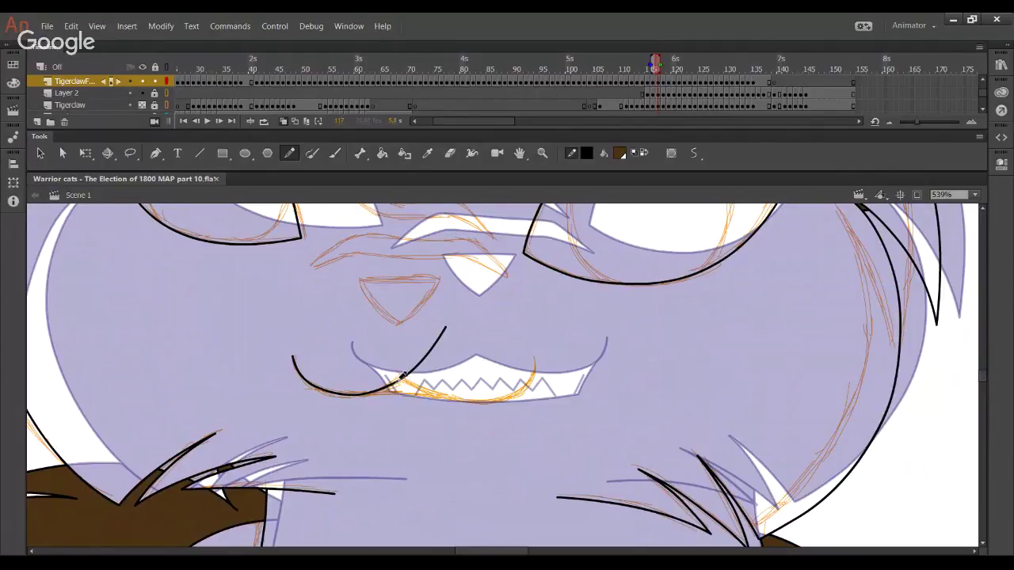
mouse_move(396, 373)
left_mouse_down()
mouse_move(484, 400)
mouse_move(526, 390)
mouse_move(536, 358)
left_mouse_up()
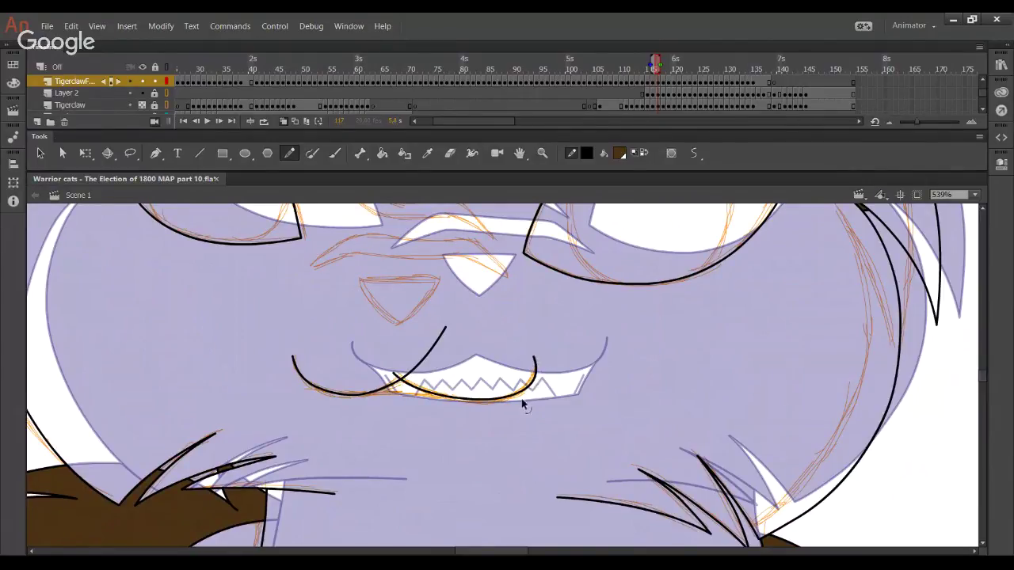
left_click_drag(522, 401, 530, 383)
left_click_drag(471, 404, 526, 400)
Delete the crossing stroke ends at the mouth's centre peak and draw a short line beneath it joining both lip curves
left_click(398, 378)
key("Delete")
left_click(415, 367)
key("Delete")
double_click(530, 384)
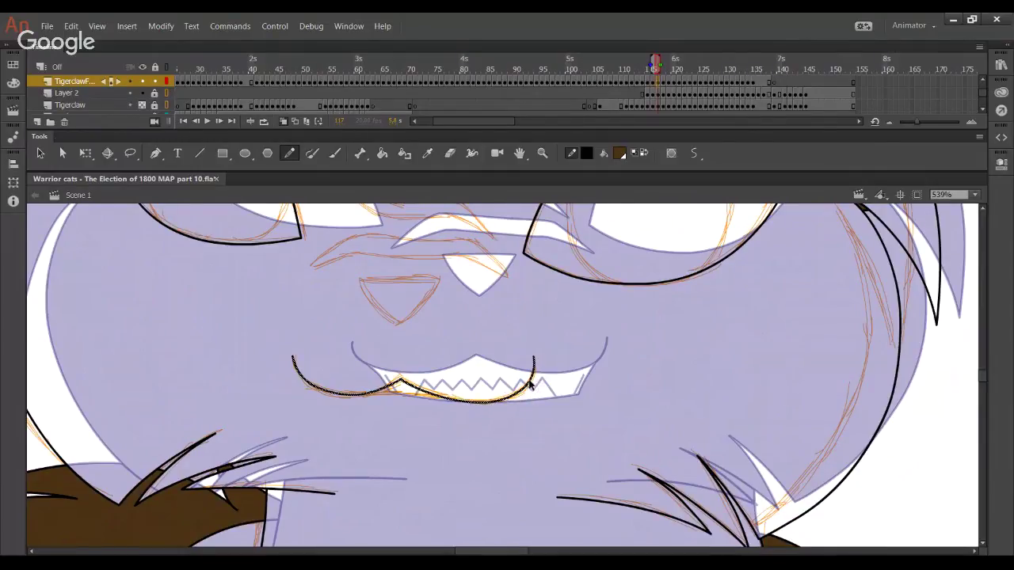
left_click(466, 409)
left_click_drag(531, 379, 493, 402)
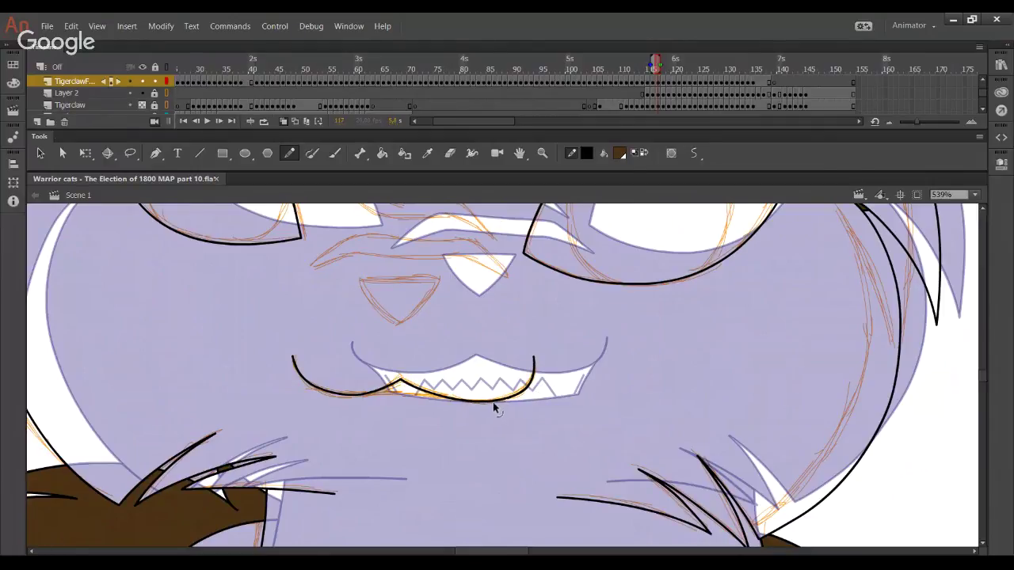
left_click_drag(362, 393, 461, 401)
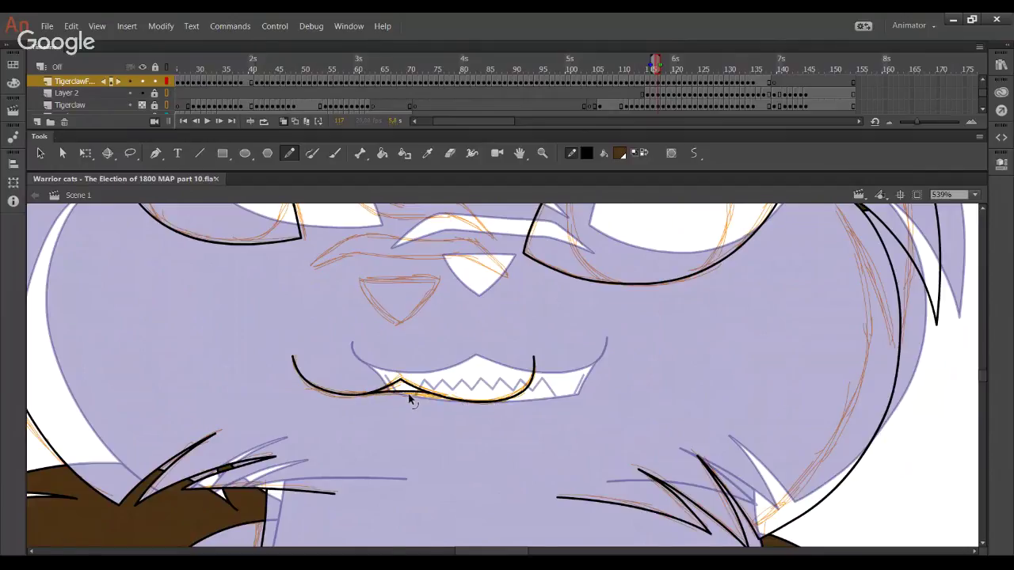
Ink the three sides of the triangular nose over the sketch with overlapping strokes
left_click_drag(449, 340, 445, 369)
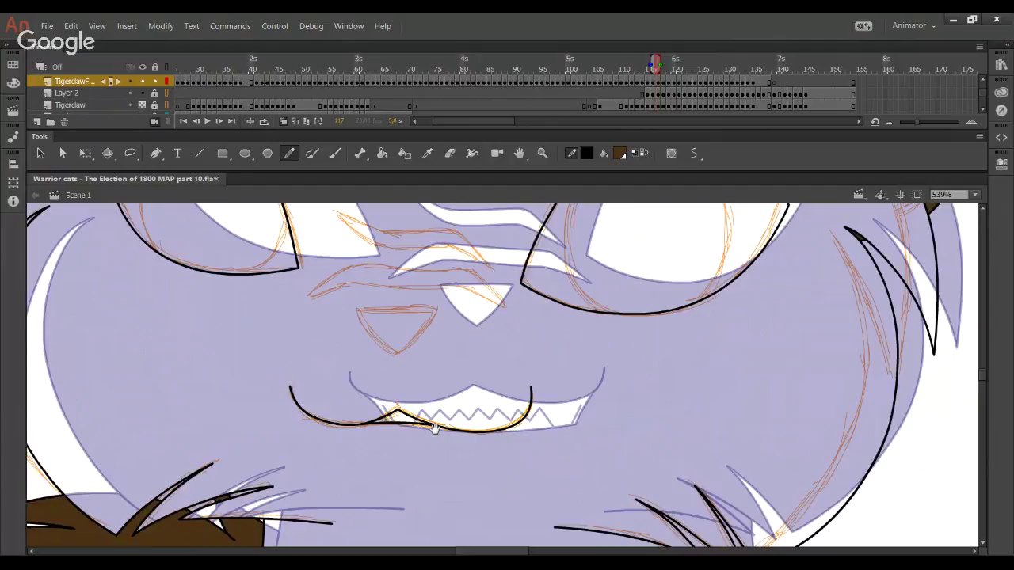
left_click_drag(435, 429, 429, 506)
mouse_move(321, 393)
left_mouse_down()
mouse_move(492, 396)
mouse_move(478, 396)
left_mouse_up()
key("ctrl+z")
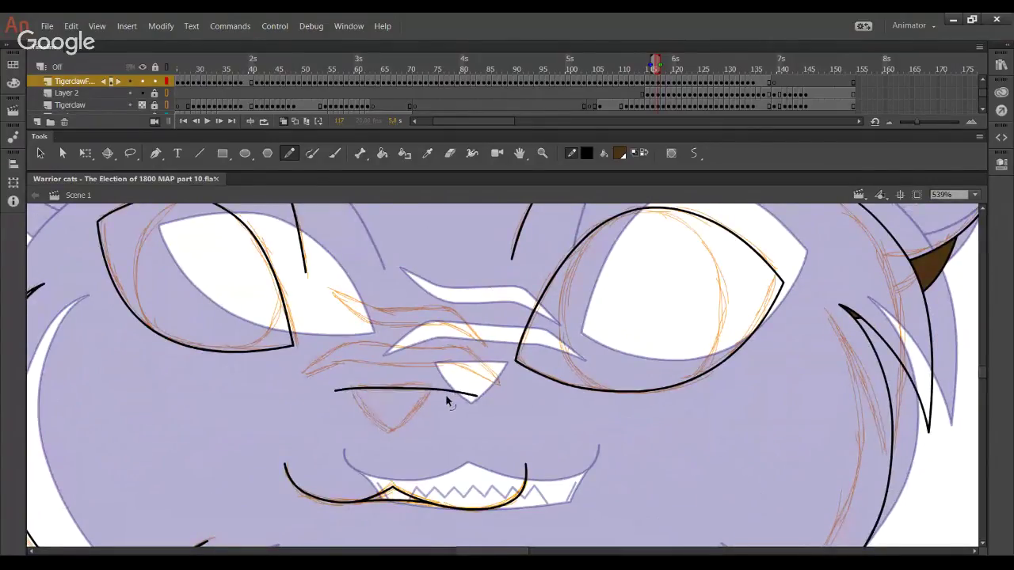
mouse_move(351, 380)
left_mouse_down()
mouse_move(433, 455)
mouse_move(401, 439)
mouse_move(434, 448)
left_mouse_up()
key("ctrl+z")
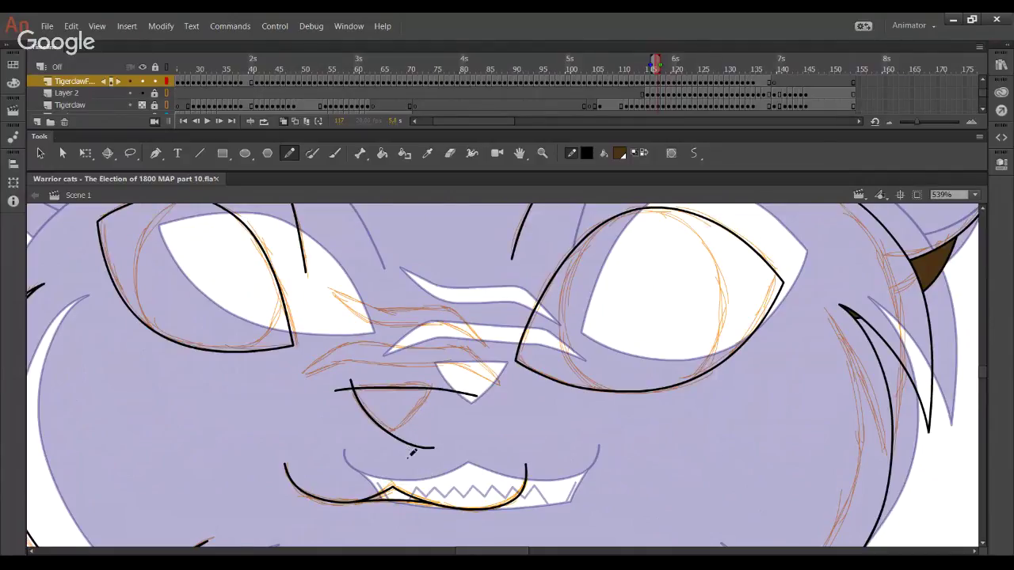
mouse_move(387, 438)
left_mouse_down()
mouse_move(434, 385)
mouse_move(428, 407)
mouse_move(432, 387)
left_mouse_up()
key("ctrl+z")
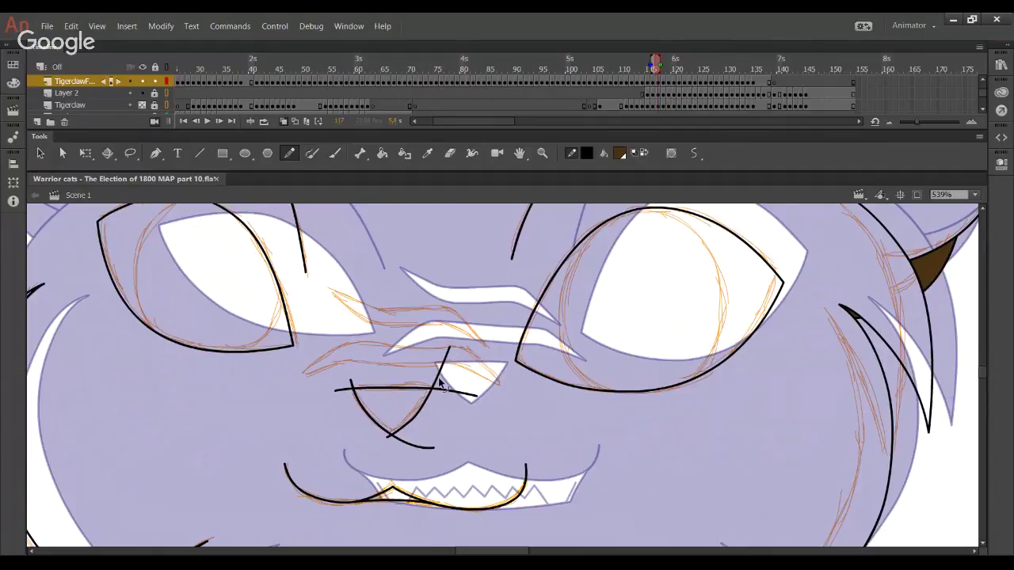
Trim the overshooting stroke ends at the nose's corners and adjust its sides to form a clean closed triangle
left_click(441, 392, "ctrl")
key("Delete")
left_click(400, 443, "ctrl")
key("Delete")
left_click(388, 439, "ctrl")
key("Delete")
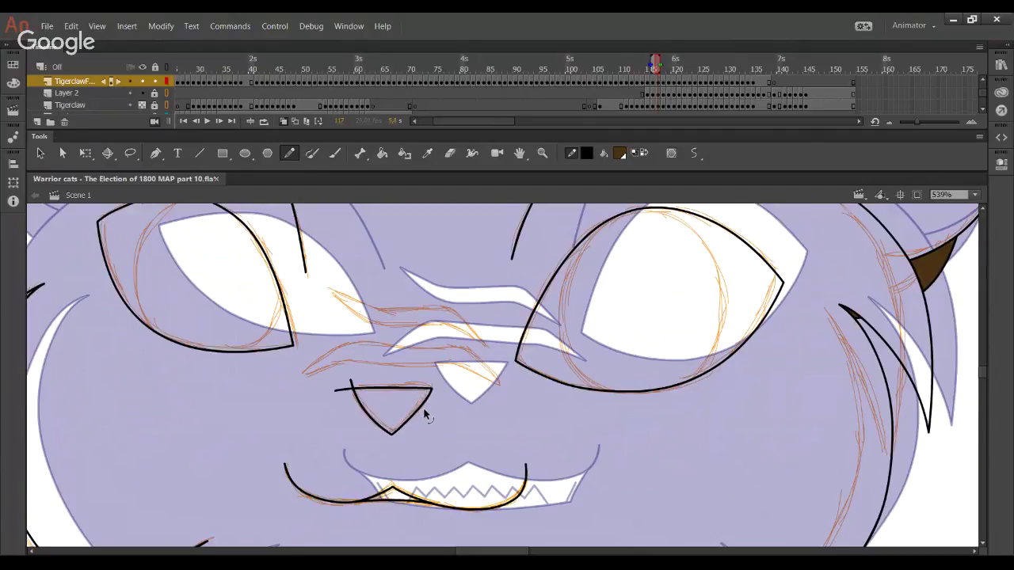
left_click_drag(423, 408, 427, 404)
left_click_drag(338, 392, 355, 387)
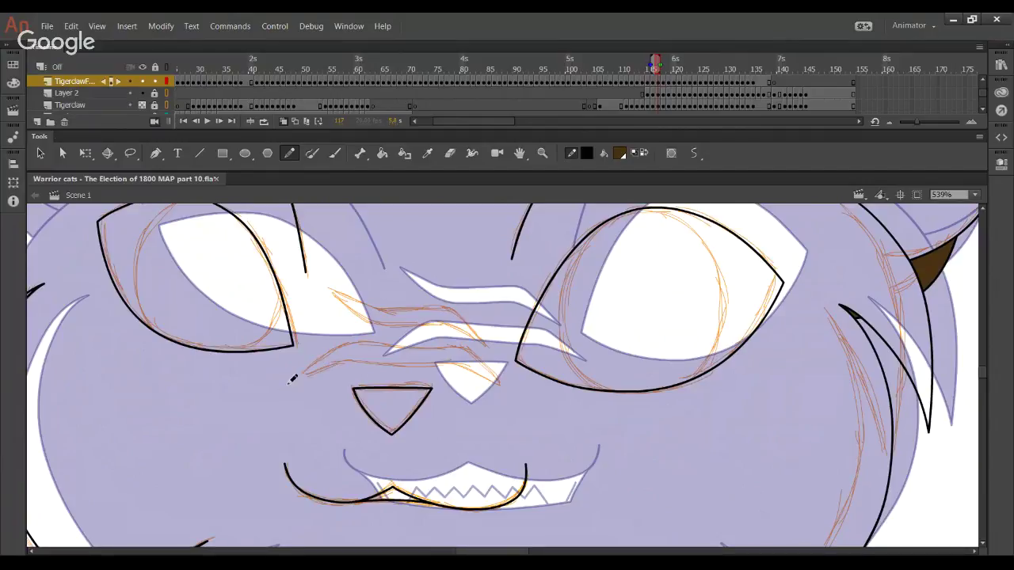
Ink the lower edge of the stripe just above the nose, replacing its angular left part with a smoother curve
mouse_move(290, 381)
left_mouse_down()
mouse_move(334, 363)
mouse_move(449, 358)
mouse_move(475, 372)
left_mouse_up()
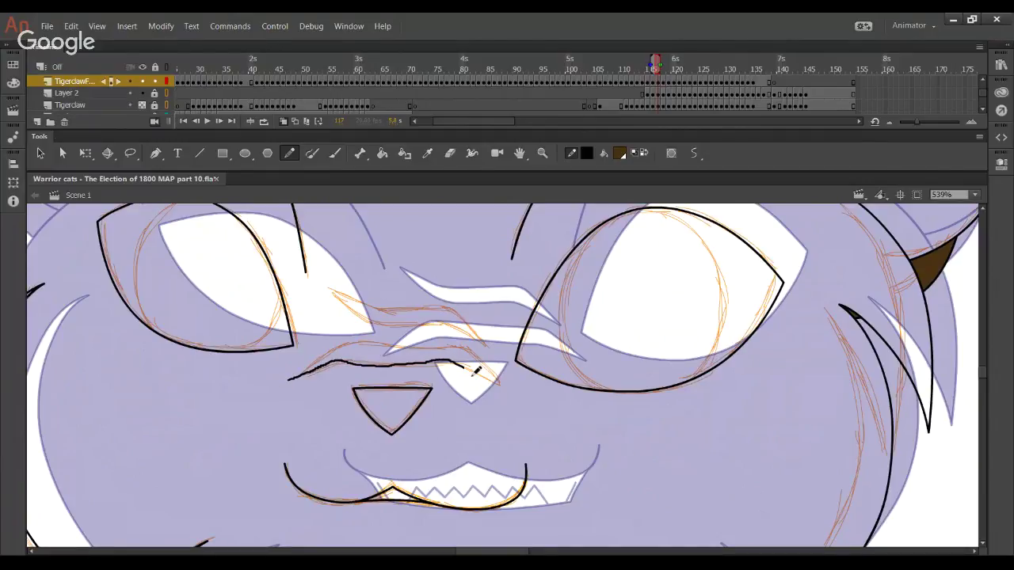
key("ctrl+z")
mouse_move(286, 384)
left_mouse_down()
mouse_move(340, 359)
mouse_move(466, 371)
mouse_move(583, 433)
left_mouse_up()
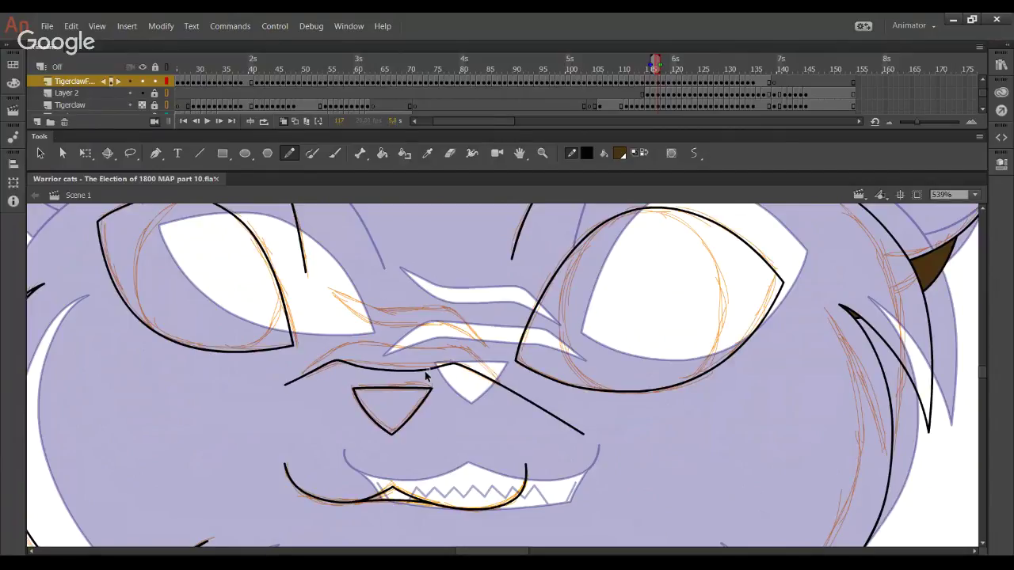
left_click_drag(422, 376, 277, 393)
left_click(351, 370)
key("Delete")
mouse_move(337, 378)
left_mouse_down()
mouse_move(333, 364)
mouse_move(318, 371)
left_mouse_up()
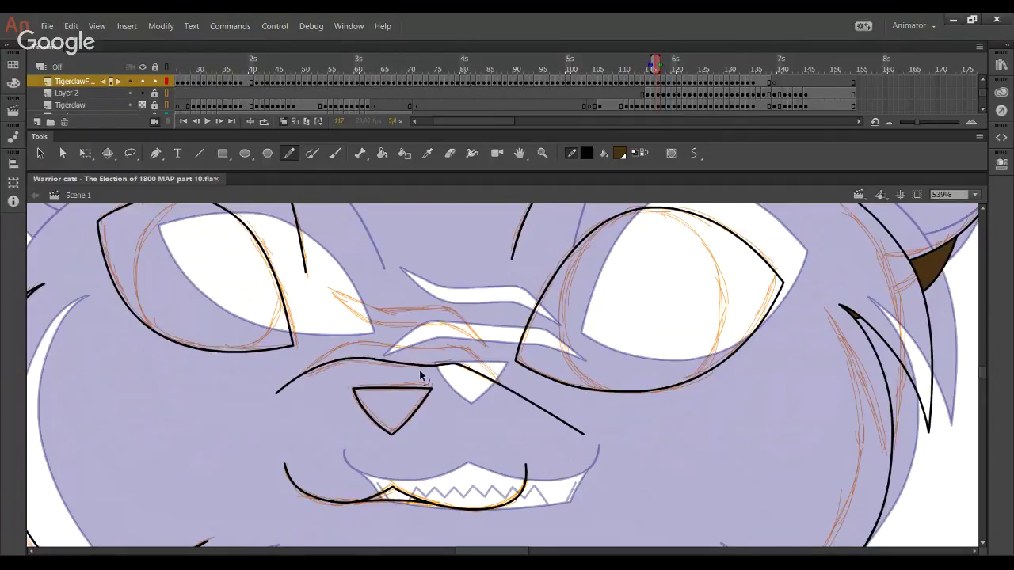
left_click_drag(421, 373, 398, 374)
Ink the upper edge of the stripe just above the nose, crossing the lower edge at both ends
left_click_drag(326, 374, 341, 347)
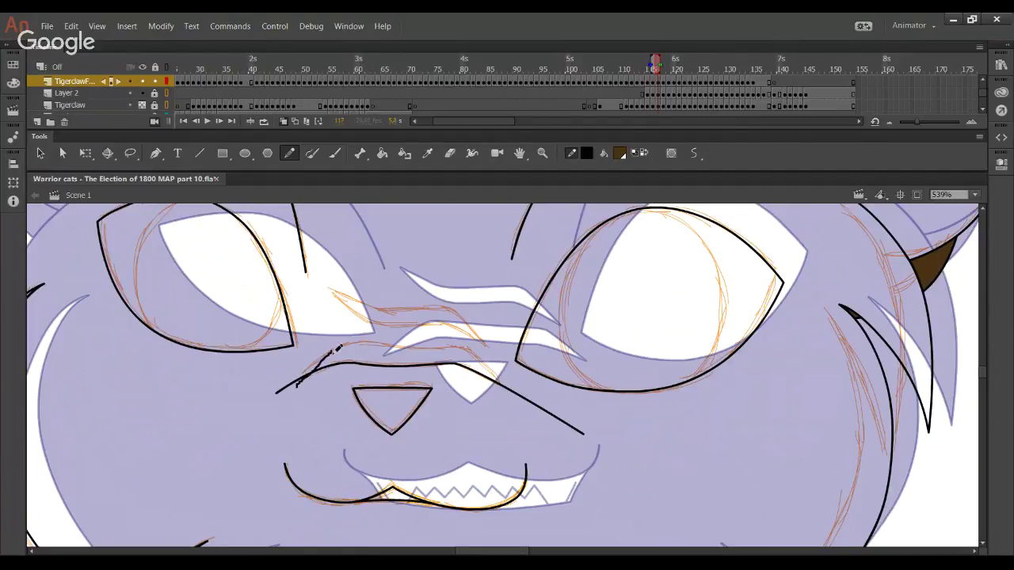
key("ctrl+z")
mouse_move(292, 389)
left_mouse_down()
mouse_move(346, 343)
mouse_move(457, 345)
mouse_move(563, 438)
mouse_move(560, 428)
mouse_move(654, 475)
left_mouse_up()
Delete the overshooting line ends at both tips of the stripe above the nose so its outline closes in points
left_click(558, 430, "ctrl")
key("Delete")
left_click(582, 434, "ctrl")
key("Delete")
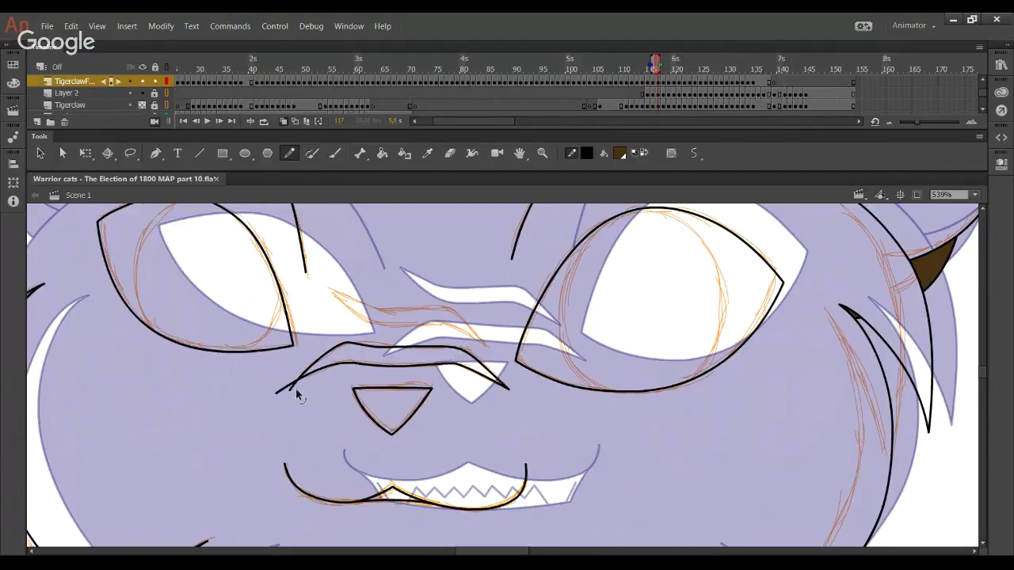
left_click(287, 389, "ctrl")
key("Delete")
left_click(291, 388, "ctrl")
key("Delete")
left_click_drag(216, 396, 309, 441)
left_click_drag(244, 424, 306, 386)
left_click_drag(374, 349, 374, 349)
mouse_move(318, 275)
left_mouse_down()
mouse_move(355, 315)
mouse_move(432, 324)
mouse_move(500, 366)
mouse_move(478, 344)
left_mouse_up()
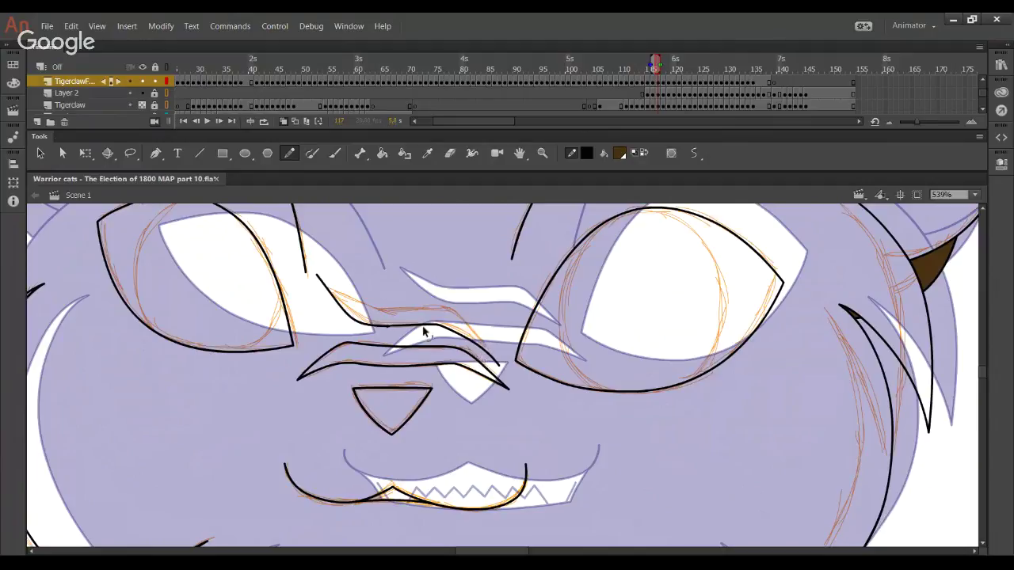
key("ctrl+z")
mouse_move(320, 271)
left_mouse_down()
mouse_move(382, 327)
mouse_move(448, 329)
mouse_move(513, 376)
left_mouse_up()
key("ctrl+z")
mouse_move(327, 275)
left_mouse_down()
mouse_move(377, 328)
mouse_move(441, 322)
mouse_move(504, 364)
left_mouse_up()
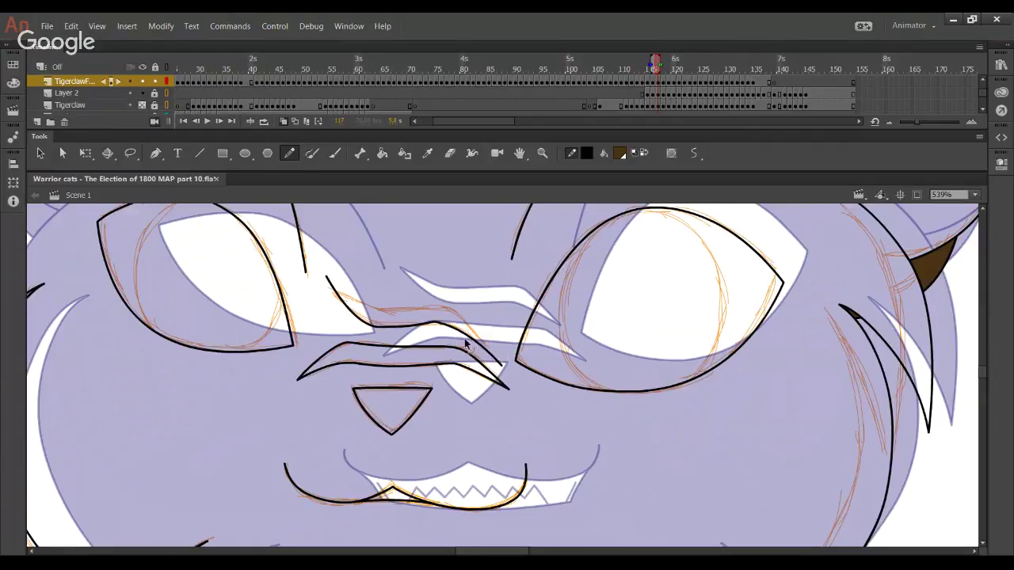
left_click_drag(398, 328, 400, 324)
key("ctrl+z")
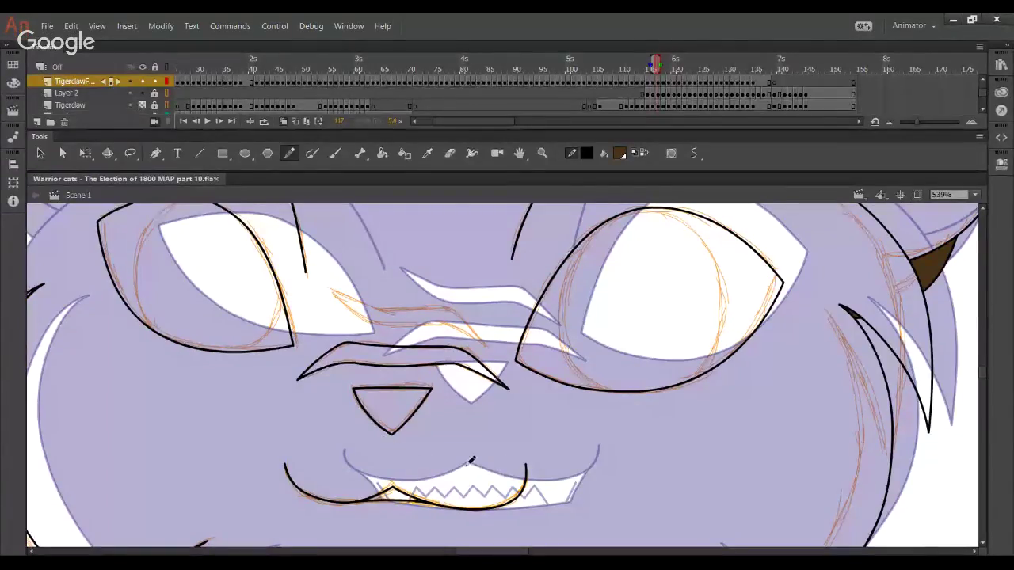
Ink the lower edge of the upper stripe on the nose bridge, redrawing the stroke with a longer right end
mouse_move(320, 277)
left_mouse_down()
mouse_move(344, 303)
mouse_move(389, 321)
mouse_move(456, 328)
mouse_move(518, 379)
left_mouse_up()
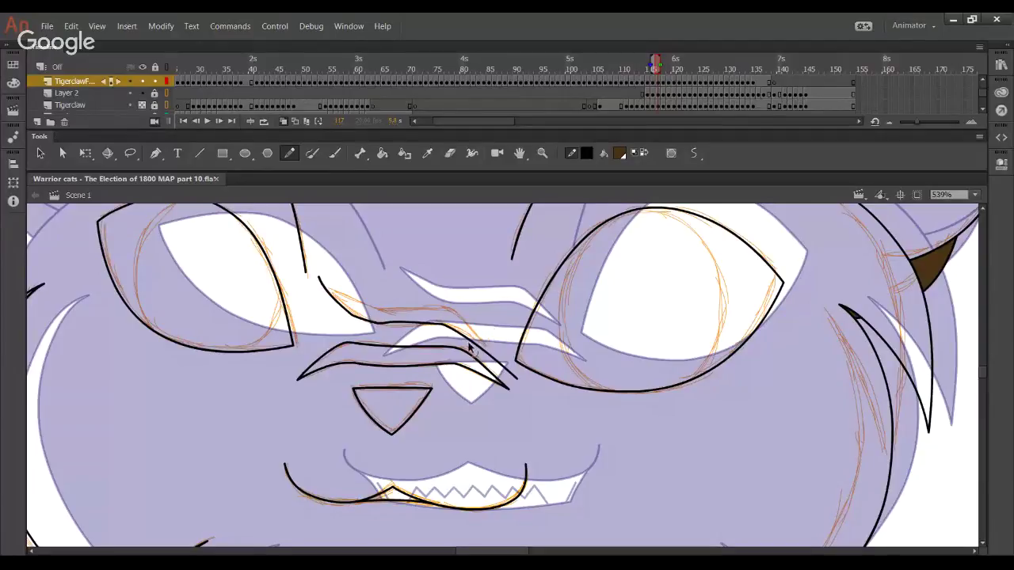
key("ctrl+z")
mouse_move(318, 276)
left_mouse_down()
mouse_move(370, 323)
mouse_move(452, 330)
mouse_move(567, 425)
left_mouse_up()
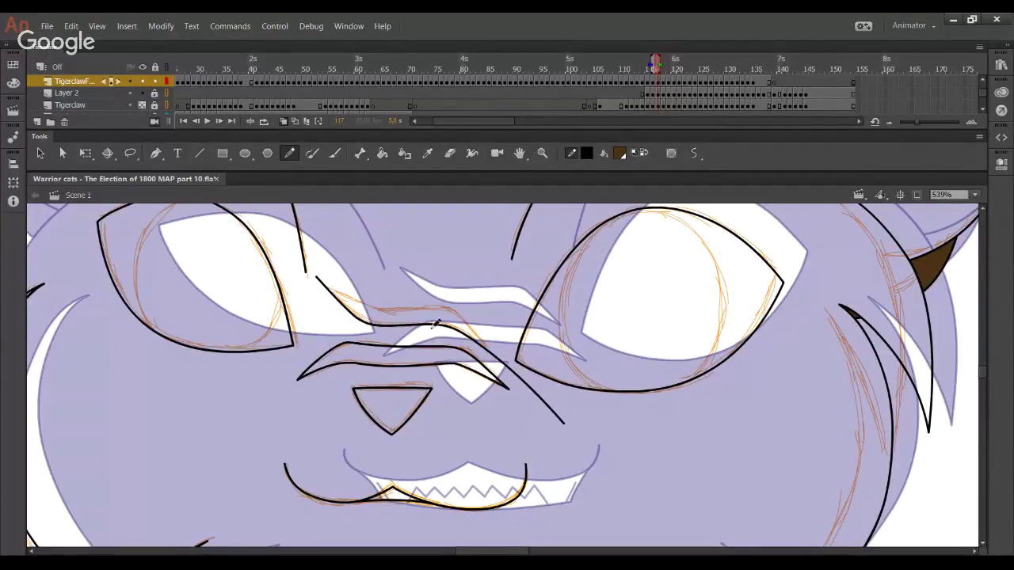
Ink the upper edge of the upper stripe on the nose bridge, following the sketch and meeting the lower edge at the right tip
mouse_move(314, 277)
left_mouse_down()
mouse_move(369, 305)
mouse_move(447, 305)
mouse_move(514, 341)
left_mouse_up()
key("ctrl+z")
mouse_move(314, 276)
left_mouse_down()
mouse_move(373, 308)
mouse_move(455, 314)
mouse_move(502, 369)
left_mouse_up()
left_click_drag(469, 327, 545, 432)
key("ctrl+z")
key("ctrl+z")
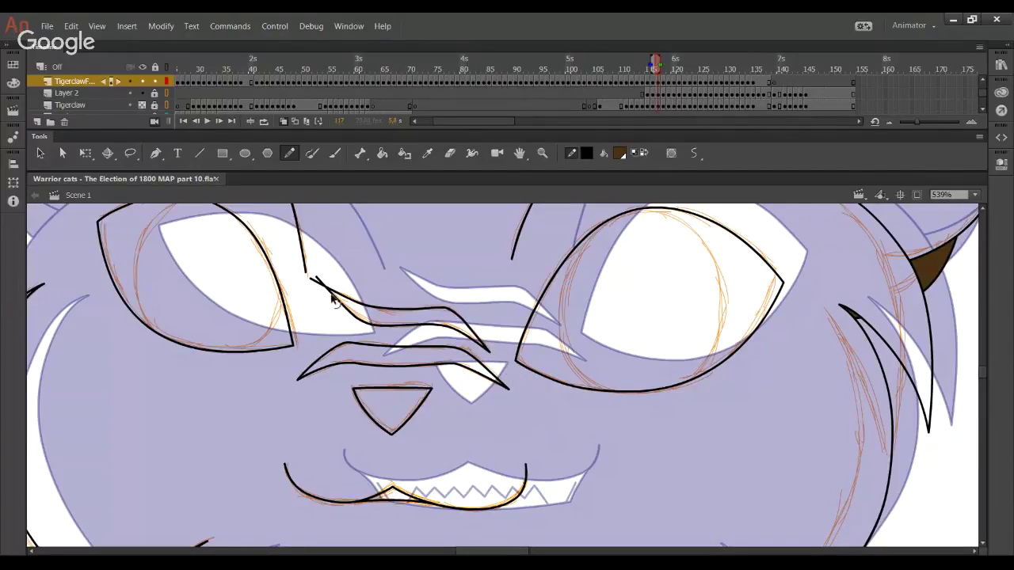
Delete the crossing line ends at the left tip of the upper nose-bridge stripe so its outline closes in a point
left_click(316, 281, "ctrl")
key("Delete")
left_click(318, 280, "ctrl")
key("Delete")
left_click_drag(398, 314, 397, 312)
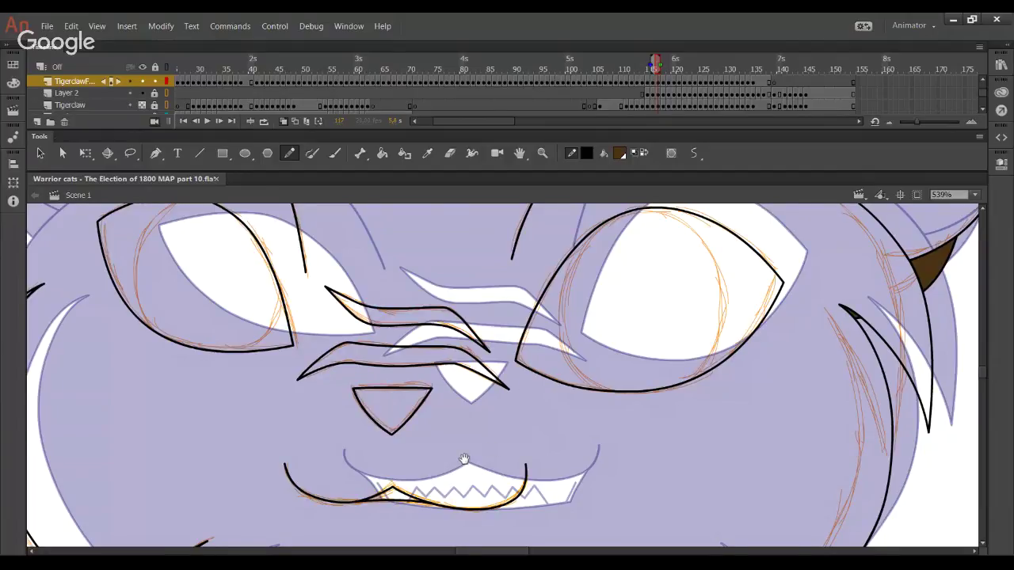
Ink the outer edge of the uppermost fur tuft inside the left ear, redrawing the curve until it bows out slightly
left_click_drag(467, 450, 458, 331)
left_click_drag(484, 440, 483, 446)
left_click_drag(449, 279, 523, 507)
left_click_drag(552, 218, 412, 453)
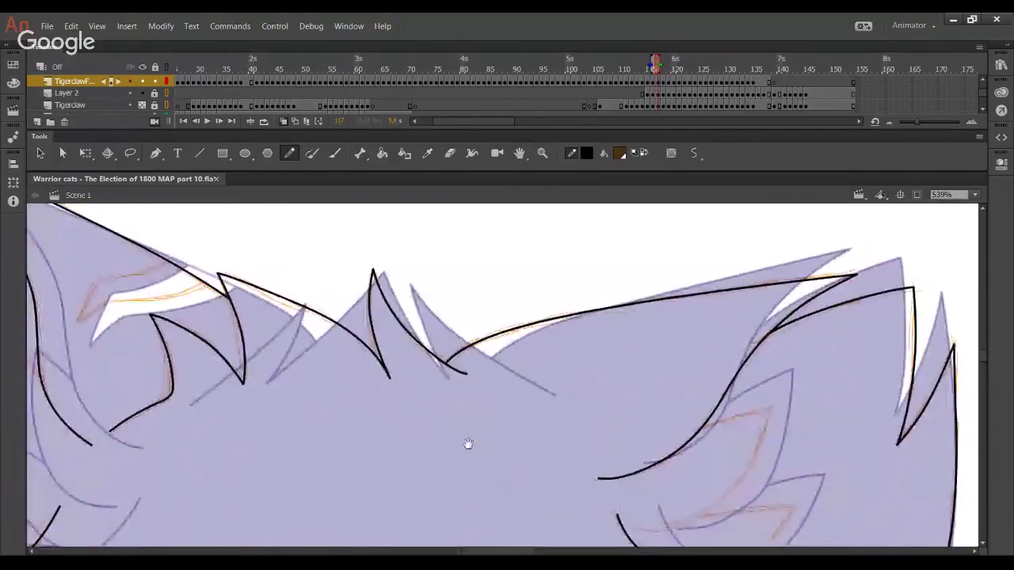
left_click_drag(334, 311, 610, 280)
left_click_drag(430, 542, 546, 360)
mouse_move(473, 323)
left_mouse_down()
mouse_move(435, 443)
mouse_move(443, 470)
left_mouse_up()
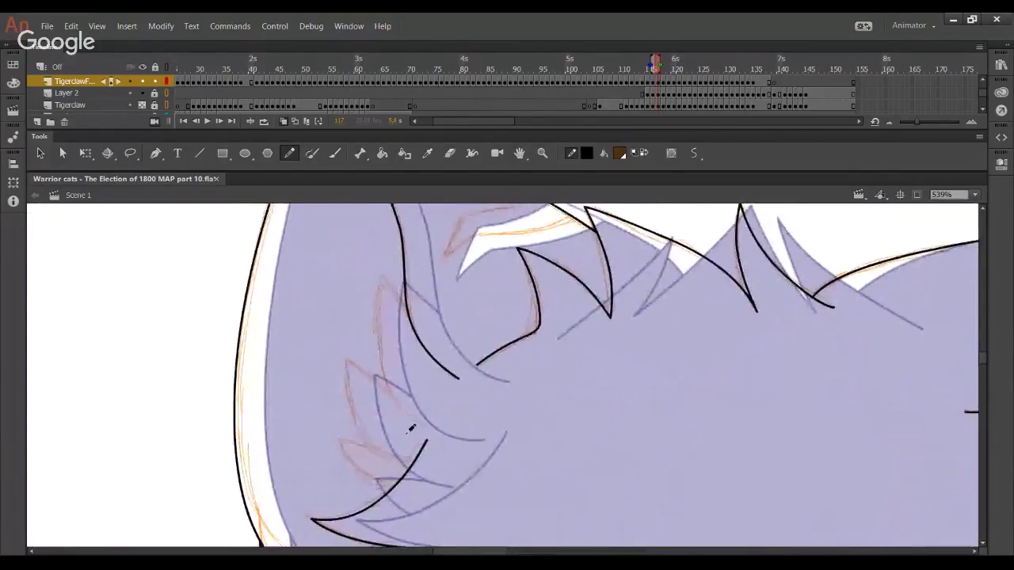
mouse_move(420, 434)
left_mouse_down()
mouse_move(397, 413)
mouse_move(383, 231)
left_mouse_up()
key("ctrl+z")
left_click_drag(420, 433, 374, 220)
key("ctrl+z")
mouse_move(423, 434)
left_mouse_down()
mouse_move(375, 292)
mouse_move(381, 234)
left_mouse_up()
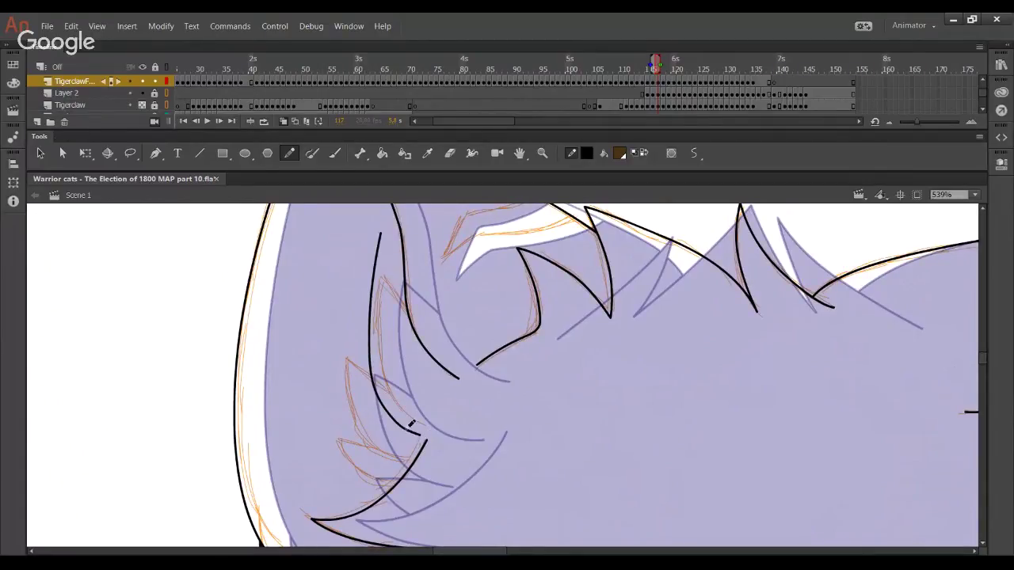
key("ctrl+z")
mouse_move(420, 436)
left_mouse_down()
mouse_move(400, 421)
mouse_move(379, 242)
left_mouse_up()
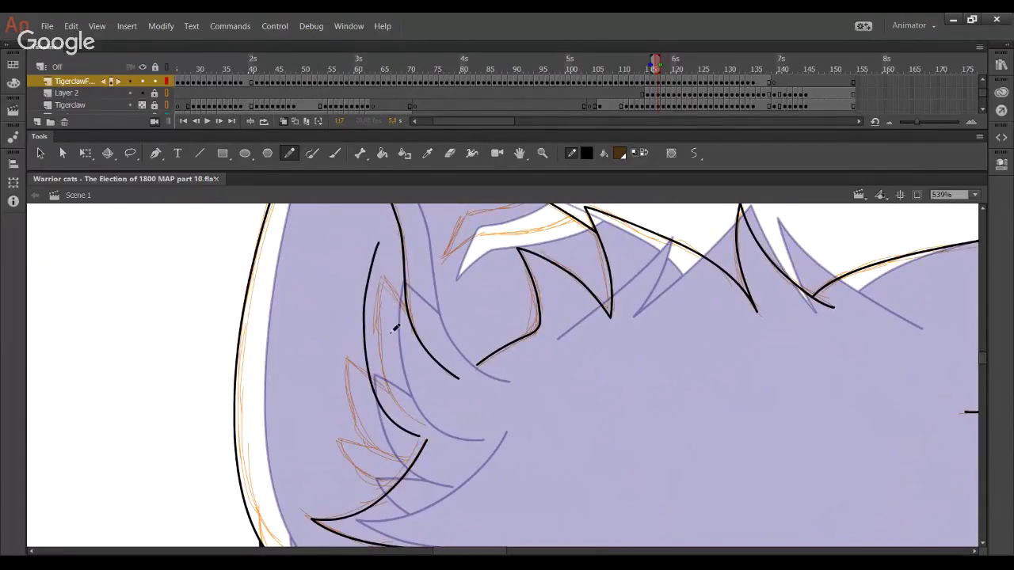
Ink the short top edge of the left ear's uppermost tuft and delete the line ends overshooting its corners
mouse_move(370, 279)
left_mouse_down()
mouse_move(377, 268)
mouse_move(459, 360)
left_mouse_up()
left_click(432, 333, "ctrl")
key("Delete")
left_click(363, 269, "ctrl")
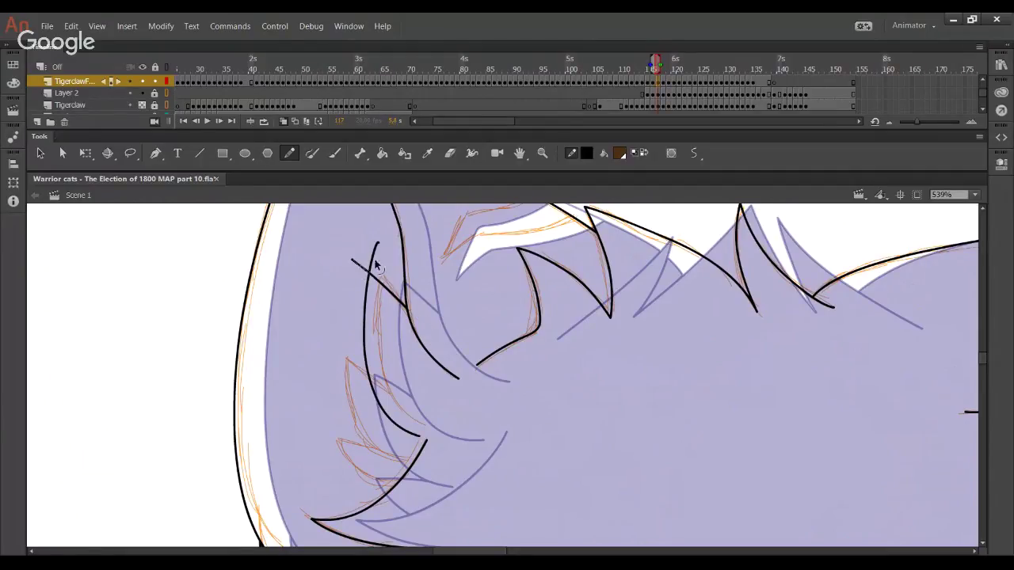
key("Delete")
left_click(372, 260, "ctrl")
key("Delete")
Ink the outer edge of the middle fur tuft in the left ear, redrawing and bending the curve into shape
scroll(325, 370, "down", 1)
left_click_drag(402, 448, 350, 264)
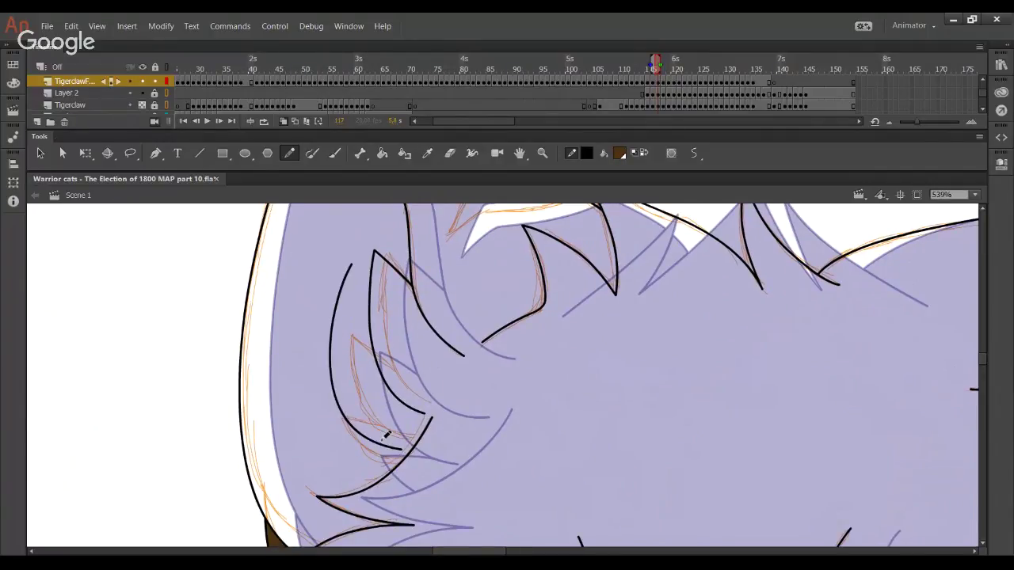
key("ctrl+z")
left_click_drag(398, 450, 342, 254)
key("ctrl+z")
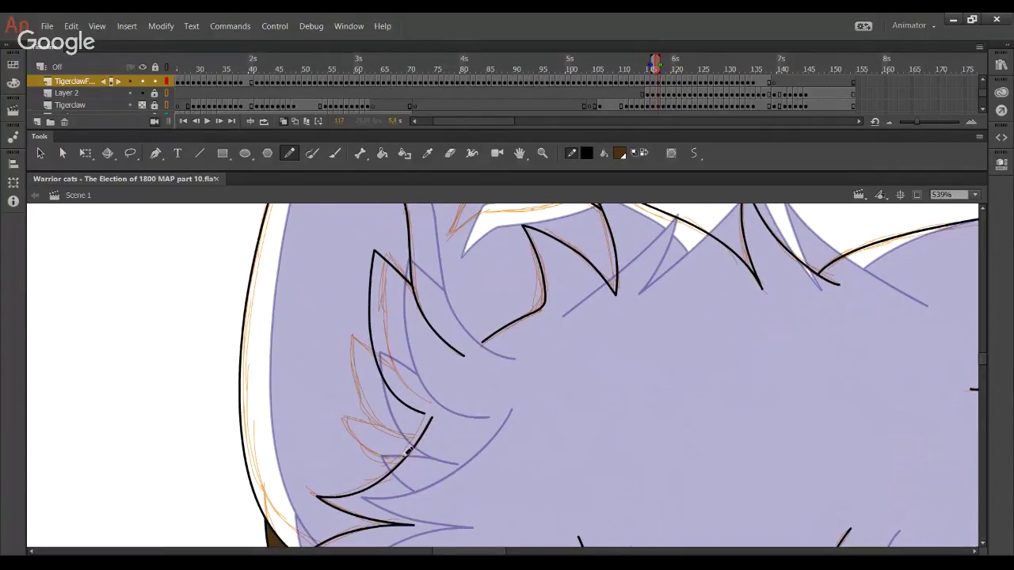
left_click_drag(396, 449, 337, 258)
key("ctrl+z")
mouse_move(400, 453)
left_mouse_down()
mouse_move(342, 279)
mouse_move(345, 255)
left_mouse_up()
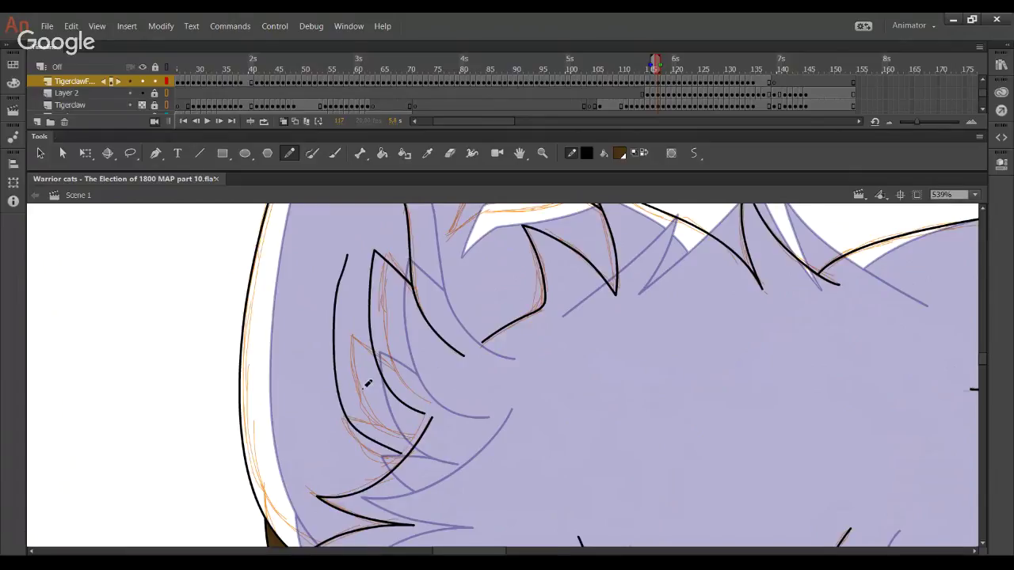
key("ctrl+z")
mouse_move(399, 454)
left_mouse_down()
mouse_move(365, 435)
mouse_move(330, 259)
mouse_move(330, 297)
left_mouse_up()
left_click_drag(337, 382, 337, 397)
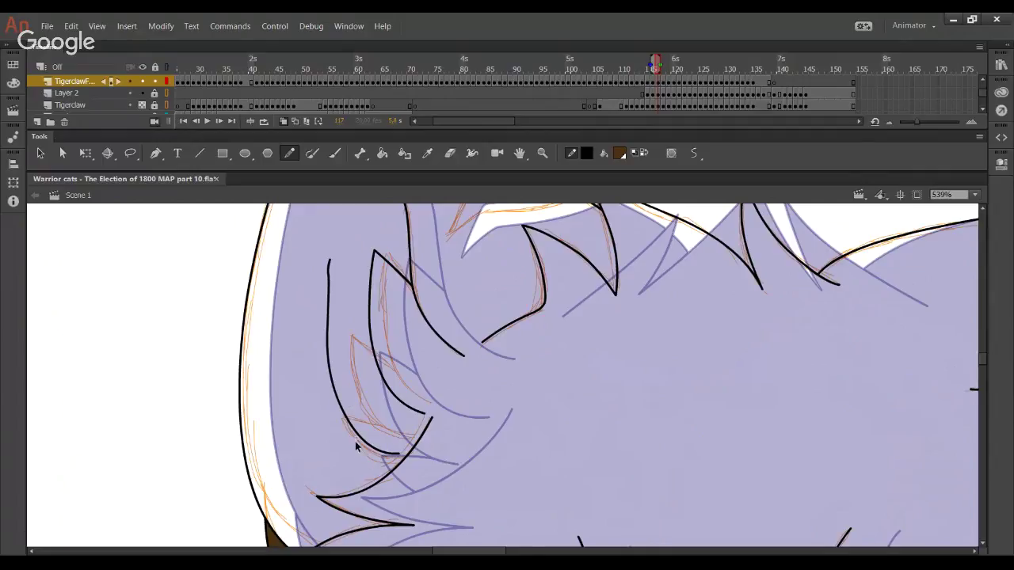
left_click_drag(354, 442, 350, 440)
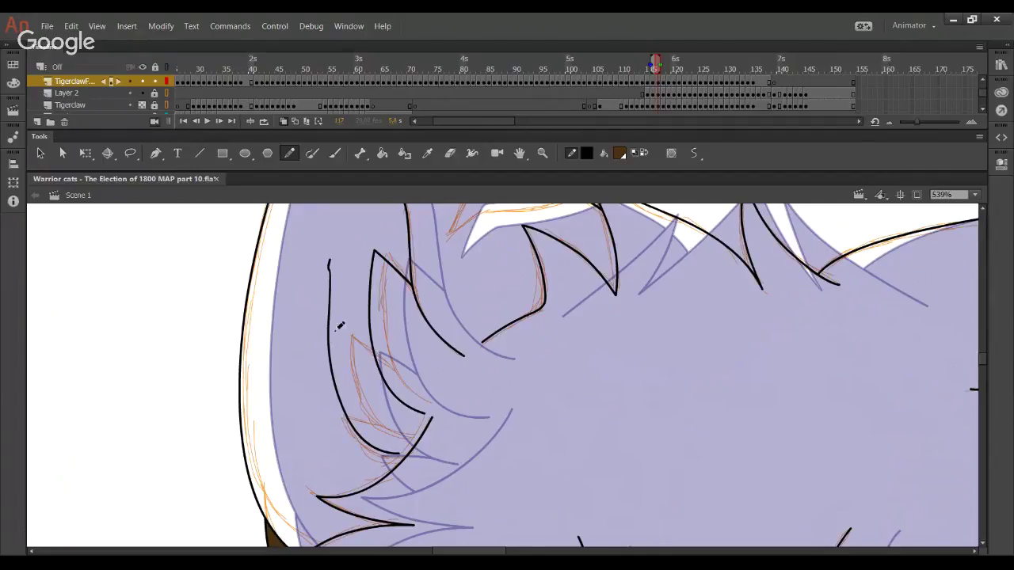
Ink the top edge of the left ear's middle tuft and delete the line ends overshooting the tip and inner side
left_click_drag(307, 330, 398, 374)
key("ctrl+z")
left_click_drag(314, 332, 415, 394)
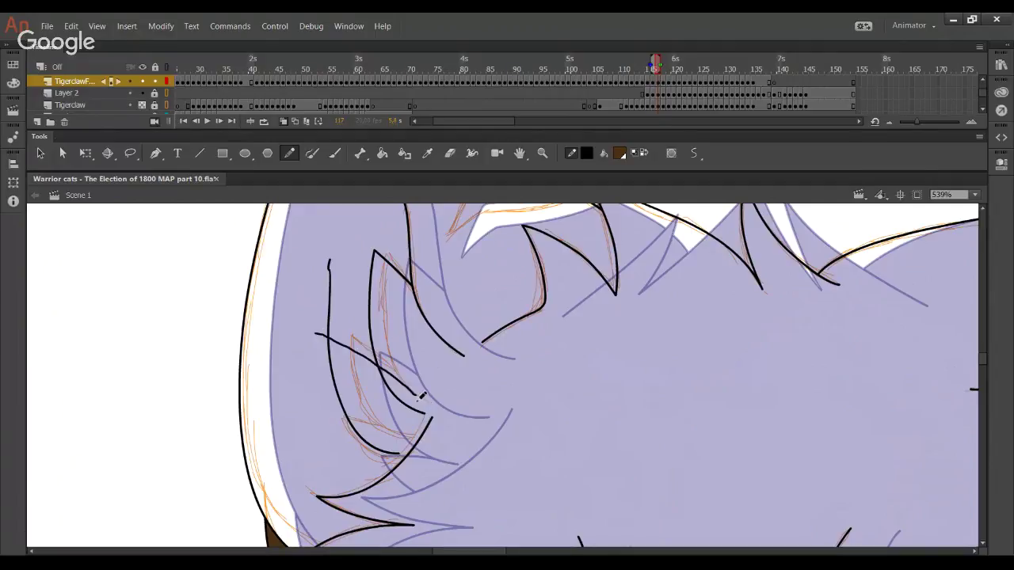
left_click_drag(356, 358, 358, 353)
left_click(389, 373)
key("Delete")
left_click(321, 337)
key("Delete")
left_click(330, 316, "ctrl")
key("Delete")
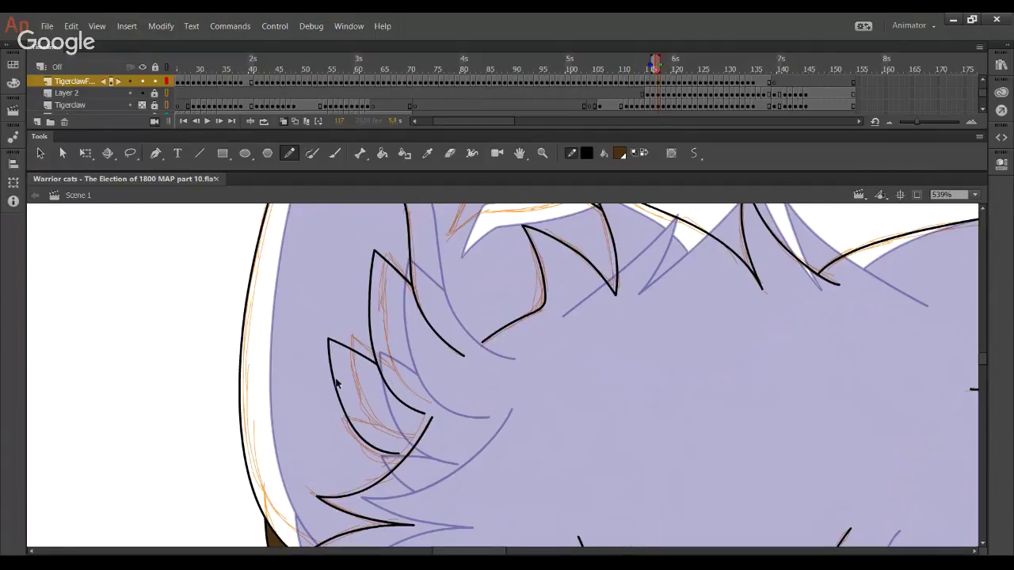
Ink the lower and top edges of the lowest fur tuft in the left ear, crossing at the tip
left_click_drag(362, 466, 344, 436)
left_click_drag(299, 402, 405, 458)
key("ctrl+z")
mouse_move(299, 403)
left_mouse_down()
mouse_move(433, 457)
mouse_move(353, 444)
mouse_move(423, 455)
mouse_move(404, 461)
left_mouse_up()
key("ctrl+z")
key("ctrl+z")
mouse_move(291, 414)
left_mouse_down()
mouse_move(348, 417)
mouse_move(296, 417)
mouse_move(317, 413)
mouse_move(372, 421)
left_mouse_up()
key("ctrl+z")
left_click(360, 419, "ctrl")
key("Delete")
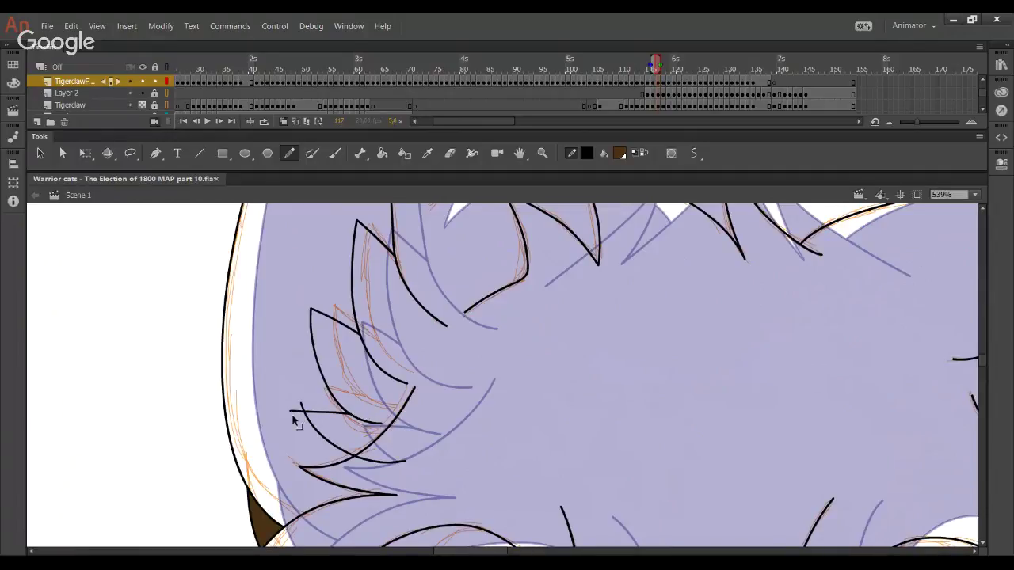
Delete the overshooting line ends of the left ear's lowest tuft and fill the ear area outside the tufts with dark brown
left_click(293, 412, "ctrl")
key("Delete")
left_click(302, 406, "ctrl")
key("Delete")
left_click(387, 463, "ctrl")
key("Delete")
left_click(384, 153)
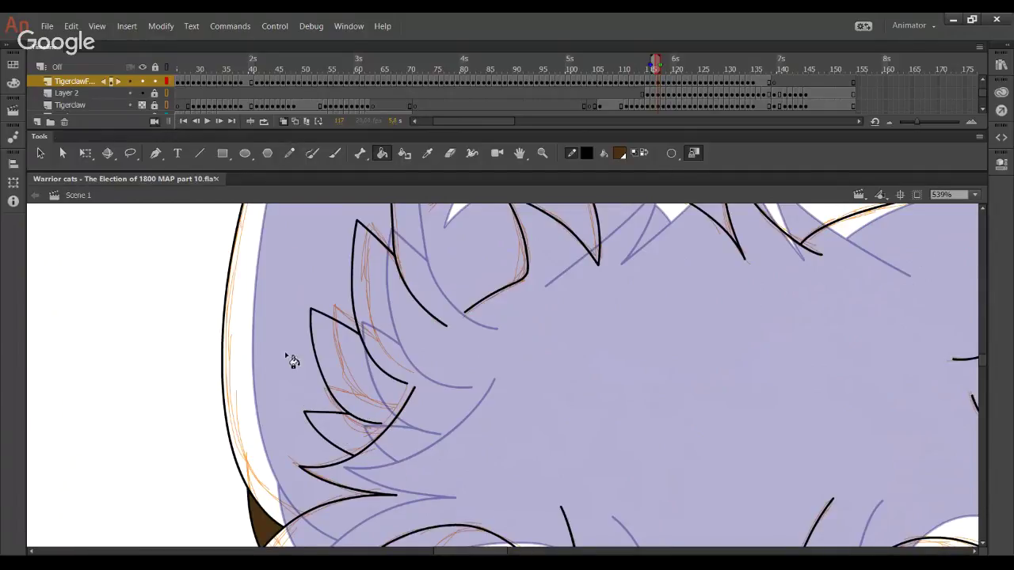
left_click(288, 357)
Ink the upper edge of the notch marking beside the left ear and trim it where it crosses the head outline
scroll(484, 362, "up", 4)
scroll(484, 362, "right", 3)
left_click(290, 158)
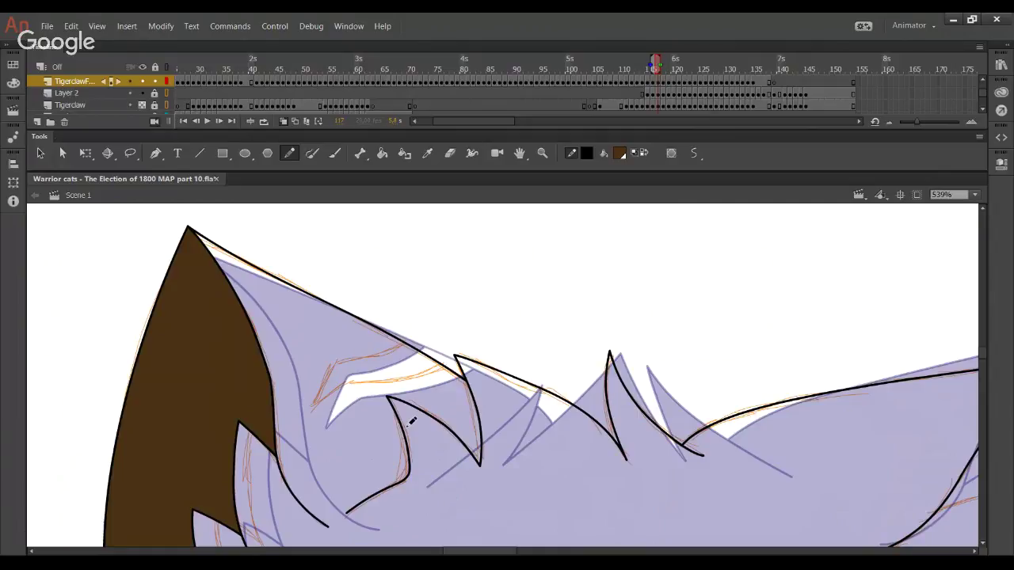
left_click_drag(344, 396, 350, 349)
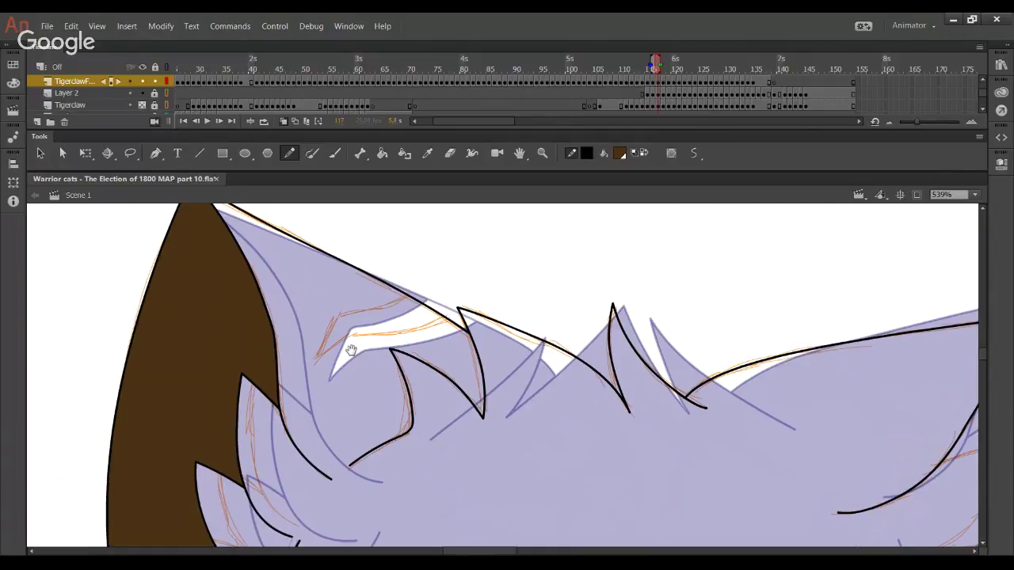
left_click_drag(309, 386, 407, 298)
key("ctrl+z")
left_click_drag(312, 380, 340, 316)
key("ctrl+z")
mouse_move(311, 378)
left_mouse_down()
mouse_move(350, 308)
mouse_move(454, 275)
left_mouse_up()
left_click(416, 294, "ctrl")
key("Delete")
mouse_move(392, 304)
left_mouse_down()
mouse_move(406, 293)
mouse_move(375, 308)
mouse_move(453, 257)
mouse_move(388, 306)
mouse_move(450, 276)
left_mouse_up()
left_click(423, 290, "ctrl")
key("Delete")
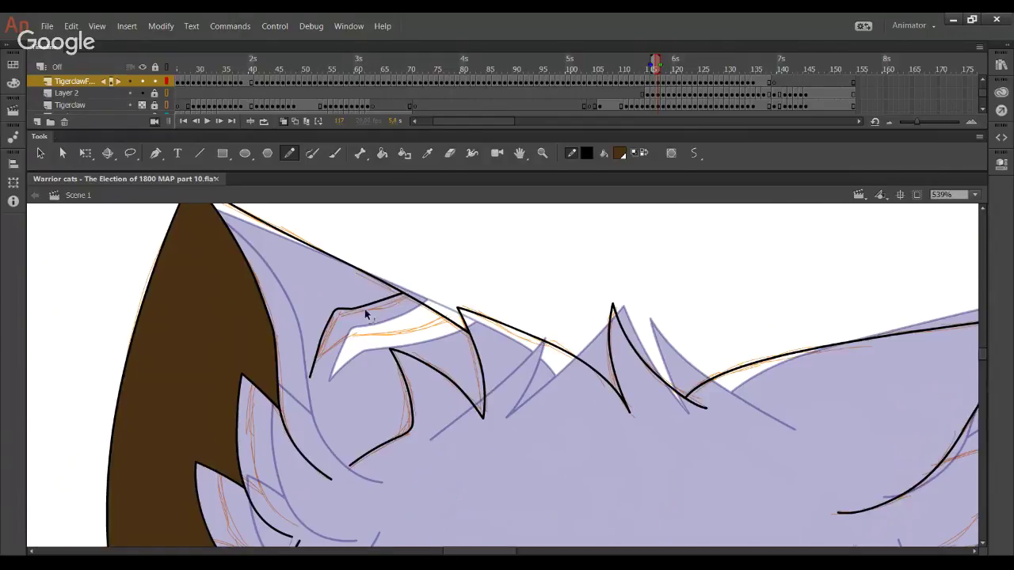
Reshape the notch's upper edge and replace its lower segment with a straighter stroke running down to the tip
left_click_drag(365, 307, 378, 307)
left_click(330, 322, "ctrl")
key("Delete")
left_click_drag(336, 313, 303, 388)
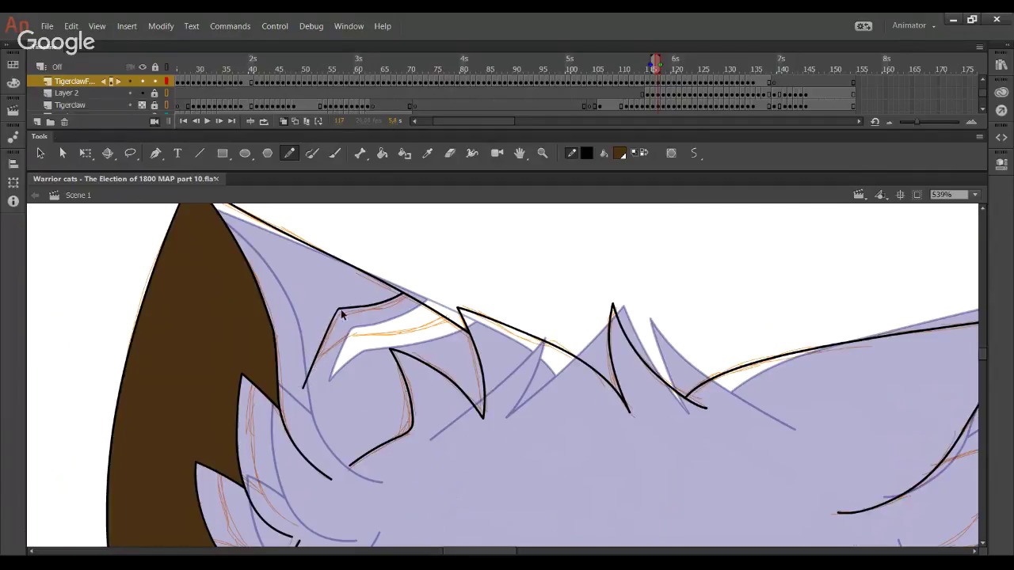
left_click_drag(333, 319, 335, 321)
Ink the lower edge of the notch beside the left ear, from its inner tip out across the head outline
mouse_move(303, 374)
left_mouse_down()
mouse_move(356, 336)
mouse_move(435, 332)
left_mouse_up()
key("ctrl+z")
key("ctrl+z")
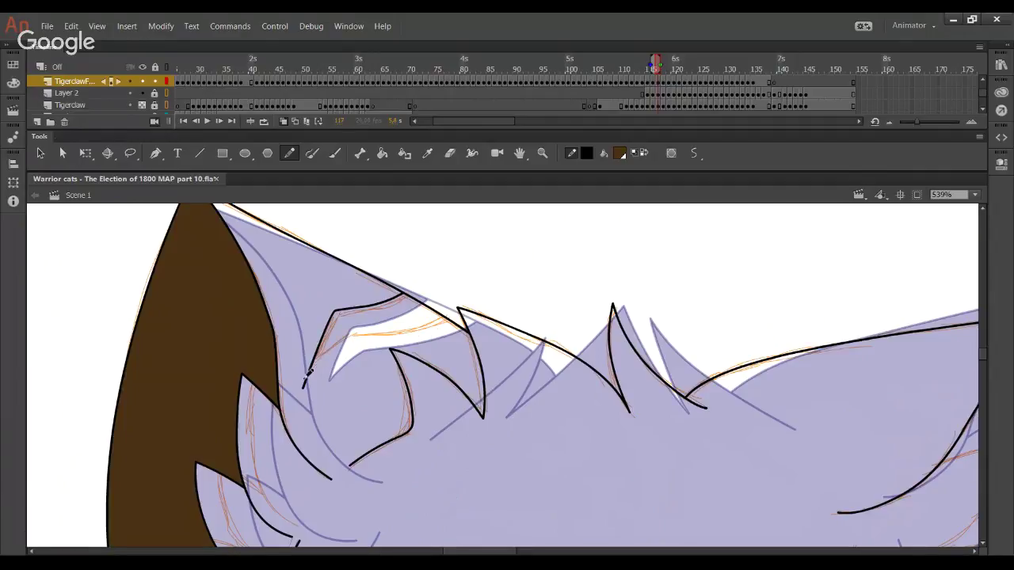
mouse_move(306, 374)
left_mouse_down()
mouse_move(355, 330)
mouse_move(452, 317)
mouse_move(361, 330)
left_mouse_up()
key("ctrl+z")
key("ctrl+z")
mouse_move(299, 377)
left_mouse_down()
mouse_move(353, 331)
mouse_move(439, 326)
mouse_move(492, 288)
mouse_move(502, 295)
left_mouse_up()
Delete the line ends overshooting the notch's tip and the head outline, and adjust the curve of its lower edge
left_click(495, 298, "ctrl")
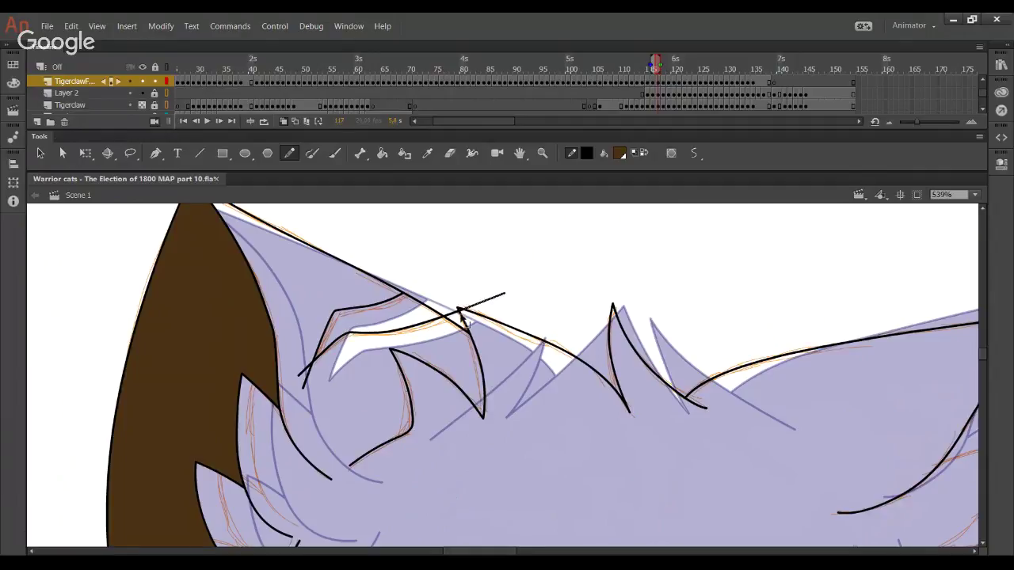
key("Delete")
left_click(448, 318, "ctrl")
key("Delete")
mouse_move(407, 330)
left_mouse_down()
mouse_move(365, 339)
mouse_move(430, 328)
left_mouse_up()
left_click(303, 374, "ctrl")
key("Delete")
left_click(305, 385, "ctrl")
key("Delete")
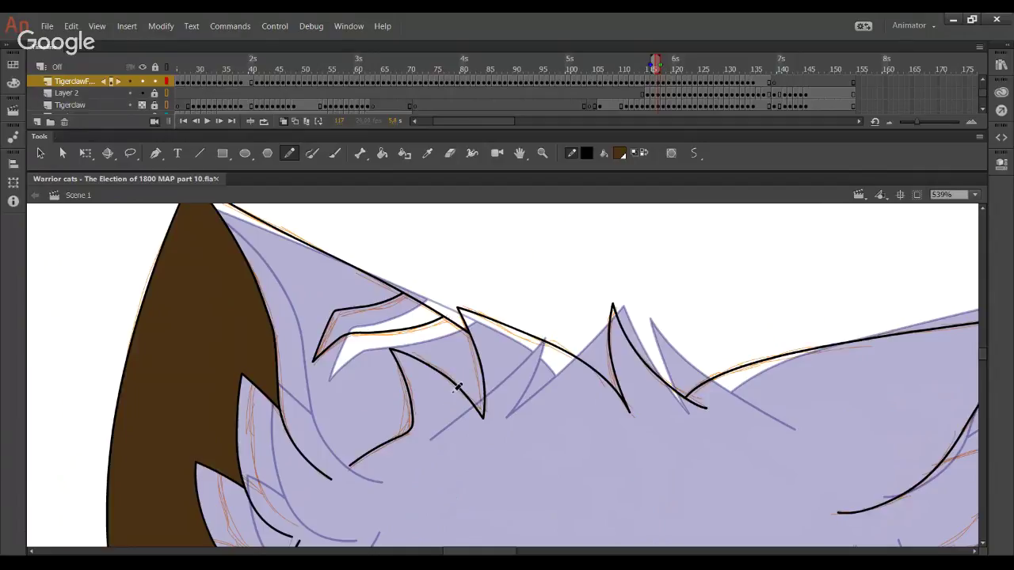
Ink the outer and top edges of the uppermost fur tuft in the right ear and delete their overshooting ends
mouse_move(557, 488)
left_mouse_down()
mouse_move(414, 369)
mouse_move(329, 342)
mouse_move(229, 384)
left_mouse_up()
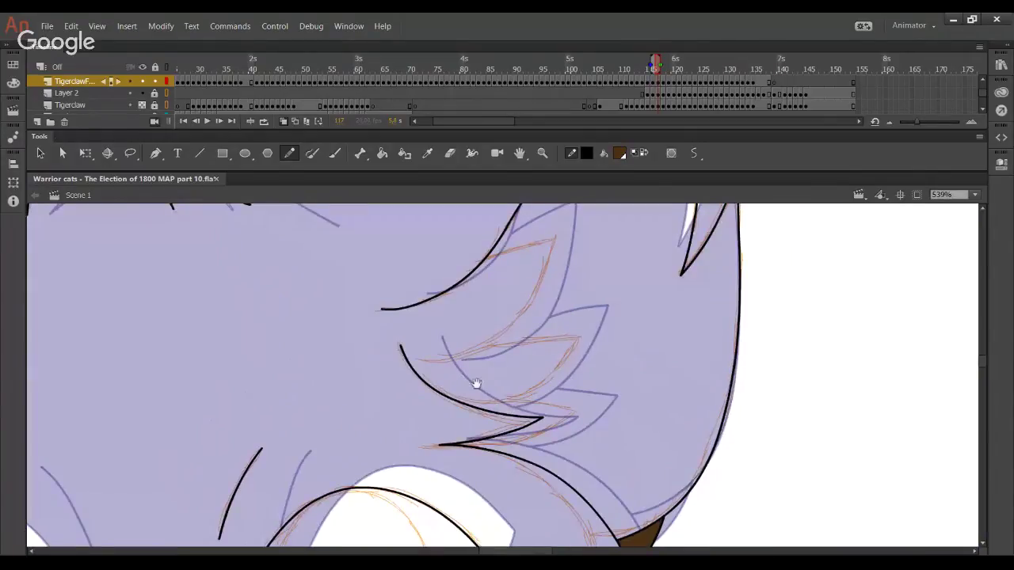
mouse_move(476, 385)
left_mouse_down()
mouse_move(461, 440)
mouse_move(510, 389)
mouse_move(545, 252)
left_mouse_up()
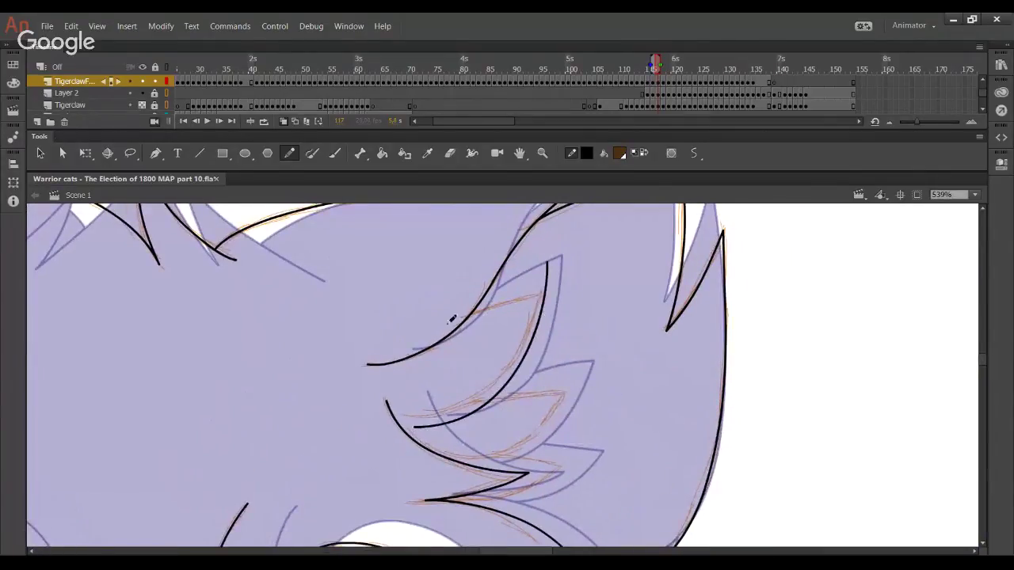
left_click_drag(444, 321, 586, 274)
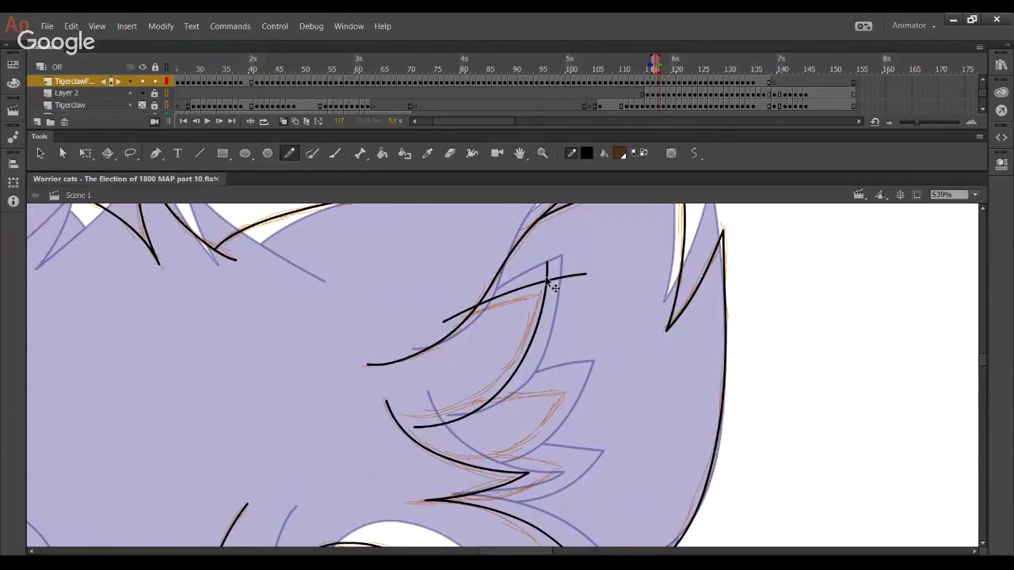
left_click(547, 275, "ctrl")
key("Delete")
left_click(562, 277, "ctrl")
key("Delete")
left_click(454, 317, "ctrl")
key("Delete")
Ink the outer and top edges of the middle fur tuft in the right ear, crossing at its tip
left_click_drag(420, 434, 568, 320)
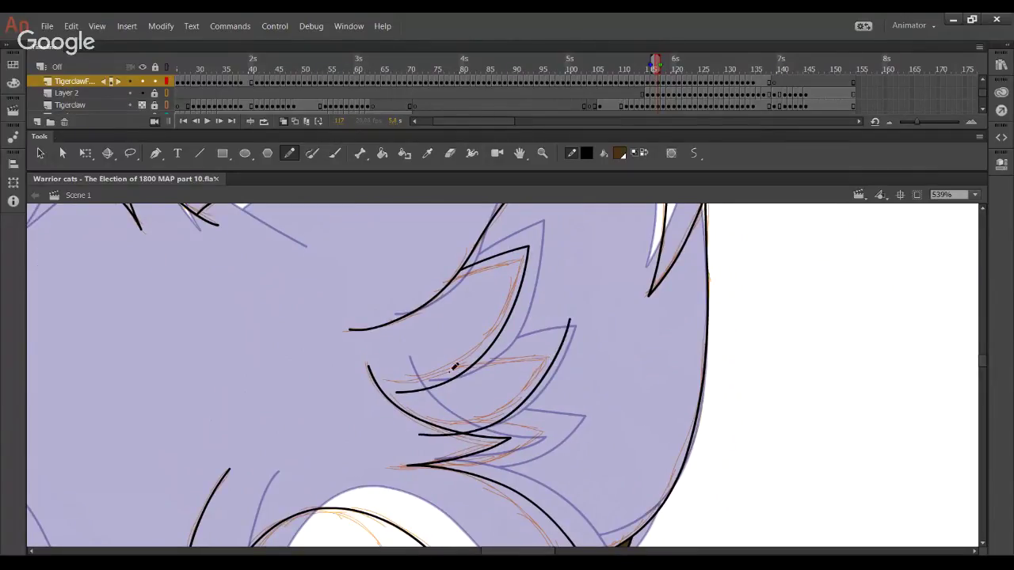
left_click_drag(445, 370, 567, 357)
key("ctrl+z")
left_click_drag(459, 367, 579, 359)
Delete the overshooting line ends at the tip and inner side of the right ear's middle tuft
left_click(561, 349, "ctrl")
key("Delete")
left_click(568, 358, "ctrl")
key("Delete")
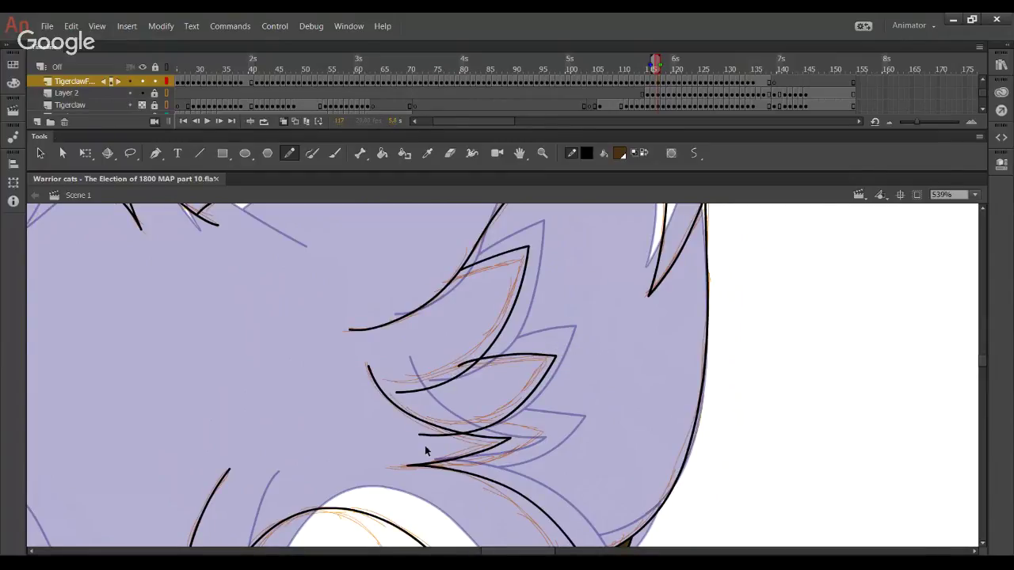
left_click(463, 365, "ctrl")
key("Delete")
left_click(433, 439, "ctrl")
key("Delete")
Ink the lower and top edges of the lowest fur tuft in the right ear, redrawing both until they cross at the tip
left_click_drag(417, 482, 583, 398)
key("ctrl+z")
left_click_drag(417, 475, 594, 384)
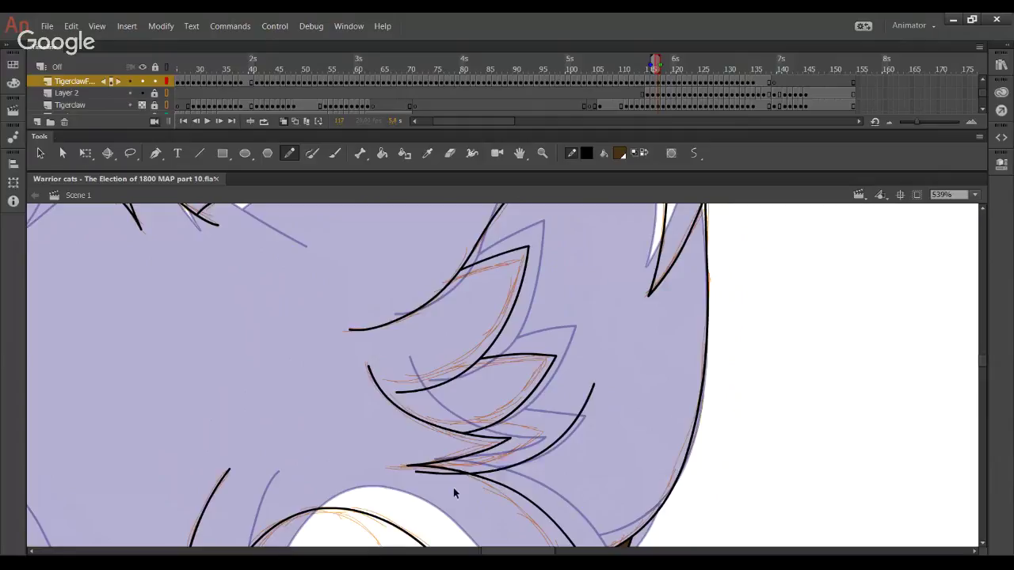
key("ctrl+z")
mouse_move(431, 473)
left_mouse_down()
mouse_move(567, 412)
mouse_move(578, 390)
mouse_move(565, 393)
mouse_move(569, 365)
mouse_move(548, 442)
mouse_move(565, 406)
left_mouse_up()
key("ctrl+z")
key("ctrl+z")
left_click_drag(472, 429, 592, 439)
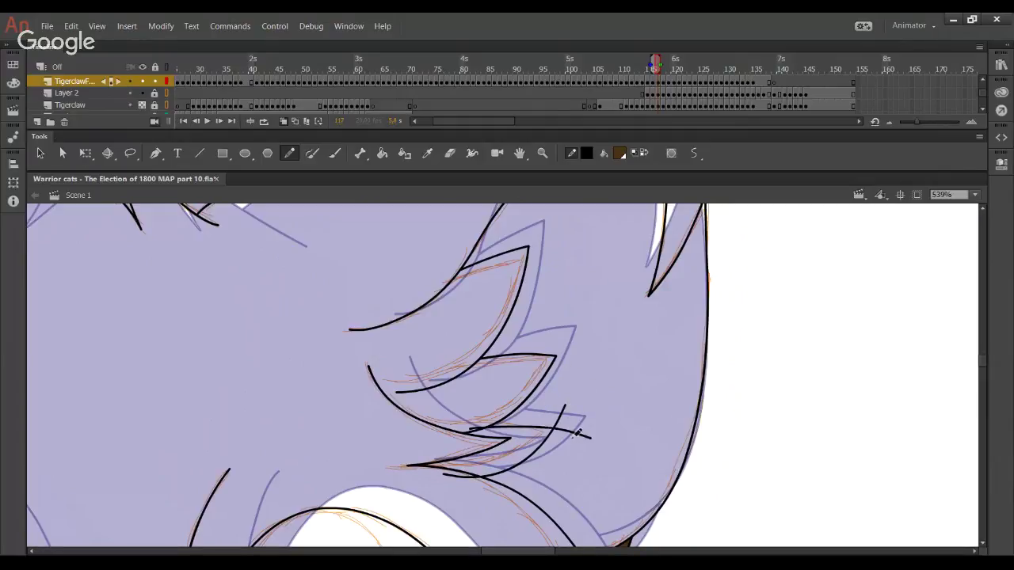
key("ctrl+z")
left_click_drag(475, 427, 581, 432)
Delete all line ends overshooting the outline of the right ear's lowest tuft so it closes in a clean point
left_click(495, 422, "ctrl")
key("Delete")
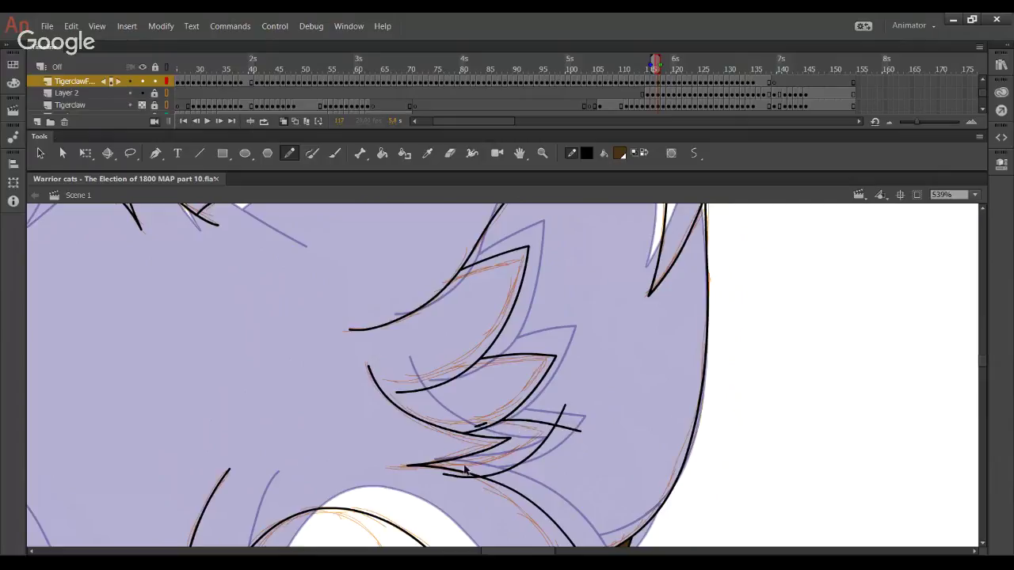
double_click(483, 428, "ctrl")
left_click(481, 427, "ctrl")
key("Delete")
left_click(463, 477, "ctrl")
key("Delete")
left_click(547, 426, "ctrl")
left_click(561, 417, "ctrl")
key("Delete")
left_click(571, 430, "ctrl")
key("Delete")
Fill the right ear area outside the tufts and the lowest tuft with dark brown
left_click(382, 153)
left_click(634, 474)
left_click(525, 460)
Fill the cat's face around the eyes and nose-bridge stripes with dark brown
left_click_drag(529, 356, 646, 525)
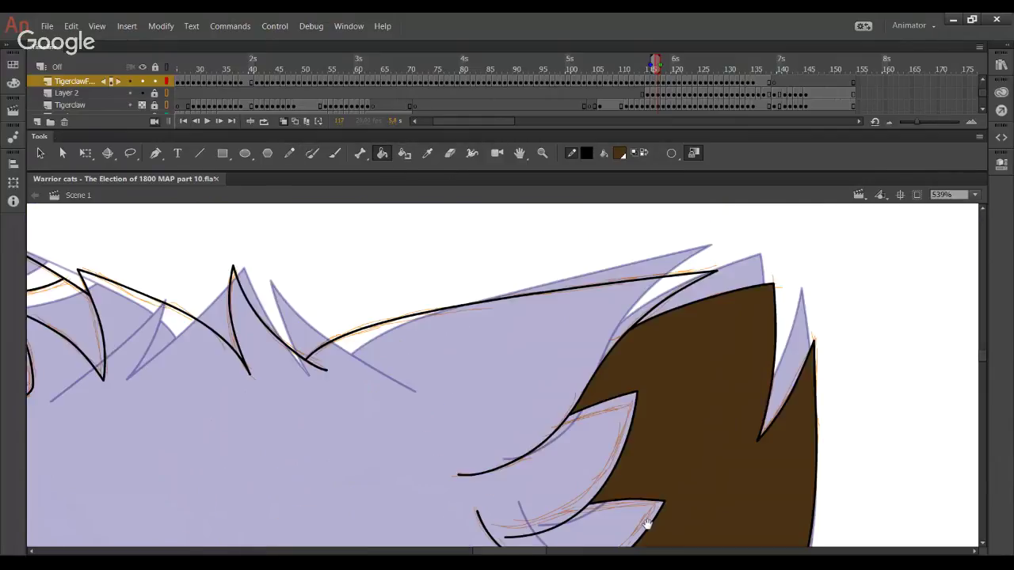
left_click_drag(340, 540, 550, 401)
left_click_drag(380, 317, 666, 477)
left_click(289, 153)
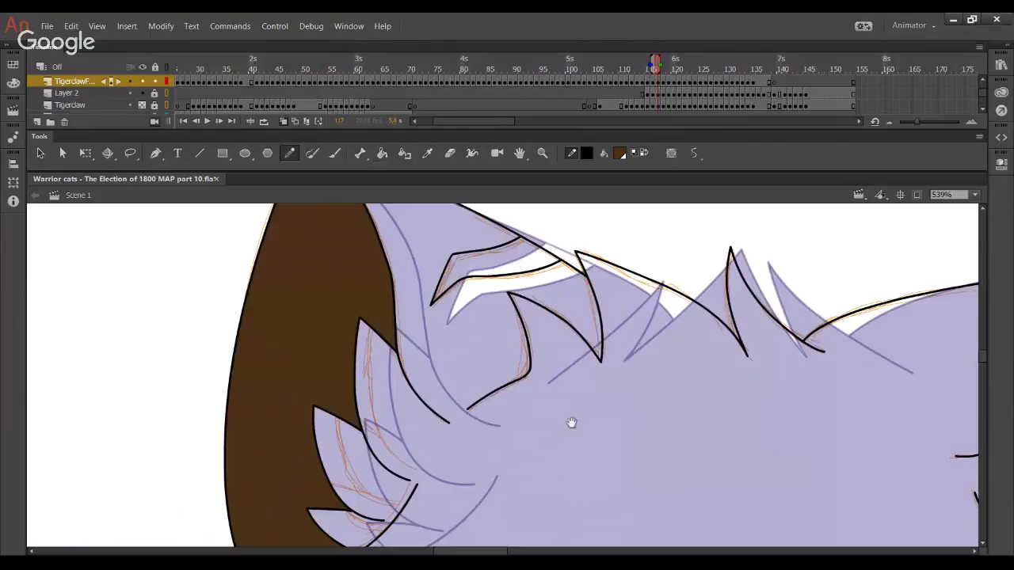
mouse_move(795, 481)
left_mouse_down()
mouse_move(509, 494)
mouse_move(499, 230)
left_mouse_up()
left_click(382, 155)
left_click(463, 361)
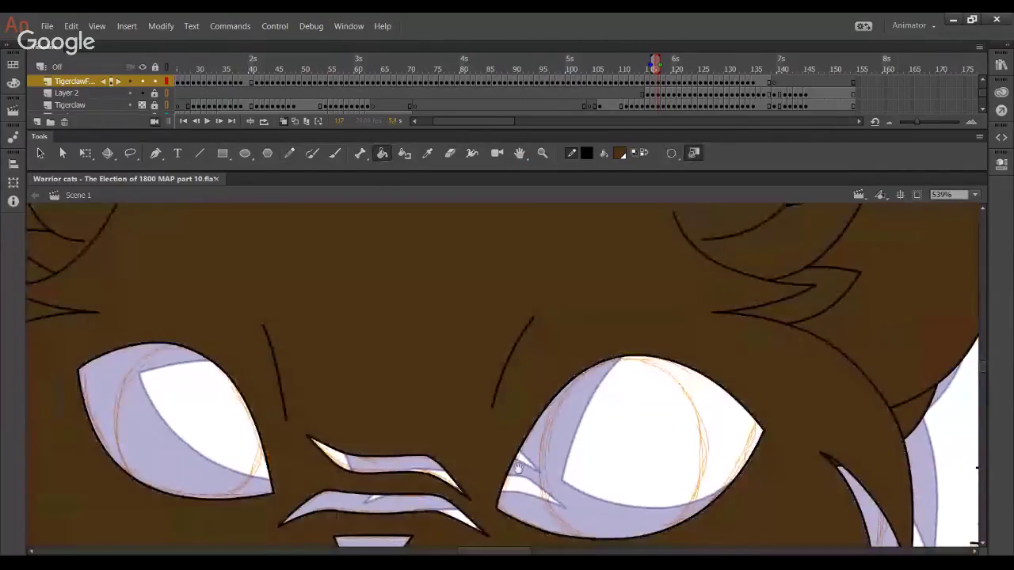
Inspect the line art and dark brown fill of the whole cat on frame 117
left_click_drag(475, 540, 557, 283)
left_click_drag(502, 331, 602, 308)
left_click_drag(748, 404, 568, 326)
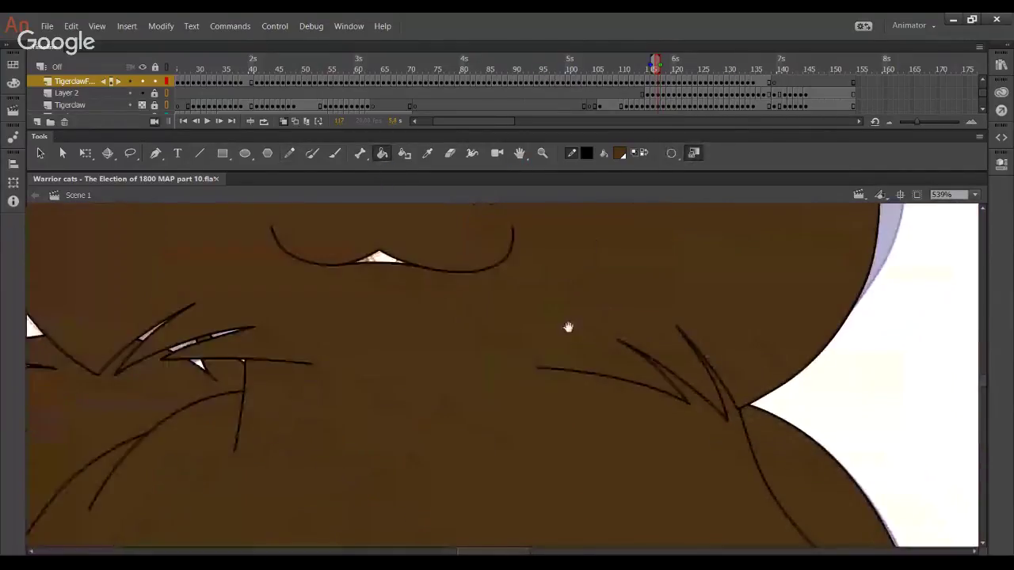
left_click(975, 195)
left_click(944, 272)
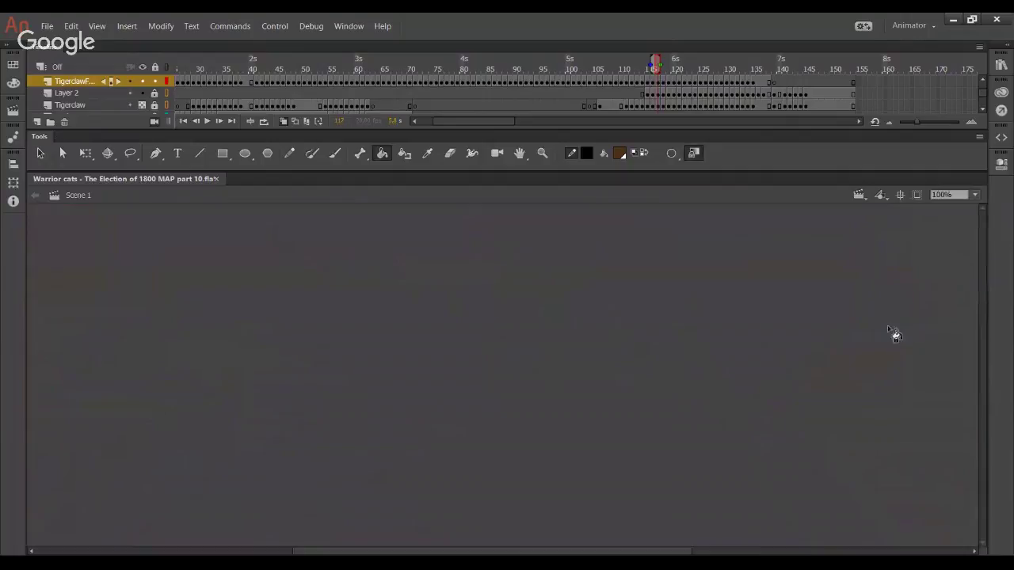
left_click(975, 195)
left_click(942, 260)
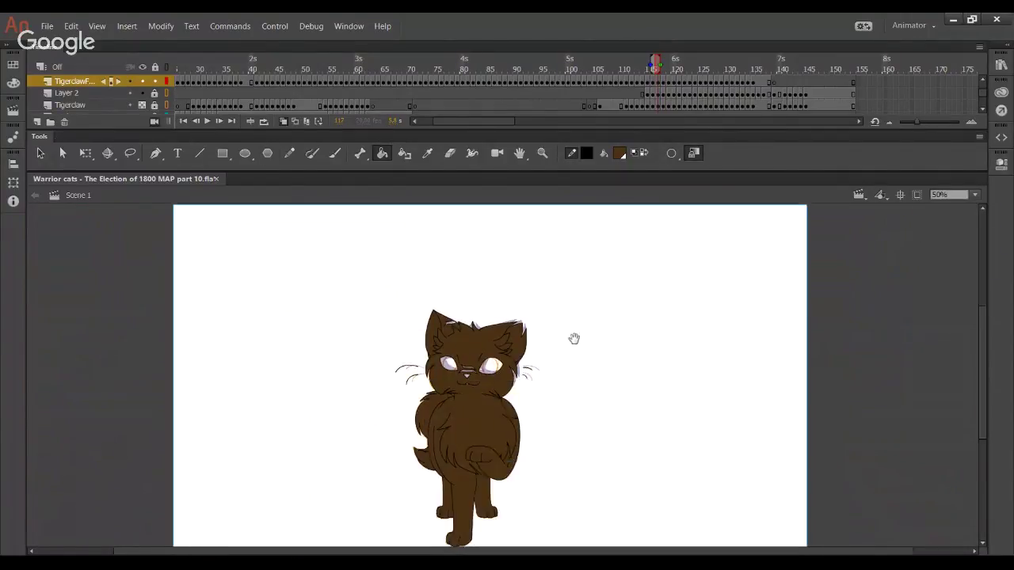
left_click(542, 153)
left_click_drag(349, 284, 599, 537)
left_click(289, 152)
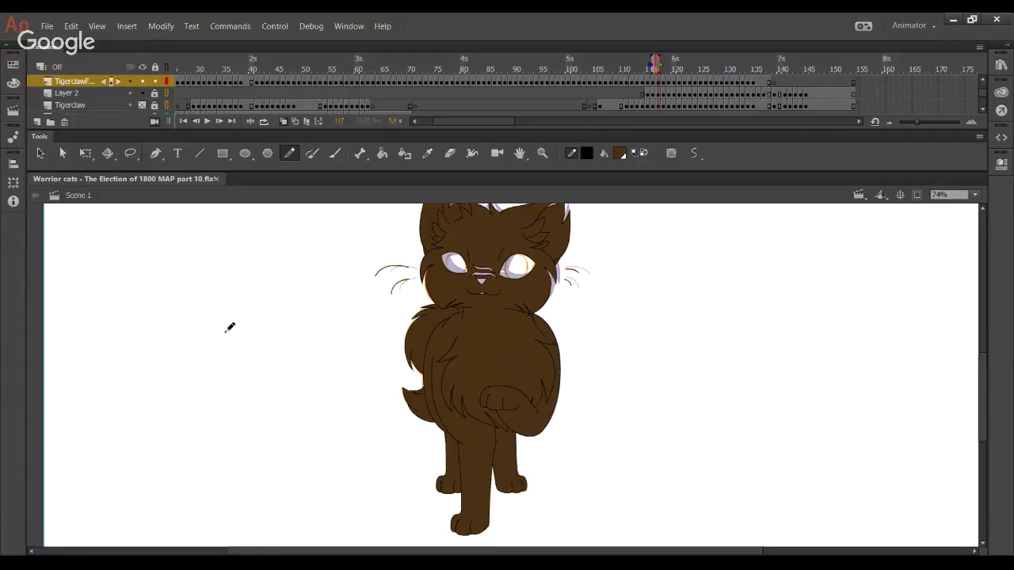
left_click_drag(658, 324, 771, 344)
key("ctrl+z")
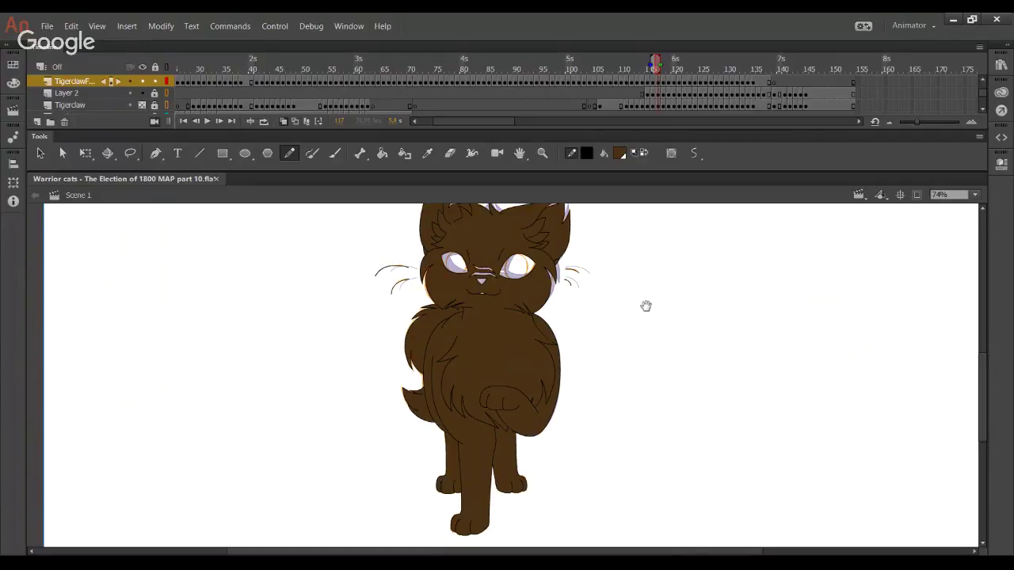
mouse_move(645, 306)
left_mouse_down()
mouse_move(625, 329)
mouse_move(627, 318)
left_mouse_up()
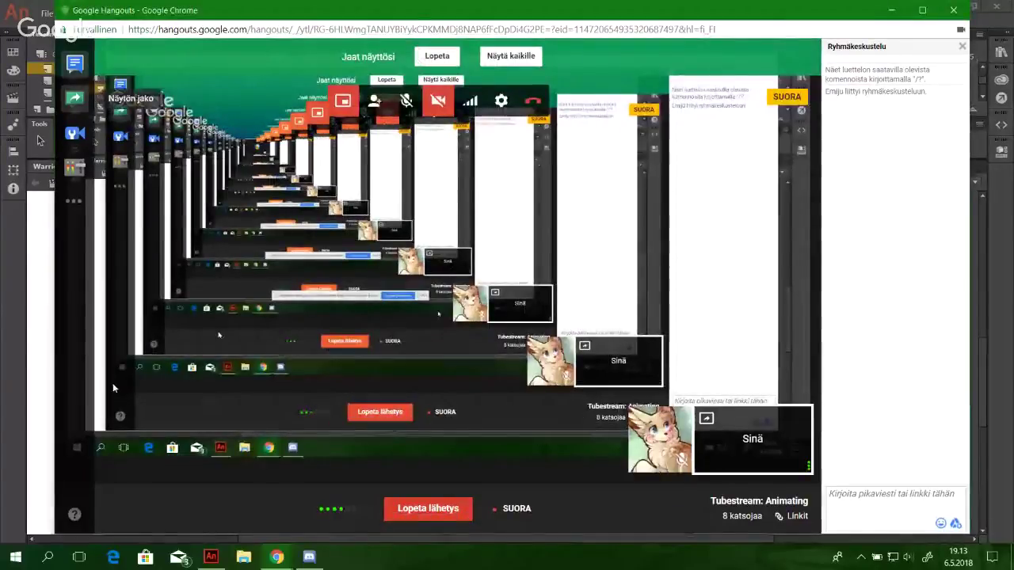
Test the movie to watch the animation of the dark brown cat, and close the preview
left_click(44, 321)
key("ctrl+Return")
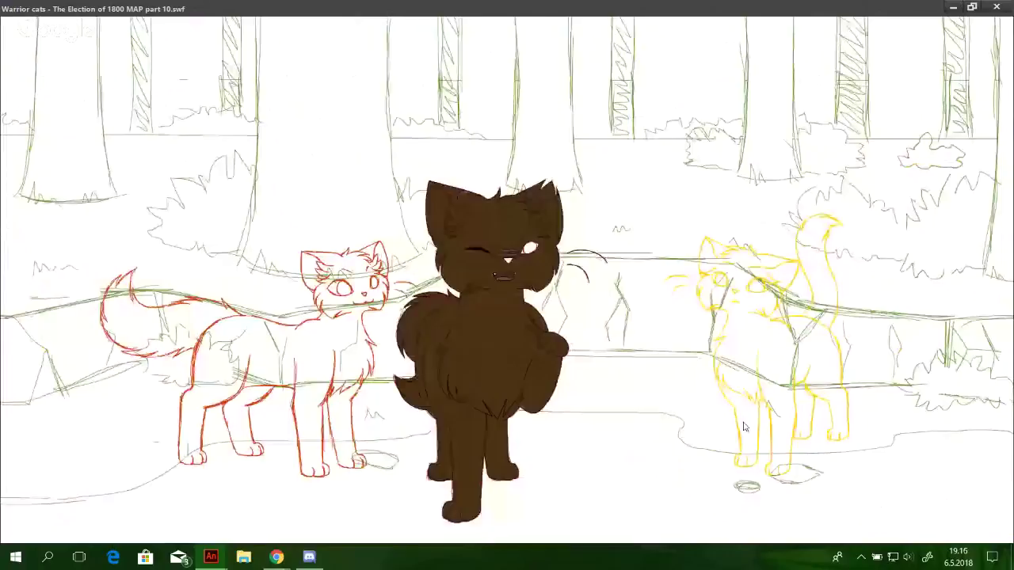
left_click(996, 6)
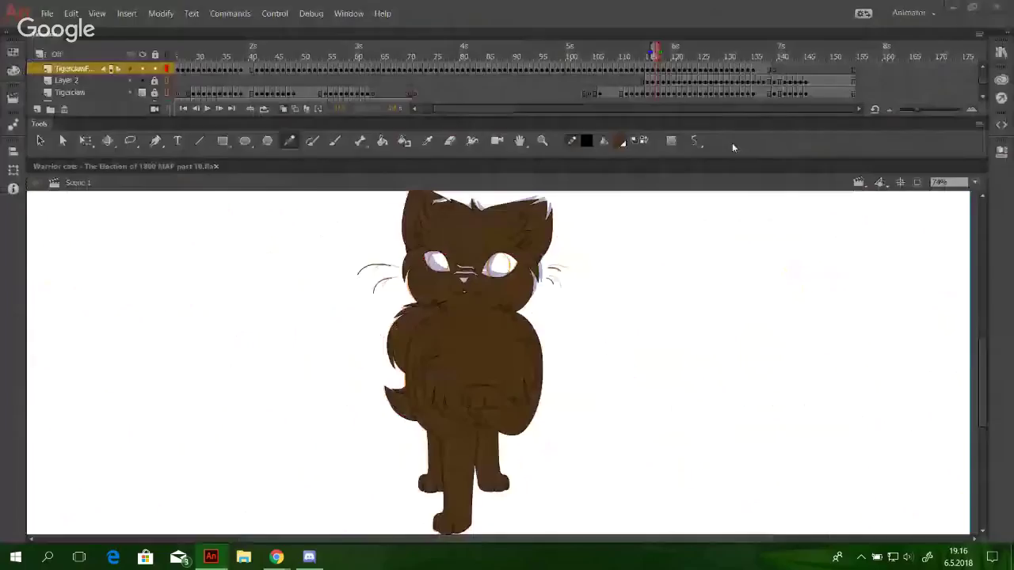
Switch to the Google Hangouts window, return to the drawing and hide the screen-sharing notice
mouse_move(276, 557)
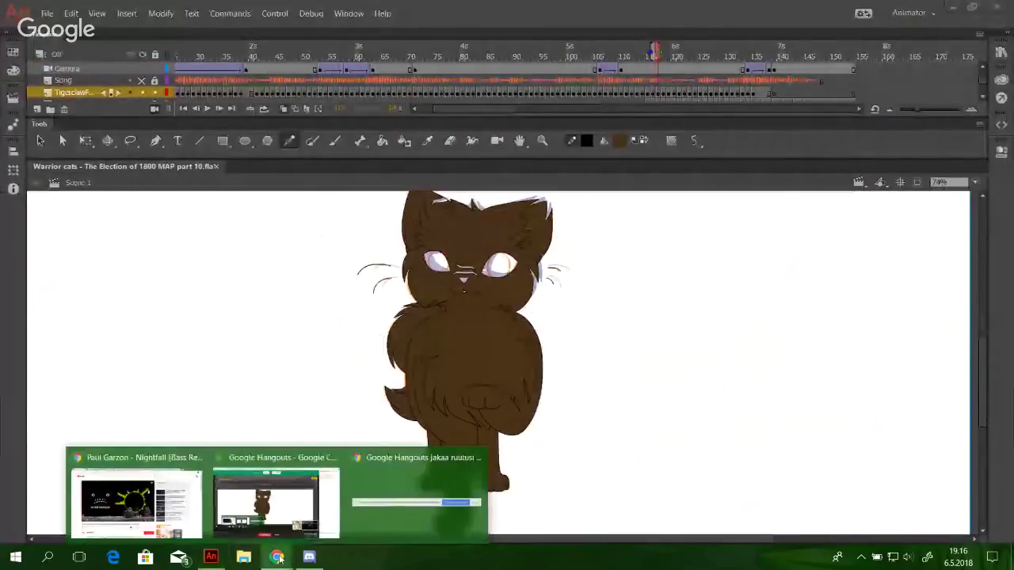
left_click(269, 503)
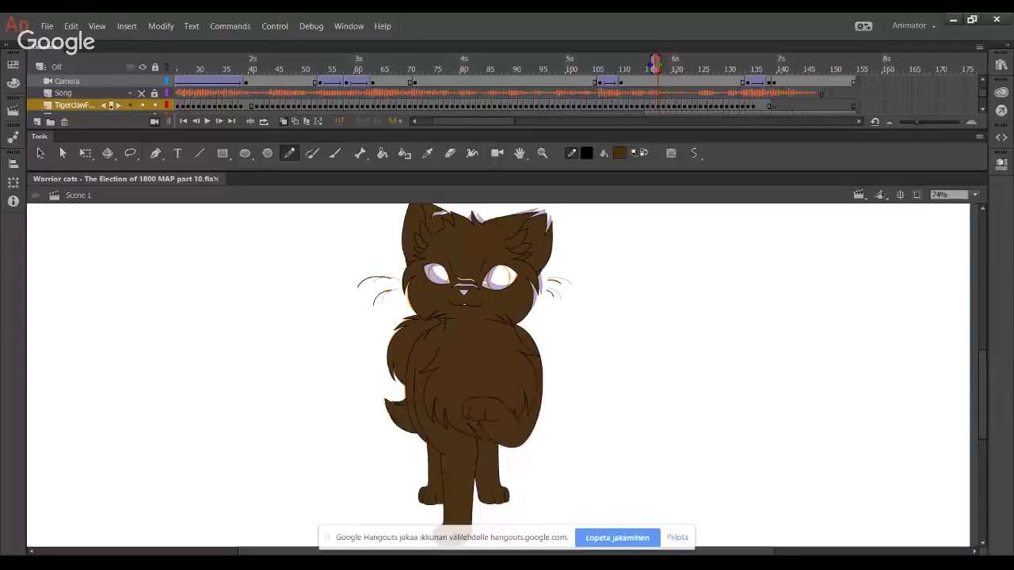
left_click(677, 538)
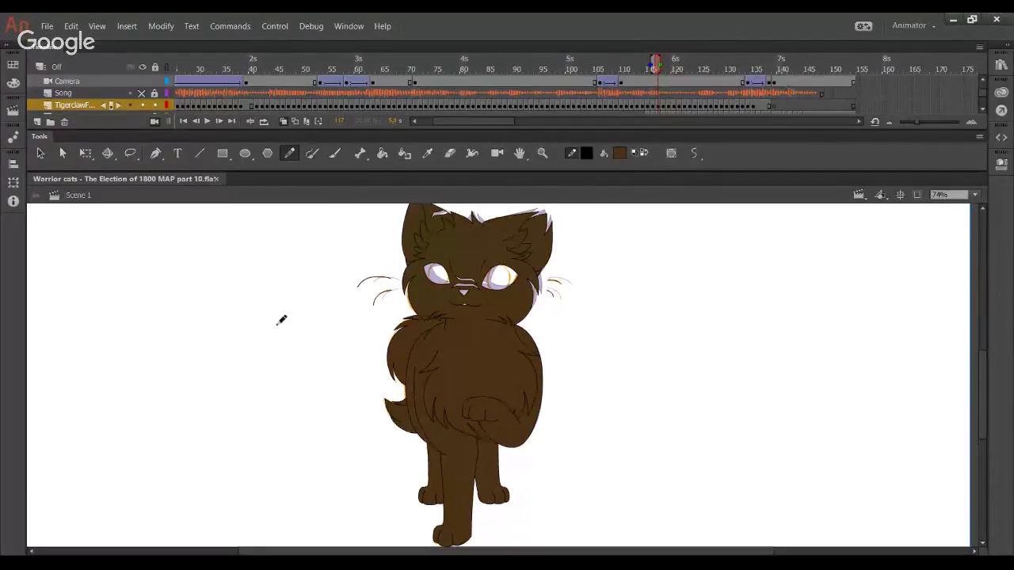
mouse_move(281, 320)
left_mouse_down()
mouse_move(260, 348)
mouse_move(324, 403)
left_mouse_up()
key("ctrl+z")
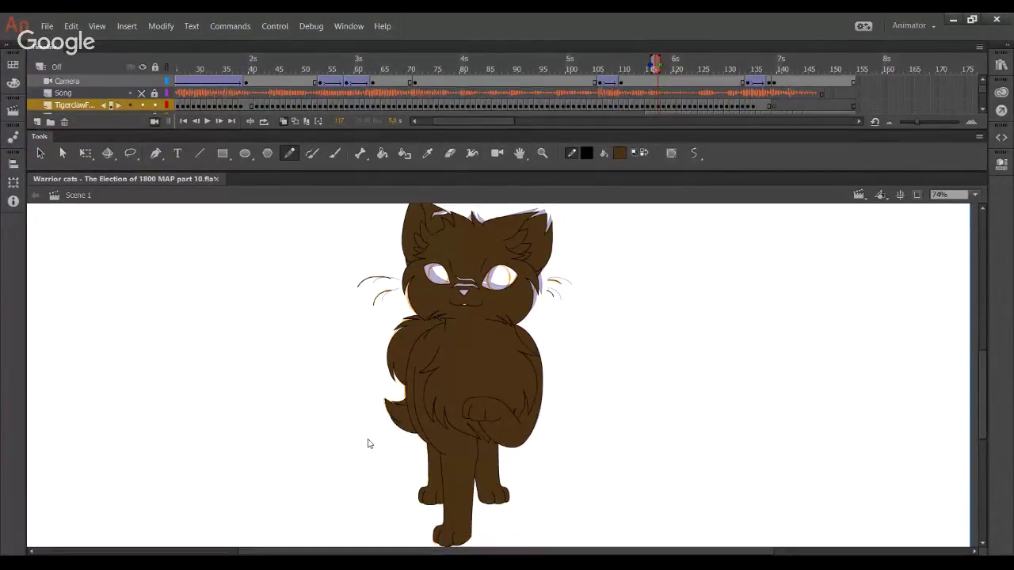
Sample the dark brown from the cat's forehead as the fill colour and return to the Pencil tool
left_click(428, 154)
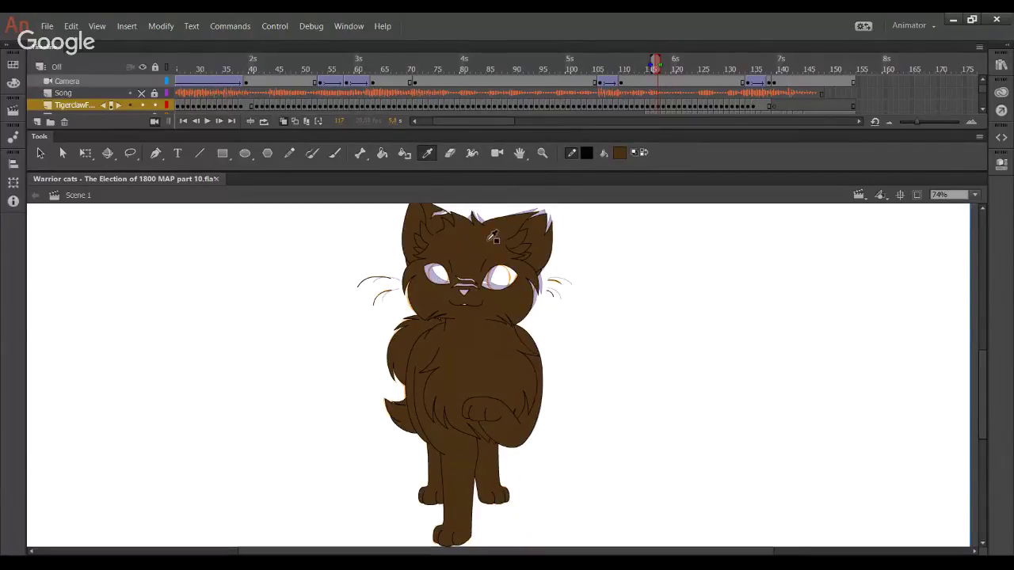
left_click(468, 250)
left_click(542, 153)
left_click_drag(383, 343, 594, 520)
left_click(292, 157)
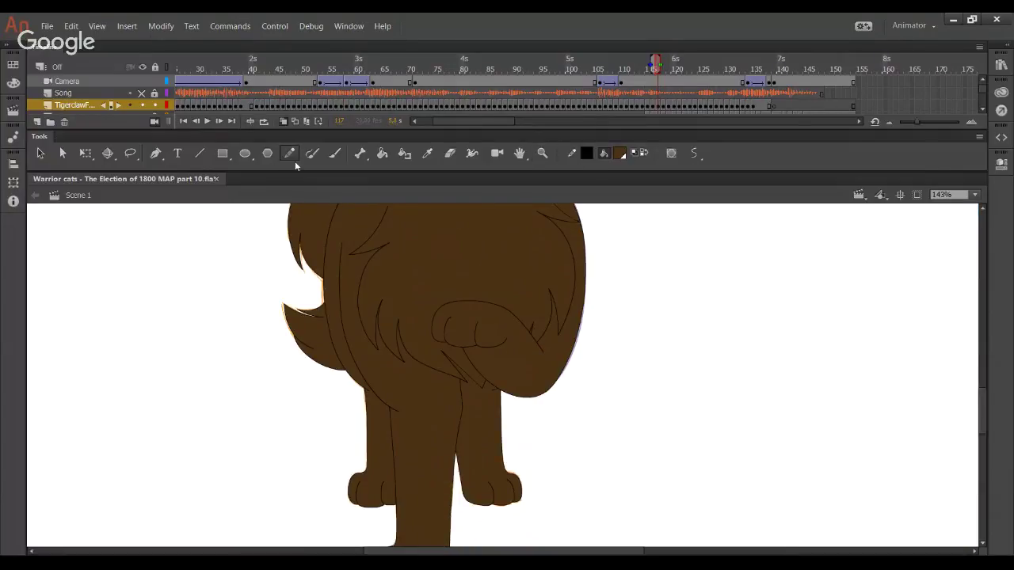
left_click_drag(501, 125, 520, 125)
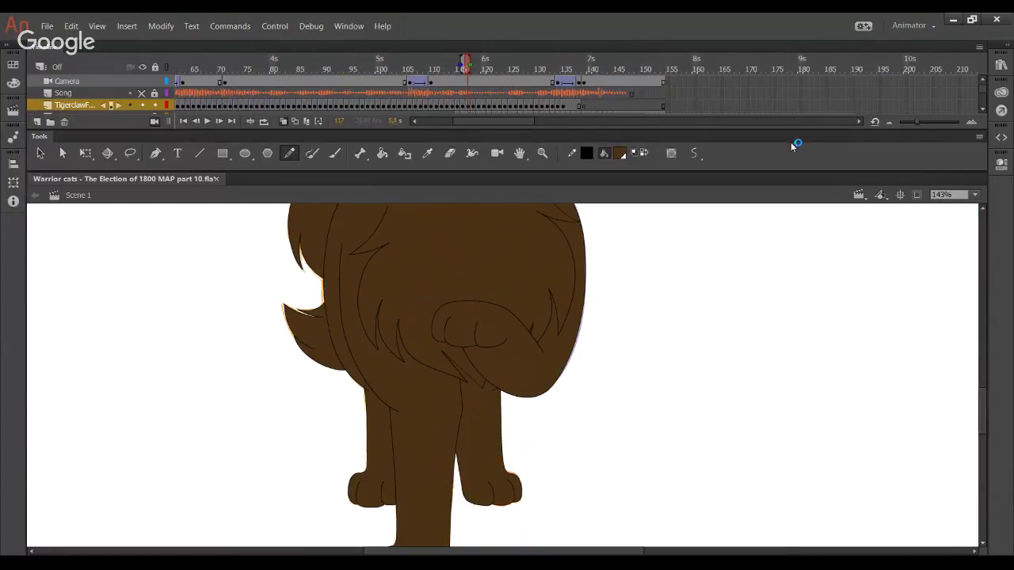
left_click(983, 111)
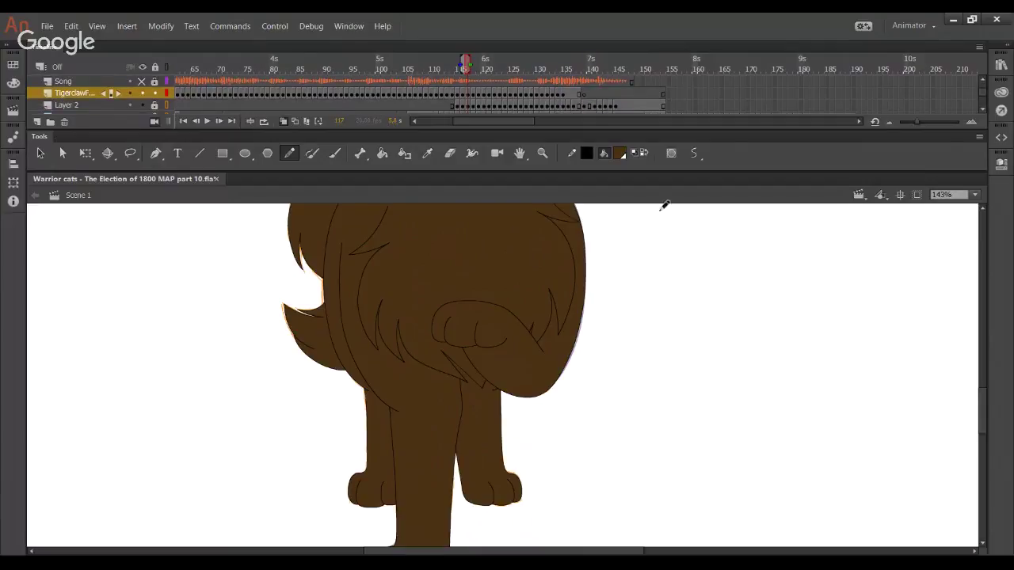
Go to frame 118 and ink the two toe curves and underside of the raised paw over the sketch
key("period")
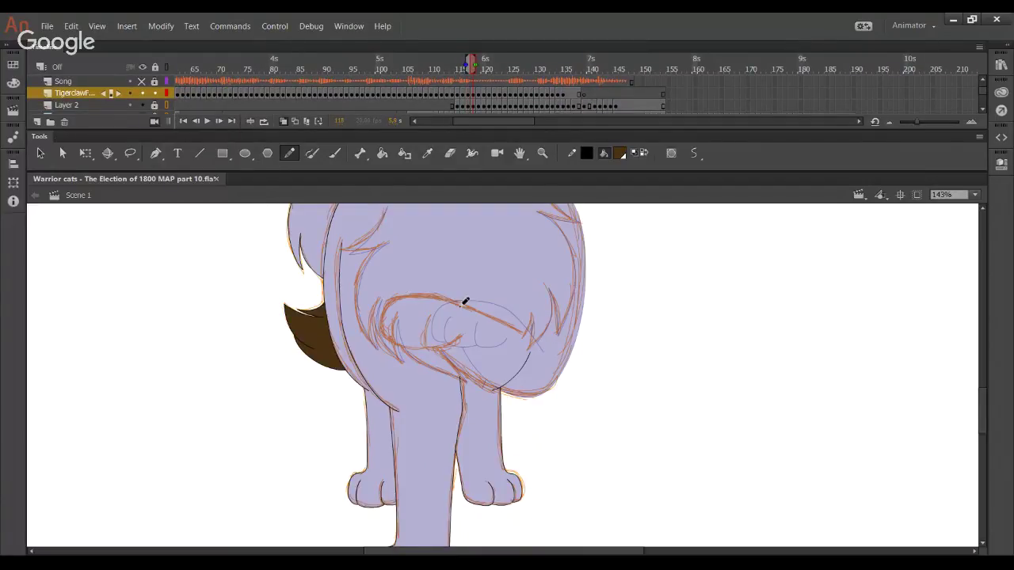
key("z")
left_click_drag(346, 291, 610, 466)
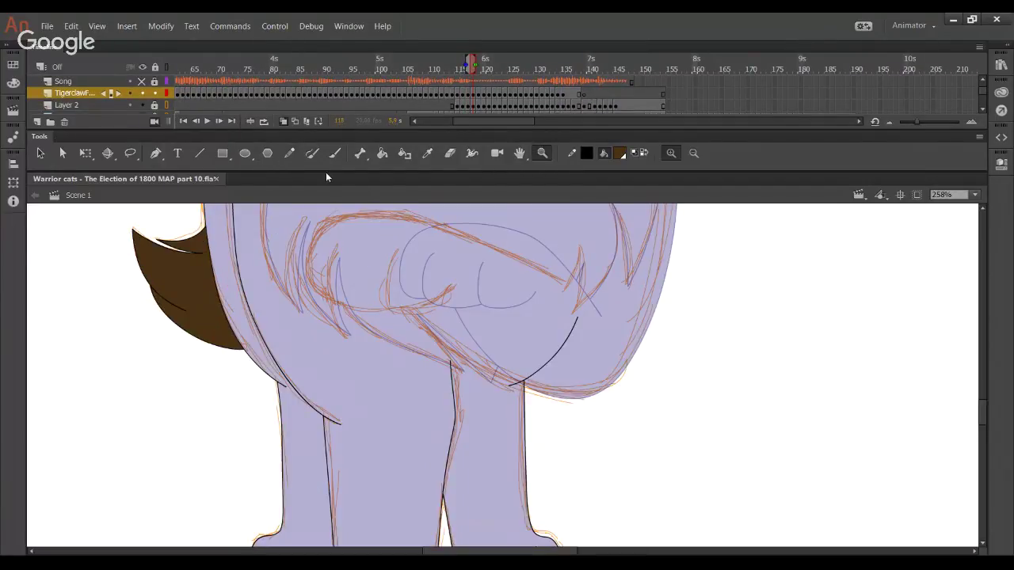
key("y")
mouse_move(394, 256)
left_mouse_down()
mouse_move(389, 290)
mouse_move(432, 306)
mouse_move(452, 294)
left_mouse_up()
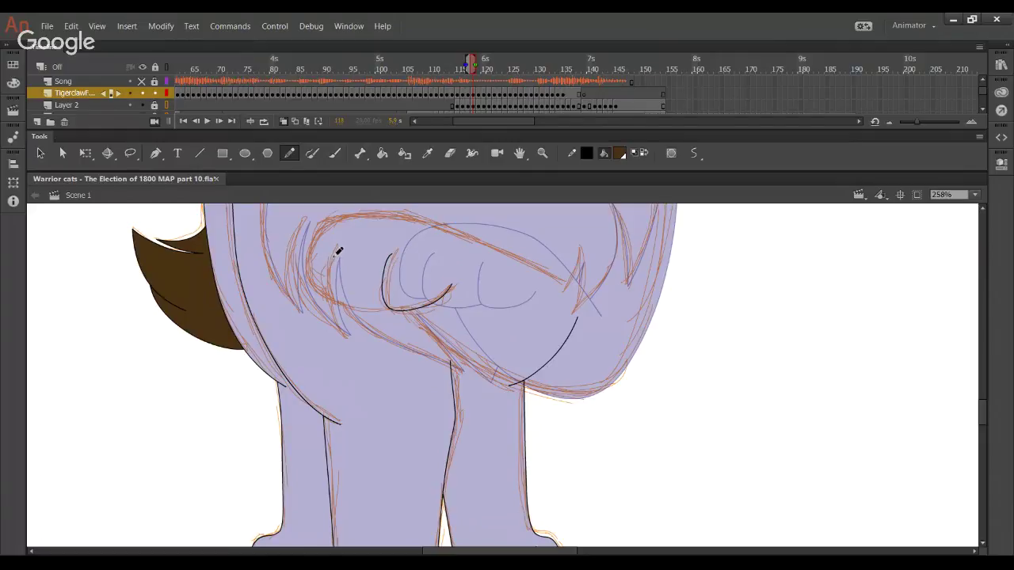
mouse_move(336, 251)
left_mouse_down()
mouse_move(325, 282)
mouse_move(406, 311)
left_mouse_up()
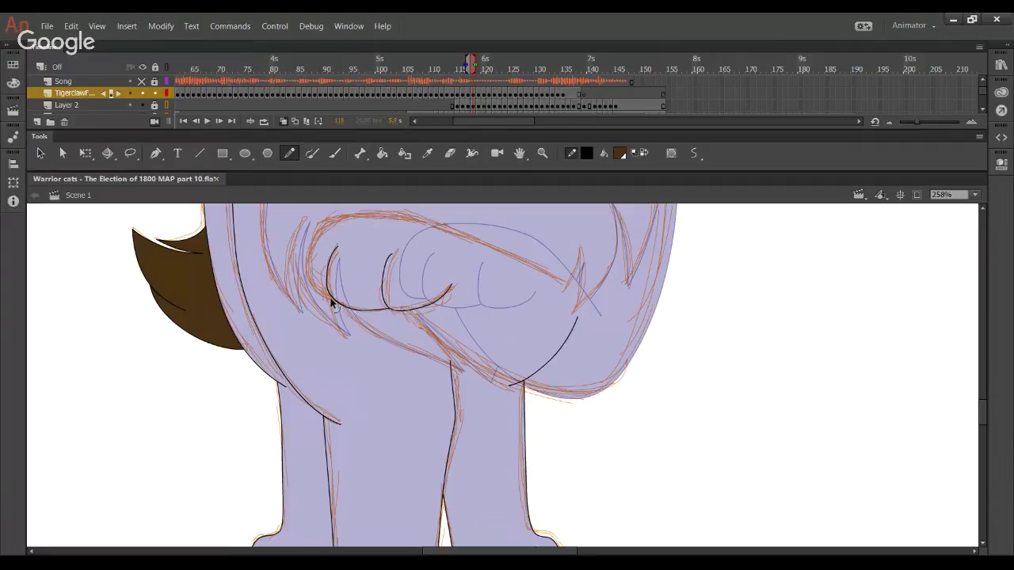
left_click_drag(331, 274, 331, 274)
Ink the raised paw's outer toe and the foreleg's upper edge, bending the curve to match the sketch
mouse_move(320, 293)
left_mouse_down()
mouse_move(326, 235)
mouse_move(473, 239)
mouse_move(572, 291)
left_mouse_up()
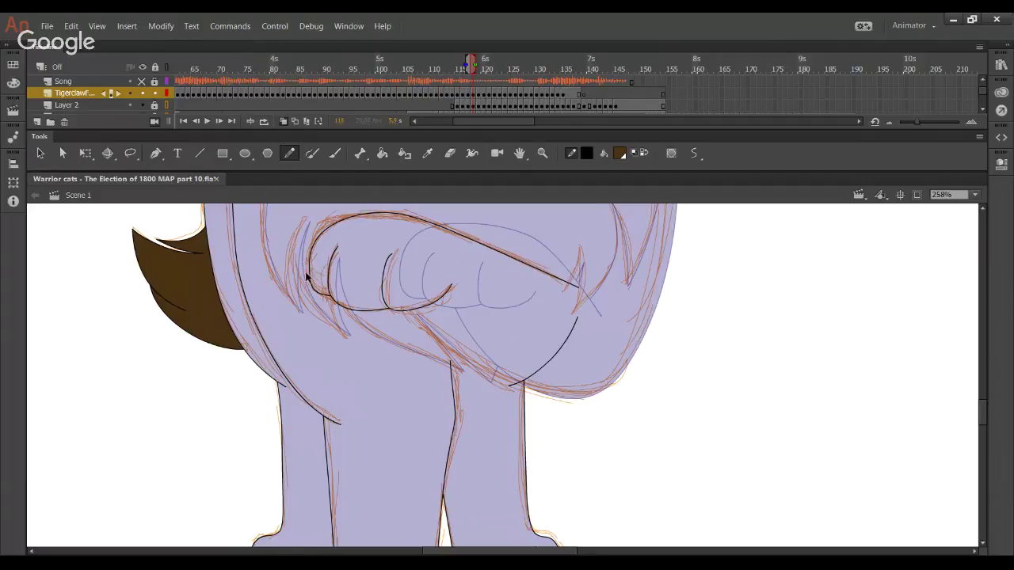
left_click_drag(309, 276, 311, 275)
left_click_drag(324, 240, 323, 230)
left_click_drag(309, 275, 308, 271)
left_click_drag(367, 214, 361, 216)
left_click_drag(422, 224, 465, 238)
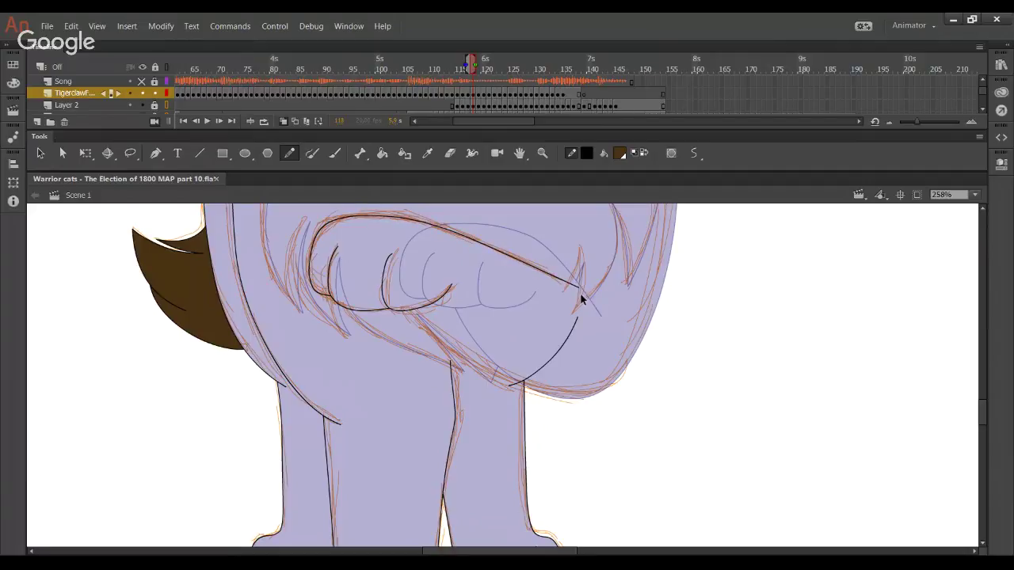
Extend the raised foreleg's upper edge in a straight line and delete the excess beyond the chest tuft
mouse_move(580, 290)
left_mouse_down()
mouse_move(674, 338)
mouse_move(610, 294)
mouse_move(637, 320)
left_mouse_up()
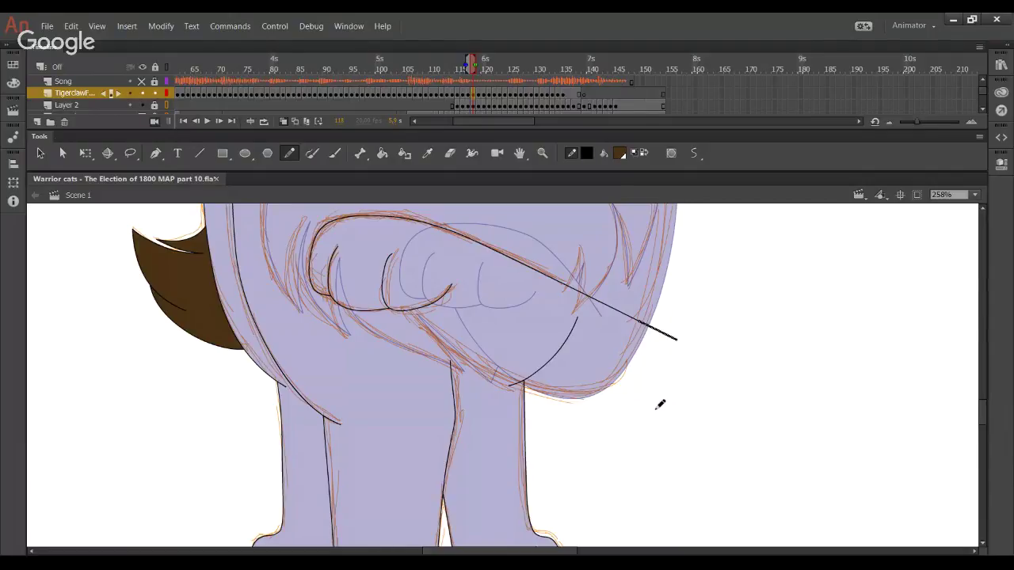
left_click_drag(515, 261, 577, 294)
left_click(718, 356)
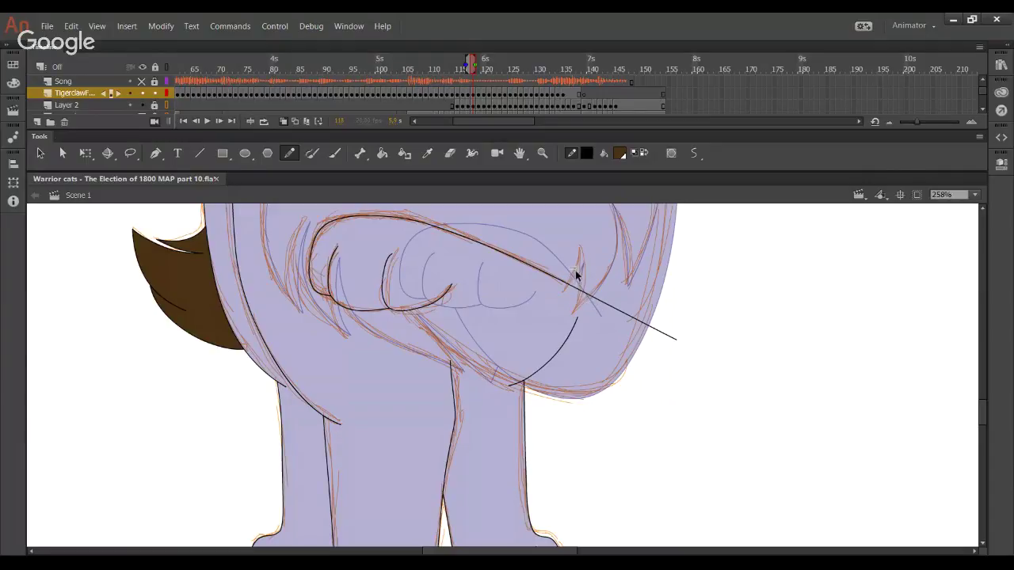
key("Delete")
left_click(611, 307, "ctrl")
key("Delete")
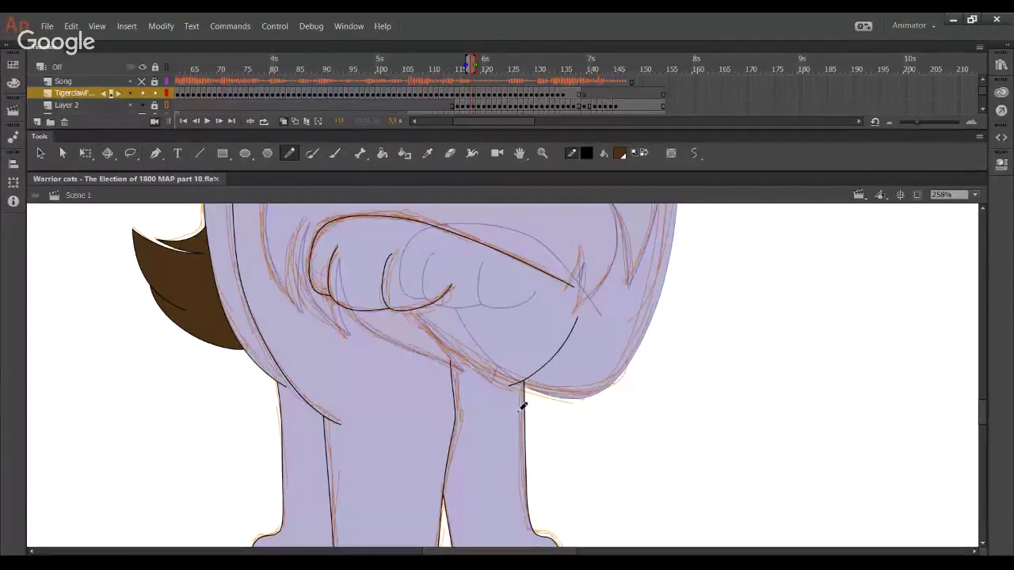
Try to ink the sketched fur edge beneath the raised paw
left_click_drag(532, 339, 469, 397)
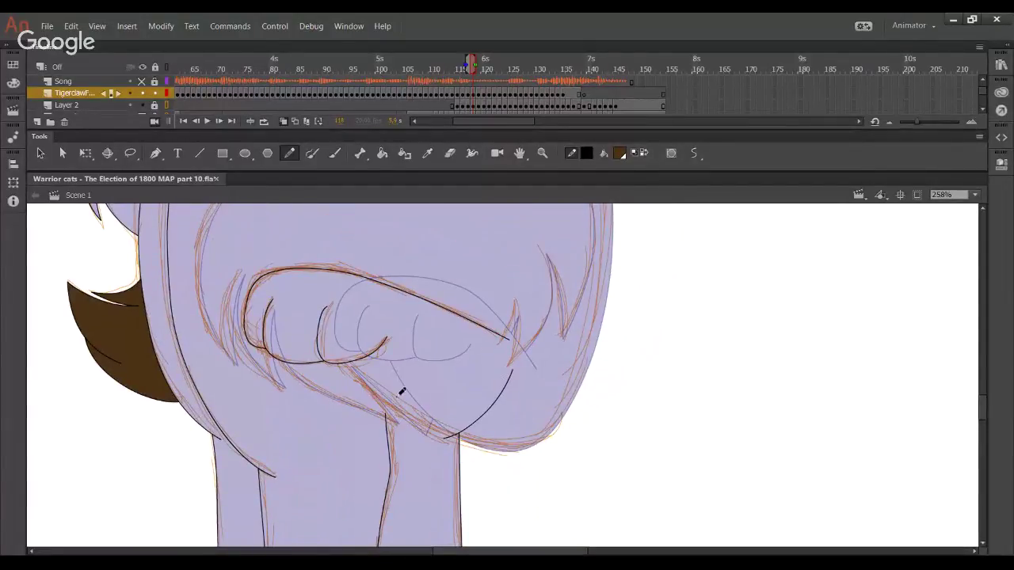
mouse_move(330, 348)
left_mouse_down()
mouse_move(427, 434)
mouse_move(484, 452)
left_mouse_up()
key("ctrl+z")
Ink the sketched fur curve at the inner base of the right ear
left_click_drag(536, 315, 515, 425)
left_click_drag(552, 297, 536, 475)
left_click_drag(457, 307, 512, 426)
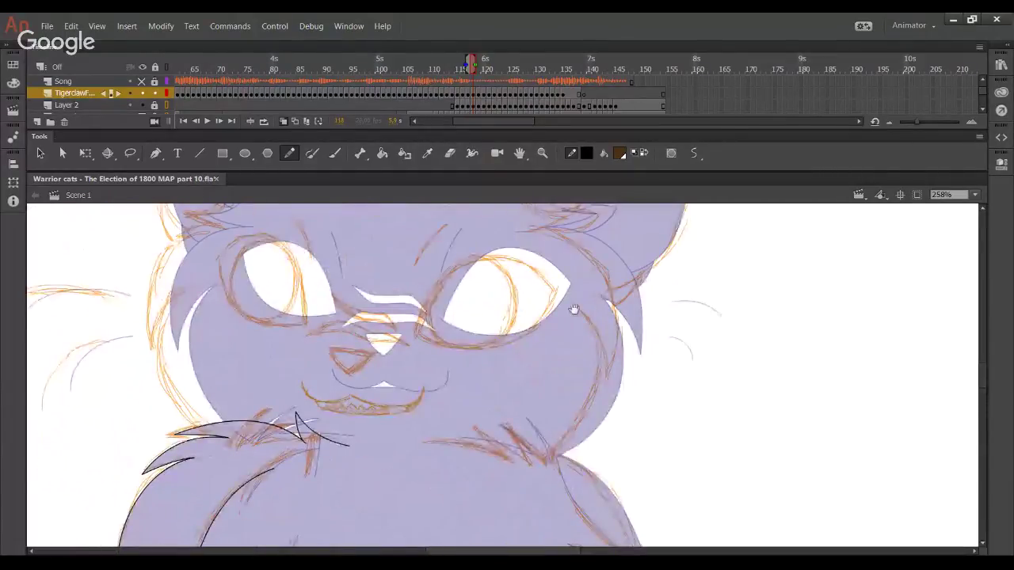
left_click_drag(575, 310, 561, 421)
left_click_drag(495, 292, 568, 332)
key("ctrl+z")
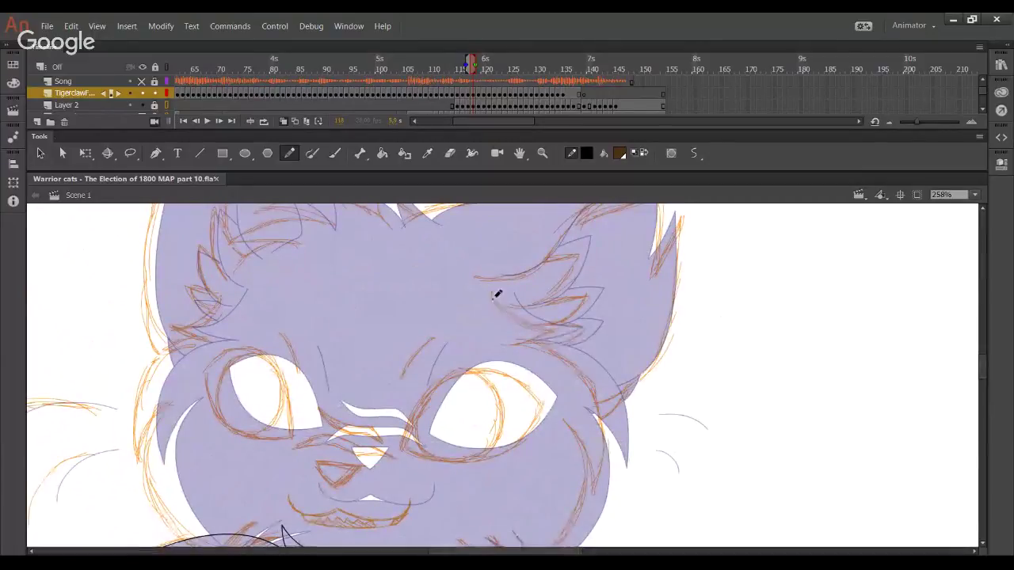
mouse_move(490, 294)
left_mouse_down()
mouse_move(564, 335)
mouse_move(532, 326)
mouse_move(512, 263)
mouse_move(555, 263)
left_mouse_up()
key("ctrl+z")
Ink the right side of the face from the ear base down to the cheek, redrawing and adjusting the curve
mouse_move(477, 240)
left_mouse_down()
mouse_move(544, 268)
mouse_move(572, 303)
mouse_move(583, 383)
left_mouse_up()
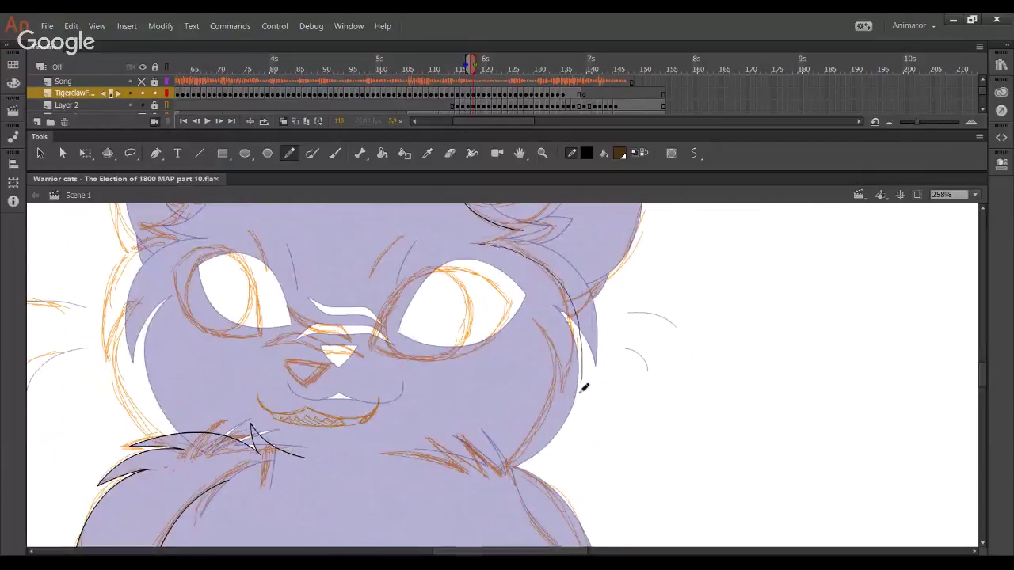
key("ctrl+z")
mouse_move(480, 240)
left_mouse_down()
mouse_move(558, 276)
mouse_move(576, 356)
mouse_move(565, 398)
mouse_move(577, 365)
left_mouse_up()
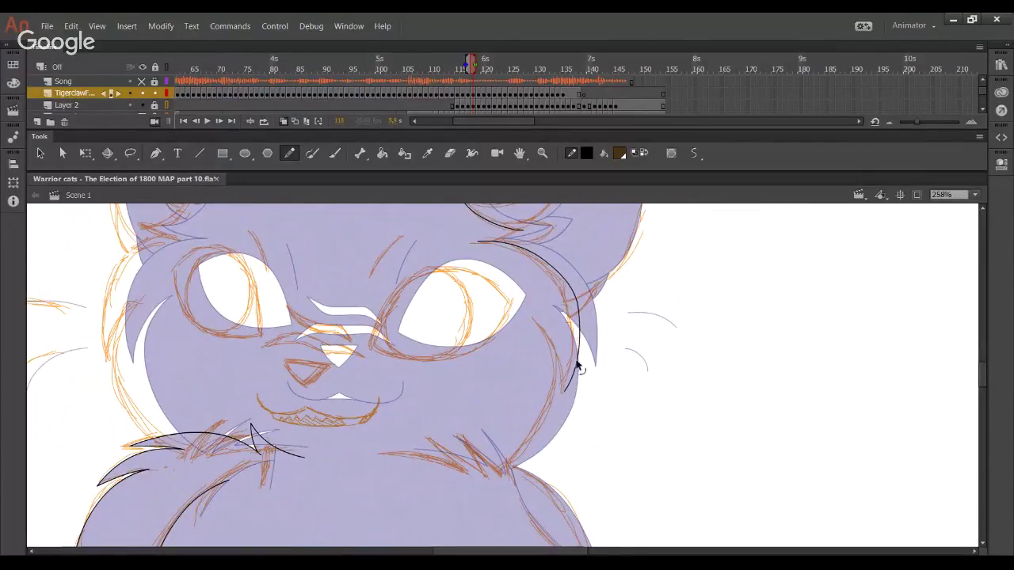
left_click_drag(579, 305, 573, 304)
left_click_drag(564, 393, 579, 431)
left_click_drag(575, 387, 578, 390)
key("ctrl+z")
Extend the right cheek line downward, reshape its upper curve and delete the excess lower end
mouse_move(553, 442)
left_mouse_down()
mouse_move(577, 381)
mouse_move(565, 409)
mouse_move(579, 351)
mouse_move(570, 327)
left_mouse_up()
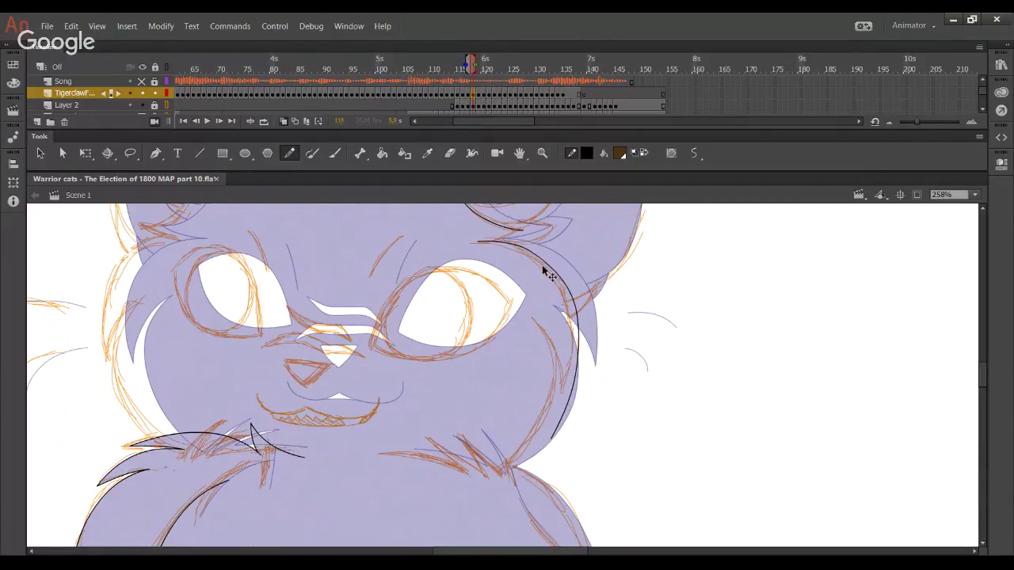
left_click_drag(526, 249, 524, 257)
left_click_drag(532, 396, 535, 389)
key("Delete")
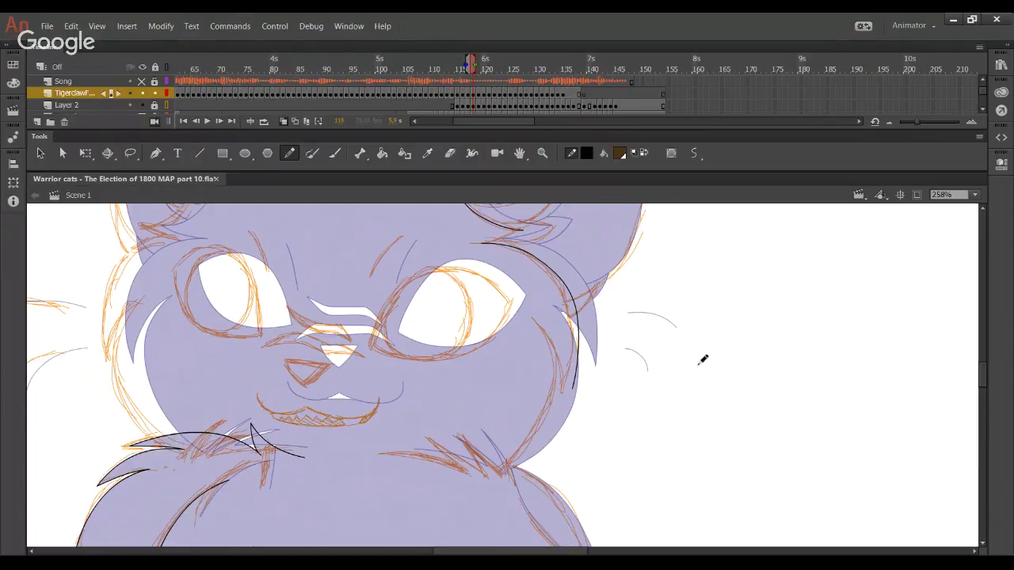
Ink the sketched curve from the neck fur down over the cat's right shoulder, redrawing it longer
mouse_move(541, 337)
left_mouse_down()
mouse_move(536, 312)
mouse_move(567, 262)
left_mouse_up()
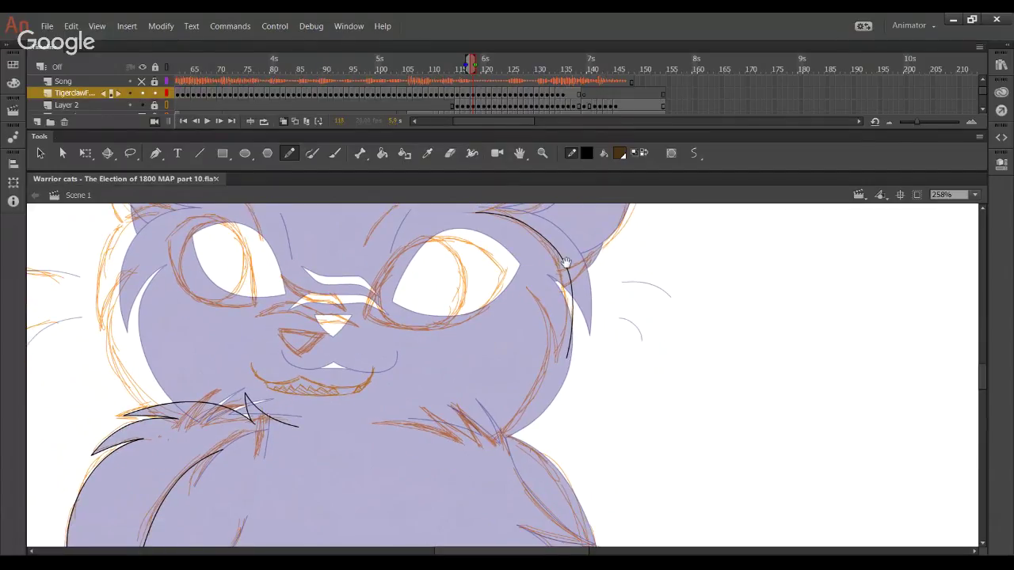
left_click_drag(496, 334, 507, 297)
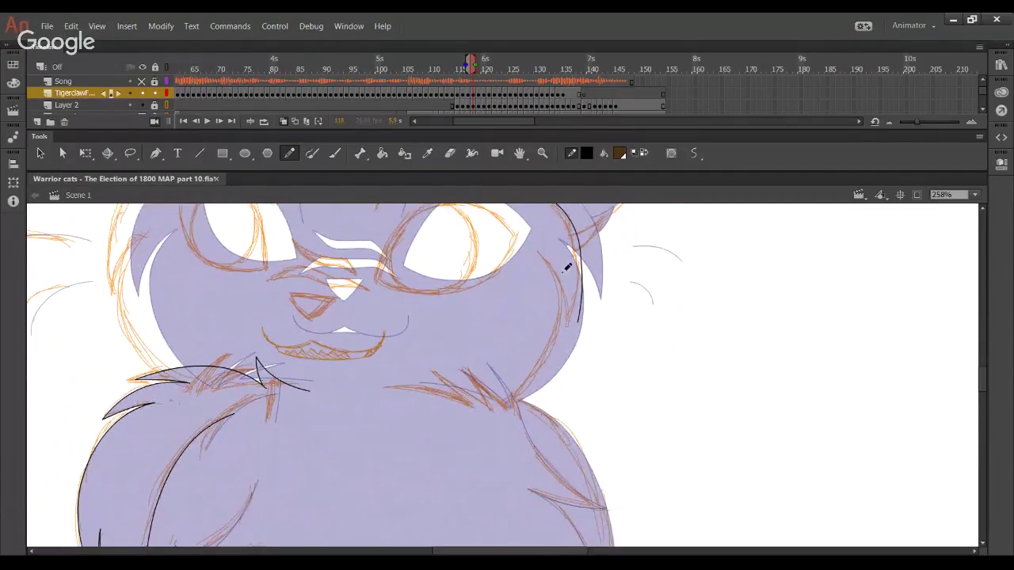
left_click_drag(462, 369, 537, 459)
key("ctrl+z")
left_click_drag(460, 370, 541, 486)
Try to ink the lower right cheek curve so that it crosses the shoulder line at the neck
mouse_move(500, 411)
left_mouse_down()
mouse_move(540, 384)
mouse_move(565, 347)
left_mouse_up()
key("ctrl+z")
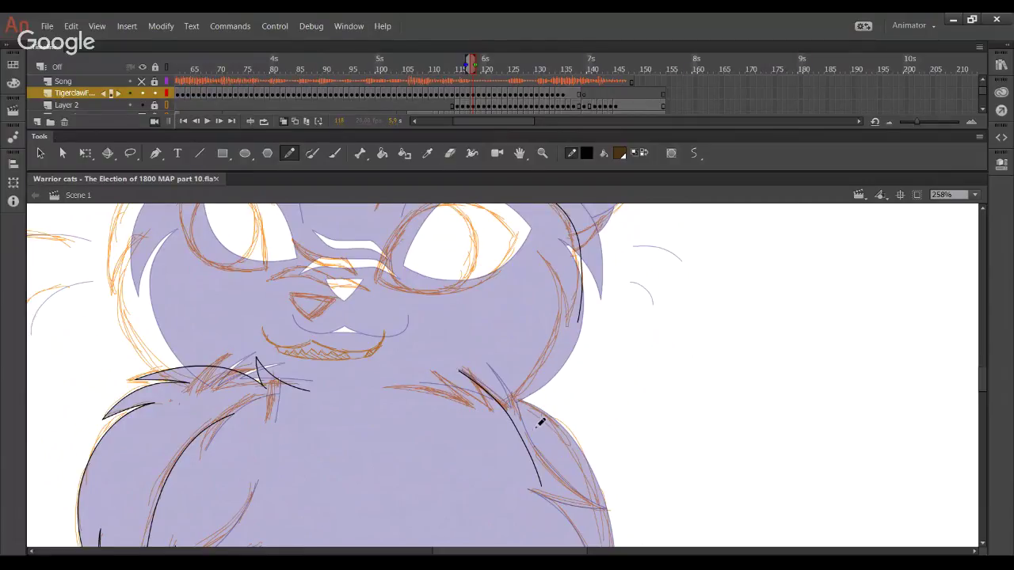
mouse_move(491, 418)
left_mouse_down()
mouse_move(542, 385)
mouse_move(569, 336)
mouse_move(560, 281)
mouse_move(545, 380)
mouse_move(507, 419)
left_mouse_up()
key("ctrl+z")
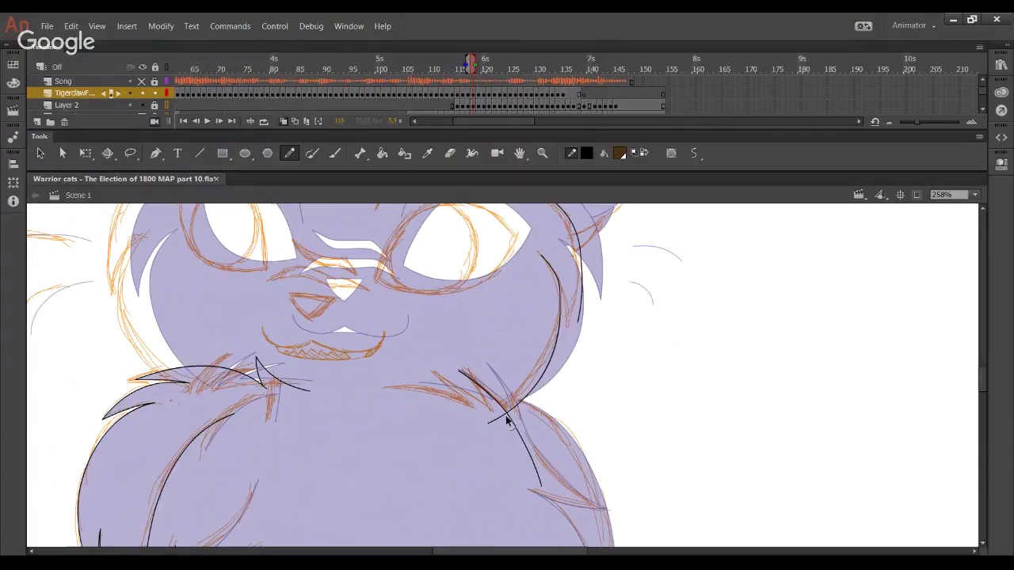
key("ctrl+z")
Examine the coloured reference picture of the full cat beside the canvas on frame 1
left_click_drag(492, 124, 461, 123)
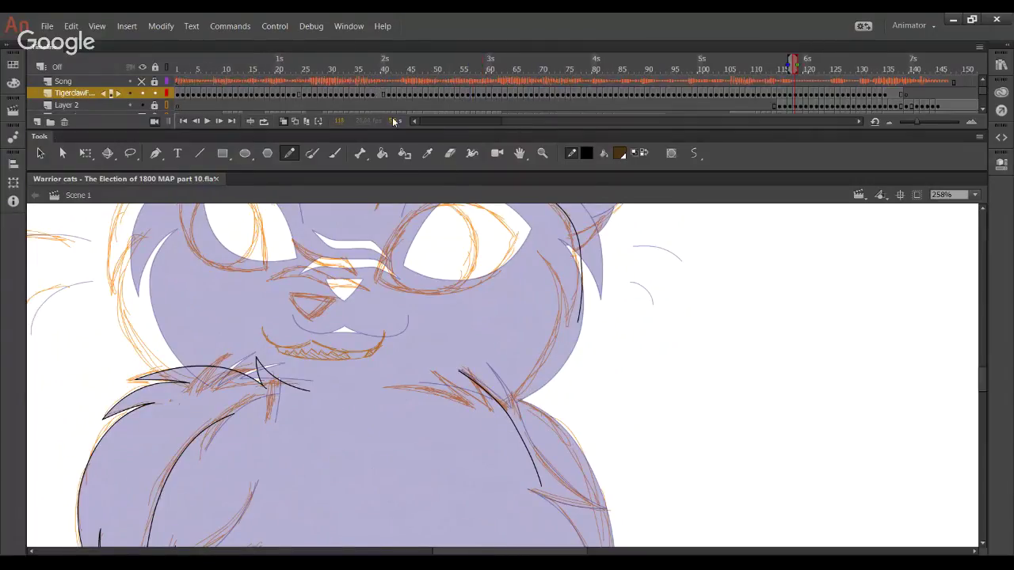
left_click(179, 72)
left_click(976, 195)
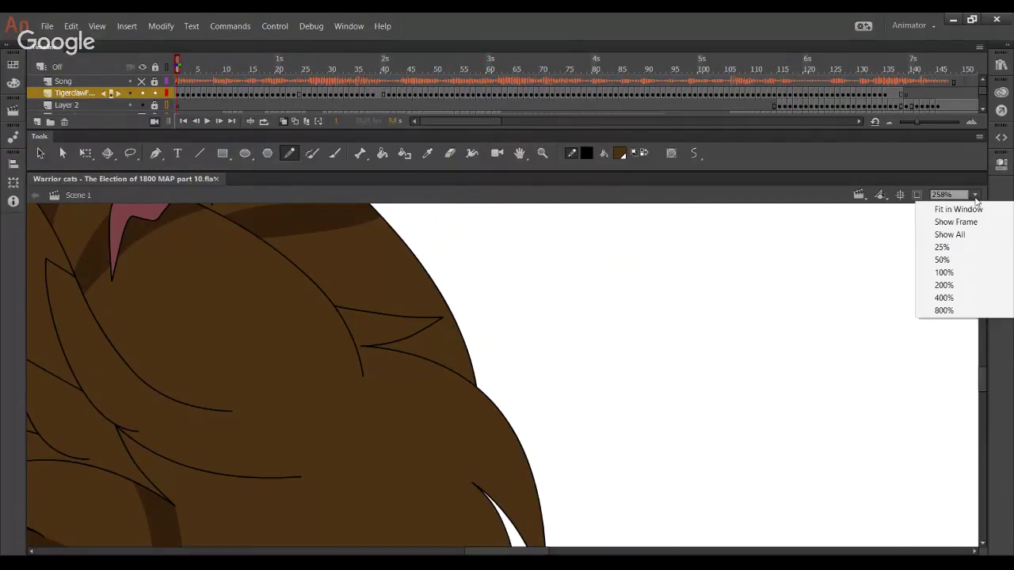
left_click(950, 234)
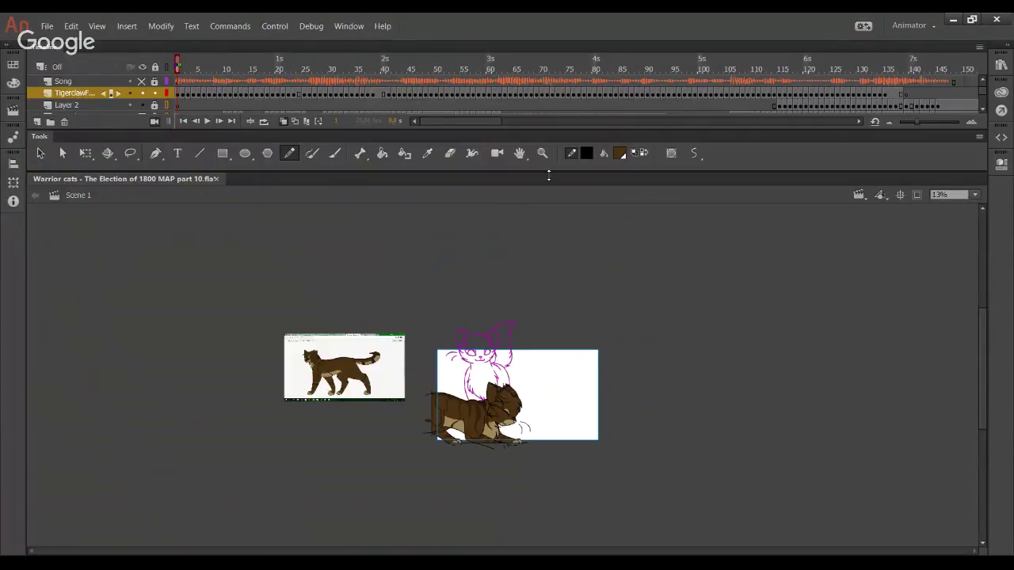
left_click(542, 154)
left_click_drag(311, 299, 543, 470)
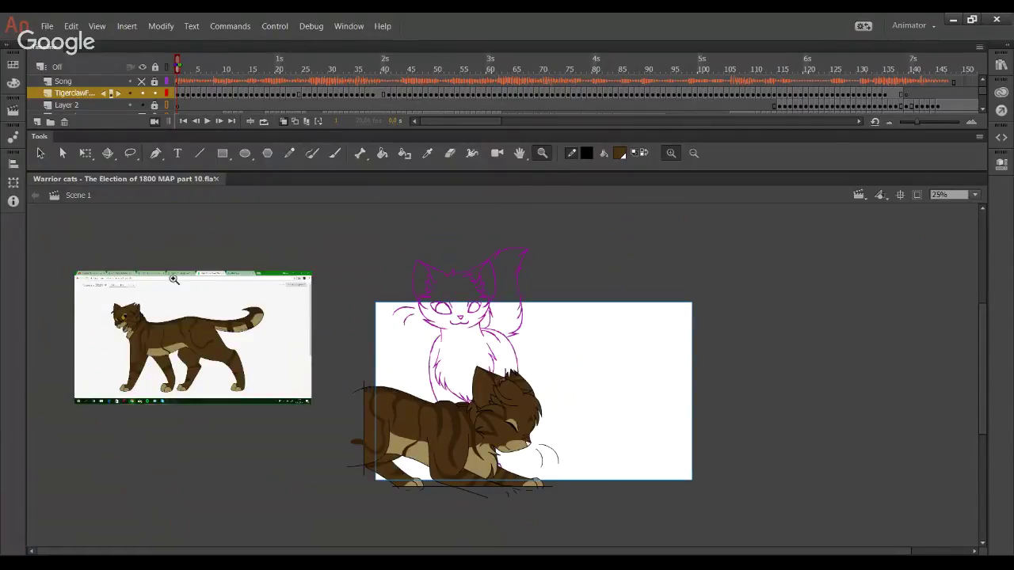
left_click_drag(173, 279, 491, 524)
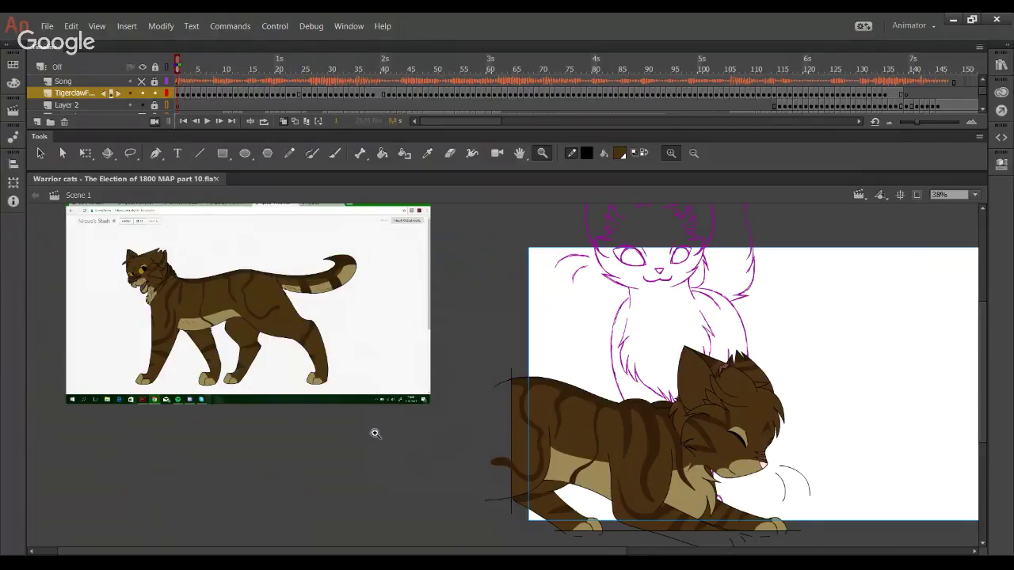
scroll(432, 468, "right", 3)
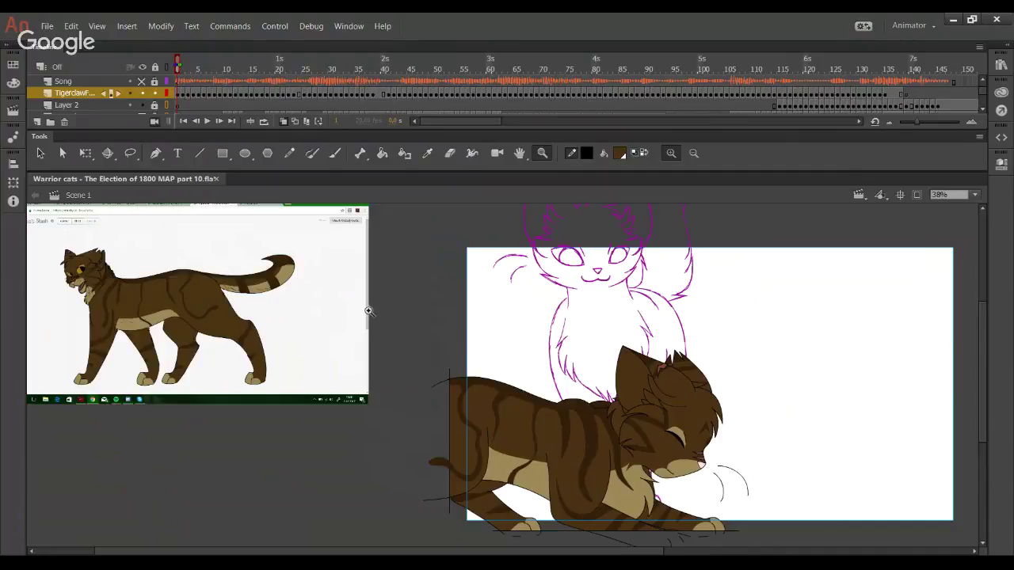
Return to frame 118 and close in on the cat's face and neck with the Pencil tool active
left_click_drag(479, 130, 527, 128)
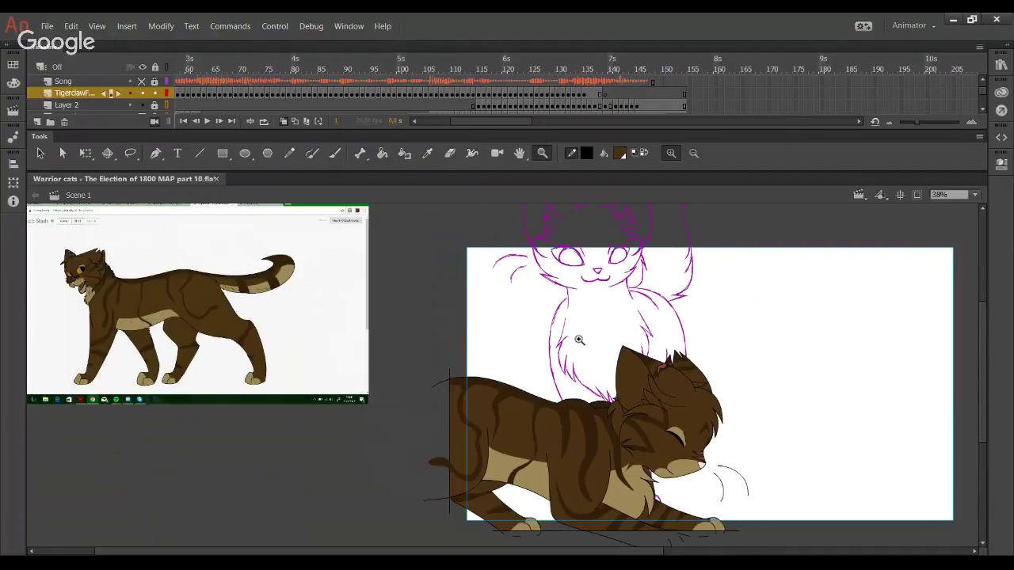
left_click(478, 68)
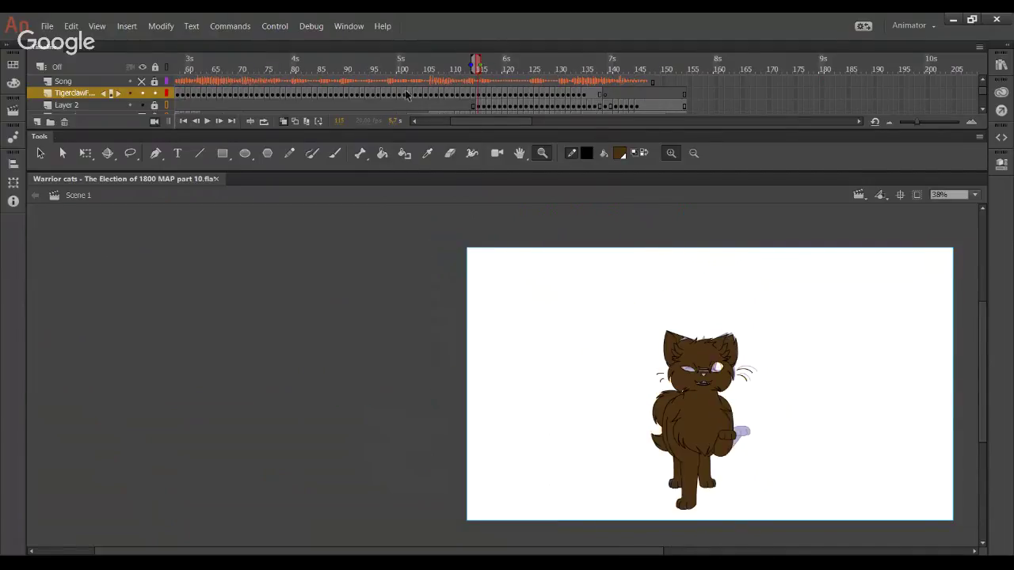
left_click(220, 123)
left_click(220, 121)
left_click(219, 121)
left_click(219, 122)
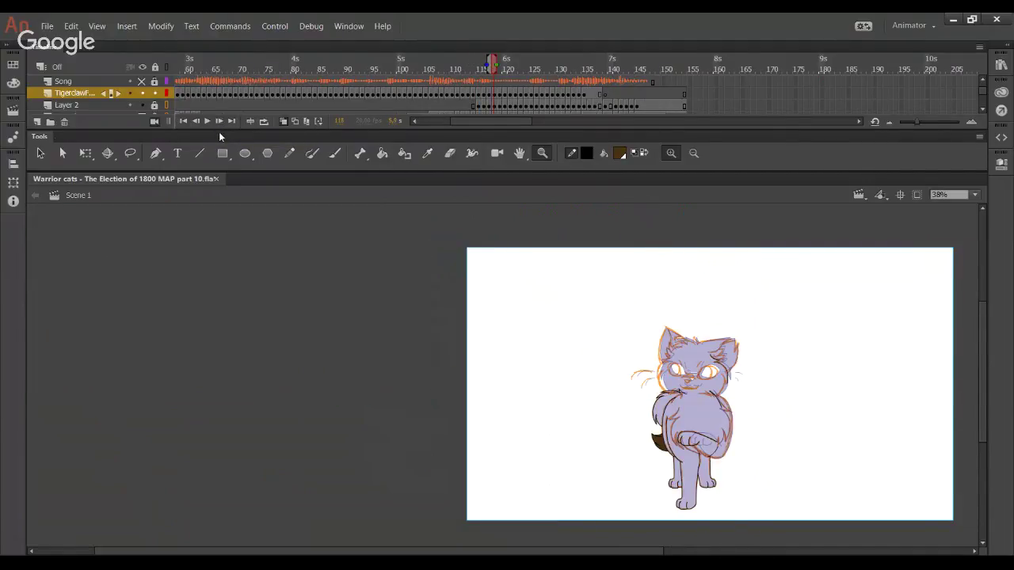
left_click_drag(366, 285, 592, 432)
key("y")
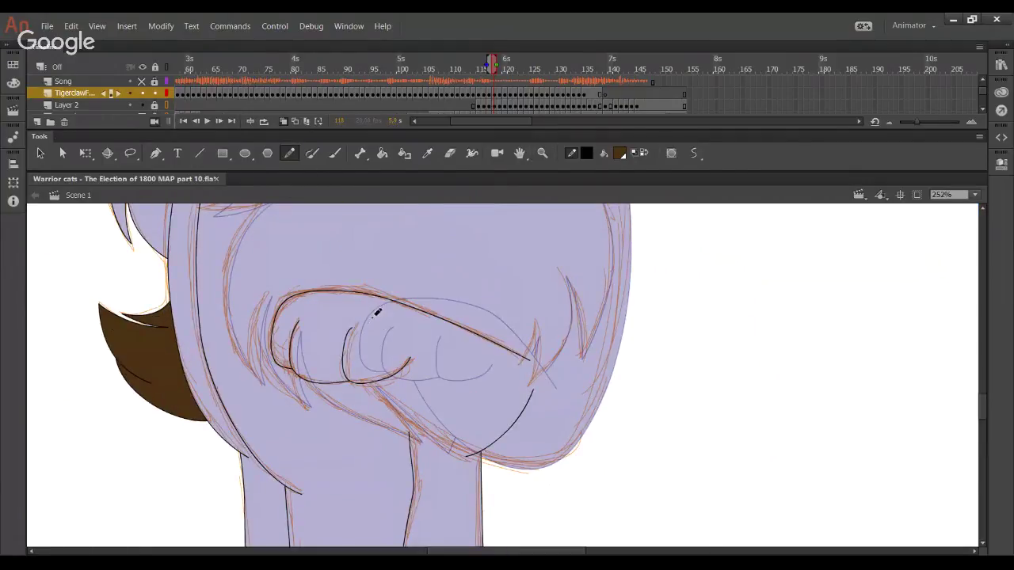
key("space")
left_click_drag(505, 385, 541, 473)
left_click_drag(520, 324, 516, 480)
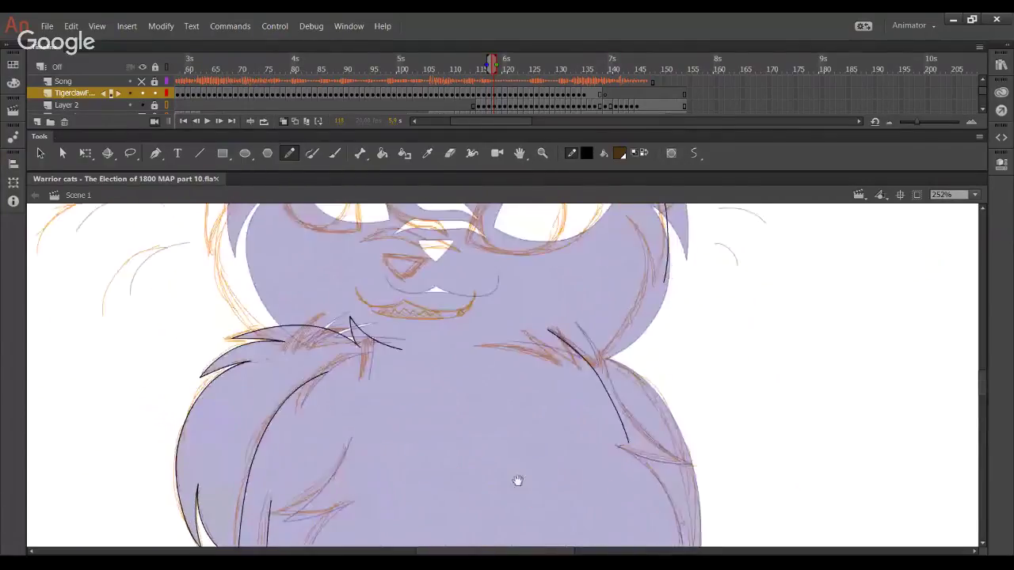
mouse_move(529, 402)
left_mouse_down()
mouse_move(520, 483)
mouse_move(482, 322)
left_mouse_up()
scroll(555, 369, "up", 5)
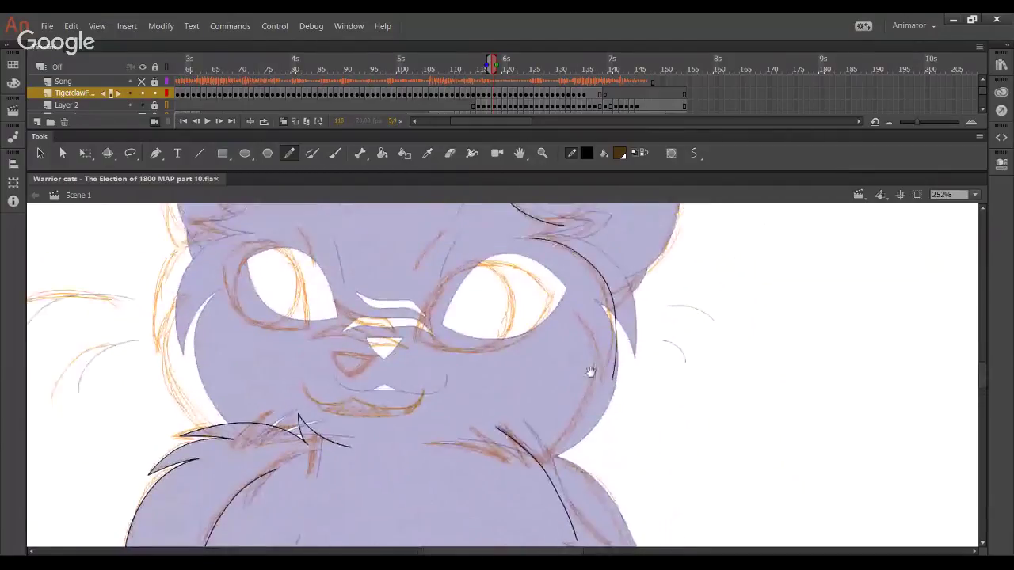
Try to ink the right cheek curve and compare it with the finished frames 115 and 116
mouse_move(577, 311)
left_mouse_down()
mouse_move(599, 394)
mouse_move(549, 462)
left_mouse_up()
key("comma")
key("comma")
key("comma")
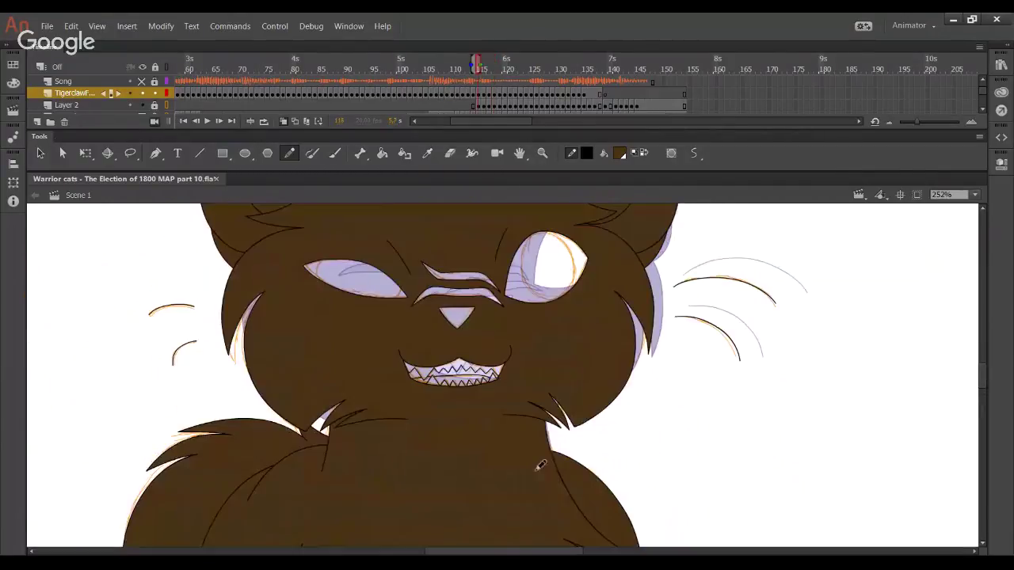
key("period")
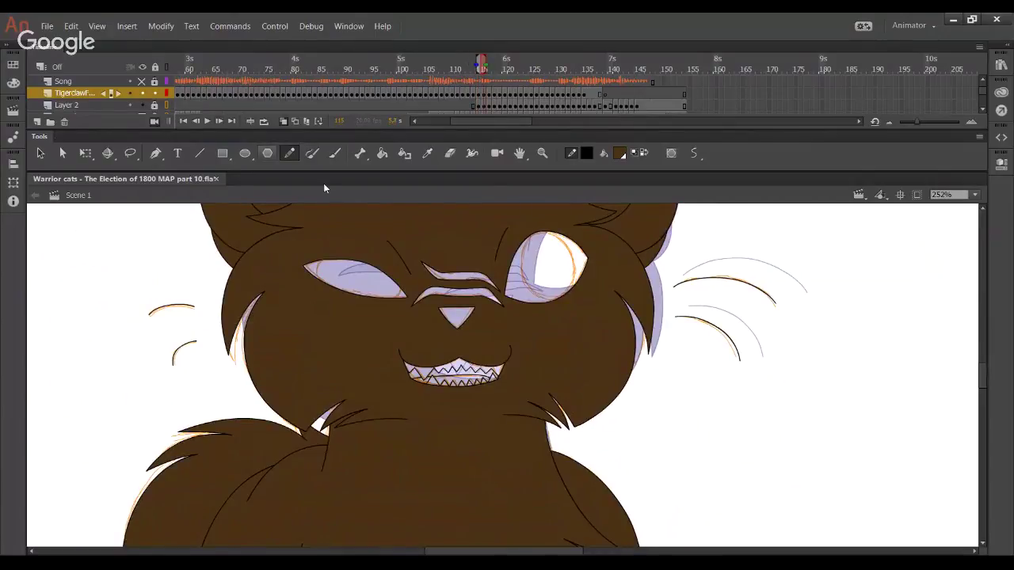
left_click(219, 123)
left_click(219, 125)
Ink the right cheek curve down to the neck fur stroke and remove the excess shoulder line below their junction
mouse_move(528, 475)
left_mouse_down()
mouse_move(548, 454)
mouse_move(607, 324)
mouse_move(589, 329)
mouse_move(593, 371)
mouse_move(569, 434)
mouse_move(586, 399)
mouse_move(594, 346)
left_mouse_up()
key("ctrl+z")
key("ctrl+z")
key("ctrl+z")
mouse_move(575, 305)
left_mouse_down()
mouse_move(594, 333)
mouse_move(597, 377)
mouse_move(579, 427)
mouse_move(533, 467)
left_mouse_up()
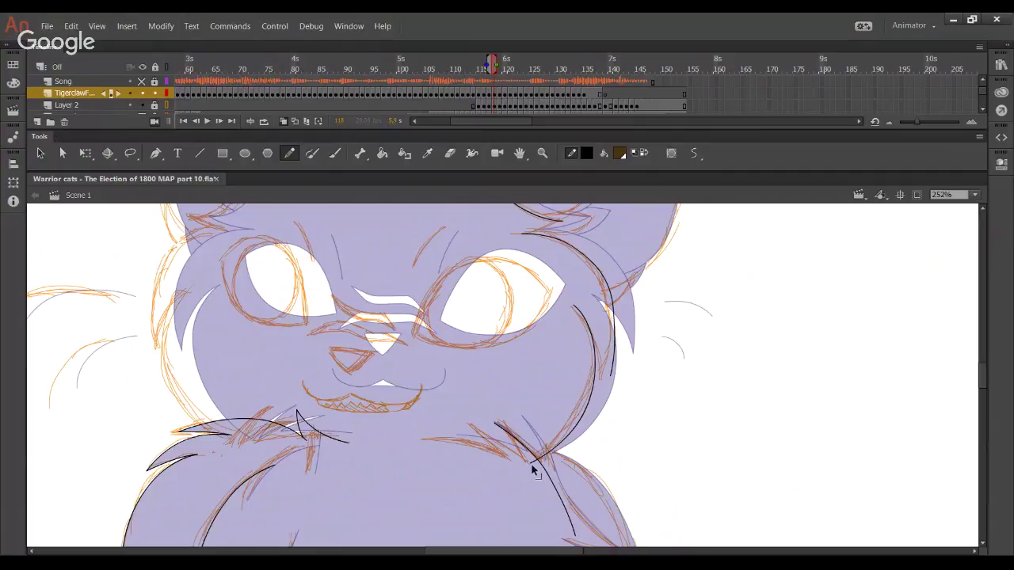
key("ctrl+z")
mouse_move(546, 497)
left_mouse_down()
mouse_move(531, 407)
mouse_move(438, 407)
mouse_move(695, 317)
left_mouse_up()
left_click_drag(676, 365, 673, 326)
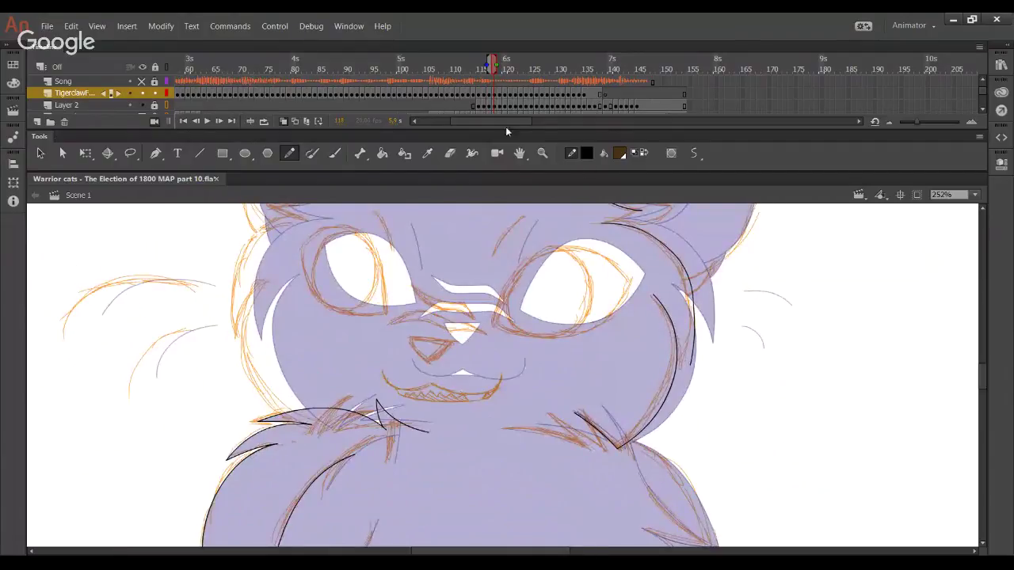
Review the earlier coloured Tigerclaw frames from about 30 to 44 at 100% zoom
left_click_drag(505, 123, 474, 123)
left_click(328, 62)
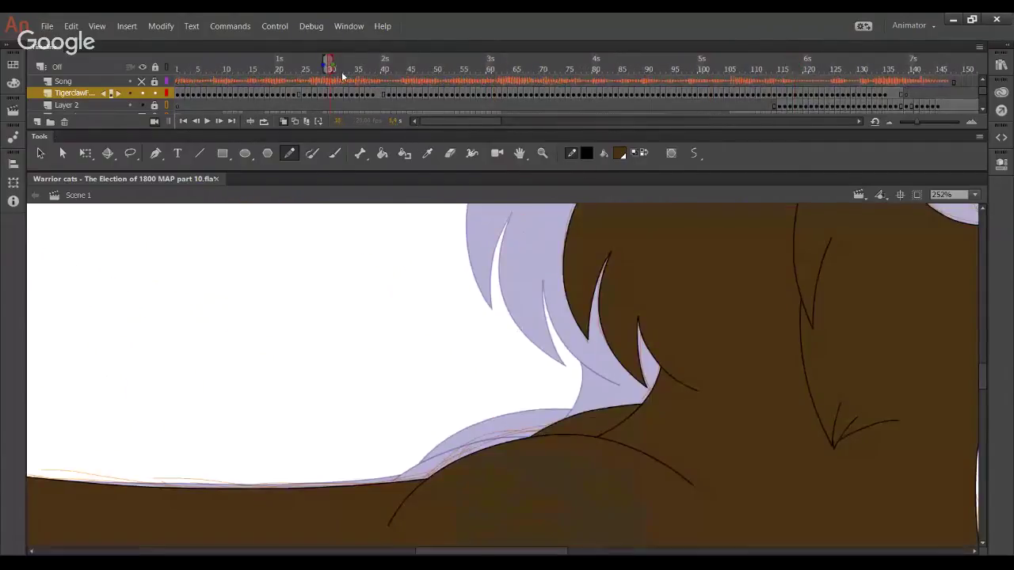
left_click(974, 195)
left_click(947, 272)
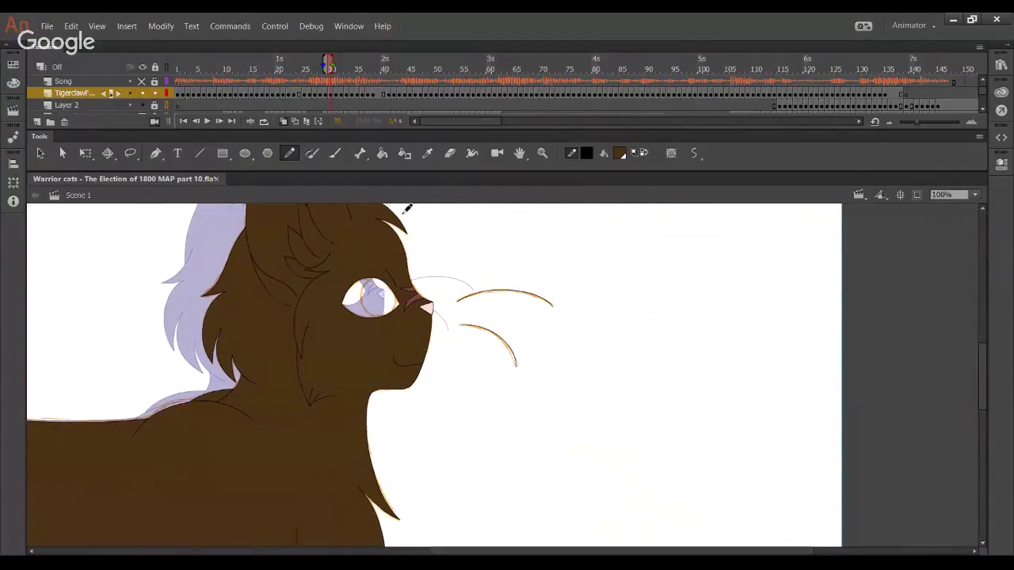
left_click(361, 69)
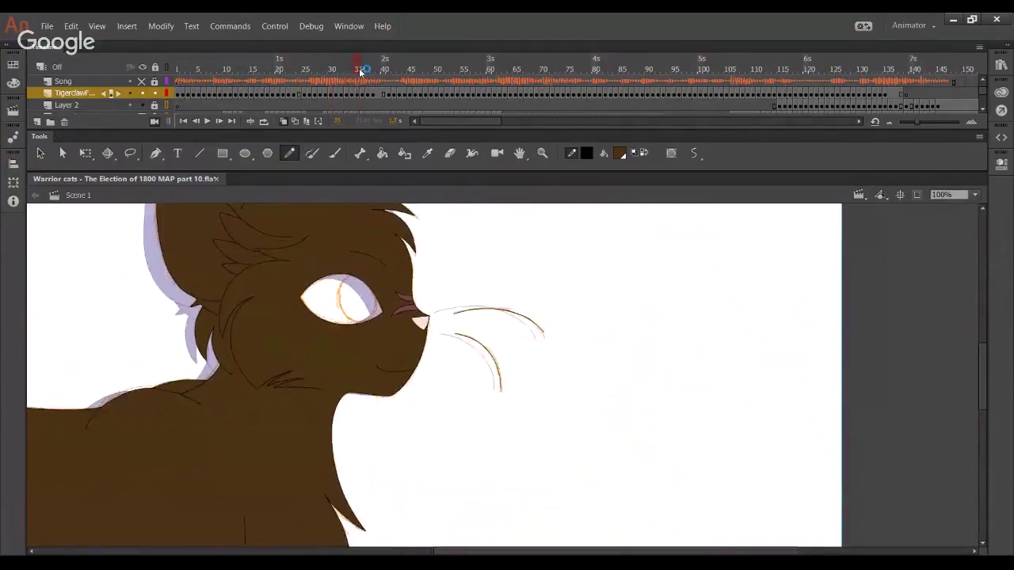
left_click_drag(360, 69, 405, 71)
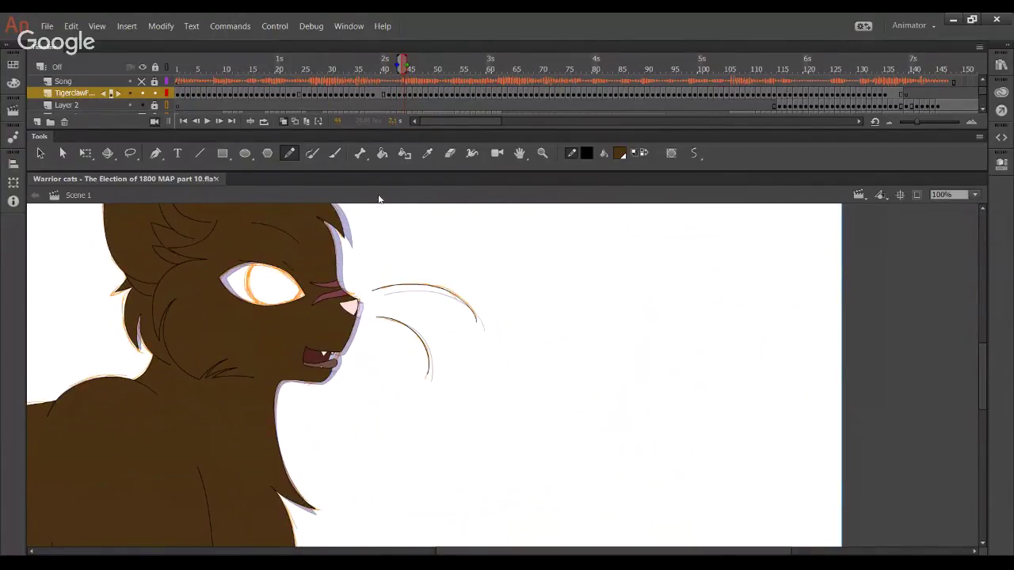
Show the Golden layer, scrub frames 40 to 44 to view its sketch beside Tigerclaw, and hide the layer again
scroll(994, 390, "up", 3)
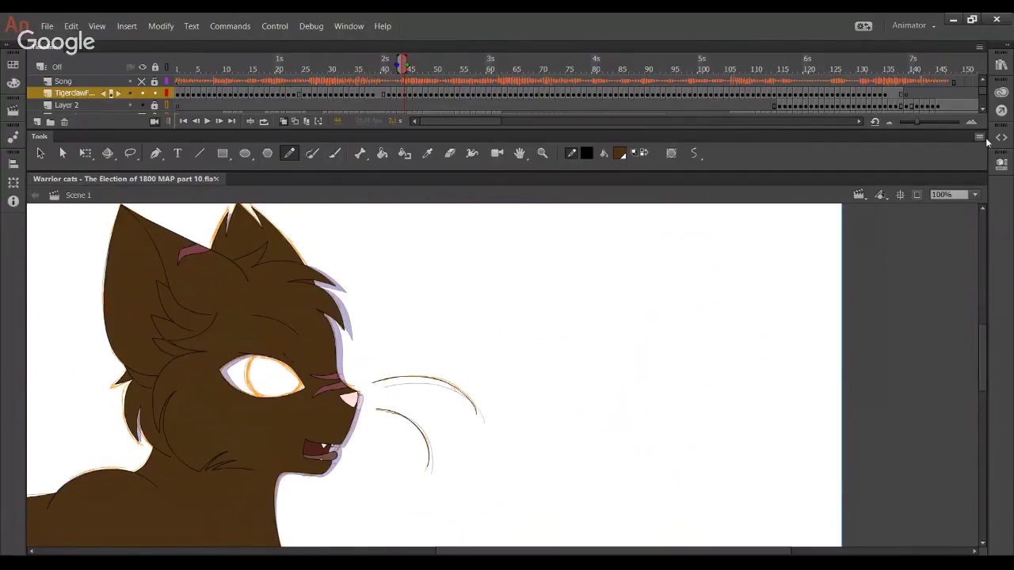
scroll(983, 95, "down", 4)
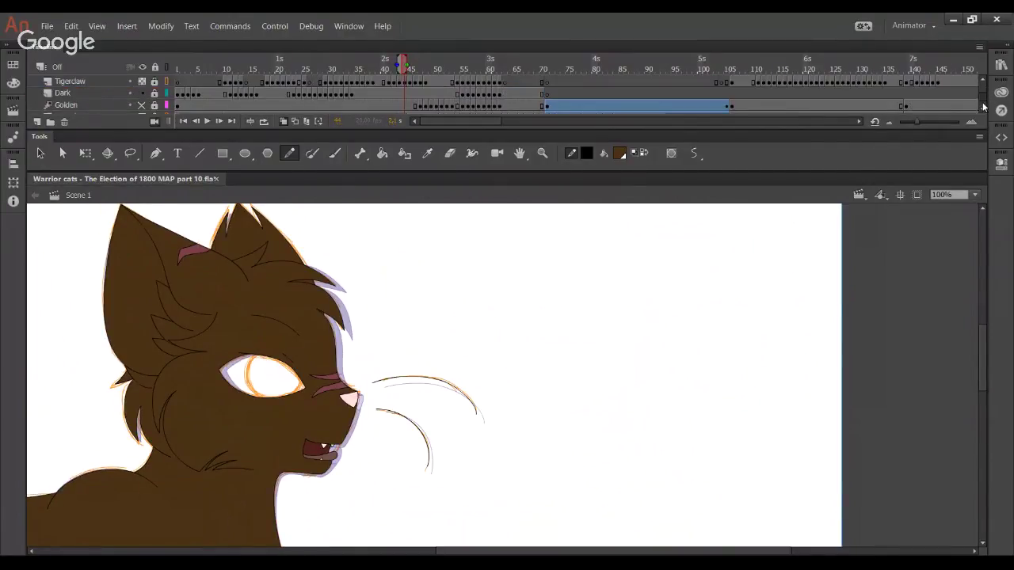
left_click(142, 93)
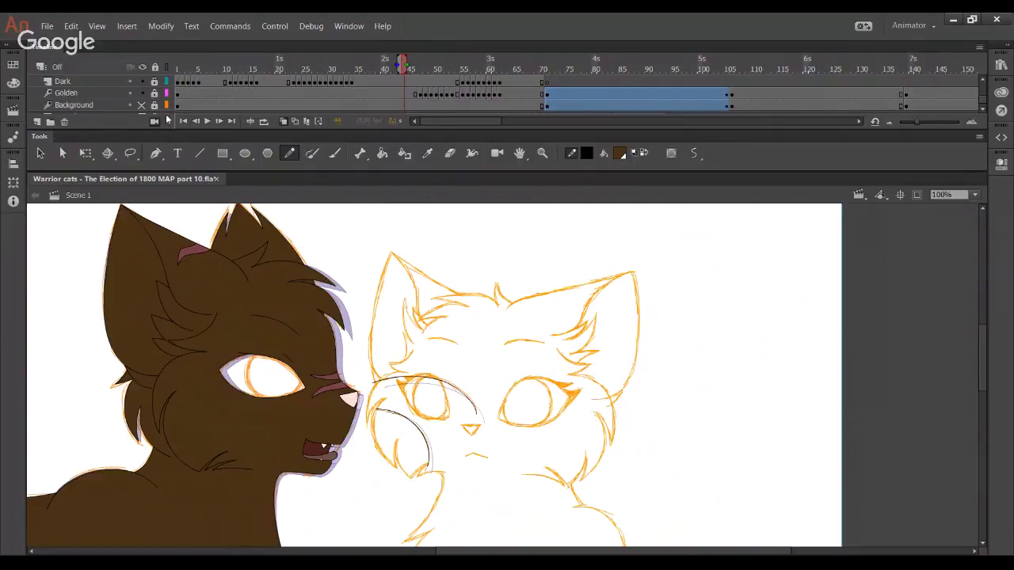
mouse_move(381, 73)
left_mouse_down()
mouse_move(432, 77)
mouse_move(405, 73)
left_mouse_up()
left_click(141, 92)
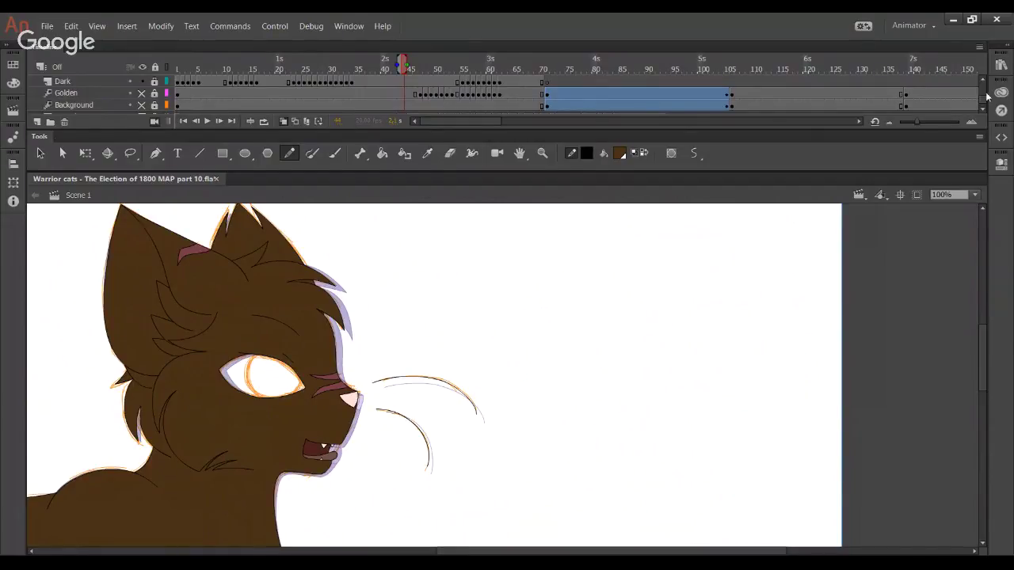
On frame 118, ink and bend the two sketched fur strokes on the chest beside the right cheek tuft
left_click_drag(985, 102, 984, 91)
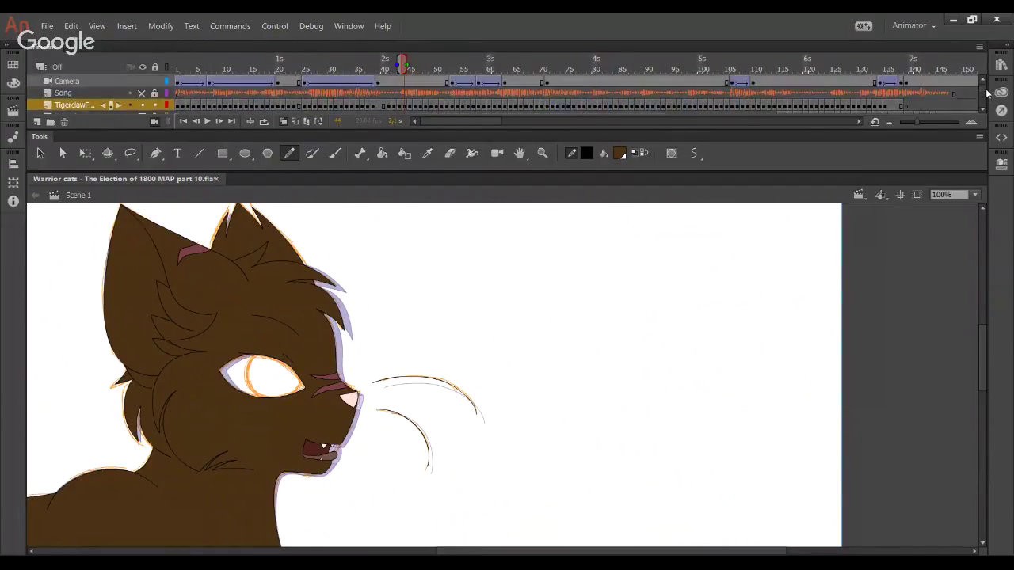
left_click(915, 108)
left_click(800, 67)
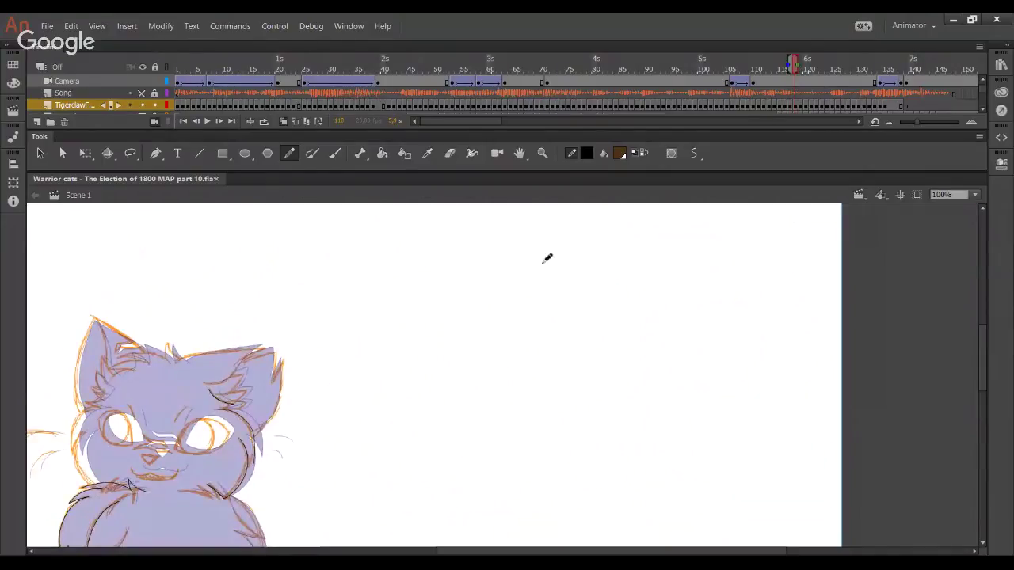
left_click(542, 153)
left_click_drag(100, 422, 368, 551)
left_click_drag(248, 320, 684, 564)
left_click(290, 154)
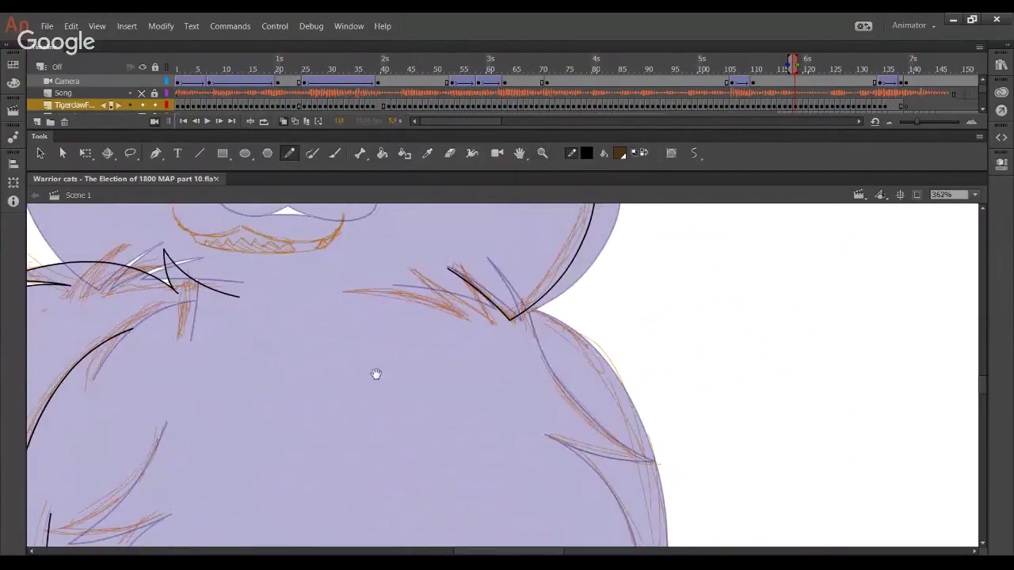
left_click_drag(376, 374, 383, 379)
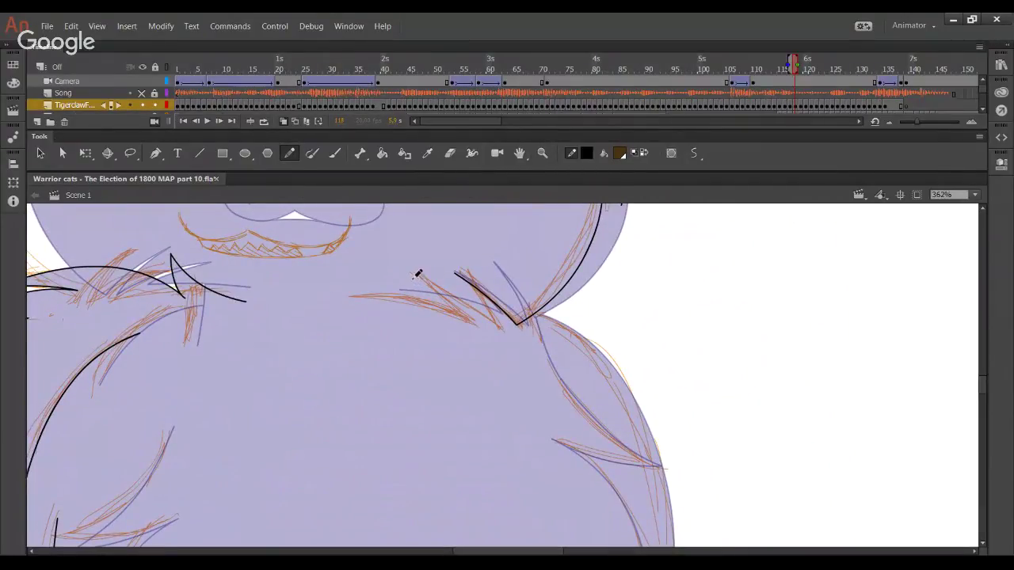
left_click_drag(413, 275, 498, 326)
mouse_move(452, 301)
left_mouse_down()
mouse_move(465, 308)
mouse_move(461, 298)
left_mouse_up()
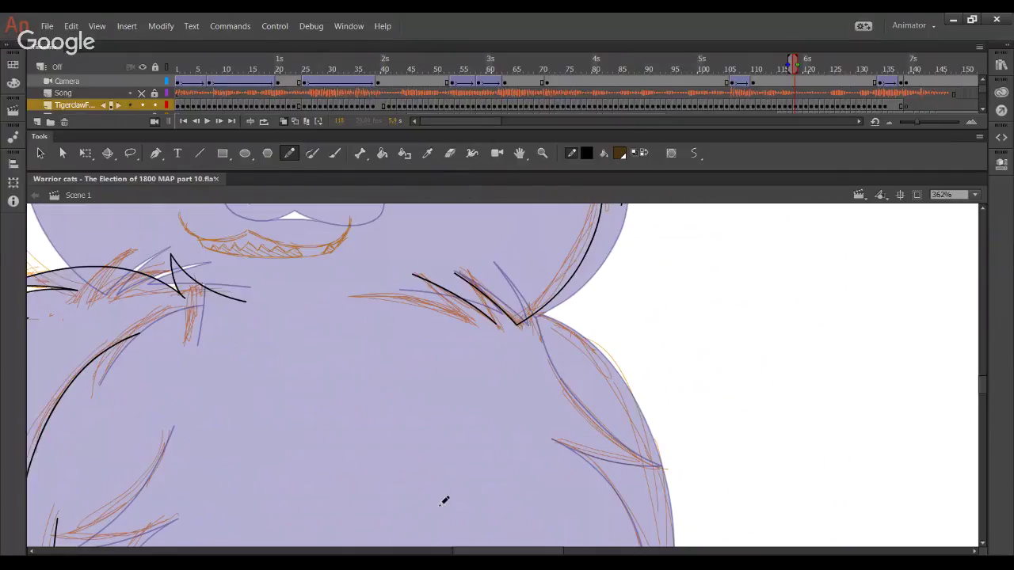
mouse_move(353, 298)
left_mouse_down()
mouse_move(440, 309)
mouse_move(473, 329)
left_mouse_up()
mouse_move(405, 304)
left_mouse_down()
mouse_move(352, 302)
mouse_move(412, 309)
left_mouse_up()
Delete the curved tuft stroke at the left side of the neck and ink a flatter fur line there
left_click_drag(237, 312, 321, 335)
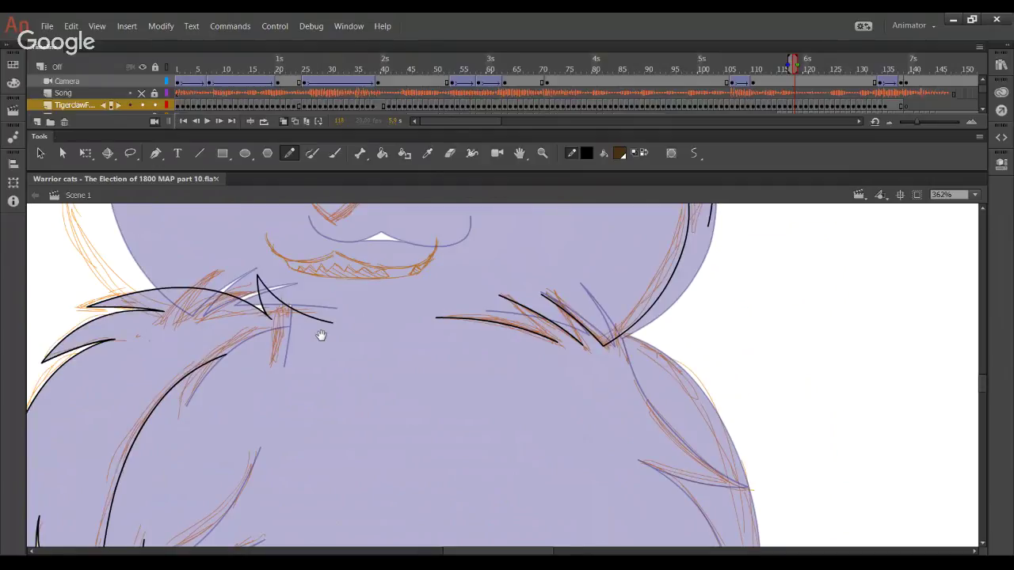
mouse_move(374, 358)
left_mouse_down()
mouse_move(249, 269)
mouse_move(252, 259)
left_mouse_up()
key("Delete")
mouse_move(196, 320)
left_mouse_down()
mouse_move(294, 307)
mouse_move(234, 322)
left_mouse_up()
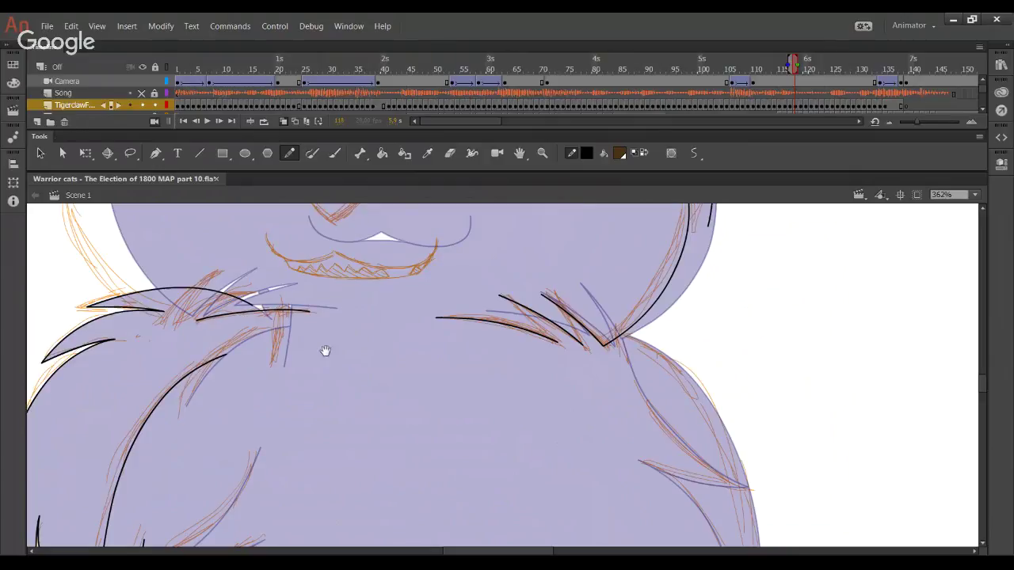
Ink one long line from the fur line under the left cheek down to the chest tuft, trim its overshoot and bend it along the sketch
left_click_drag(341, 346, 379, 263)
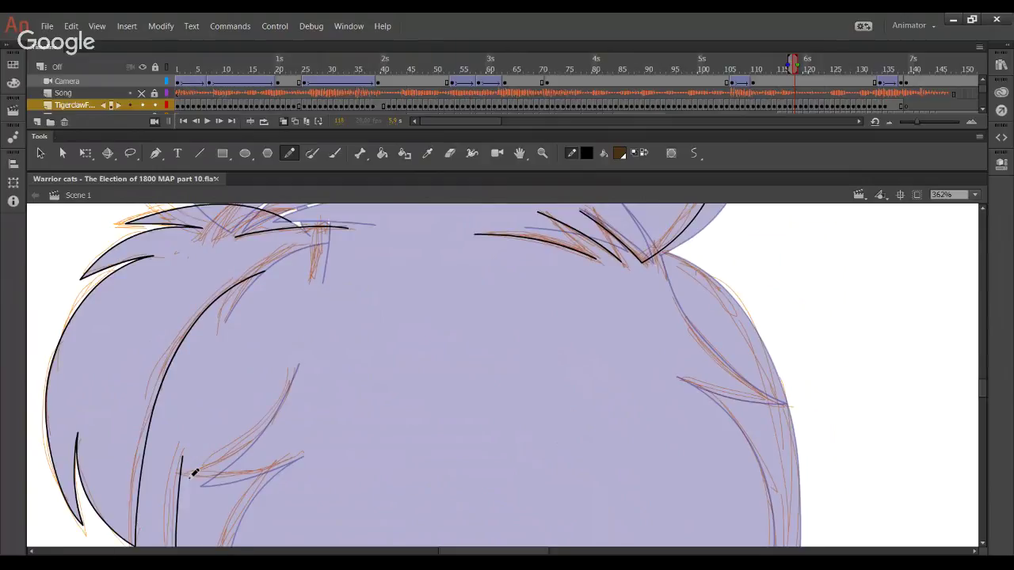
mouse_move(182, 474)
left_mouse_down()
mouse_move(274, 416)
mouse_move(322, 260)
left_mouse_up()
key("ctrl+z")
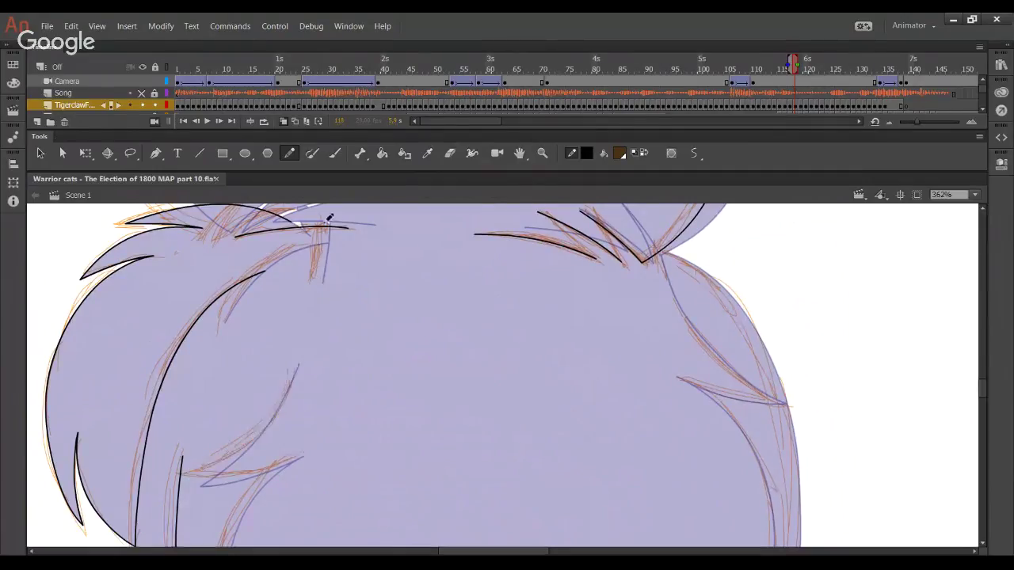
mouse_move(318, 222)
left_mouse_down()
mouse_move(304, 360)
mouse_move(272, 418)
mouse_move(206, 475)
mouse_move(184, 473)
left_mouse_up()
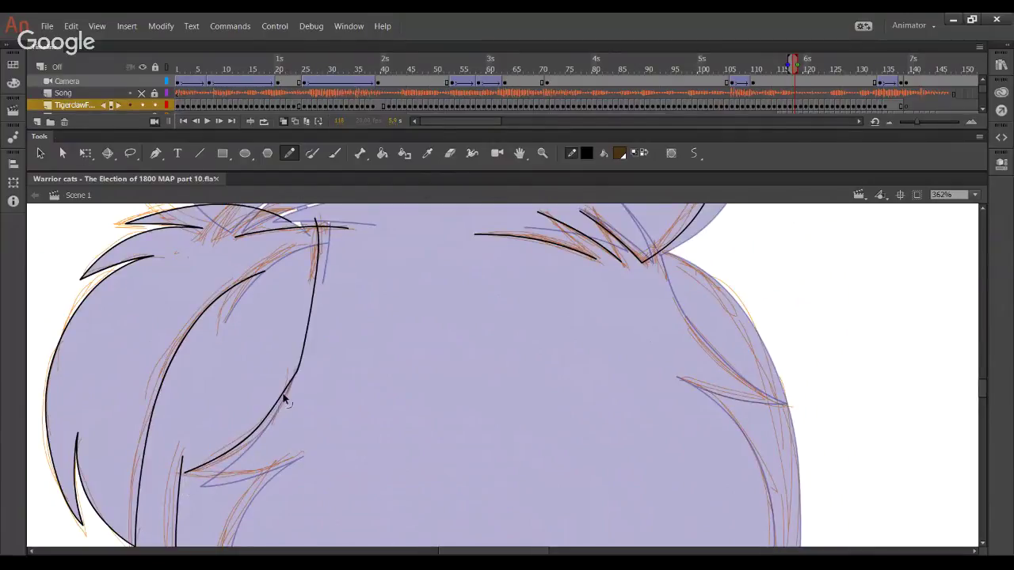
left_click_drag(293, 389, 296, 365)
left_click_drag(310, 307, 309, 299)
left_click_drag(318, 254, 317, 256)
left_click(316, 221)
key("Delete")
left_click_drag(301, 352, 304, 339)
left_click_drag(318, 267, 317, 269)
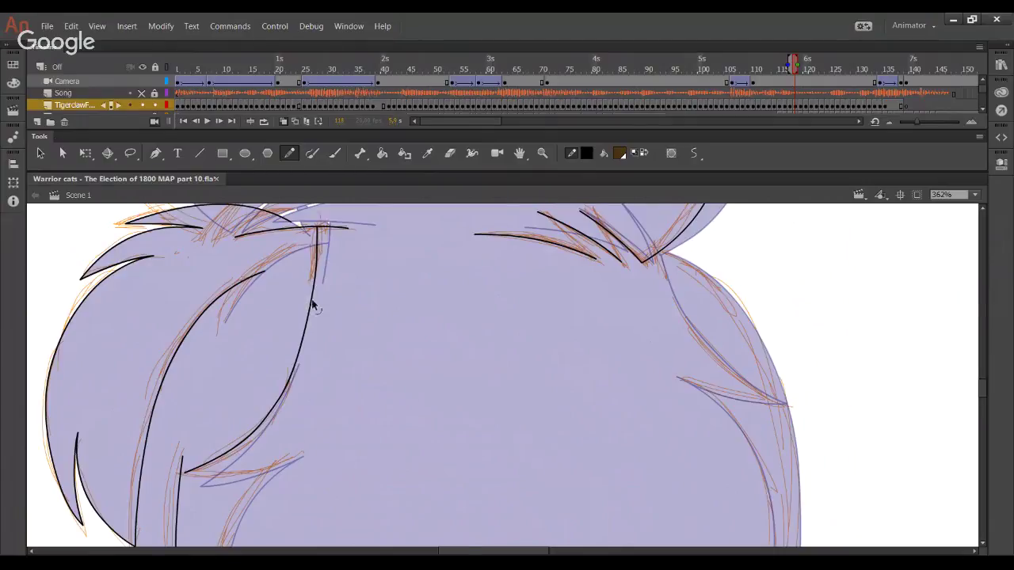
left_click_drag(312, 307, 310, 307)
Delete the middle section of the long chest line and reshape the upper end of the remaining lower tuft stroke
left_click_drag(314, 363, 325, 370)
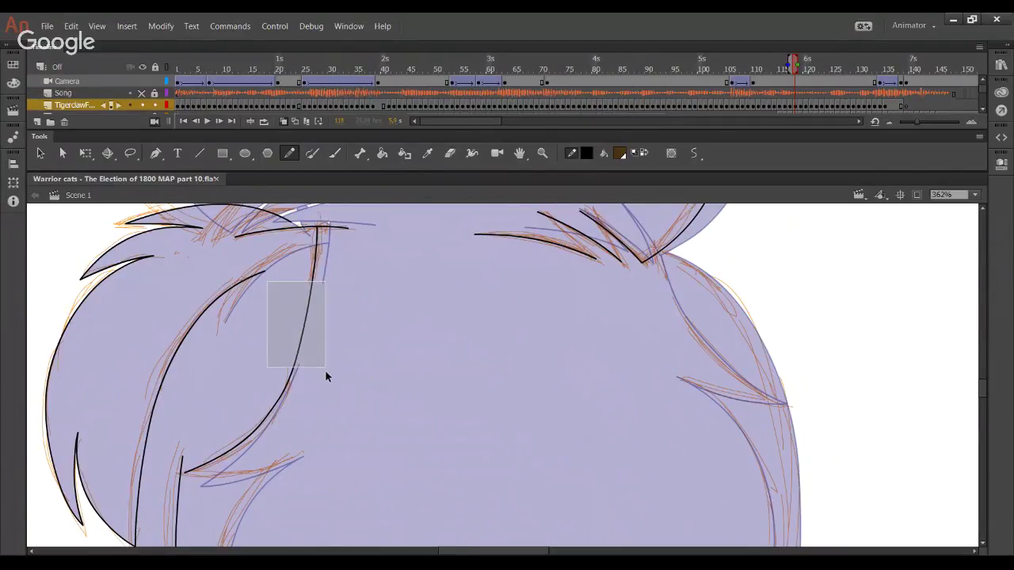
key("Delete")
key("ctrl+z")
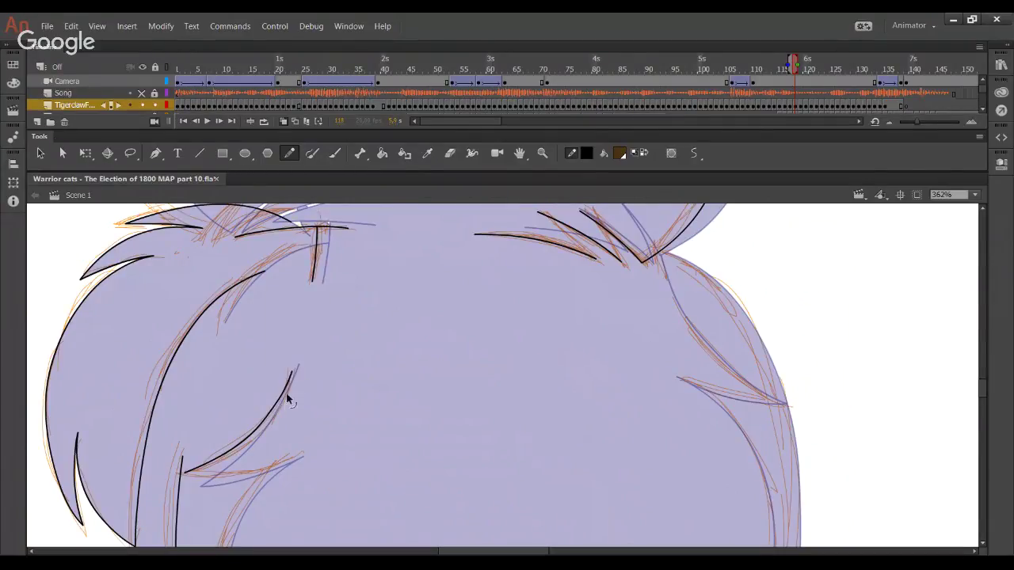
left_click_drag(277, 399, 309, 342)
key("Delete")
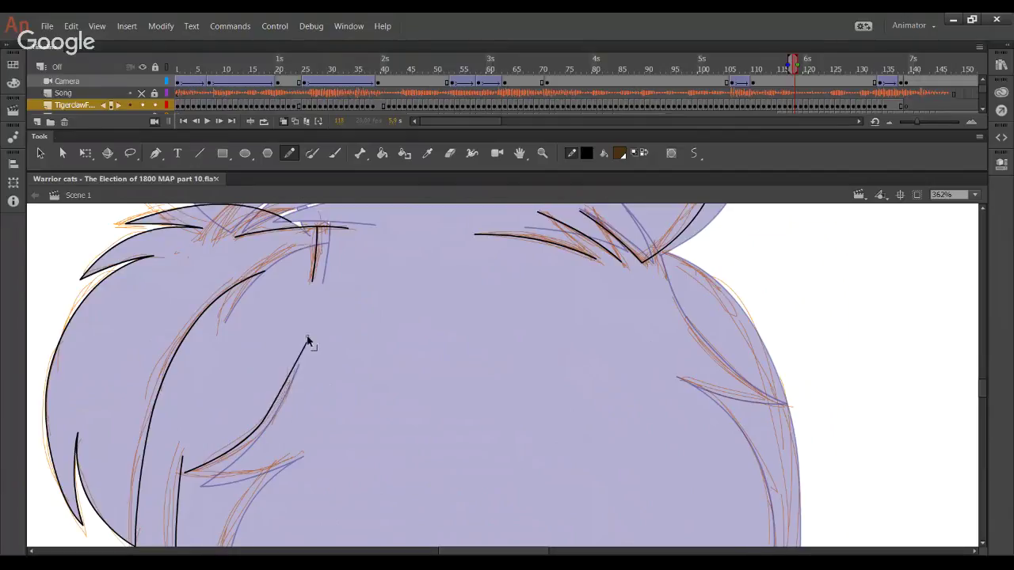
mouse_move(285, 385)
left_mouse_down()
mouse_move(304, 358)
mouse_move(301, 324)
mouse_move(317, 375)
left_mouse_up()
Ink the long curve from the left chest tuft down beside the raised paw and bend it to the sketch
scroll(317, 380, "down", 5)
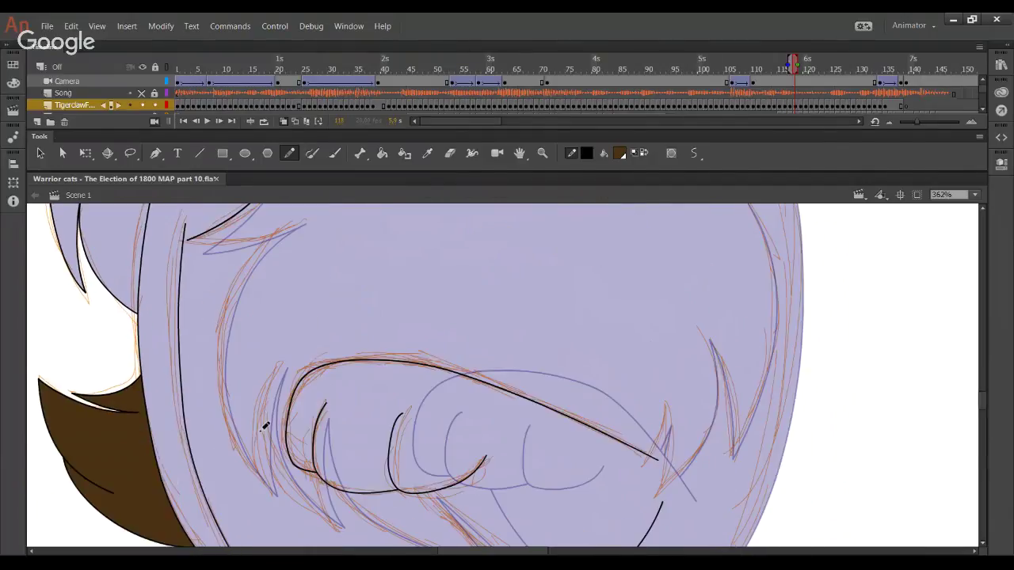
mouse_move(254, 480)
left_mouse_down()
mouse_move(217, 398)
mouse_move(256, 261)
mouse_move(307, 222)
left_mouse_up()
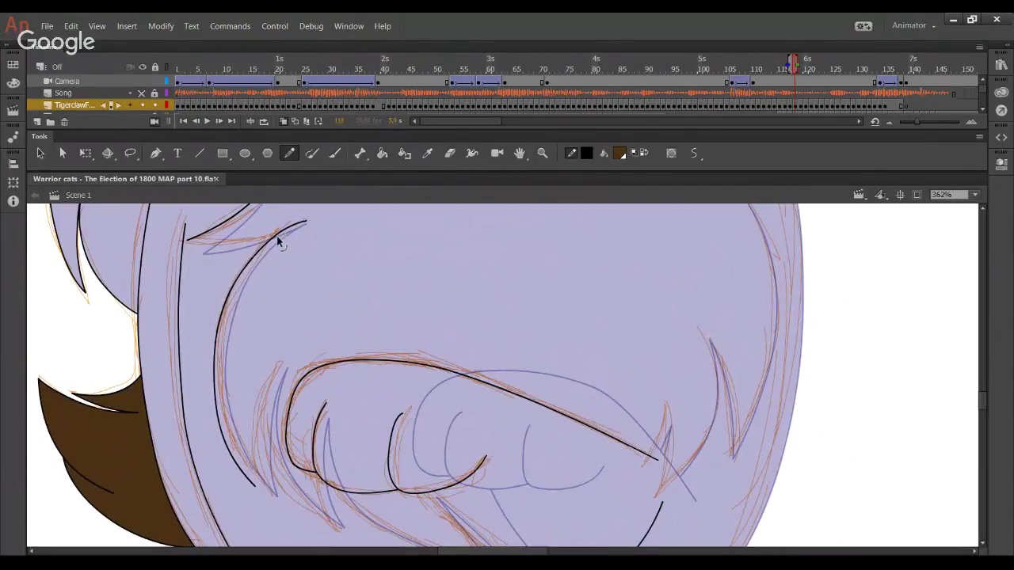
left_click_drag(227, 297, 229, 301)
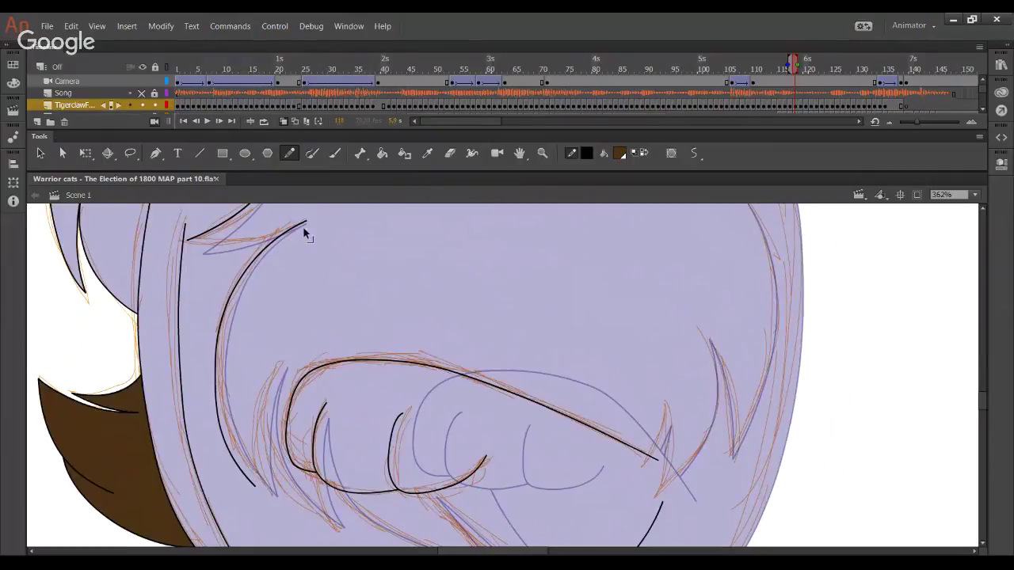
left_click_drag(304, 227, 295, 230)
Ink the fur stroke hugging the left side of the raised paw down to its pointed tip below, and bend it to the sketch
left_click_drag(242, 393, 198, 339)
left_click_drag(210, 380, 204, 288)
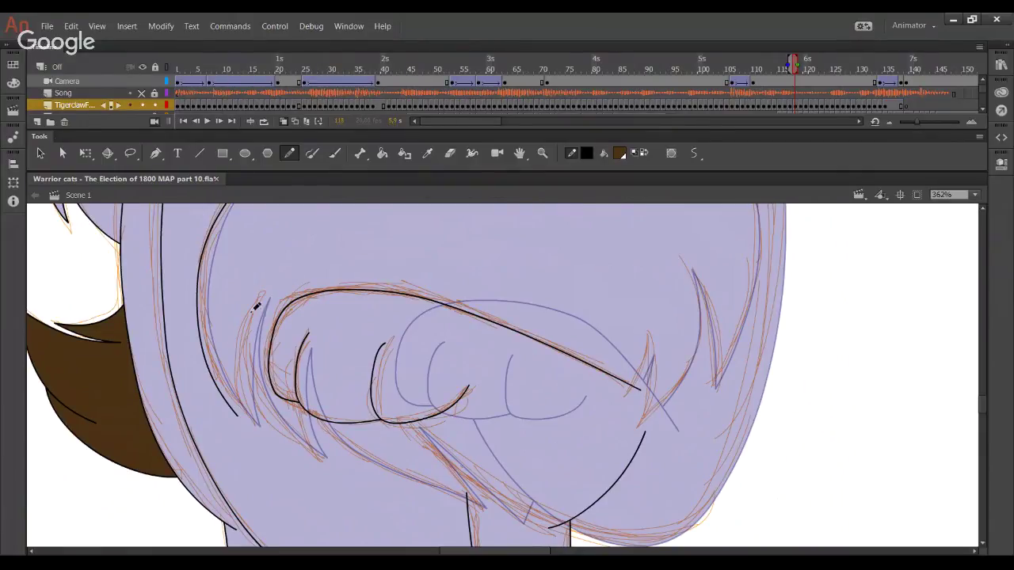
left_click_drag(268, 288, 265, 420)
left_click_drag(264, 345, 250, 365)
left_click_drag(264, 419, 316, 457)
mouse_move(258, 375)
left_mouse_down()
mouse_move(268, 422)
mouse_move(265, 409)
left_mouse_up()
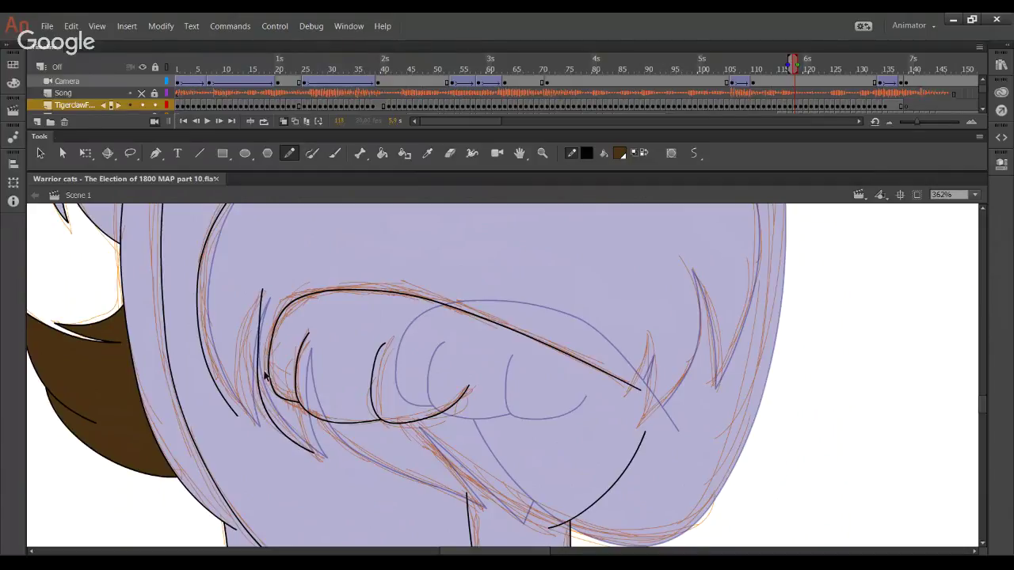
left_click_drag(251, 323, 246, 330)
left_click_drag(258, 418, 271, 403)
left_click_drag(250, 368, 253, 377)
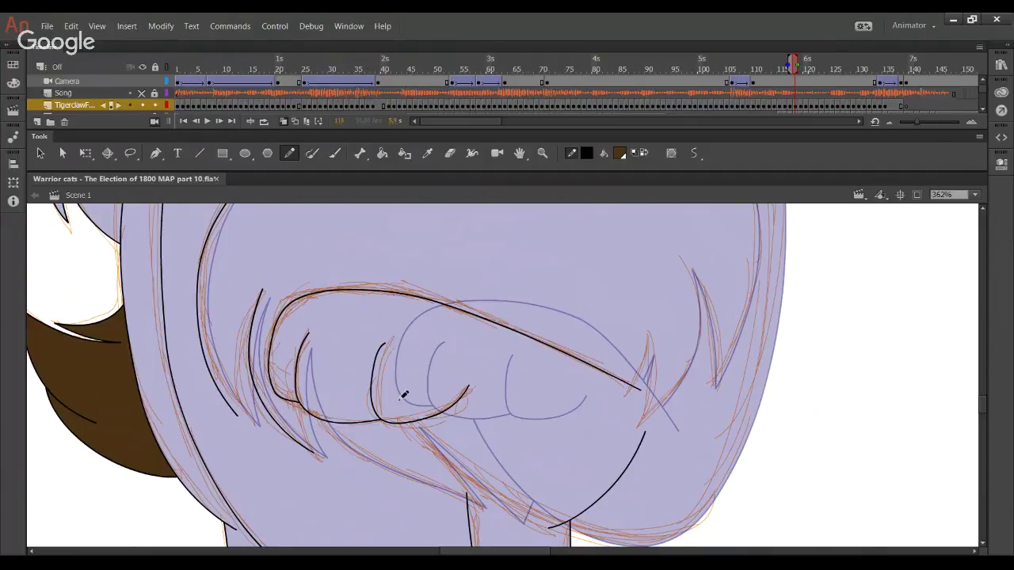
Redraw and bend the outer fur line left of the raised paw and trim its upper end
left_click_drag(254, 378, 289, 269)
left_click_drag(266, 317, 260, 289)
left_click_drag(265, 418, 263, 416)
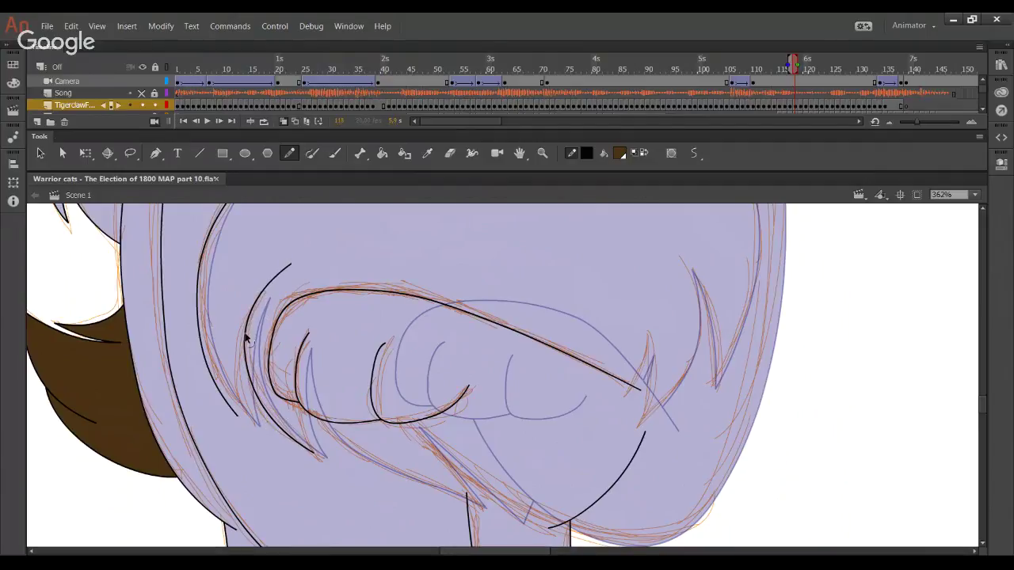
left_click_drag(243, 341, 247, 341)
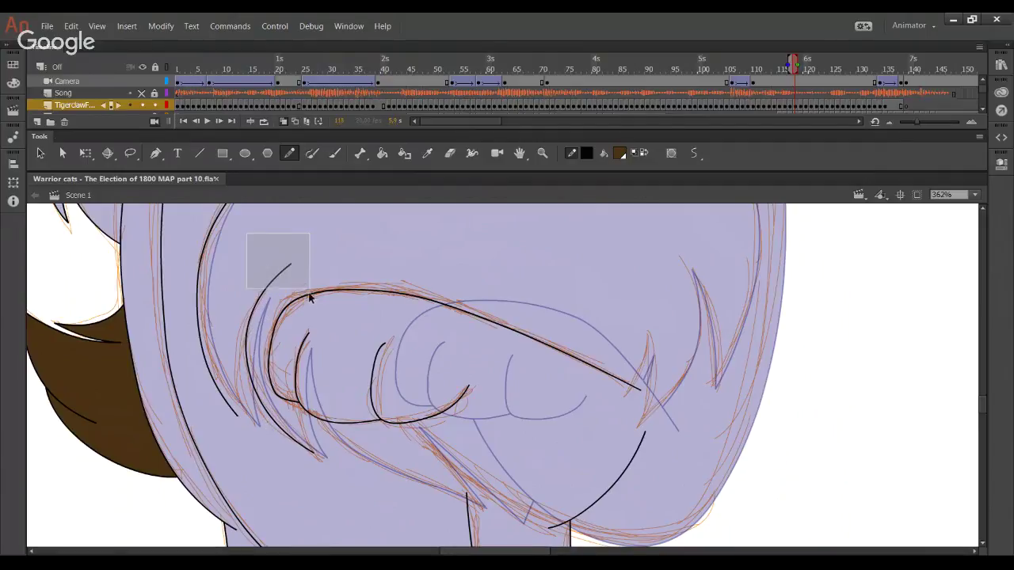
Draw the lower edge of the raised forearm, running from beneath the paw to the top of the front leg
mouse_move(446, 358)
left_mouse_down()
mouse_move(374, 271)
mouse_move(374, 254)
left_mouse_up()
mouse_move(239, 300)
left_mouse_down()
mouse_move(298, 360)
mouse_move(420, 406)
left_mouse_up()
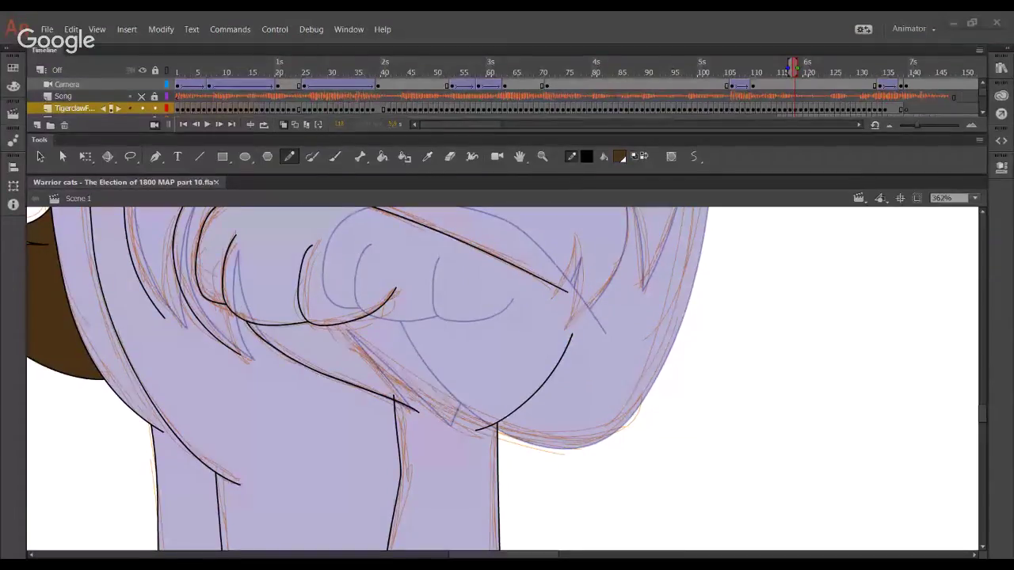
mouse_move(297, 386)
left_mouse_down()
mouse_move(356, 424)
mouse_move(387, 413)
mouse_move(331, 466)
left_mouse_up()
key("ctrl+z")
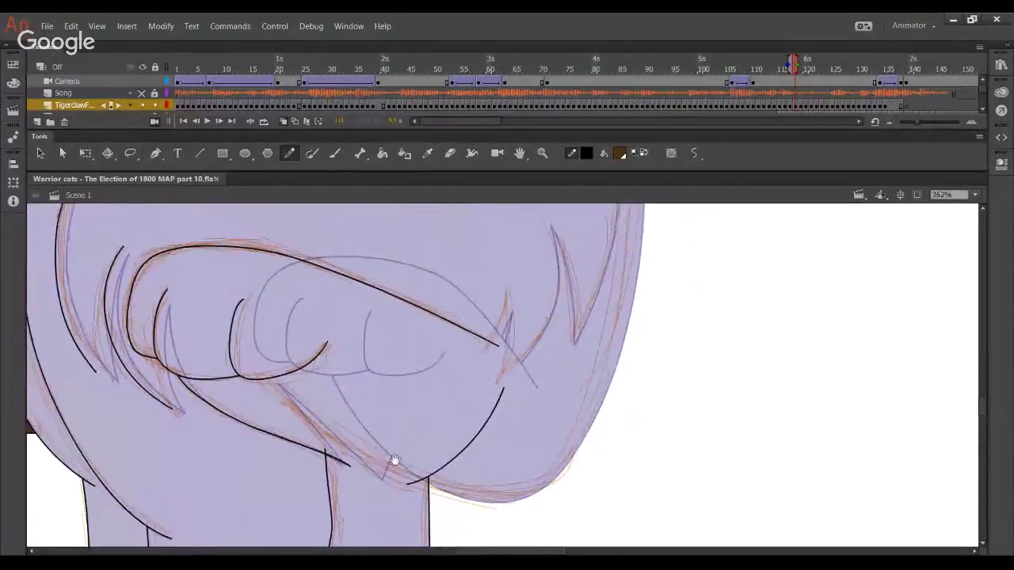
Draw a short curved fur stroke at the right end of the forearm's upper line and delete its overshooting piece
left_click_drag(394, 461, 387, 498)
left_click_drag(505, 366, 466, 398)
key("ctrl+z")
mouse_move(426, 439)
left_mouse_down()
mouse_move(460, 321)
mouse_move(462, 330)
left_mouse_up()
key("ctrl+z")
mouse_move(425, 430)
left_mouse_down()
mouse_move(451, 392)
mouse_move(452, 321)
left_mouse_up()
key("ctrl+z")
left_click_drag(457, 359, 424, 440)
left_click(435, 429, "ctrl")
key("Delete")
Draw the shoulder fur line from the base of the cheek down to the body's right edge and bend it to the sketch
left_click_drag(497, 278, 528, 470)
left_click_drag(539, 308, 557, 426)
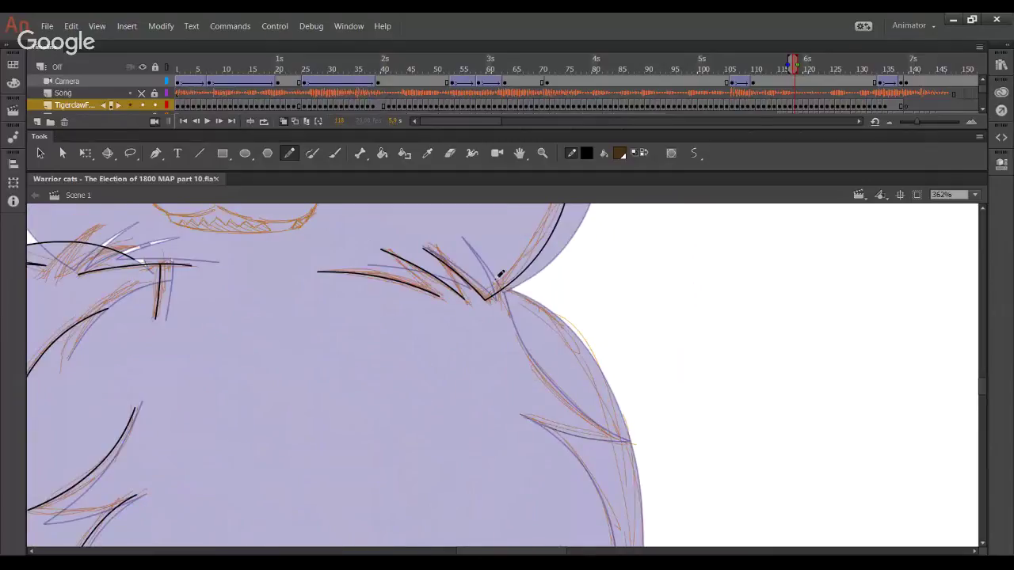
left_click_drag(500, 272, 609, 428)
key("ctrl+z")
mouse_move(497, 279)
left_mouse_down()
mouse_move(551, 396)
mouse_move(625, 448)
left_mouse_up()
left_click_drag(583, 423, 596, 431)
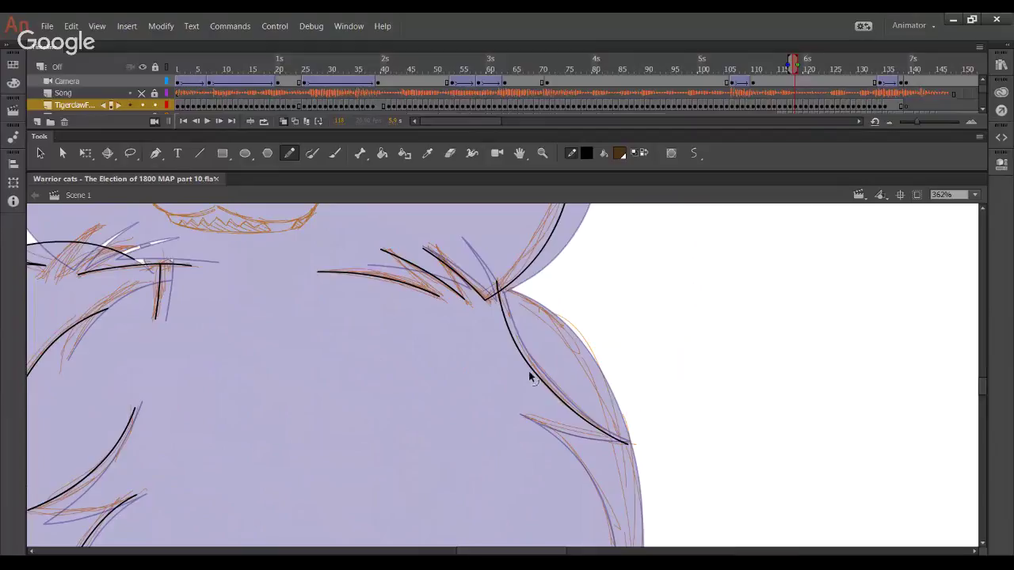
left_click_drag(529, 373, 533, 370)
Draw the long fur curve from below the shoulder notch down the right side of the chest
left_click_drag(558, 433, 535, 325)
left_click_drag(514, 398, 522, 294)
scroll(523, 294, "up", 1)
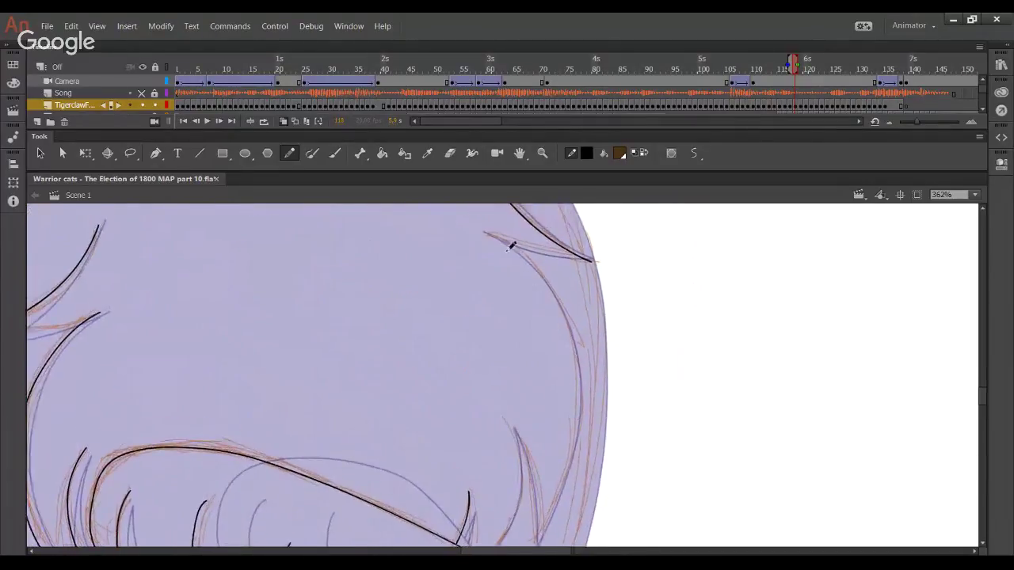
mouse_move(489, 233)
left_mouse_down()
mouse_move(561, 313)
mouse_move(581, 372)
mouse_move(571, 489)
mouse_move(561, 514)
mouse_move(533, 515)
left_mouse_up()
scroll(561, 486, "down", 2)
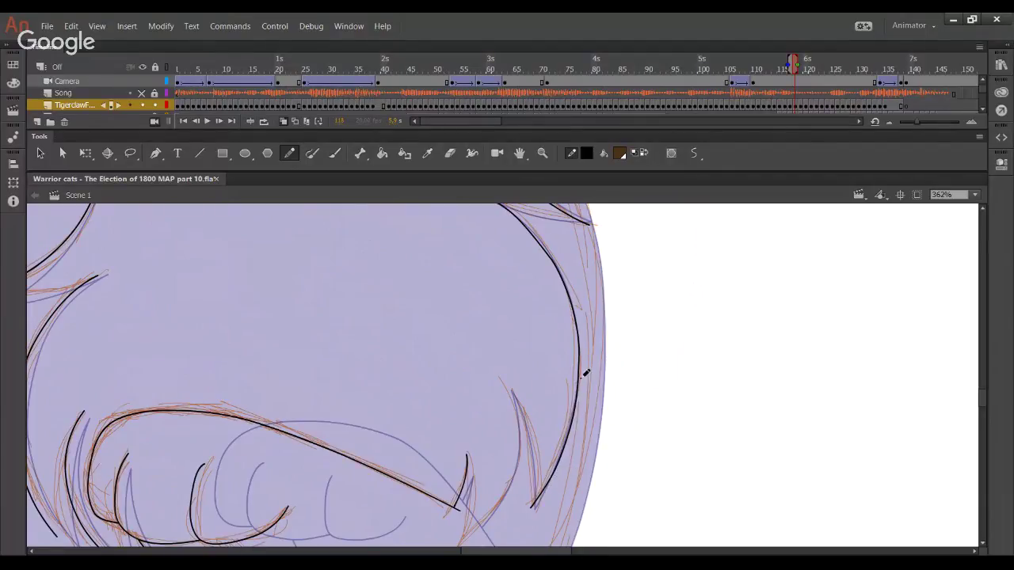
left_click_drag(579, 347, 577, 348)
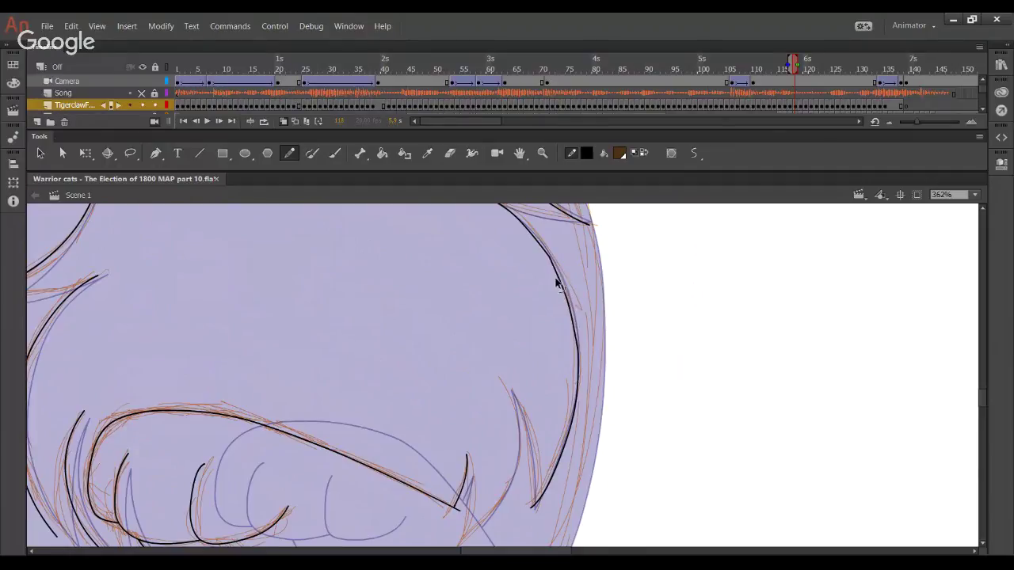
Reshape the long right chest curve, adjusting its upper tip and bends to follow the rough sketch
scroll(554, 264, "up", 1)
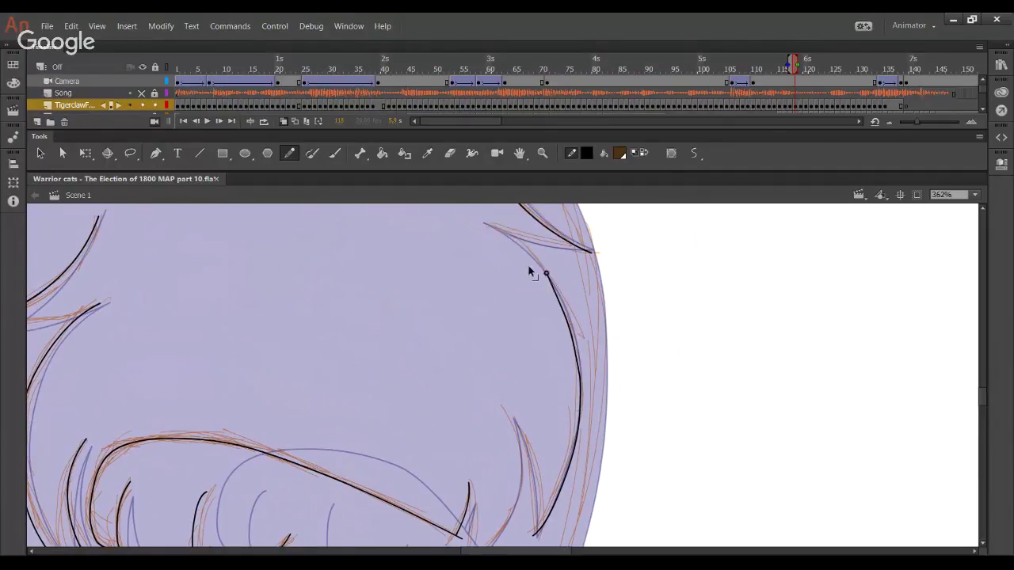
left_click_drag(519, 247, 512, 243)
left_click_drag(566, 327, 560, 321)
left_click_drag(582, 374, 579, 368)
left_click_drag(581, 412, 552, 508)
left_click(561, 486, "ctrl")
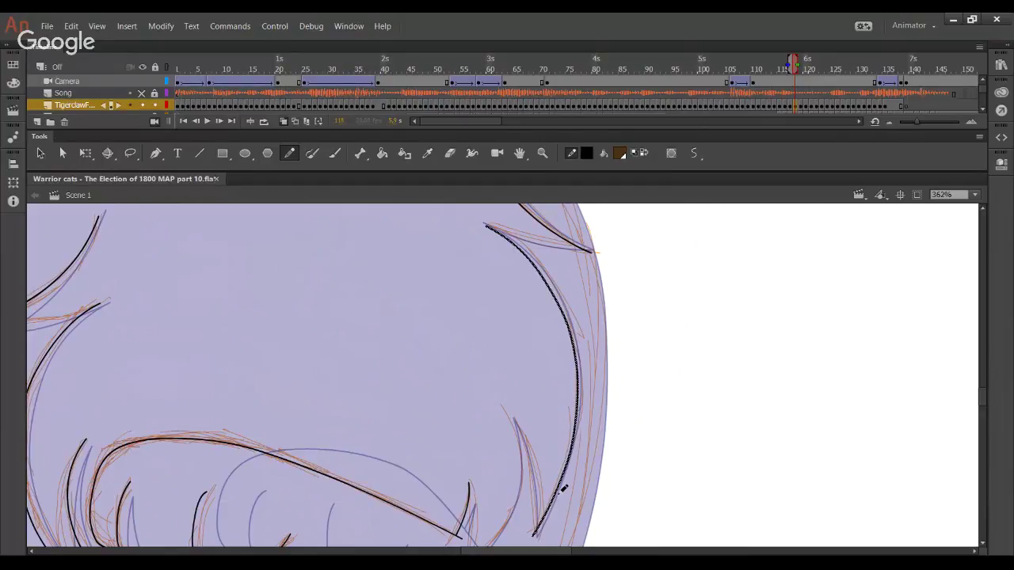
left_click(633, 334, "ctrl")
Draw the pointed fur curve right of the forearm, and delete the upper part of the curved line below it, keeping a short stub
mouse_move(600, 289)
left_mouse_down()
mouse_move(629, 396)
mouse_move(630, 477)
left_mouse_up()
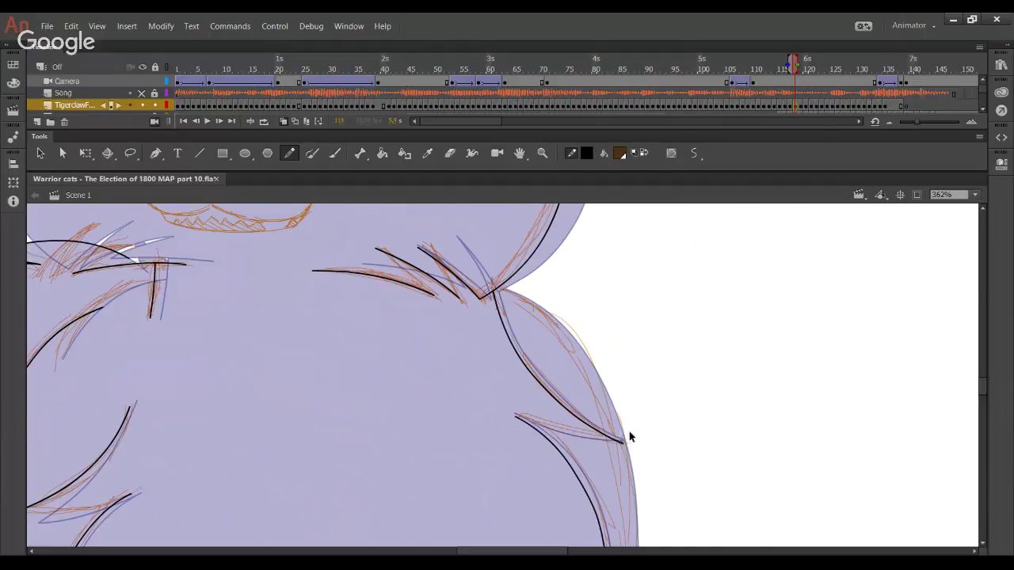
left_click_drag(537, 468, 491, 317)
scroll(491, 333, "down", 4)
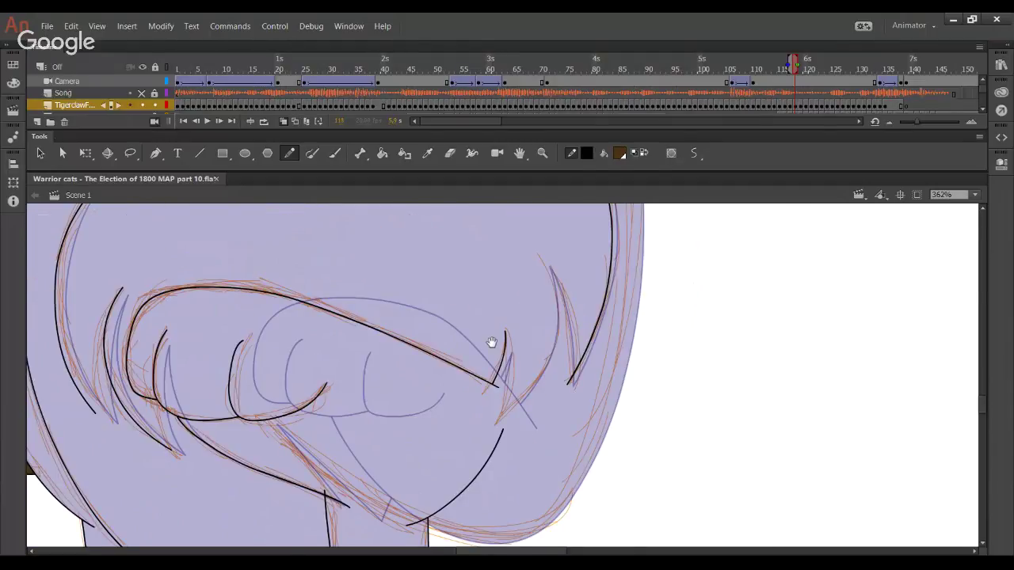
scroll(470, 445, "up", 3)
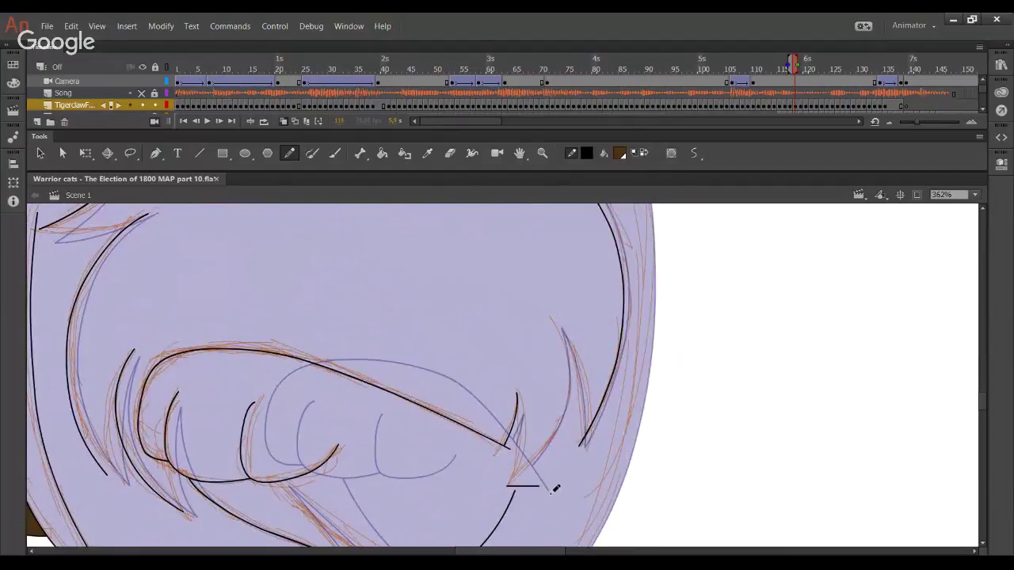
mouse_move(552, 492)
left_mouse_down()
mouse_move(569, 355)
mouse_move(561, 327)
left_mouse_up()
left_click_drag(526, 436, 565, 436)
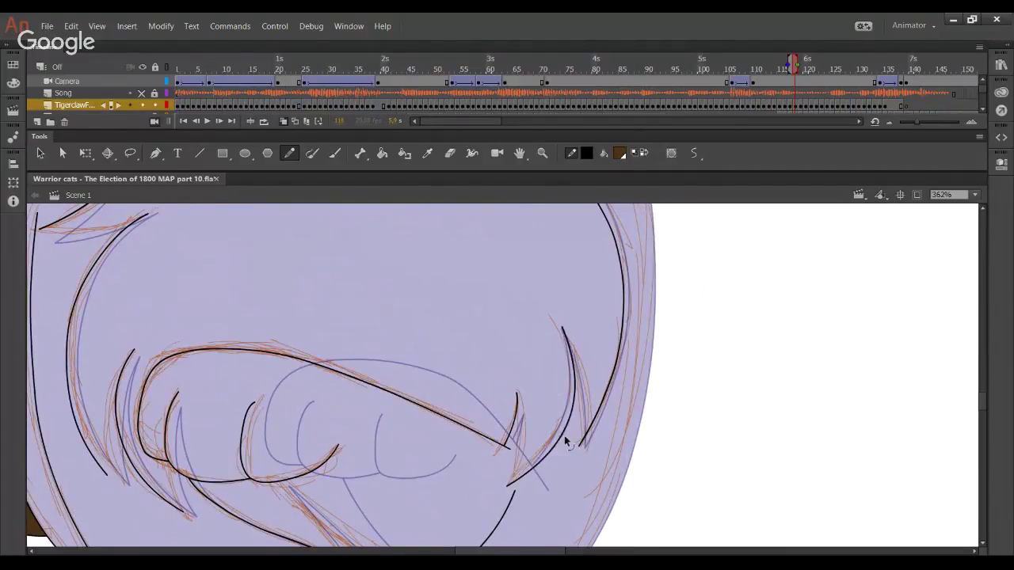
scroll(566, 306, "down", 5)
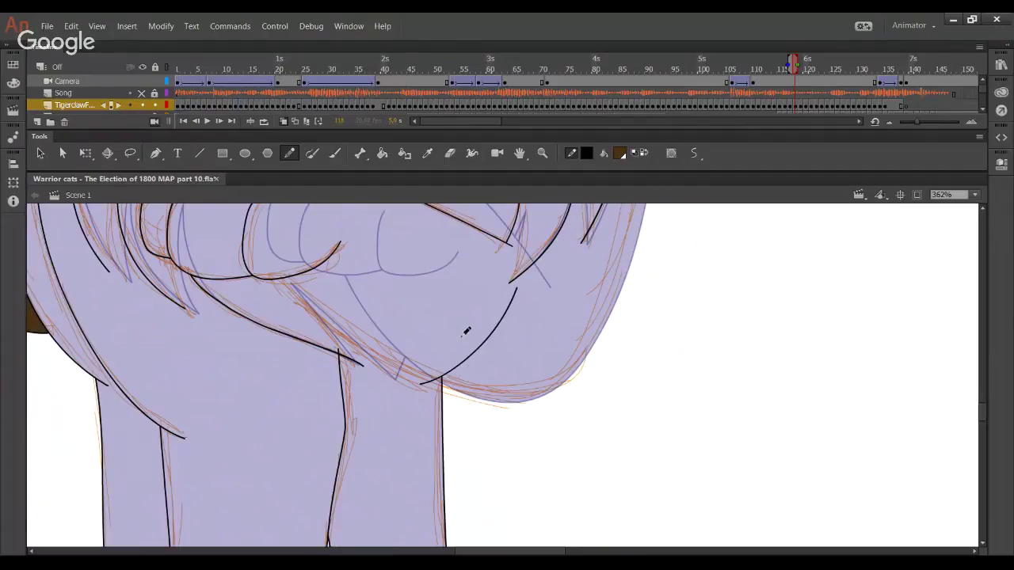
scroll(538, 418, "up", 3)
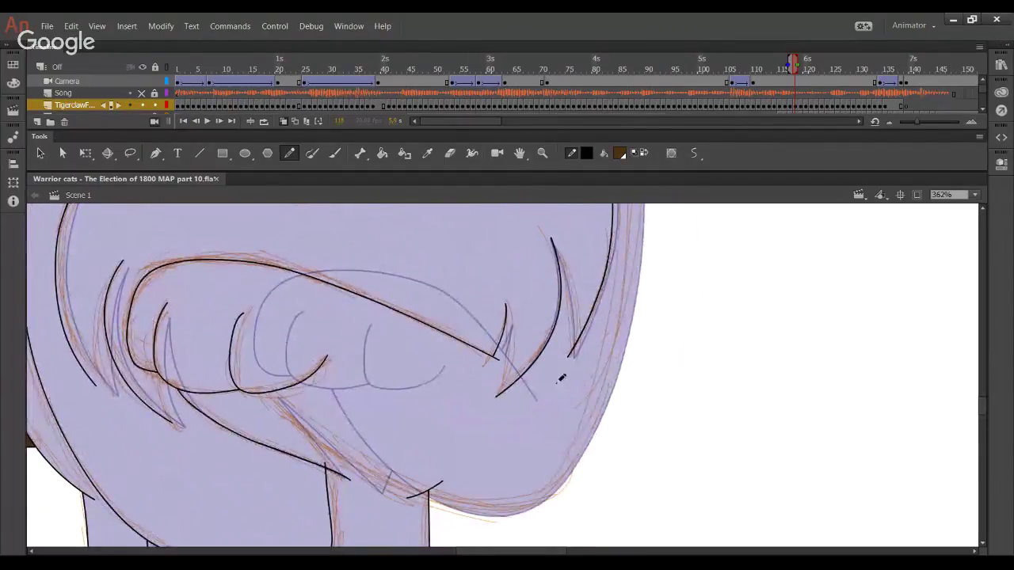
Select the new pointed fur curve right of the forearm and nudge it slightly left into place
left_click_drag(581, 393, 527, 450)
left_click(496, 401, "ctrl")
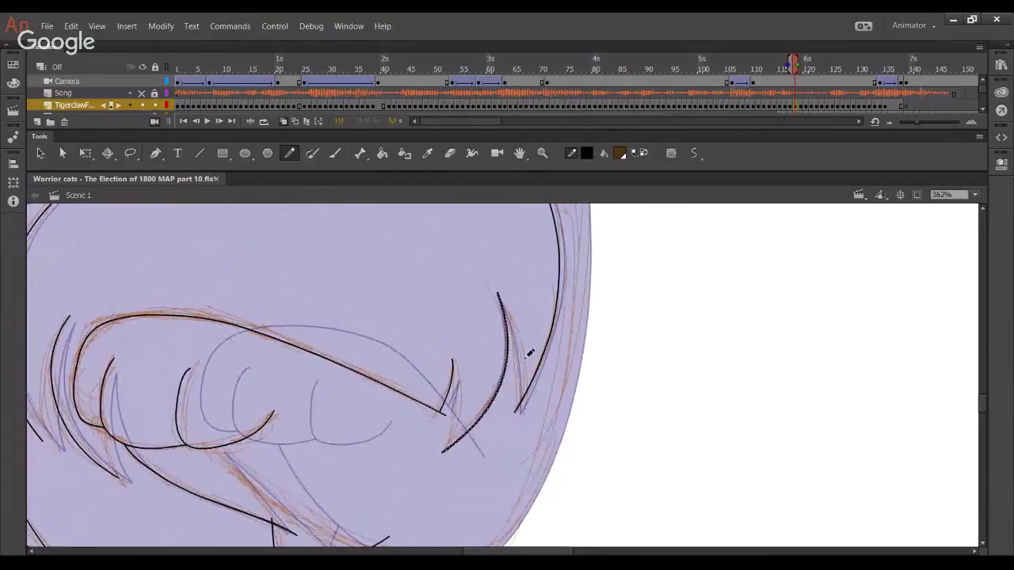
key("Up")
key("Up")
key("Left")
key("Left")
key("Left")
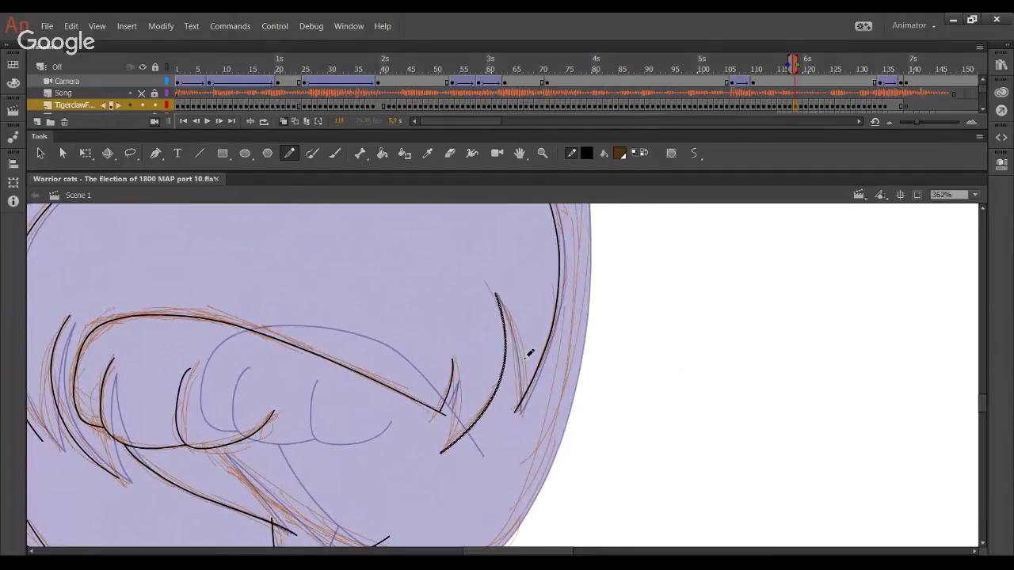
left_click(588, 444, "ctrl")
Hide the rough sketch while extending the fur curve's upper tip and adjusting its bend, and show the sketch again
left_click(982, 113)
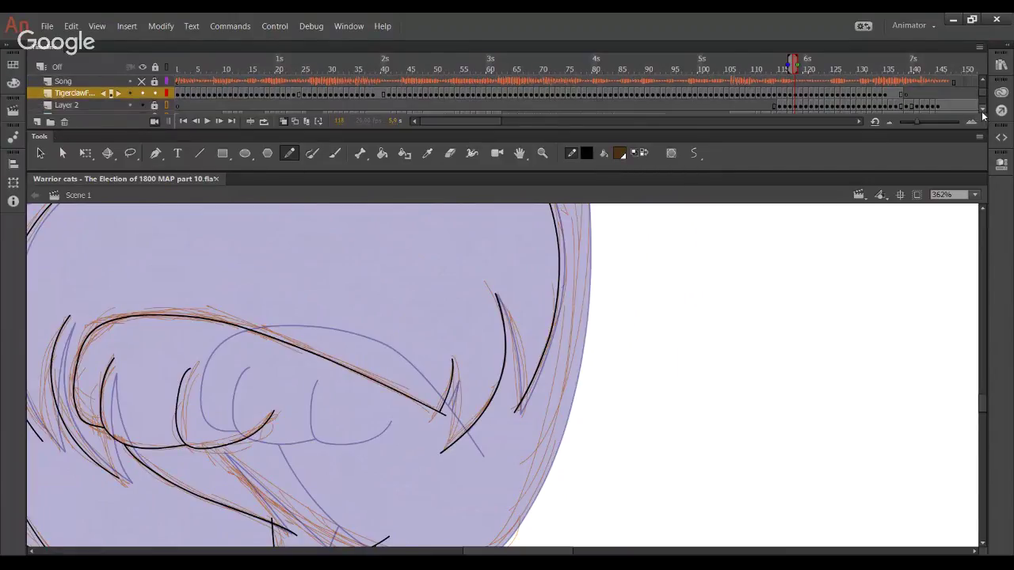
left_click(983, 113)
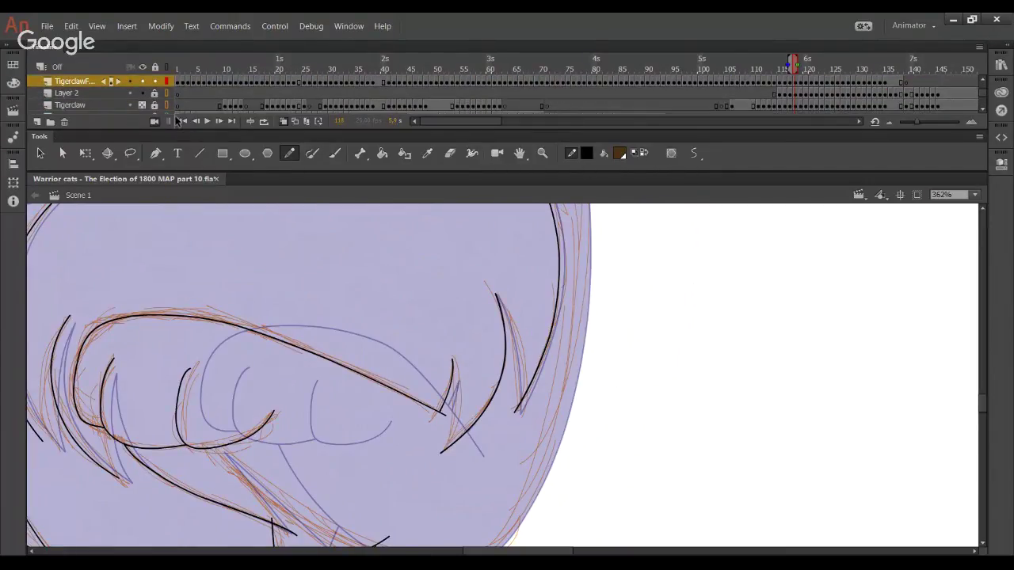
left_click(142, 105)
left_click_drag(497, 297, 492, 289)
left_click_drag(504, 333, 501, 332)
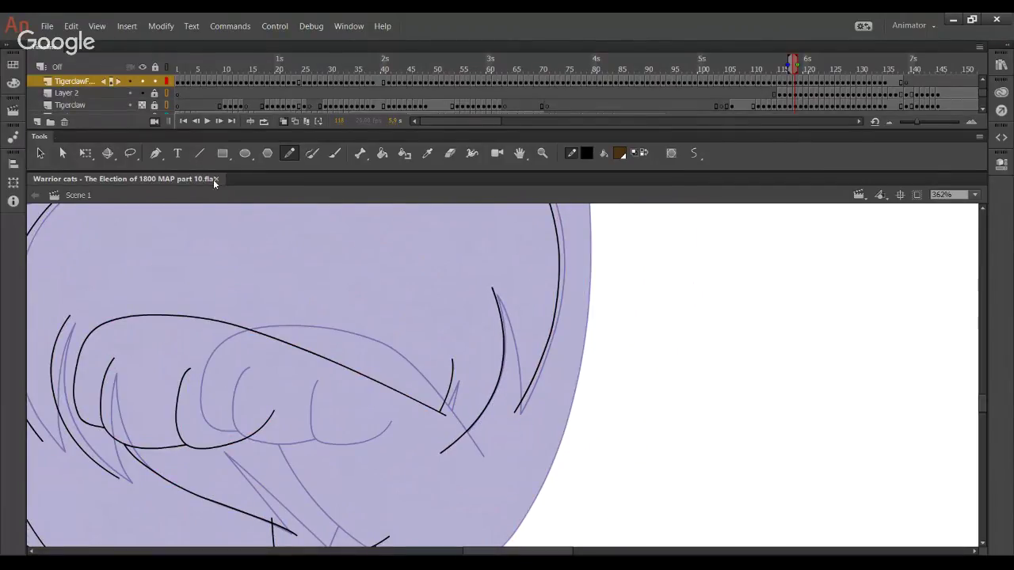
left_click(142, 105)
Examine the inked shoulder, chest and forearm lines against the sketch, close up and at a wider magnification
mouse_move(391, 421)
left_mouse_down()
mouse_move(397, 301)
mouse_move(380, 420)
mouse_move(458, 511)
left_mouse_up()
left_click_drag(634, 346, 575, 535)
scroll(613, 306, "up", 5)
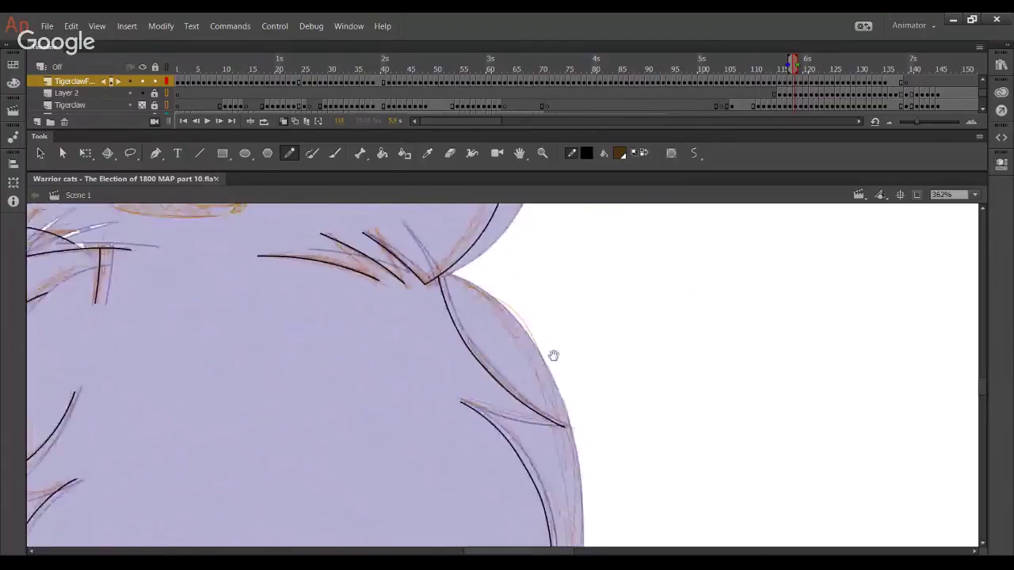
scroll(617, 311, "down", 6)
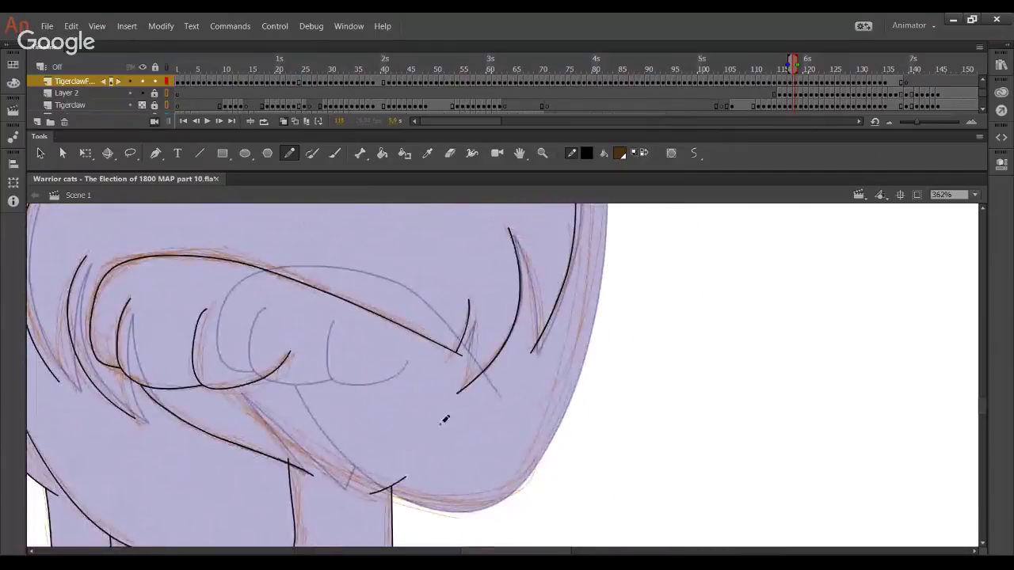
left_click_drag(426, 439, 441, 415)
mouse_move(416, 341)
left_mouse_down()
mouse_move(461, 387)
mouse_move(463, 420)
left_mouse_up()
left_click(975, 195)
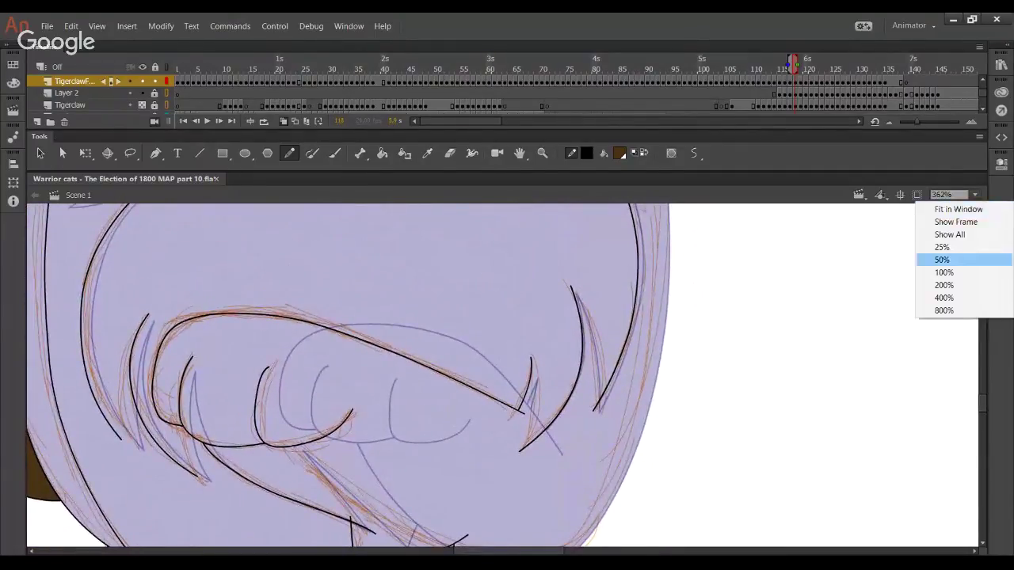
left_click(939, 260)
left_click(542, 153)
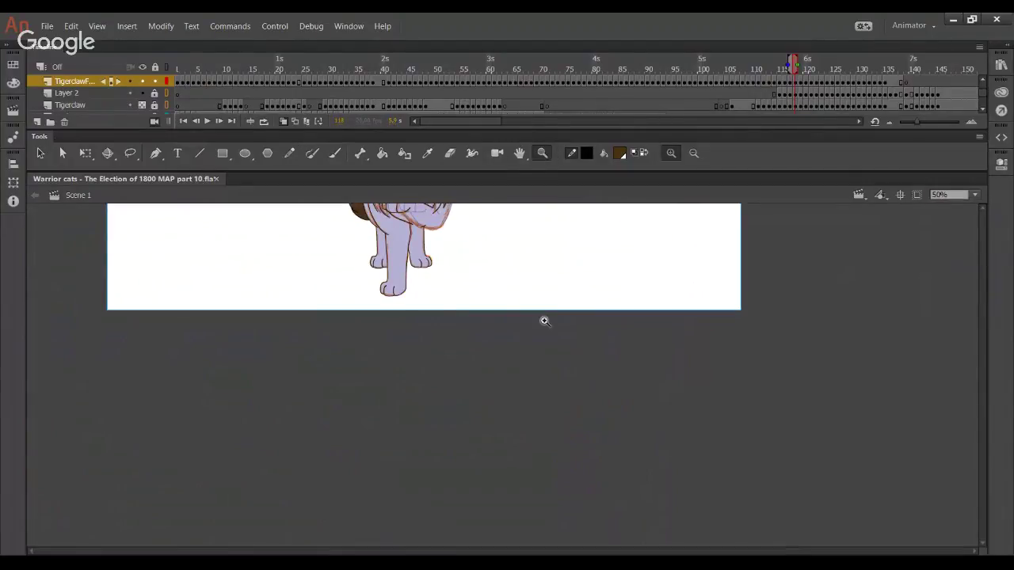
left_click(543, 319)
left_click_drag(570, 405, 405, 206)
left_click_drag(396, 295, 692, 530)
left_click(289, 153)
left_click_drag(509, 375, 459, 411)
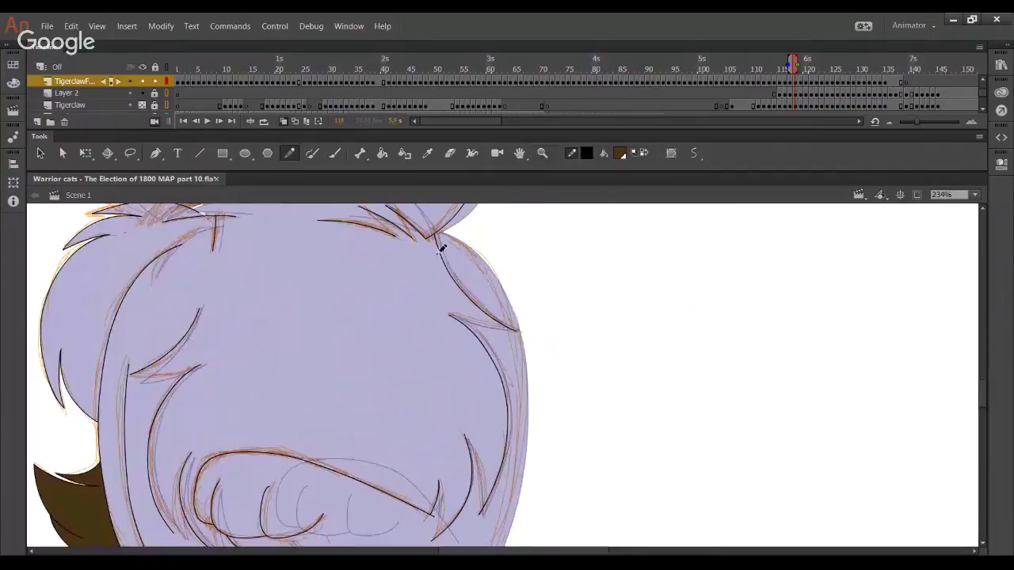
left_click_drag(210, 343, 308, 274)
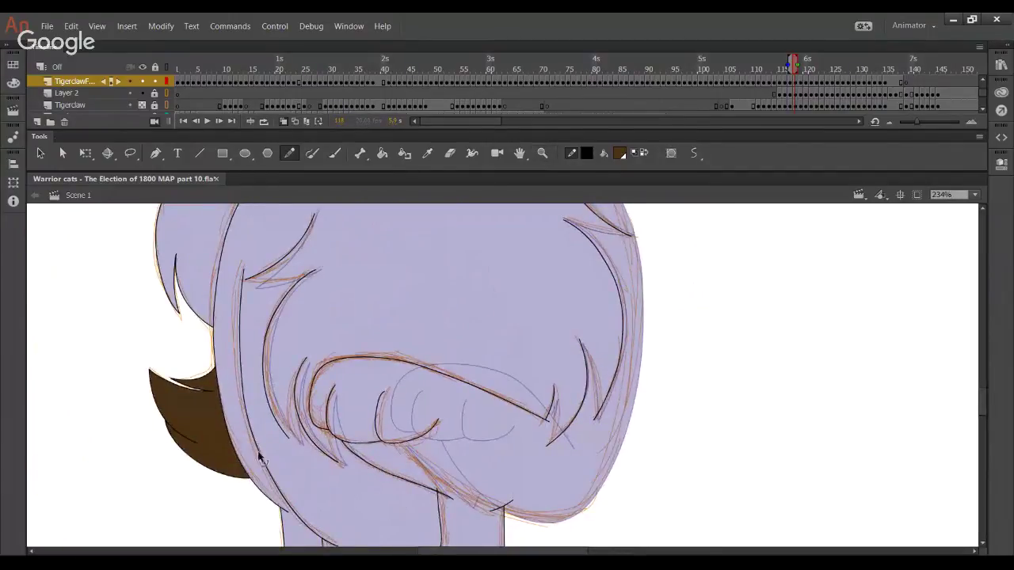
Redraw the long inner line along the body's left side so it reaches higher toward the shoulder, following the sketch
left_click_drag(257, 420, 263, 428)
mouse_move(327, 546)
left_mouse_down()
mouse_move(262, 450)
mouse_move(270, 476)
mouse_move(243, 380)
mouse_move(264, 222)
left_mouse_up()
key("ctrl+z")
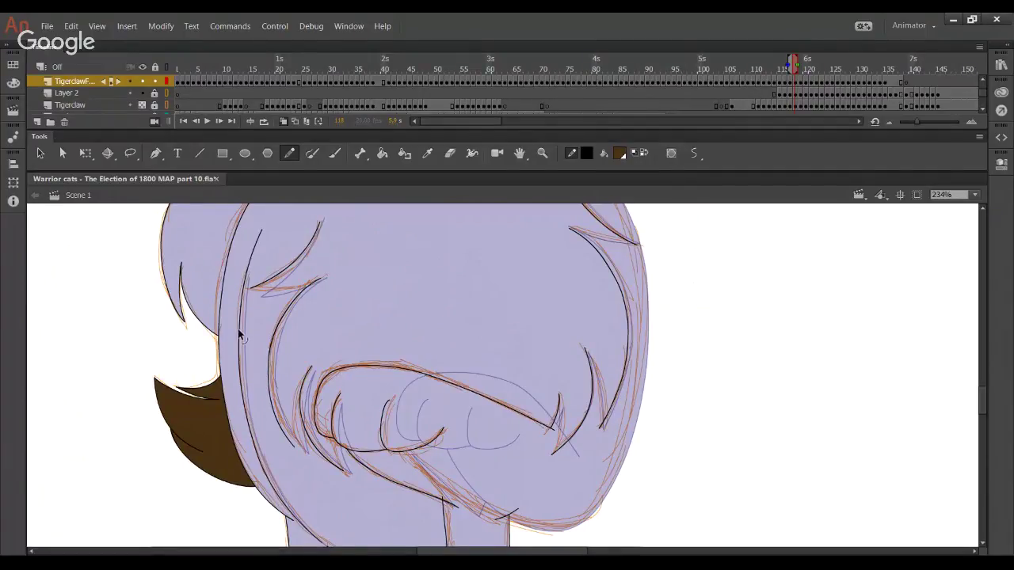
scroll(253, 409, "down", 3)
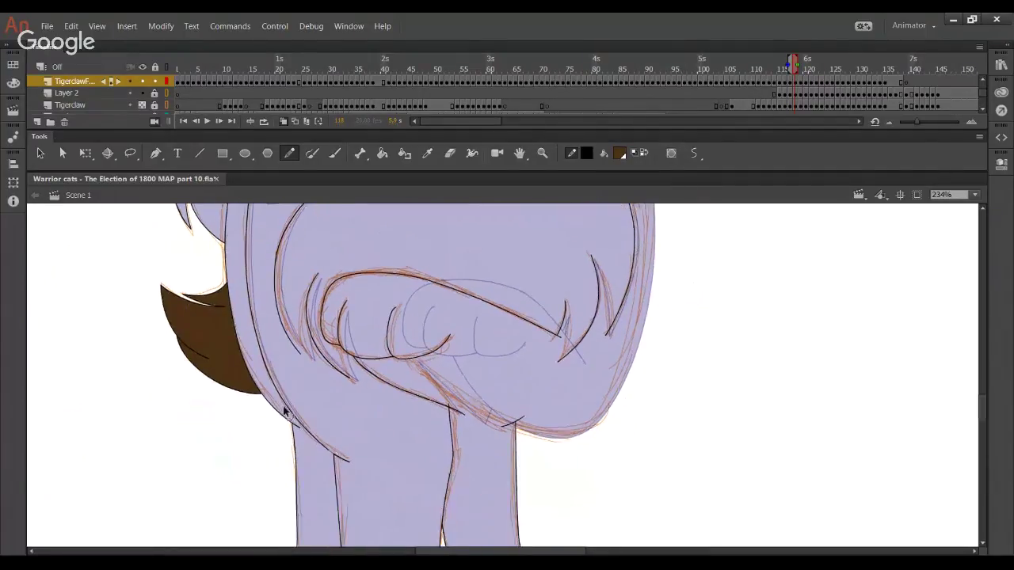
left_click(290, 412, "ctrl")
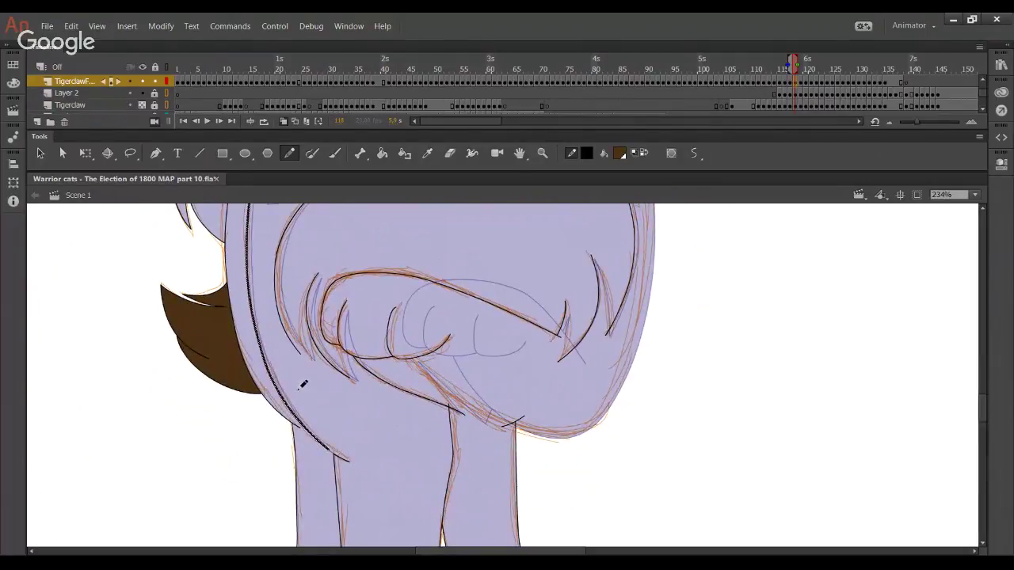
left_click_drag(320, 449, 356, 537)
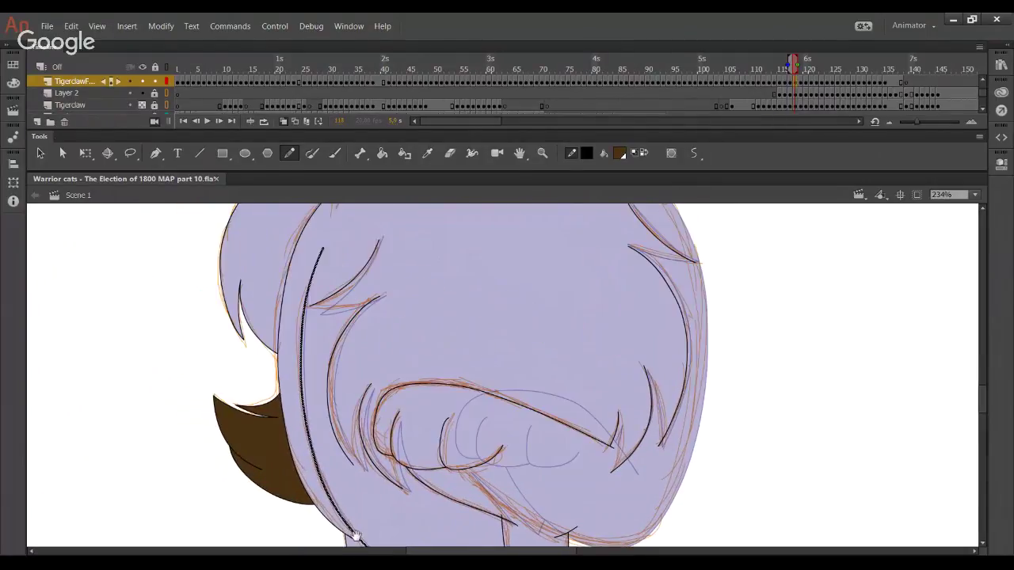
left_click(414, 480, "ctrl")
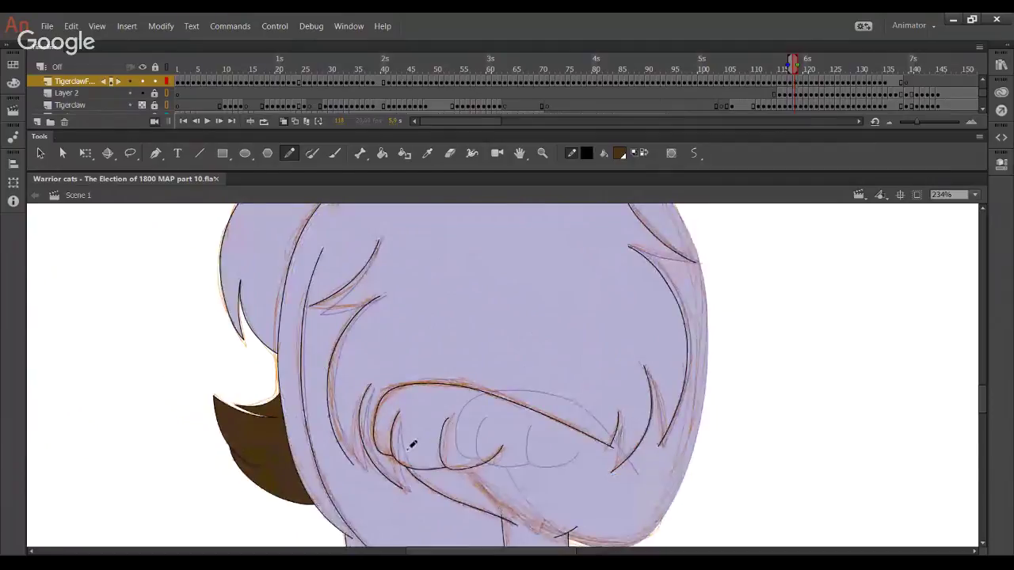
Examine the whole inked cat figure on the current frame at a wider magnification
mouse_move(376, 368)
left_mouse_down()
mouse_move(362, 406)
mouse_move(378, 397)
mouse_move(368, 382)
left_mouse_up()
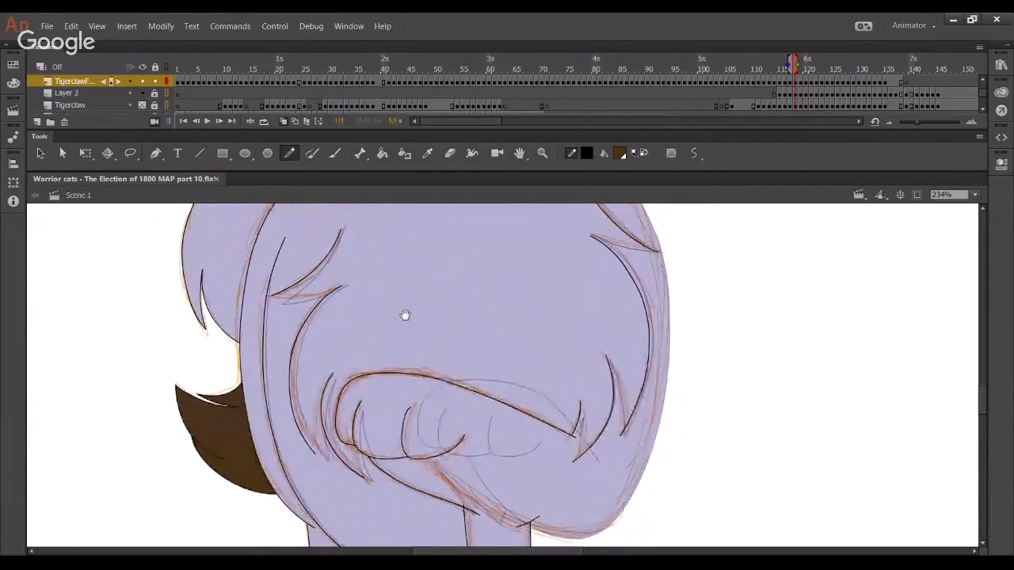
scroll(701, 269, "up", 4)
left_click(976, 194)
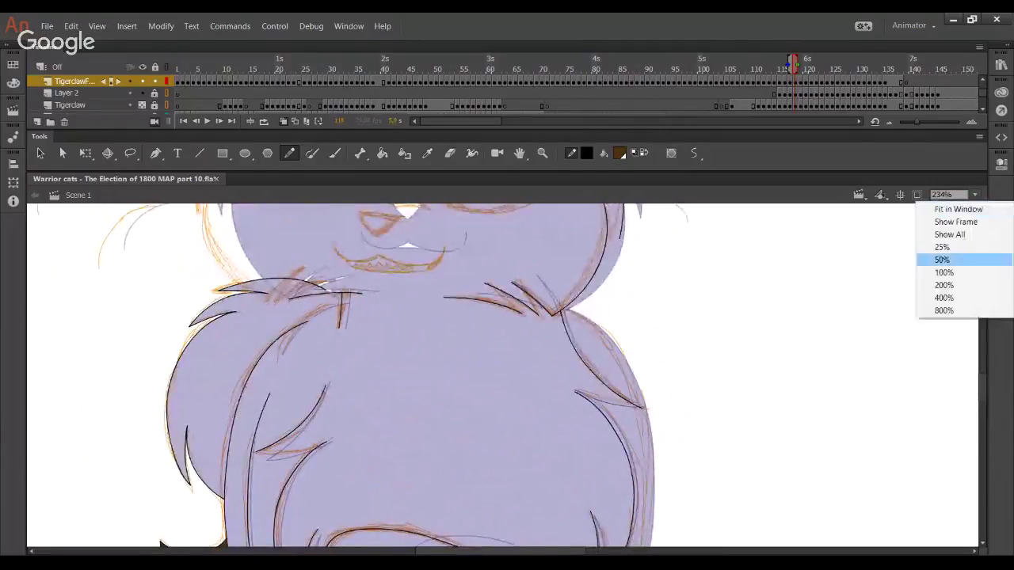
left_click(940, 262)
key("z")
left_click_drag(427, 268, 665, 486)
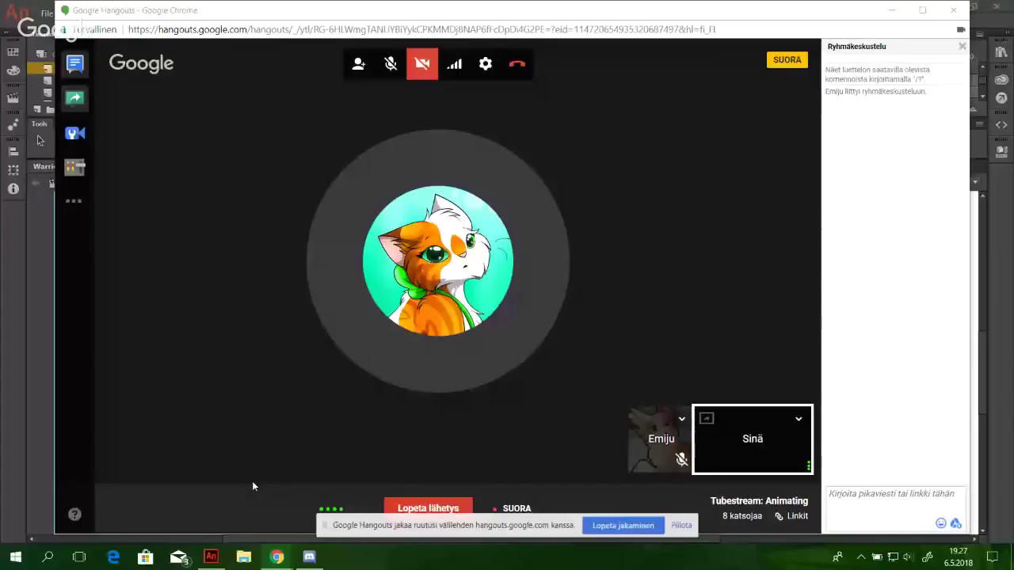
key("alt+Tab")
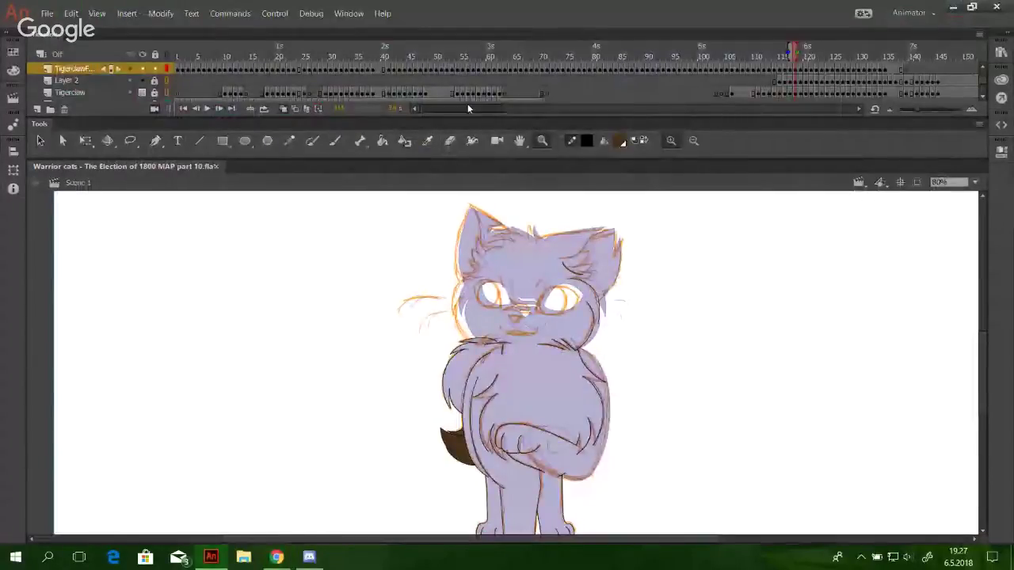
Capture a screenshot of frame 44 with the entire stage in view and the Background layer shown
left_click_drag(328, 52, 403, 62)
scroll(987, 87, "down", 3)
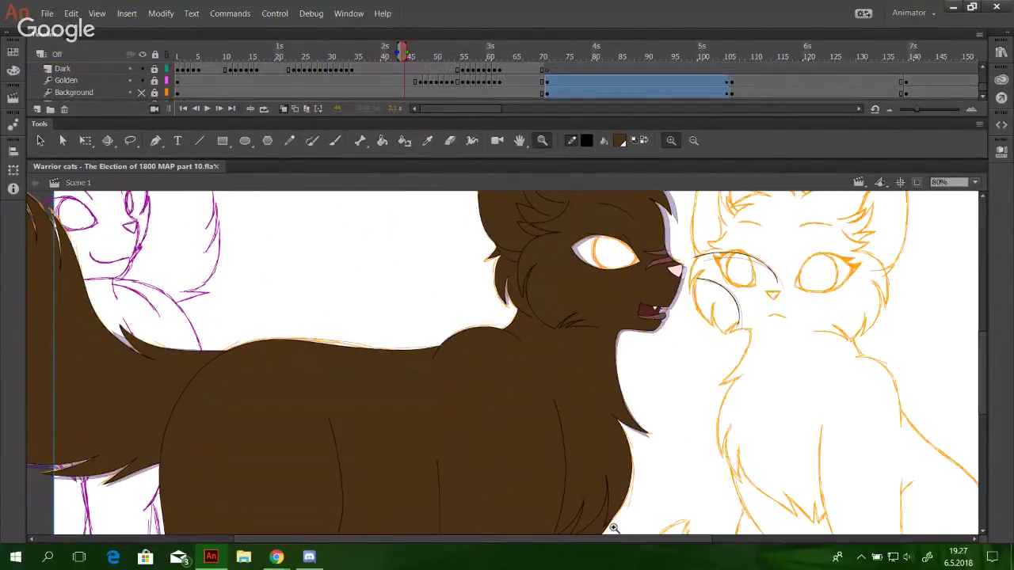
left_click_drag(606, 541, 665, 541)
left_click(975, 183)
left_click(971, 239)
left_click_drag(621, 444, 664, 450)
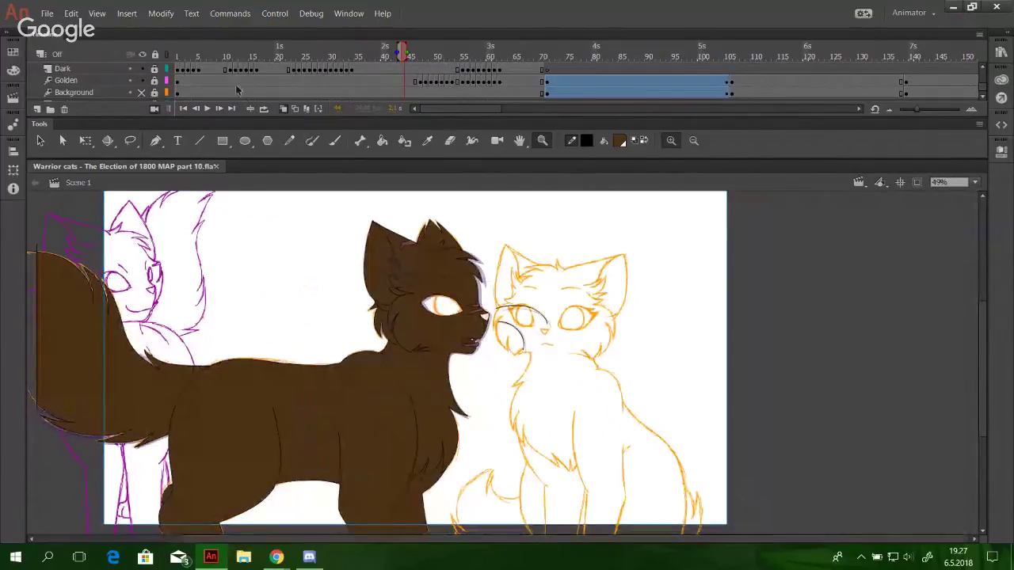
left_click(142, 92)
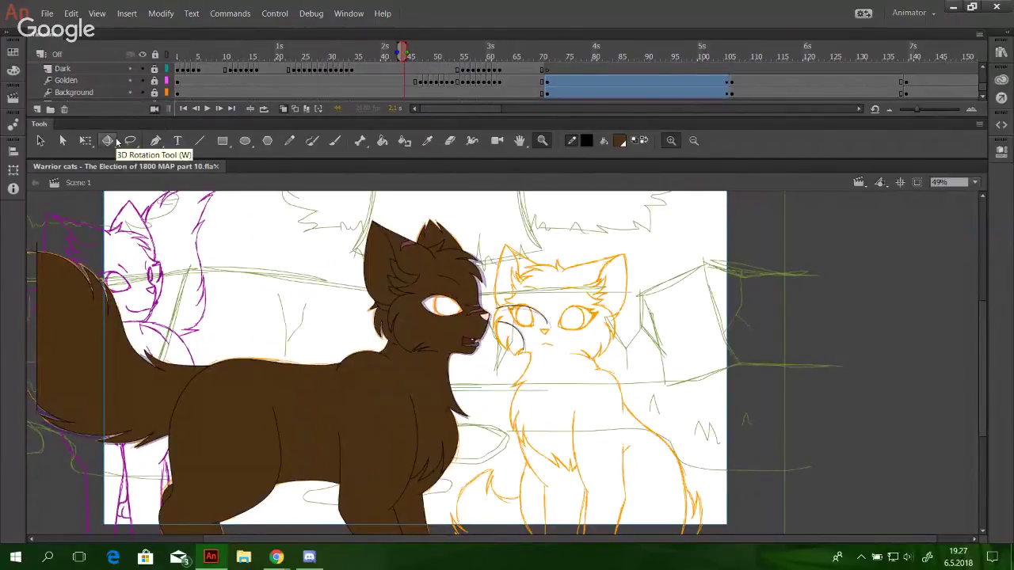
Hide the Background and Golden layers
left_click(142, 92)
left_click(142, 80)
Find Paint among the installed programs and switch to it with a blank canvas
left_click(28, 561)
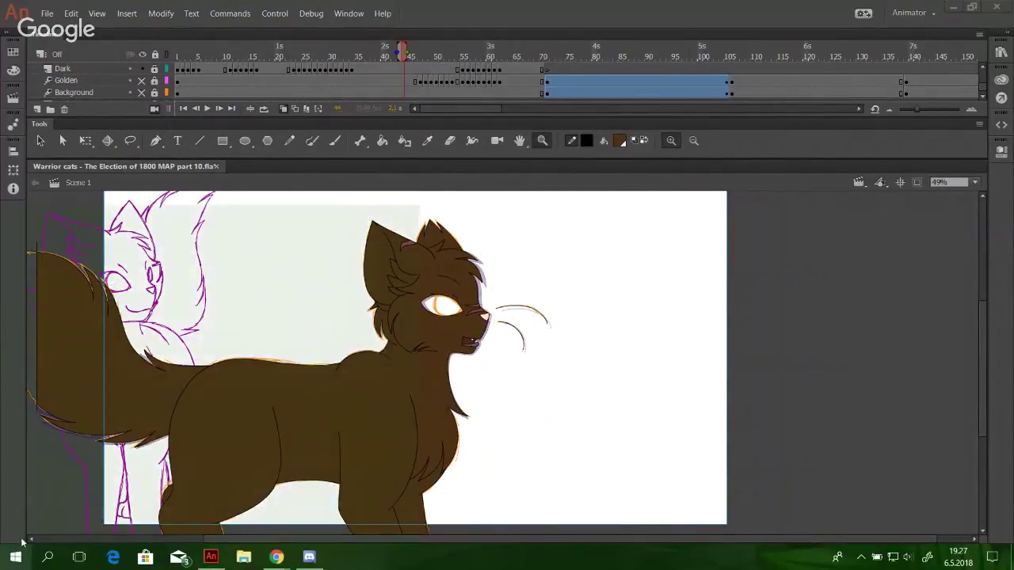
scroll(112, 362, "down", 5)
scroll(113, 362, "down", 5)
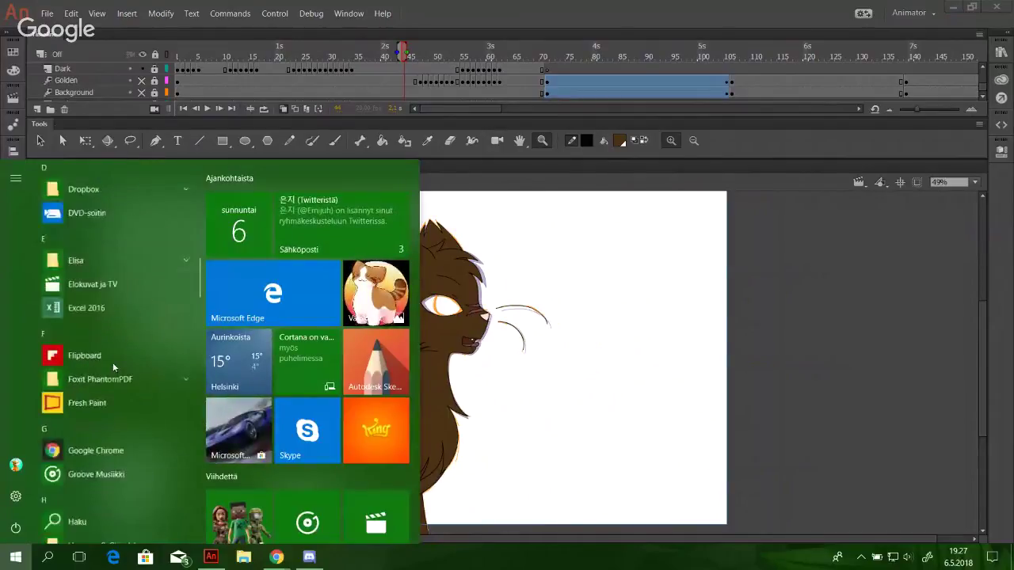
type("p")
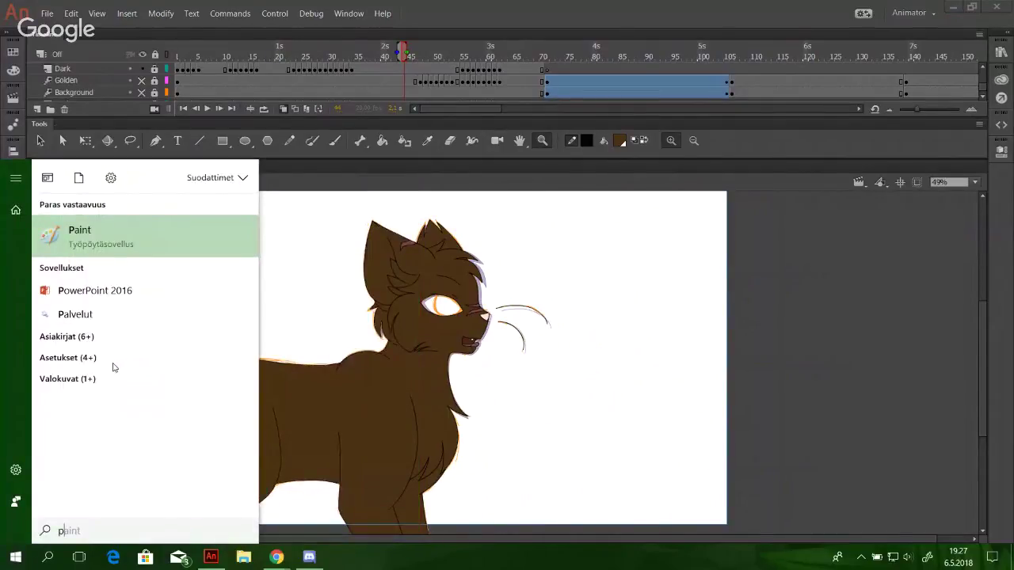
key("Return")
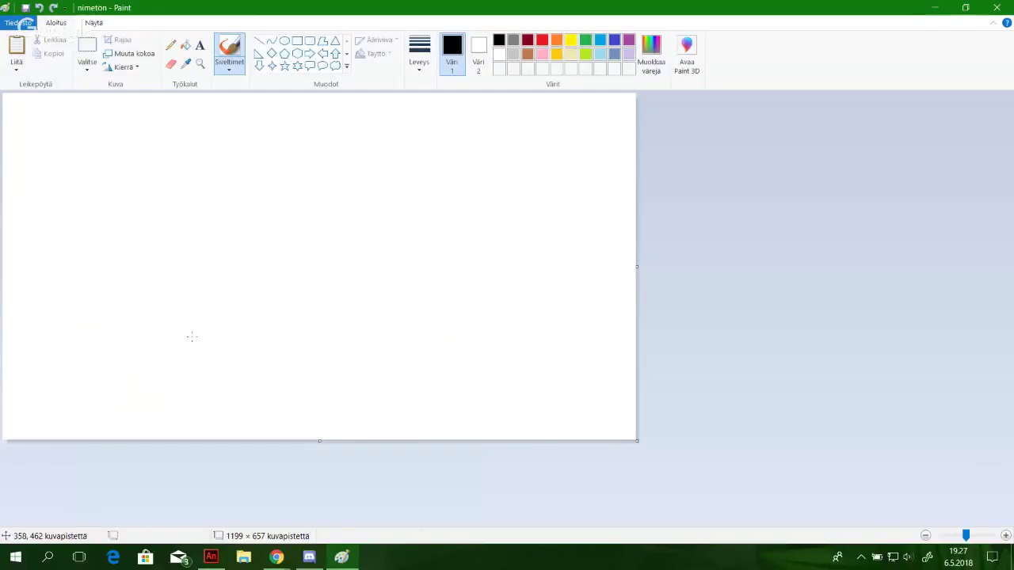
Paste the captured screenshot and crop the canvas to just the stage artwork, about 1178 × 629 pixels
key("ctrl+v")
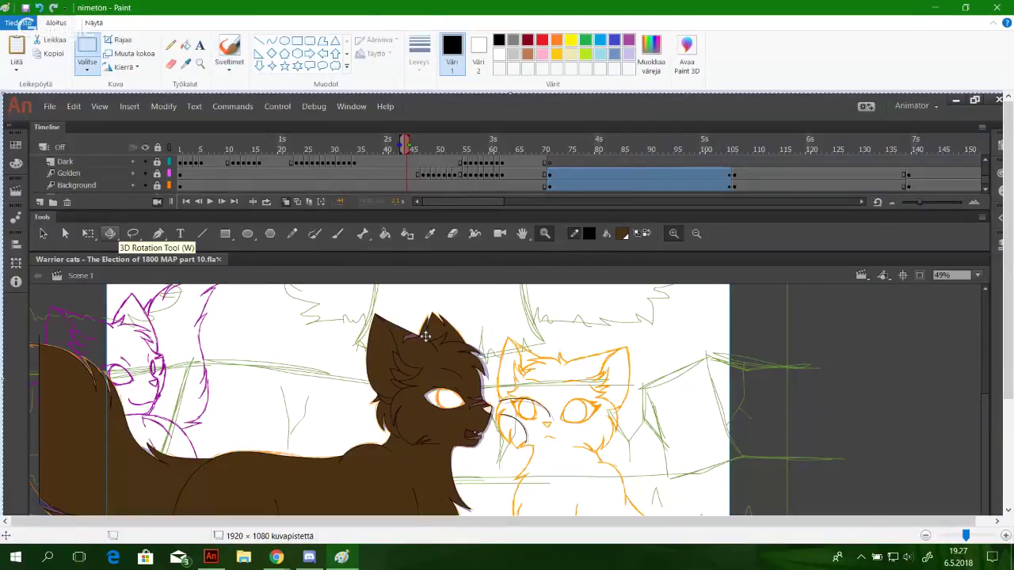
left_click_drag(425, 336, 374, 207)
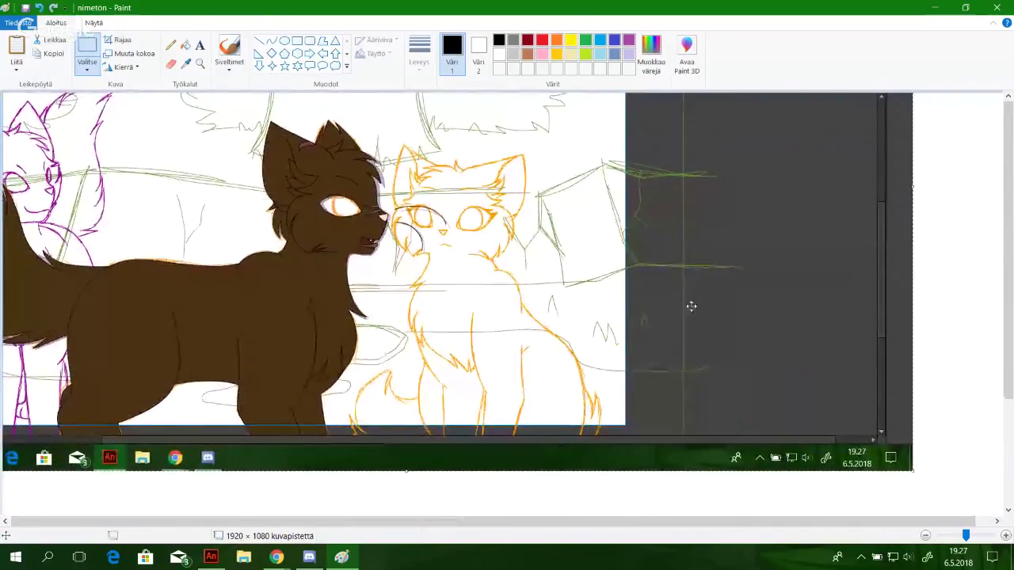
left_click_drag(1011, 320, 1011, 436)
left_click_drag(927, 523, 625, 259)
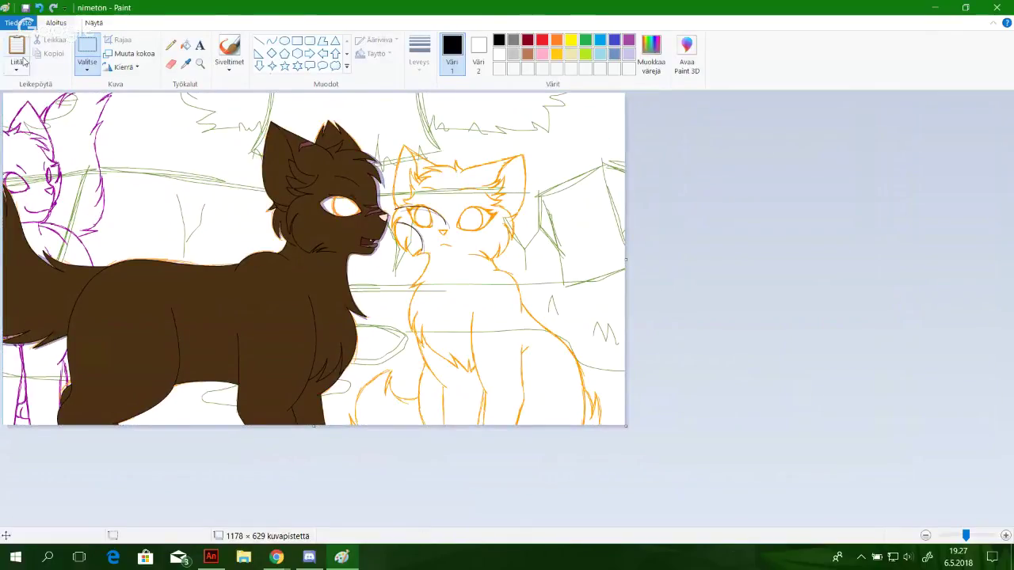
Save the cropped image as a PNG named LickableClaw in the Phone pictures folder under Kuvat
left_click(27, 23)
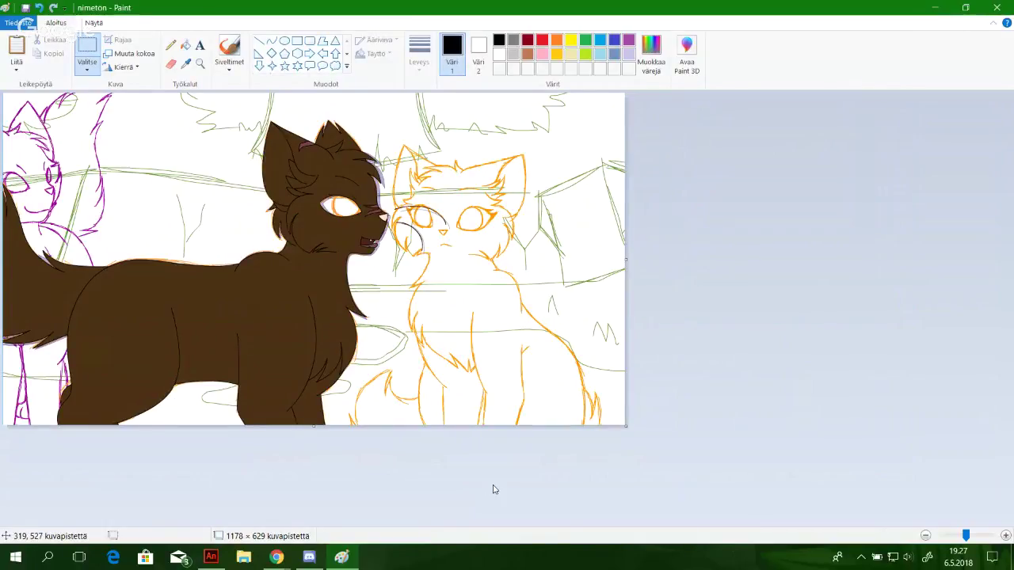
key("ctrl+s")
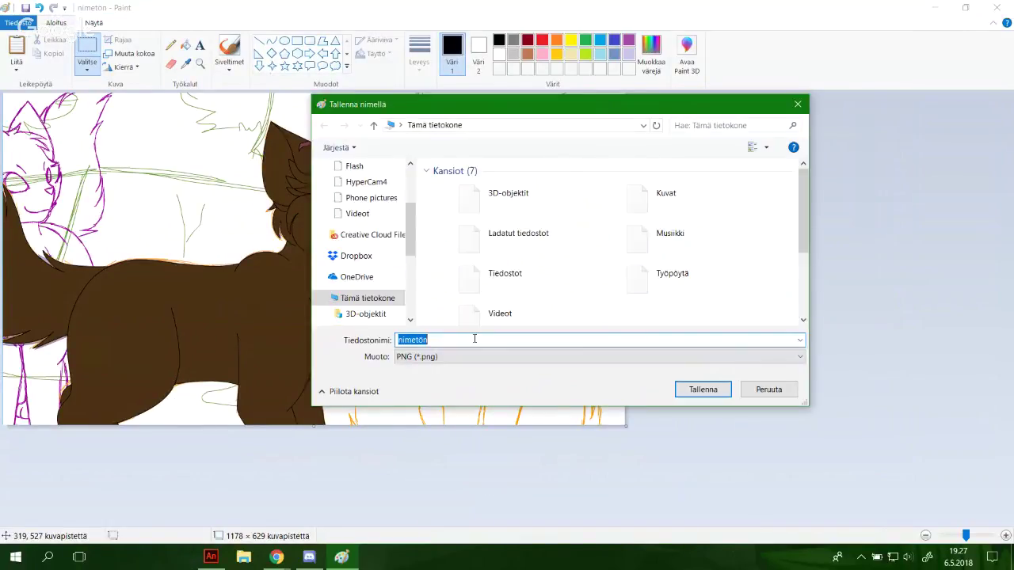
scroll(357, 222, "down", 6)
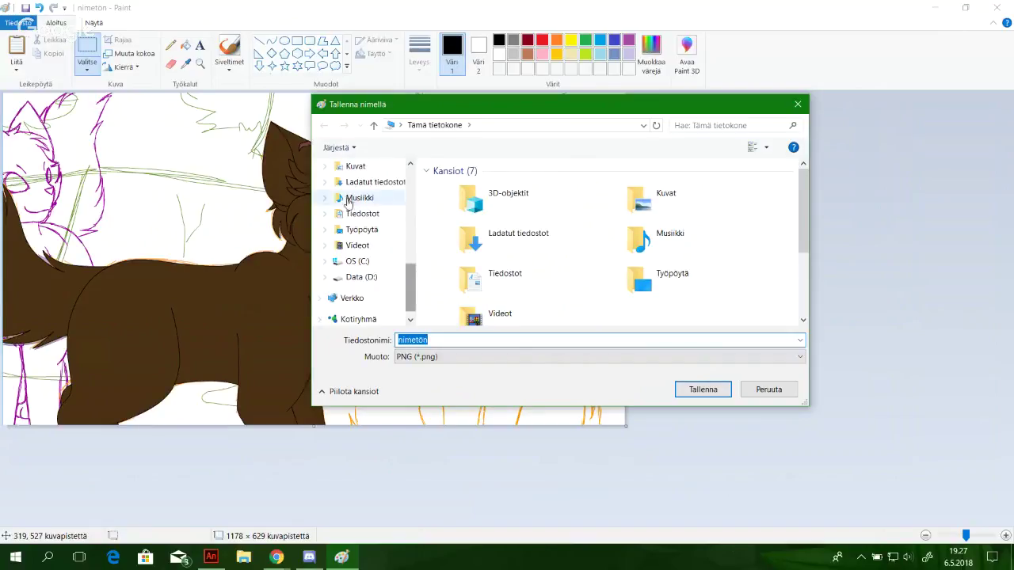
left_click(336, 167)
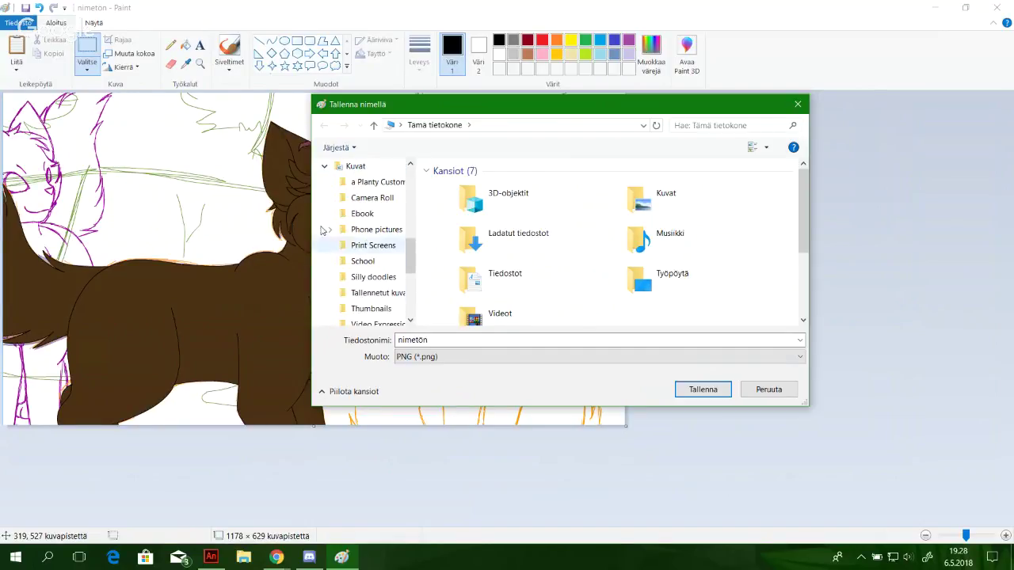
left_click(365, 230)
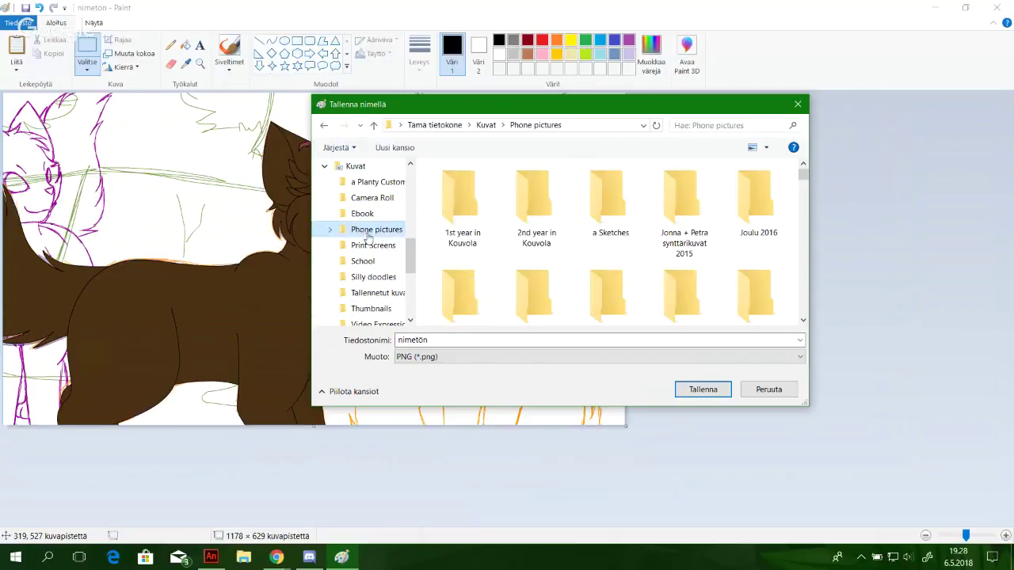
left_click(469, 343)
type("Lica")
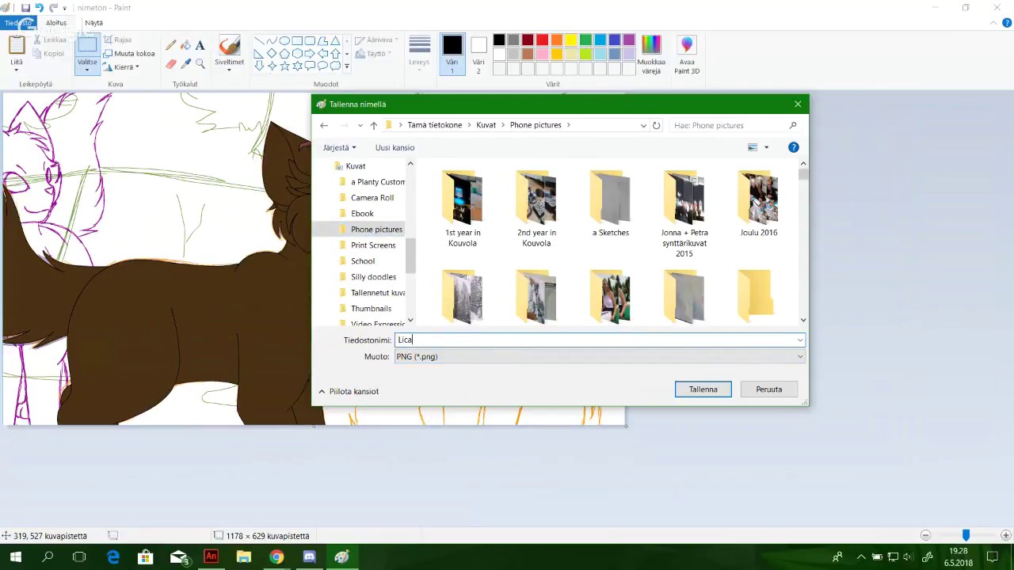
key("BackSpace")
type("kable")
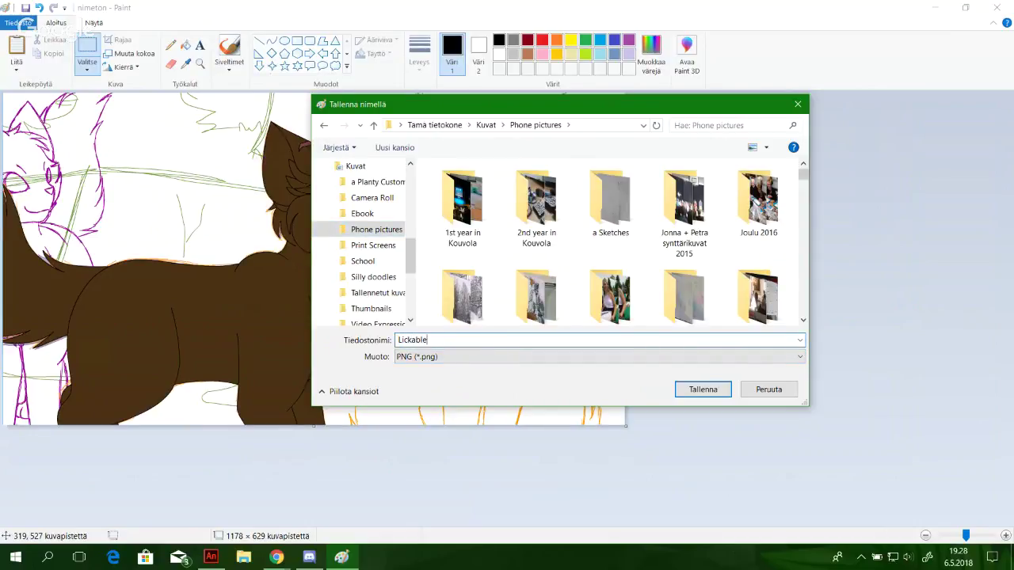
type("Claw")
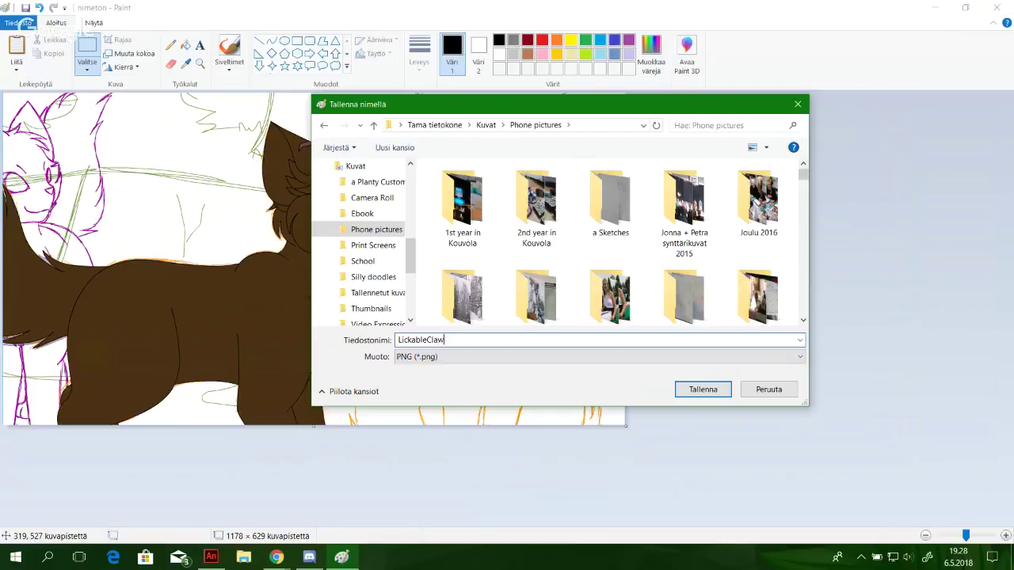
left_click(701, 390)
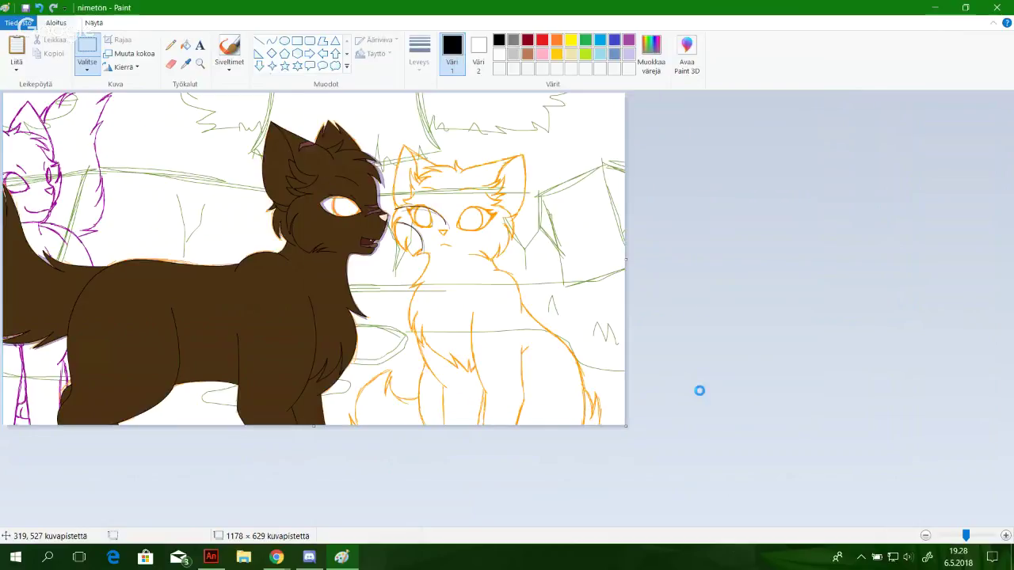
Close Paint and switch to the Chrome window that is playing the music video
left_click(279, 558)
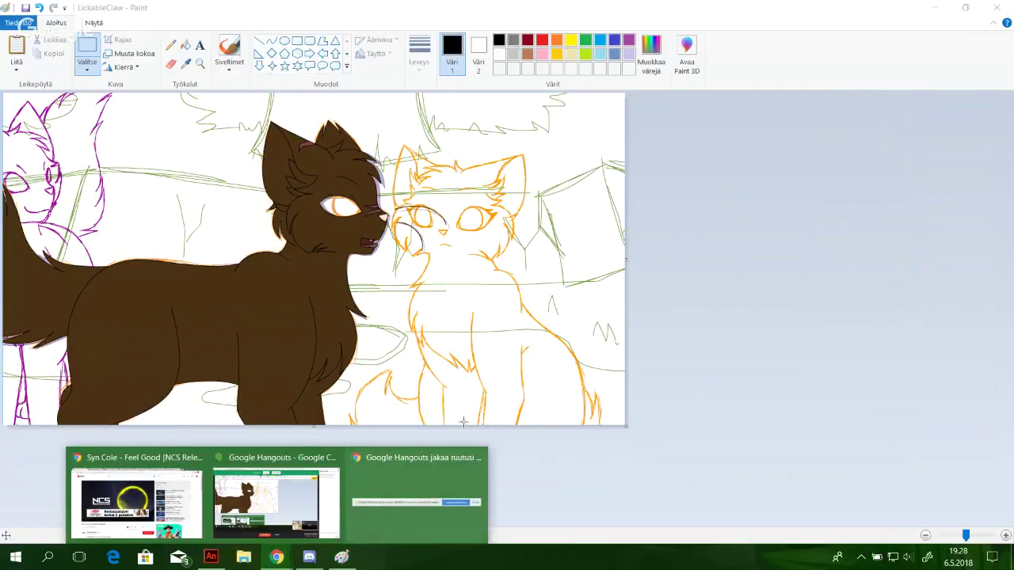
left_click(670, 357)
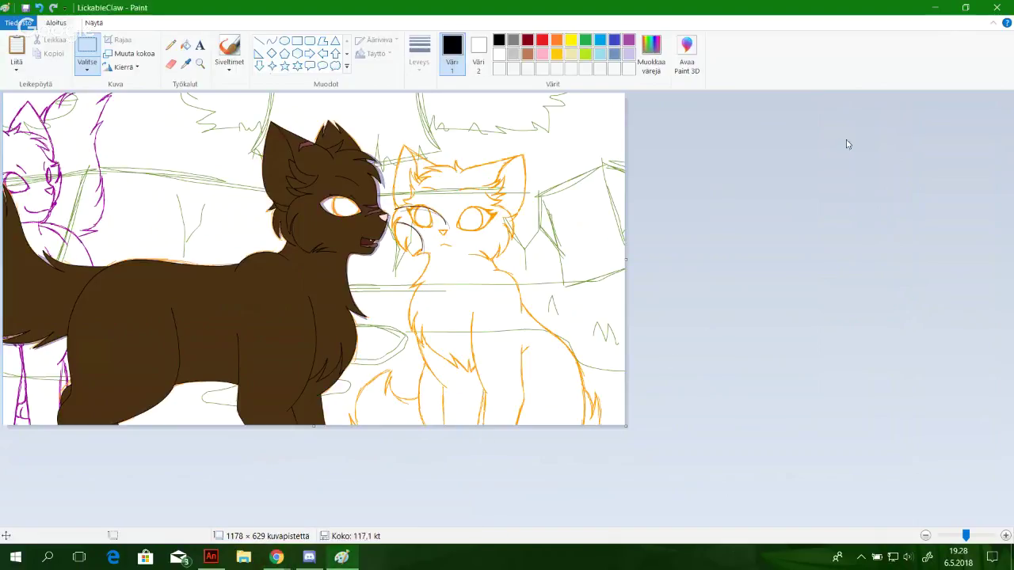
left_click(998, 8)
mouse_move(266, 562)
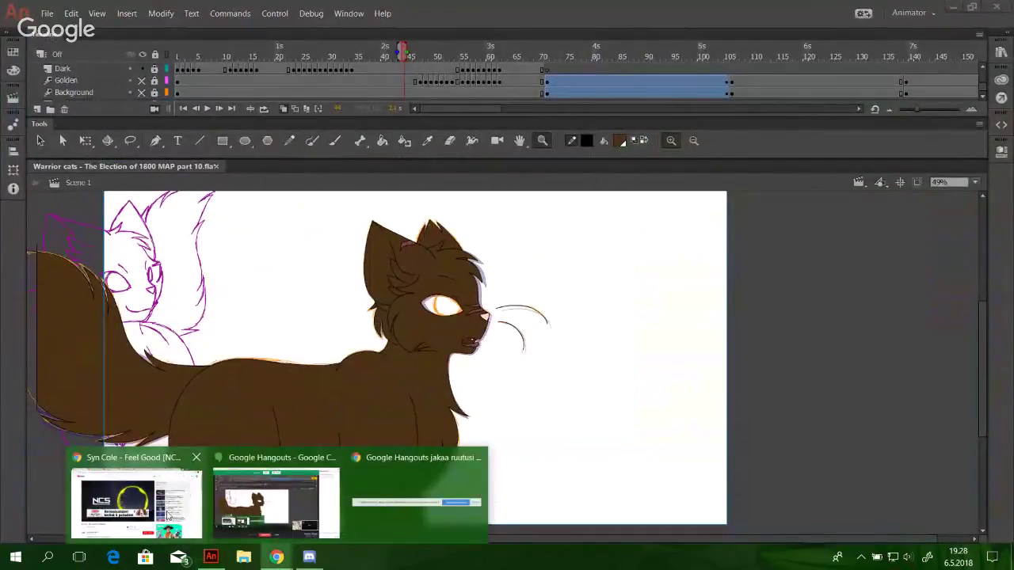
left_click(136, 500)
Close the two Kanta health service pages in the browser
left_click(529, 10)
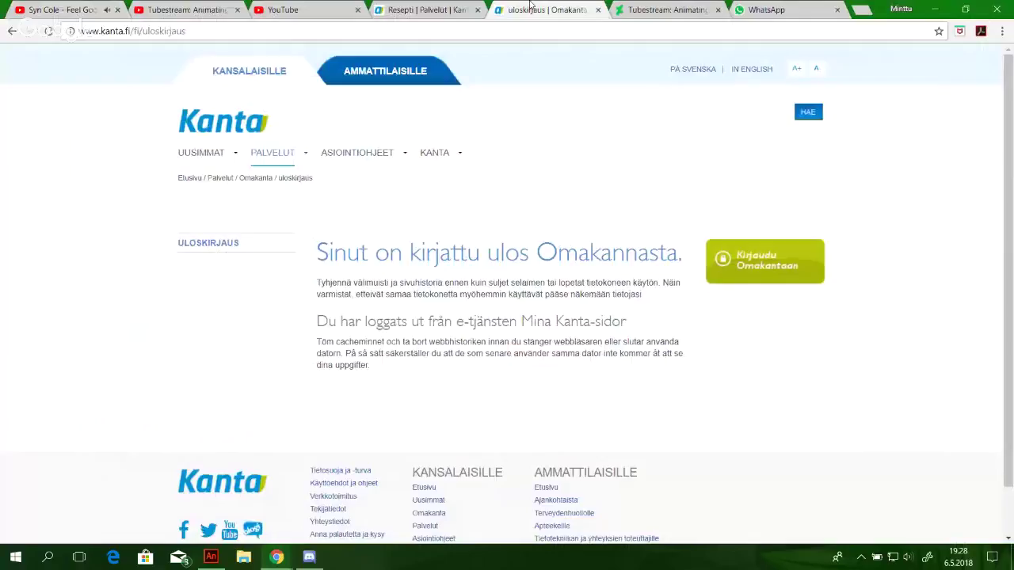
left_click(478, 10)
left_click(478, 10)
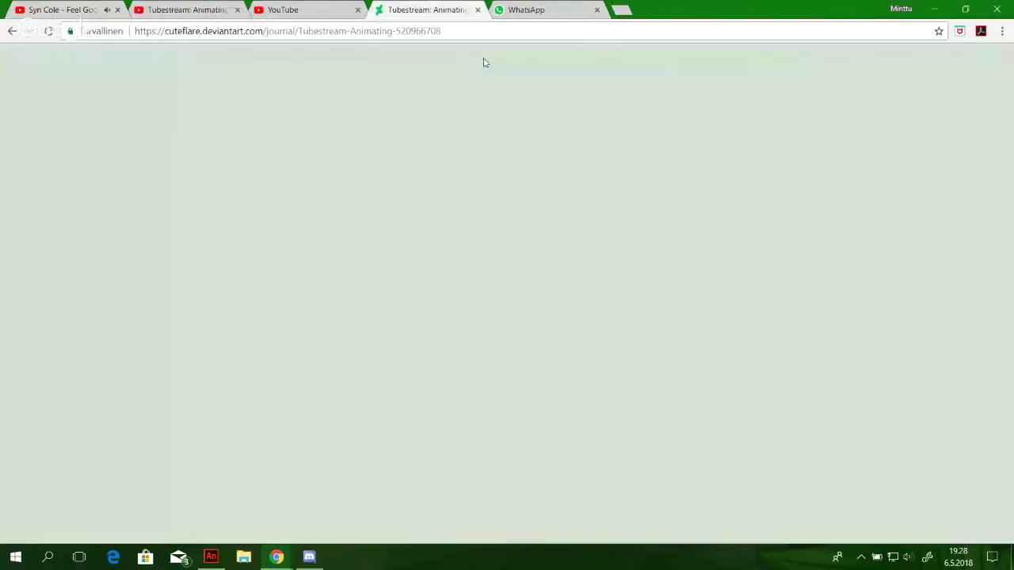
Close the WhatsApp page and open a blank browser tab
left_click(582, 10)
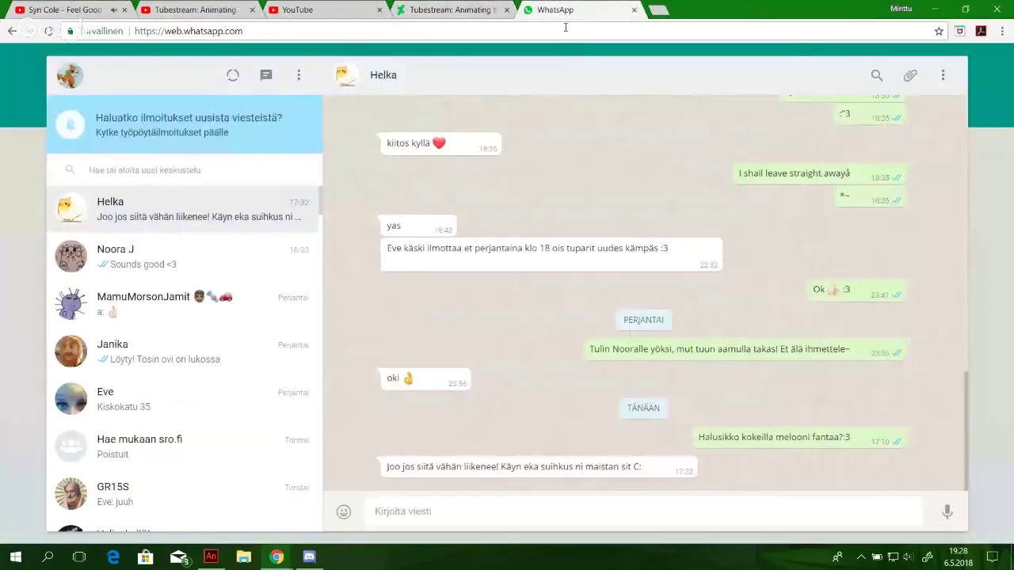
left_click(564, 28)
left_click(346, 7)
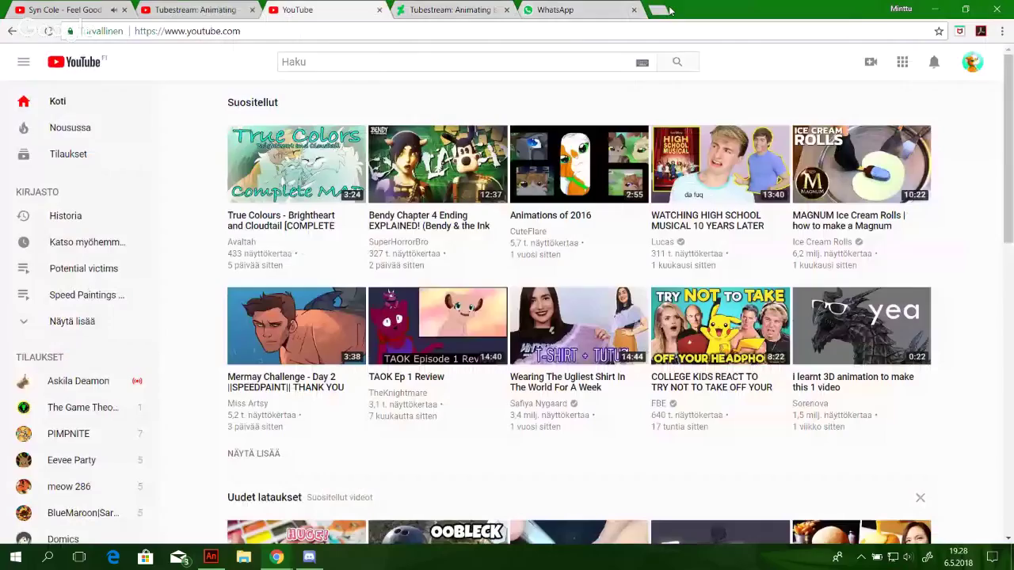
middle_click(519, 11)
left_click(529, 9)
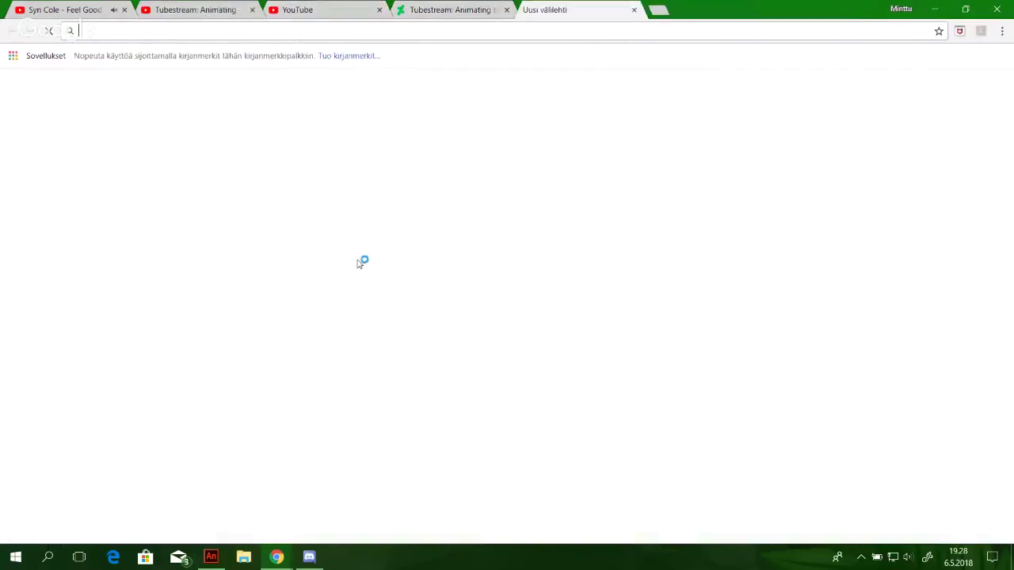
Open the Twitter profile page at twitter.com/ChibiFlare
type("h")
key("BackSpace")
key("BackSpace")
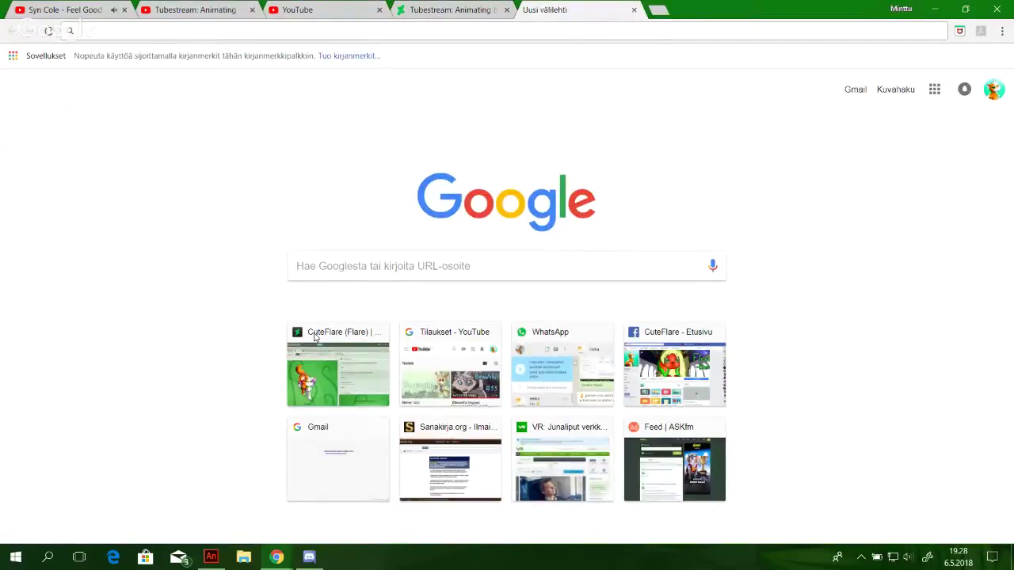
type("twitter.com/ChibiFlare")
key("Return")
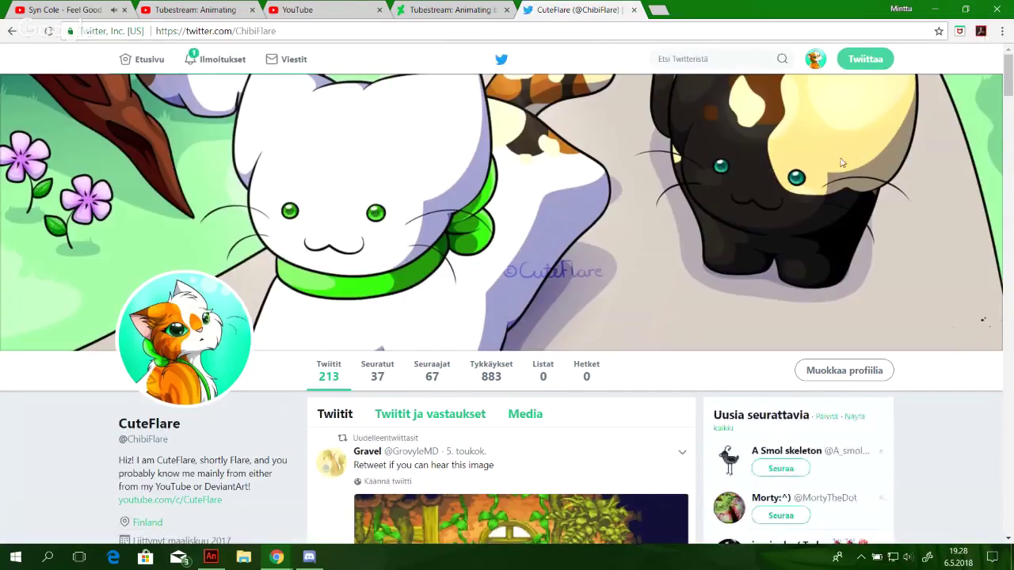
Open the account's Twitter notifications from the profile page
scroll(843, 163, "down", 1)
scroll(842, 162, "up", 1)
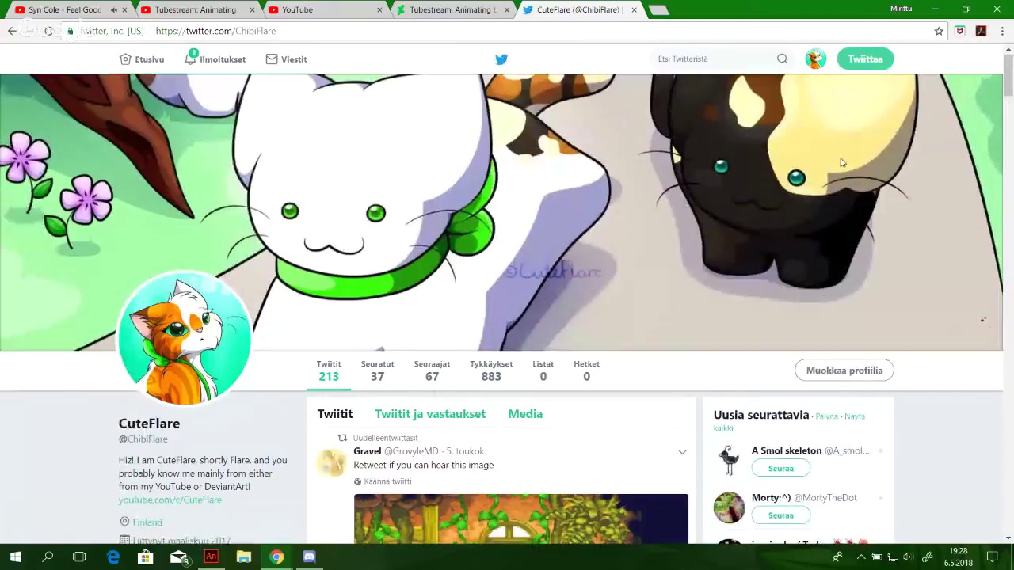
left_click(216, 58)
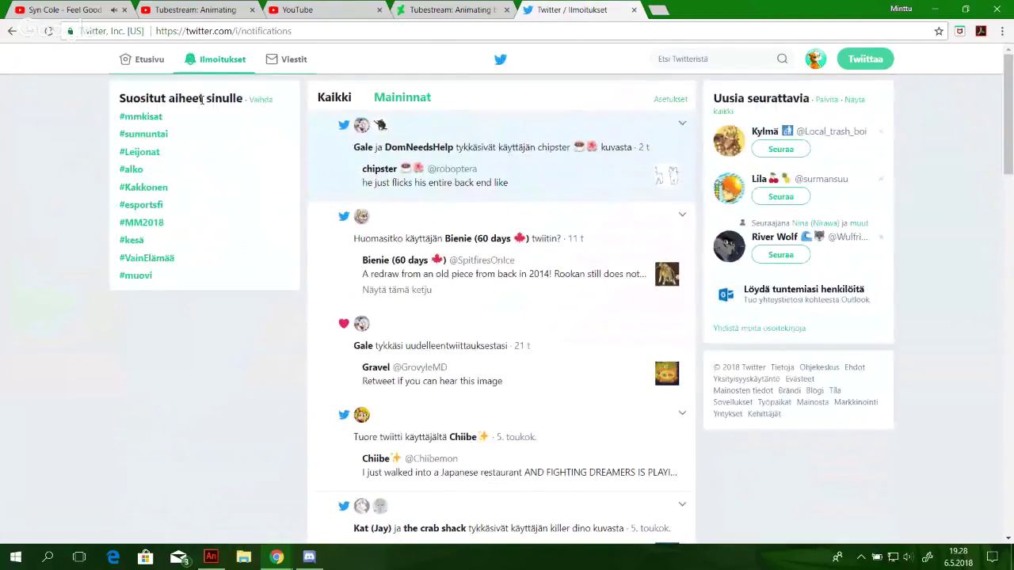
Start a new tweet from the Twitter home page and attach the LickableClaw image from the Phone pictures folder
left_click(150, 62)
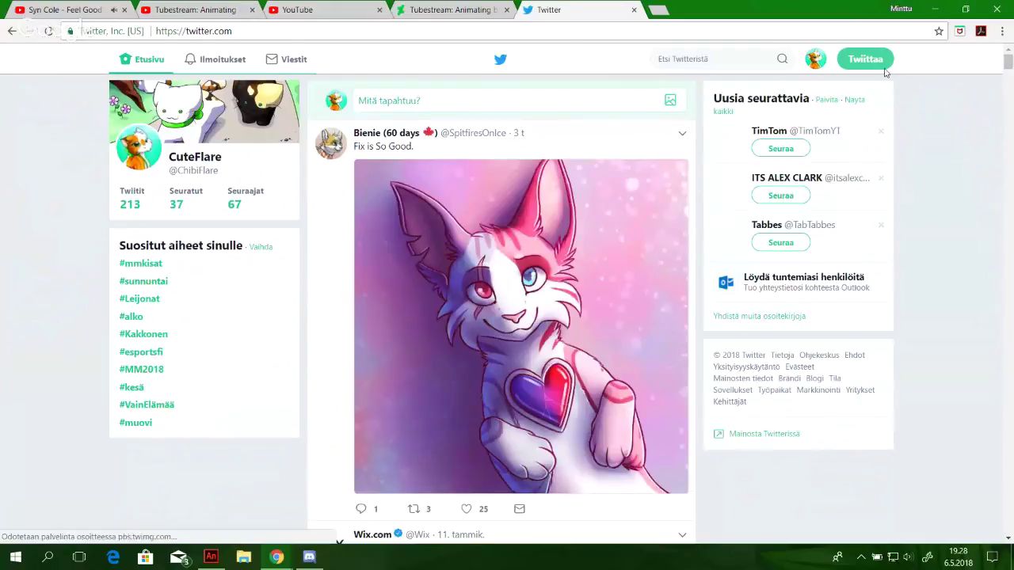
left_click(879, 68)
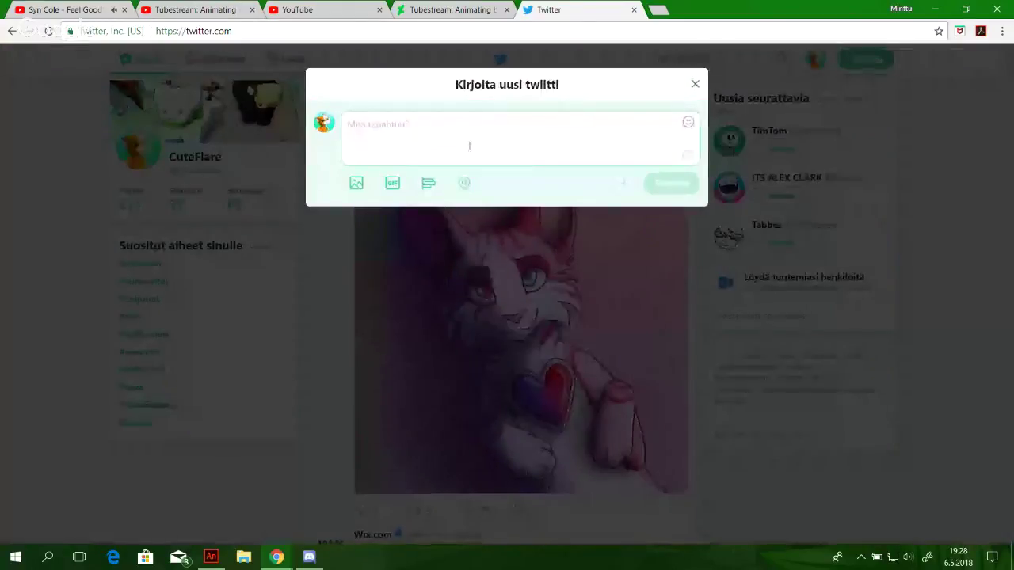
left_click(357, 189)
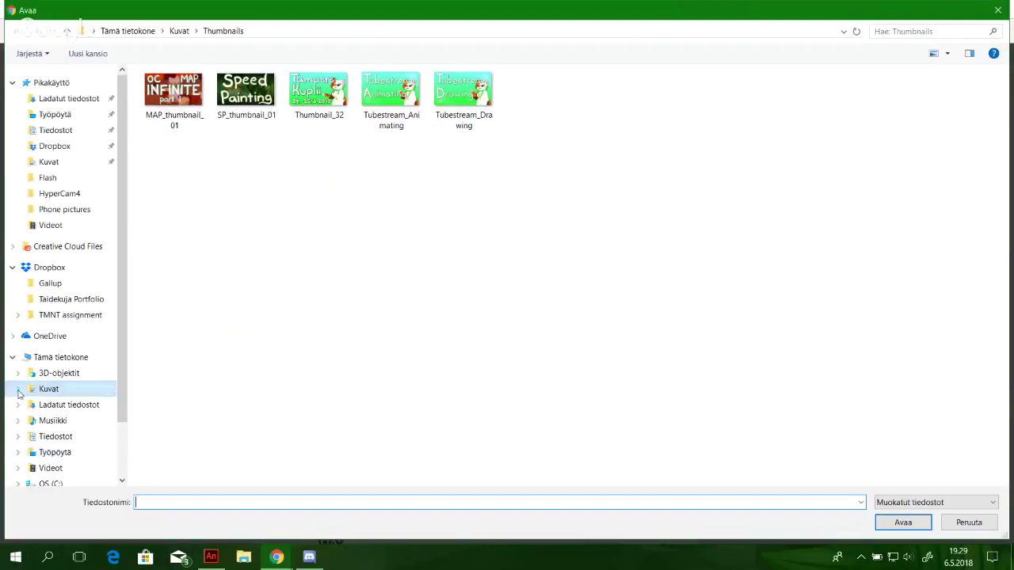
left_click(20, 388)
left_click(70, 362)
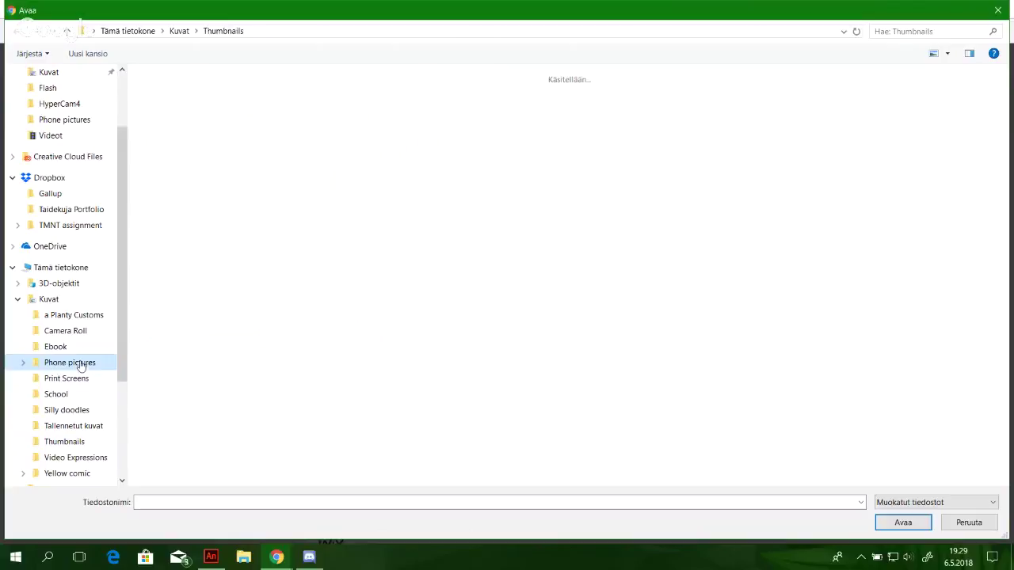
scroll(376, 345, "down", 2)
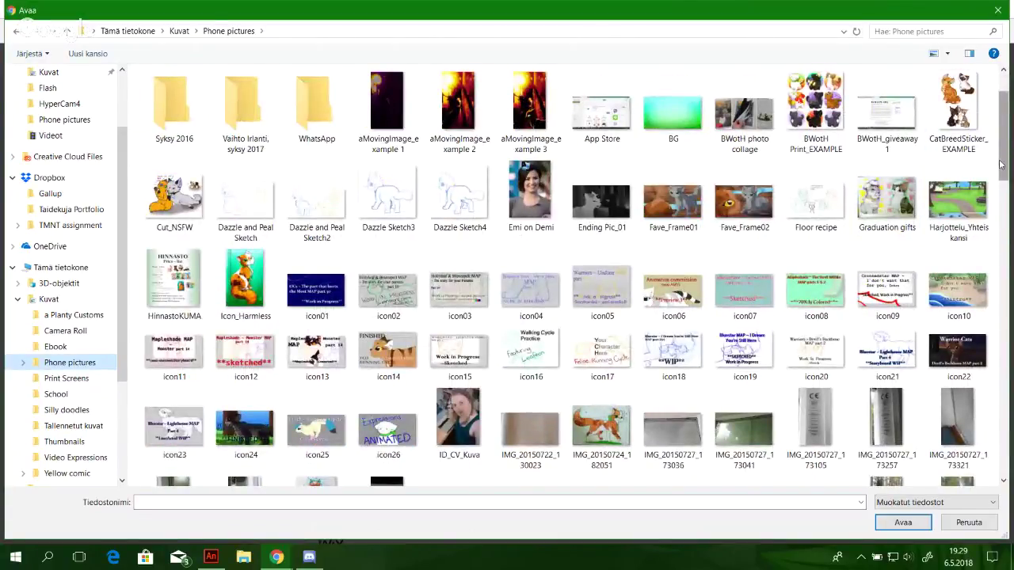
left_click_drag(1000, 166, 1003, 353)
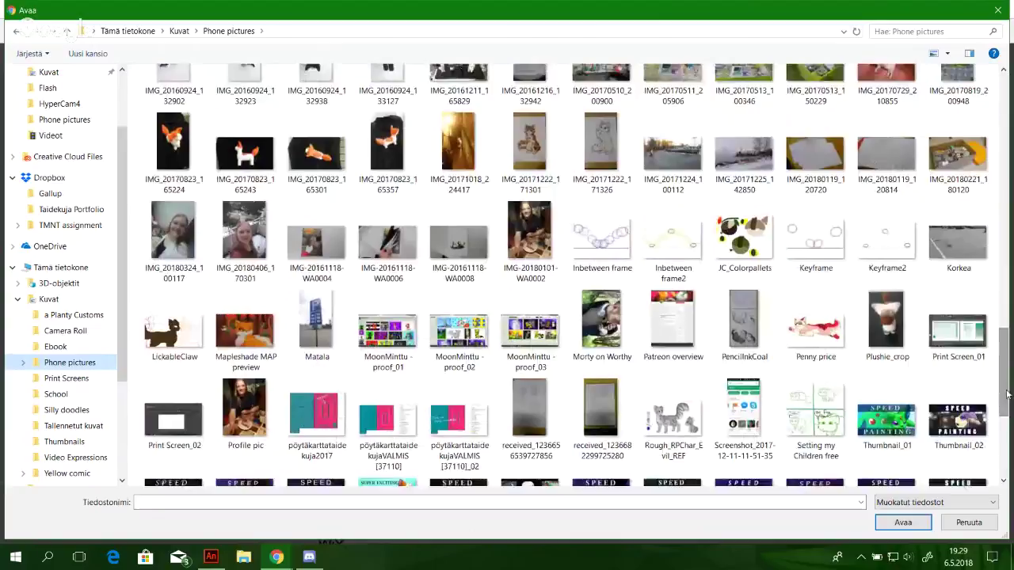
left_click_drag(1008, 393, 1006, 475)
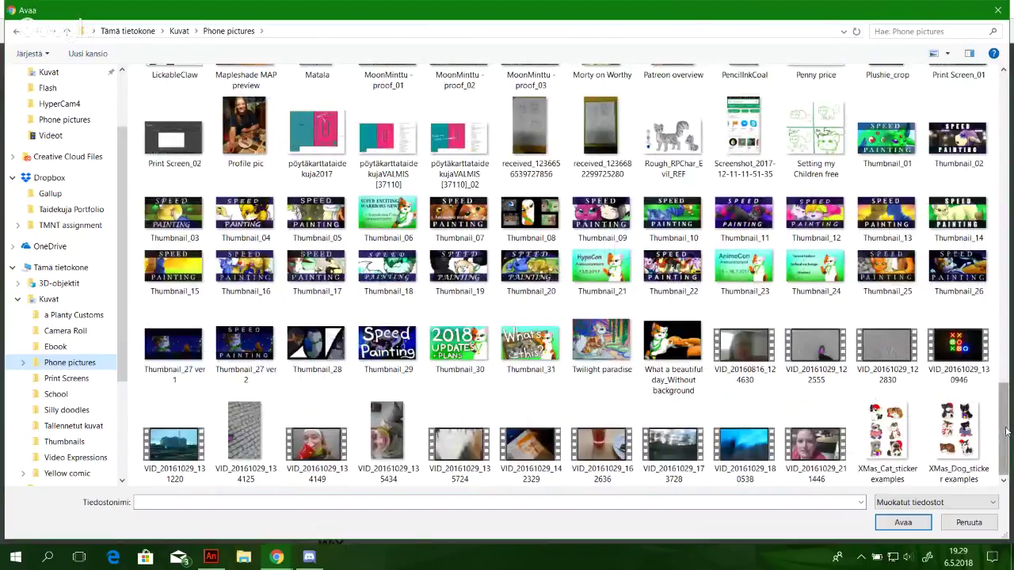
left_click_drag(1006, 432, 1008, 377)
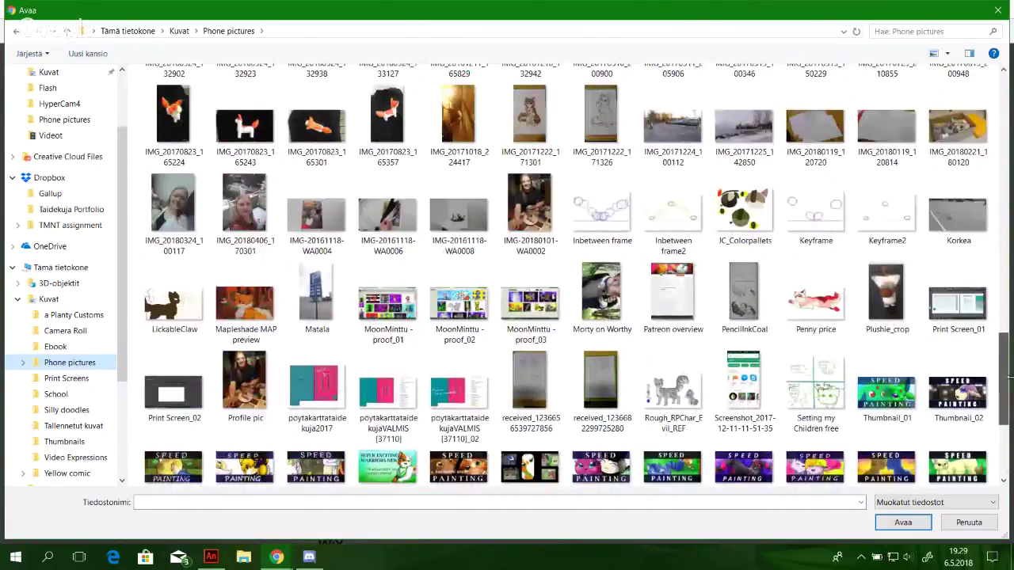
double_click(173, 305)
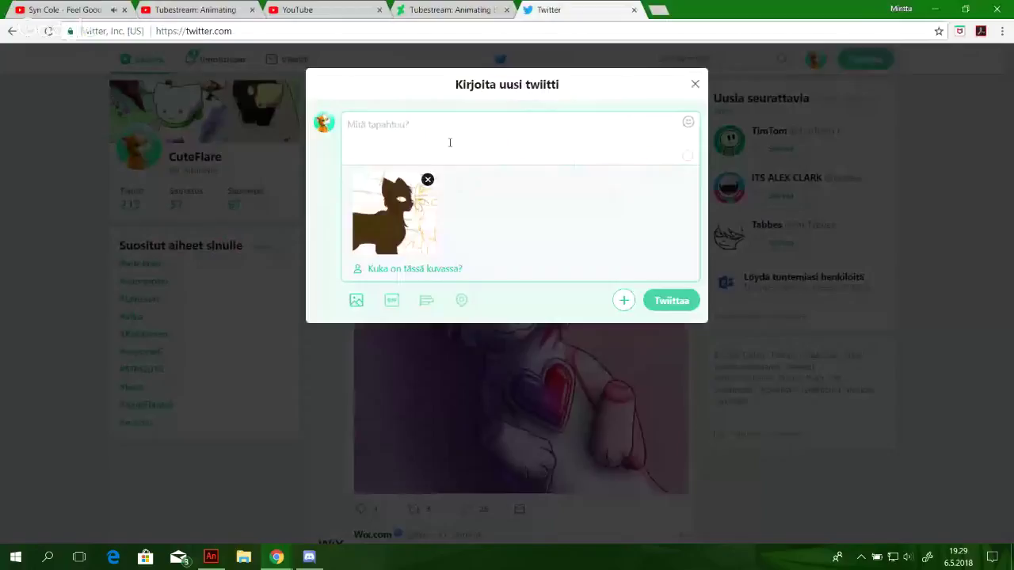
Write "No wonder Goldenflower wanted to forget him" with #LickableClaw on a second line and publish the tweet
type("No wonder Goldenflow")
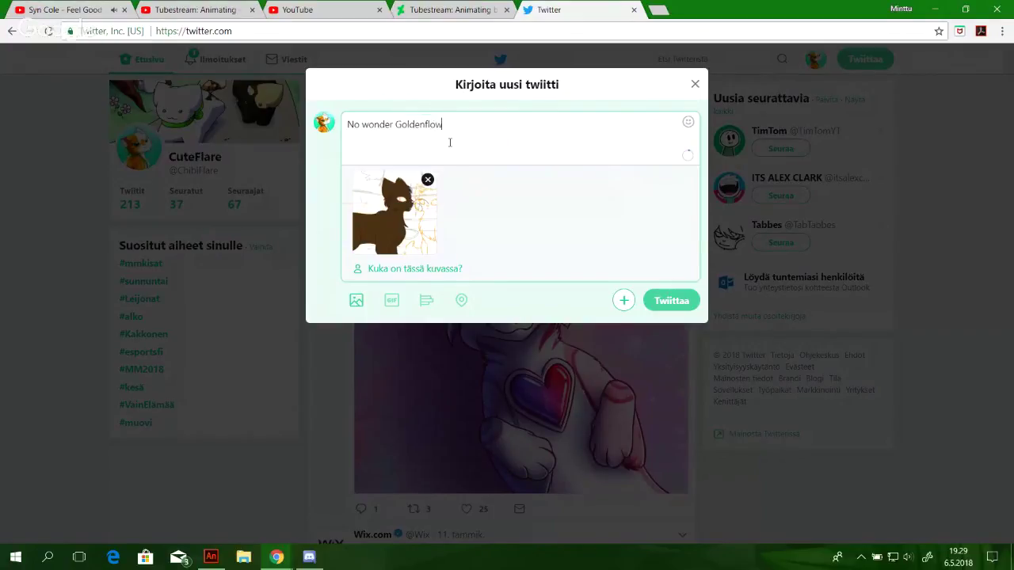
type("er wanted to tforget him")
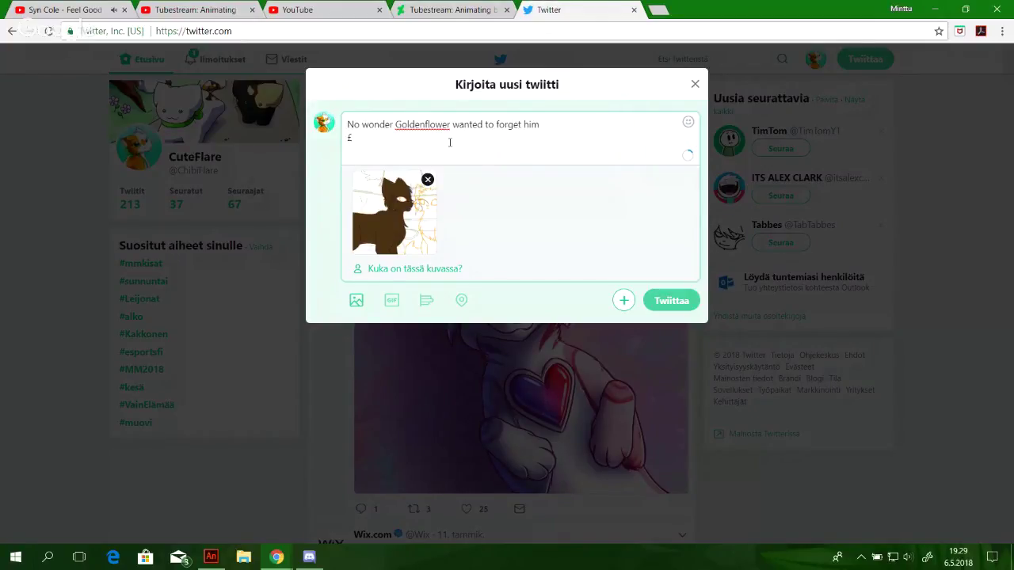
type("#LickableCla")
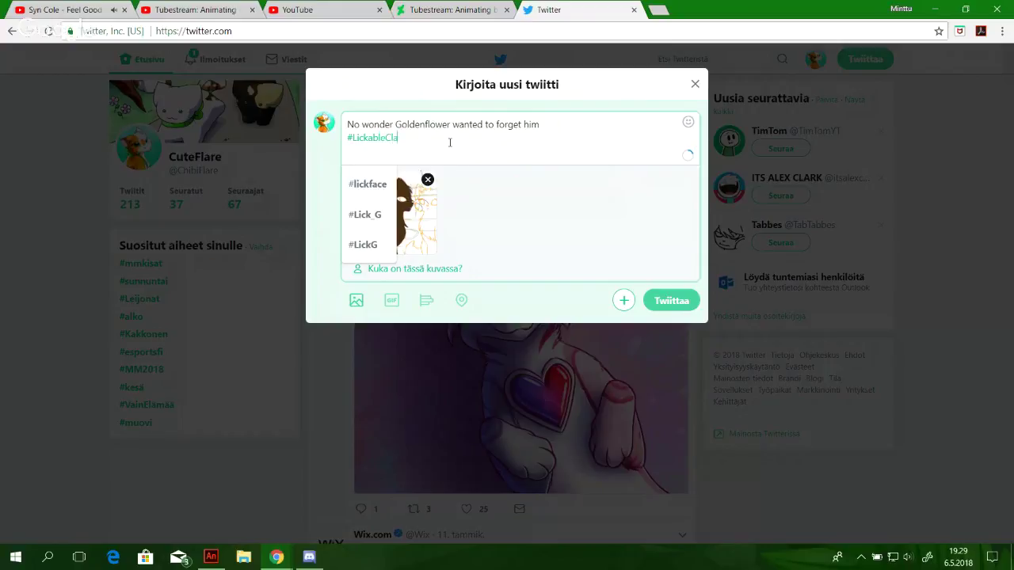
type("w")
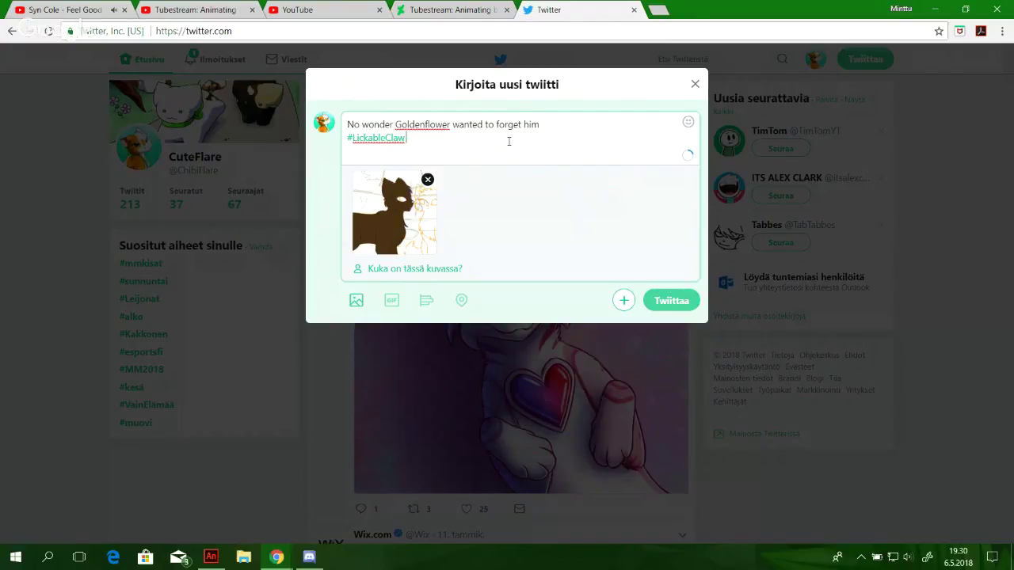
left_click(665, 308)
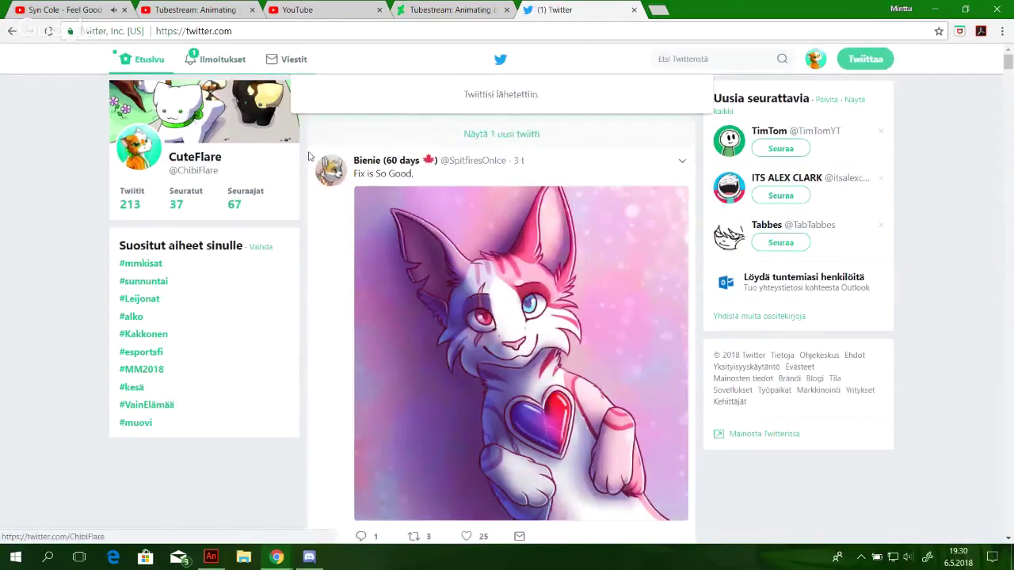
Load the new tweet in the timeline, open it and copy its web address
left_click(467, 133)
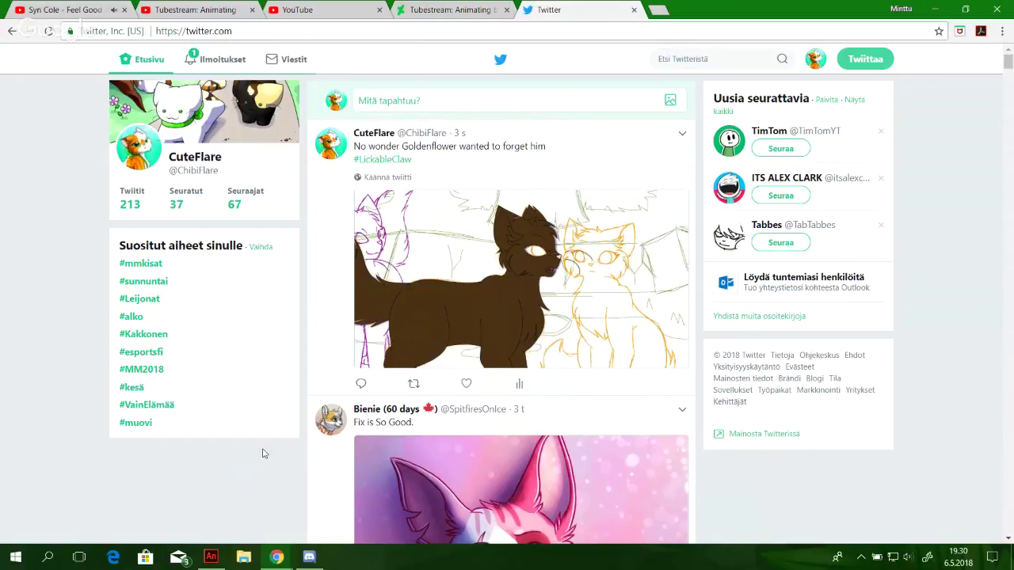
left_click(570, 141)
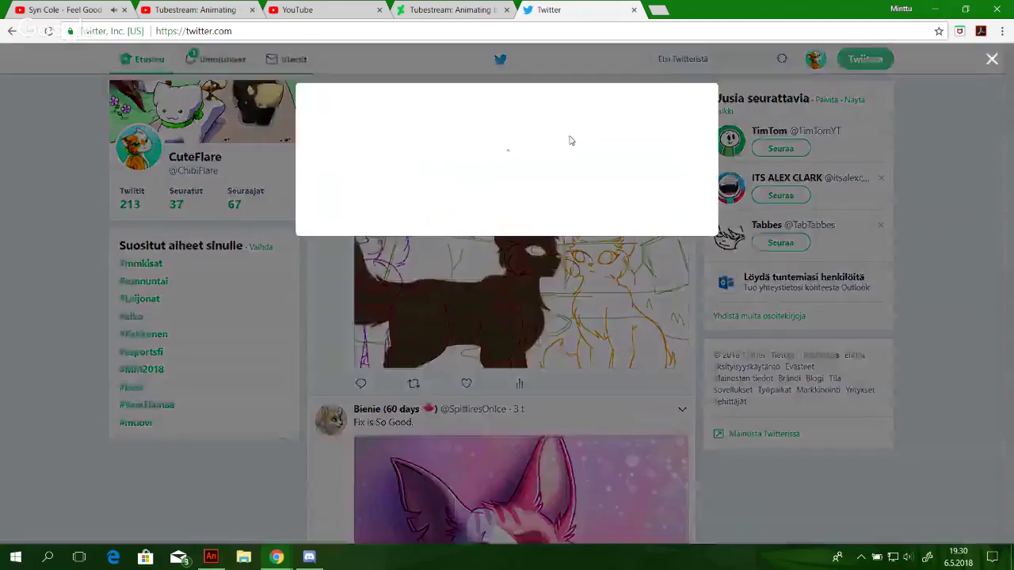
left_click(424, 29)
key("ctrl+c")
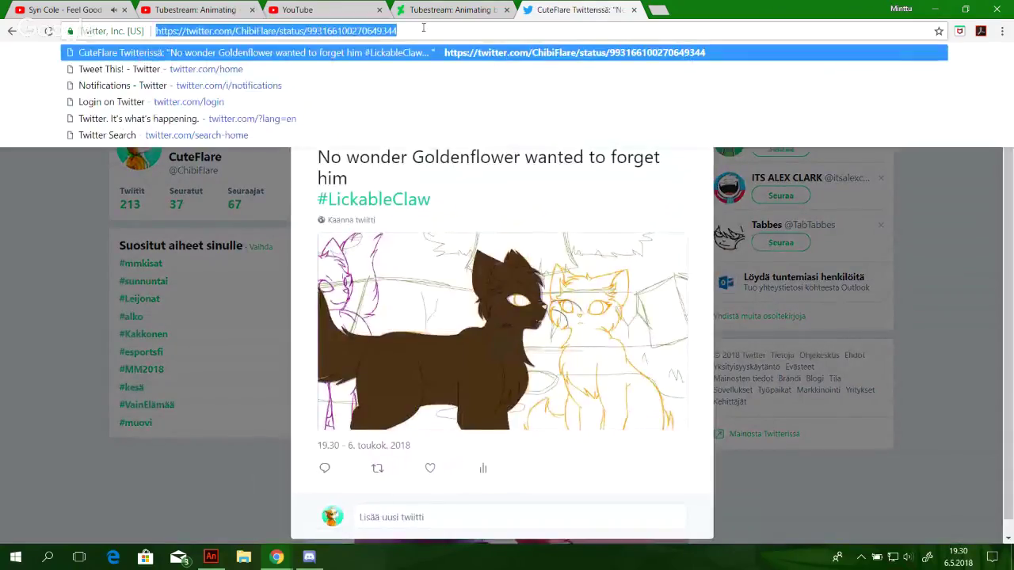
Post the copied tweet link in the live chat of the Tubestream: Animating video
left_click(210, 10)
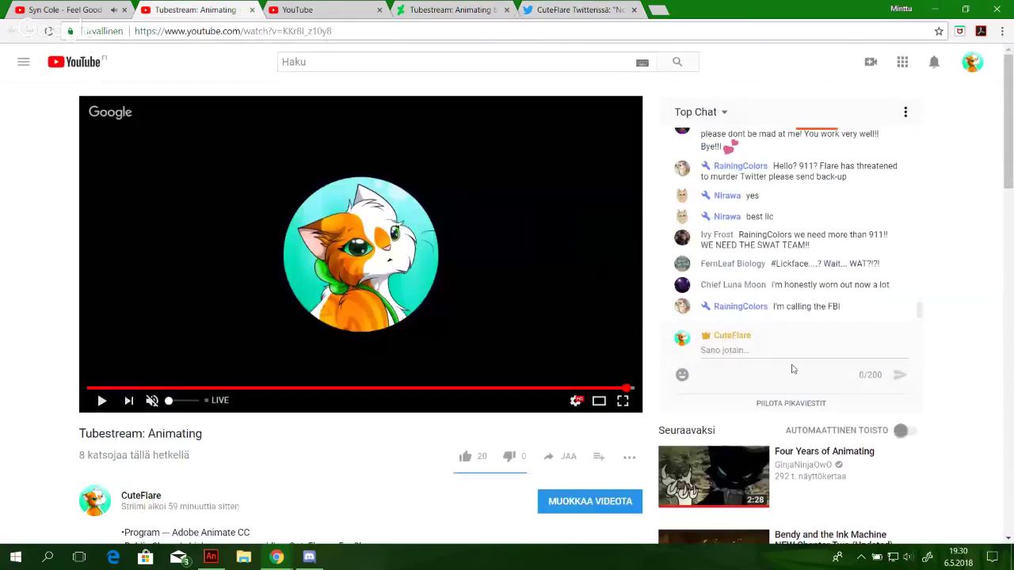
left_click(802, 357)
key("ctrl+v")
key("Return")
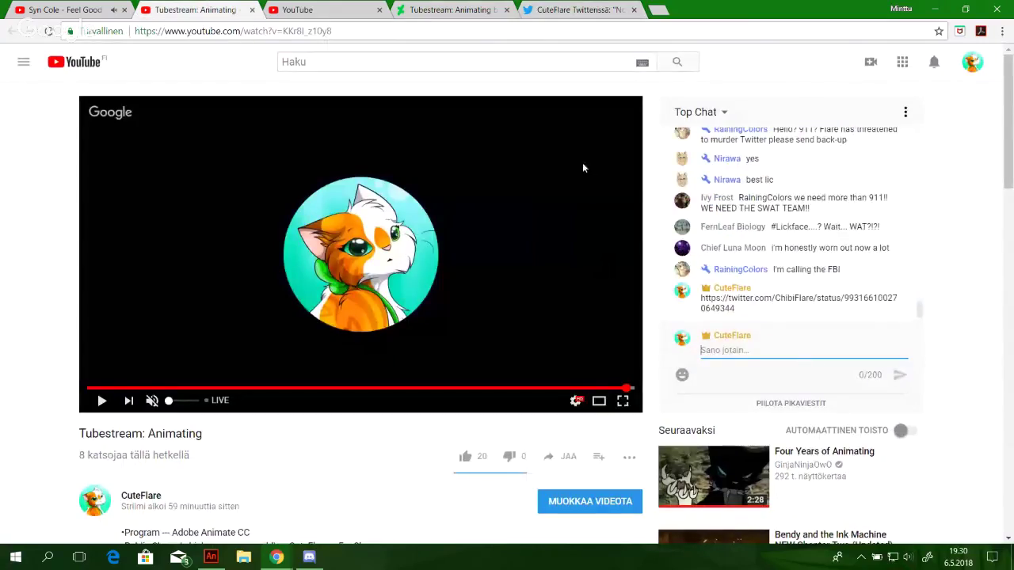
Close the opened tweet on Twitter and check the account's notifications
left_click(529, 9)
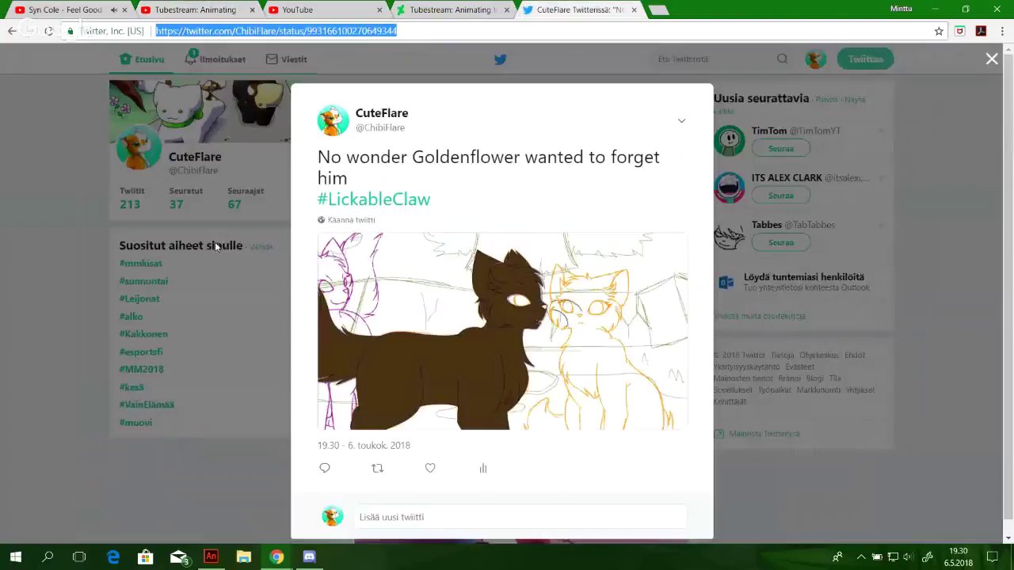
left_click(168, 522)
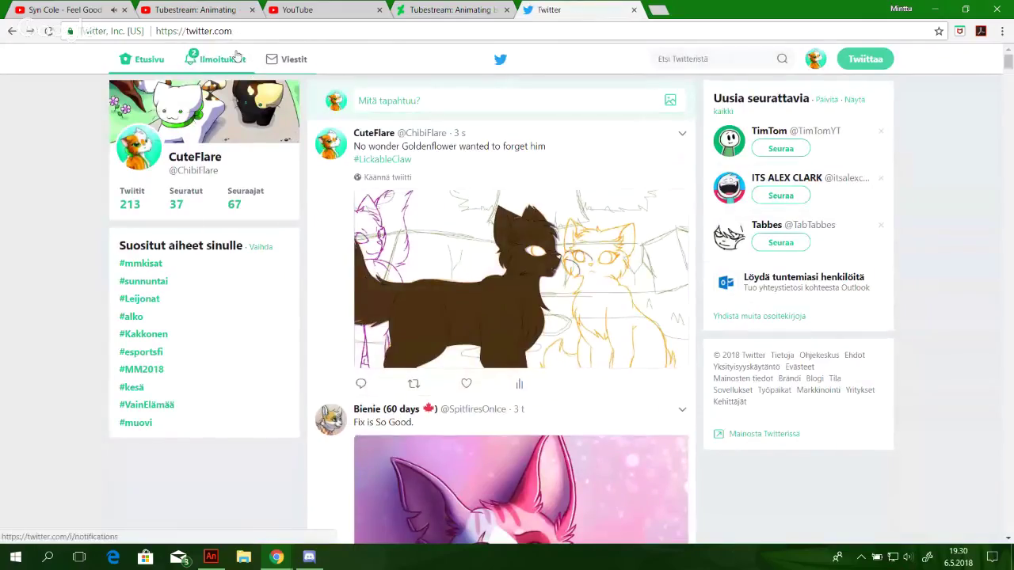
left_click(237, 54)
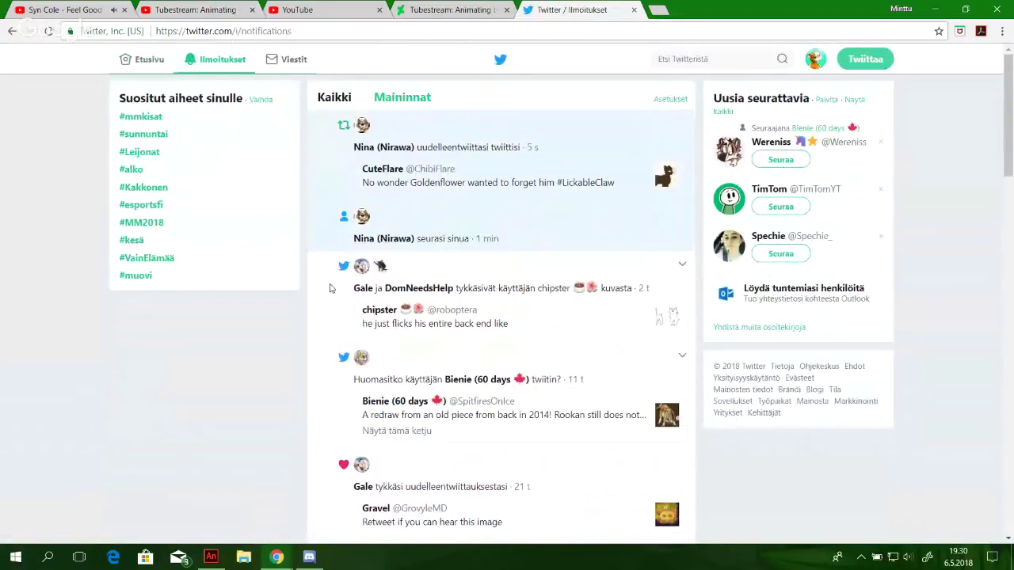
Return to the Twitter home timeline and look through the recent tweets
left_click(138, 64)
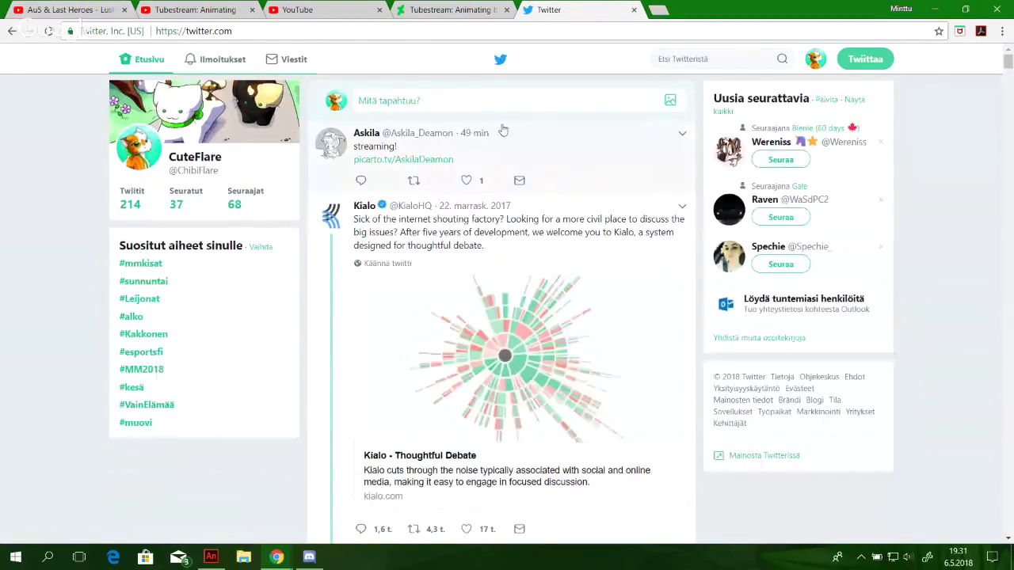
scroll(287, 488, "down", 5)
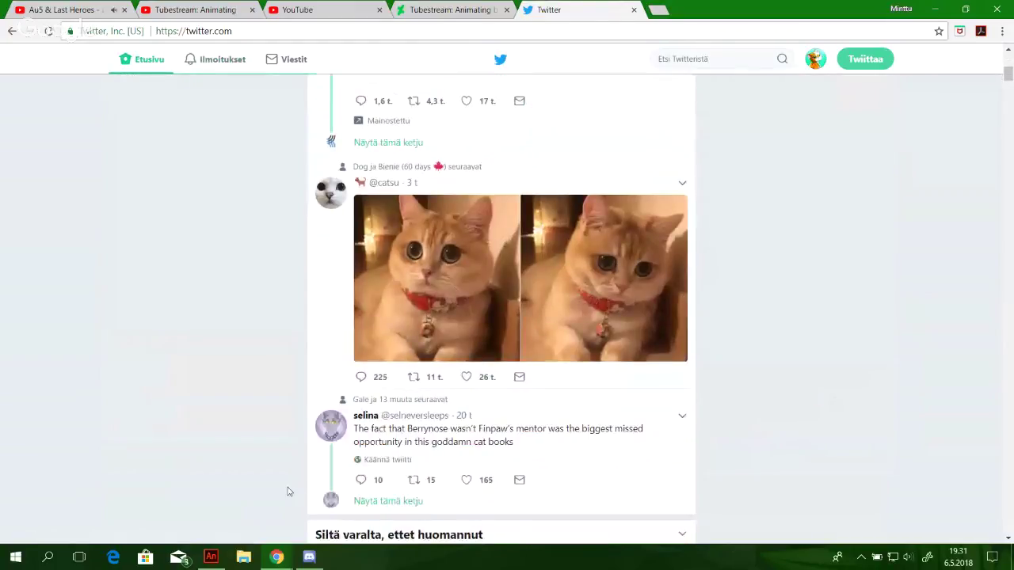
scroll(289, 492, "down", 3)
scroll(288, 492, "down", 4)
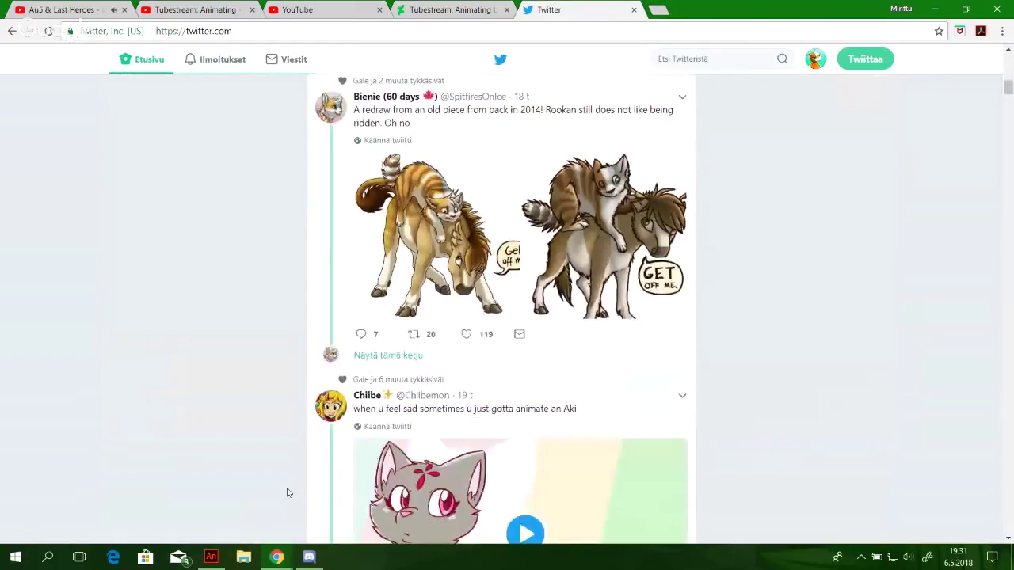
scroll(288, 492, "up", 9)
scroll(288, 492, "down", 6)
scroll(287, 492, "down", 5)
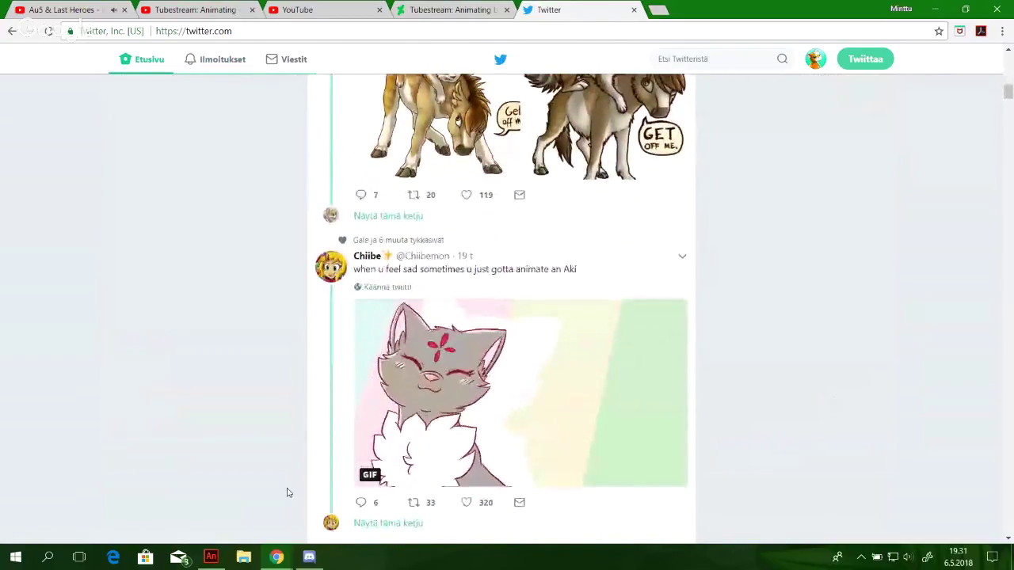
Switch back to the Warrior cats animation in Adobe Animate and go to frame 118 on the timeline
left_click(442, 8)
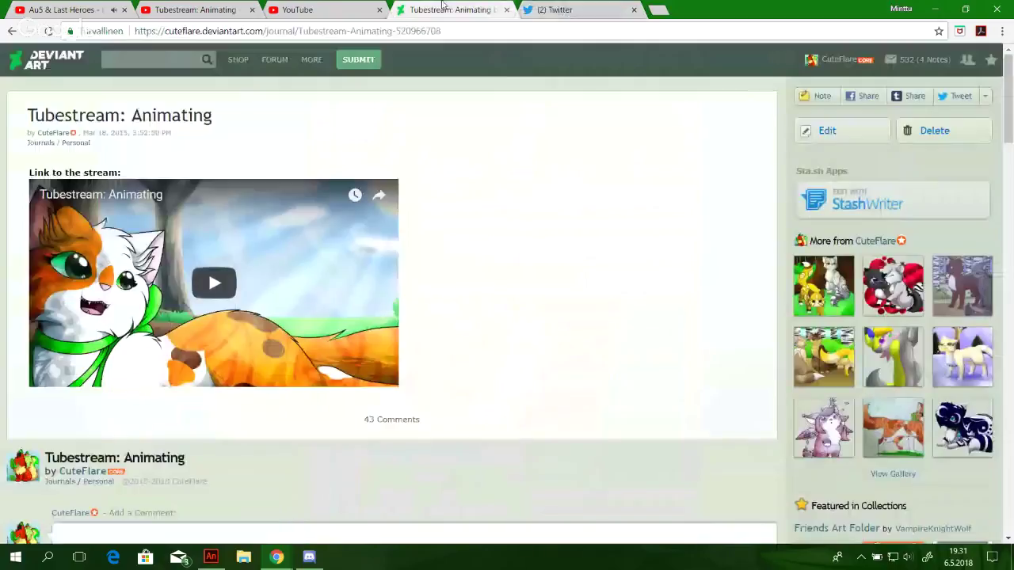
left_click(312, 8)
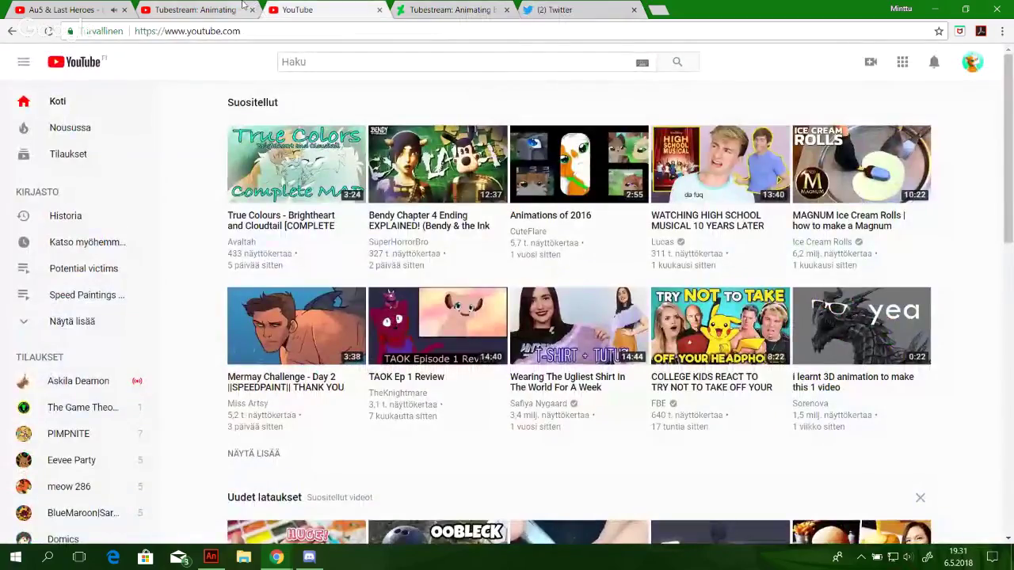
left_click(198, 9)
left_click(93, 8)
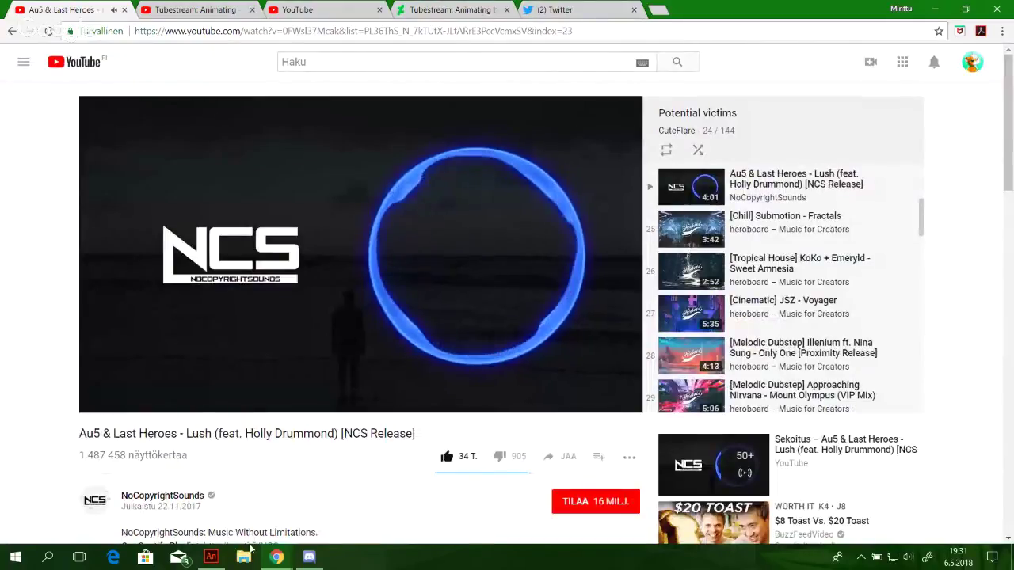
key("alt+Tab")
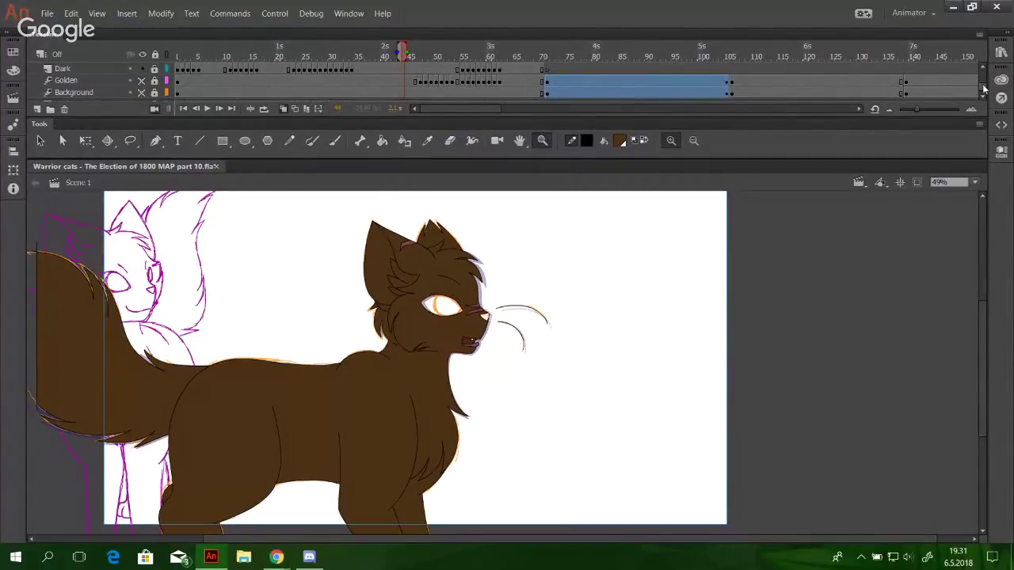
scroll(985, 88, "up", 2)
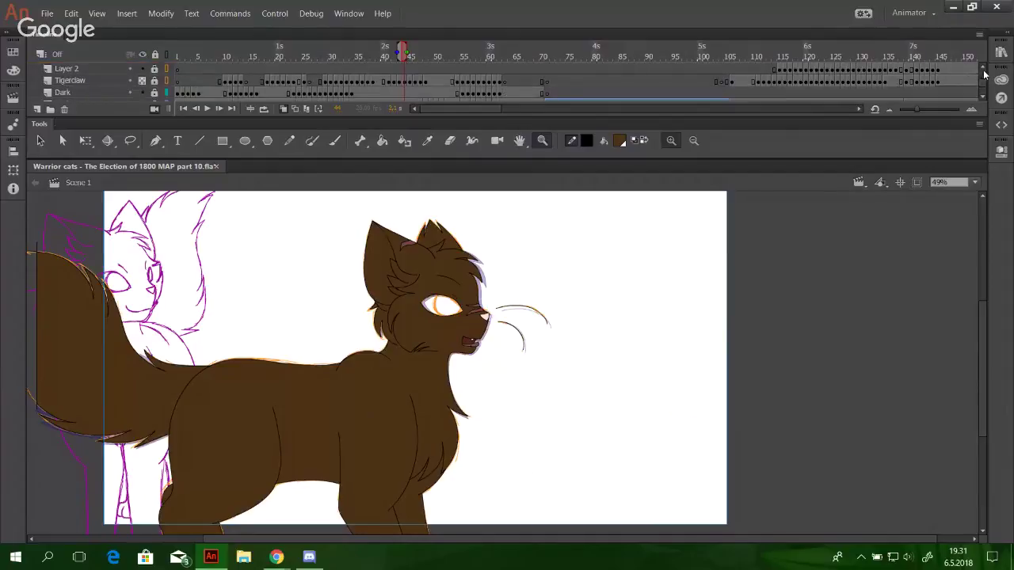
scroll(983, 88, "up", 3)
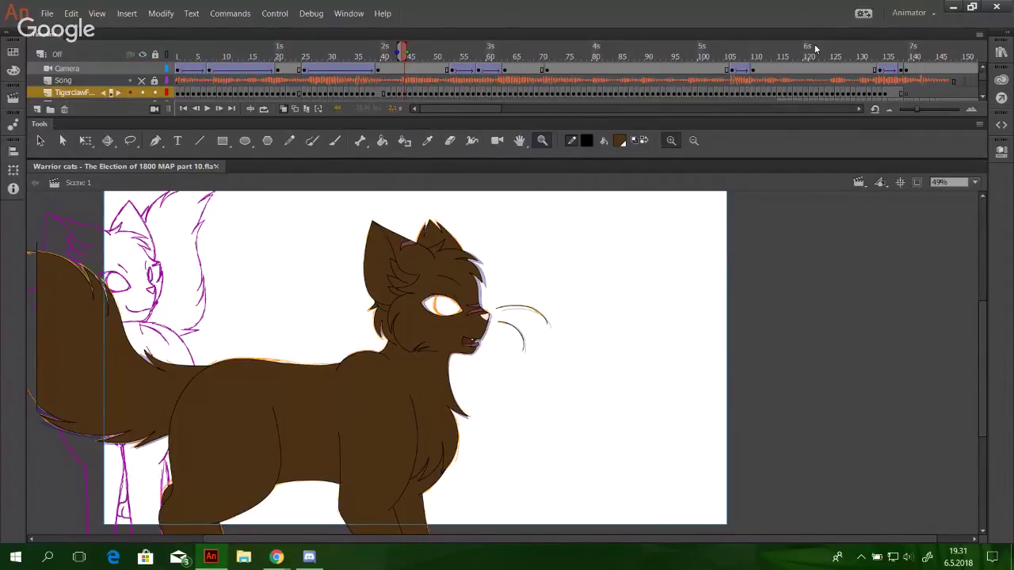
mouse_move(815, 49)
left_mouse_down()
mouse_move(788, 49)
mouse_move(796, 52)
left_mouse_up()
Ink the fur lines on the cat's chest and shoulder over the sketch with the Pencil tool
left_click_drag(350, 336, 513, 479)
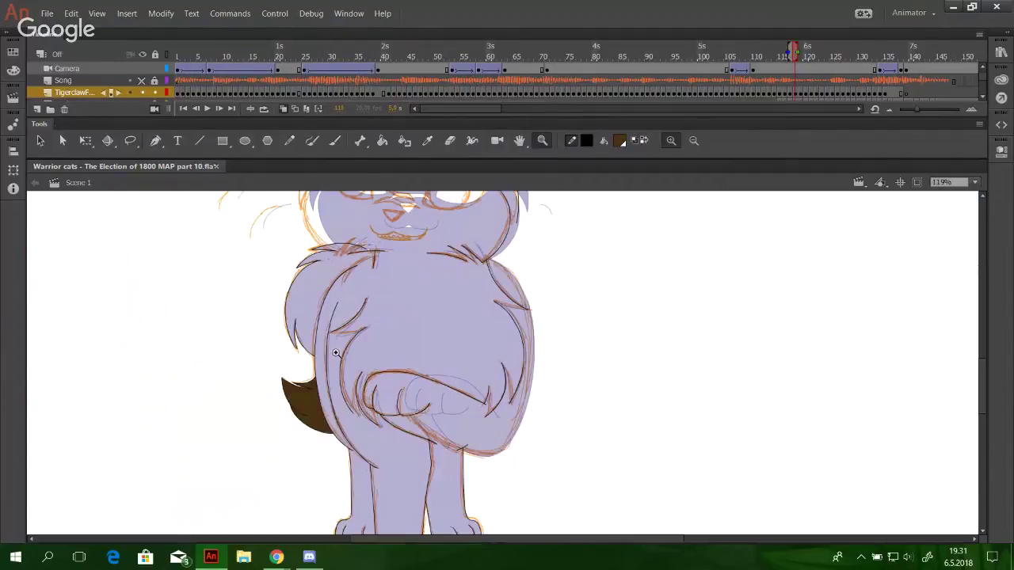
left_click_drag(336, 354, 614, 468)
left_click(291, 141)
left_click_drag(401, 363, 385, 301)
mouse_move(351, 342)
left_mouse_down()
mouse_move(468, 341)
mouse_move(533, 372)
mouse_move(536, 465)
left_mouse_up()
key("ctrl+z")
left_click_drag(536, 365, 538, 469)
left_click_drag(509, 330, 520, 462)
mouse_move(505, 346)
left_mouse_down()
mouse_move(503, 416)
mouse_move(490, 320)
left_mouse_up()
Ink the long outer contour of the cat's body from the shoulder down to the folded foreleg
left_click(976, 183)
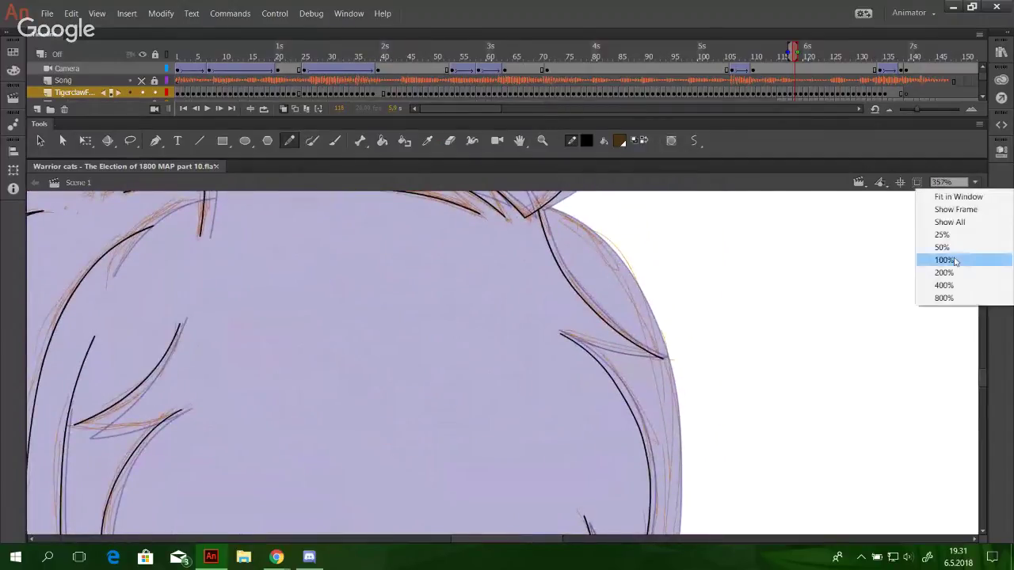
left_click(945, 260)
key("z")
left_click_drag(369, 299, 629, 486)
mouse_move(519, 231)
left_mouse_down()
mouse_move(557, 258)
mouse_move(584, 301)
mouse_move(580, 402)
mouse_move(559, 469)
mouse_move(524, 505)
mouse_move(494, 505)
left_mouse_up()
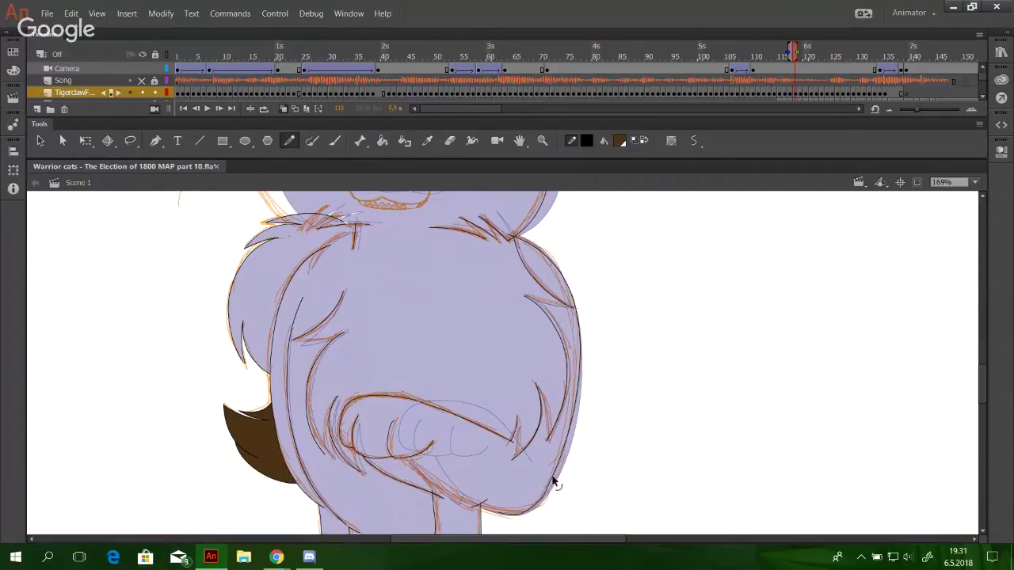
Touch up the inked outer contour of the cat's body beside the folded foreleg
left_click_drag(553, 479, 569, 439)
mouse_move(530, 245)
left_mouse_down()
mouse_move(541, 237)
mouse_move(530, 242)
left_mouse_up()
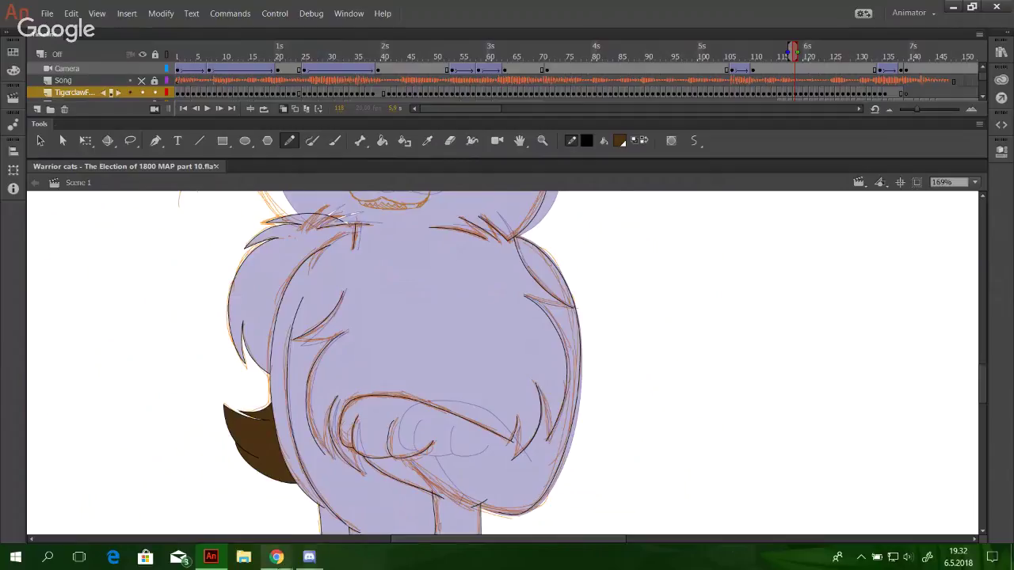
Check the live stream in the Google Hangouts window and hide the screen-sharing notice covering the animation
mouse_move(276, 557)
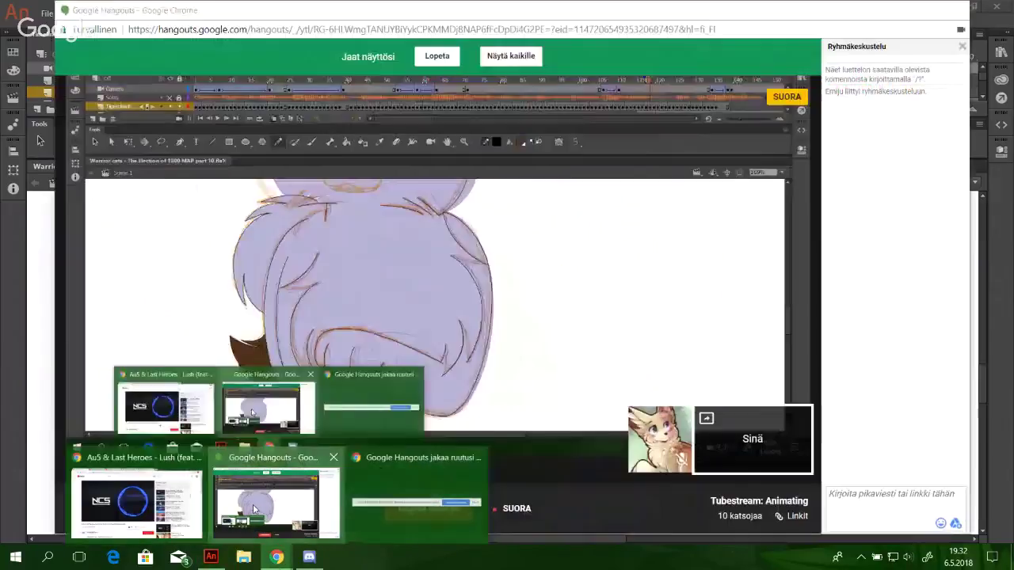
left_click(254, 509)
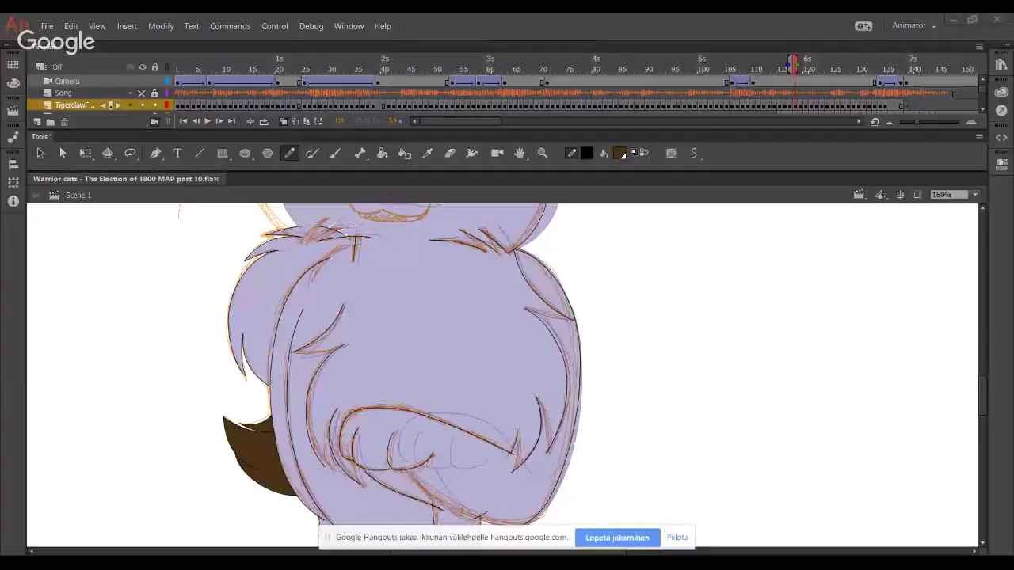
left_click(677, 538)
Ink the underside of the folded foreleg from the paw to the elbow and join it to the body's outer contour
mouse_move(579, 272)
left_mouse_down()
mouse_move(662, 377)
mouse_move(587, 341)
left_mouse_up()
key("ctrl+z")
key("space")
left_click_drag(512, 407, 520, 347)
left_click(542, 156)
left_click_drag(372, 353, 579, 478)
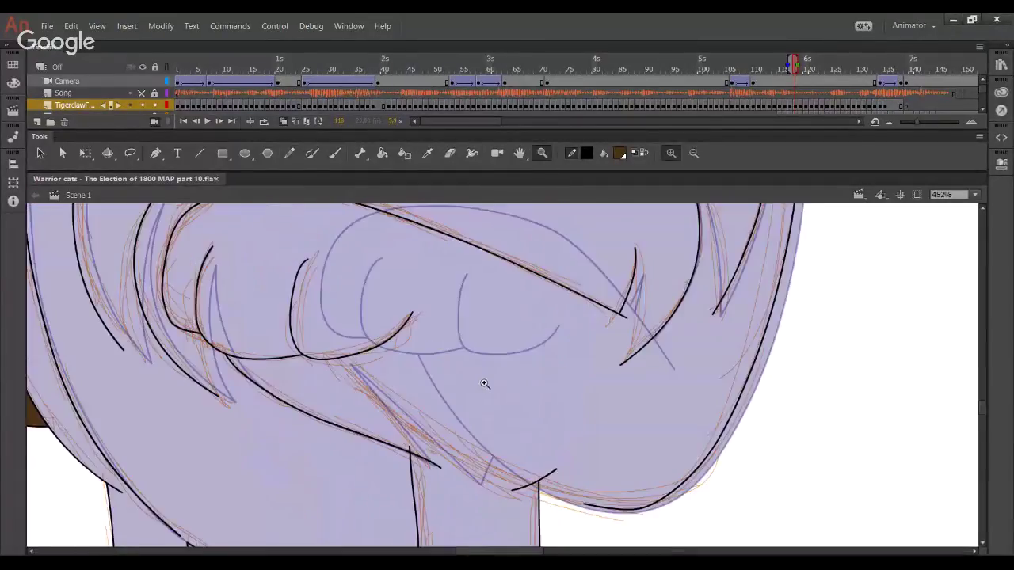
left_click(287, 158)
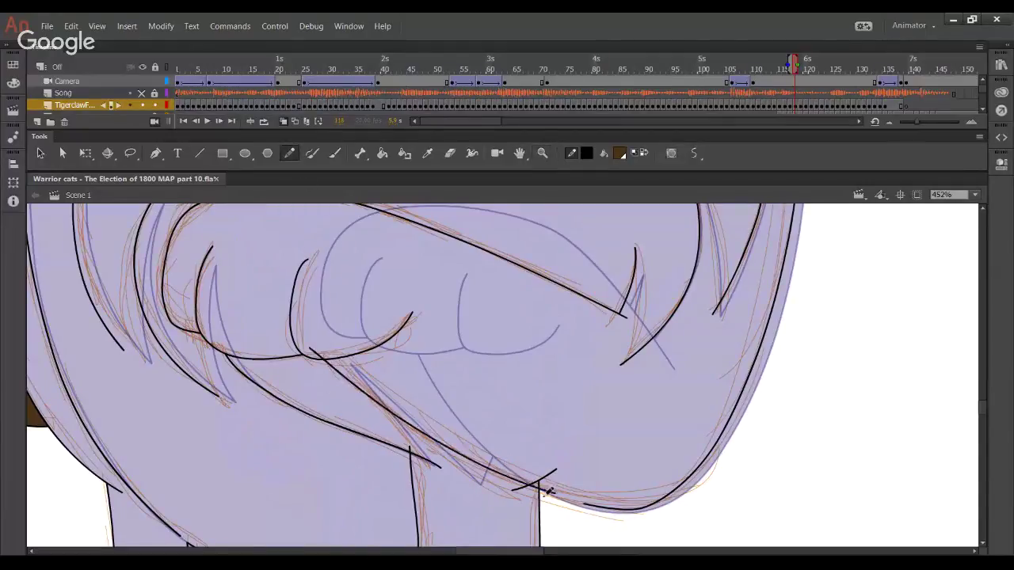
left_click_drag(572, 501, 502, 475)
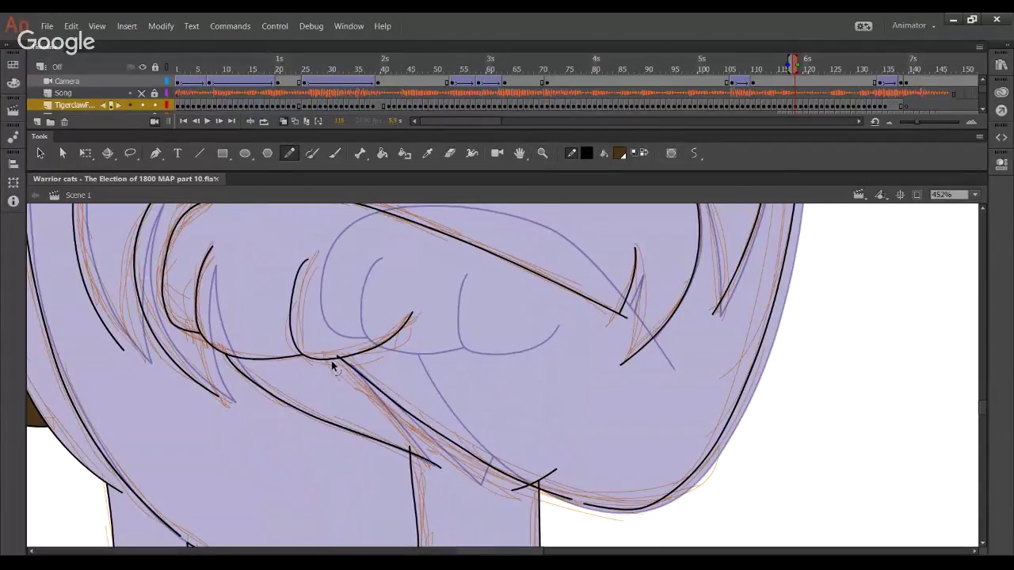
mouse_move(316, 349)
left_mouse_down()
mouse_move(492, 474)
mouse_move(574, 505)
left_mouse_up()
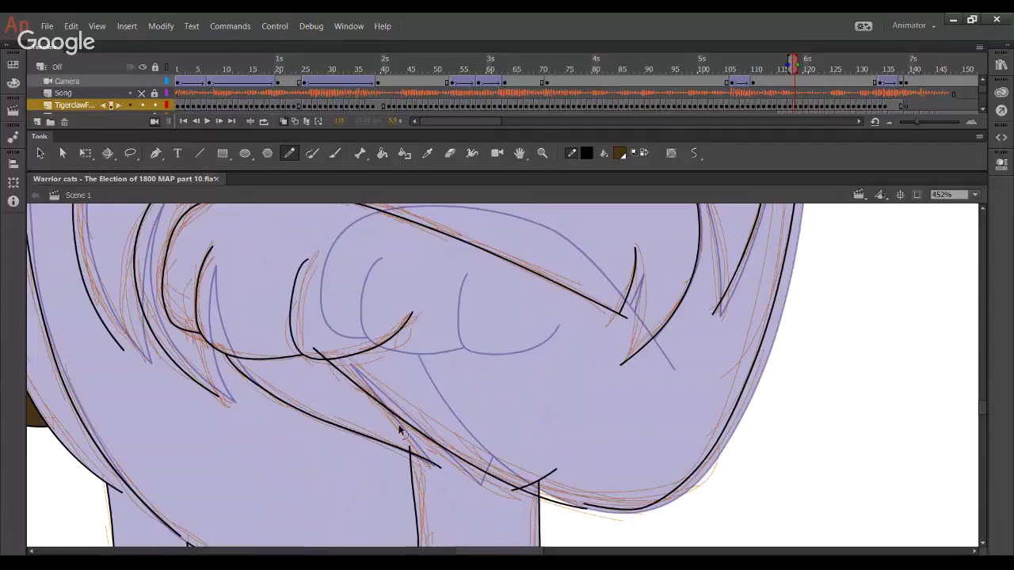
key("ctrl+z")
mouse_move(310, 345)
left_mouse_down()
mouse_move(358, 392)
mouse_move(521, 488)
mouse_move(607, 518)
mouse_move(595, 517)
mouse_move(638, 519)
left_mouse_up()
left_click_drag(686, 480, 696, 486)
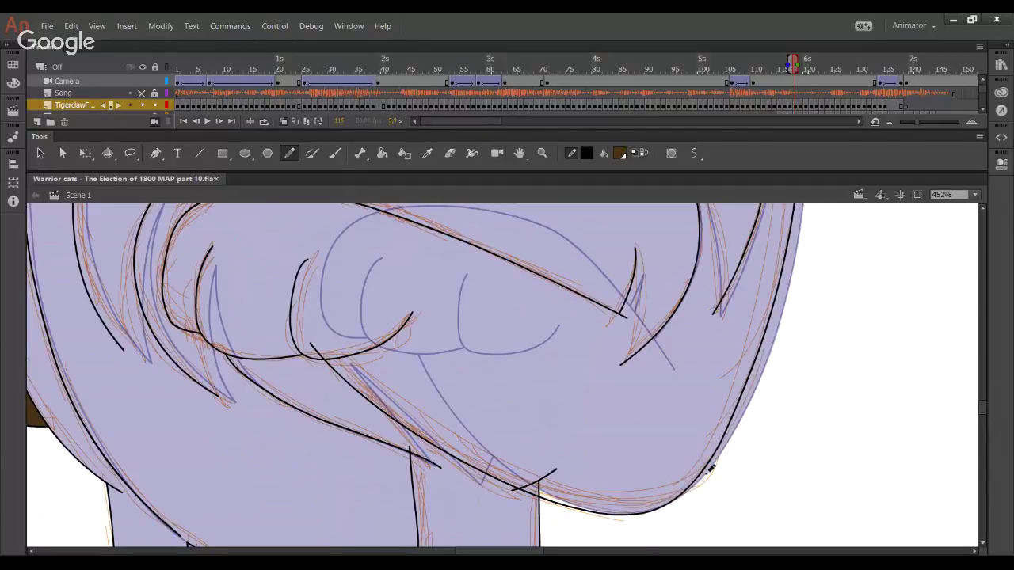
left_click_drag(738, 407, 749, 419)
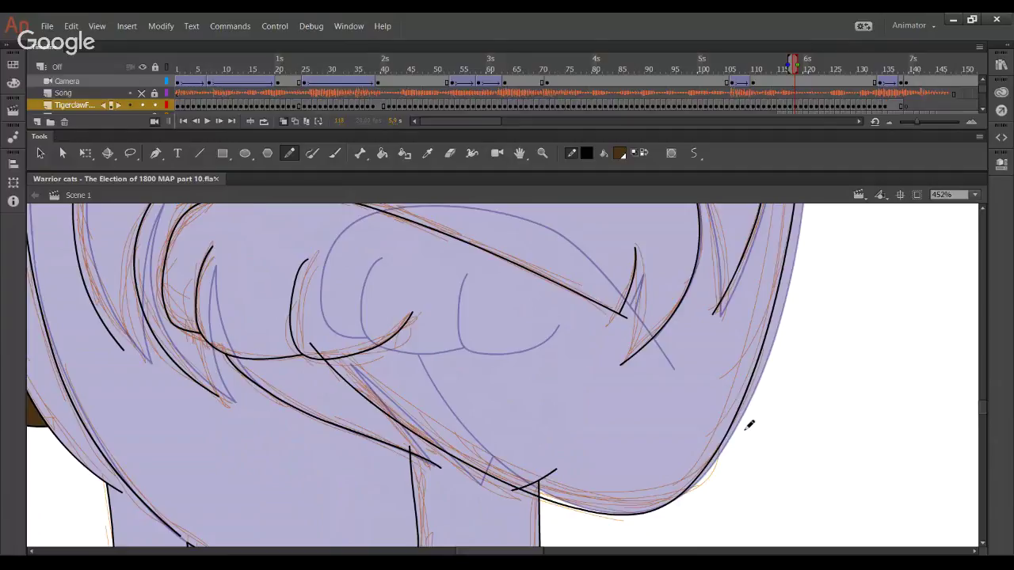
Delete the overhanging line ends where the foreleg's underside crosses the outline of the leg behind it
left_click(534, 487, "ctrl")
key("Delete")
left_click(540, 492, "ctrl")
key("Delete")
left_click(555, 476, "ctrl")
key("Delete")
Ink two crossing strokes that form a pointed fur tuft on the underside of the folded foreleg
left_click_drag(492, 496, 420, 429)
mouse_move(471, 520)
left_mouse_down()
mouse_move(515, 393)
mouse_move(493, 446)
mouse_move(542, 377)
left_mouse_up()
key("ctrl+z")
key("ctrl+z")
key("ctrl+z")
left_click_drag(473, 504, 525, 412)
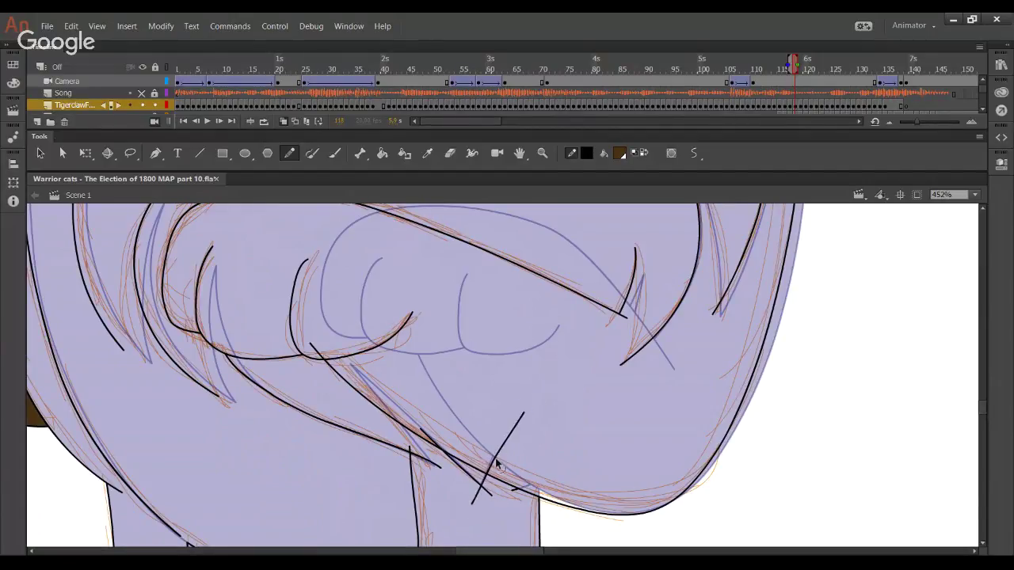
Trim the overhanging ends of the foreleg's fur tuft strokes and of its underside line
left_click(495, 462, "ctrl")
key("Delete")
left_click(478, 497, "ctrl")
key("Delete")
left_click(488, 496, "ctrl")
key("Delete")
left_click(434, 442, "ctrl")
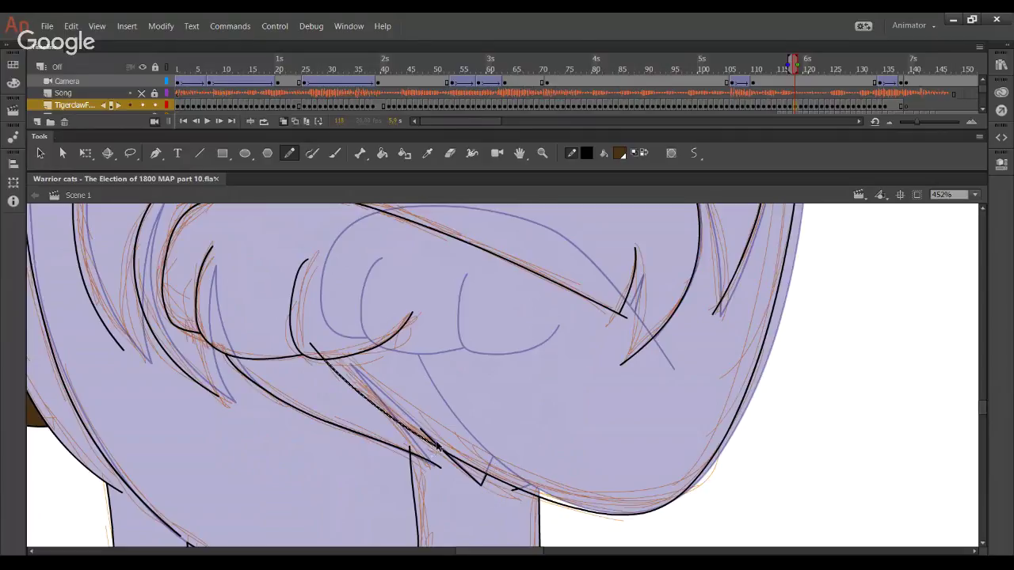
key("ctrl+z")
Ink a short stroke from the foreleg's underside to the tip of the line below the paw and delete its overhang
left_click_drag(379, 395, 442, 461)
key("ctrl+z")
left_click_drag(381, 404, 457, 497)
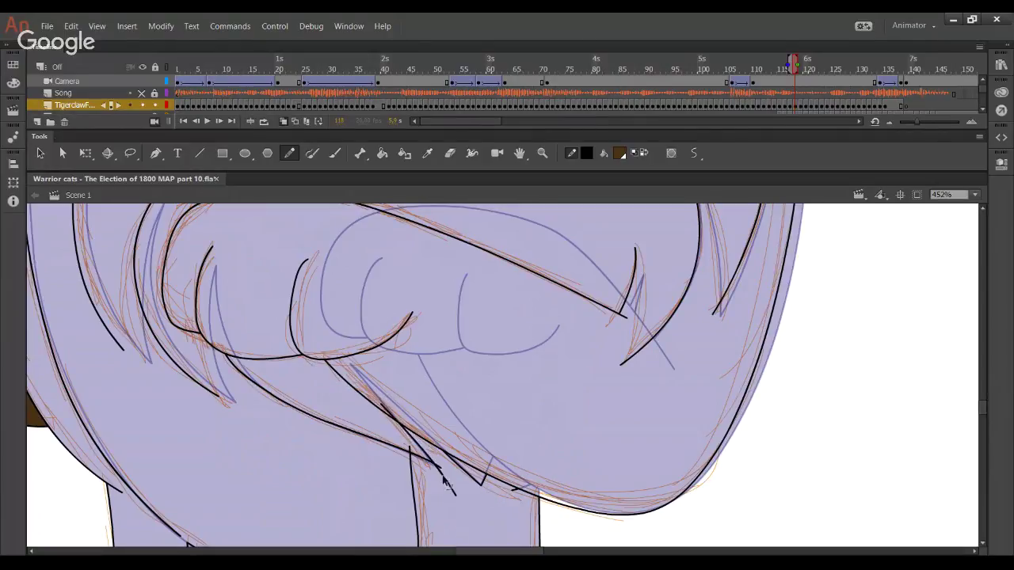
left_click(443, 477, "ctrl")
key("Delete")
Ink a short fur stroke from the first toe of the folded paw down to the tip of the chest fur line
left_click_drag(381, 386, 445, 418)
left_click_drag(277, 415, 271, 333)
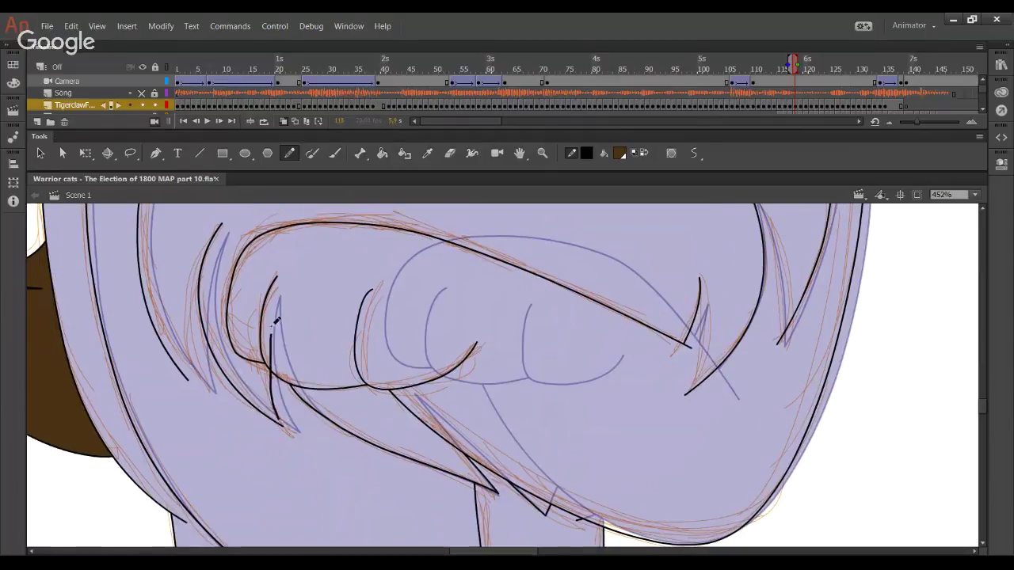
key("ctrl+z")
left_click_drag(277, 413, 259, 307)
key("ctrl+z")
left_click_drag(277, 411, 253, 322)
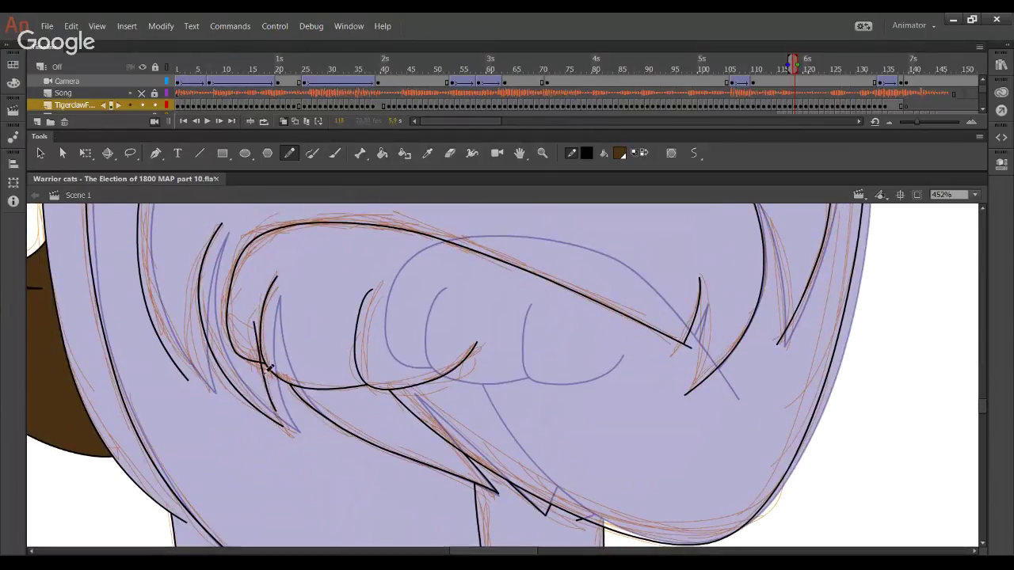
left_click(258, 354, "ctrl")
key("Delete")
left_click_drag(277, 414, 315, 440)
key("ctrl+z")
key("ctrl+z")
left_click_drag(266, 378, 291, 435)
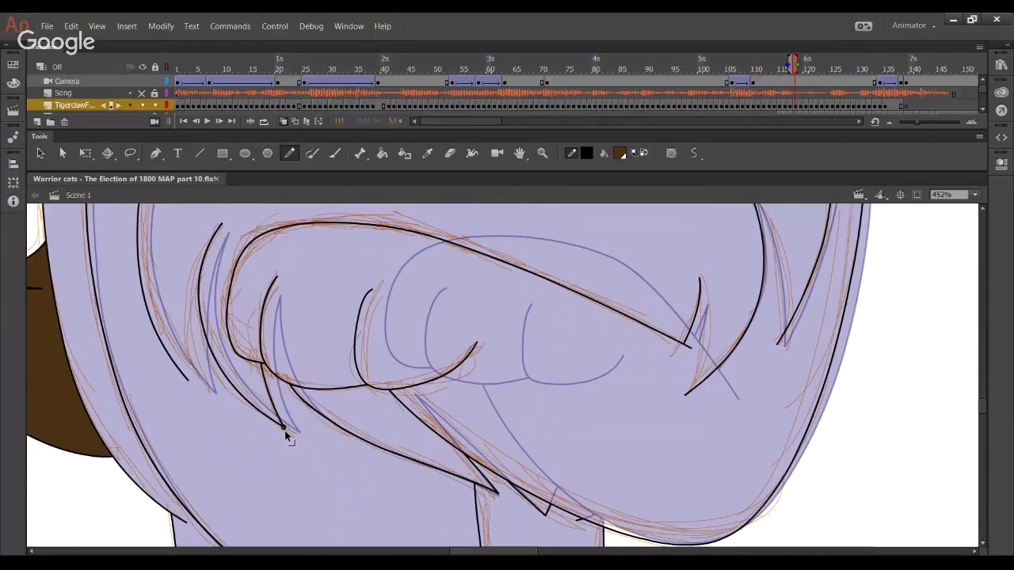
key("ctrl+z")
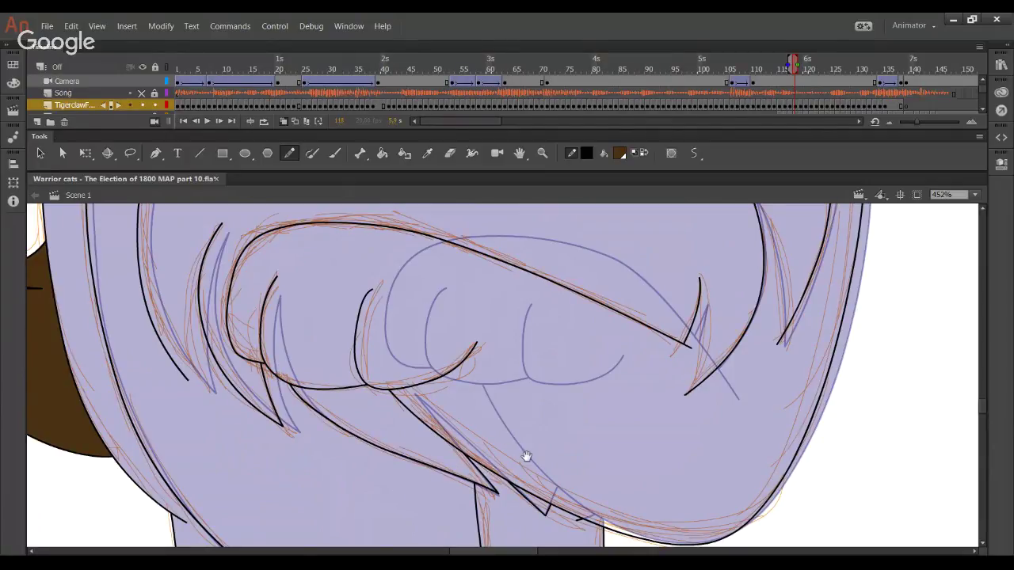
Fill the gap beneath the folded paw and the leg behind it with dark brown
left_click_drag(526, 457, 543, 334)
key("k")
left_click(479, 390)
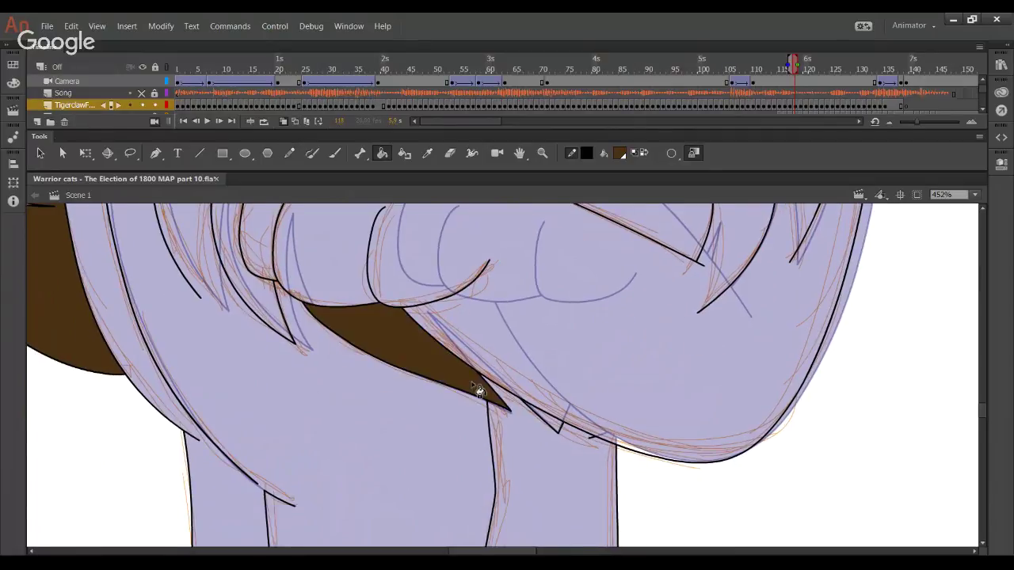
left_click(481, 393)
Delete the excess upper end of the long inner line that runs beside the body's outer contour
left_click_drag(282, 443, 326, 340)
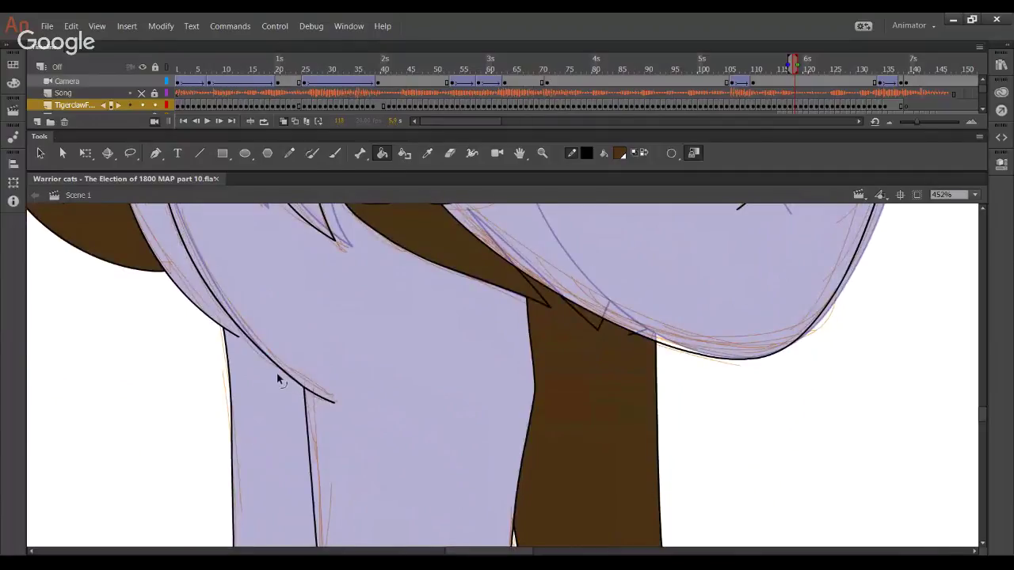
left_click_drag(275, 354, 319, 532)
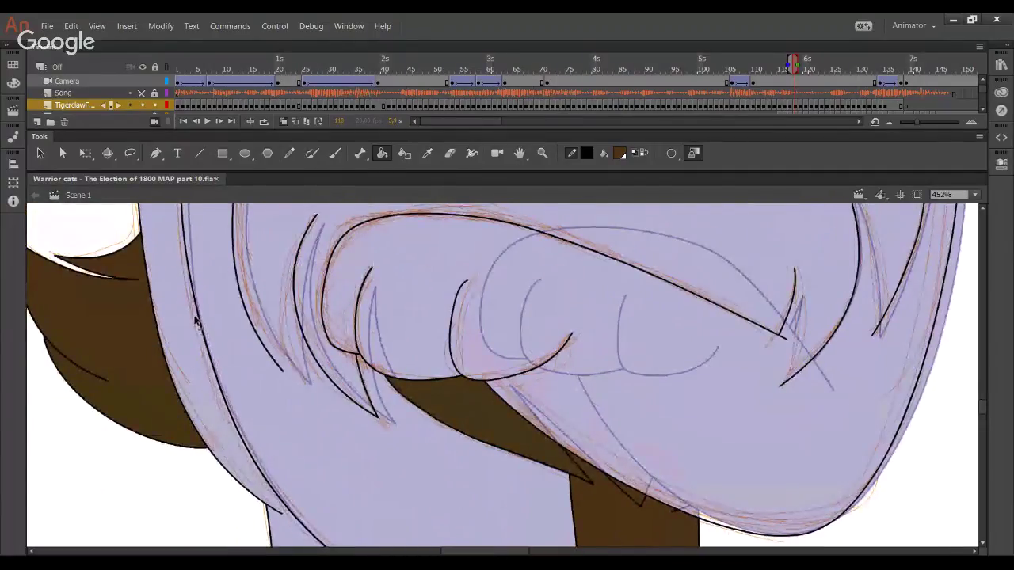
left_click_drag(196, 321, 200, 325)
left_click_drag(216, 388, 236, 520)
left_click_drag(204, 362, 206, 377)
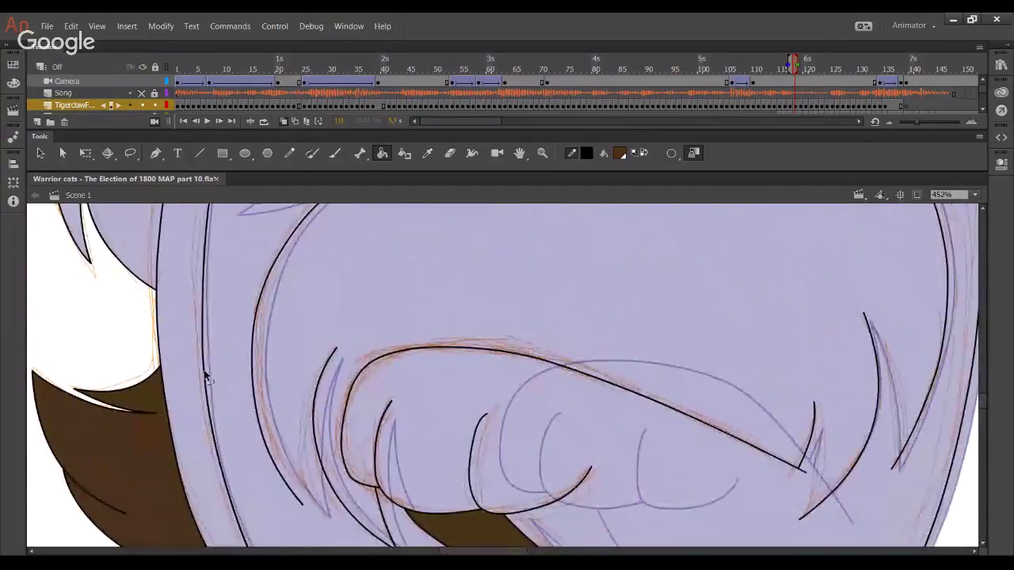
scroll(205, 258, "down", 1)
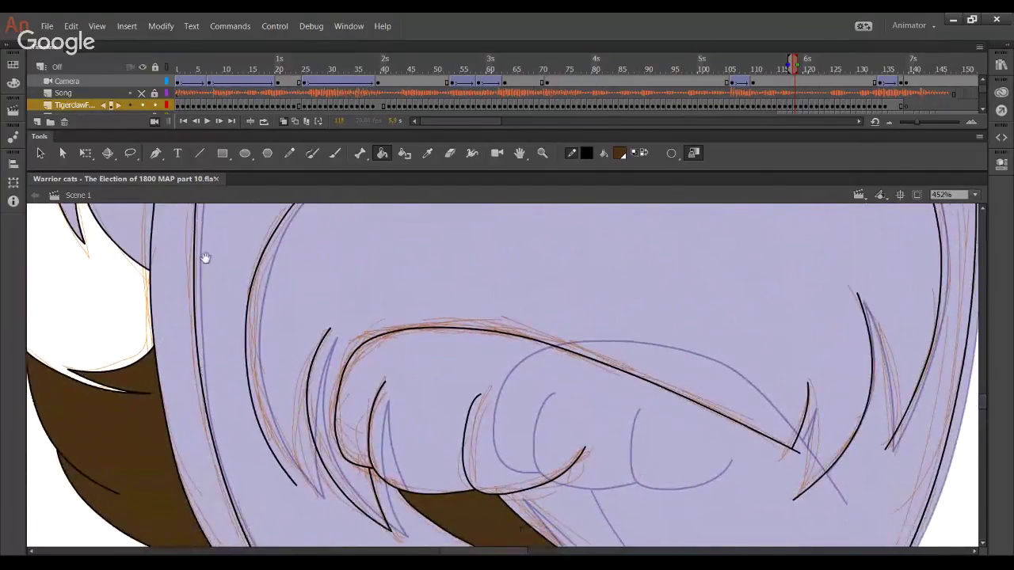
left_click_drag(205, 258, 207, 131)
left_click_drag(247, 423, 247, 416)
left_click_drag(229, 292, 248, 337)
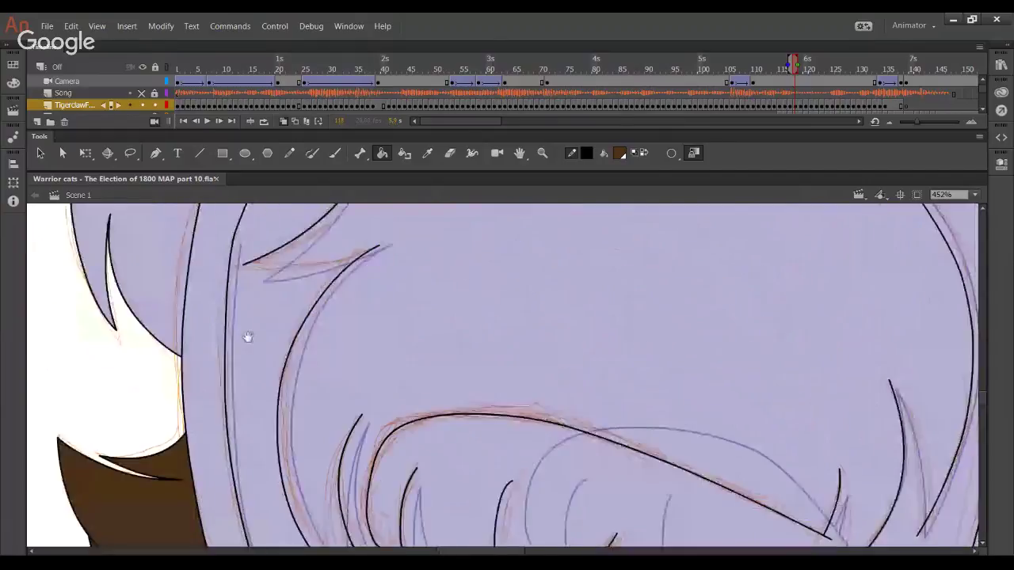
scroll(248, 337, "up", 2)
left_click_drag(223, 250, 251, 277)
key("Delete")
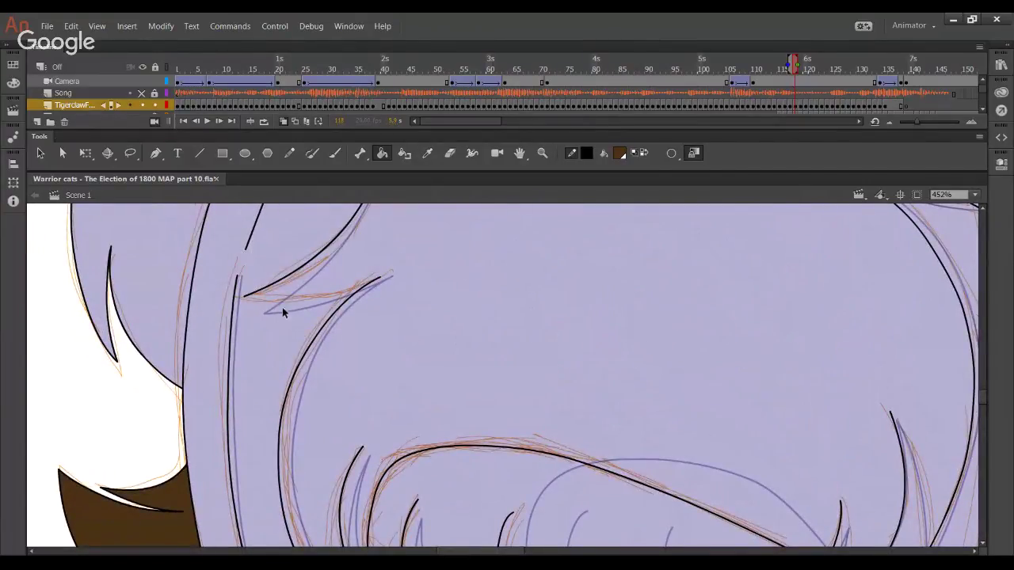
key("ctrl+z")
left_click(249, 278)
key("y")
Ink the curved fur stroke above the shoulder line up to the short vertical neck line and trim its overhang
scroll(317, 238, "up", 5)
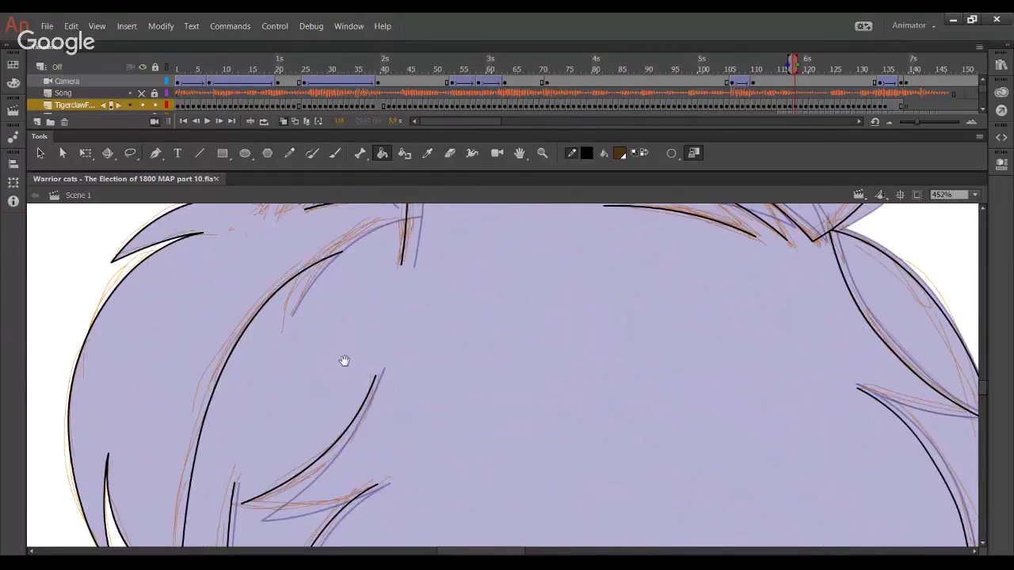
mouse_move(291, 334)
left_mouse_down()
mouse_move(331, 282)
mouse_move(407, 242)
mouse_move(453, 236)
left_mouse_up()
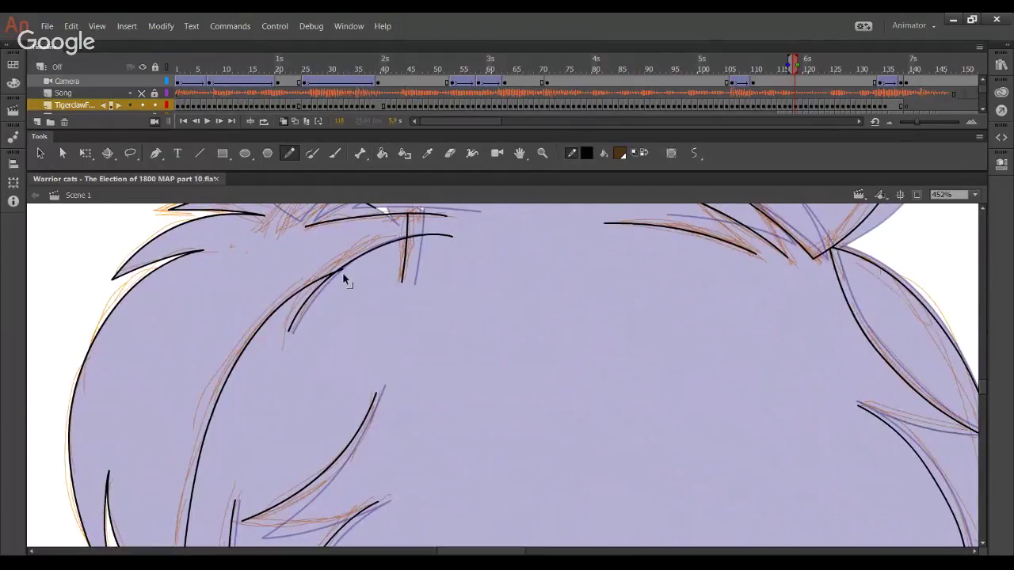
left_click(438, 237, "ctrl")
key("Delete")
mouse_move(372, 313)
left_mouse_down()
mouse_move(348, 314)
mouse_move(324, 188)
mouse_move(317, 306)
mouse_move(351, 340)
left_mouse_up()
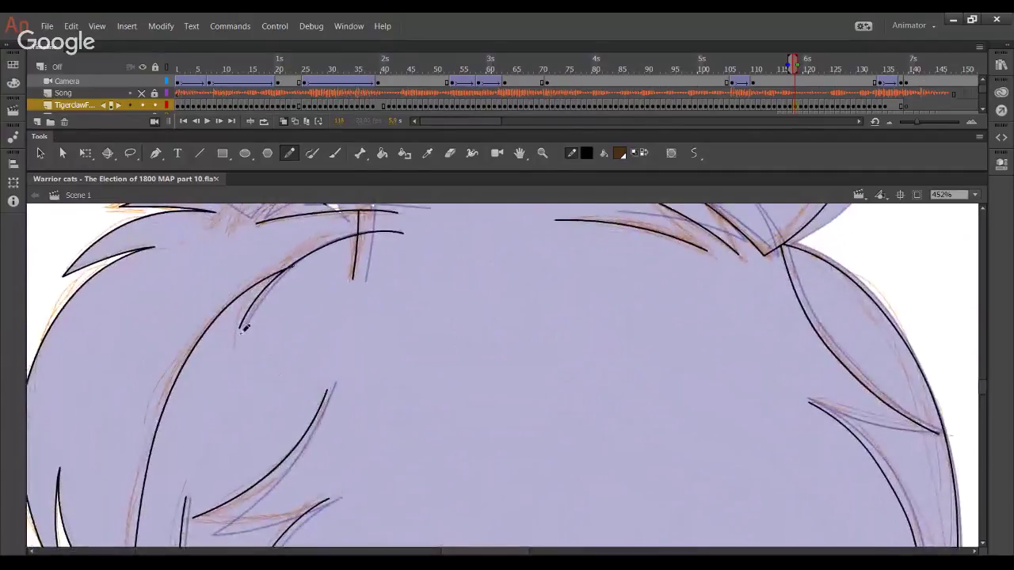
key("ctrl+z")
mouse_move(240, 334)
left_mouse_down()
mouse_move(272, 277)
mouse_move(391, 225)
left_mouse_up()
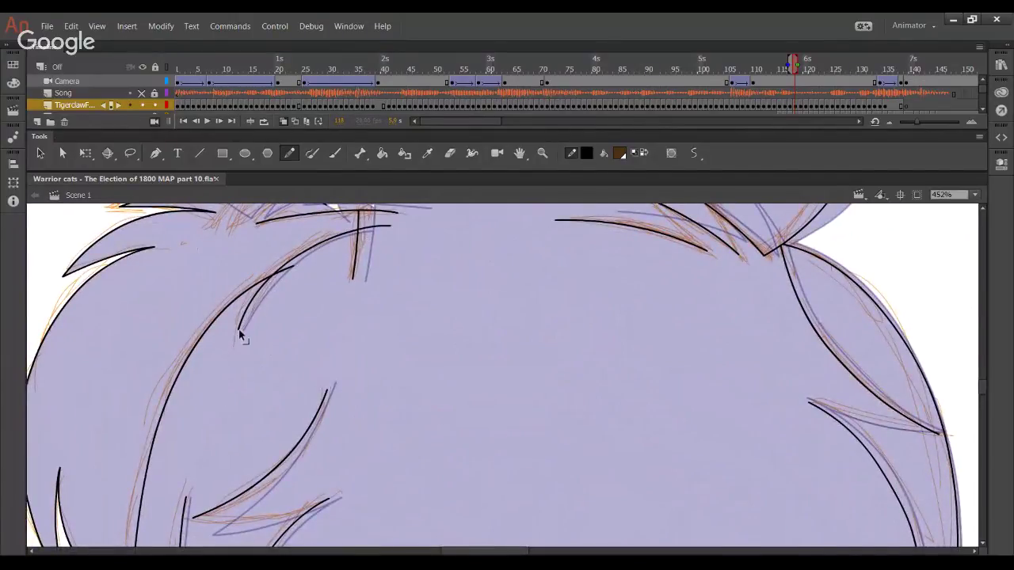
key("ctrl+z")
mouse_move(240, 333)
left_mouse_down()
mouse_move(268, 288)
mouse_move(407, 236)
left_mouse_up()
key("ctrl+z")
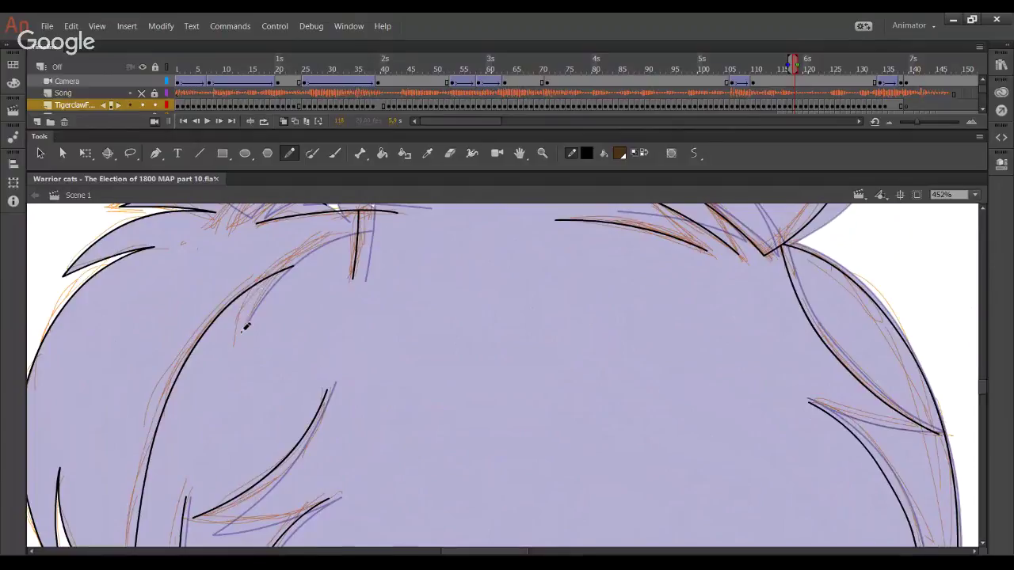
mouse_move(239, 331)
left_mouse_down()
mouse_move(282, 268)
mouse_move(342, 235)
mouse_move(404, 234)
left_mouse_up()
left_click(385, 236, "ctrl")
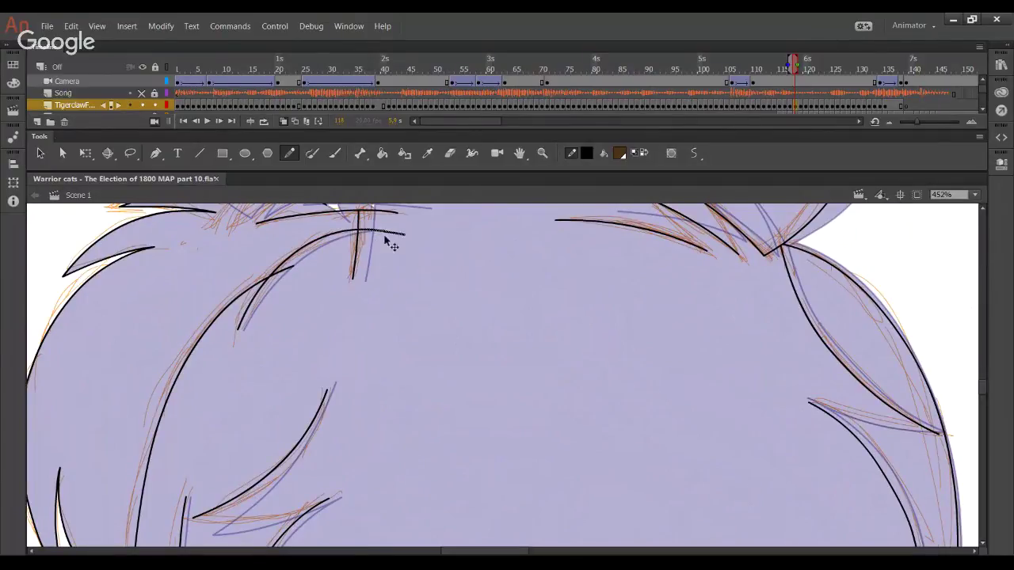
Ink the short curved fur stroke on the neck ruff below the corner of the mouth
scroll(372, 400, "up", 5)
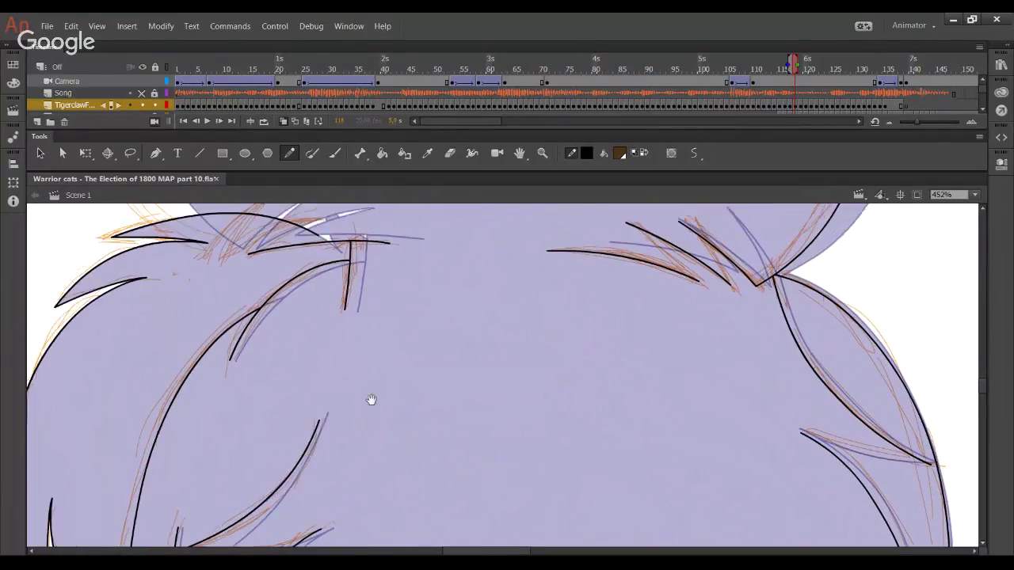
left_click_drag(233, 374, 341, 334)
key("ctrl+z")
key("ctrl+z")
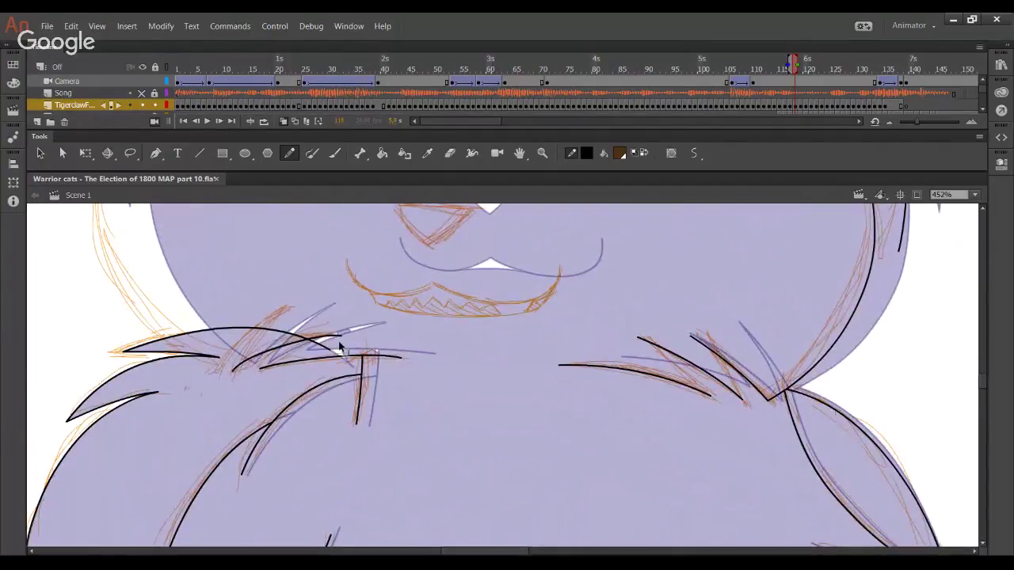
key("ctrl+z")
mouse_move(236, 370)
left_mouse_down()
mouse_move(295, 339)
mouse_move(340, 333)
left_mouse_up()
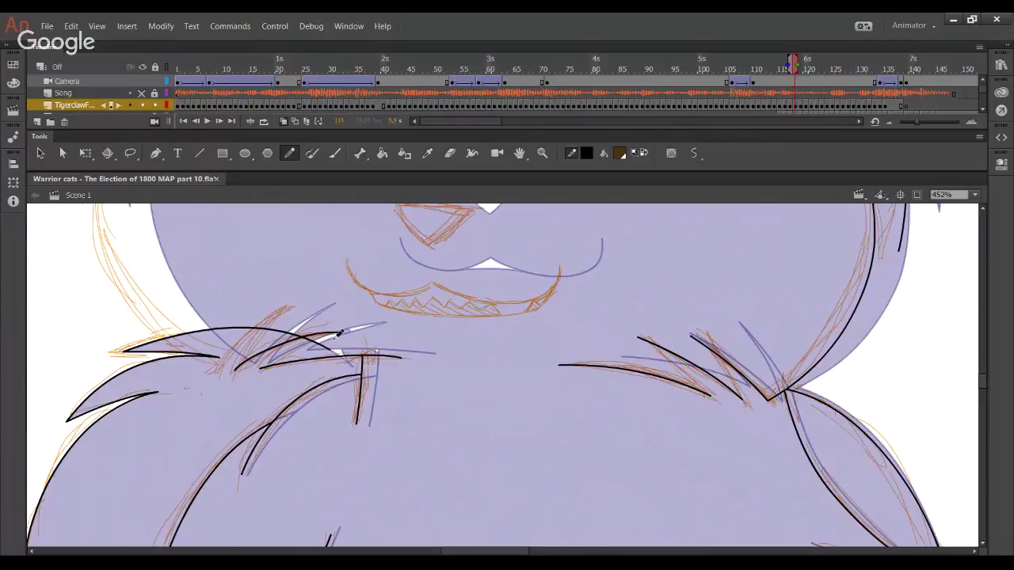
key("ctrl+z")
mouse_move(235, 371)
left_mouse_down()
mouse_move(318, 341)
mouse_move(293, 341)
mouse_move(344, 333)
left_mouse_up()
key("ctrl+z")
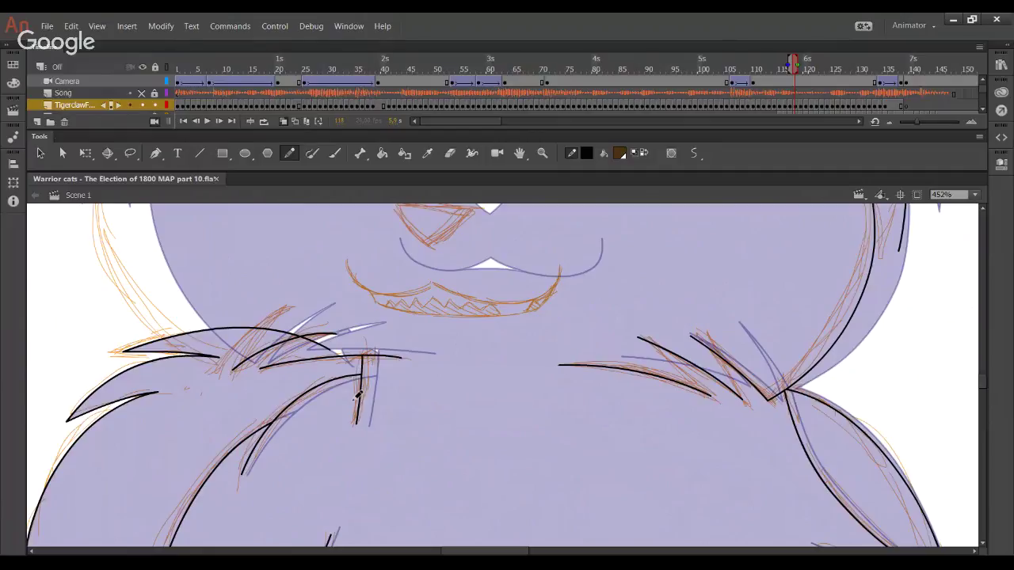
Ink the curved cheek outline from the neck ruff up the side of the head
left_click_drag(328, 385, 428, 484)
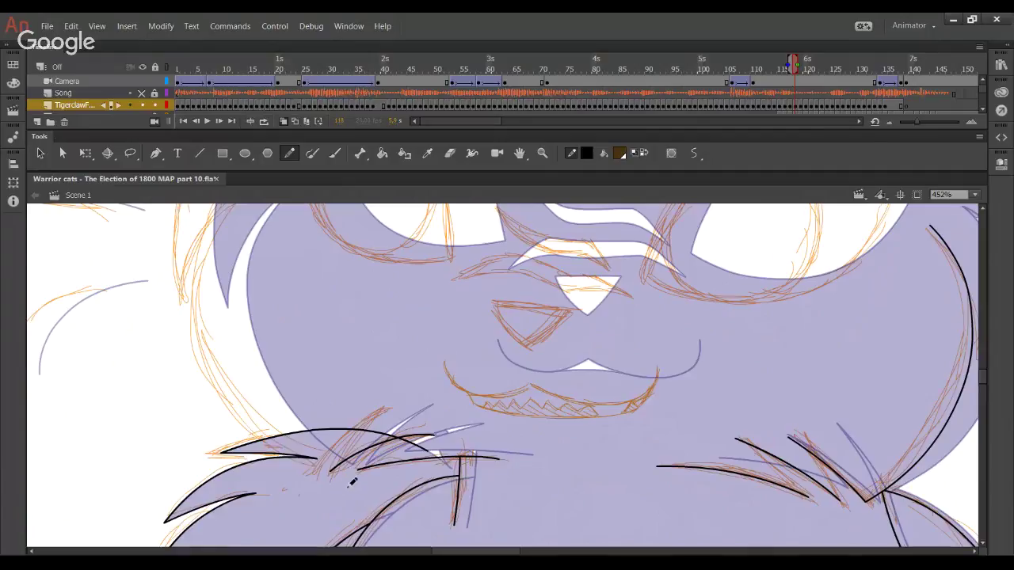
mouse_move(353, 483)
left_mouse_down()
mouse_move(238, 400)
mouse_move(256, 204)
left_mouse_up()
left_click_drag(245, 288, 246, 349)
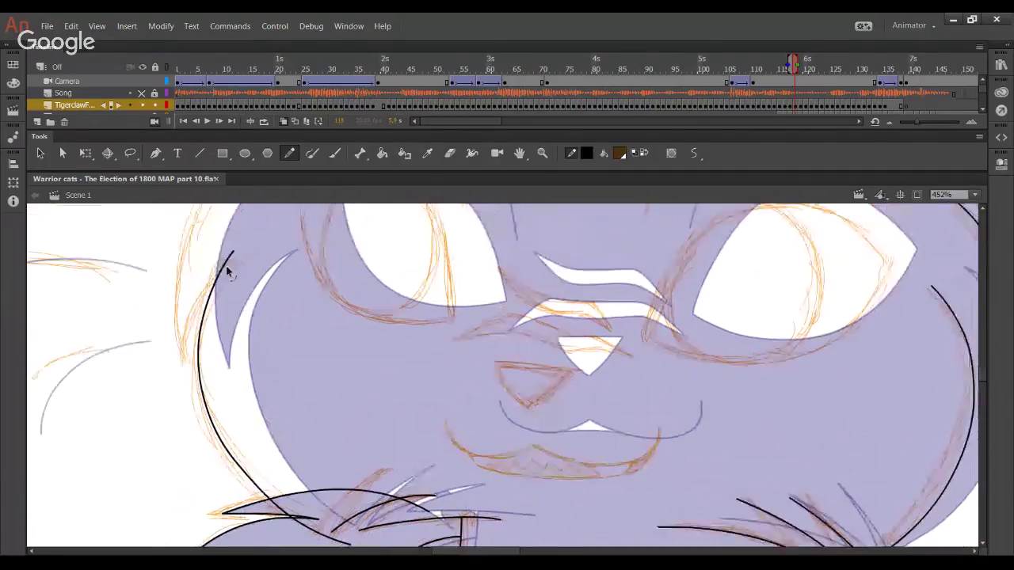
Bend the upper end of the cheek outline inward toward the face
left_click_drag(227, 267, 266, 249)
key("ctrl+z")
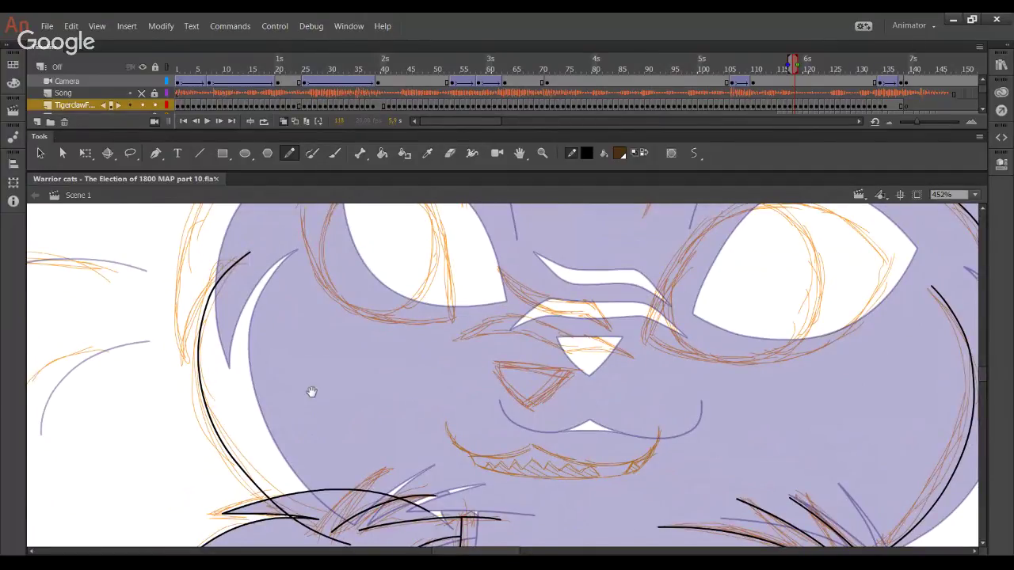
left_click_drag(311, 391, 236, 230)
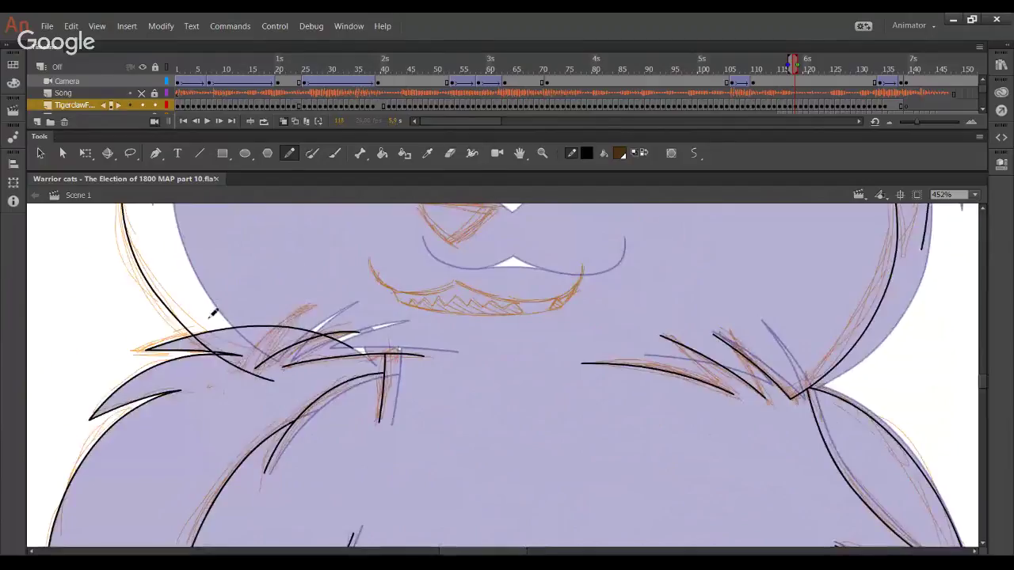
left_click_drag(188, 291, 213, 370)
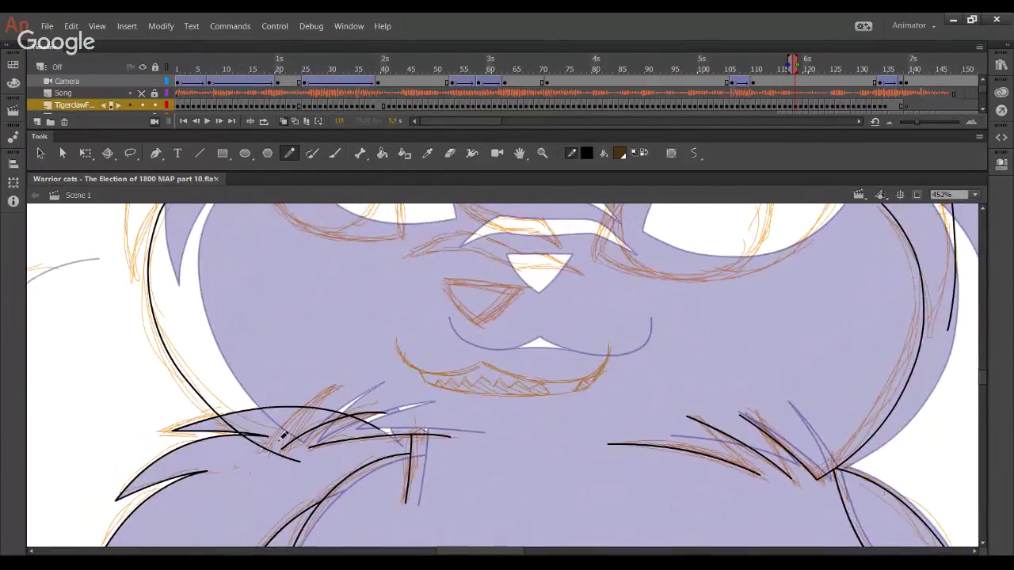
Try to ink the slanted fur stroke rising from the lower end of the cheek outline on the neck ruff
left_click_drag(260, 461, 344, 386)
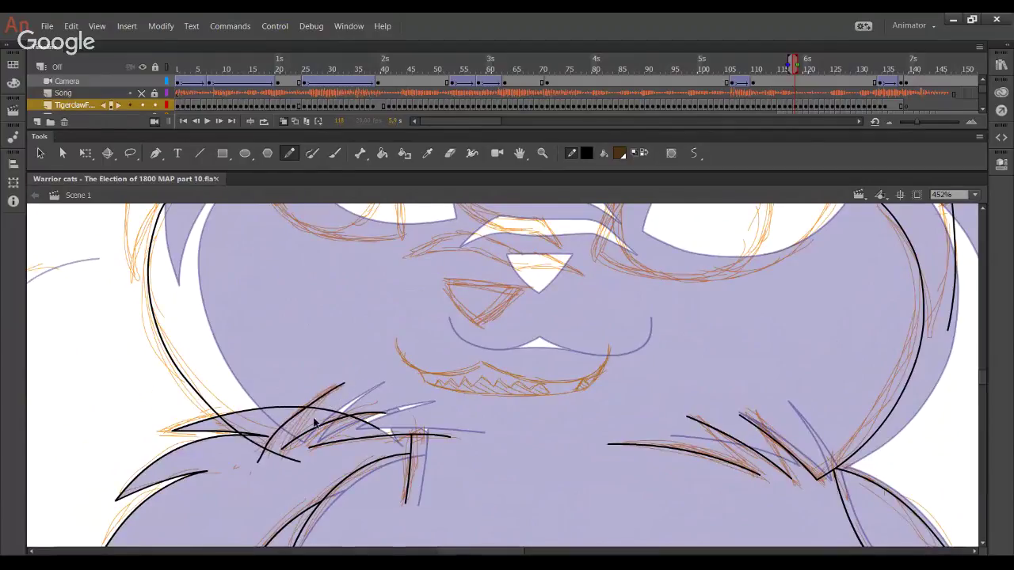
key("ctrl+z")
mouse_move(257, 465)
left_mouse_down()
mouse_move(384, 380)
mouse_move(369, 379)
left_mouse_up()
key("ctrl+z")
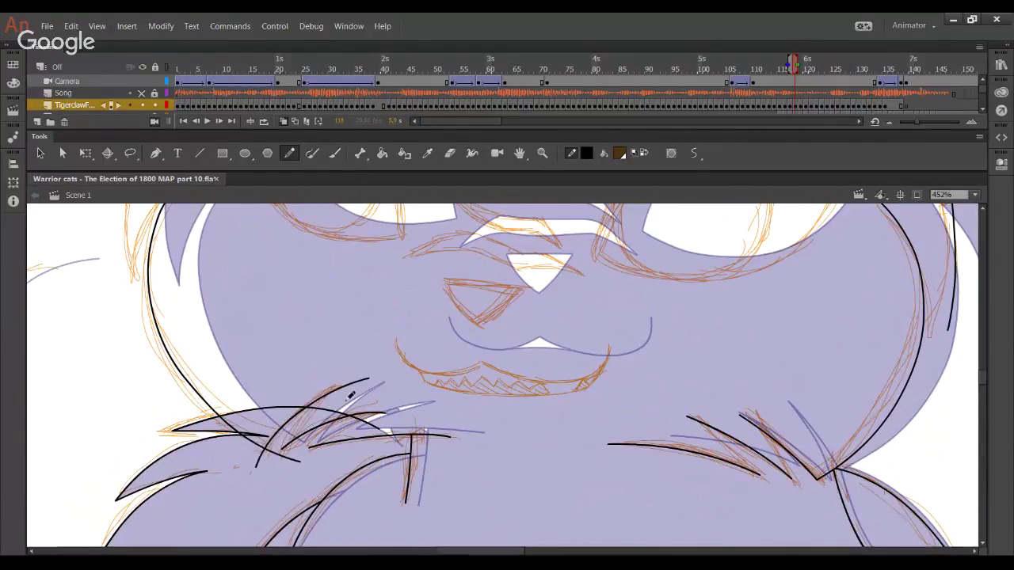
key("ctrl+z")
left_click_drag(309, 406, 377, 383)
key("ctrl+z")
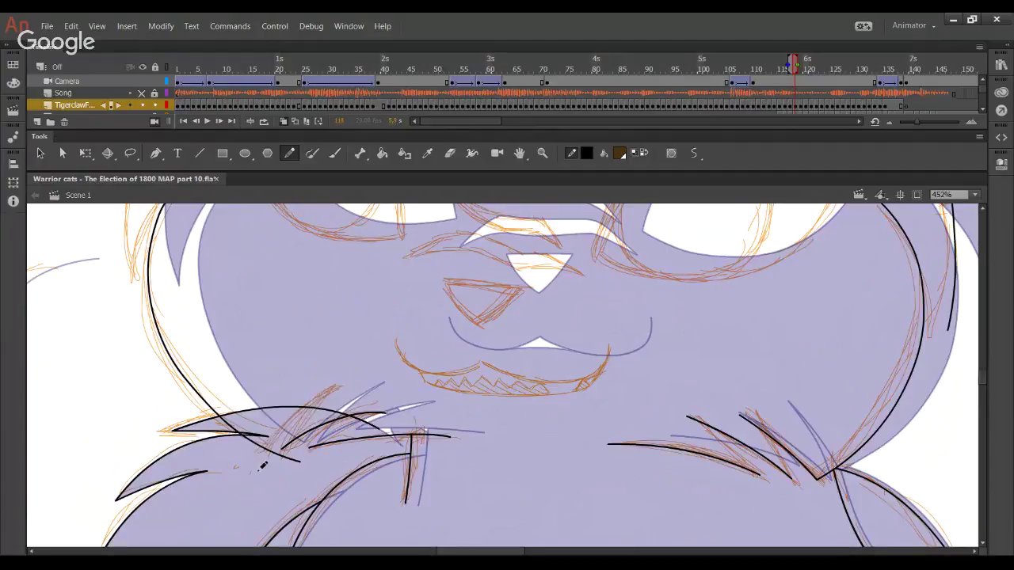
left_click_drag(260, 464, 371, 373)
key("ctrl+z")
left_click_drag(260, 464, 378, 386)
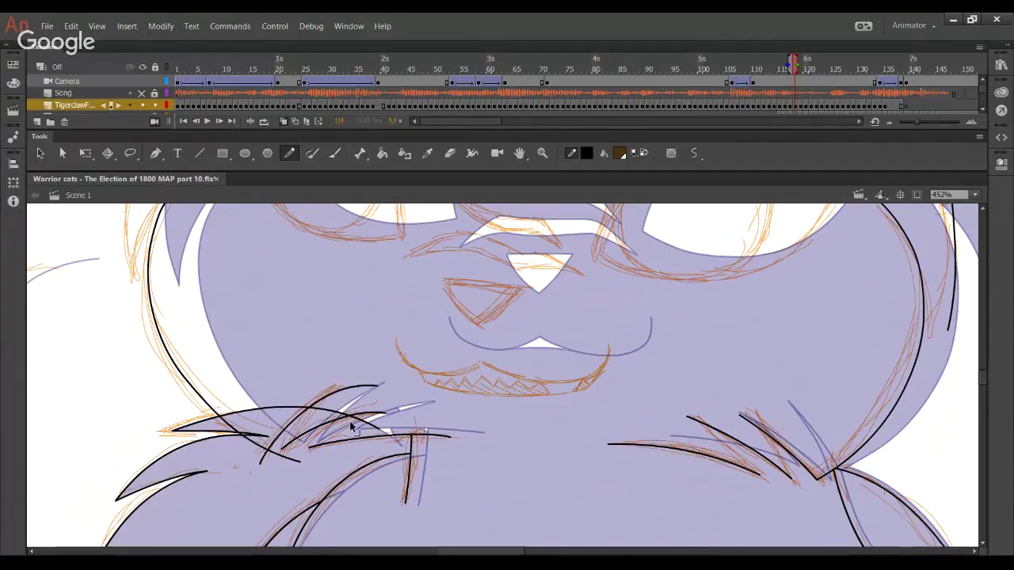
key("ctrl+z")
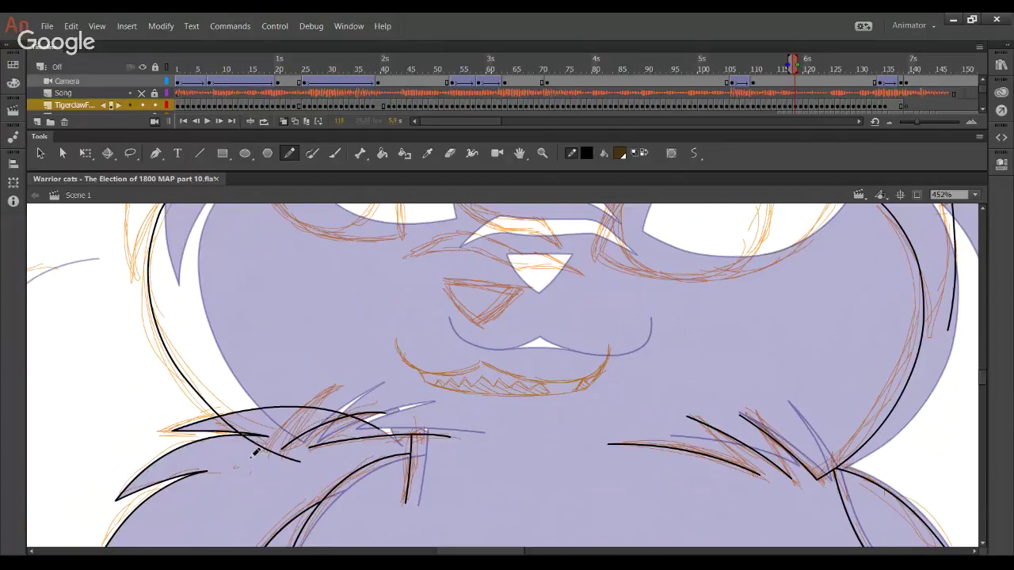
mouse_move(261, 477)
left_mouse_down()
mouse_move(281, 432)
mouse_move(372, 378)
mouse_move(369, 368)
left_mouse_up()
key("ctrl+z")
Remove the cheek outline and redraw it as a smooth curve from the neck ruff up the side of the head
key("ctrl+z")
key("ctrl+z")
mouse_move(265, 449)
left_mouse_down()
mouse_move(282, 488)
mouse_move(213, 428)
left_mouse_up()
key("ctrl+z")
mouse_move(334, 503)
left_mouse_down()
mouse_move(283, 485)
mouse_move(177, 404)
mouse_move(164, 341)
mouse_move(182, 253)
left_mouse_up()
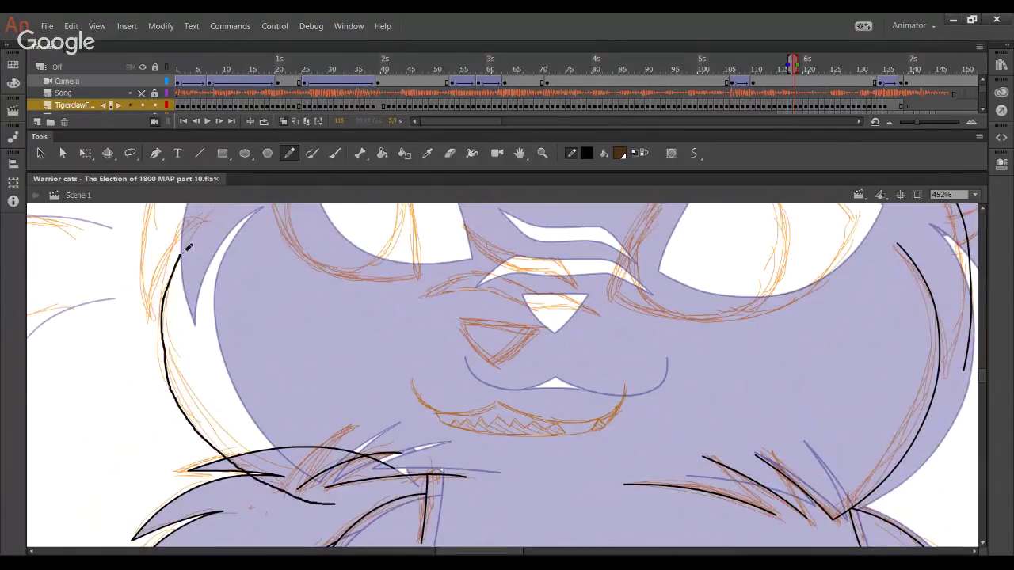
key("ctrl+z")
mouse_move(321, 500)
left_mouse_down()
mouse_move(201, 435)
mouse_move(165, 367)
mouse_move(212, 221)
left_mouse_up()
left_click_drag(217, 342, 218, 383)
key("ctrl+z")
mouse_move(319, 546)
left_mouse_down()
mouse_move(221, 489)
mouse_move(162, 358)
mouse_move(170, 274)
left_mouse_up()
key("ctrl+z")
left_click_drag(255, 515, 216, 480)
key("ctrl+z")
mouse_move(326, 537)
left_mouse_down()
mouse_move(225, 491)
mouse_move(169, 318)
mouse_move(214, 248)
mouse_move(197, 262)
mouse_move(206, 234)
mouse_move(216, 247)
left_mouse_up()
key("Delete")
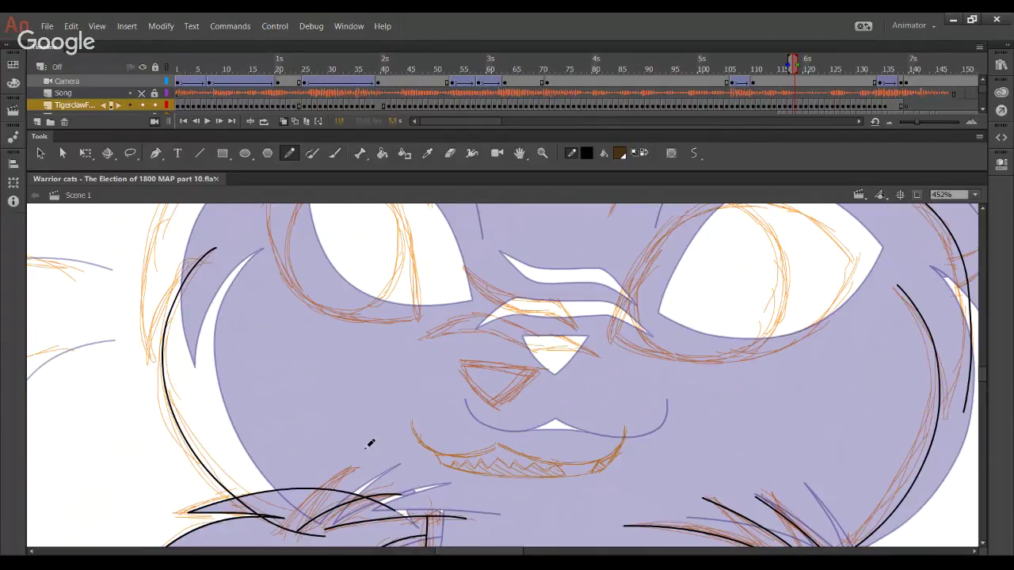
Ink the slanted fur stroke rising from the lower end of the cheek outline and trim the outline's overhang
left_click_drag(382, 458, 404, 351)
left_click_drag(368, 393, 398, 366)
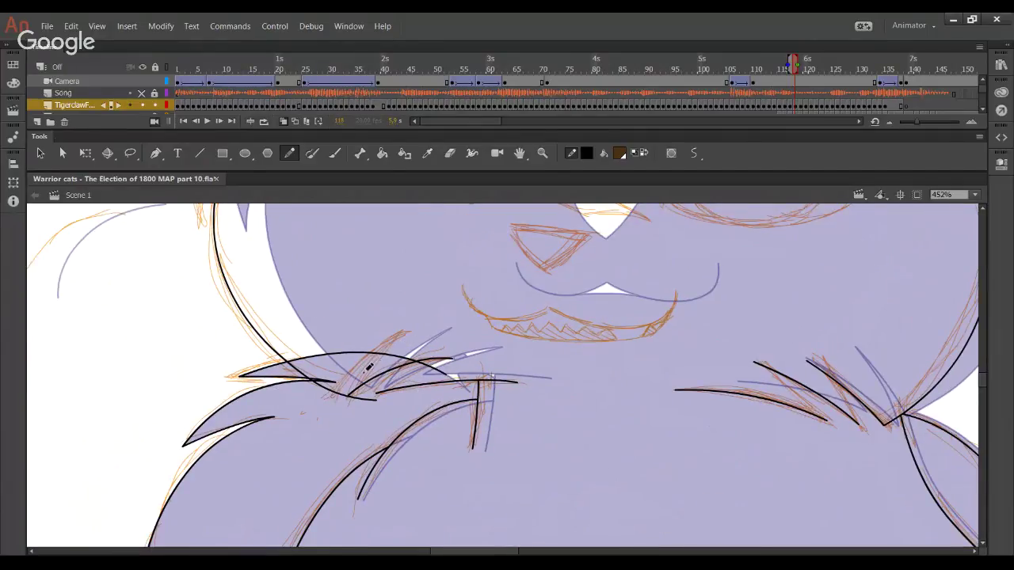
left_click_drag(321, 421, 409, 335)
key("ctrl+z")
key("ctrl+z")
key("ctrl+z")
key("ctrl+z")
left_click_drag(334, 404, 406, 332)
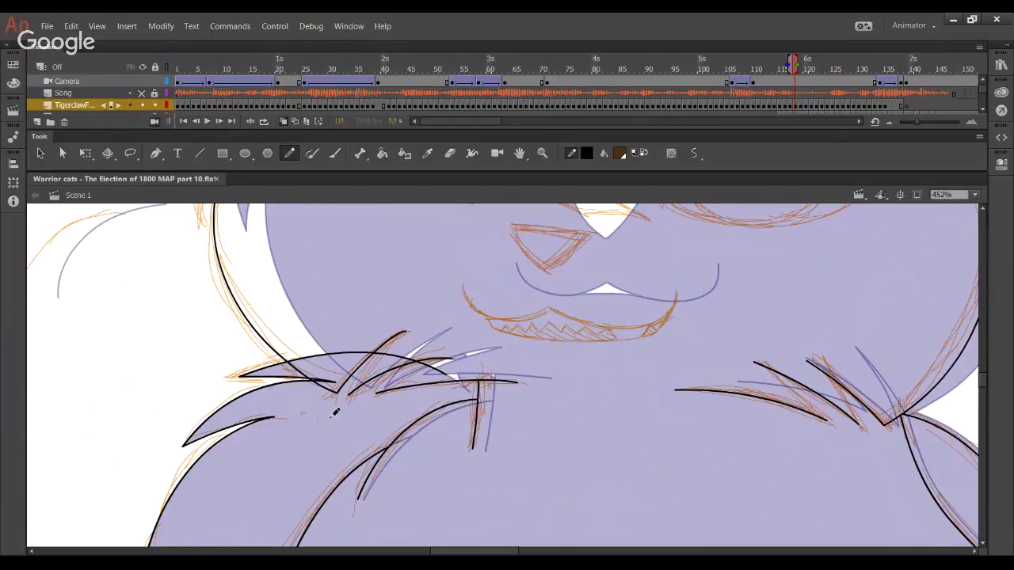
key("ctrl+z")
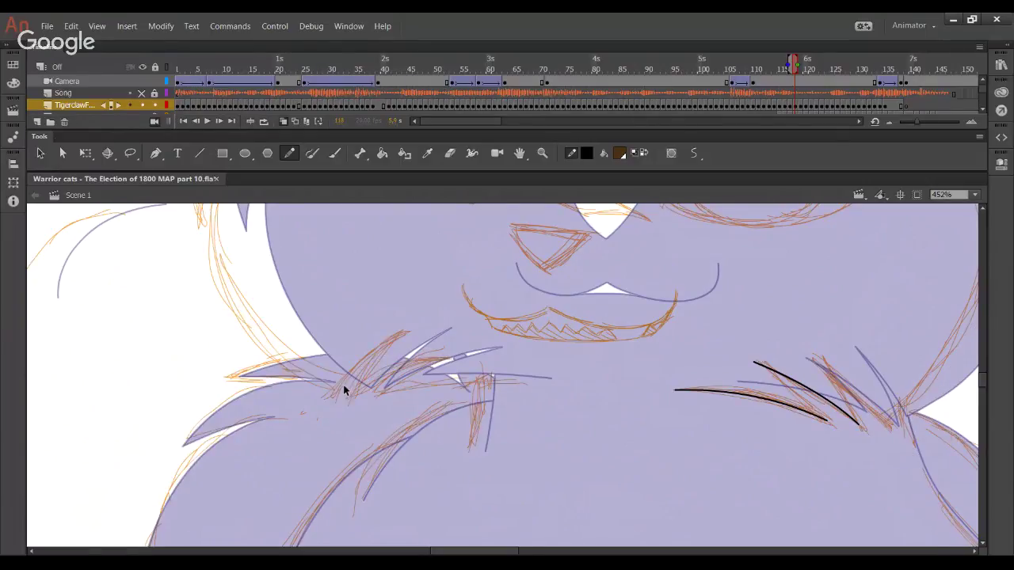
key("ctrl+y")
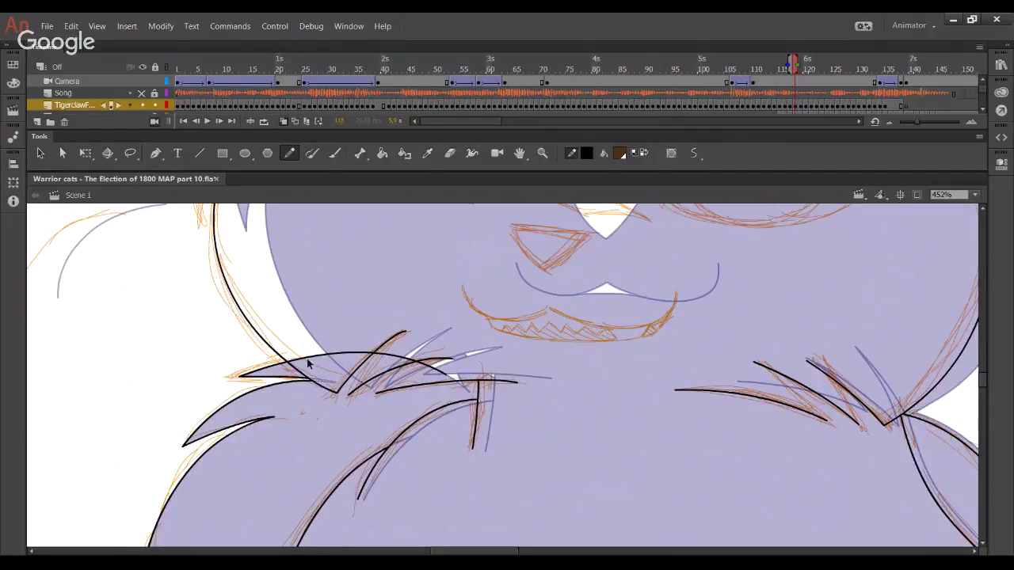
key("ctrl+z")
Ink the second edge of the slanted ruff tuft to form a point and delete the arc segments crossing the tufts
left_click_drag(361, 382, 407, 334)
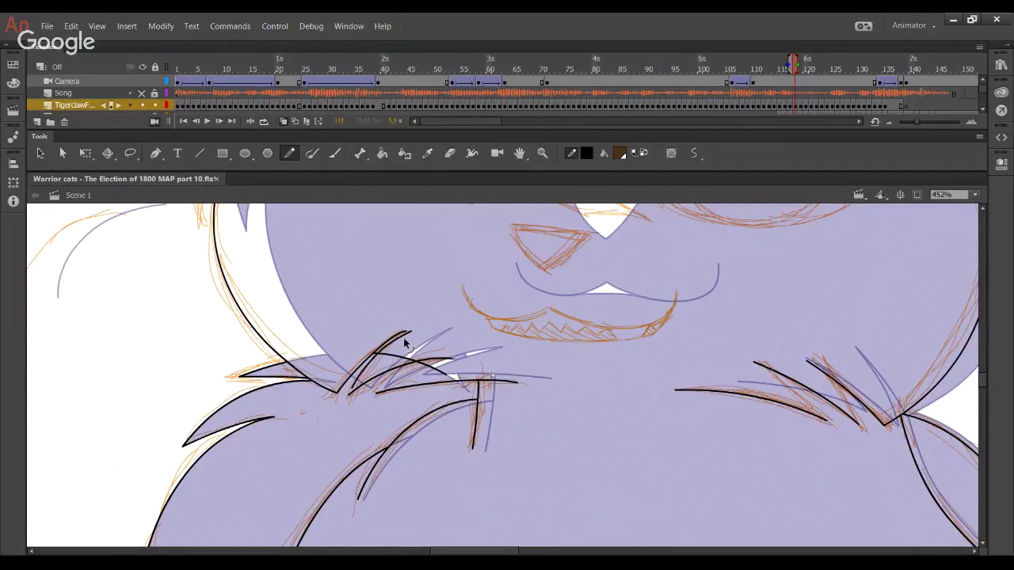
key("ctrl+z")
left_click_drag(405, 341, 428, 353)
key("ctrl+z")
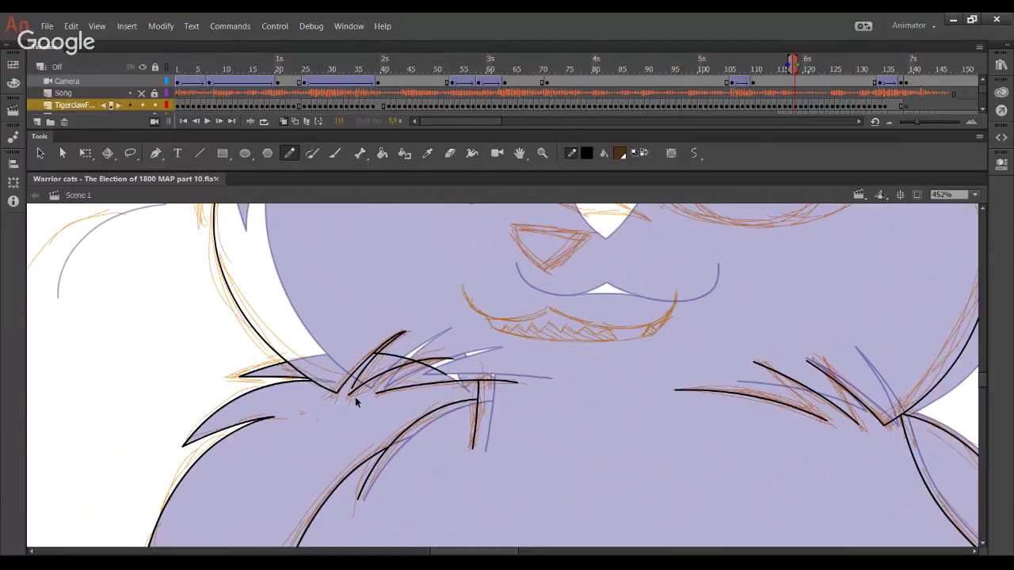
left_click_drag(350, 393, 368, 428)
key("ctrl+z")
left_click(401, 358, "ctrl")
key("Delete")
left_click_drag(420, 358, 475, 375)
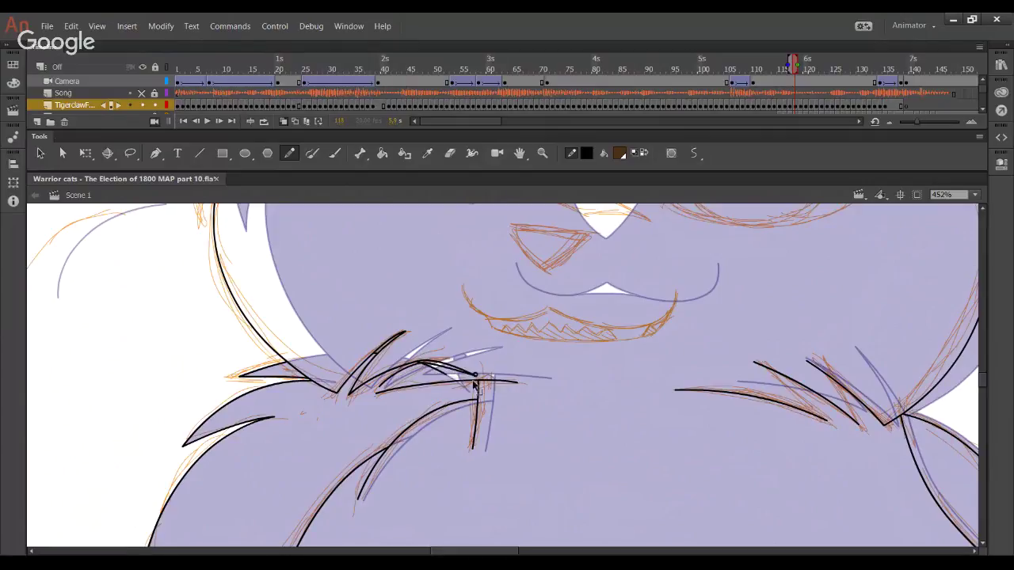
key("ctrl+z")
Hide the Tigerclaw sketch layer and fill the outlined shoulder and neck fur with dark brown
mouse_move(379, 395)
left_mouse_down()
mouse_move(441, 374)
mouse_move(473, 384)
mouse_move(346, 294)
left_mouse_up()
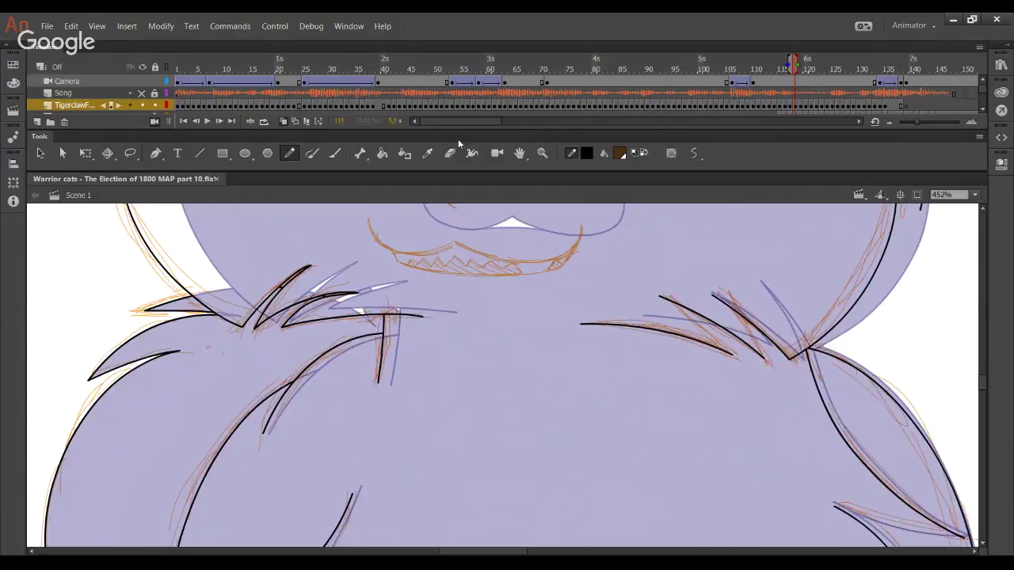
scroll(972, 103, "down", 2)
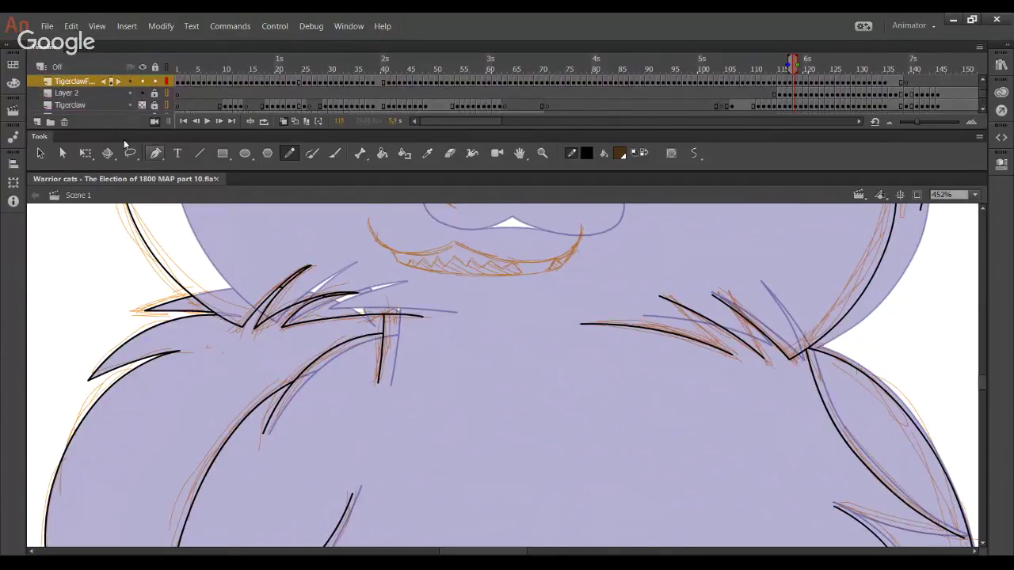
left_click(142, 104)
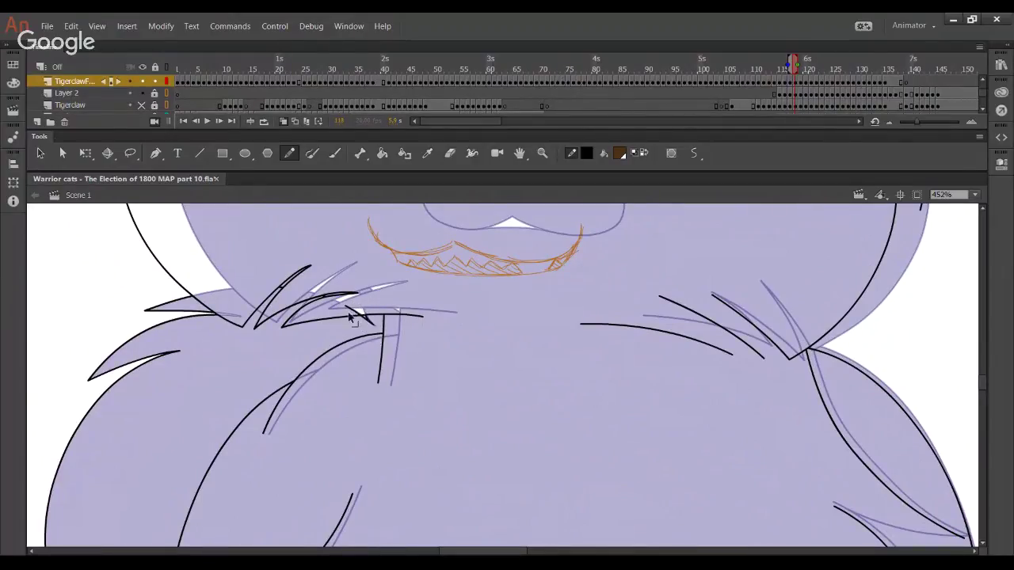
left_click(382, 153)
left_click(331, 351)
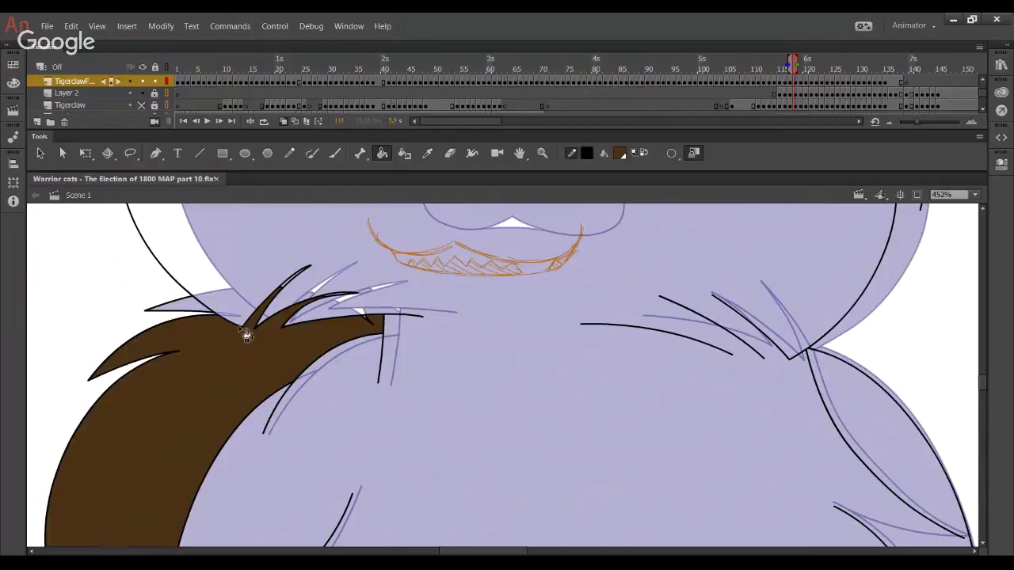
Show the Tigerclaw sketch layer again and ink the outer cheek fur curve up to the base of the ear
mouse_move(368, 461)
left_mouse_down()
mouse_move(416, 469)
mouse_move(312, 306)
left_mouse_up()
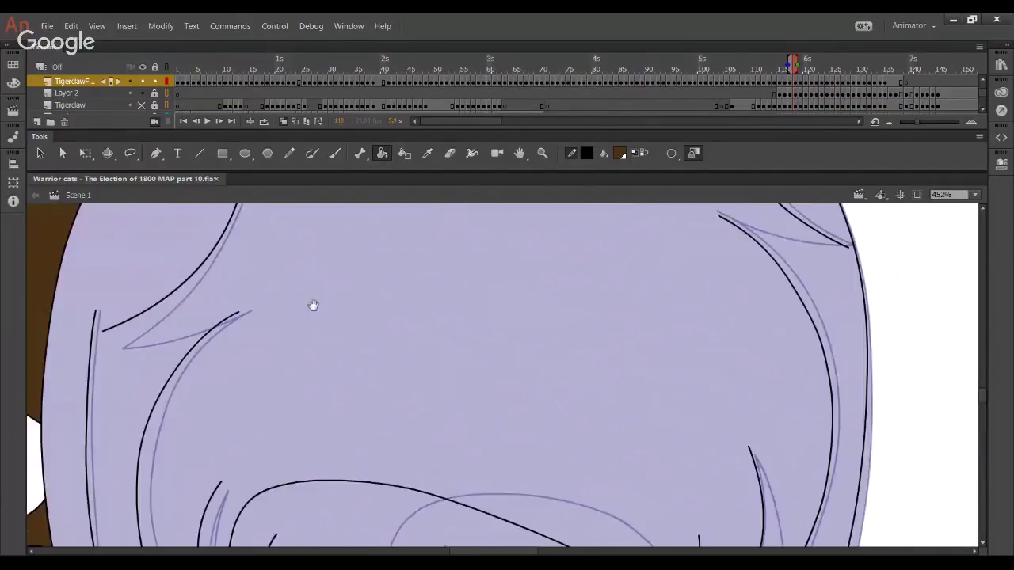
left_click(289, 153)
left_click_drag(338, 260, 412, 516)
mouse_move(376, 218)
left_mouse_down()
mouse_move(388, 376)
mouse_move(424, 526)
left_mouse_up()
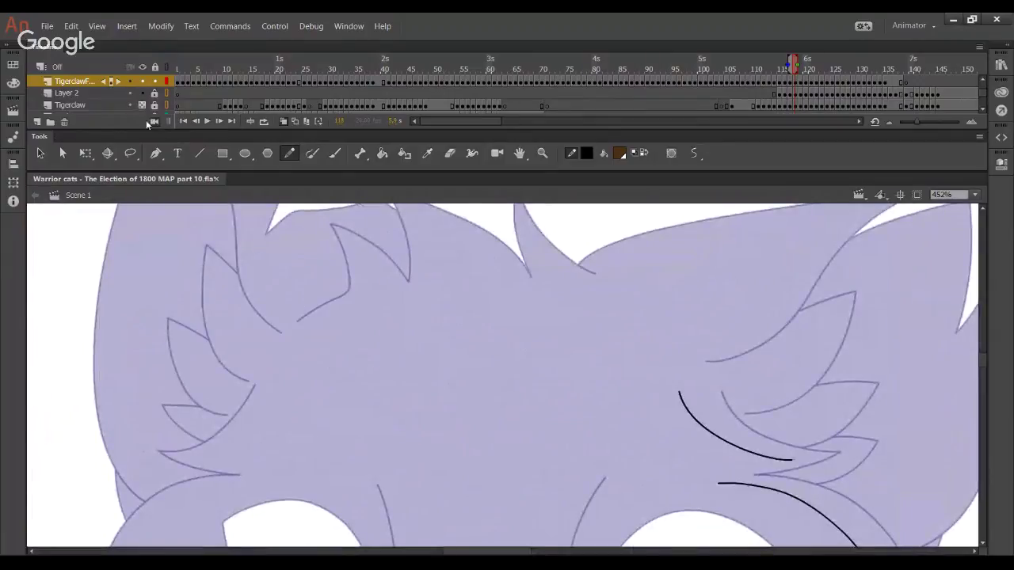
left_click(143, 115)
mouse_move(229, 467)
left_mouse_down()
mouse_move(372, 328)
mouse_move(373, 273)
left_mouse_up()
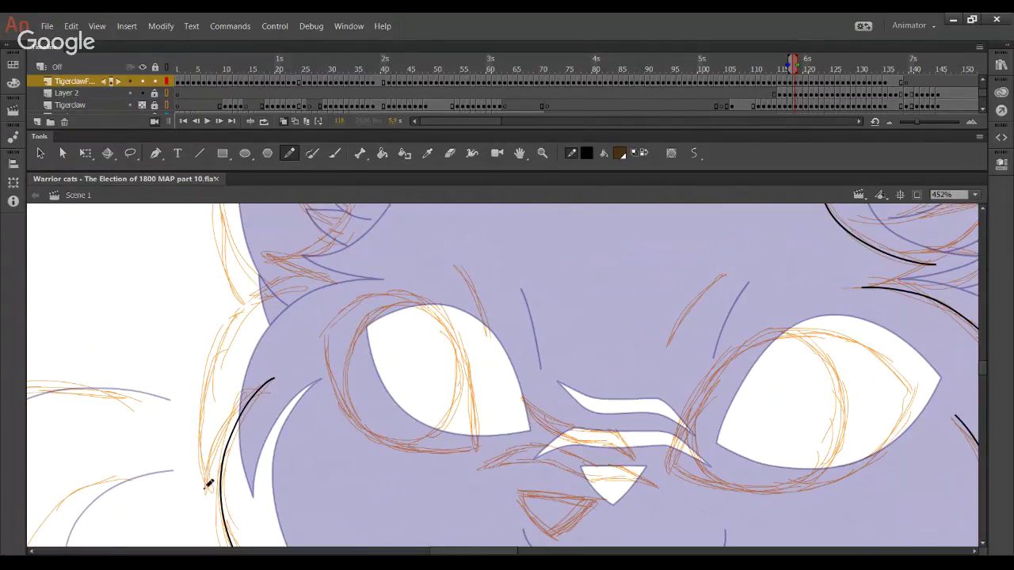
mouse_move(208, 490)
left_mouse_down()
mouse_move(205, 387)
mouse_move(336, 282)
left_mouse_up()
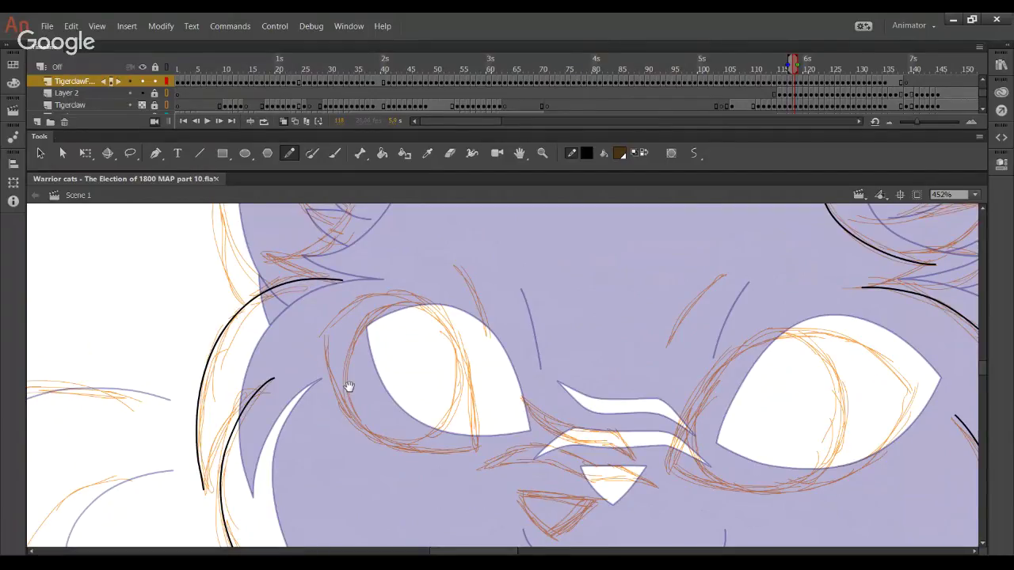
Ink the S-shaped line along the base of the inner ear and delete its middle section between the fur tufts
mouse_move(348, 385)
left_mouse_down()
mouse_move(353, 367)
mouse_move(369, 439)
mouse_move(378, 415)
mouse_move(356, 460)
left_mouse_up()
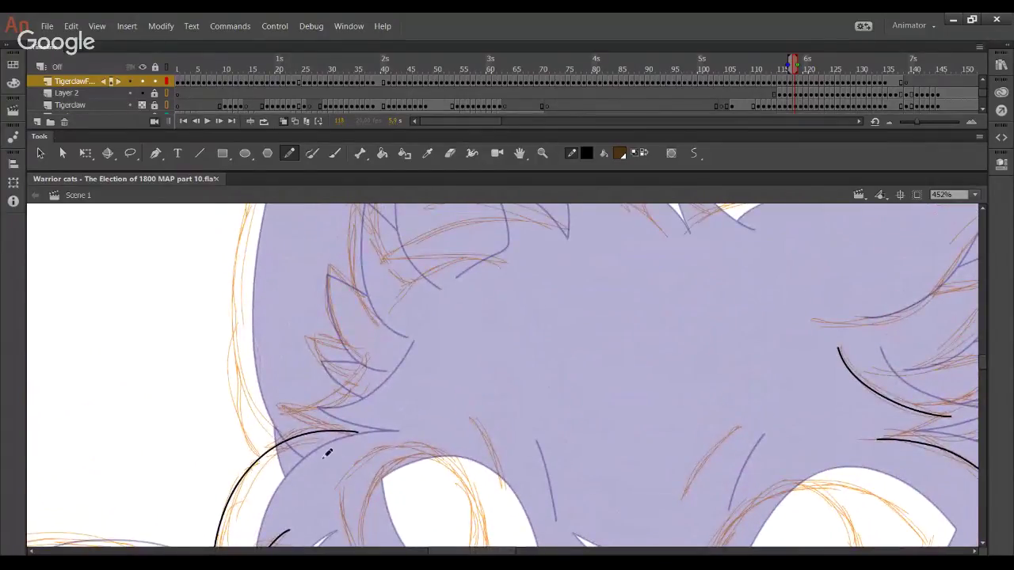
mouse_move(285, 410)
left_mouse_down()
mouse_move(363, 371)
mouse_move(414, 290)
mouse_move(497, 256)
left_mouse_up()
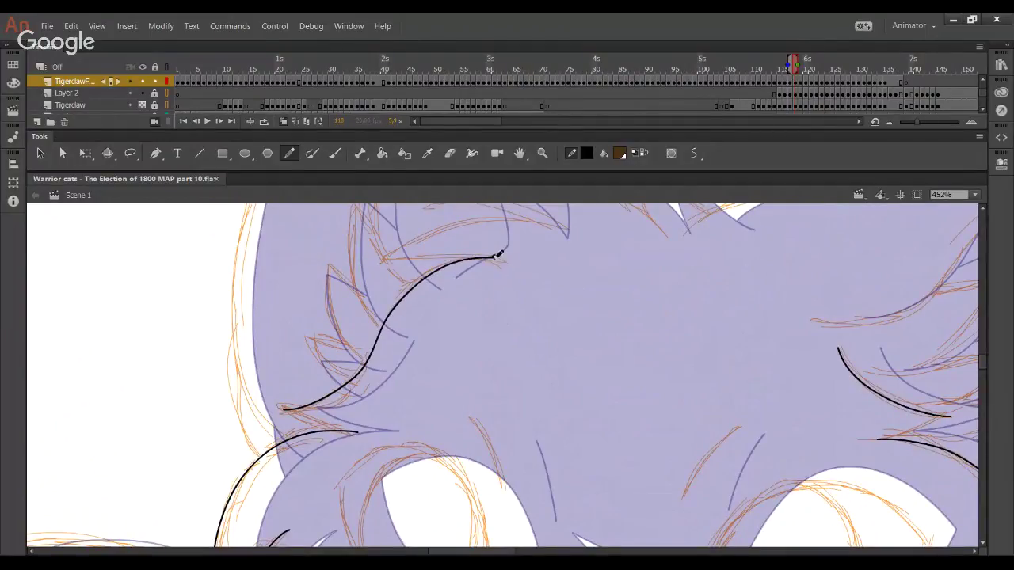
left_click_drag(341, 398, 344, 396)
left_click_drag(366, 362, 371, 361)
left_click_drag(402, 303, 385, 362)
key("Delete")
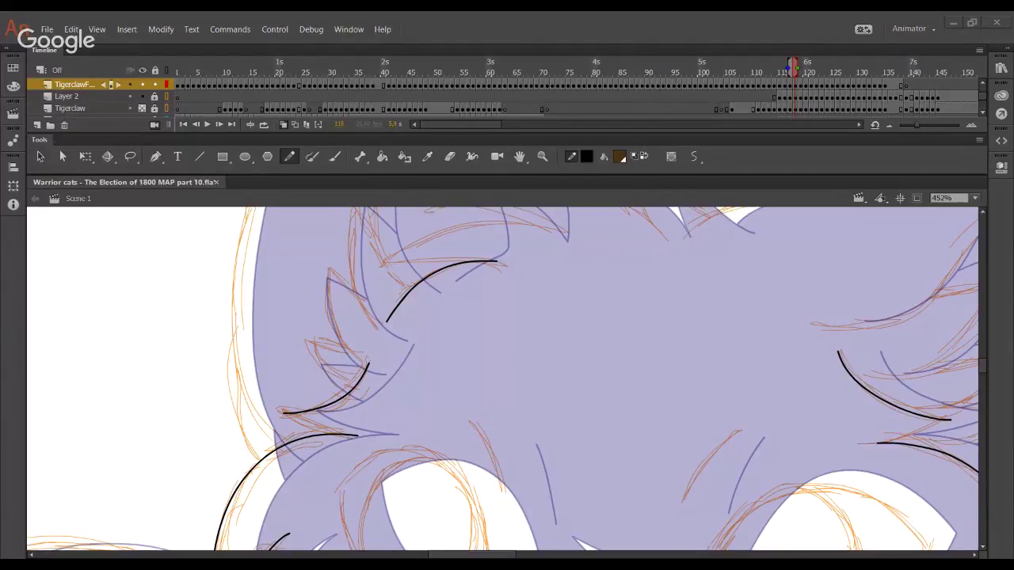
left_click_drag(342, 344, 394, 382)
key("ctrl+z")
Ink two arched fur strokes above the inner ear's base line, bending the upper one to follow the sketch
left_click_drag(479, 321, 400, 440)
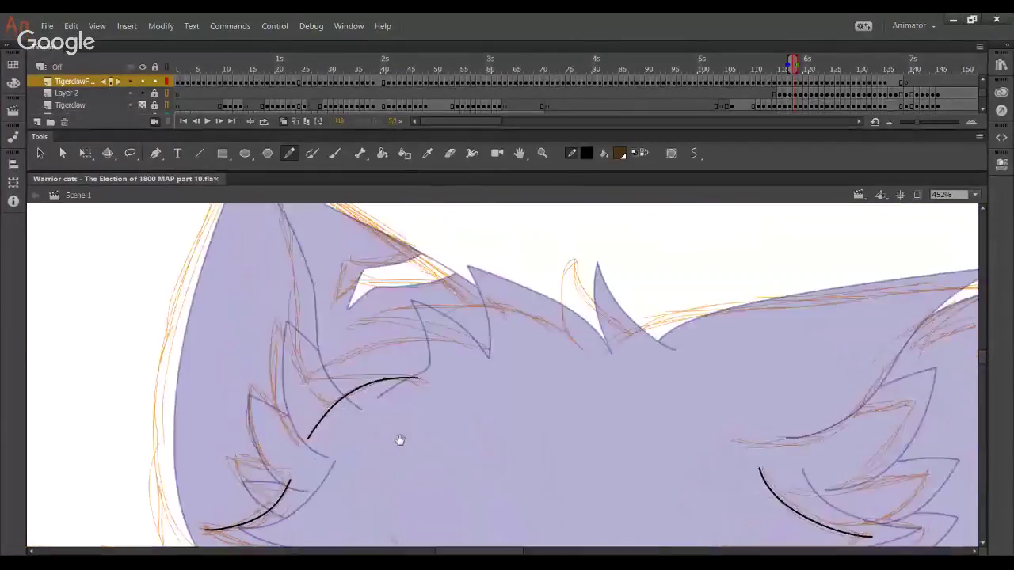
left_click_drag(305, 377, 487, 349)
mouse_move(413, 362)
left_mouse_down()
mouse_move(430, 339)
mouse_move(455, 332)
left_mouse_up()
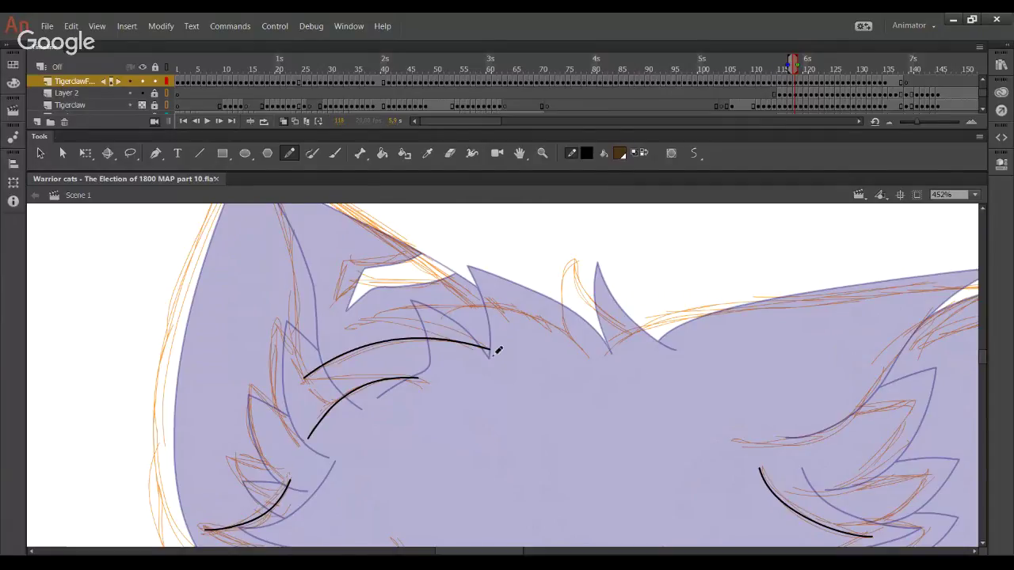
mouse_move(373, 317)
left_mouse_down()
mouse_move(448, 317)
mouse_move(415, 328)
mouse_move(577, 357)
mouse_move(588, 368)
left_mouse_up()
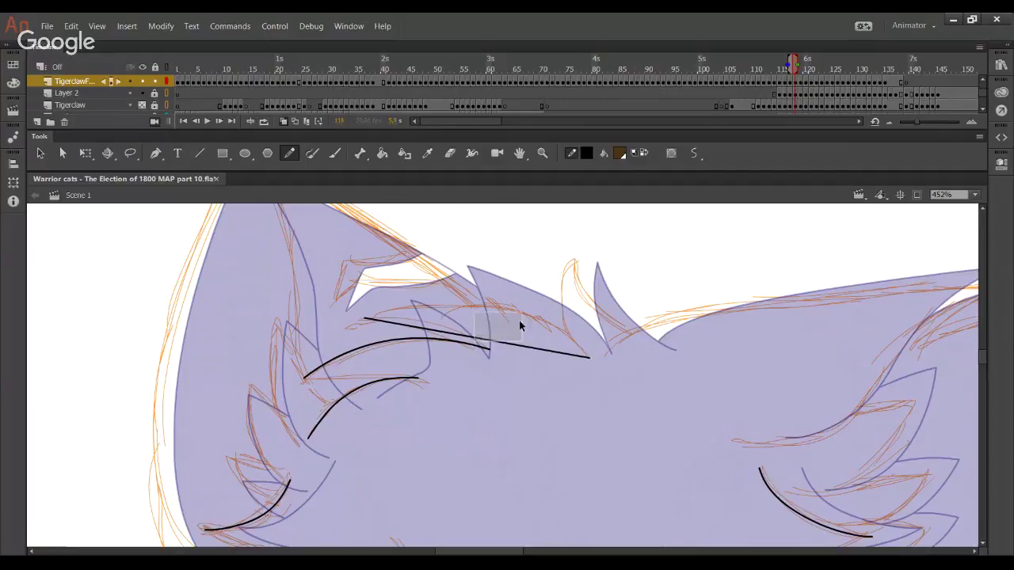
left_click_drag(485, 353, 533, 317)
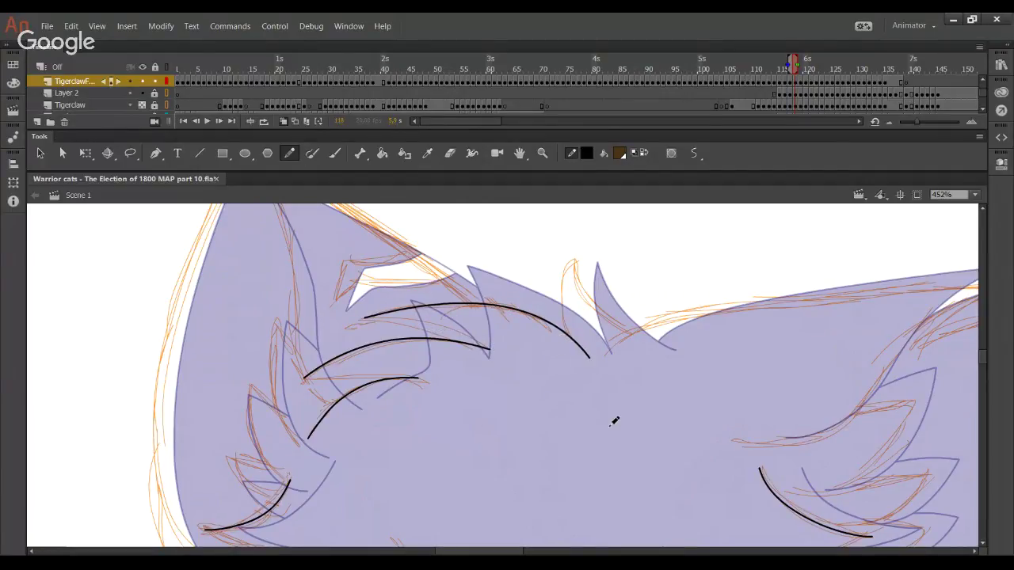
Ink the S-shaped inner edge of the opposite ear from the forehead out past the ear tuft, redrawing its outer end
left_click_drag(567, 419, 381, 389)
left_click_drag(483, 385, 351, 451)
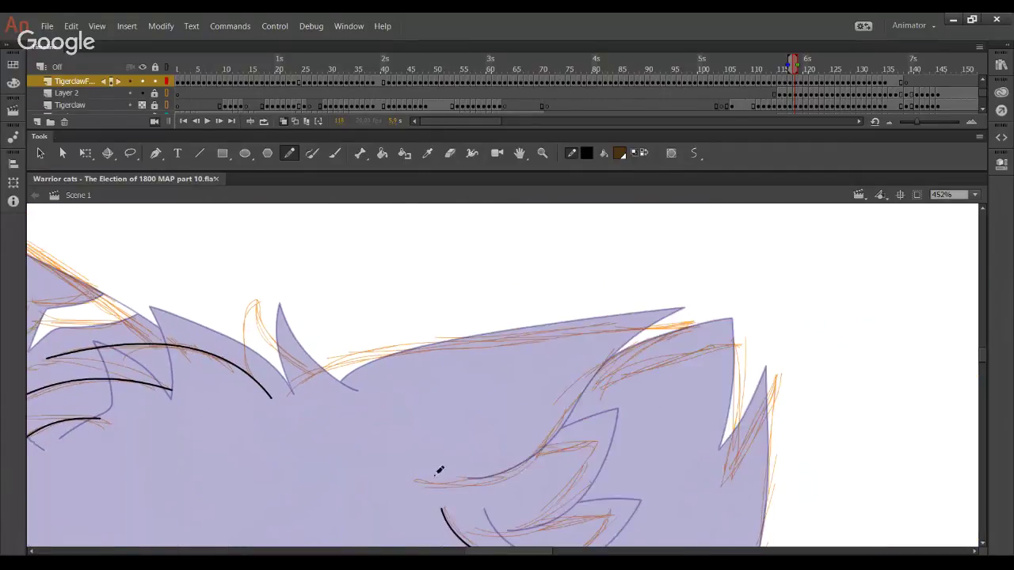
mouse_move(420, 482)
left_mouse_down()
mouse_move(464, 481)
mouse_move(546, 438)
mouse_move(726, 310)
left_mouse_up()
key("ctrl+z")
mouse_move(425, 484)
left_mouse_down()
mouse_move(492, 484)
mouse_move(527, 467)
mouse_move(678, 326)
mouse_move(781, 294)
left_mouse_up()
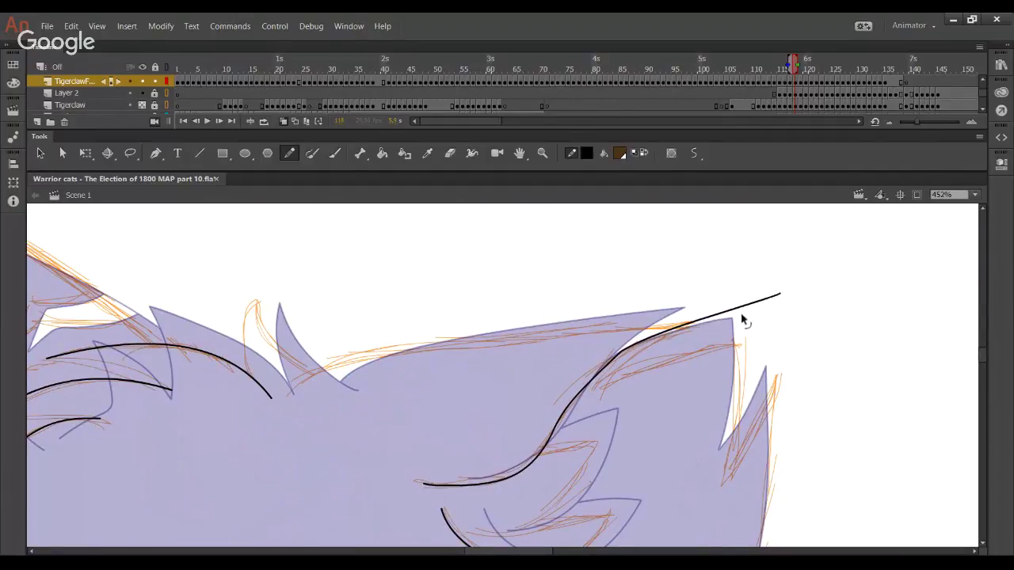
left_click(741, 315, "ctrl")
key("Delete")
left_click_drag(619, 354, 755, 302)
mouse_move(622, 371)
left_mouse_down()
mouse_move(660, 341)
mouse_move(616, 376)
left_mouse_up()
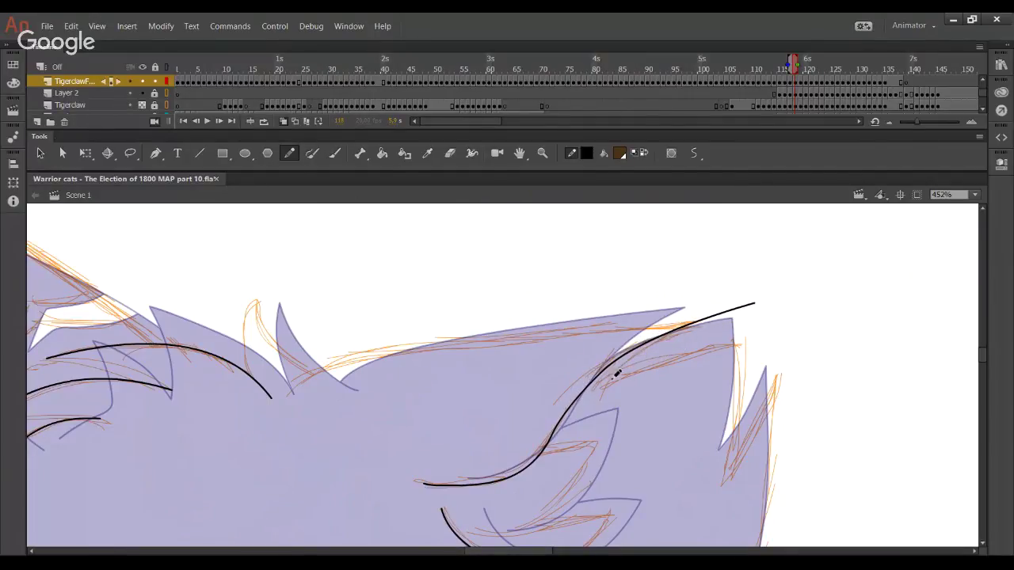
Ink the upper edge of the ear in one long stroke from the forehead out past the ear tip
left_click_drag(560, 426, 565, 428)
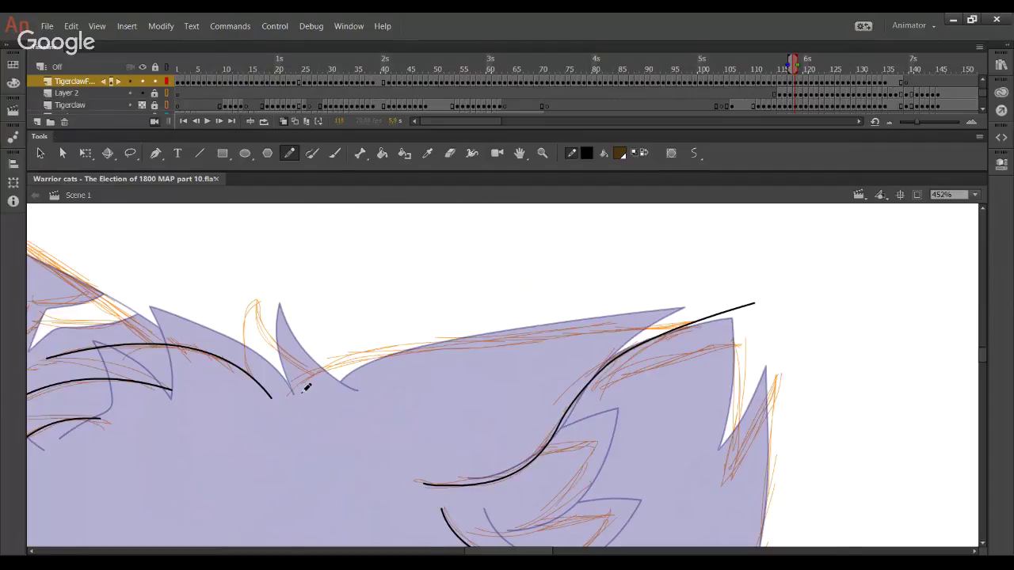
mouse_move(306, 387)
left_mouse_down()
mouse_move(415, 353)
mouse_move(627, 336)
left_mouse_up()
key("ctrl+z")
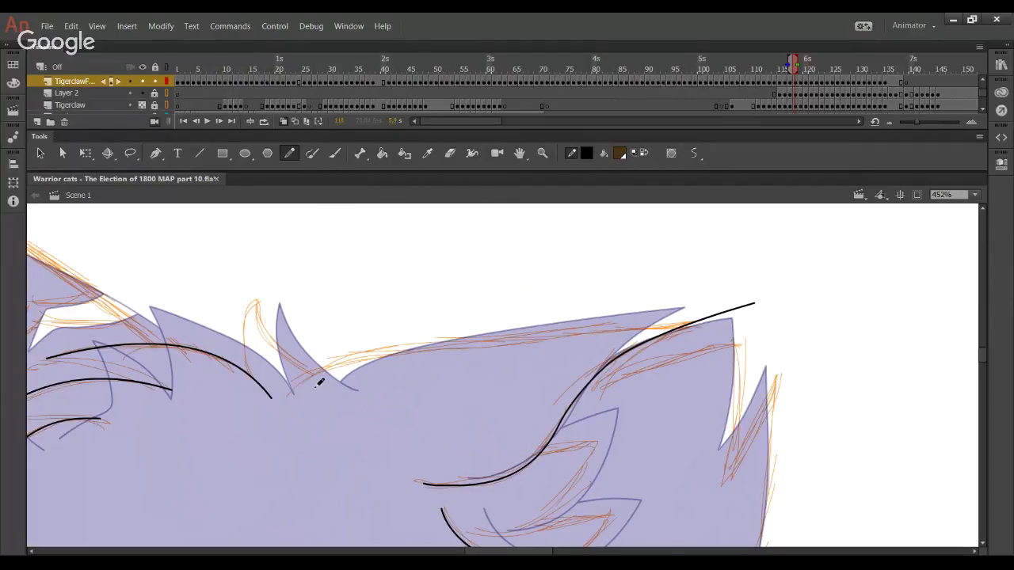
mouse_move(295, 394)
left_mouse_down()
mouse_move(499, 335)
mouse_move(626, 324)
left_mouse_up()
key("ctrl+z")
left_click_drag(292, 394, 498, 343)
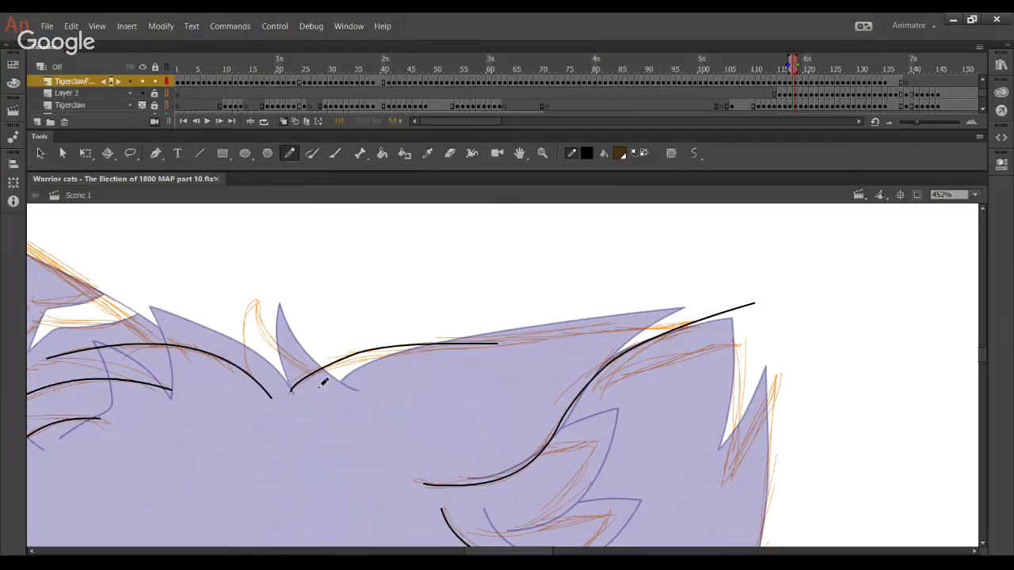
key("ctrl+z")
left_click_drag(293, 394, 499, 334)
key("ctrl+z")
mouse_move(291, 393)
left_mouse_down()
mouse_move(437, 350)
mouse_move(755, 333)
mouse_move(810, 310)
mouse_move(790, 318)
left_mouse_up()
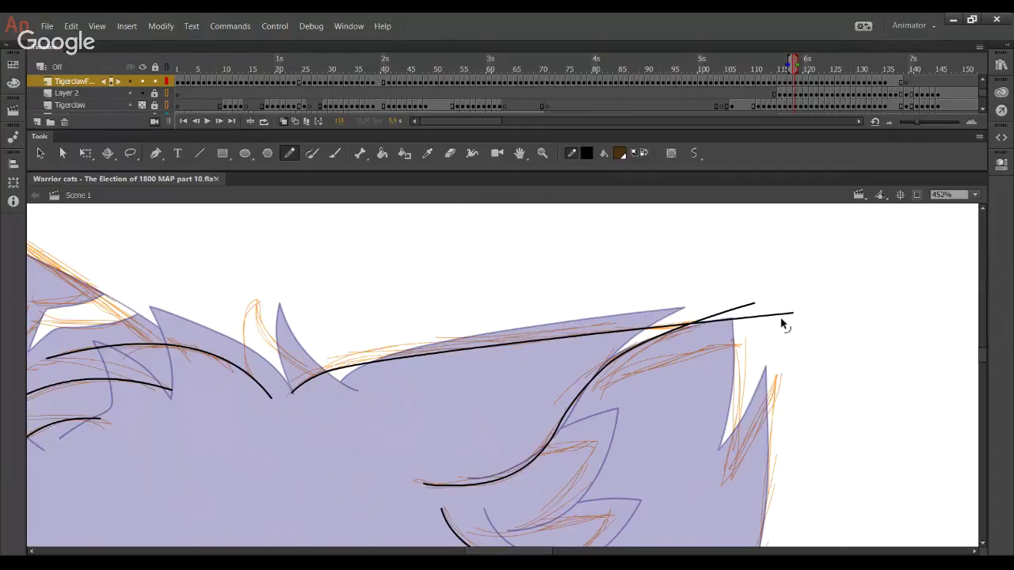
Delete the overshooting line ends beyond the ear tip and bend the ear's upper edge to follow the sketch
left_click(739, 309, "ctrl")
key("Delete")
left_click(747, 319, "ctrl")
key("Delete")
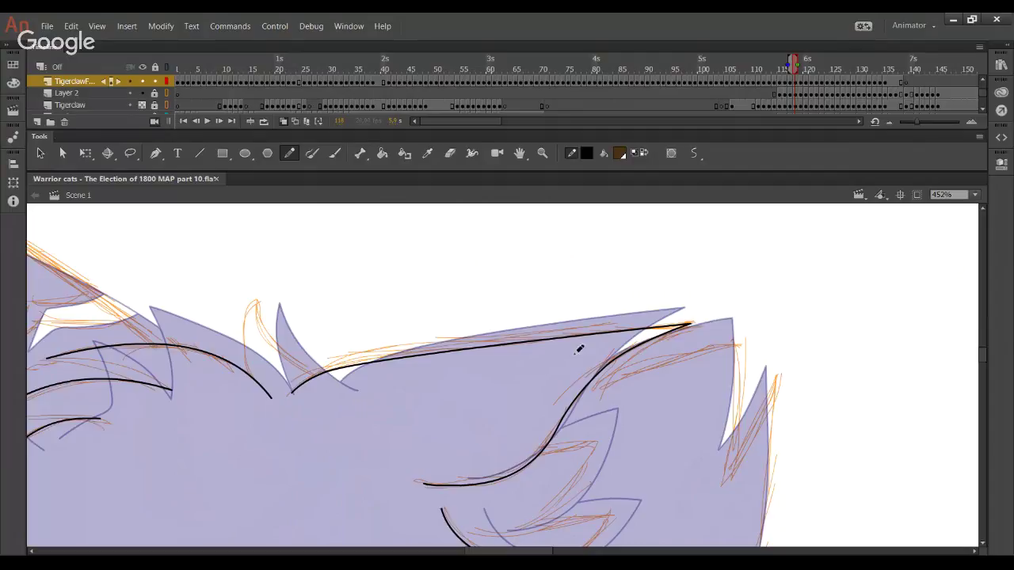
mouse_move(309, 382)
left_mouse_down()
mouse_move(386, 353)
mouse_move(310, 383)
left_mouse_up()
mouse_move(469, 348)
left_mouse_down()
mouse_move(489, 346)
mouse_move(343, 366)
mouse_move(352, 362)
left_mouse_up()
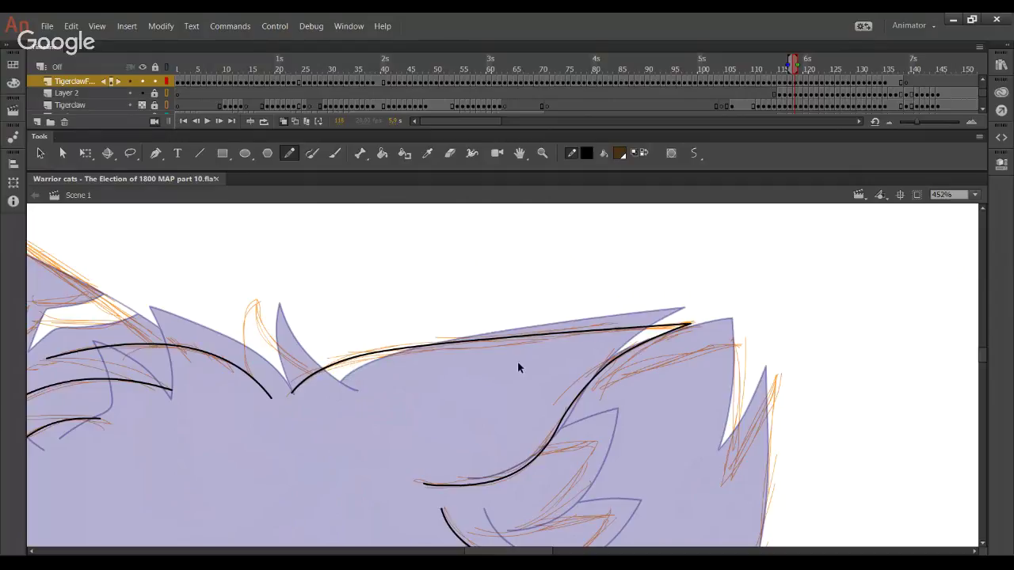
mouse_move(591, 460)
left_mouse_down()
mouse_move(389, 276)
mouse_move(375, 219)
left_mouse_up()
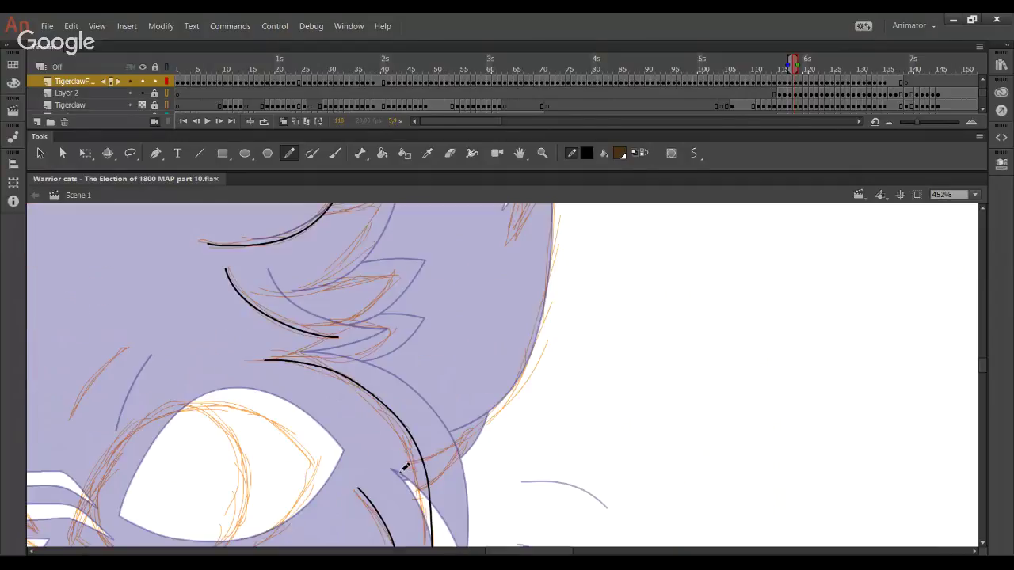
mouse_move(383, 462)
left_mouse_down()
mouse_move(433, 462)
mouse_move(548, 198)
left_mouse_up()
key("ctrl+z")
left_click_drag(402, 459, 574, 173)
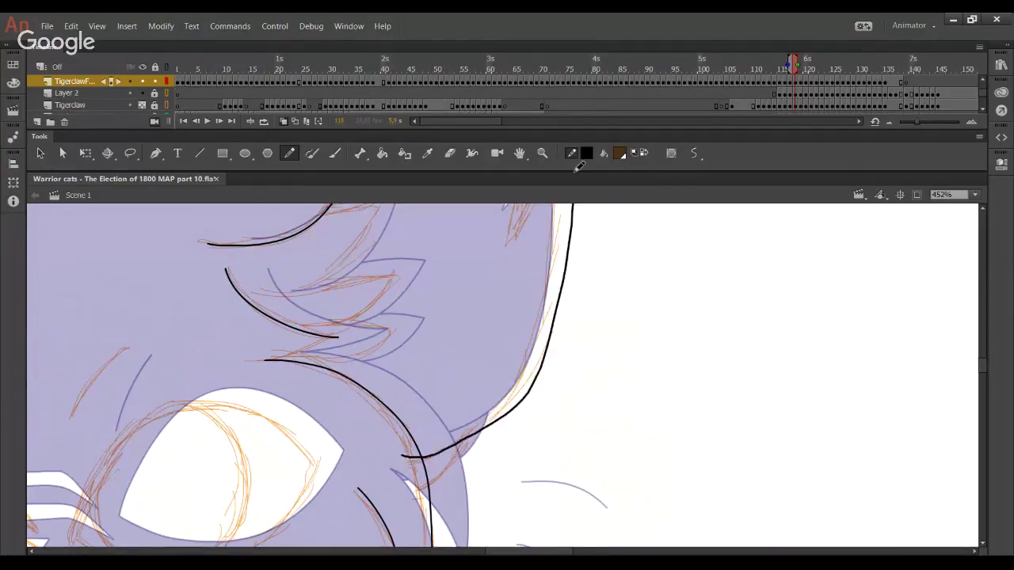
key("ctrl+z")
Ink the lower curved whisker beside the cheek, redrawing it until it follows the sketch
left_click_drag(496, 440, 522, 151)
left_click_drag(130, 484, 378, 487)
left_click_drag(249, 458, 582, 496)
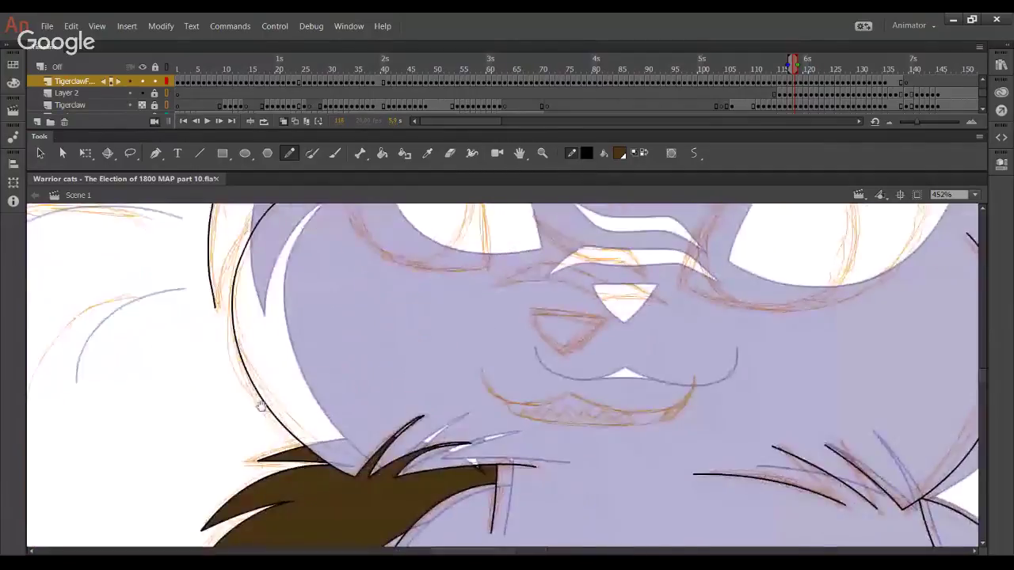
left_click_drag(215, 401, 478, 424)
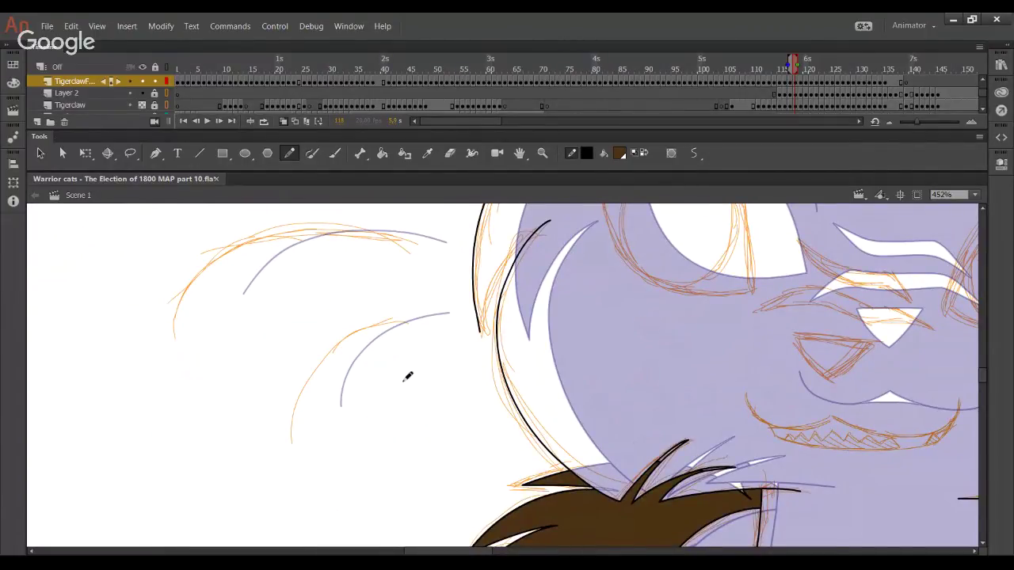
left_click_drag(294, 446, 373, 321)
key("ctrl+z")
mouse_move(291, 445)
left_mouse_down()
mouse_move(377, 326)
mouse_move(418, 316)
left_mouse_up()
key("ctrl+z")
mouse_move(296, 444)
left_mouse_down()
mouse_move(300, 399)
mouse_move(415, 313)
left_mouse_up()
key("ctrl+z")
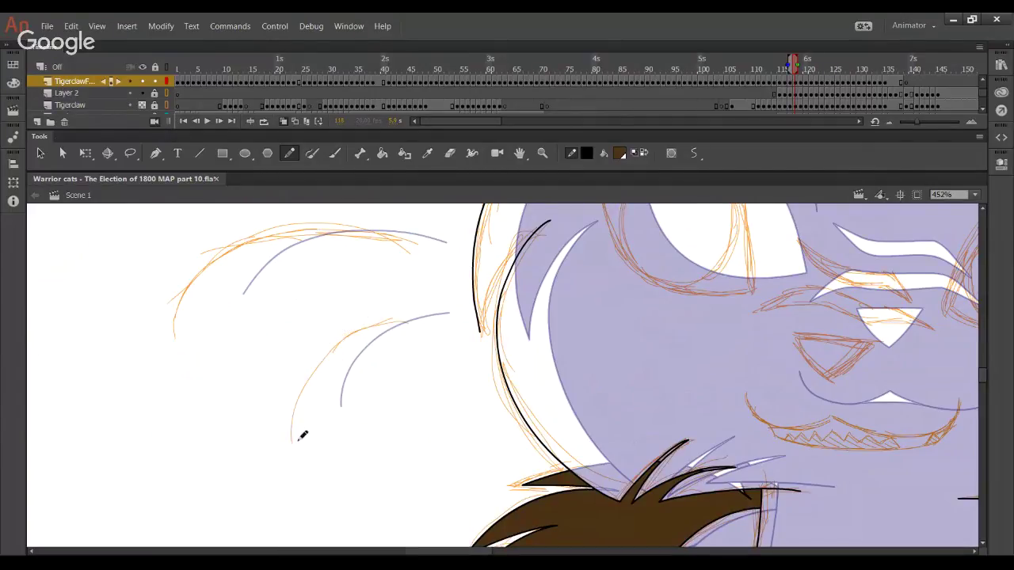
mouse_move(291, 445)
left_mouse_down()
mouse_move(373, 327)
mouse_move(404, 326)
left_mouse_up()
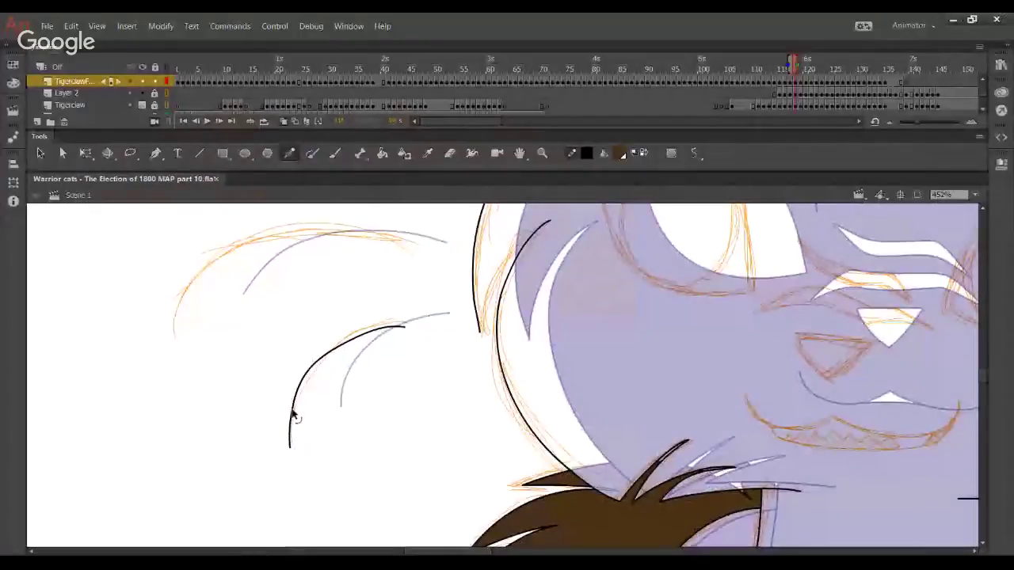
Ink the upper curved whisker beside the cheek along its sketch line
mouse_move(173, 338)
left_mouse_down()
mouse_move(176, 320)
mouse_move(272, 242)
mouse_move(419, 247)
mouse_move(317, 229)
mouse_move(220, 256)
mouse_move(170, 340)
mouse_move(179, 308)
mouse_move(278, 238)
mouse_move(417, 252)
mouse_move(335, 231)
mouse_move(228, 253)
mouse_move(175, 345)
left_mouse_up()
key("ctrl+z")
key("ctrl+z")
key("ctrl+z")
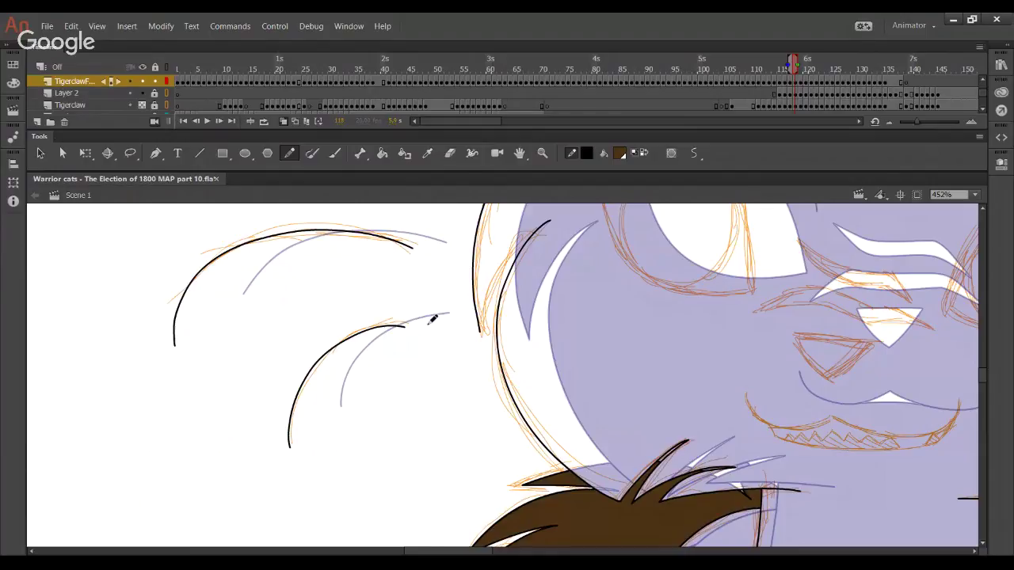
left_click_drag(359, 236, 359, 244)
left_click_drag(595, 306, 579, 322)
mouse_move(163, 323)
left_mouse_down()
mouse_move(160, 361)
mouse_move(150, 351)
left_mouse_up()
key("Delete")
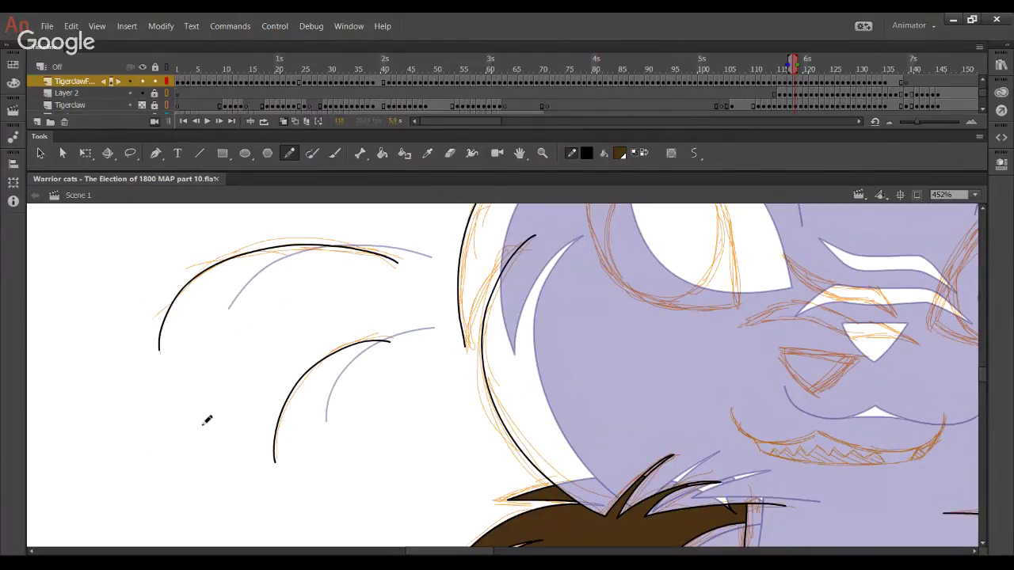
Ink one curved edge of the small tuft on top of the head and delete its end below the ear line
left_click_drag(460, 482, 207, 393)
left_click_drag(919, 499, 523, 376)
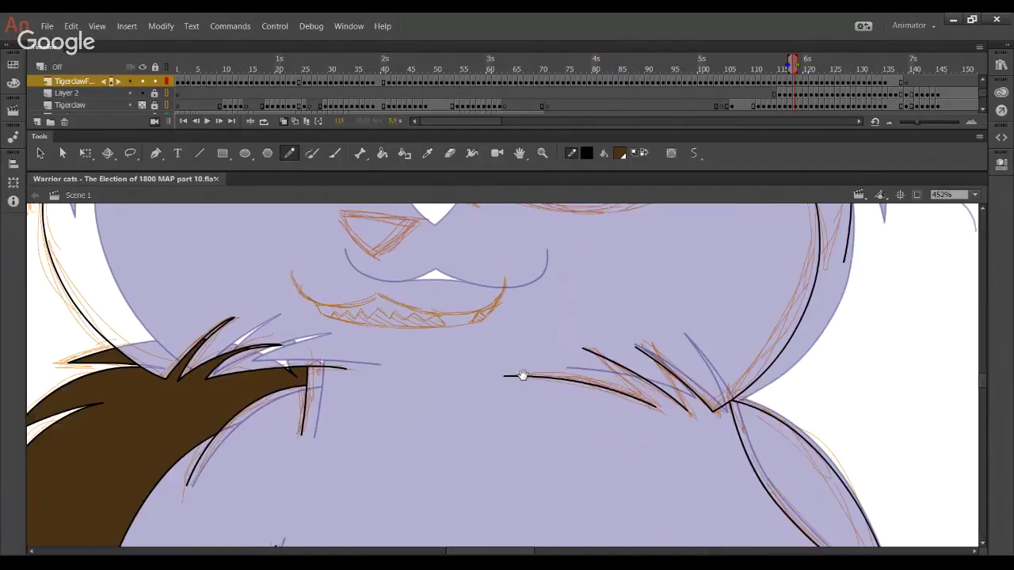
left_click_drag(565, 322, 546, 504)
left_click_drag(485, 306, 546, 451)
mouse_move(531, 343)
left_mouse_down()
mouse_move(528, 453)
mouse_move(540, 359)
left_mouse_up()
scroll(540, 359, "up", 4)
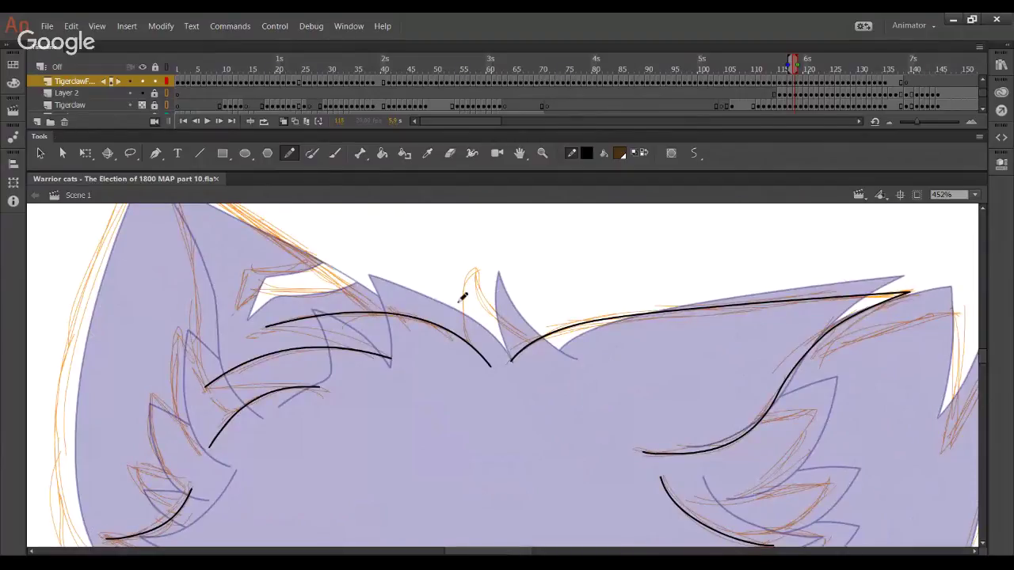
mouse_move(478, 277)
left_mouse_down()
mouse_move(545, 348)
mouse_move(567, 357)
left_mouse_up()
key("ctrl+z")
mouse_move(479, 275)
left_mouse_down()
mouse_move(487, 304)
mouse_move(575, 352)
left_mouse_up()
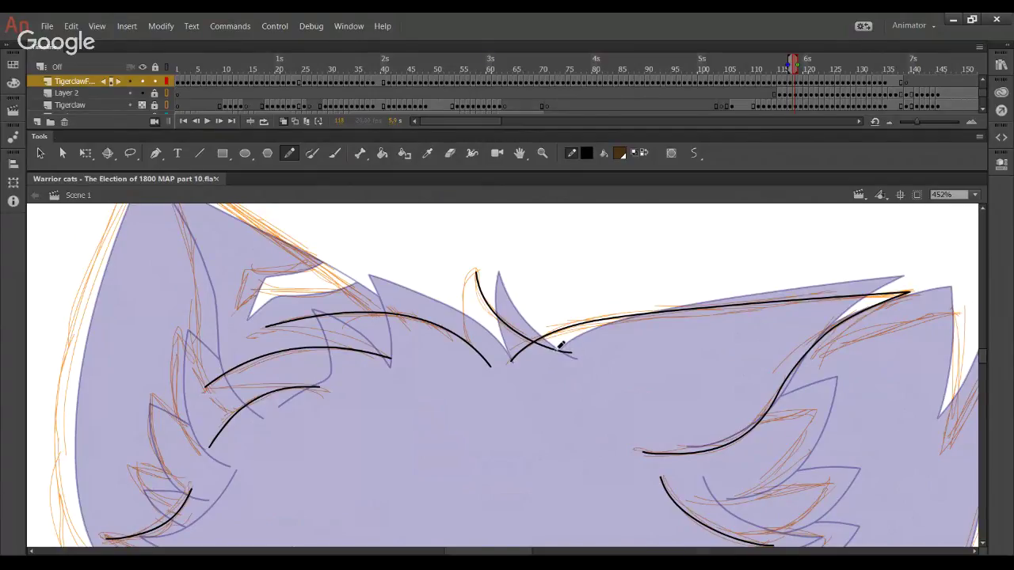
left_click(553, 351, "ctrl")
key("Delete")
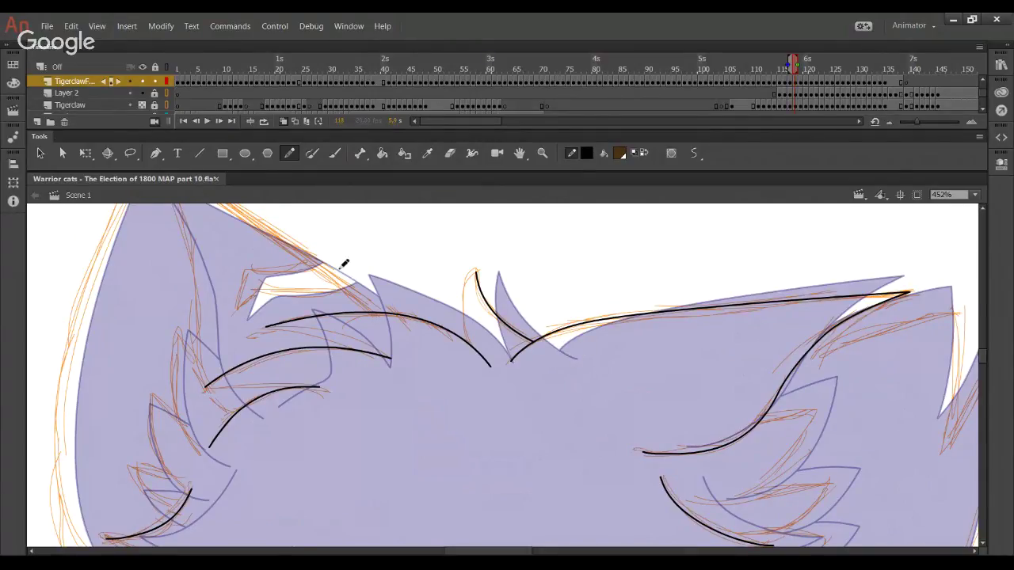
Hide the Tigerclaw sketch layer, ink the head tuft's second edge and the neighbouring spike's lower edge, and clean up their tips
left_click(143, 106)
mouse_move(490, 361)
left_mouse_down()
mouse_move(474, 328)
mouse_move(473, 283)
left_mouse_up()
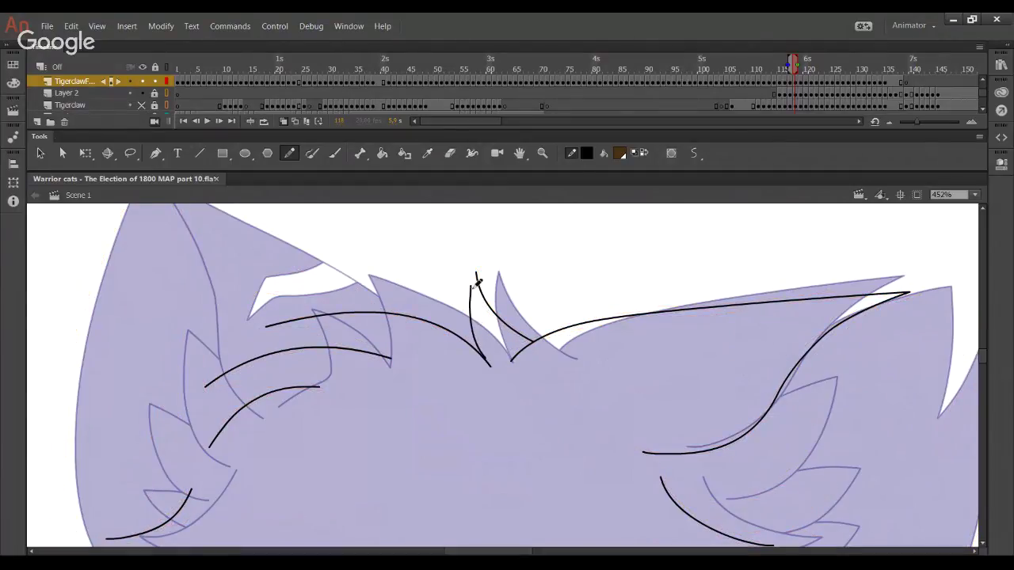
left_click_drag(283, 329, 377, 351)
key("ctrl+z")
mouse_move(283, 328)
left_mouse_down()
mouse_move(391, 358)
mouse_move(267, 327)
mouse_move(299, 325)
left_mouse_up()
left_click_drag(485, 359, 491, 367)
mouse_move(471, 287)
left_mouse_down()
mouse_move(476, 273)
mouse_move(471, 299)
left_mouse_up()
left_click(470, 294)
key("Delete")
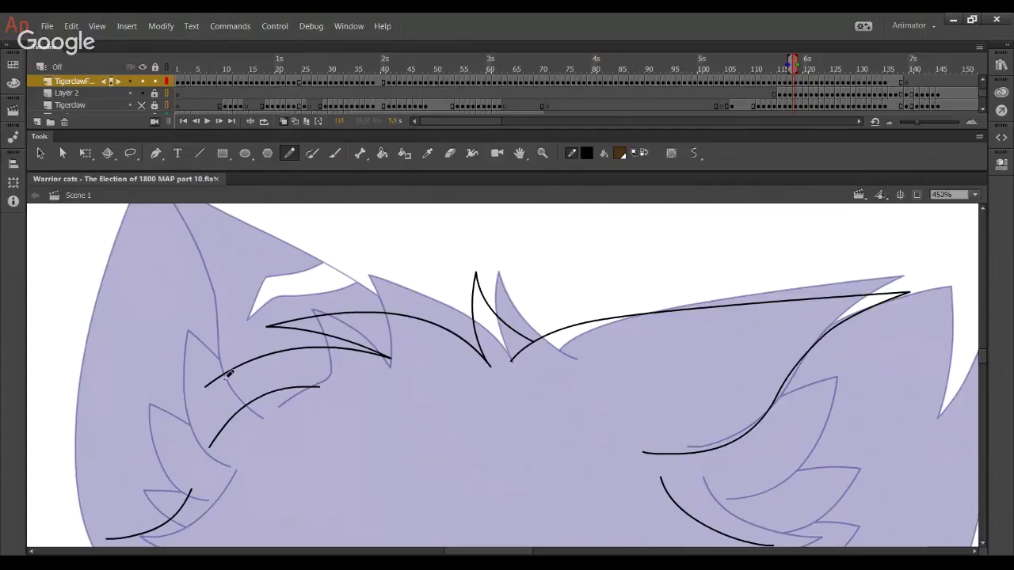
Ink short strokes closing the pointed fur tufts at the base of both ears, joining them to the cheek curves
left_click_drag(219, 386, 319, 385)
left_click_drag(283, 358, 321, 303)
mouse_move(165, 494)
left_mouse_down()
mouse_move(274, 358)
mouse_move(326, 370)
left_mouse_up()
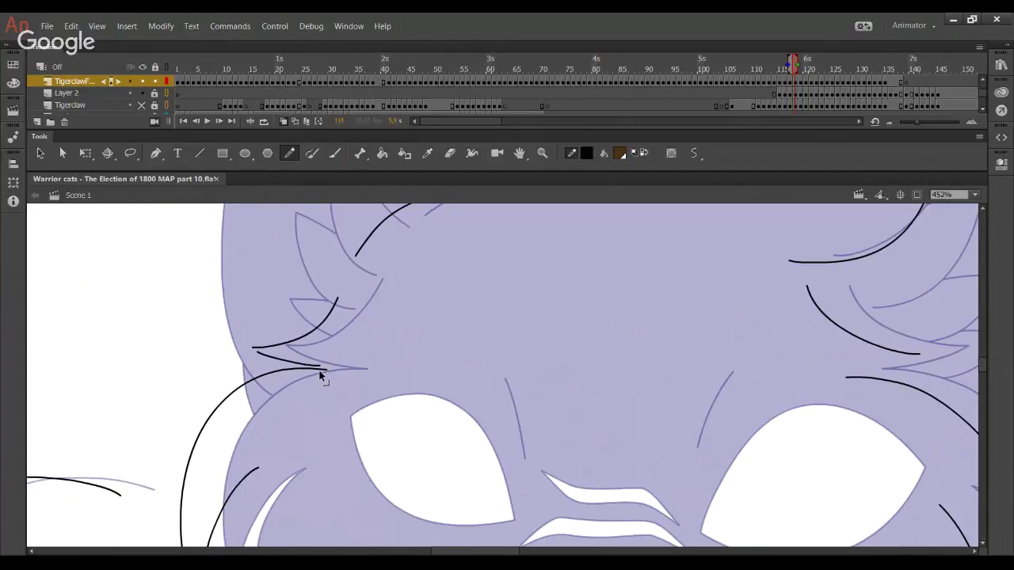
mouse_move(254, 353)
left_mouse_down()
mouse_move(294, 369)
mouse_move(259, 359)
left_mouse_up()
left_click_drag(484, 360, 230, 315)
mouse_move(607, 331)
left_mouse_down()
mouse_move(669, 309)
mouse_move(594, 332)
mouse_move(628, 328)
left_mouse_up()
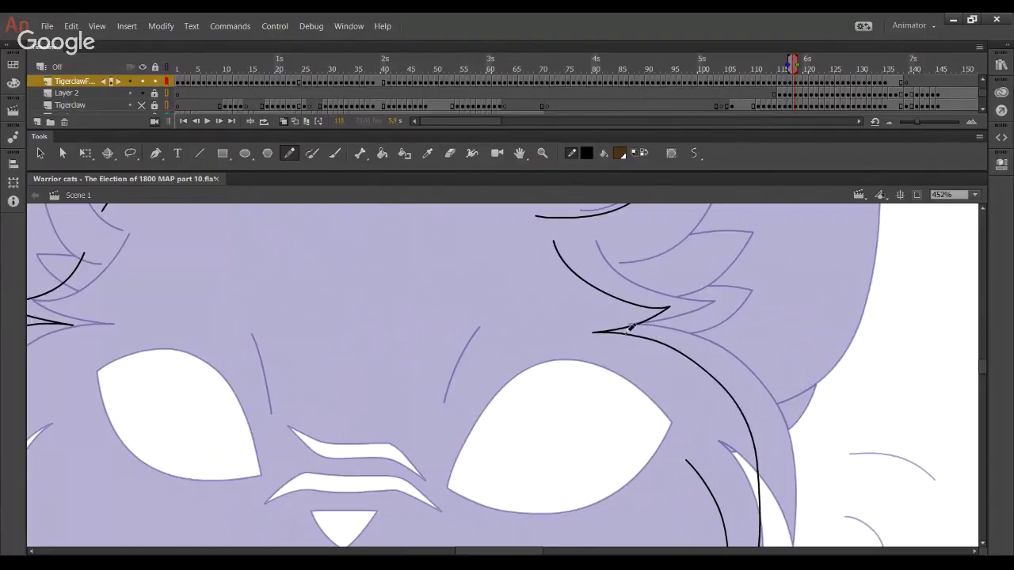
Ink the inner edge of the cheek tuft beside the eye and join both its ends into sharp points
left_click_drag(552, 377, 564, 212)
mouse_move(772, 356)
left_mouse_down()
mouse_move(773, 397)
mouse_move(777, 349)
left_mouse_up()
left_click_drag(782, 305, 764, 375)
left_click_drag(728, 314, 730, 312)
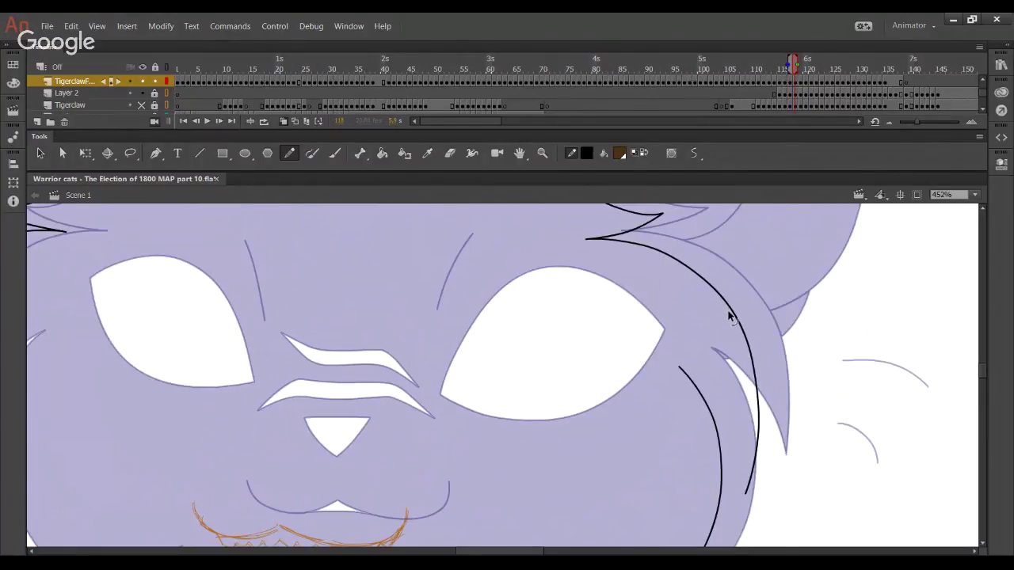
left_click_drag(688, 373, 748, 486)
key("ctrl+z")
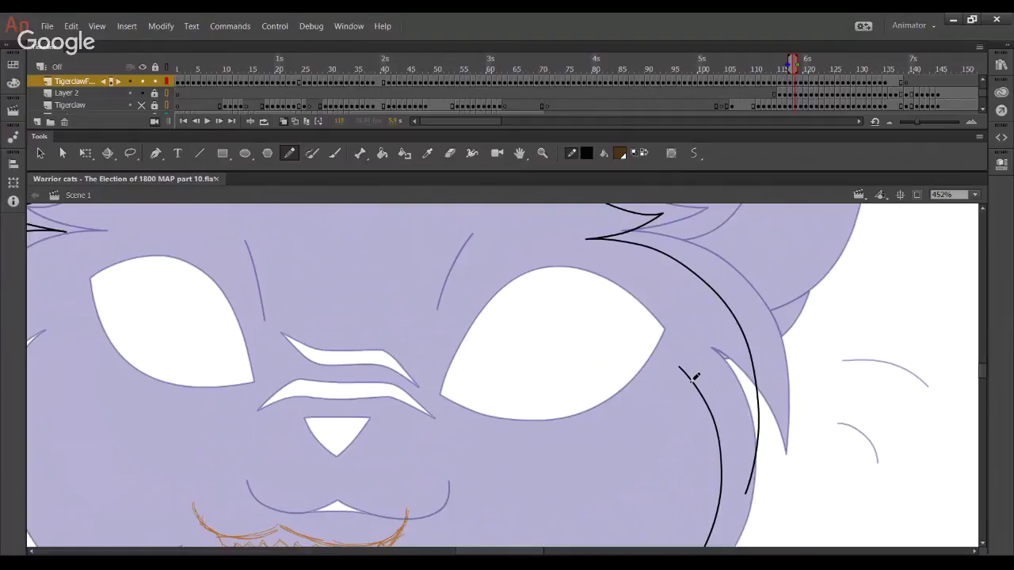
mouse_move(688, 371)
left_mouse_down()
mouse_move(732, 440)
mouse_move(745, 493)
left_mouse_up()
left_click_drag(734, 450, 732, 453)
left_click_drag(688, 372, 682, 369)
key("space")
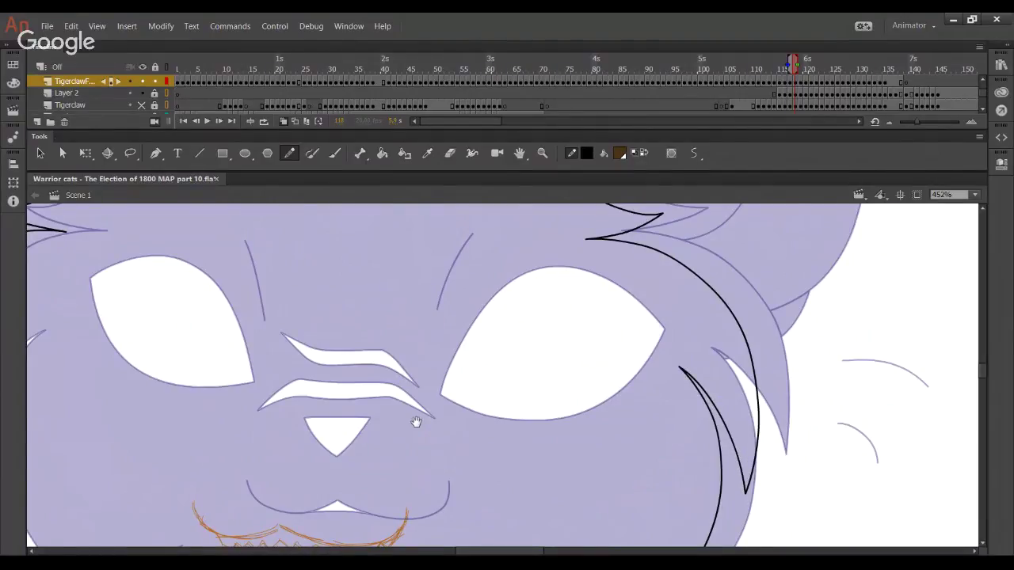
Ink two strokes closing the neck fur spikes below the cheek and snap their ends to the existing lines
left_click_drag(417, 420, 557, 224)
left_click_drag(656, 409, 701, 465)
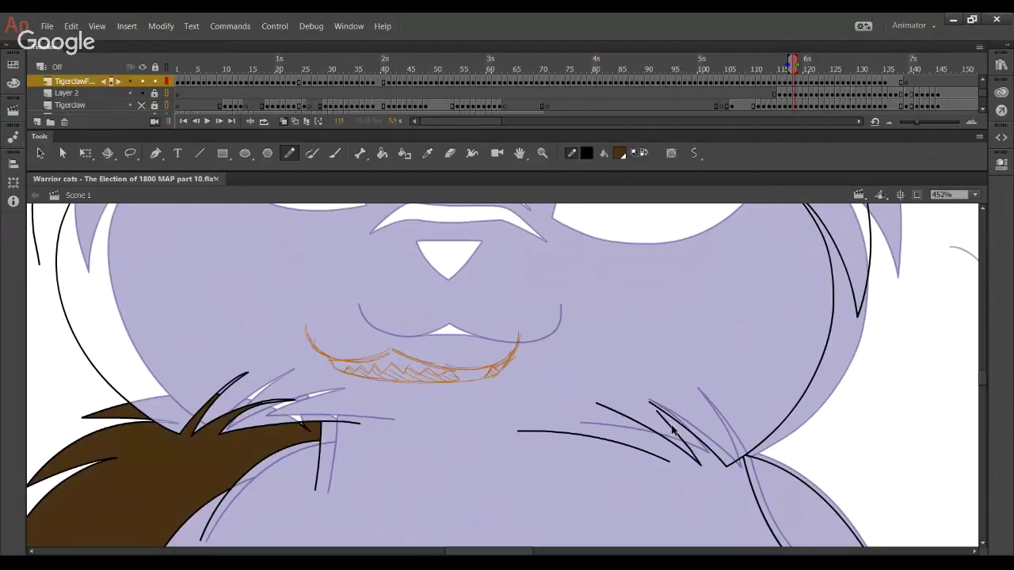
left_click_drag(670, 426, 672, 425)
left_click_drag(605, 408, 672, 470)
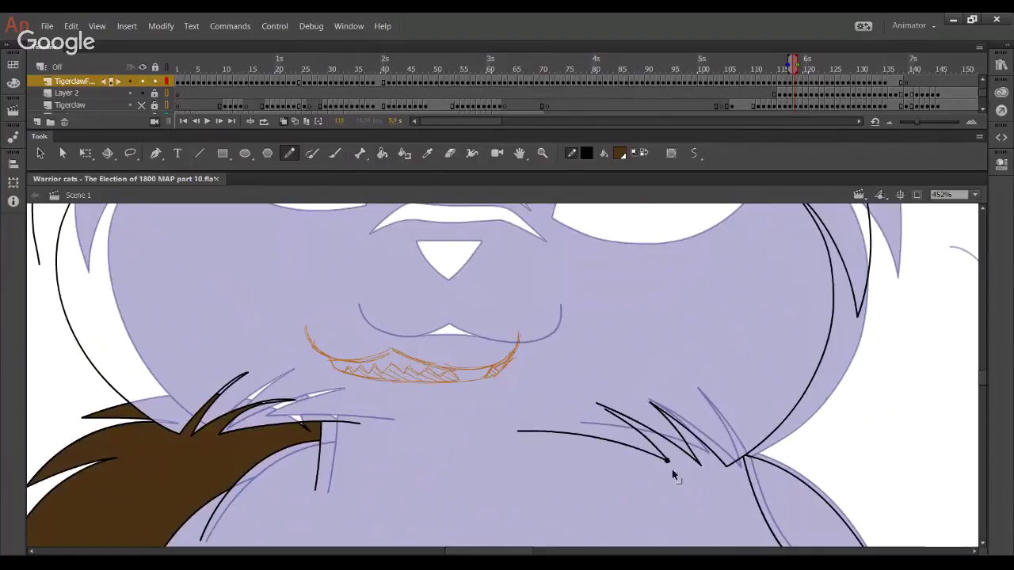
left_click_drag(603, 417, 595, 414)
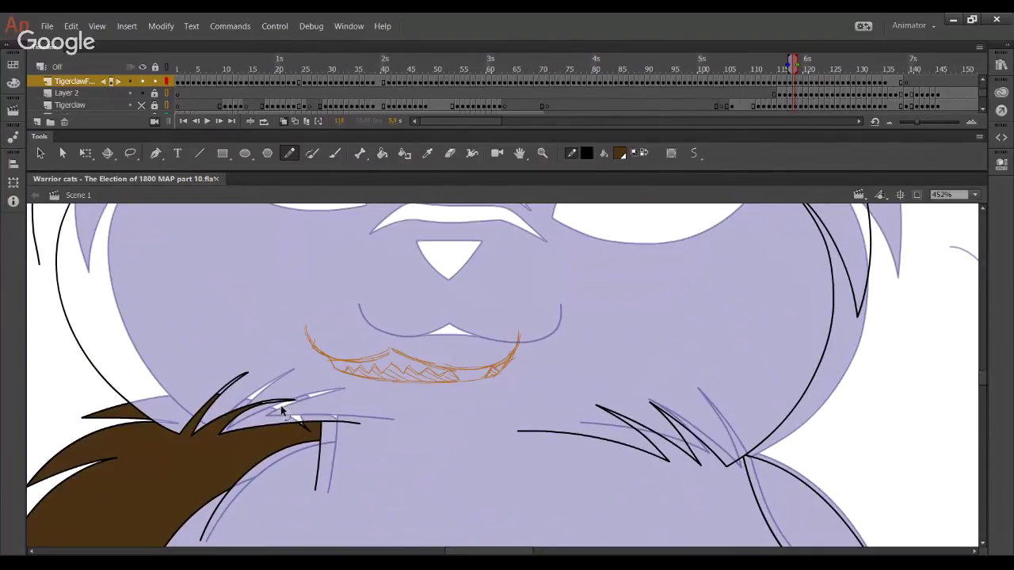
Ink the inner edge of the opposite cheek's tuft and adjust its curve
left_click_drag(203, 348, 300, 540)
mouse_move(137, 456)
left_mouse_down()
mouse_move(189, 349)
mouse_move(157, 388)
mouse_move(199, 327)
mouse_move(208, 344)
mouse_move(176, 362)
left_mouse_up()
key("ctrl+z")
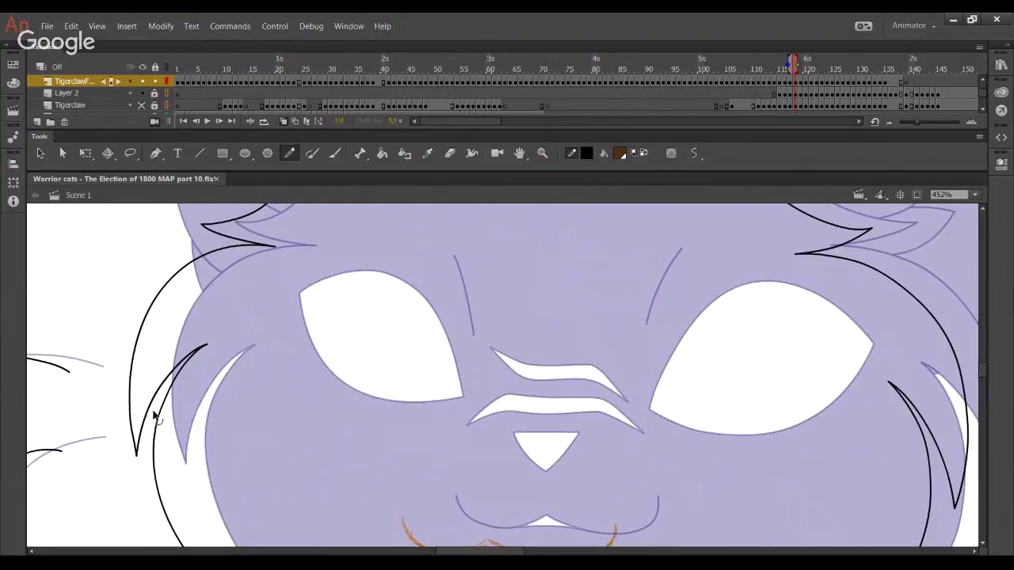
left_click_drag(149, 412, 154, 413)
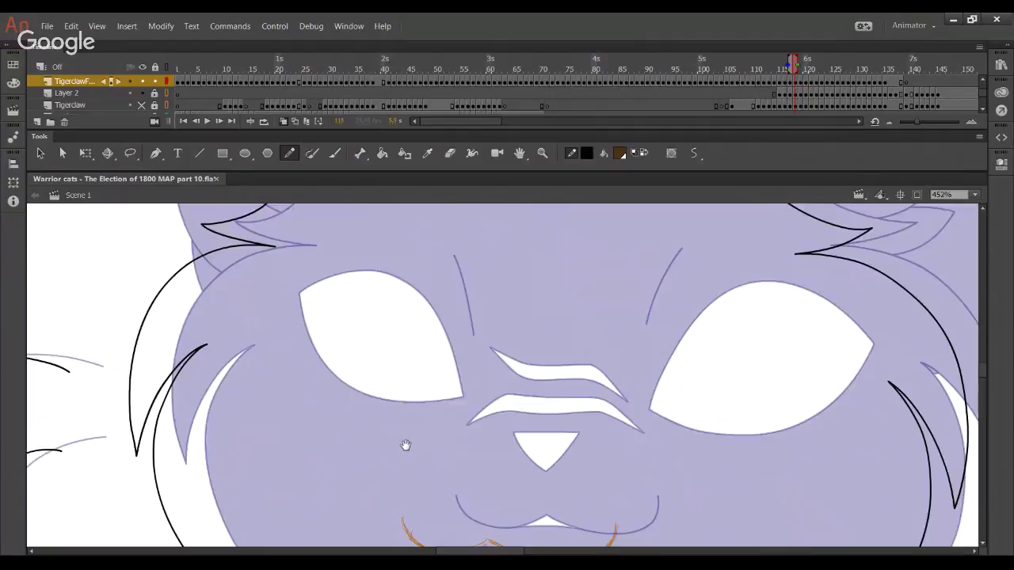
Ink the lower edge of the fur tuft at the body's outer side and join it to the inner body curve
left_click_drag(460, 496, 385, 380)
left_click_drag(527, 478, 452, 245)
left_click_drag(594, 444, 443, 278)
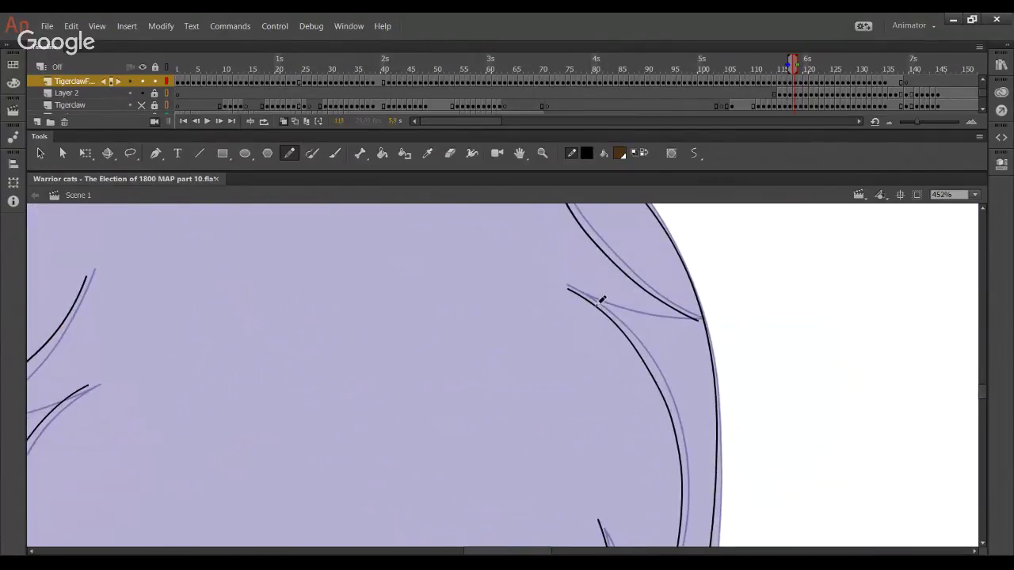
left_click_drag(602, 301, 701, 321)
left_click_drag(594, 304, 569, 290)
Ink the lower edge of the matching fur tuft on the body's opposite side, redrawing it until both ends meet
left_click_drag(415, 412, 524, 244)
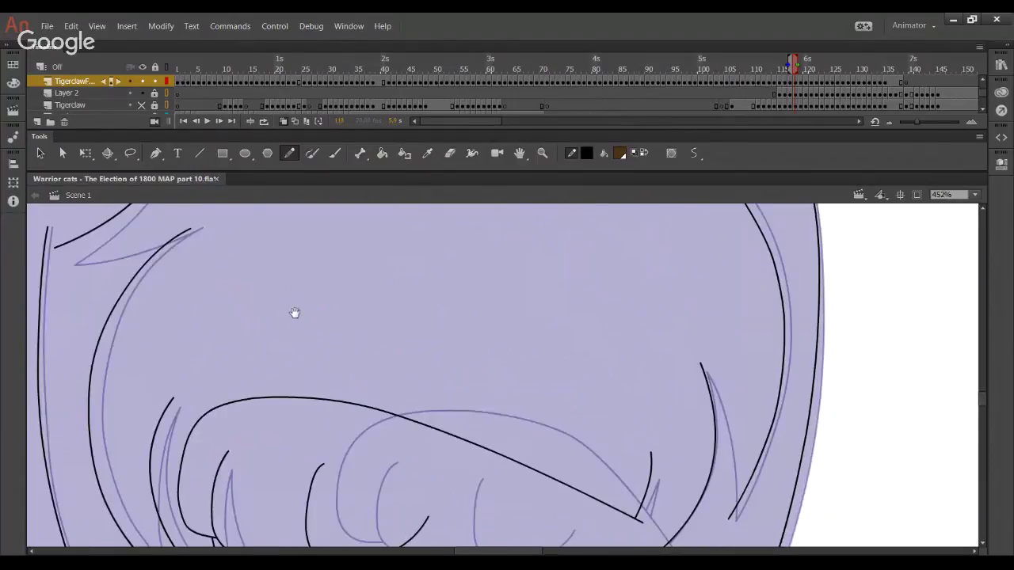
left_click_drag(171, 285, 268, 294)
left_click_drag(163, 258, 280, 241)
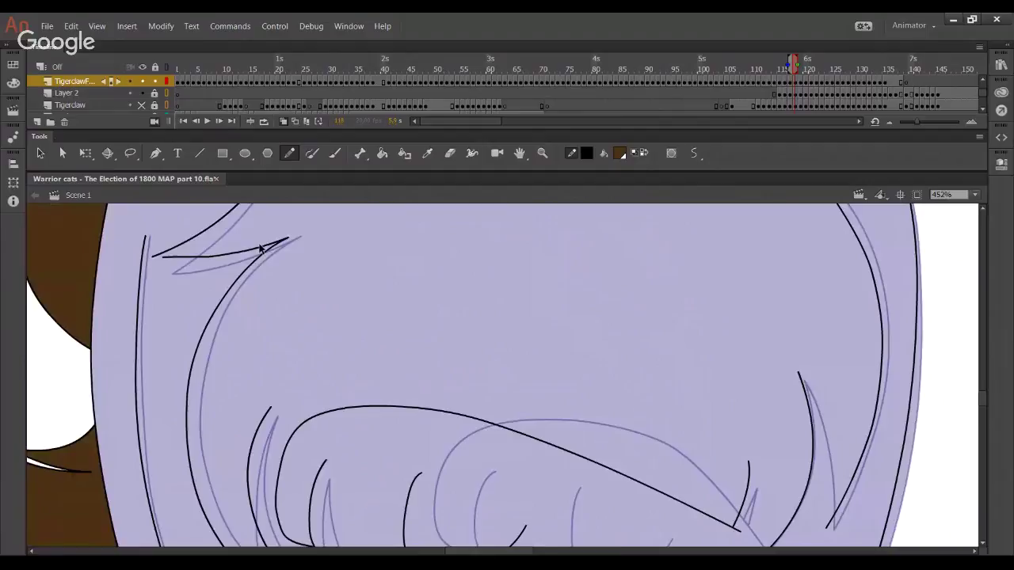
key("ctrl+z")
key("ctrl+z")
left_click_drag(165, 259, 279, 244)
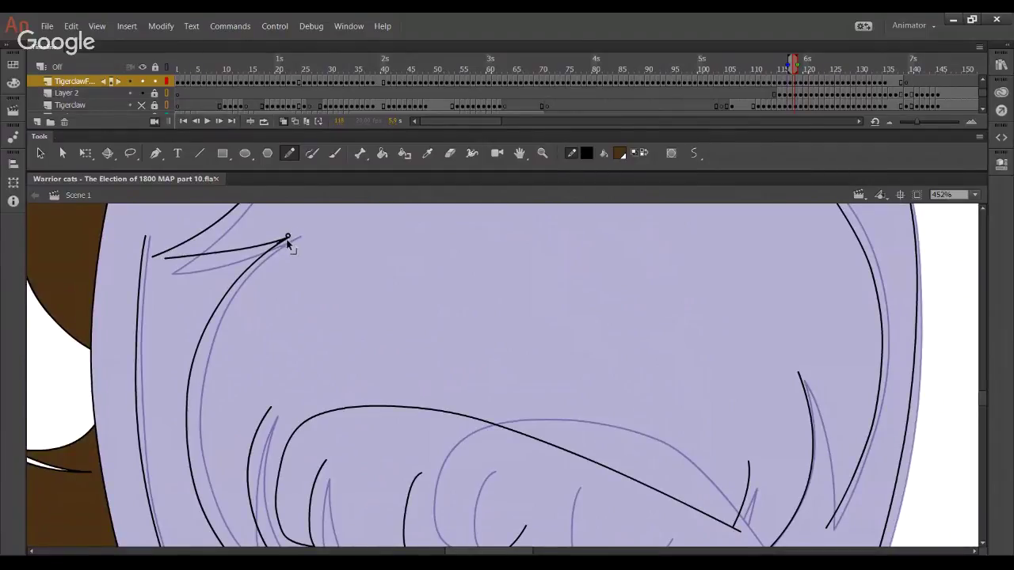
key("ctrl+z")
left_click_drag(169, 255, 286, 239)
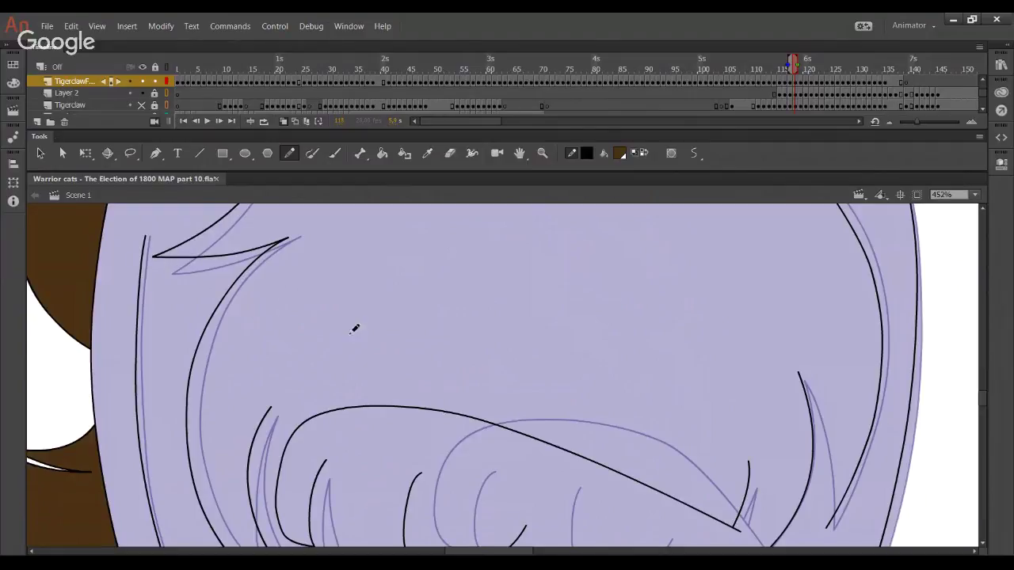
Ink the missing edges of the two fur tufts on the body near the base of the raised foreleg
scroll(815, 254, "down", 5)
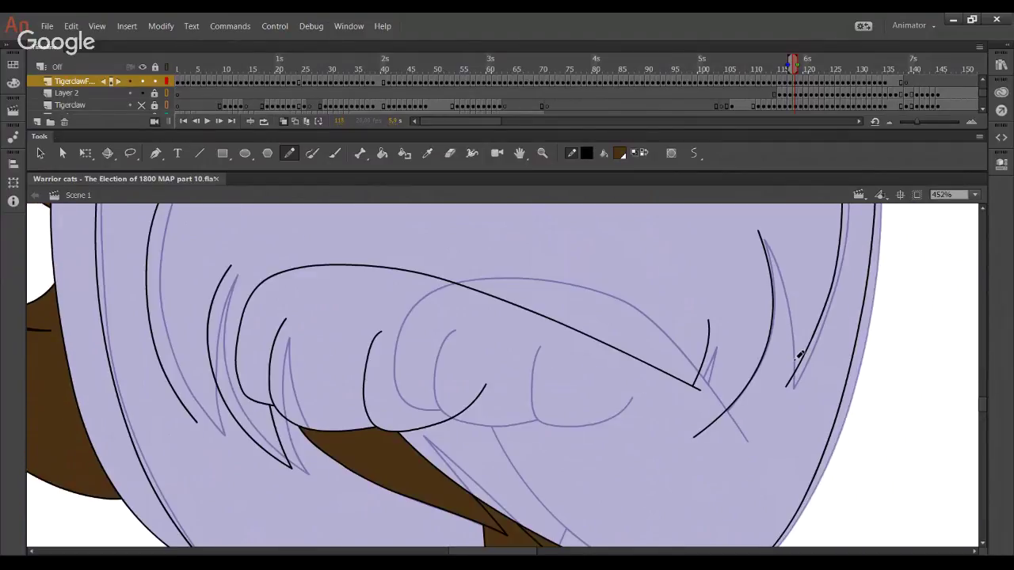
left_click_drag(777, 260, 758, 232)
left_click_drag(774, 275, 779, 273)
mouse_move(789, 364)
left_mouse_down()
mouse_move(787, 387)
mouse_move(788, 367)
left_mouse_up()
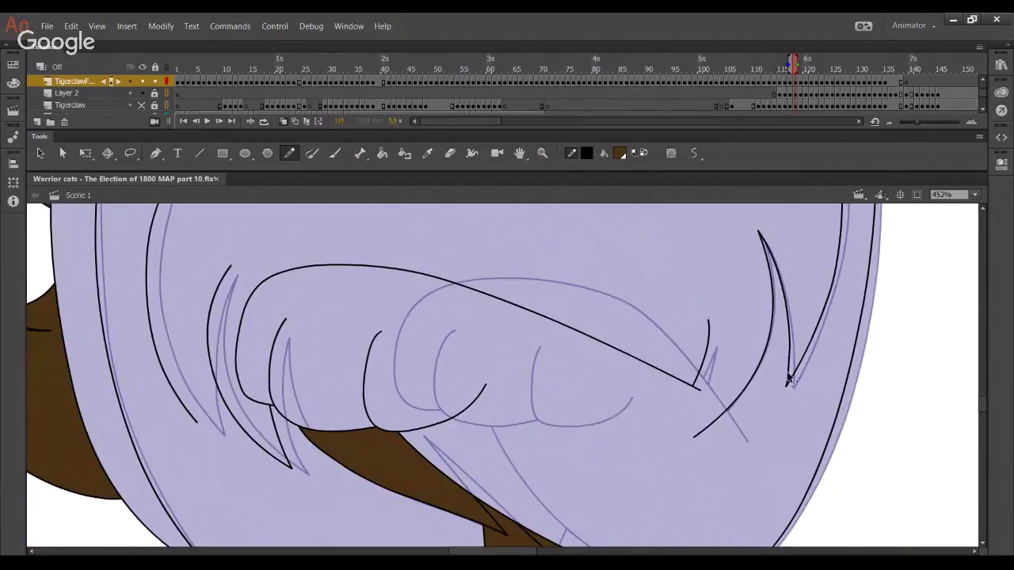
key("ctrl+z")
left_click_drag(786, 382, 790, 360)
mouse_move(695, 433)
left_mouse_down()
mouse_move(709, 400)
mouse_move(708, 321)
mouse_move(716, 339)
mouse_move(694, 438)
mouse_move(704, 417)
left_mouse_up()
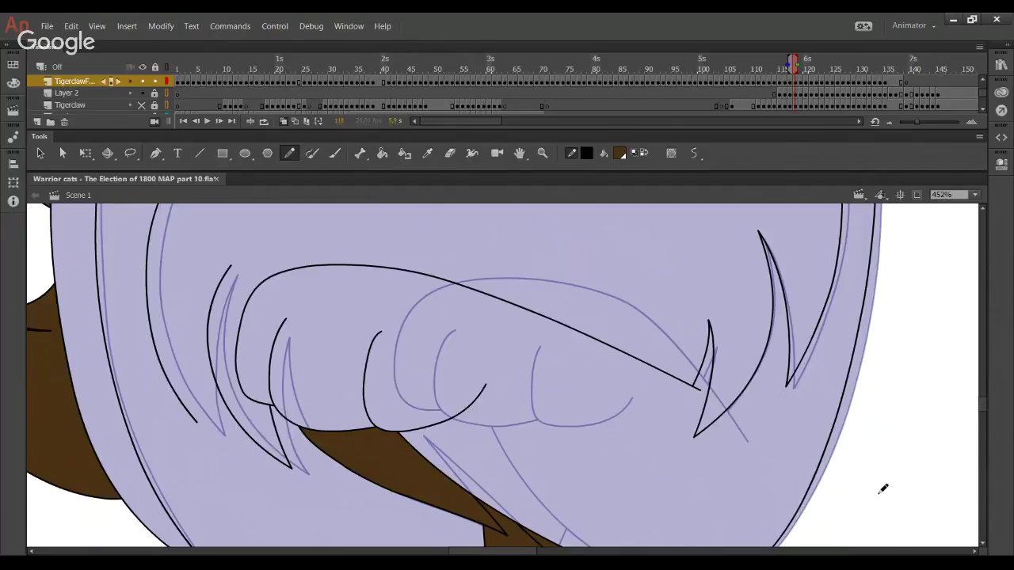
Fill the raised foreleg and the adjoining body side with dark brown
left_click(381, 153)
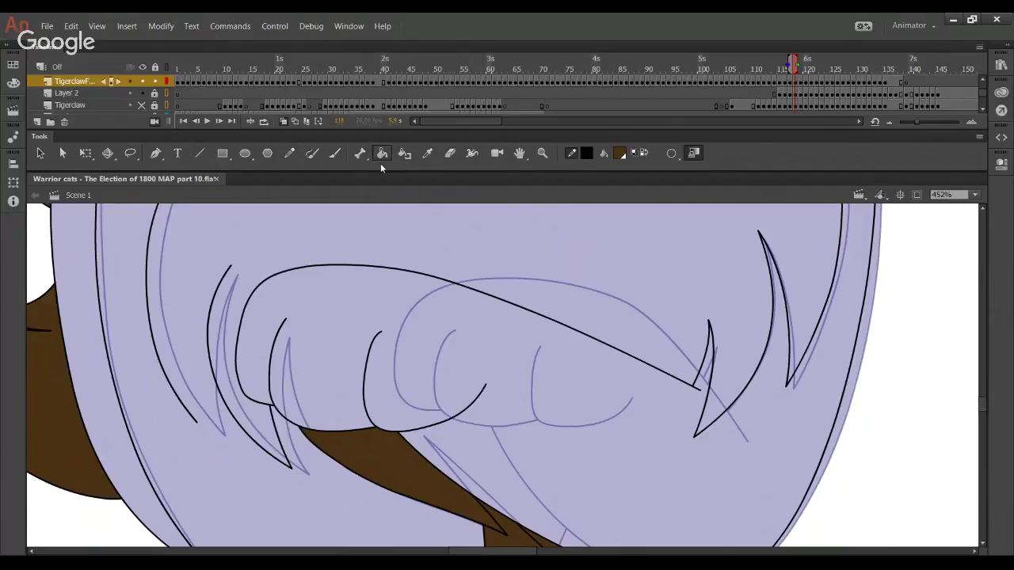
left_click(489, 415)
left_click_drag(793, 290, 657, 518)
left_click_drag(686, 286, 643, 509)
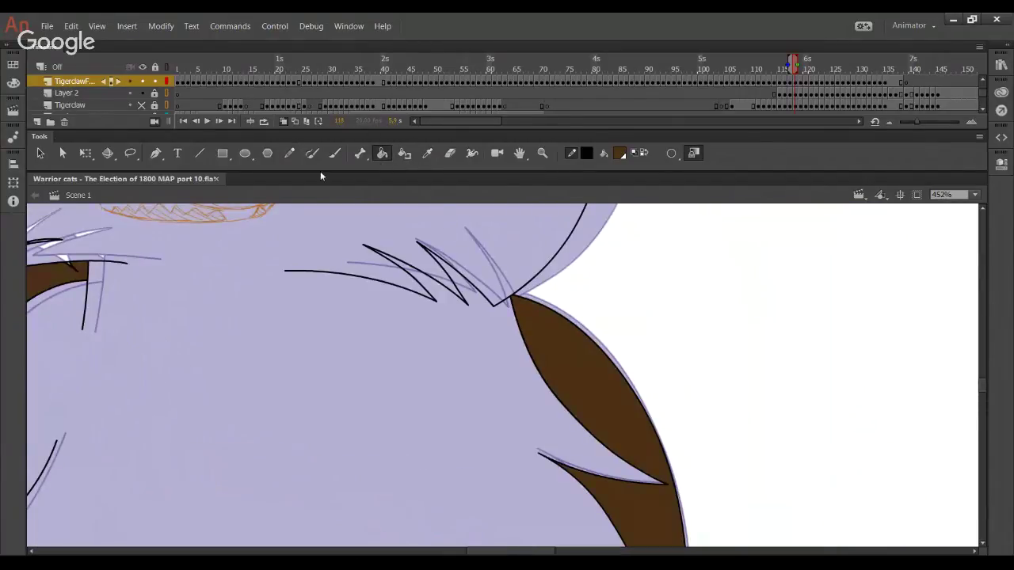
Ink the inner edge of the fur tuft beside the raised paw, redrawing it until both ends meet
left_click(289, 155)
scroll(292, 251, "down", 10)
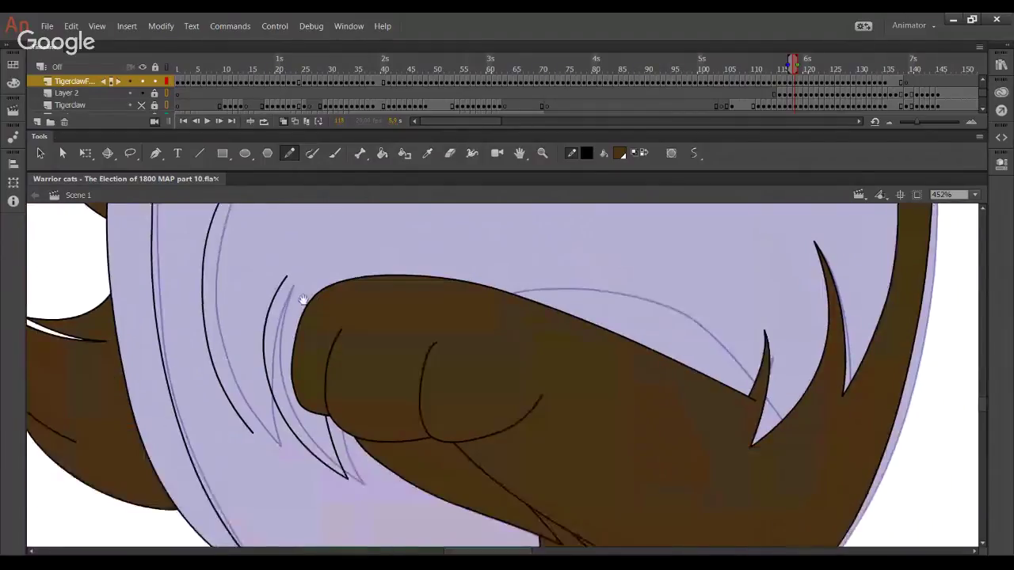
left_click_drag(252, 393, 289, 239)
key("ctrl+z")
left_click_drag(254, 392, 279, 252)
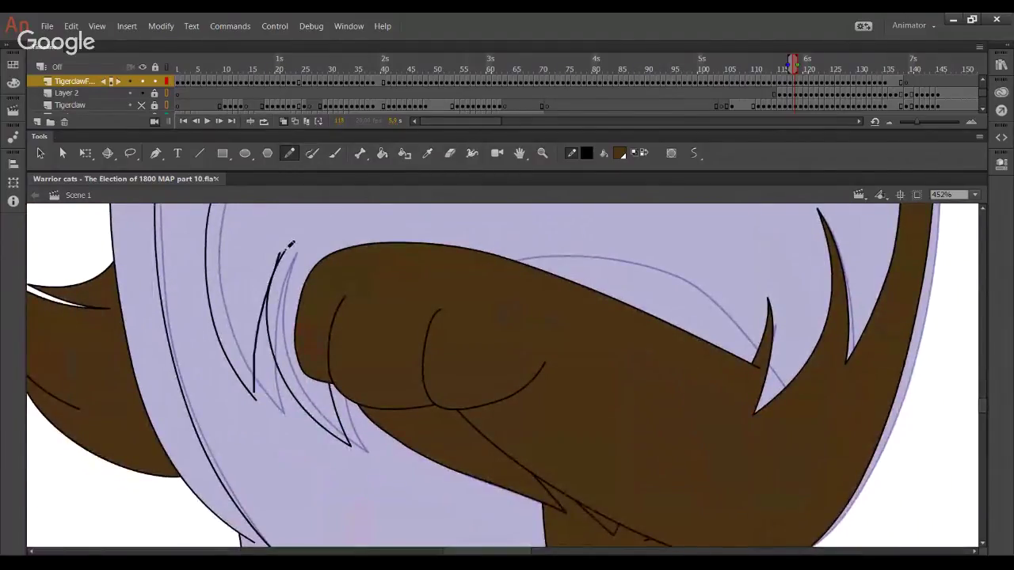
key("ctrl+z")
mouse_move(252, 389)
left_mouse_down()
mouse_move(251, 350)
mouse_move(289, 244)
left_mouse_up()
left_click_drag(270, 283, 268, 280)
left_click_drag(252, 389, 256, 400)
left_click_drag(252, 331, 259, 295)
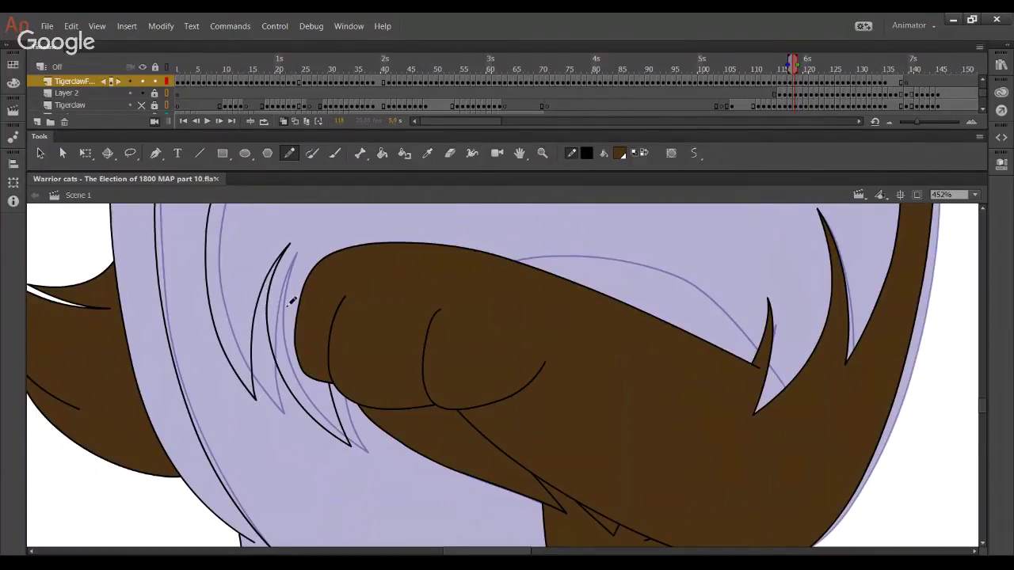
Ink the first curve of the upper mouth line over the orange sketch and adjust its bend
left_click_drag(385, 538, 354, 235)
left_click_drag(403, 394, 322, 294)
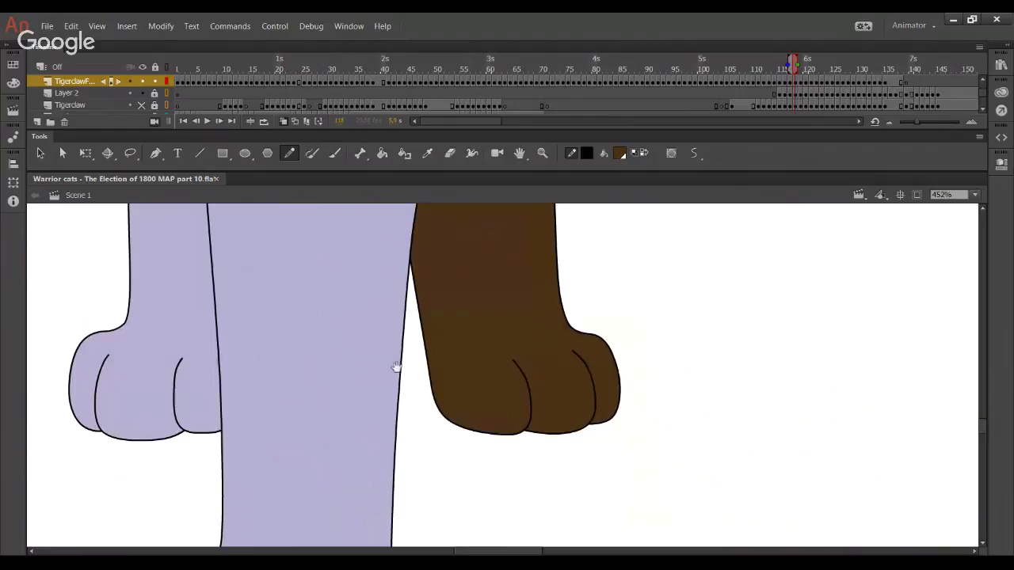
scroll(468, 380, "up", 10)
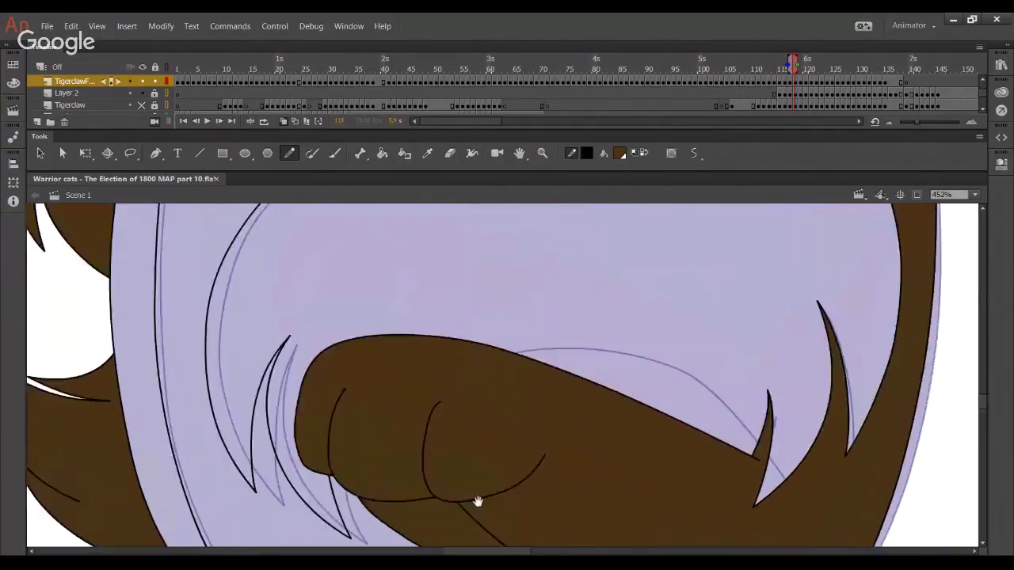
scroll(472, 501, "up", 10)
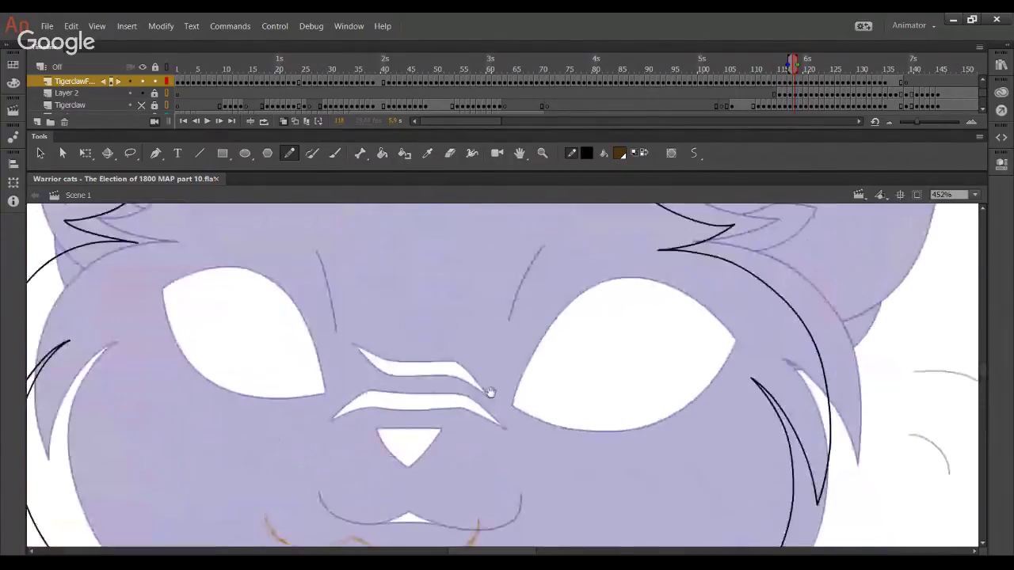
scroll(507, 499, "up", 3)
scroll(521, 493, "down", 10)
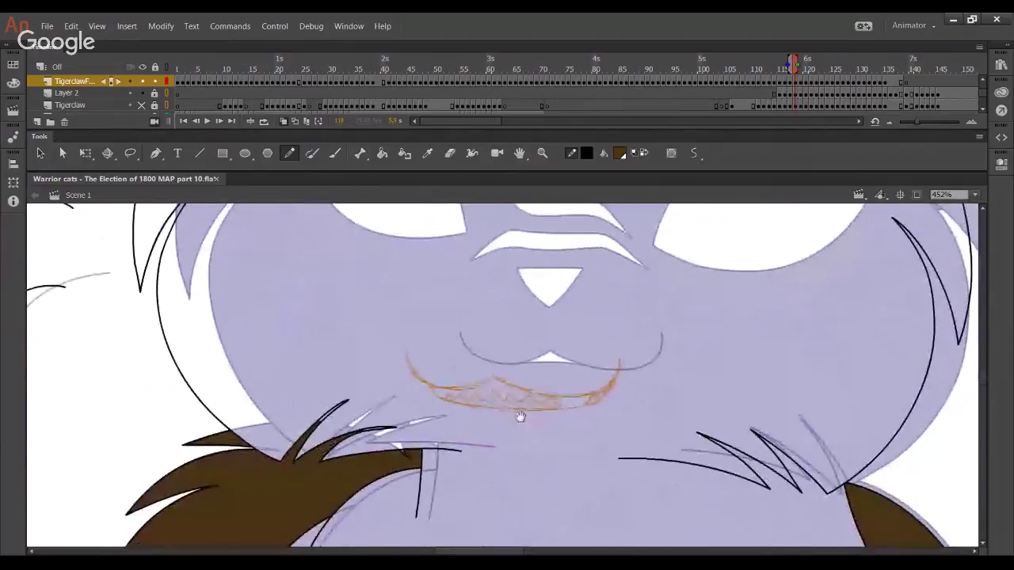
left_click_drag(422, 343, 381, 443)
mouse_move(300, 309)
left_mouse_down()
mouse_move(347, 345)
mouse_move(387, 337)
mouse_move(426, 290)
left_mouse_up()
key("ctrl+z")
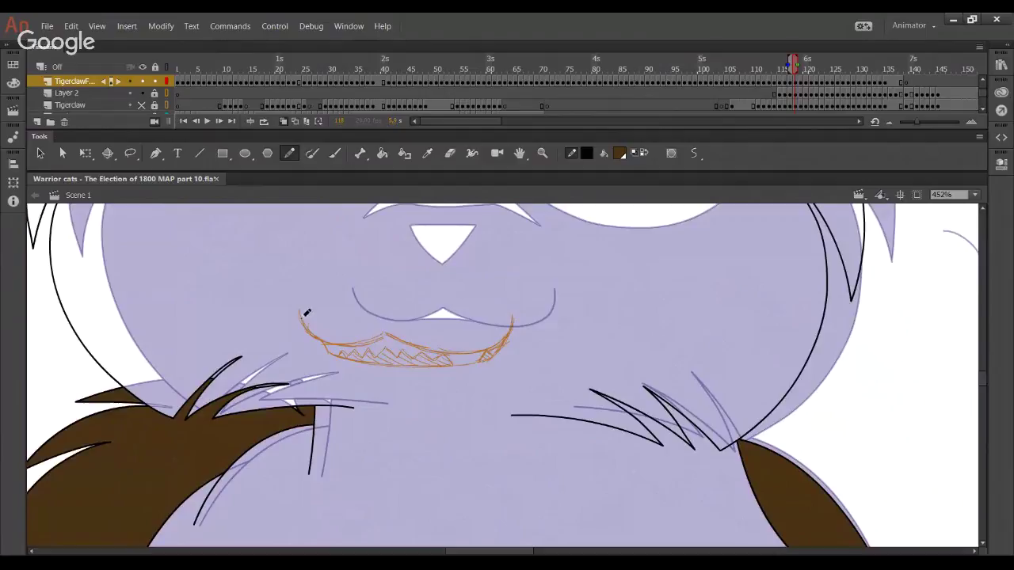
mouse_move(299, 310)
left_mouse_down()
mouse_move(335, 348)
mouse_move(376, 346)
mouse_move(426, 284)
left_mouse_up()
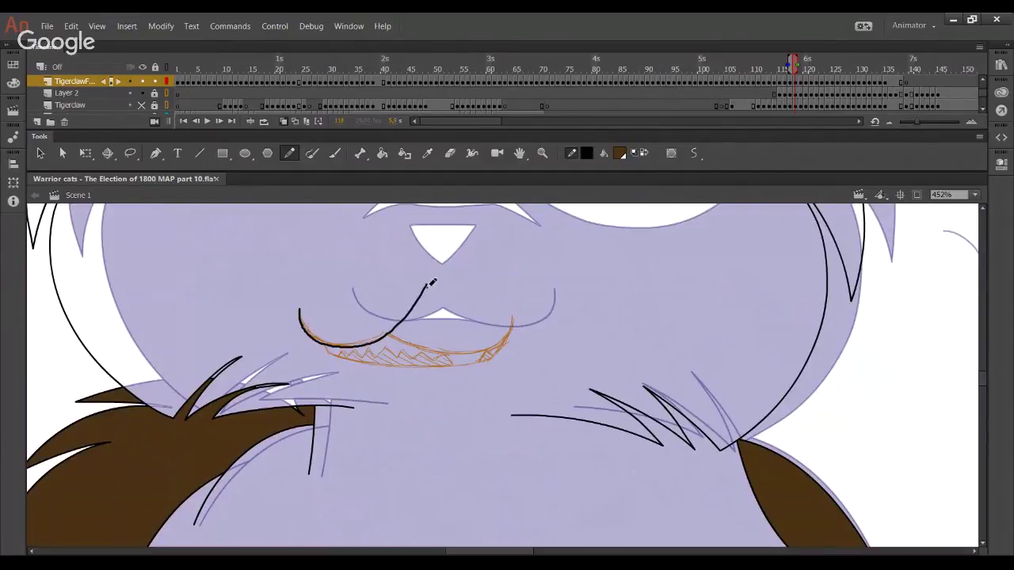
left_click(375, 342, "ctrl")
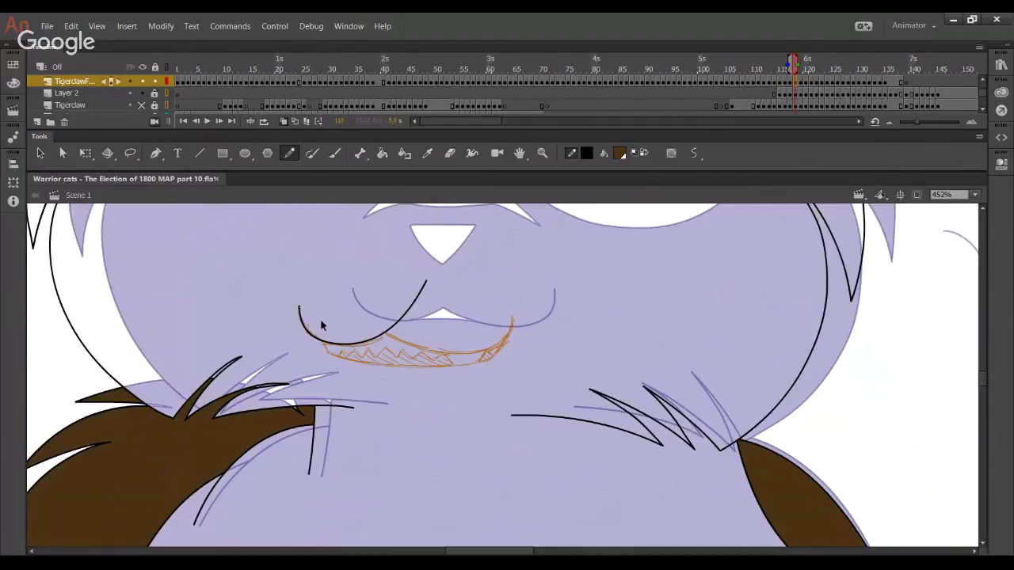
left_click_drag(298, 310, 341, 307)
key("ctrl+z")
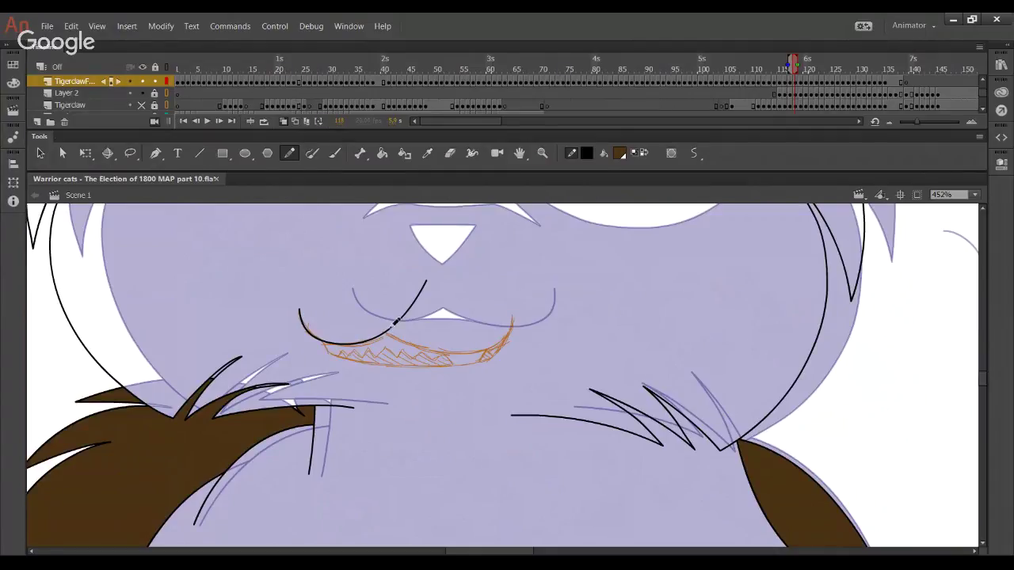
Ink the second curve of the upper mouth line and delete the overshooting ends where both curves cross
mouse_move(379, 327)
left_mouse_down()
mouse_move(452, 353)
mouse_move(527, 337)
left_mouse_up()
key("ctrl+z")
mouse_move(381, 327)
left_mouse_down()
mouse_move(416, 342)
mouse_move(511, 306)
left_mouse_up()
key("ctrl+z")
mouse_move(390, 332)
left_mouse_down()
mouse_move(449, 356)
mouse_move(515, 315)
left_mouse_up()
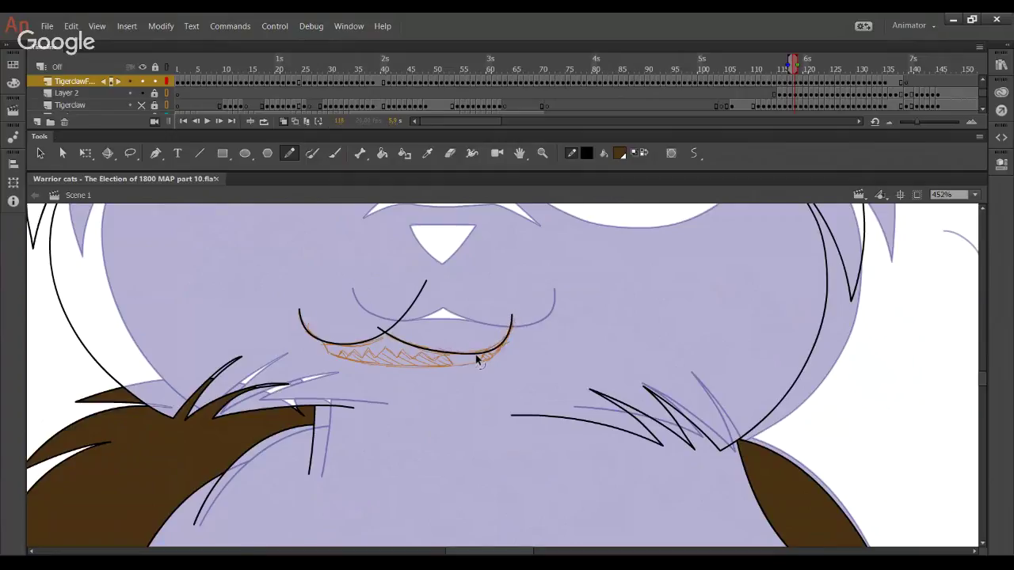
left_click(382, 331, "ctrl")
key("Delete")
left_click(398, 320, "ctrl")
key("Delete")
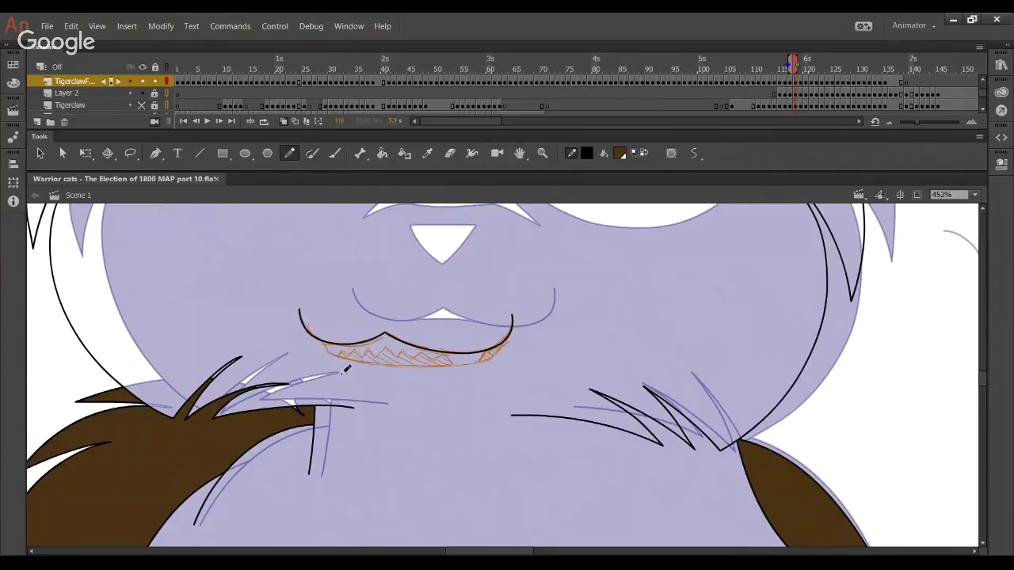
Ink the lower edge of the open mouth along the sketch, bringing it up to the far mouth corner
mouse_move(315, 345)
left_mouse_down()
mouse_move(353, 364)
mouse_move(463, 369)
mouse_move(493, 359)
left_mouse_up()
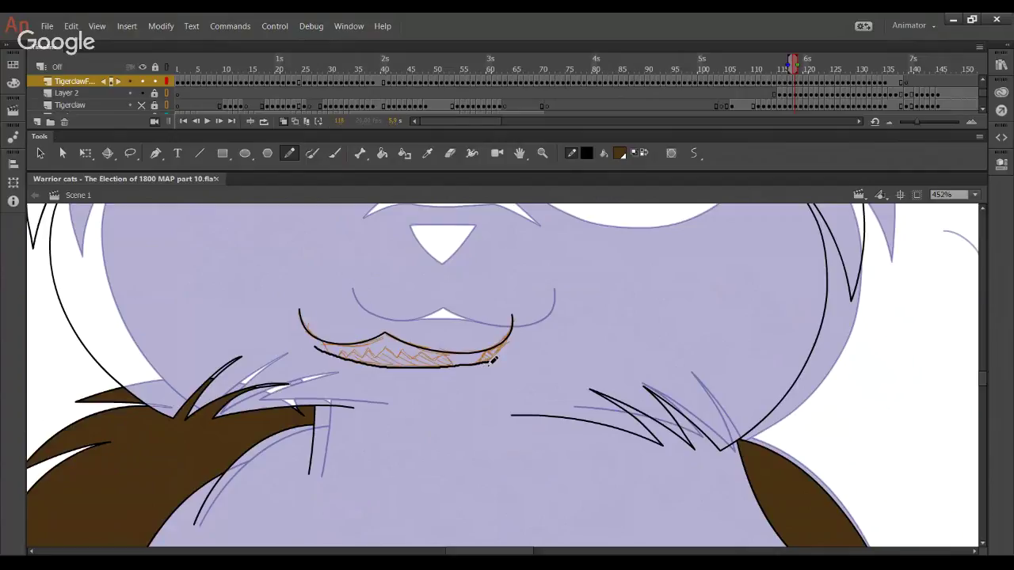
key("ctrl+z")
mouse_move(322, 346)
left_mouse_down()
mouse_move(374, 362)
mouse_move(485, 366)
mouse_move(511, 344)
left_mouse_up()
key("ctrl+z")
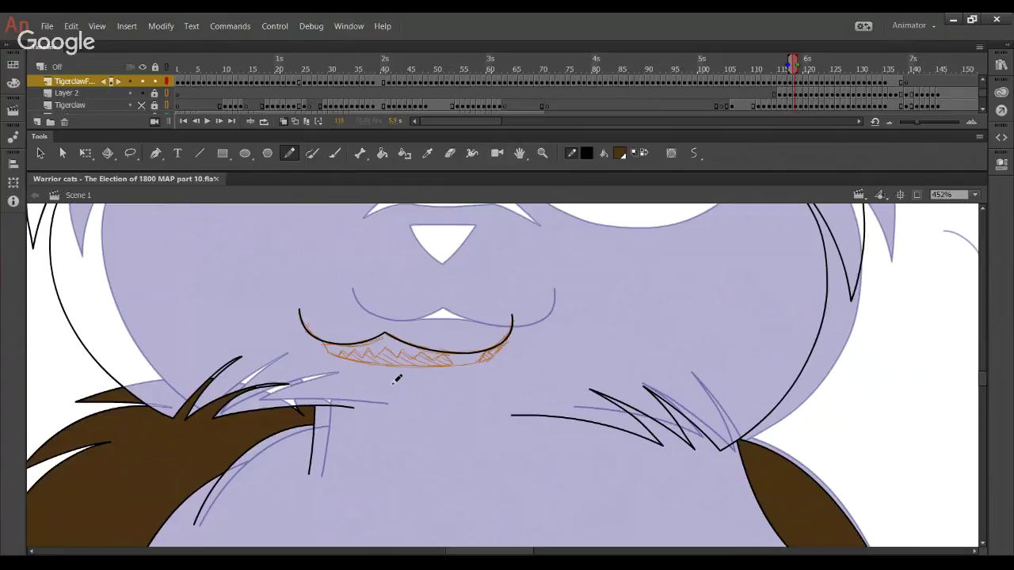
mouse_move(328, 351)
left_mouse_down()
mouse_move(365, 366)
mouse_move(469, 370)
mouse_move(505, 350)
mouse_move(521, 315)
mouse_move(527, 334)
mouse_move(477, 368)
left_mouse_up()
mouse_move(526, 324)
left_mouse_down()
mouse_move(525, 298)
mouse_move(516, 325)
left_mouse_up()
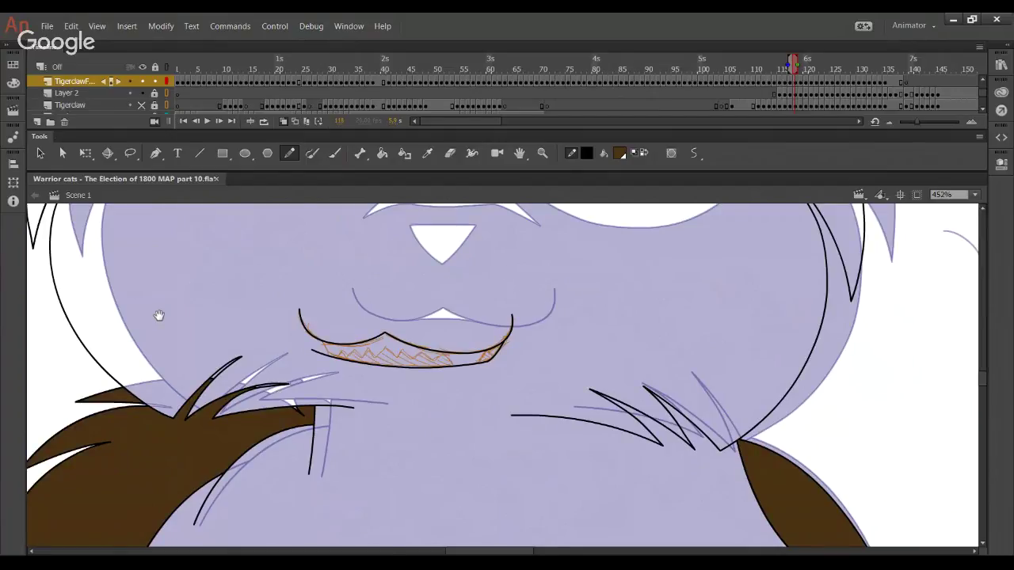
Doodle a shouting cat head with a wavy voice line in the empty area beside the figure
mouse_move(158, 315)
left_mouse_down()
mouse_move(500, 354)
mouse_move(752, 254)
left_mouse_up()
mouse_move(230, 394)
left_mouse_down()
mouse_move(240, 319)
mouse_move(263, 329)
mouse_move(240, 372)
mouse_move(252, 357)
mouse_move(272, 396)
mouse_move(297, 390)
mouse_move(295, 403)
mouse_move(313, 393)
mouse_move(306, 404)
mouse_move(343, 389)
left_mouse_up()
mouse_move(312, 306)
left_mouse_down()
mouse_move(328, 334)
mouse_move(308, 307)
mouse_move(304, 337)
mouse_move(301, 310)
mouse_move(344, 313)
left_mouse_up()
key("ctrl+z")
mouse_move(291, 293)
left_mouse_down()
mouse_move(393, 308)
mouse_move(386, 334)
mouse_move(345, 364)
mouse_move(389, 388)
mouse_move(352, 393)
left_mouse_up()
mouse_move(354, 357)
left_mouse_down()
mouse_move(513, 355)
mouse_move(548, 365)
left_mouse_up()
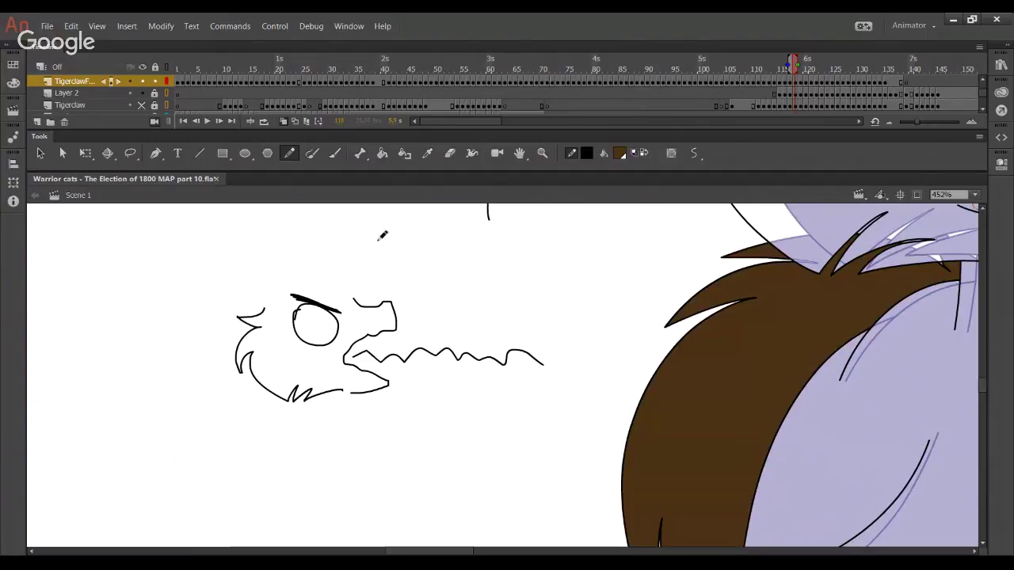
Letter "LOVE ME!!!" by hand around the doodle's wavy voice line
left_click_drag(365, 248, 390, 295)
key("ctrl+z")
left_click_drag(367, 244, 408, 290)
mouse_move(415, 252)
left_mouse_down()
mouse_move(441, 286)
mouse_move(451, 256)
mouse_move(478, 281)
mouse_move(477, 250)
left_mouse_up()
mouse_move(420, 428)
left_mouse_down()
mouse_move(419, 400)
mouse_move(453, 388)
mouse_move(458, 419)
left_mouse_up()
mouse_move(463, 388)
left_mouse_down()
mouse_move(496, 418)
mouse_move(478, 401)
left_mouse_up()
mouse_move(465, 389)
left_mouse_down()
mouse_move(516, 397)
mouse_move(513, 428)
left_mouse_up()
left_click_drag(526, 424, 528, 430)
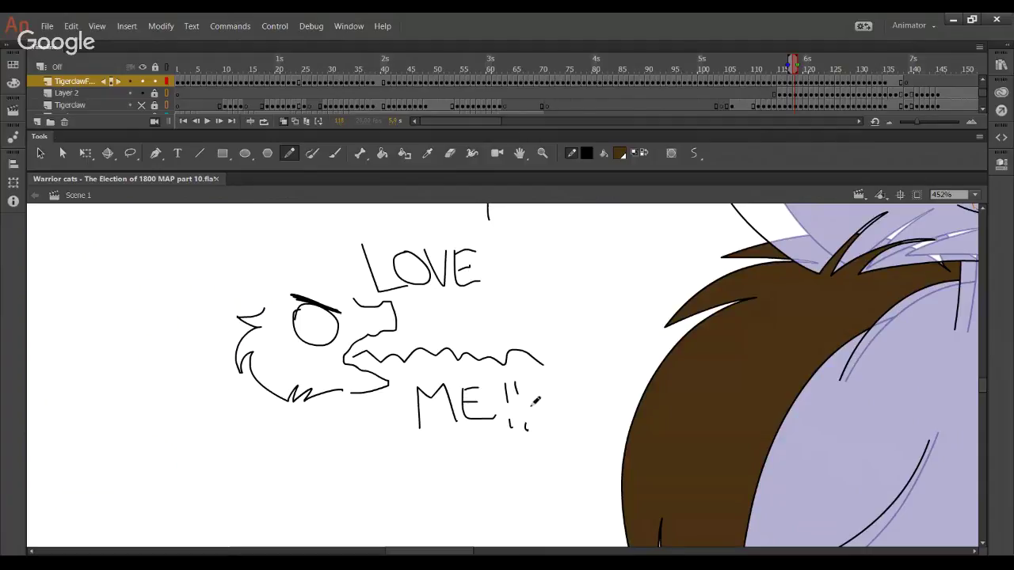
mouse_move(529, 381)
left_mouse_down()
mouse_move(534, 431)
mouse_move(518, 407)
left_mouse_up()
Add a pointed ear and a pupil to the doodled cat head
mouse_move(299, 289)
left_mouse_down()
mouse_move(174, 300)
mouse_move(262, 366)
left_mouse_up()
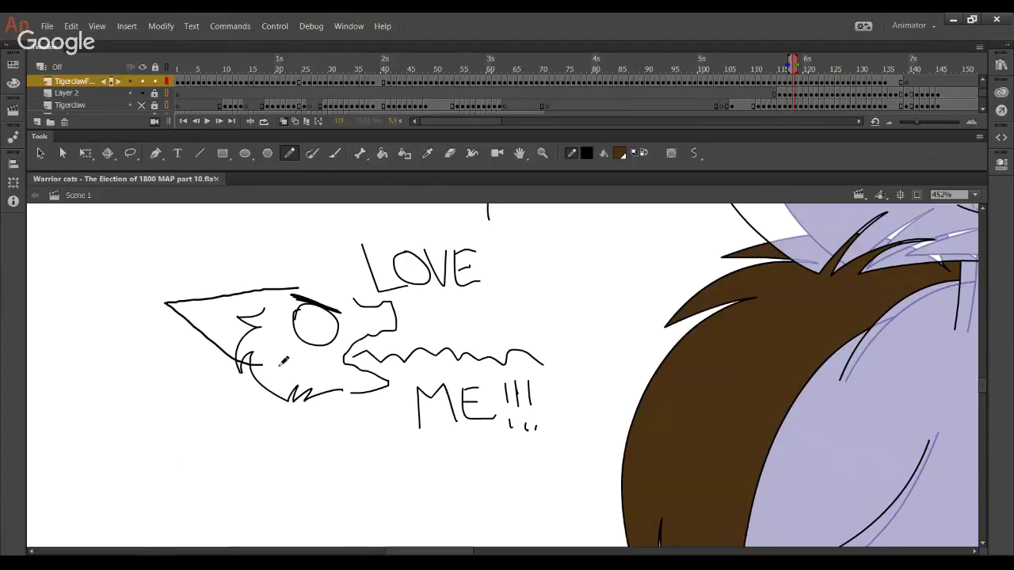
key("ctrl+z")
mouse_move(297, 287)
left_mouse_down()
mouse_move(211, 299)
mouse_move(238, 364)
left_mouse_up()
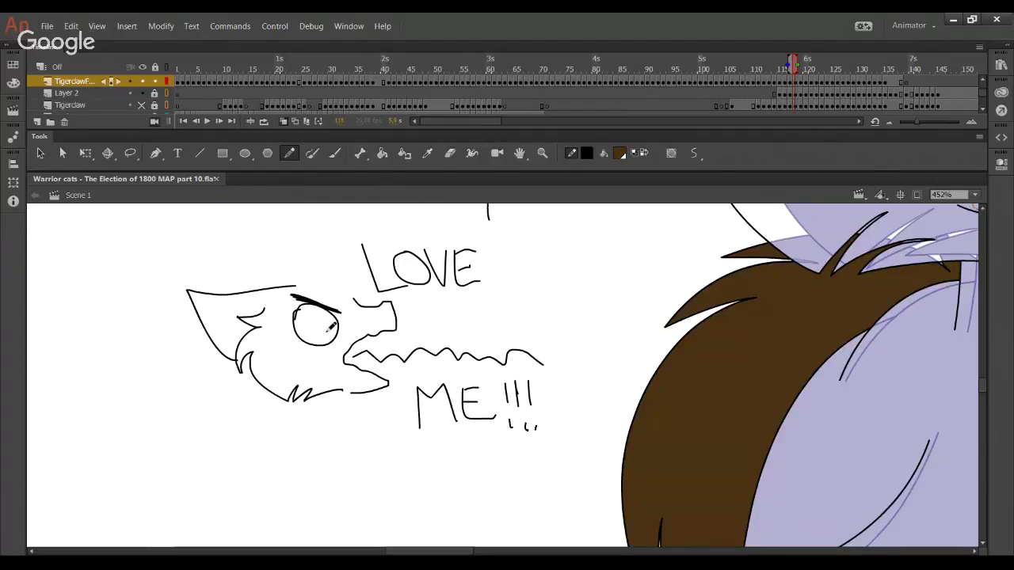
left_click_drag(328, 334, 324, 317)
Delete the doodled cat head together with its lettering, and undo the stray squiggle
left_click(130, 153)
mouse_move(412, 227)
left_mouse_down()
mouse_move(565, 314)
mouse_move(354, 505)
mouse_move(140, 335)
mouse_move(250, 242)
left_mouse_up()
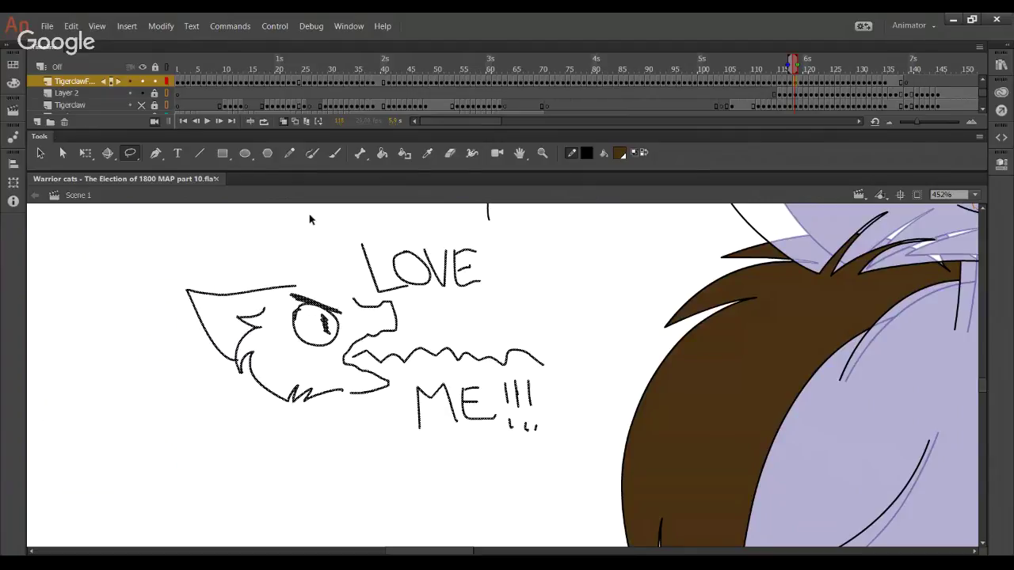
key("Delete")
left_click(294, 159)
mouse_move(317, 256)
left_mouse_down()
mouse_move(349, 242)
mouse_move(536, 351)
left_mouse_up()
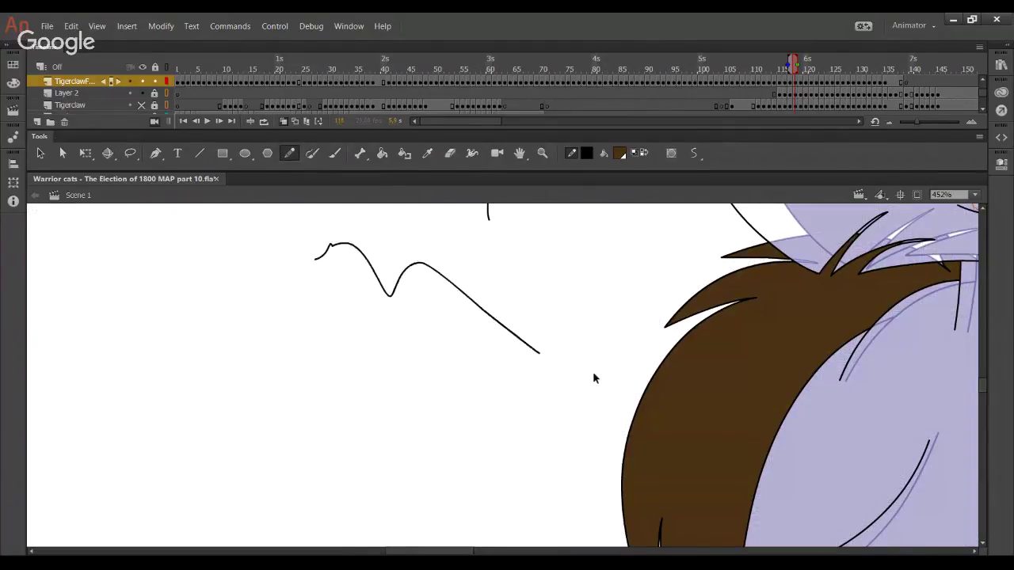
key("ctrl+z")
left_click_drag(718, 409, 267, 317)
mouse_move(828, 230)
left_mouse_down()
mouse_move(483, 346)
mouse_move(608, 495)
left_mouse_up()
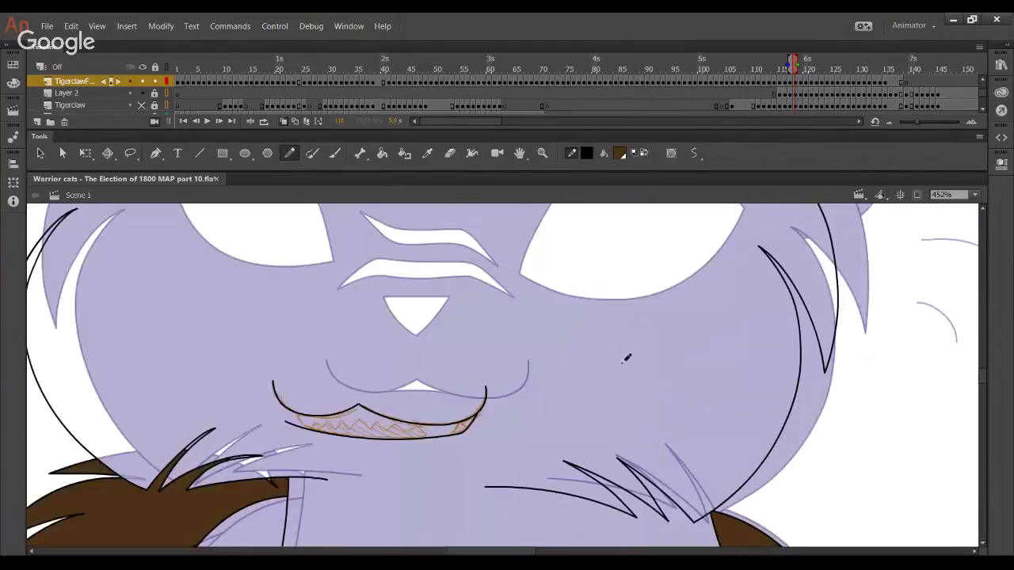
left_click_drag(599, 349, 779, 357)
key("ctrl+z")
left_click_drag(571, 259, 587, 444)
mouse_move(557, 300)
left_mouse_down()
mouse_move(584, 482)
mouse_move(608, 525)
left_mouse_up()
mouse_move(445, 540)
left_mouse_down()
mouse_move(462, 312)
mouse_move(427, 192)
left_mouse_up()
left_click_drag(417, 384, 410, 324)
left_click_drag(331, 401, 349, 454)
key("ctrl+z")
left_click_drag(325, 400, 346, 456)
key("ctrl+z")
key("ctrl+z")
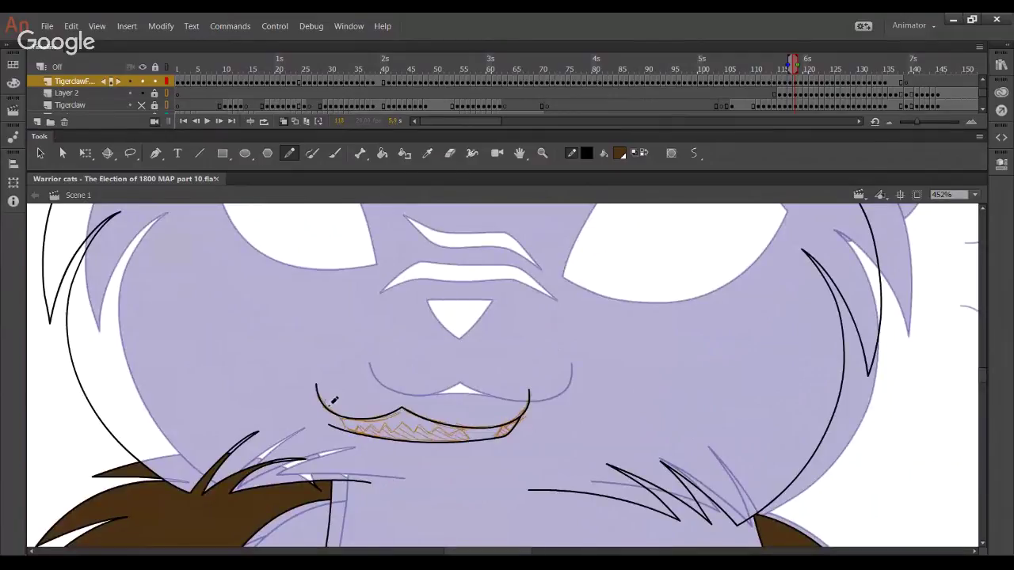
Ink the short edge closing the open mouth's near corner and delete the overshooting line ends
left_click_drag(328, 402, 345, 461)
key("ctrl+z")
left_click_drag(331, 403, 349, 453)
left_click(329, 409, "ctrl")
key("Delete")
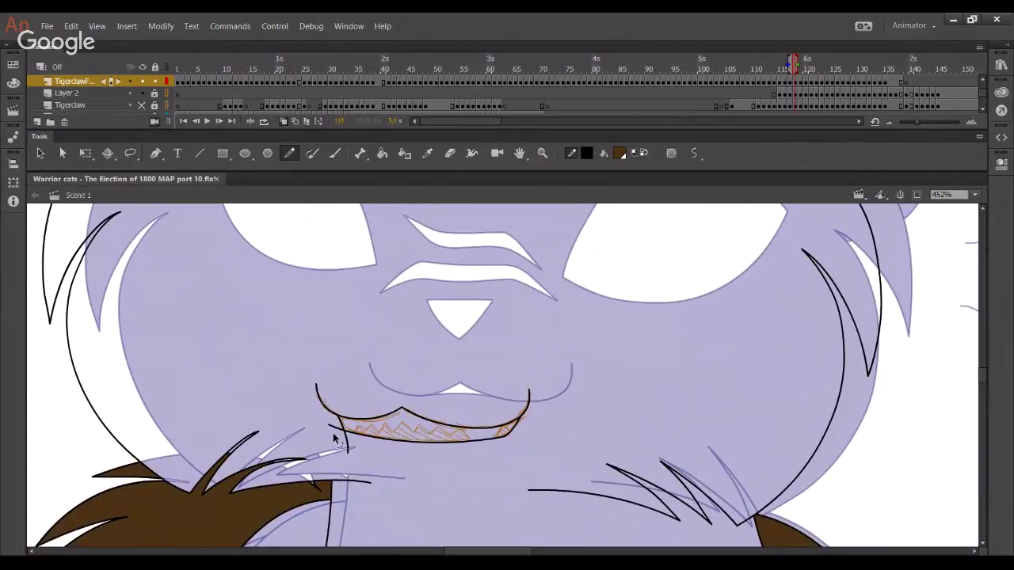
left_click(335, 429, "ctrl")
key("Delete")
key("ctrl+z")
left_click_drag(478, 470, 460, 210)
left_click_drag(387, 484, 438, 255)
left_click_drag(476, 416, 407, 119)
left_click_drag(414, 349, 413, 543)
left_click_drag(437, 214, 446, 430)
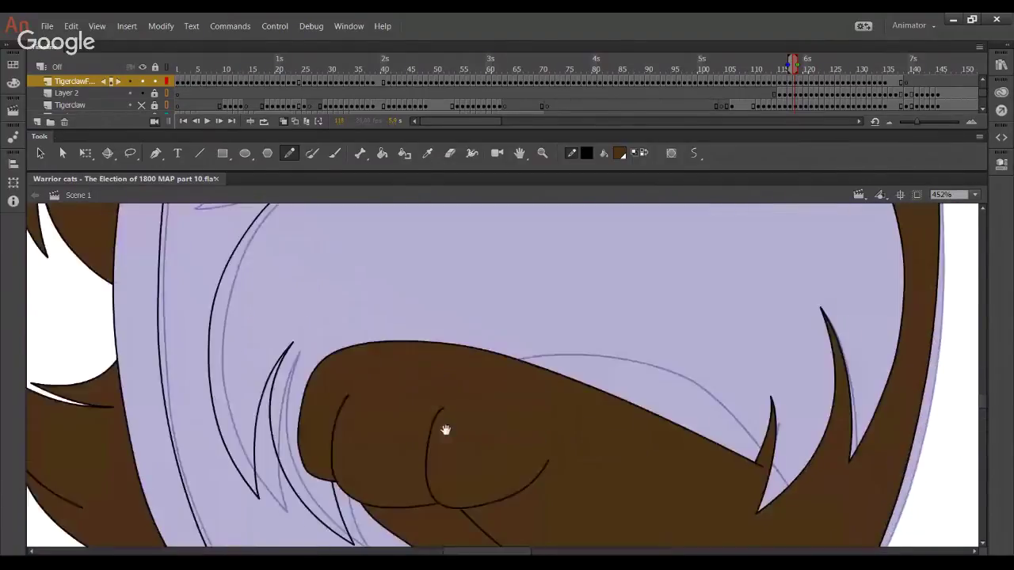
left_click_drag(477, 325, 452, 431)
scroll(451, 430, "up", 10)
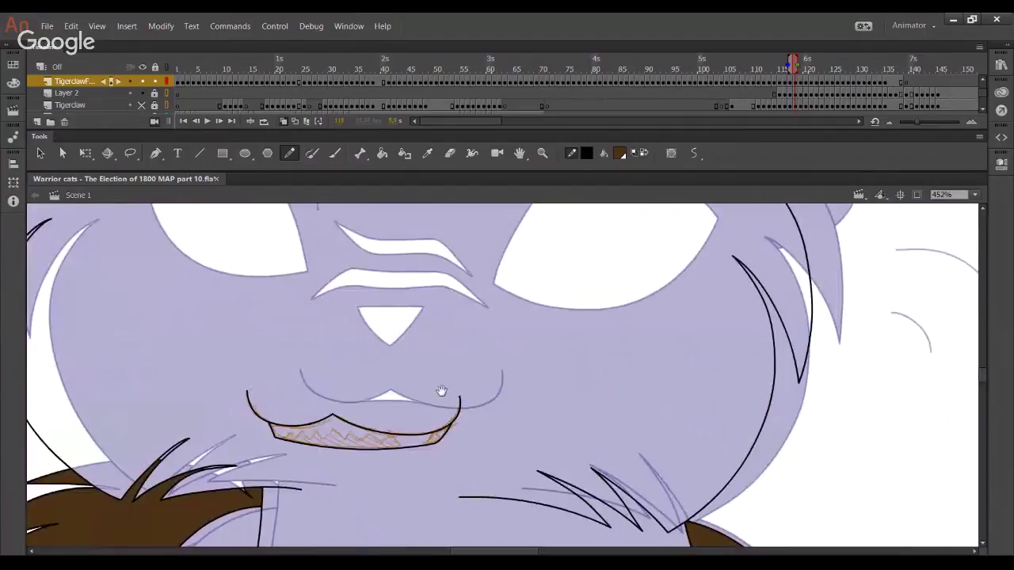
Ink the zigzag row of teeth inside the open mouth and the separate tooth near its far corner
scroll(436, 389, "down", 3)
left_click_drag(414, 260, 439, 389)
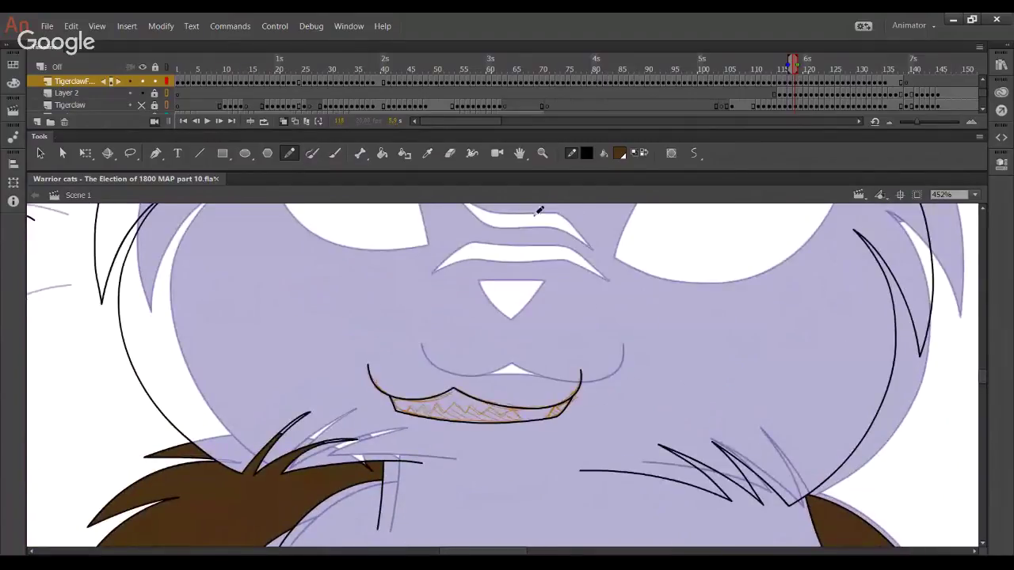
left_click(539, 159)
left_click(519, 487)
key("y")
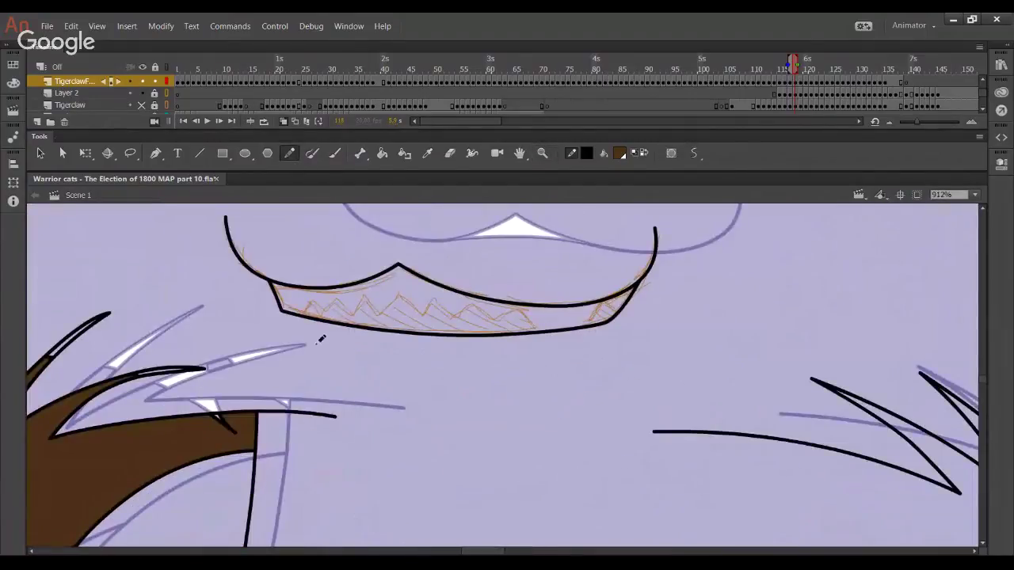
left_click_drag(315, 299, 289, 336)
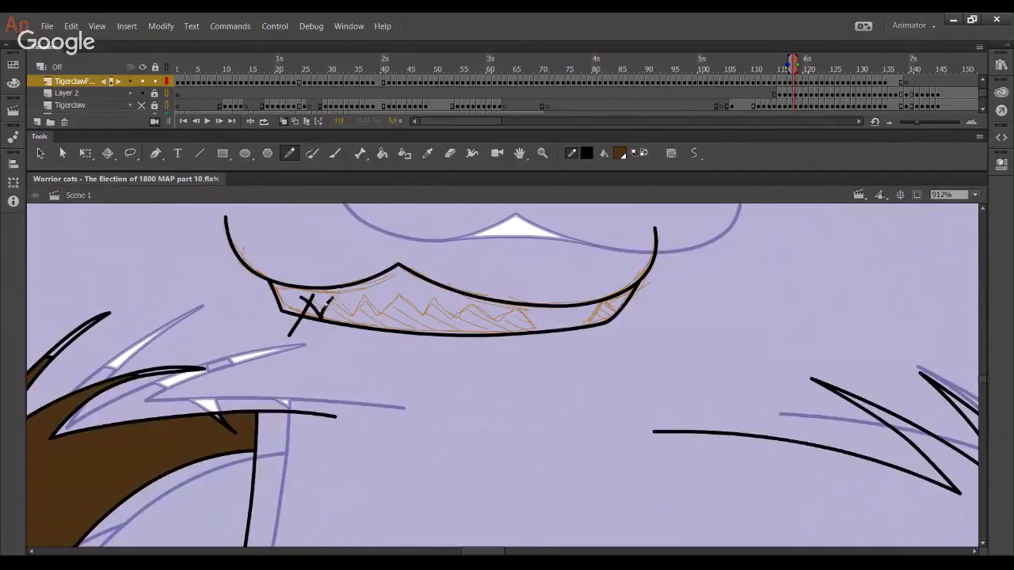
mouse_move(309, 300)
left_mouse_down()
mouse_move(383, 313)
mouse_move(402, 298)
mouse_move(428, 316)
mouse_move(440, 302)
mouse_move(458, 321)
mouse_move(477, 303)
mouse_move(495, 322)
mouse_move(531, 311)
mouse_move(554, 366)
mouse_move(601, 305)
mouse_move(636, 330)
left_mouse_up()
key("ctrl+z")
mouse_move(583, 341)
left_mouse_down()
mouse_move(608, 299)
mouse_move(634, 329)
left_mouse_up()
Delete the overshooting line ends of the teeth beyond the mouth outline
left_click(631, 328, "ctrl")
key("Delete")
left_click(584, 337, "ctrl")
key("Delete")
left_click(552, 365, "ctrl")
key("Delete")
left_click(294, 333, "ctrl")
key("Delete")
left_click(306, 299, "ctrl")
key("Delete")
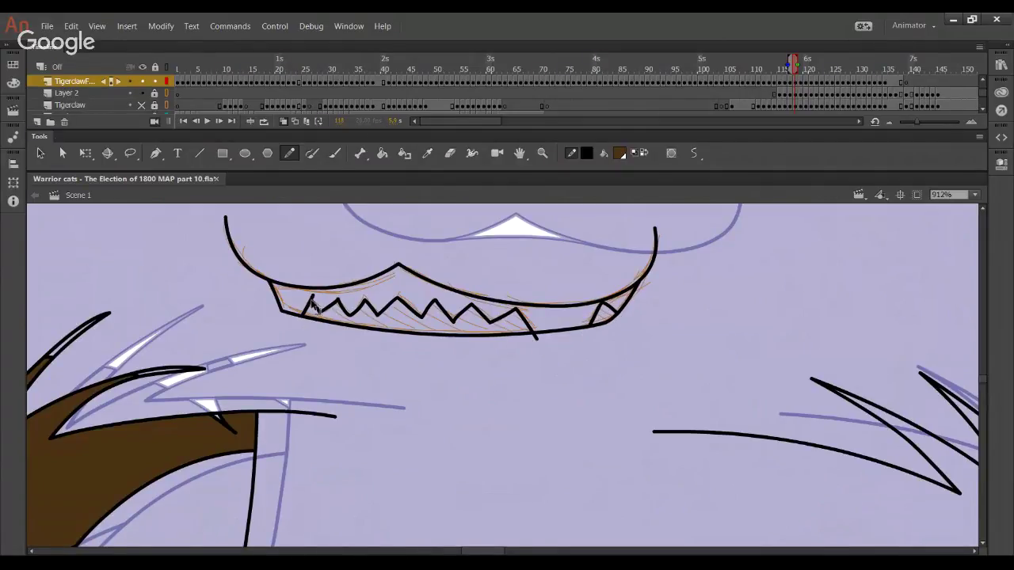
Show the rough sketch on the Tigerclaw layer
left_click_drag(404, 292, 539, 507)
left_click_drag(226, 210, 425, 484)
mouse_move(426, 342)
left_mouse_down()
mouse_move(415, 480)
mouse_move(353, 403)
left_mouse_up()
left_click(141, 105)
left_click_drag(523, 477, 435, 294)
mouse_move(469, 539)
left_mouse_down()
mouse_move(412, 347)
mouse_move(383, 355)
left_mouse_up()
left_click_drag(421, 400, 328, 261)
left_click_drag(475, 420, 391, 313)
mouse_move(561, 483)
left_mouse_down()
mouse_move(509, 341)
mouse_move(582, 464)
left_mouse_up()
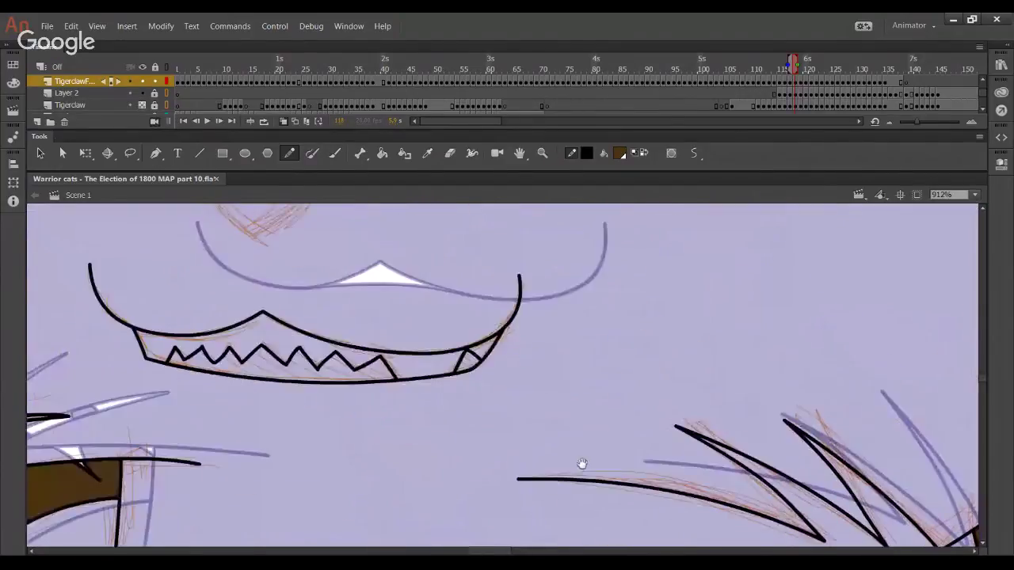
left_click_drag(480, 358, 502, 407)
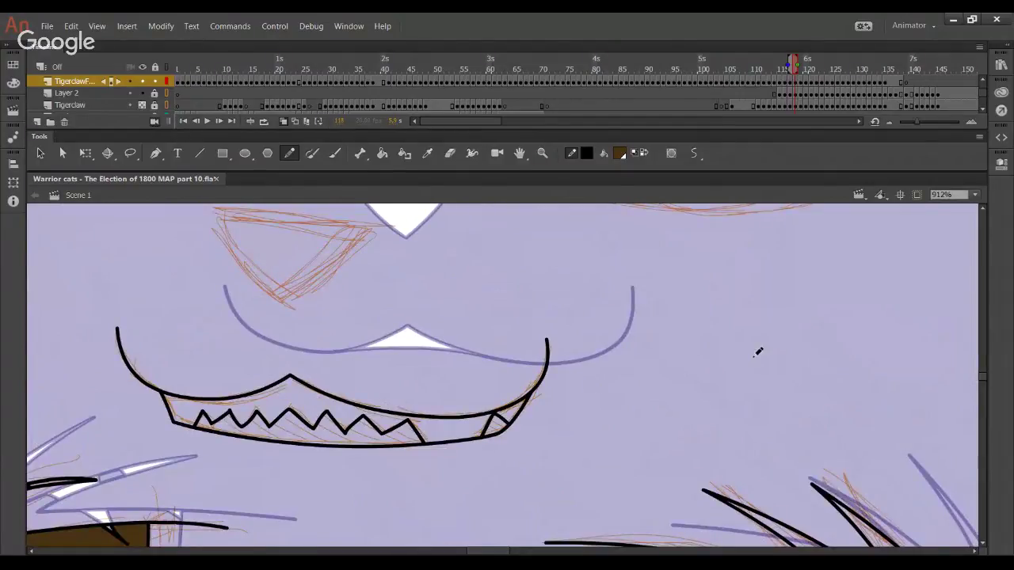
Ink the outer edge of the notched ear from the cheek up to the ear tip, following the orange sketch
left_click(974, 194)
left_click(934, 272)
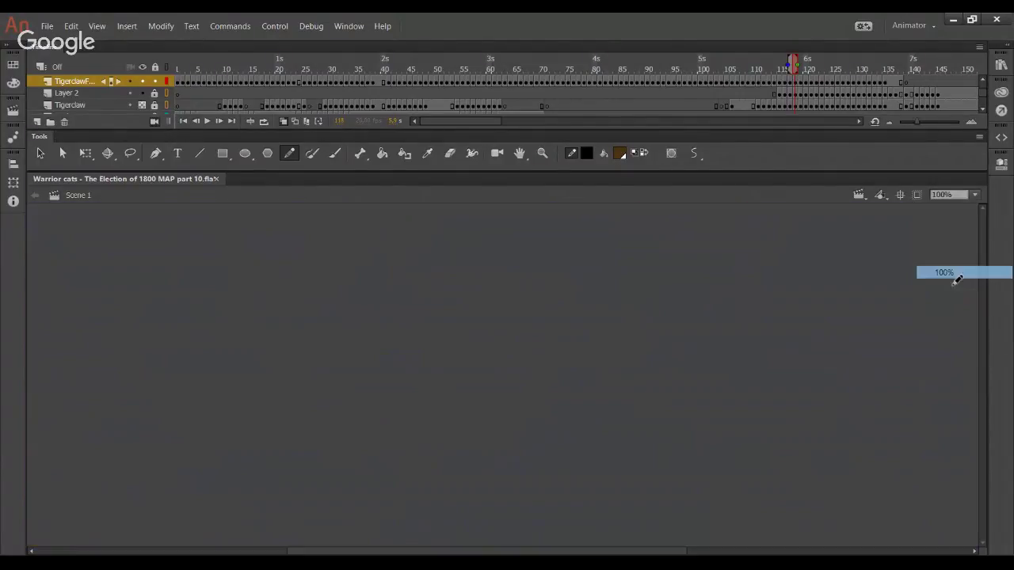
left_click(974, 194)
left_click(935, 282)
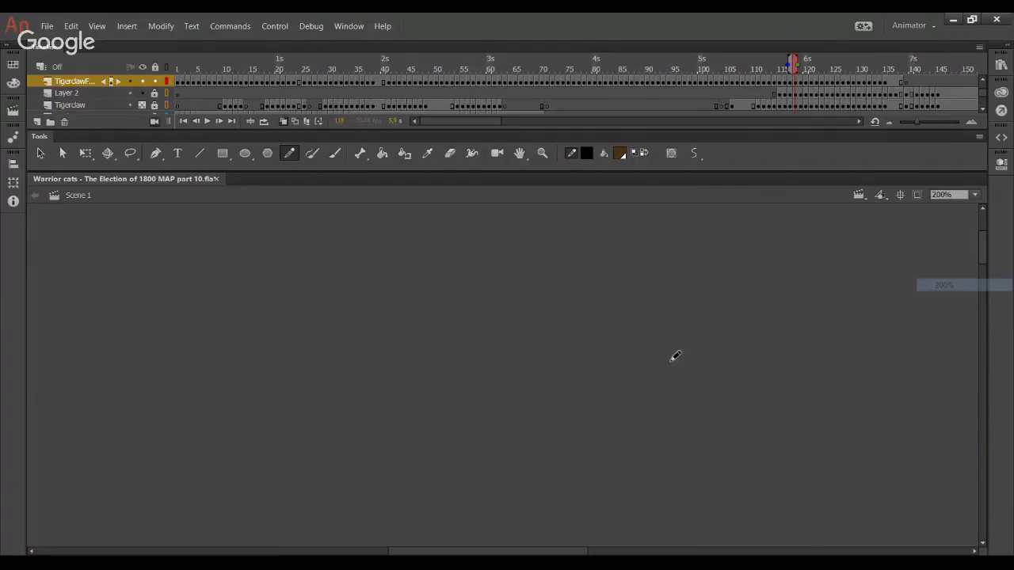
scroll(480, 404, "down", 10)
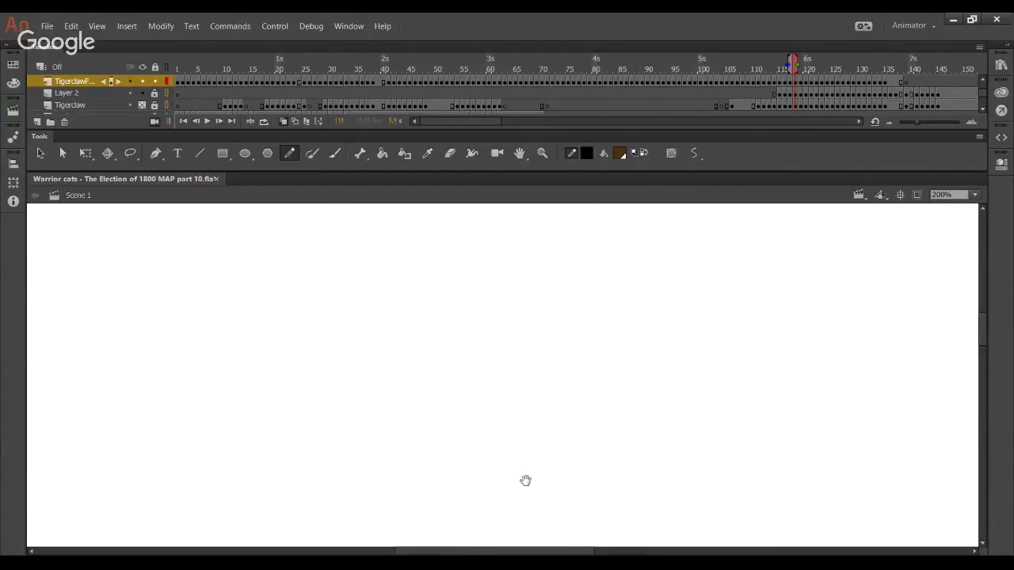
left_click_drag(459, 344, 471, 342)
left_click_drag(552, 298, 573, 410)
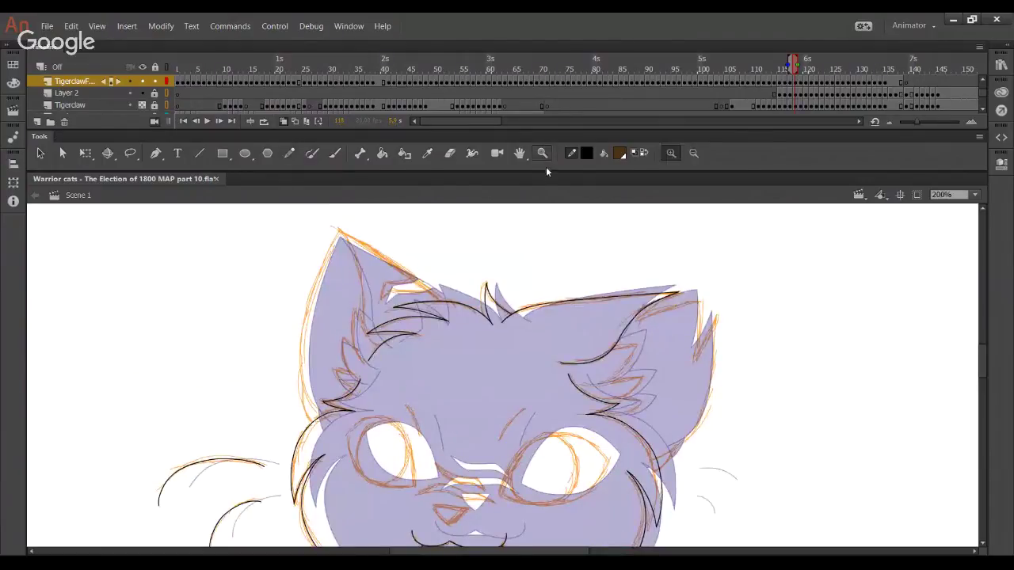
left_click_drag(573, 279, 751, 499)
key("ctrl+z")
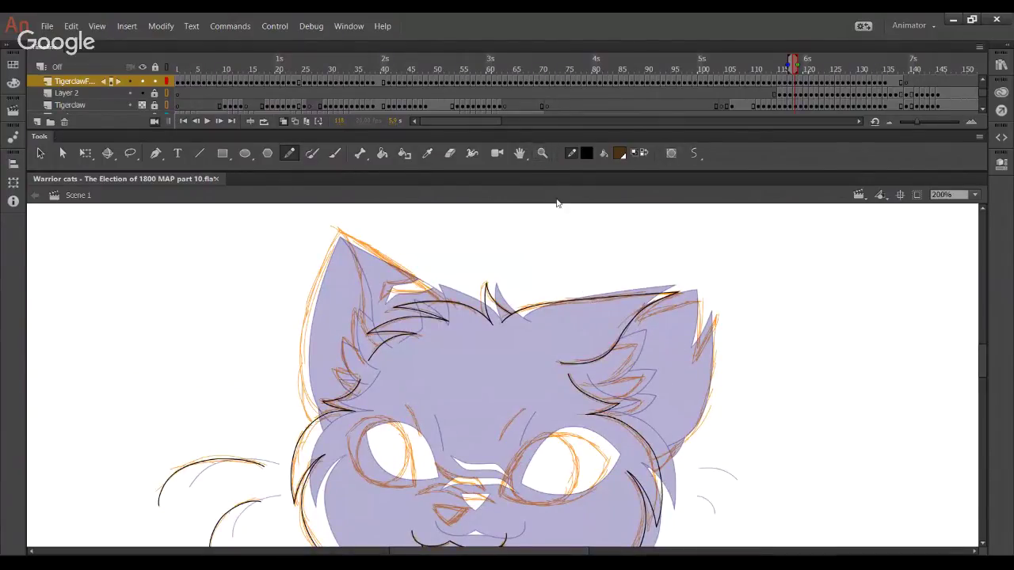
key("z")
left_click_drag(517, 221, 797, 502)
key("y")
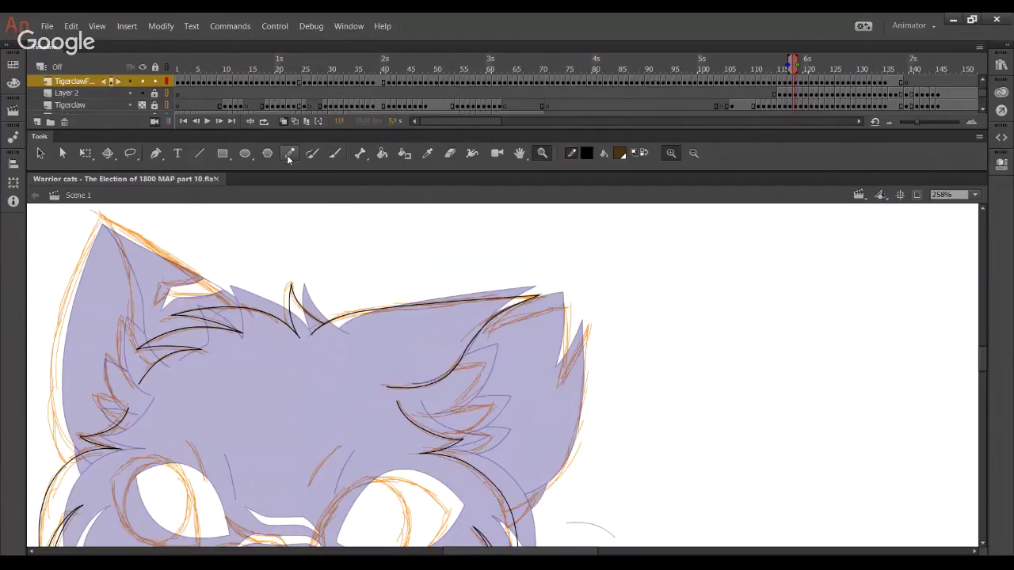
scroll(419, 356, "down", 5)
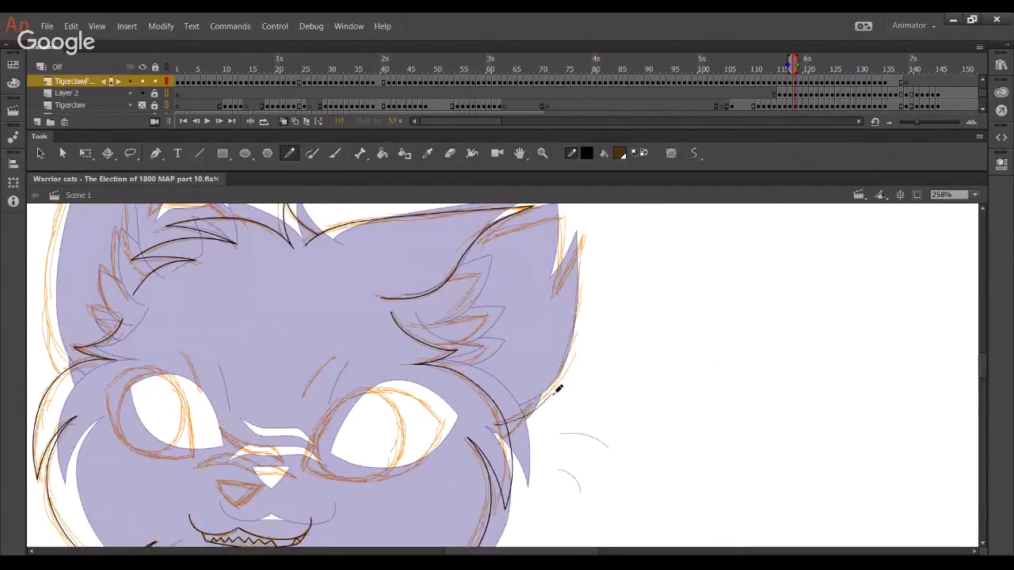
mouse_move(497, 432)
left_mouse_down()
mouse_move(559, 390)
mouse_move(587, 323)
mouse_move(588, 236)
left_mouse_up()
left_click_drag(598, 317, 600, 342)
key("ctrl+z")
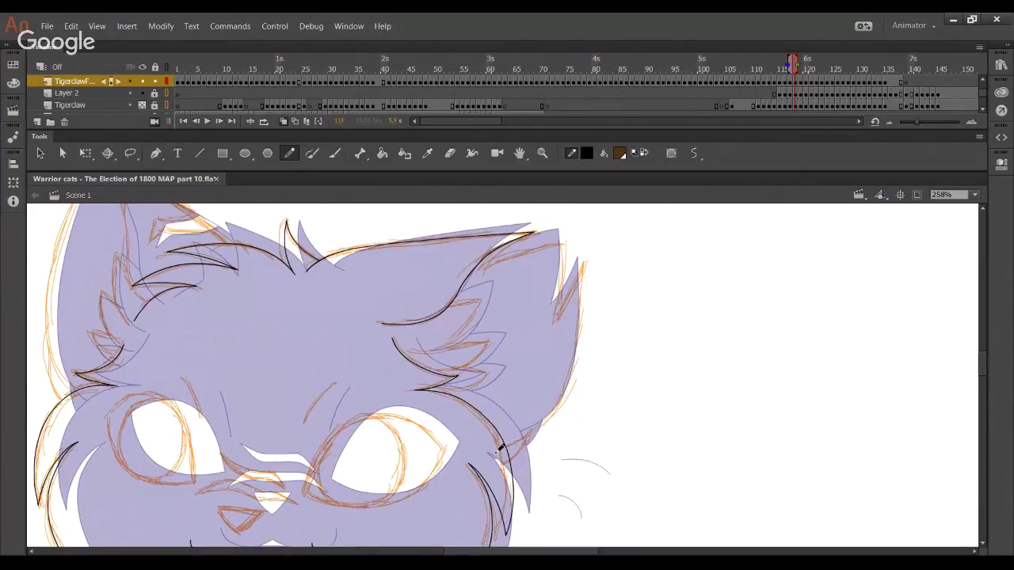
mouse_move(488, 451)
left_mouse_down()
mouse_move(519, 447)
mouse_move(584, 281)
mouse_move(582, 240)
left_mouse_up()
key("ctrl+z")
mouse_move(487, 449)
left_mouse_down()
mouse_move(534, 442)
mouse_move(567, 402)
mouse_move(584, 235)
left_mouse_up()
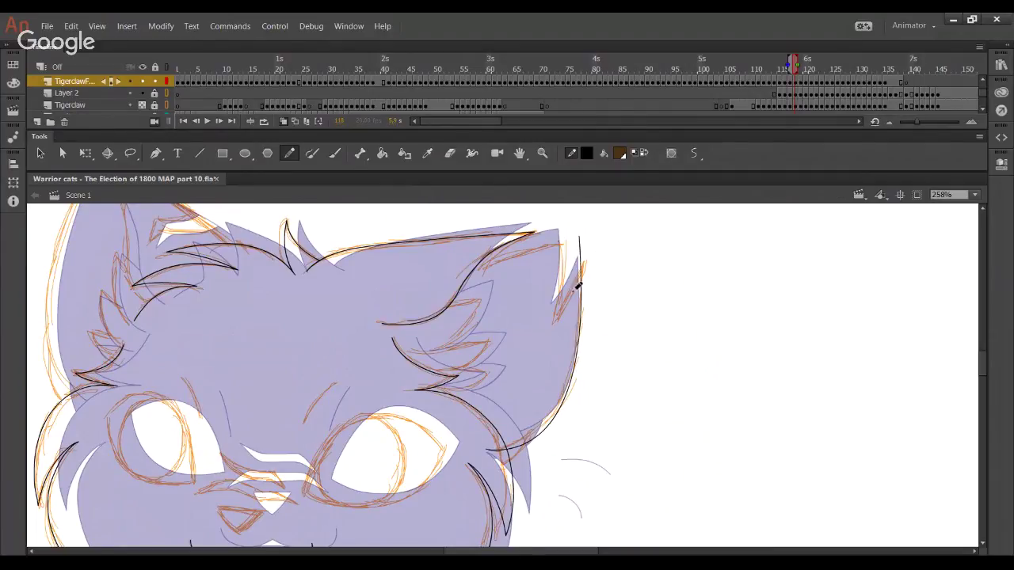
Ink the outer side of the ear notch and the ear's folded upper edge, and trim the overshooting ends
mouse_move(540, 345)
left_mouse_down()
mouse_move(561, 319)
mouse_move(588, 226)
left_mouse_up()
left_click_drag(485, 275, 528, 235)
mouse_move(485, 274)
left_mouse_down()
mouse_move(513, 257)
mouse_move(585, 244)
left_mouse_up()
left_click(586, 240, "ctrl")
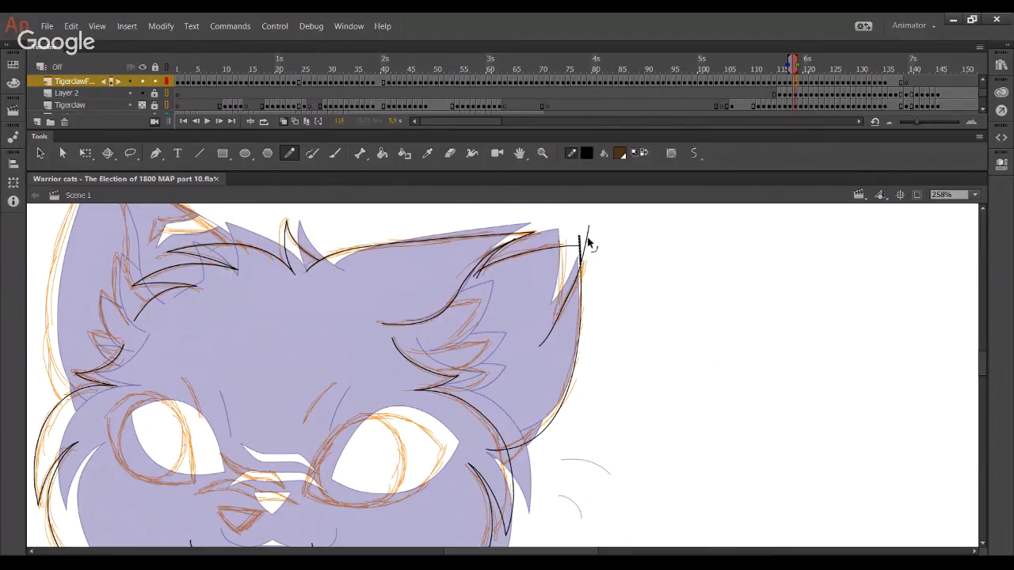
key("Delete")
mouse_move(561, 248)
left_mouse_down()
mouse_move(572, 241)
mouse_move(547, 253)
mouse_move(589, 236)
mouse_move(579, 243)
left_mouse_up()
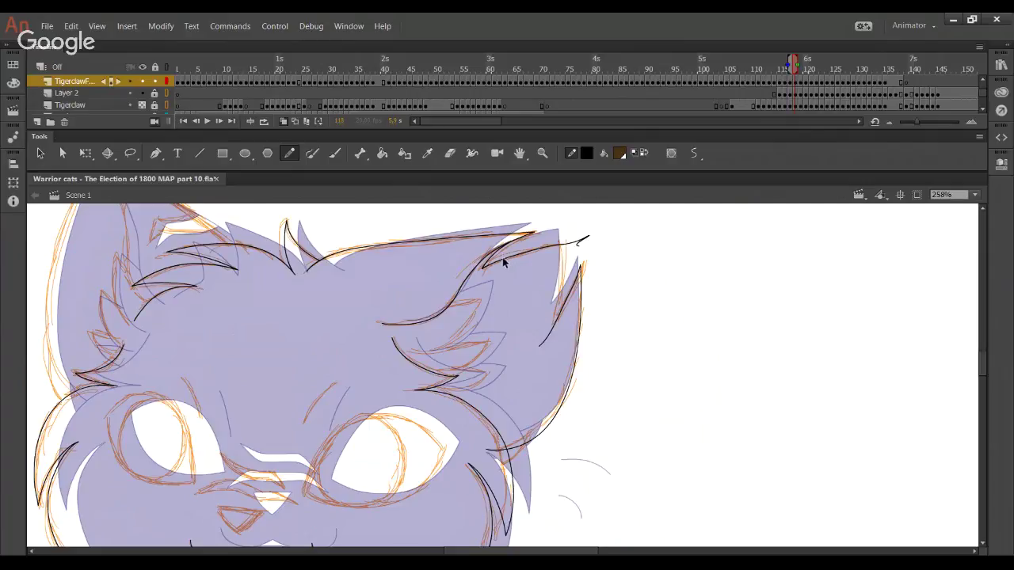
left_click_drag(503, 262, 501, 257)
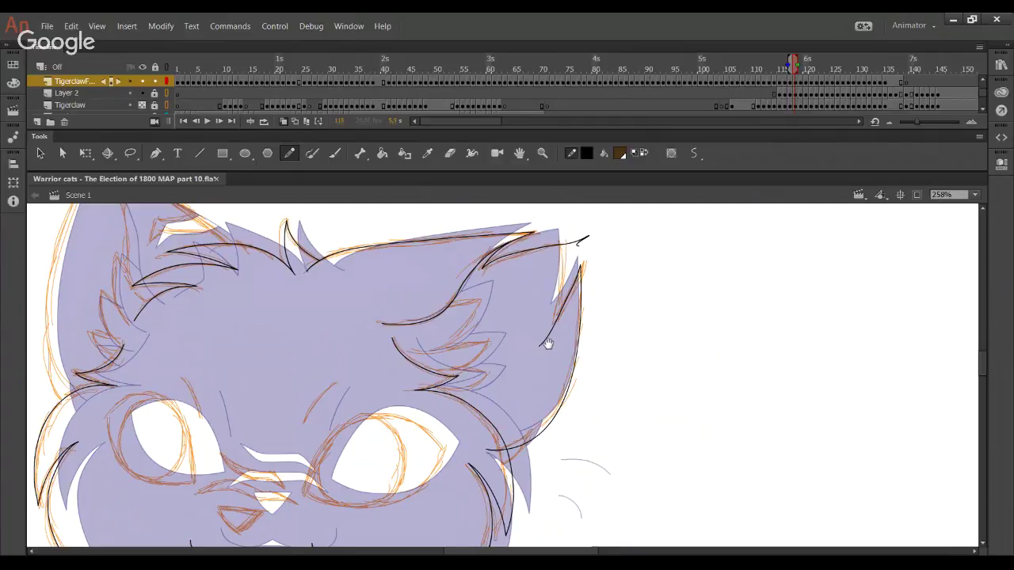
Ink the inner side of the ear notch and delete the line ends overshooting the ear tip and notch
left_click_drag(547, 344, 536, 335)
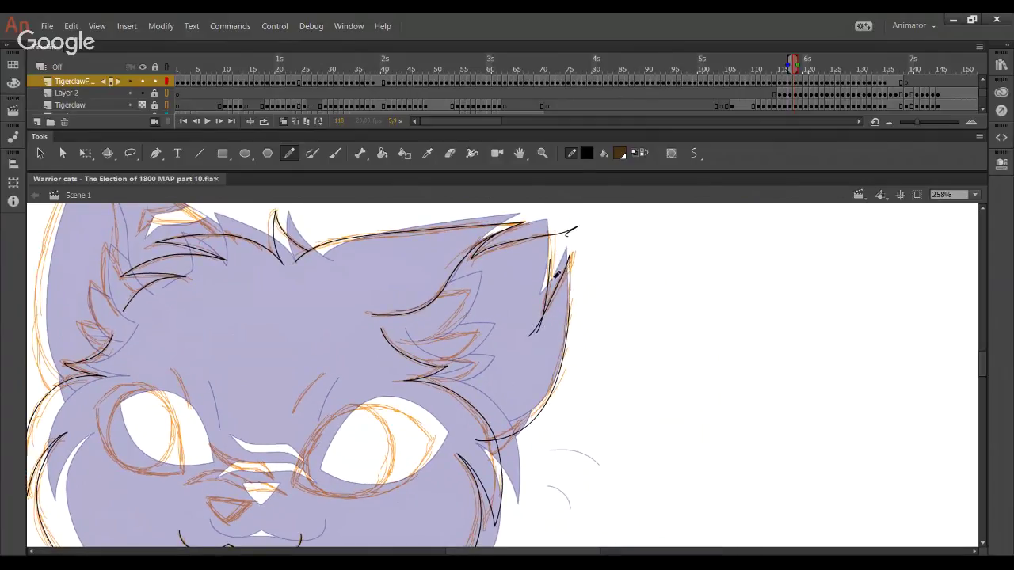
left_click_drag(552, 285, 552, 207)
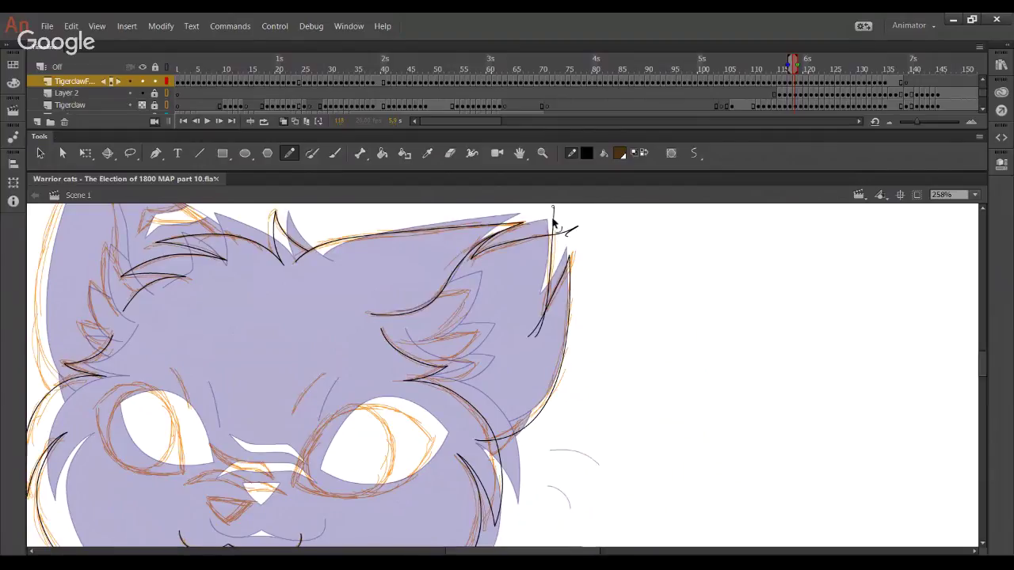
left_click(553, 223, "ctrl")
key("Delete")
left_click(563, 233, "ctrl")
key("Delete")
left_click(533, 333, "ctrl")
key("Delete")
left_click(540, 328, "ctrl")
key("Delete")
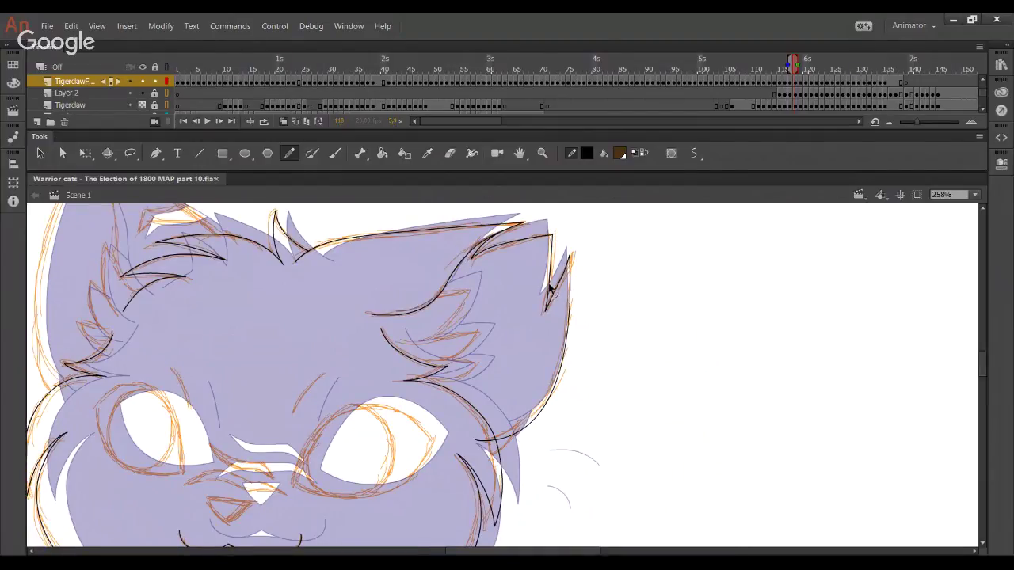
left_click_drag(550, 286, 553, 283)
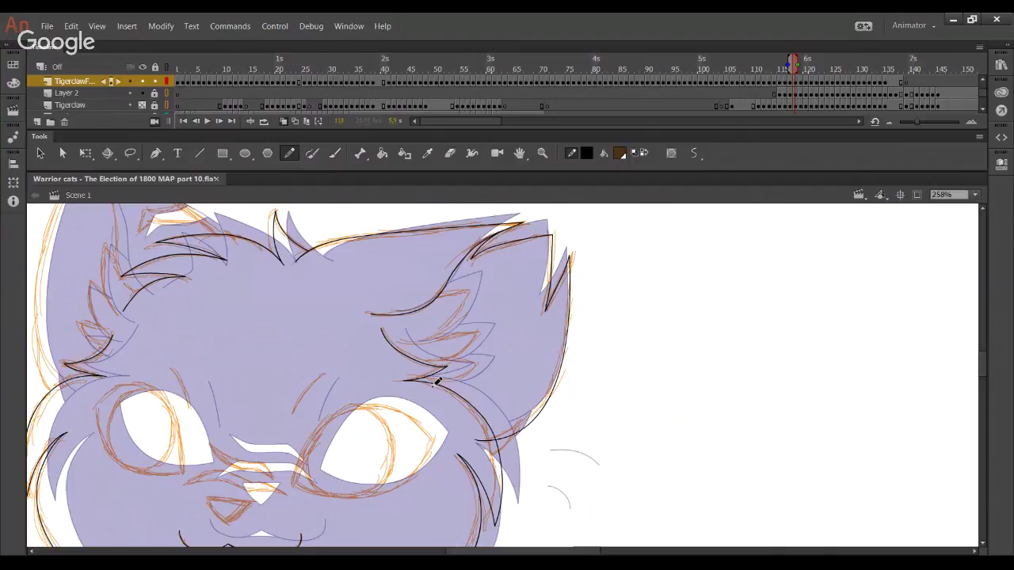
Ink a curved line from the cheek tuft up to the base of the notched ear, redrawing it until it fits
key("space")
left_click_drag(288, 401, 315, 377)
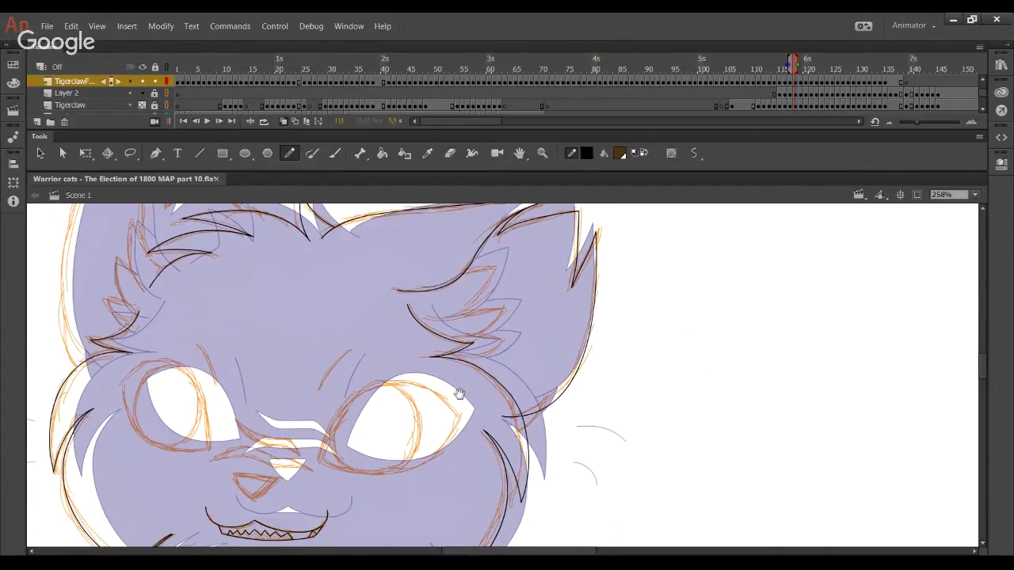
left_click_drag(521, 409, 530, 372)
left_click_drag(479, 406, 571, 338)
key("ctrl+z")
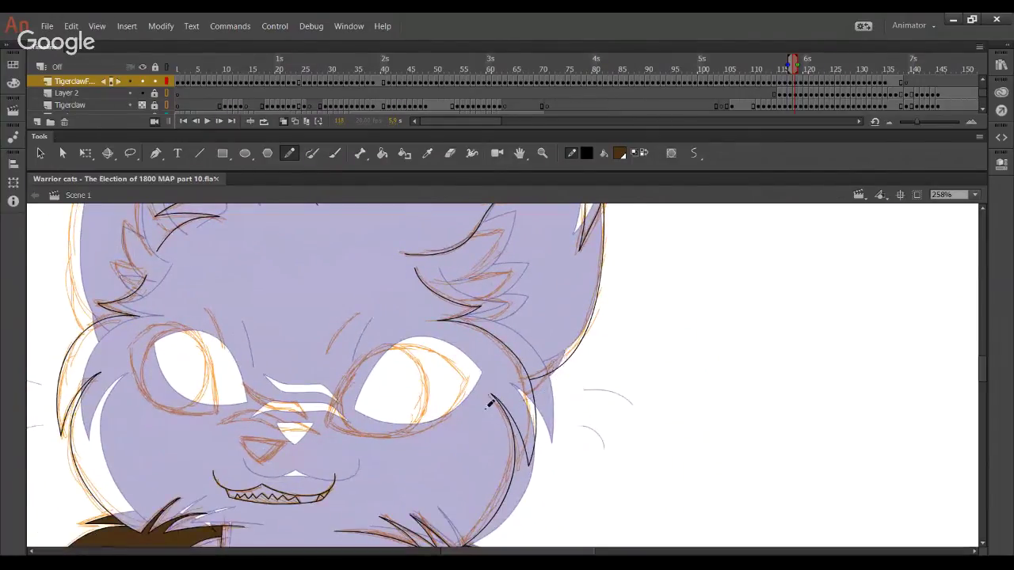
left_click_drag(479, 405, 569, 338)
key("ctrl+z")
left_click_drag(485, 407, 572, 325)
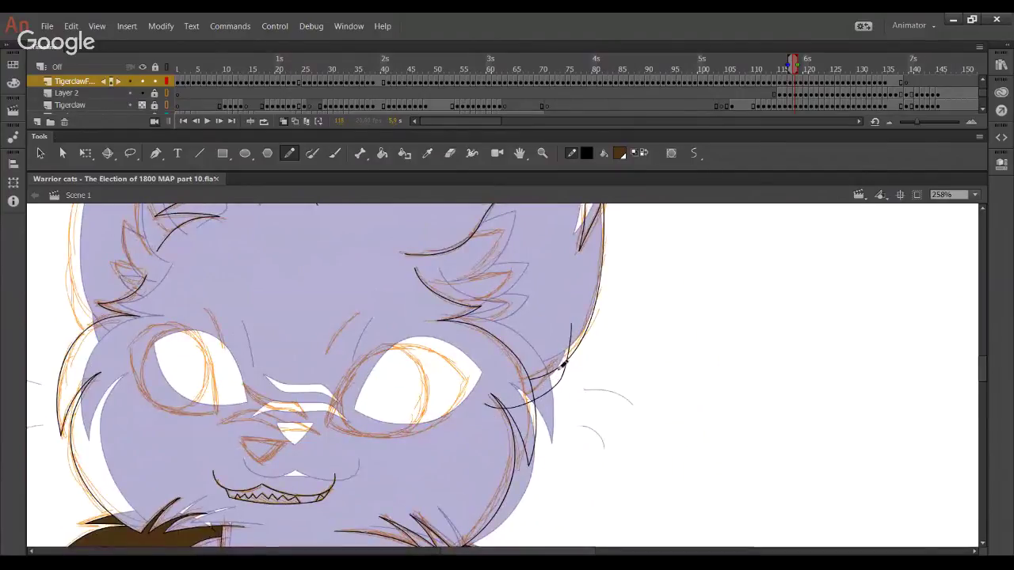
key("ctrl+z")
left_click_drag(485, 408, 572, 323)
key("ctrl+z")
mouse_move(484, 407)
left_mouse_down()
mouse_move(565, 360)
mouse_move(574, 333)
left_mouse_up()
Delete the parts of the ear-base curve that overshoot the ear edge and run into the cheek
left_click(570, 346, "ctrl")
key("Delete")
left_click(492, 407, "ctrl")
key("Delete")
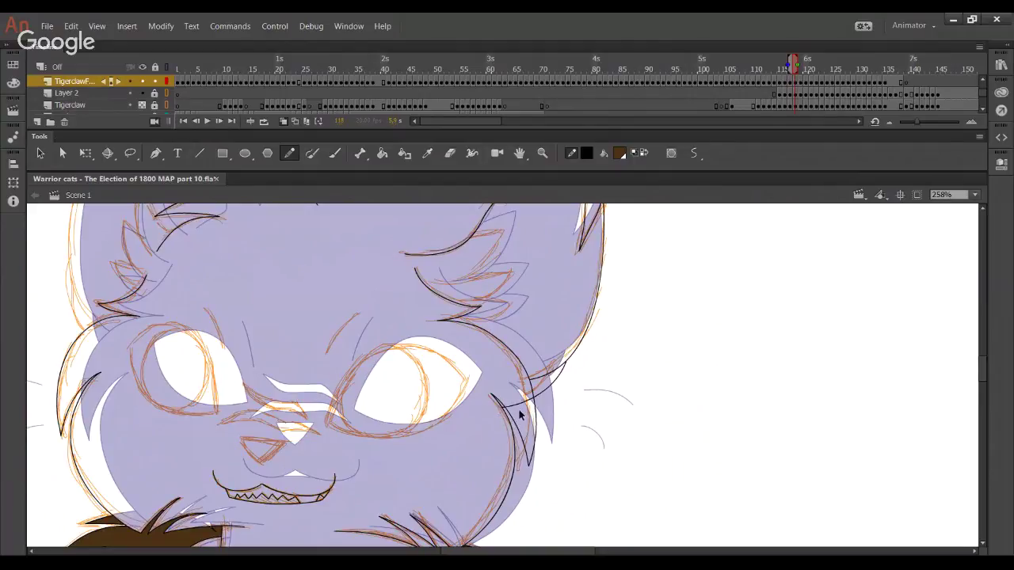
left_click(521, 405, "ctrl")
key("Delete")
Fill the small area between the notched ear's base and the cheek with dark brown
left_click_drag(421, 442, 432, 438)
left_click(383, 156)
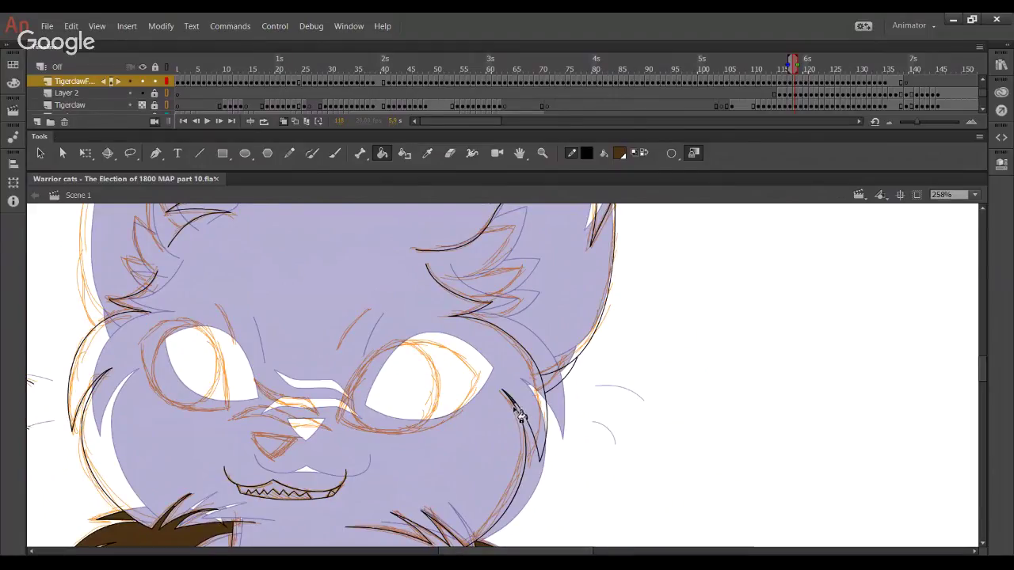
left_click(564, 379)
Ink the outer edge of the tall pointed ear from the cheek up past its tip
left_click(290, 158)
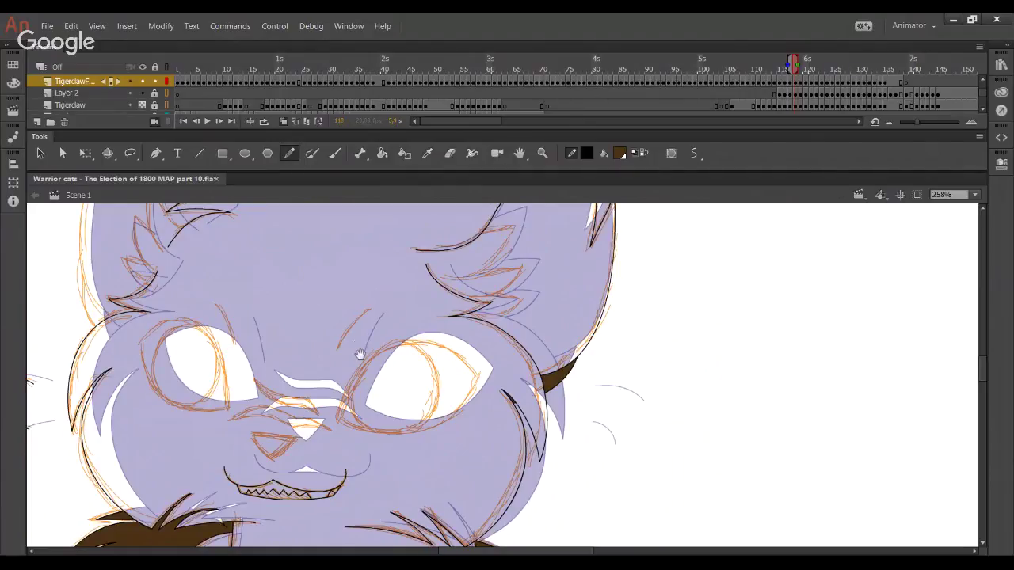
left_click_drag(414, 385, 486, 444)
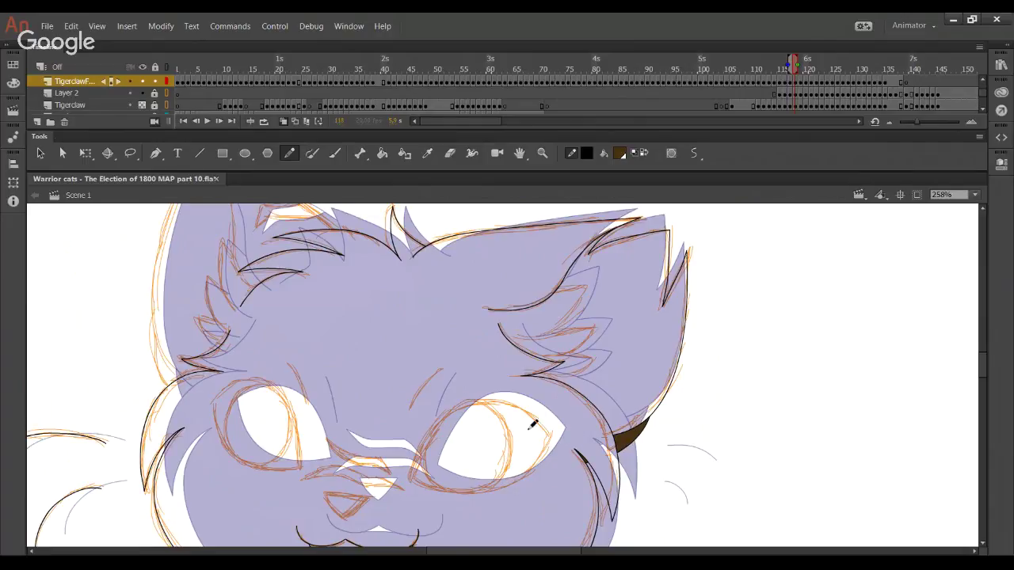
left_click_drag(358, 380, 402, 469)
mouse_move(231, 480)
left_mouse_down()
mouse_move(225, 277)
mouse_move(263, 204)
left_mouse_up()
mouse_move(296, 440)
left_mouse_down()
mouse_move(276, 352)
mouse_move(305, 452)
left_mouse_up()
key("ctrl+z")
Ink the pointed ear's inner slope from the forehead tuft up to its tip, redrawing it until it fits
mouse_move(239, 497)
left_mouse_down()
mouse_move(212, 481)
mouse_move(267, 232)
mouse_move(235, 265)
mouse_move(246, 239)
mouse_move(385, 342)
mouse_move(292, 281)
left_mouse_up()
key("ctrl+z")
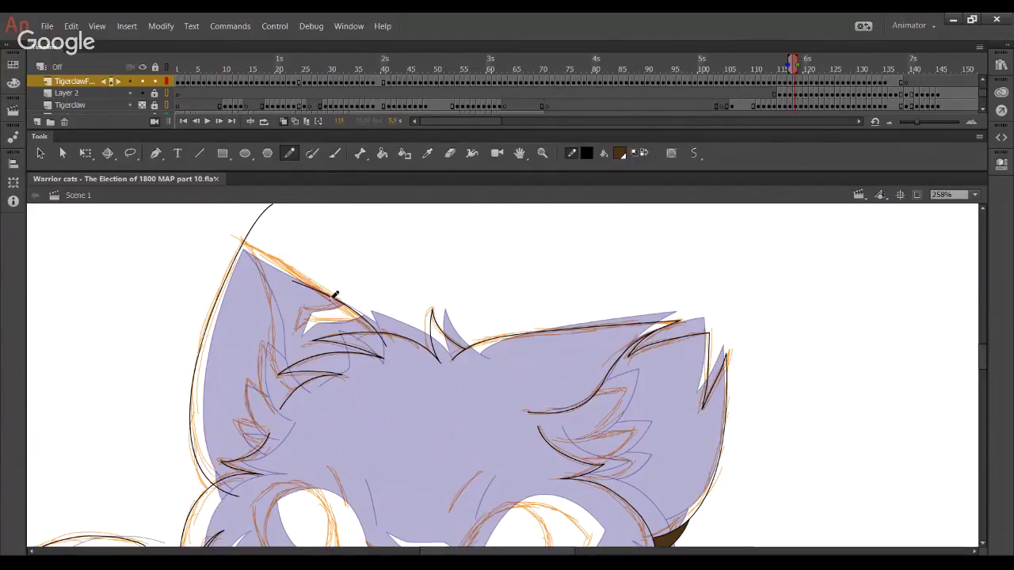
key("ctrl+z")
mouse_move(386, 347)
left_mouse_down()
mouse_move(315, 293)
mouse_move(343, 307)
mouse_move(328, 299)
left_mouse_up()
key("ctrl+z")
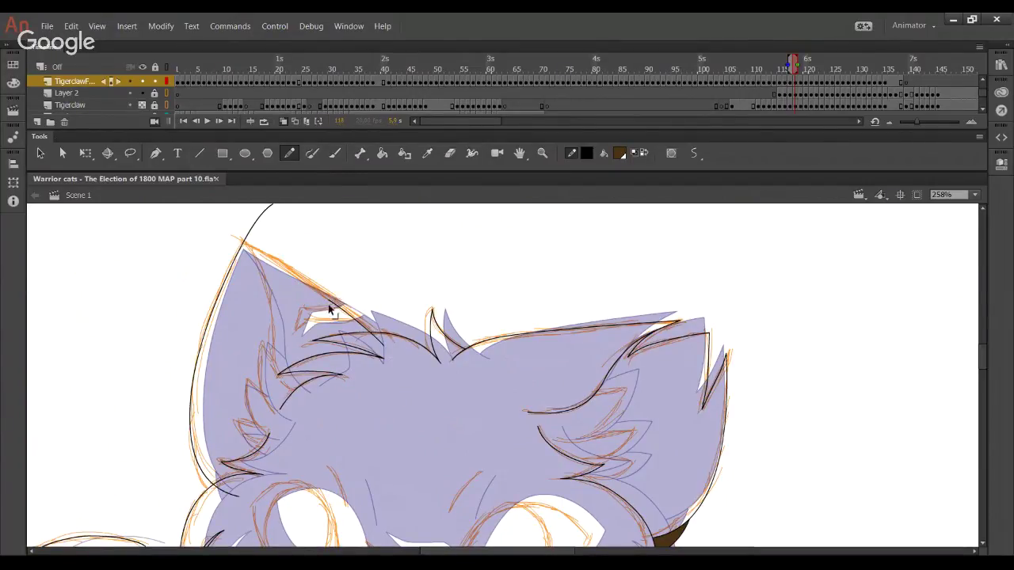
key("ctrl+z")
left_click_drag(379, 345, 336, 298)
mouse_move(341, 312)
left_mouse_down()
mouse_move(244, 235)
mouse_move(217, 228)
left_mouse_up()
Delete the line ends overshooting the pointed ear's tip and the forehead tuft
left_click(239, 241, "ctrl")
key("Delete")
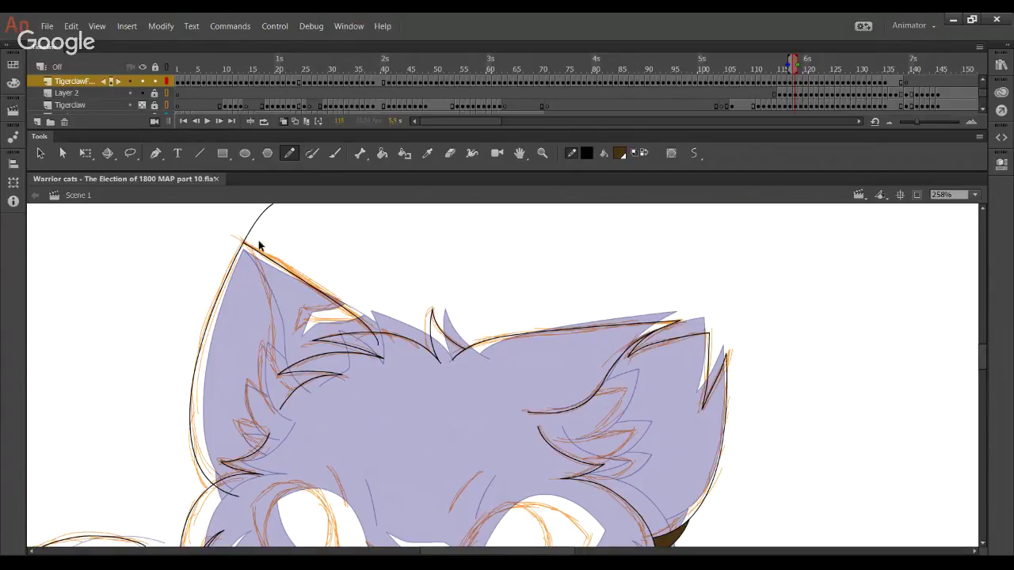
left_click(255, 239, "ctrl")
key("Delete")
left_click(376, 347, "ctrl")
key("Delete")
left_click_drag(358, 347, 380, 388)
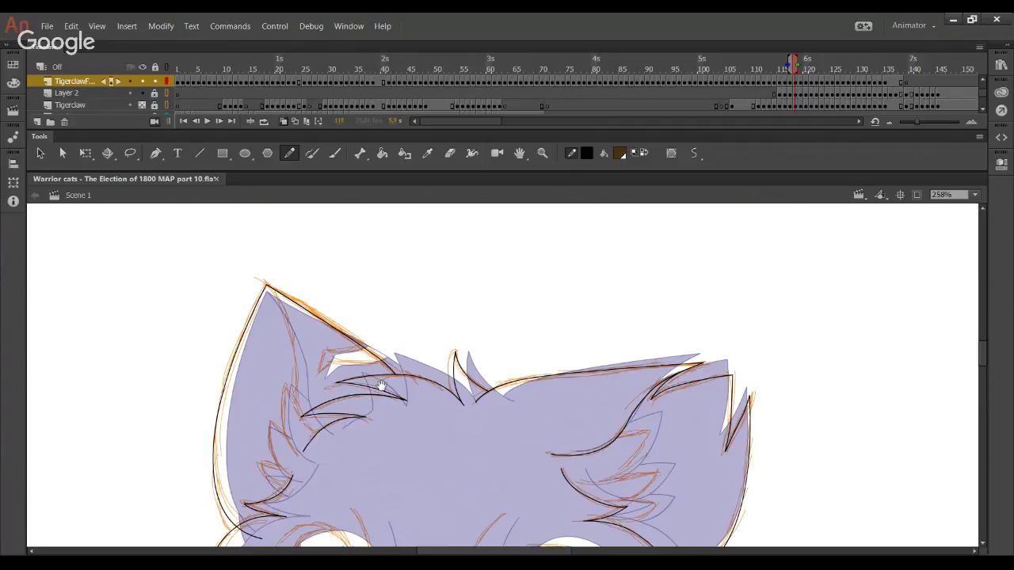
mouse_move(344, 262)
left_mouse_down()
mouse_move(367, 321)
mouse_move(328, 229)
mouse_move(319, 167)
left_mouse_up()
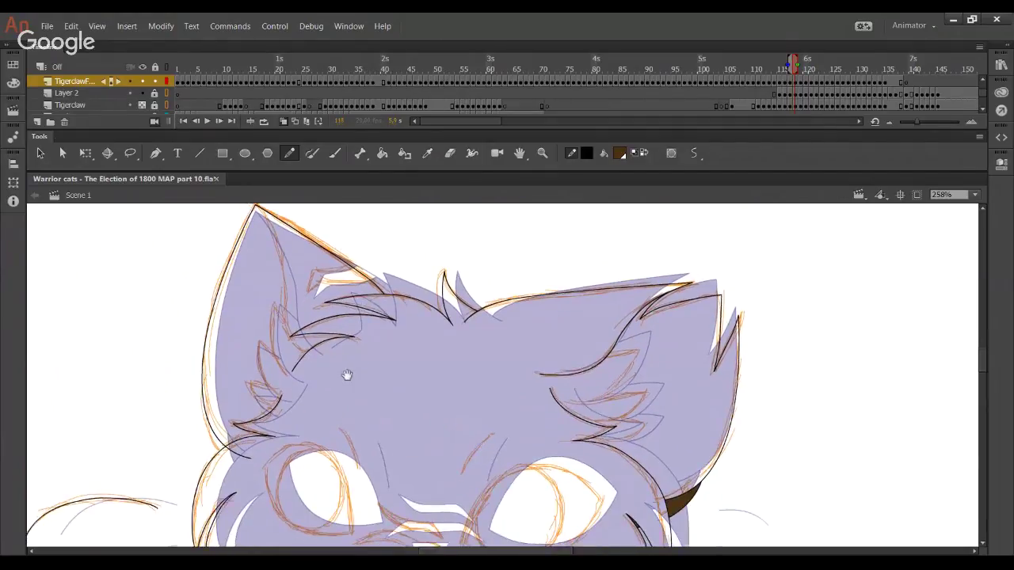
scroll(366, 371, "down", 1)
scroll(301, 354, "down", 1)
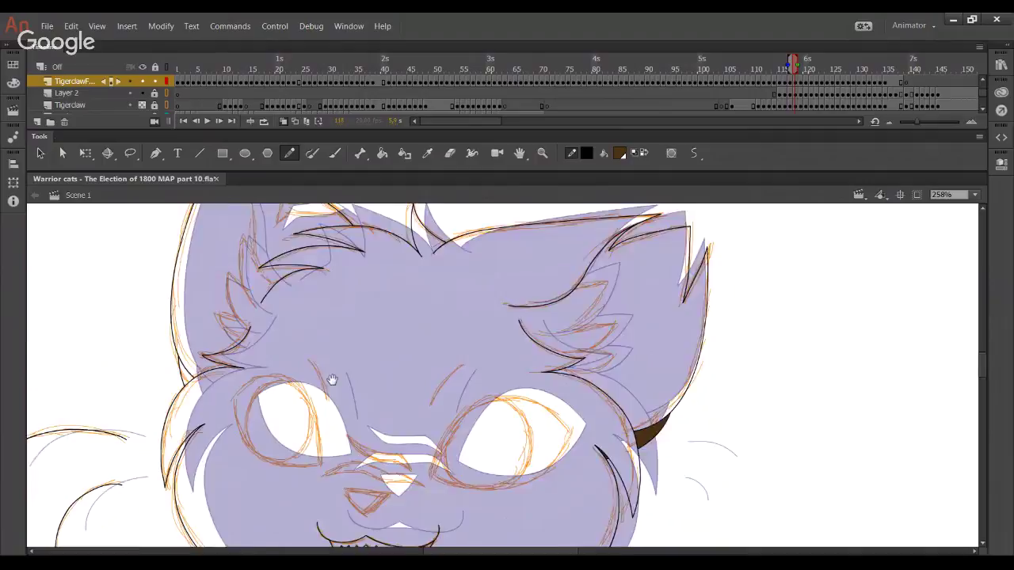
Ink the smaller eye's upper lid and inner side in one curve and bend it to fit the sketch
scroll(331, 373, "down", 3)
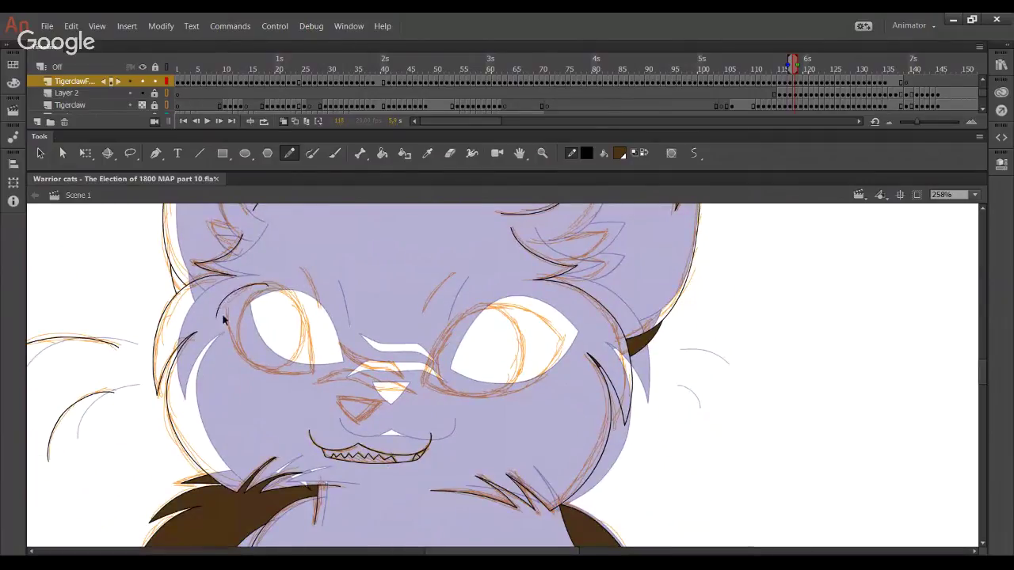
mouse_move(217, 317)
left_mouse_down()
mouse_move(268, 283)
mouse_move(287, 288)
mouse_move(303, 306)
mouse_move(310, 425)
left_mouse_up()
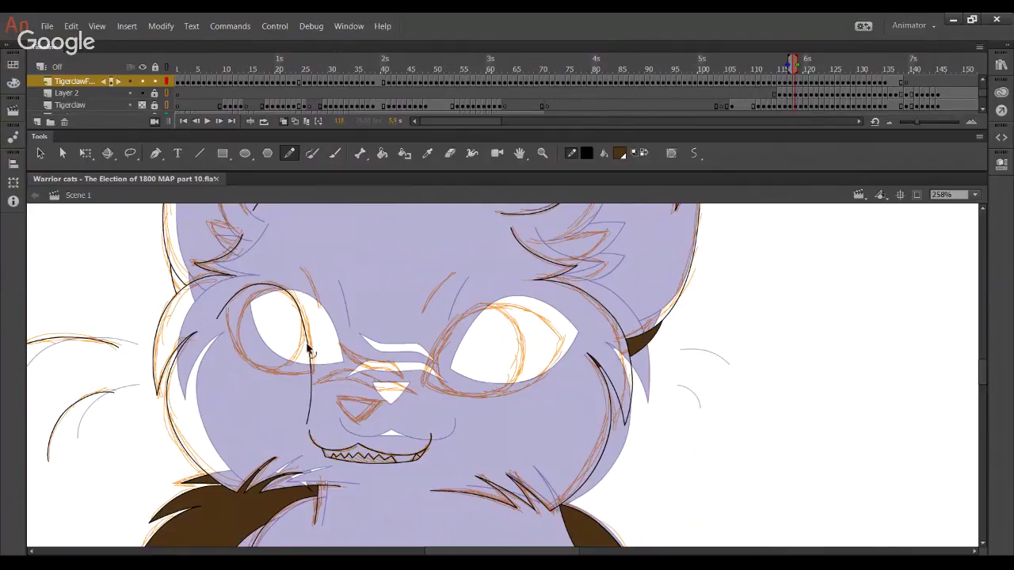
left_click_drag(308, 349, 310, 347)
left_click_drag(314, 390, 312, 376)
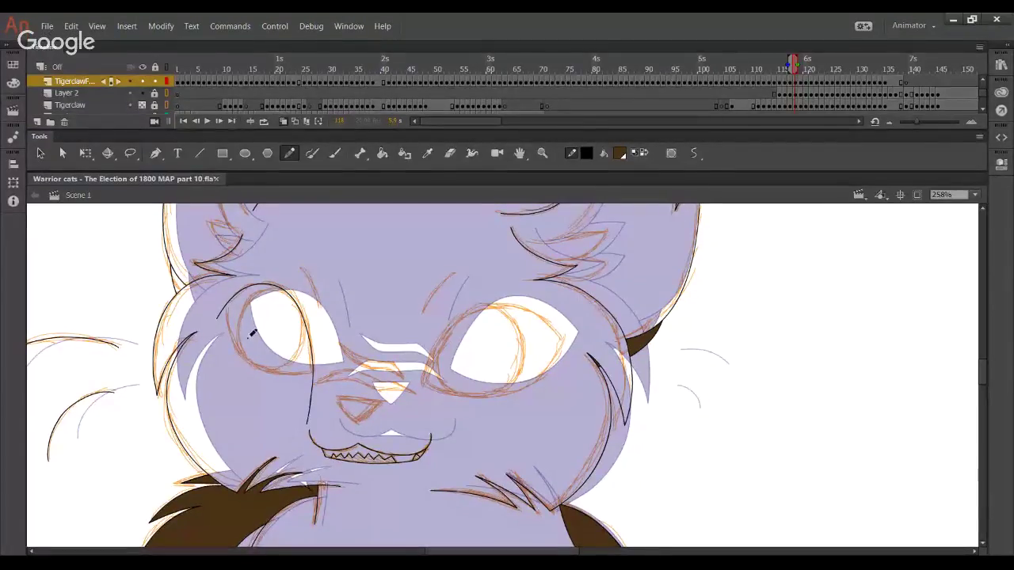
Ink the smaller eye's lower curve, redrawing it until it fits, and clean up the line ends past its corners
mouse_move(228, 293)
left_mouse_down()
mouse_move(235, 341)
mouse_move(286, 376)
left_mouse_up()
key("ctrl+z")
mouse_move(227, 293)
left_mouse_down()
mouse_move(233, 321)
mouse_move(301, 379)
left_mouse_up()
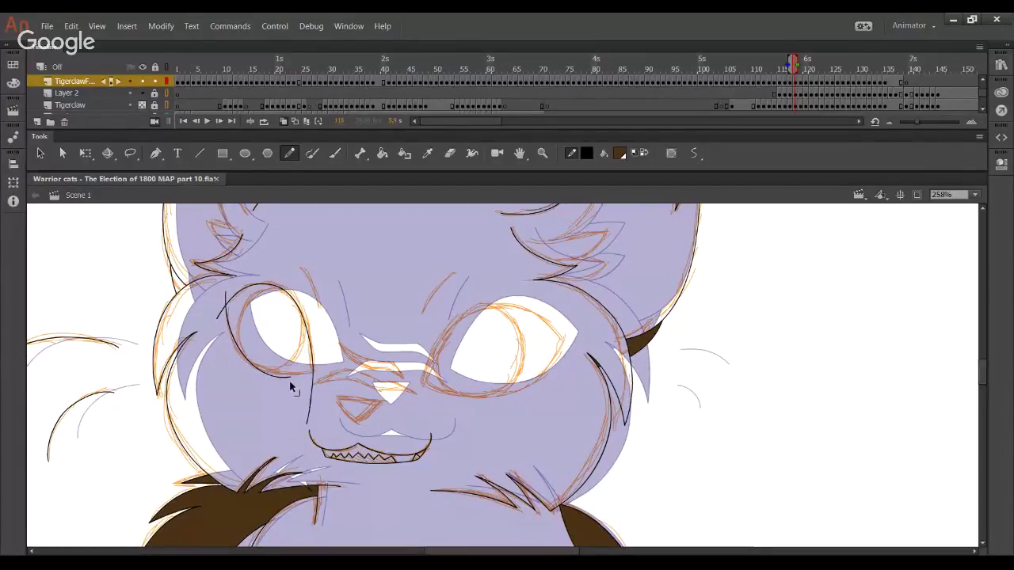
mouse_move(301, 377)
left_mouse_down()
mouse_move(355, 363)
mouse_move(400, 367)
left_mouse_up()
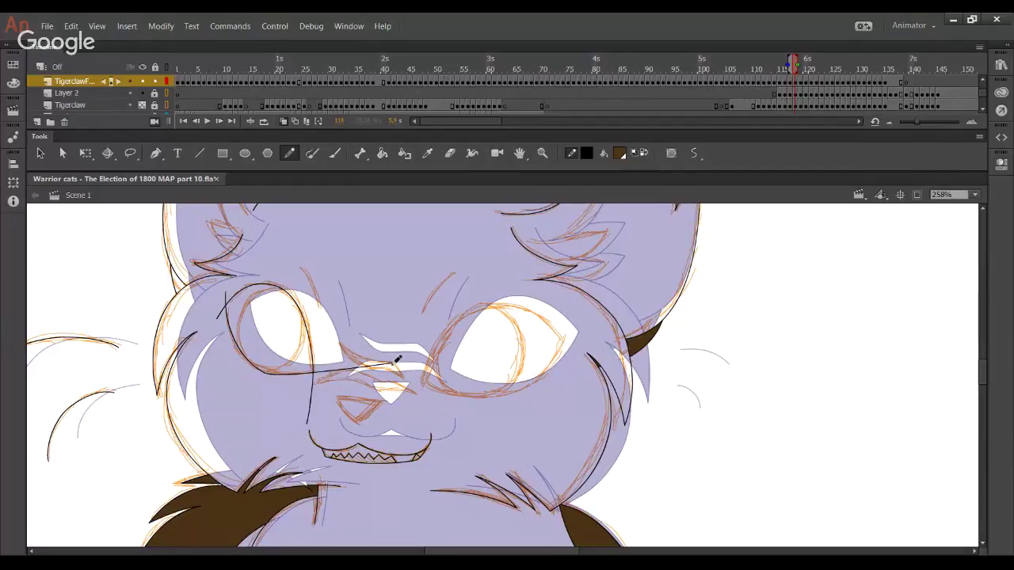
key("ctrl+z")
key("ctrl+z")
left_click_drag(228, 338, 231, 340)
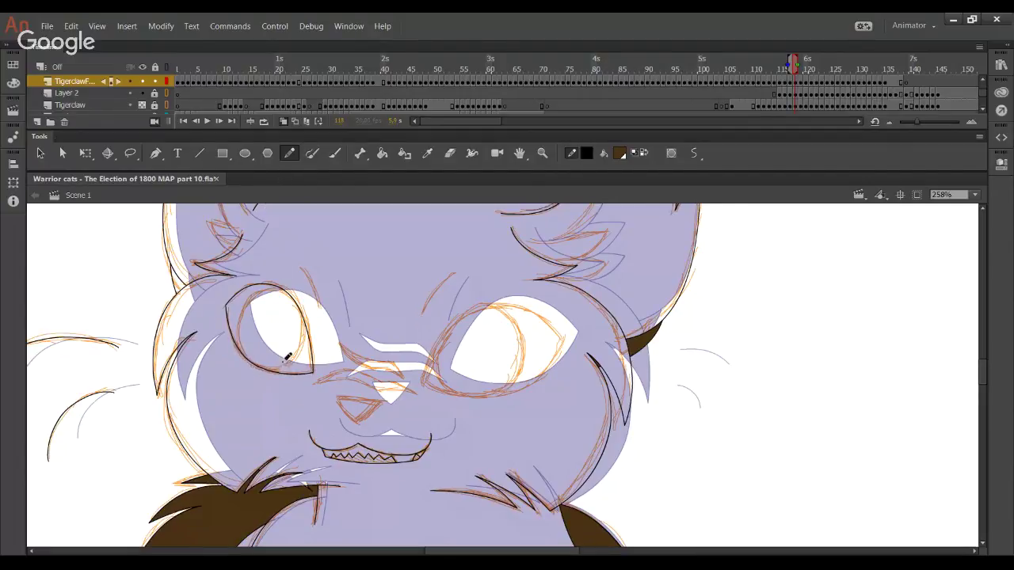
Ink the two short brow lines above the eyes
mouse_move(318, 308)
left_mouse_down()
mouse_move(300, 267)
mouse_move(311, 280)
left_mouse_up()
key("ctrl+z")
left_click_drag(321, 330, 320, 309)
left_click_drag(422, 315, 454, 274)
Ink the larger eye's upper lid from the inner corner past the outer corner, redrawing it until it fits
scroll(361, 348, "down", 2)
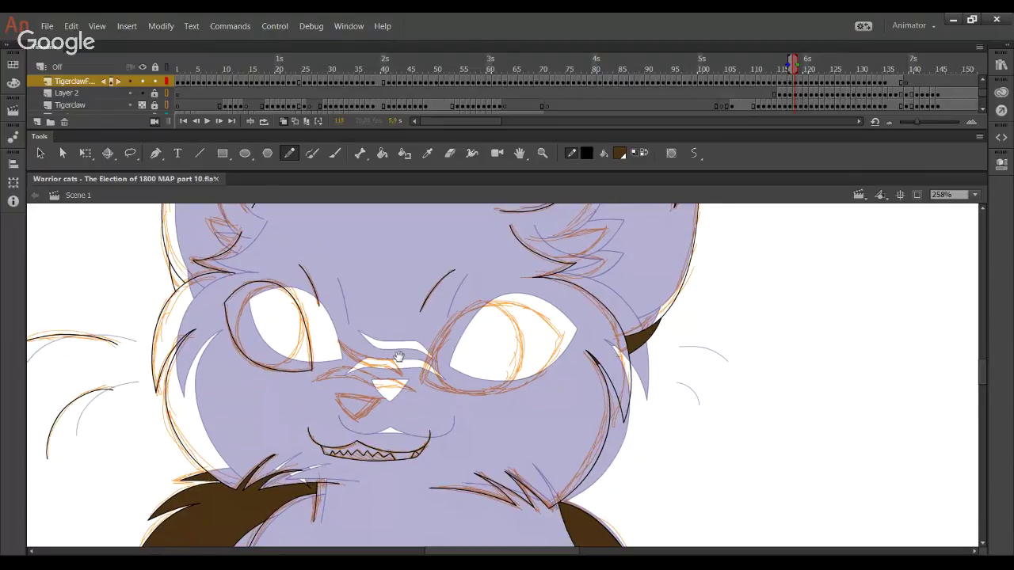
mouse_move(408, 382)
left_mouse_down()
mouse_move(501, 275)
mouse_move(574, 376)
left_mouse_up()
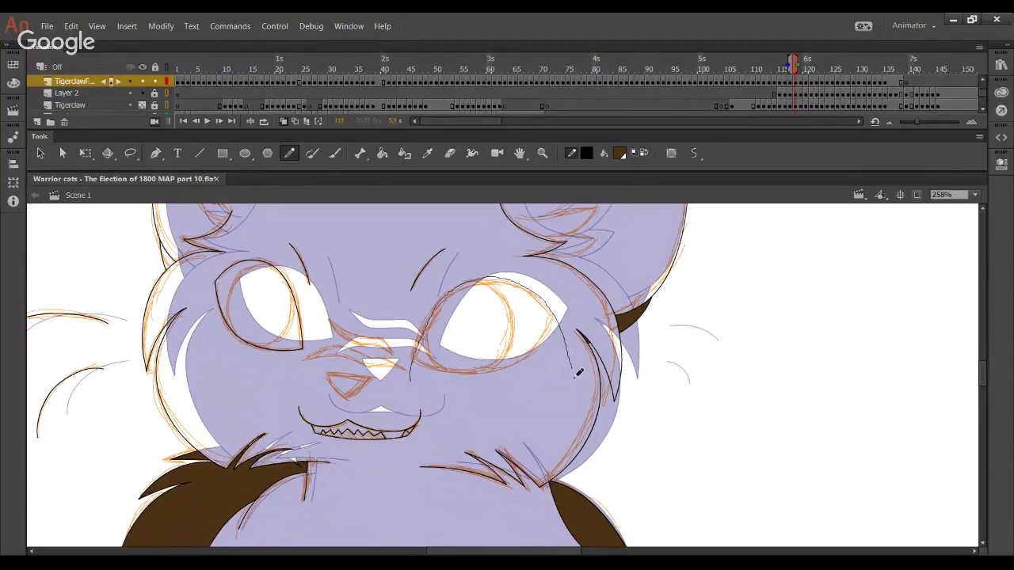
key("ctrl+z")
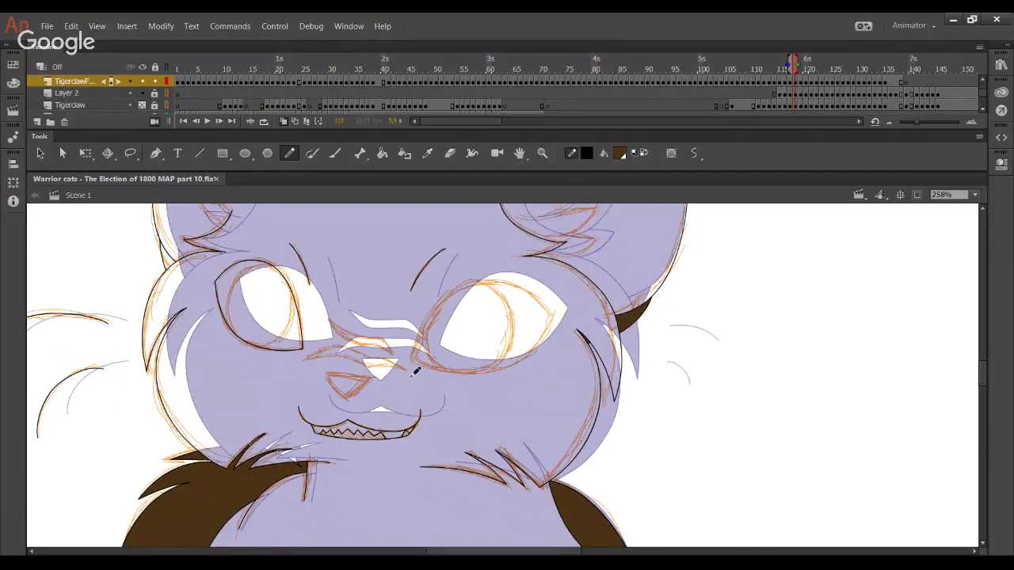
mouse_move(410, 379)
left_mouse_down()
mouse_move(464, 287)
mouse_move(545, 297)
mouse_move(570, 349)
mouse_move(414, 358)
mouse_move(496, 283)
mouse_move(557, 330)
mouse_move(569, 389)
left_mouse_up()
key("ctrl+z")
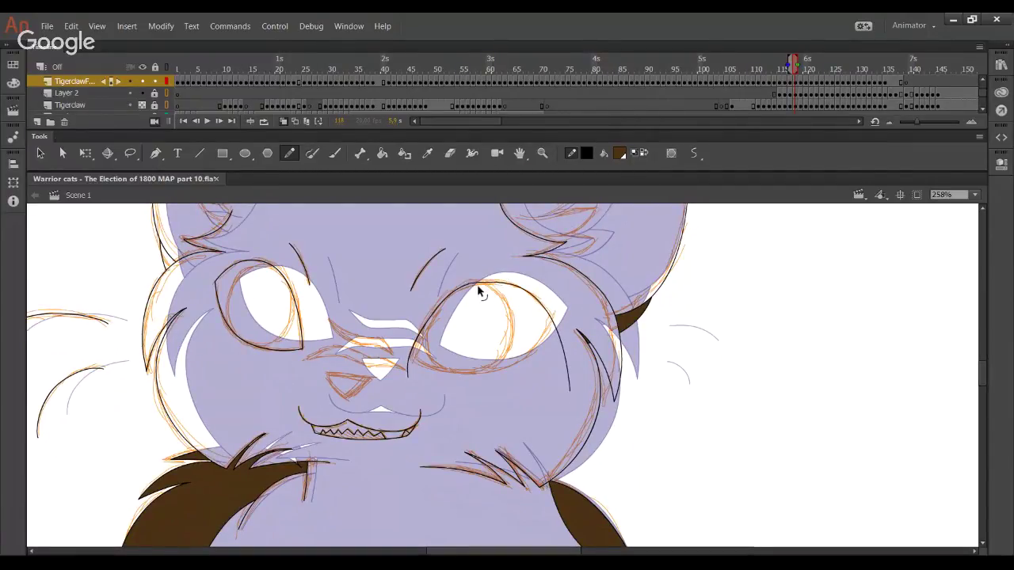
Ink the larger eye's lower curve between its corners and remove the overshooting line ends
left_click(257, 564)
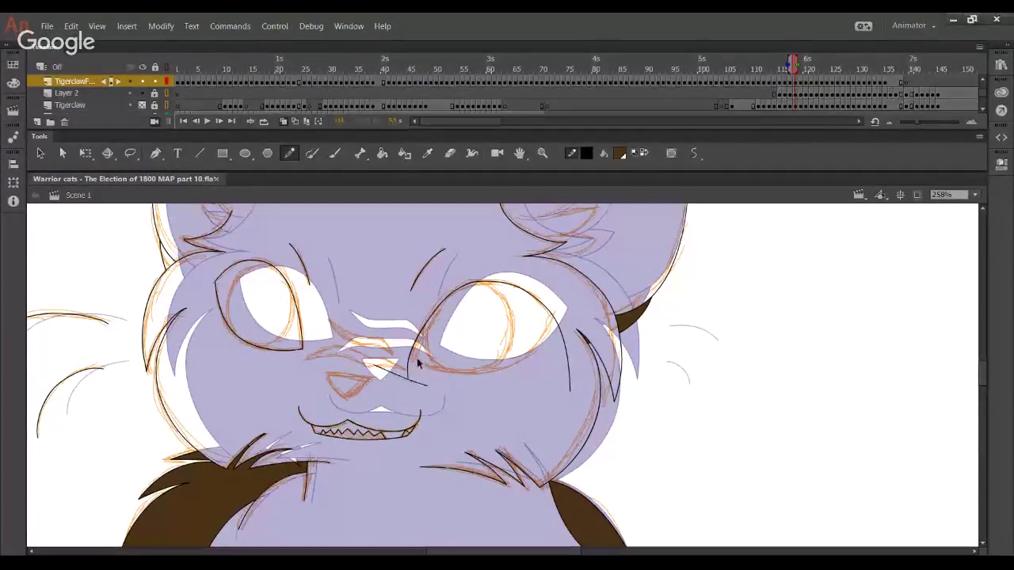
mouse_move(409, 354)
left_mouse_down()
mouse_move(470, 377)
mouse_move(508, 369)
mouse_move(562, 311)
left_mouse_up()
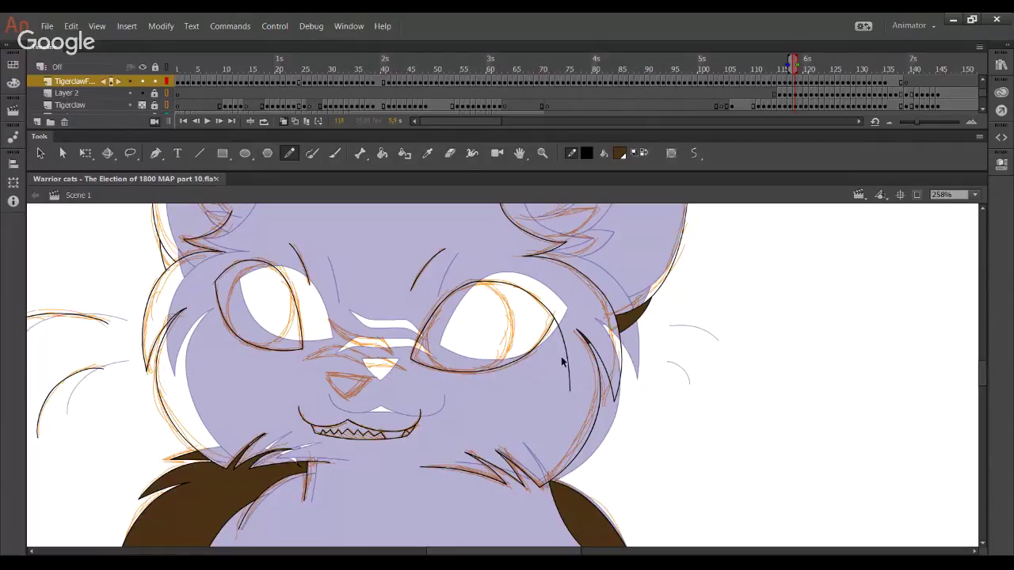
key("ctrl+z")
Ink the top edge of the nose with a nearly straight line, redrawing it until it matches the sketch
left_click(543, 153)
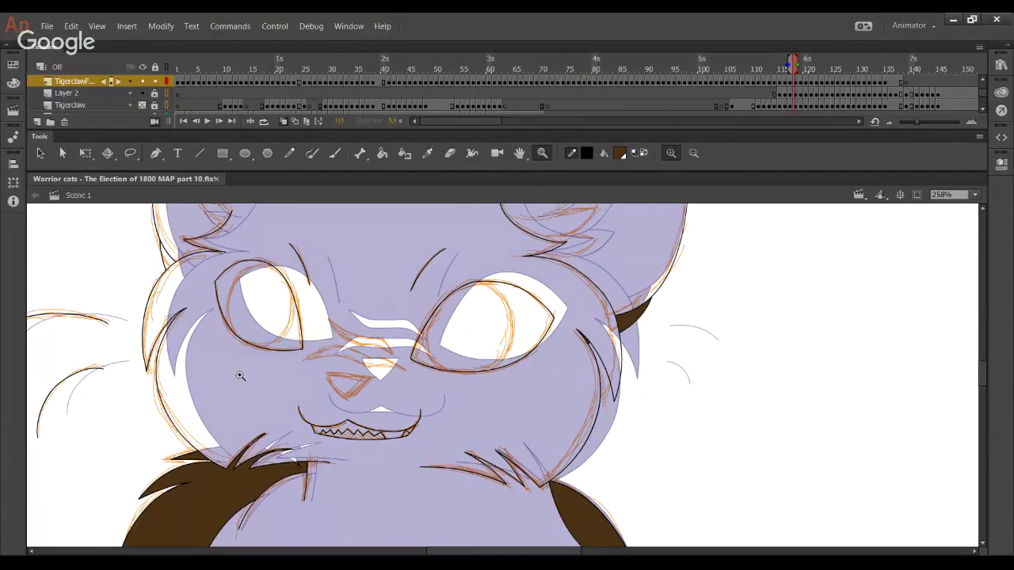
left_click_drag(235, 339, 559, 485)
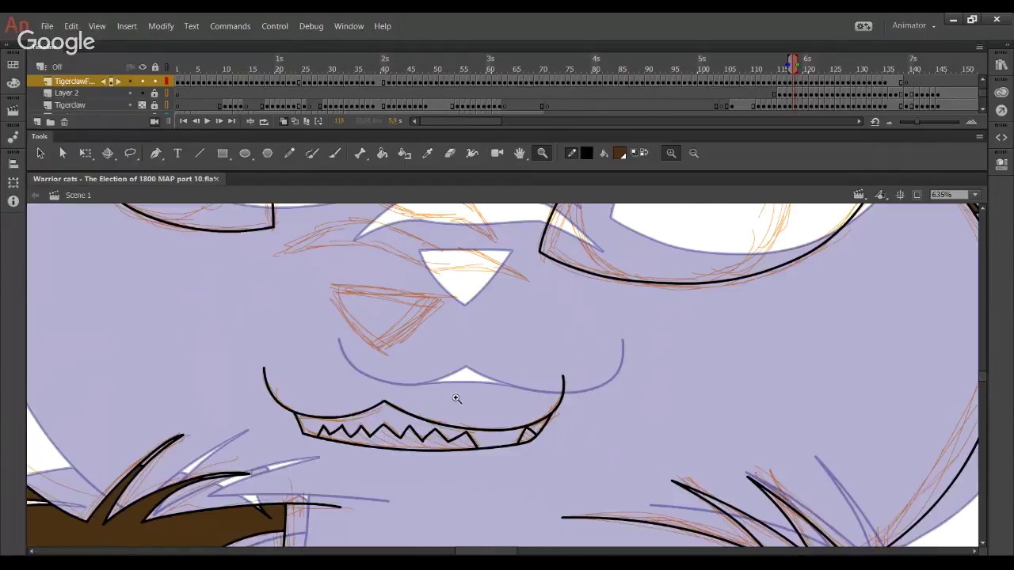
left_click(289, 153)
left_click_drag(383, 298, 333, 352)
left_click_drag(259, 350, 459, 361)
key("ctrl+z")
left_click_drag(281, 342, 499, 356)
key("ctrl+z")
left_click_drag(267, 344, 511, 365)
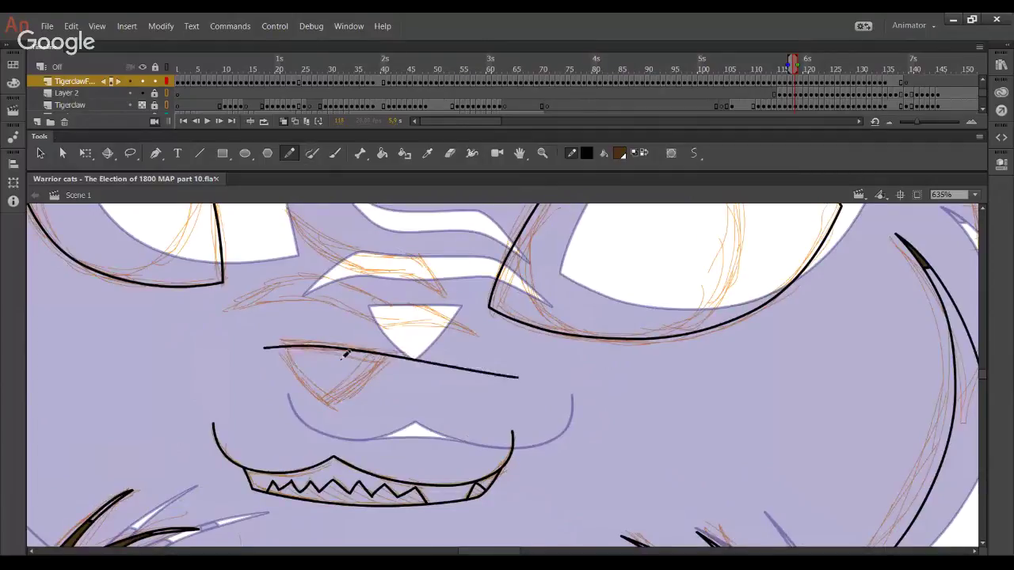
key("ctrl+z")
left_click_drag(269, 344, 506, 363)
key("ctrl+z")
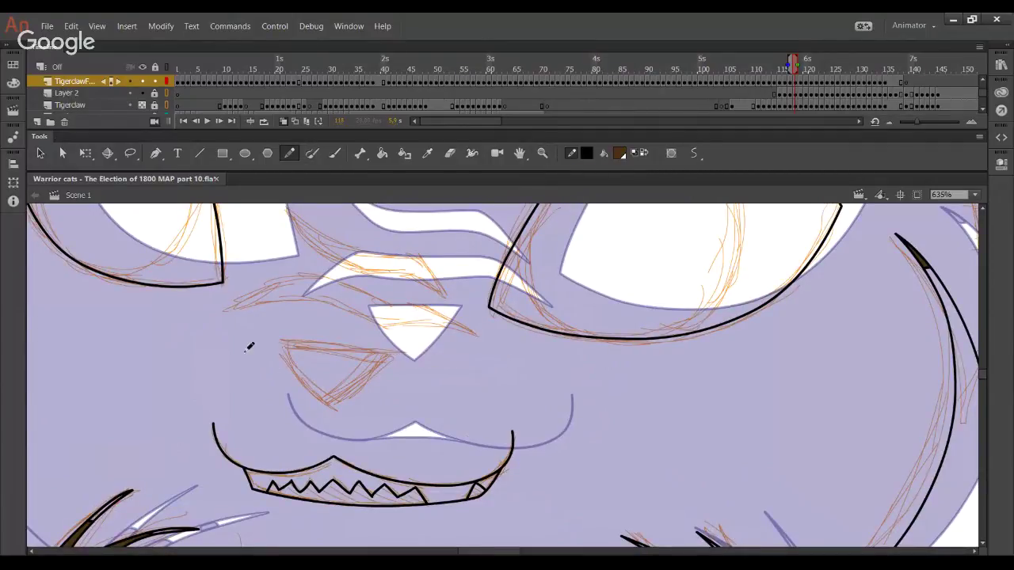
left_click_drag(243, 344, 477, 356)
key("ctrl+z")
left_click_drag(264, 348, 514, 358)
key("ctrl+z")
left_click_drag(270, 346, 480, 366)
key("ctrl+z")
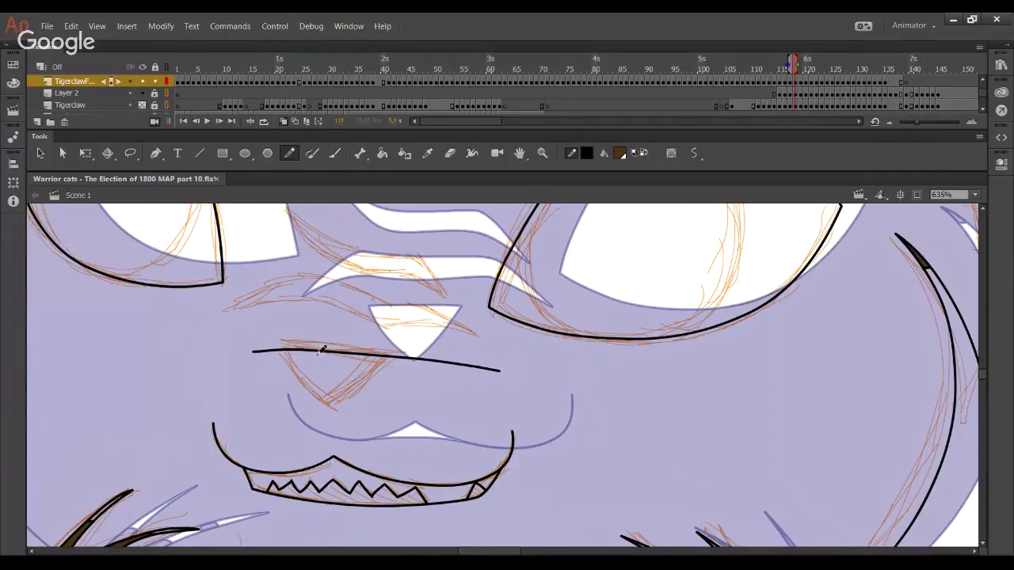
key("ctrl+z")
left_click_drag(285, 349, 203, 347)
key("ctrl+z")
left_click_drag(282, 347, 200, 346)
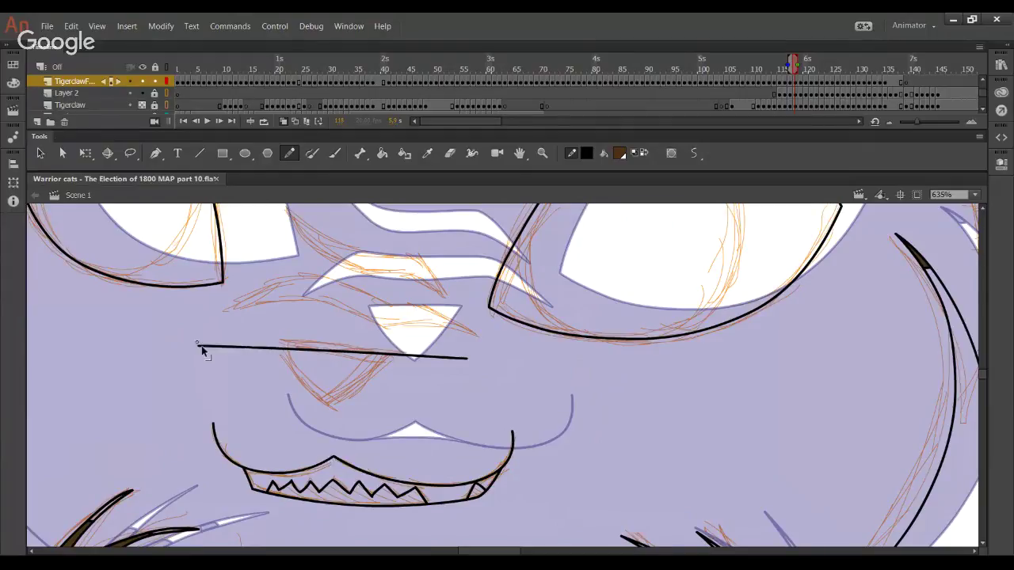
Ink the two curved lower sides of the nose so they cross at its bottom point
mouse_move(291, 351)
left_mouse_down()
mouse_move(267, 346)
mouse_move(382, 439)
left_mouse_up()
key("ctrl+z")
mouse_move(281, 332)
left_mouse_down()
mouse_move(290, 358)
mouse_move(382, 433)
left_mouse_up()
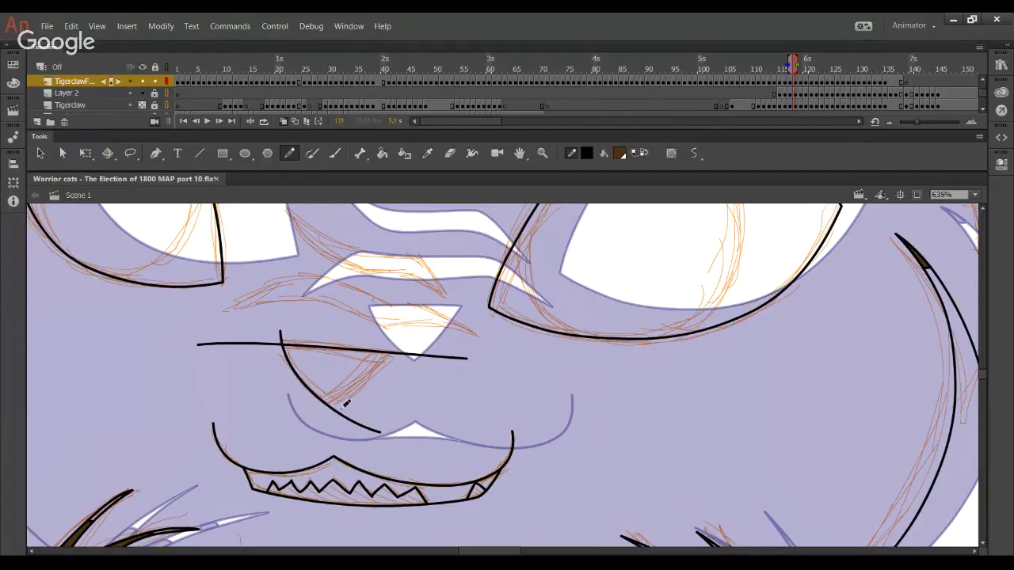
mouse_move(322, 409)
left_mouse_down()
mouse_move(379, 363)
mouse_move(399, 326)
mouse_move(416, 325)
left_mouse_up()
Delete the line ends overshooting the nose's corners so only the closed triangle remains
left_click(407, 332)
key("Delete")
left_click(412, 354)
key("Delete")
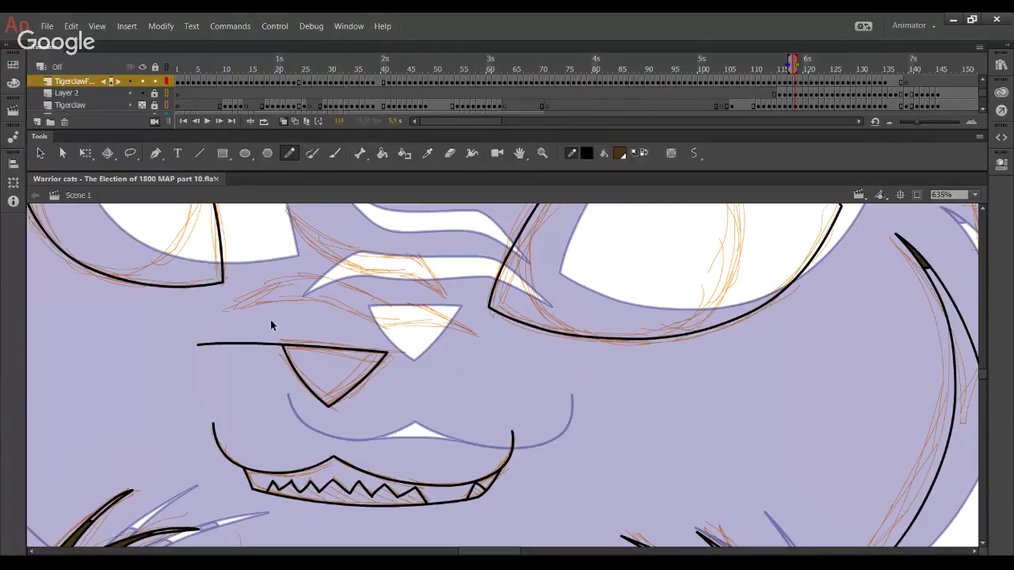
key("ctrl+z")
left_click_drag(373, 352, 371, 376)
mouse_move(209, 349)
left_mouse_down()
mouse_move(260, 331)
mouse_move(305, 336)
mouse_move(436, 360)
mouse_move(530, 406)
left_mouse_up()
key("ctrl+z")
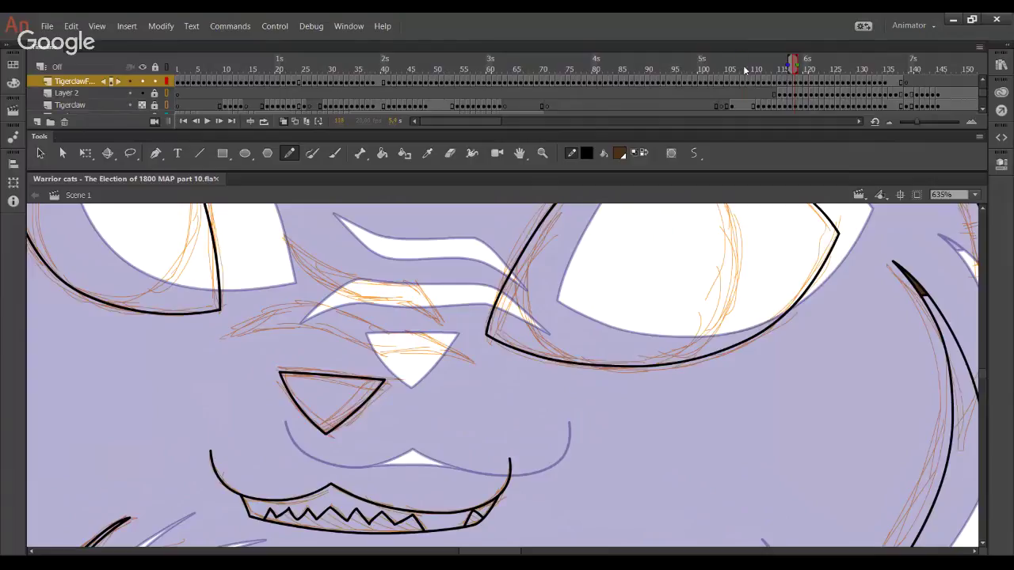
Scrub through the earlier frames to examine the shape of the scars above the nose, ending back on frame 118
left_click_drag(742, 68, 737, 70)
left_click_drag(759, 279, 609, 495)
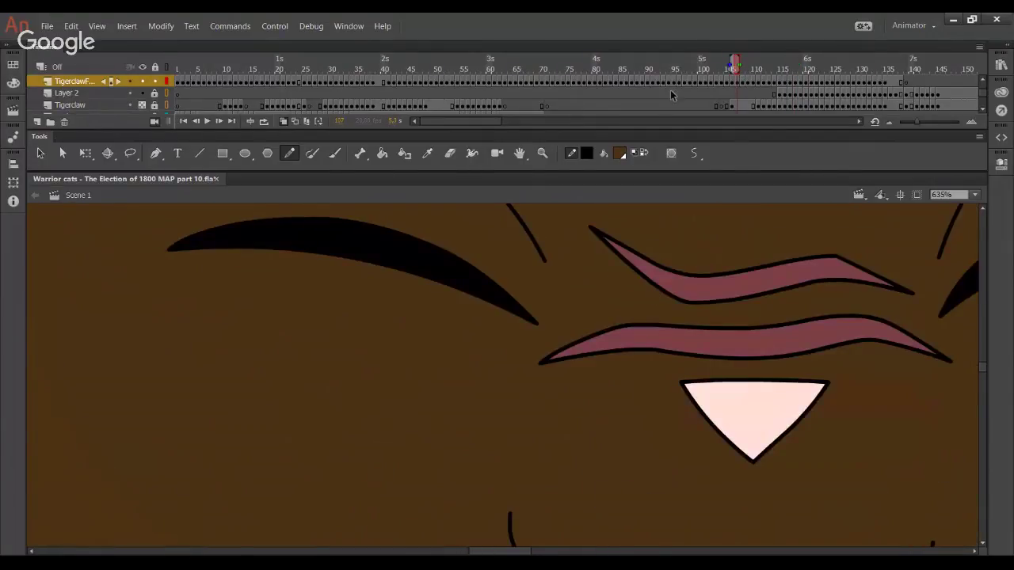
left_click_drag(735, 66, 609, 79)
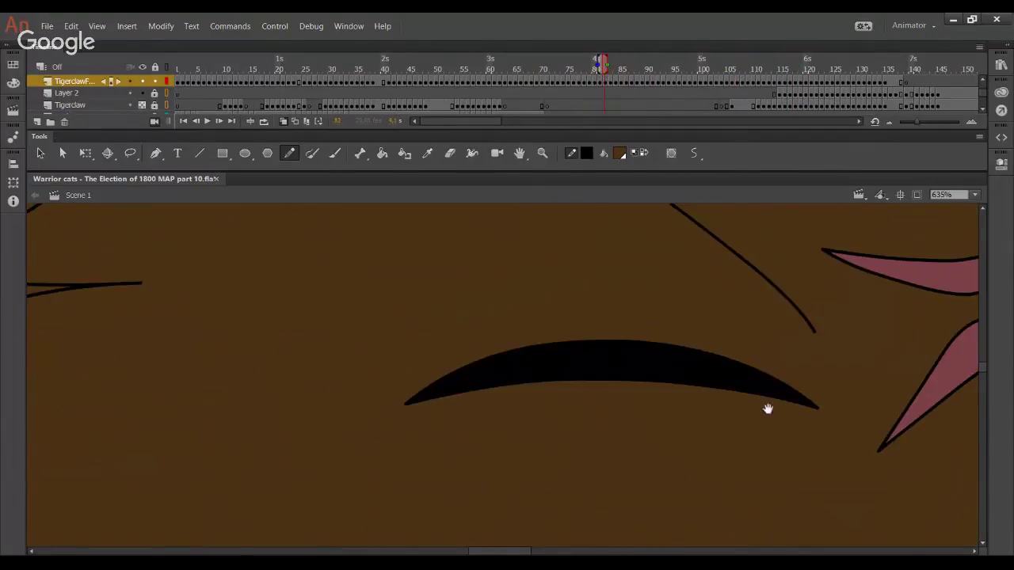
left_click_drag(767, 409, 389, 419)
mouse_move(618, 70)
left_mouse_down()
mouse_move(581, 71)
mouse_move(632, 73)
left_mouse_up()
mouse_move(489, 424)
left_mouse_down()
mouse_move(487, 367)
mouse_move(536, 238)
left_mouse_up()
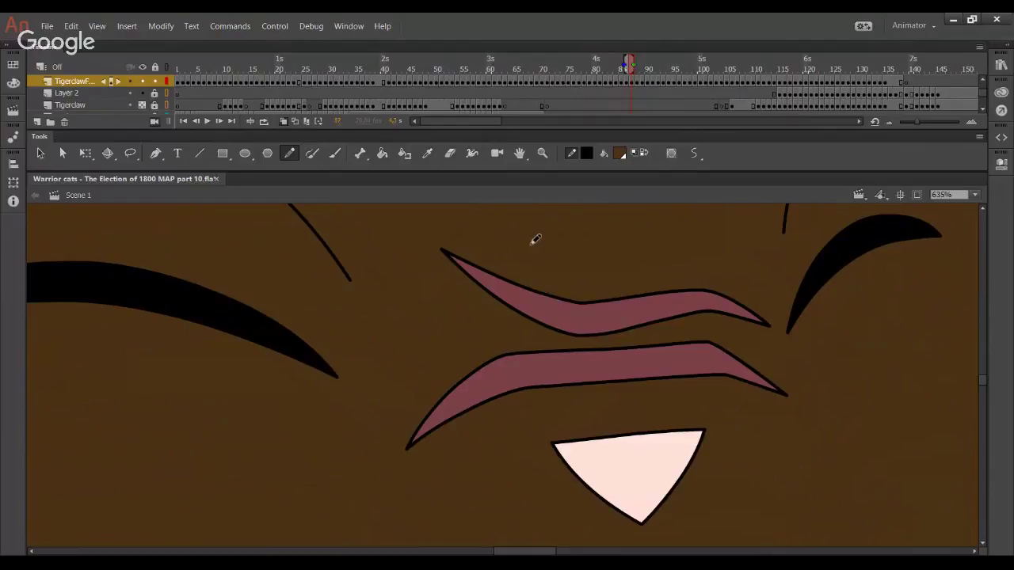
left_click_drag(662, 70, 780, 70)
left_click_drag(473, 369, 713, 568)
mouse_move(727, 70)
left_mouse_down()
mouse_move(800, 66)
mouse_move(787, 68)
left_mouse_up()
left_click_drag(400, 345, 468, 220)
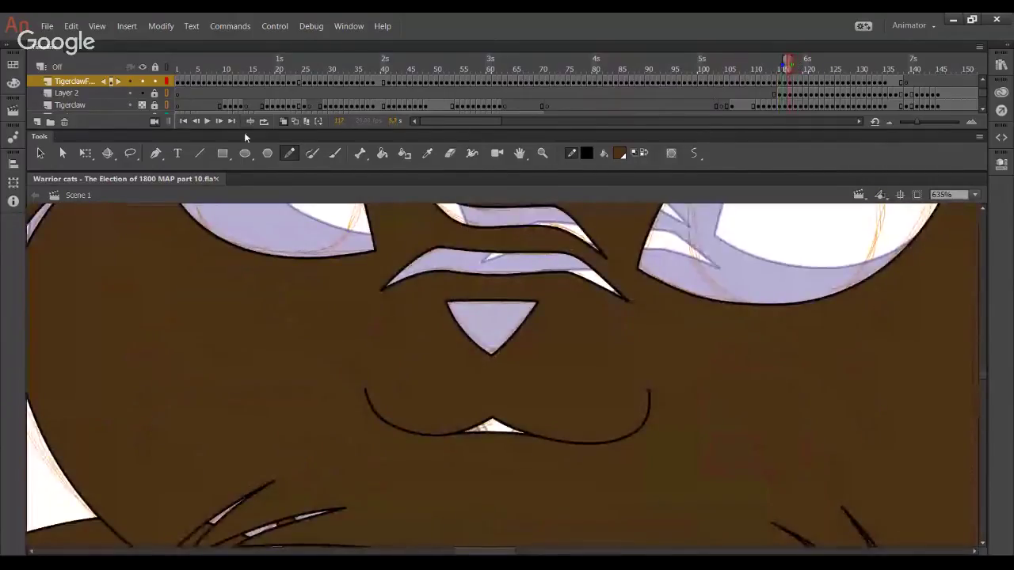
key(".")
left_click_drag(473, 364, 426, 492)
mouse_move(258, 431)
left_mouse_down()
mouse_move(331, 409)
mouse_move(404, 433)
mouse_move(469, 437)
mouse_move(575, 489)
left_mouse_up()
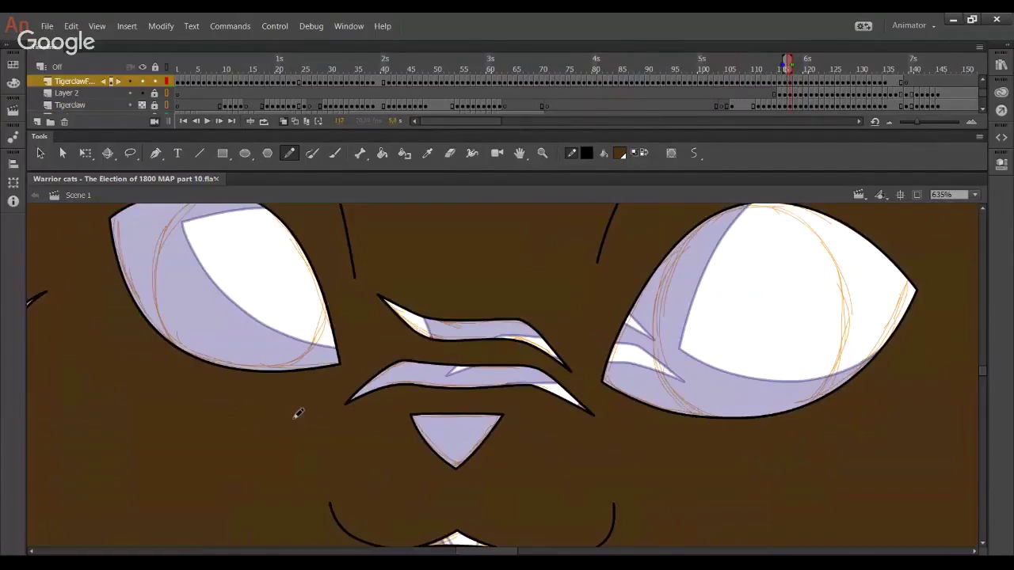
key(".")
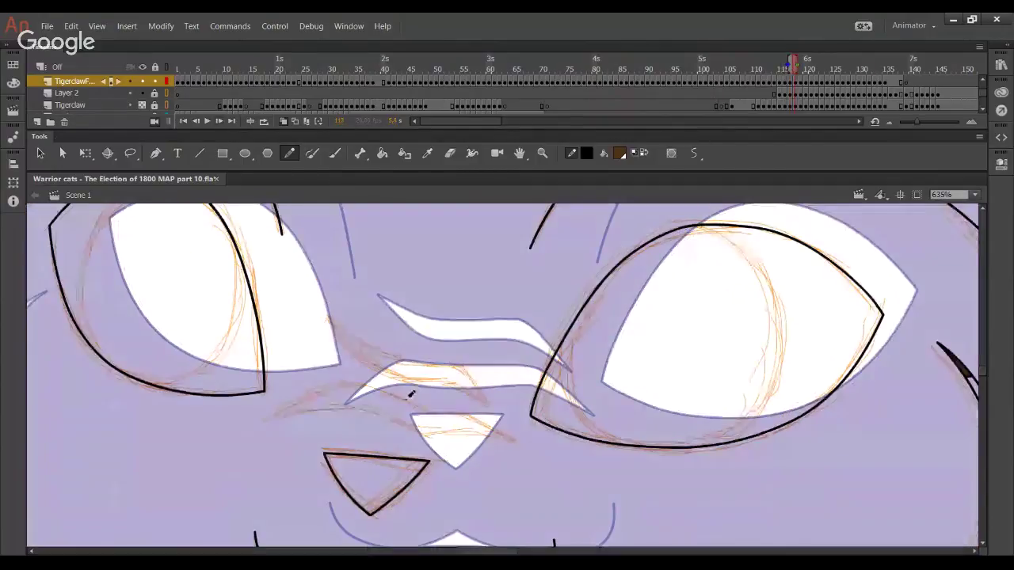
Ink the lower edge of the lower scar just above the nose and bend it to follow the sketch
mouse_move(247, 433)
left_mouse_down()
mouse_move(327, 404)
mouse_move(475, 435)
mouse_move(613, 515)
left_mouse_up()
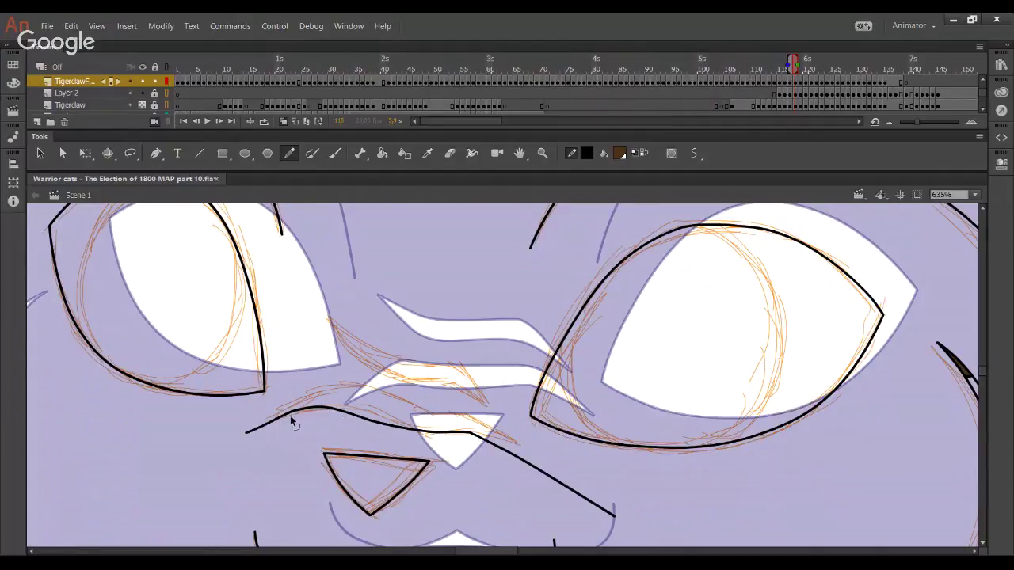
left_click_drag(290, 420, 204, 449)
key("Delete")
key("Delete")
mouse_move(314, 413)
left_mouse_down()
mouse_move(325, 411)
mouse_move(277, 424)
left_mouse_up()
left_click_drag(381, 429, 354, 422)
left_click_drag(444, 432, 519, 464)
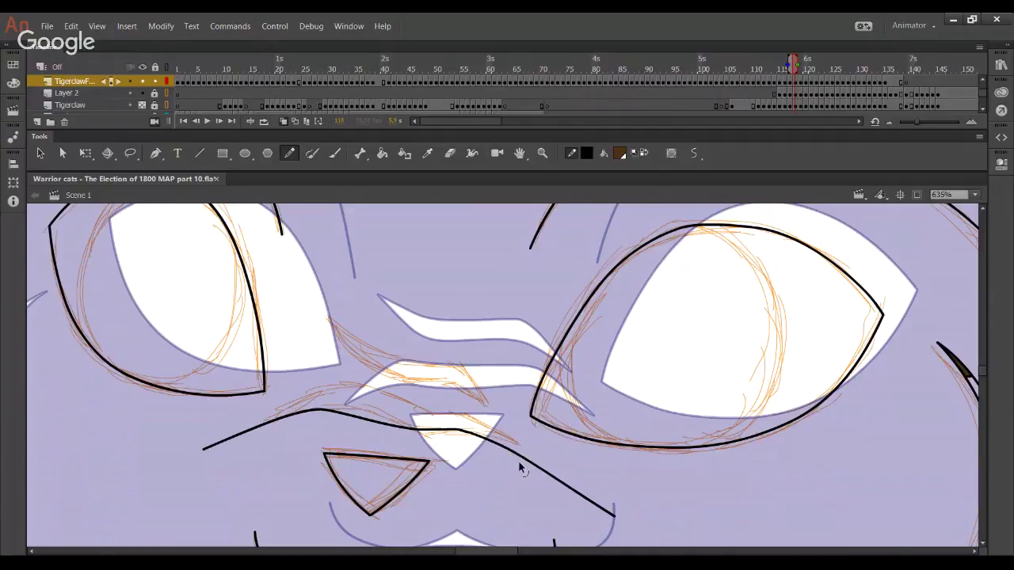
Redraw the sloping end of the lower scar's bottom edge and reshape the whole line to fit the sketch
left_click(476, 440)
key("Delete")
left_click_drag(468, 435, 590, 505)
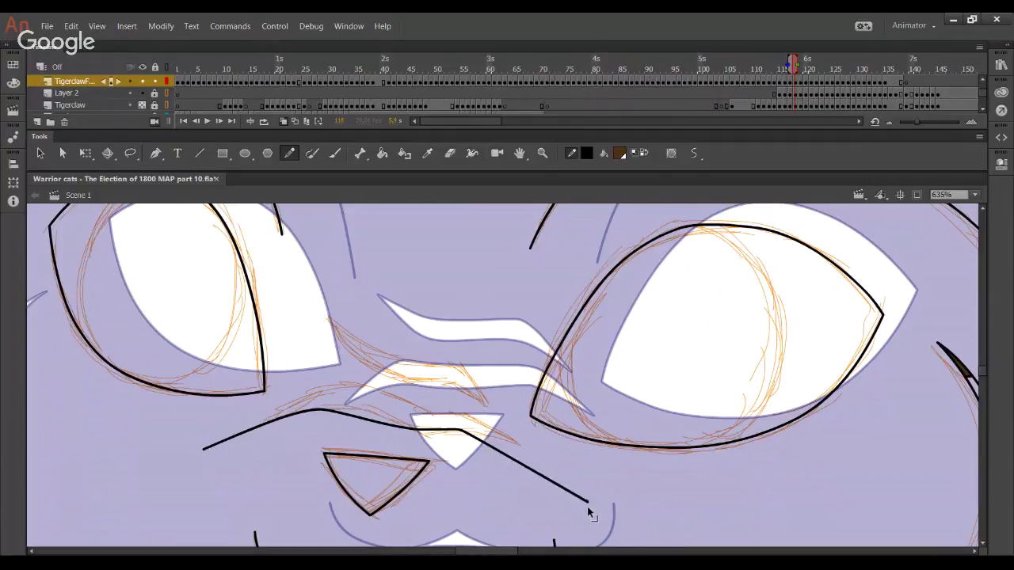
left_click_drag(513, 459, 519, 450)
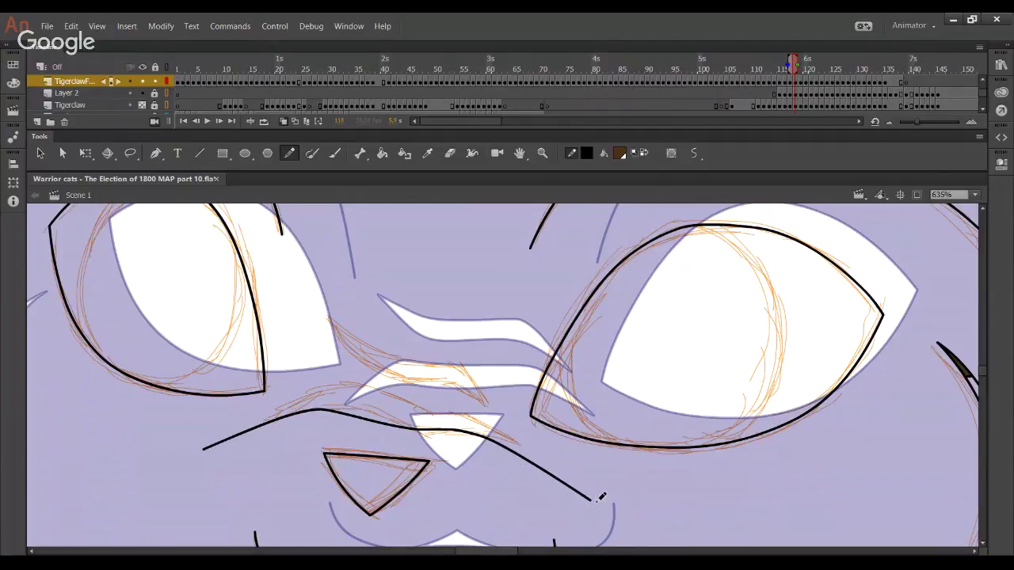
left_click_drag(591, 502, 603, 503)
left_click_drag(504, 452, 497, 451)
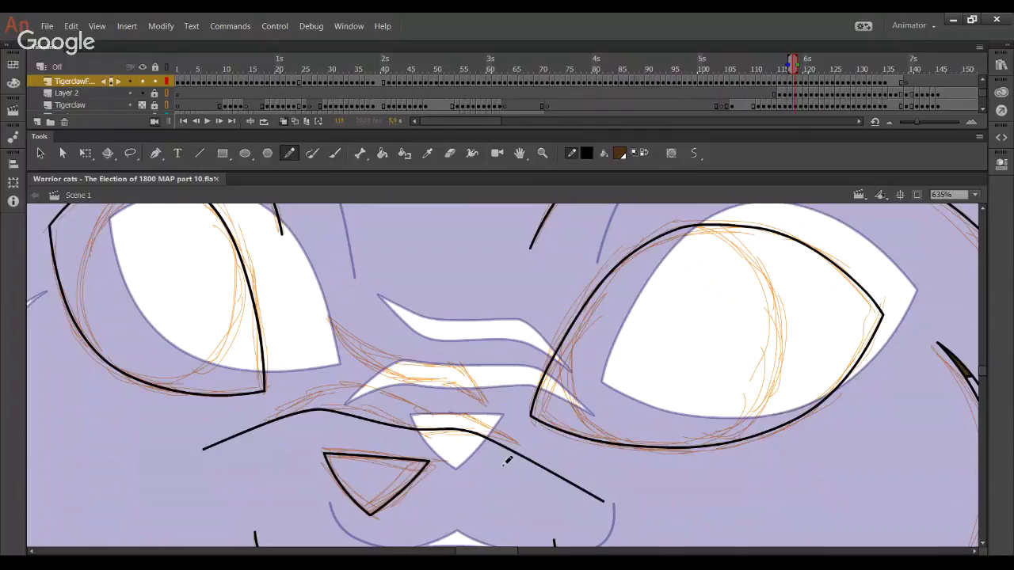
left_click_drag(372, 421, 411, 430)
left_click_drag(325, 414, 289, 424)
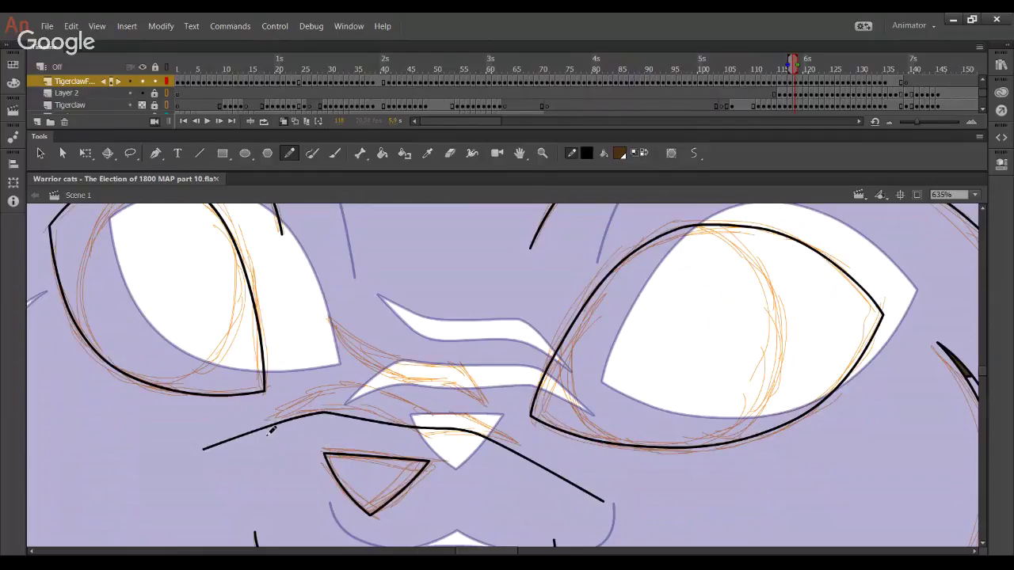
Ink the upper edge of the lower scar from tip to tip, redrawing it until it fits
left_click_drag(244, 441, 322, 388)
key("ctrl+z")
mouse_move(250, 442)
left_mouse_down()
mouse_move(302, 401)
mouse_move(351, 390)
mouse_move(394, 403)
mouse_move(455, 401)
mouse_move(541, 467)
left_mouse_up()
key("ctrl+z")
Delete the line ends overshooting the lower scar's two tips and adjust the curve of its upper edge
left_click(548, 471)
key("Delete")
left_click(240, 440)
key("Delete")
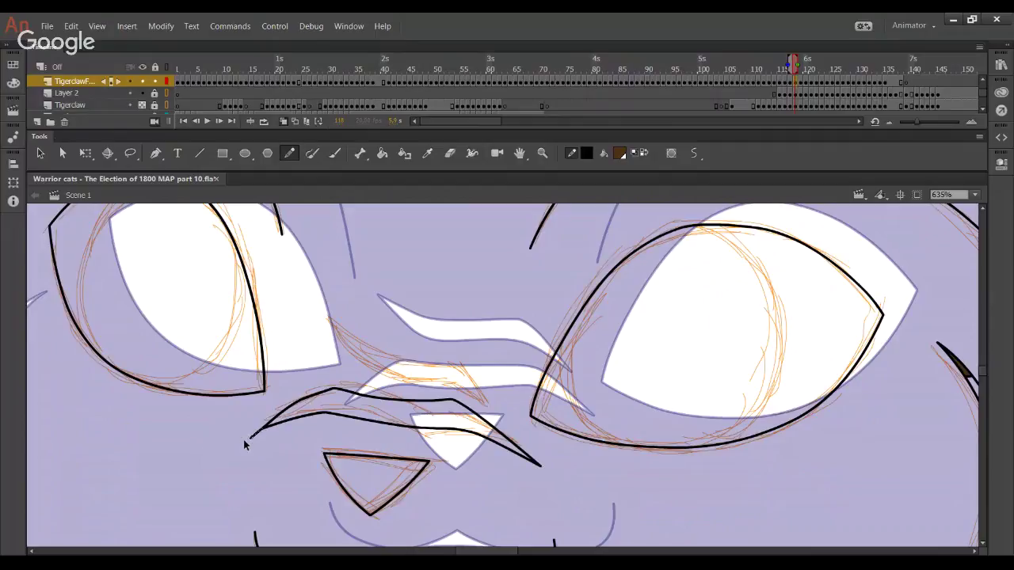
left_click(248, 440)
key("Delete")
left_click_drag(308, 399, 321, 395)
mouse_move(454, 402)
left_mouse_down()
mouse_move(460, 410)
mouse_move(455, 402)
left_mouse_up()
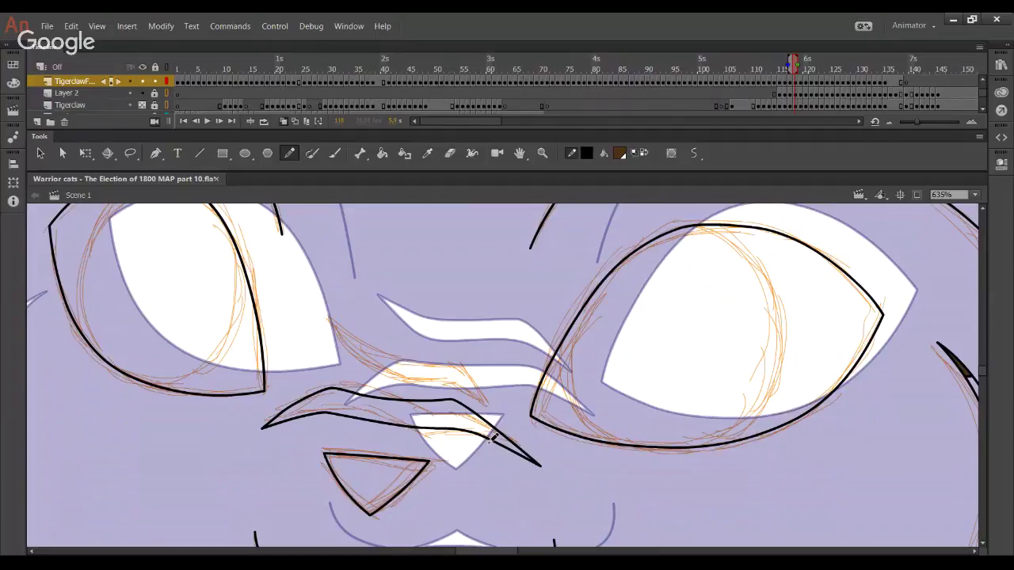
Select the whole lower scar outline and nudge it slightly downward toward the nose, fine-tuning its height
double_click(386, 425, "ctrl")
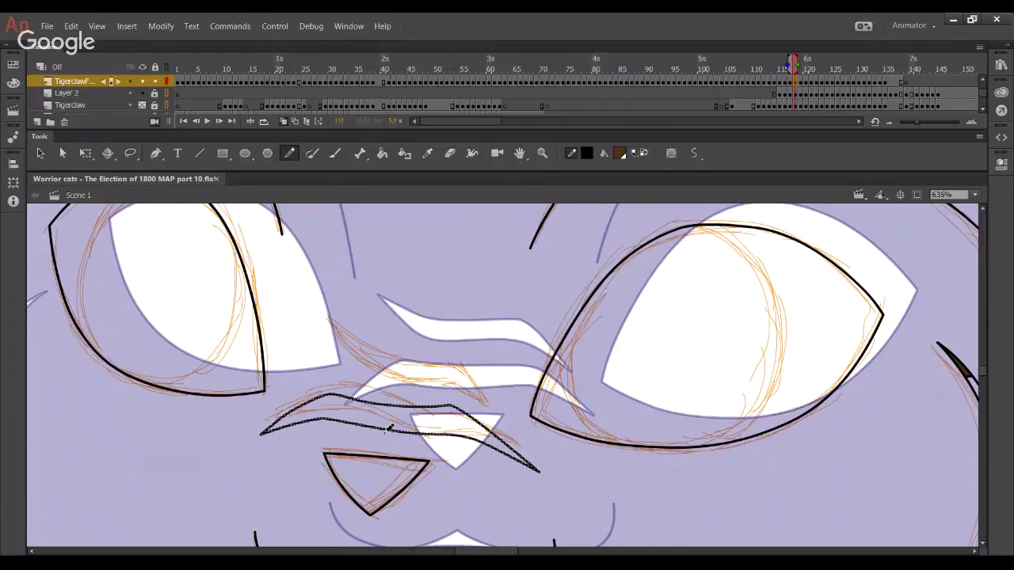
left_click(615, 498, "ctrl")
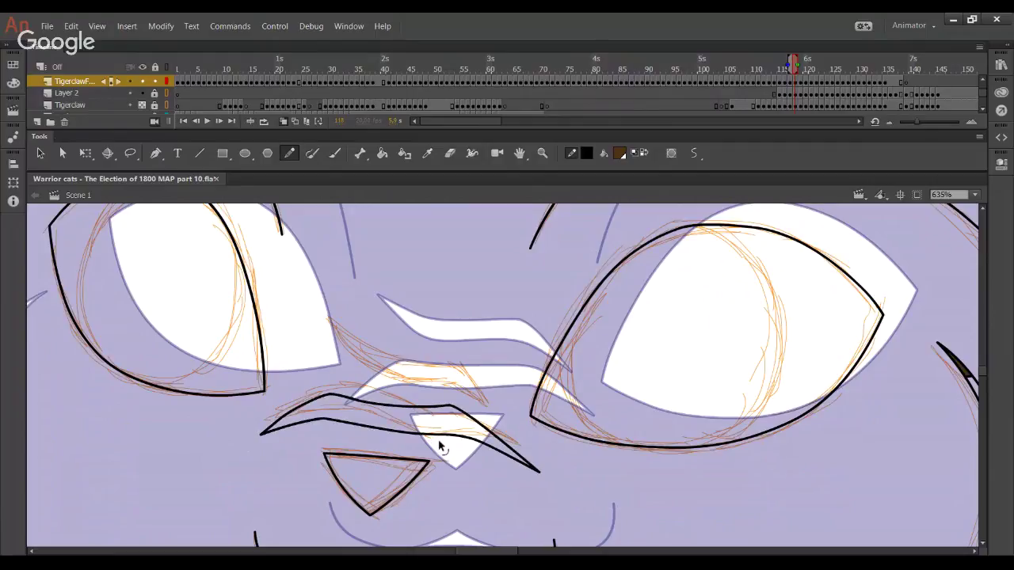
double_click(440, 441, "ctrl")
key("Up")
key("Up")
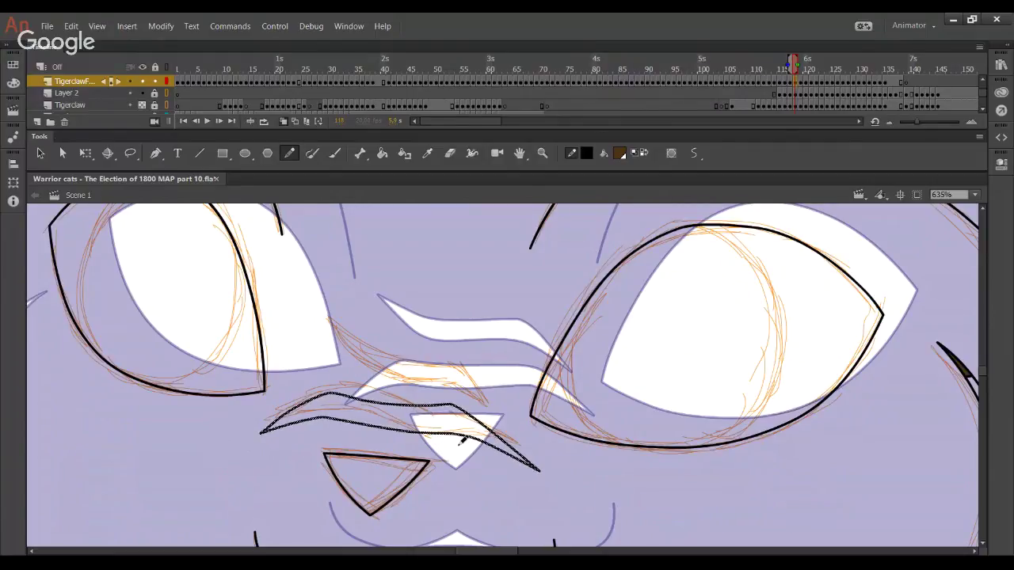
left_click(624, 518, "ctrl")
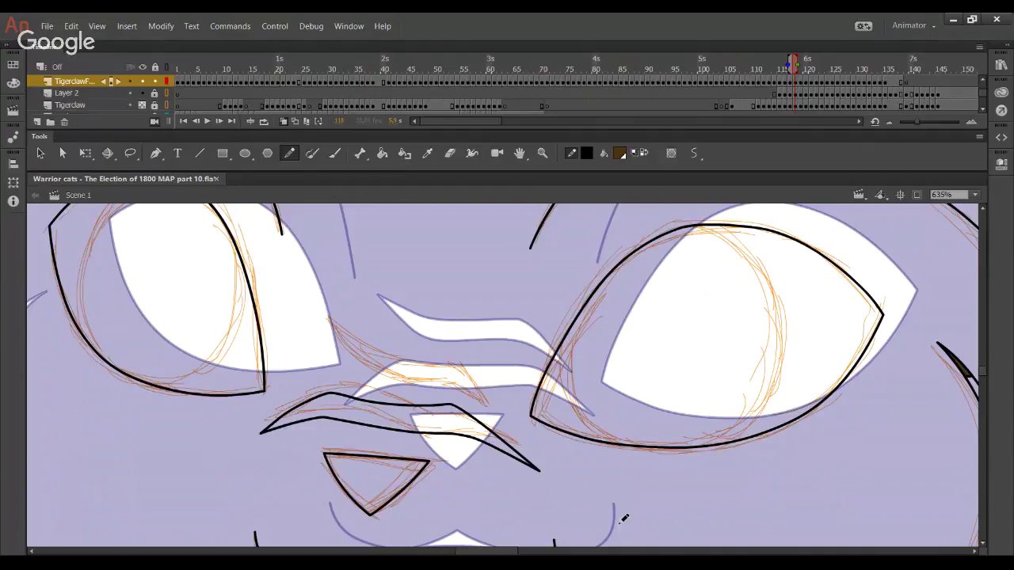
Adjust the bend in the lower scar's upper edge with the Tigerclaw sketch layer temporarily hidden
left_click(143, 106)
left_click_drag(428, 415, 458, 409)
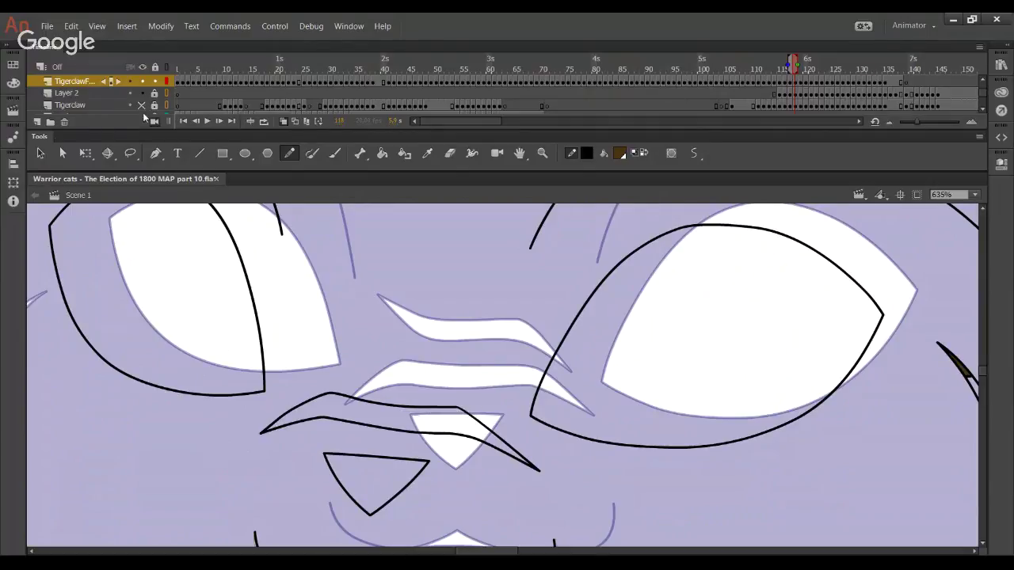
left_click(142, 109)
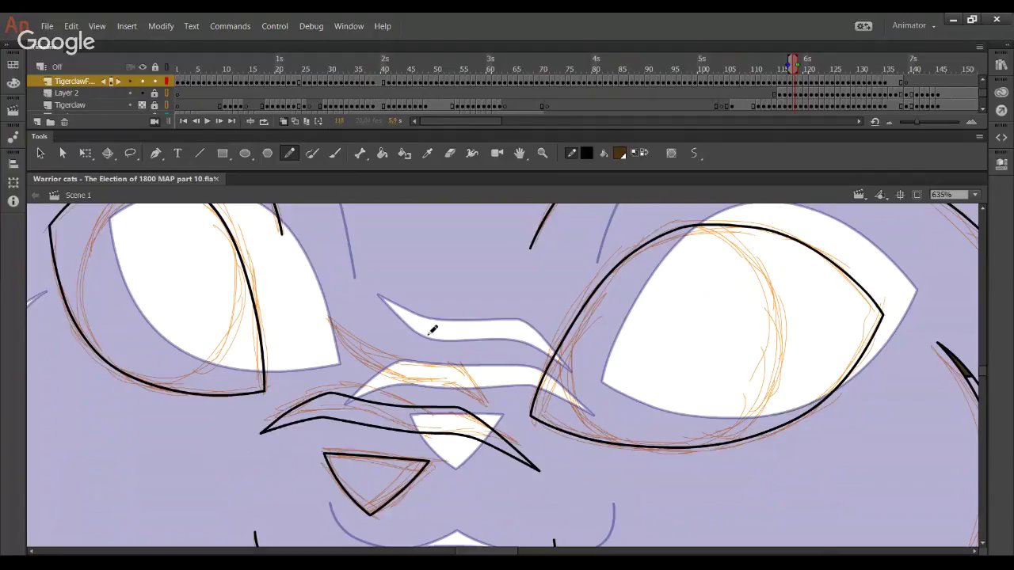
Ink the lower and upper edges of the upper scar between the eyes over the sketch, joining them at both pointed tips
mouse_move(320, 314)
left_mouse_down()
mouse_move(372, 373)
mouse_move(453, 384)
mouse_move(521, 428)
left_mouse_up()
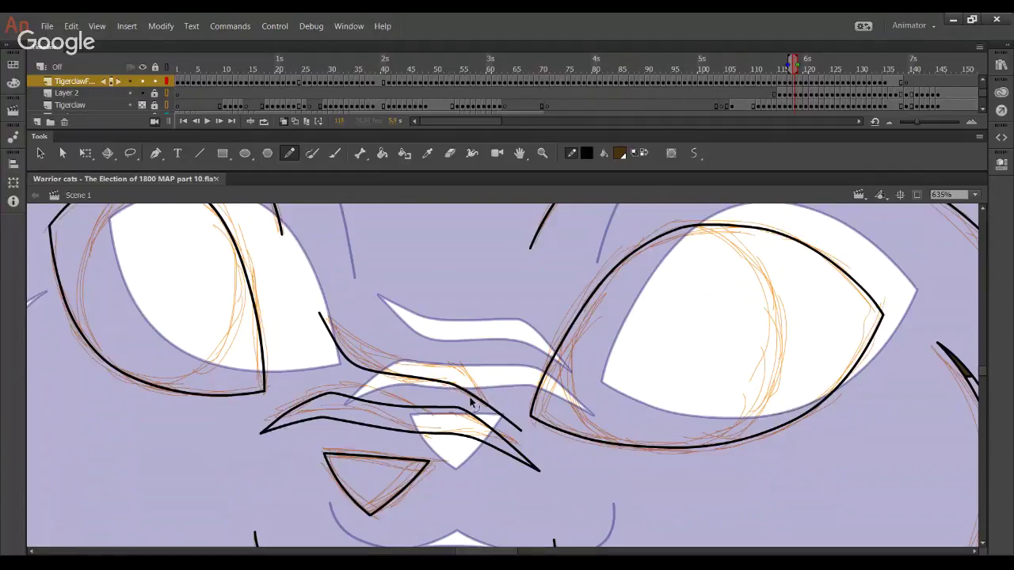
mouse_move(331, 315)
left_mouse_down()
mouse_move(347, 335)
mouse_move(416, 364)
mouse_move(464, 372)
mouse_move(490, 396)
left_mouse_up()
key("ctrl+z")
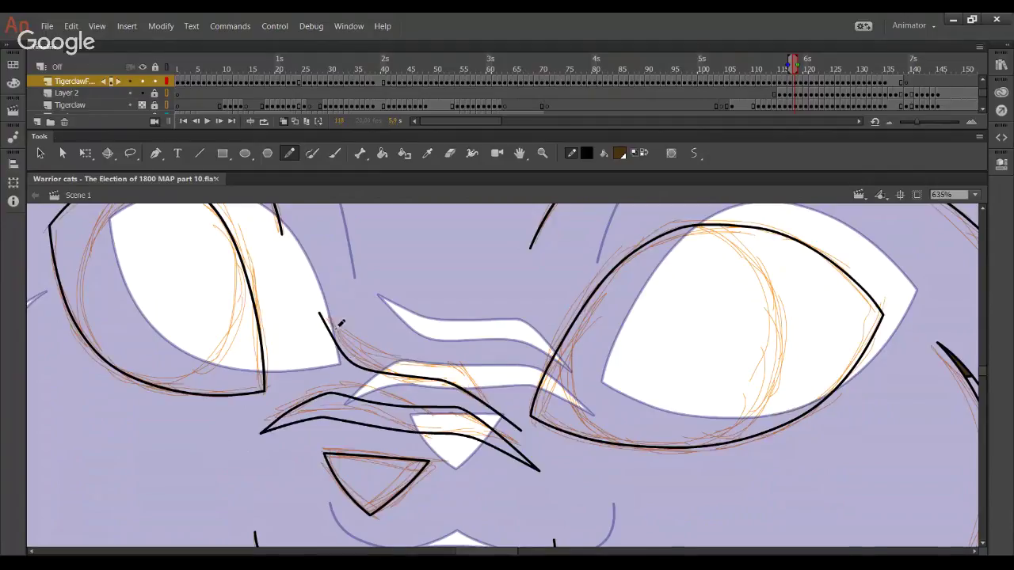
mouse_move(324, 315)
left_mouse_down()
mouse_move(371, 353)
mouse_move(463, 366)
mouse_move(528, 440)
mouse_move(505, 416)
left_mouse_up()
left_click_drag(413, 361, 409, 363)
left_click_drag(324, 317, 336, 333)
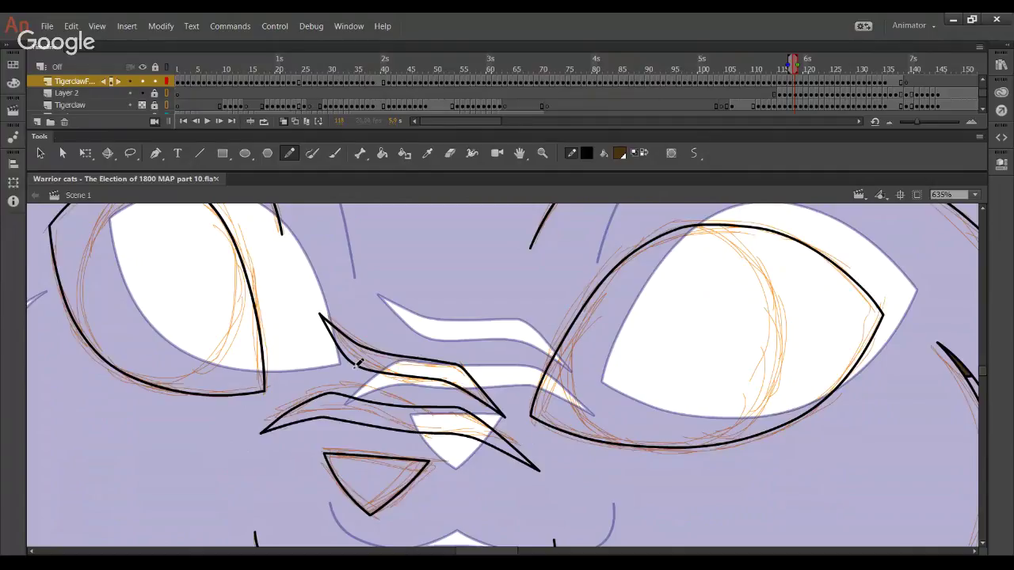
Try to fill Tigerclaw's head with dark brown using the Paint Bucket
left_click(382, 153)
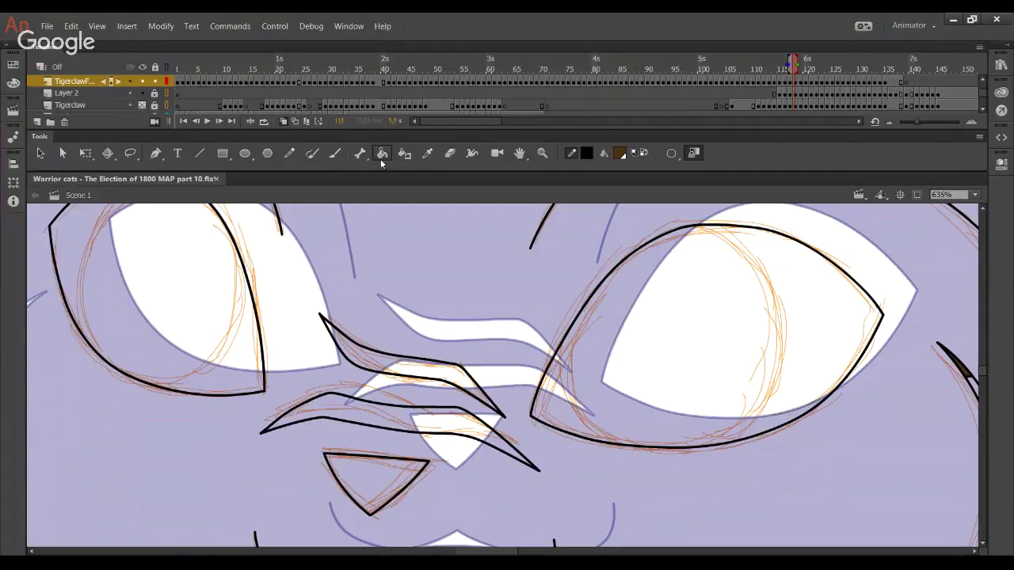
left_click(428, 366)
left_click_drag(414, 449, 401, 226)
left_click_drag(606, 282, 405, 496)
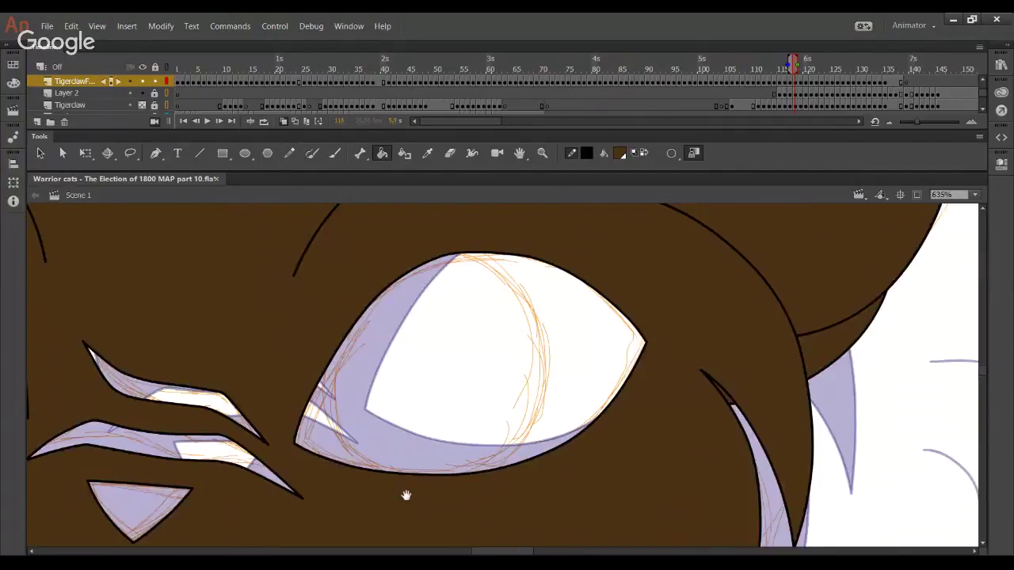
left_click_drag(554, 218, 480, 503)
key("ctrl+z")
Draw the long lower curve of the right ear's top inner fur tuft with the Pencil tool and bend it along the sketch
mouse_move(260, 411)
left_mouse_down()
mouse_move(468, 439)
mouse_move(267, 233)
left_mouse_up()
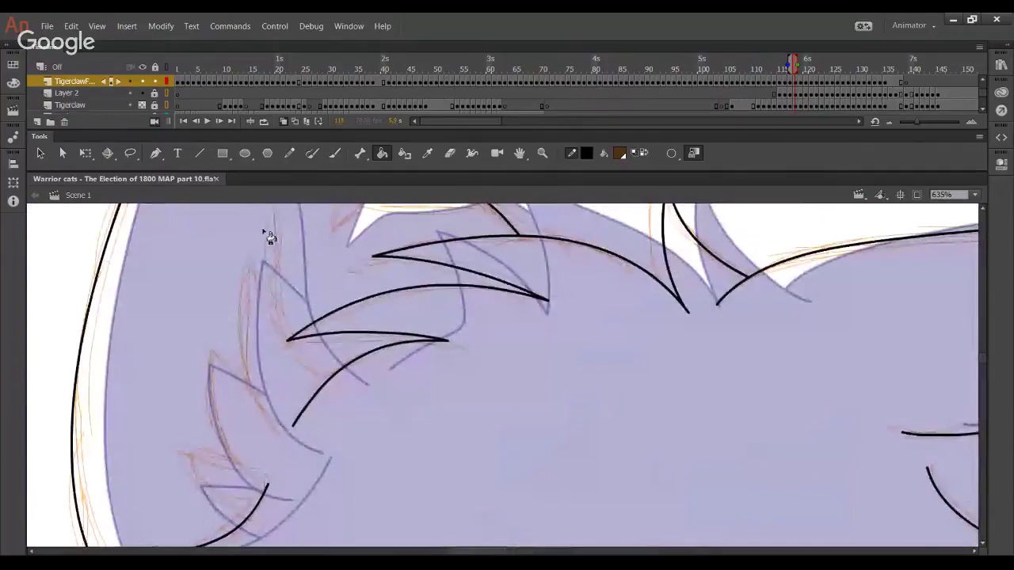
key("y")
mouse_move(398, 360)
left_mouse_down()
mouse_move(271, 299)
mouse_move(396, 388)
mouse_move(369, 428)
mouse_move(400, 374)
mouse_move(394, 424)
left_mouse_up()
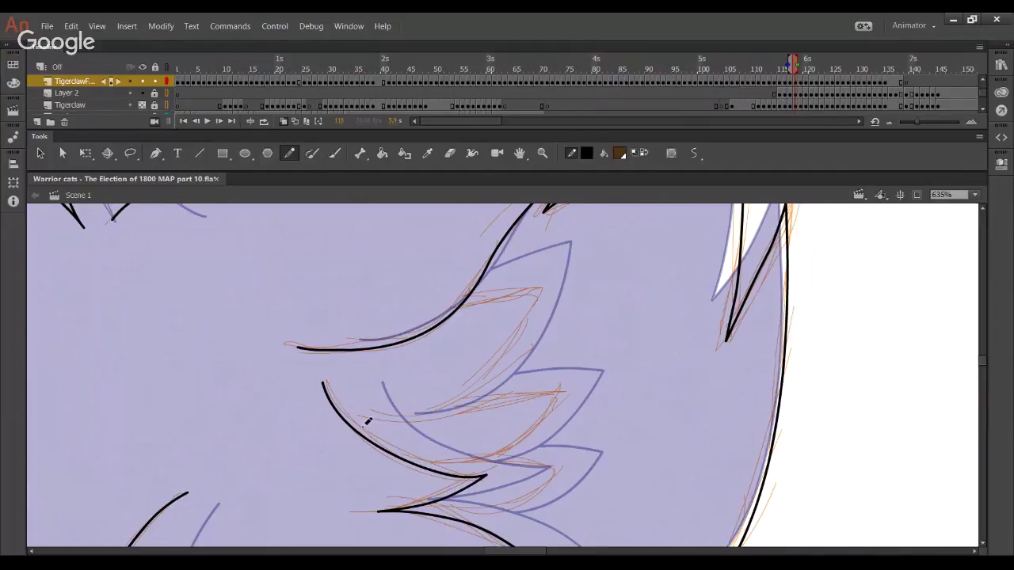
mouse_move(362, 427)
left_mouse_down()
mouse_move(579, 245)
mouse_move(581, 228)
mouse_move(474, 401)
mouse_move(563, 213)
left_mouse_up()
key("ctrl+z")
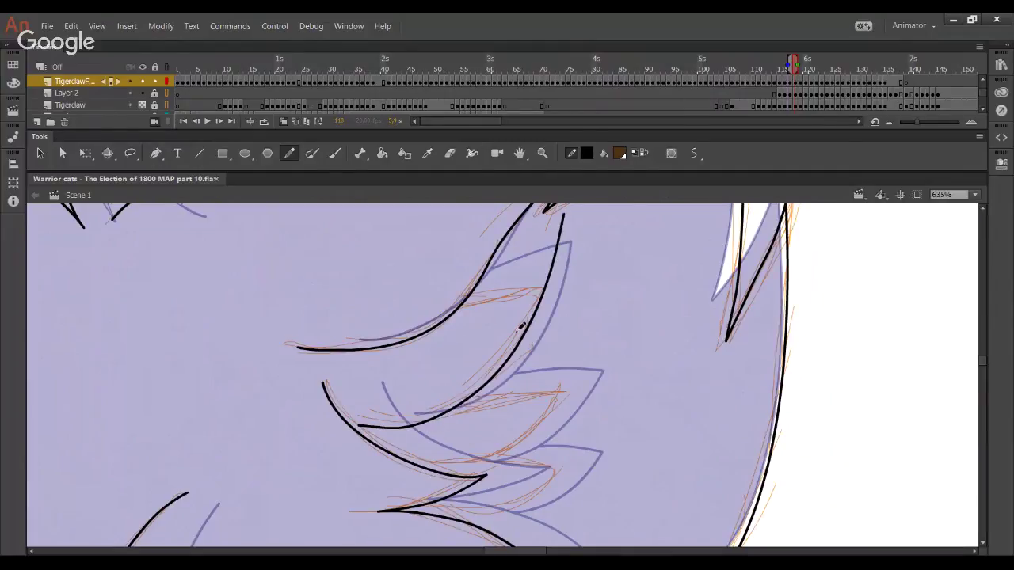
left_click_drag(442, 419, 444, 414)
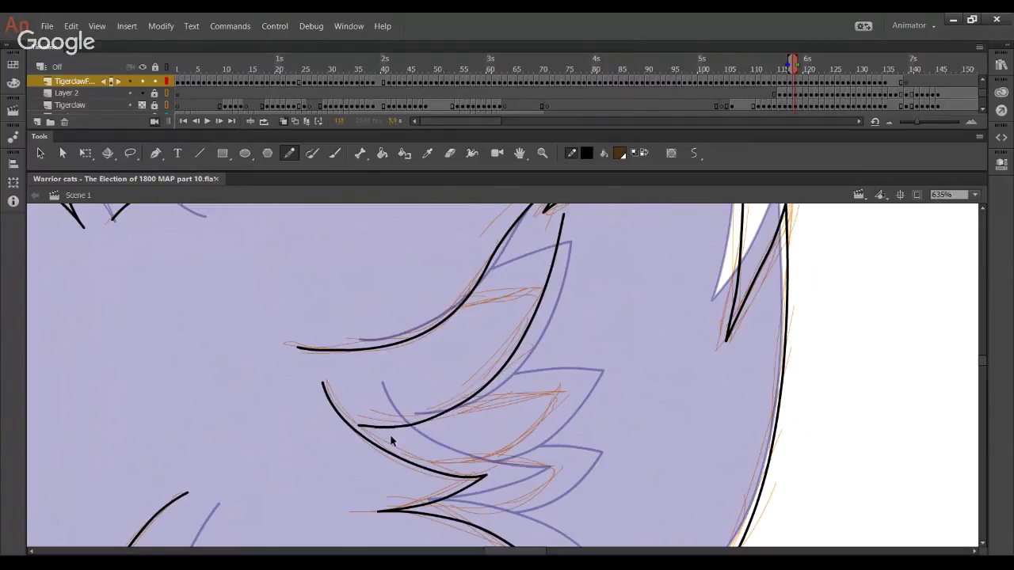
left_click_drag(390, 433, 388, 431)
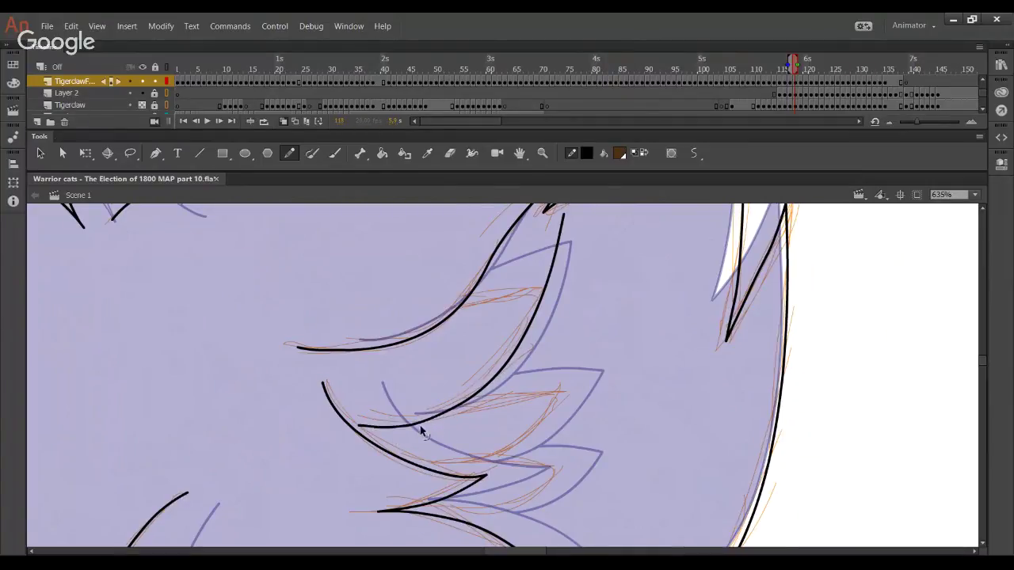
Draw the short upper edge of the right ear's top fur tuft across its two long curves
left_click_drag(557, 283, 533, 337)
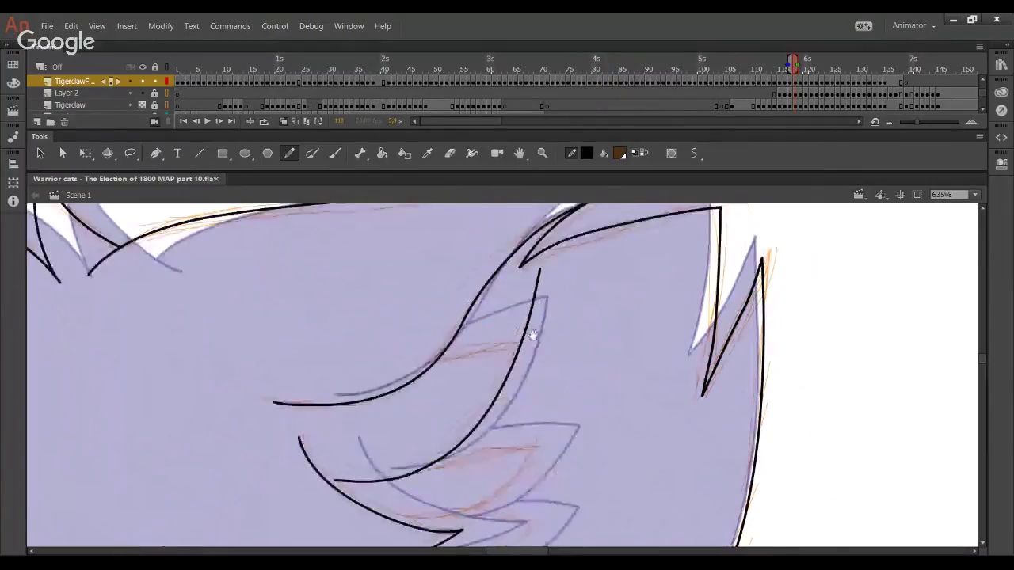
left_click_drag(440, 347, 583, 294)
key("ctrl+z")
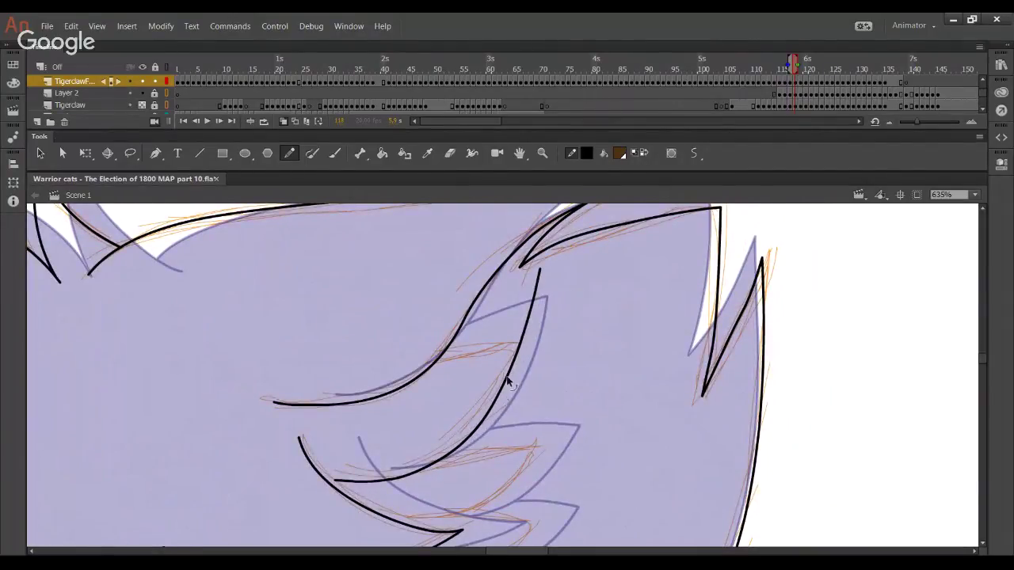
left_click_drag(432, 341, 566, 310)
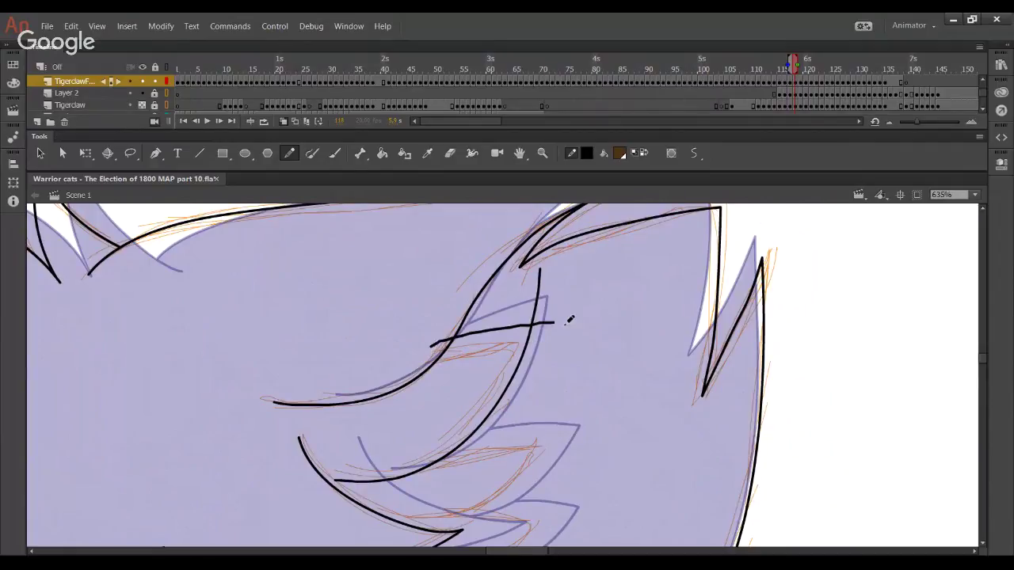
key("ctrl+z")
left_click_drag(433, 342, 569, 306)
key("ctrl+z")
mouse_move(426, 343)
left_mouse_down()
mouse_move(579, 314)
mouse_move(568, 385)
mouse_move(584, 309)
left_mouse_up()
key("ctrl+z")
key("ctrl+z")
mouse_move(427, 356)
left_mouse_down()
mouse_move(530, 326)
mouse_move(604, 330)
mouse_move(565, 317)
mouse_move(596, 325)
left_mouse_up()
key("ctrl+z")
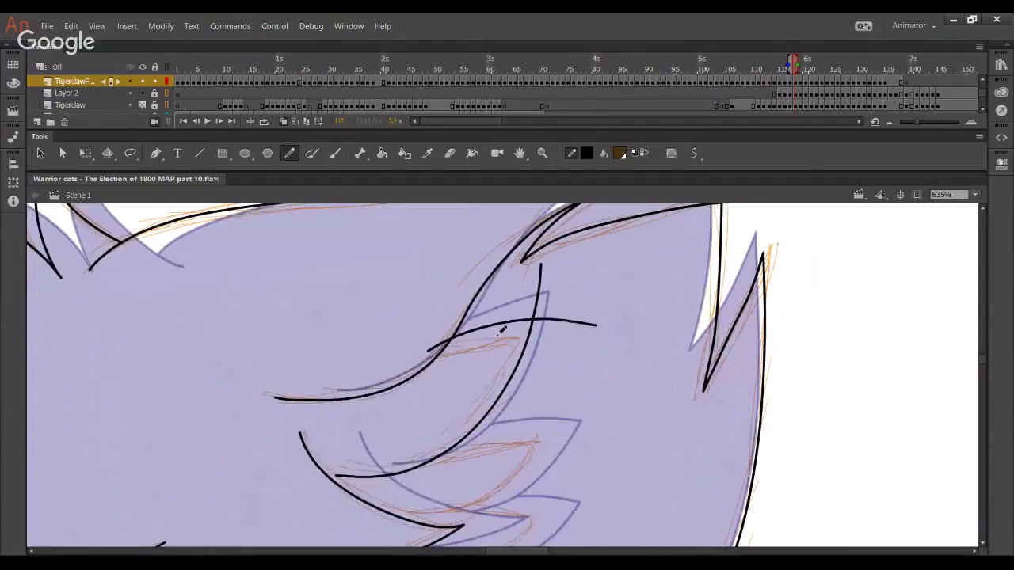
Delete the overshooting line ends around the tip and base of the right ear's top fur tuft
left_click(438, 348, "ctrl")
key("Delete")
left_click(539, 301, "ctrl")
key("Delete")
left_click(582, 325, "ctrl")
key("Delete")
Draw the lower curve of the right ear's middle fur tuft and bend it to shape
left_click_drag(504, 452, 524, 330)
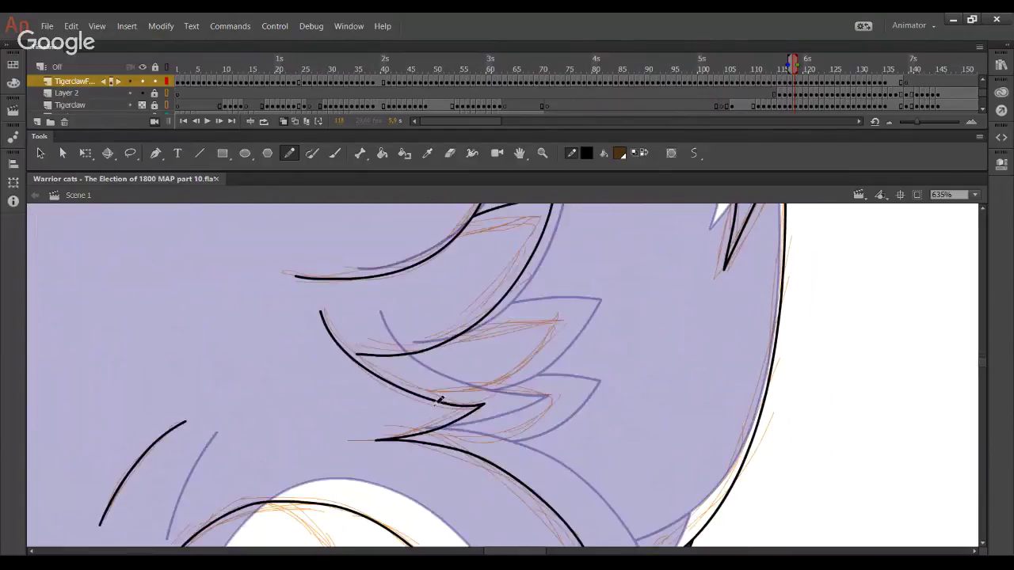
left_click_drag(396, 408, 575, 300)
key("ctrl+z")
mouse_move(415, 404)
left_mouse_down()
mouse_move(480, 404)
mouse_move(585, 290)
mouse_move(498, 395)
mouse_move(597, 269)
left_mouse_up()
key("ctrl+z")
left_click_drag(529, 366, 545, 367)
left_click_drag(576, 320, 579, 323)
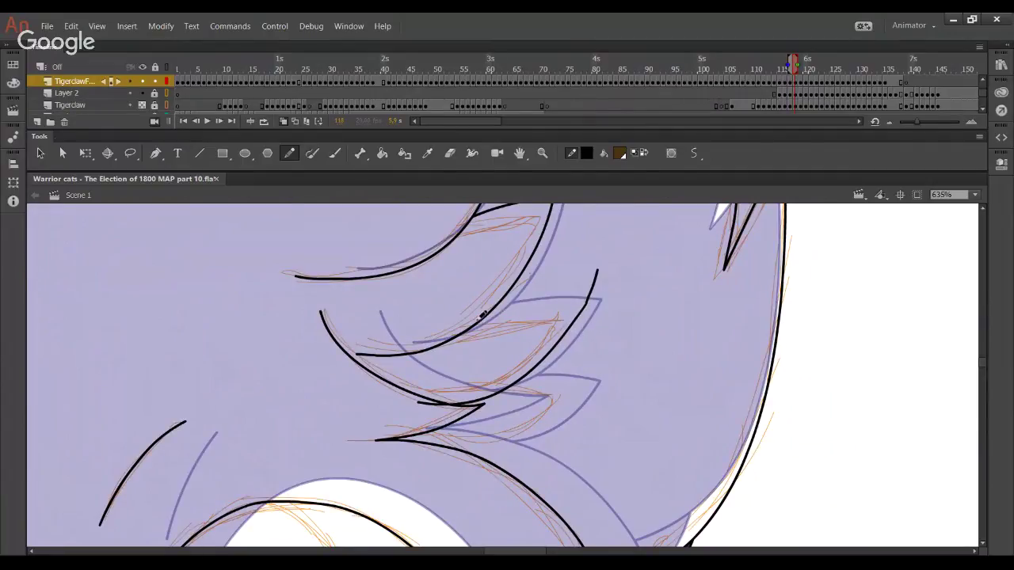
Draw the upper edge of the right ear's middle fur tuft and trim its overshooting line ends
left_click_drag(457, 326, 582, 319)
key("ctrl+z")
left_click_drag(469, 322, 575, 314)
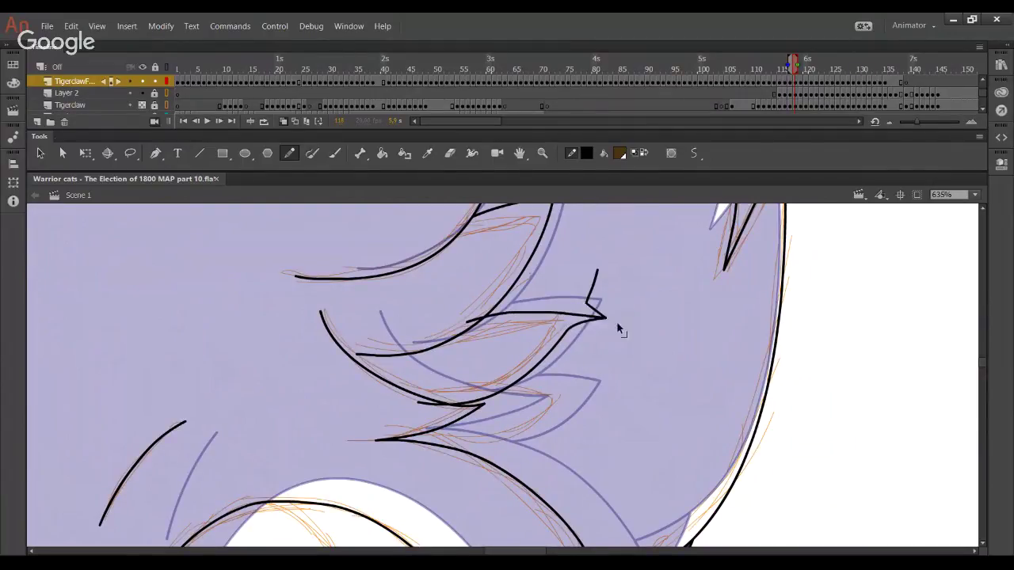
key("ctrl+z")
left_click(585, 309, "ctrl")
key("Delete")
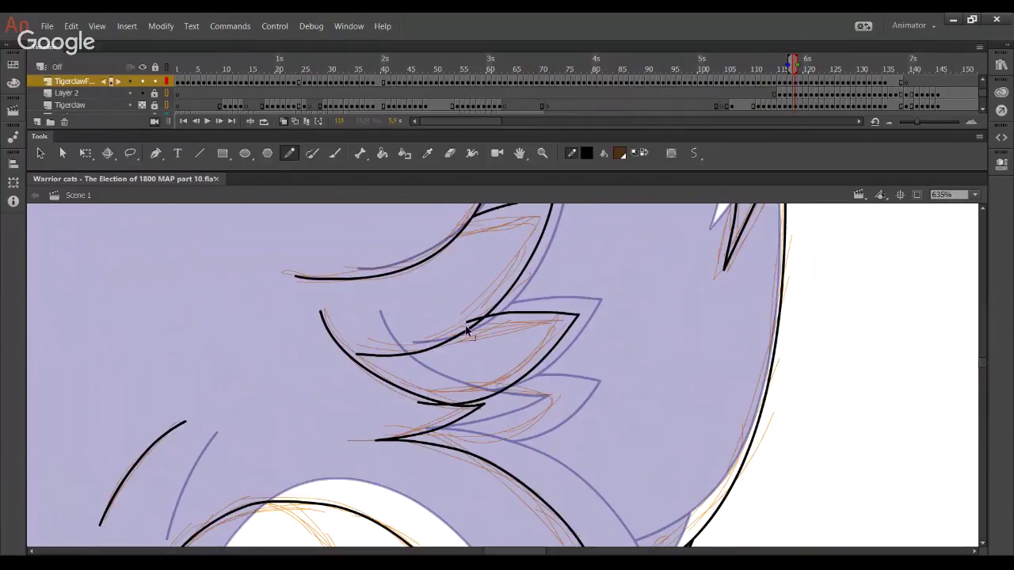
left_click(474, 321, "ctrl")
key("Delete")
key("ctrl+z")
Draw and reshape the lower curve of the right ear's lowest fur tuft, trimming the excess at its base
mouse_move(428, 454)
left_mouse_down()
mouse_move(590, 389)
mouse_move(596, 364)
left_mouse_up()
key("ctrl+z")
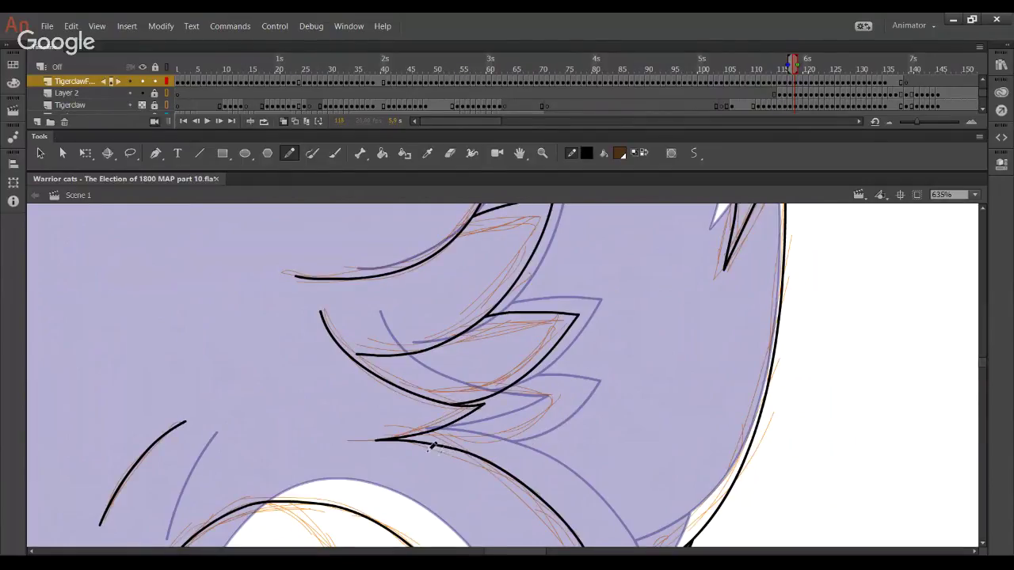
mouse_move(431, 448)
left_mouse_down()
mouse_move(478, 449)
mouse_move(572, 354)
left_mouse_up()
left_click_drag(544, 417, 562, 411)
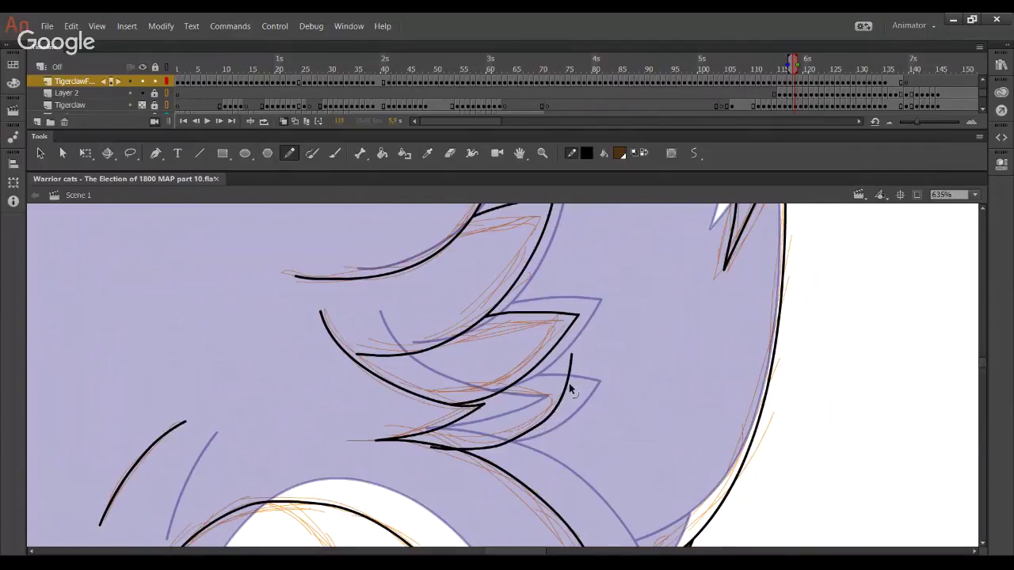
key("ctrl+z")
left_click_drag(572, 358, 592, 358)
left_click_drag(550, 410, 559, 409)
mouse_move(516, 441)
left_mouse_down()
mouse_move(529, 440)
mouse_move(479, 454)
left_mouse_up()
left_click(441, 450, "ctrl")
key("Delete")
Close the right ear's lowest fur tuft with an upper edge and delete the line ends beyond its tip and base
left_click_drag(472, 400, 569, 403)
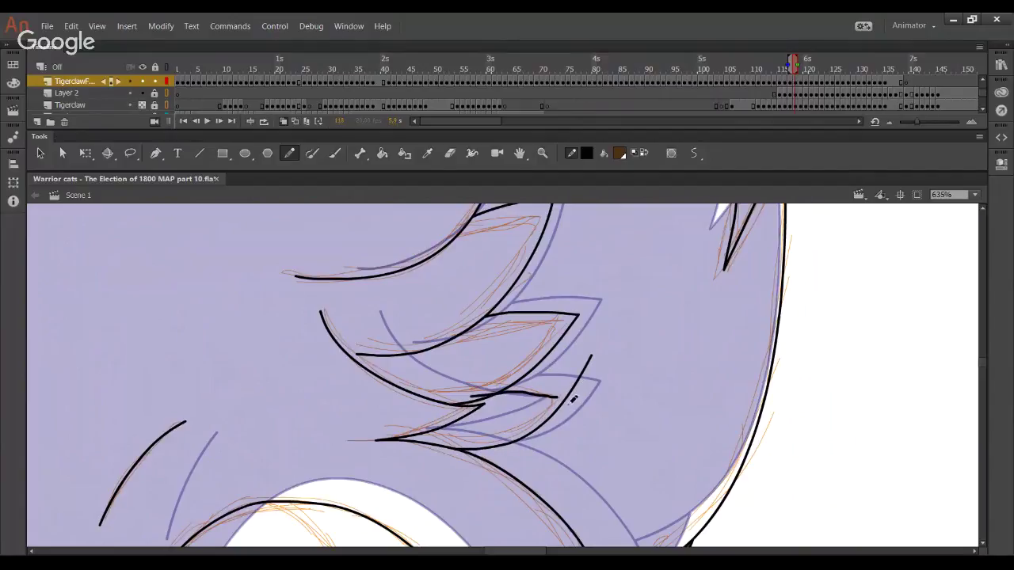
key("ctrl+z")
left_click_drag(449, 400, 581, 404)
key("ctrl+z")
left_click_drag(474, 401, 606, 433)
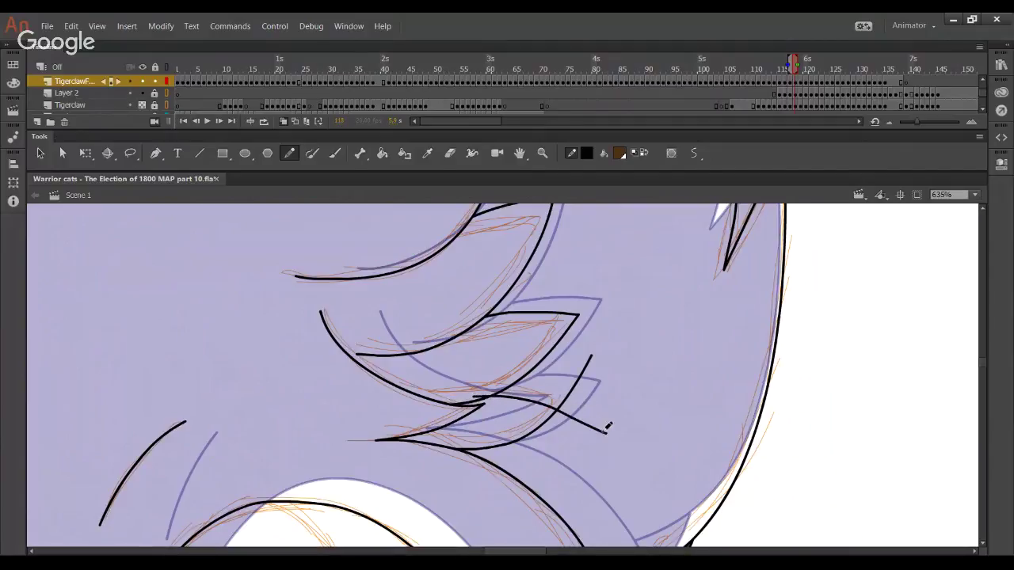
left_click(480, 399, "ctrl")
key("Delete")
left_click(561, 405, "ctrl")
key("Delete")
left_click(576, 420, "ctrl")
key("ctrl+z")
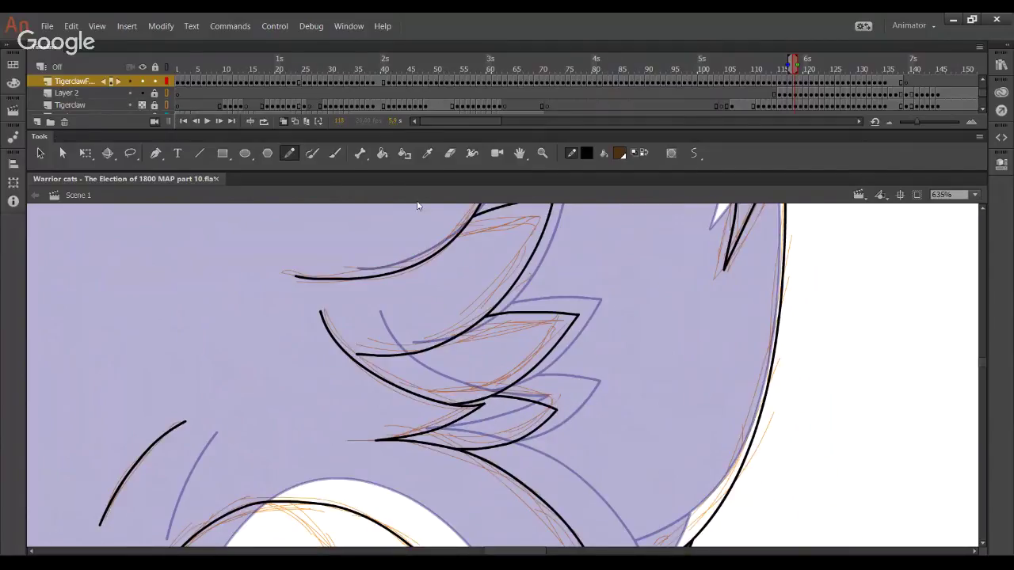
Fill the right ear's inner area and its lowest fur tuft with dark brown using the Paint Bucket
left_click(382, 153)
left_click(546, 436)
left_click(519, 433)
mouse_move(633, 524)
left_mouse_down()
mouse_move(517, 350)
mouse_move(541, 337)
left_mouse_up()
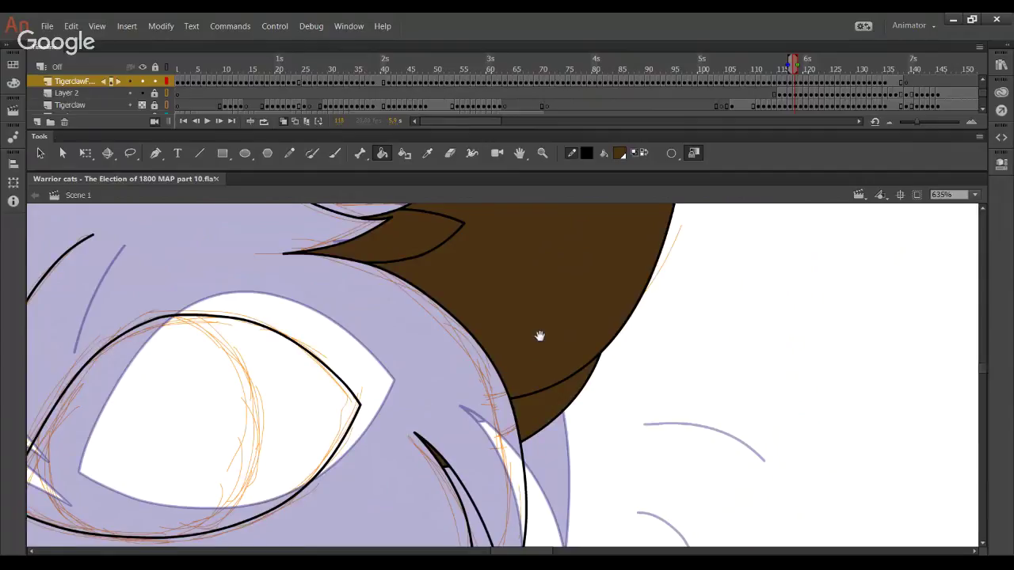
left_click_drag(475, 224, 548, 475)
left_click_drag(515, 341, 587, 479)
Fill the small pointed gap at the outer base of the left ear with dark brown
left_click(289, 153)
left_click_drag(235, 363, 646, 402)
left_click_drag(411, 433, 622, 429)
left_click_drag(436, 321, 480, 131)
left_click_drag(380, 372, 440, 281)
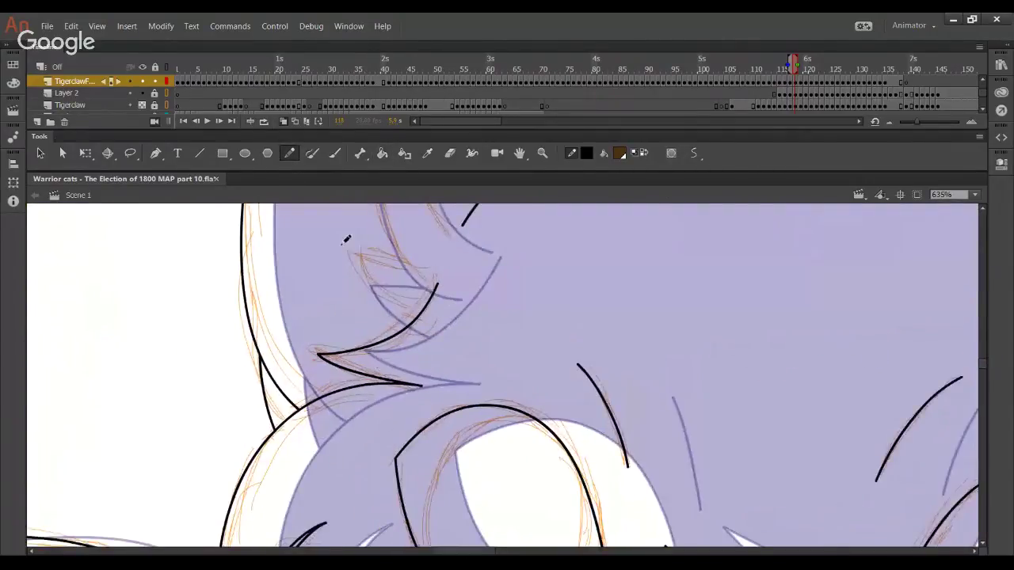
left_click(383, 153)
left_click(272, 412)
Draw the upper edge of the fur tuft near the left ear's inner side, trim it at the ear outline and bend it to shape
left_click(289, 153)
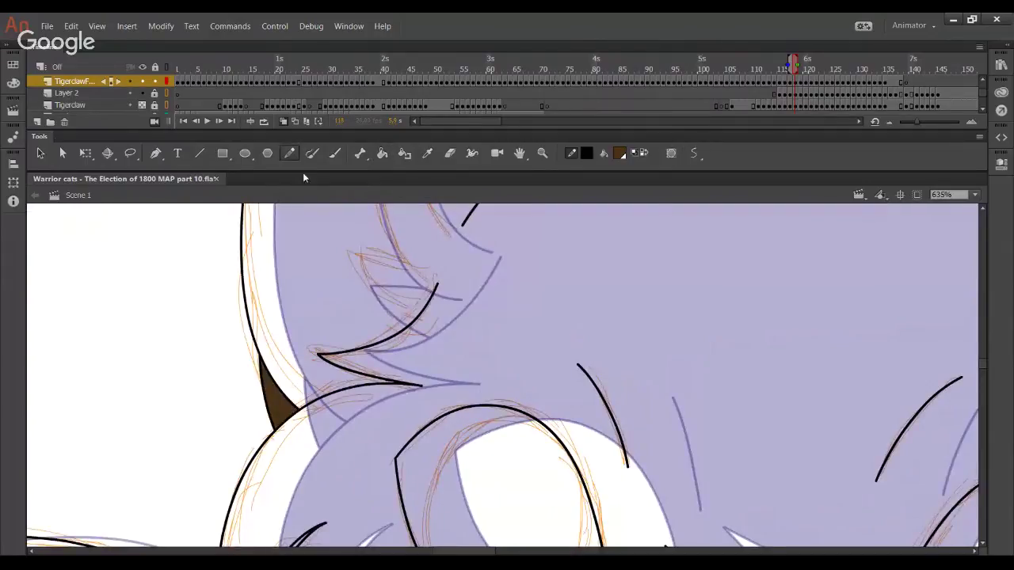
left_click_drag(467, 458, 404, 545)
left_click_drag(556, 230, 449, 450)
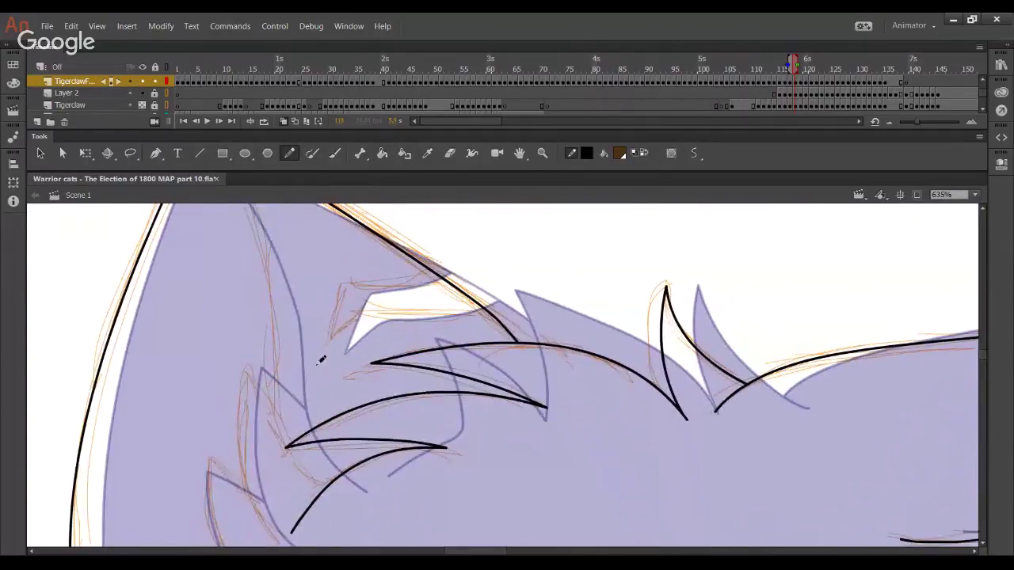
left_click_drag(318, 362, 343, 302)
key("ctrl+z")
mouse_move(307, 359)
left_mouse_down()
mouse_move(350, 288)
mouse_move(450, 285)
mouse_move(480, 270)
left_mouse_up()
left_click(465, 275, "ctrl")
key("Delete")
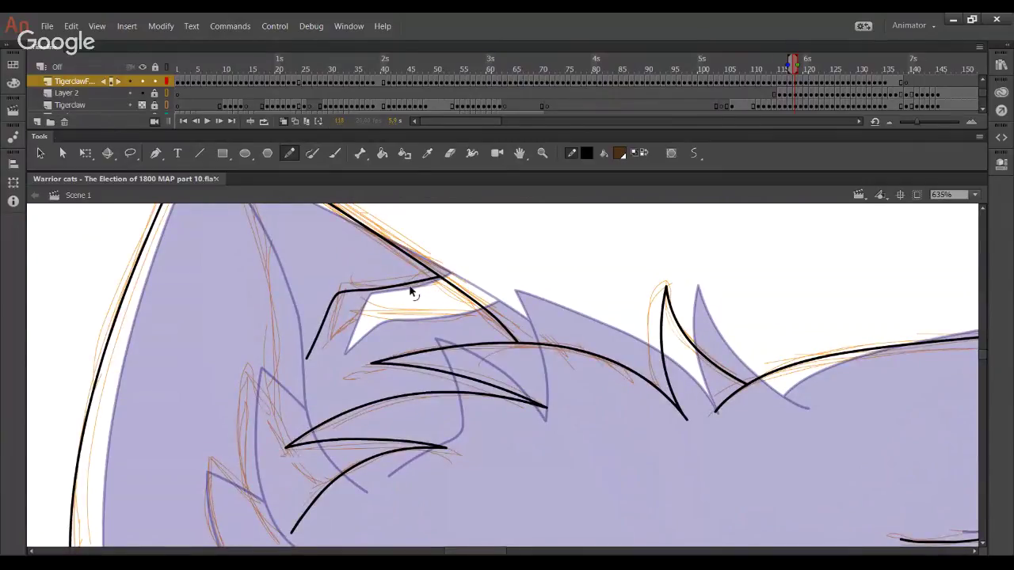
left_click_drag(409, 287, 430, 284)
left_click_drag(338, 301, 328, 317)
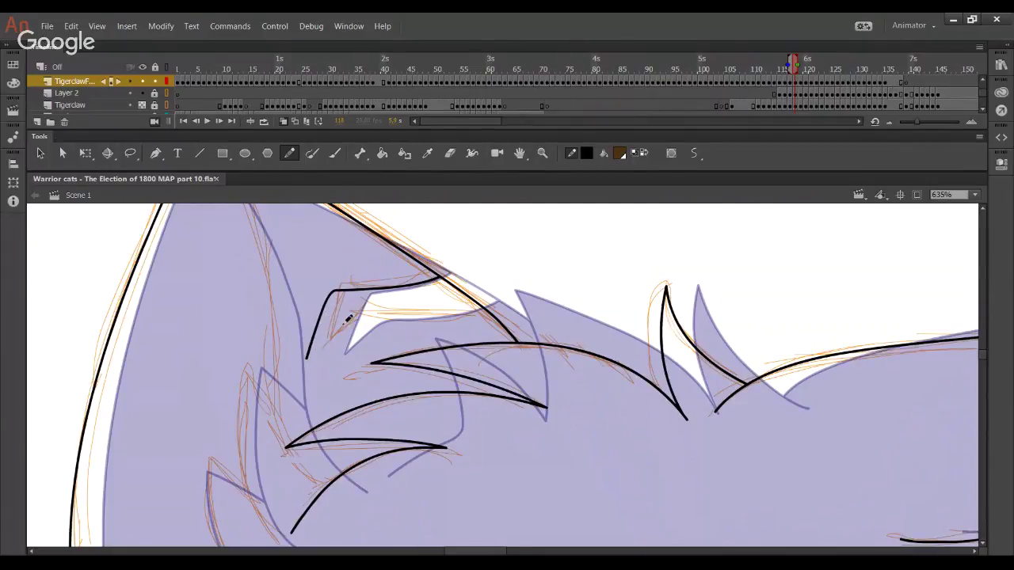
Draw the lower edge of the left ear's upper fur tuft, trim the excess beyond the ear outline and adjust its curve
mouse_move(312, 351)
left_mouse_down()
mouse_move(361, 321)
mouse_move(508, 305)
mouse_move(457, 320)
left_mouse_up()
left_click(501, 304, "ctrl")
key("Delete")
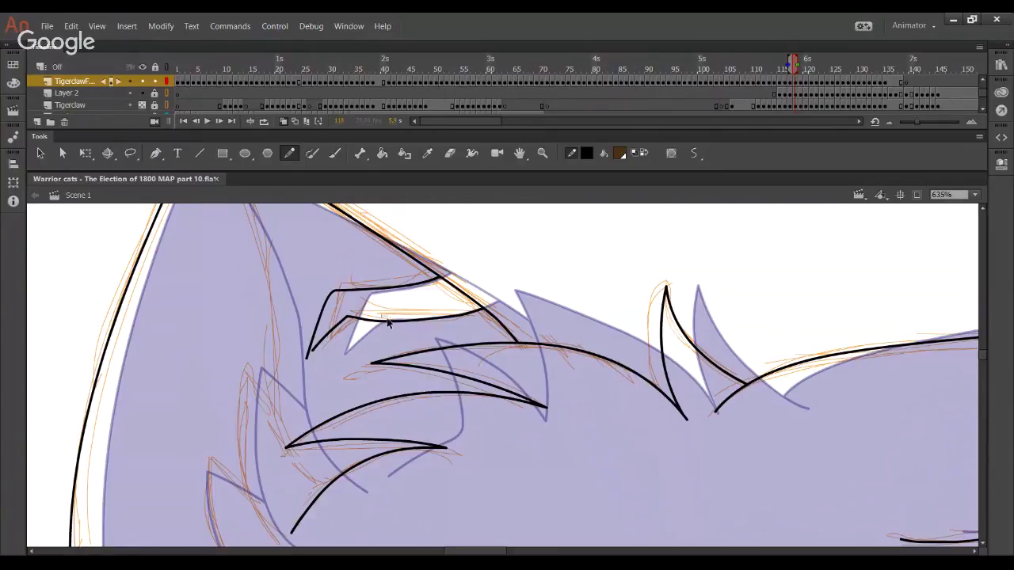
left_click_drag(386, 321, 346, 319)
left_click(362, 321, "ctrl")
key("Delete")
left_click_drag(366, 321, 325, 335)
left_click_drag(451, 320, 442, 325)
Draw the left ear's long inner fold line from the fur at its base up to the ear tip with the Pencil tool
left_click_drag(310, 475, 324, 486)
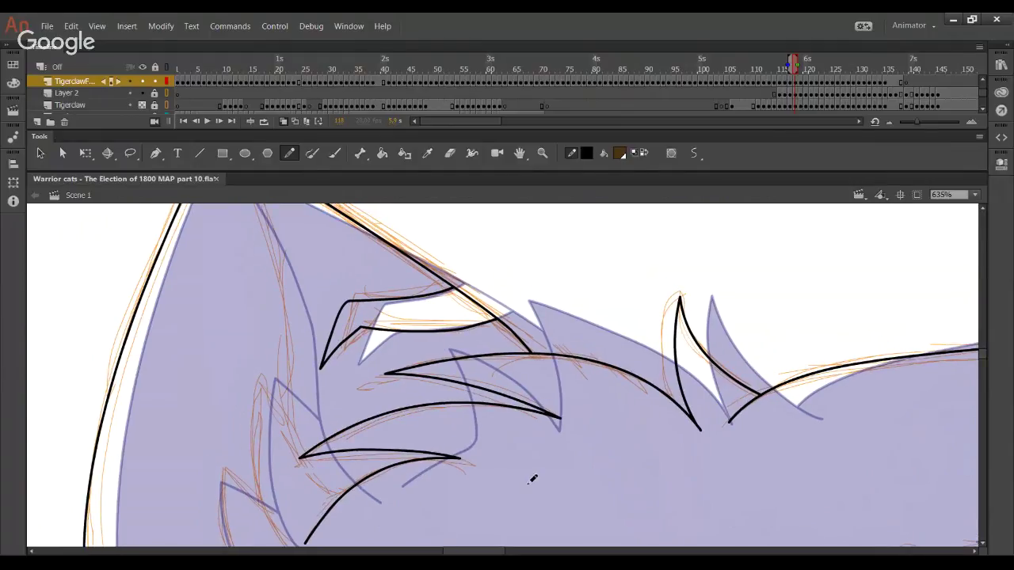
left_click(976, 194)
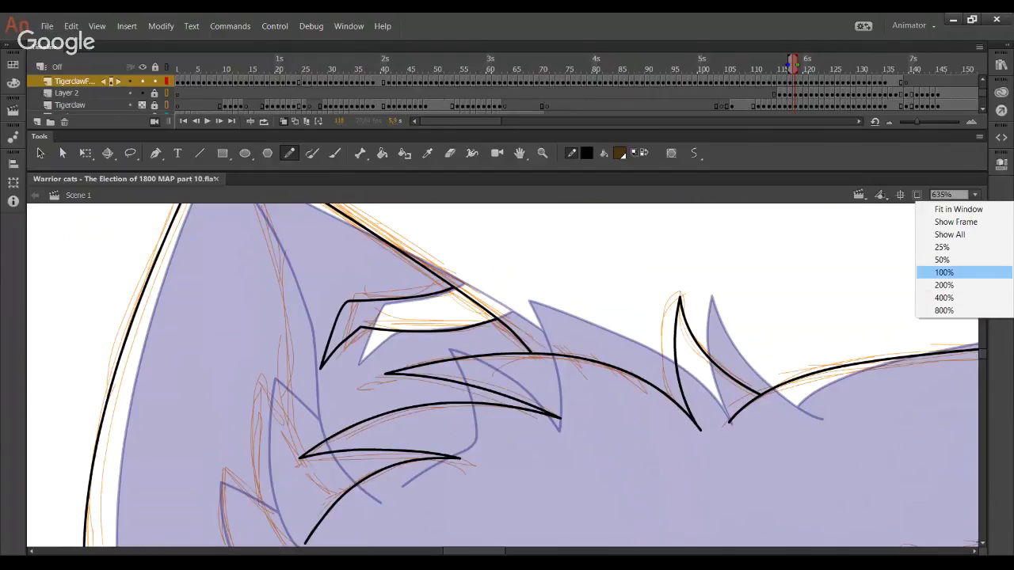
left_click(943, 284)
left_click(542, 153)
left_click_drag(380, 291, 529, 499)
left_click_drag(383, 227, 597, 448)
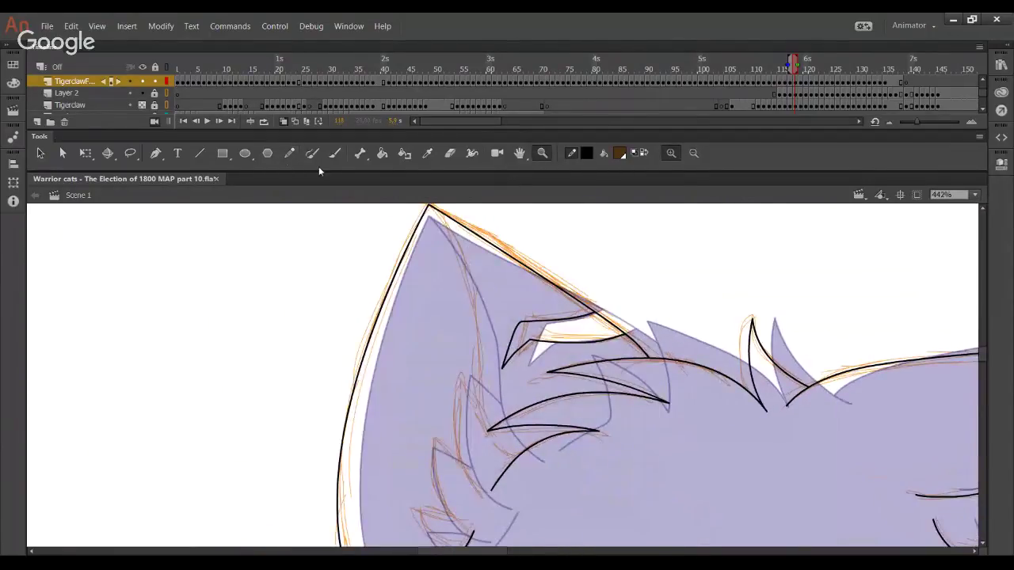
left_click(289, 153)
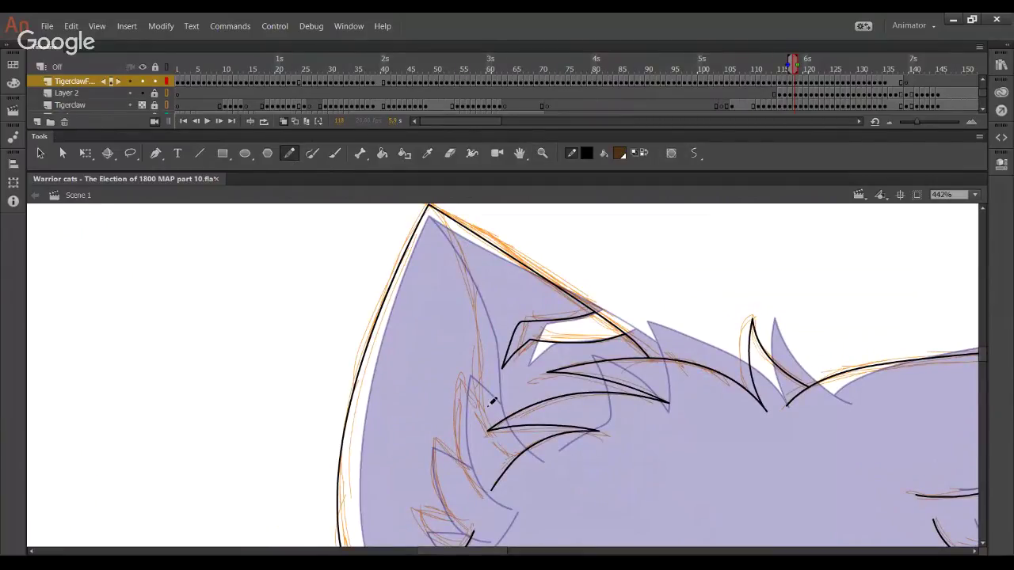
scroll(491, 402, "up", 1)
mouse_move(535, 491)
left_mouse_down()
mouse_move(499, 473)
mouse_move(481, 434)
mouse_move(522, 486)
mouse_move(484, 441)
mouse_move(466, 291)
mouse_move(432, 236)
mouse_move(401, 238)
left_mouse_up()
key("ctrl+z")
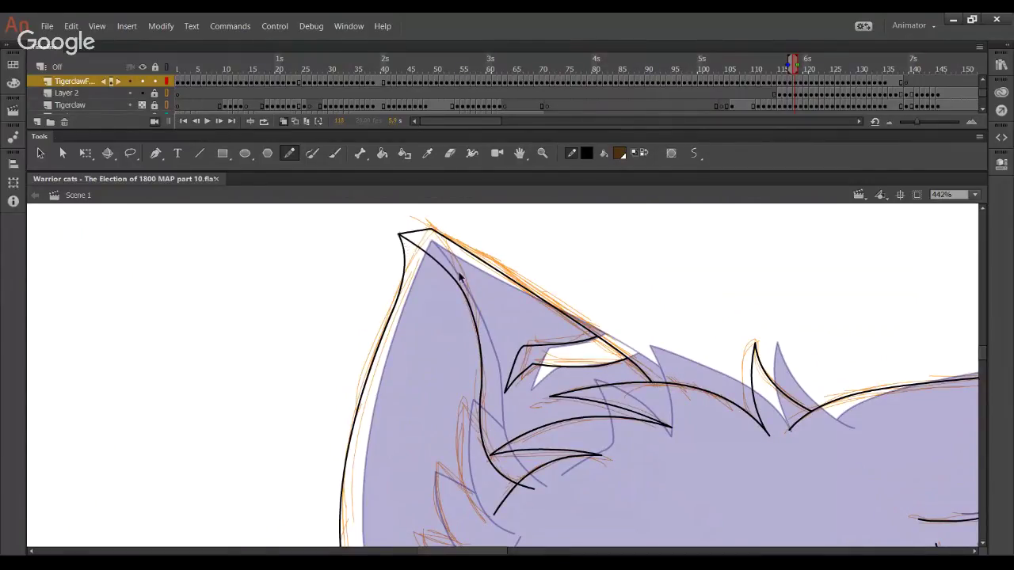
key("ctrl+z")
left_click_drag(451, 264, 460, 268)
scroll(492, 314, "down", 3)
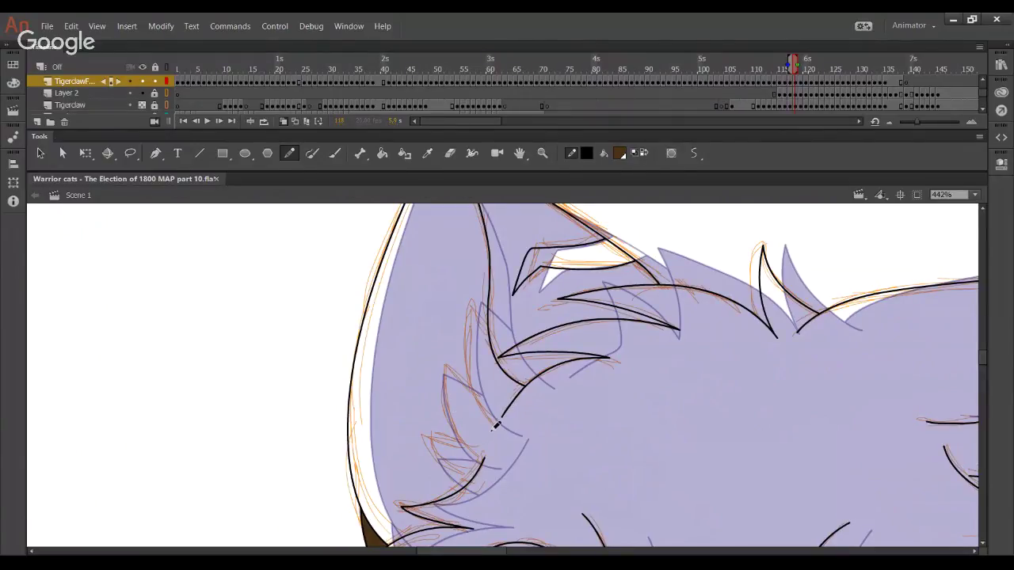
mouse_move(496, 427)
left_mouse_down()
mouse_move(471, 406)
mouse_move(462, 304)
left_mouse_up()
key("ctrl+z")
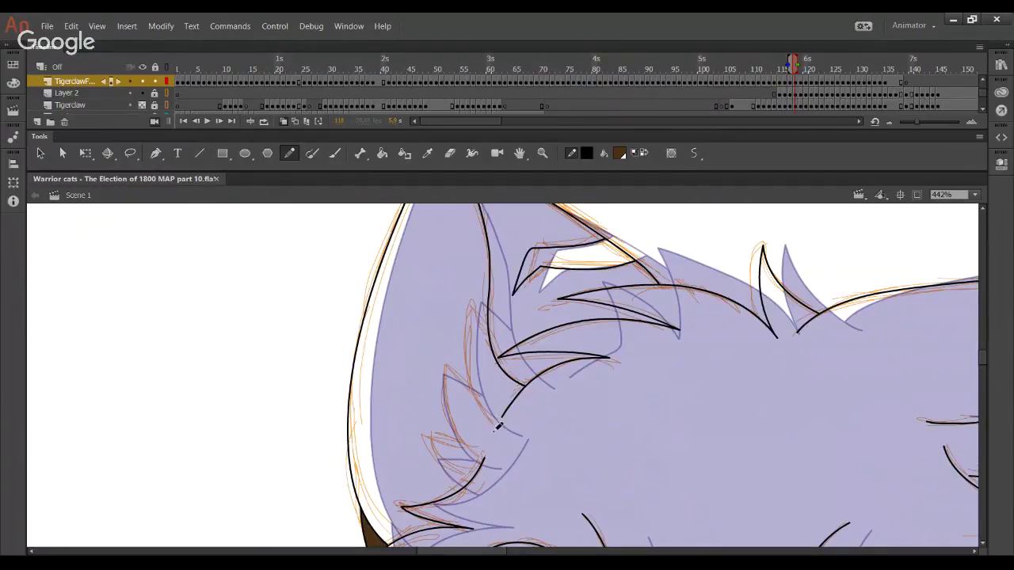
mouse_move(494, 429)
left_mouse_down()
mouse_move(450, 368)
mouse_move(473, 242)
left_mouse_up()
key("ctrl+z")
mouse_move(491, 427)
left_mouse_down()
mouse_move(462, 269)
mouse_move(476, 231)
left_mouse_up()
key("ctrl+z")
left_click_drag(489, 426, 468, 250)
key("ctrl+z")
left_click_drag(489, 422, 476, 232)
key("ctrl+z")
mouse_move(491, 425)
left_mouse_down()
mouse_move(458, 378)
mouse_move(473, 232)
left_mouse_up()
key("ctrl+z")
left_click_drag(492, 426, 470, 234)
key("ctrl+z")
left_click_drag(491, 426, 473, 243)
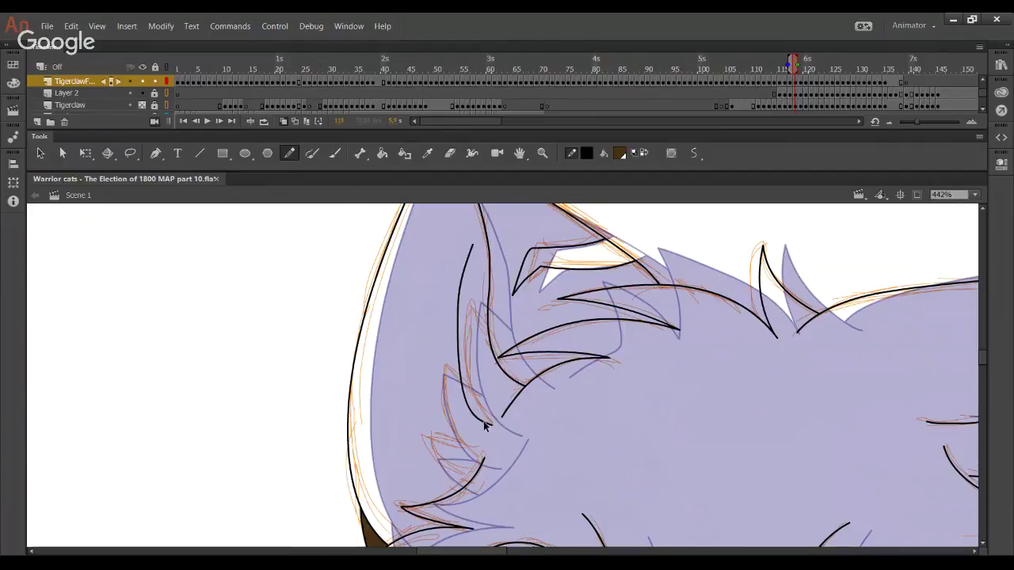
key("ctrl+z")
Draw the long outer edge of the upper fur tuft inside the left ear and bend it outward past the sketch
mouse_move(493, 425)
left_mouse_down()
mouse_move(464, 402)
mouse_move(475, 248)
left_mouse_up()
left_click_drag(455, 361, 453, 357)
left_click_drag(471, 415, 483, 423)
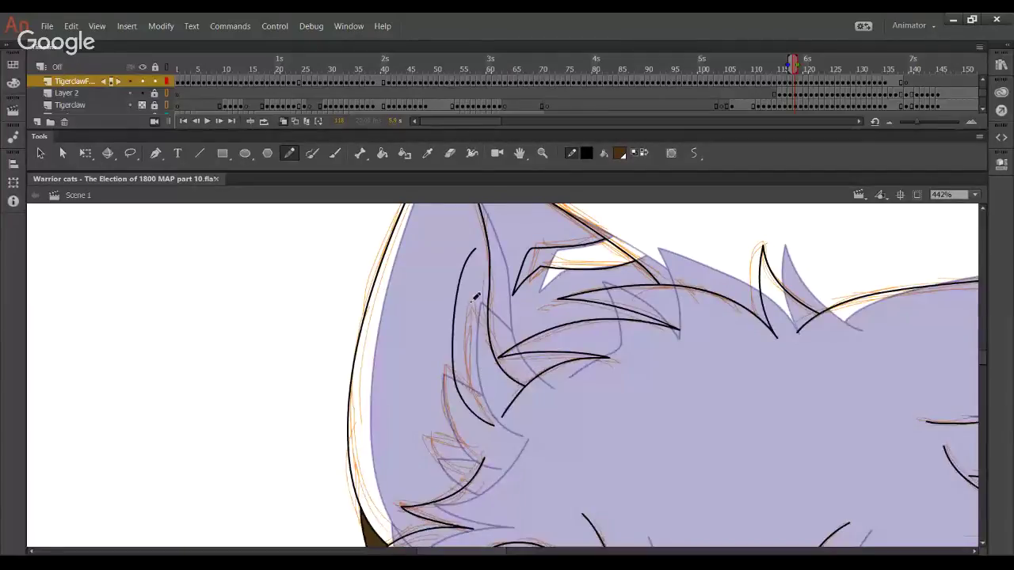
Draw the top edge of the left ear's upper inner tuft and delete the line ends that overshoot its corners
left_click_drag(446, 288, 499, 340)
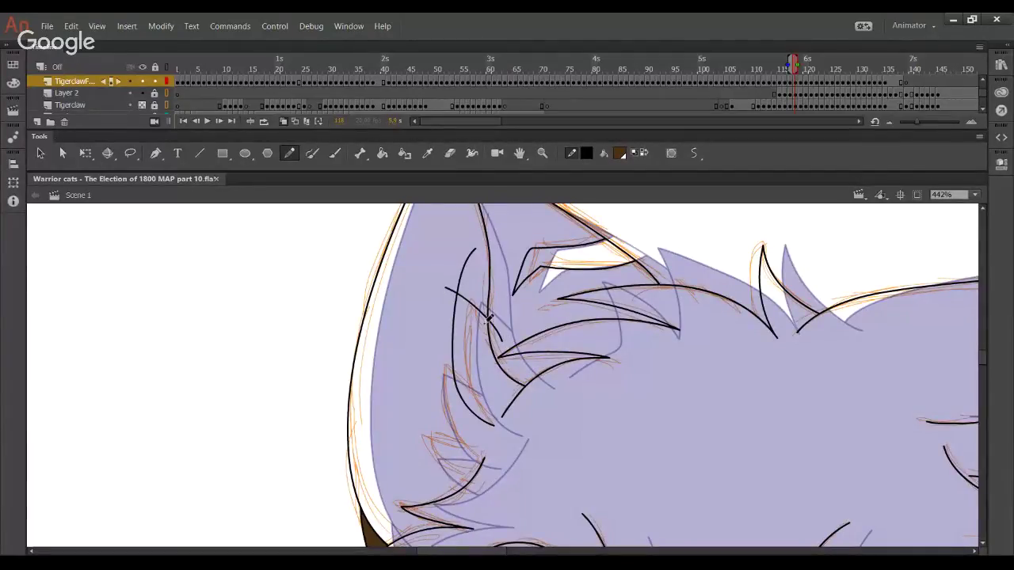
left_click(495, 328, "ctrl")
key("Delete")
left_click(449, 290, "ctrl")
key("Delete")
left_click(460, 280, "ctrl")
key("Delete")
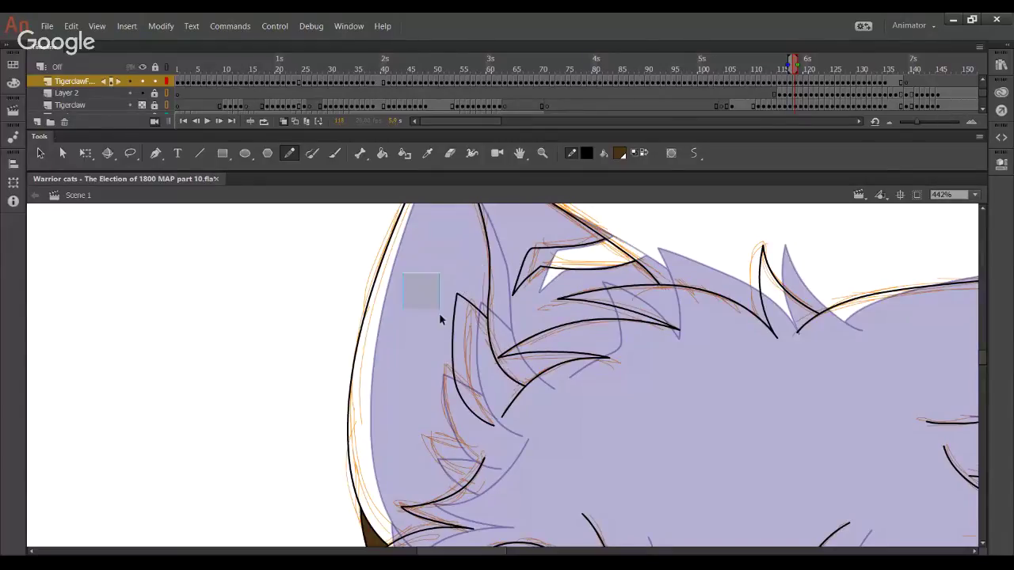
Draw the outer and top edges of the middle fur tuft inside the left ear and bend the top edge
scroll(441, 414, "down", 1)
mouse_move(480, 438)
left_mouse_down()
mouse_move(438, 398)
mouse_move(448, 311)
left_mouse_up()
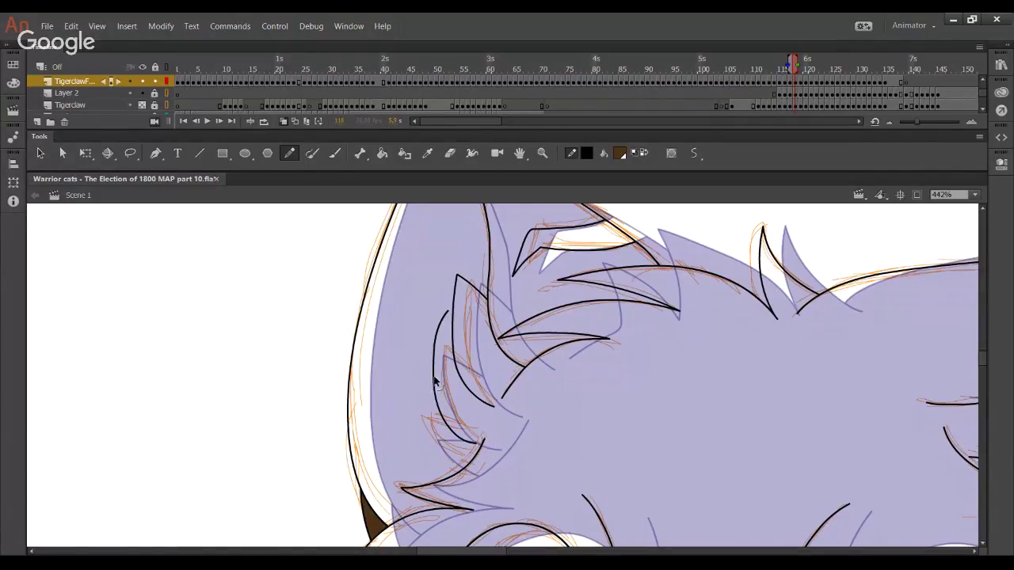
left_click_drag(418, 351, 481, 387)
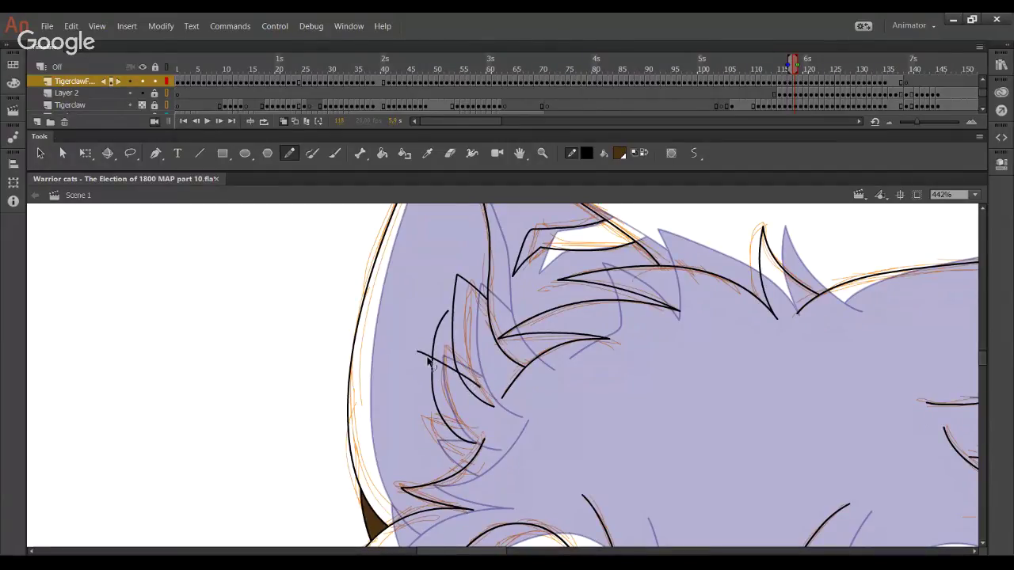
key("ctrl+z")
left_click_drag(422, 346, 475, 386)
left_click_drag(446, 356, 468, 371)
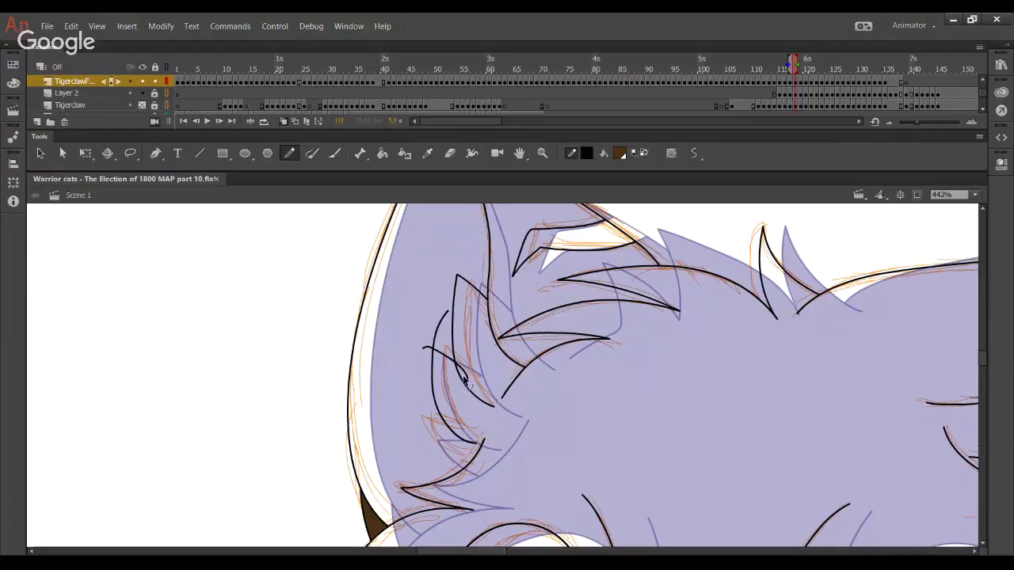
Trim the overshooting line ends of the left ear's middle tuft to a clean point and refine its outer curve
left_click(464, 372, "ctrl")
key("Delete")
key("ctrl+z")
left_click_drag(401, 417, 397, 394)
left_click_drag(430, 331, 414, 315)
key("ctrl+z")
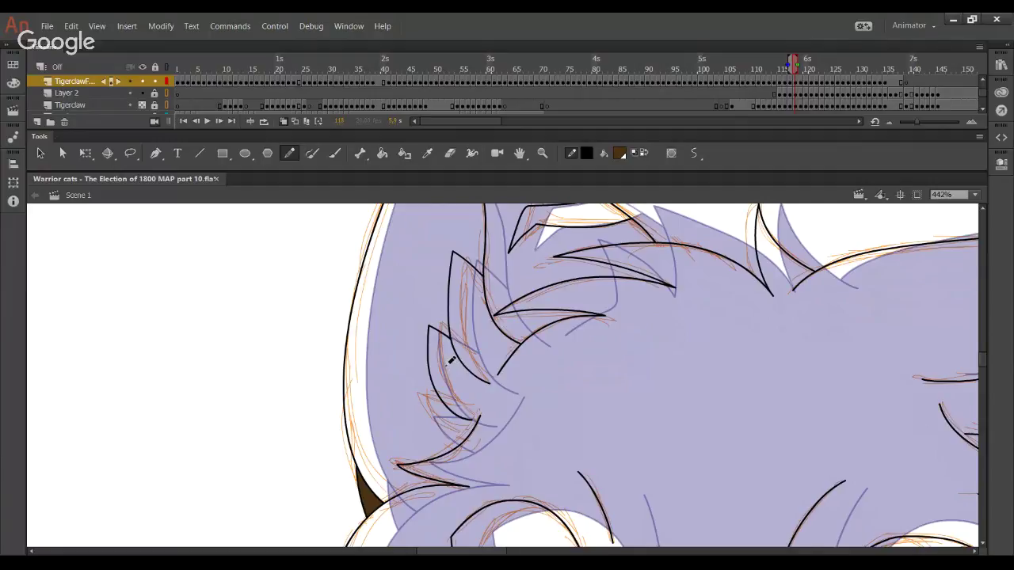
left_click_drag(430, 385, 436, 380)
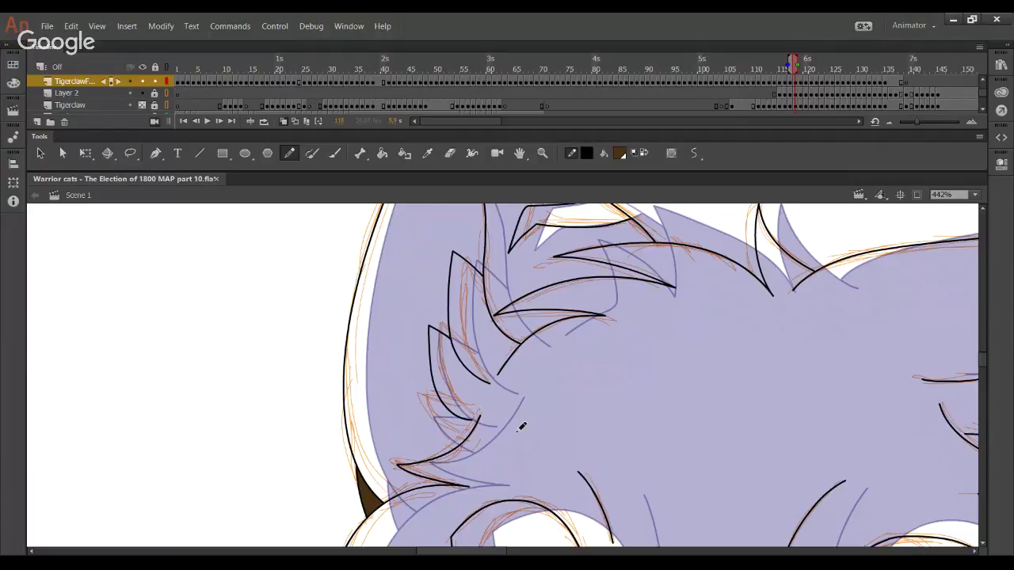
Draw the small lowest fur tuft inside the left ear, delete its overshooting line ends and adjust its lower curve
mouse_move(439, 375)
left_mouse_down()
mouse_move(409, 354)
mouse_move(471, 439)
left_mouse_up()
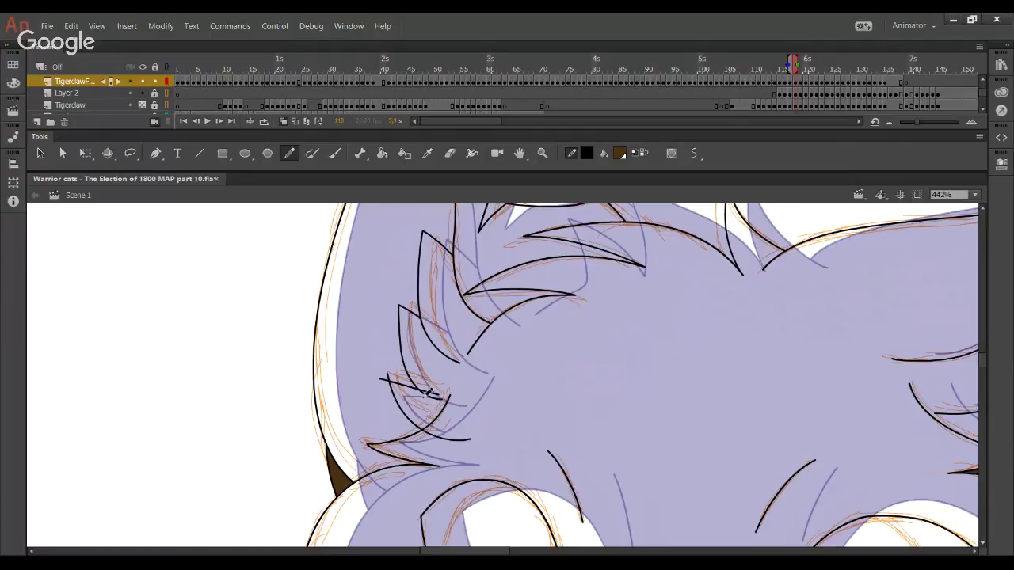
left_click_drag(381, 377, 441, 396)
left_click(430, 393, "ctrl")
key("Delete")
left_click(382, 379, "ctrl")
key("Delete")
left_click(388, 377, "ctrl")
key("Delete")
left_click(449, 440, "ctrl")
key("Delete")
mouse_move(426, 432)
left_mouse_down()
mouse_move(450, 443)
mouse_move(406, 422)
mouse_move(402, 408)
left_mouse_up()
Fill the left ear, its inner fur area and the head with dark brown, and check the face for unfilled areas
left_click(382, 153)
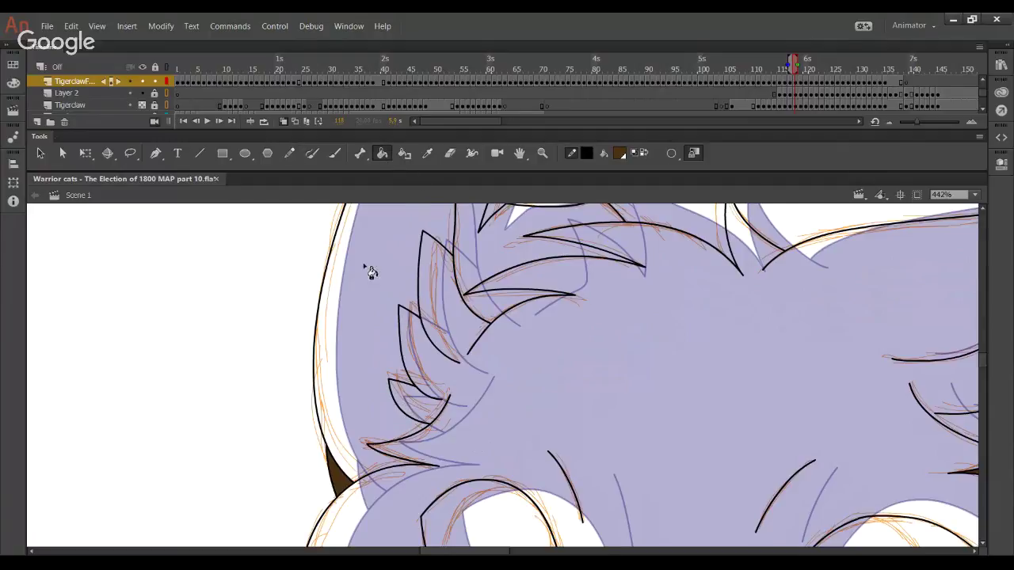
left_click(367, 270)
left_click(486, 273)
left_click(491, 370)
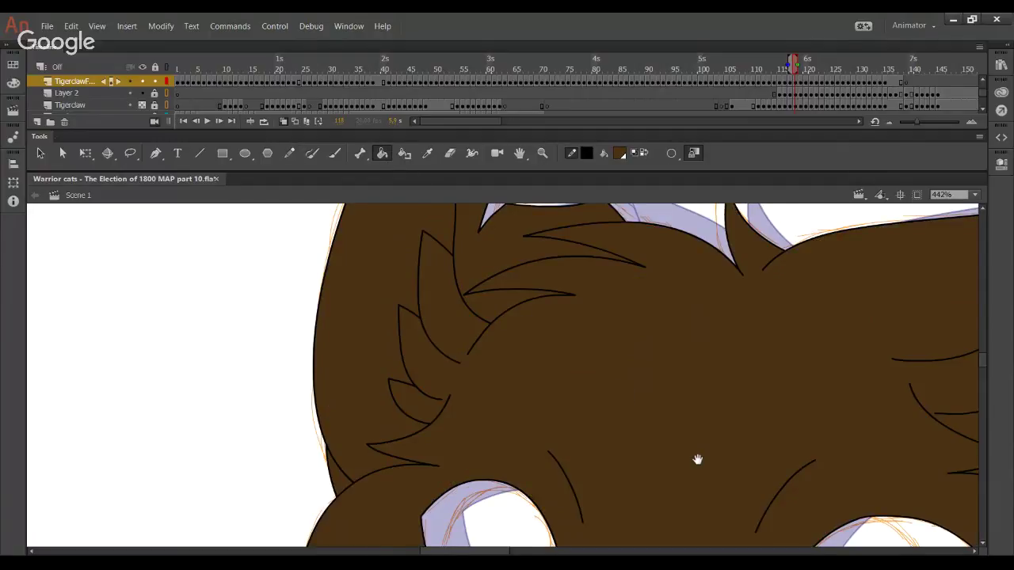
left_click_drag(697, 459, 471, 293)
left_click_drag(470, 519, 466, 293)
left_click_drag(459, 502, 452, 539)
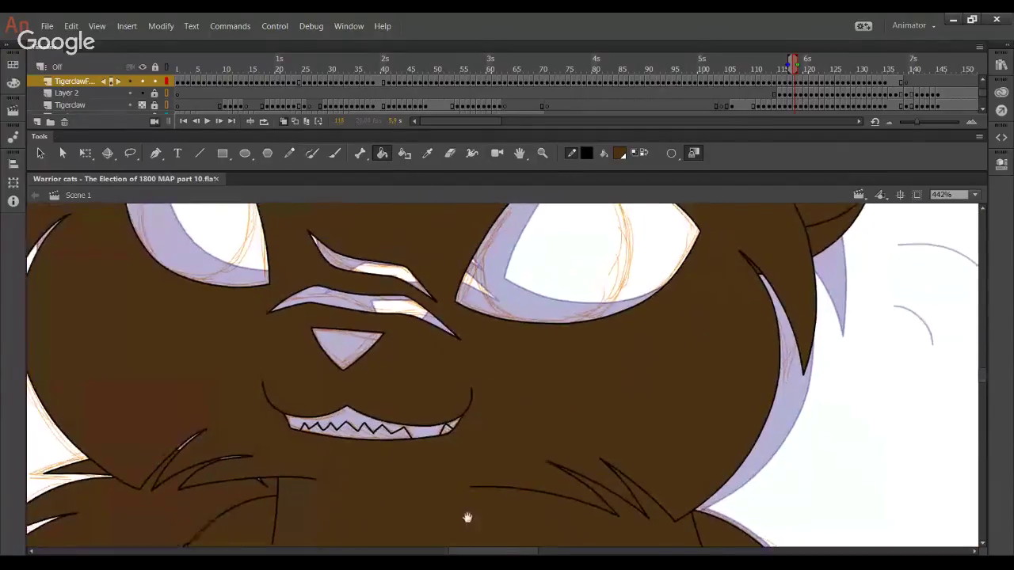
left_click_drag(476, 340, 444, 497)
mouse_move(349, 238)
left_mouse_down()
mouse_move(487, 424)
mouse_move(503, 428)
left_mouse_up()
Advance to frame 119 with the Pencil tool active and bring the fur at the right ear's base into view
left_click(289, 153)
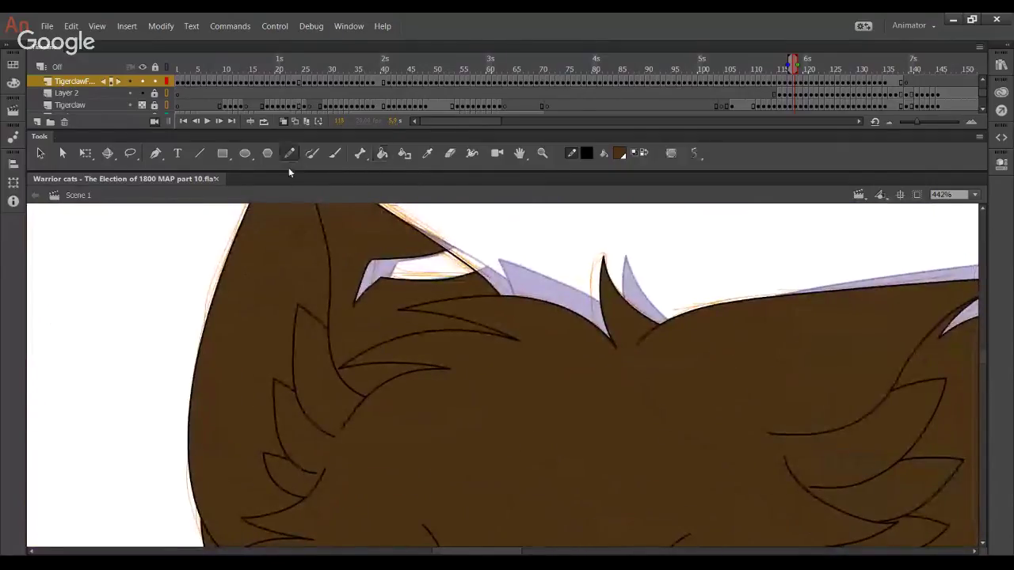
left_click(218, 123)
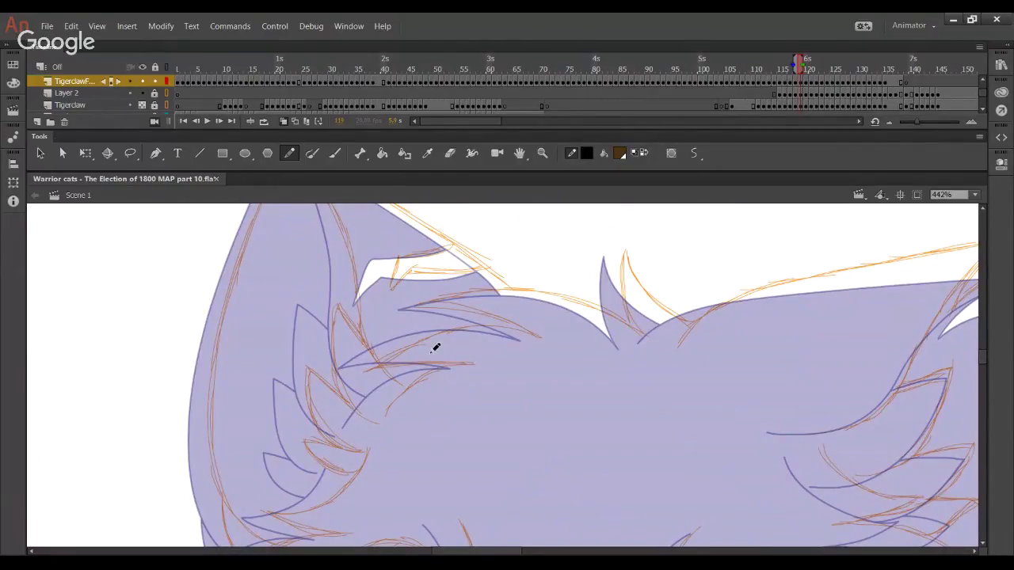
mouse_move(503, 414)
left_mouse_down()
mouse_move(332, 321)
mouse_move(265, 314)
left_mouse_up()
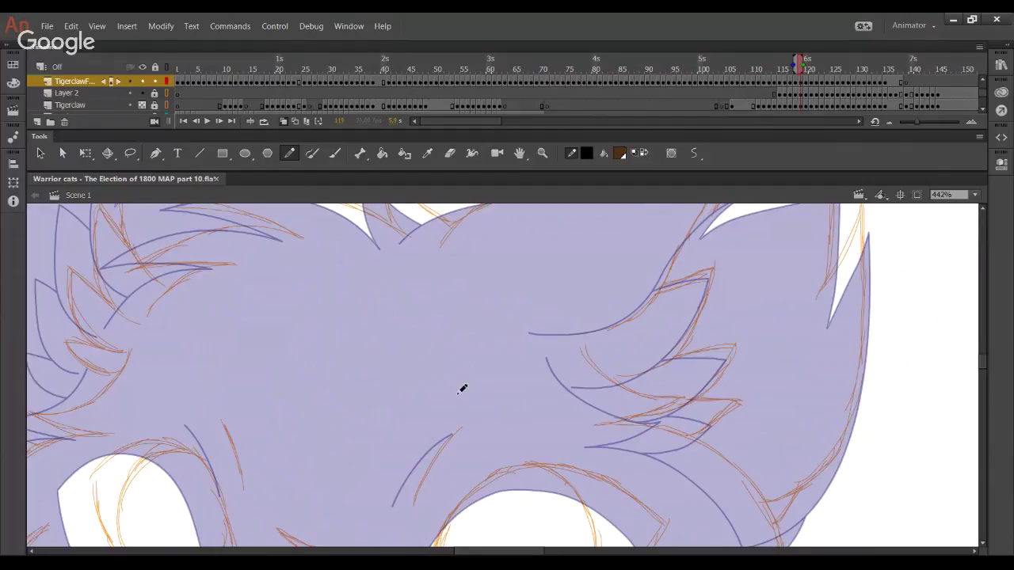
left_click_drag(559, 354, 506, 322)
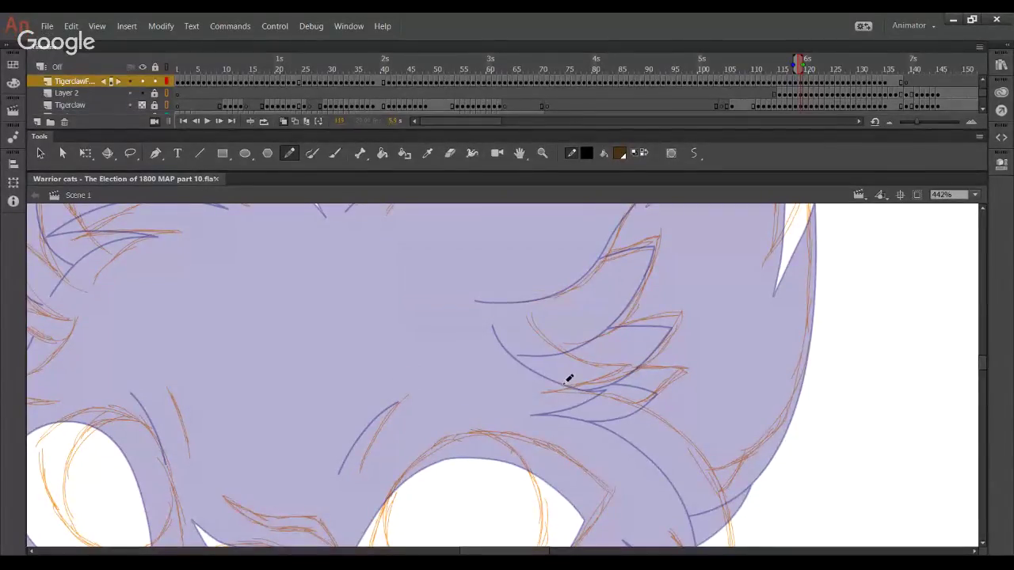
left_click_drag(239, 245, 383, 332)
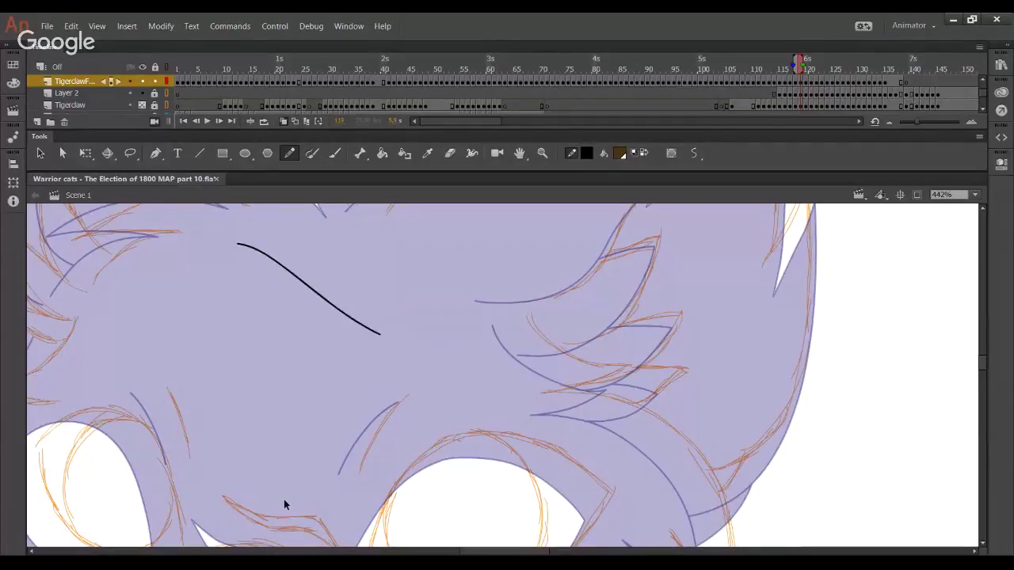
key("ctrl+z")
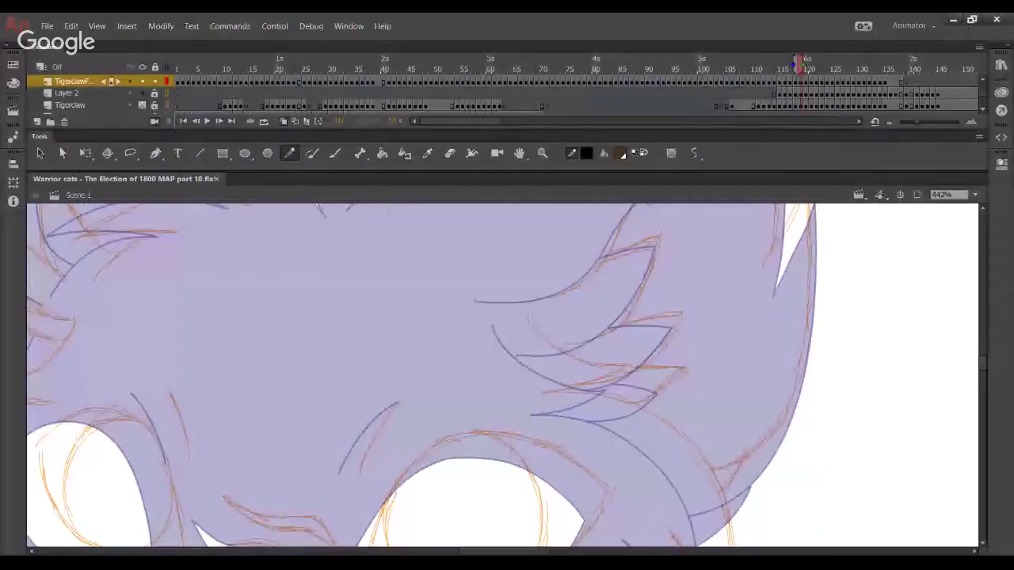
mouse_move(391, 237)
left_mouse_down()
mouse_move(518, 307)
mouse_move(596, 350)
left_mouse_up()
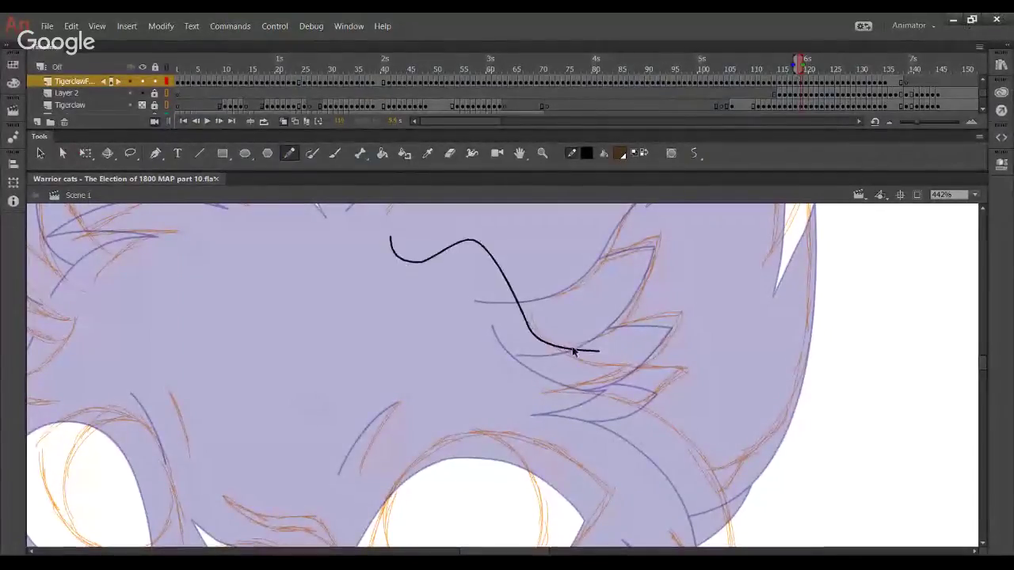
key("ctrl+z")
Draw the lower curve of the fur at the right ear's base and bend it deeper along the sketch
mouse_move(523, 315)
left_mouse_down()
mouse_move(621, 374)
mouse_move(635, 365)
mouse_move(606, 368)
left_mouse_up()
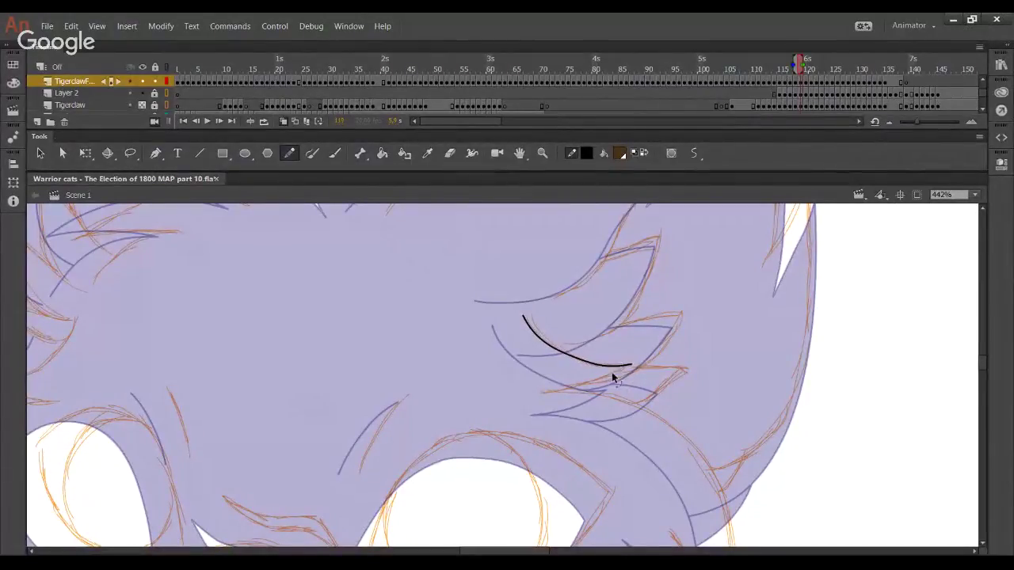
left_click_drag(545, 347, 587, 370)
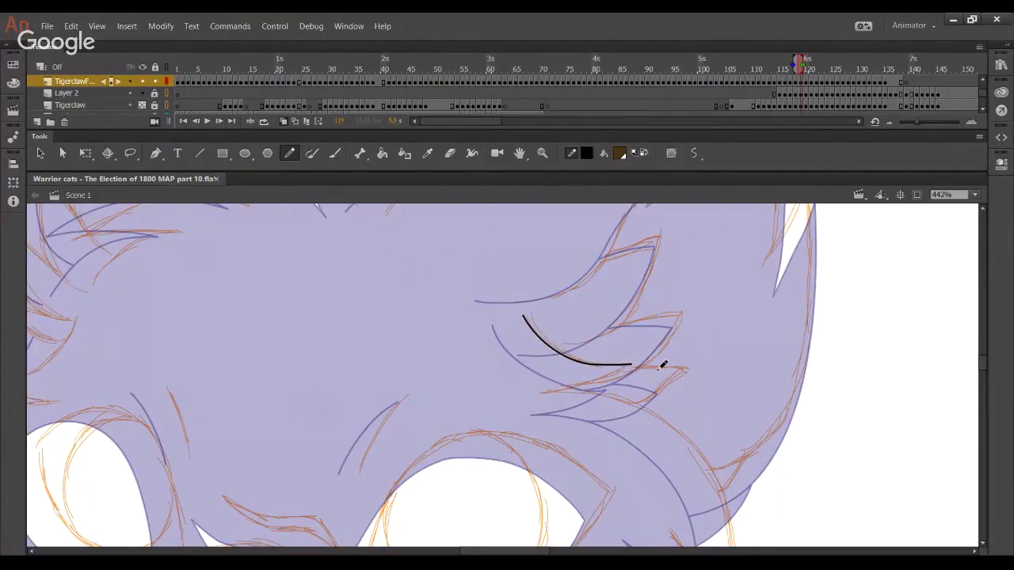
Draw the outer contour from the right ear's base down to the cheek fur tip and remove the hook at its end
key("space")
left_click_drag(629, 401, 566, 270)
mouse_move(474, 269)
left_mouse_down()
mouse_move(571, 285)
mouse_move(620, 314)
mouse_move(654, 370)
mouse_move(657, 526)
left_mouse_up()
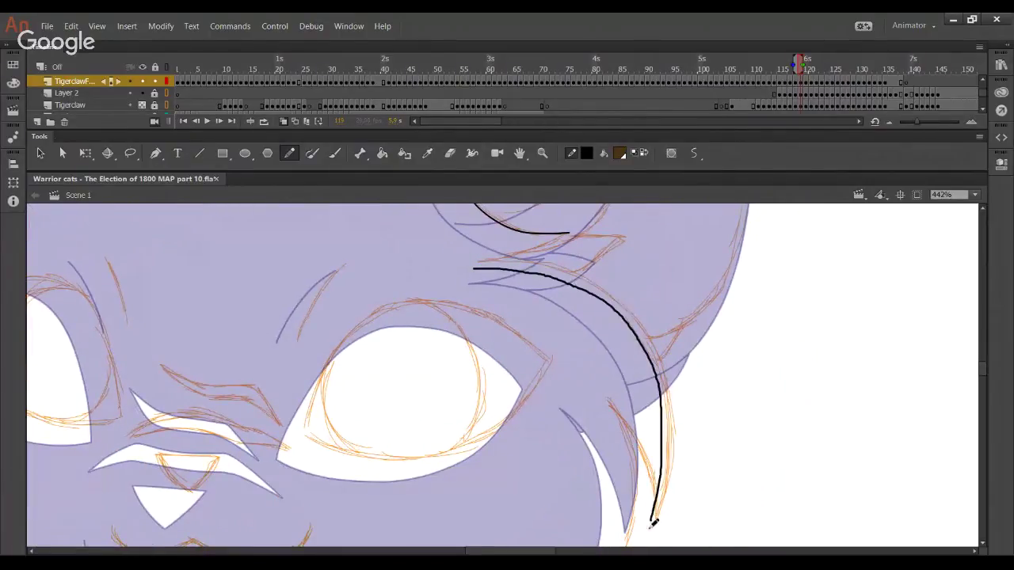
key("ctrl+z")
mouse_move(491, 272)
left_mouse_down()
mouse_move(552, 272)
mouse_move(645, 333)
mouse_move(672, 499)
mouse_move(657, 525)
mouse_move(663, 514)
mouse_move(631, 535)
mouse_move(645, 536)
mouse_move(670, 502)
mouse_move(663, 525)
mouse_move(679, 499)
left_mouse_up()
scroll(665, 424, "down", 3)
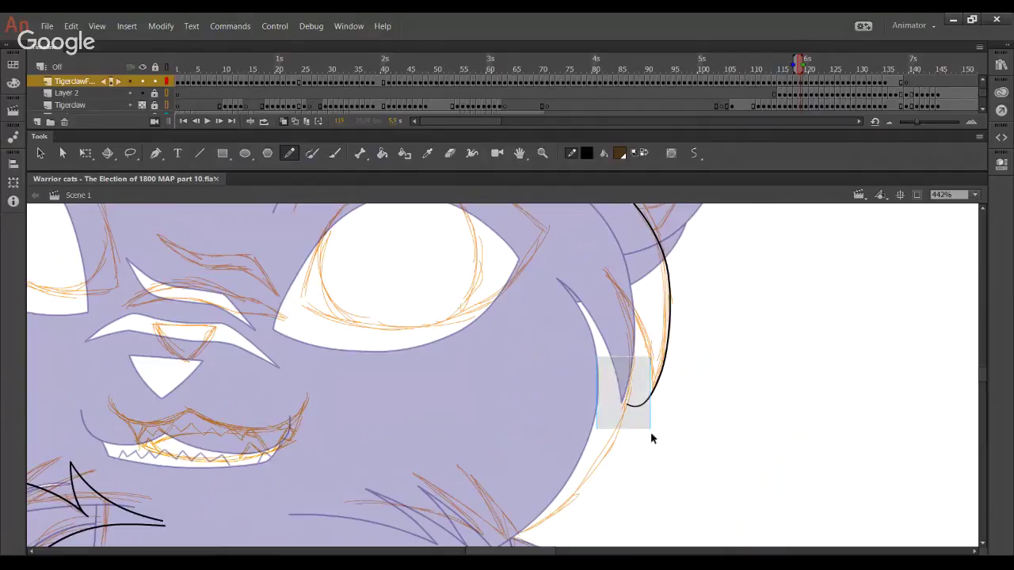
scroll(597, 418, "down", 3)
Draw a curved line from the right chin fur down across the neck into the shoulder
left_click_drag(453, 341, 564, 490)
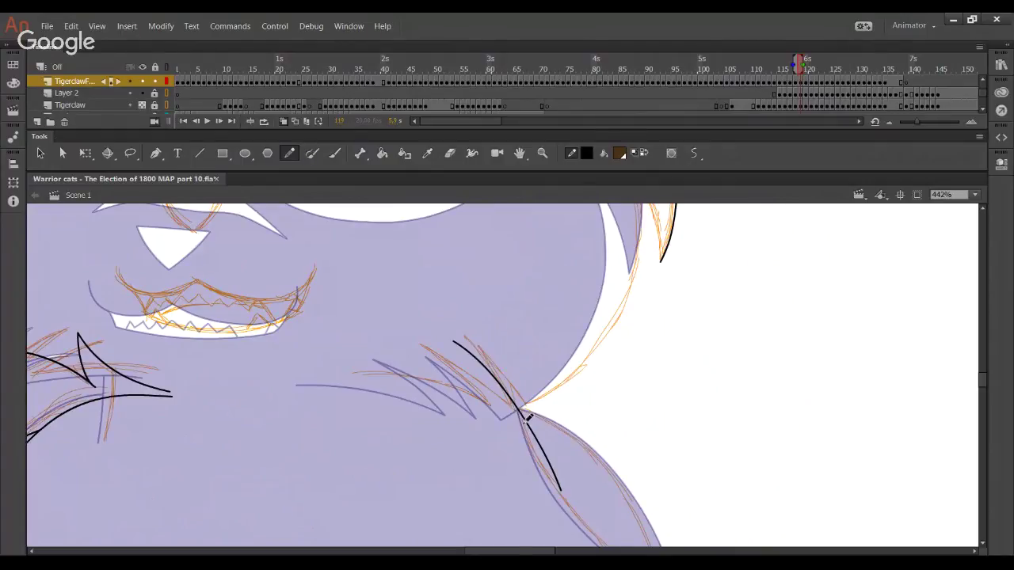
scroll(552, 412, "up", 3)
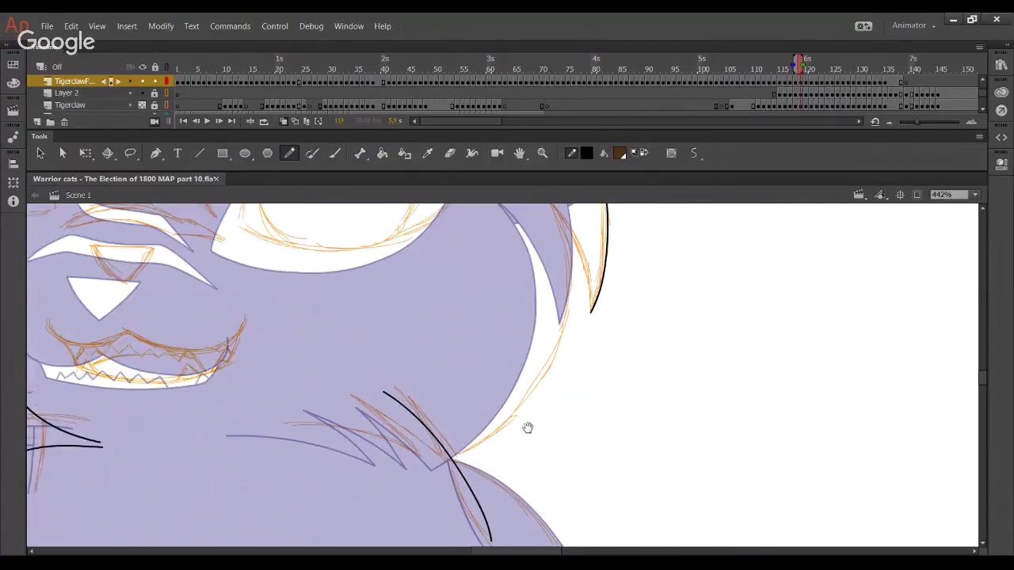
mouse_move(547, 227)
left_mouse_down()
mouse_move(562, 249)
mouse_move(579, 351)
mouse_move(453, 513)
left_mouse_up()
Delete the leftover curve pieces where the neck line crosses the left shoulder outline on the chest
left_click_drag(381, 467, 635, 296)
left_click_drag(372, 475, 503, 407)
left_click(401, 254, "ctrl")
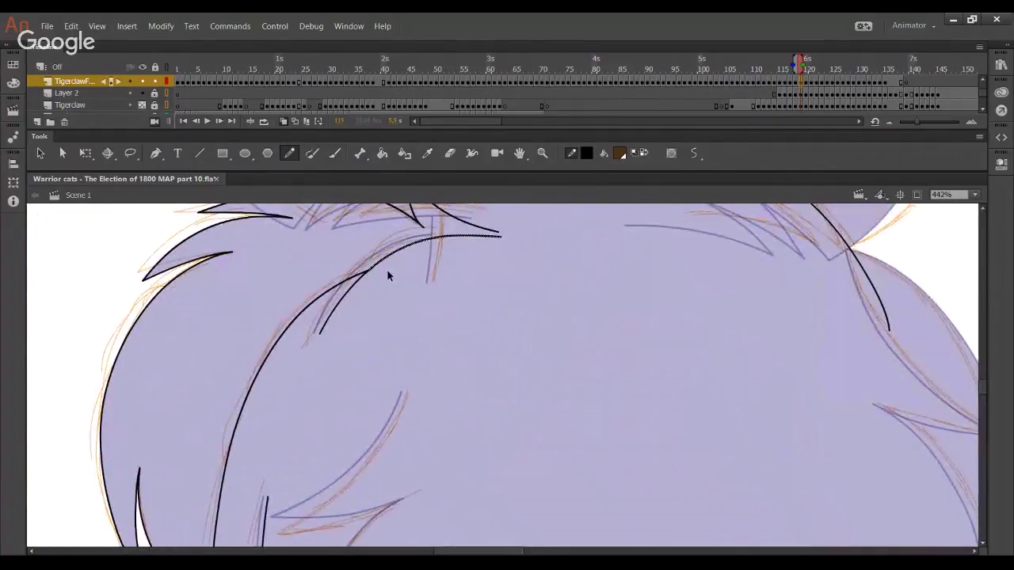
key("Delete")
left_click(340, 310, "ctrl")
key("Delete")
left_click_drag(315, 425, 366, 241)
left_click(310, 407, "ctrl")
key("Delete")
Draw the U-shaped toe curve in the middle of the paw, compare it with the sketch layer hidden and shown, and refine its bend
left_click_drag(339, 505, 315, 263)
left_click_drag(382, 530, 339, 237)
left_click_drag(503, 308, 452, 461)
left_click_drag(482, 359, 397, 304)
mouse_move(380, 271)
left_mouse_down()
mouse_move(369, 335)
mouse_move(377, 357)
mouse_move(369, 309)
mouse_move(395, 361)
mouse_move(453, 346)
mouse_move(483, 326)
mouse_move(411, 370)
mouse_move(401, 362)
left_mouse_up()
key("ctrl+z")
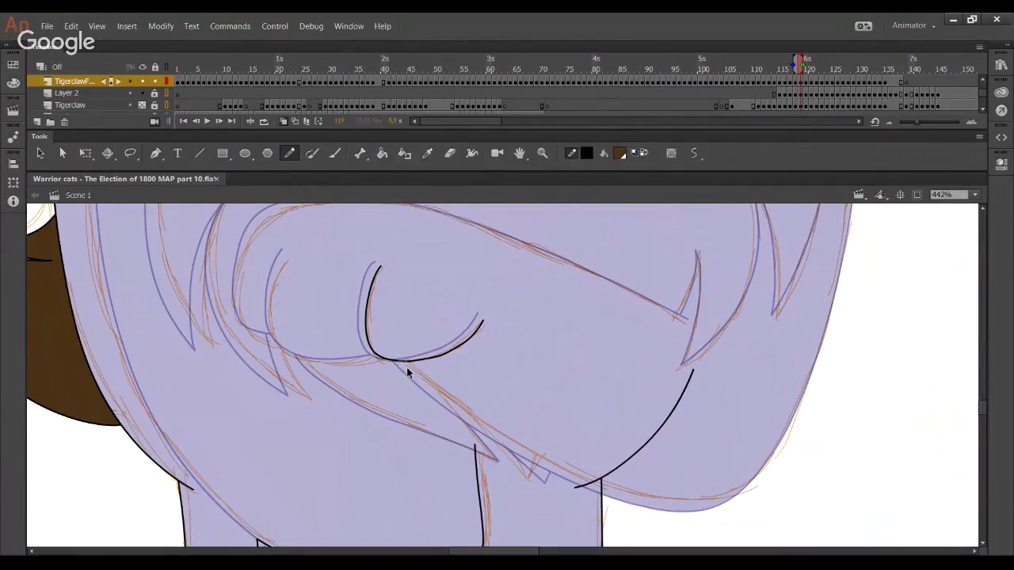
left_click(142, 105)
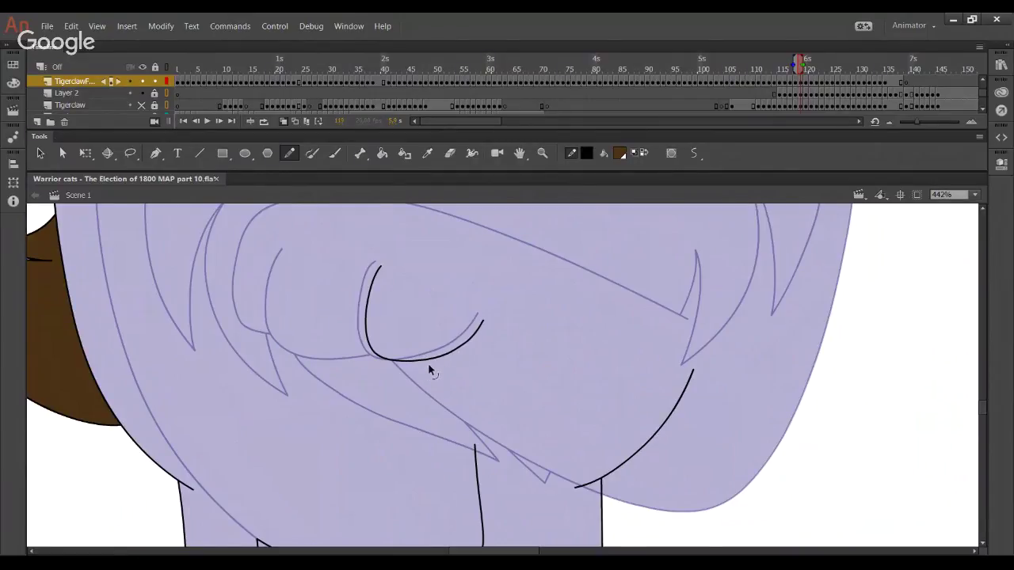
left_click(141, 105)
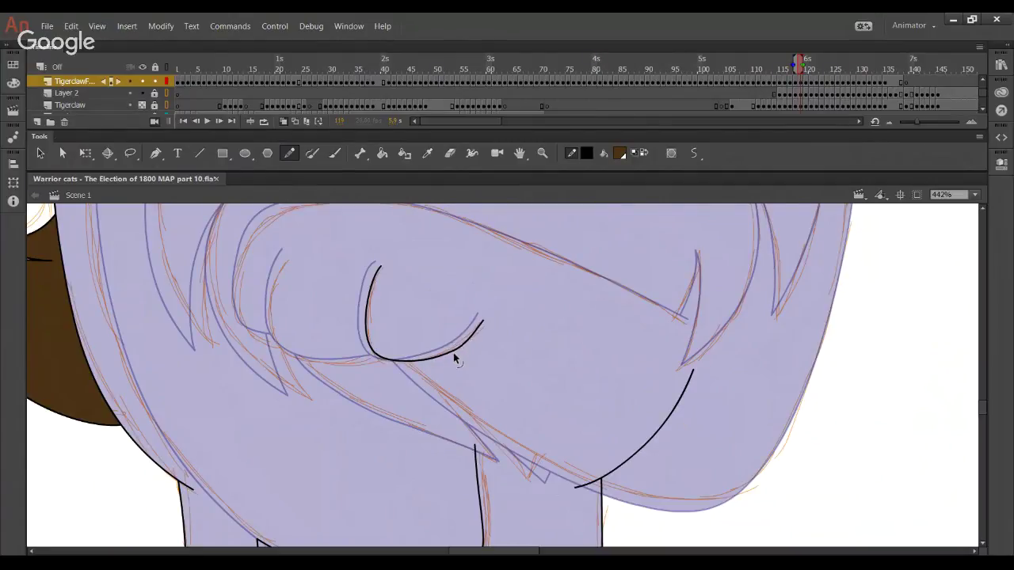
left_click_drag(454, 354, 450, 345)
Draw the neighbouring toe curve to the left, delete the part overlapping the middle toe and bend it onto the sketch
left_click_drag(278, 302, 299, 310)
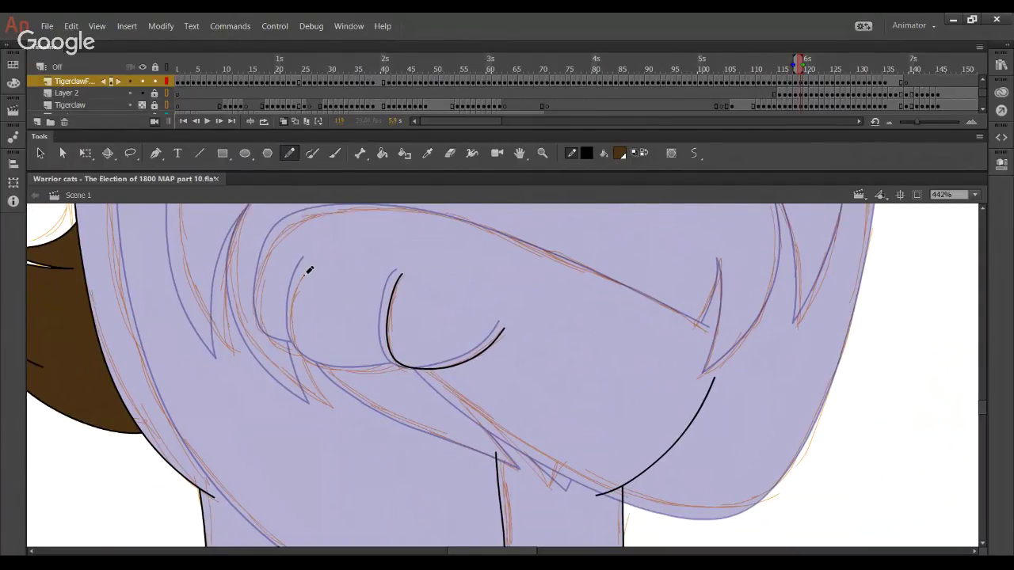
mouse_move(307, 269)
left_mouse_down()
mouse_move(293, 322)
mouse_move(311, 359)
mouse_move(358, 371)
mouse_move(474, 354)
left_mouse_up()
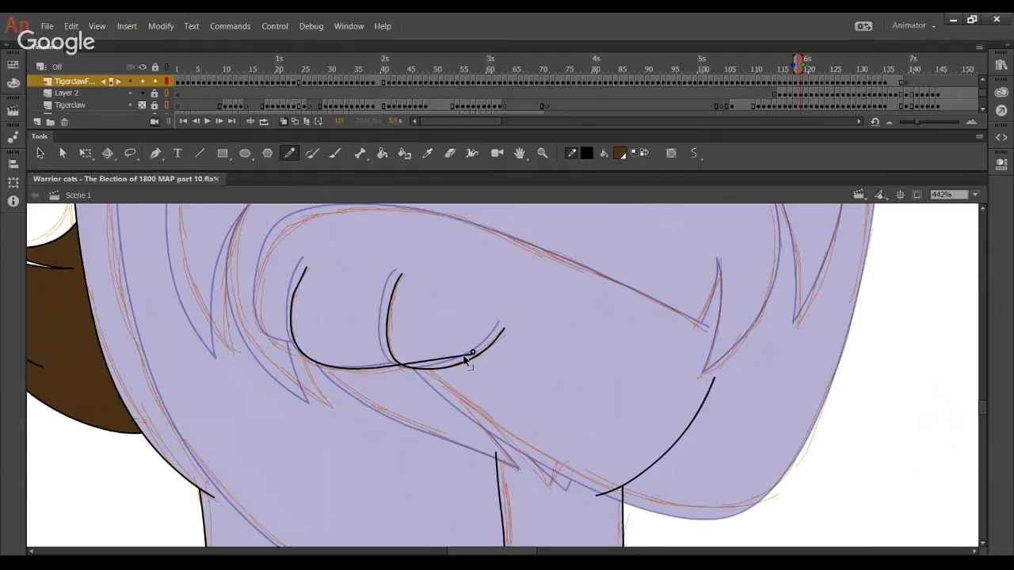
left_click(419, 365, "ctrl")
key("Delete")
left_click_drag(382, 371, 360, 375)
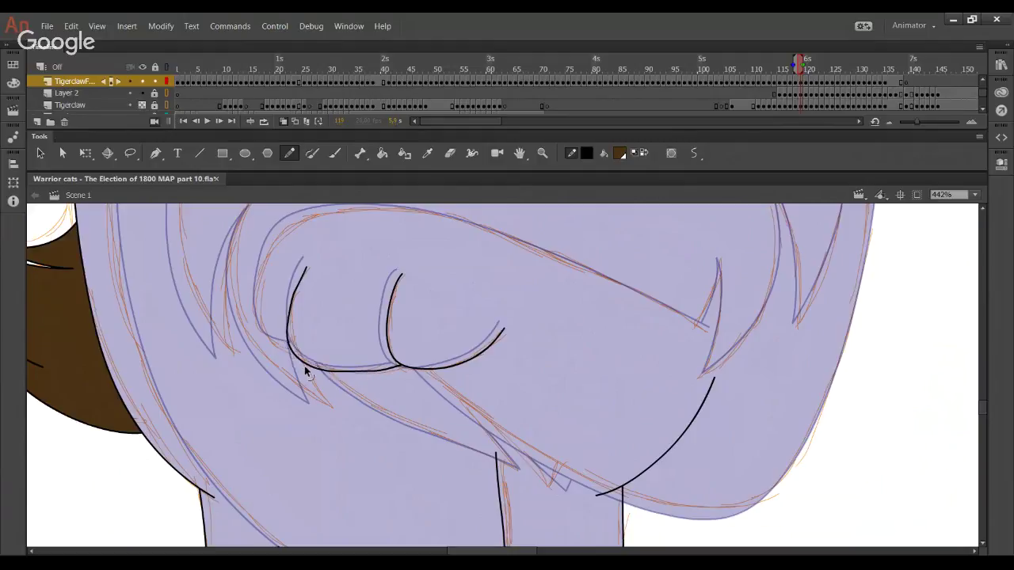
Bend the leftmost toe curve onto the sketch, adjust its upper end and delete the overhanging tip
mouse_move(321, 368)
left_mouse_down()
mouse_move(342, 372)
mouse_move(307, 365)
left_mouse_up()
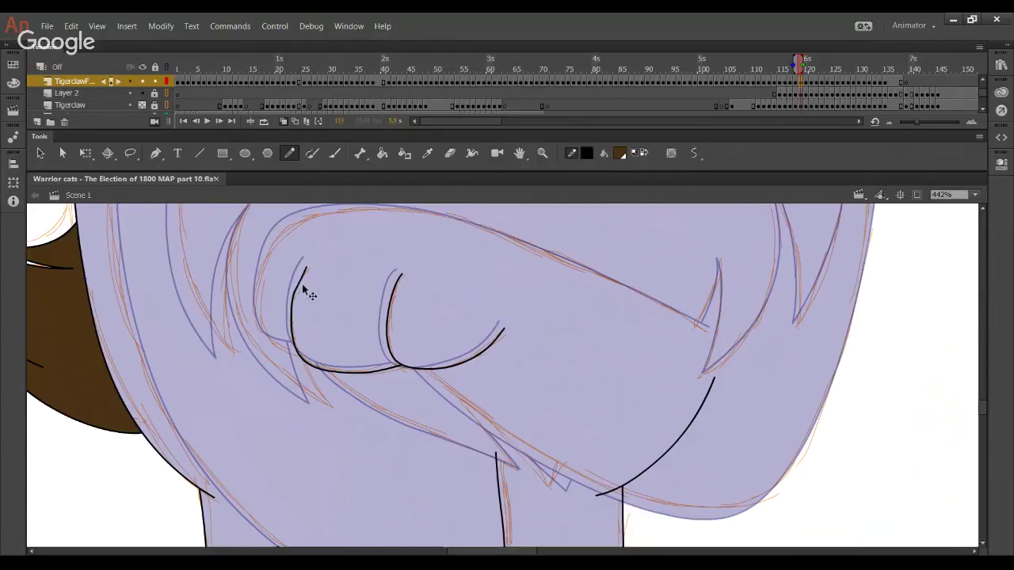
left_click_drag(294, 297, 307, 271)
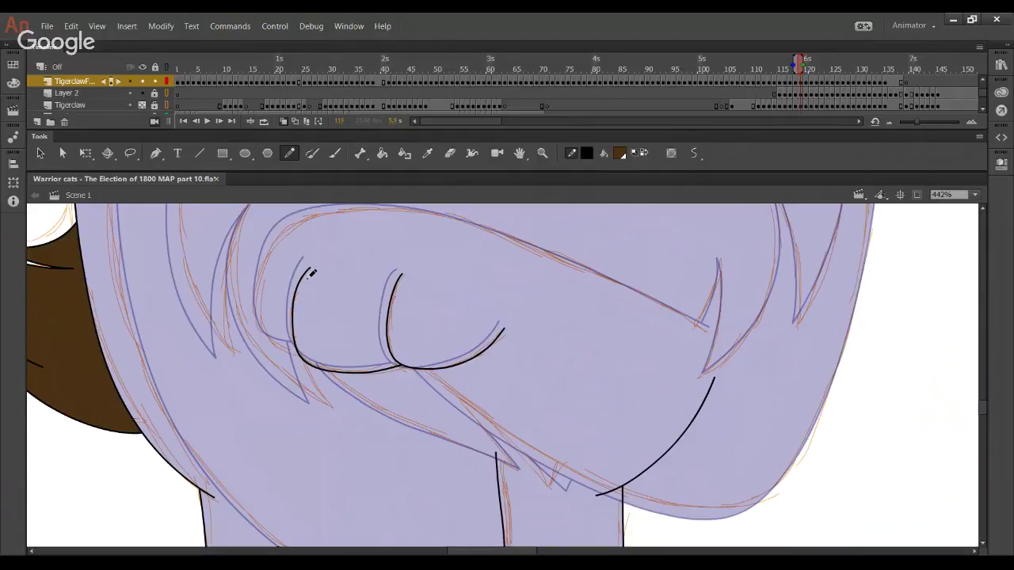
mouse_move(292, 323)
left_mouse_down()
mouse_move(291, 333)
mouse_move(291, 320)
left_mouse_up()
left_click_drag(301, 278, 307, 270)
left_click_drag(297, 326, 293, 331)
left_click_drag(310, 268, 335, 272)
key("Delete")
Draw the paw's outer outline from the left toe over the top and along the foreleg, and bend it onto the sketch
mouse_move(317, 358)
left_mouse_down()
mouse_move(283, 351)
mouse_move(262, 317)
mouse_move(266, 259)
mouse_move(283, 236)
mouse_move(321, 222)
mouse_move(419, 221)
mouse_move(480, 237)
mouse_move(708, 332)
left_mouse_up()
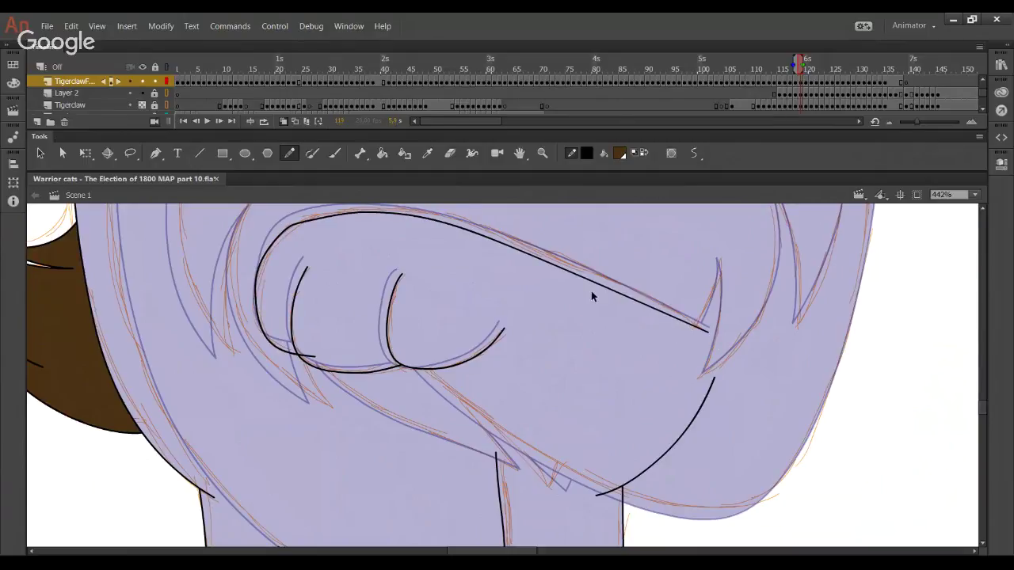
mouse_move(608, 288)
left_mouse_down()
mouse_move(671, 302)
mouse_move(600, 280)
left_mouse_up()
left_click_drag(421, 225, 438, 219)
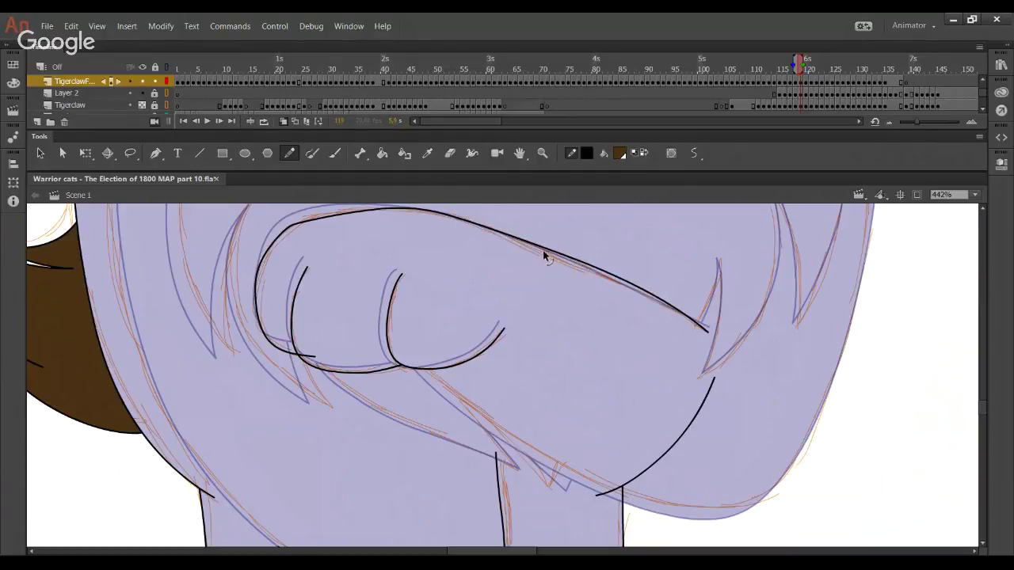
left_click_drag(544, 249, 569, 263)
left_click_drag(440, 219, 470, 229)
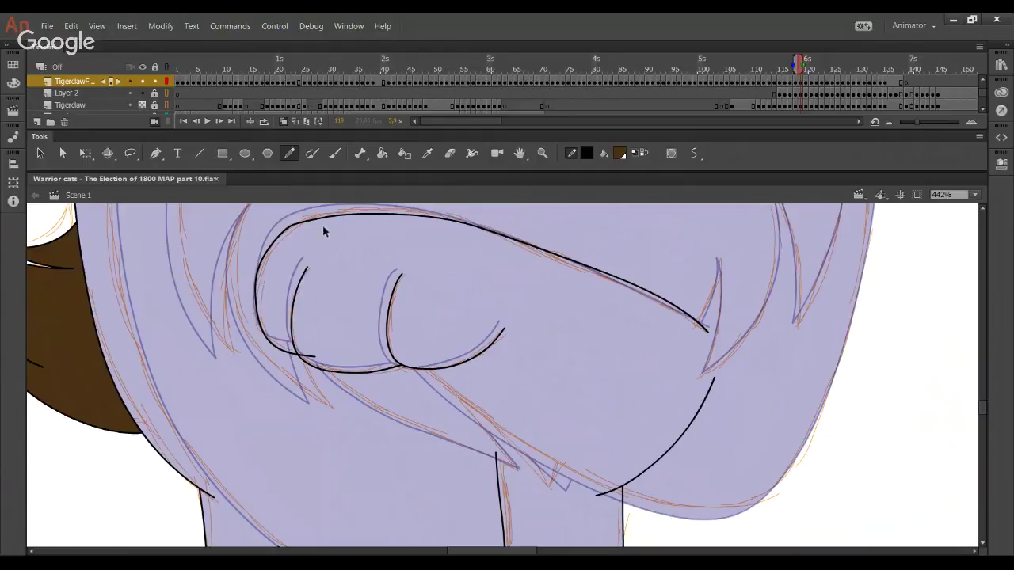
left_click_drag(323, 225, 343, 223)
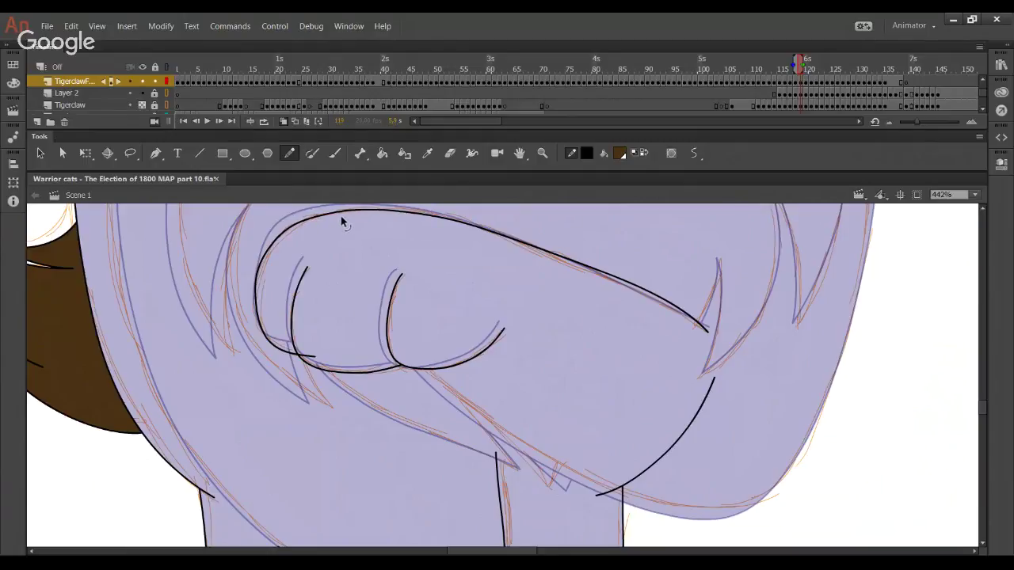
Delete the outline's overhang at the left toe and refine the bend of its left side and far end
left_click(309, 358)
key("Delete")
left_click_drag(260, 270, 272, 261)
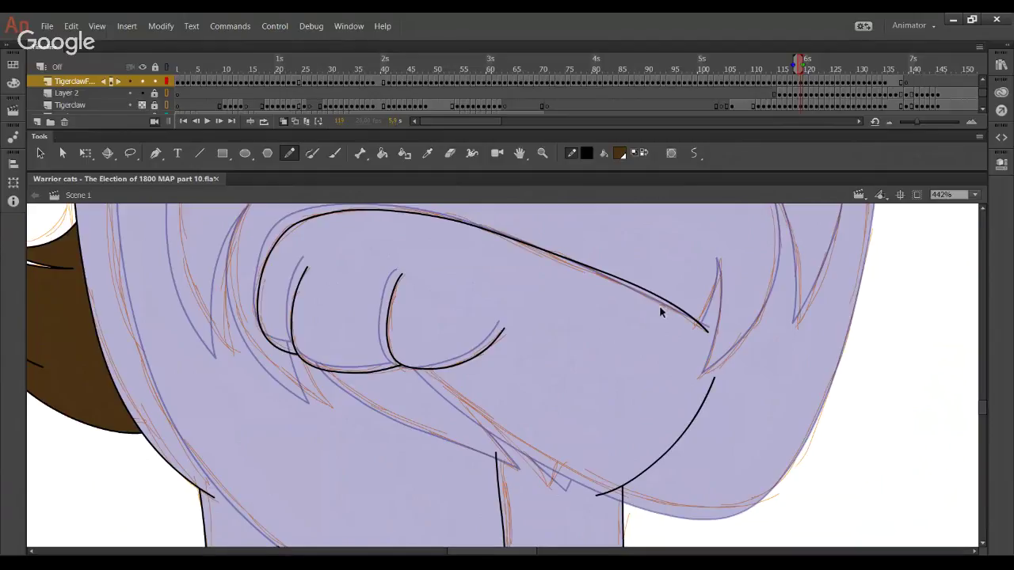
left_click_drag(663, 299, 661, 305)
Draw an arched fur line on the left chest, crossing the top of the shoulder curve and rising toward the neck
mouse_move(479, 342)
left_mouse_down()
mouse_move(469, 386)
mouse_move(382, 449)
left_mouse_up()
mouse_move(215, 305)
left_mouse_down()
mouse_move(362, 441)
mouse_move(349, 408)
mouse_move(364, 440)
left_mouse_up()
mouse_move(212, 422)
left_mouse_down()
mouse_move(284, 377)
mouse_move(323, 327)
mouse_move(340, 281)
mouse_move(308, 335)
mouse_move(209, 422)
mouse_move(292, 363)
mouse_move(337, 303)
left_mouse_up()
key("ctrl+z")
key("ctrl+z")
left_click_drag(364, 337, 324, 526)
mouse_move(344, 319)
left_mouse_down()
mouse_move(358, 470)
mouse_move(401, 235)
left_mouse_up()
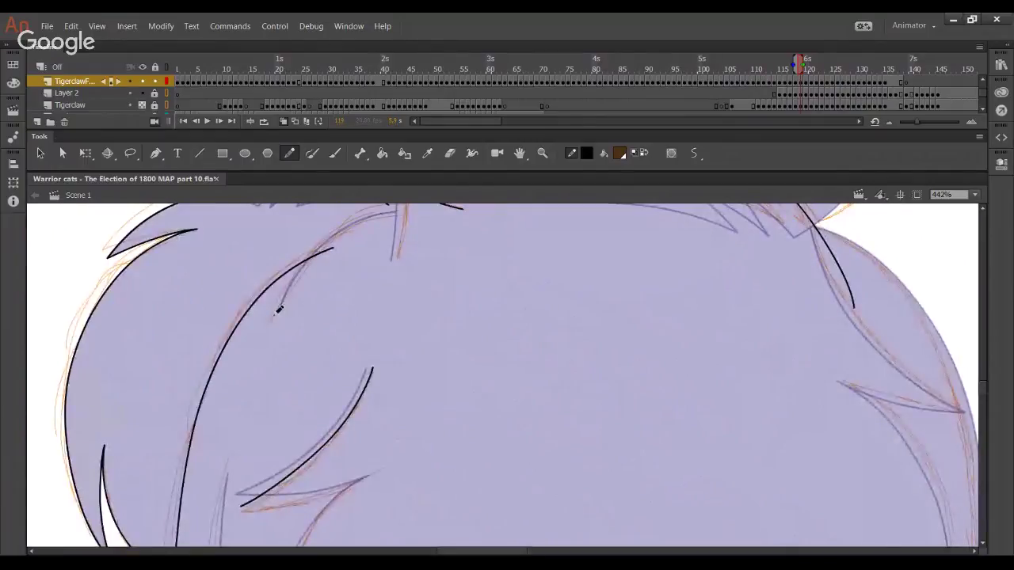
mouse_move(274, 314)
left_mouse_down()
mouse_move(306, 260)
mouse_move(402, 209)
left_mouse_up()
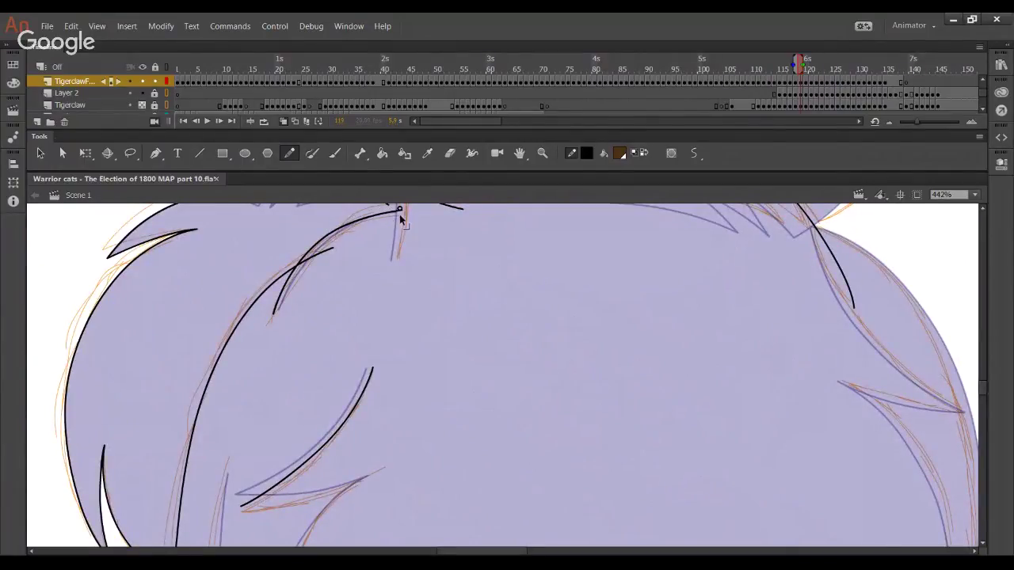
left_click_drag(402, 236, 389, 370)
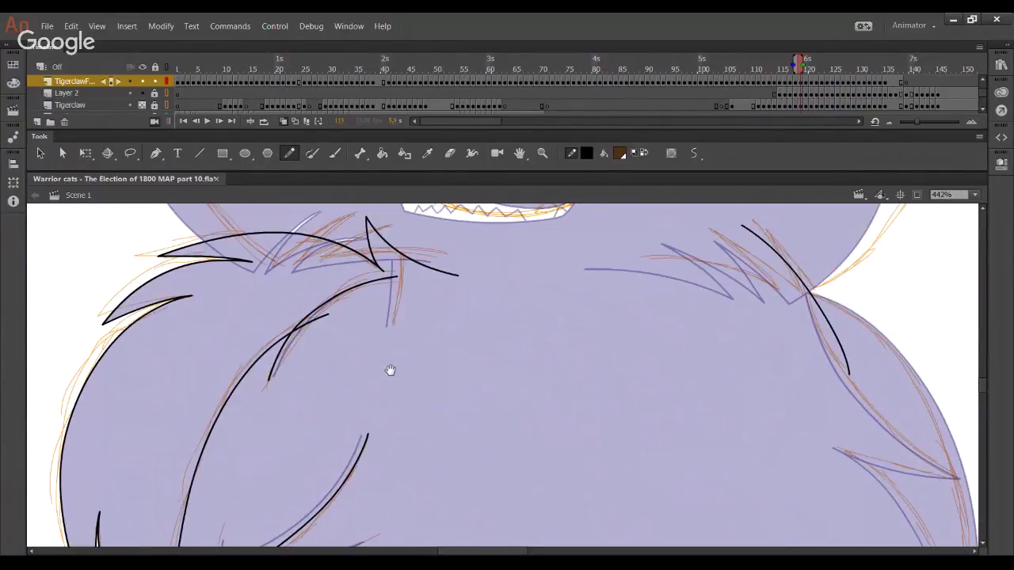
Draw a horizontal and a downward fur stroke below the left side of the mouth and delete the pieces overhanging their crossing
left_click_drag(315, 324, 440, 319)
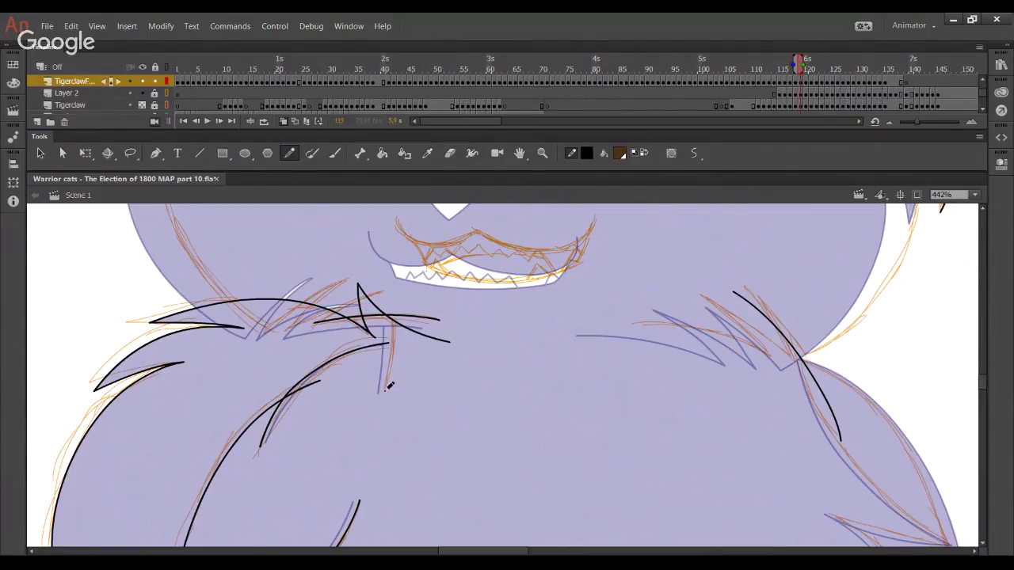
left_click_drag(385, 393, 395, 277)
key("ctrl+z")
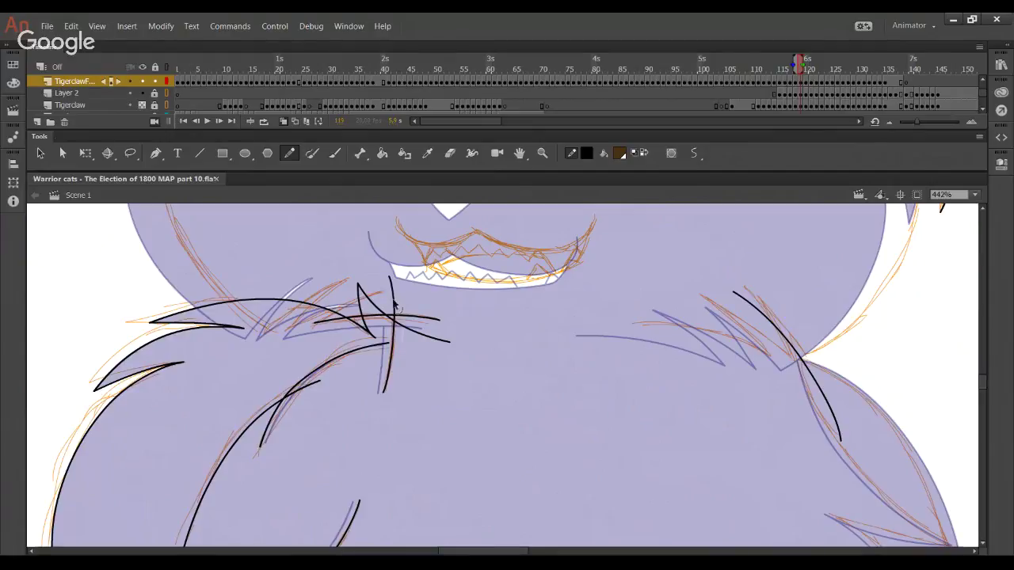
left_click(395, 302, "ctrl")
key("Delete")
left_click(409, 330, "ctrl")
key("Delete")
mouse_move(394, 346)
left_mouse_down()
mouse_move(420, 342)
mouse_move(388, 345)
left_mouse_up()
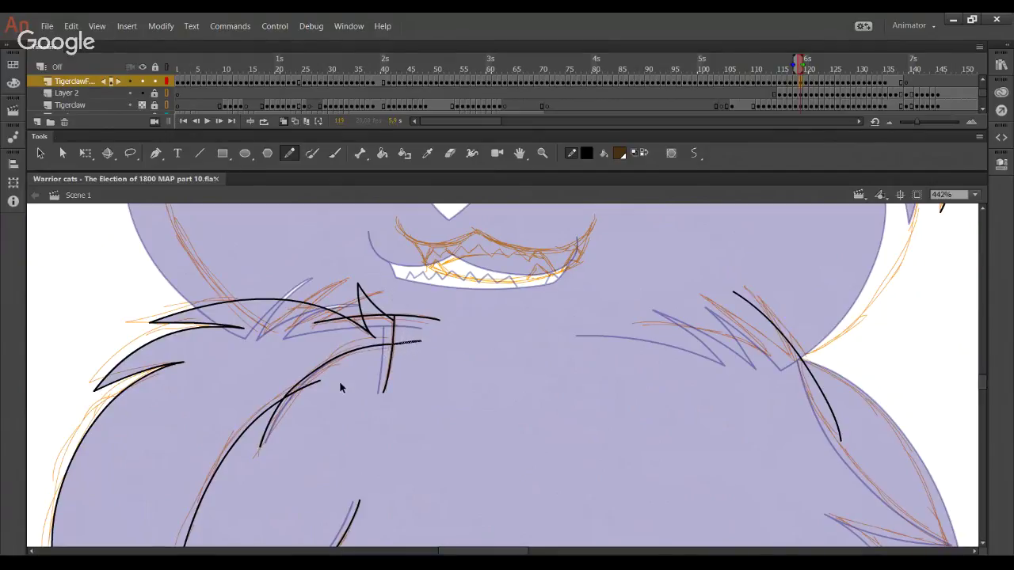
key("ctrl+z")
Draw a diagonal fur stroke rising through the left neck fur below the mouth, redoing it until it follows the sketch
scroll(335, 344, "down", 2)
scroll(329, 335, "down", 1)
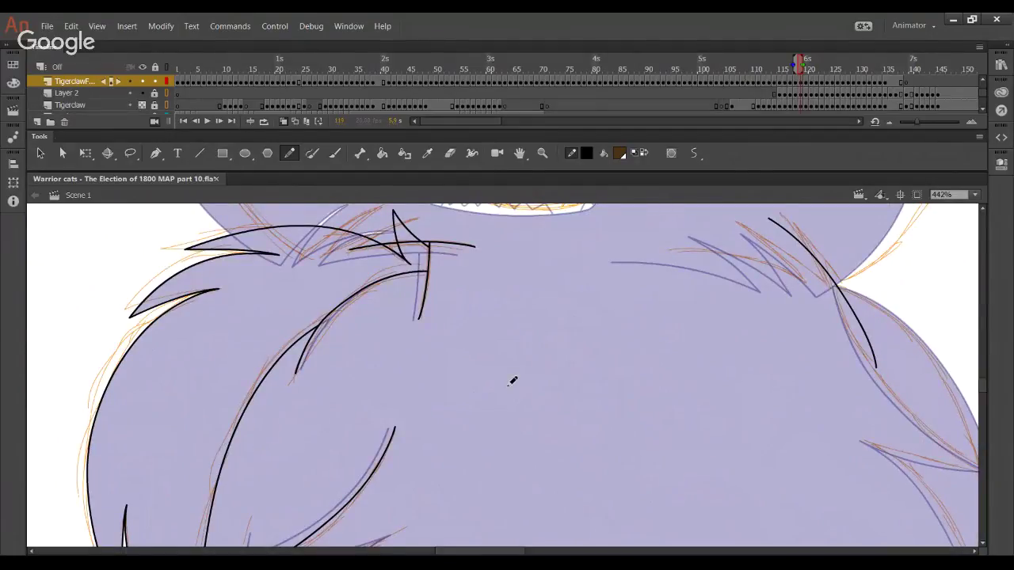
left_click_drag(325, 257, 422, 221)
key("ctrl+z")
left_click_drag(324, 256, 435, 212)
key("ctrl+z")
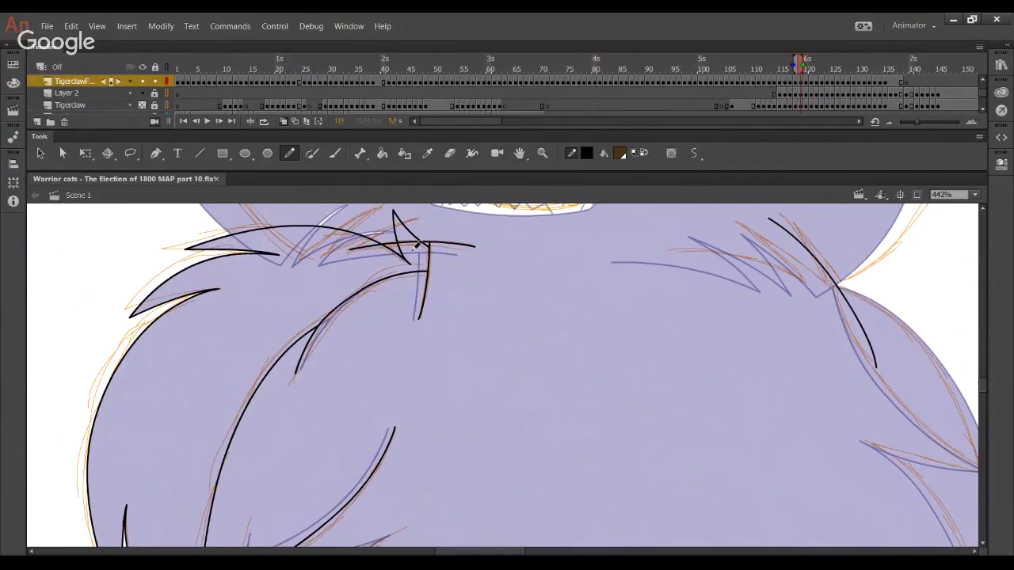
left_click_drag(330, 254, 438, 217)
key("ctrl+z")
left_click_drag(327, 255, 438, 210)
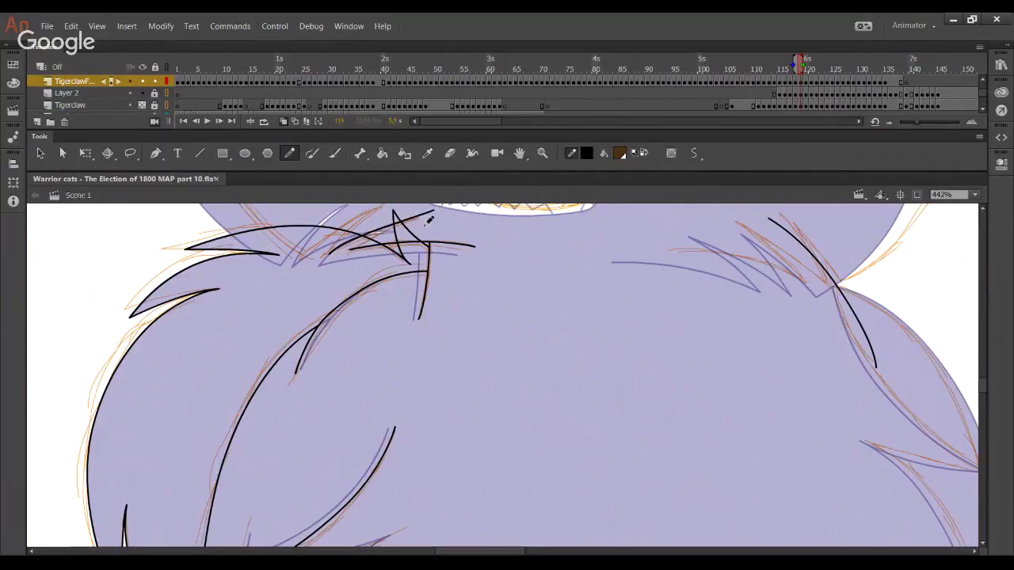
key("ctrl+z")
mouse_move(320, 257)
left_mouse_down()
mouse_move(369, 235)
mouse_move(485, 204)
left_mouse_up()
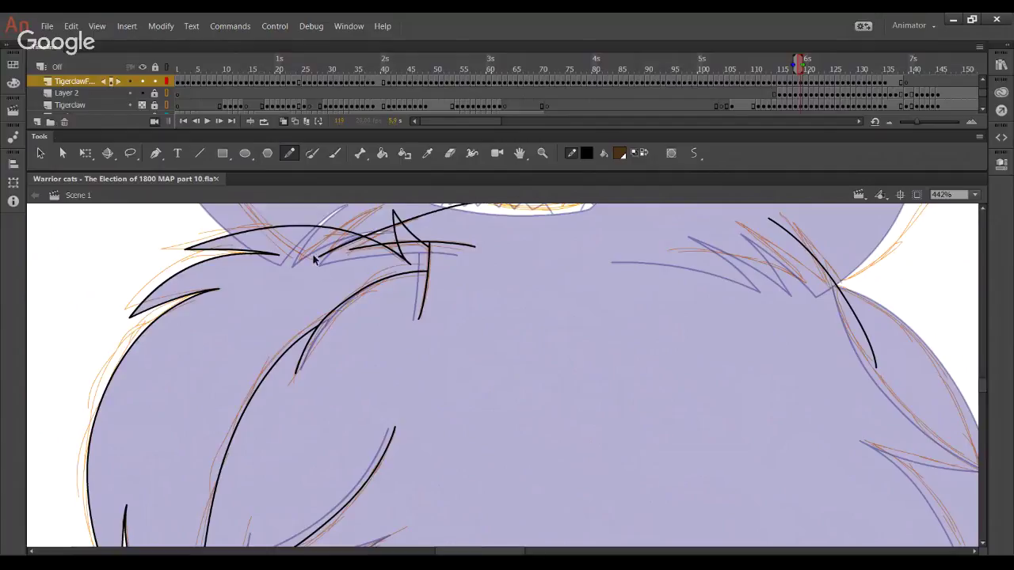
left_click_drag(492, 247, 447, 384)
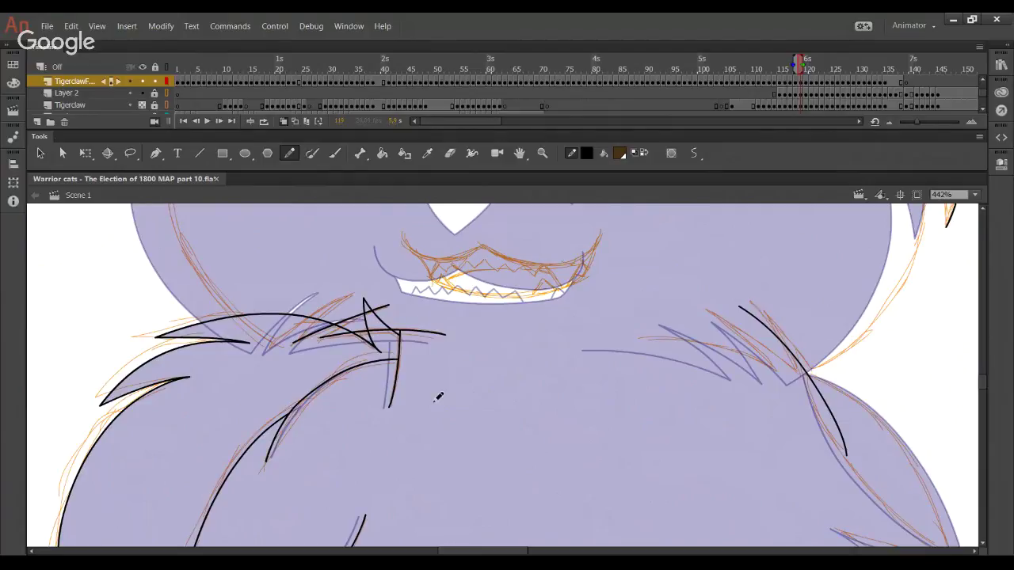
mouse_move(326, 336)
left_mouse_down()
mouse_move(393, 307)
mouse_move(384, 314)
left_mouse_up()
key("ctrl+z")
key("ctrl+z")
mouse_move(330, 336)
left_mouse_down()
mouse_move(388, 308)
mouse_move(346, 326)
left_mouse_up()
key("ctrl+z")
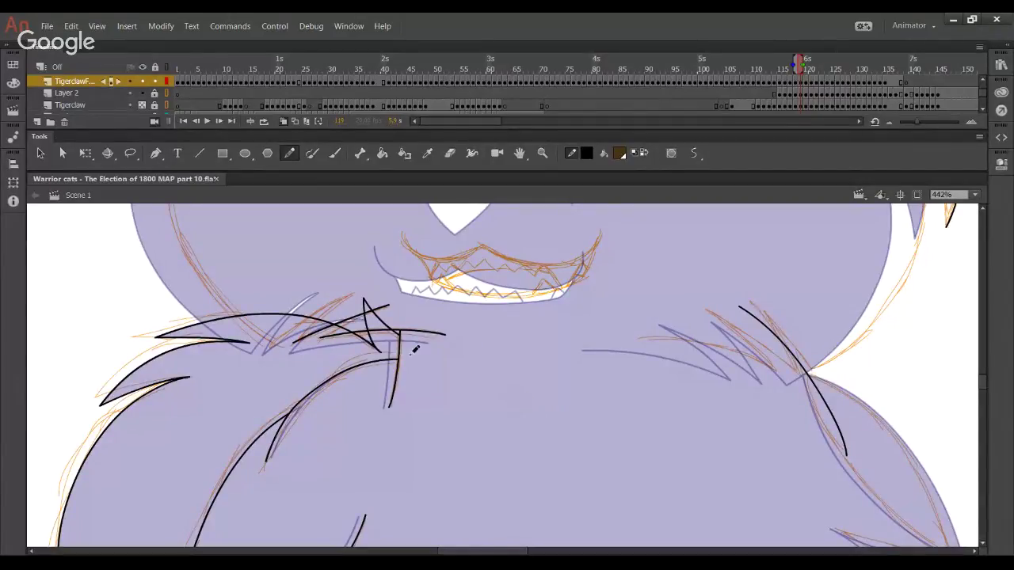
Delete the fur spike's tip above the diagonal stroke and draw a longer diagonal stroke through the left neck fur
left_click_drag(398, 328, 400, 333)
left_click(365, 310, "ctrl")
key("Delete")
left_click(371, 310, "ctrl")
key("Delete")
mouse_move(258, 375)
left_mouse_down()
mouse_move(367, 293)
mouse_move(232, 399)
mouse_move(353, 293)
left_mouse_up()
key("ctrl+z")
key("ctrl+z")
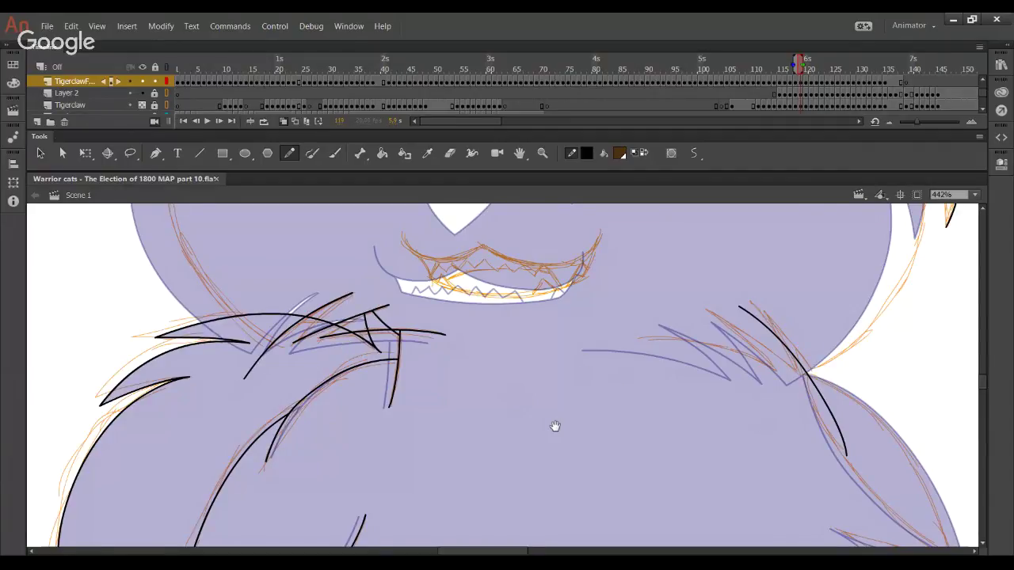
Draw the right cheek outline from the neck fur up to the ear fur, redoing it until it follows the sketch
left_click_drag(584, 389, 497, 426)
mouse_move(596, 465)
left_mouse_down()
mouse_move(501, 418)
mouse_move(325, 566)
left_mouse_up()
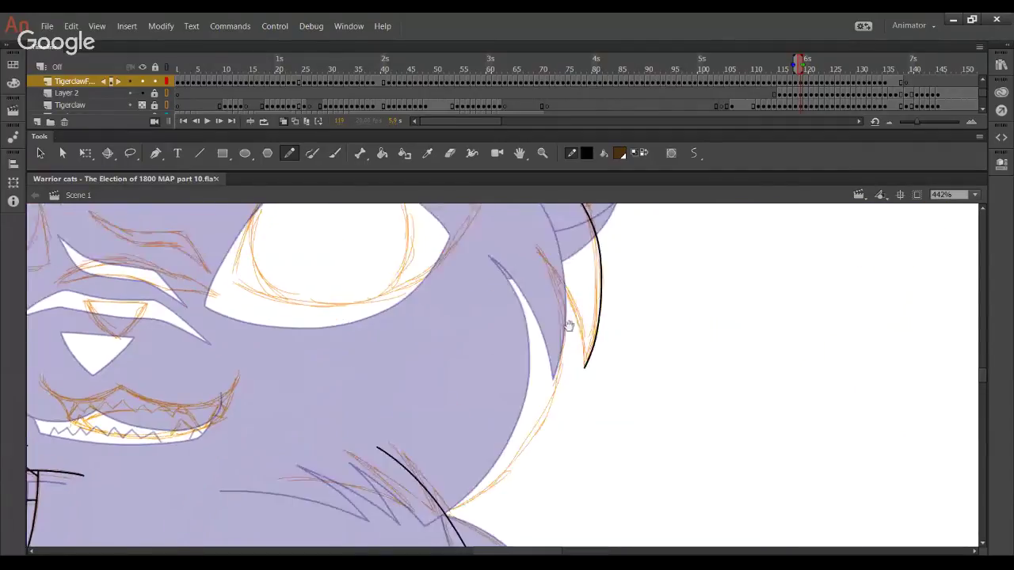
mouse_move(434, 520)
left_mouse_down()
mouse_move(539, 439)
mouse_move(573, 266)
mouse_move(464, 504)
left_mouse_up()
key("ctrl+z")
key("ctrl+z")
key("ctrl+z")
mouse_move(433, 522)
left_mouse_down()
mouse_move(501, 493)
mouse_move(551, 433)
mouse_move(567, 328)
mouse_move(527, 270)
mouse_move(545, 254)
mouse_move(572, 349)
mouse_move(526, 478)
mouse_move(466, 521)
mouse_move(542, 428)
mouse_move(566, 358)
mouse_move(551, 254)
mouse_move(533, 237)
mouse_move(566, 366)
mouse_move(519, 466)
mouse_move(452, 512)
mouse_move(467, 514)
mouse_move(575, 368)
mouse_move(530, 259)
mouse_move(568, 344)
mouse_move(549, 432)
mouse_move(492, 502)
mouse_move(425, 533)
mouse_move(505, 484)
mouse_move(540, 443)
mouse_move(565, 381)
mouse_move(571, 322)
mouse_move(544, 248)
left_mouse_up()
key("ctrl+z")
key("ctrl+z")
key("ctrl+z")
key("ctrl+z")
key("ctrl+z")
key("ctrl+z")
key("ctrl+z")
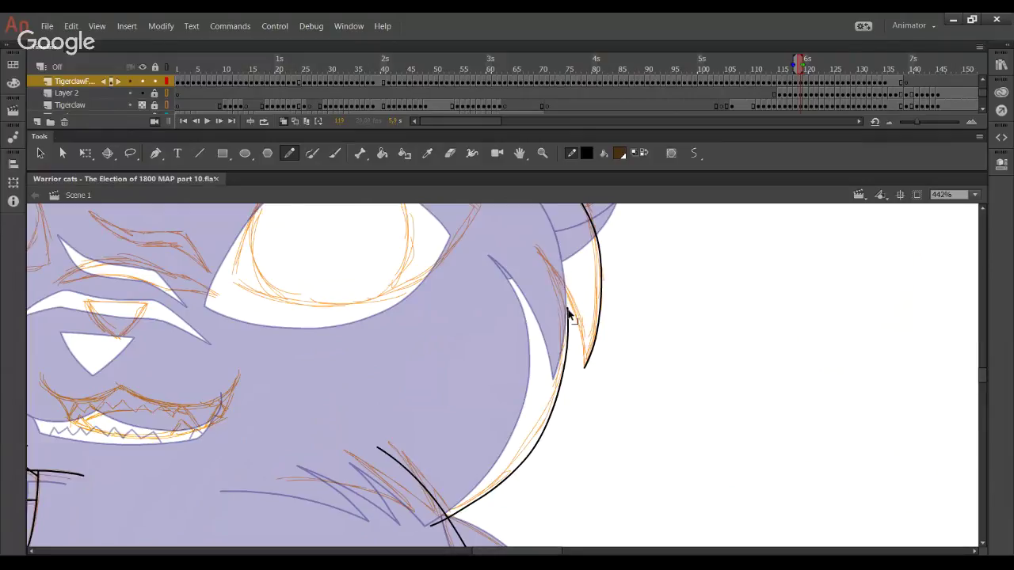
Delete the cheek outline's overhang and the lower part of the neck line where they cross at the right shoulder
left_click_drag(536, 251, 553, 291)
left_click_drag(471, 383, 466, 342)
left_click_drag(573, 326, 576, 318)
left_click(469, 418, "ctrl")
key("Delete")
left_click(488, 443, "ctrl")
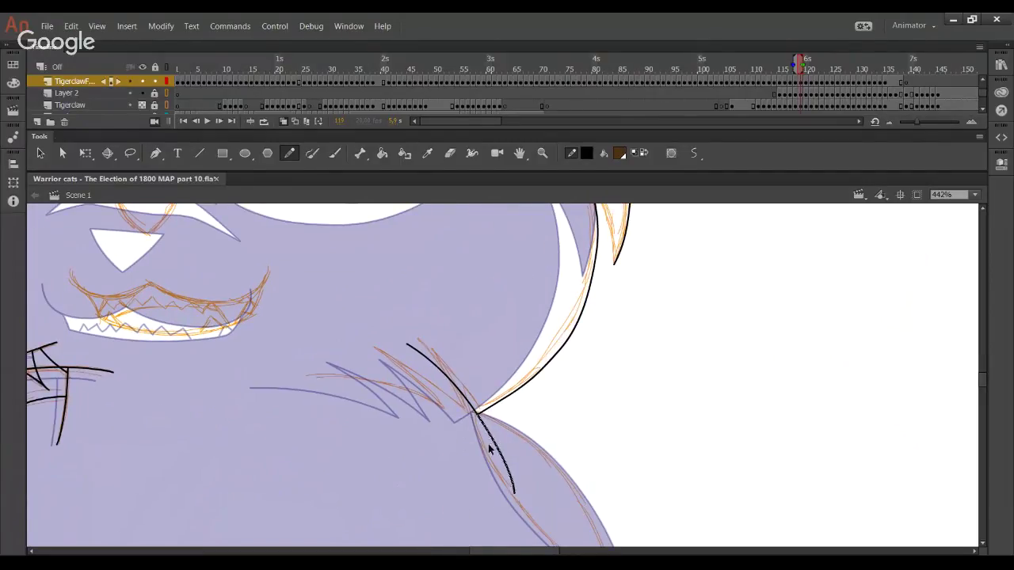
key("Delete")
Draw the long curved chest fur line to the left of the paw and bend it toward the sketch
left_click_drag(513, 499, 614, 292)
left_click_drag(589, 435, 736, 454)
mouse_move(378, 441)
left_mouse_down()
mouse_move(494, 231)
mouse_move(376, 434)
mouse_move(373, 399)
left_mouse_up()
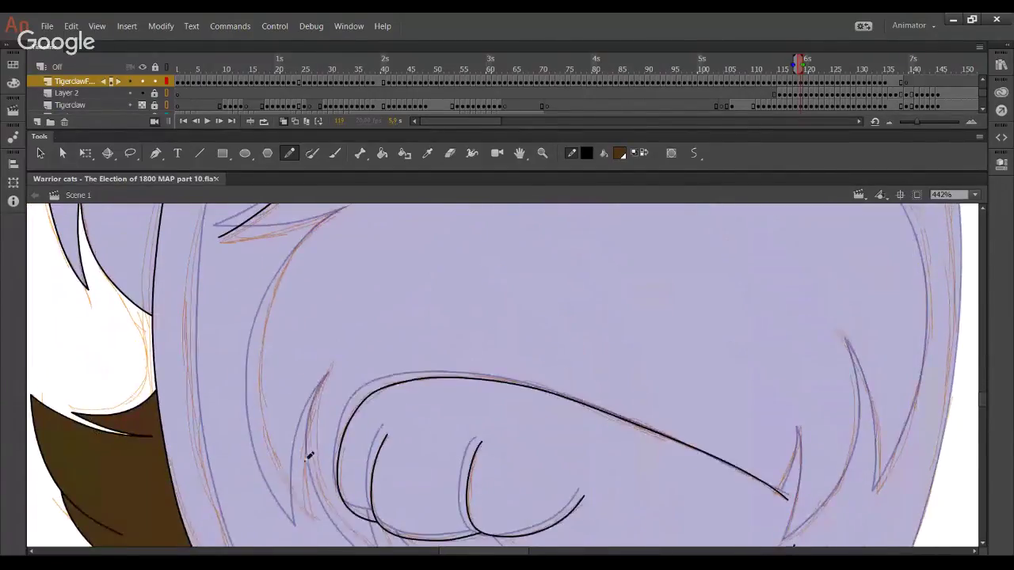
mouse_move(311, 524)
left_mouse_down()
mouse_move(277, 256)
mouse_move(343, 208)
left_mouse_up()
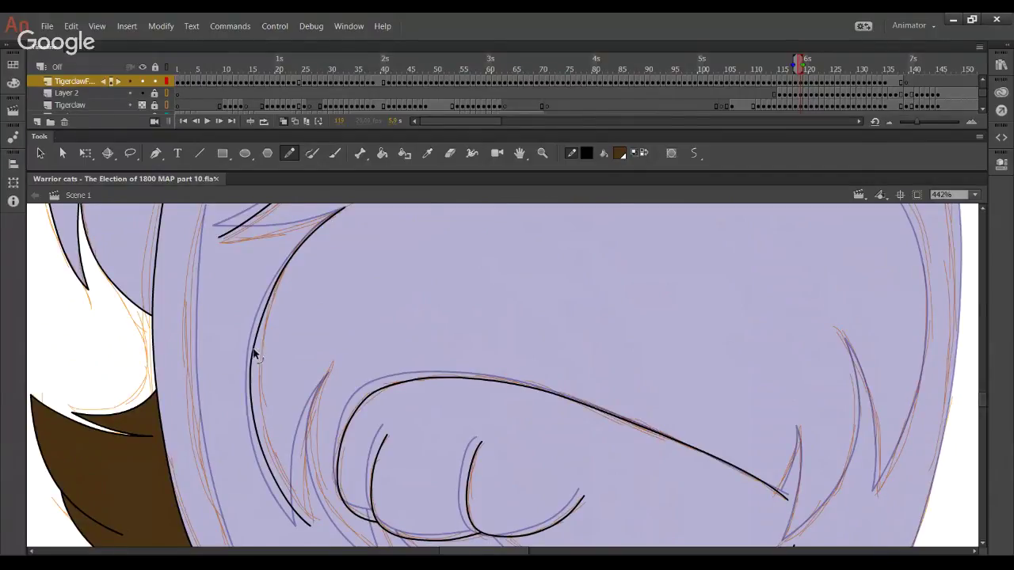
left_click_drag(253, 351, 255, 349)
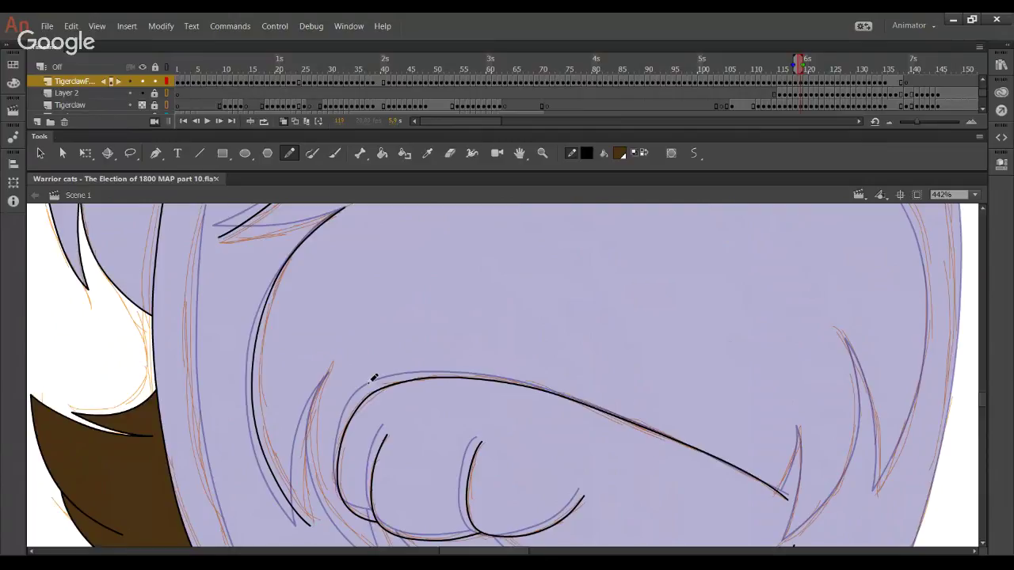
Draw the fur curve wrapping around the paw's left side, redo it as needed and bend it onto the sketch
key("space")
mouse_move(357, 407)
left_mouse_down()
mouse_move(319, 351)
mouse_move(263, 223)
left_mouse_up()
left_click_drag(346, 440, 277, 377)
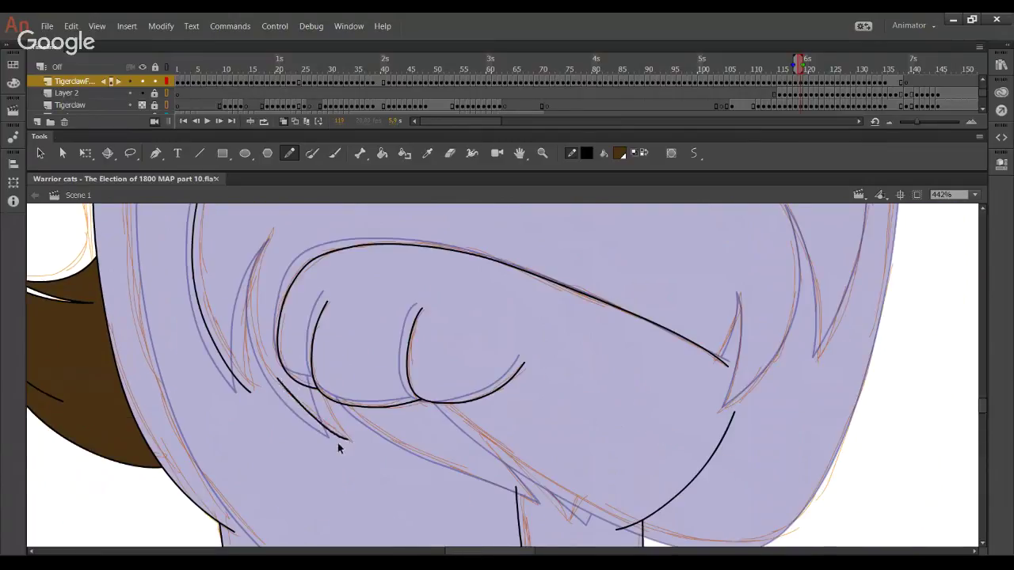
key("ctrl+z")
left_click_drag(342, 439, 271, 371)
key("ctrl+z")
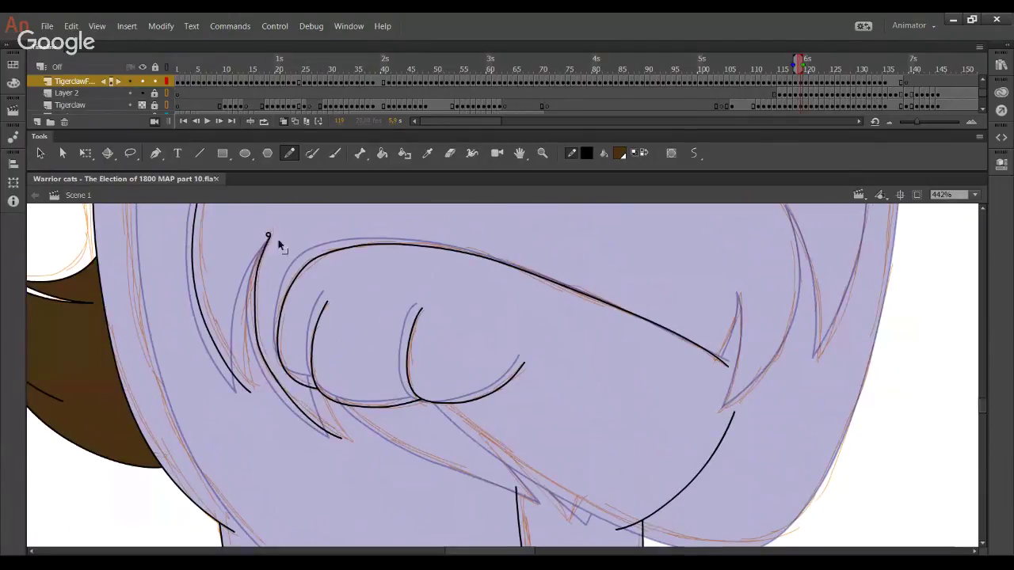
mouse_move(340, 439)
left_mouse_down()
mouse_move(282, 388)
mouse_move(264, 350)
mouse_move(269, 242)
mouse_move(260, 324)
mouse_move(268, 364)
mouse_move(333, 438)
mouse_move(268, 367)
mouse_move(254, 321)
mouse_move(263, 252)
mouse_move(282, 228)
left_mouse_up()
key("ctrl+z")
key("ctrl+z")
mouse_move(255, 277)
left_mouse_down()
mouse_move(265, 267)
mouse_move(254, 296)
left_mouse_up()
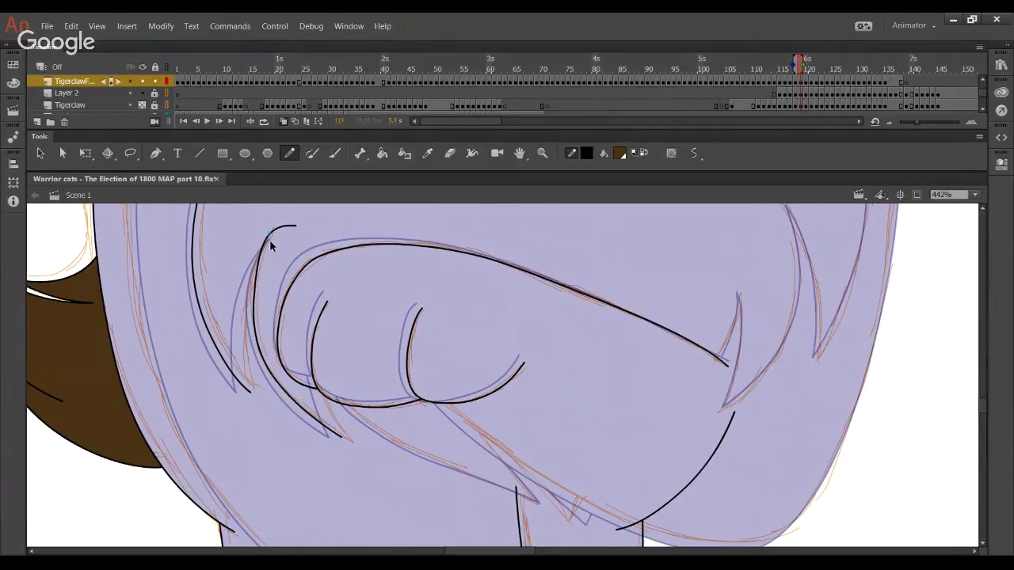
left_click_drag(267, 236, 273, 239)
left_click_drag(254, 305, 250, 299)
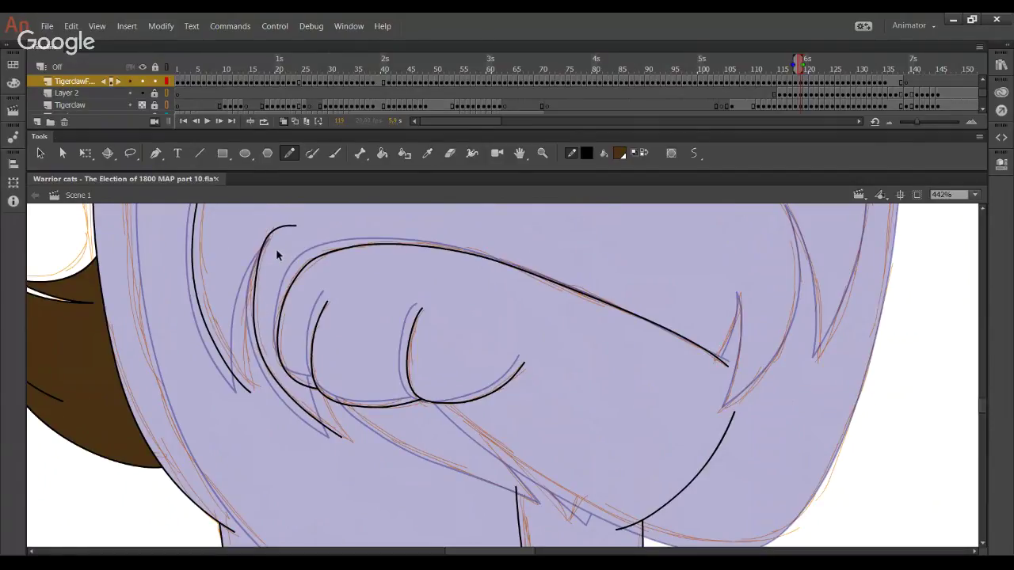
Reshape the upper end of the fur curve beside the paw and delete the part extending past its tip
mouse_move(264, 251)
left_mouse_down()
mouse_move(275, 262)
mouse_move(270, 232)
left_mouse_up()
key("Delete")
left_click(278, 240)
key("Delete")
left_click_drag(256, 275, 260, 275)
left_click_drag(278, 236, 274, 240)
left_click_drag(259, 286, 256, 287)
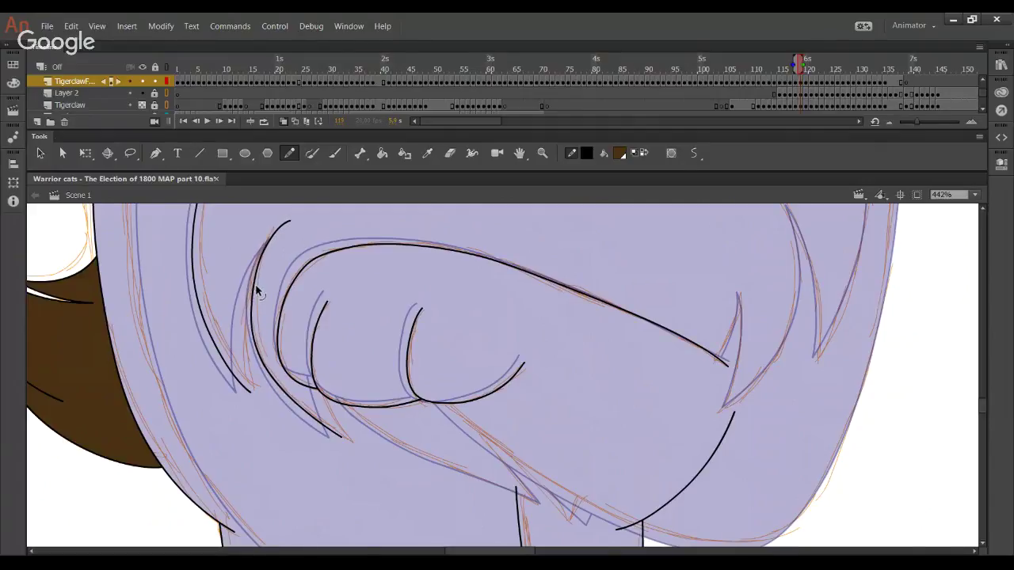
left_click_drag(267, 365, 278, 385)
left_click_drag(261, 208, 302, 241)
key("Delete")
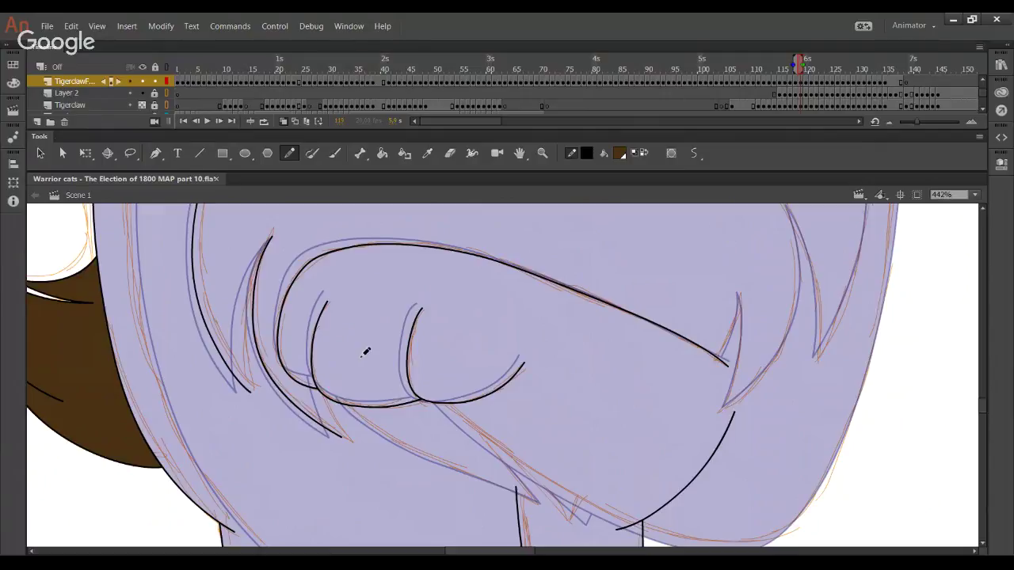
Draw the line from beneath the left toe diagonally down across the leg line and bend it onto the sketch
key("space")
mouse_move(387, 406)
left_mouse_down()
mouse_move(355, 351)
mouse_move(329, 342)
left_mouse_up()
mouse_move(271, 318)
left_mouse_down()
mouse_move(316, 359)
mouse_move(413, 408)
mouse_move(339, 377)
mouse_move(474, 439)
mouse_move(368, 395)
mouse_move(279, 340)
mouse_move(475, 440)
mouse_move(332, 375)
mouse_move(284, 334)
left_mouse_up()
key("ctrl+z")
key("ctrl+z")
key("ctrl+z")
key("ctrl+z")
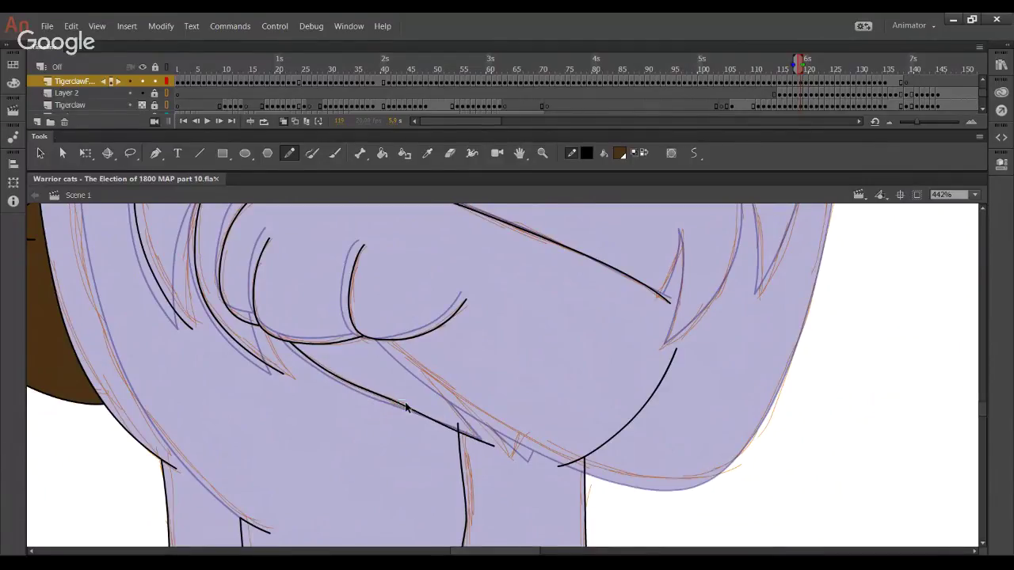
left_click_drag(420, 421, 441, 432)
Hide the Tigerclaw sketch layer, delete the leg line's overhang above the diagonal line, refine its bend and show the sketch again
left_click(142, 104)
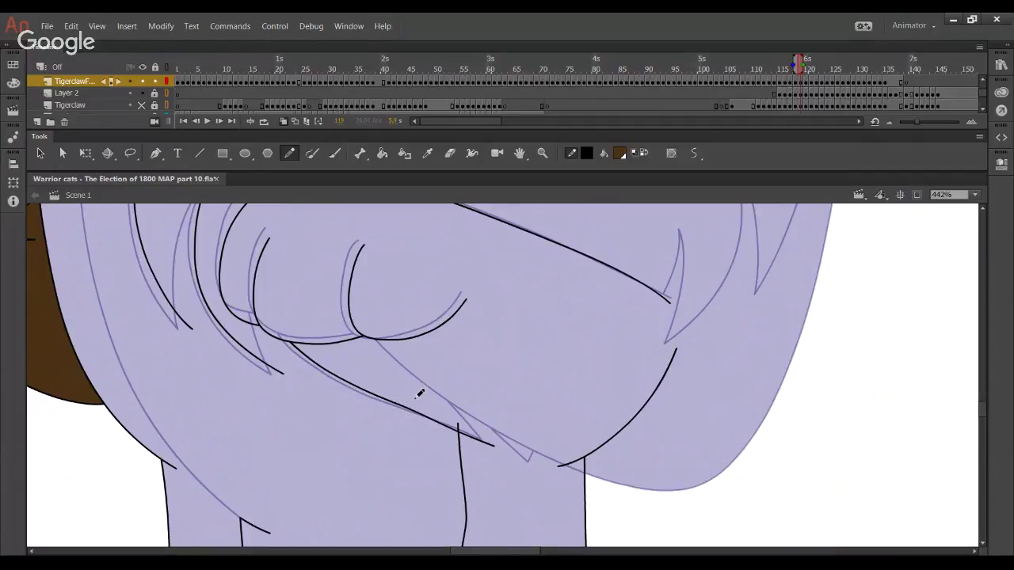
left_click(457, 427, "ctrl")
key("Delete")
left_click_drag(406, 411, 406, 414, "ctrl")
left_click(143, 105, "shift")
Draw the line closing the fur tip below the left toe and the short fur curve at the right end of the arm's upper line
left_click_drag(277, 361, 258, 303)
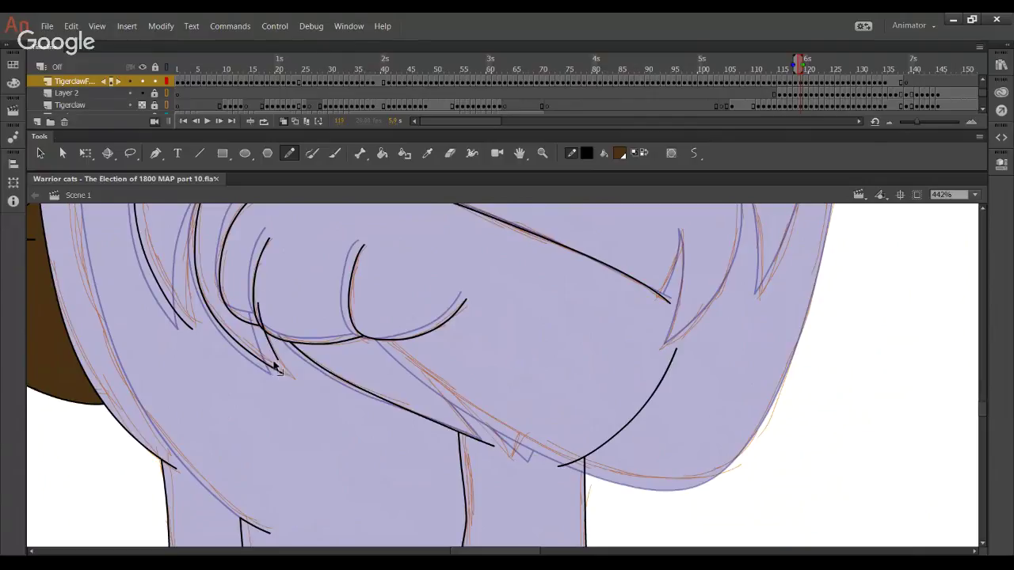
left_click_drag(275, 364, 280, 376, "ctrl")
left_click_drag(317, 386, 377, 481)
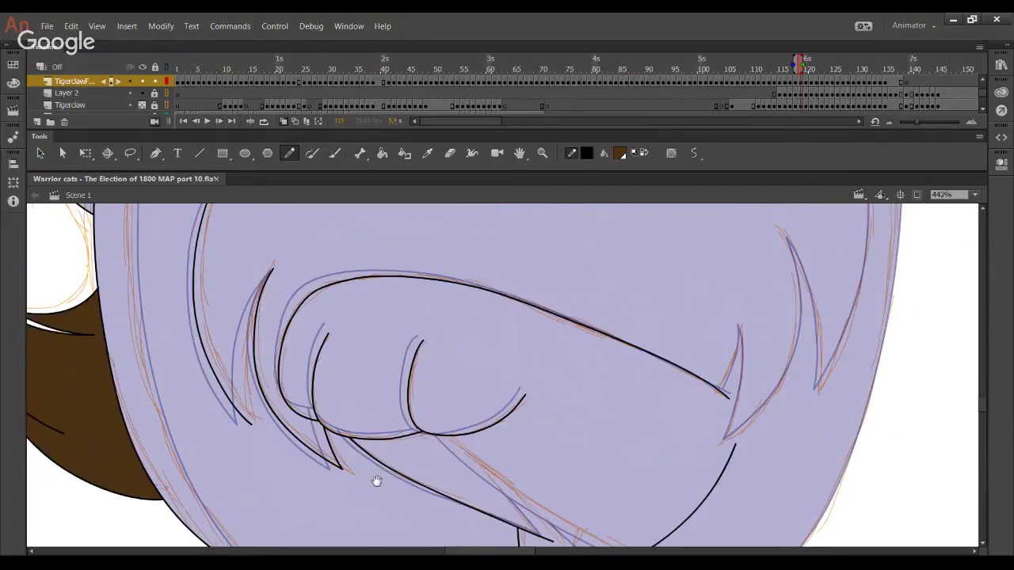
mouse_move(571, 218)
left_mouse_down()
mouse_move(491, 439)
mouse_move(135, 307)
left_mouse_up()
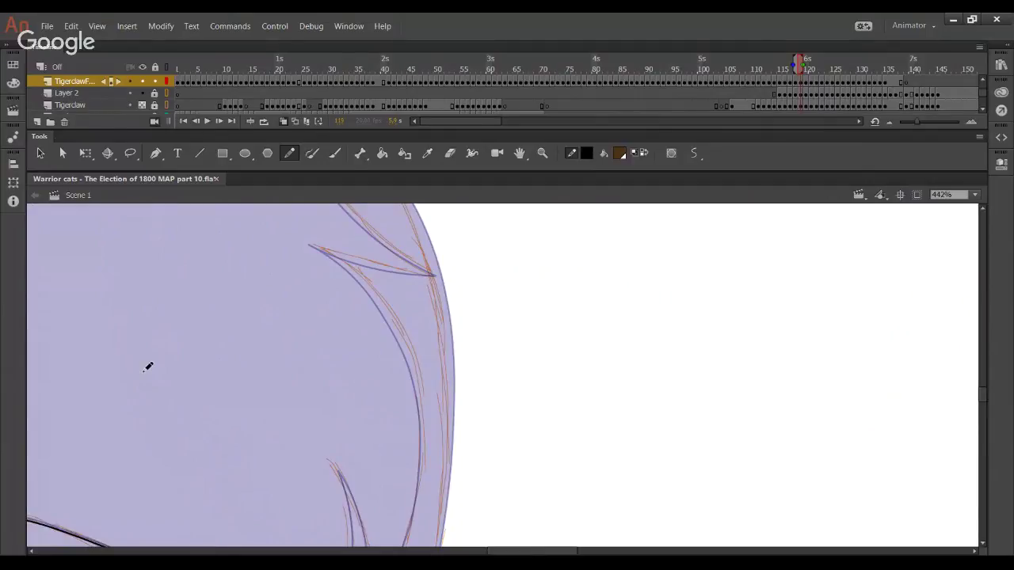
left_click_drag(401, 353, 452, 404)
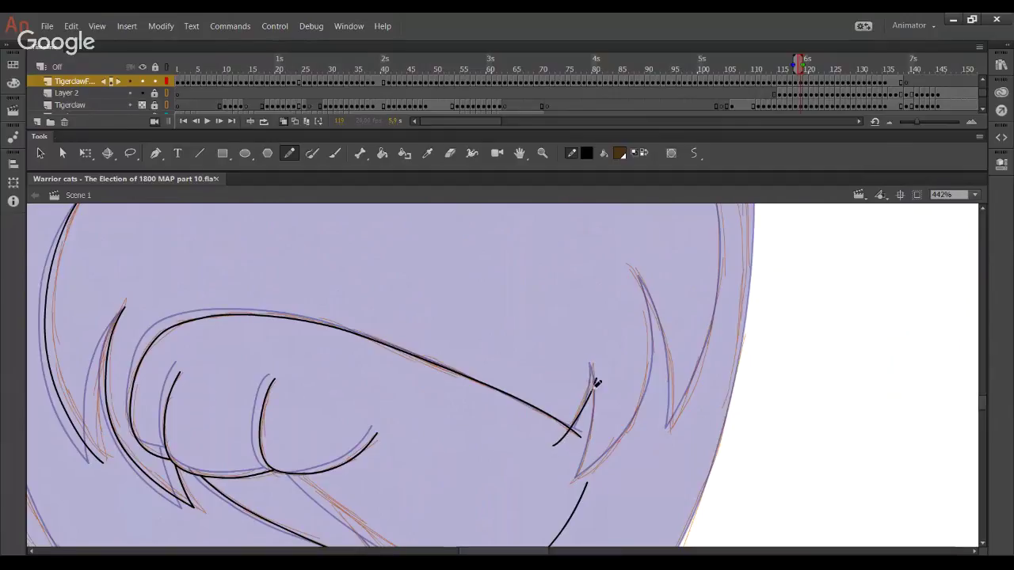
left_click_drag(592, 365, 574, 428)
left_click_drag(638, 436, 612, 444)
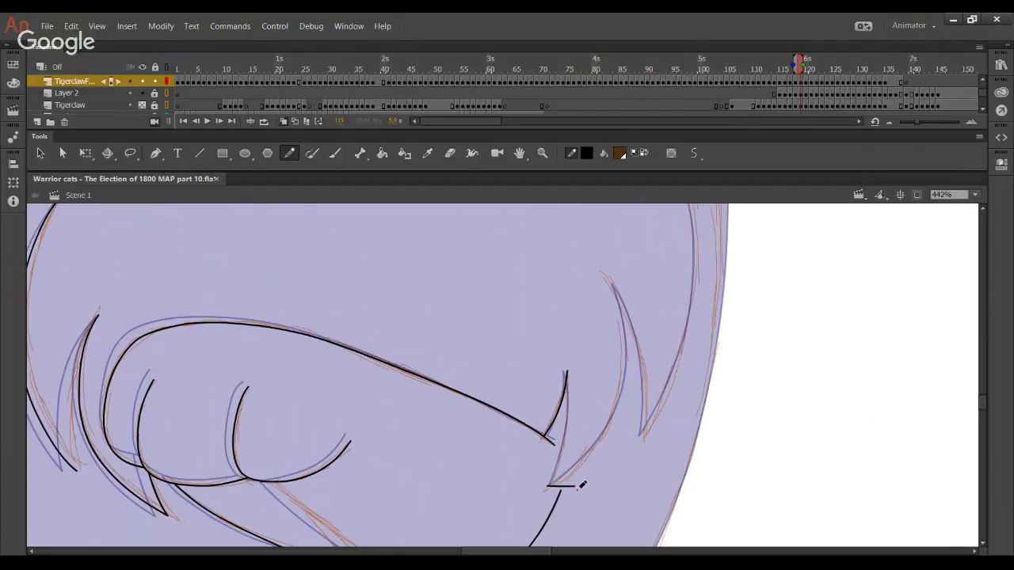
Draw a line from the fur tip below the arm's right end up to the next fur tip and bend it onto the sketch
left_click_drag(546, 486, 609, 276)
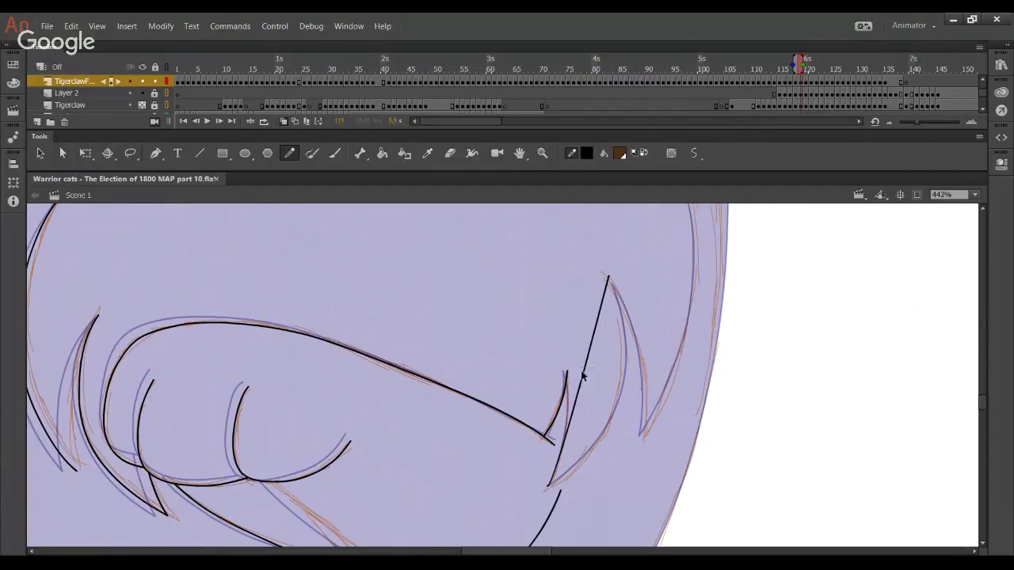
mouse_move(594, 391)
left_mouse_down()
mouse_move(653, 352)
mouse_move(654, 339)
left_mouse_up()
left_click_drag(513, 440, 550, 317)
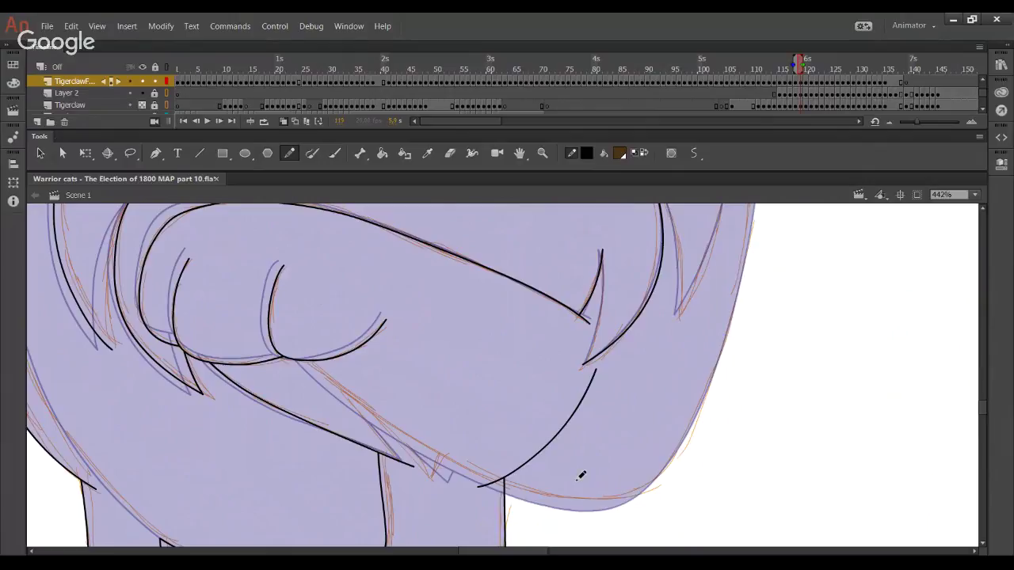
Draw the curve from the corner below the right cheek down to the shoulder's fur tip, redo it until it fits and tidy its upper end
left_click_drag(722, 244, 616, 394)
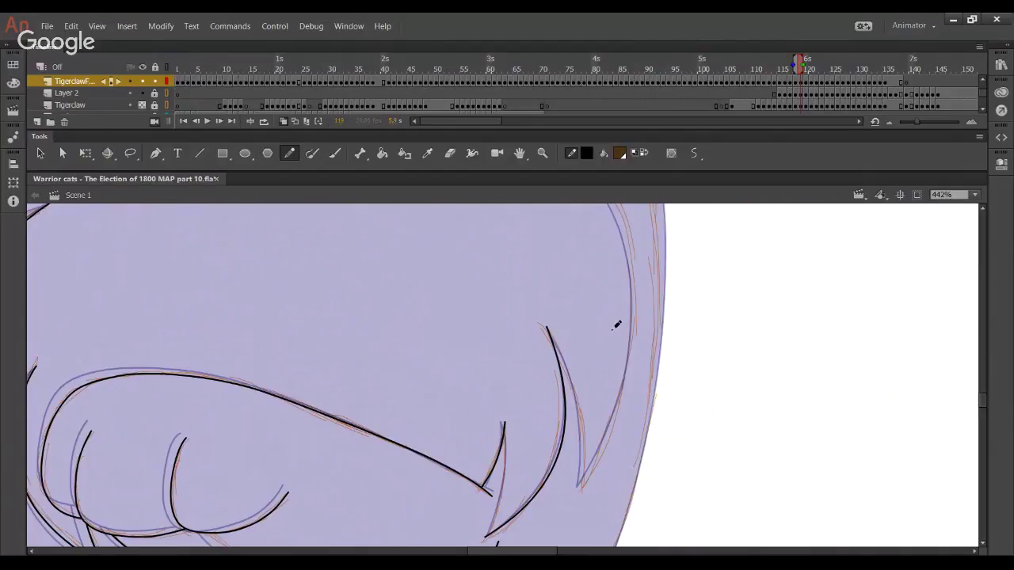
mouse_move(616, 325)
left_mouse_down()
mouse_move(620, 410)
mouse_move(625, 357)
mouse_move(666, 403)
left_mouse_up()
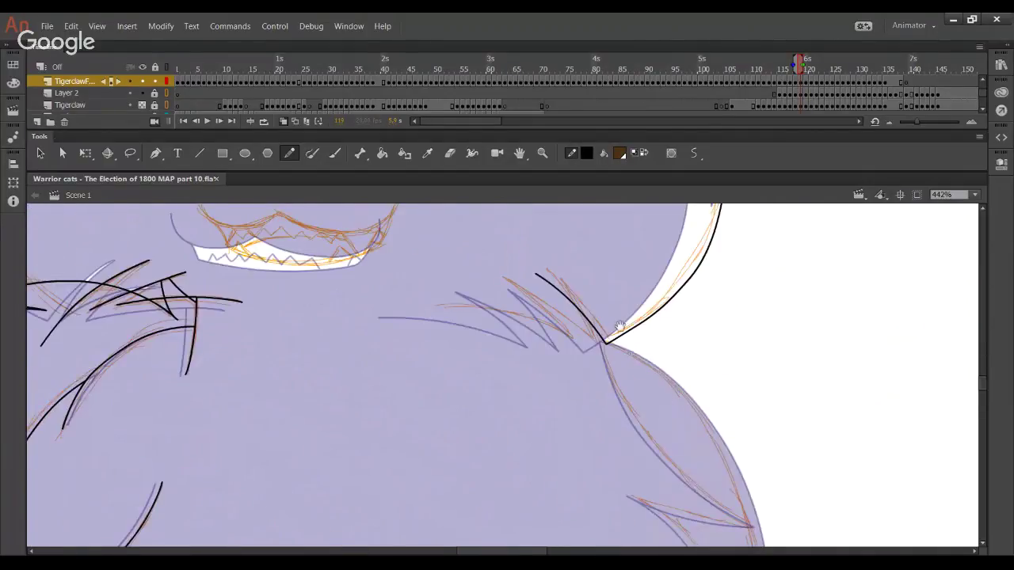
mouse_move(620, 326)
left_mouse_down()
mouse_move(584, 244)
mouse_move(614, 356)
mouse_move(650, 390)
left_mouse_up()
key("ctrl+z")
left_click_drag(561, 244, 711, 446)
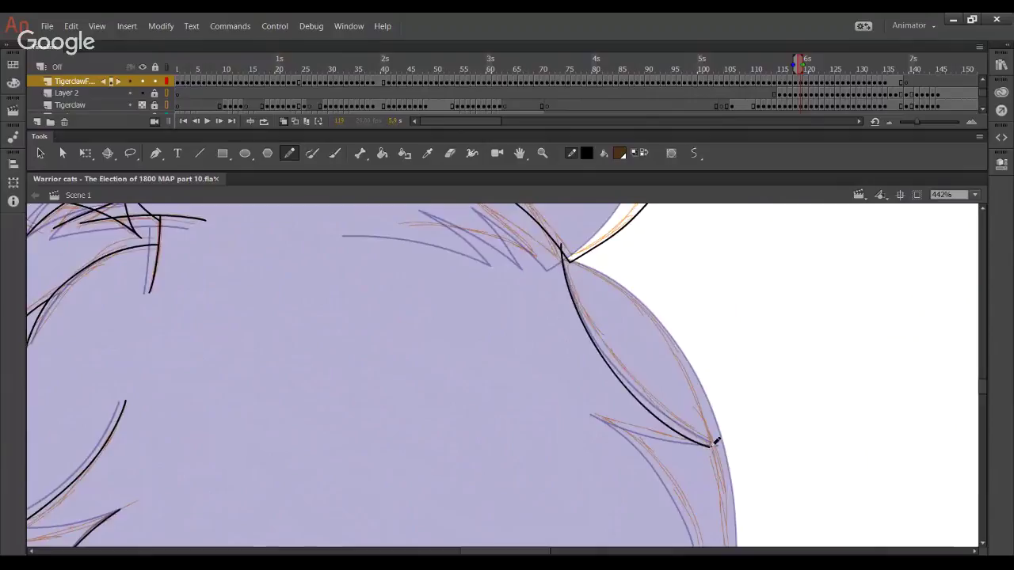
key("ctrl+z")
left_click_drag(564, 246, 713, 435)
key("ctrl+z")
mouse_move(565, 246)
left_mouse_down()
mouse_move(632, 380)
mouse_move(715, 445)
left_mouse_up()
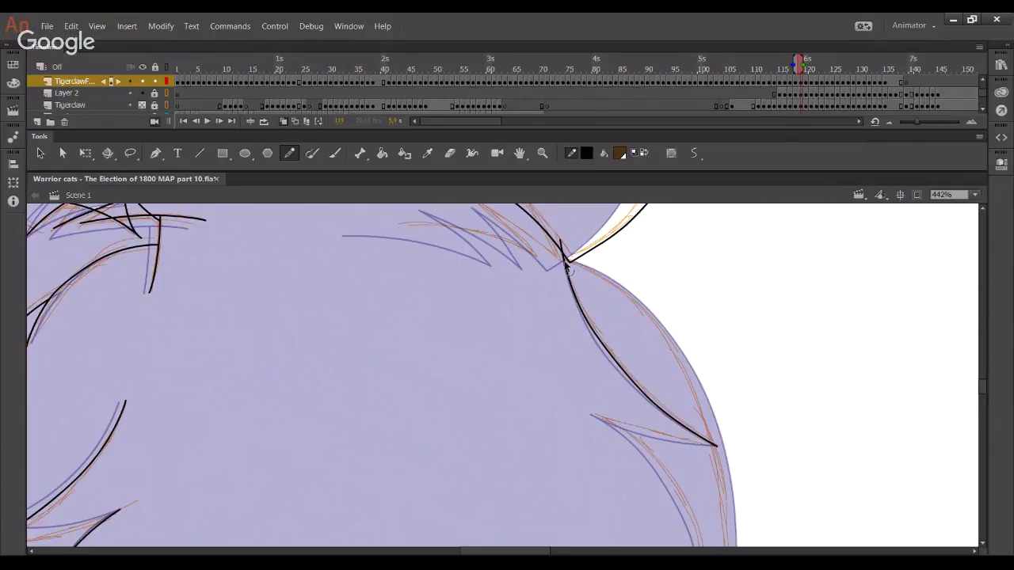
left_click_drag(578, 267, 552, 226)
Draw the long chest fur curve on the right side from the upper tuft's inner tip down to the lower fur tip
left_click_drag(637, 539, 563, 278)
left_click_drag(565, 347, 543, 458)
left_click(974, 194)
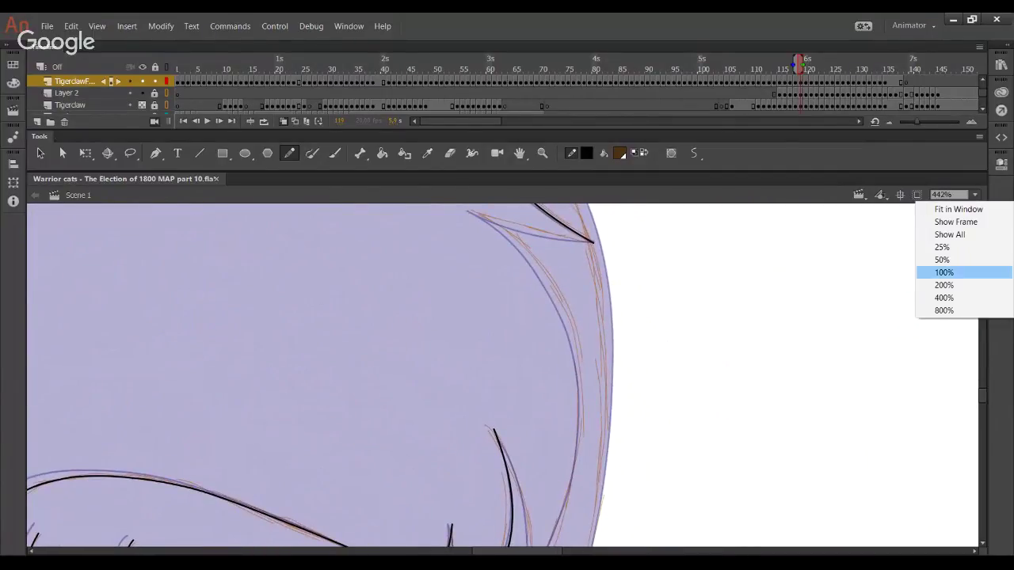
left_click(945, 284)
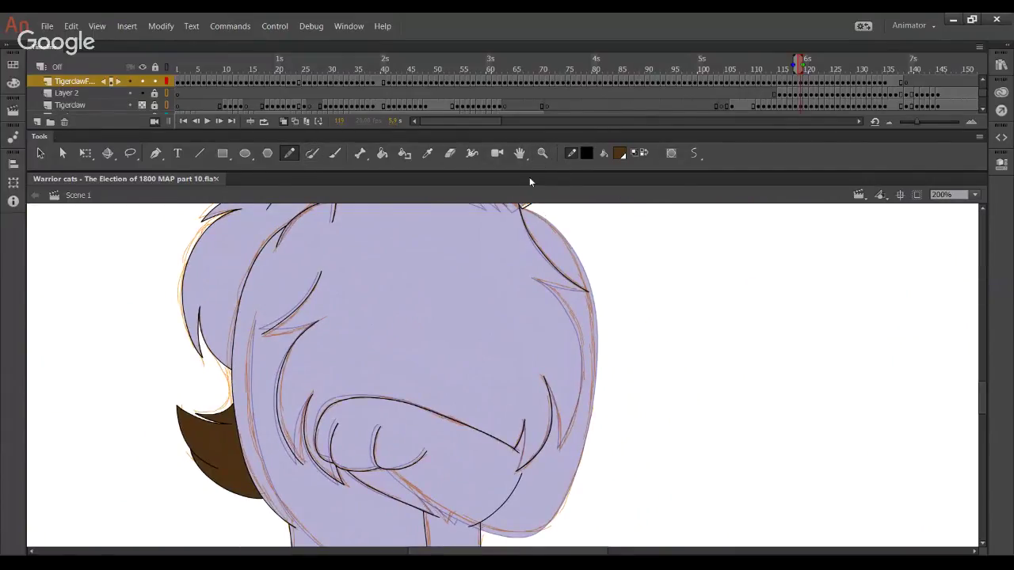
left_click(542, 152)
left_click_drag(487, 279, 648, 507)
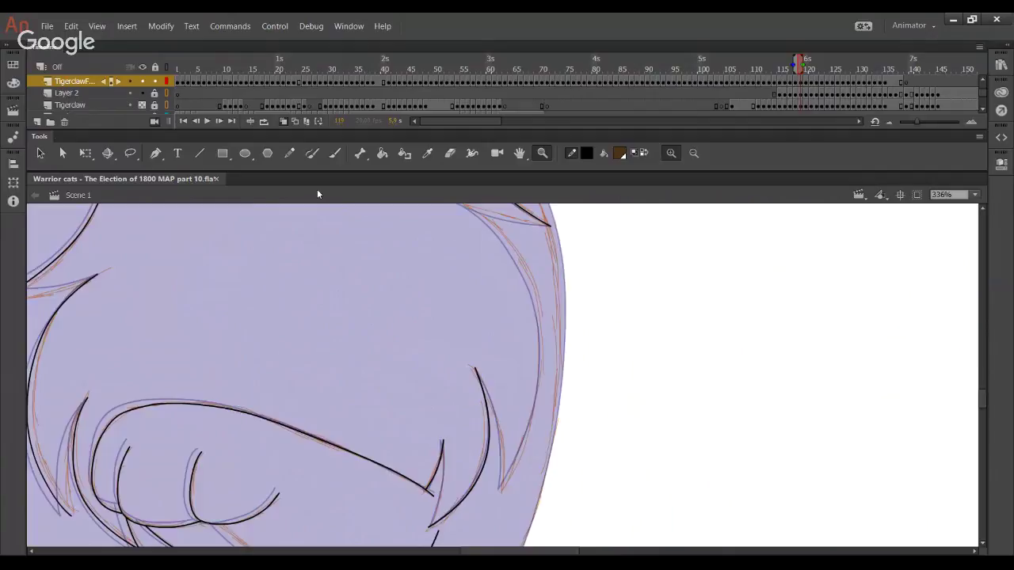
left_click(286, 155)
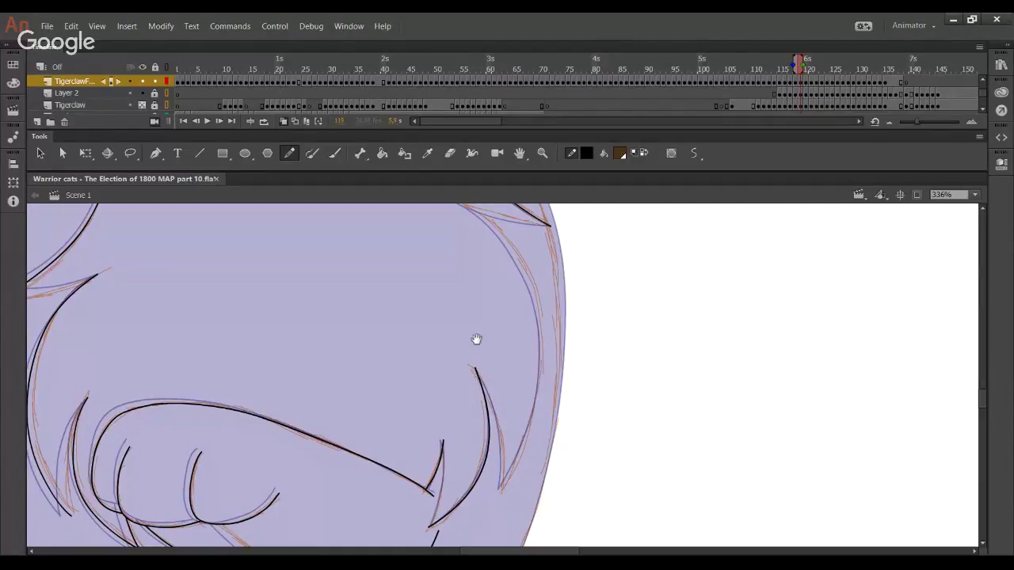
scroll(476, 316, "up", 1)
mouse_move(469, 225)
left_mouse_down()
mouse_move(532, 305)
mouse_move(542, 348)
mouse_move(533, 441)
mouse_move(499, 512)
mouse_move(523, 485)
left_mouse_up()
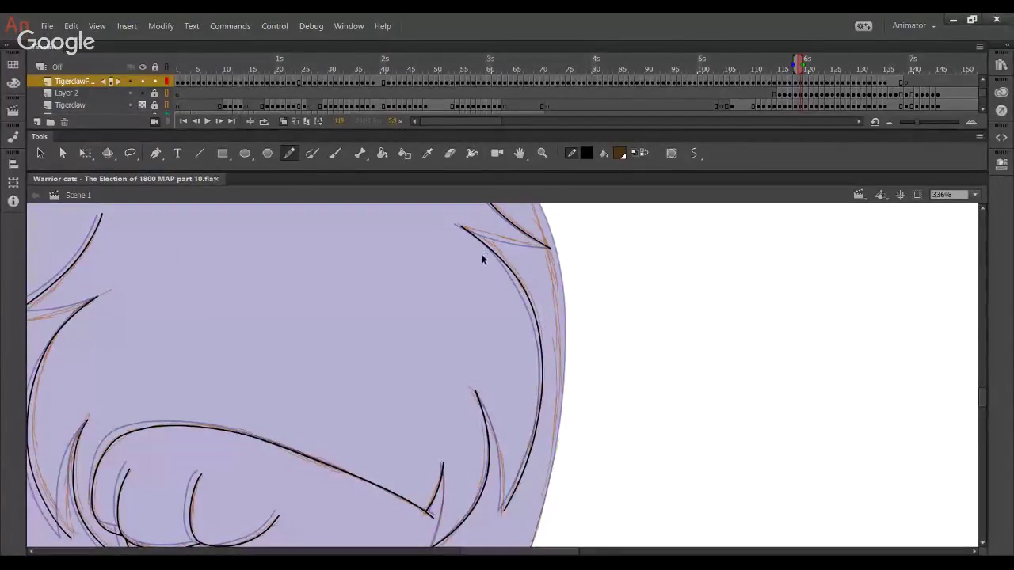
Draw two neck fur strokes below the right cheek, beside the existing cheek fur line, redoing the first one
left_click_drag(393, 431, 353, 240)
left_click_drag(367, 409, 388, 349)
left_click_drag(370, 229, 514, 391)
mouse_move(510, 295)
left_mouse_down()
mouse_move(505, 483)
mouse_move(496, 422)
mouse_move(487, 451)
left_mouse_up()
mouse_move(502, 401)
left_mouse_down()
mouse_move(550, 351)
mouse_move(509, 390)
left_mouse_up()
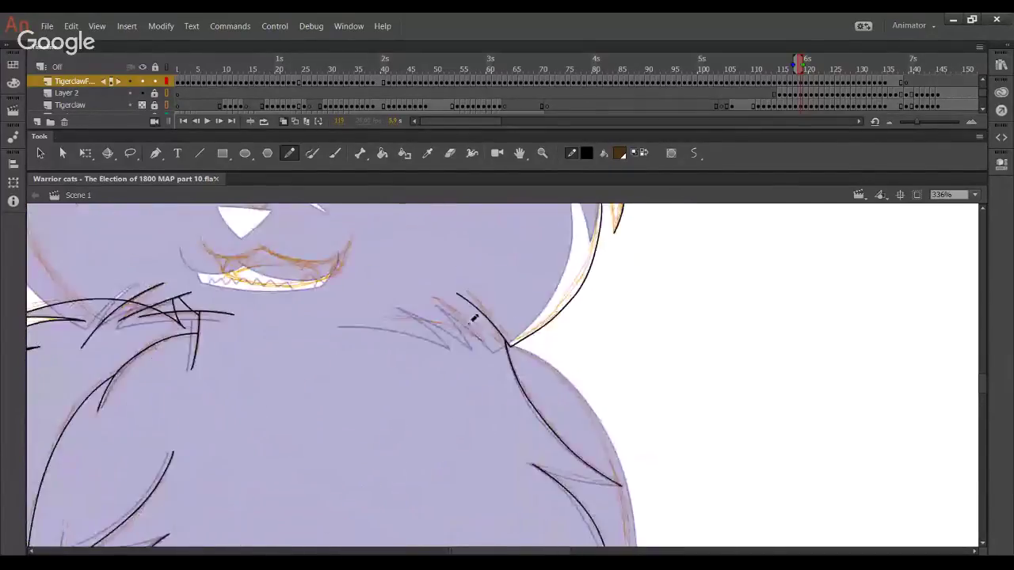
mouse_move(435, 297)
left_mouse_down()
mouse_move(458, 296)
mouse_move(489, 339)
left_mouse_up()
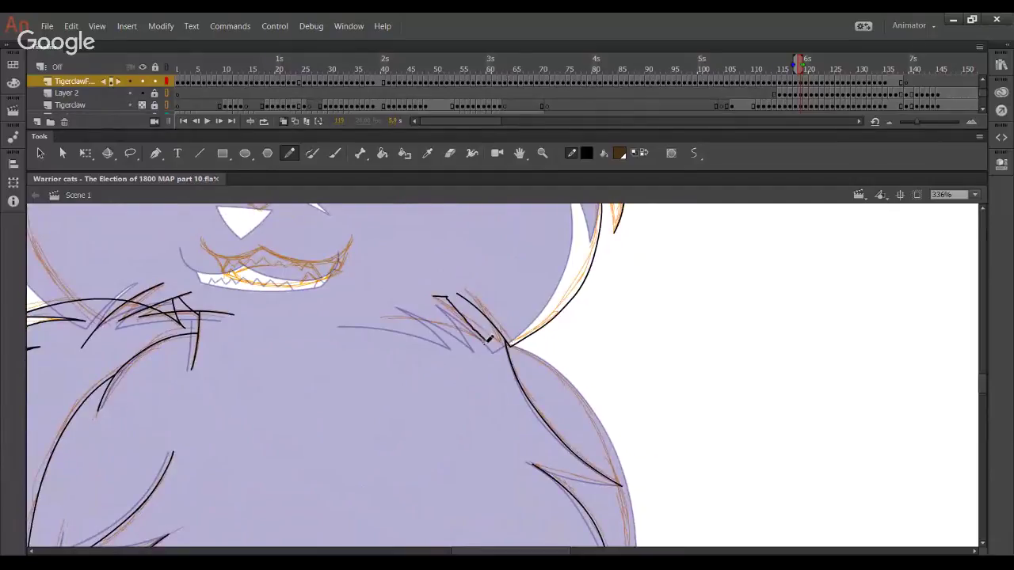
key("ctrl+z")
left_click_drag(446, 301, 495, 352)
left_click_drag(410, 325, 480, 343)
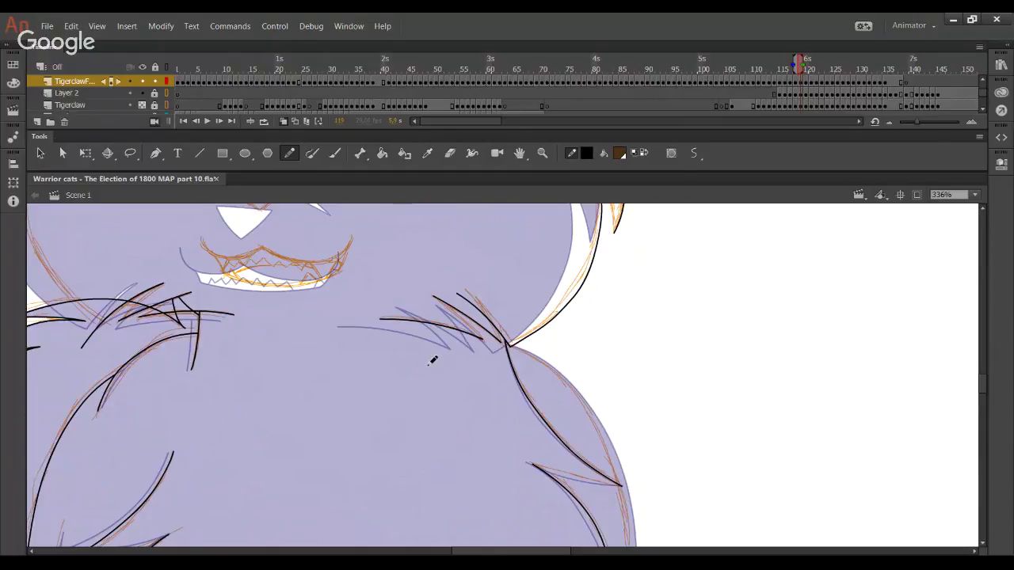
Draw the left cheek outline from the neck fur up beside the left eye, redo it as needed and bend it onto the sketch
key("space")
left_click_drag(328, 403, 469, 443)
left_click_drag(425, 372, 448, 413)
key("space")
left_click_drag(268, 347, 289, 378)
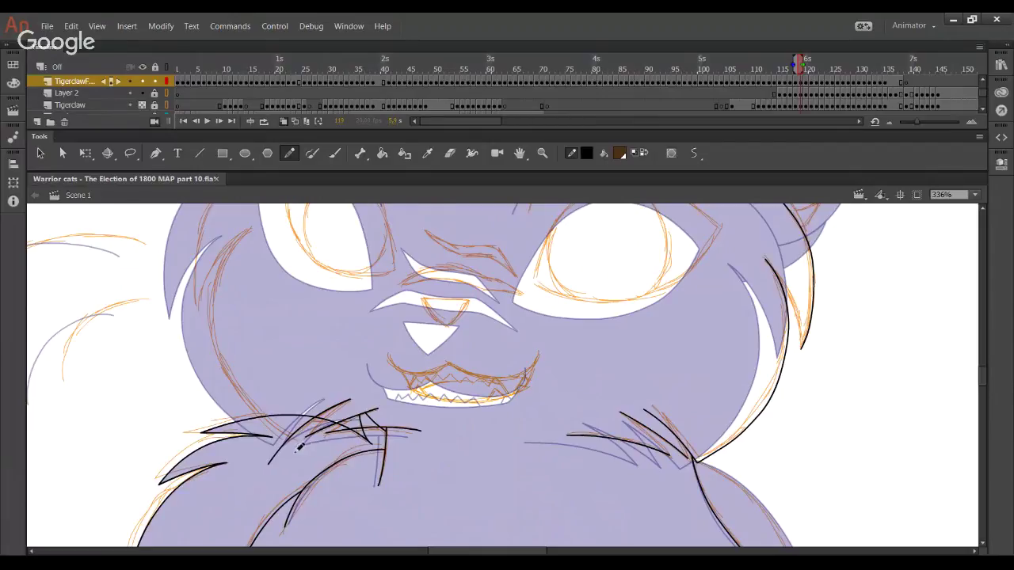
left_click_drag(307, 449, 205, 334)
key("ctrl+z")
mouse_move(310, 450)
left_mouse_down()
mouse_move(237, 387)
mouse_move(233, 268)
mouse_move(214, 301)
mouse_move(220, 272)
mouse_move(251, 228)
left_mouse_up()
key("ctrl+z")
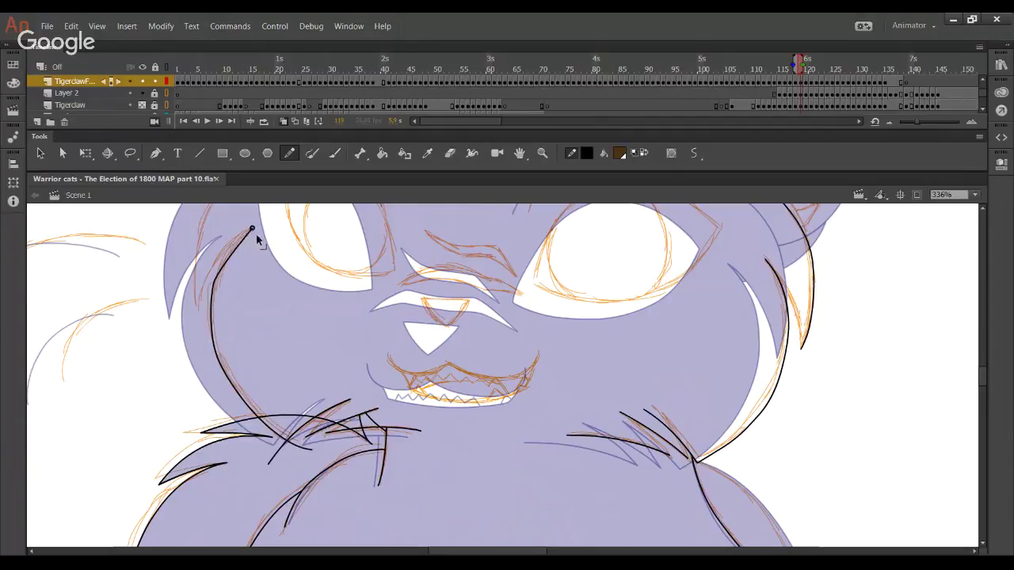
key("ctrl+z")
left_click_drag(218, 274, 252, 231)
key("ctrl+z")
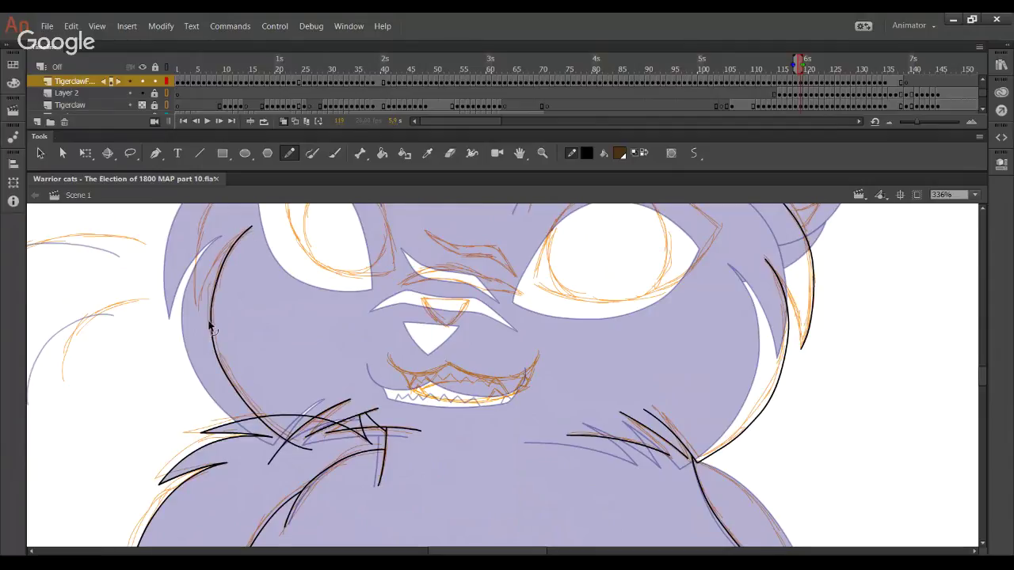
left_click_drag(211, 321, 210, 308)
Delete the neck fur segment crossing inside the left cheek outline and the line ends overhanging their junction
left_click(272, 417, "ctrl")
key("Delete")
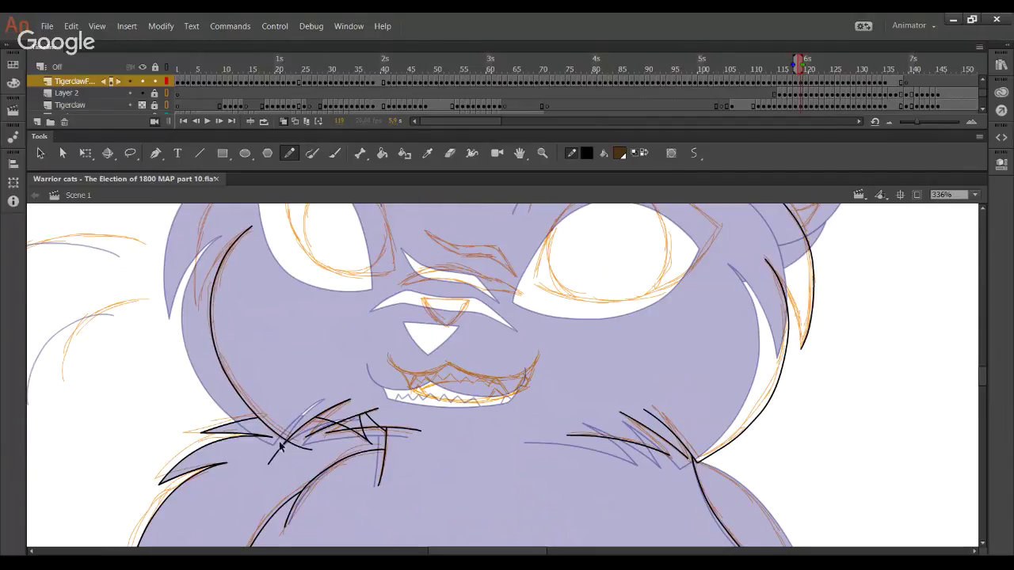
left_click(274, 457, "ctrl")
key("Delete")
left_click(300, 448, "ctrl")
key("Delete")
Draw the long inner line along the body's left side down to the top of the front leg, redoing the first attempt
left_click_drag(397, 397, 367, 331)
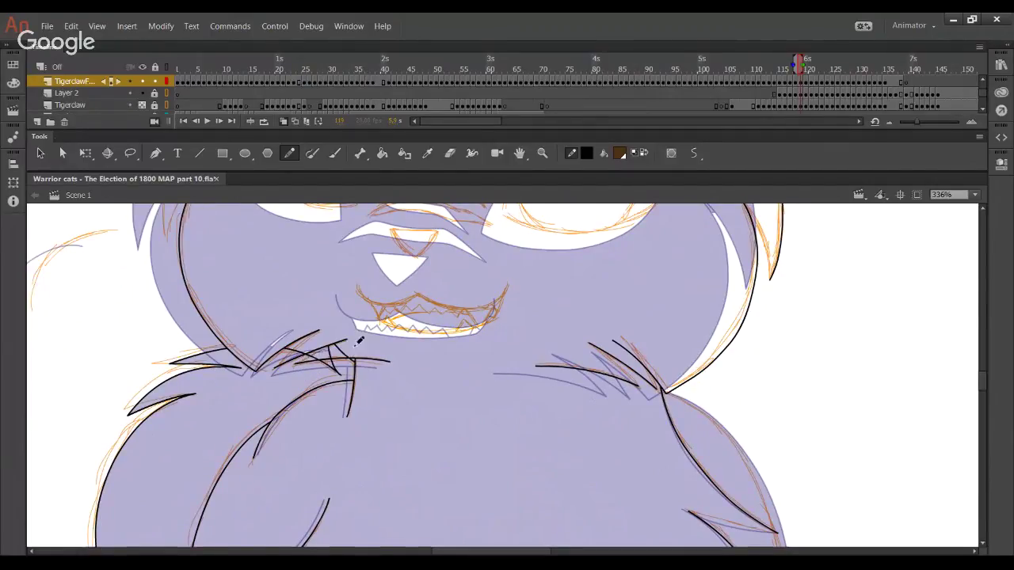
left_click_drag(480, 452, 440, 407)
mouse_move(453, 460)
left_mouse_down()
mouse_move(438, 420)
mouse_move(517, 418)
left_mouse_up()
key("ctrl+z")
left_click_drag(454, 378, 446, 253)
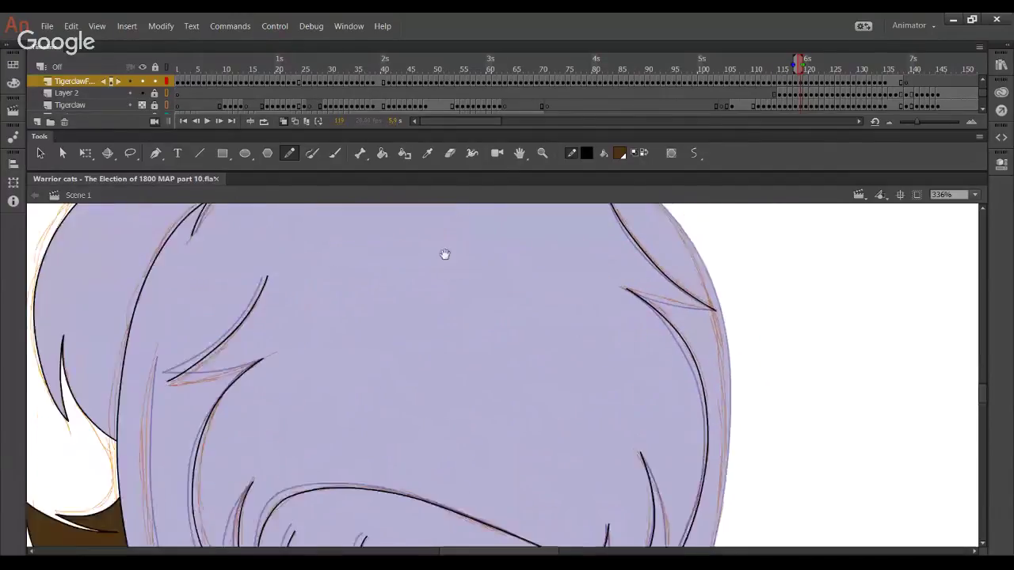
left_click_drag(440, 412, 401, 237)
mouse_move(392, 454)
left_mouse_down()
mouse_move(399, 330)
mouse_move(442, 324)
left_mouse_up()
left_click_drag(432, 360, 480, 420)
left_click_drag(373, 390, 386, 401)
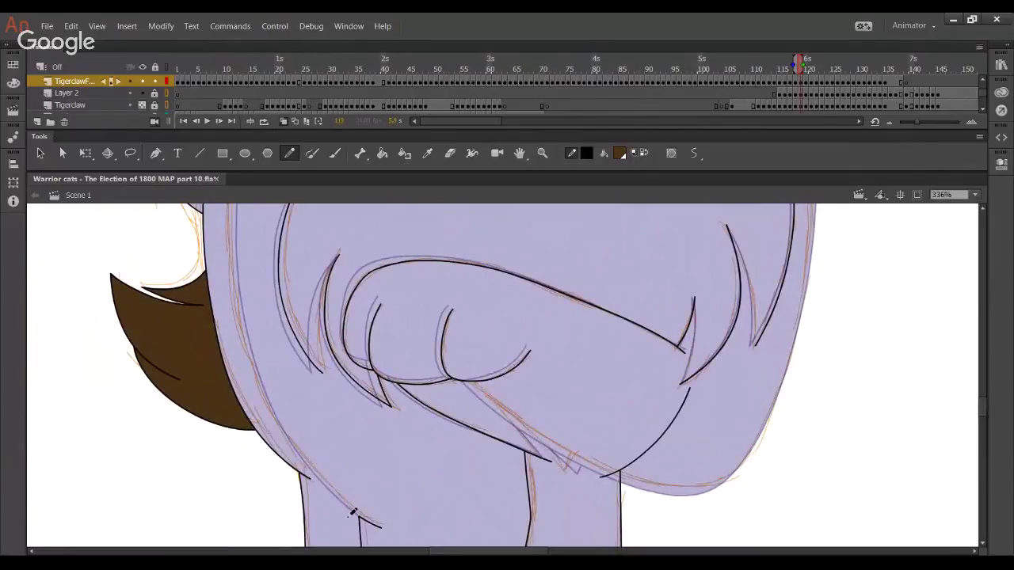
left_click_drag(243, 227, 297, 398)
key("ctrl+z")
mouse_move(278, 227)
left_mouse_down()
mouse_move(270, 313)
mouse_move(289, 457)
mouse_move(346, 547)
left_mouse_up()
left_click_drag(327, 453, 306, 317)
left_click_drag(338, 429, 376, 486)
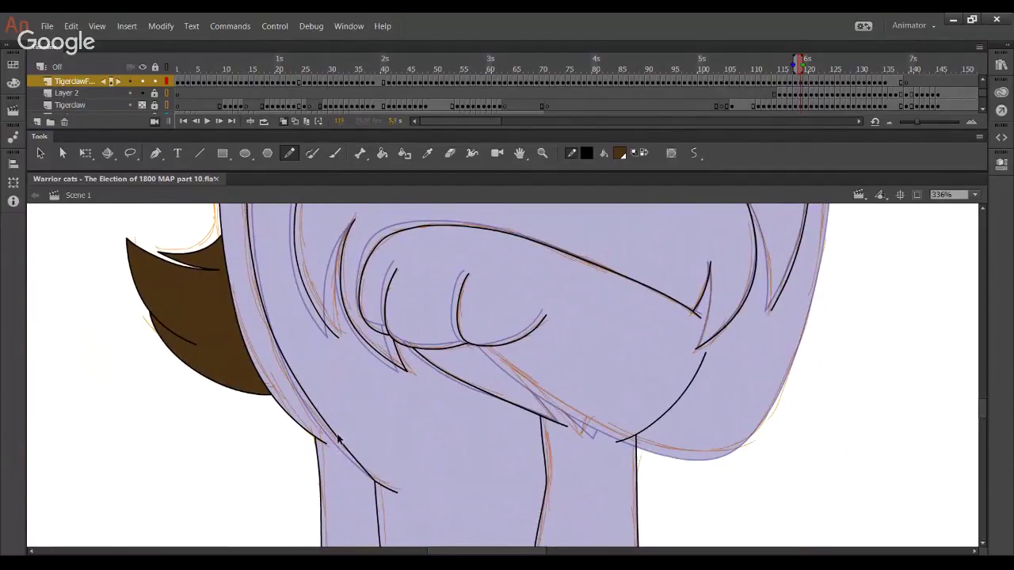
Bend the long inner body line's segments onto the sketch between the paw's left side and the front leg
mouse_move(338, 438)
left_mouse_down()
mouse_move(334, 455)
mouse_move(345, 461)
left_mouse_up()
left_click_drag(272, 340, 268, 306)
left_click_drag(303, 403, 294, 395)
mouse_move(287, 325)
left_mouse_down()
mouse_move(300, 380)
mouse_move(278, 313)
left_mouse_up()
left_click_drag(353, 469, 357, 475)
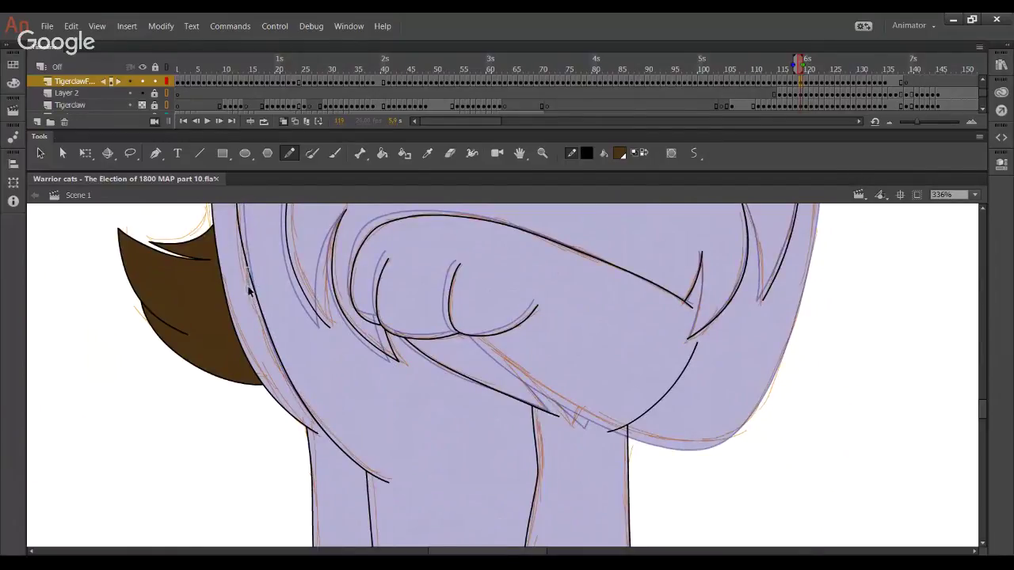
left_click_drag(251, 274, 258, 300)
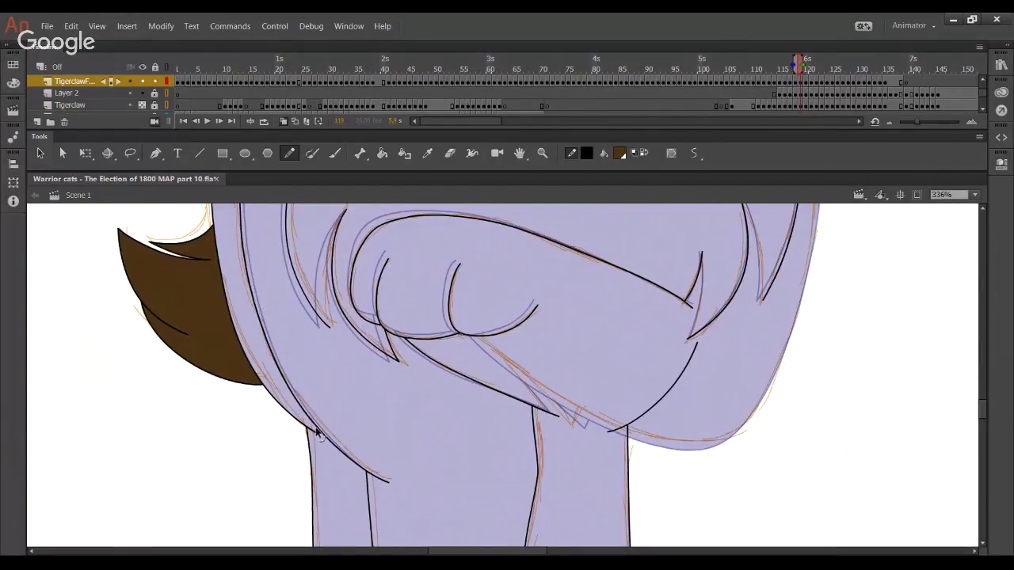
Extend the upper end of the inner body line toward the chest fur tip and refine its curve
scroll(274, 317, "up", 5)
left_click_drag(258, 318, 260, 325)
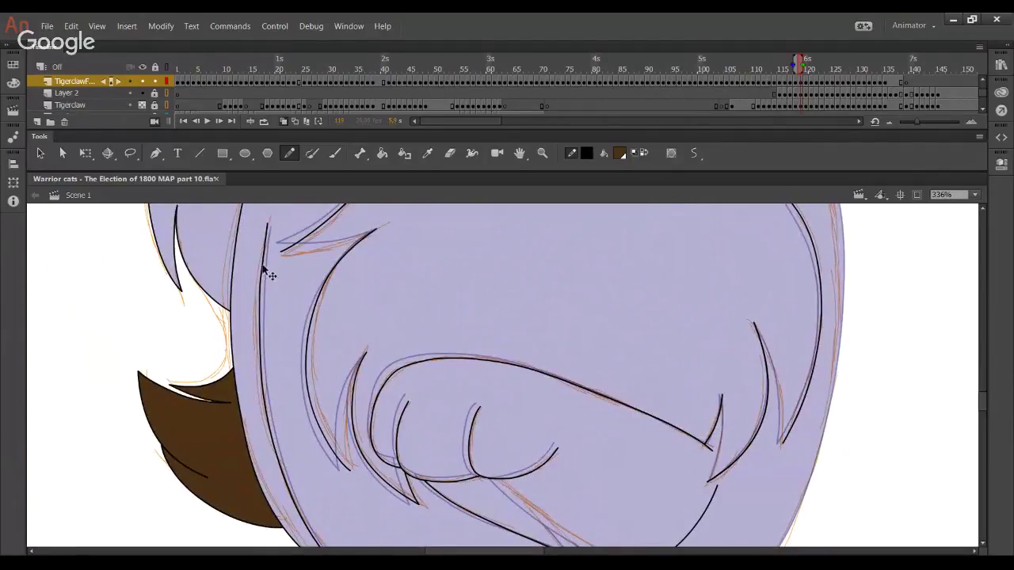
left_click_drag(262, 276, 272, 215)
left_click_drag(266, 274, 265, 261)
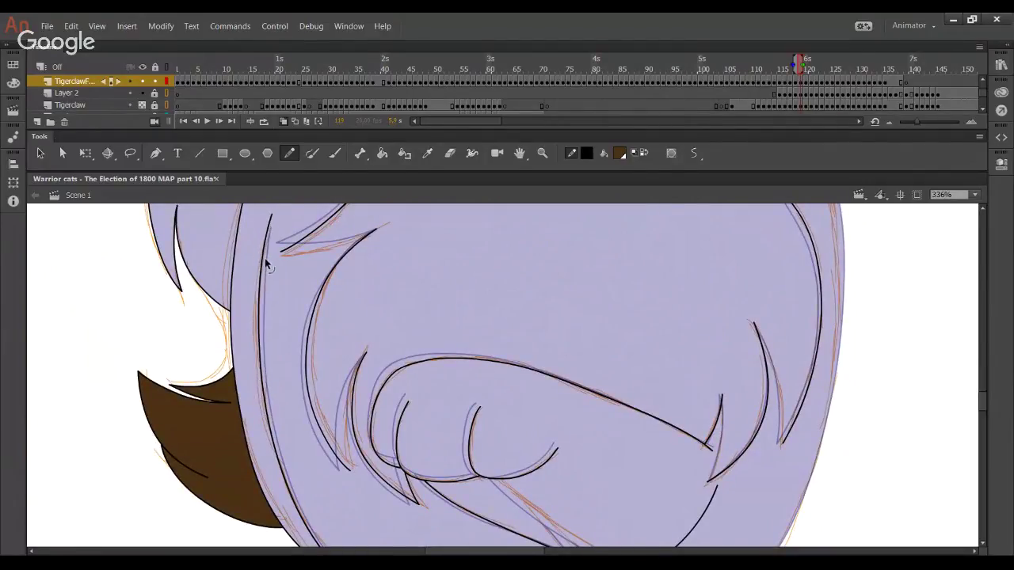
scroll(294, 410, "down", 5)
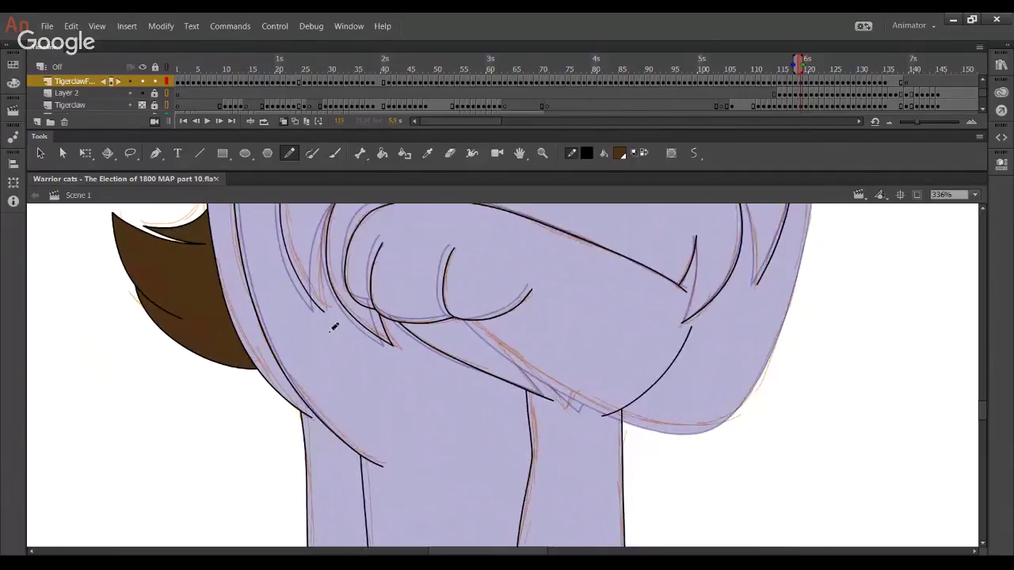
scroll(322, 317, "up", 10)
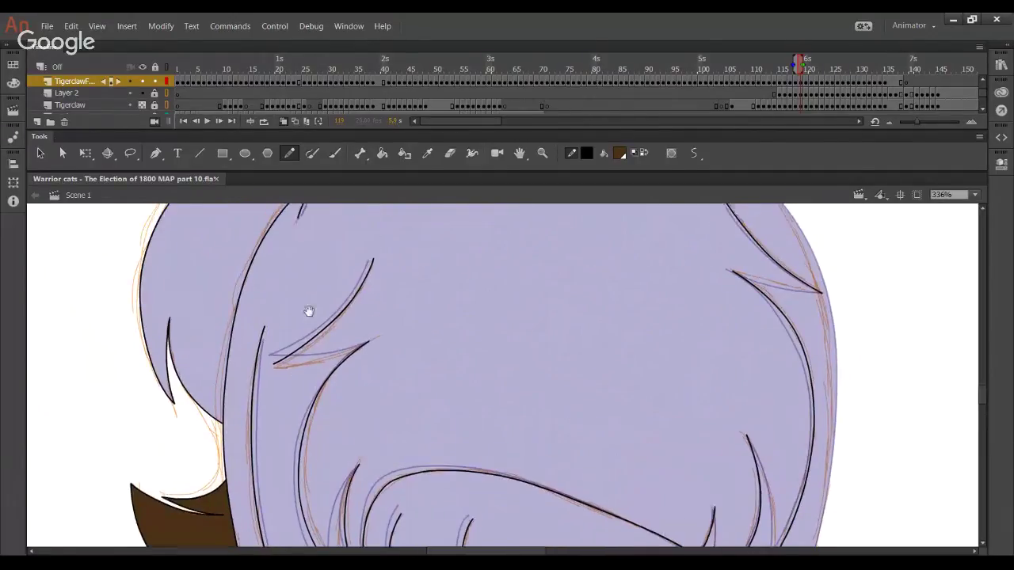
scroll(304, 296, "up", 1)
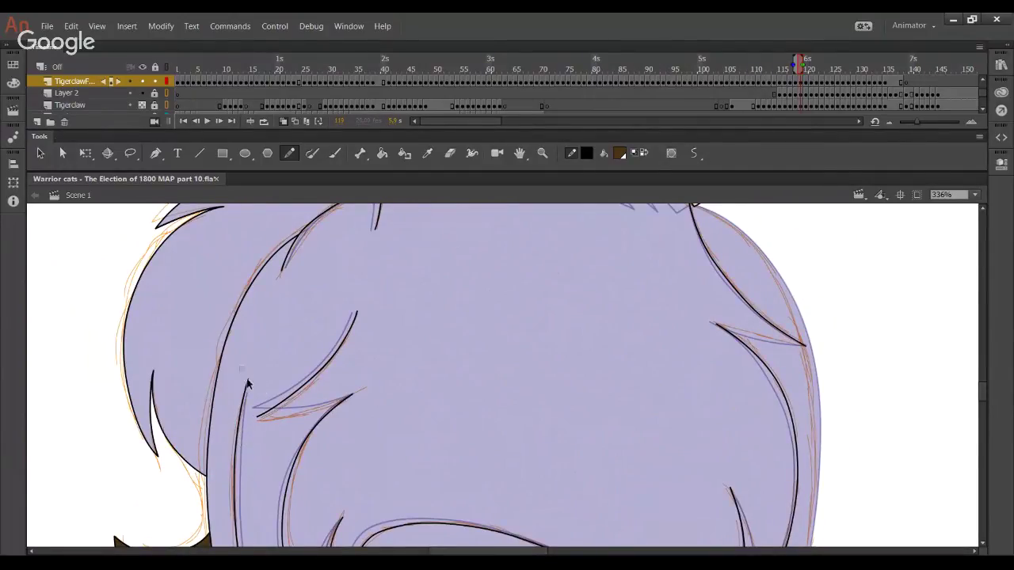
scroll(388, 347, "up", 1)
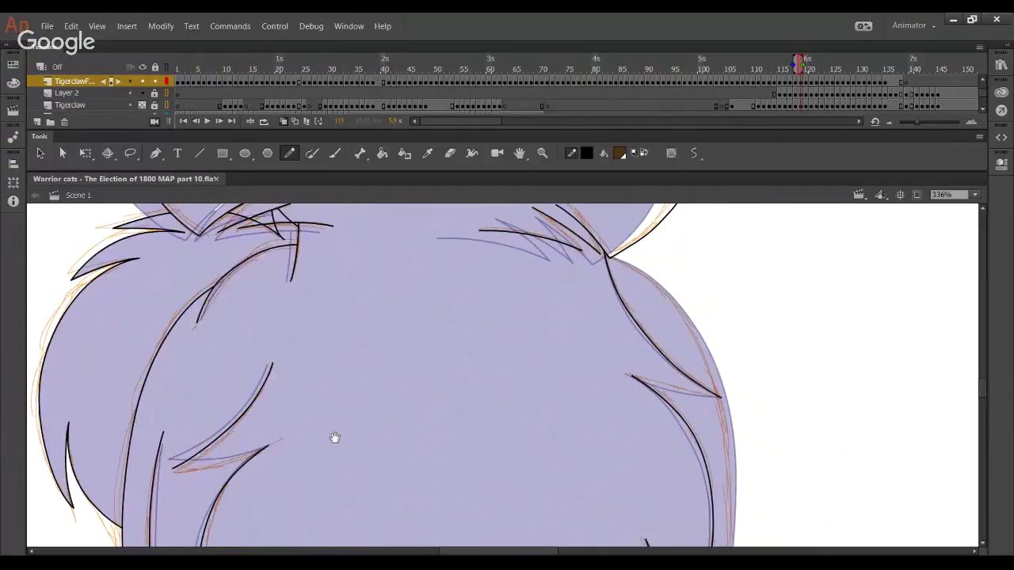
scroll(317, 330, "down", 3)
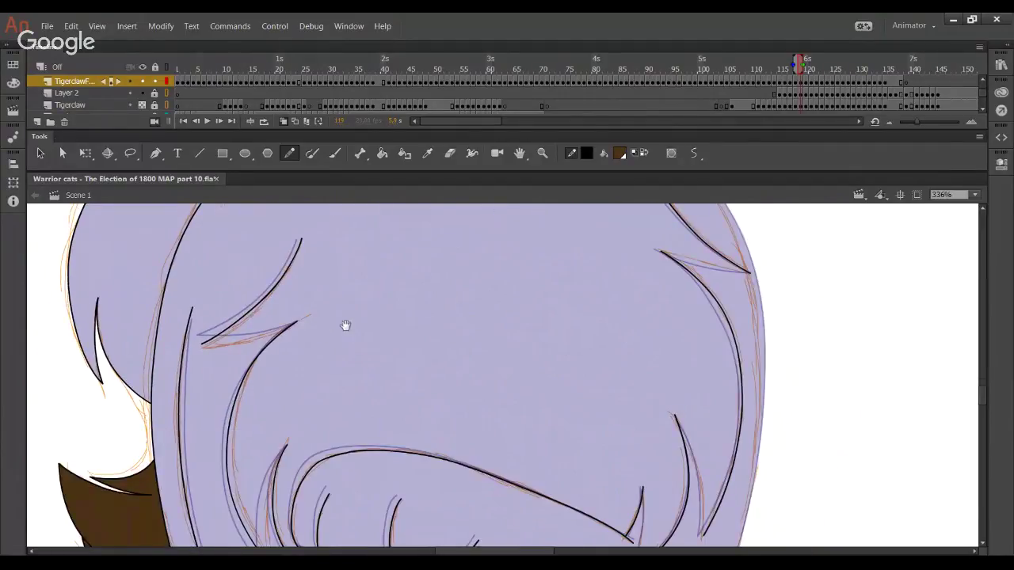
scroll(355, 347, "down", 5)
scroll(388, 356, "up", 2)
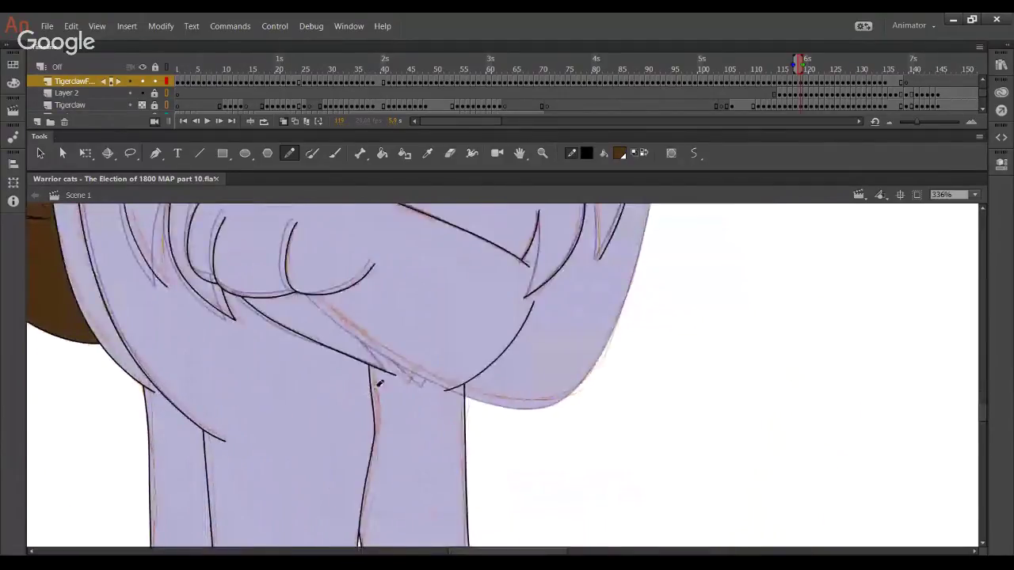
scroll(379, 416, "down", 4)
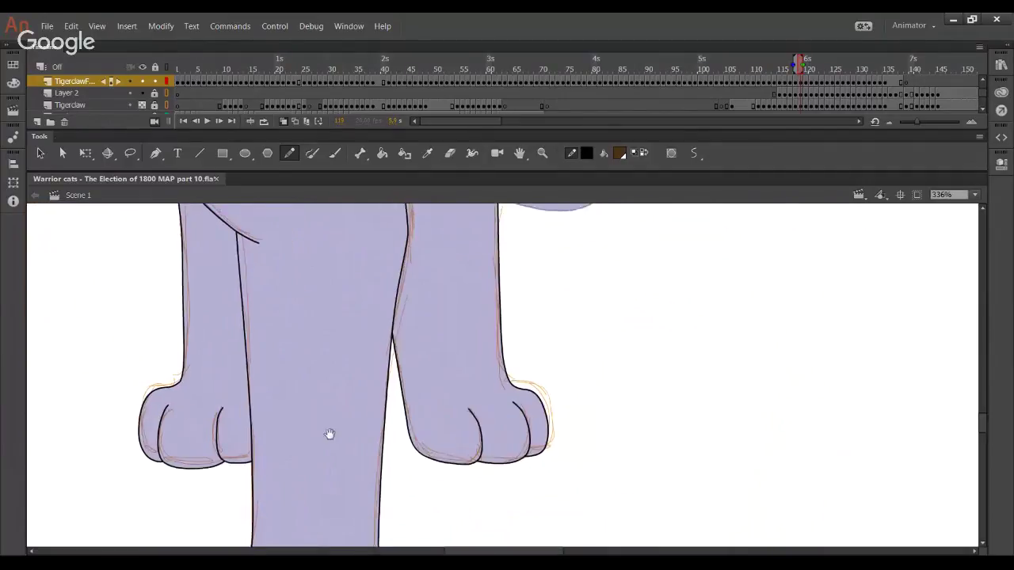
left_click_drag(412, 327, 408, 336)
scroll(438, 424, "up", 3)
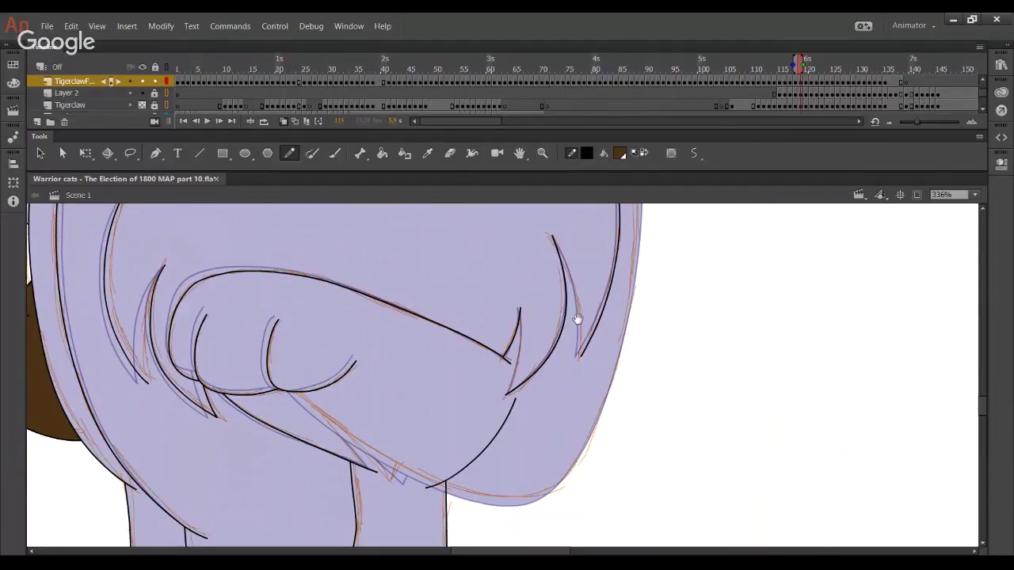
scroll(568, 360, "up", 5)
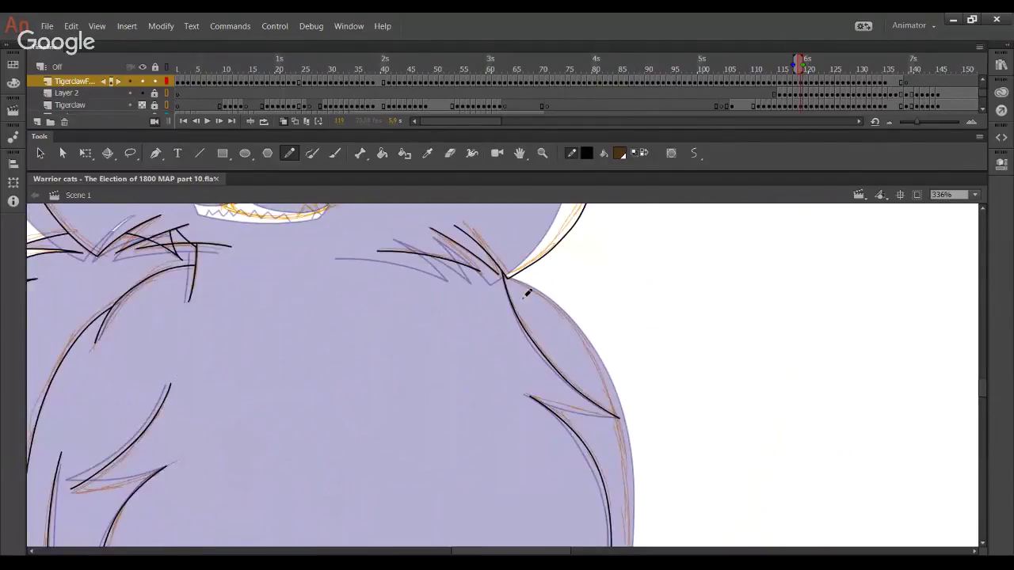
mouse_move(504, 275)
left_mouse_down()
mouse_move(559, 302)
mouse_move(630, 449)
mouse_move(632, 547)
left_mouse_up()
key("ctrl+z")
left_click_drag(385, 247, 525, 442)
left_click_drag(522, 348, 590, 484)
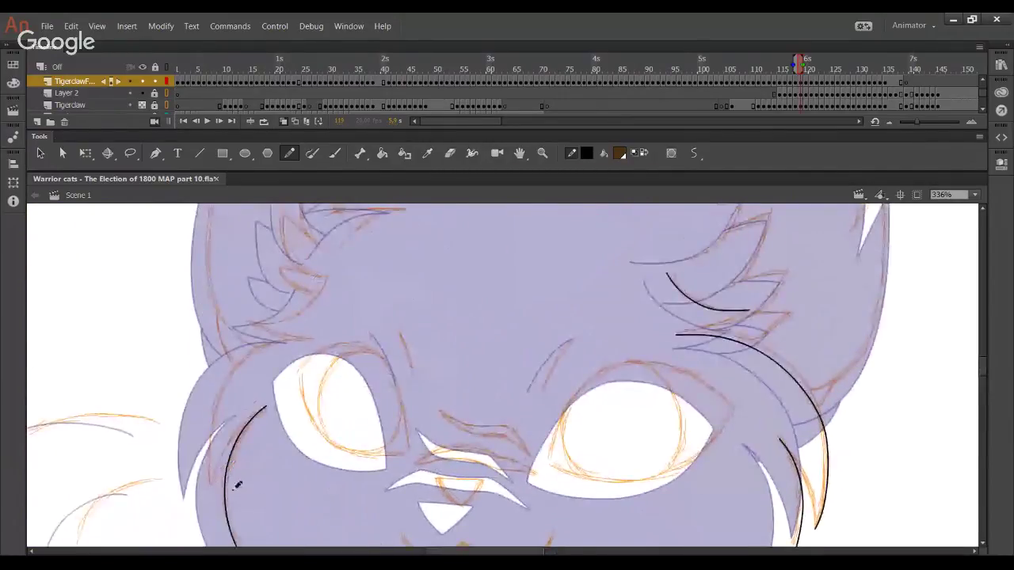
mouse_move(211, 486)
left_mouse_down()
mouse_move(261, 336)
mouse_move(287, 329)
left_mouse_up()
key("ctrl+z")
Draw two curved whisker lines to the left of the face and bend them onto the sketch
mouse_move(245, 490)
left_mouse_down()
mouse_move(382, 321)
mouse_move(462, 350)
left_mouse_up()
mouse_move(271, 392)
left_mouse_down()
mouse_move(277, 360)
mouse_move(340, 307)
mouse_move(275, 362)
mouse_move(348, 304)
mouse_move(354, 313)
mouse_move(297, 329)
left_mouse_up()
key("ctrl+z")
mouse_move(190, 315)
left_mouse_down()
mouse_move(201, 283)
mouse_move(309, 257)
left_mouse_up()
key("ctrl+z")
mouse_move(188, 311)
left_mouse_down()
mouse_move(297, 245)
mouse_move(364, 261)
mouse_move(332, 251)
mouse_move(273, 257)
mouse_move(219, 280)
mouse_move(180, 325)
mouse_move(232, 256)
mouse_move(288, 244)
mouse_move(329, 253)
left_mouse_up()
key("ctrl+z")
key("ctrl+z")
left_click_drag(199, 289, 194, 292)
left_click_drag(231, 263, 228, 260)
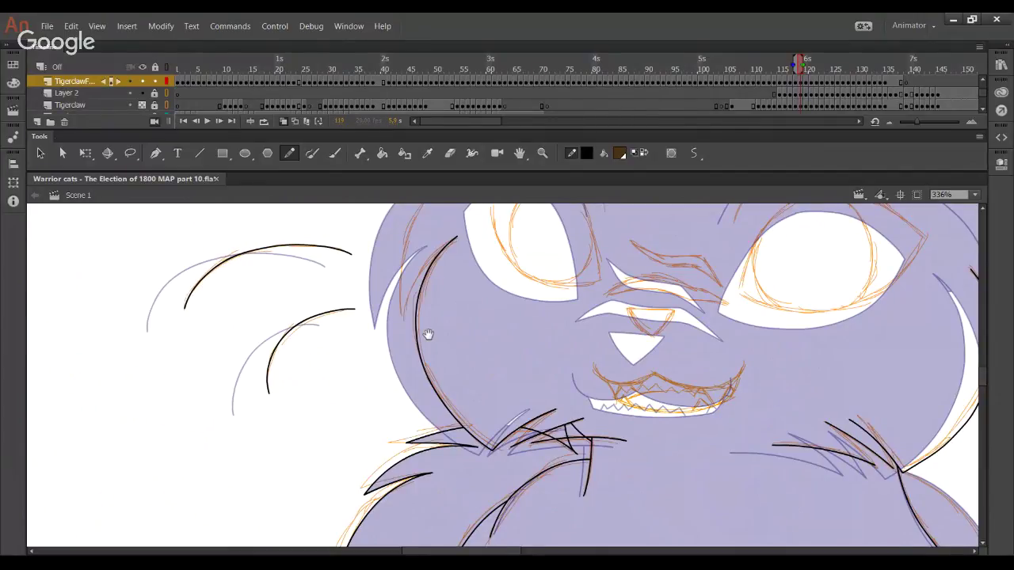
Draw the outer fur line of the left cheek, curving up and over beside the left eye, and bend it onto the sketch
mouse_move(427, 334)
left_mouse_down()
mouse_move(373, 378)
mouse_move(321, 370)
mouse_move(387, 224)
left_mouse_up()
key("ctrl+z")
mouse_move(315, 373)
left_mouse_down()
mouse_move(314, 318)
mouse_move(443, 231)
mouse_move(319, 361)
mouse_move(370, 226)
mouse_move(418, 212)
mouse_move(422, 221)
mouse_move(399, 227)
left_mouse_up()
key("ctrl+z")
key("ctrl+z")
left_click_drag(310, 318, 310, 344)
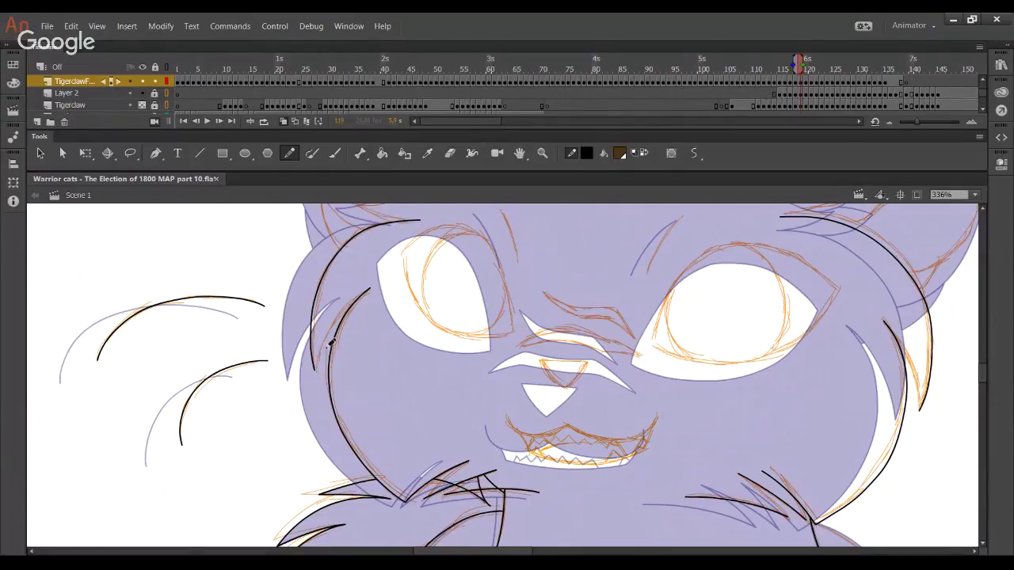
Draw an S-shaped line from the left ear's base up toward the forehead and delete its middle segment
left_click_drag(420, 401, 356, 569)
mouse_move(288, 388)
left_mouse_down()
mouse_move(322, 396)
mouse_move(305, 389)
mouse_move(330, 391)
mouse_move(366, 354)
left_mouse_up()
key("ctrl+z")
key("ctrl+z")
mouse_move(289, 388)
left_mouse_down()
mouse_move(351, 369)
mouse_move(387, 319)
left_mouse_up()
key("ctrl+z")
mouse_move(291, 388)
left_mouse_down()
mouse_move(332, 386)
mouse_move(424, 277)
mouse_move(440, 280)
mouse_move(407, 286)
left_mouse_up()
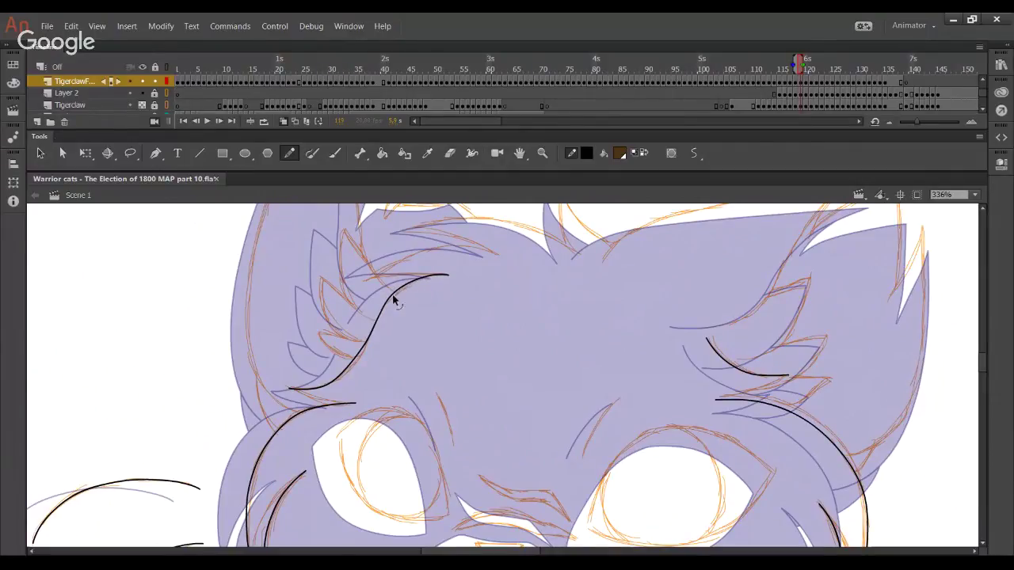
left_click_drag(352, 364, 379, 343)
key("Delete")
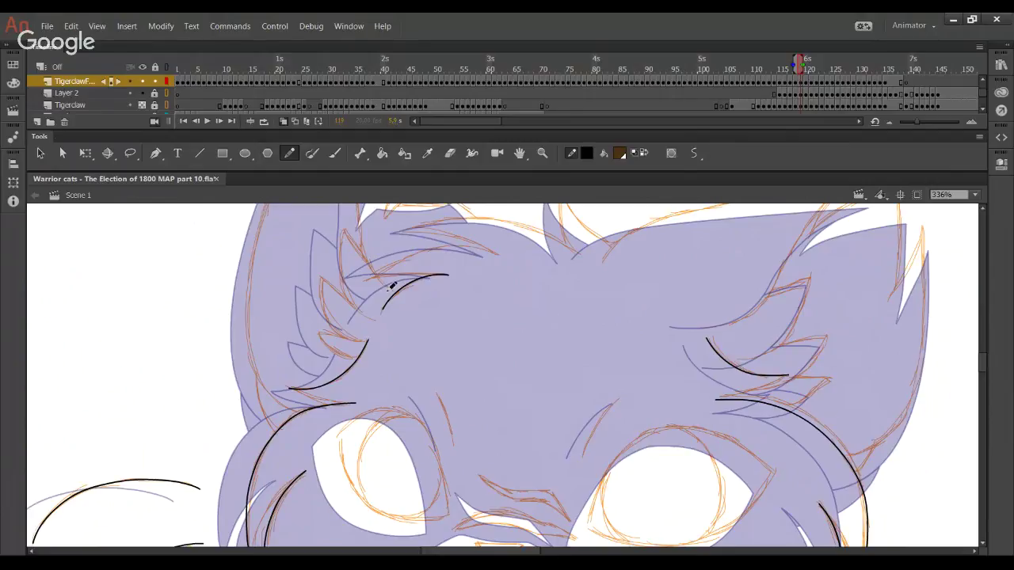
Draw the upper fur curve between the left ear and the forehead and bend it onto the sketch
left_click_drag(367, 279, 499, 255)
key("ctrl+z")
left_click_drag(449, 265, 454, 245)
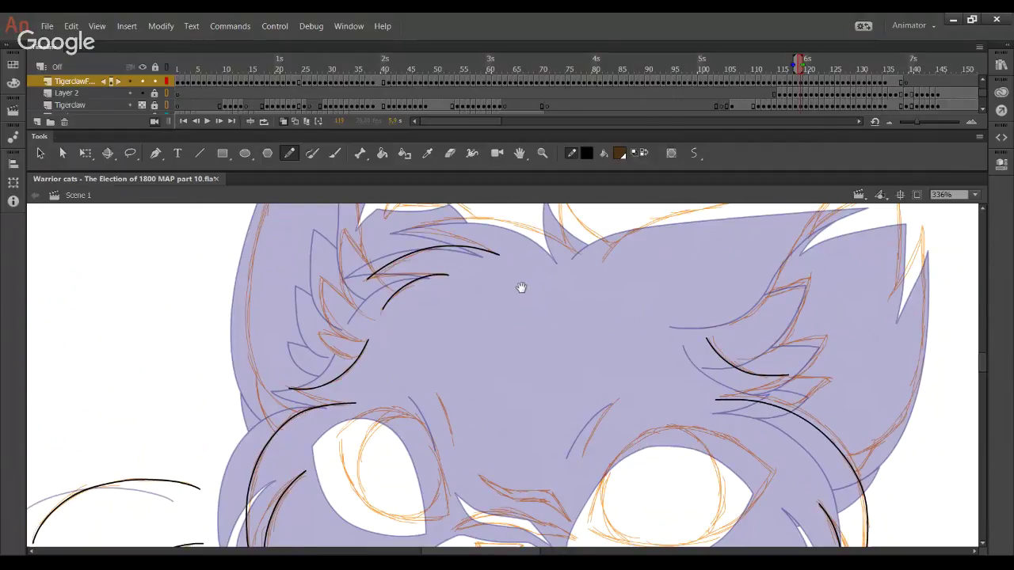
Draw the inner edge of the right ear from the forehead up past the ear tip and bend it to fit
left_click_drag(521, 290, 400, 337)
mouse_move(556, 387)
left_mouse_down()
mouse_move(668, 277)
mouse_move(751, 223)
left_mouse_up()
left_click_drag(609, 373, 581, 389)
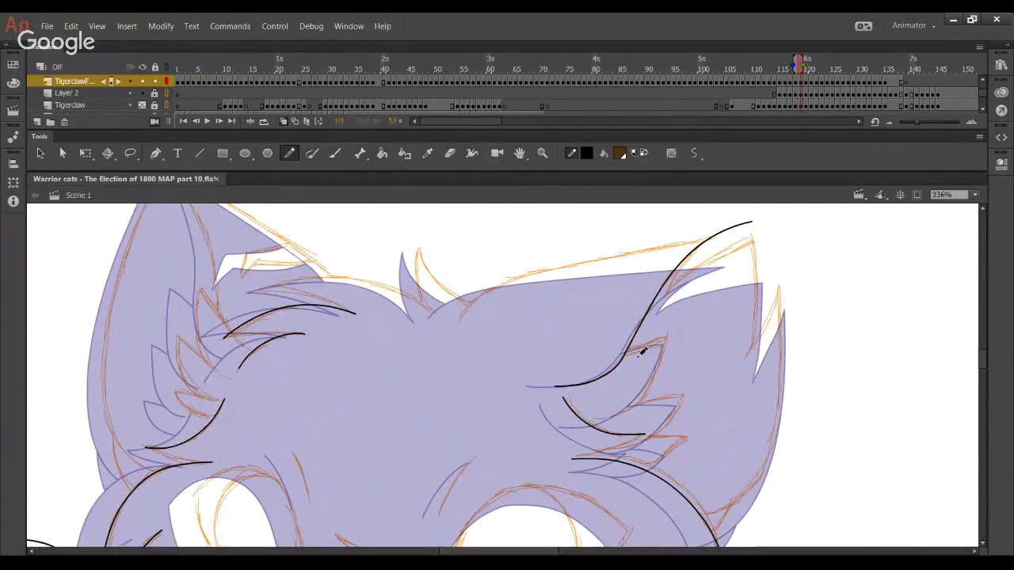
left_click_drag(631, 346, 643, 322)
mouse_move(461, 321)
left_mouse_down()
mouse_move(524, 277)
mouse_move(582, 268)
left_mouse_up()
key("ctrl+z")
left_click_drag(461, 320, 600, 267)
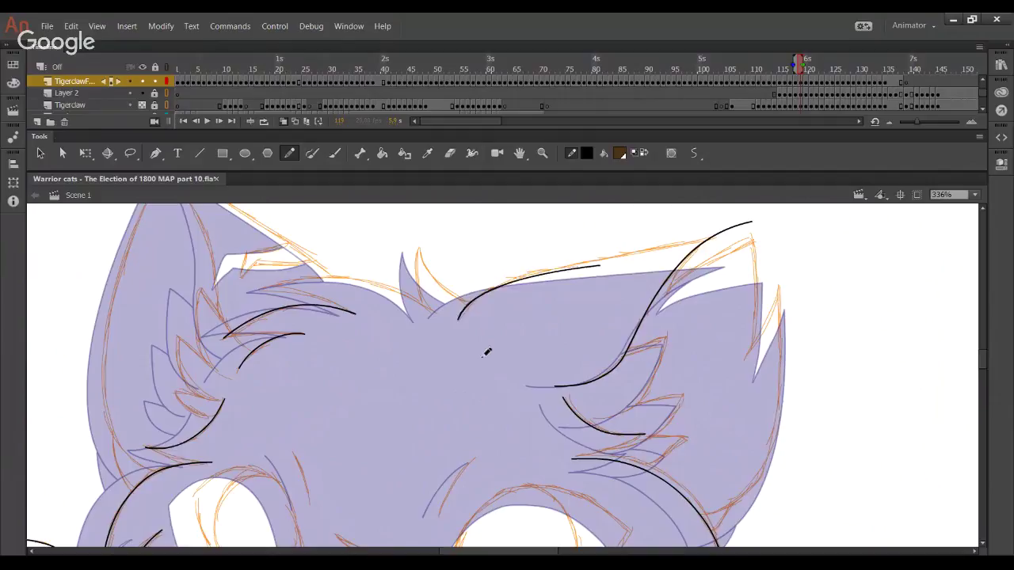
key("ctrl+z")
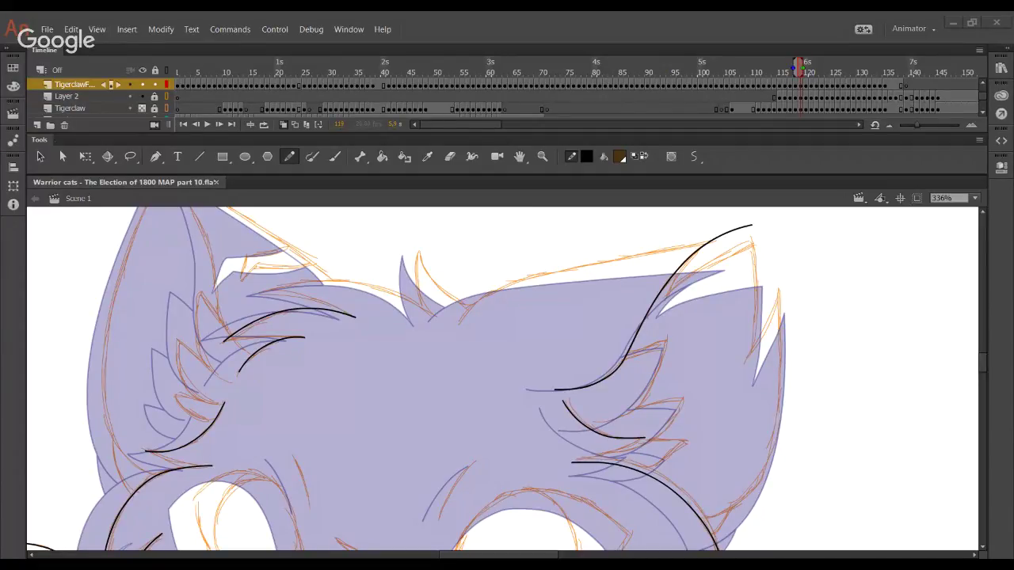
left_click_drag(333, 413, 431, 430)
key("ctrl+z")
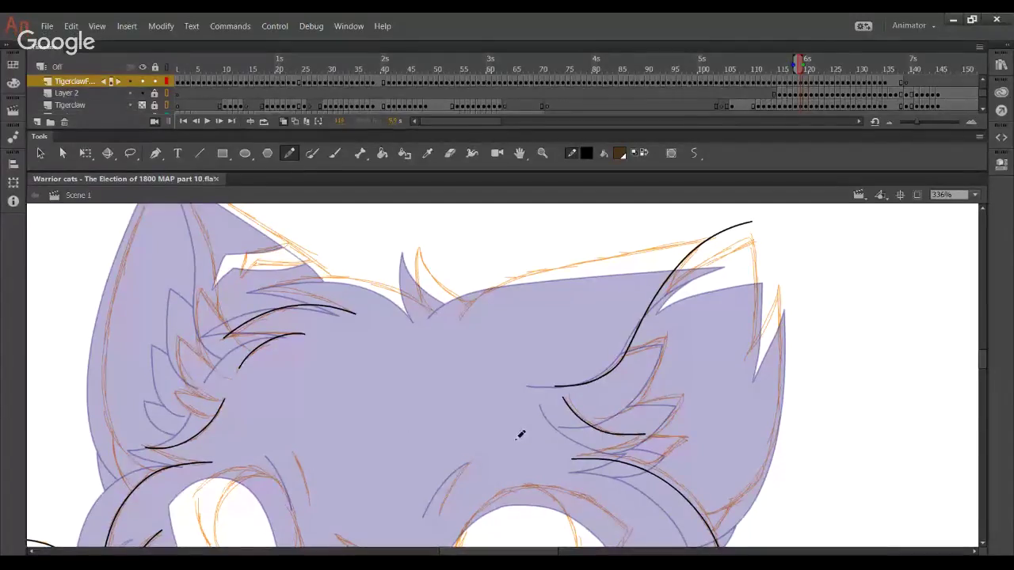
Draw the top head line from the middle of the head to the right ear tip, removing the overhanging ends at the tip
key("space")
left_click_drag(516, 439, 434, 480)
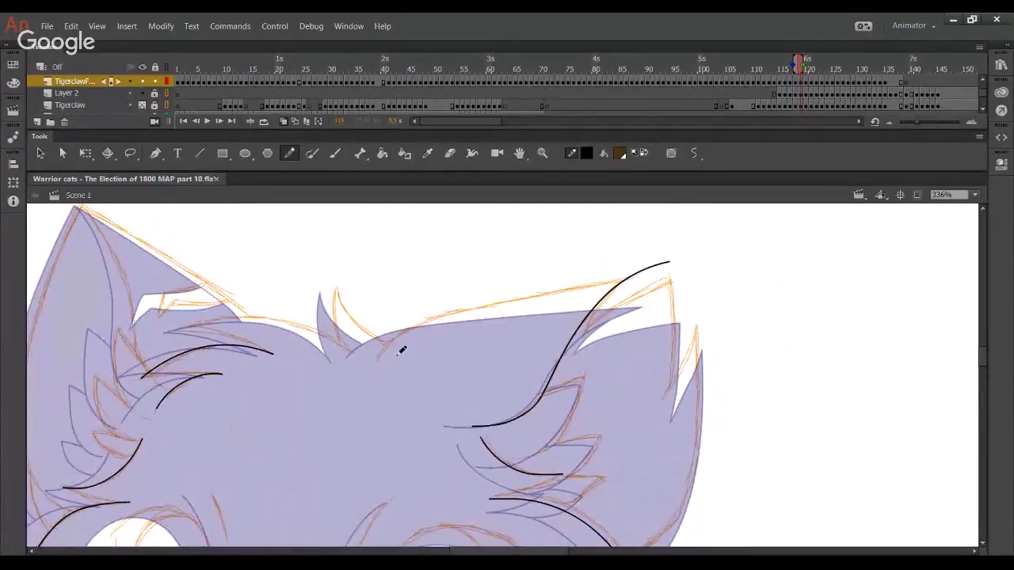
mouse_move(376, 361)
left_mouse_down()
mouse_move(425, 320)
mouse_move(517, 297)
left_mouse_up()
key("ctrl+z")
left_click_drag(377, 359, 546, 318)
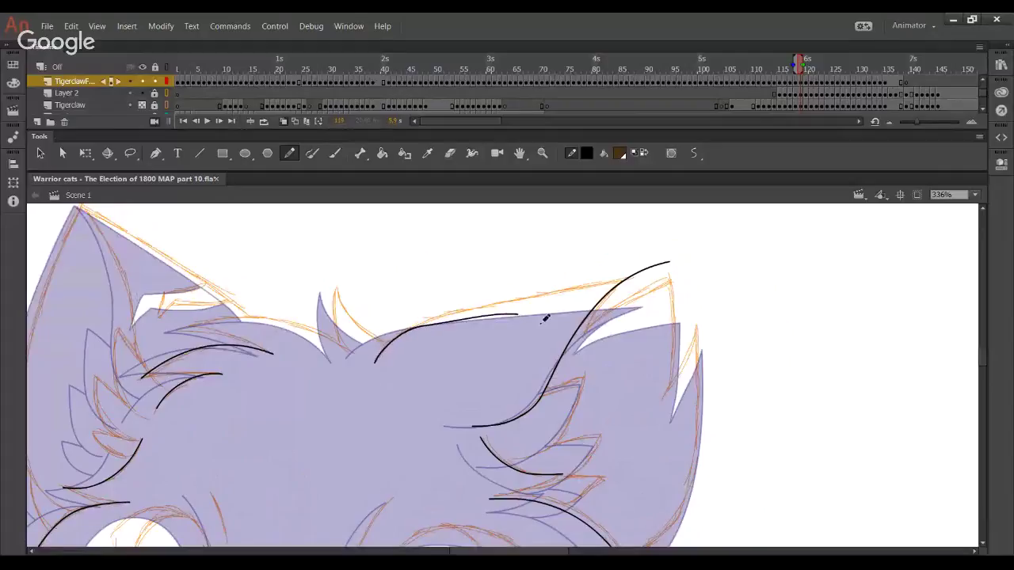
key("ctrl+z")
mouse_move(378, 360)
left_mouse_down()
mouse_move(474, 312)
mouse_move(595, 305)
mouse_move(724, 263)
left_mouse_up()
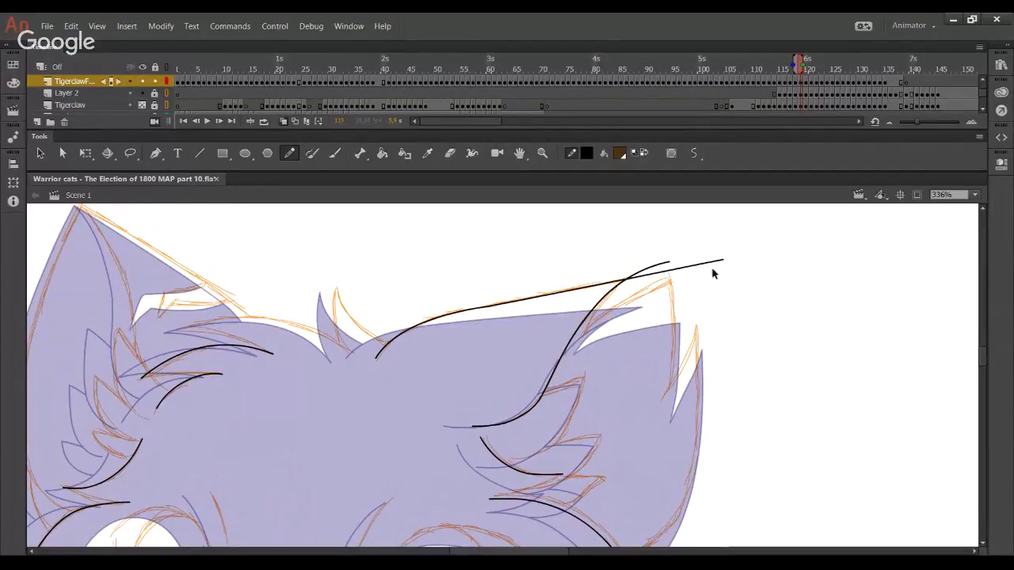
key("ctrl+z")
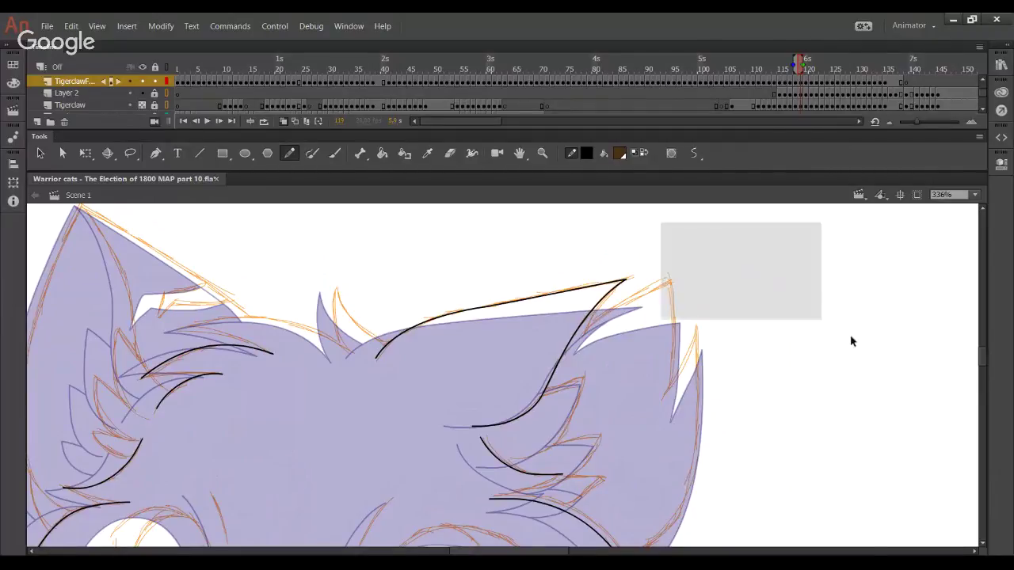
left_click_drag(551, 295, 557, 297)
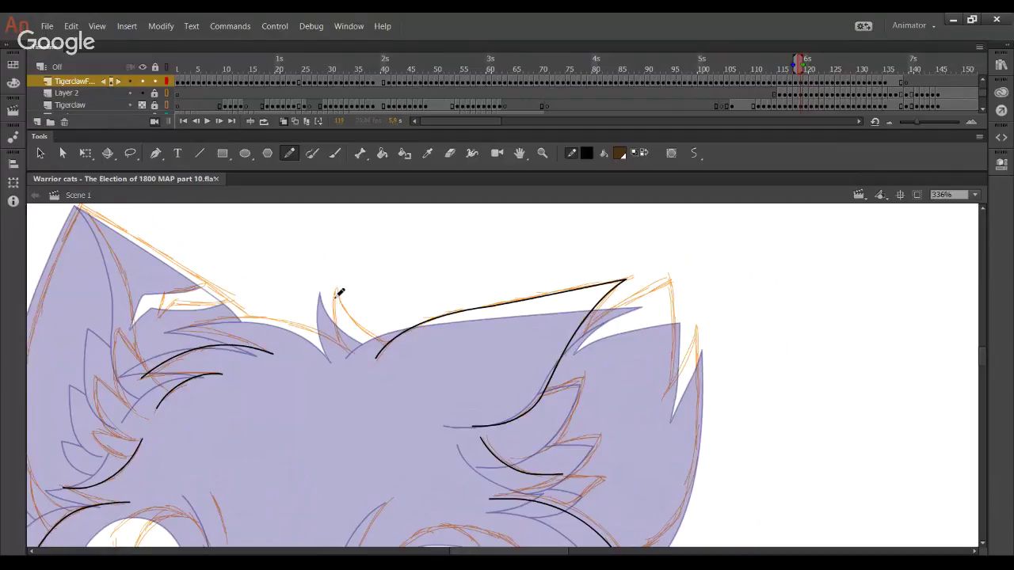
Draw the right edge of the hair tuft on top of the head down to the head line and delete the overhanging end
mouse_move(336, 290)
left_mouse_down()
mouse_move(370, 333)
mouse_move(426, 356)
mouse_move(338, 294)
mouse_move(368, 339)
left_mouse_up()
key("ctrl+z")
left_click(399, 354, "ctrl")
key("Delete")
Draw the top head outline from the hair tuft's base toward the left ear and bend it onto the sketch
left_click_drag(299, 374, 360, 363)
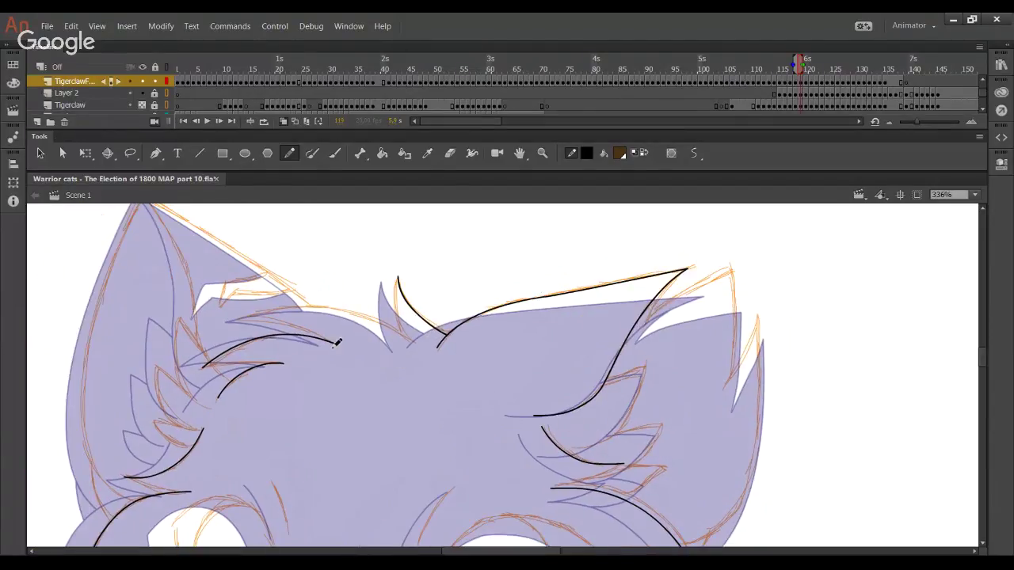
mouse_move(255, 309)
left_mouse_down()
mouse_move(386, 324)
mouse_move(407, 338)
mouse_move(290, 309)
mouse_move(242, 317)
left_mouse_up()
key("ctrl+z")
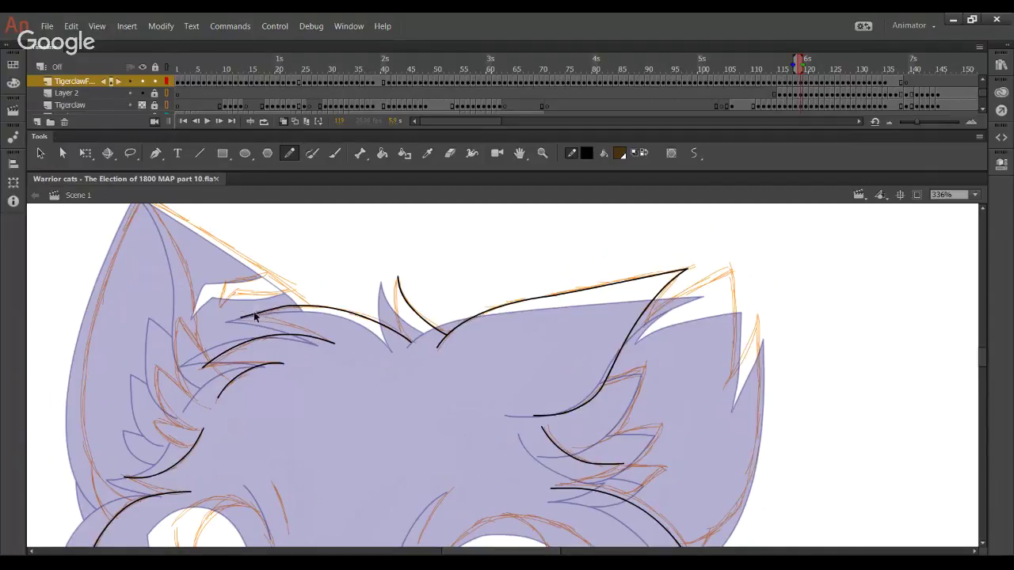
left_click_drag(370, 323, 380, 318)
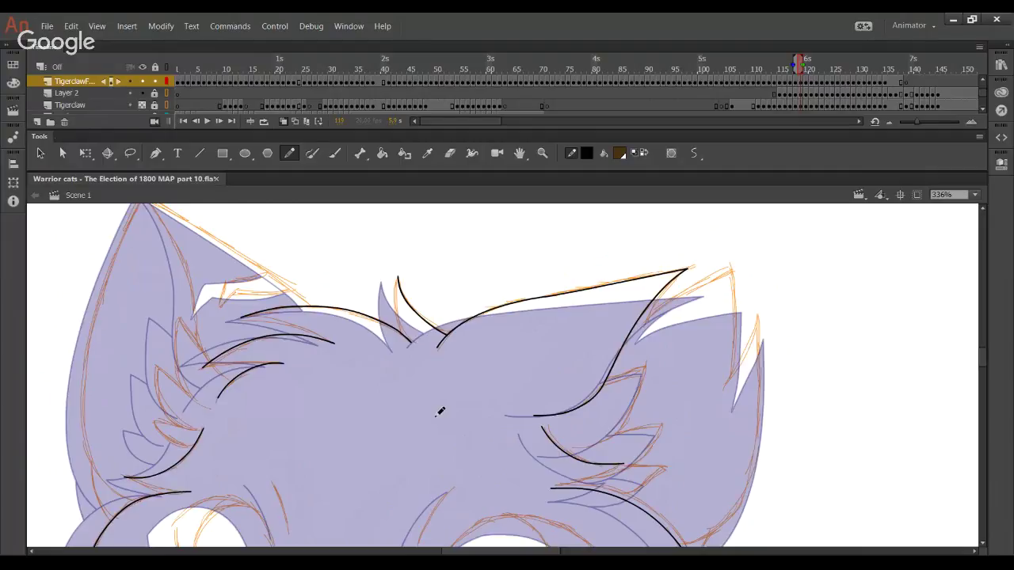
left_click_drag(342, 397, 321, 389)
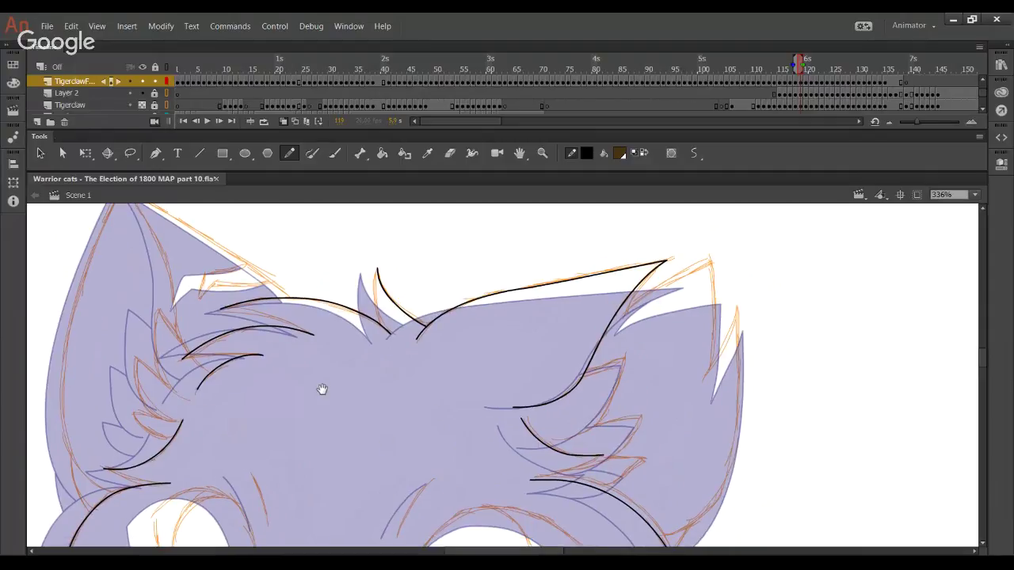
mouse_move(632, 484)
left_mouse_down()
mouse_move(412, 399)
mouse_move(407, 459)
left_mouse_up()
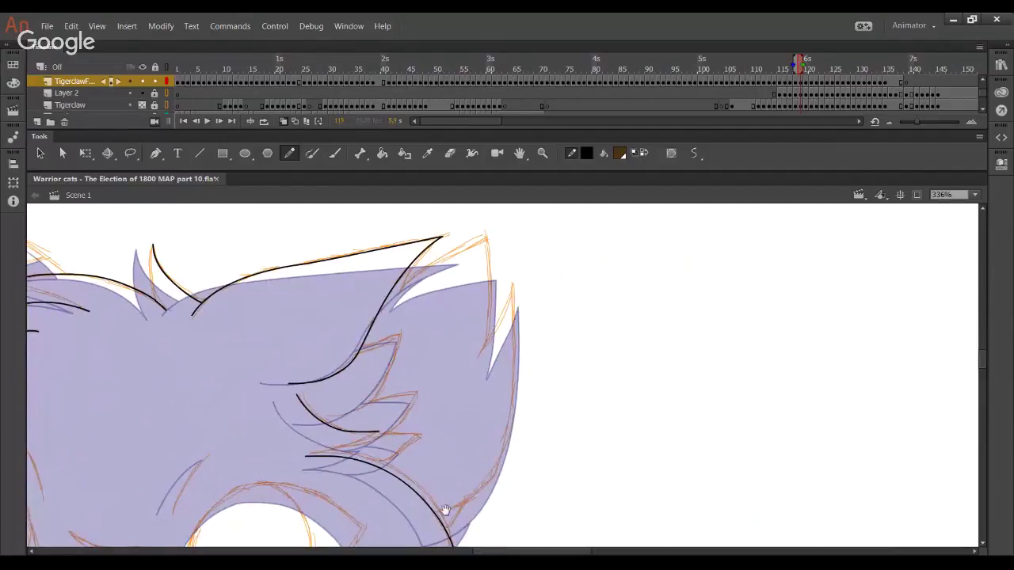
mouse_move(445, 514)
left_mouse_down()
mouse_move(443, 468)
mouse_move(449, 485)
mouse_move(481, 457)
left_mouse_up()
key("ctrl+z")
mouse_move(409, 479)
left_mouse_down()
mouse_move(456, 473)
mouse_move(518, 302)
mouse_move(510, 229)
left_mouse_up()
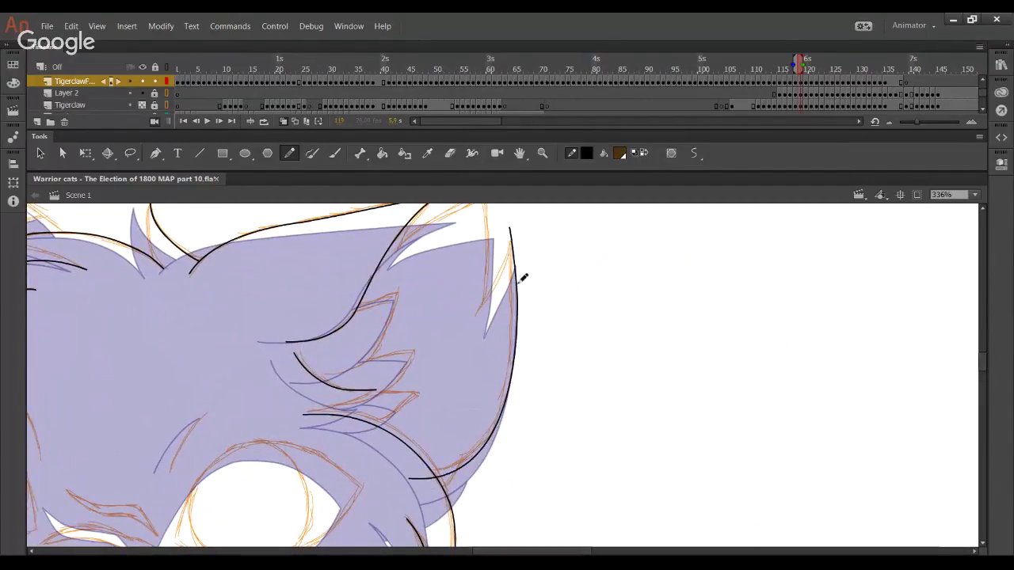
mouse_move(448, 473)
left_mouse_down()
mouse_move(453, 442)
mouse_move(427, 466)
mouse_move(449, 463)
mouse_move(503, 341)
mouse_move(496, 211)
left_mouse_up()
key("ctrl+z")
scroll(500, 320, "up", 1)
left_click_drag(500, 321, 495, 347)
mouse_move(495, 292)
left_mouse_down()
mouse_move(484, 261)
mouse_move(484, 276)
left_mouse_up()
left_click_drag(464, 434, 449, 396)
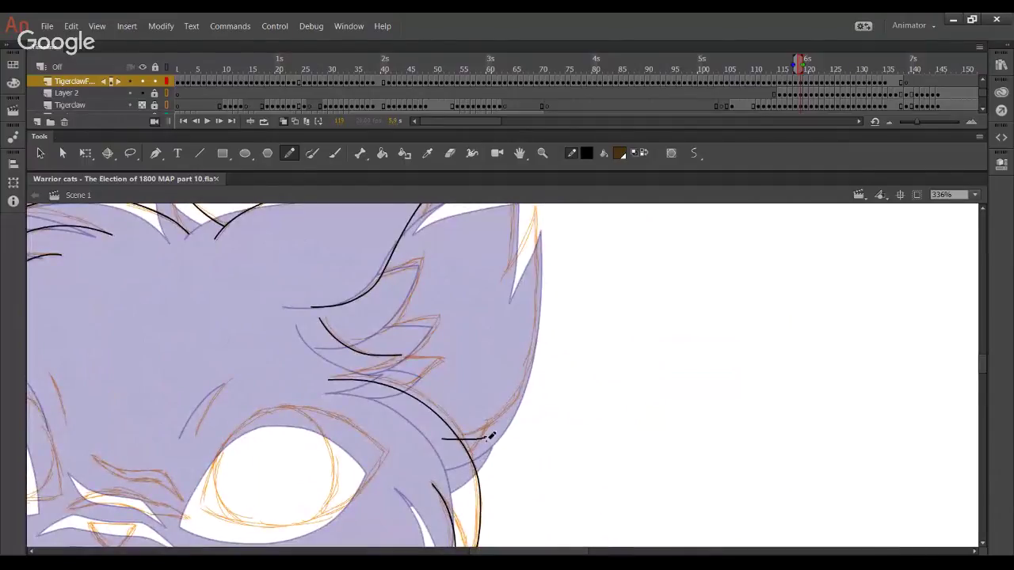
mouse_move(447, 442)
left_mouse_down()
mouse_move(464, 439)
mouse_move(545, 315)
mouse_move(542, 204)
left_mouse_up()
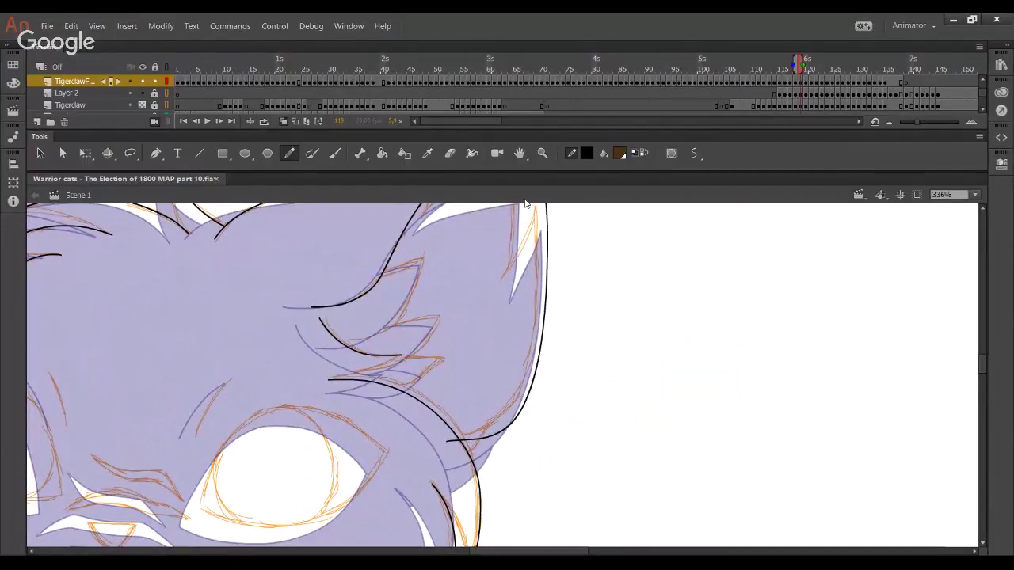
scroll(502, 418, "up", 2)
key("ctrl+z")
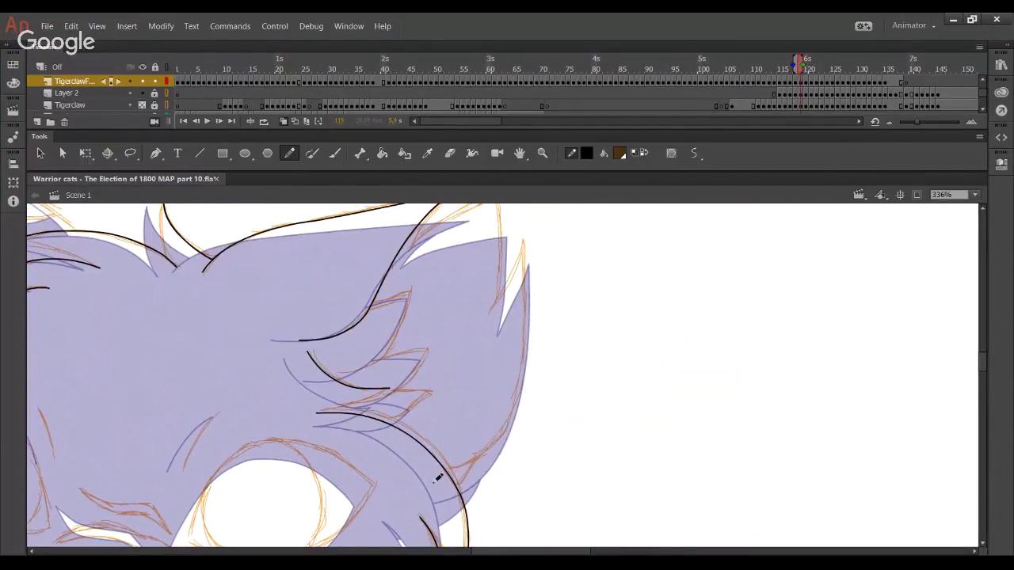
Draw the outer edge of the right ear from the cheek line up to the ear tip, bend it inward and trim its lower overhang
mouse_move(436, 477)
left_mouse_down()
mouse_move(473, 477)
mouse_move(525, 408)
mouse_move(525, 274)
mouse_move(456, 480)
mouse_move(520, 430)
mouse_move(517, 205)
left_mouse_up()
key("ctrl+z")
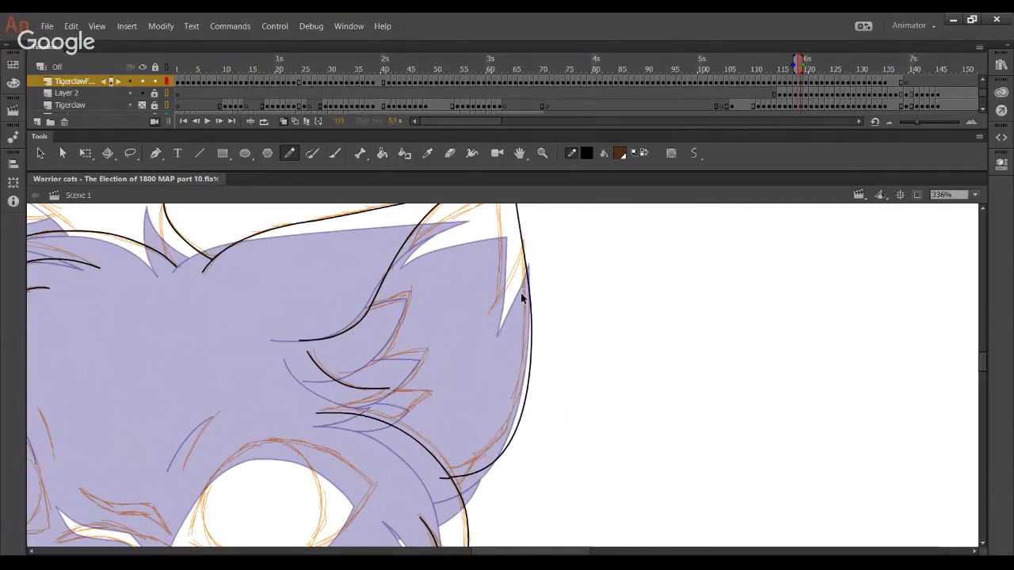
mouse_move(529, 296)
left_mouse_down()
mouse_move(526, 260)
mouse_move(531, 267)
left_mouse_up()
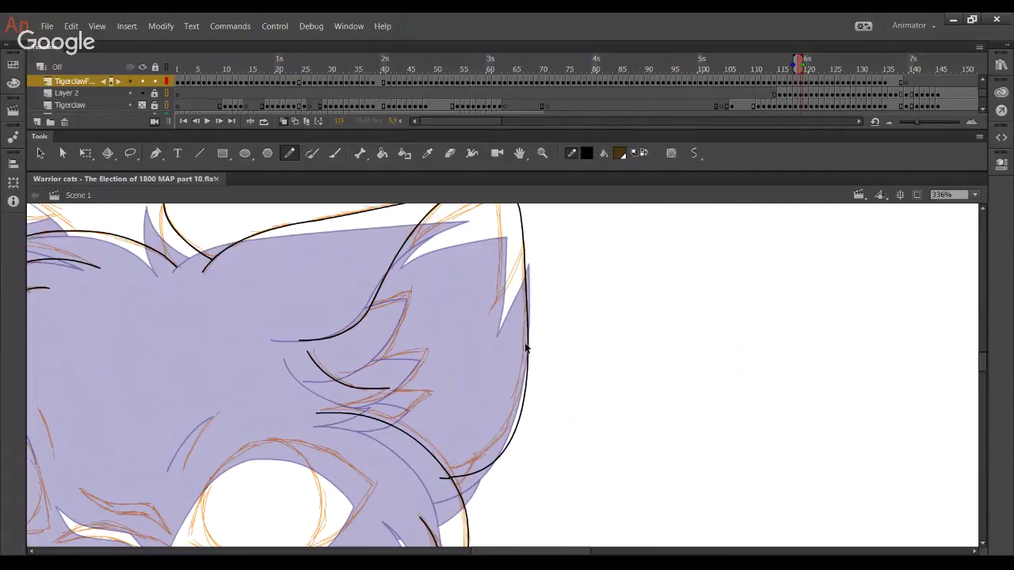
left_click_drag(527, 344, 528, 329)
key("ctrl+z")
key("ctrl+z")
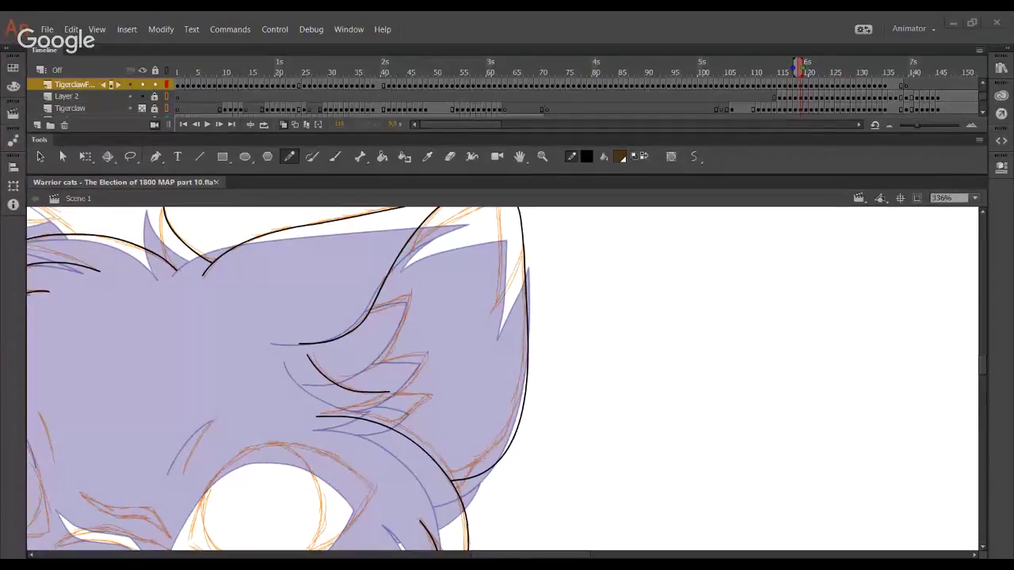
Draw the short inner fur line from the right ear's front tip down beside the inner edge, redoing the rough attempts
scroll(515, 324, "up", 2)
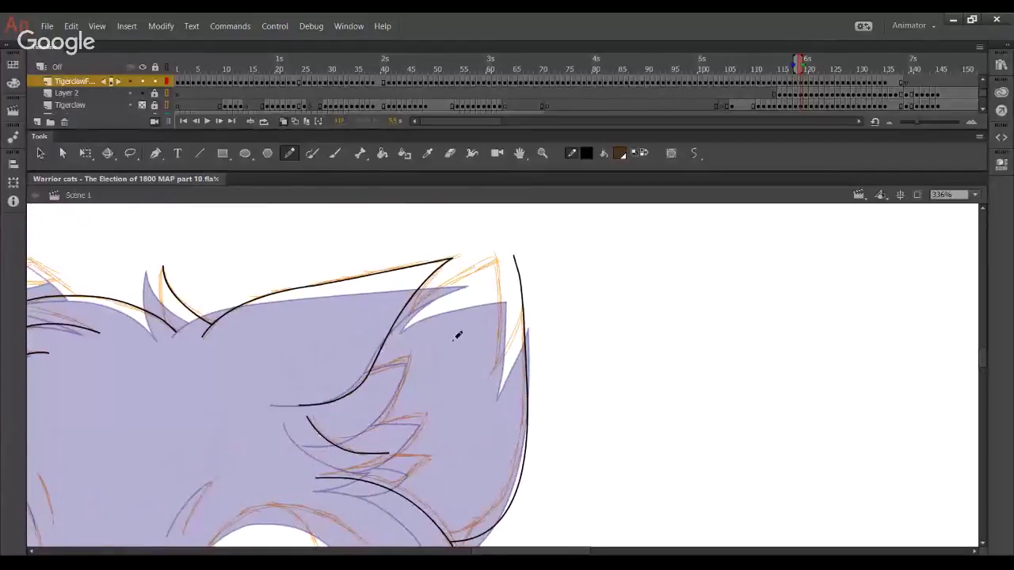
mouse_move(404, 330)
left_mouse_down()
mouse_move(517, 253)
mouse_move(453, 256)
left_mouse_up()
key("ctrl+z")
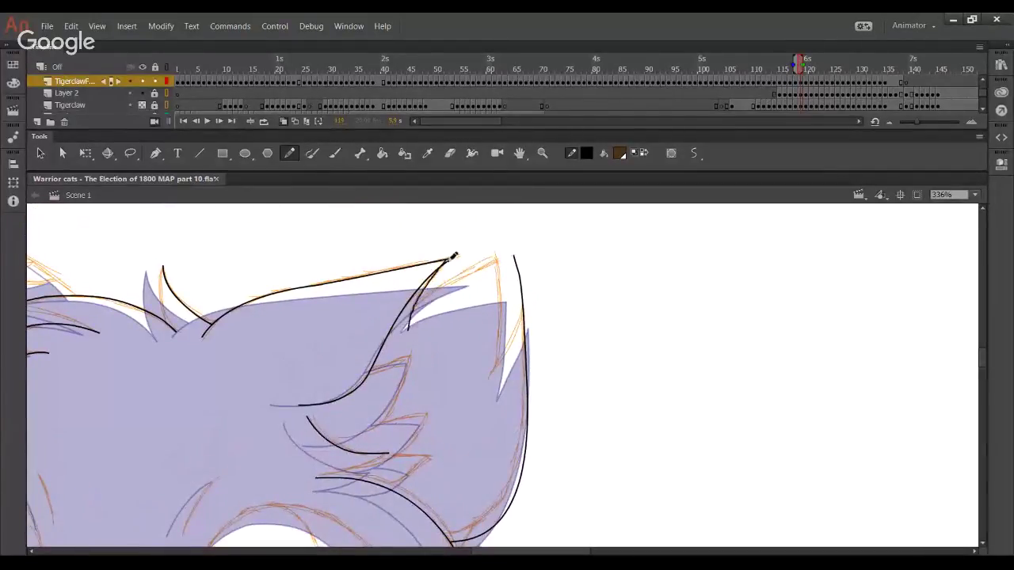
key("ctrl+z")
left_click_drag(406, 332, 450, 261)
key("ctrl+z")
key("ctrl+z")
key("ctrl+z")
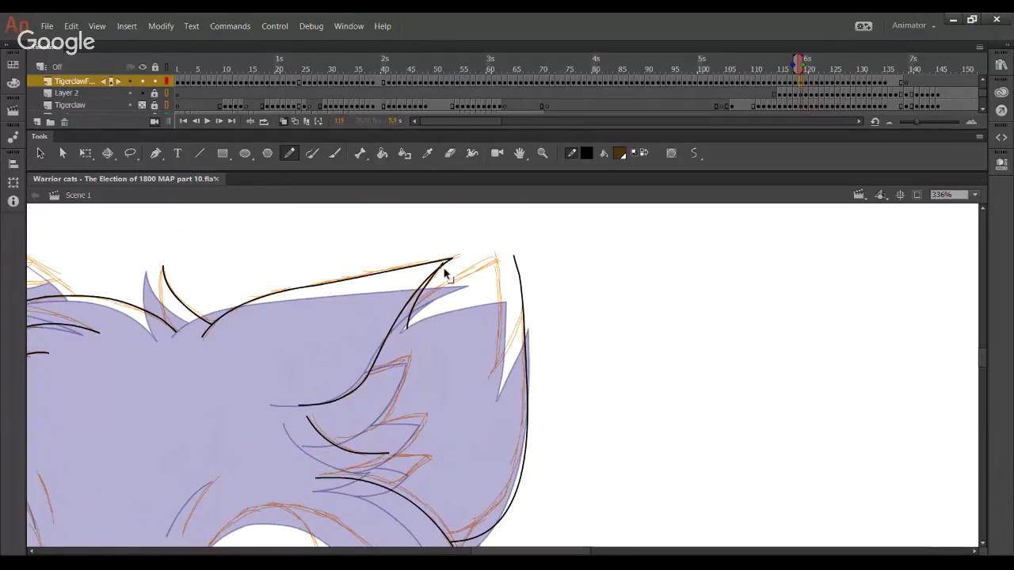
Draw the right ear's upper fur edge from the inner fur line to past the ear tip and bend it onto the sketch
left_click_drag(406, 326, 524, 255)
key("ctrl+z")
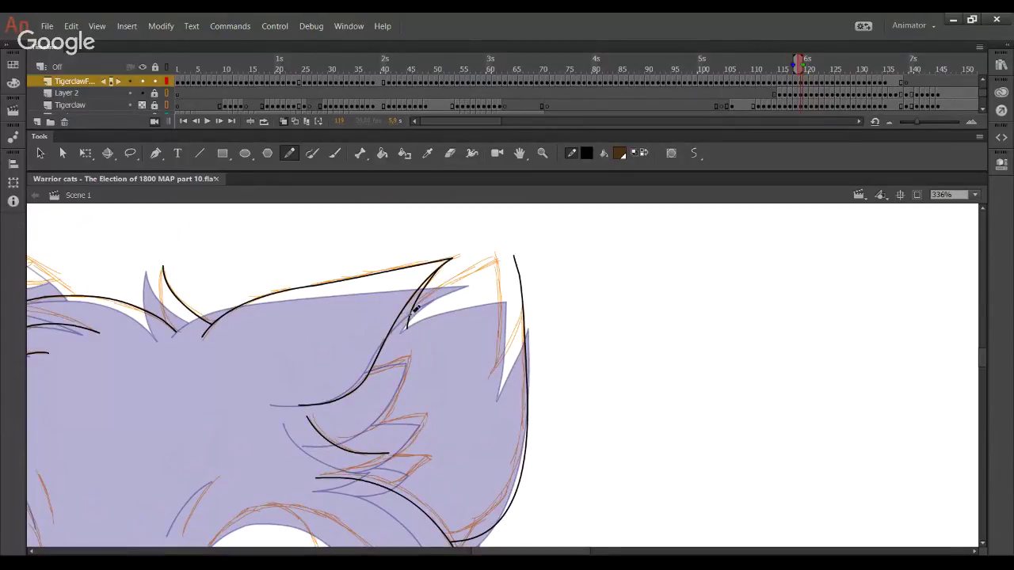
left_click_drag(405, 328, 541, 242)
mouse_move(483, 264)
left_mouse_down()
mouse_move(497, 260)
mouse_move(478, 271)
left_mouse_up()
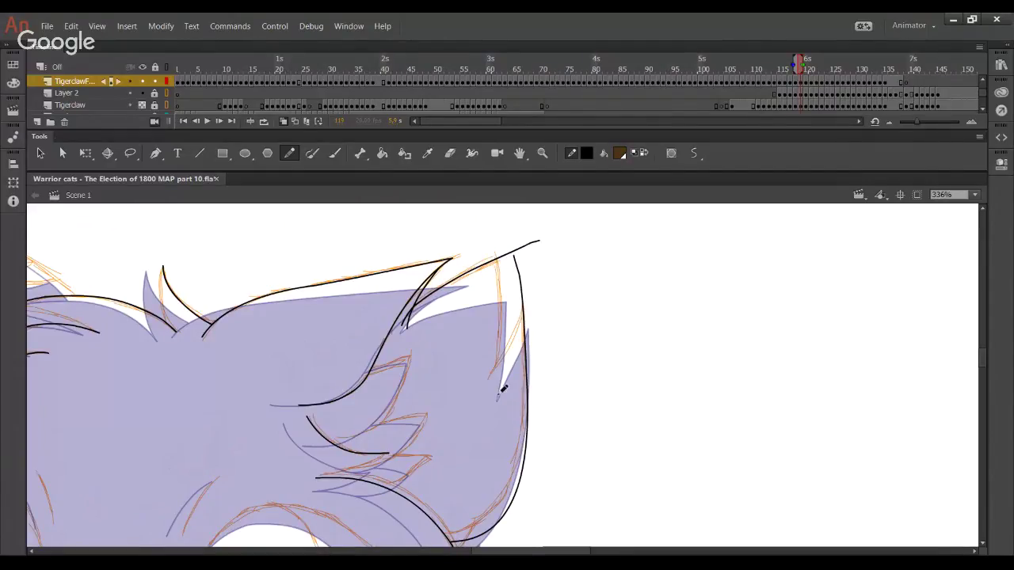
Draw the right ear's line from the second tip down to the notch, redoing rough strokes and bending it to the sketch
mouse_move(487, 389)
left_mouse_down()
mouse_move(506, 308)
mouse_move(497, 252)
mouse_move(485, 409)
left_mouse_up()
key("ctrl+z")
key("ctrl+z")
key("ctrl+z")
mouse_move(490, 248)
left_mouse_down()
mouse_move(481, 421)
mouse_move(468, 444)
mouse_move(499, 360)
mouse_move(496, 428)
mouse_move(476, 432)
left_mouse_up()
key("ctrl+z")
key("ctrl+z")
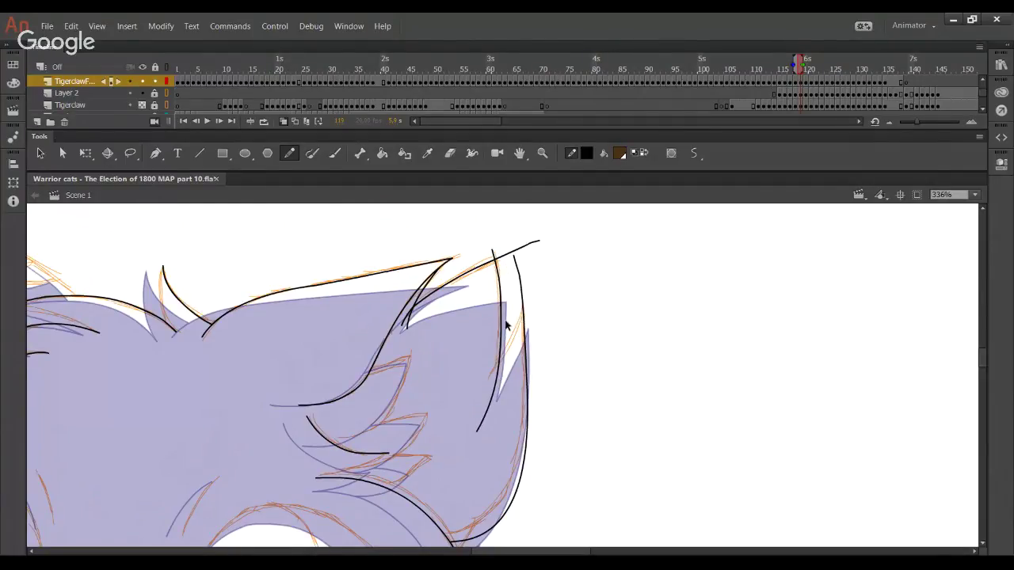
left_click_drag(495, 397, 489, 398)
left_click_drag(502, 329, 500, 342)
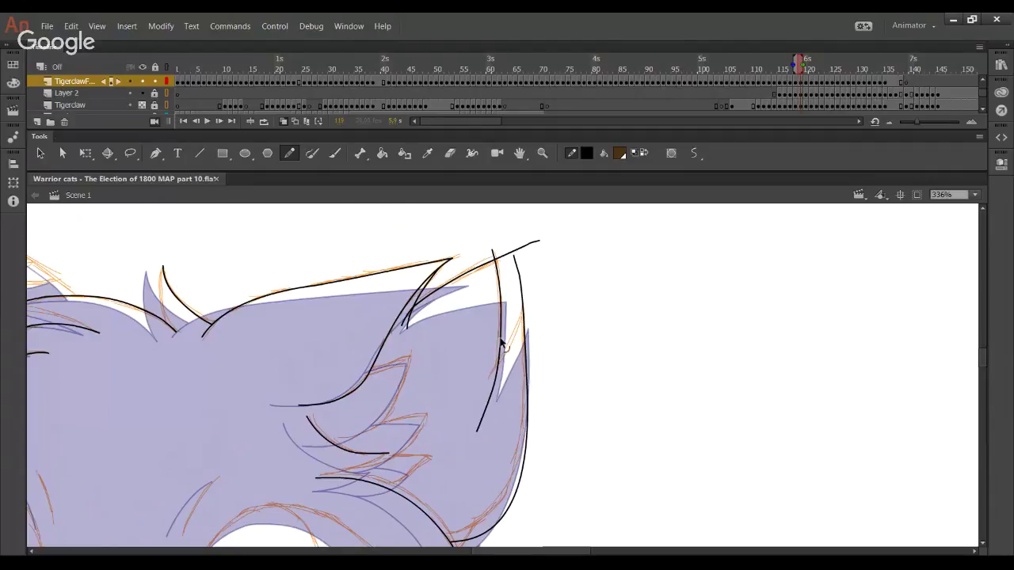
left_click_drag(489, 398, 488, 401)
Delete the overhanging line ends at the right ear's inner fur notch and at its second tip
left_click(408, 325)
key("Delete")
left_click(404, 323)
key("Delete")
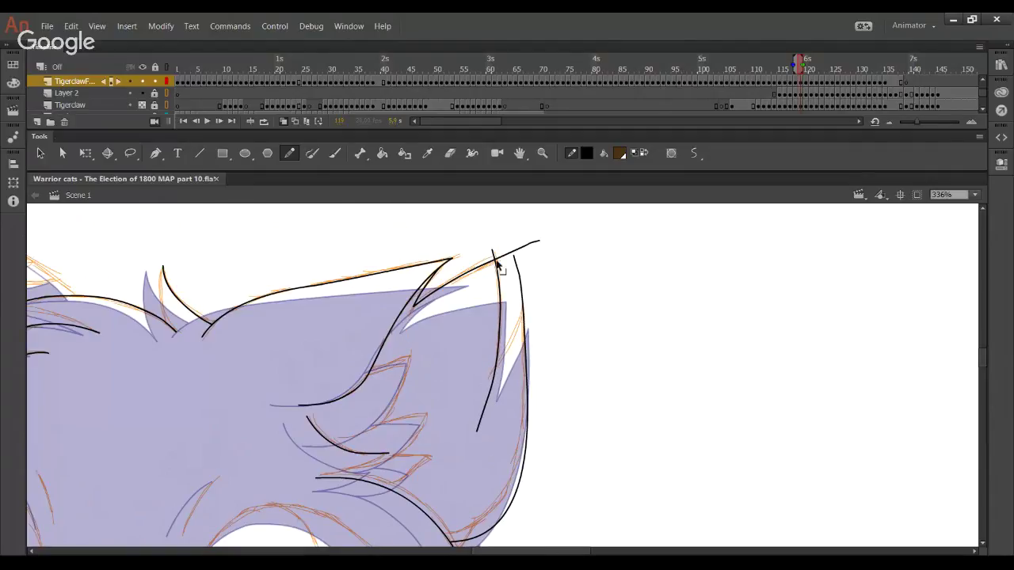
key("ctrl+z")
Draw the slanted notch line up to the right ear's outer edge, bend it, and delete the overhanging ends at both corners
mouse_move(480, 392)
left_mouse_down()
mouse_move(522, 332)
mouse_move(536, 275)
left_mouse_up()
left_click(529, 296)
key("Delete")
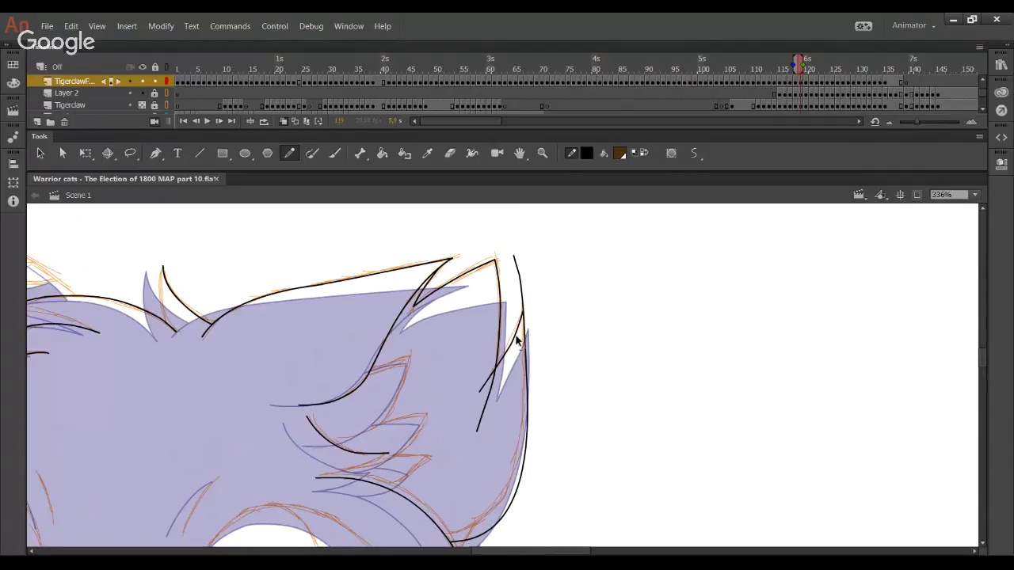
left_click_drag(517, 334, 519, 330)
key("ctrl+z")
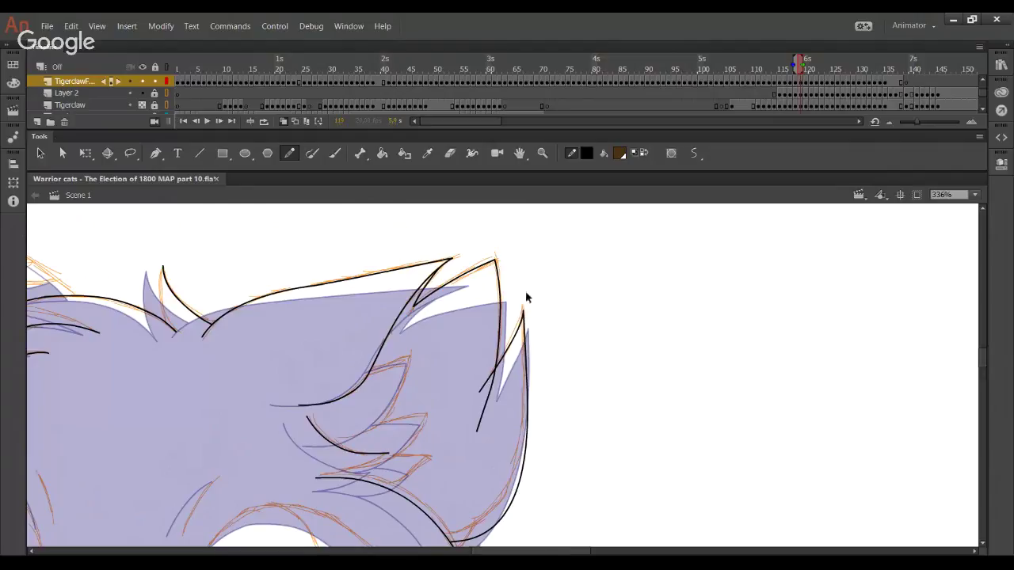
left_click_drag(512, 342, 490, 374)
left_click(489, 387)
key("Delete")
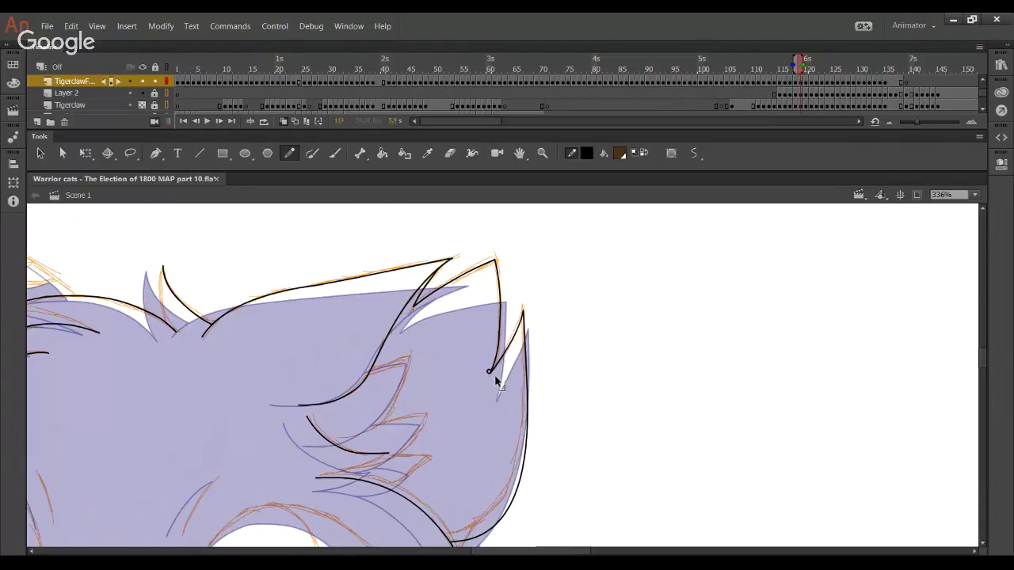
Draw the short curve below the right ear's base toward the cheek fur and delete its overhanging end
mouse_move(400, 420)
left_mouse_down()
mouse_move(470, 341)
mouse_move(491, 279)
left_mouse_up()
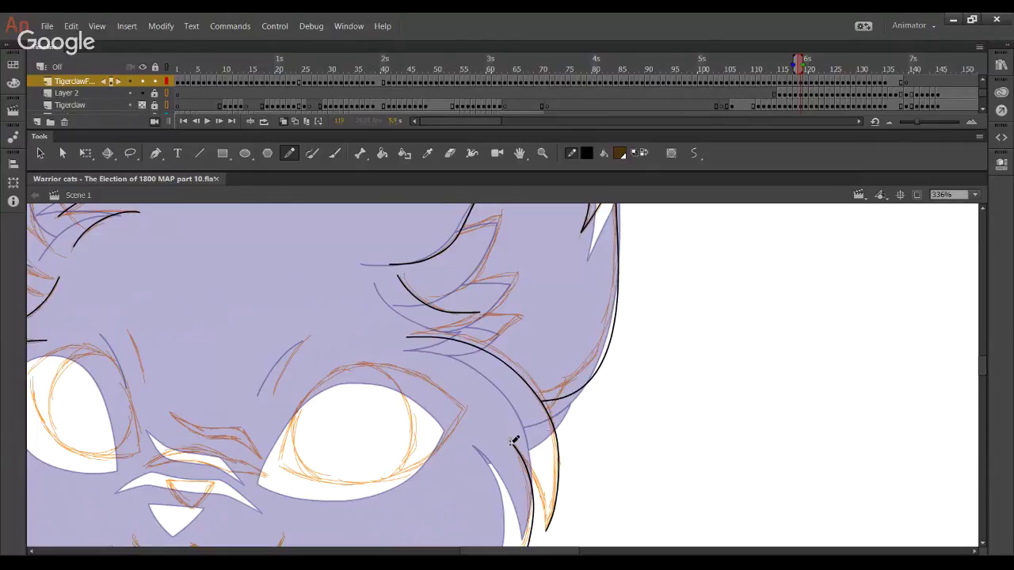
mouse_move(508, 441)
left_mouse_down()
mouse_move(591, 385)
mouse_move(554, 433)
mouse_move(592, 394)
mouse_move(577, 415)
left_mouse_up()
key("ctrl+z")
left_click(541, 438, "ctrl")
key("Delete")
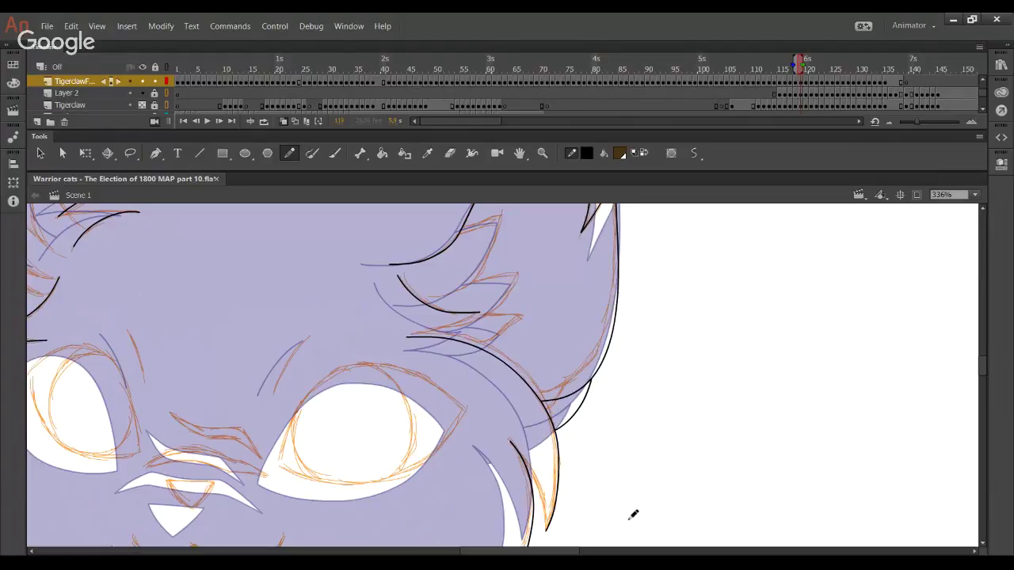
Try to draw the left ear's outer edge from the cheek line up to the ear tip
left_click_drag(310, 344, 418, 358)
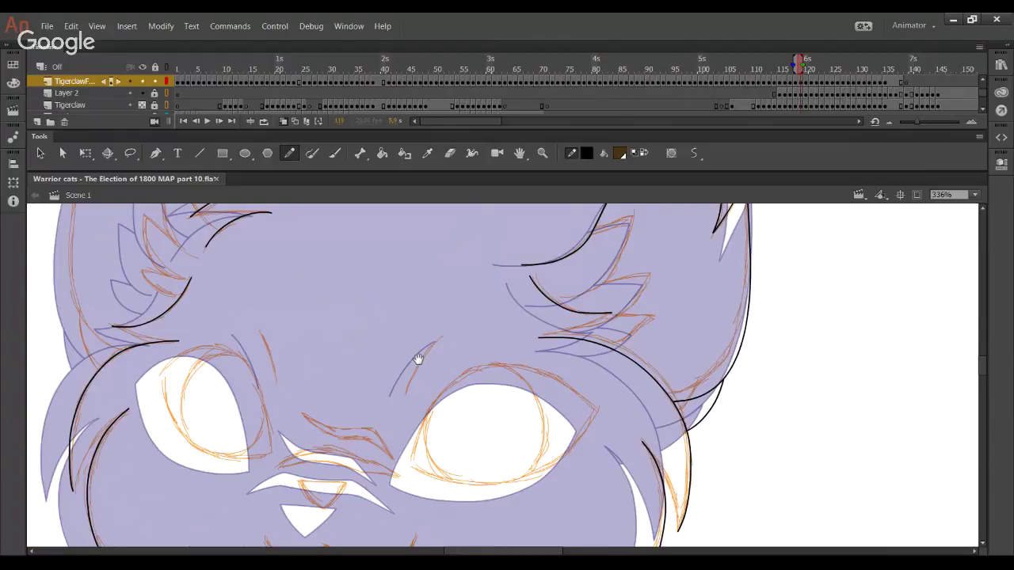
mouse_move(195, 304)
left_mouse_down()
mouse_move(306, 441)
mouse_move(282, 272)
mouse_move(290, 505)
mouse_move(319, 469)
mouse_move(313, 455)
left_mouse_up()
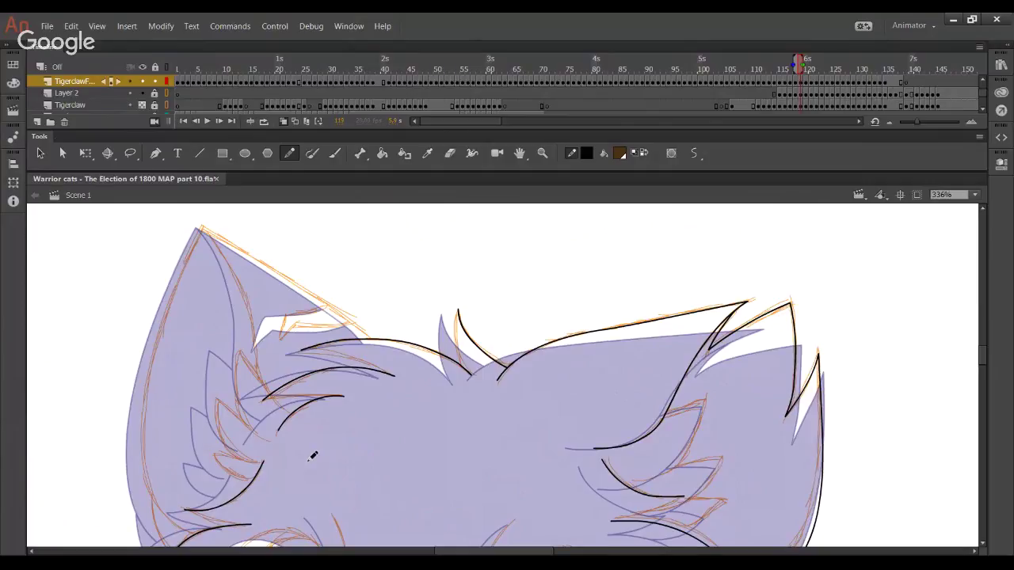
left_click_drag(220, 439, 230, 392)
mouse_move(214, 501)
left_mouse_down()
mouse_move(189, 493)
mouse_move(154, 436)
mouse_move(181, 278)
left_mouse_up()
key("ctrl+z")
mouse_move(212, 501)
left_mouse_down()
mouse_move(167, 458)
mouse_move(221, 204)
left_mouse_up()
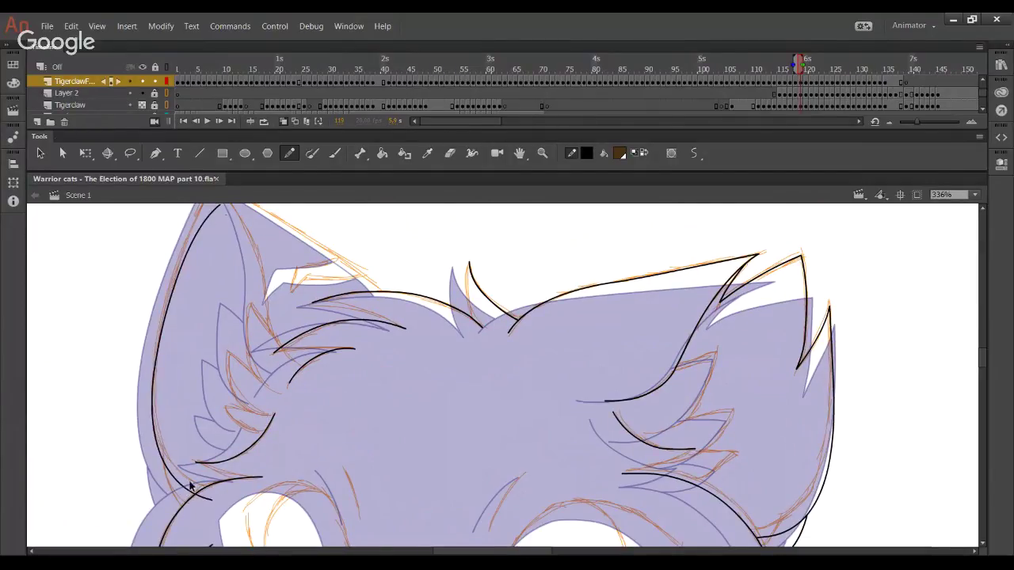
key("ctrl+z")
left_click_drag(333, 514, 315, 266)
mouse_move(480, 359)
left_mouse_down()
mouse_move(435, 351)
mouse_move(478, 256)
left_mouse_up()
key("ctrl+z")
mouse_move(431, 356)
left_mouse_down()
mouse_move(448, 308)
mouse_move(553, 253)
mouse_move(638, 331)
left_mouse_up()
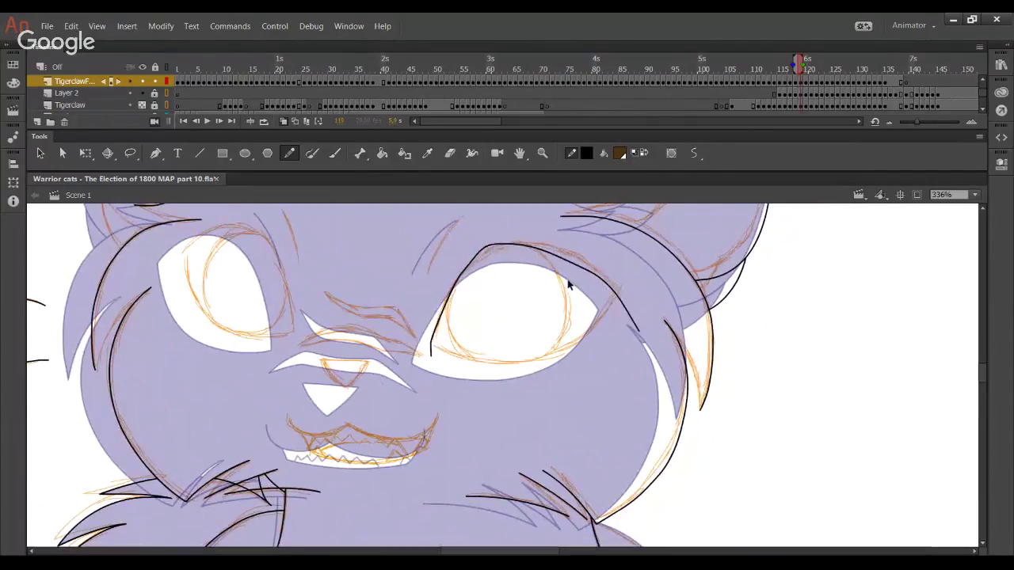
key("ctrl+z")
mouse_move(432, 358)
left_mouse_down()
mouse_move(515, 253)
mouse_move(572, 263)
mouse_move(638, 337)
left_mouse_up()
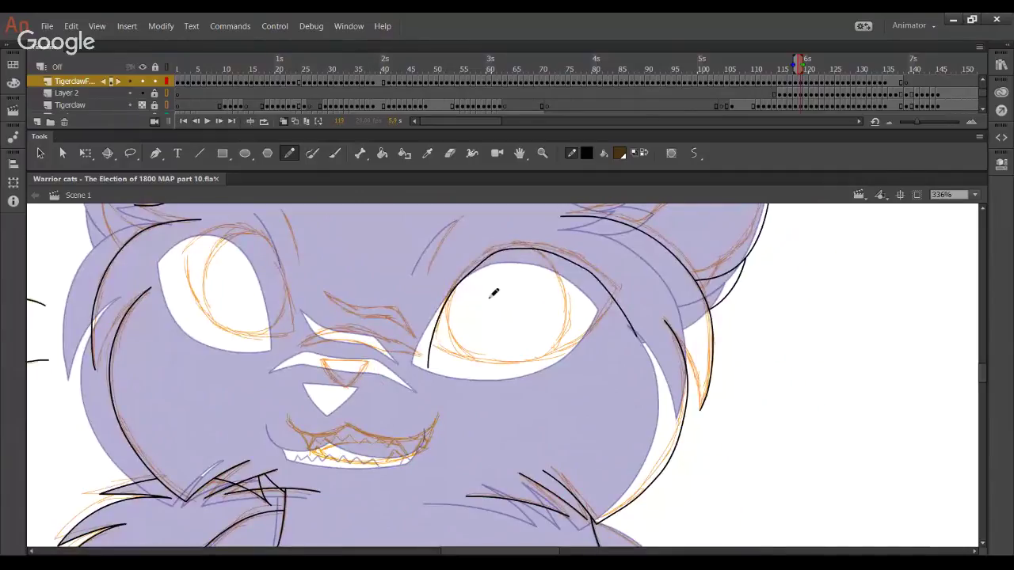
key("ctrl+z")
mouse_move(430, 374)
left_mouse_down()
mouse_move(438, 321)
mouse_move(483, 249)
mouse_move(581, 254)
mouse_move(636, 347)
mouse_move(634, 320)
left_mouse_up()
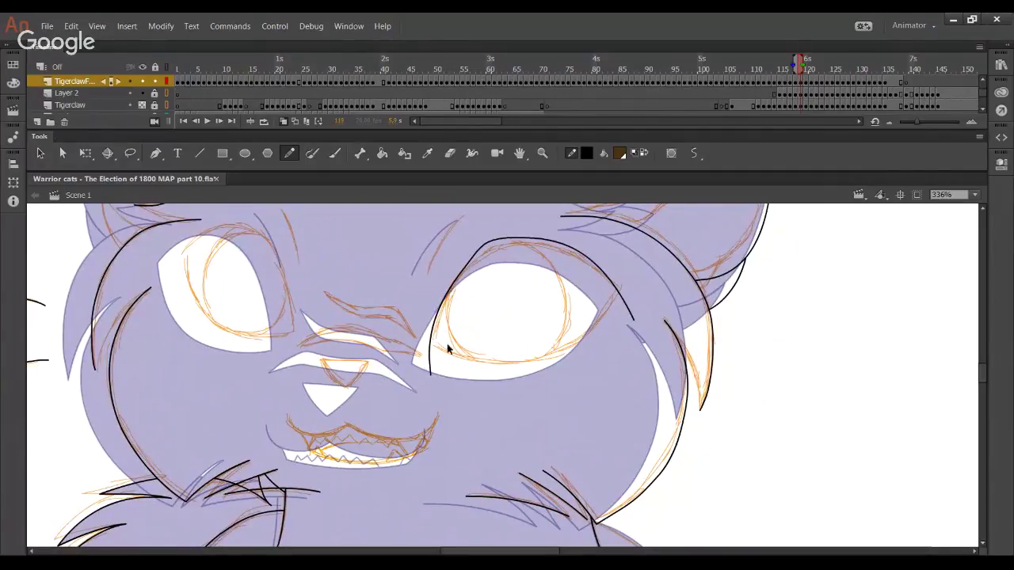
key("ctrl+z")
mouse_move(432, 365)
left_mouse_down()
mouse_move(451, 306)
mouse_move(563, 258)
mouse_move(620, 299)
mouse_move(638, 332)
left_mouse_up()
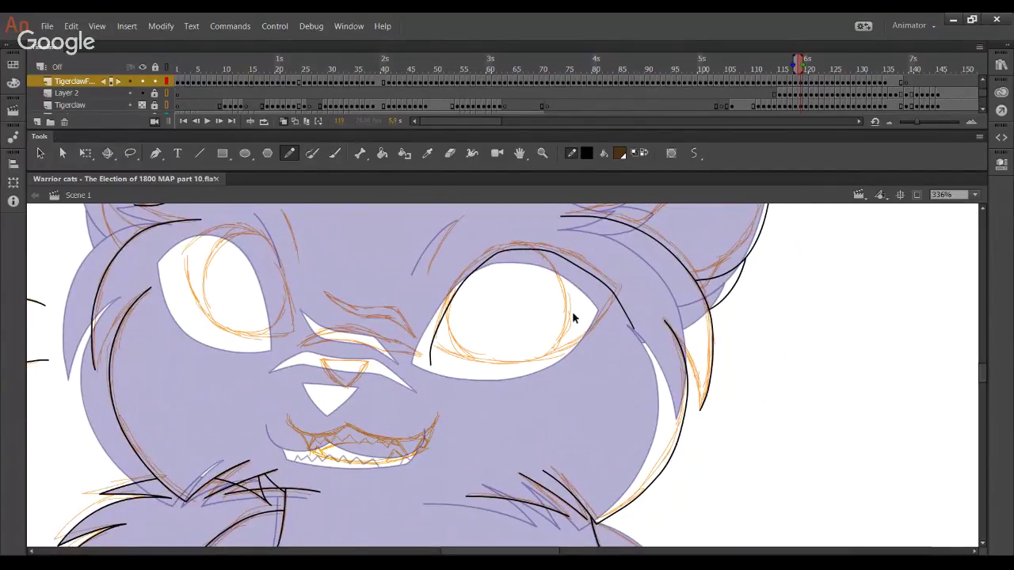
key("ctrl+z")
mouse_move(430, 371)
left_mouse_down()
mouse_move(437, 330)
mouse_move(640, 339)
left_mouse_up()
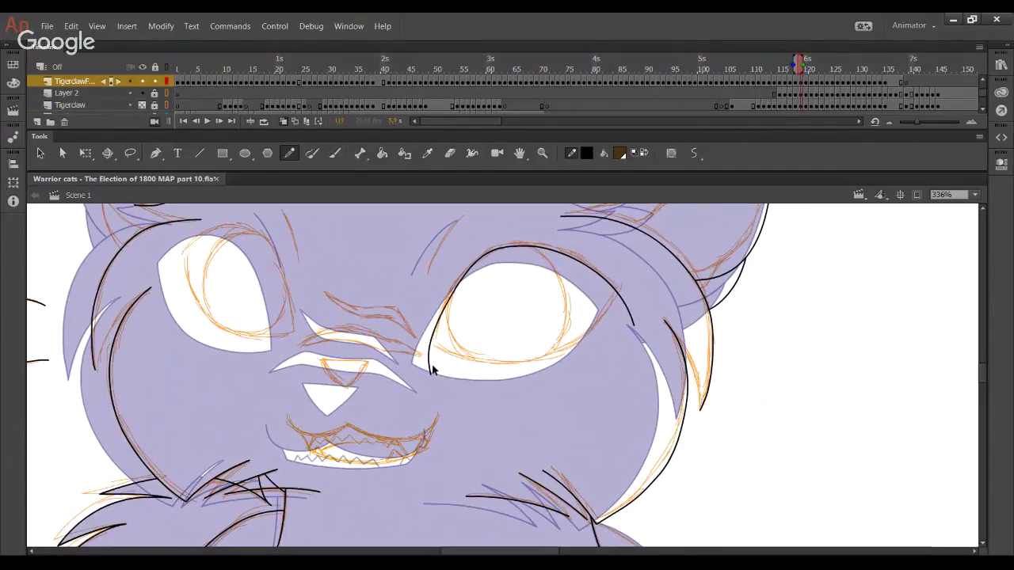
key("ctrl+z")
mouse_move(432, 373)
left_mouse_down()
mouse_move(473, 265)
mouse_move(521, 252)
mouse_move(583, 261)
left_mouse_up()
key("ctrl+z")
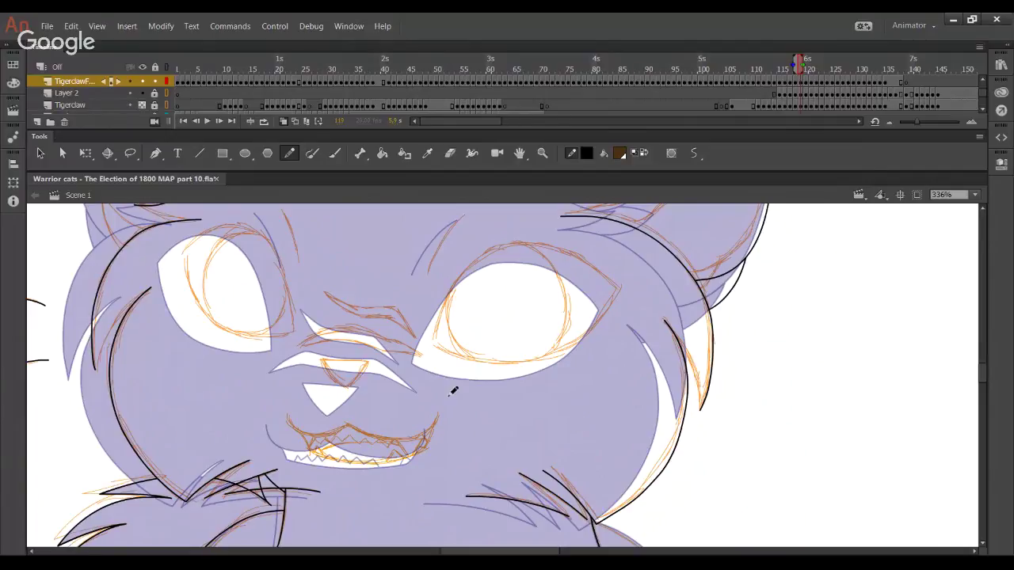
mouse_move(428, 377)
left_mouse_down()
mouse_move(499, 240)
mouse_move(561, 237)
left_mouse_up()
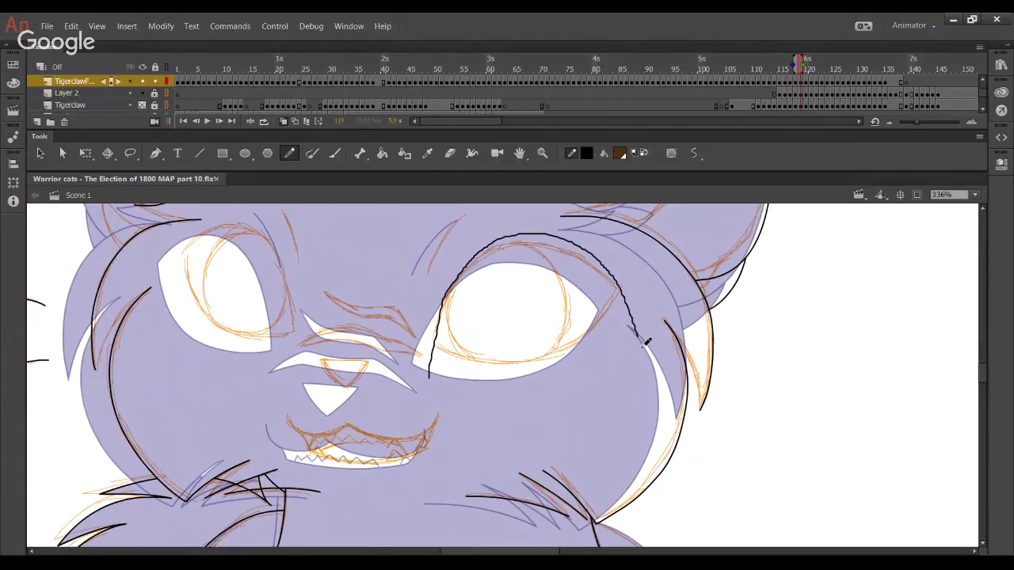
key("ctrl+z")
mouse_move(432, 362)
left_mouse_down()
mouse_move(442, 320)
mouse_move(515, 250)
mouse_move(569, 257)
mouse_move(616, 286)
mouse_move(654, 366)
left_mouse_up()
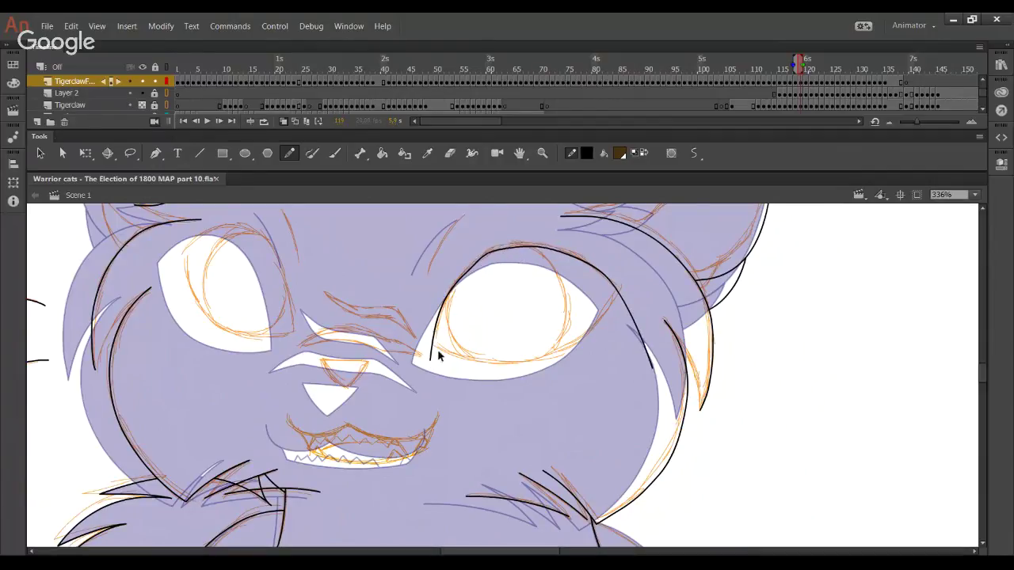
key("ctrl+z")
mouse_move(435, 356)
left_mouse_down()
mouse_move(459, 279)
mouse_move(497, 248)
mouse_move(582, 263)
mouse_move(620, 292)
mouse_move(666, 362)
left_mouse_up()
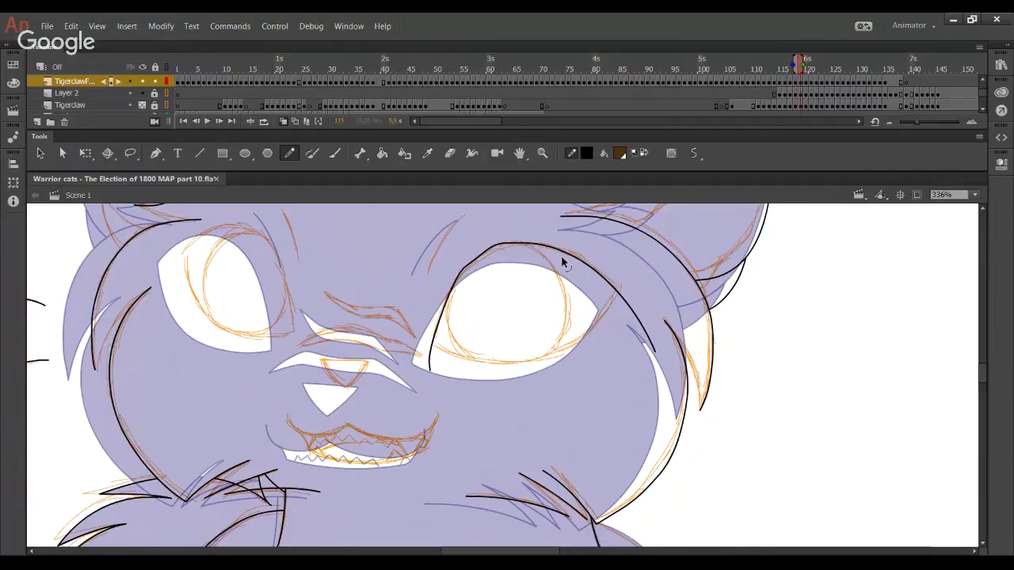
key("ctrl+z")
Draw the right eye's upper outline, bend it onto the sketch, and extend its inner end downward past the eye corner
mouse_move(428, 368)
left_mouse_down()
mouse_move(475, 267)
mouse_move(517, 247)
mouse_move(564, 255)
mouse_move(658, 362)
left_mouse_up()
left_click_drag(539, 250, 591, 270)
left_click_drag(626, 307, 640, 311)
left_click_drag(477, 262, 474, 265)
left_click_drag(526, 242, 457, 285)
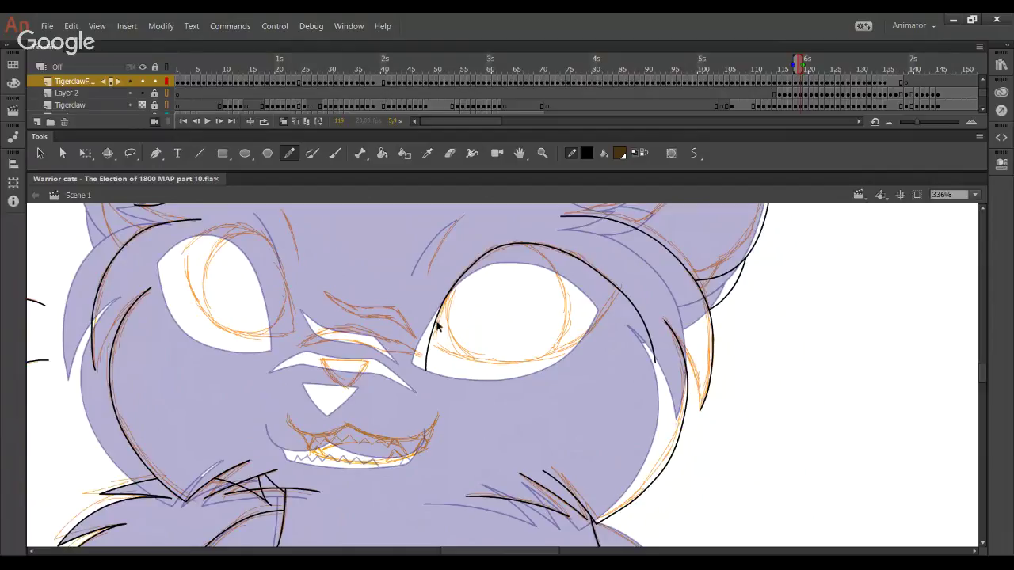
left_click_drag(437, 323, 439, 325)
mouse_move(427, 371)
left_mouse_down()
mouse_move(438, 411)
mouse_move(432, 384)
left_mouse_up()
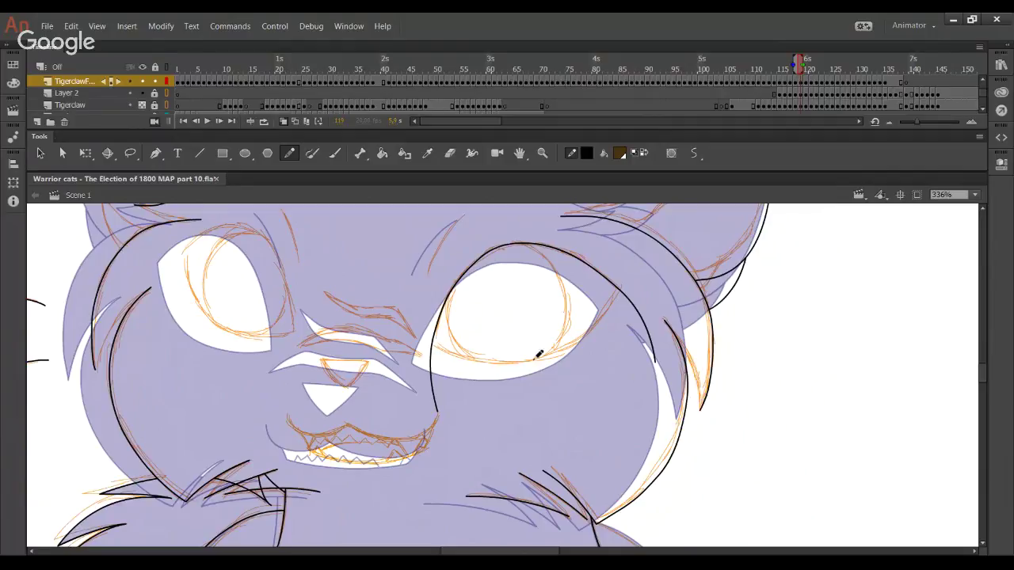
Draw the right eye's lower outline across both corners, redoing the rough stroke and bending it onto the sketch
mouse_move(425, 340)
left_mouse_down()
mouse_move(471, 363)
mouse_move(624, 324)
left_mouse_up()
key("ctrl+z")
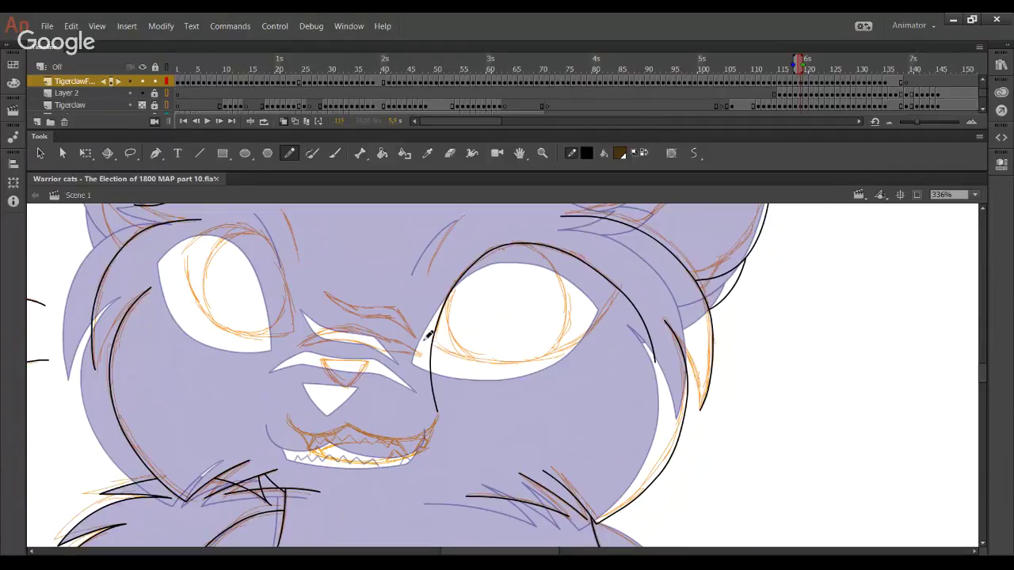
mouse_move(428, 339)
left_mouse_down()
mouse_move(531, 357)
mouse_move(600, 326)
mouse_move(635, 285)
left_mouse_up()
key("ctrl+z")
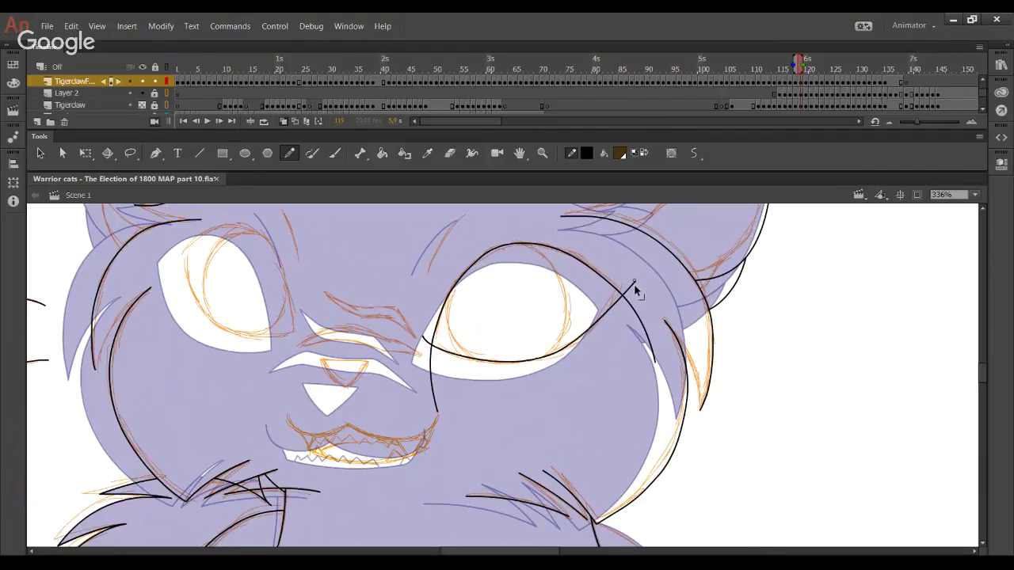
left_click_drag(475, 360, 472, 362)
mouse_move(540, 361)
left_mouse_down()
mouse_move(593, 339)
mouse_move(603, 317)
left_mouse_up()
left_click_drag(530, 363, 533, 366)
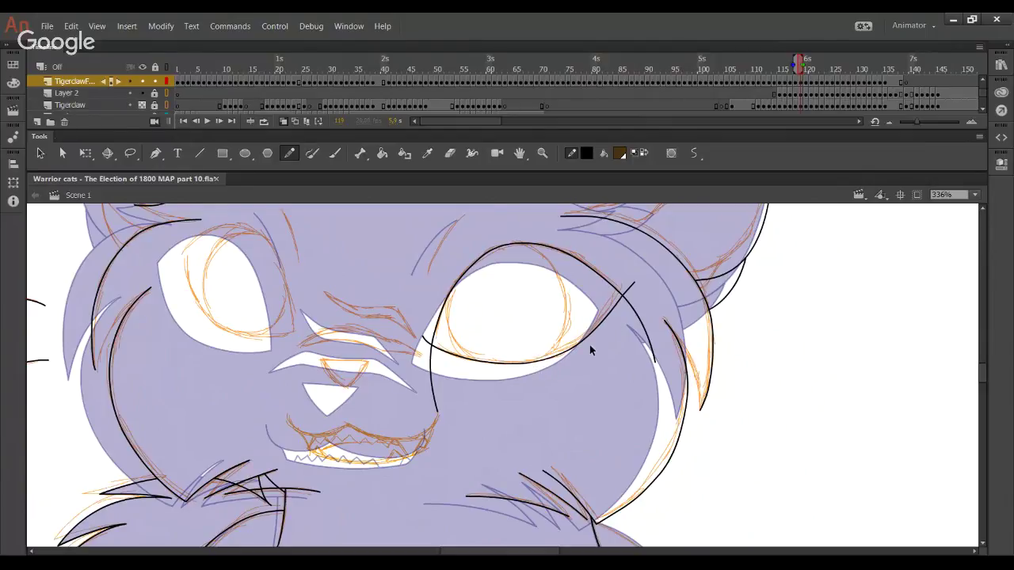
left_click_drag(589, 337, 592, 338)
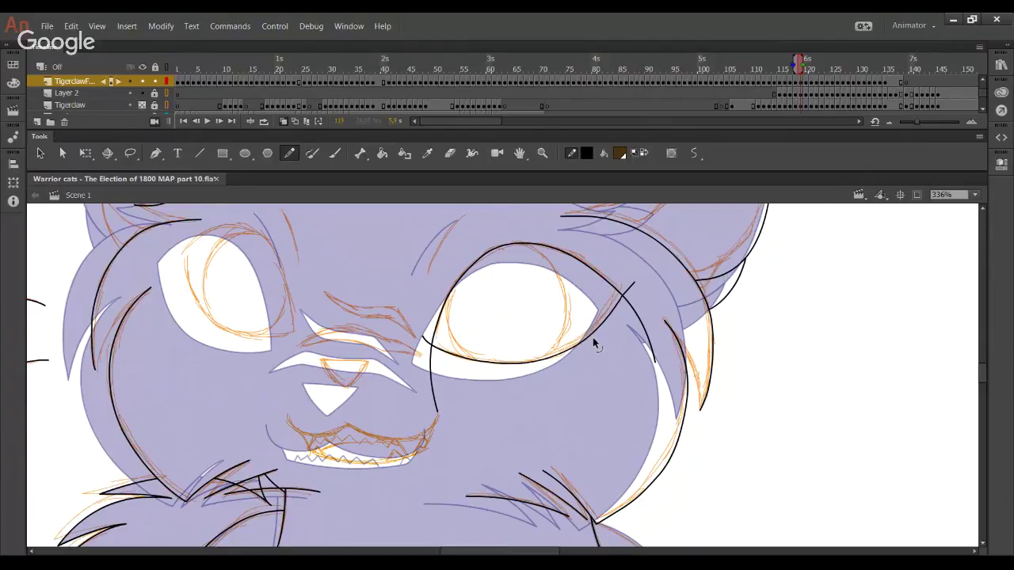
Delete the overhanging line ends at the outer and inner corners of the right eye
left_click(629, 290)
key("Delete")
left_click(637, 319)
key("Delete")
left_click(426, 342)
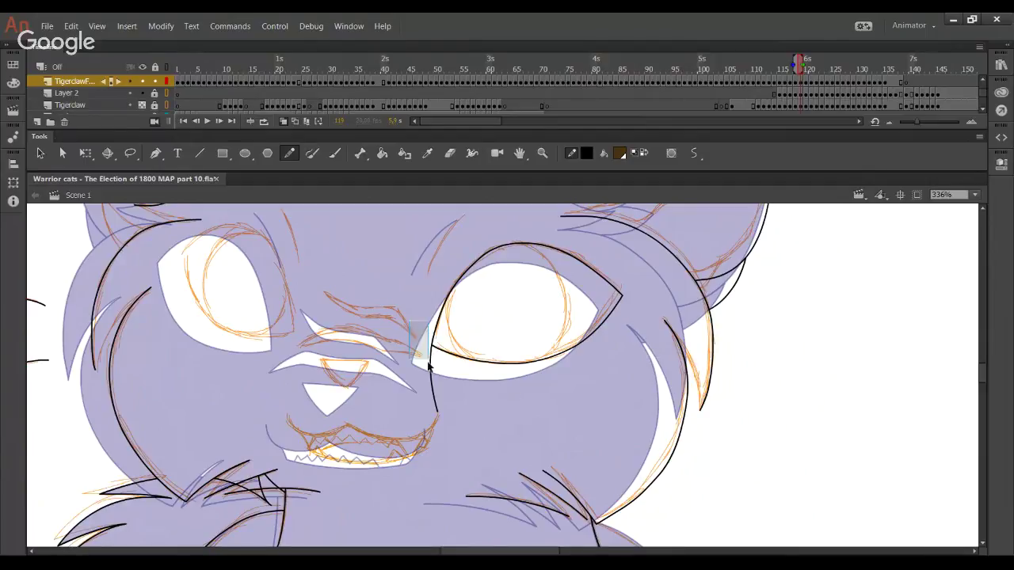
key("Delete")
left_click(430, 382)
key("Delete")
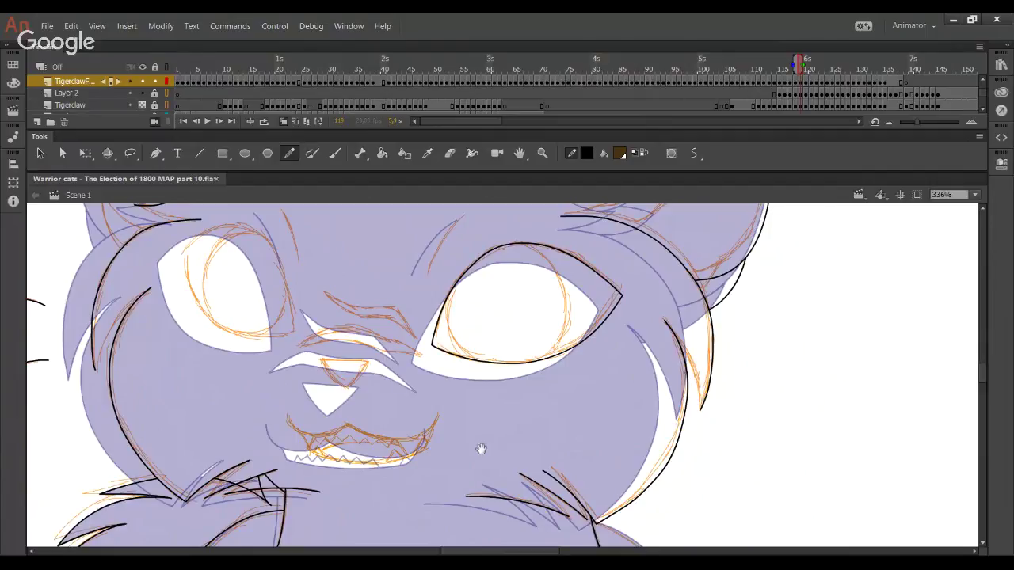
Draw the left eye's upper outline down past the inner corner, redoing the rough strokes and bending the curve onto the sketch
left_click_drag(298, 389, 305, 406)
left_click_drag(368, 534, 332, 388)
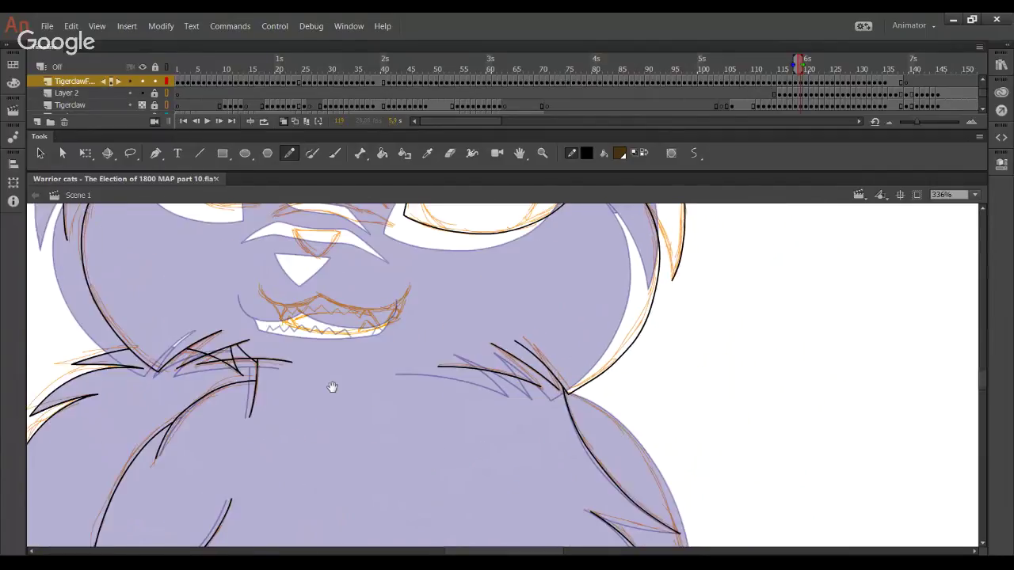
mouse_move(329, 212)
left_mouse_down()
mouse_move(371, 391)
mouse_move(335, 360)
left_mouse_up()
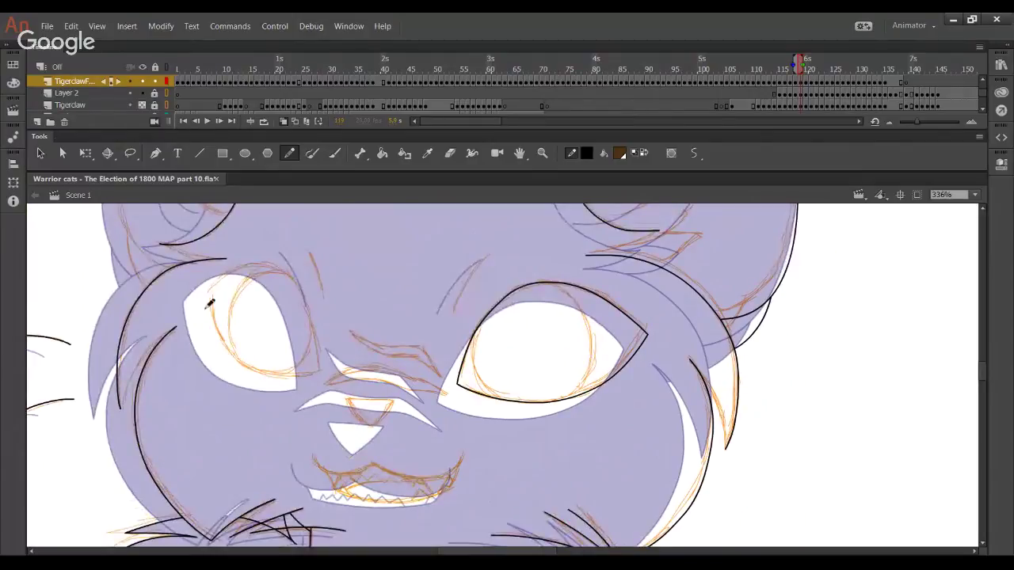
left_click_drag(201, 307, 300, 306)
key("ctrl+z")
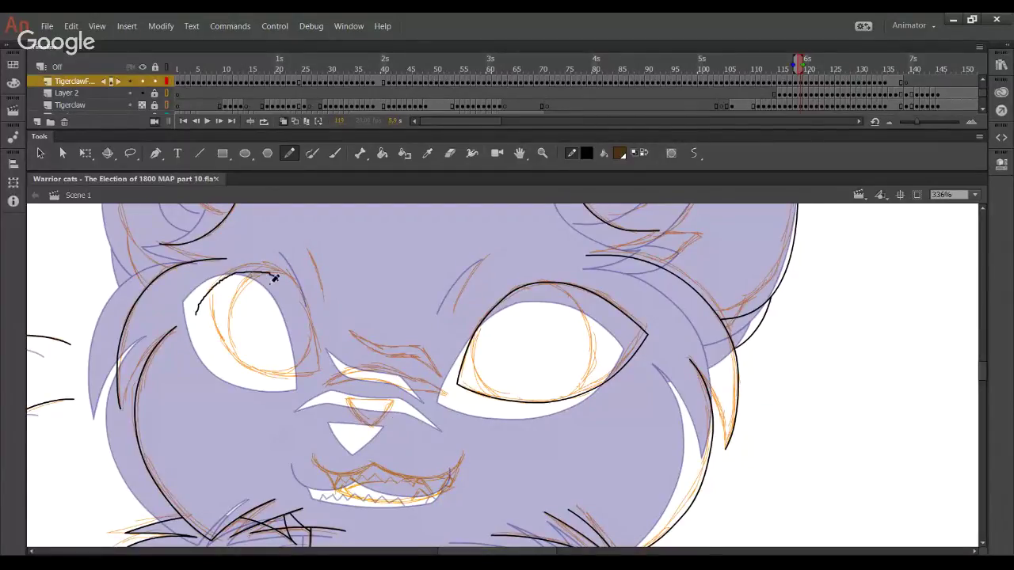
key("ctrl+z")
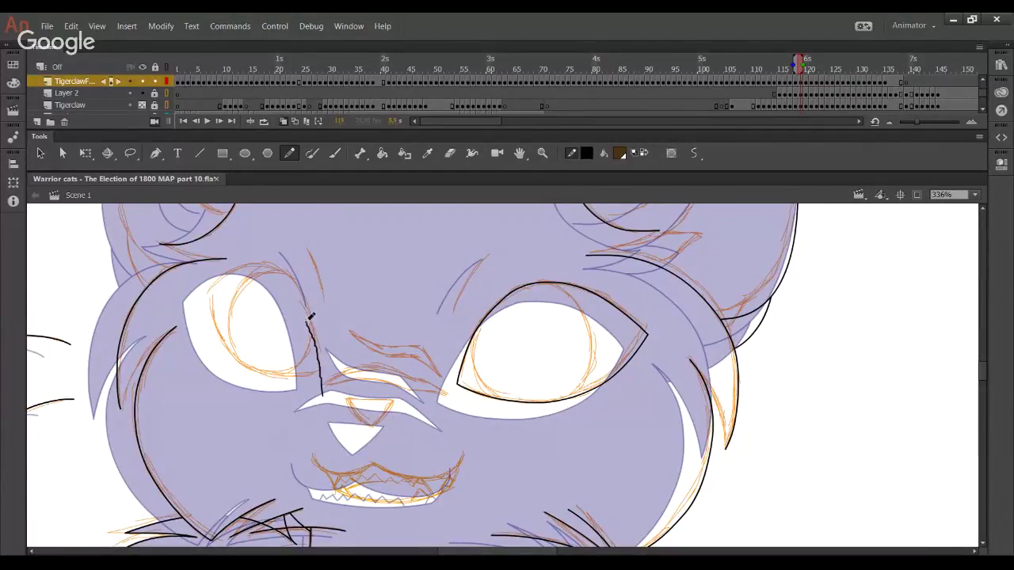
mouse_move(199, 312)
left_mouse_down()
mouse_move(214, 291)
mouse_move(304, 291)
mouse_move(324, 452)
left_mouse_up()
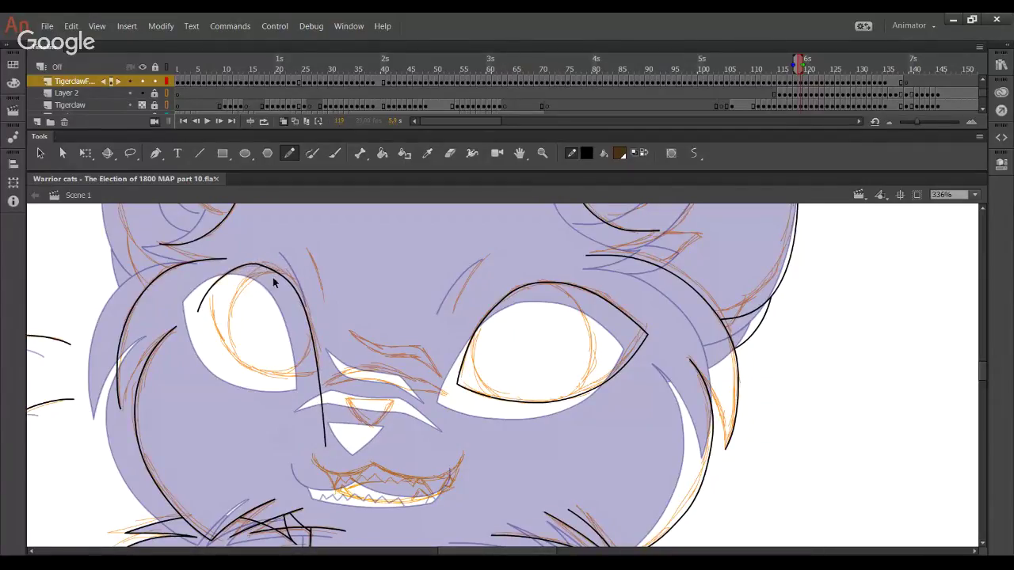
left_click_drag(313, 333, 304, 301)
mouse_move(254, 268)
left_mouse_down()
mouse_move(247, 270)
mouse_move(281, 276)
left_mouse_up()
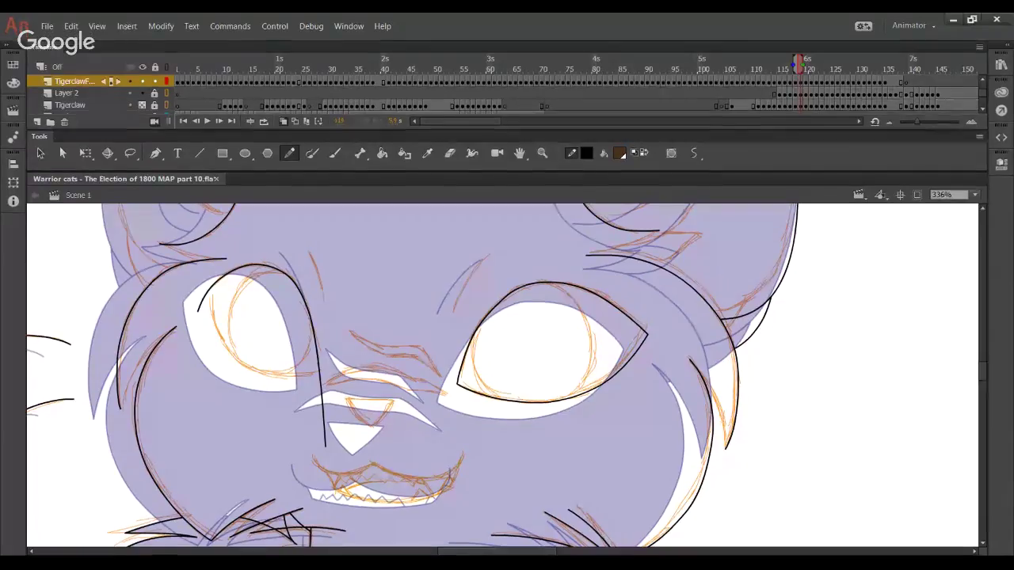
Draw the left eye's lower outline across both corners and delete the overhanging line ends
mouse_move(209, 279)
left_mouse_down()
mouse_move(305, 386)
mouse_move(301, 376)
mouse_move(322, 380)
left_mouse_up()
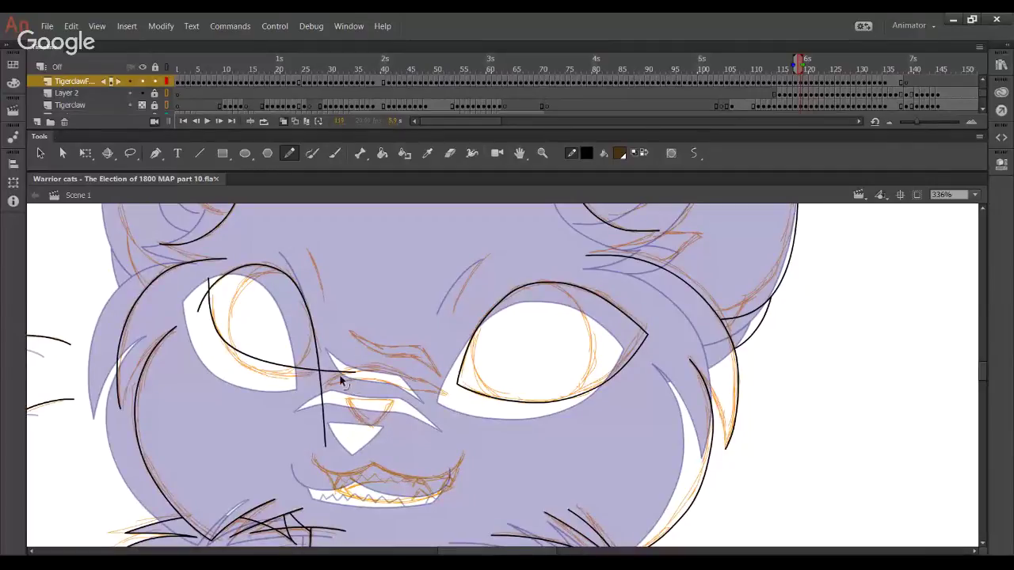
left_click(322, 400, "ctrl")
key("Delete")
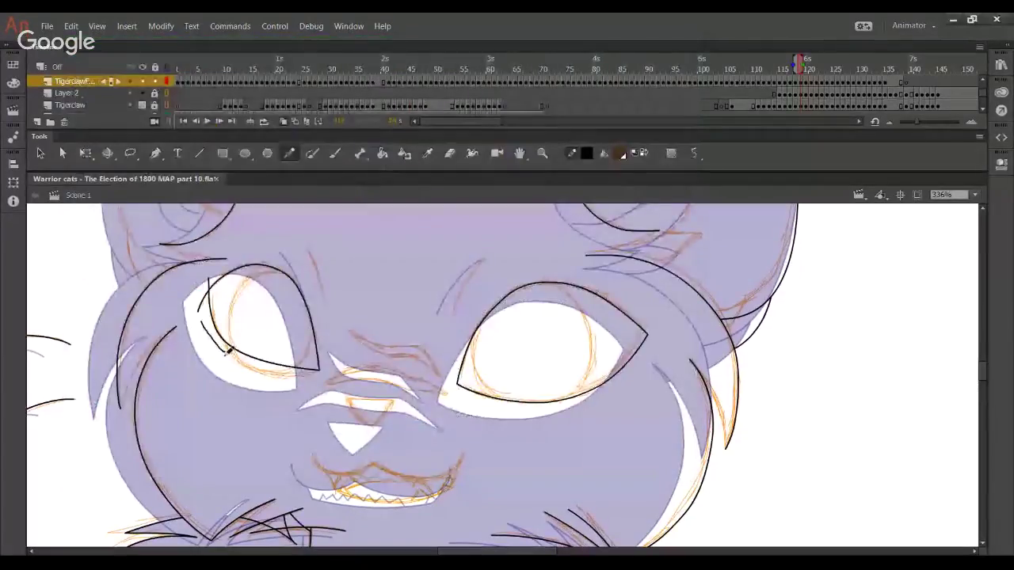
left_click(201, 305, "ctrl")
key("Delete")
left_click(209, 283, "ctrl")
key("Delete")
Bend the left eye's lower outline down and outward onto the sketched eye shape
left_click_drag(235, 353, 259, 370)
mouse_move(218, 319)
left_mouse_down()
mouse_move(215, 340)
mouse_move(213, 331)
left_mouse_up()
left_click_drag(246, 380, 270, 380)
left_click_drag(216, 341, 222, 349)
left_click_drag(262, 379, 263, 381)
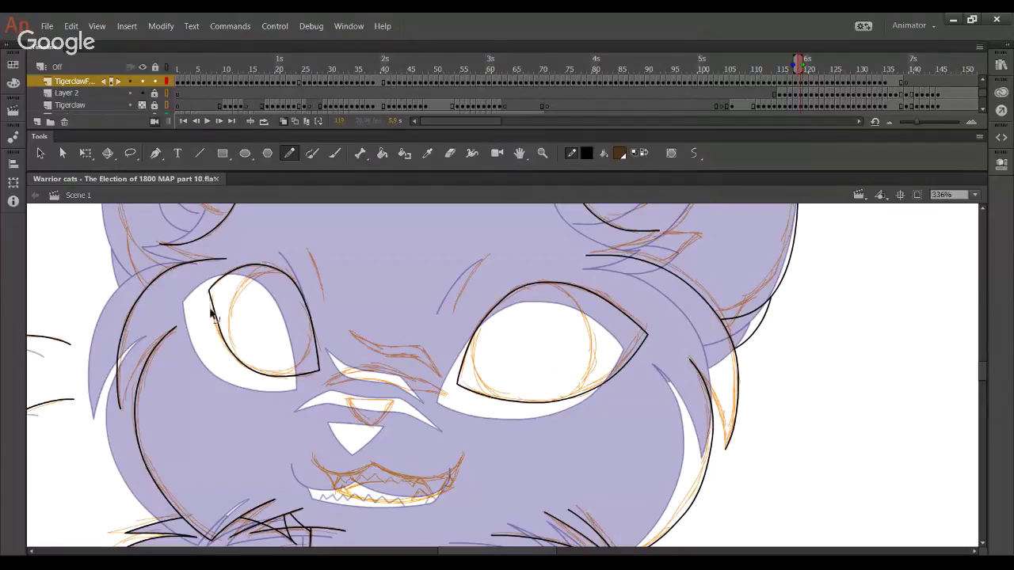
left_click_drag(213, 310, 209, 310)
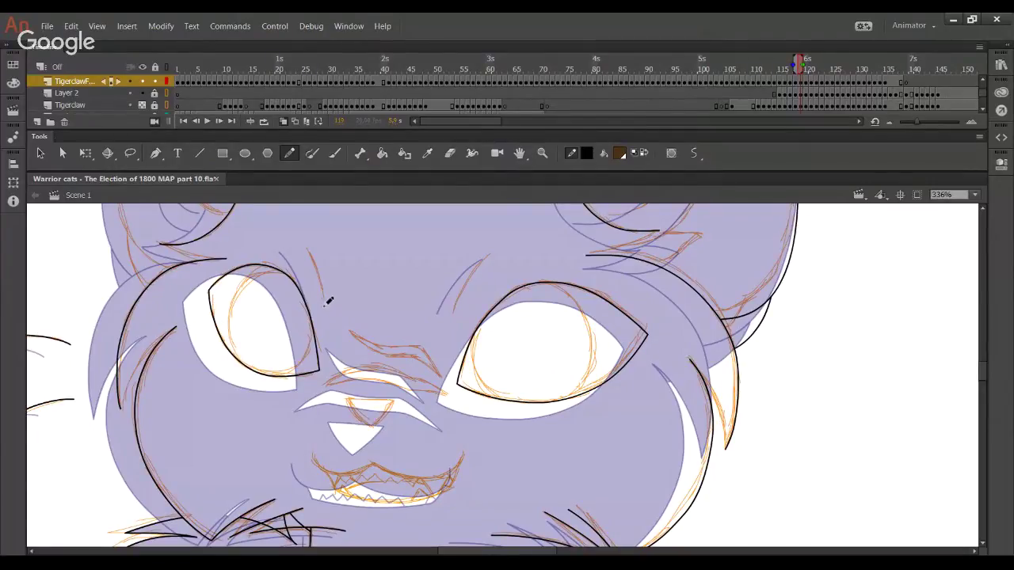
Draw the two brow creases above the inner sides of the eyes, redoing rough strokes and bending the left one onto the sketch
mouse_move(324, 300)
left_mouse_down()
mouse_move(317, 244)
mouse_move(312, 255)
left_mouse_up()
key("ctrl+z")
key("ctrl+z")
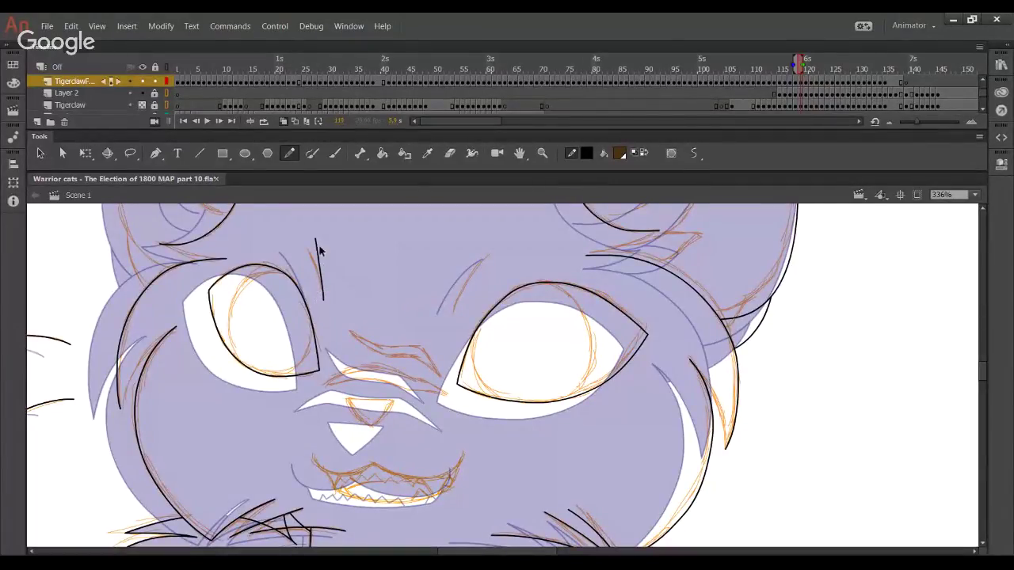
left_click_drag(316, 242, 320, 270)
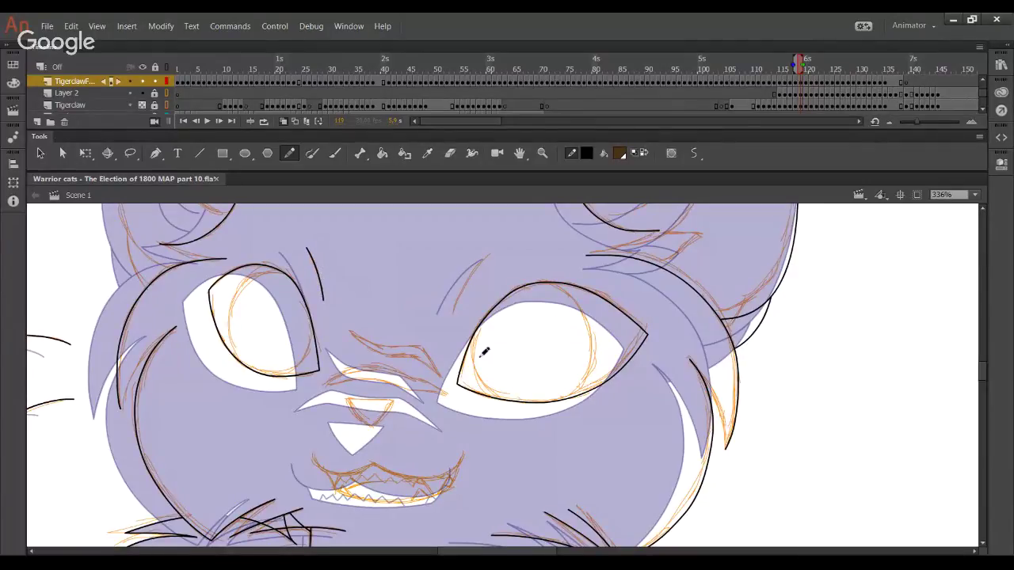
left_click_drag(452, 312, 451, 273)
key("ctrl+z")
left_click_drag(451, 315, 491, 253)
Hide the Tigerclaw sketch layer and close the open fur tufts on both sides of the raised paw with curved strokes
scroll(573, 423, "up", 5)
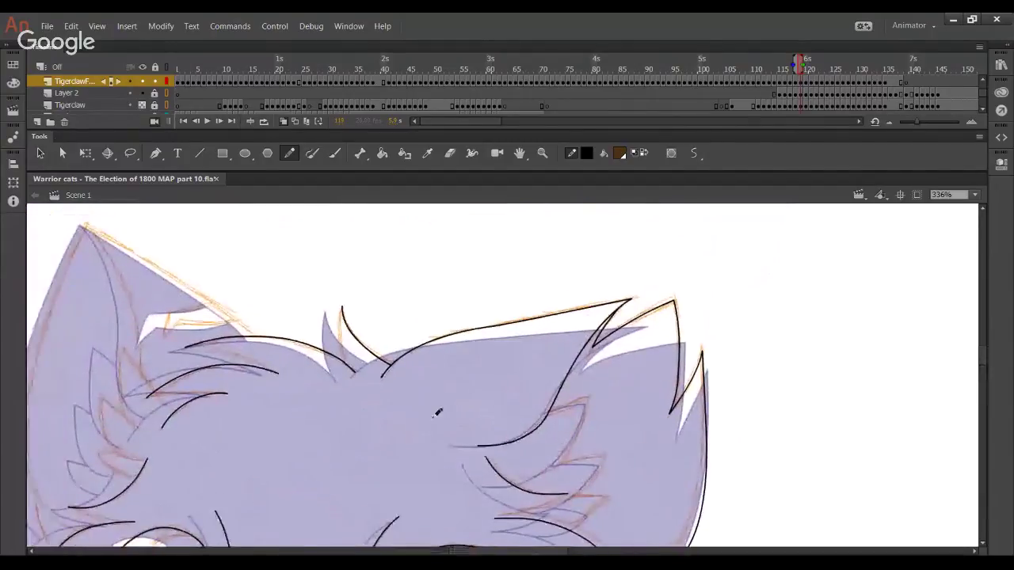
scroll(437, 412, "left", 5)
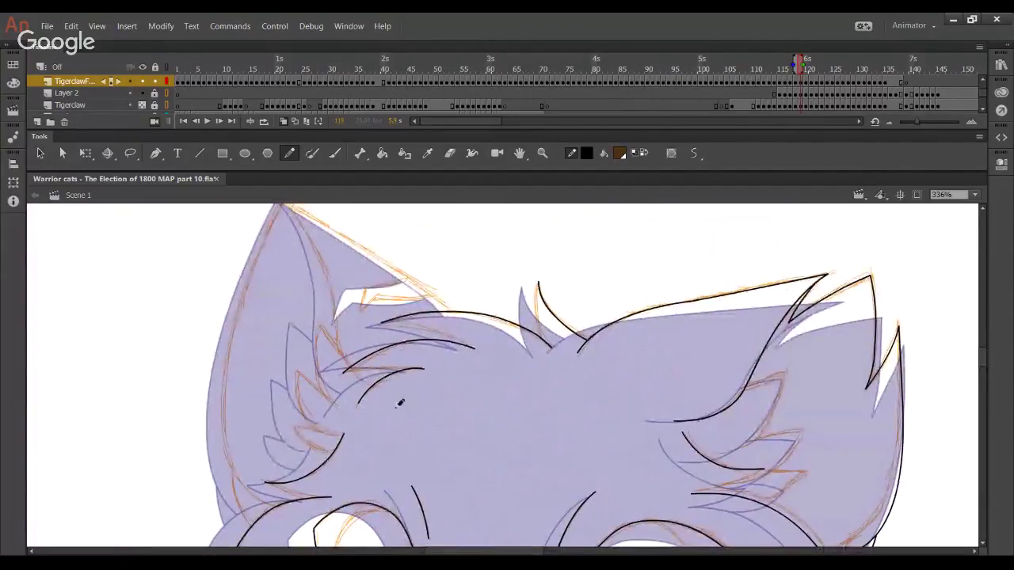
scroll(389, 342, "down", 10)
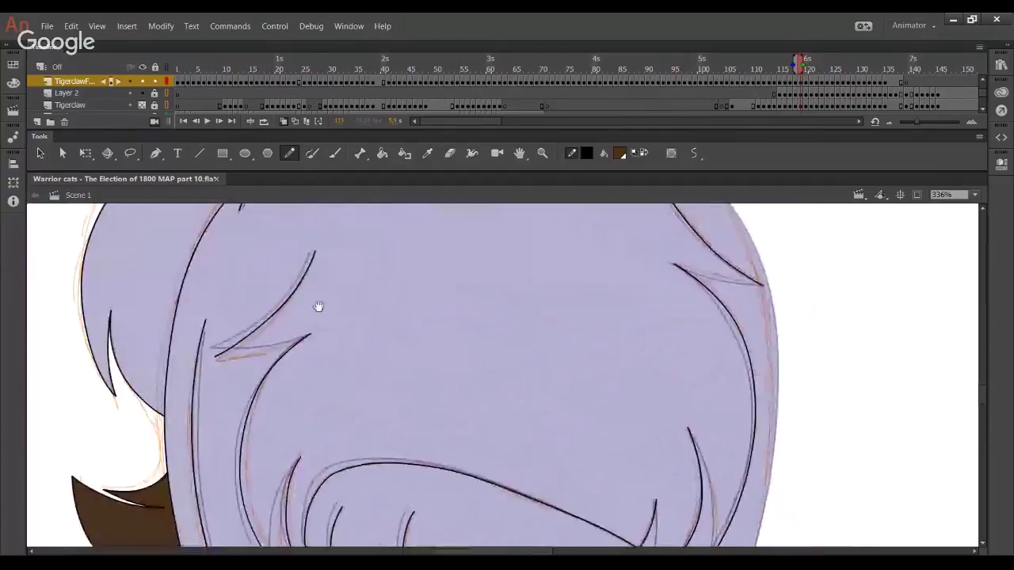
scroll(317, 306, "down", 8)
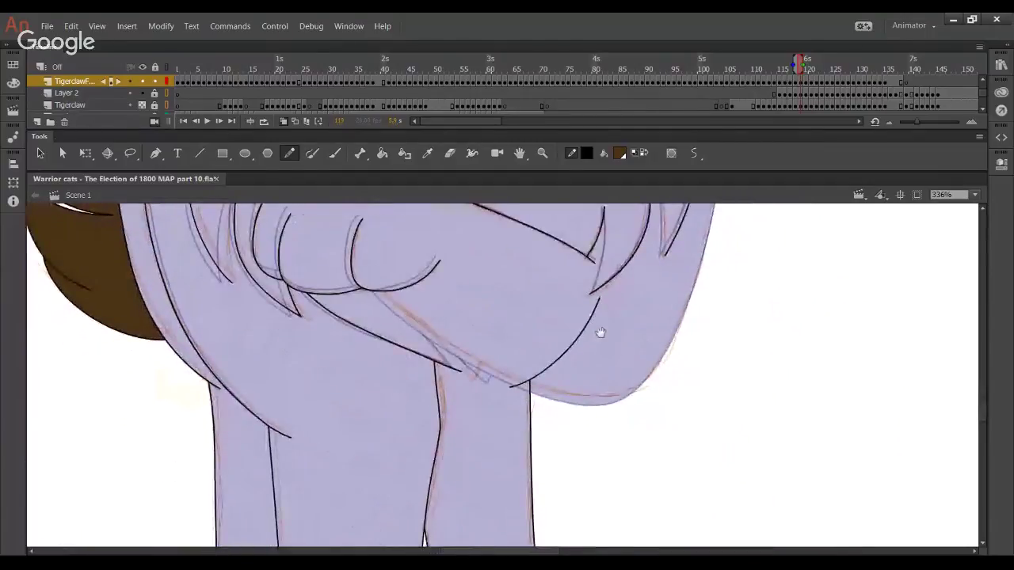
scroll(600, 333, "up", 10)
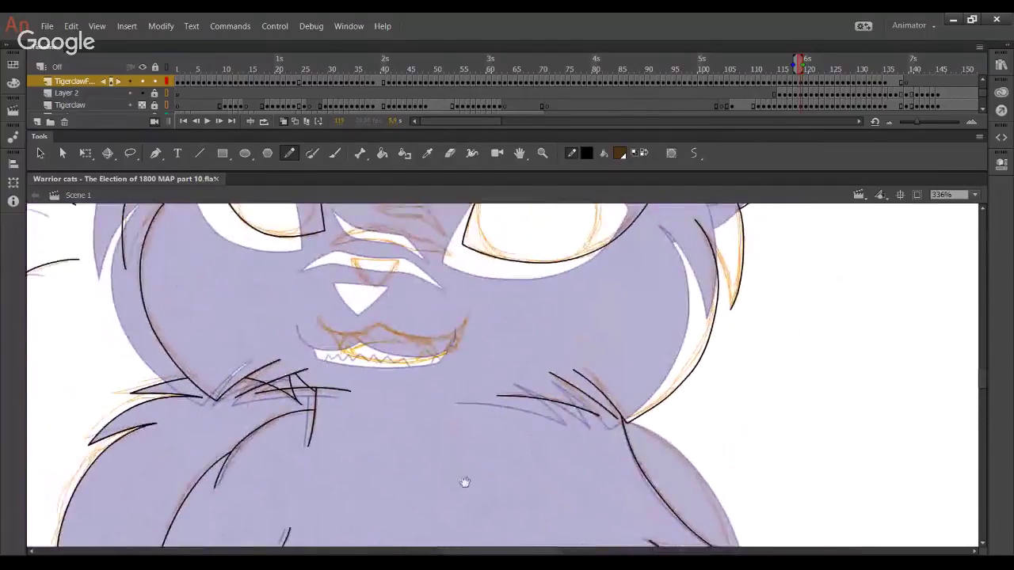
scroll(465, 482, "down", 10)
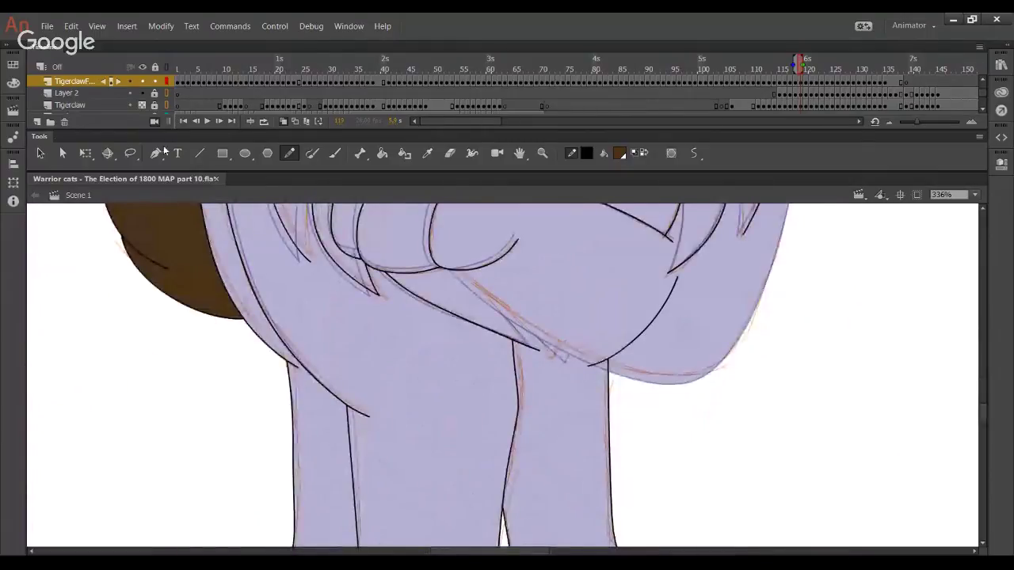
scroll(344, 362, "up", 5)
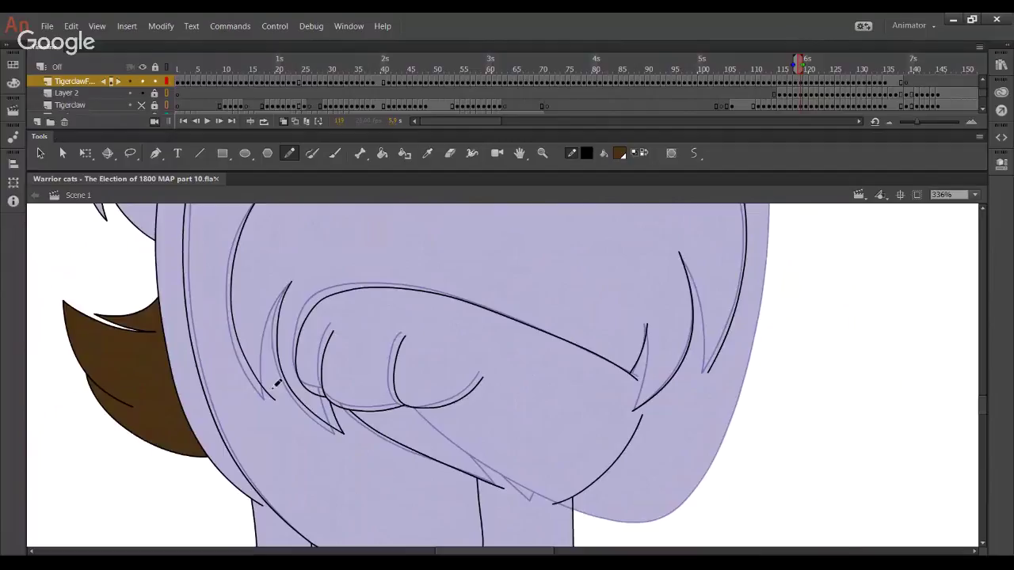
left_click_drag(275, 394, 281, 294)
mouse_move(635, 405)
left_mouse_down()
mouse_move(647, 325)
mouse_move(653, 355)
mouse_move(639, 398)
mouse_move(657, 339)
mouse_move(654, 375)
mouse_move(634, 410)
left_mouse_up()
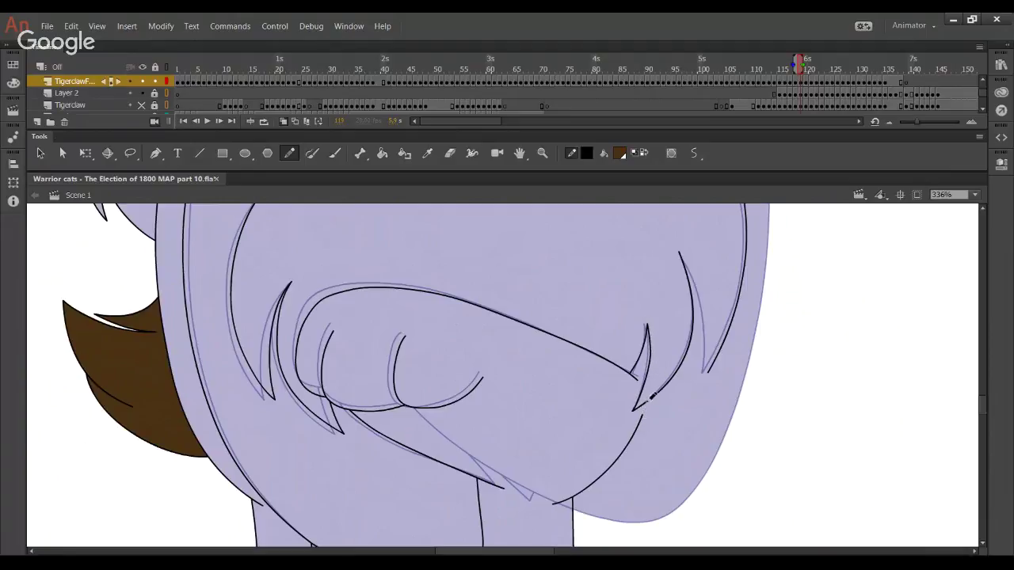
left_click_drag(678, 252, 707, 370)
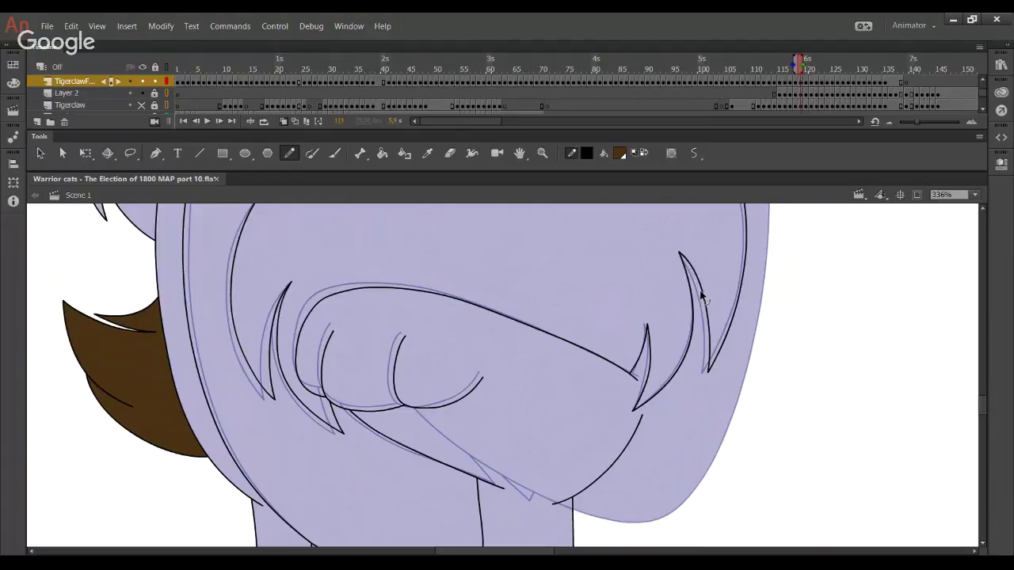
Close the open fur tufts on both sides of the chest with short strokes to their tips
left_click_drag(713, 266, 636, 457)
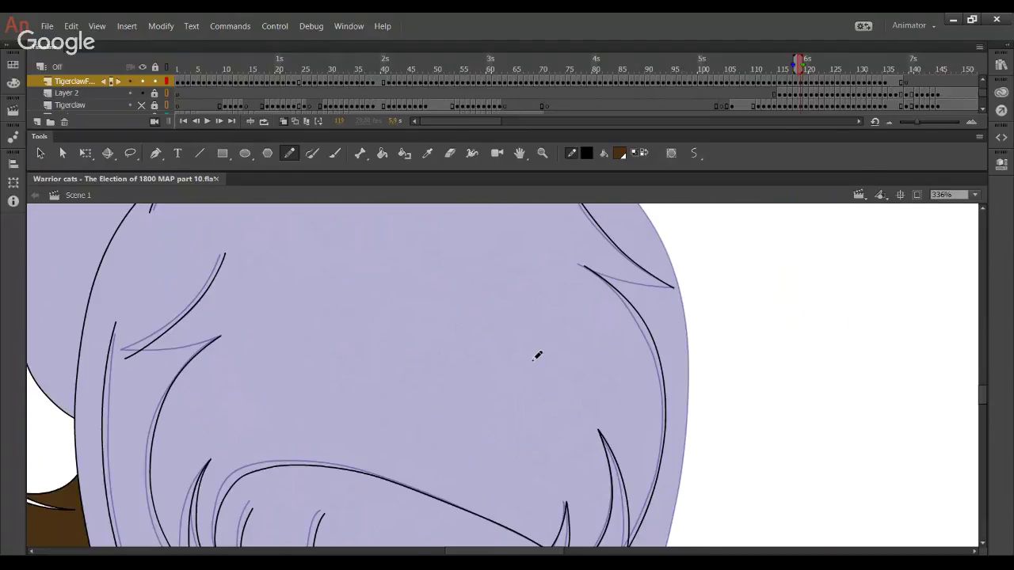
mouse_move(622, 285)
left_mouse_down()
mouse_move(679, 293)
mouse_move(588, 269)
left_mouse_up()
mouse_move(143, 357)
left_mouse_down()
mouse_move(193, 358)
mouse_move(222, 344)
mouse_move(182, 360)
mouse_move(182, 347)
left_mouse_up()
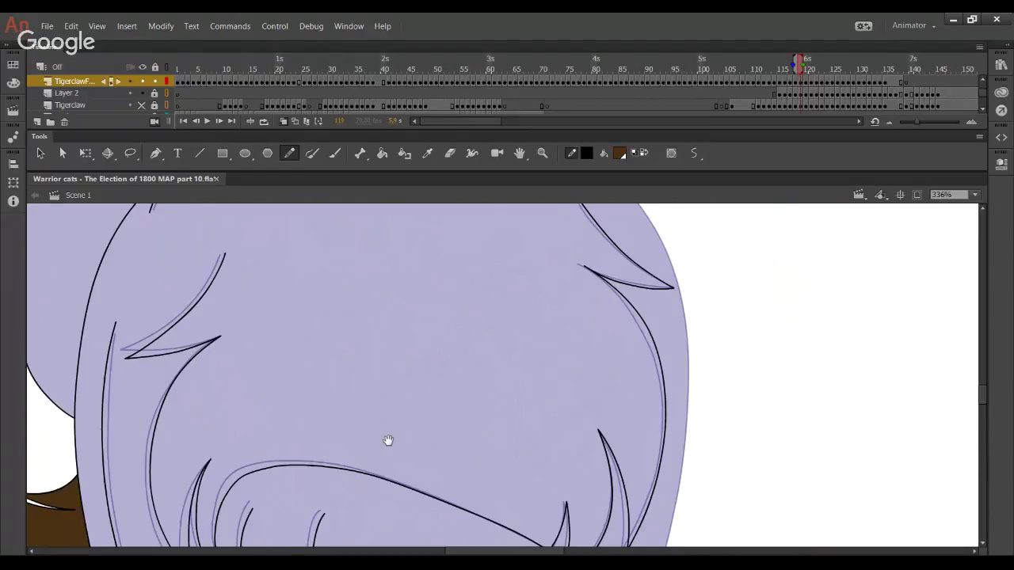
Show the rough sketch on the Tigerclaw layer again
left_click_drag(388, 441, 346, 319)
left_click_drag(396, 407, 407, 457)
left_click_drag(408, 229, 423, 426)
left_click_drag(404, 250, 453, 420)
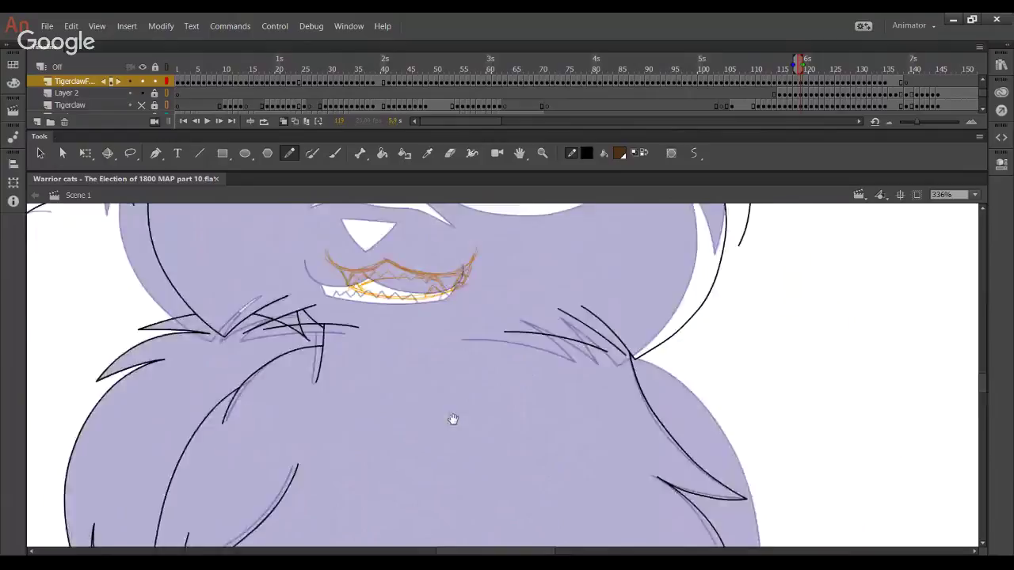
scroll(454, 419, "up", 3)
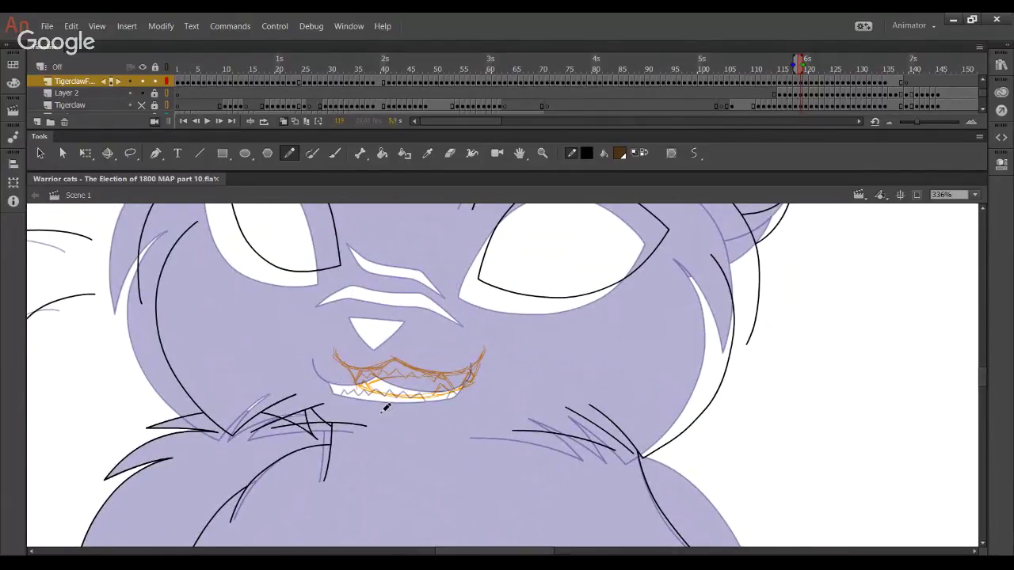
left_click(143, 105)
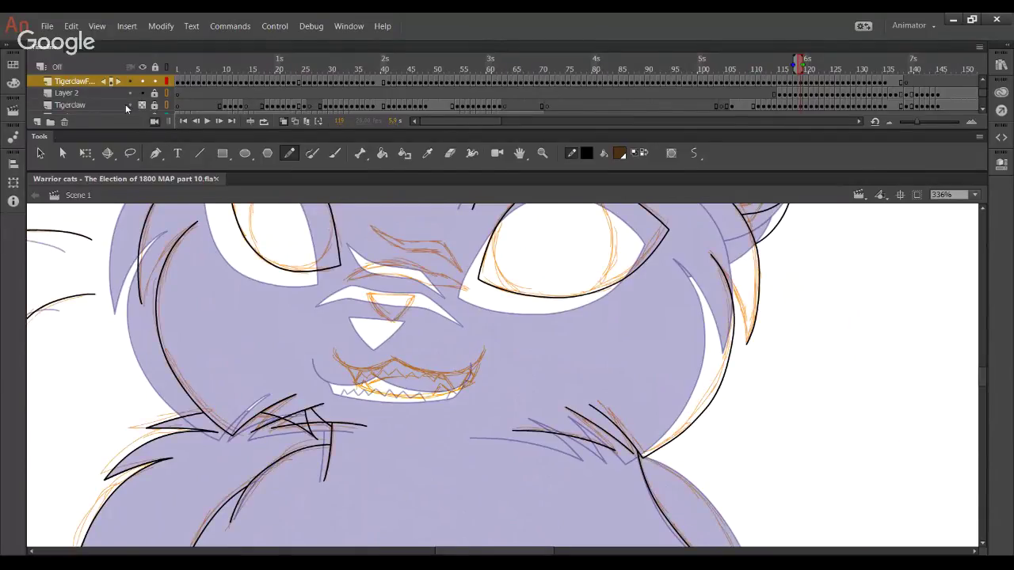
Draw the right shoulder's outer edge from the cheek base down past the fur tuft and bend it toward the sketch
mouse_move(471, 384)
left_mouse_down()
mouse_move(389, 434)
mouse_move(188, 221)
left_mouse_up()
left_click_drag(396, 428, 266, 213)
left_click_drag(308, 430, 335, 237)
left_click_drag(268, 359, 332, 362)
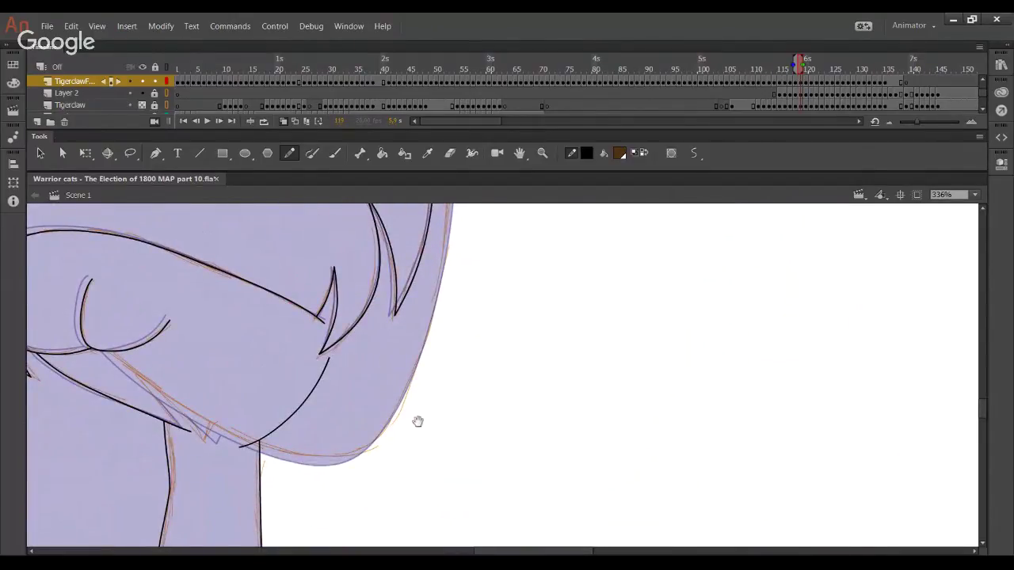
scroll(486, 308, "up", 5)
scroll(522, 430, "up", 3)
scroll(522, 430, "left", 2)
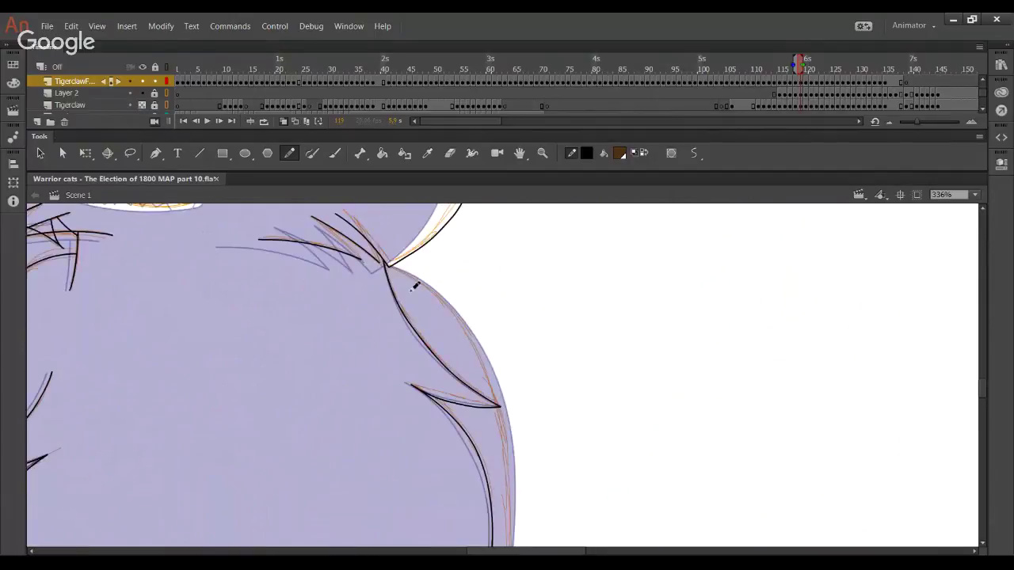
mouse_move(382, 265)
left_mouse_down()
mouse_move(477, 322)
mouse_move(511, 388)
mouse_move(518, 546)
left_mouse_up()
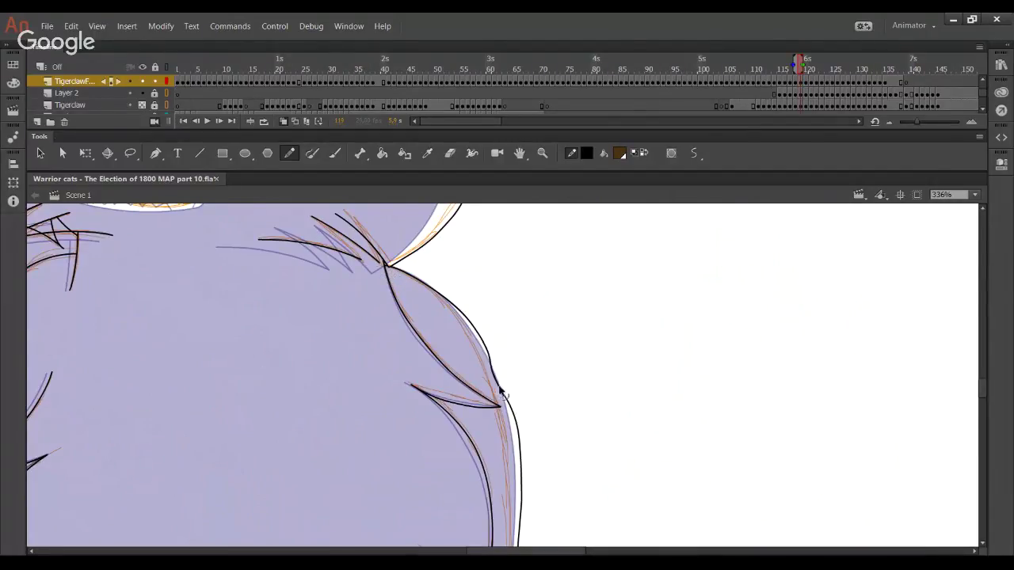
left_click_drag(485, 358, 484, 355)
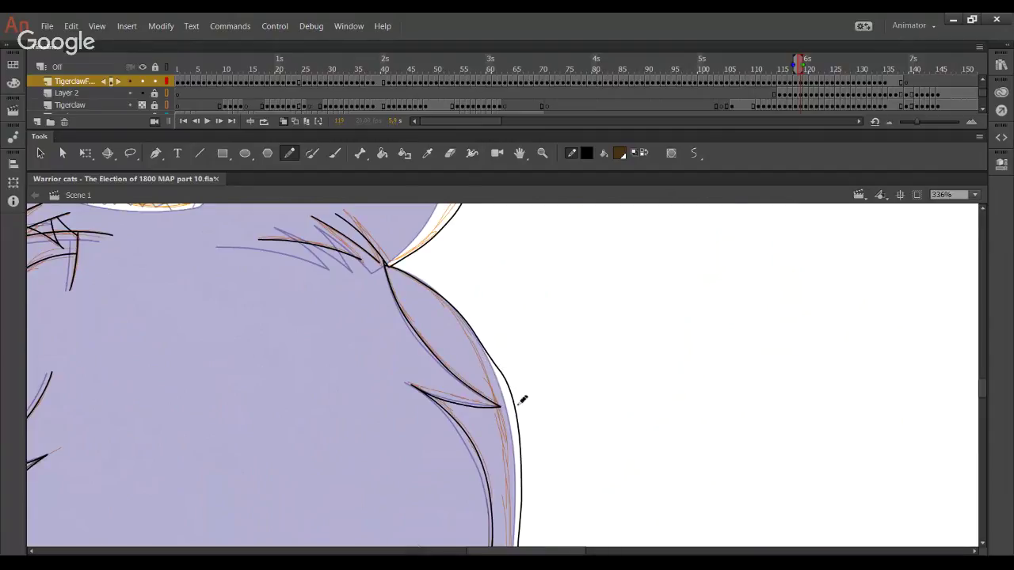
mouse_move(515, 407)
left_mouse_down()
mouse_move(489, 287)
mouse_move(491, 319)
left_mouse_up()
Delete the excess lower segments of the right shoulder's outer edge below the fur tuft
left_click(493, 333, "ctrl")
key("Delete")
left_click(497, 375, "ctrl")
key("Delete")
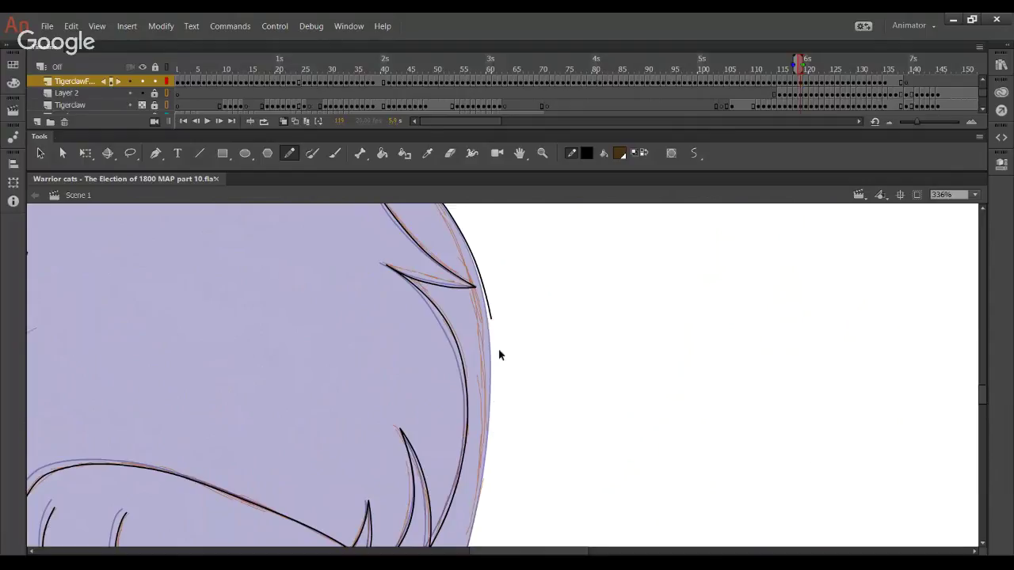
Try to draw the belly's lower outline from the paw around to the right side of the body
left_click_drag(491, 373, 532, 203)
left_click_drag(417, 433, 457, 416)
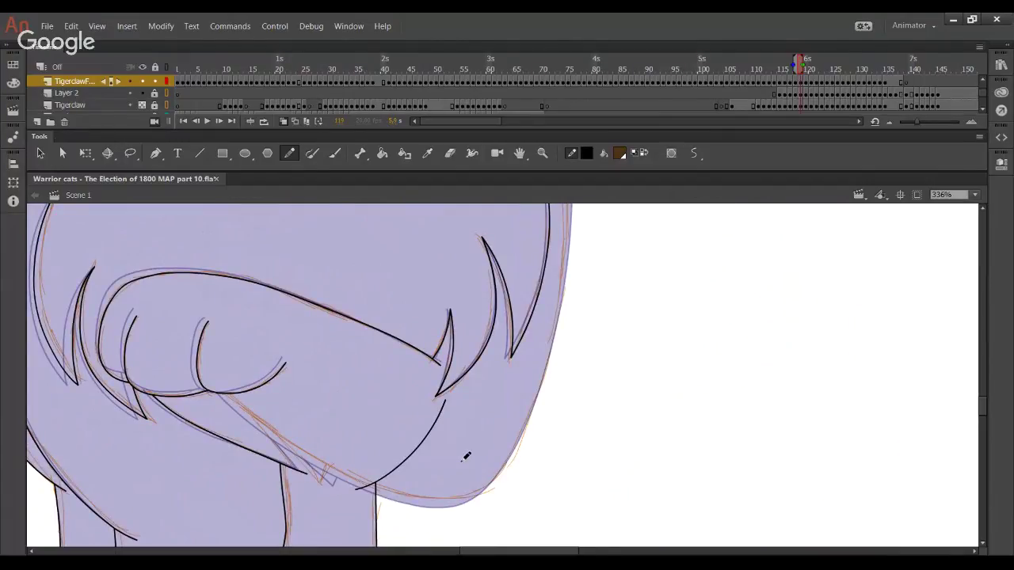
left_click_drag(221, 389, 245, 412)
mouse_move(214, 382)
left_mouse_down()
mouse_move(331, 471)
mouse_move(433, 505)
mouse_move(472, 495)
mouse_move(513, 436)
mouse_move(555, 340)
left_mouse_up()
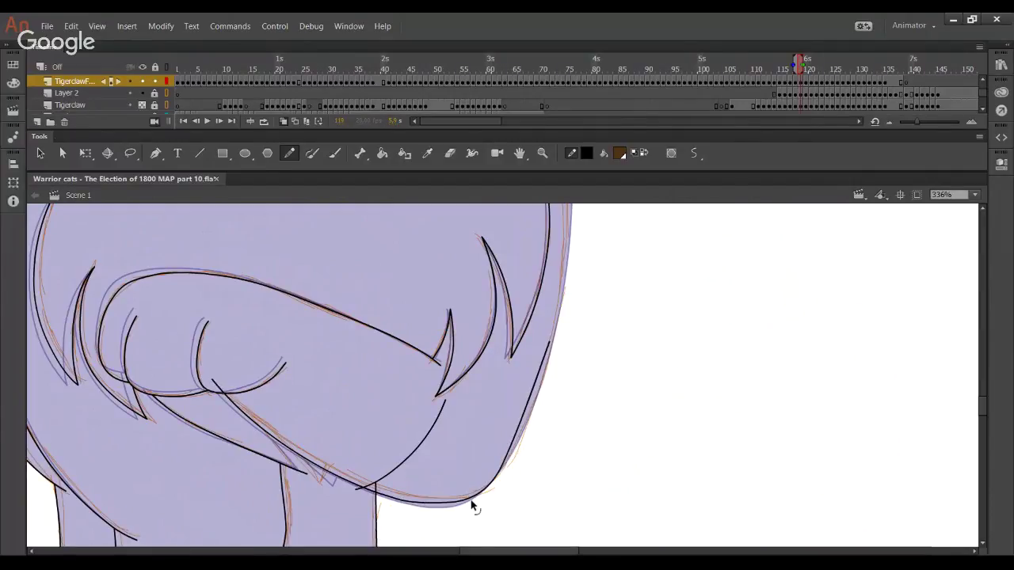
mouse_move(433, 505)
left_mouse_down()
mouse_move(486, 489)
mouse_move(431, 511)
left_mouse_up()
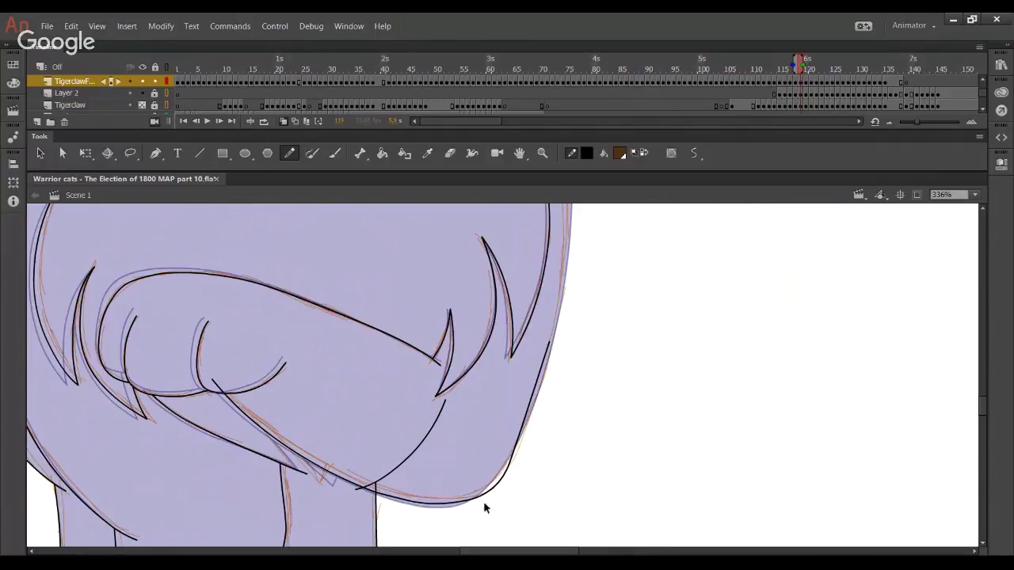
key("ctrl+z")
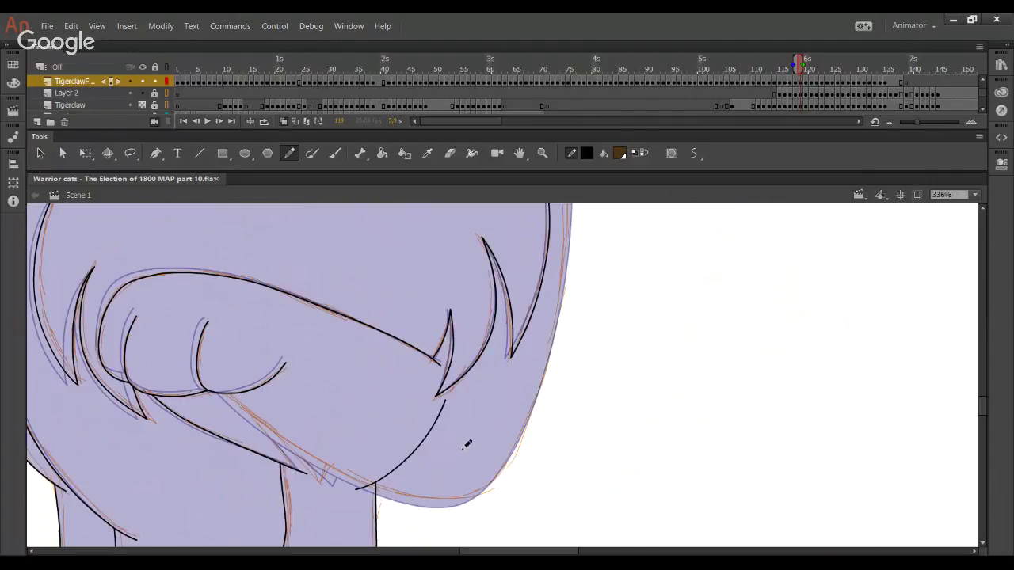
mouse_move(220, 380)
left_mouse_down()
mouse_move(297, 450)
mouse_move(241, 408)
mouse_move(275, 437)
mouse_move(390, 495)
left_mouse_up()
key("ctrl+z")
key("ctrl+z")
Draw the right arm's outline from the paw along the forearm's underside and around the elbow to the body's right edge
mouse_move(216, 378)
left_mouse_down()
mouse_move(340, 474)
mouse_move(390, 495)
mouse_move(476, 503)
mouse_move(535, 440)
mouse_move(591, 243)
left_mouse_up()
left_click_drag(605, 287, 547, 396)
left_click_drag(530, 353, 513, 239)
mouse_move(512, 300)
left_mouse_down()
mouse_move(530, 226)
mouse_move(535, 251)
left_mouse_up()
left_click_drag(507, 446, 512, 311)
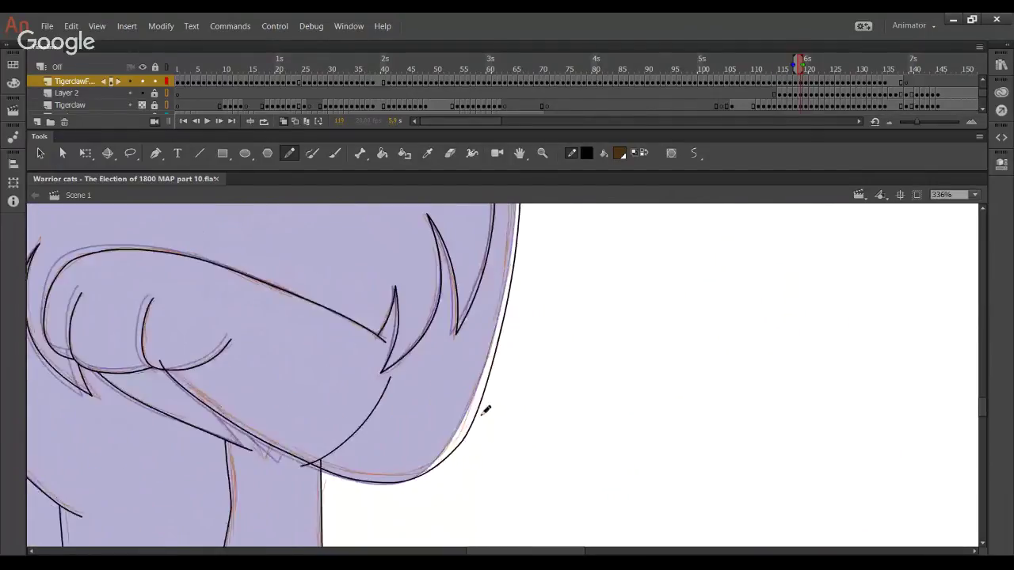
Bend the right arm's outer edge from the elbow up to the shoulder so that it follows the sketch
mouse_move(483, 397)
left_mouse_down()
mouse_move(490, 358)
mouse_move(489, 382)
left_mouse_up()
scroll(505, 354, "up", 3)
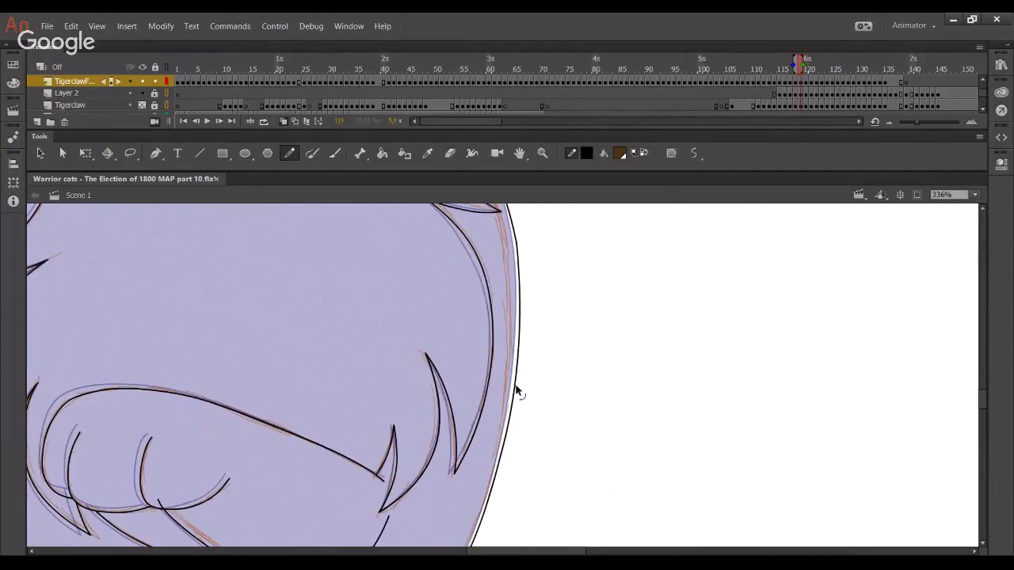
left_click_drag(522, 249, 520, 262)
scroll(495, 396, "down", 3)
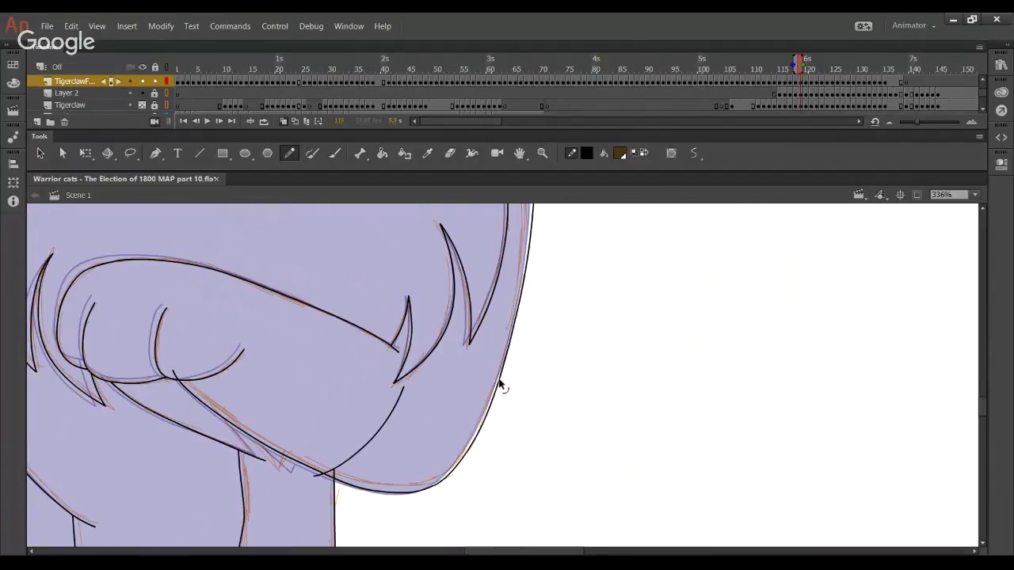
scroll(540, 369, "up", 5)
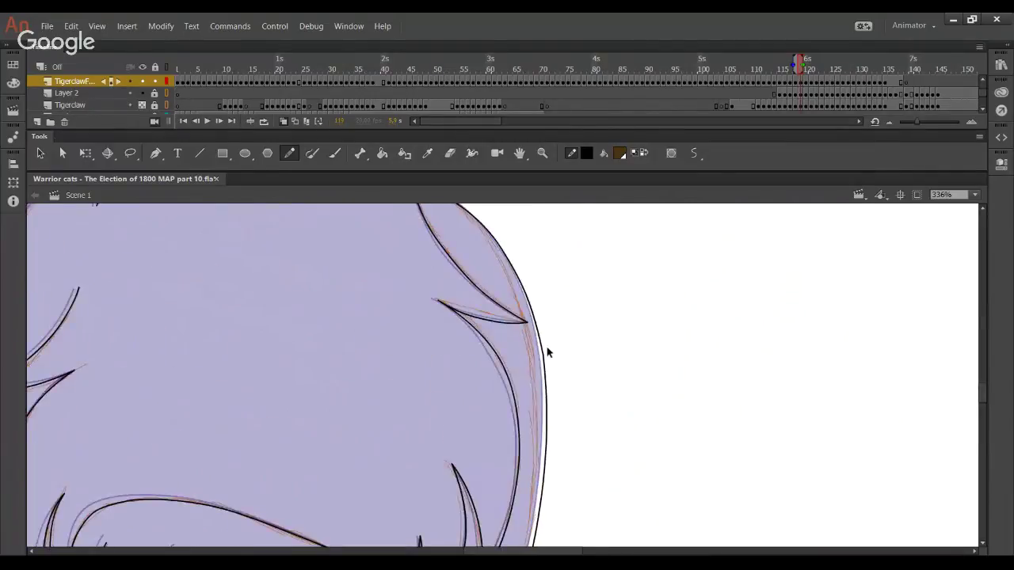
mouse_move(541, 369)
left_mouse_down()
mouse_move(546, 392)
mouse_move(546, 375)
left_mouse_up()
left_click(142, 105)
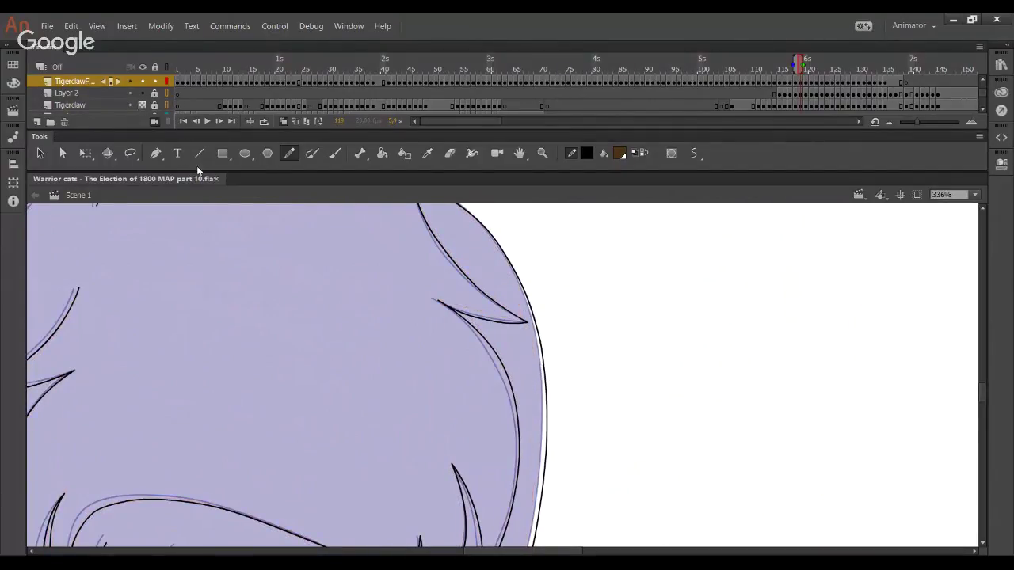
Delete the stub beyond the paw, the old curve inside the elbow and the leg line's excess above the forearm
left_click_drag(417, 476, 504, 263)
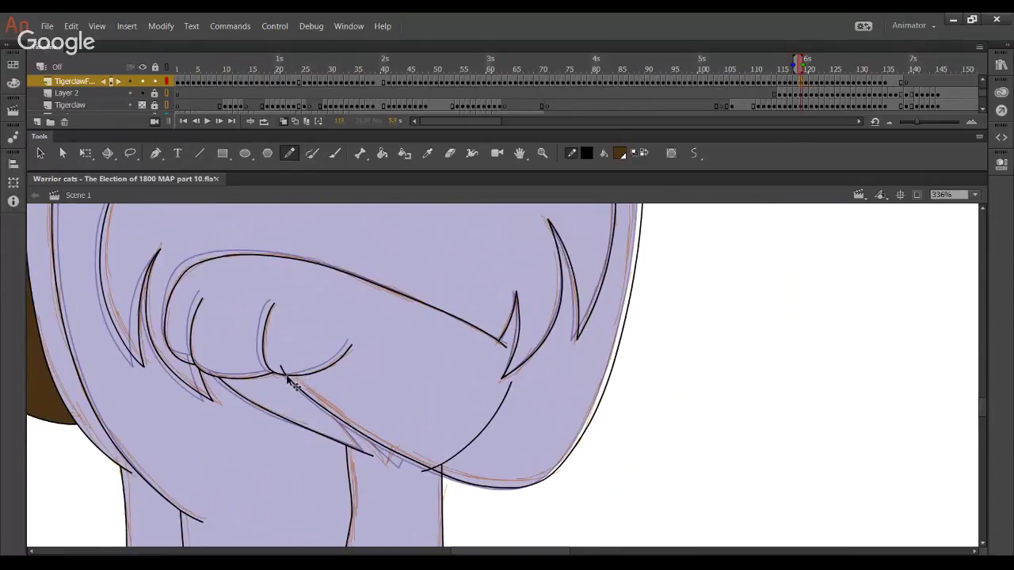
left_click(450, 461, "ctrl")
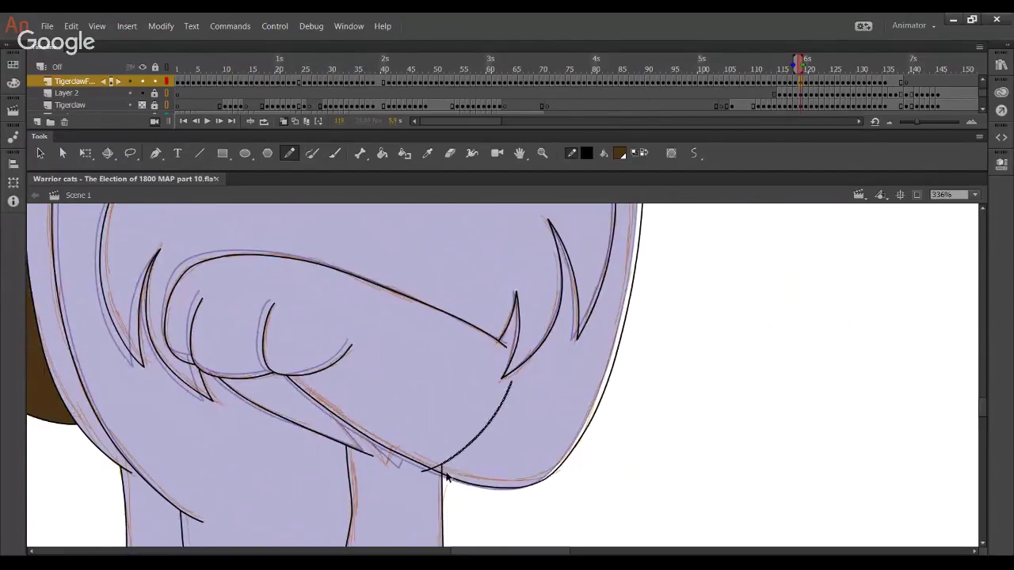
key("Delete")
left_click(441, 472, "ctrl")
key("Delete")
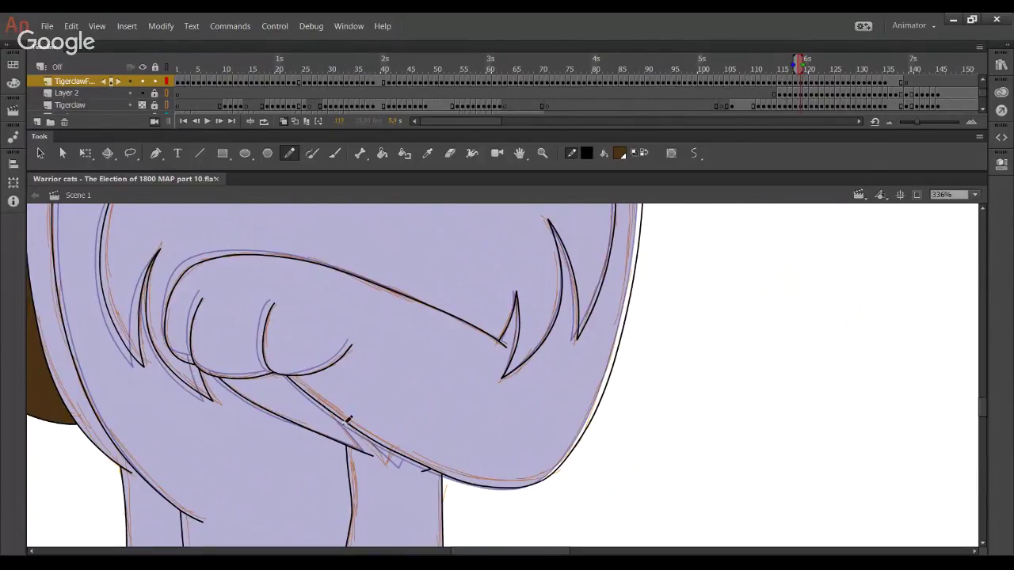
Draw the small pointed fur tuft hanging below the forearm's lower outline
left_click_drag(323, 394, 388, 480)
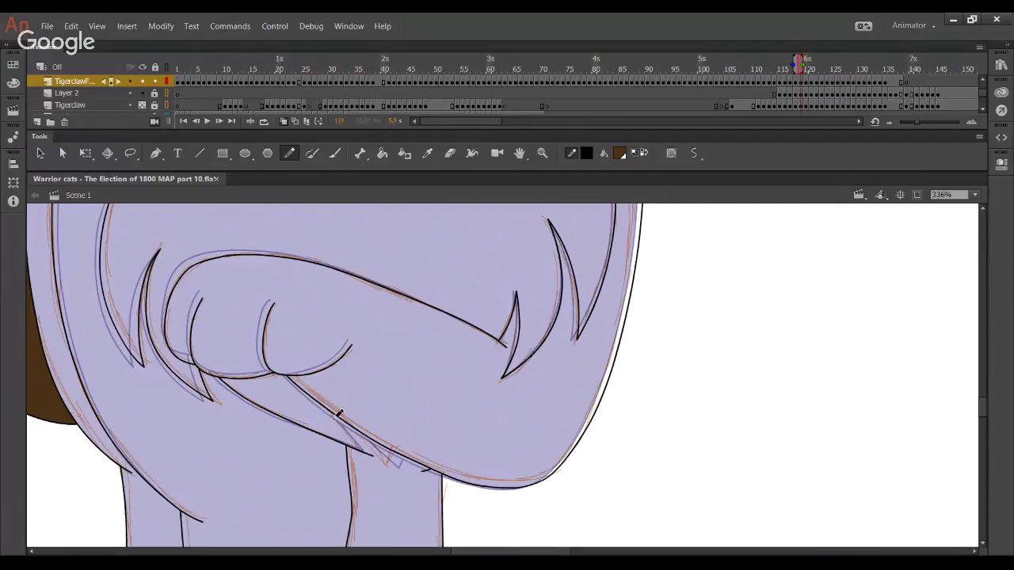
key("ctrl+z")
left_click_drag(318, 397, 390, 478)
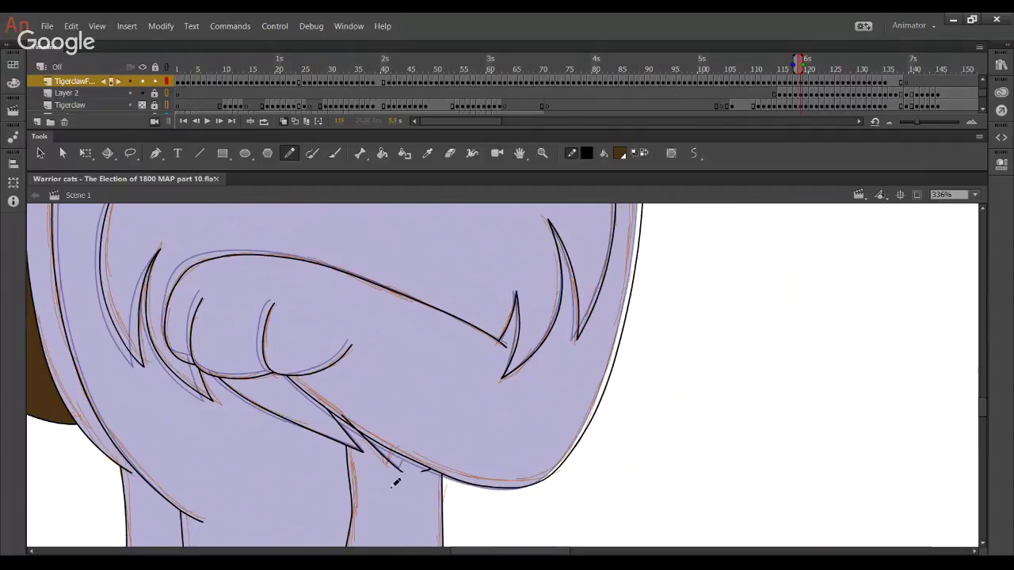
left_click_drag(389, 489, 418, 433)
key("ctrl+z")
Fill the right front leg and the narrow area beneath the forearm with dark brown
left_click_drag(413, 406, 373, 285)
key("k")
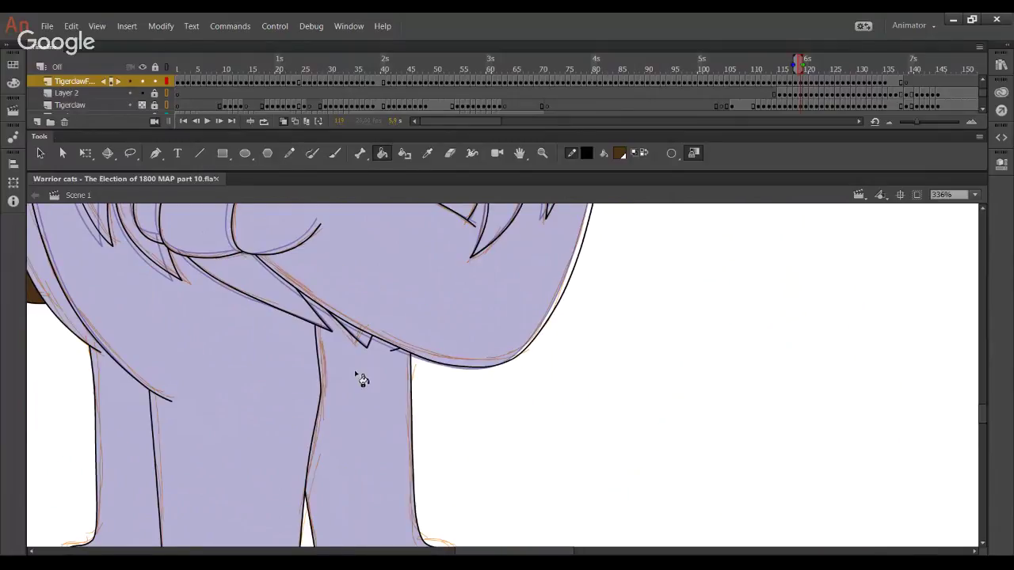
left_click(355, 369)
left_click(279, 307)
left_click(291, 157)
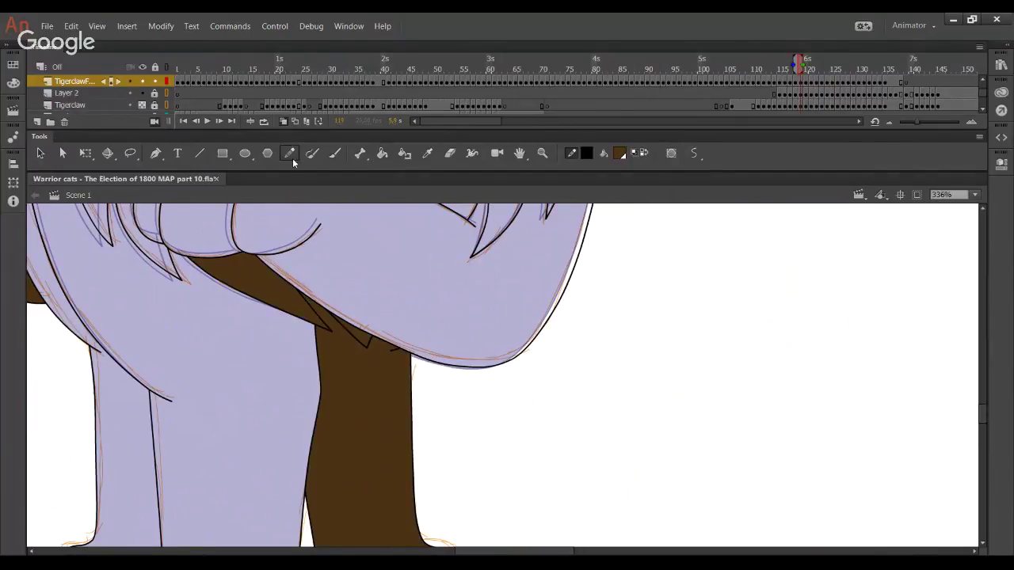
Fill the right arm and shoulder with dark brown
mouse_move(448, 452)
left_mouse_down()
mouse_move(433, 276)
mouse_move(490, 410)
left_mouse_up()
scroll(557, 366, "up", 10)
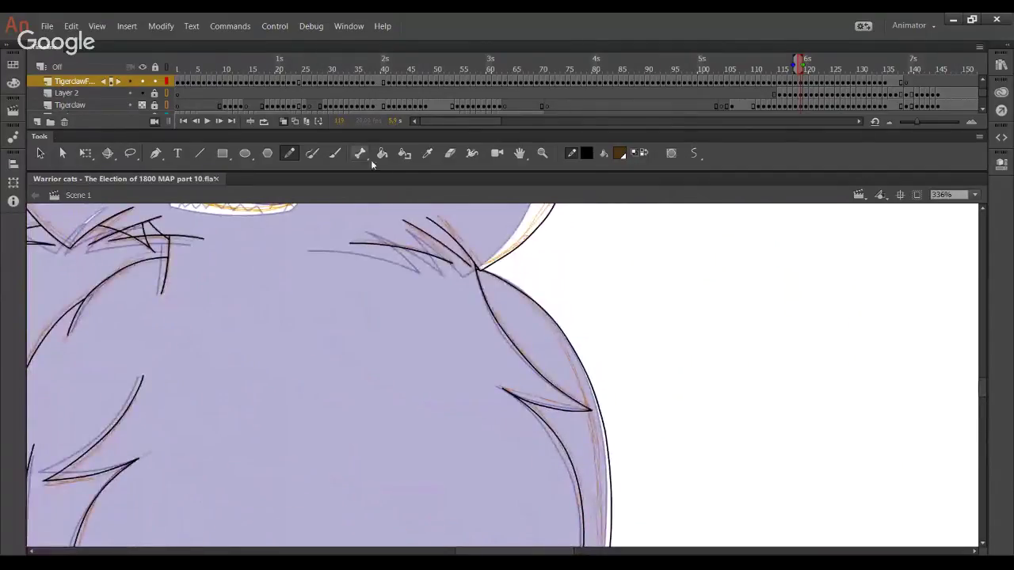
left_click(382, 153)
left_click(527, 339)
scroll(421, 475, "down", 3)
mouse_move(391, 410)
left_mouse_down()
mouse_move(437, 492)
mouse_move(442, 545)
left_mouse_up()
Hide the rough sketch on the Tigerclaw layer and close the fur tufts under the right cheek
left_click(290, 154)
left_click(143, 105)
left_click_drag(541, 210, 561, 401)
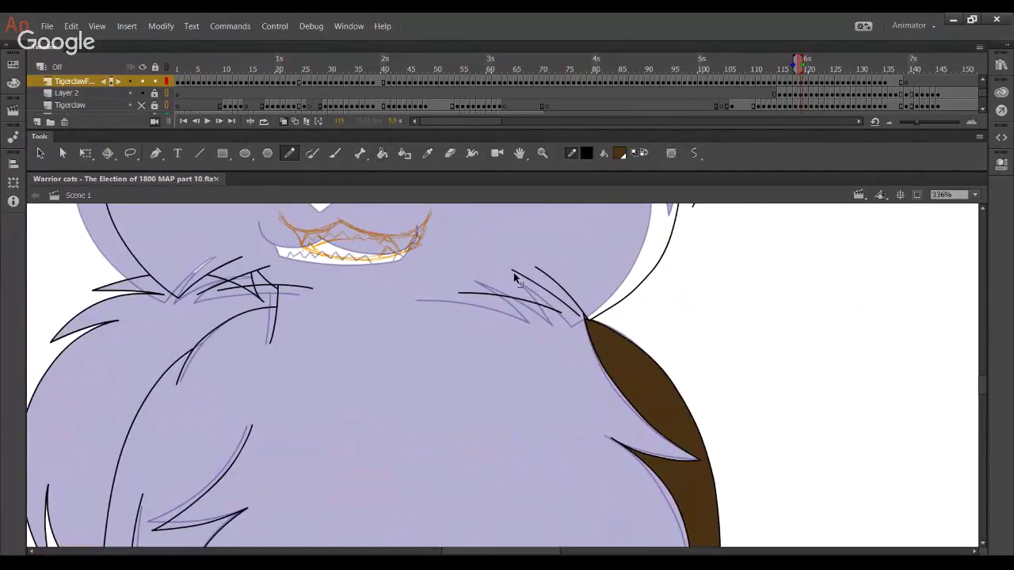
left_click_drag(513, 274, 562, 315)
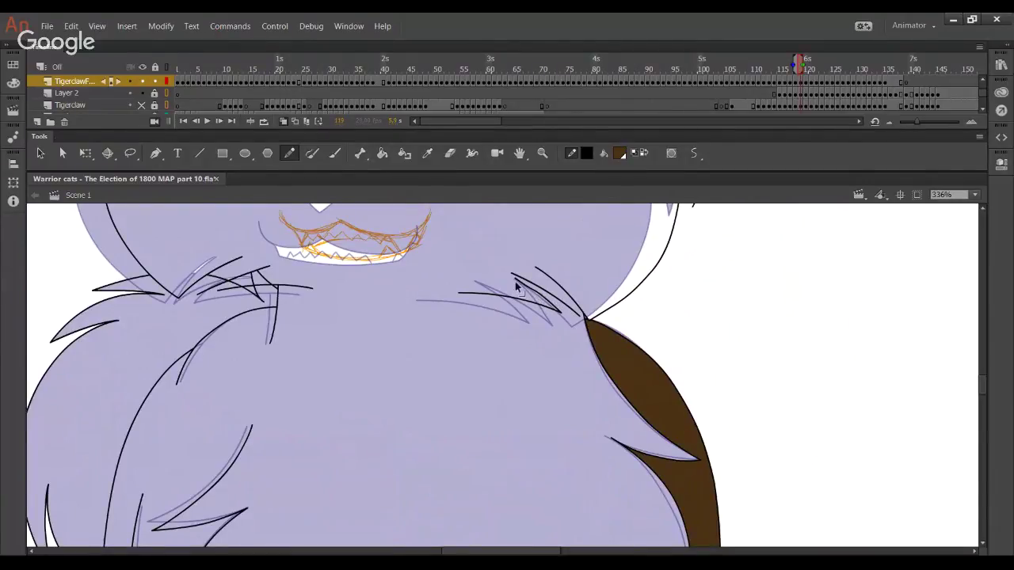
left_click_drag(516, 280, 580, 314)
Close the fur tufts under the left cheek and fill the left shoulder area with dark brown
left_click_drag(465, 267, 505, 354)
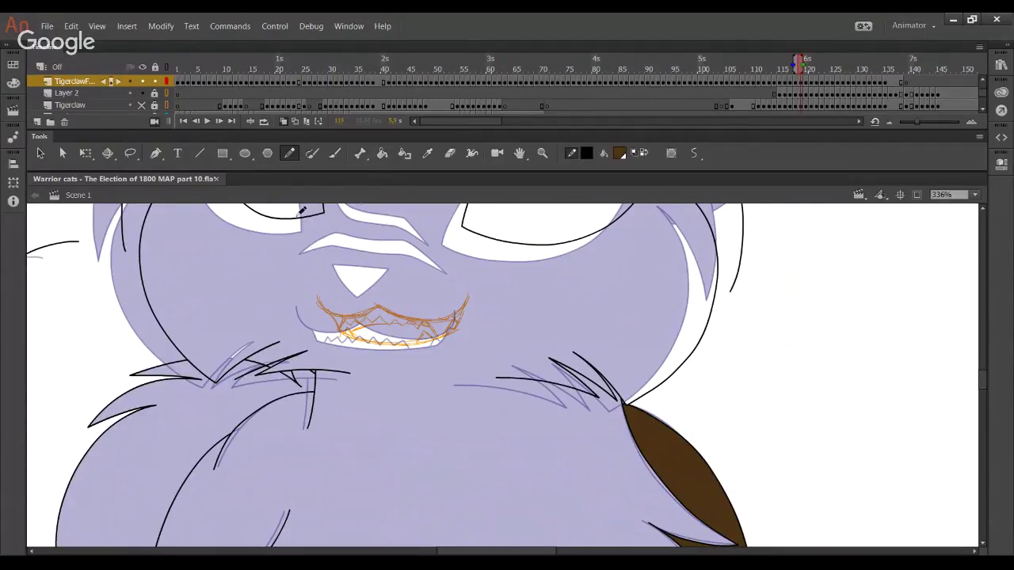
left_click(383, 154)
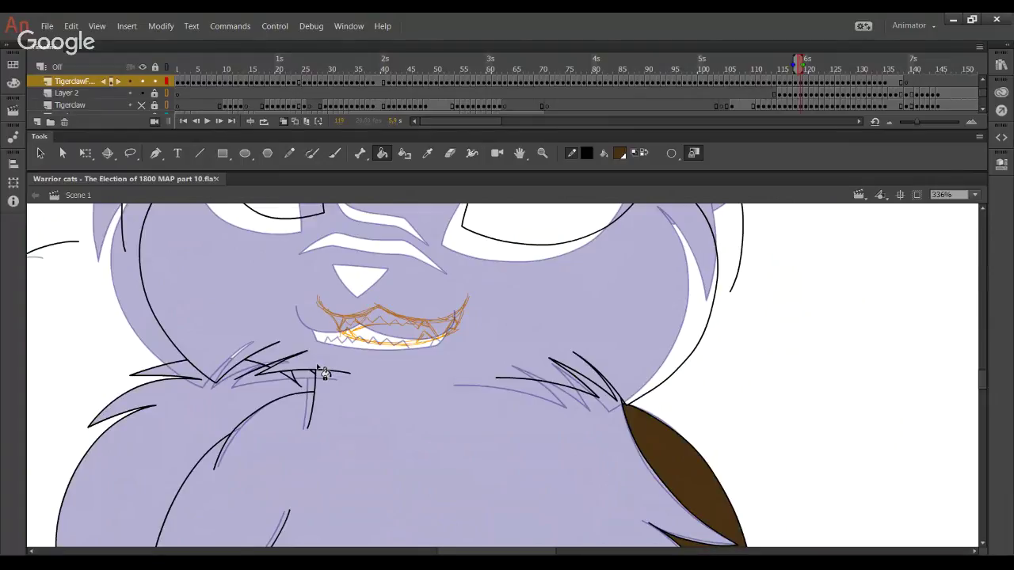
key("y")
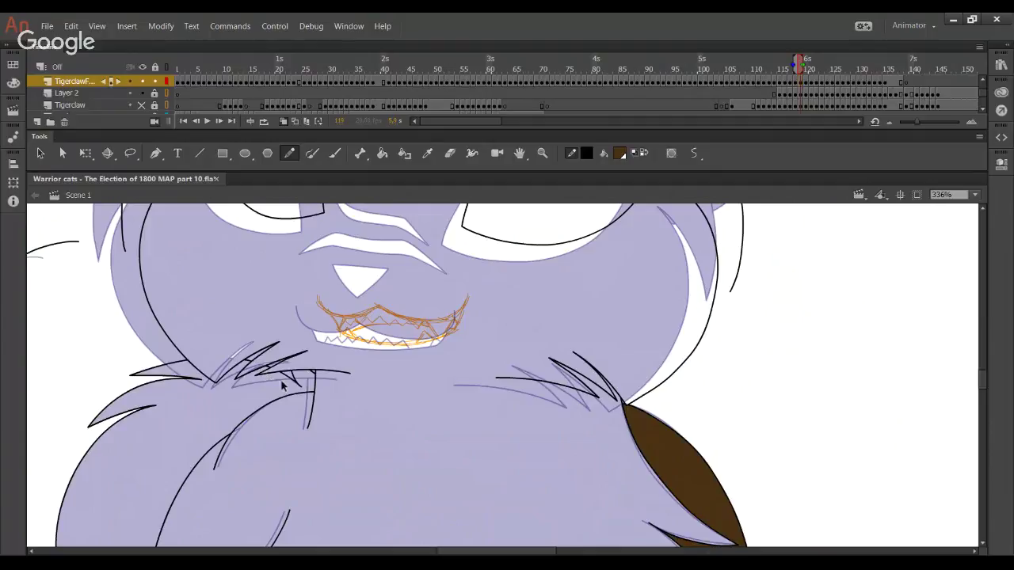
key("k")
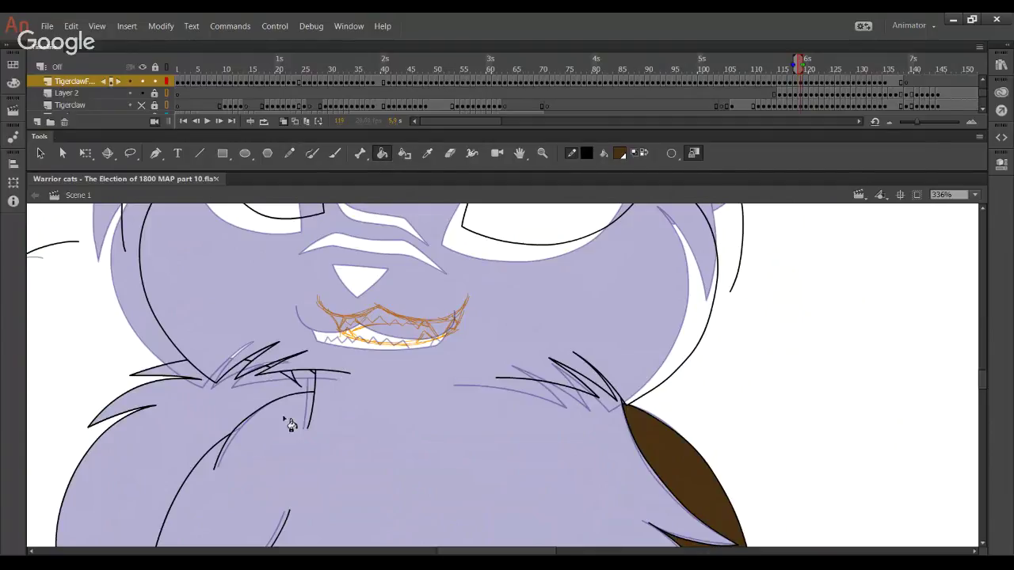
left_click(279, 400)
left_click(283, 156)
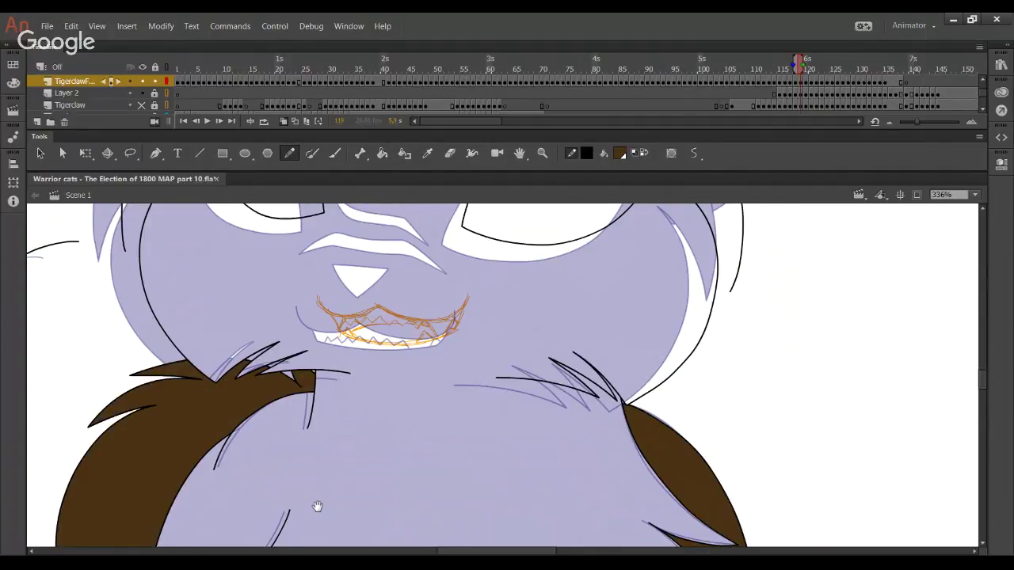
Close the pointed tips of the fur tufts on the left and right cheeks
mouse_move(317, 503)
left_mouse_down()
mouse_move(346, 269)
mouse_move(428, 292)
mouse_move(443, 260)
left_mouse_up()
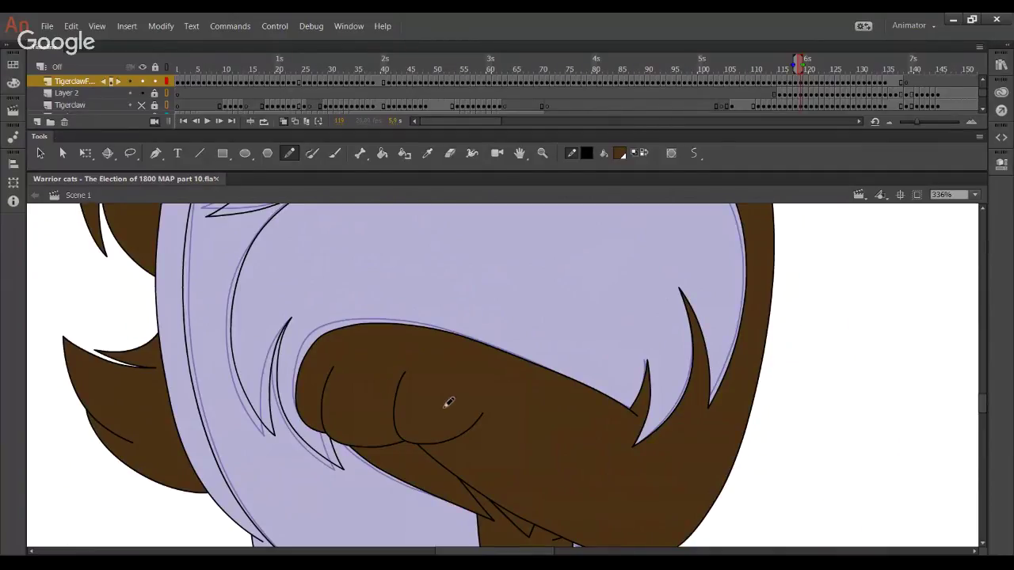
mouse_move(456, 405)
left_mouse_down()
mouse_move(437, 358)
mouse_move(419, 214)
left_mouse_up()
left_click_drag(464, 325, 428, 507)
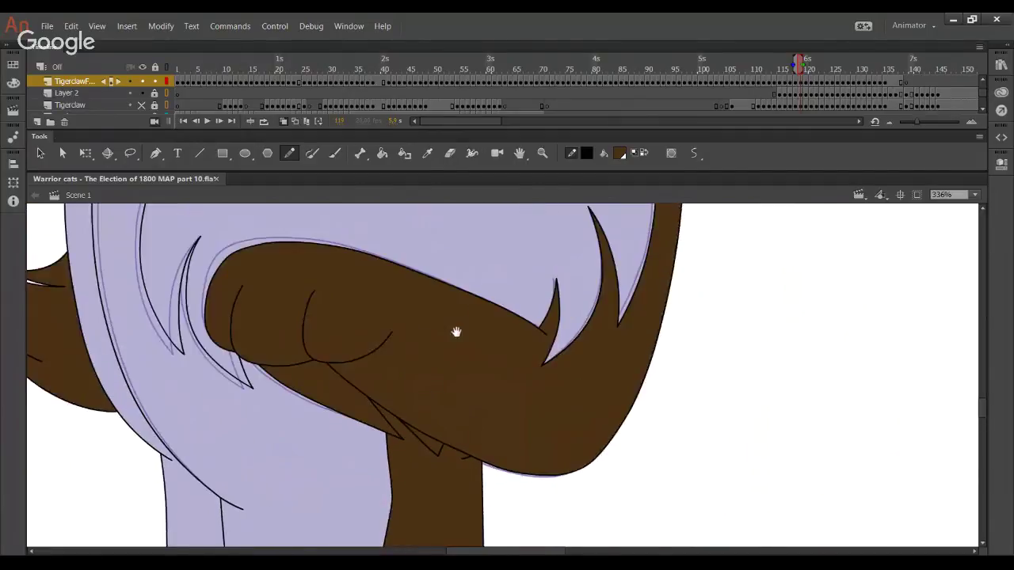
left_click_drag(454, 254, 435, 428)
left_click_drag(447, 310, 426, 430)
left_click_drag(362, 362, 461, 441)
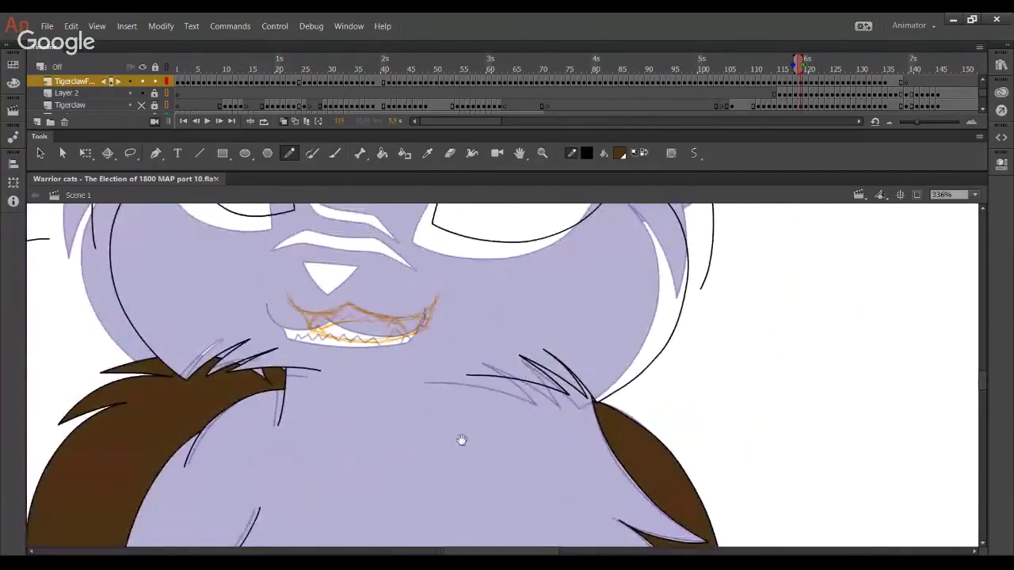
left_click_drag(380, 309, 429, 453)
mouse_move(148, 388)
left_mouse_down()
mouse_move(178, 327)
mouse_move(150, 392)
mouse_move(165, 354)
mouse_move(186, 331)
left_mouse_up()
key("ctrl+z")
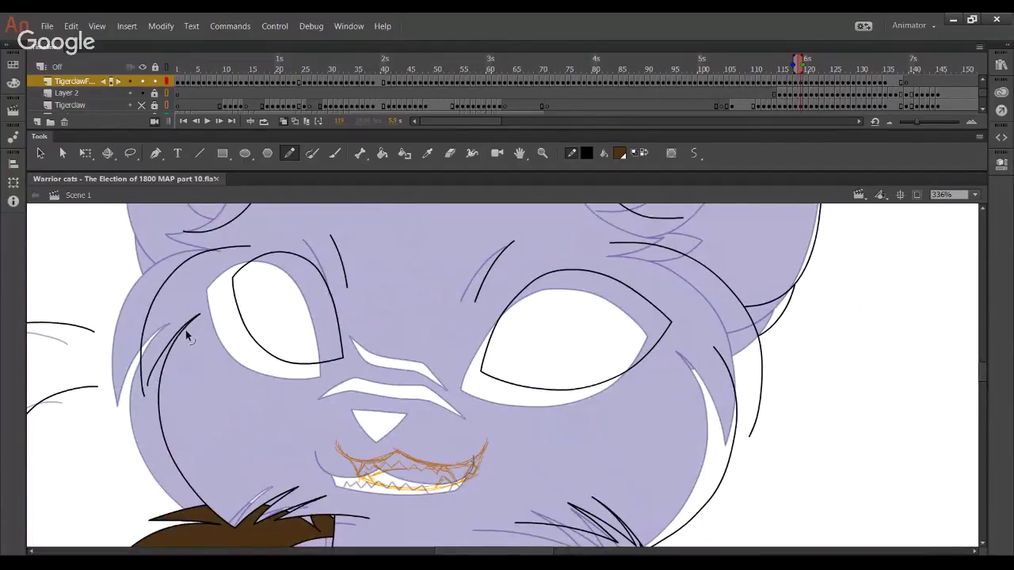
mouse_move(715, 347)
left_mouse_down()
mouse_move(756, 414)
mouse_move(750, 434)
left_mouse_up()
left_click_drag(751, 361, 758, 457)
Close the fur tufts above the outer corners of both eyes at the ear bases
mouse_move(633, 335)
left_mouse_down()
mouse_move(681, 326)
mouse_move(690, 314)
mouse_move(618, 338)
left_mouse_up()
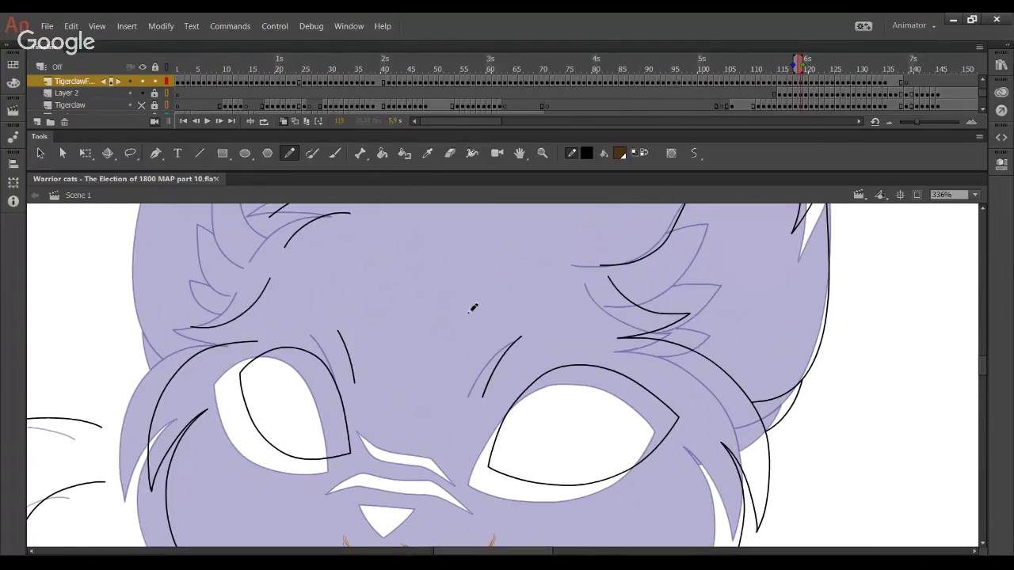
mouse_move(198, 334)
left_mouse_down()
mouse_move(258, 345)
mouse_move(232, 349)
mouse_move(189, 330)
left_mouse_up()
key("ctrl+z")
Close the fur tufts on the forehead's left side and the upright hair tuft on top of the head
left_click_drag(364, 260, 323, 393)
left_click_drag(236, 347, 283, 346)
key("ctrl+z")
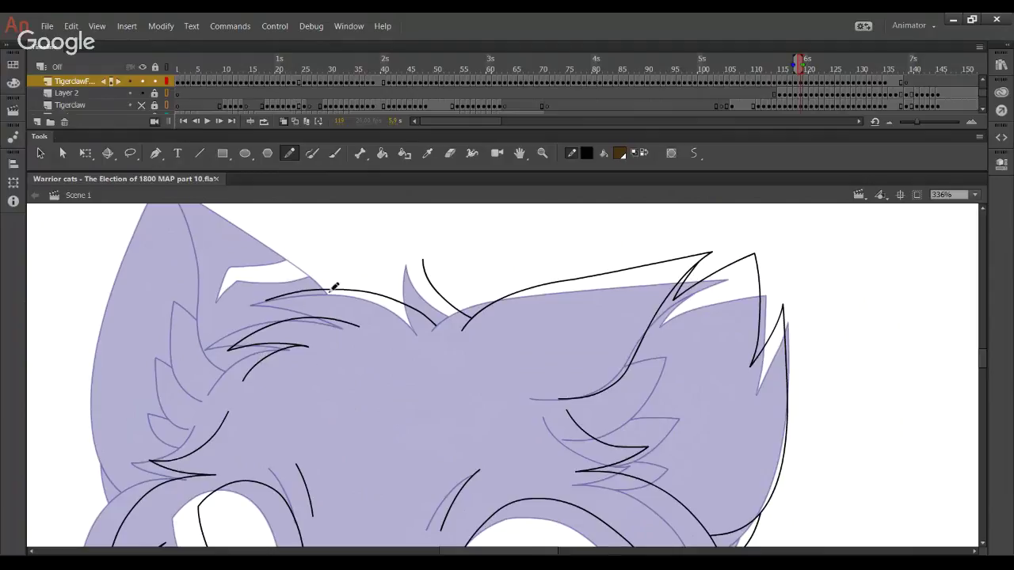
left_click_drag(277, 299, 358, 326)
mouse_move(276, 301)
left_mouse_down()
mouse_move(266, 301)
mouse_move(303, 307)
left_mouse_up()
left_click_drag(422, 260, 435, 326)
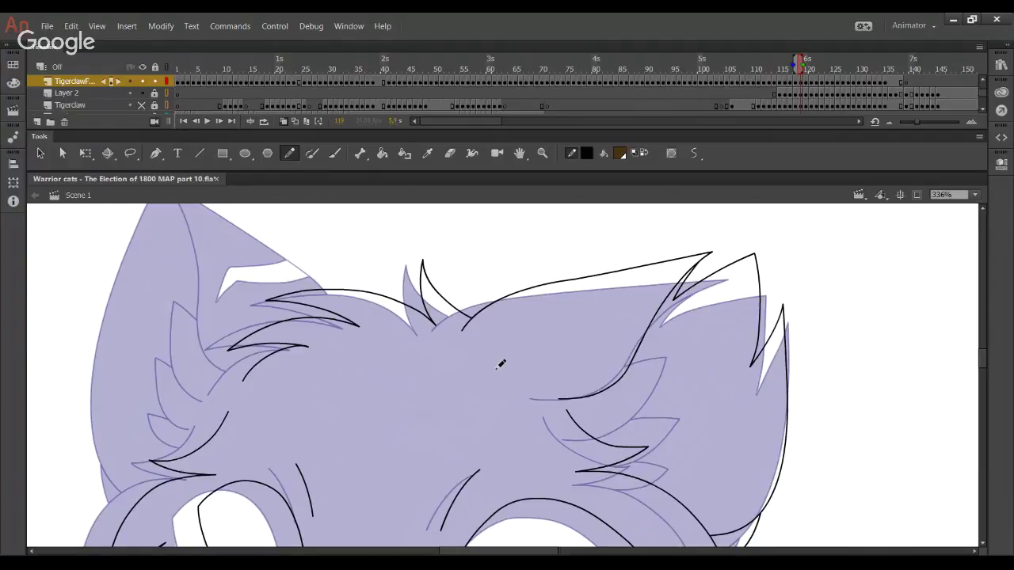
Fill the small fold at the base of the right ear with dark brown
left_click(384, 157)
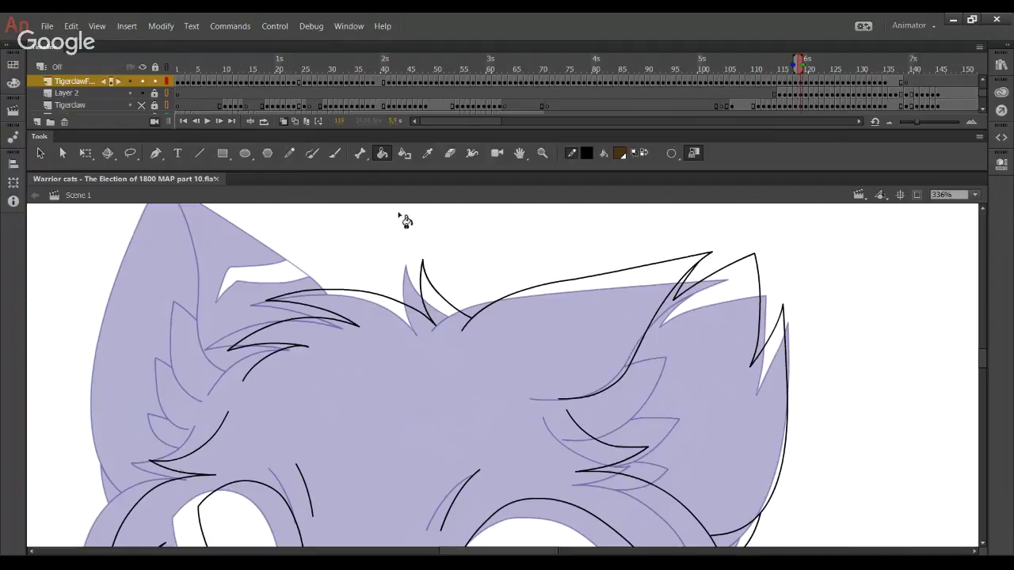
key("space")
left_click_drag(627, 442, 573, 332)
left_click(681, 431)
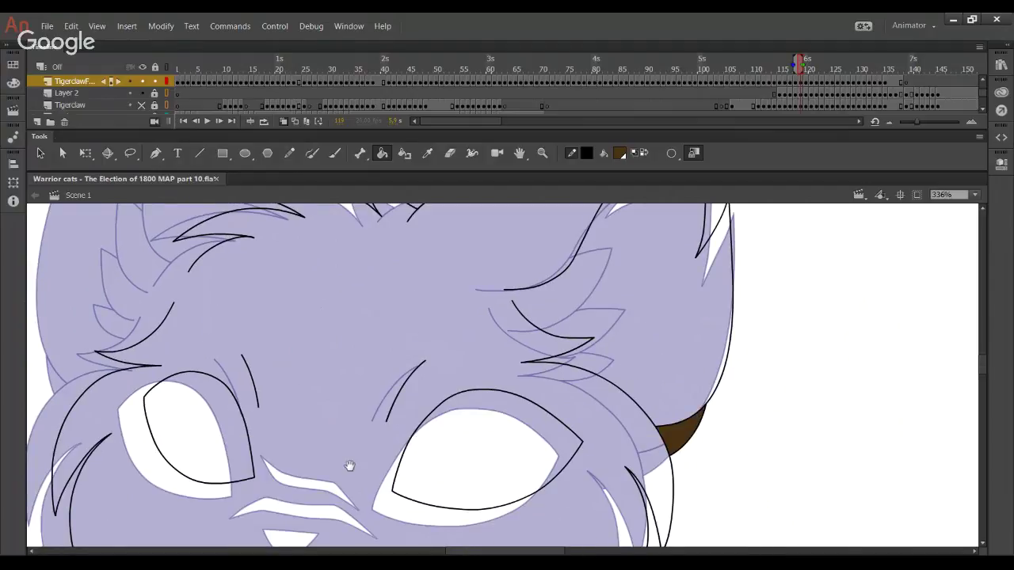
left_click_drag(349, 467, 418, 339)
left_click(289, 153)
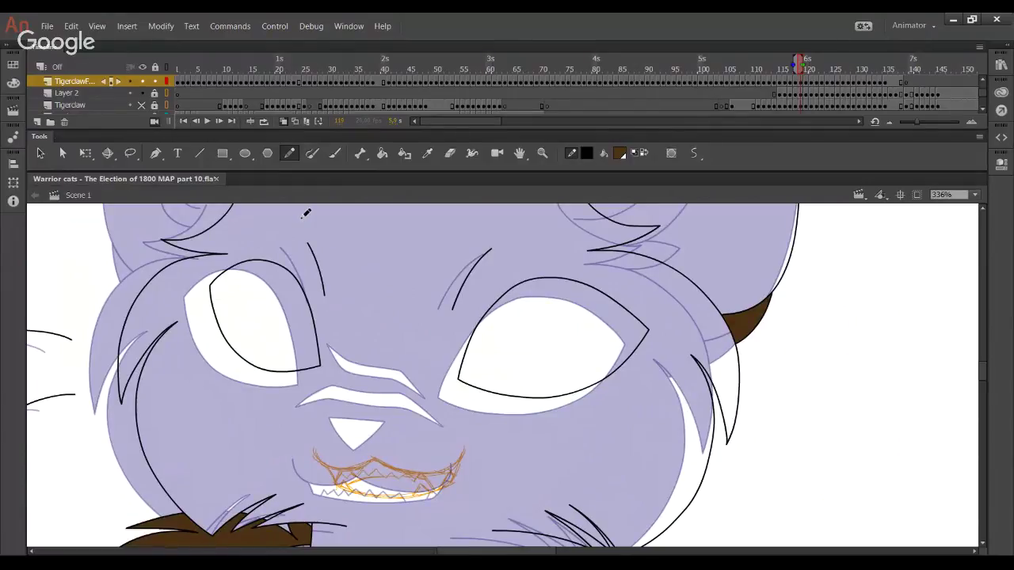
Make the Tigerclaw layer's rough sketch visible again over the face
scroll(407, 333, "down", 10)
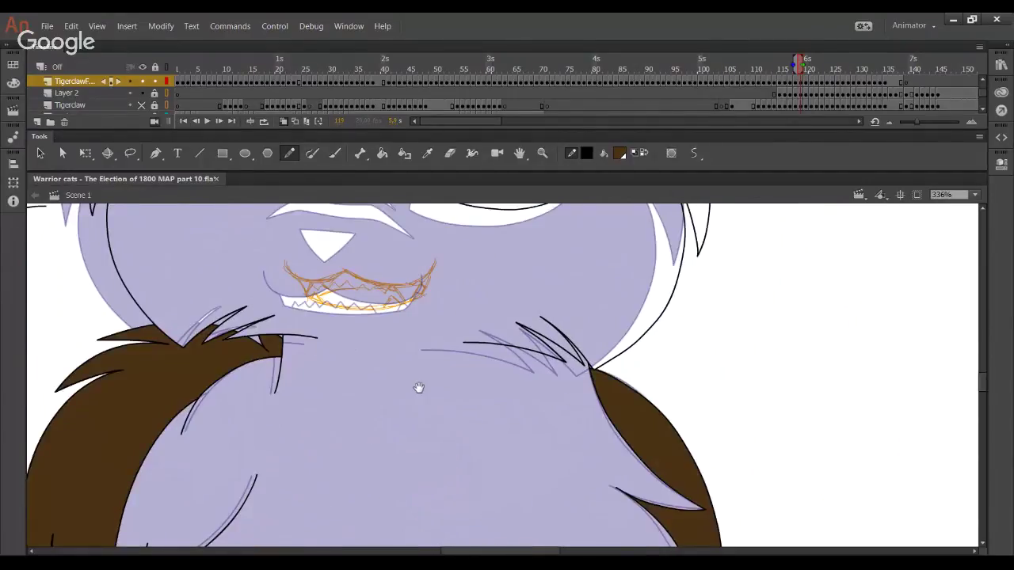
scroll(462, 425, "up", 10)
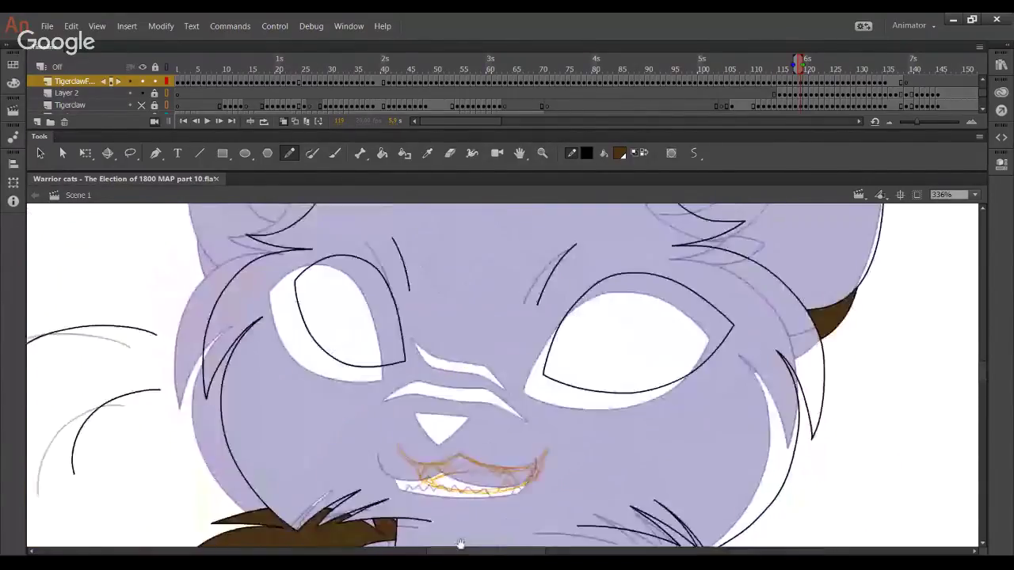
scroll(441, 326, "up", 3)
left_click(141, 105)
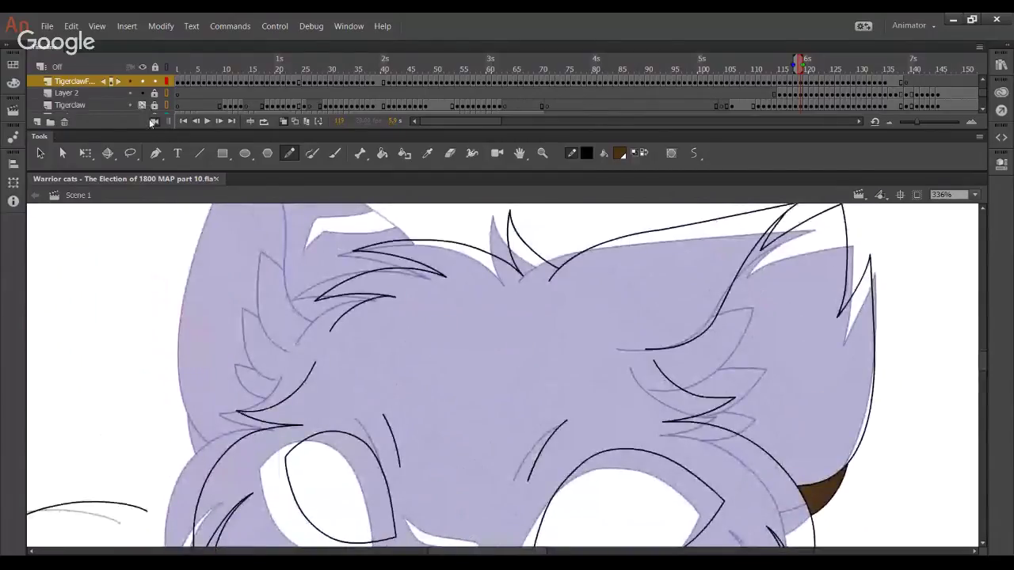
scroll(295, 366, "down", 5)
scroll(396, 384, "left", 1)
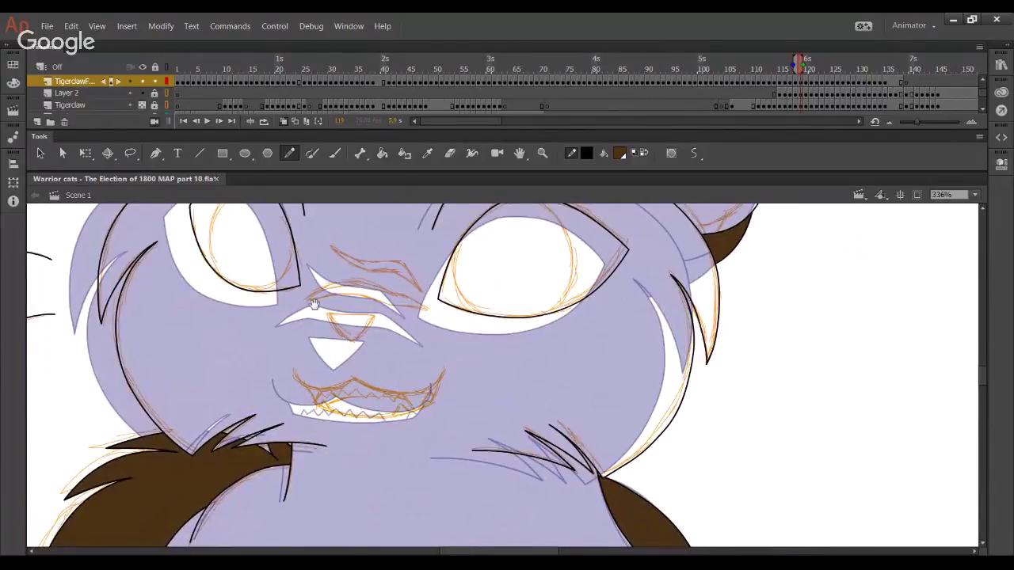
Ink the left ear's outer edge from its base up past the ear tip, curving it close to the rough sketch
scroll(357, 381, "up", 5)
mouse_move(307, 456)
left_mouse_down()
mouse_move(263, 430)
mouse_move(252, 340)
mouse_move(187, 243)
left_mouse_up()
key("ctrl+z")
left_click_drag(184, 430, 181, 395)
scroll(180, 394, "down", 2)
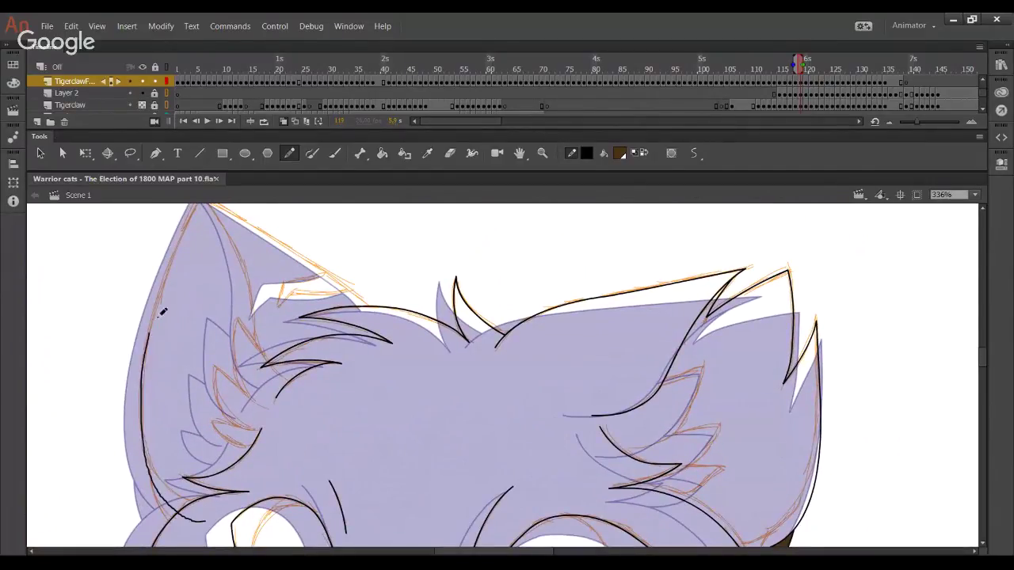
mouse_move(206, 515)
left_mouse_down()
mouse_move(140, 419)
mouse_move(159, 491)
mouse_move(164, 280)
mouse_move(193, 204)
left_mouse_up()
key("ctrl+z")
key("ctrl+z")
mouse_move(202, 514)
left_mouse_down()
mouse_move(160, 280)
mouse_move(191, 204)
left_mouse_up()
mouse_move(175, 456)
left_mouse_down()
mouse_move(207, 346)
mouse_move(182, 407)
mouse_move(163, 417)
left_mouse_up()
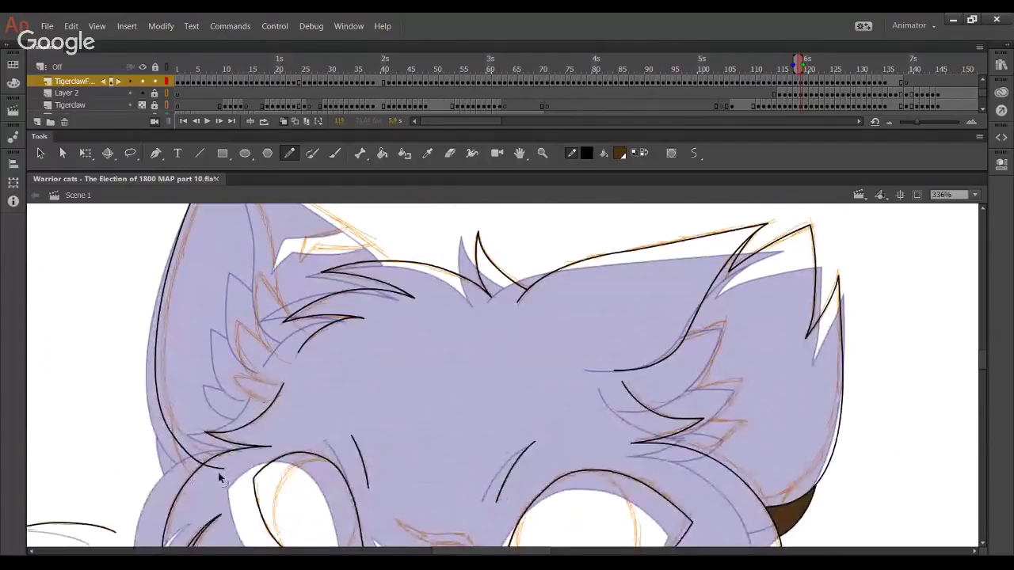
scroll(191, 419, "up", 3)
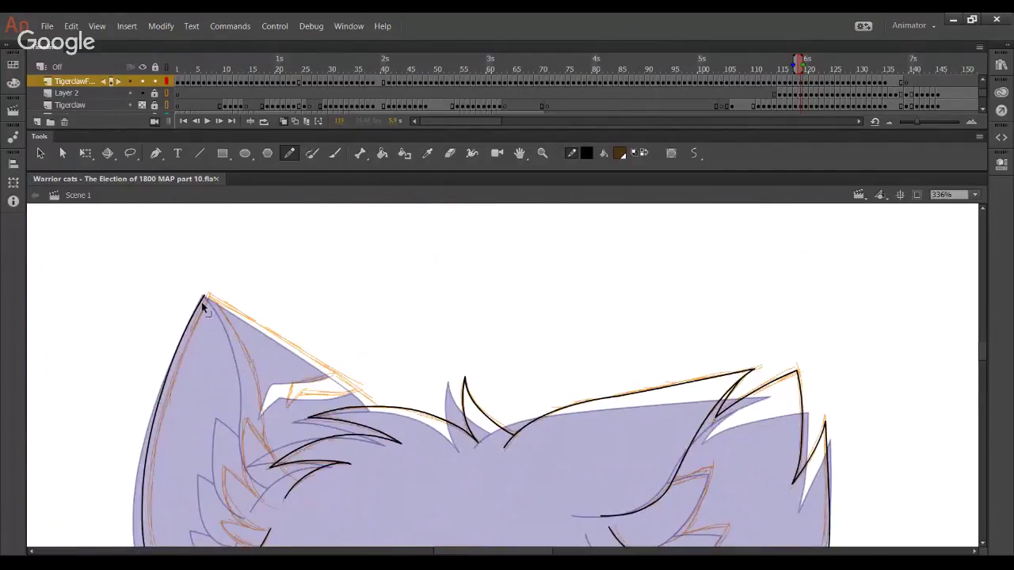
left_click_drag(203, 303, 248, 249)
left_click_drag(223, 277, 221, 280)
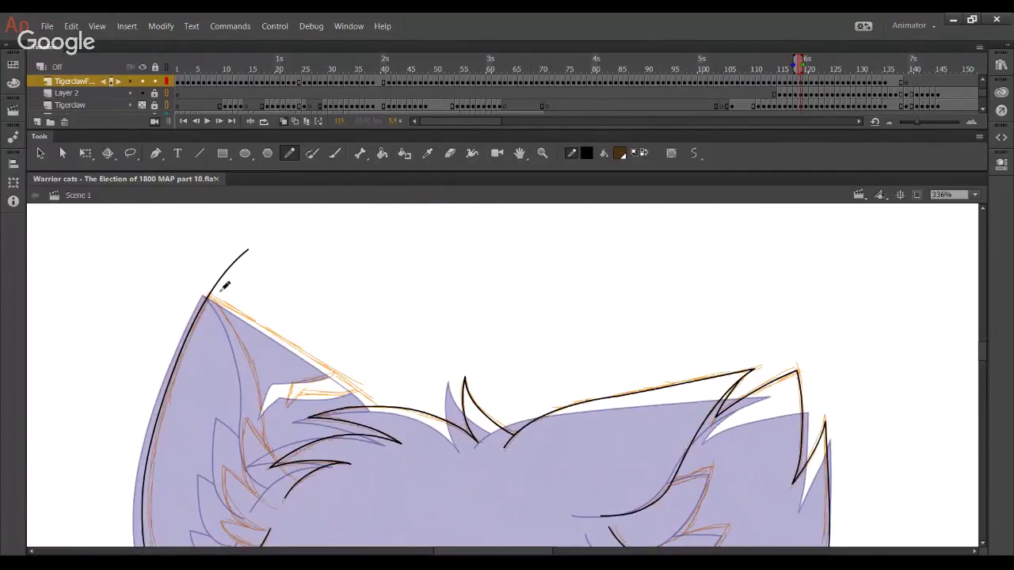
Ink the left ear's upper edge from the ear tip down to the forehead and delete the overshooting line ends
left_click_drag(393, 427, 305, 359)
key("ctrl+z")
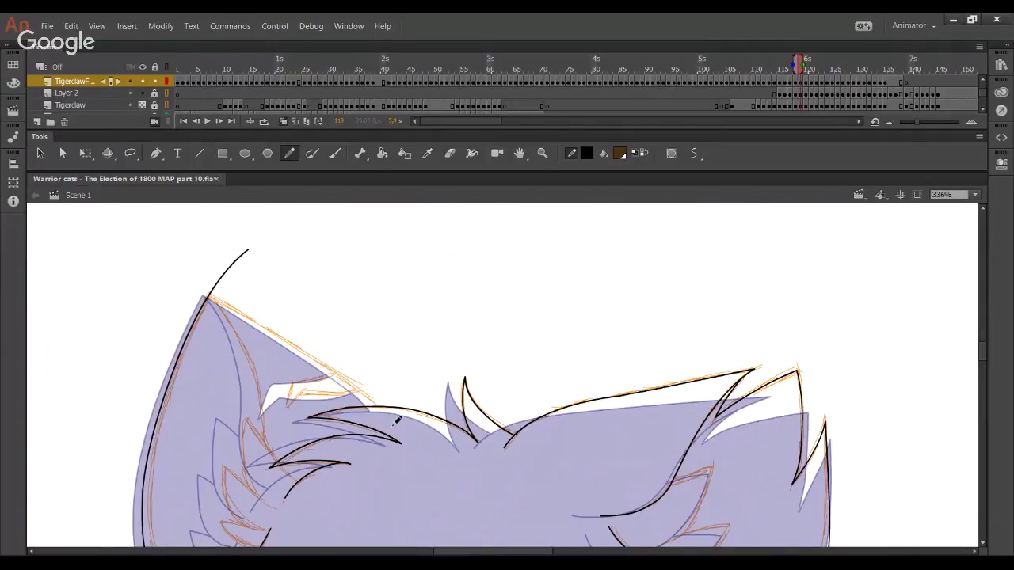
mouse_move(392, 421)
left_mouse_down()
mouse_move(170, 287)
mouse_move(185, 282)
left_mouse_up()
left_click(192, 285)
key("Delete")
left_click(214, 290)
key("Delete")
left_click_drag(293, 352, 290, 349)
left_click(386, 416)
key("Delete")
Draw the inner edge line of the left ear from the forehead tufts up to the ear tip
left_click_drag(331, 441, 298, 295)
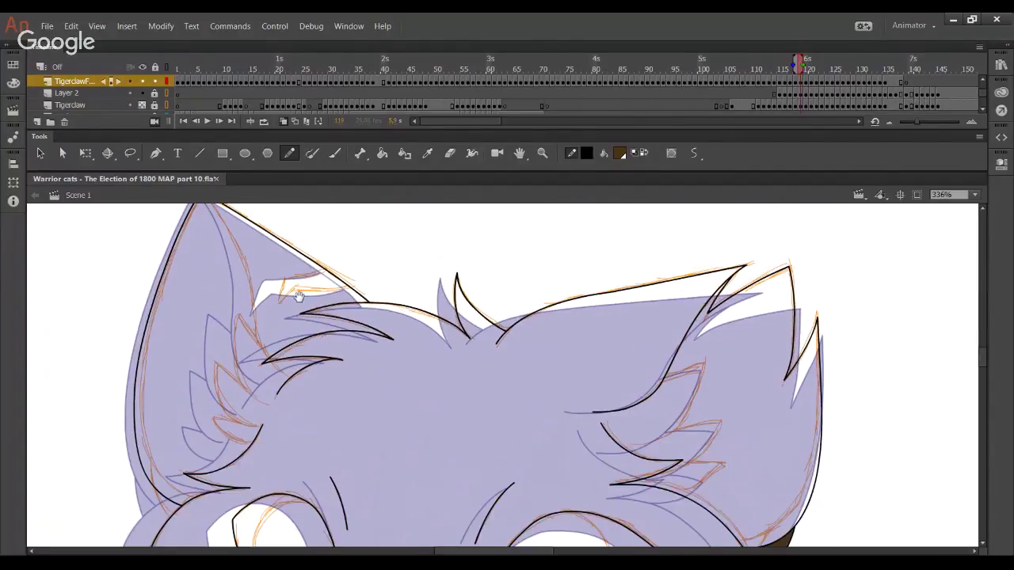
scroll(299, 295, "down", 3)
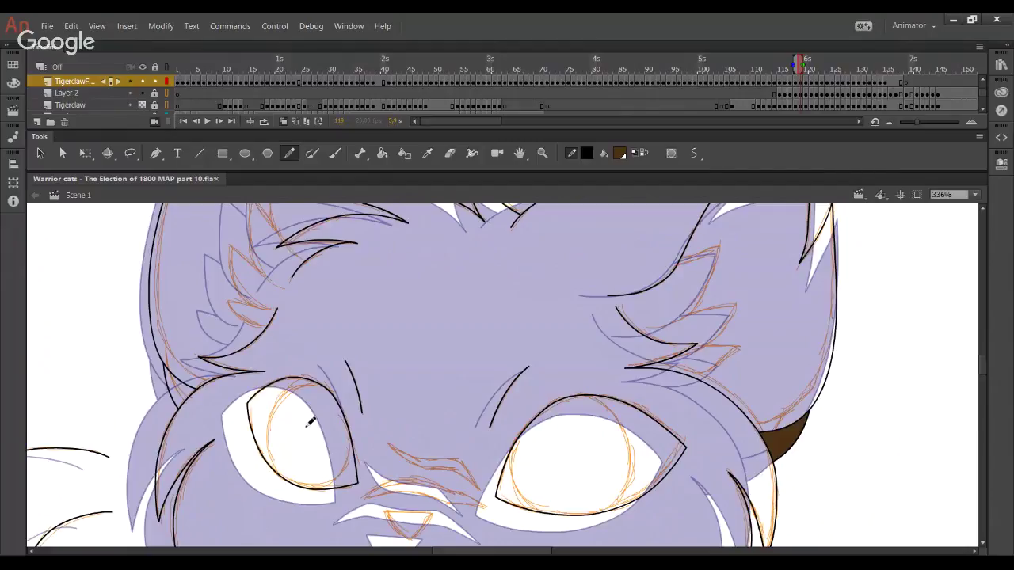
left_click_drag(276, 285, 300, 414)
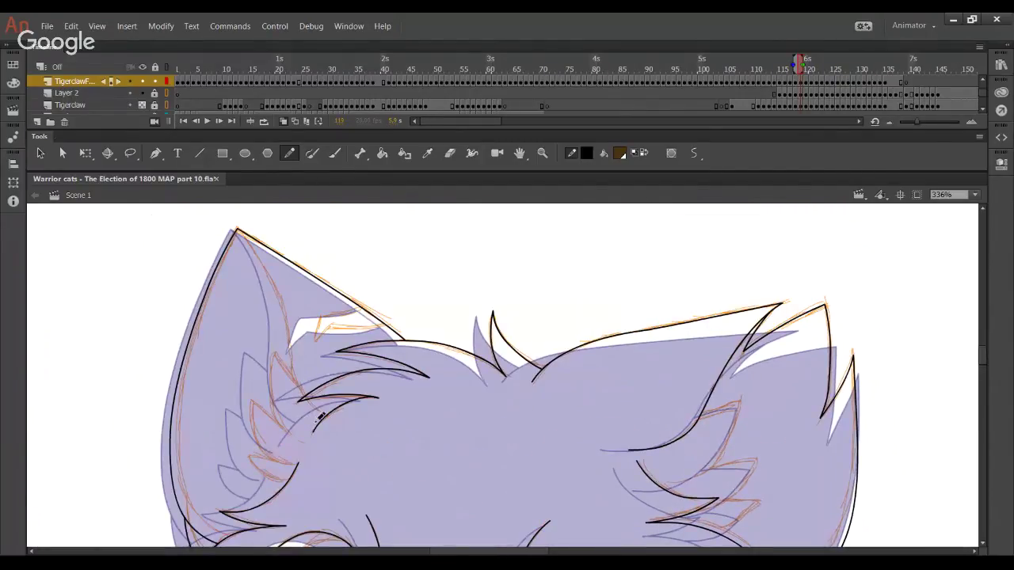
mouse_move(311, 420)
left_mouse_down()
mouse_move(289, 385)
mouse_move(281, 312)
mouse_move(254, 259)
left_mouse_up()
key("ctrl+z")
mouse_move(314, 420)
left_mouse_down()
mouse_move(292, 394)
mouse_move(319, 417)
mouse_move(294, 399)
mouse_move(284, 314)
mouse_move(254, 262)
left_mouse_up()
key("ctrl+z")
key("ctrl+z")
mouse_move(316, 421)
left_mouse_down()
mouse_move(291, 405)
mouse_move(275, 318)
mouse_move(238, 230)
mouse_move(248, 252)
left_mouse_up()
Check the left ear's inner line with the Tigerclaw rough sketch hidden, and bend the line slightly
left_click(142, 106)
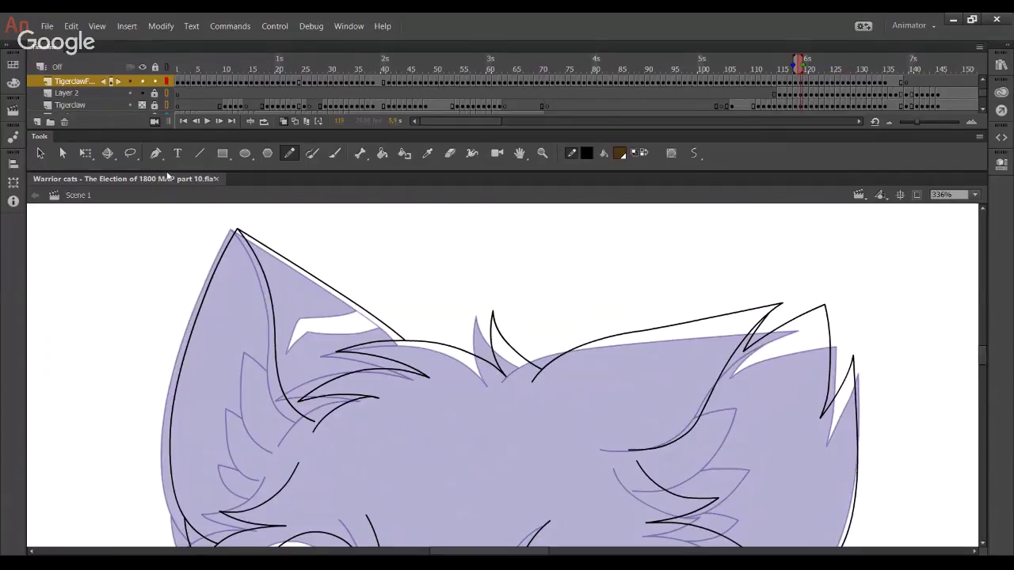
left_click_drag(296, 415, 251, 341)
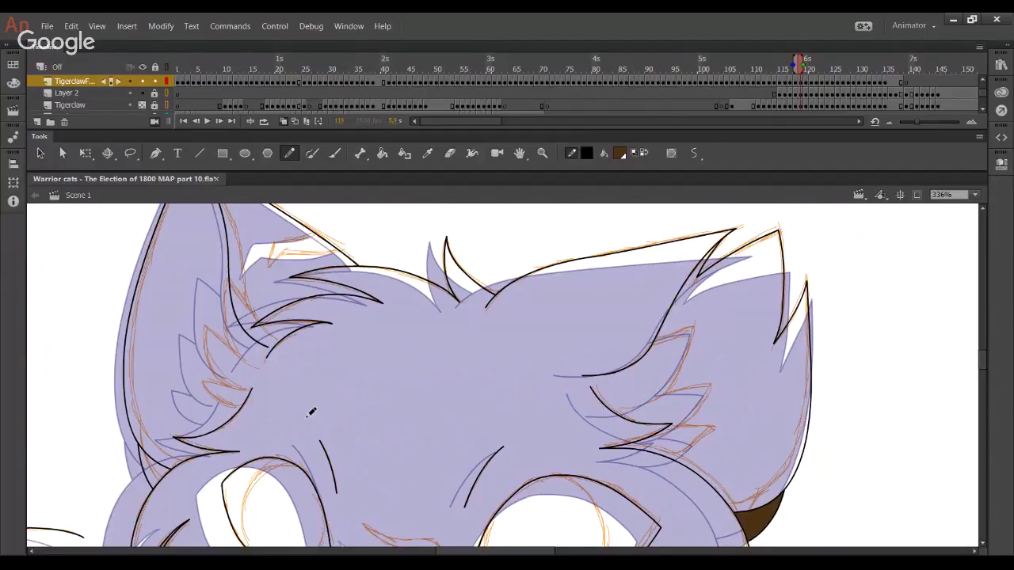
key("space")
mouse_move(379, 467)
left_mouse_down()
mouse_move(345, 392)
mouse_move(373, 430)
left_mouse_up()
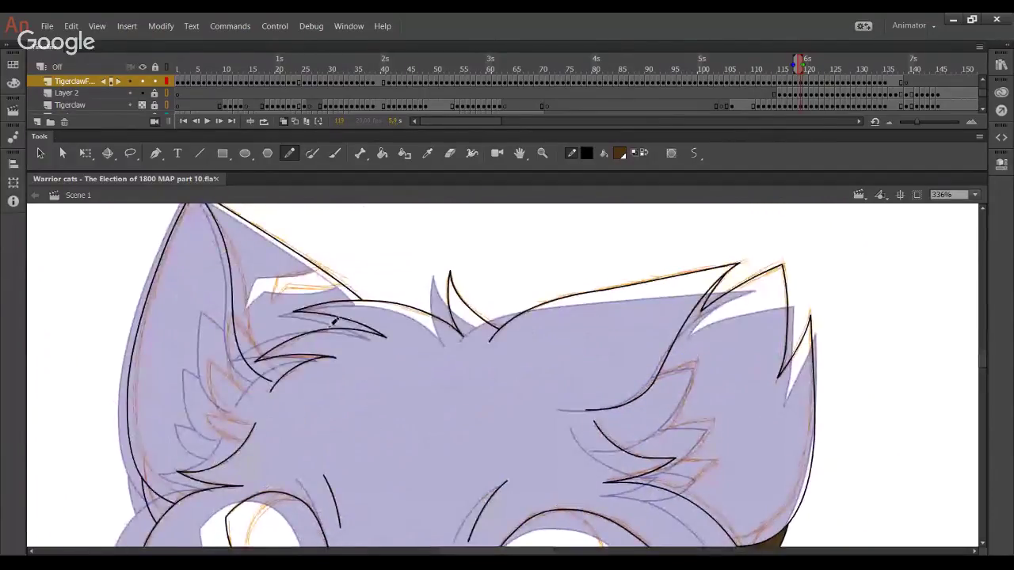
left_click_drag(232, 287, 234, 288)
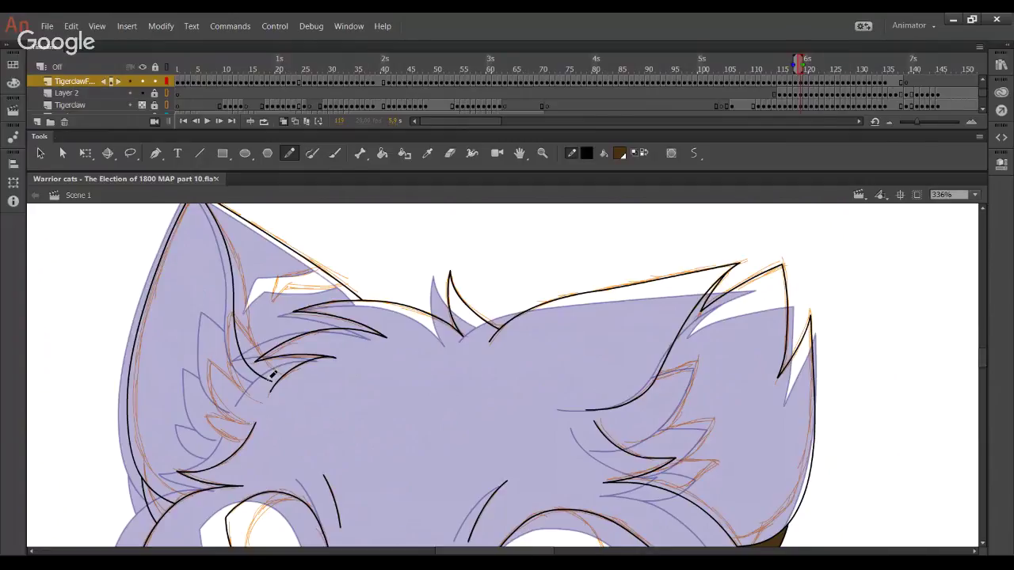
Draw the torn notch in the left ear's upper edge with two pointed lines and delete their overshooting ends
left_click(543, 155)
mouse_move(430, 461)
left_mouse_down()
mouse_move(299, 396)
mouse_move(165, 225)
left_mouse_up()
left_click(290, 154)
mouse_move(493, 358)
left_mouse_down()
mouse_move(443, 347)
mouse_move(405, 364)
mouse_move(388, 287)
mouse_move(478, 252)
left_mouse_up()
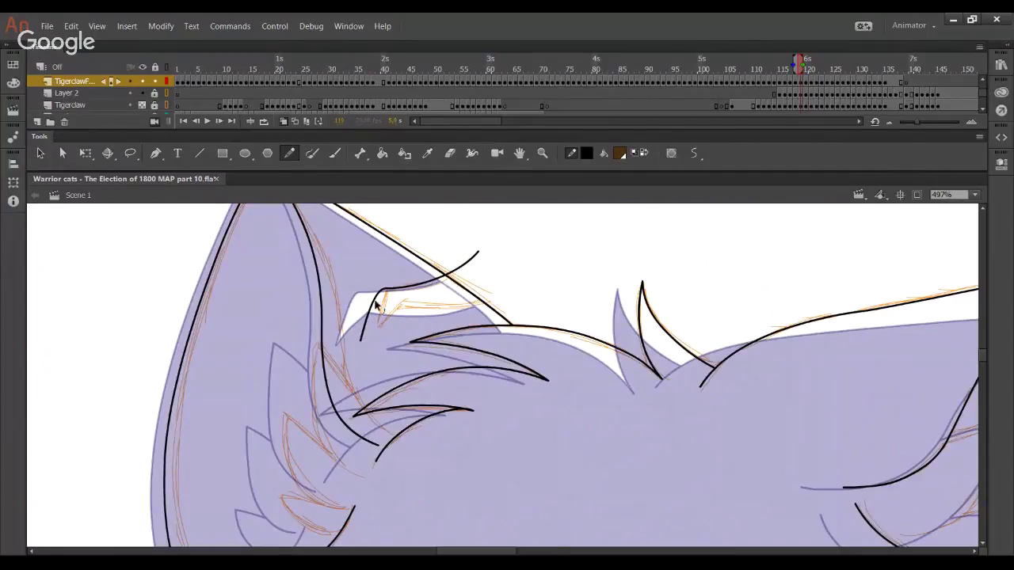
left_click_drag(376, 302, 373, 299)
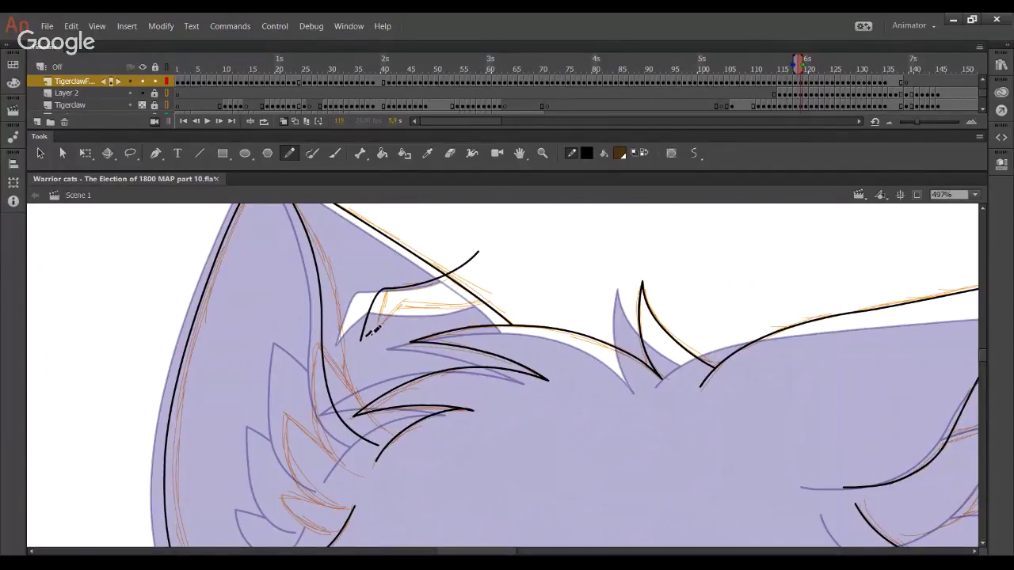
mouse_move(368, 335)
left_mouse_down()
mouse_move(387, 312)
mouse_move(417, 312)
mouse_move(368, 335)
mouse_move(388, 313)
mouse_move(515, 295)
left_mouse_up()
key("ctrl+z")
left_click(497, 298, "ctrl")
key("Delete")
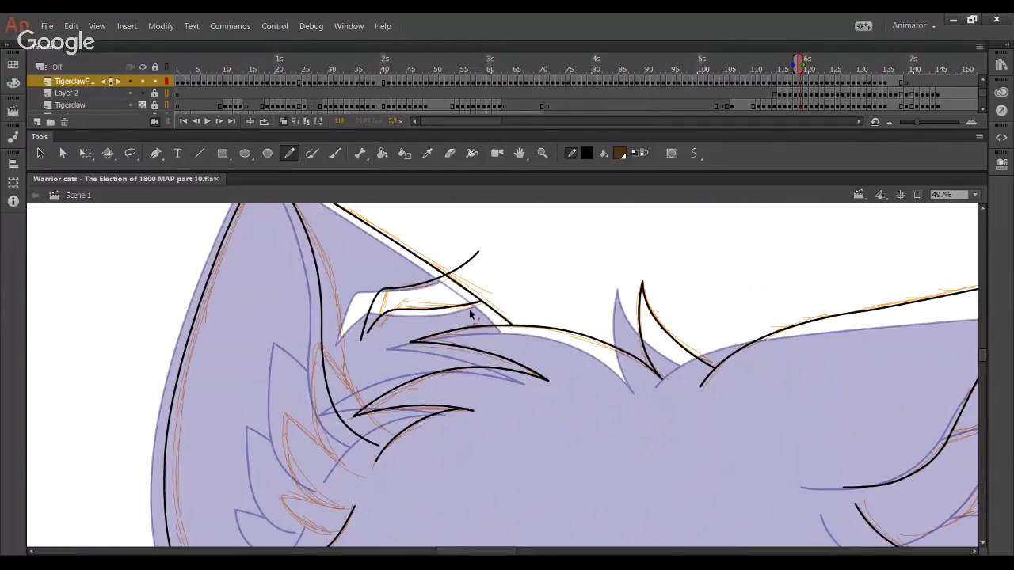
left_click(460, 268, "ctrl")
key("Delete")
mouse_move(367, 333)
left_mouse_down()
mouse_move(361, 340)
mouse_move(380, 320)
left_mouse_up()
Draw the uppermost pointed fur tuft inside the left ear, joining it to the inner edge line
mouse_move(378, 394)
left_mouse_down()
mouse_move(382, 375)
mouse_move(431, 347)
left_mouse_up()
mouse_move(400, 438)
left_mouse_down()
mouse_move(352, 407)
mouse_move(341, 320)
mouse_move(347, 270)
left_mouse_up()
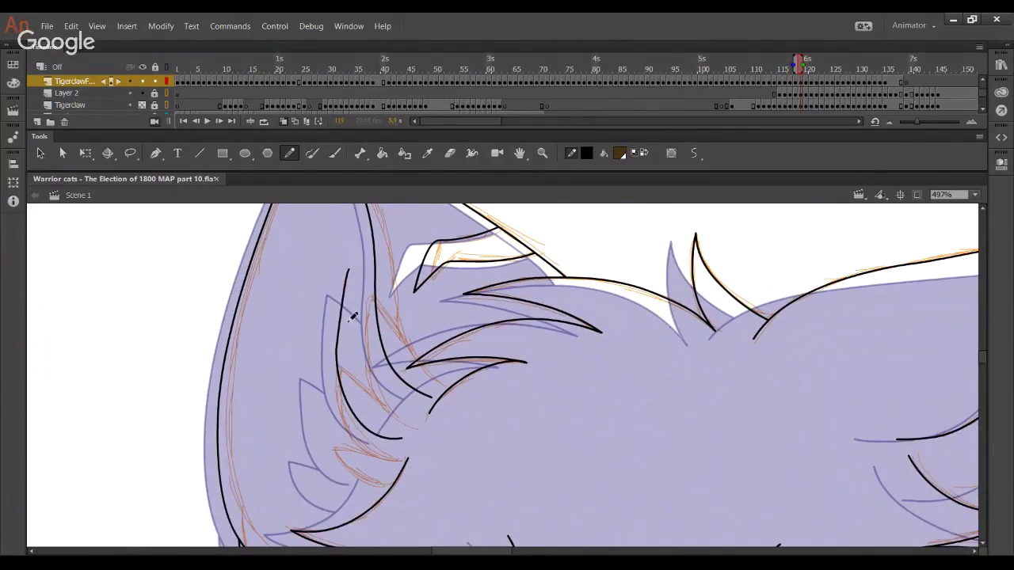
key("ctrl+z")
mouse_move(405, 439)
left_mouse_down()
mouse_move(382, 432)
mouse_move(341, 360)
mouse_move(349, 265)
left_mouse_up()
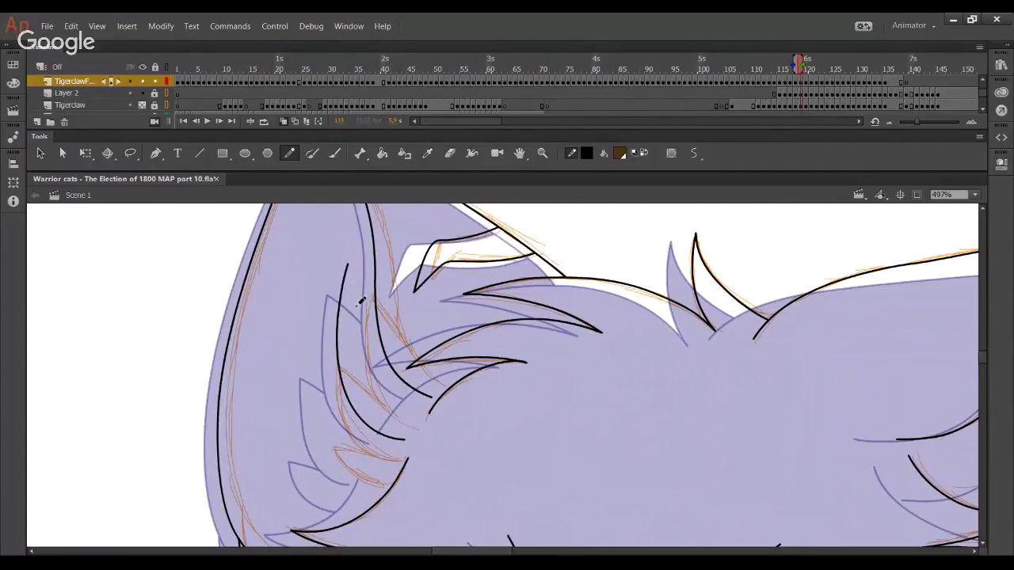
key("ctrl+z")
mouse_move(402, 443)
left_mouse_down()
mouse_move(340, 358)
mouse_move(349, 256)
left_mouse_up()
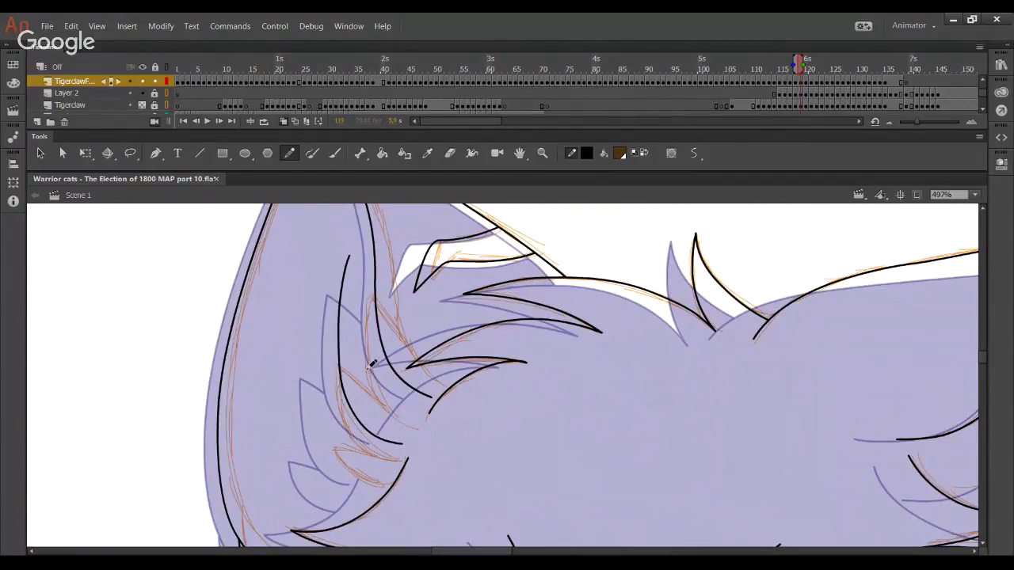
left_click_drag(333, 291, 407, 346)
Draw the middle fur tuft inside the left ear and delete its overshooting line ends
scroll(349, 420, "down", 2)
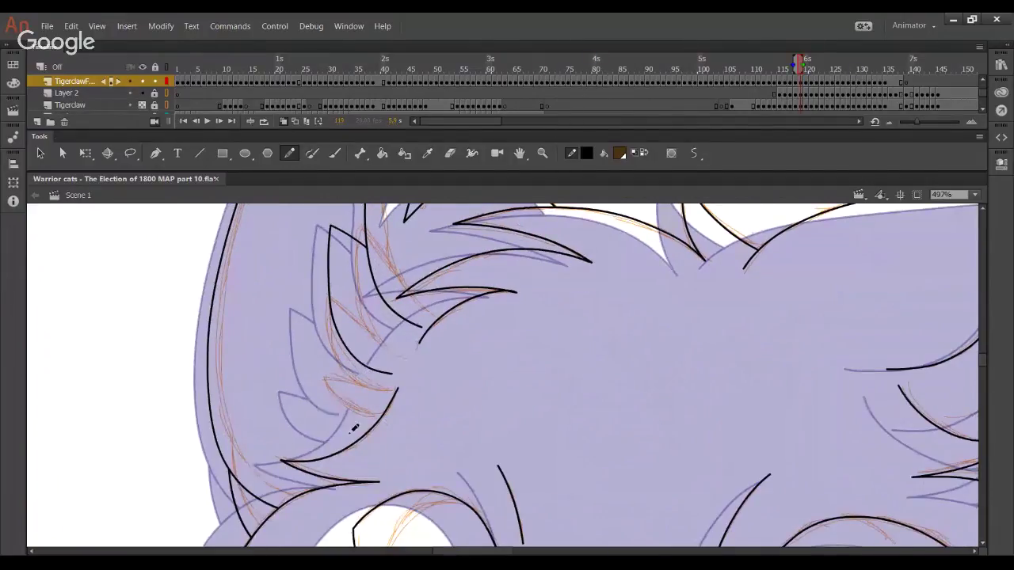
mouse_move(376, 413)
left_mouse_down()
mouse_move(324, 384)
mouse_move(302, 331)
mouse_move(300, 282)
mouse_move(370, 351)
left_mouse_up()
key("ctrl+z")
left_click_drag(288, 304, 354, 340)
left_click(345, 337, "ctrl")
key("Delete")
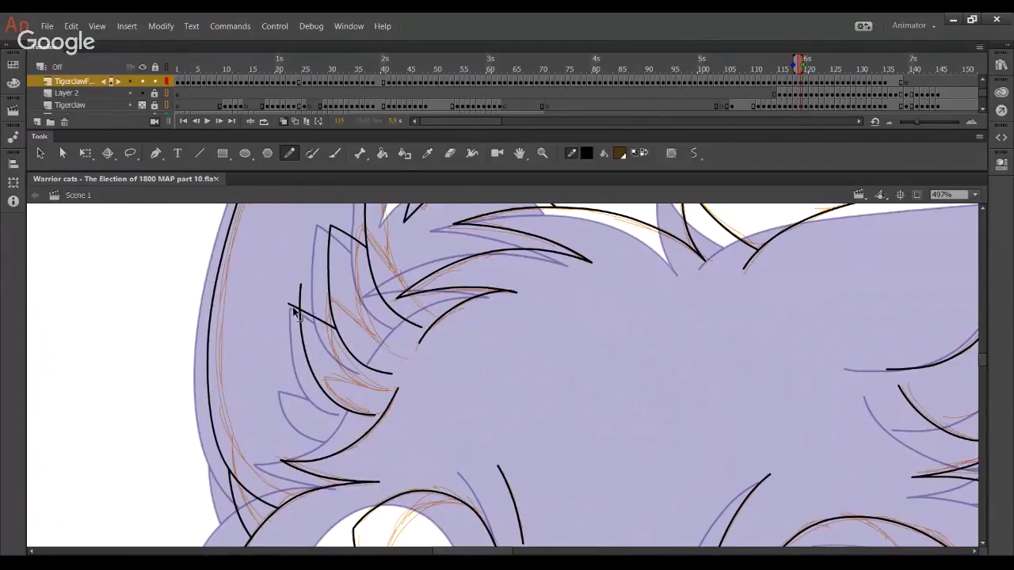
left_click(294, 306, "ctrl")
left_click(300, 301, "ctrl+shift")
key("Delete")
Draw the small lowest fur tuft inside the left ear and trim its excess lines
mouse_move(388, 435)
left_mouse_down()
mouse_move(346, 443)
mouse_move(291, 384)
left_mouse_up()
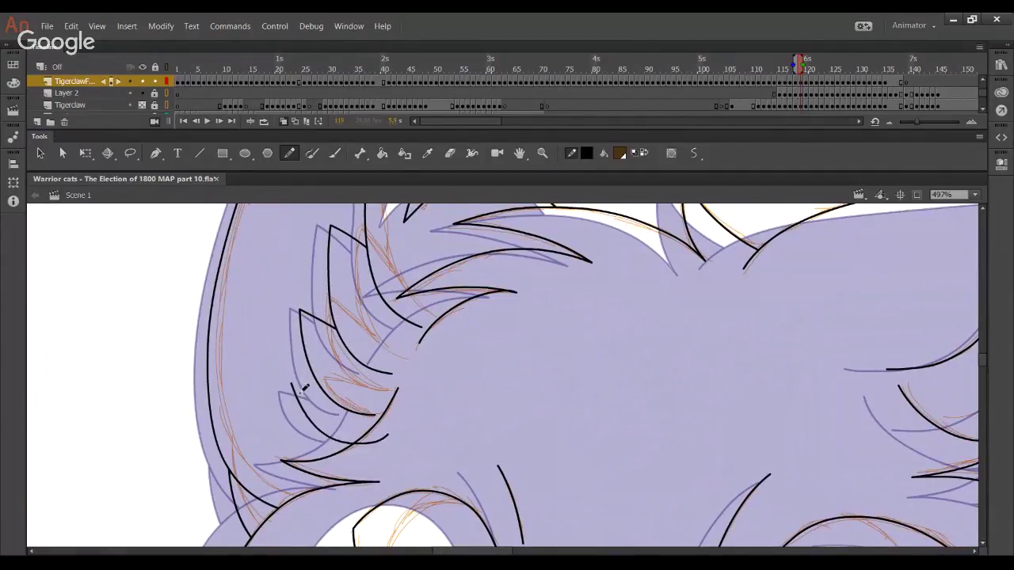
key("ctrl+z")
mouse_move(389, 434)
left_mouse_down()
mouse_move(333, 438)
mouse_move(285, 392)
mouse_move(339, 439)
mouse_move(374, 442)
mouse_move(396, 429)
left_mouse_up()
key("ctrl+z")
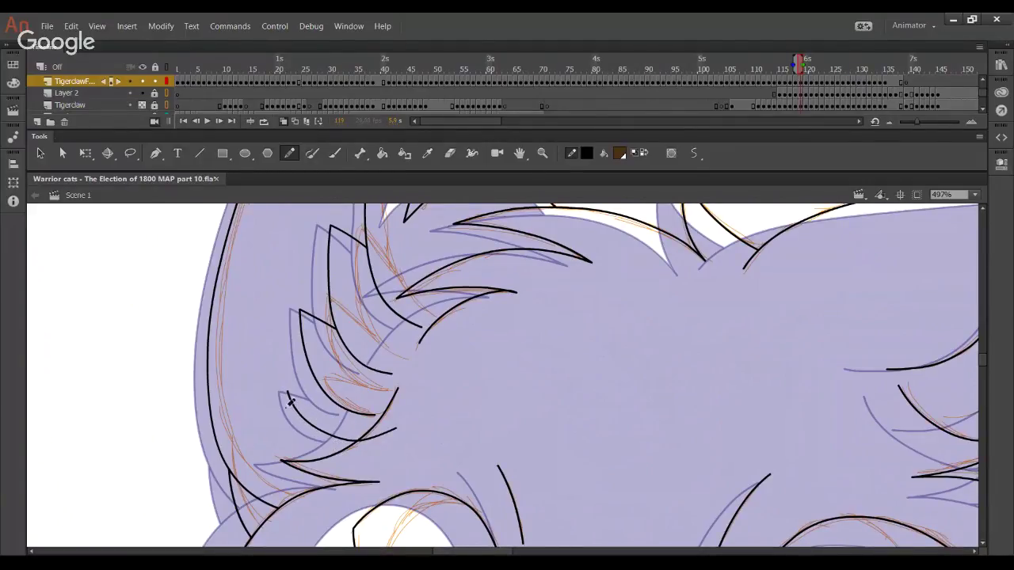
left_click_drag(286, 402, 359, 405)
key("ctrl+z")
left_click(347, 404, "ctrl")
key("Delete")
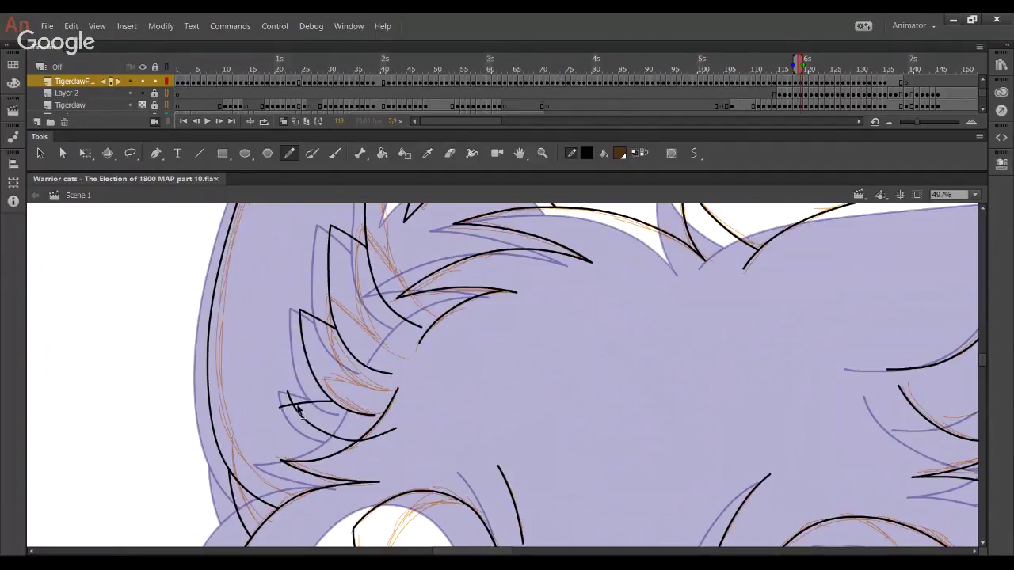
Fill the inside of the left ear and the small fold at its base with dark brown
left_click_drag(396, 412, 357, 379)
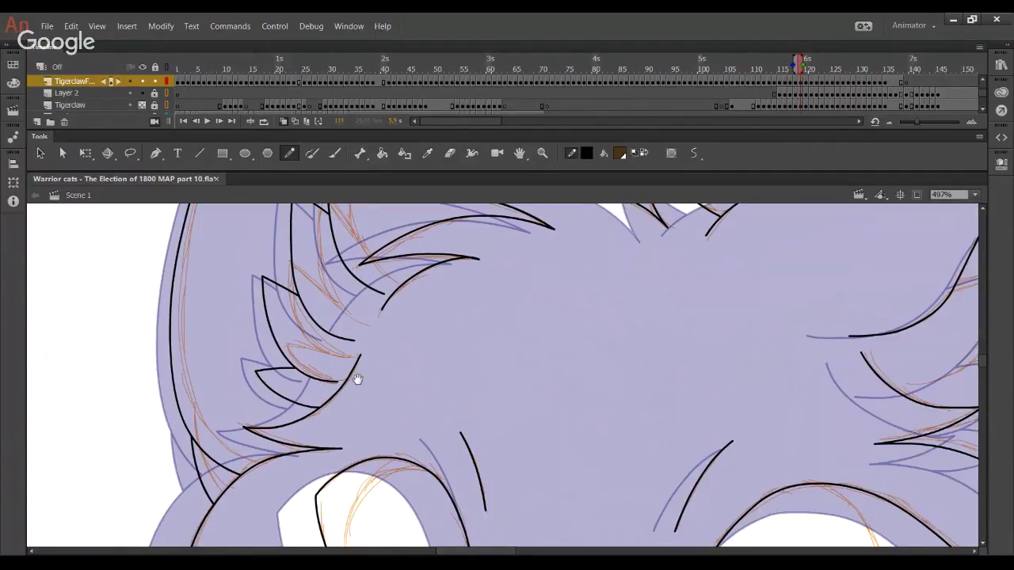
key("k")
left_click(236, 468)
left_click(219, 486)
Examine the line art around the forehead, mouth, cheeks and neck fur against the rough sketch
left_click_drag(465, 316, 371, 480)
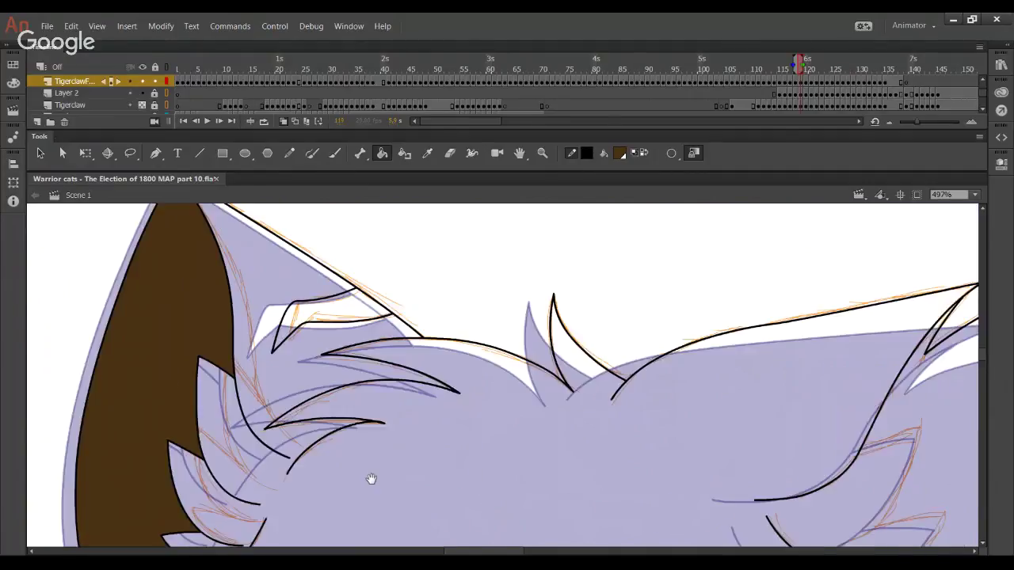
mouse_move(435, 394)
left_mouse_down()
mouse_move(294, 324)
mouse_move(200, 237)
left_mouse_up()
left_click(292, 154)
left_click_drag(351, 321, 380, 111)
mouse_move(441, 398)
left_mouse_down()
mouse_move(451, 357)
mouse_move(534, 202)
left_mouse_up()
mouse_move(440, 383)
left_mouse_down()
mouse_move(480, 331)
mouse_move(387, 469)
mouse_move(469, 348)
left_mouse_up()
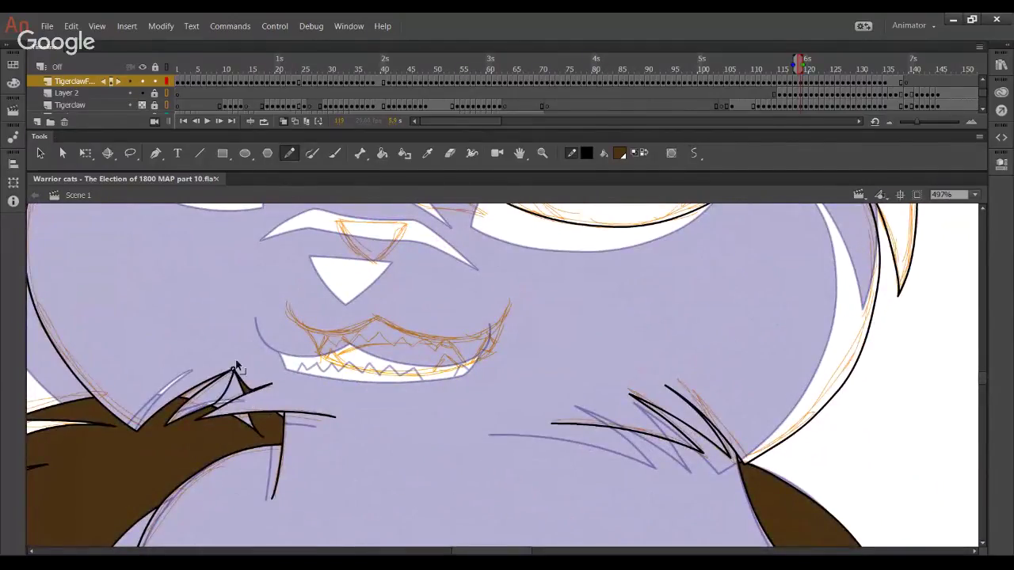
left_click_drag(465, 385, 357, 389)
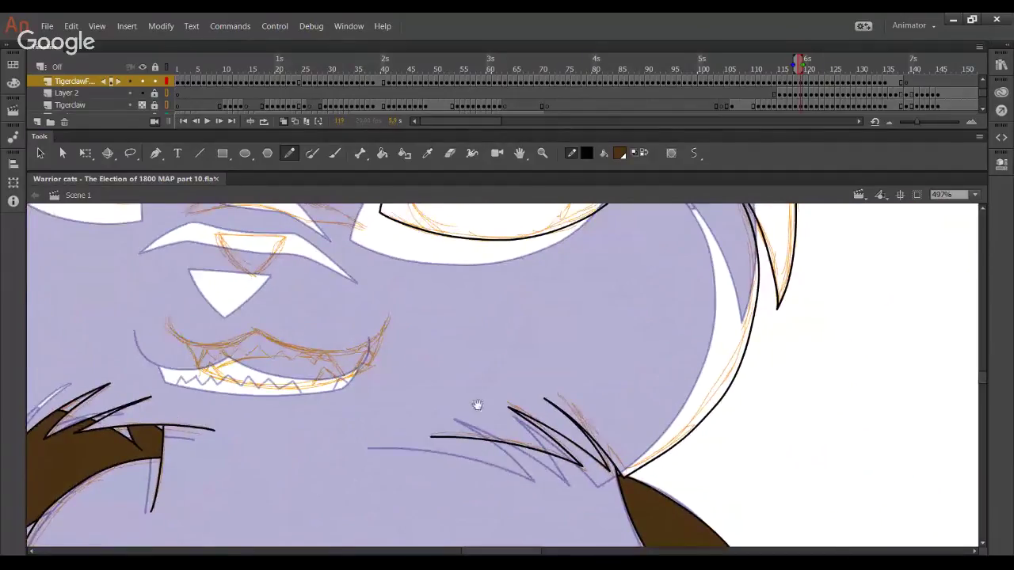
Draw the uppermost pointed fur tuft inside the right ear and delete its overshooting line ends
mouse_move(525, 378)
left_mouse_down()
mouse_move(474, 416)
mouse_move(470, 480)
left_mouse_up()
left_click_drag(571, 293, 496, 421)
mouse_move(513, 355)
left_mouse_down()
mouse_move(473, 448)
mouse_move(478, 524)
left_mouse_up()
mouse_move(396, 448)
left_mouse_down()
mouse_move(439, 446)
mouse_move(507, 350)
mouse_move(511, 266)
left_mouse_up()
key("ctrl+z")
mouse_move(396, 447)
left_mouse_down()
mouse_move(472, 417)
mouse_move(527, 255)
left_mouse_up()
mouse_move(428, 351)
left_mouse_down()
mouse_move(470, 335)
mouse_move(535, 320)
left_mouse_up()
left_click(542, 321, "ctrl")
key("Delete")
left_click(522, 308, "ctrl")
key("Delete")
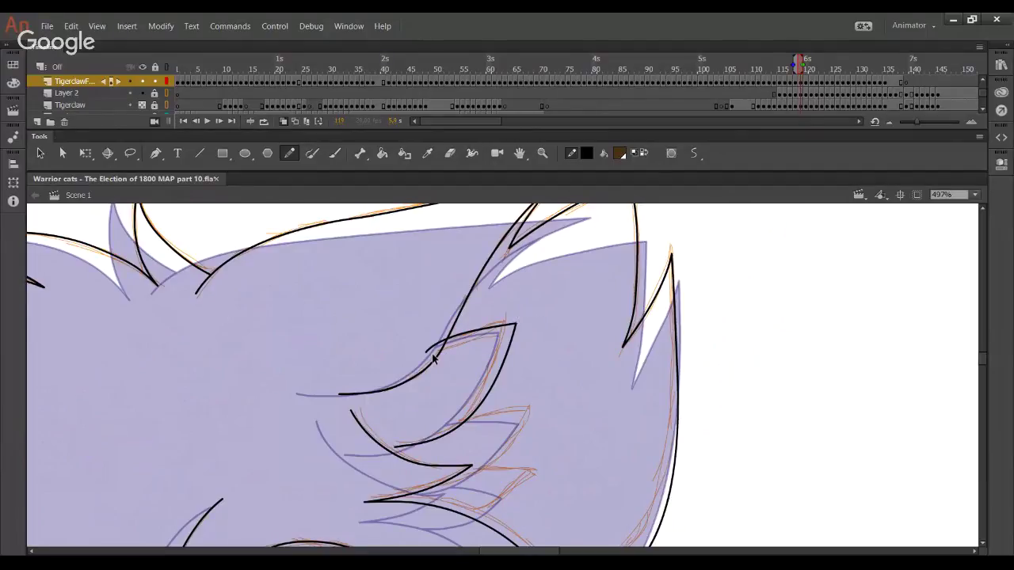
left_click(433, 352, "ctrl")
key("Delete")
Draw the middle fur tuft inside the right ear and trim the lines beyond its tip and base
mouse_move(372, 480)
left_mouse_down()
mouse_move(362, 454)
mouse_move(463, 462)
mouse_move(529, 381)
mouse_move(535, 337)
left_mouse_up()
key("ctrl+z")
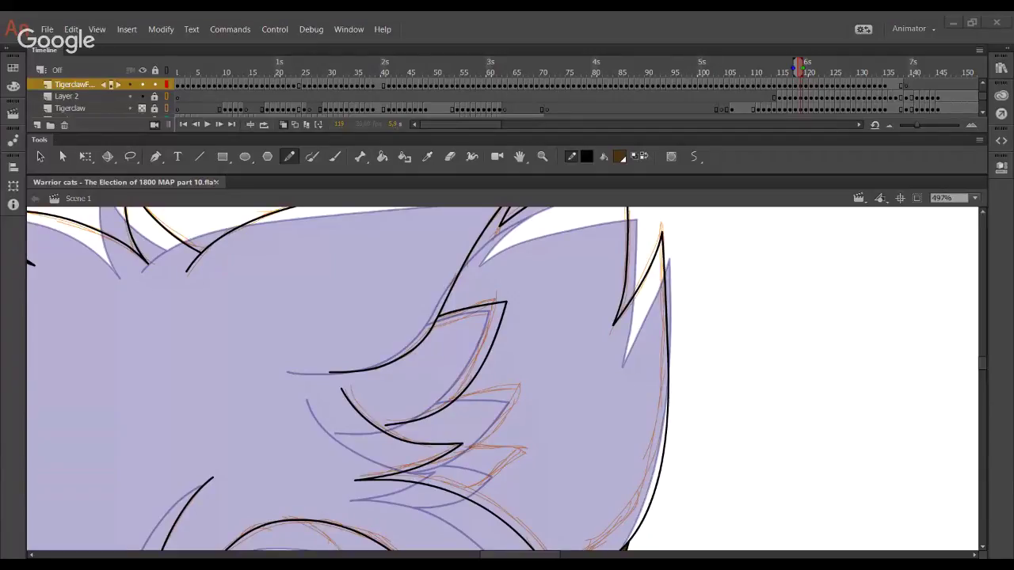
mouse_move(404, 476)
left_mouse_down()
mouse_move(497, 442)
mouse_move(541, 310)
left_mouse_up()
left_click_drag(428, 400, 560, 394)
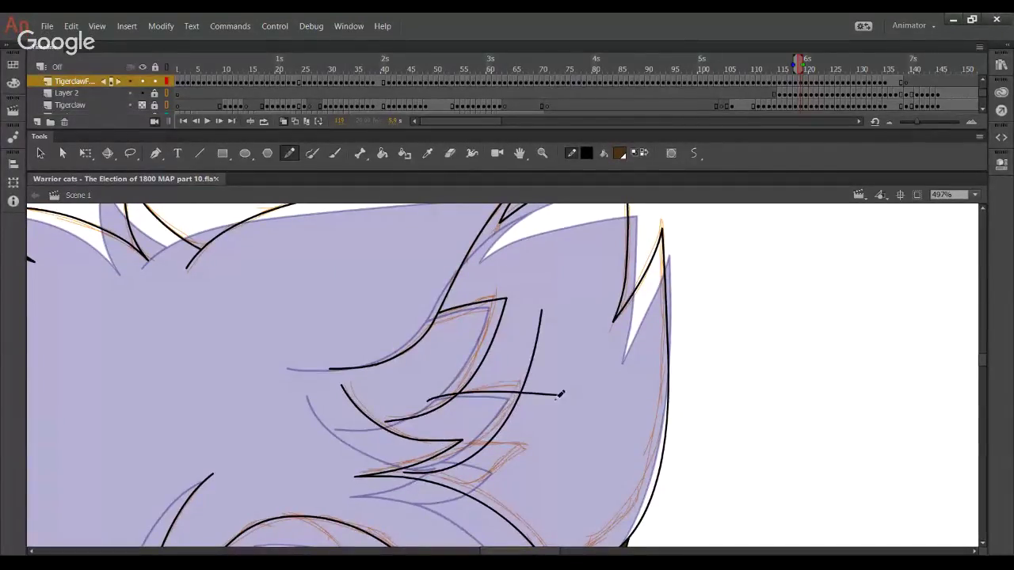
key("Delete")
left_click(447, 396, "ctrl")
key("Delete")
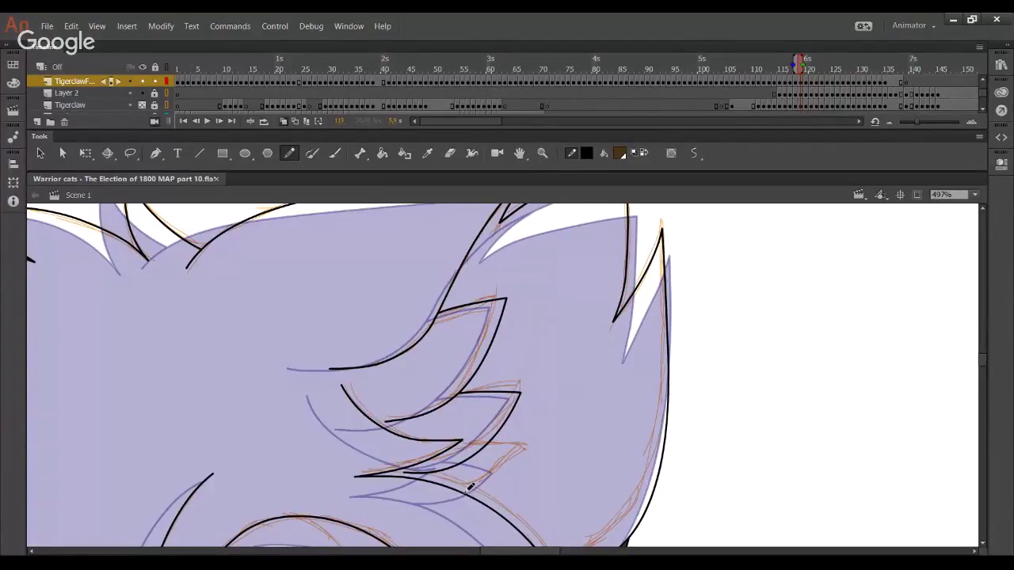
mouse_move(405, 505)
left_mouse_down()
mouse_move(503, 490)
mouse_move(545, 433)
mouse_move(527, 457)
left_mouse_up()
key("ctrl+z")
key("ctrl+z")
mouse_move(445, 507)
left_mouse_down()
mouse_move(529, 441)
mouse_move(477, 503)
mouse_move(533, 436)
left_mouse_up()
key("ctrl+z")
key("ctrl+z")
key("ctrl+z")
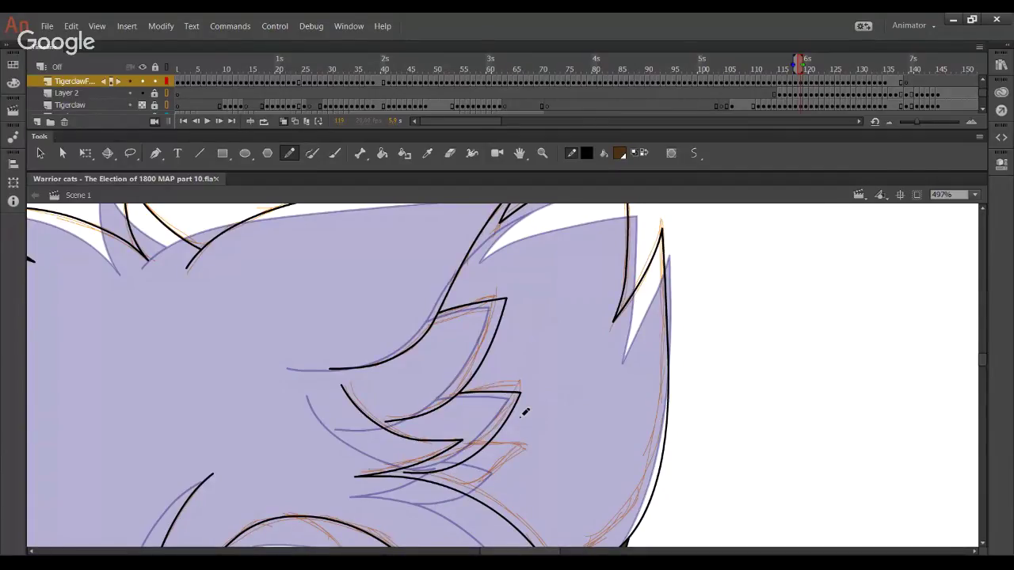
Draw the small lowest fur tuft inside the right ear and delete the excess line at its tip
left_click_drag(442, 460, 568, 491)
key("ctrl+z")
left_click_drag(430, 463, 543, 492)
key("ctrl+z")
left_click_drag(495, 455, 490, 423)
left_click_drag(519, 418, 441, 478)
left_click(506, 439, "ctrl")
key("Delete")
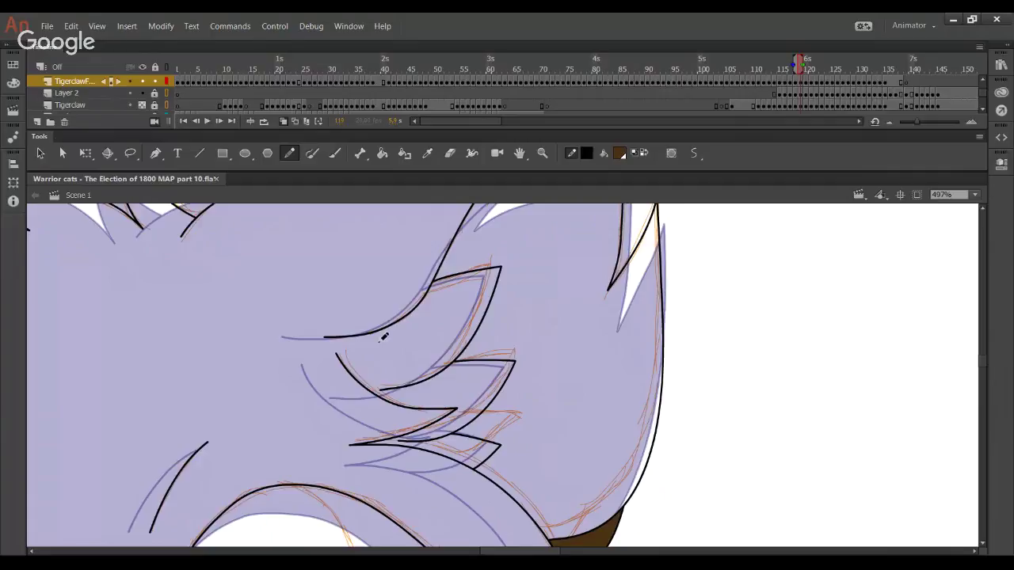
Fill the inside of the right ear around the fur tufts with dark brown
left_click(381, 153)
left_click(527, 453)
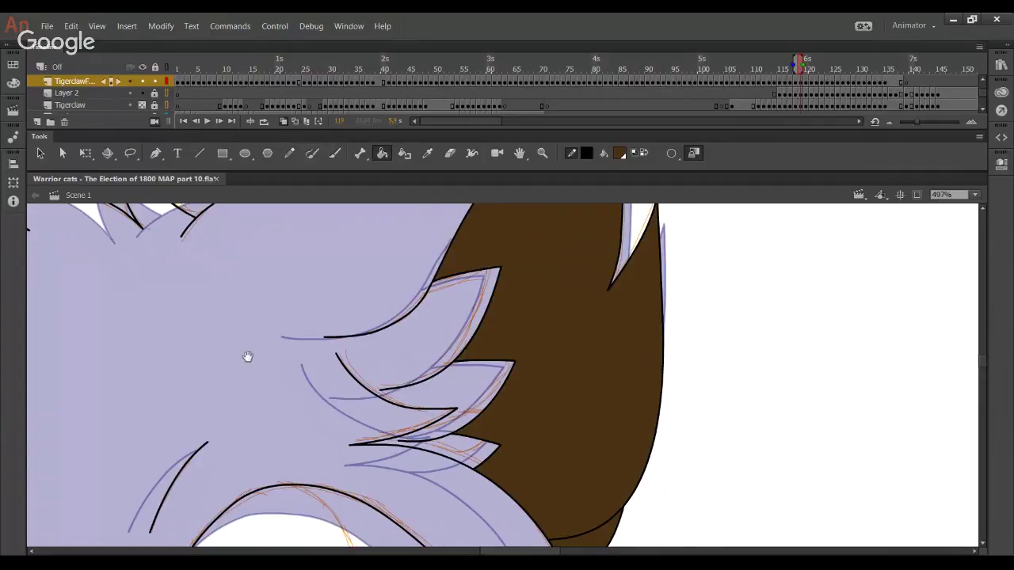
left_click_drag(246, 355, 451, 485)
left_click_drag(353, 369, 426, 433)
left_click(289, 153)
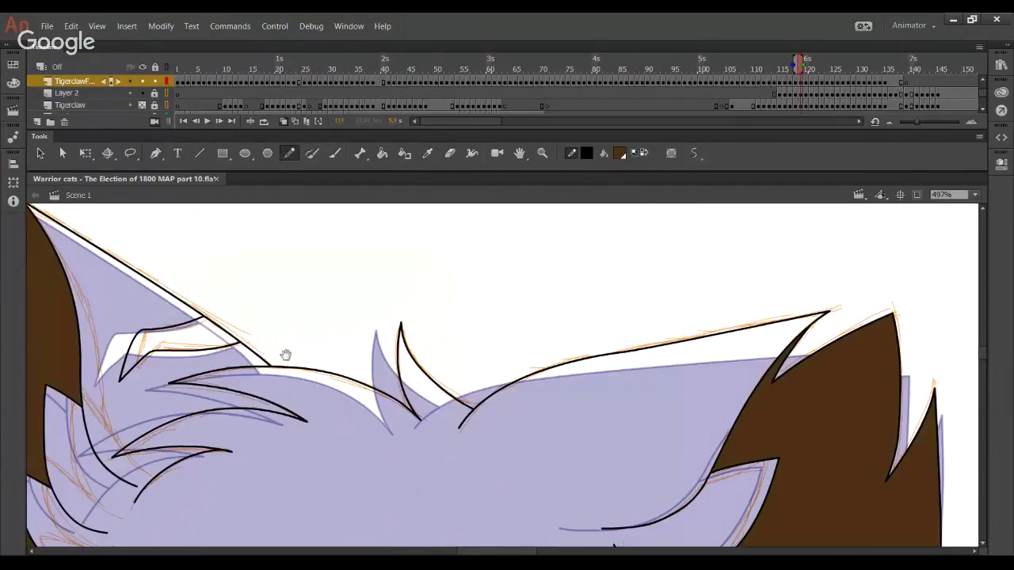
Draw a nearly straight black line along the top edge of the sketched nose
left_click_drag(290, 499, 309, 197)
left_click_drag(408, 450, 379, 348)
left_click_drag(378, 407, 314, 302)
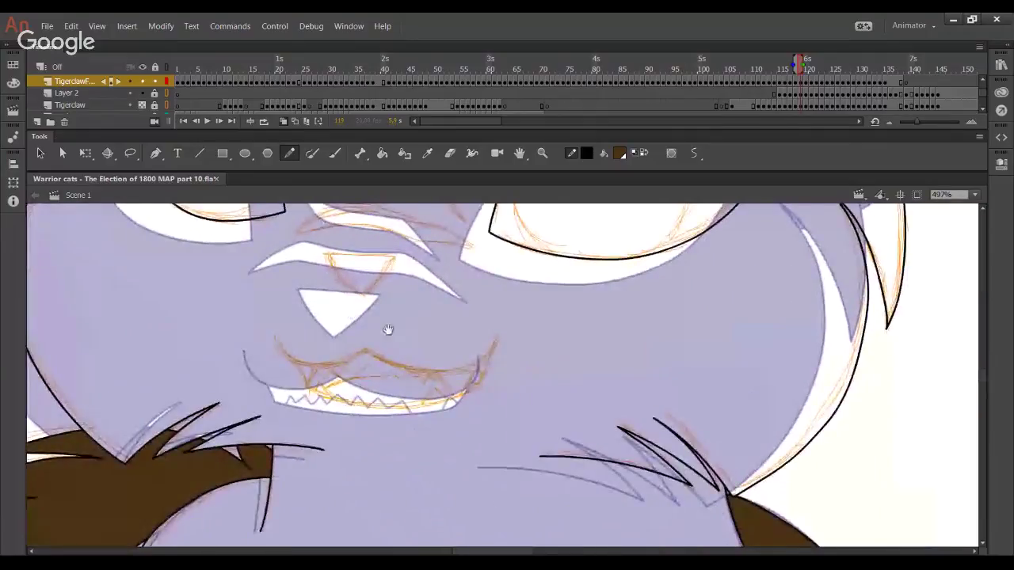
left_click_drag(389, 330, 397, 354)
key("ctrl+z")
left_click_drag(307, 290, 485, 288)
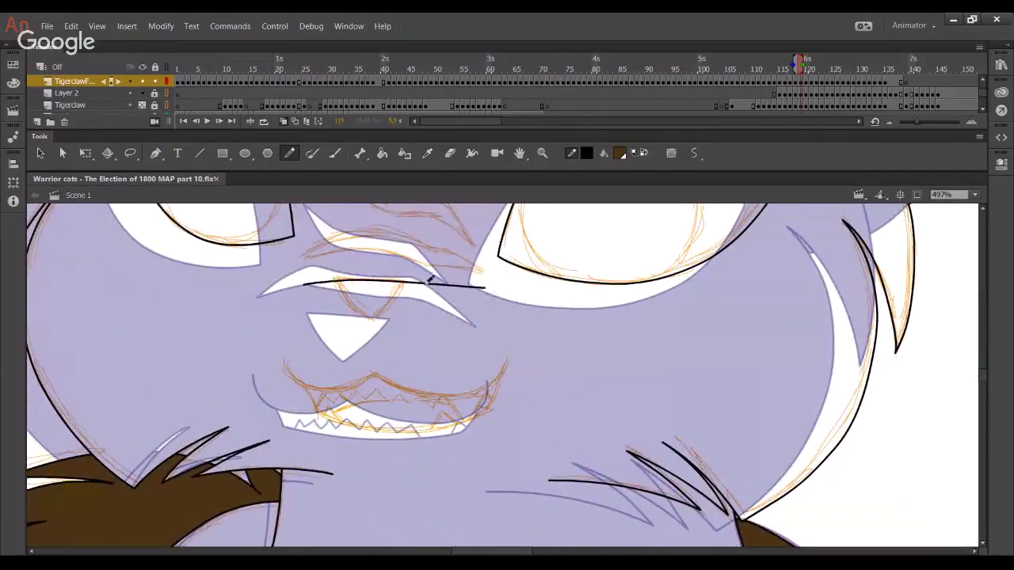
key("ctrl+z")
left_click_drag(297, 286, 499, 287)
key("ctrl+z")
left_click_drag(316, 281, 475, 279)
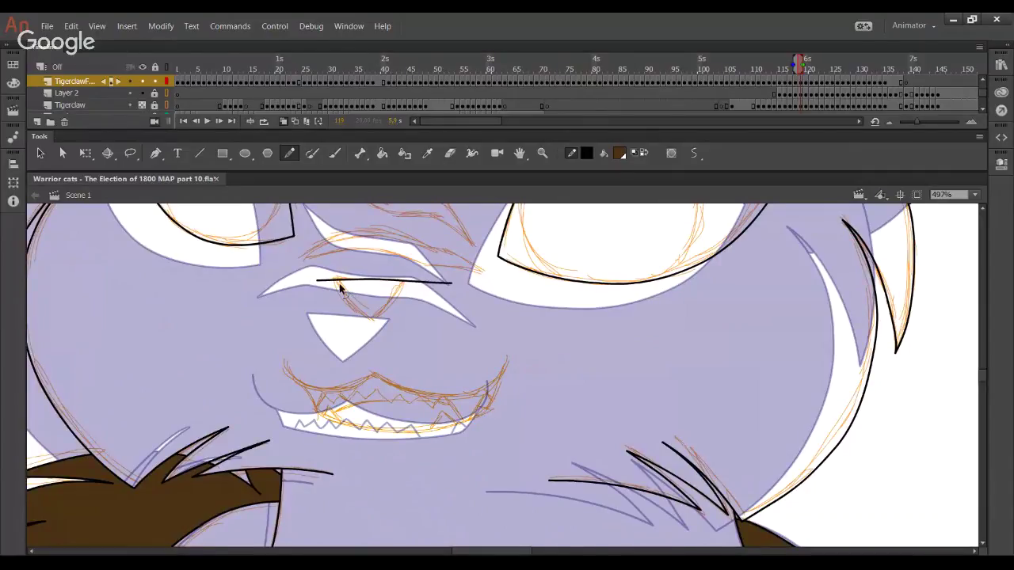
Draw the nose's curved left side from the top line down past its pointed lower tip
mouse_move(329, 260)
left_mouse_down()
mouse_move(329, 279)
mouse_move(419, 353)
mouse_move(403, 339)
left_mouse_up()
key("ctrl+z")
key("ctrl+z")
left_click_drag(333, 271, 403, 339)
key("ctrl+z")
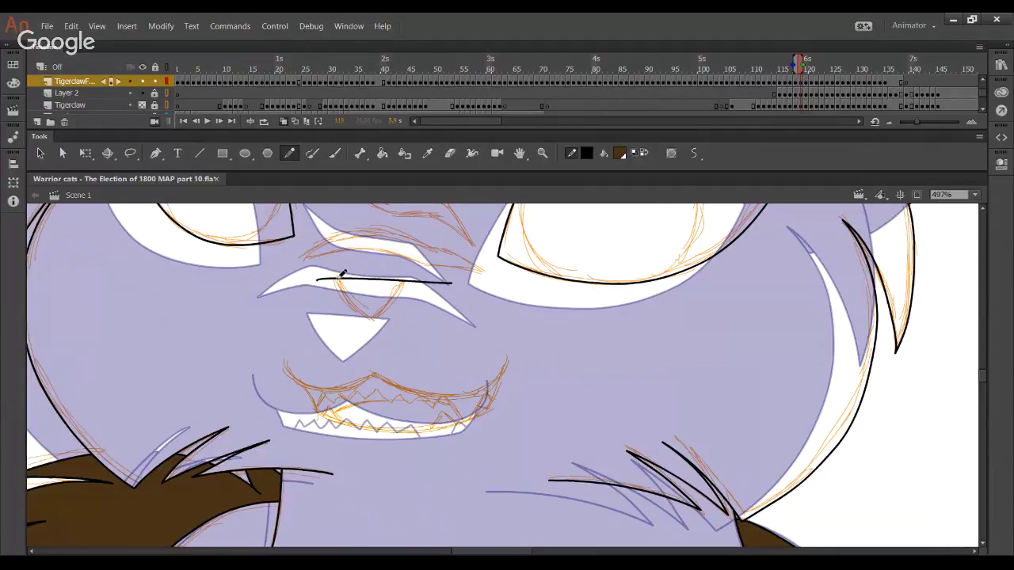
mouse_move(337, 274)
left_mouse_down()
mouse_move(410, 343)
mouse_move(408, 284)
left_mouse_up()
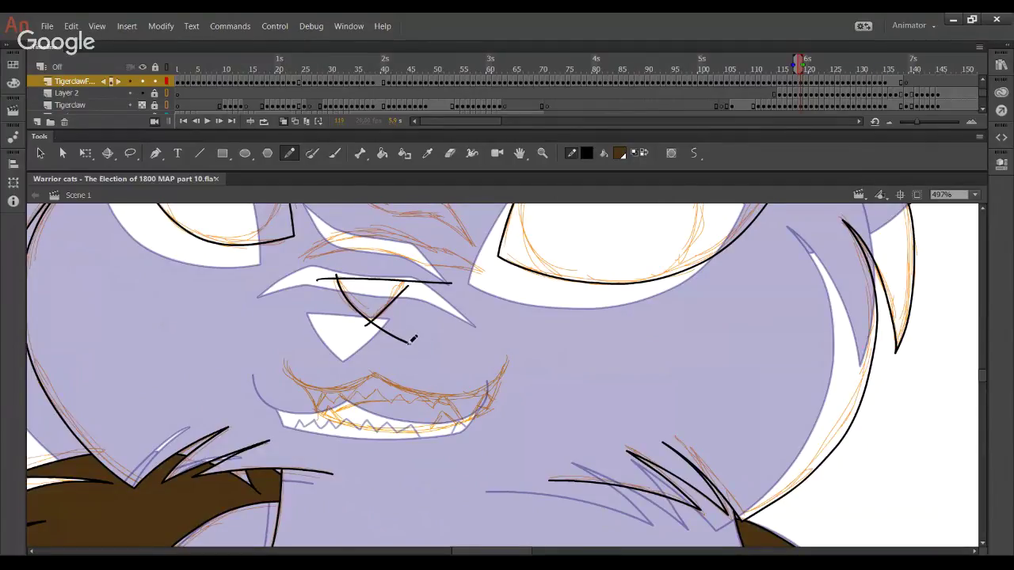
Redraw the nose's right side and delete the overshooting line ends to leave a closed triangular nose
key("ctrl+z")
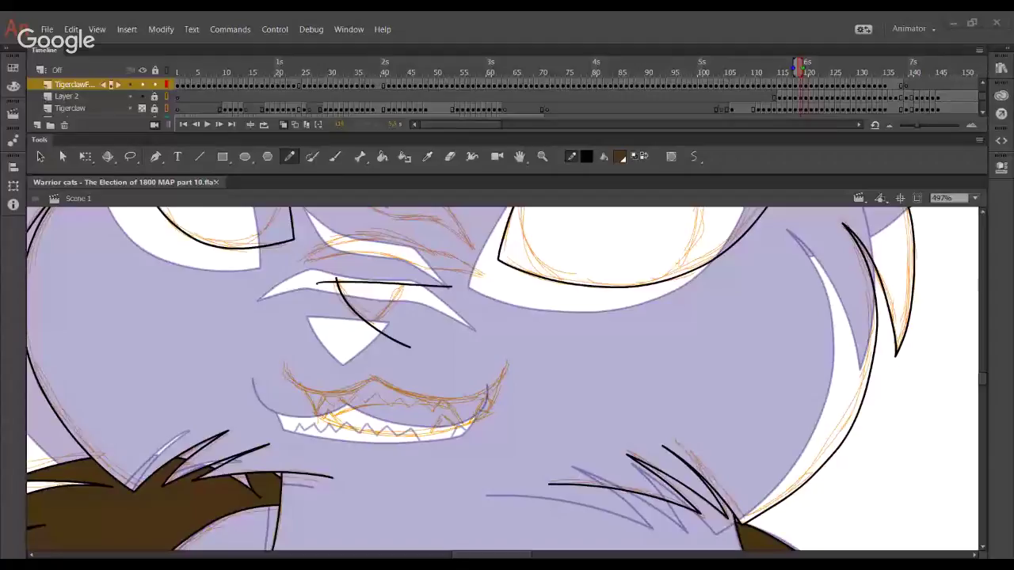
mouse_move(363, 332)
left_mouse_down()
mouse_move(411, 363)
mouse_move(407, 288)
mouse_move(453, 231)
left_mouse_up()
key("ctrl+z")
key("ctrl+z")
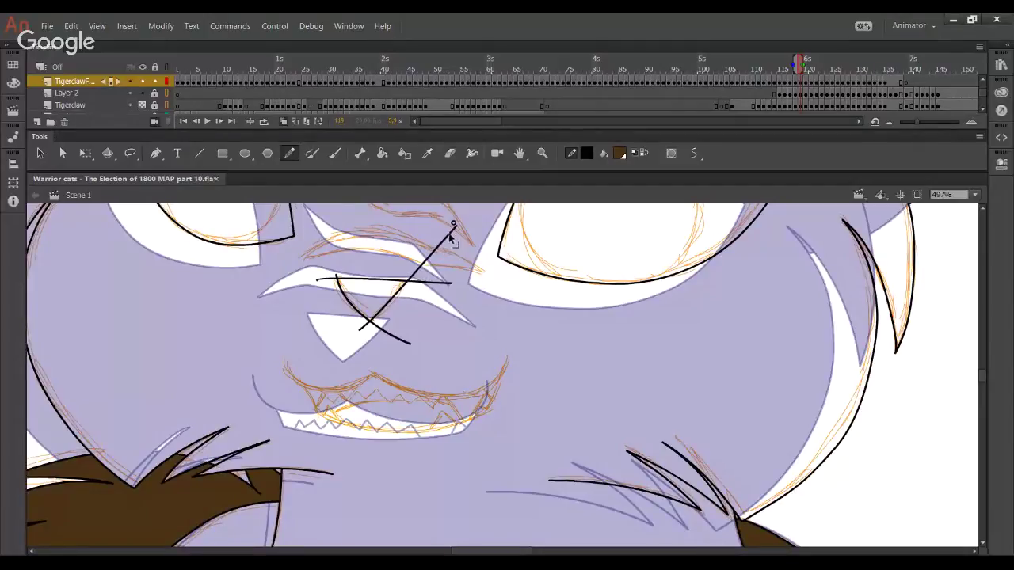
left_click(438, 247, "ctrl")
key("ctrl+z")
key("ctrl+z")
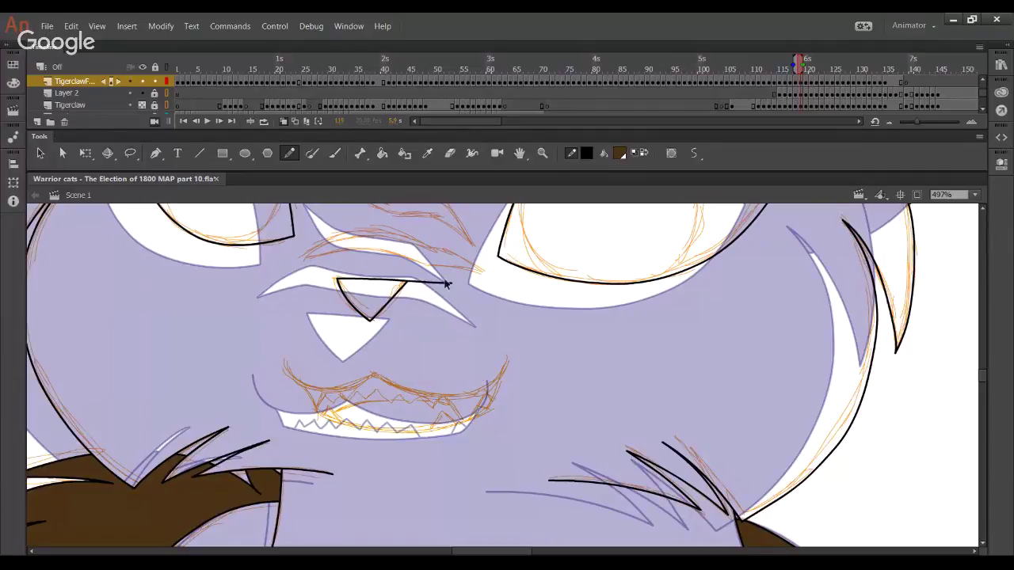
key("ctrl+z")
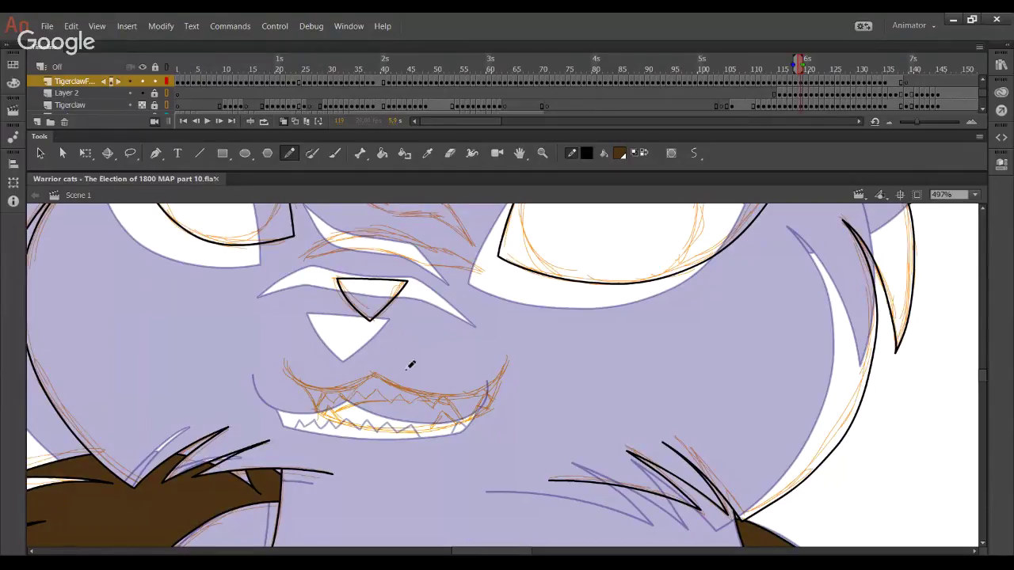
Draw the left half of the upper mouth line as a curve from the left mouth corner up past the centre peak
mouse_move(291, 367)
left_mouse_down()
mouse_move(341, 393)
mouse_move(445, 317)
left_mouse_up()
key("ctrl+z")
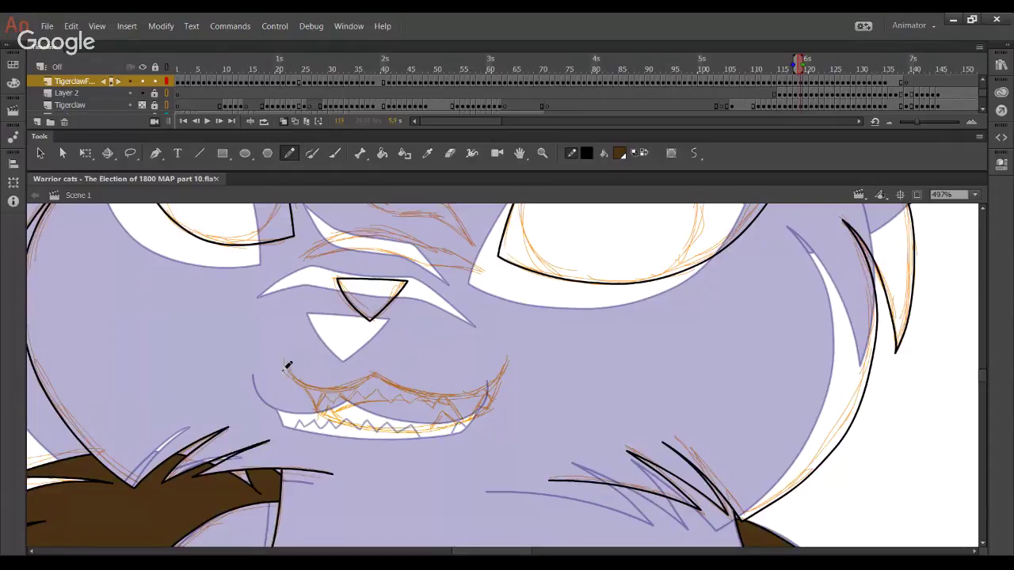
mouse_move(285, 362)
left_mouse_down()
mouse_move(326, 391)
mouse_move(424, 302)
left_mouse_up()
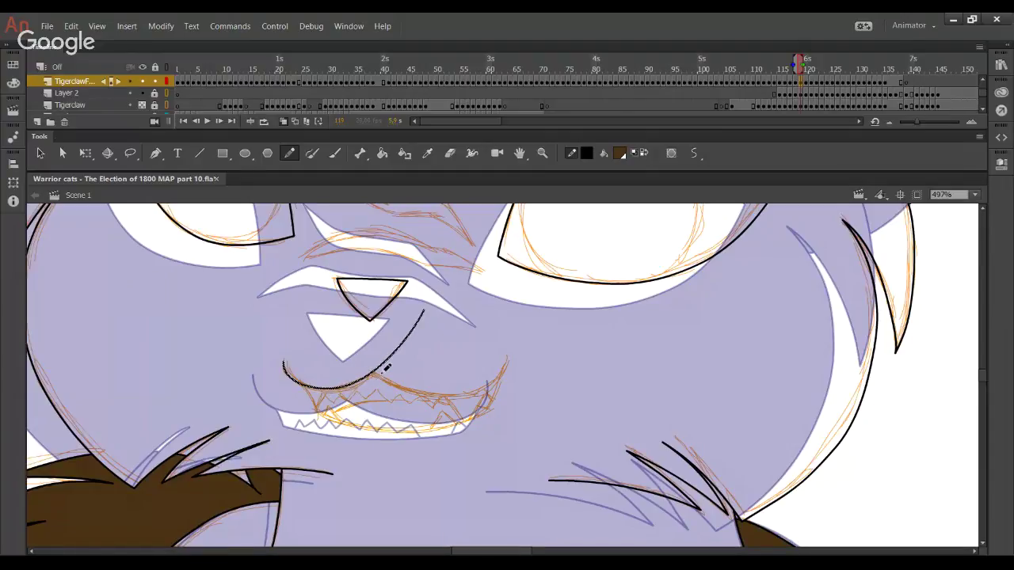
left_click(381, 379)
left_click(503, 436, "ctrl")
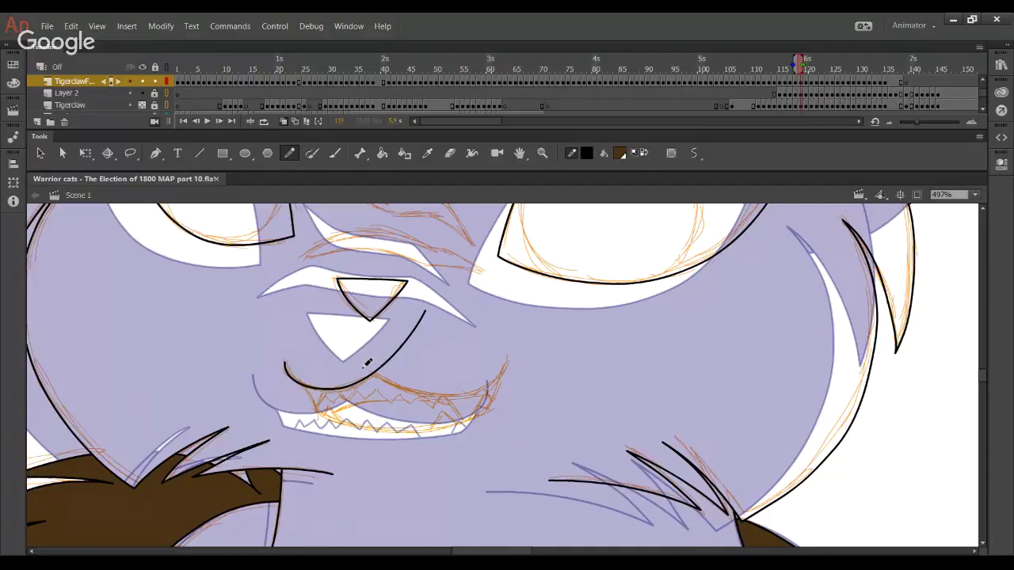
Draw the right half of the upper mouth line to the right corner and trim both curves where they cross at the centre peak
mouse_move(363, 364)
left_mouse_down()
mouse_move(420, 392)
mouse_move(511, 358)
mouse_move(500, 378)
mouse_move(442, 398)
left_mouse_up()
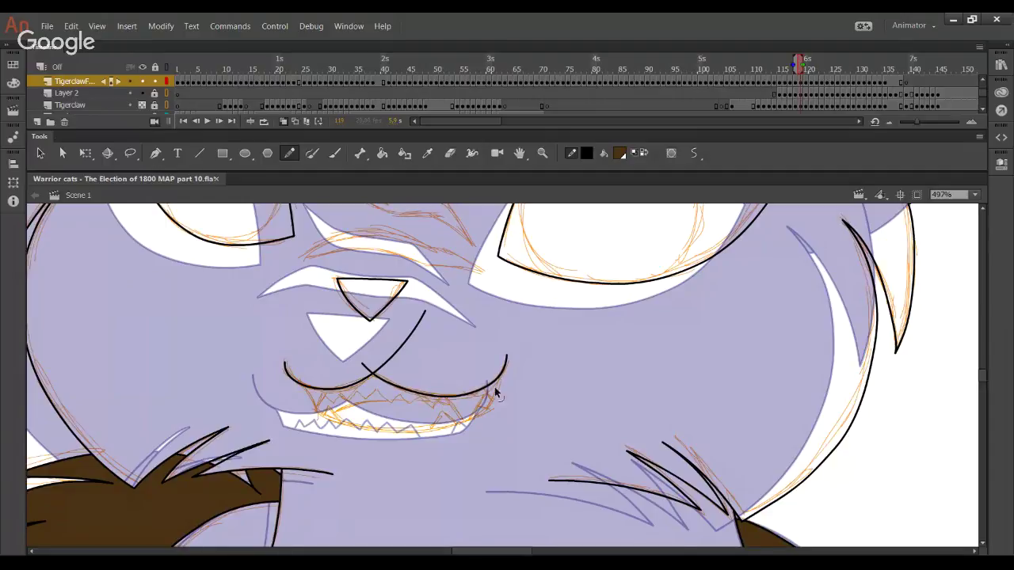
left_click(365, 369)
key("Delete")
key("ctrl+z")
mouse_move(391, 373)
left_mouse_down()
mouse_move(374, 364)
mouse_move(375, 384)
left_mouse_up()
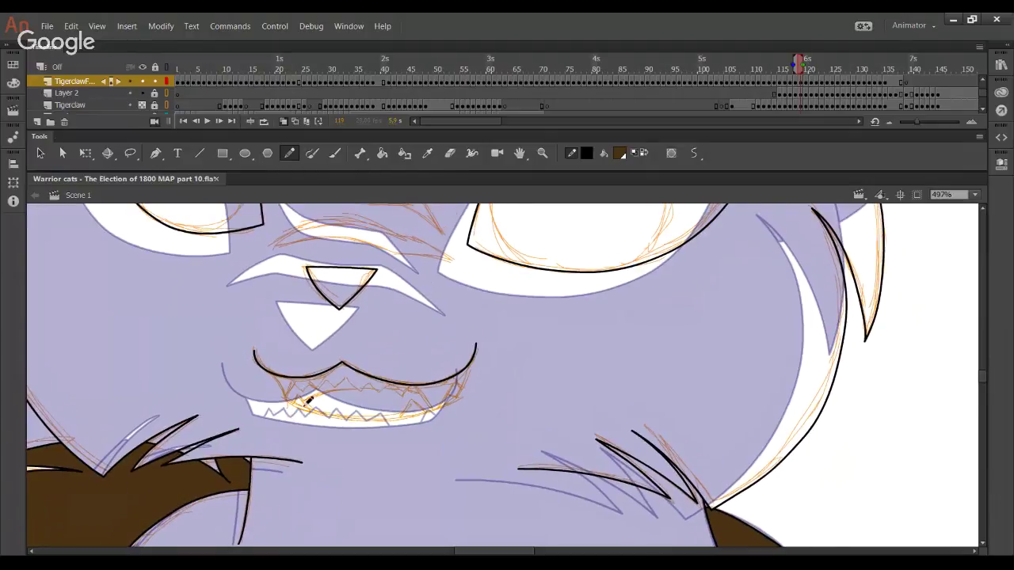
Draw the curved lower edge of the open mouth beneath the sketched teeth
mouse_move(287, 399)
left_mouse_down()
mouse_move(366, 419)
mouse_move(430, 412)
mouse_move(466, 382)
left_mouse_up()
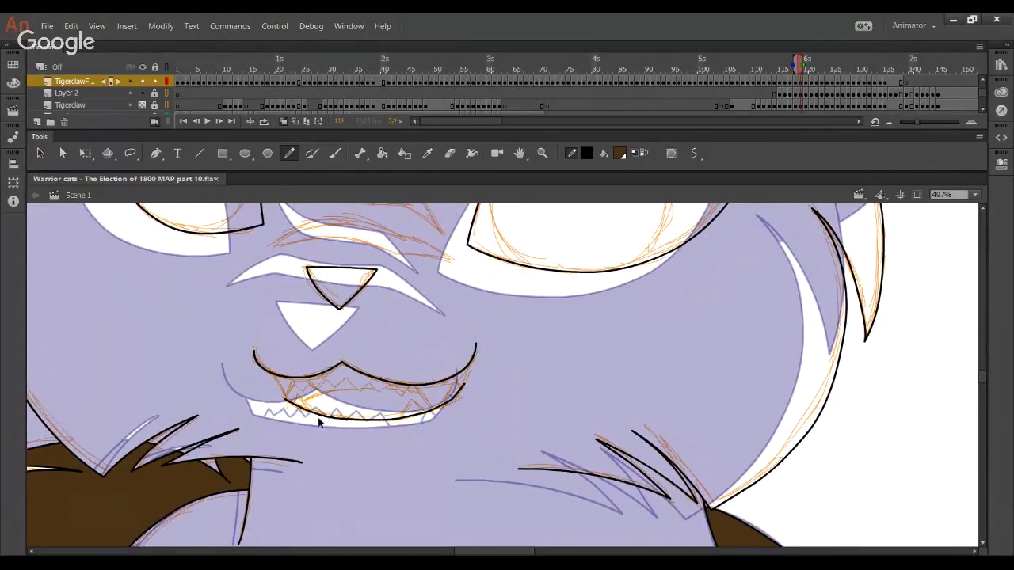
Redraw the mouth's lower lip line along the sketch up to the right mouth corner and adjust its right-hand bend
key("ctrl+z")
mouse_move(287, 398)
left_mouse_down()
mouse_move(442, 411)
mouse_move(474, 360)
left_mouse_up()
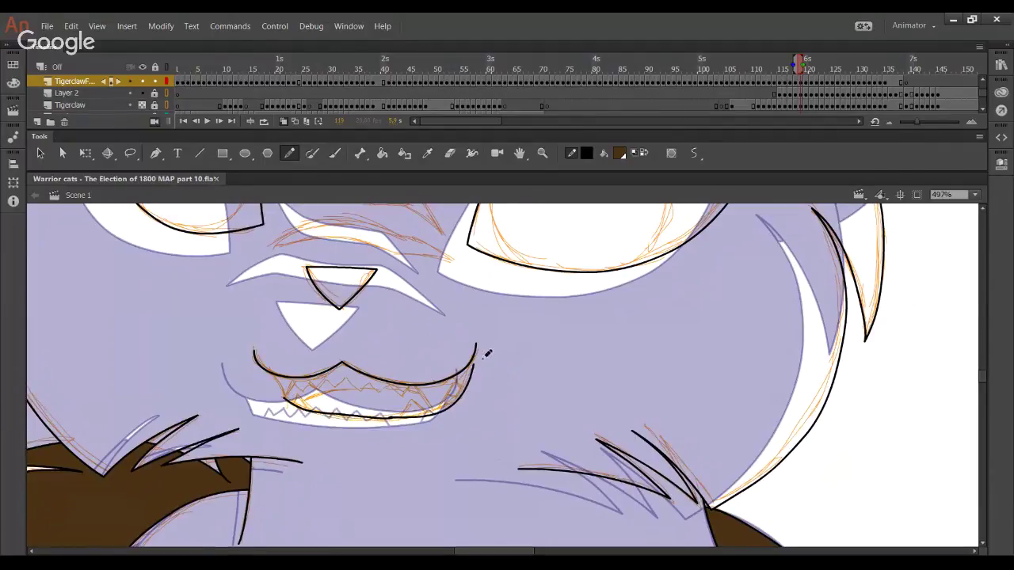
key("ctrl+z")
mouse_move(287, 398)
left_mouse_down()
mouse_move(424, 418)
mouse_move(463, 403)
mouse_move(475, 347)
left_mouse_up()
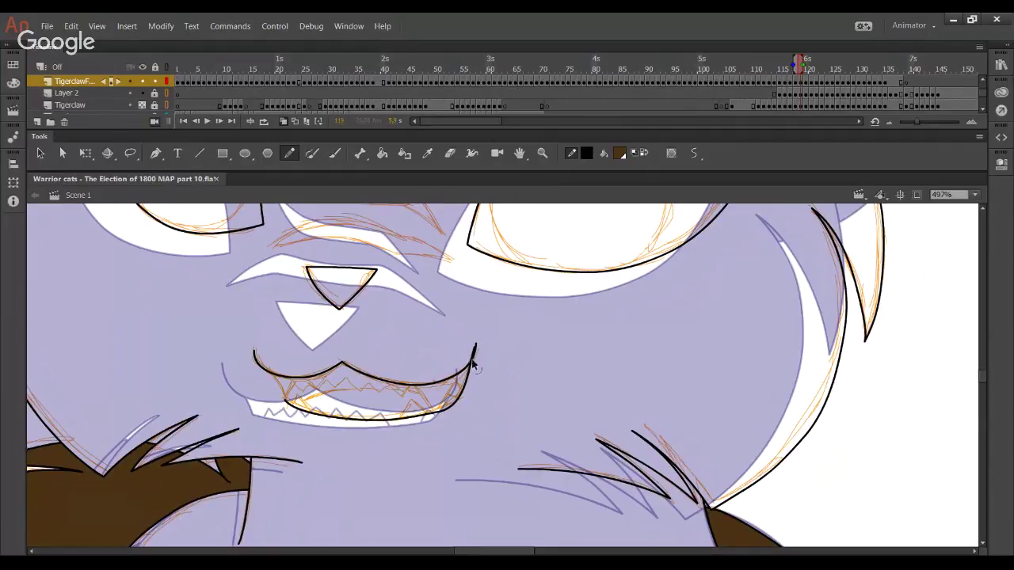
mouse_move(465, 387)
left_mouse_down()
mouse_move(453, 401)
mouse_move(461, 390)
left_mouse_up()
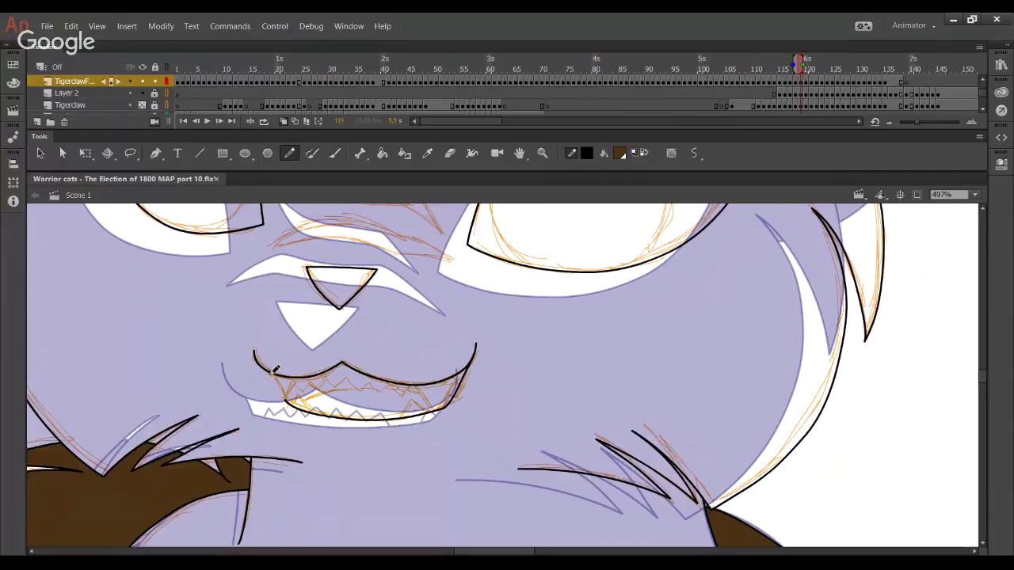
Draw the upper fang at the mouth's left side and delete the line ends that overshoot it
left_click_drag(296, 381, 276, 402)
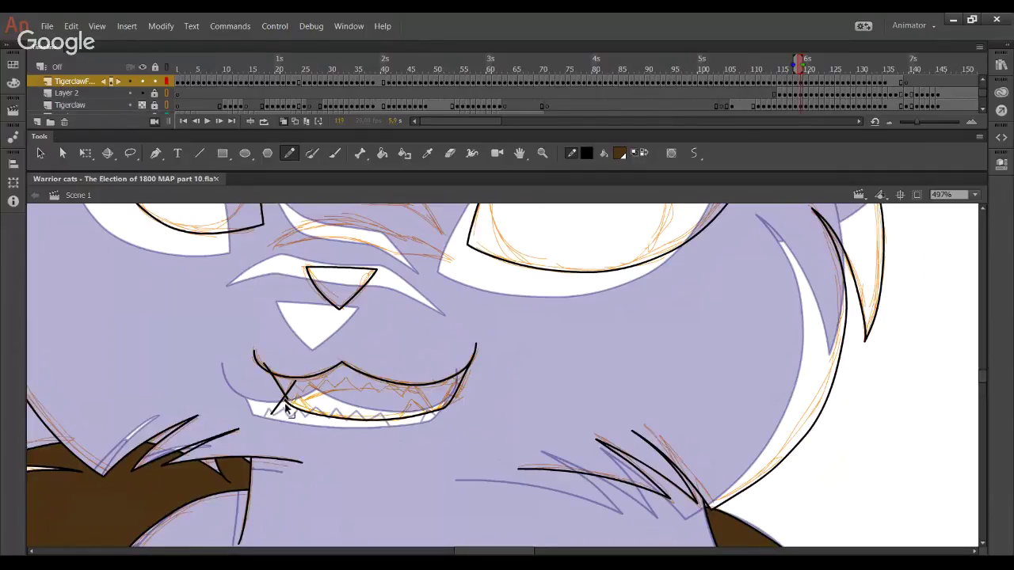
left_click(276, 409, "ctrl")
key("Delete")
left_click(269, 369, "ctrl")
key("Delete")
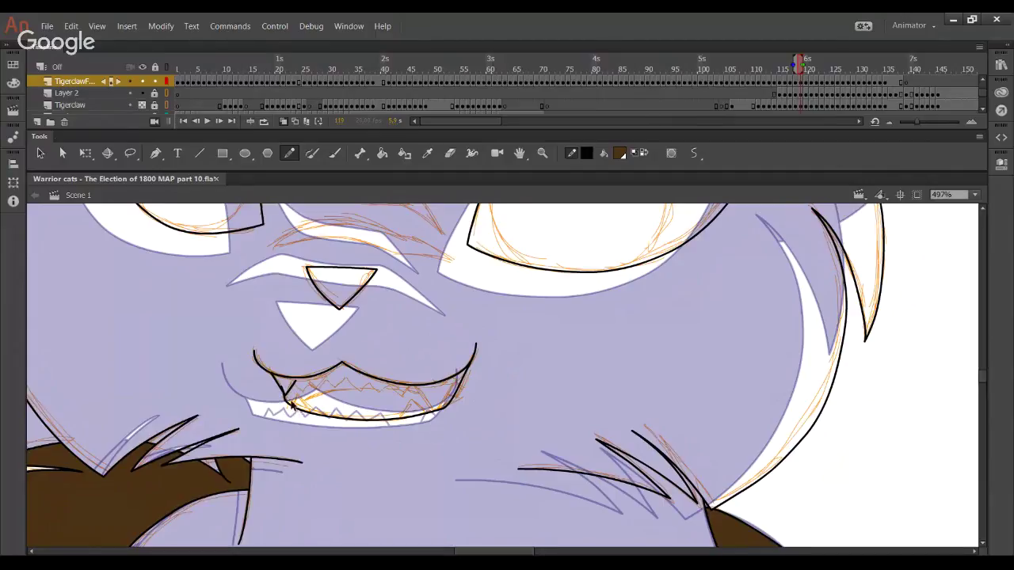
Join the lower lip's left end to the tip of the left upper fang and undo the stray adjustments
left_click(542, 153)
left_click_drag(177, 292, 551, 490)
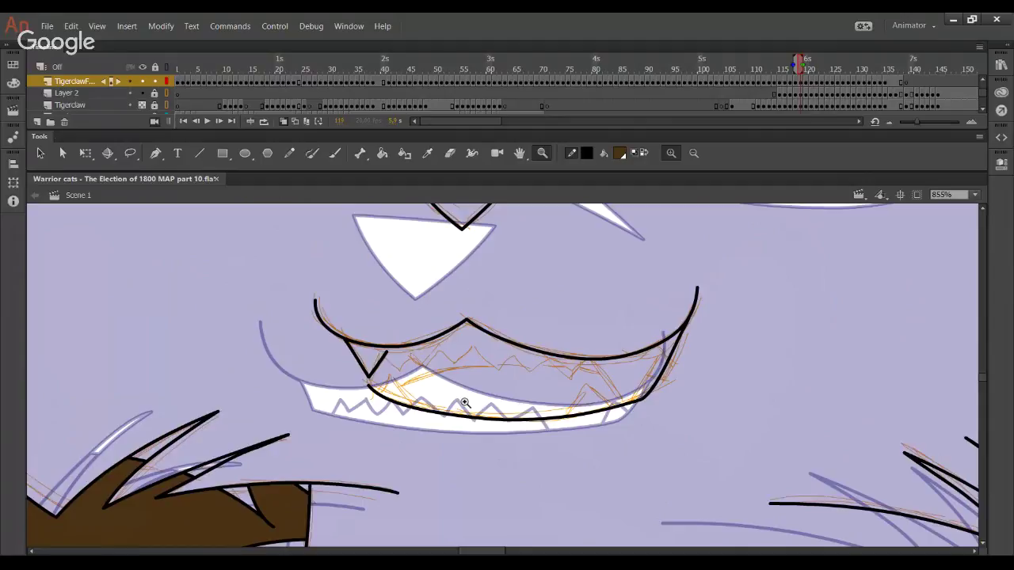
key("shift+y")
left_click_drag(369, 385, 323, 370)
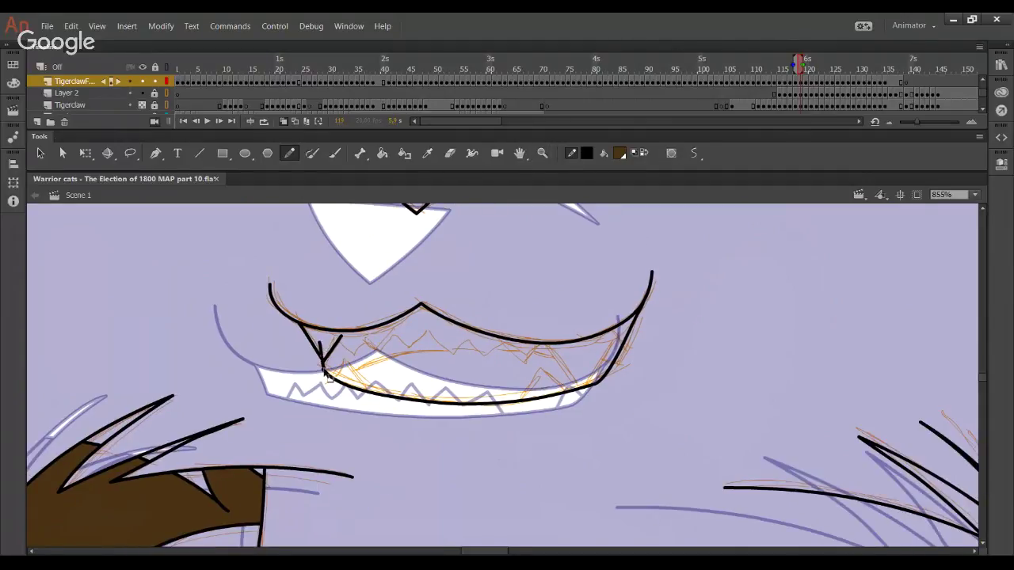
left_click_drag(321, 364, 298, 387)
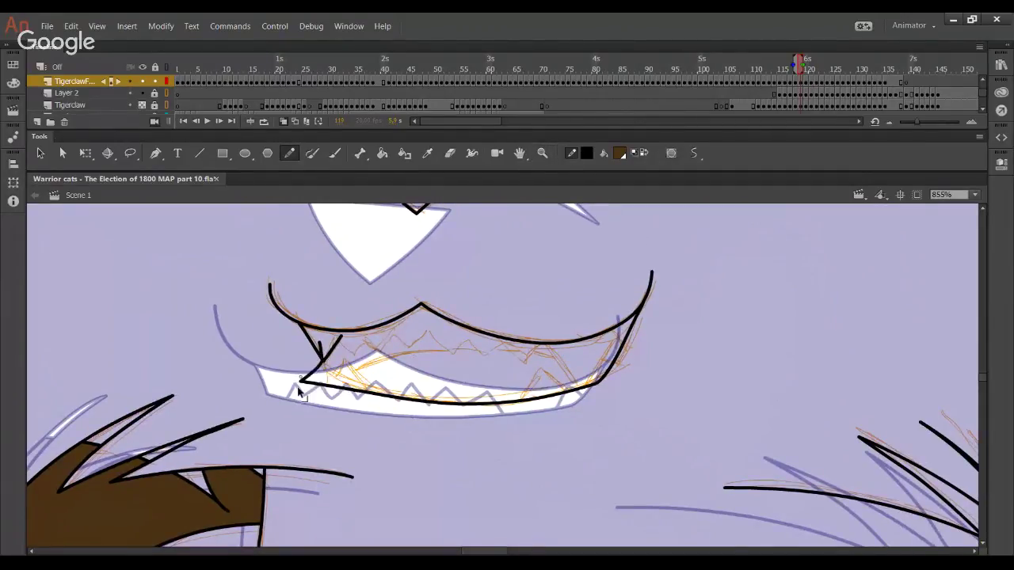
key("ctrl+z")
key("ctrl+z")
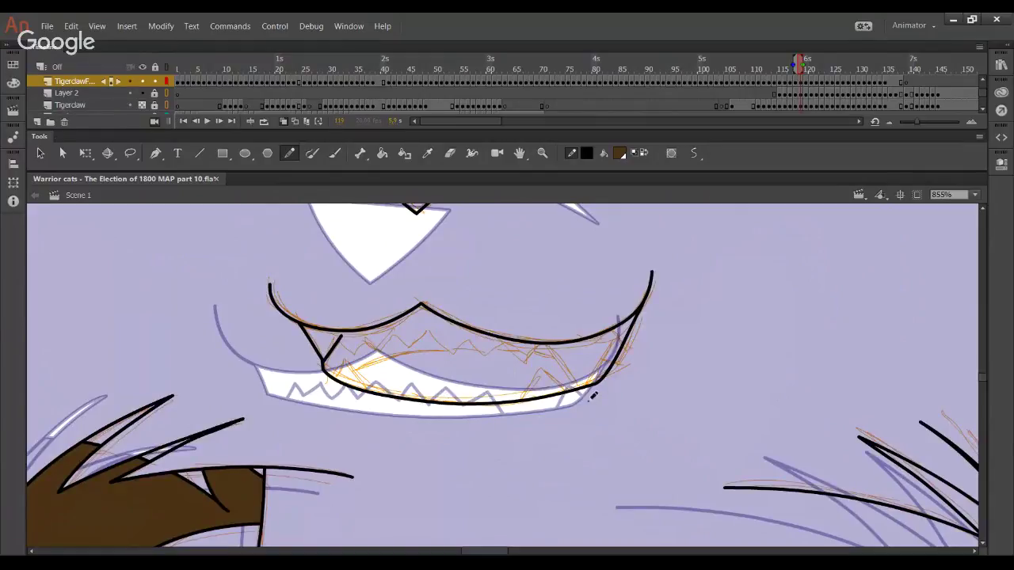
Draw the upper fang at the mouth's right side with strokes running from upper to lower lip, undoing the poor ones
mouse_move(537, 325)
left_mouse_down()
mouse_move(604, 431)
mouse_move(604, 411)
left_mouse_up()
key("ctrl+z")
key("ctrl+z")
key("ctrl+z")
mouse_move(533, 318)
left_mouse_down()
mouse_move(601, 422)
mouse_move(625, 321)
mouse_move(641, 361)
left_mouse_up()
key("ctrl+z")
Trim the right upper fang's lines where they overshoot the lips and undo the stray edits
left_click(539, 328, "ctrl")
key("Delete")
left_click(594, 415, "ctrl")
key("Delete")
left_click(578, 395, "ctrl")
key("Delete")
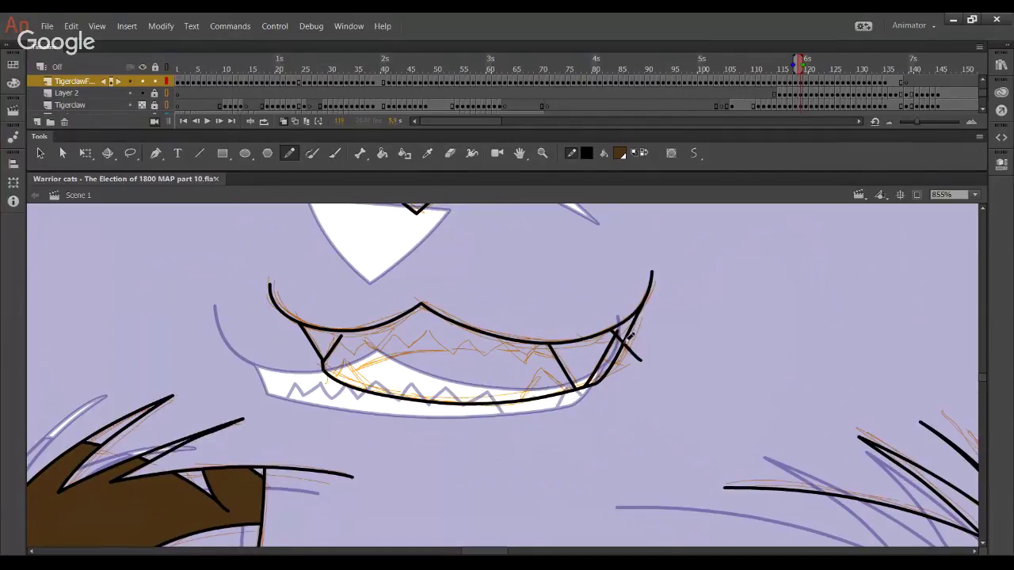
key("ctrl+z")
mouse_move(325, 365)
left_mouse_down()
mouse_move(332, 386)
mouse_move(333, 375)
left_mouse_up()
key("ctrl+z")
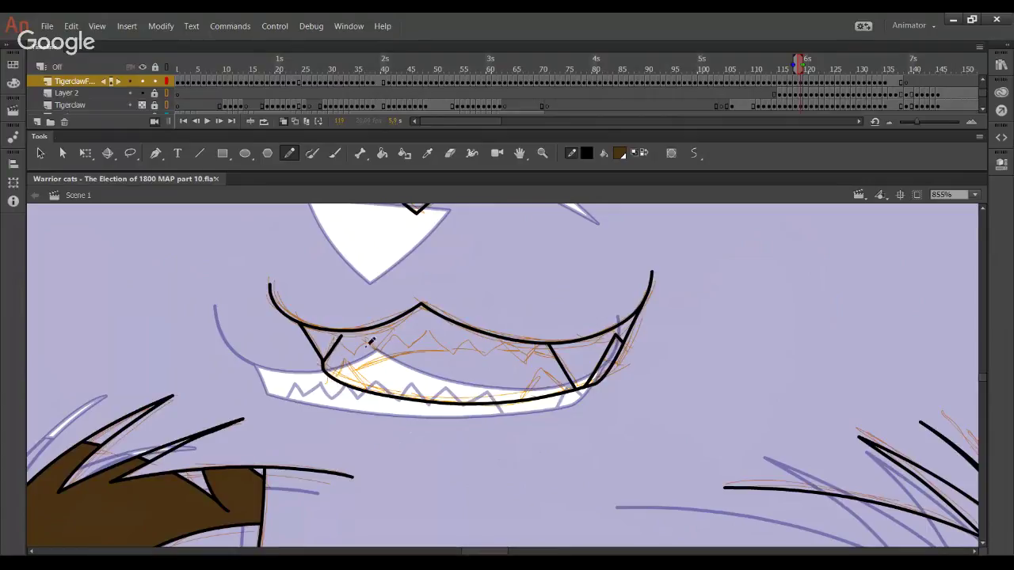
Draw a zigzag row of small upper teeth between the two upper fangs and delete the excess line end
mouse_move(332, 336)
left_mouse_down()
mouse_move(371, 339)
mouse_move(365, 344)
mouse_move(400, 332)
mouse_move(409, 350)
mouse_move(431, 322)
mouse_move(447, 351)
left_mouse_up()
key("ctrl+z")
key("ctrl+z")
mouse_move(339, 337)
left_mouse_down()
mouse_move(360, 350)
mouse_move(375, 336)
mouse_move(385, 350)
mouse_move(400, 331)
mouse_move(415, 348)
mouse_move(430, 332)
mouse_move(450, 354)
mouse_move(470, 334)
mouse_move(482, 361)
mouse_move(503, 339)
mouse_move(525, 362)
mouse_move(564, 303)
left_mouse_up()
key("ctrl+z")
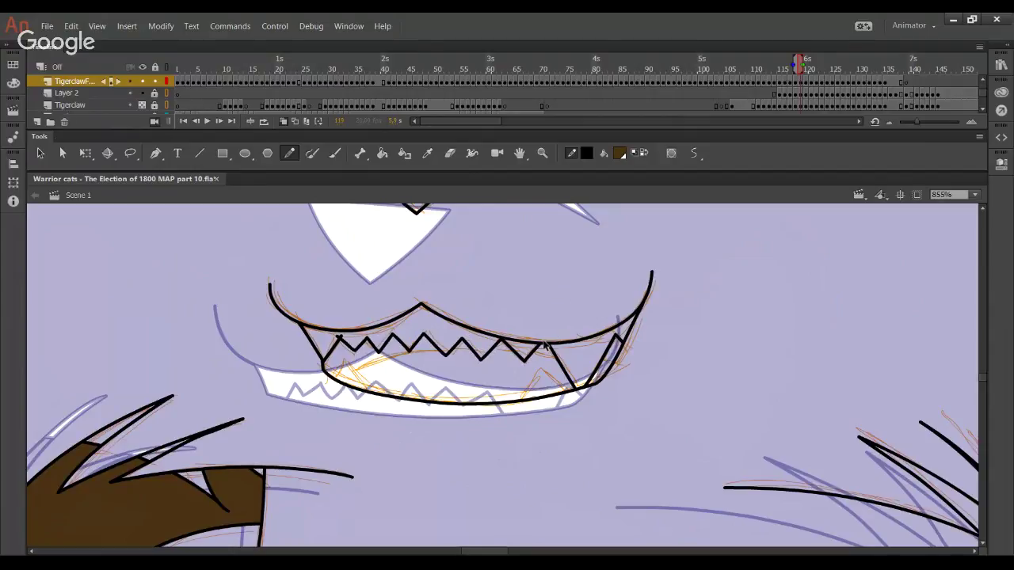
key("Delete")
Draw the pointed lower fang at the mouth's left side and delete its line ends above the tip and below the lip
left_click_drag(488, 417, 468, 411)
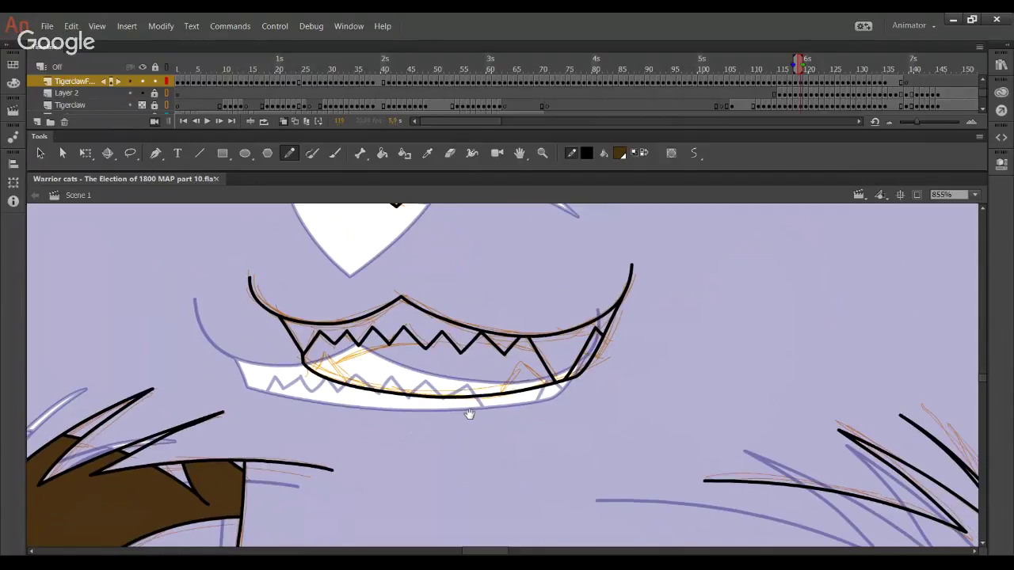
mouse_move(303, 389)
left_mouse_down()
mouse_move(333, 341)
mouse_move(367, 412)
left_mouse_up()
left_click(320, 349, "ctrl")
key("Delete")
left_click(326, 351, "ctrl")
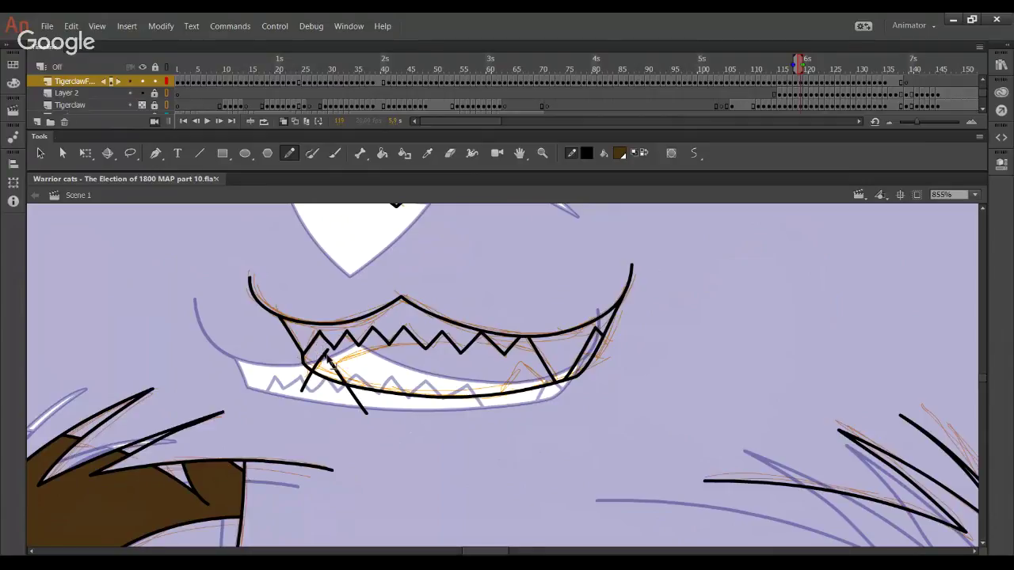
key("Delete")
left_click(308, 380, "ctrl")
key("Delete")
left_click(363, 407, "ctrl")
Draw the pointed lower fang at the mouth's right side and delete its line ends above the tip and below the lip
left_click_drag(492, 416, 531, 347)
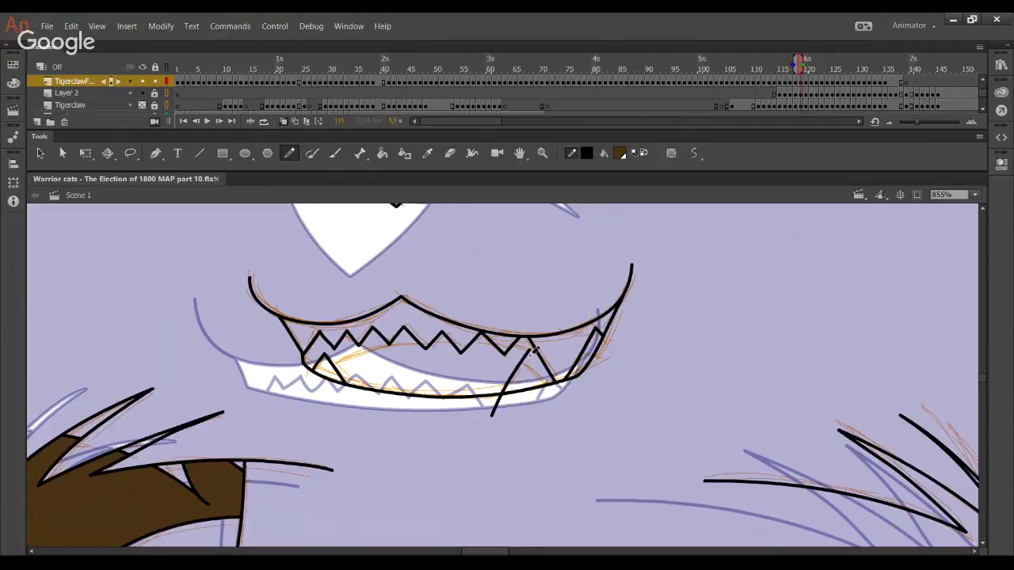
left_click_drag(567, 405, 526, 359)
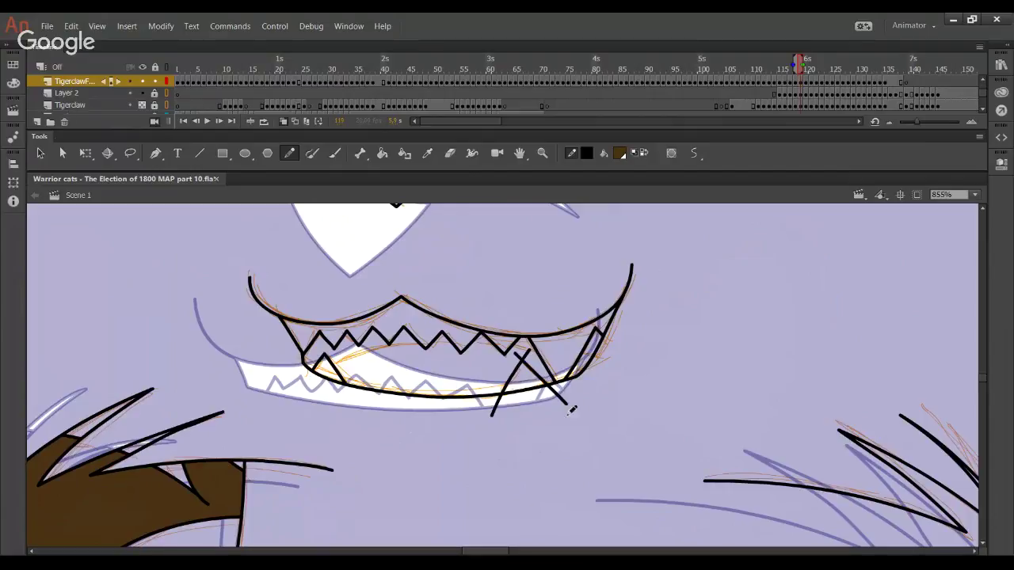
left_click(528, 360, "ctrl")
key("Delete")
left_click(494, 413, "ctrl")
key("Delete")
left_click(568, 398, "ctrl")
key("Delete")
mouse_move(325, 364)
left_mouse_down()
mouse_move(448, 344)
mouse_move(601, 363)
mouse_move(541, 345)
mouse_move(404, 337)
mouse_move(369, 343)
mouse_move(339, 363)
mouse_move(409, 342)
mouse_move(532, 341)
mouse_move(624, 363)
mouse_move(407, 346)
mouse_move(515, 347)
mouse_move(652, 389)
left_mouse_up()
key("ctrl+z")
key("ctrl+z")
key("ctrl+z")
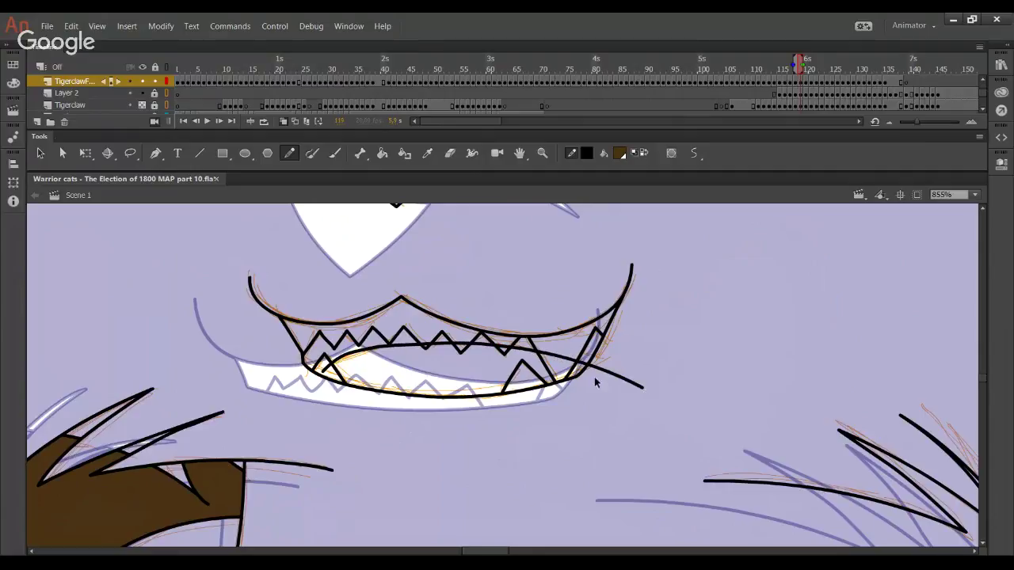
key("ctrl+z")
mouse_move(342, 370)
left_mouse_down()
mouse_move(460, 340)
mouse_move(540, 346)
mouse_move(651, 379)
left_mouse_up()
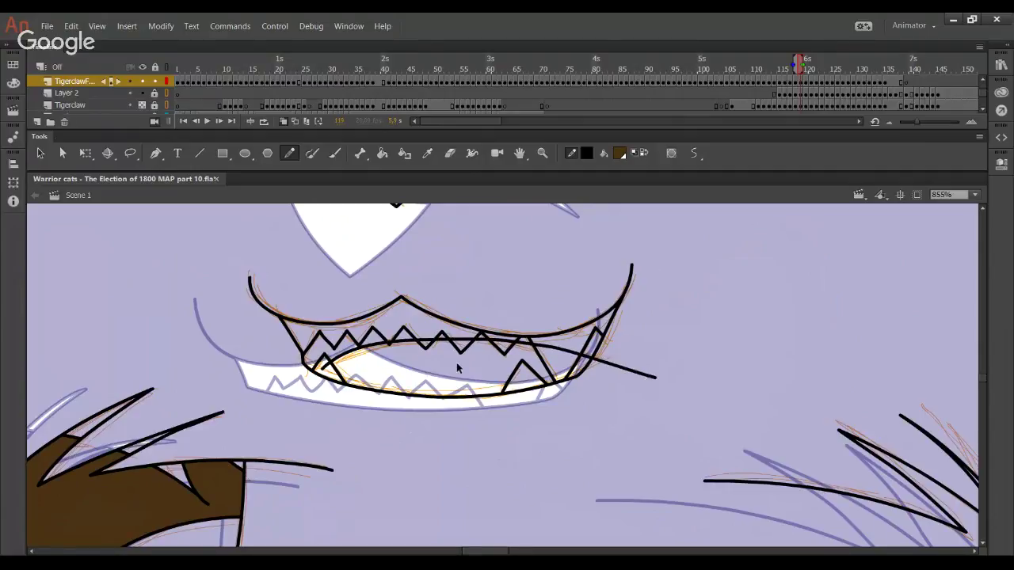
key("ctrl+z")
mouse_move(326, 370)
left_mouse_down()
mouse_move(364, 348)
mouse_move(412, 340)
mouse_move(359, 350)
mouse_move(457, 340)
mouse_move(600, 365)
mouse_move(383, 345)
mouse_move(494, 336)
mouse_move(554, 343)
mouse_move(415, 341)
mouse_move(480, 337)
mouse_move(610, 361)
left_mouse_up()
key("ctrl+z")
key("ctrl+z")
key("ctrl+z")
key("ctrl+z")
Draw the tongue's curved upper edge across the mouth from the left lower fang and delete the parts overlapping the fangs and lips
mouse_move(334, 364)
left_mouse_down()
mouse_move(438, 346)
mouse_move(602, 364)
mouse_move(679, 389)
left_mouse_up()
key("ctrl+z")
mouse_move(634, 364)
left_mouse_down()
mouse_move(537, 347)
mouse_move(415, 343)
mouse_move(353, 350)
mouse_move(317, 367)
mouse_move(405, 343)
mouse_move(511, 345)
mouse_move(666, 392)
left_mouse_up()
key("ctrl+z")
key("ctrl+z")
mouse_move(612, 363)
left_mouse_down()
mouse_move(446, 342)
mouse_move(358, 357)
mouse_move(327, 369)
mouse_move(331, 380)
mouse_move(344, 382)
mouse_move(347, 357)
left_mouse_up()
key("Delete")
mouse_move(466, 354)
left_mouse_down()
mouse_move(511, 348)
mouse_move(618, 369)
left_mouse_up()
left_click(617, 369, "ctrl")
key("Delete")
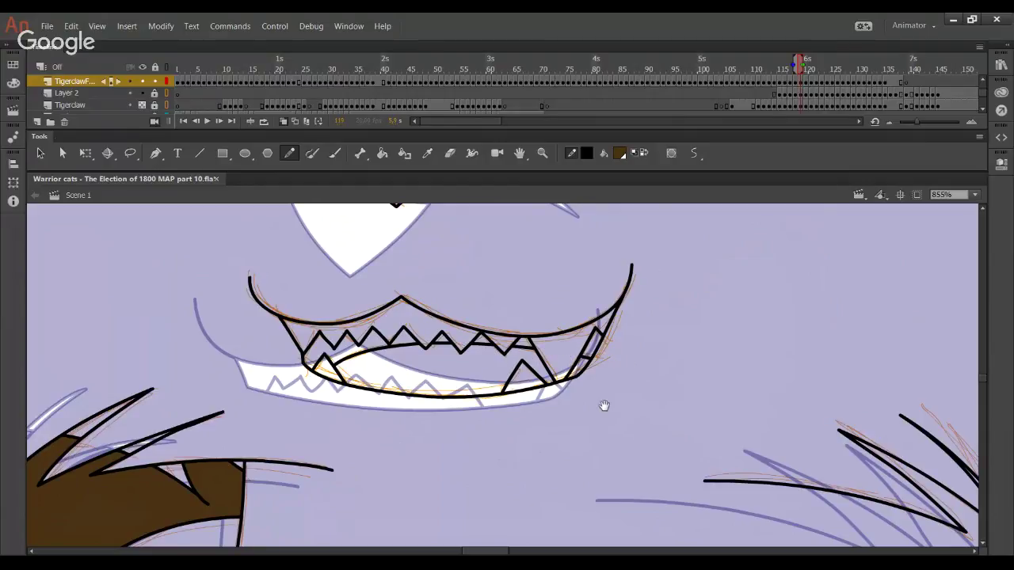
Draw the lower edge of the stripe just above the nose, replacing the unsuccessful strokes
left_click_drag(581, 480, 582, 500)
left_click_drag(547, 310, 550, 455)
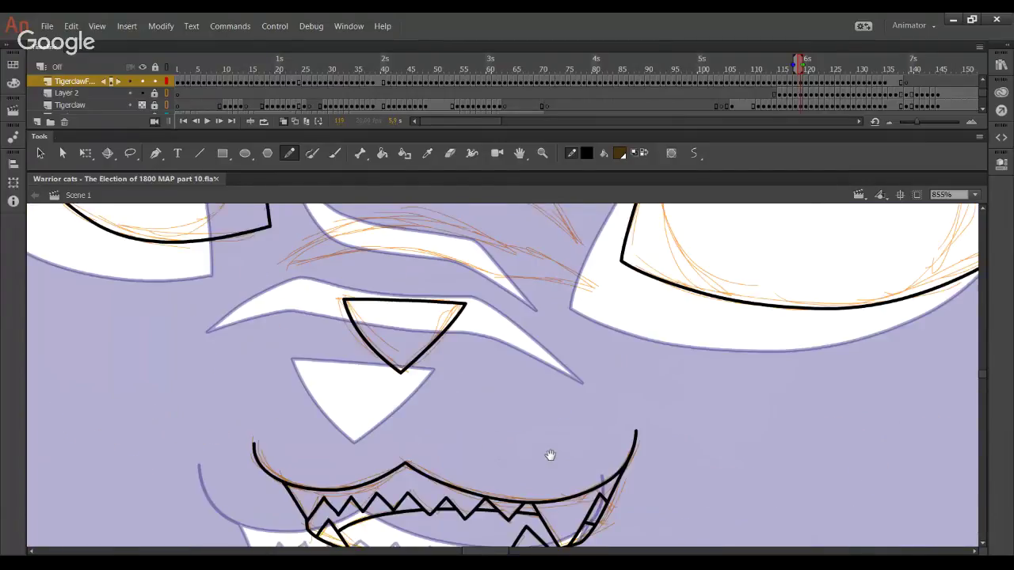
left_click_drag(256, 276, 325, 418)
mouse_move(325, 419)
left_mouse_down()
mouse_move(427, 389)
mouse_move(586, 414)
mouse_move(751, 486)
left_mouse_up()
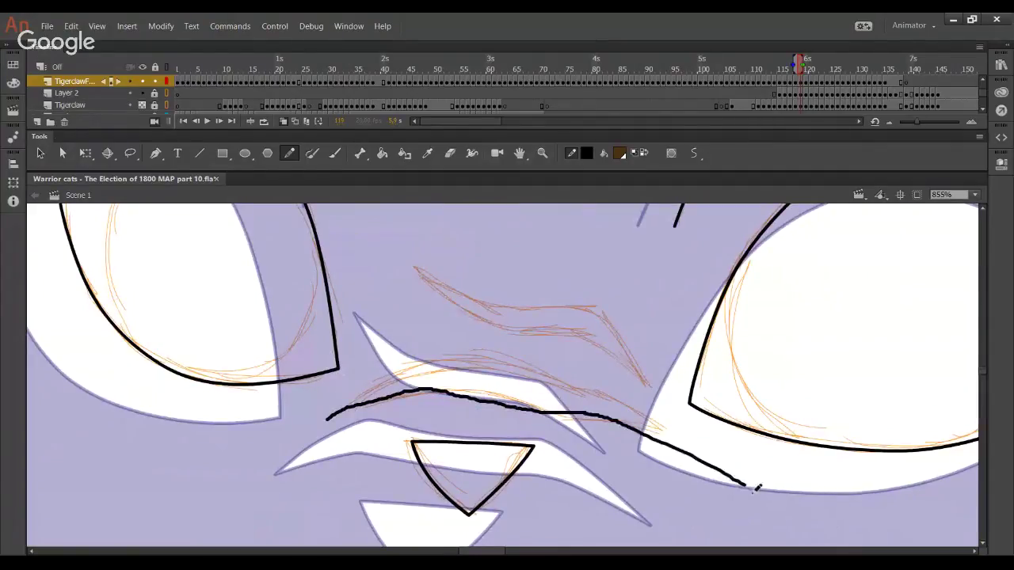
left_click_drag(462, 401, 341, 361)
key("ctrl+z")
mouse_move(198, 388)
left_mouse_down()
mouse_move(311, 349)
mouse_move(484, 365)
mouse_move(686, 478)
left_mouse_up()
key("ctrl+z")
mouse_move(212, 384)
left_mouse_down()
mouse_move(331, 351)
mouse_move(434, 362)
mouse_move(583, 430)
mouse_move(629, 472)
mouse_move(220, 383)
mouse_move(279, 354)
mouse_move(493, 364)
mouse_move(670, 483)
left_mouse_up()
key("ctrl+z")
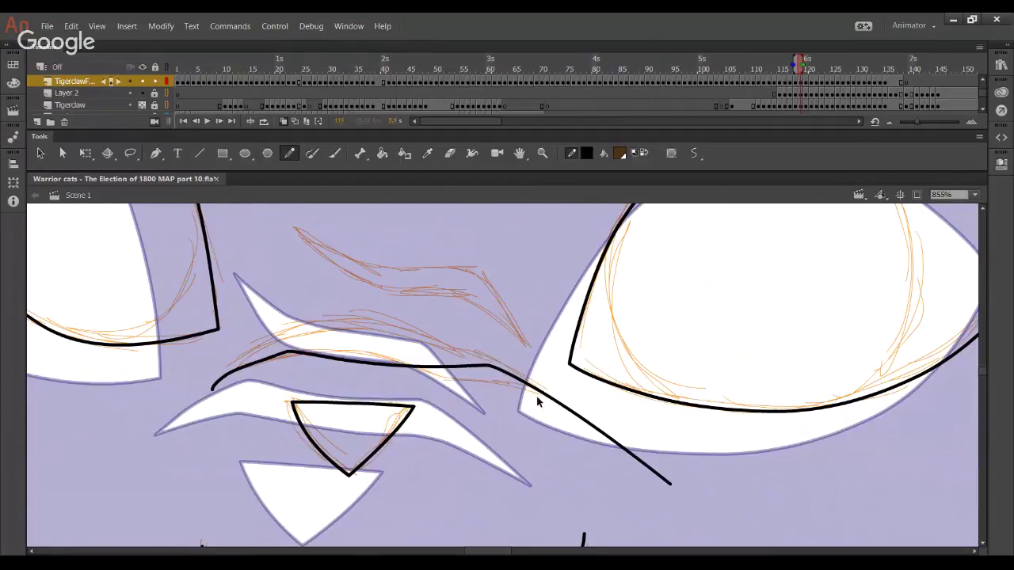
Reshape the nose stripe's lower edge by shortening its right end and adjusting its bends and left end
left_click_drag(537, 397, 541, 402)
mouse_move(480, 370)
left_mouse_down()
mouse_move(464, 373)
mouse_move(479, 370)
left_mouse_up()
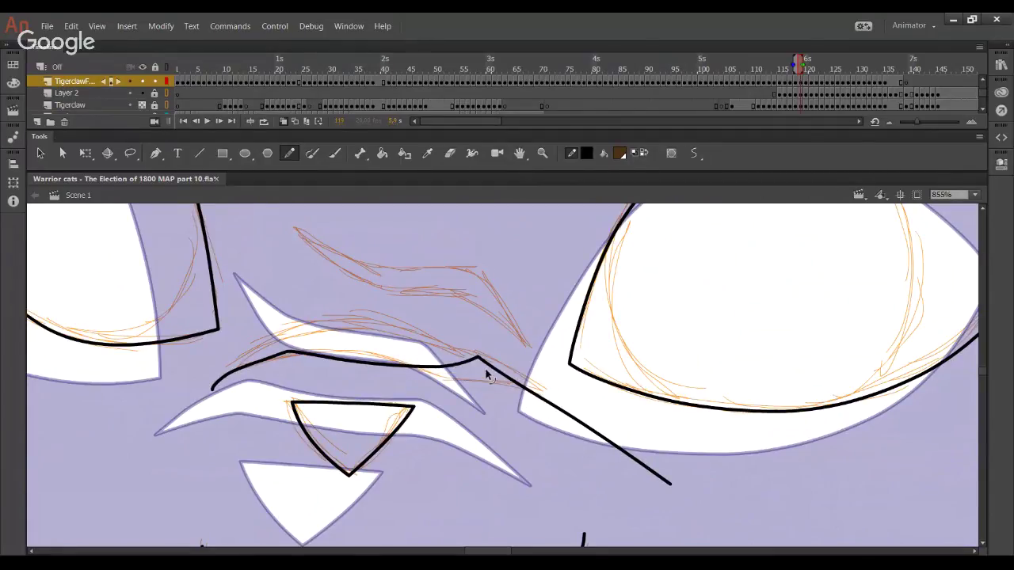
mouse_move(670, 483)
left_mouse_down()
mouse_move(580, 435)
mouse_move(609, 446)
left_mouse_up()
left_click_drag(452, 373, 463, 376)
left_click_drag(607, 443, 599, 457)
left_click_drag(505, 398, 497, 395)
left_click_drag(340, 362, 355, 372)
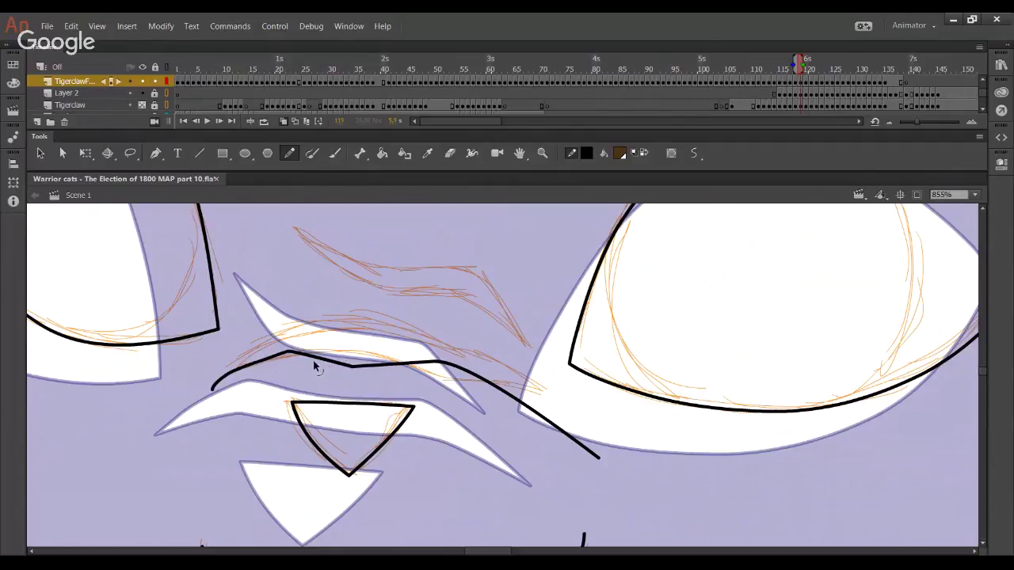
key("ctrl+z")
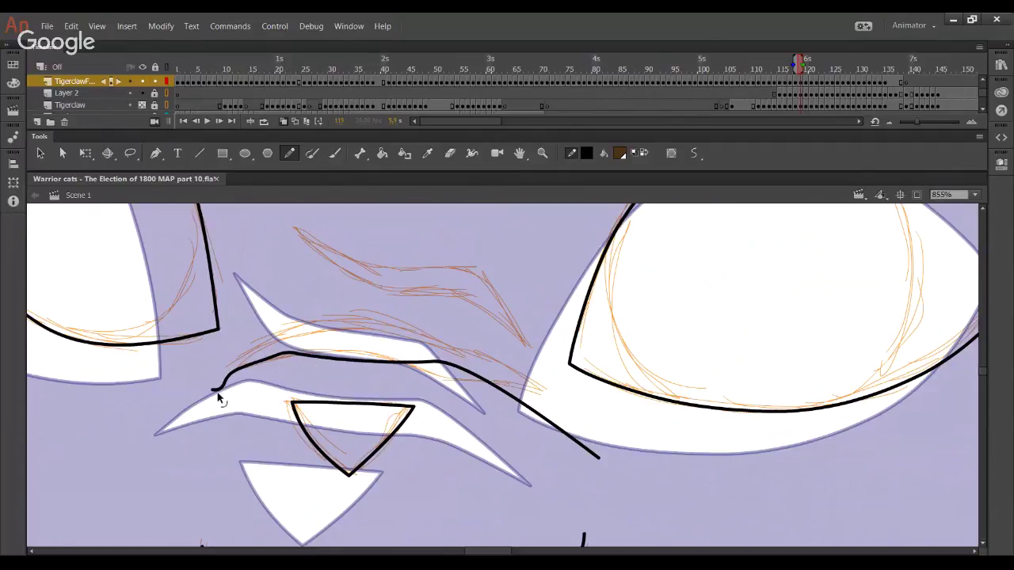
mouse_move(212, 388)
left_mouse_down()
mouse_move(172, 449)
mouse_move(222, 383)
left_mouse_up()
Draw the nose stripe's upper edge, round its left bend, and hide the Tigerclaw layer
mouse_move(211, 402)
left_mouse_down()
mouse_move(230, 372)
mouse_move(293, 316)
mouse_move(449, 325)
mouse_move(556, 415)
left_mouse_up()
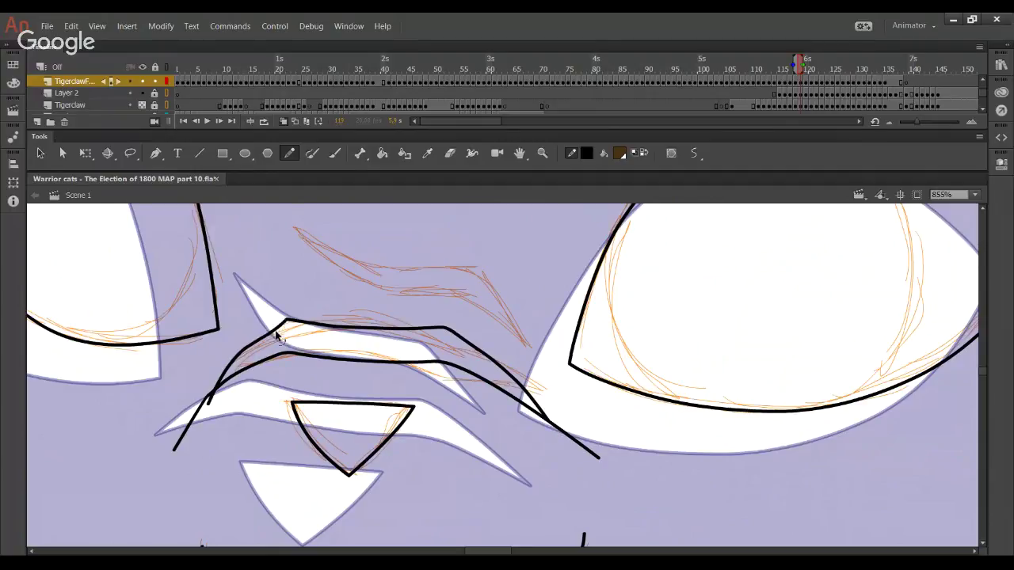
mouse_move(290, 323)
left_mouse_down()
mouse_move(255, 348)
mouse_move(274, 335)
mouse_move(309, 337)
left_mouse_up()
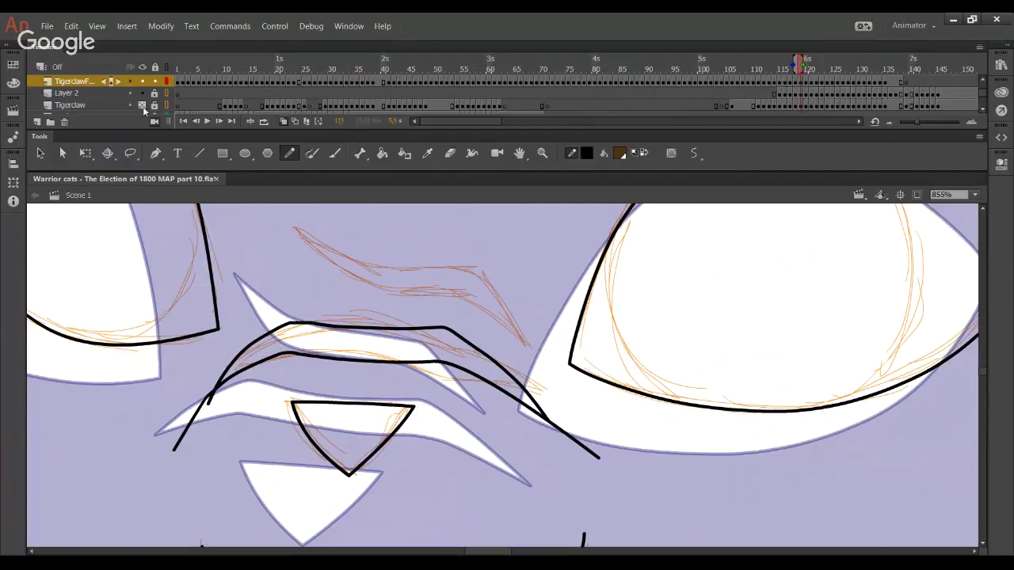
left_click(142, 106)
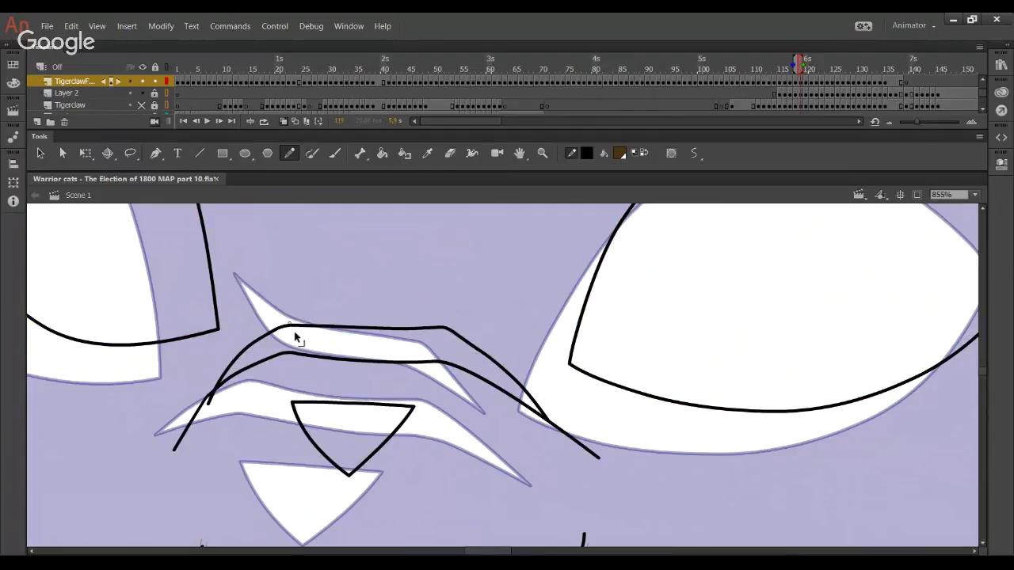
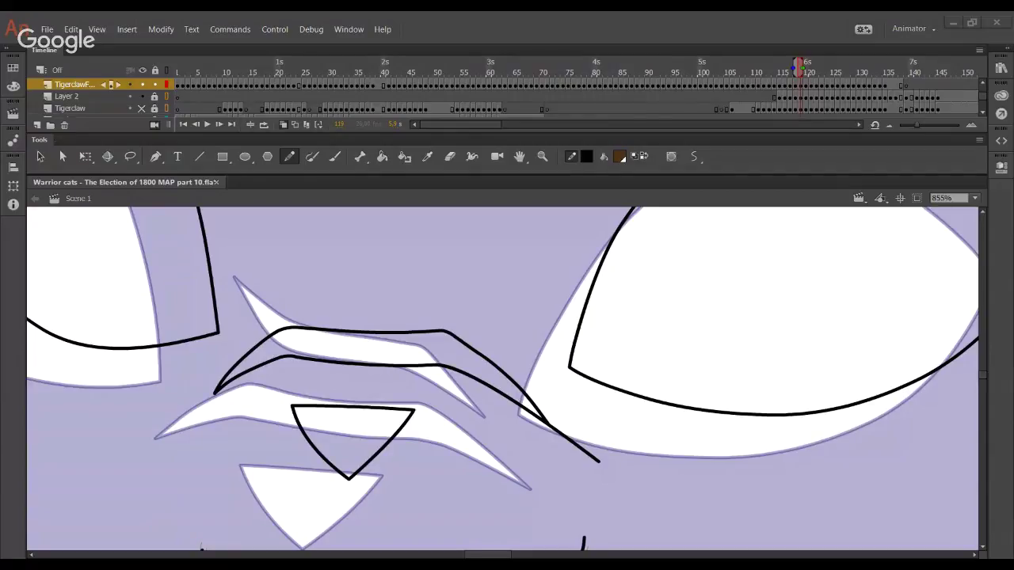
Delete the line end that extends past the nose stripe's right tip
left_click_drag(335, 439, 510, 451)
key("ctrl+z")
left_click(580, 452, "ctrl")
key("Delete")
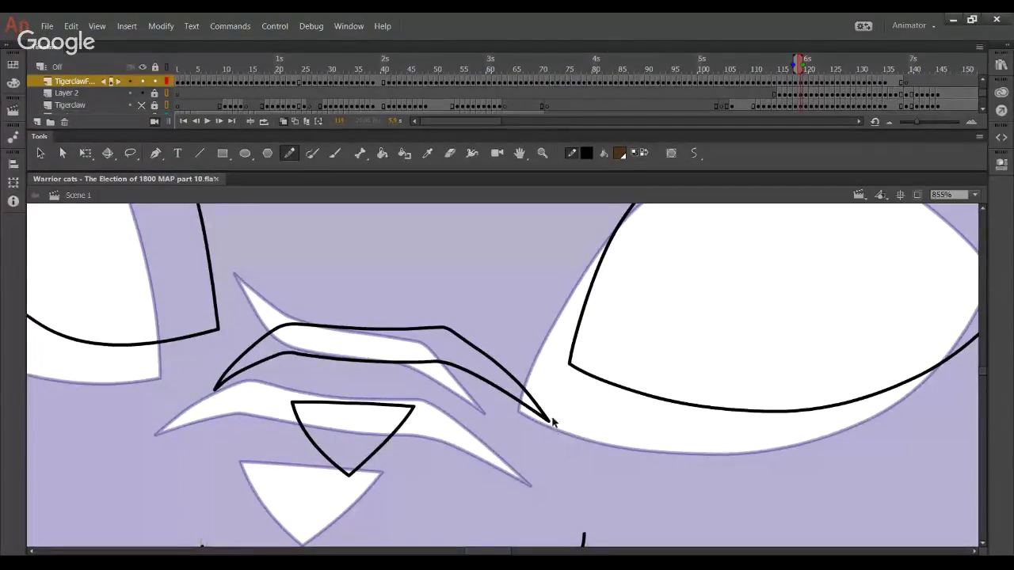
Smooth the right-hand bend of the nose stripe's upper edge and bring back the Tigerclaw layer's sketch
left_click_drag(463, 341, 471, 338)
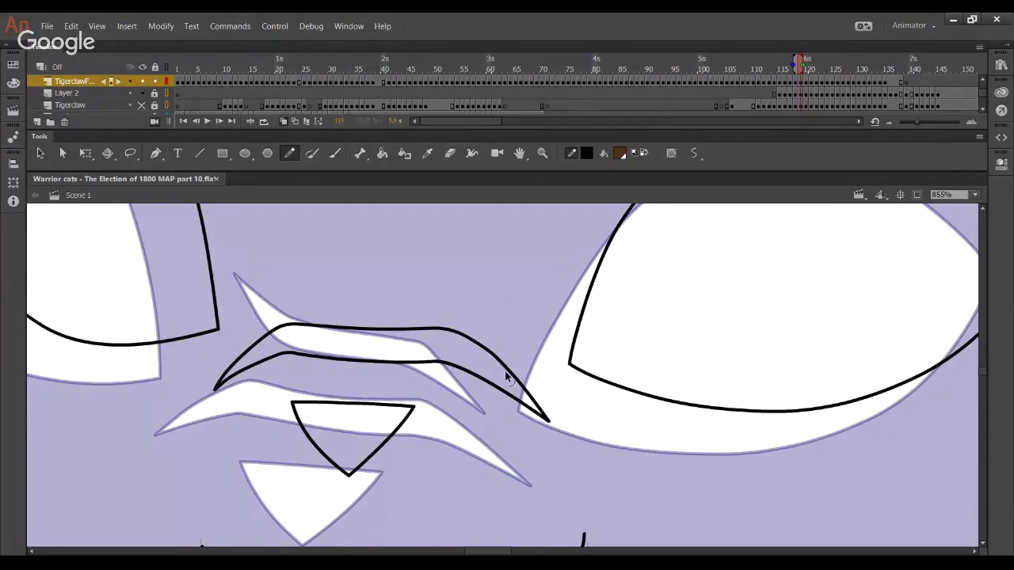
left_click(142, 105)
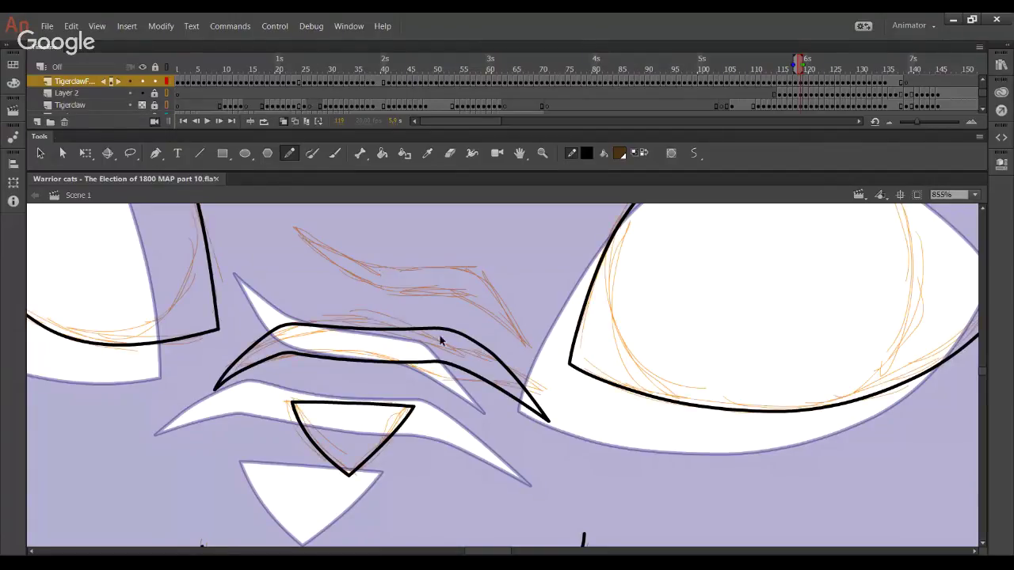
left_click_drag(436, 333, 445, 341)
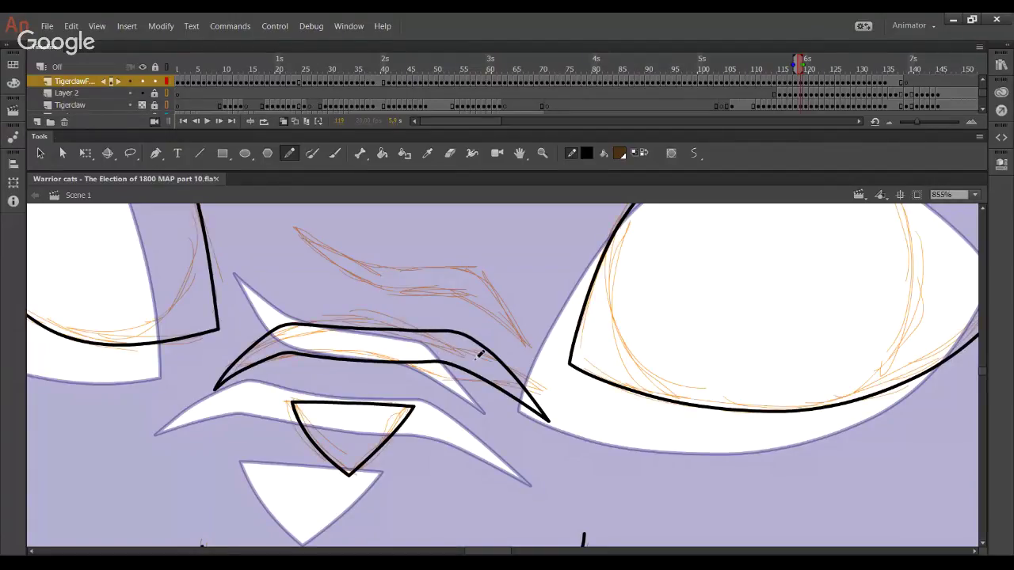
Select the whole nose stripe outline, nudge it slightly downward, and deselect it
double_click(417, 370)
key("Down")
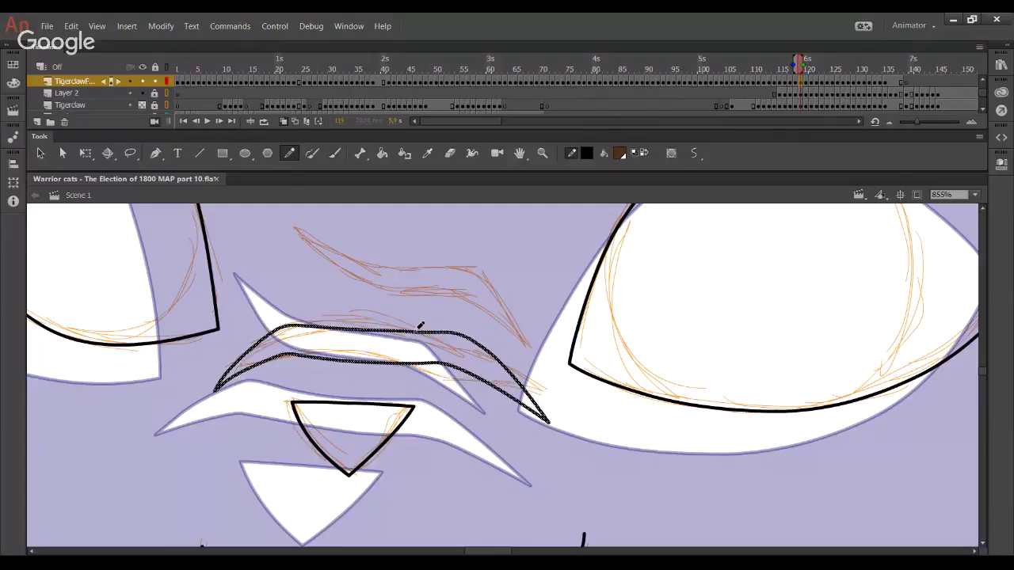
left_click(552, 438)
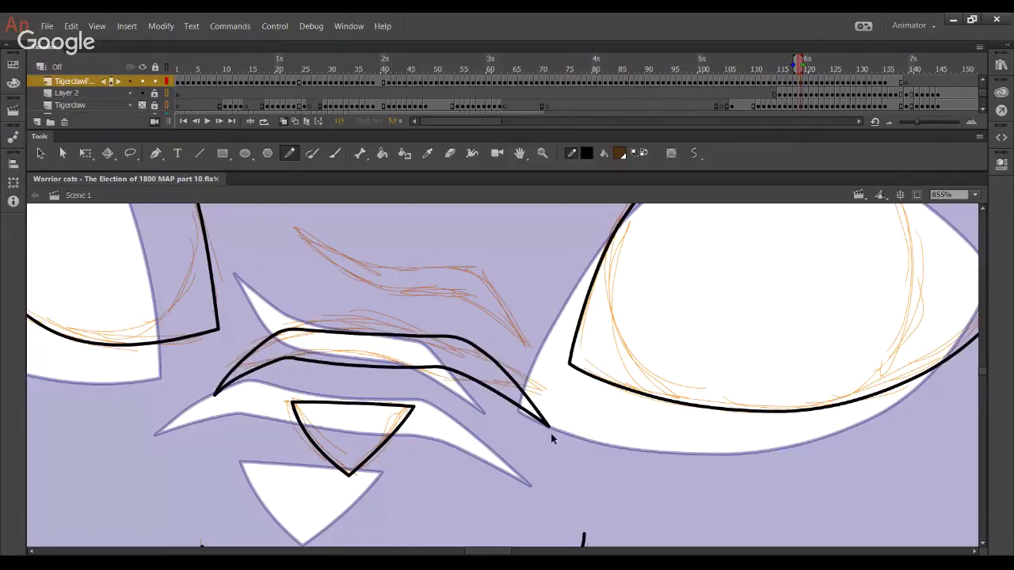
Pull the right and left tips of the lower nose stripe slightly into place with the Pencil tool
left_click_drag(547, 428, 557, 420)
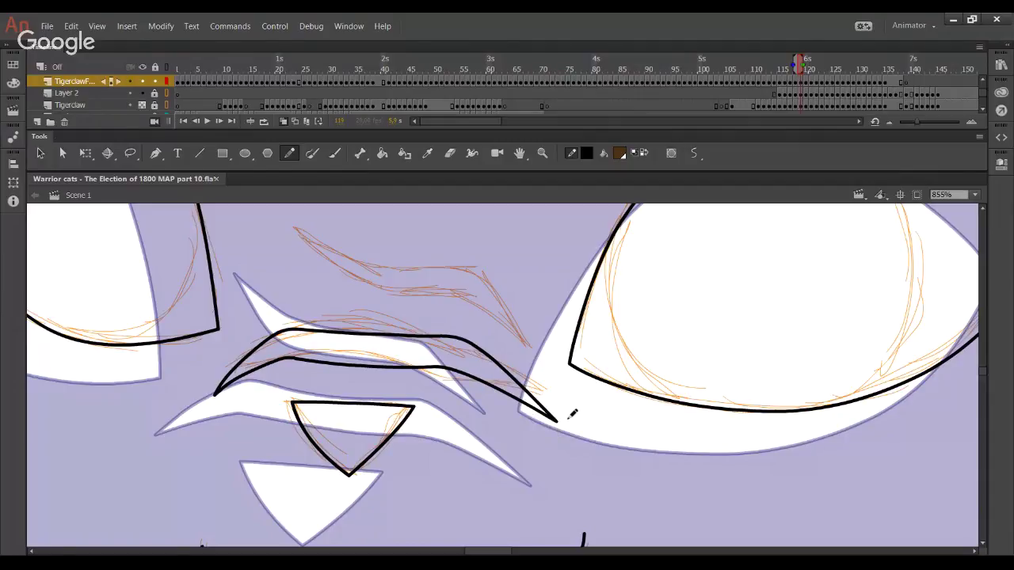
left_click_drag(432, 326, 442, 363)
left_click_drag(225, 436, 218, 436)
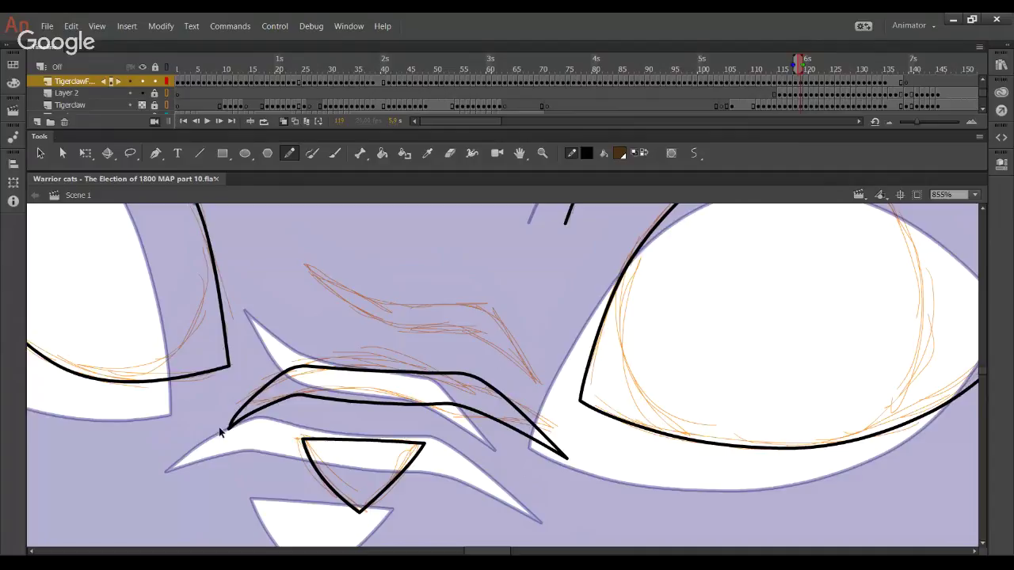
left_click_drag(235, 429, 227, 432)
Draw the lower edge of the upper nose stripe near the sketch and smooth its left bend
left_click_drag(281, 470, 243, 299)
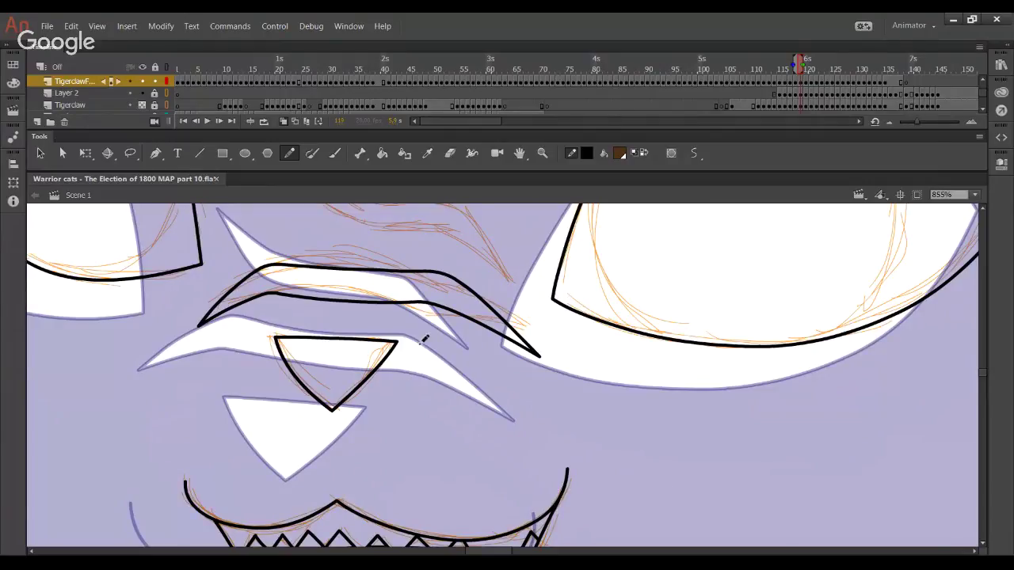
left_click_drag(414, 340, 437, 453)
mouse_move(282, 278)
left_mouse_down()
mouse_move(339, 333)
mouse_move(486, 356)
mouse_move(547, 413)
left_mouse_up()
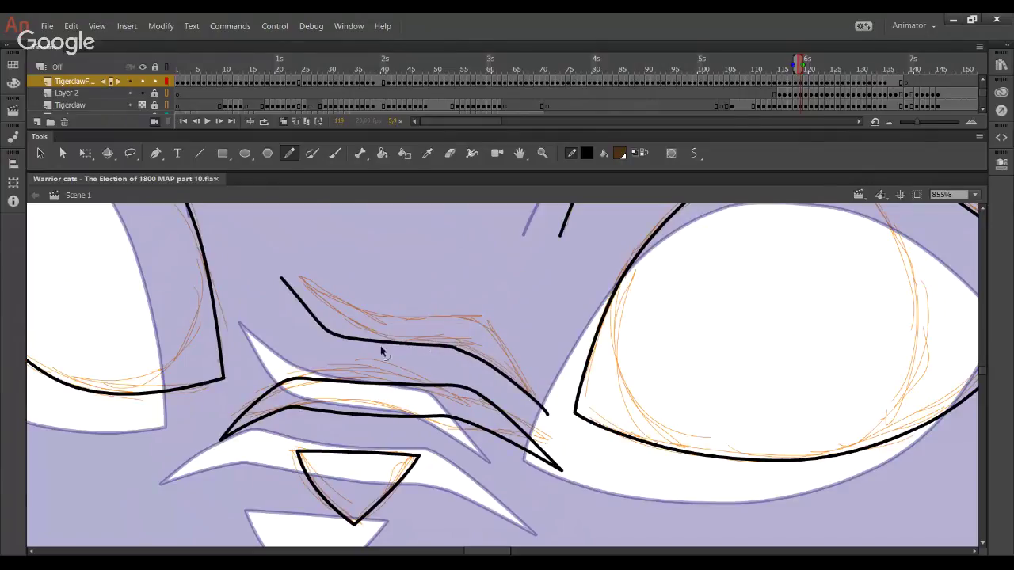
mouse_move(372, 351)
left_mouse_down()
mouse_move(349, 347)
mouse_move(394, 349)
left_mouse_up()
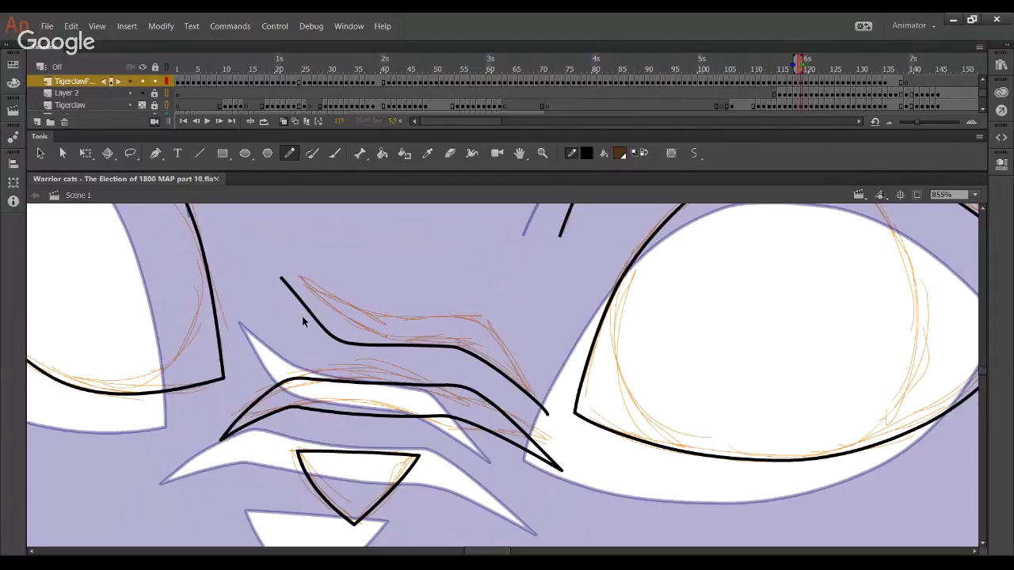
Draw the upper edge of the upper nose stripe, redoing it until both ends meet, and smooth its right bend
left_click_drag(287, 280, 366, 330)
key("ctrl+z")
mouse_move(287, 281)
left_mouse_down()
mouse_move(351, 322)
mouse_move(466, 324)
mouse_move(529, 378)
left_mouse_up()
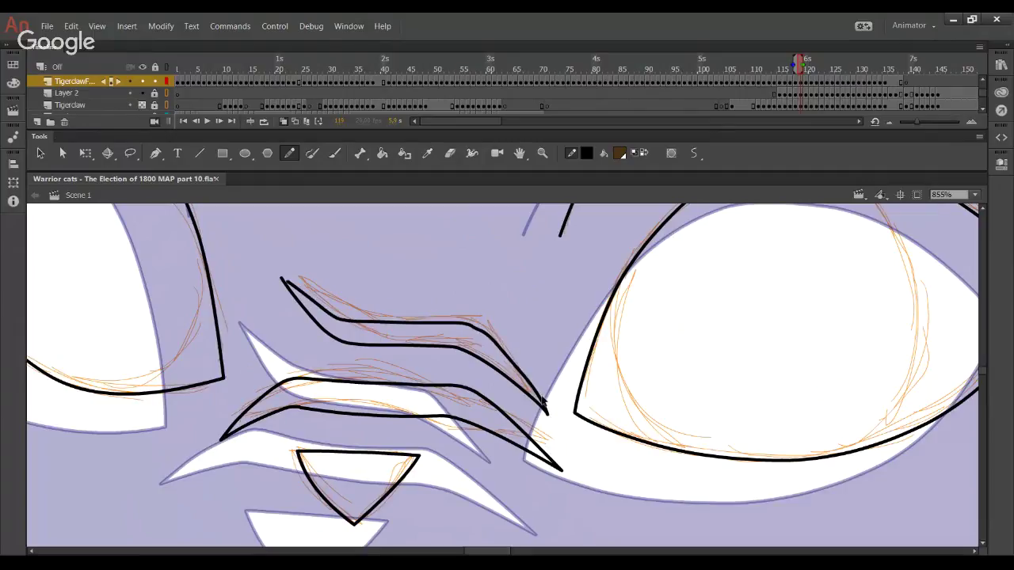
key("ctrl+z")
mouse_move(287, 280)
left_mouse_down()
mouse_move(339, 315)
mouse_move(483, 329)
mouse_move(543, 391)
mouse_move(546, 412)
mouse_move(535, 401)
left_mouse_up()
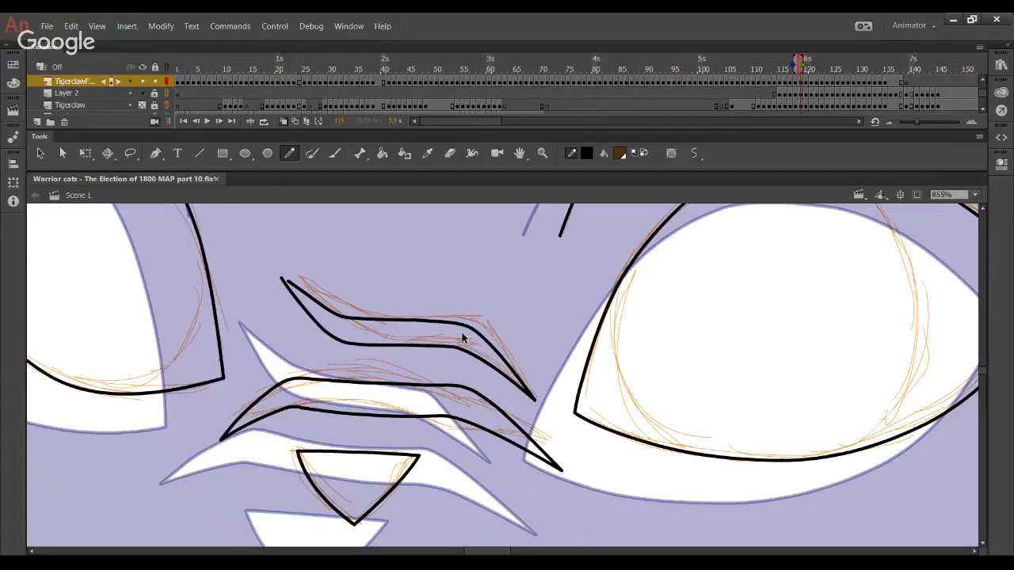
left_click_drag(464, 329, 466, 328)
Select the whole upper nose stripe outline, nudge it slightly downward, and deselect it
left_click(400, 345, "ctrl")
key("Down")
left_click_drag(405, 346, 405, 347)
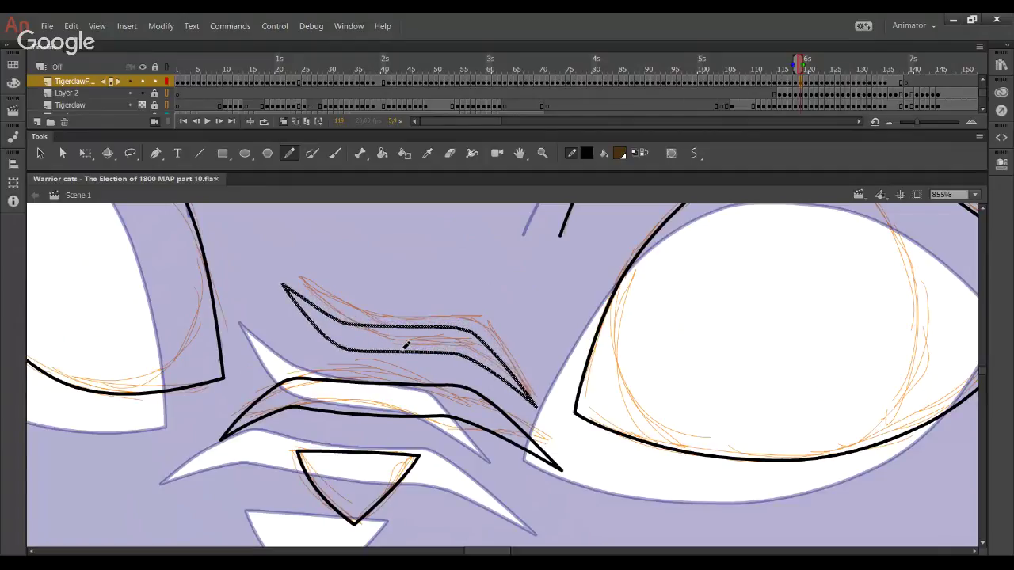
left_click(521, 485, "ctrl")
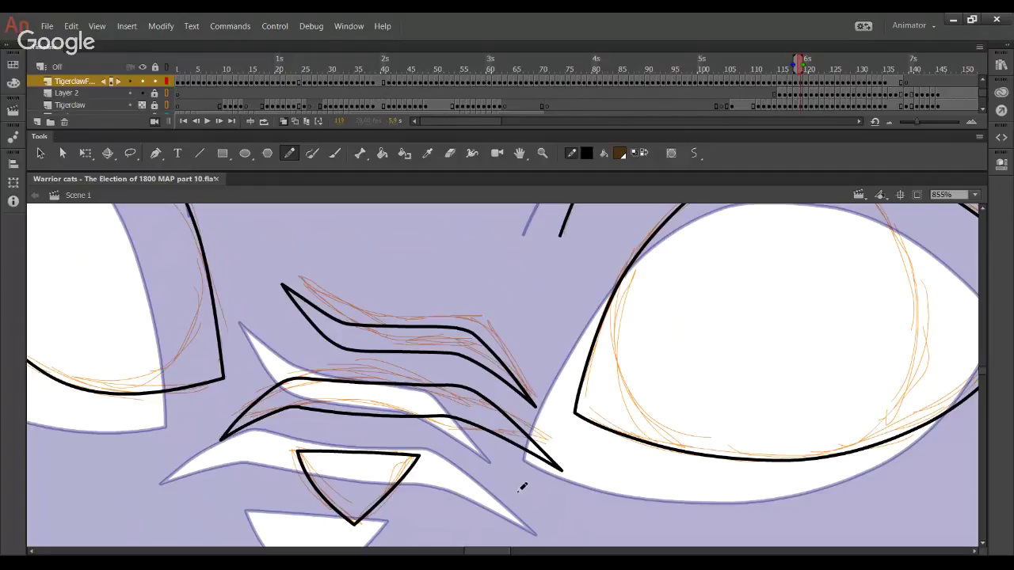
Fill Tigerclaw's head and body with the brown fill colour using the Paint Bucket
key("space")
mouse_move(386, 304)
left_mouse_down()
mouse_move(423, 317)
mouse_move(431, 334)
mouse_move(461, 546)
left_mouse_up()
left_click_drag(425, 419, 589, 546)
left_click_drag(503, 442, 408, 190)
scroll(503, 376, "down", 10)
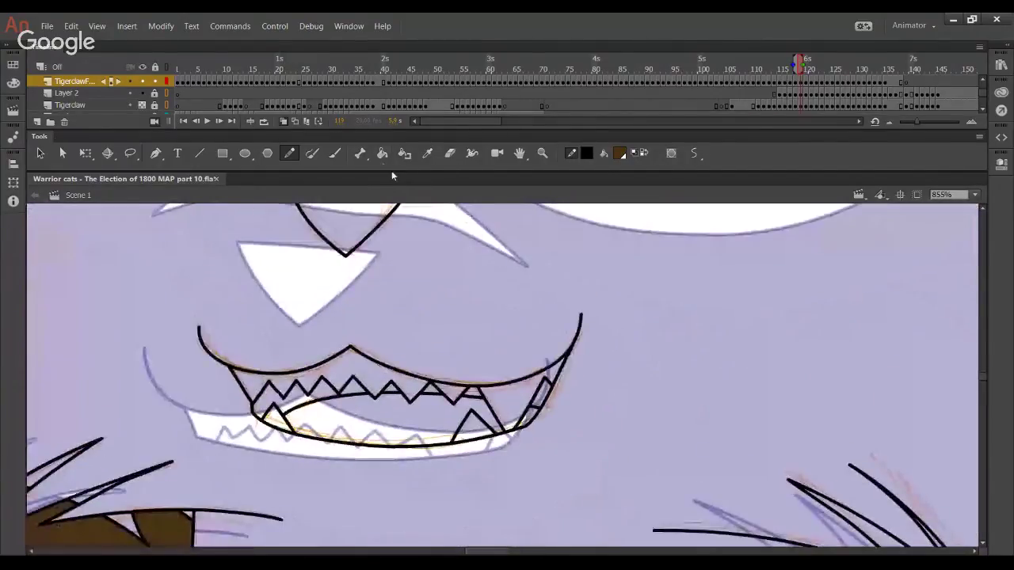
left_click(381, 153)
left_click(421, 333)
Switch back to the Pencil tool and advance to the next frame's body sketch
left_click(962, 194)
left_click(950, 244)
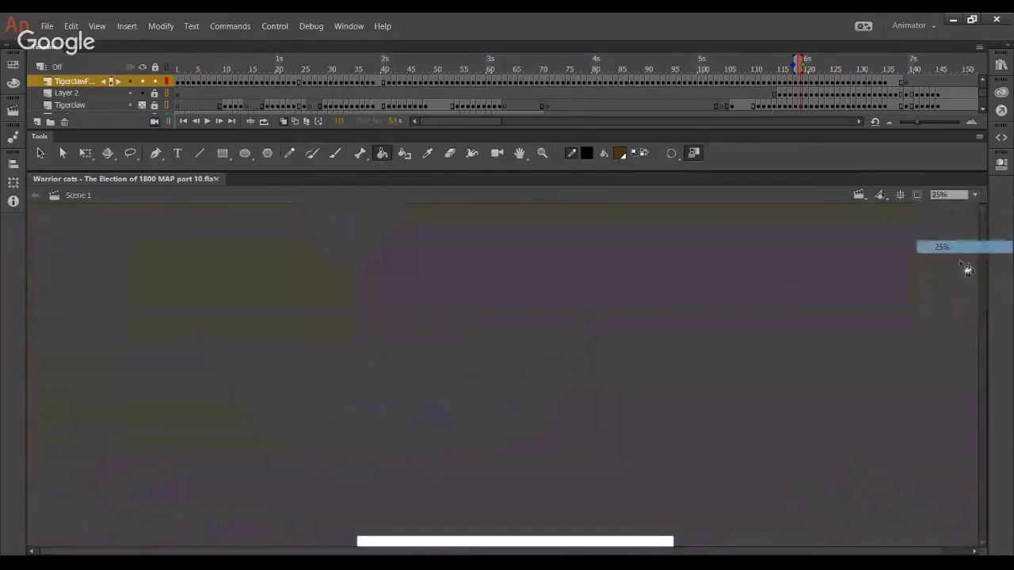
left_click(962, 194)
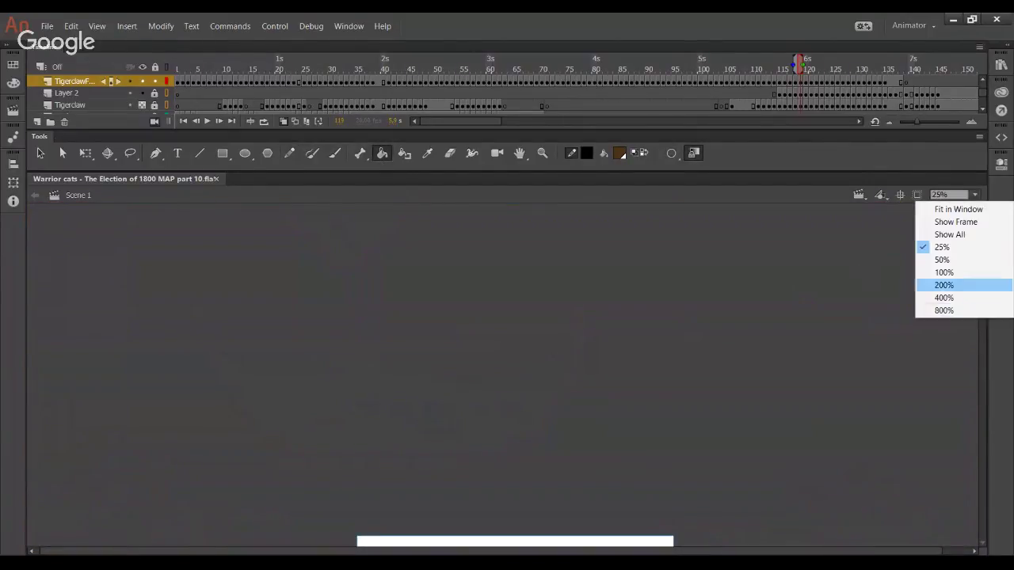
left_click(951, 285)
scroll(524, 430, "down", 10)
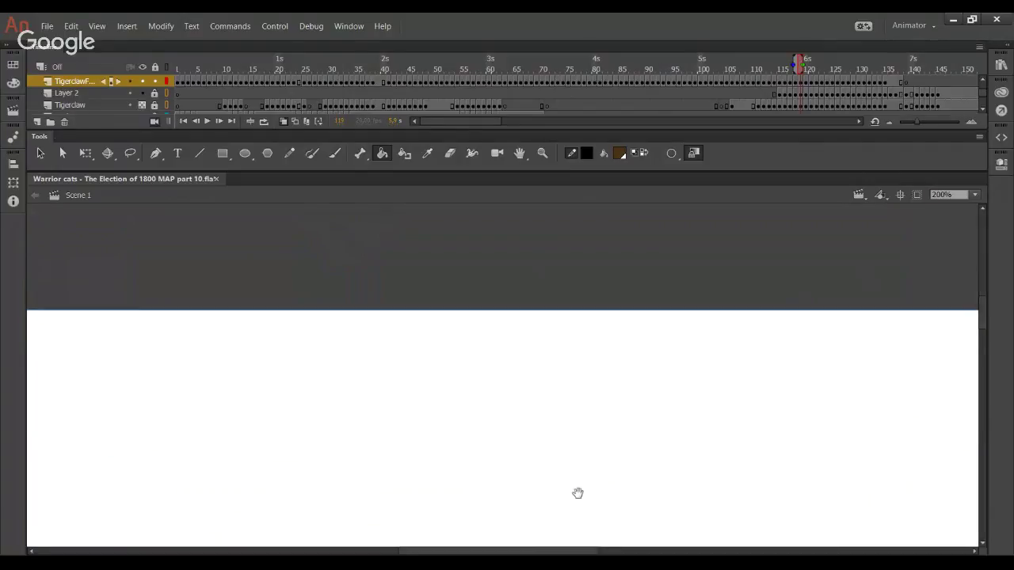
scroll(551, 454, "down", 15)
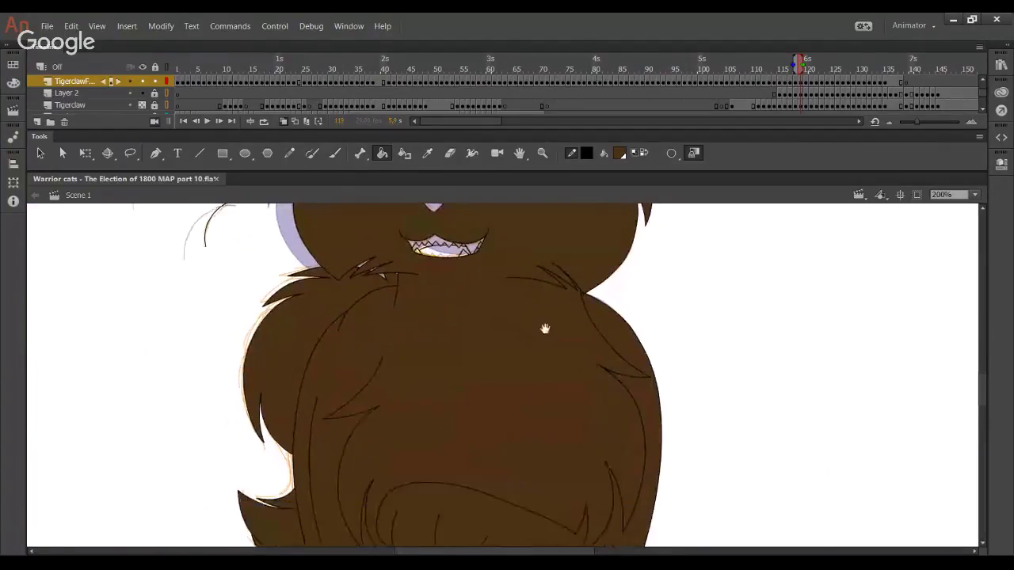
left_click_drag(528, 406, 480, 361)
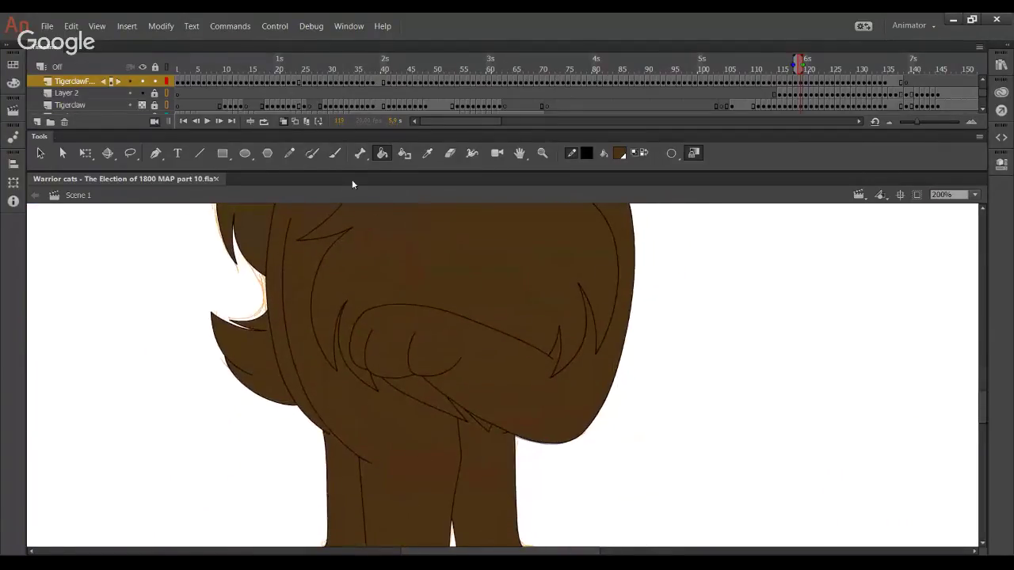
left_click(293, 157)
key(".")
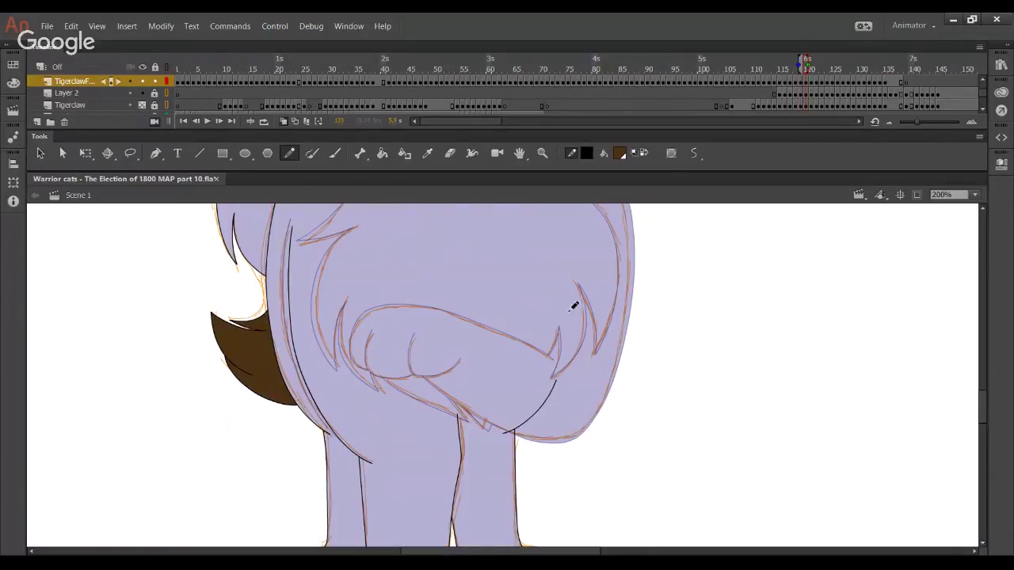
scroll(523, 453, "up", 5)
scroll(519, 475, "down", 5)
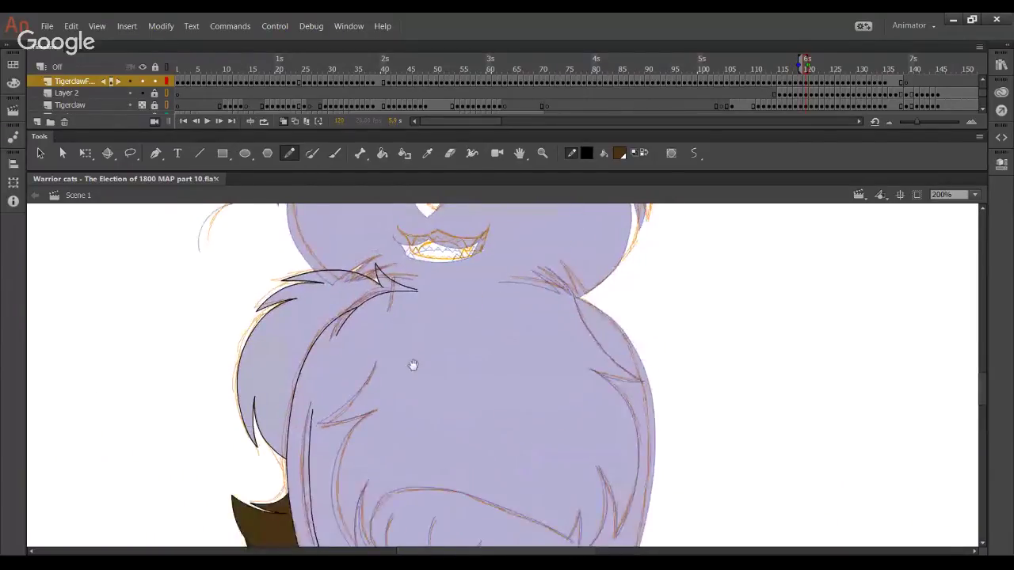
scroll(387, 344, "up", 5)
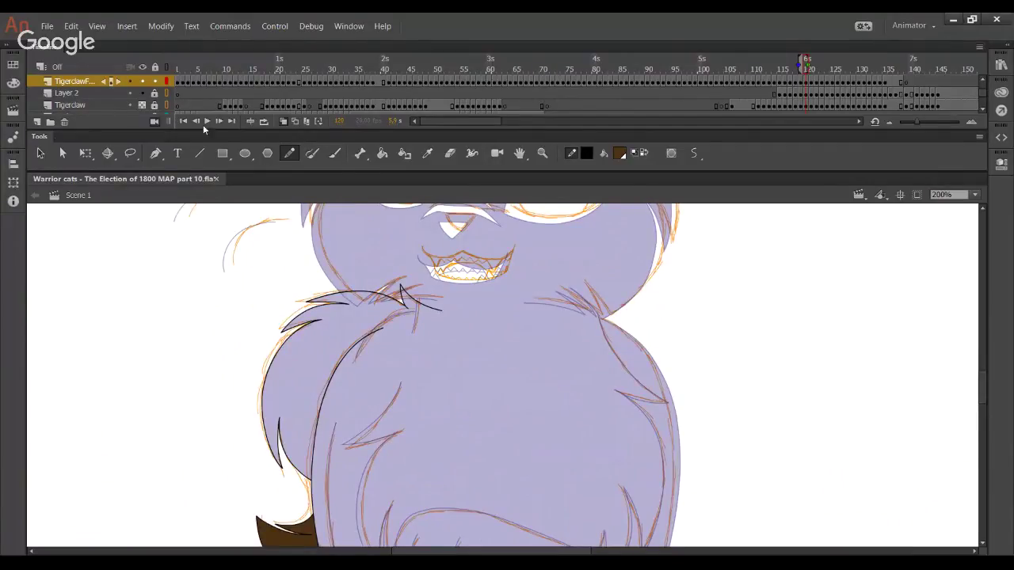
Draw the short neck fur line across the tuft above the left shoulder and curve it slightly
mouse_move(773, 64)
left_mouse_down()
mouse_move(833, 87)
mouse_move(805, 88)
left_mouse_up()
left_click(542, 153)
left_click_drag(321, 298, 554, 529)
left_click(292, 156)
left_click_drag(499, 321, 490, 407)
left_click_drag(426, 293, 499, 287)
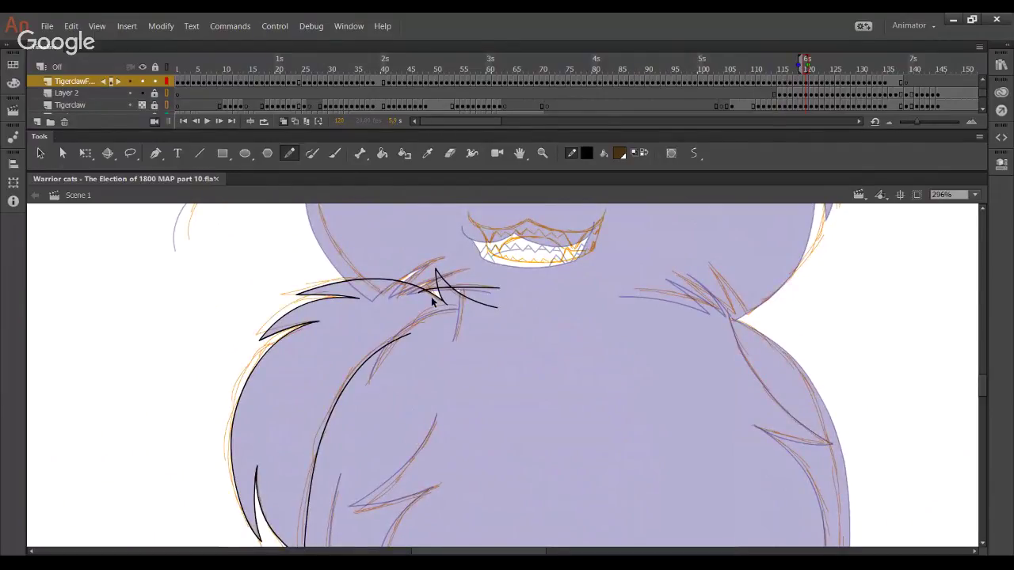
mouse_move(428, 287)
left_mouse_down()
mouse_move(485, 286)
mouse_move(499, 304)
mouse_move(498, 296)
left_mouse_up()
Draw a curve from the left chest fur tip up to the neck tuft and delete its middle stretch
mouse_move(353, 508)
left_mouse_down()
mouse_move(437, 425)
mouse_move(464, 328)
mouse_move(464, 262)
left_mouse_up()
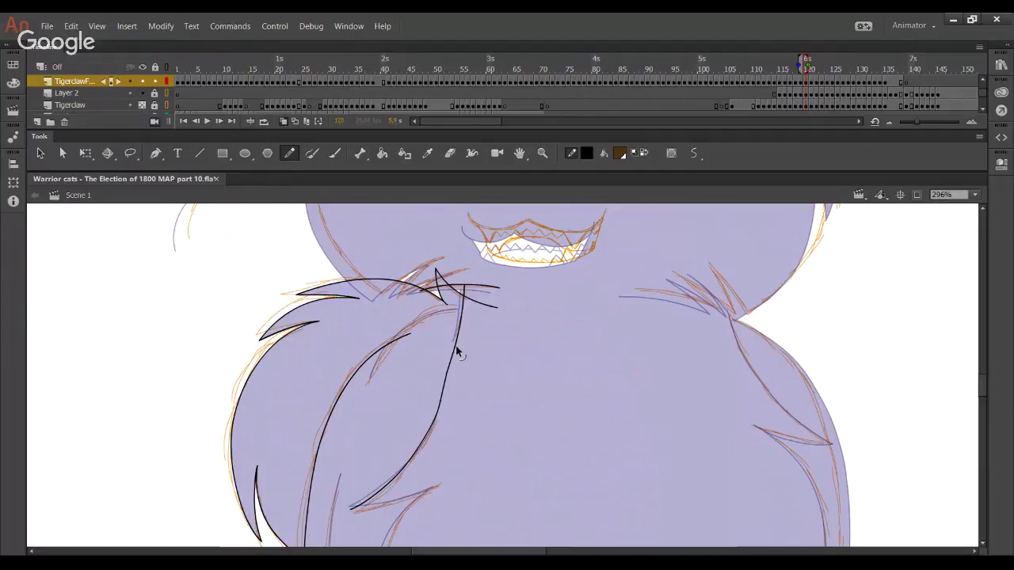
mouse_move(422, 350)
left_mouse_down()
mouse_move(464, 429)
mouse_move(472, 428)
mouse_move(446, 396)
mouse_move(455, 430)
mouse_move(455, 421)
left_mouse_up()
key("Delete")
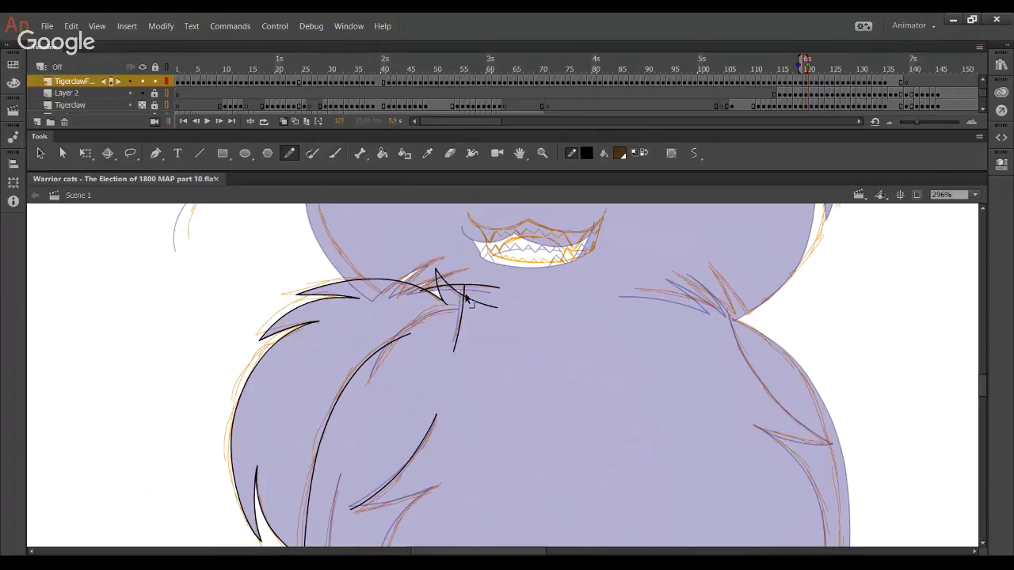
Draw the left shoulder's fur curve up to the neck tuft line, redoing it, and delete the overshoot
left_click_drag(487, 358, 487, 308)
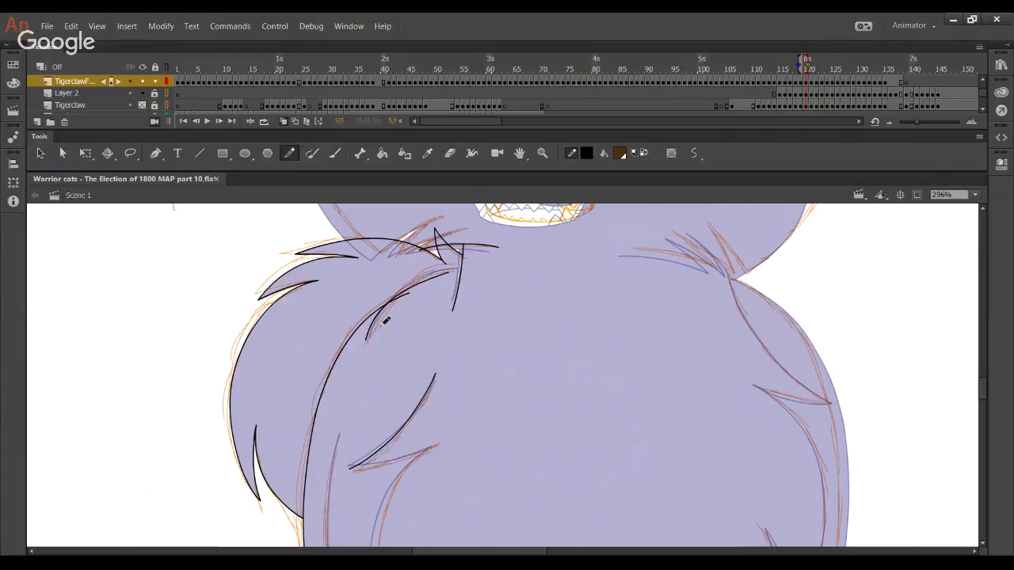
left_click_drag(373, 338, 442, 286)
key("ctrl+z")
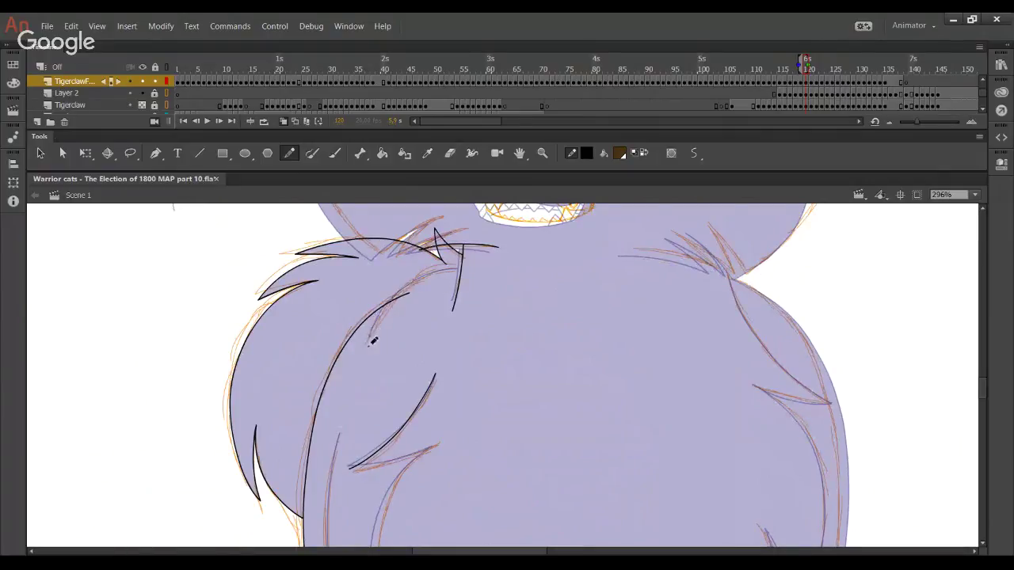
mouse_move(365, 348)
left_mouse_down()
mouse_move(408, 285)
mouse_move(461, 262)
mouse_move(451, 266)
mouse_move(465, 275)
mouse_move(488, 269)
mouse_move(452, 272)
left_mouse_up()
key("ctrl+z")
left_click(480, 270)
key("Delete")
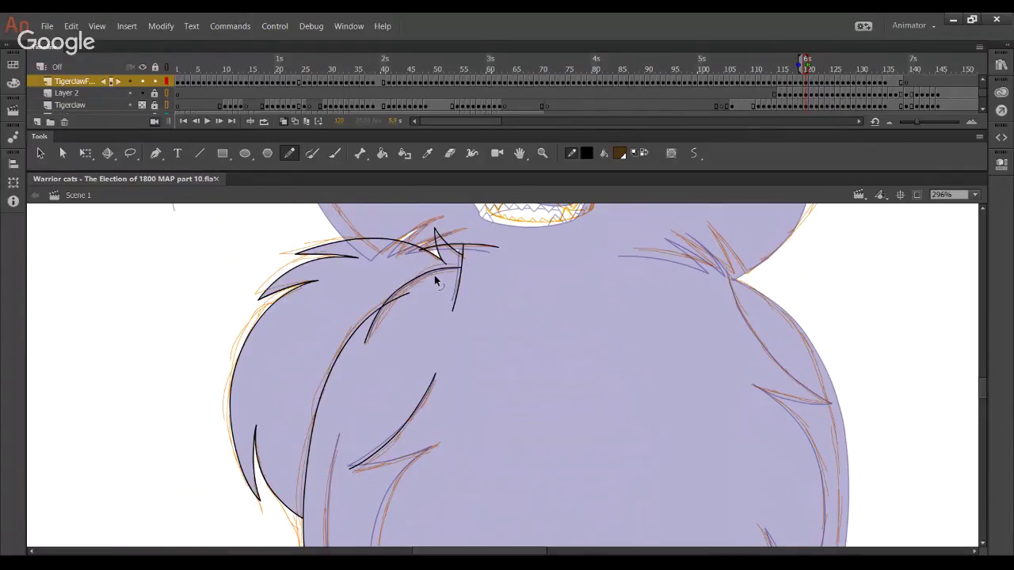
Delete the shoulder outline's end past the fur curve and trim the curve's lower tip
left_click(395, 302)
key("Delete")
mouse_move(365, 346)
left_mouse_down()
mouse_move(361, 371)
mouse_move(369, 349)
mouse_move(359, 338)
left_mouse_up()
key("Delete")
Draw the inner line along the body's left side from the leg up to the chest and smooth its bend
scroll(344, 276, "down", 8)
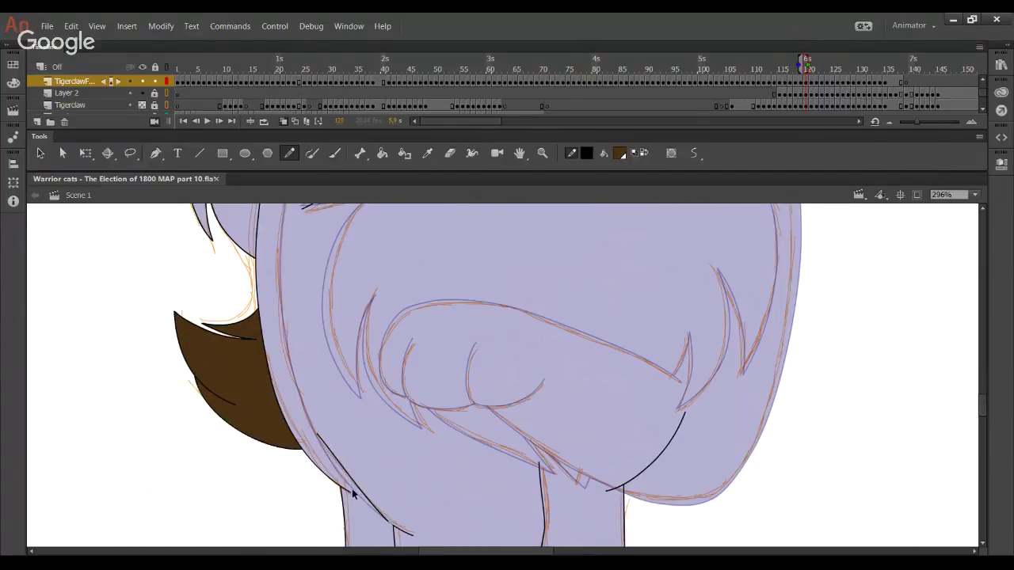
mouse_move(394, 525)
left_mouse_down()
mouse_move(359, 498)
mouse_move(309, 419)
mouse_move(275, 268)
mouse_move(278, 234)
mouse_move(324, 288)
left_mouse_up()
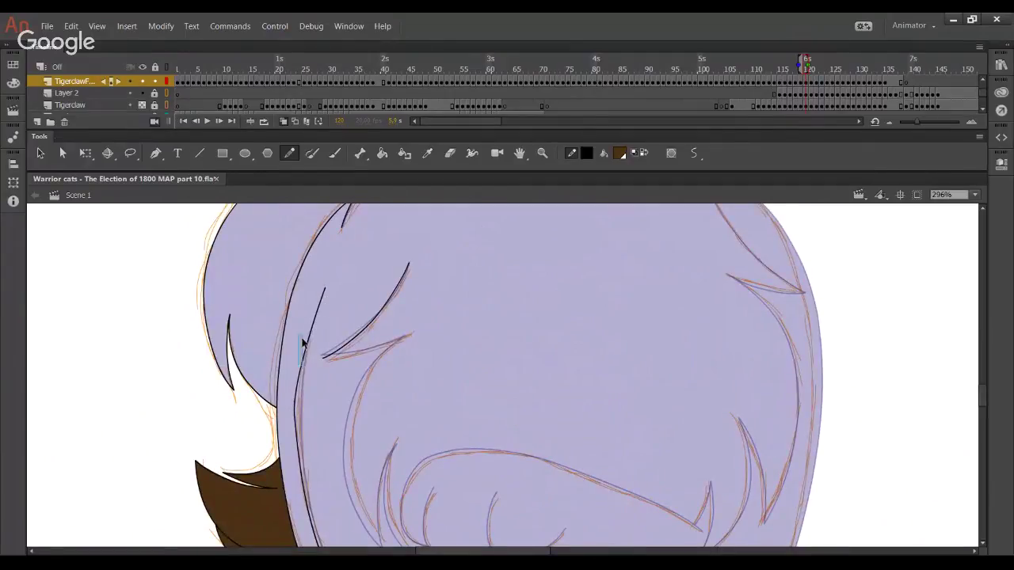
mouse_move(298, 380)
left_mouse_down()
mouse_move(310, 328)
mouse_move(304, 354)
left_mouse_up()
left_click_drag(310, 411, 296, 362)
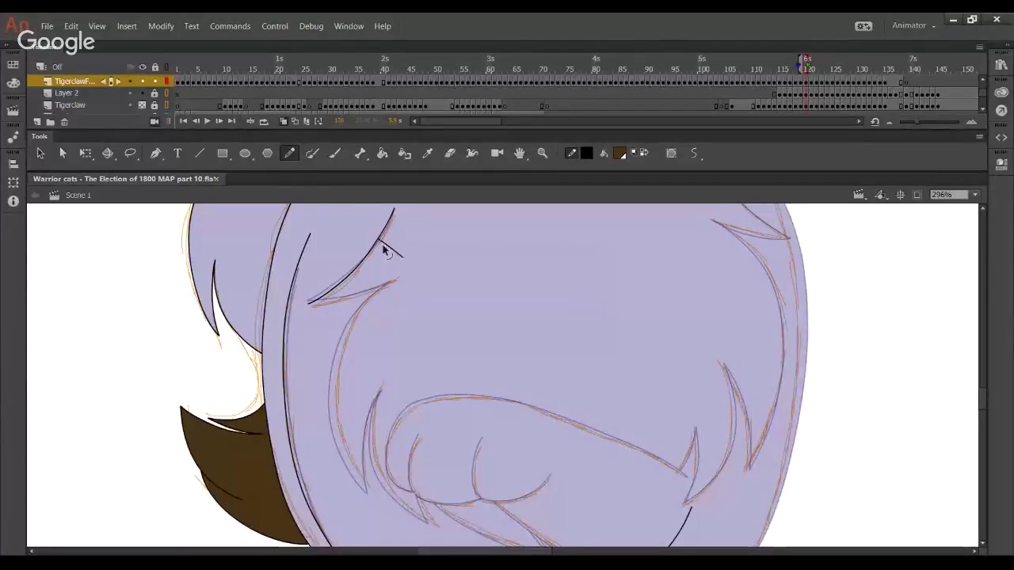
Draw the inner chest curve from beside the folded paw up to the left chest fur tip
key("space")
mouse_move(406, 347)
left_mouse_down()
mouse_move(366, 277)
mouse_move(362, 288)
left_mouse_up()
mouse_move(326, 427)
left_mouse_down()
mouse_move(299, 379)
mouse_move(323, 245)
mouse_move(353, 216)
left_mouse_up()
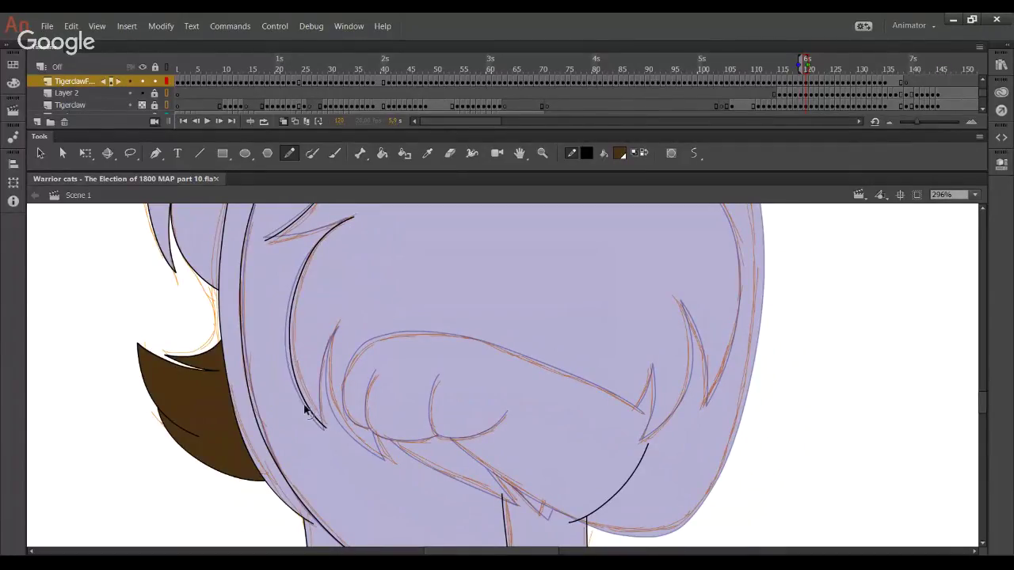
Try extending the upper end of the left side's inner line, and delete the extension
left_click_drag(344, 282, 325, 367)
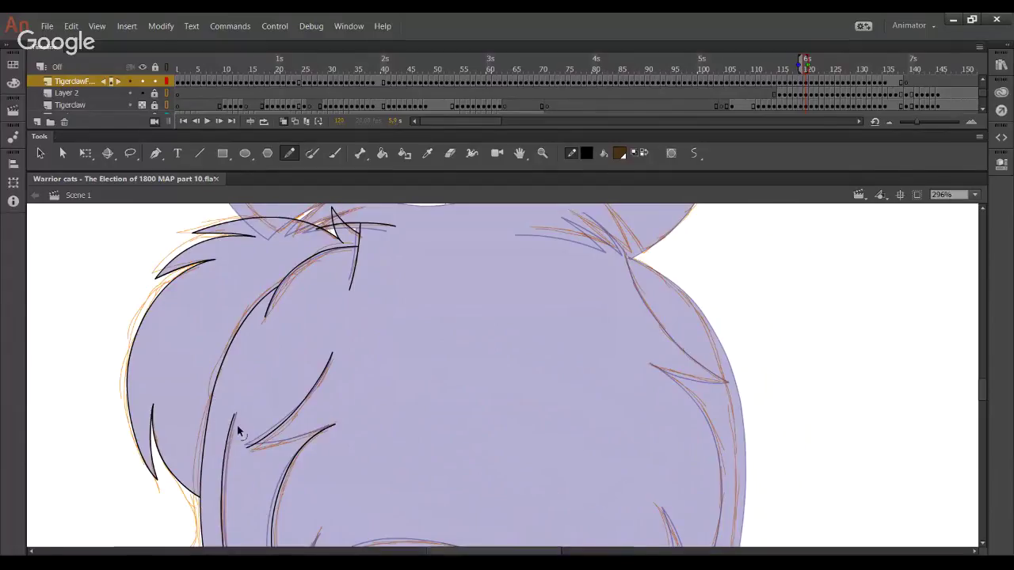
mouse_move(235, 413)
left_mouse_down()
mouse_move(254, 379)
mouse_move(242, 391)
left_mouse_up()
scroll(225, 479, "down", 3)
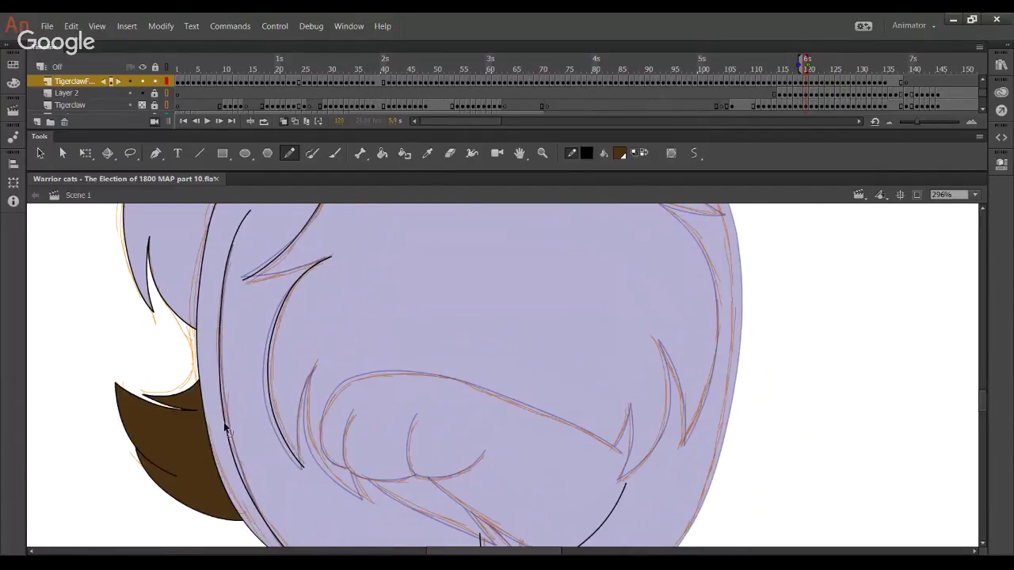
left_click_drag(264, 477, 240, 366)
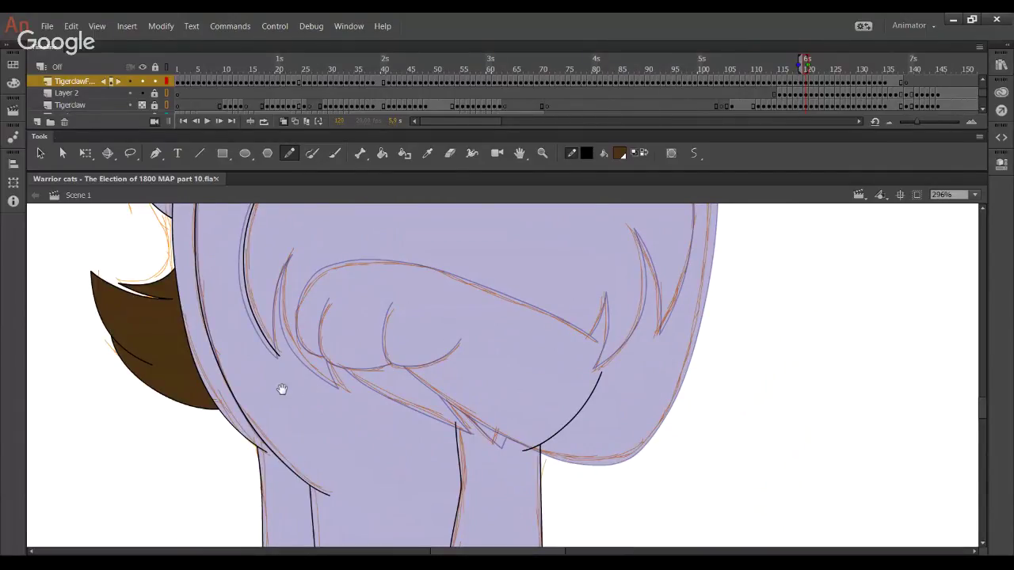
left_click_drag(284, 450, 290, 530)
scroll(261, 471, "up", 5)
left_click_drag(212, 311, 256, 357)
key("Delete")
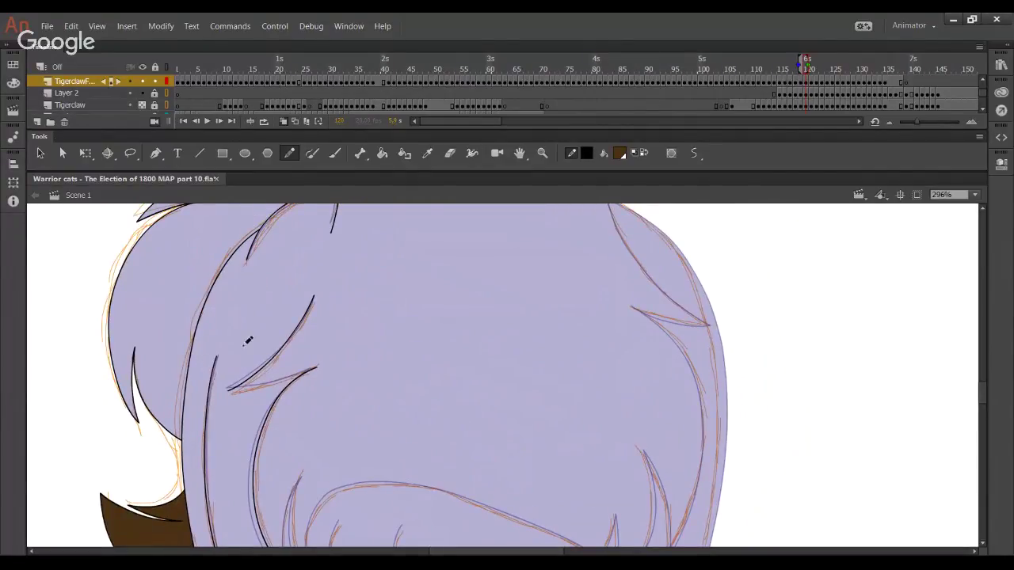
Delete the loose line end at the lower tip of the left shoulder's fur curve
scroll(255, 333, "up", 2)
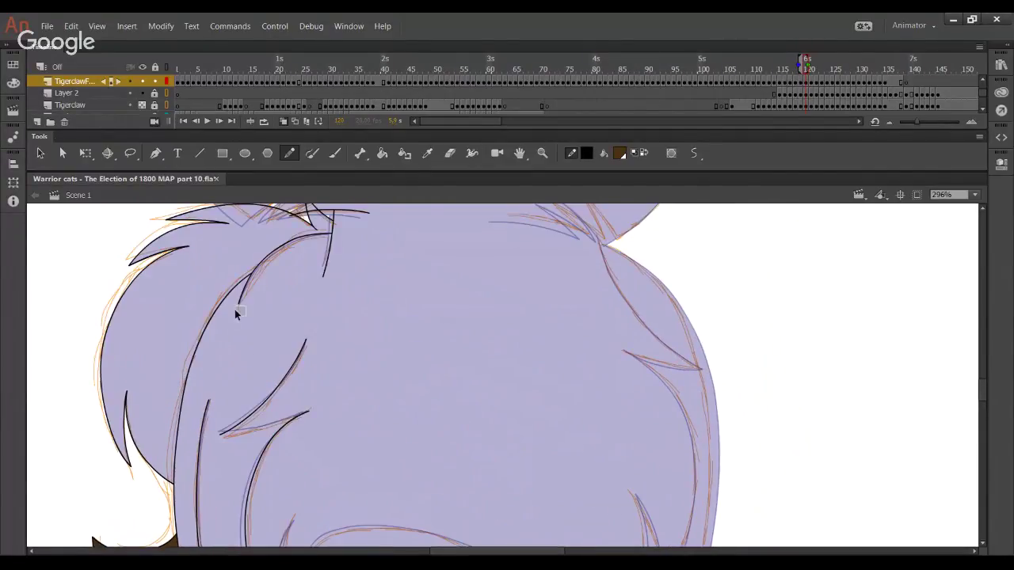
key("Delete")
left_click_drag(353, 357, 340, 376)
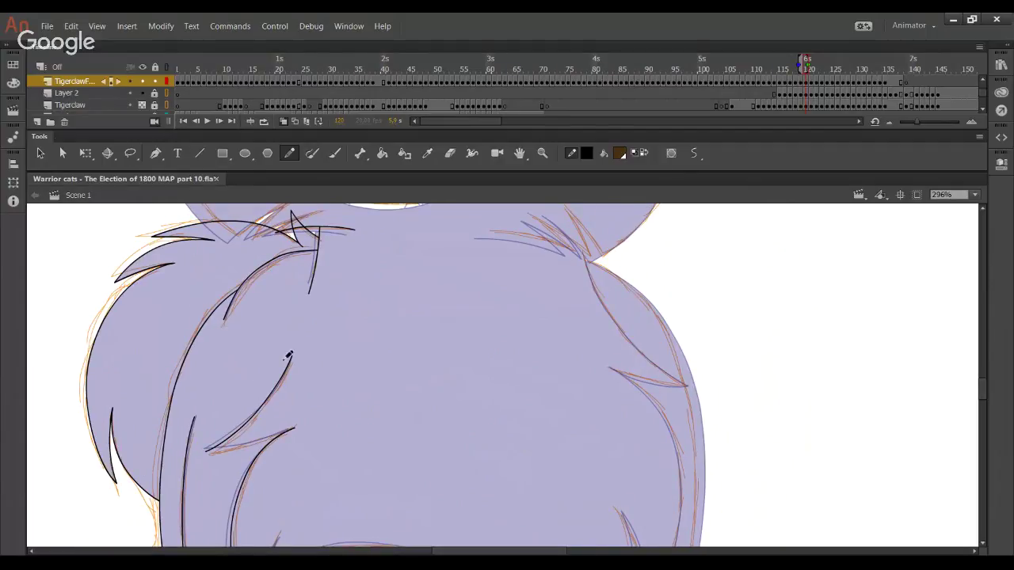
Ink the two toe curves of the folded paw over the sketch and delete the overshooting line end
mouse_move(405, 398)
left_mouse_down()
mouse_move(330, 317)
mouse_move(311, 223)
left_mouse_up()
left_click_drag(338, 452, 314, 360)
key("z")
left_click_drag(152, 291, 589, 545)
left_click(289, 156)
left_click_drag(405, 302, 341, 345)
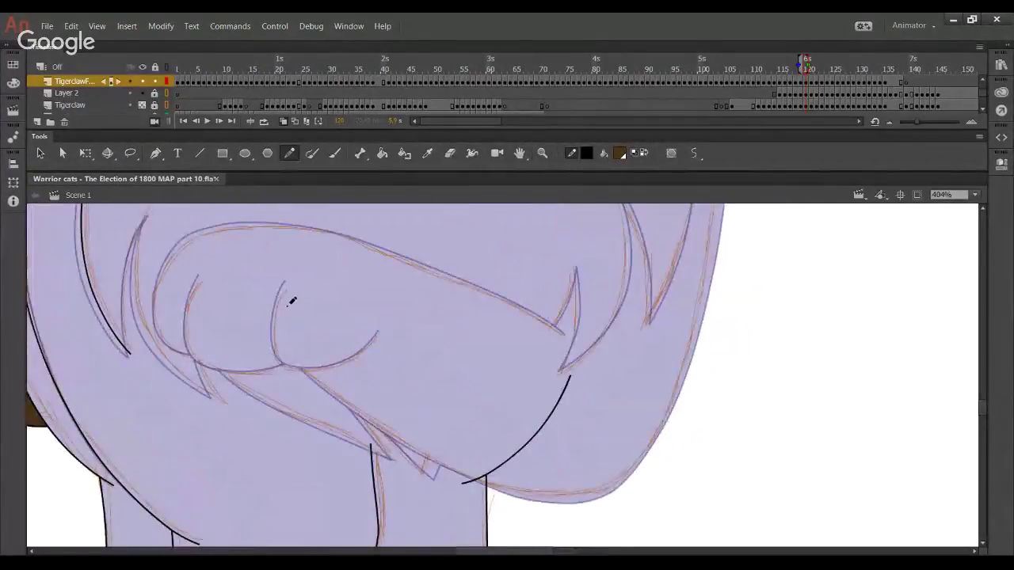
left_click_drag(286, 290, 276, 348)
key("ctrl+z")
mouse_move(288, 290)
left_mouse_down()
mouse_move(276, 339)
mouse_move(286, 368)
mouse_move(371, 347)
left_mouse_up()
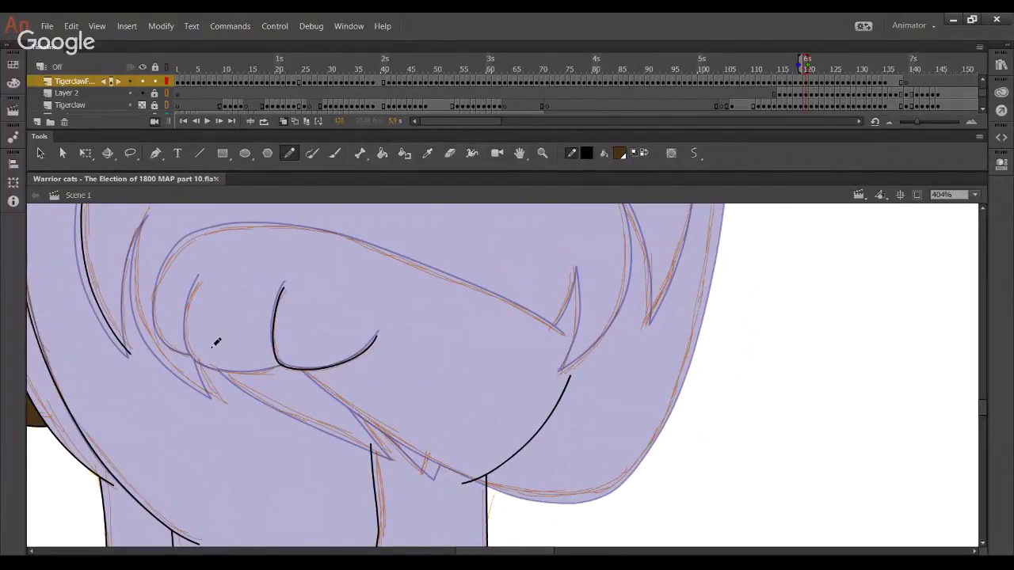
mouse_move(202, 278)
left_mouse_down()
mouse_move(187, 315)
mouse_move(206, 366)
mouse_move(279, 370)
mouse_move(321, 354)
mouse_move(269, 375)
left_mouse_up()
left_click(310, 358)
key("Delete")
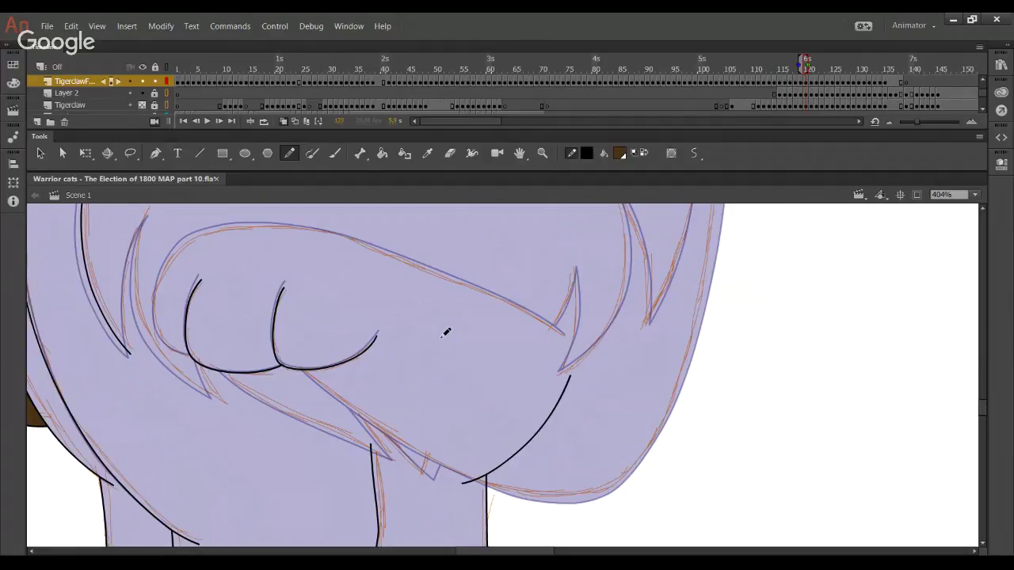
Draw the folded foreleg's outline from the first toe around the paw to the elbow, and smooth its curve
mouse_move(201, 356)
left_mouse_down()
mouse_move(172, 351)
mouse_move(158, 314)
mouse_move(176, 256)
mouse_move(206, 238)
mouse_move(292, 236)
mouse_move(365, 249)
mouse_move(564, 342)
left_mouse_up()
left_click_drag(508, 320, 520, 312)
left_click_drag(454, 283, 444, 278)
left_click_drag(319, 237, 320, 235)
left_click_drag(191, 243, 191, 240)
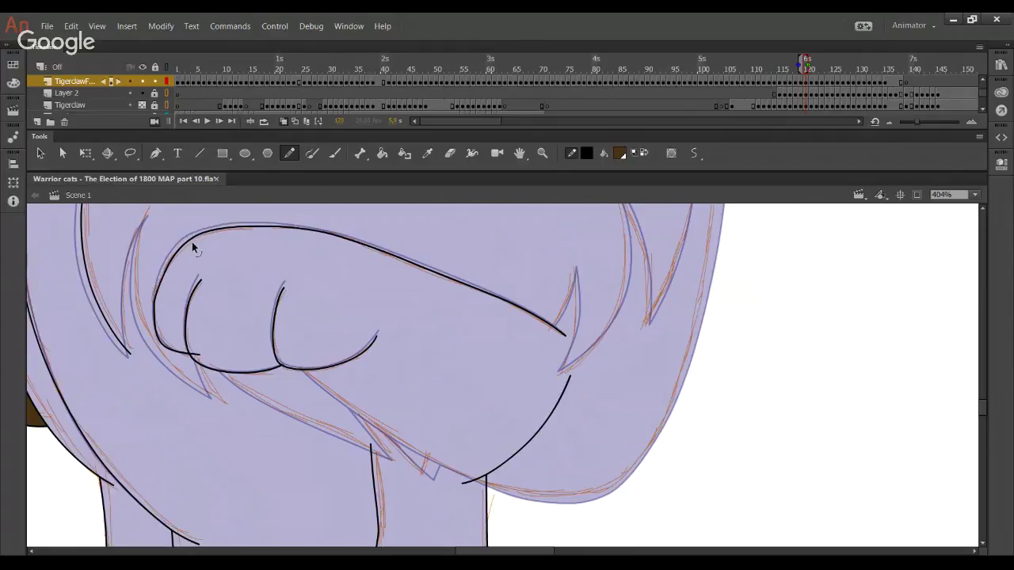
left_click_drag(163, 282, 160, 284)
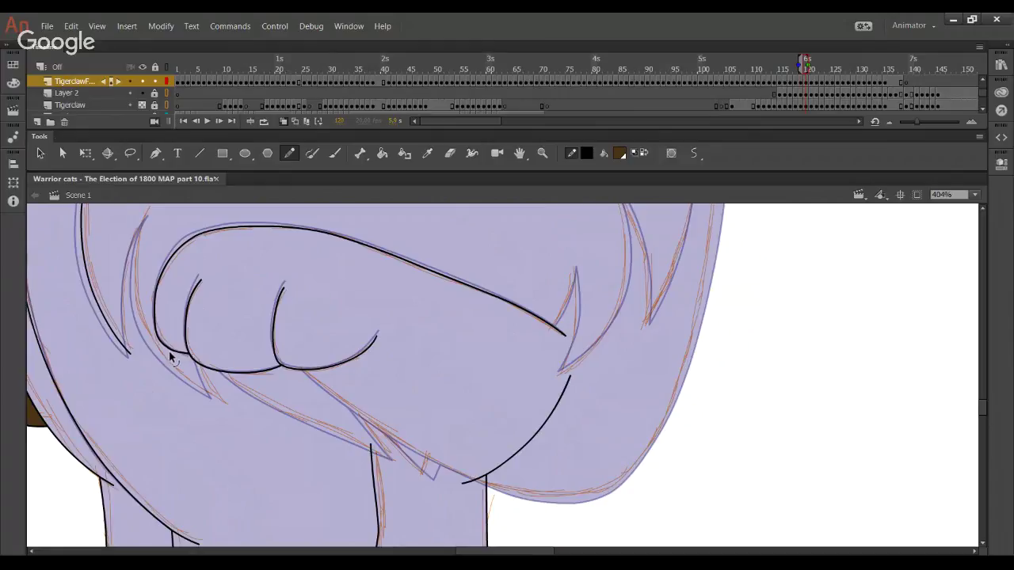
left_click_drag(158, 337, 161, 343)
Draw the chest fur curve just left of the folded paw and smooth its bend to match the sketch
key("space")
left_click_drag(184, 353, 219, 387)
mouse_move(250, 431)
left_mouse_down()
mouse_move(213, 409)
mouse_move(172, 335)
mouse_move(183, 241)
left_mouse_up()
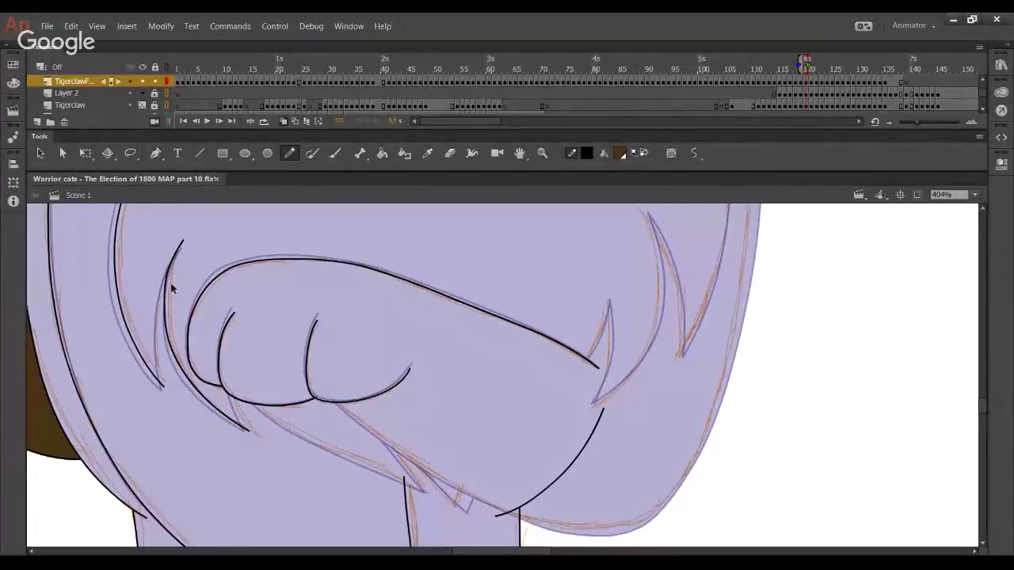
left_click_drag(169, 281, 172, 257)
left_click_drag(172, 360, 176, 364)
left_click_drag(168, 301, 169, 274)
left_click_drag(194, 396, 193, 397)
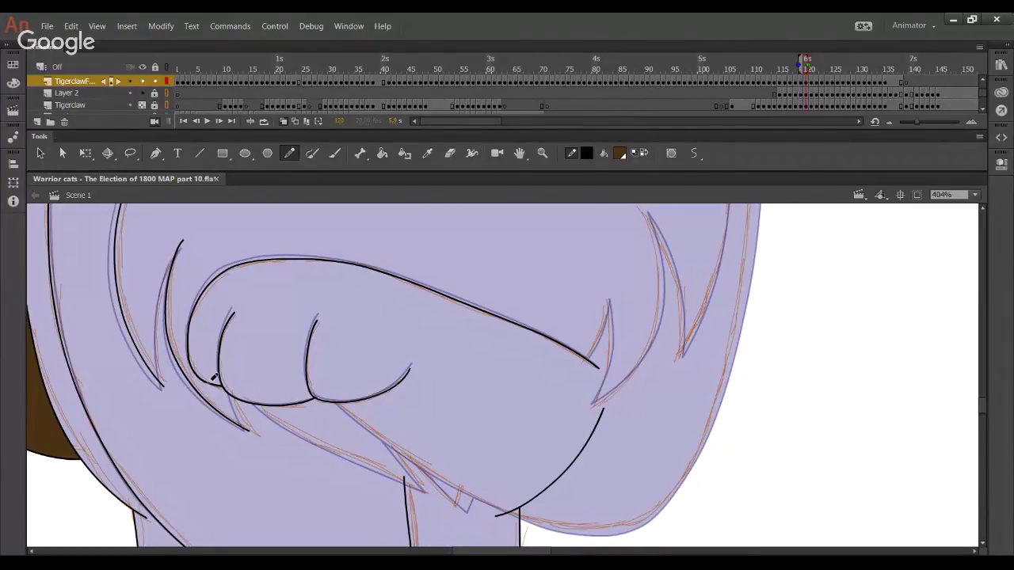
left_click_drag(203, 403, 199, 402)
Try extending the upper end of the fur curve left of the folded paw, and delete the extension
left_click_drag(195, 238, 200, 220)
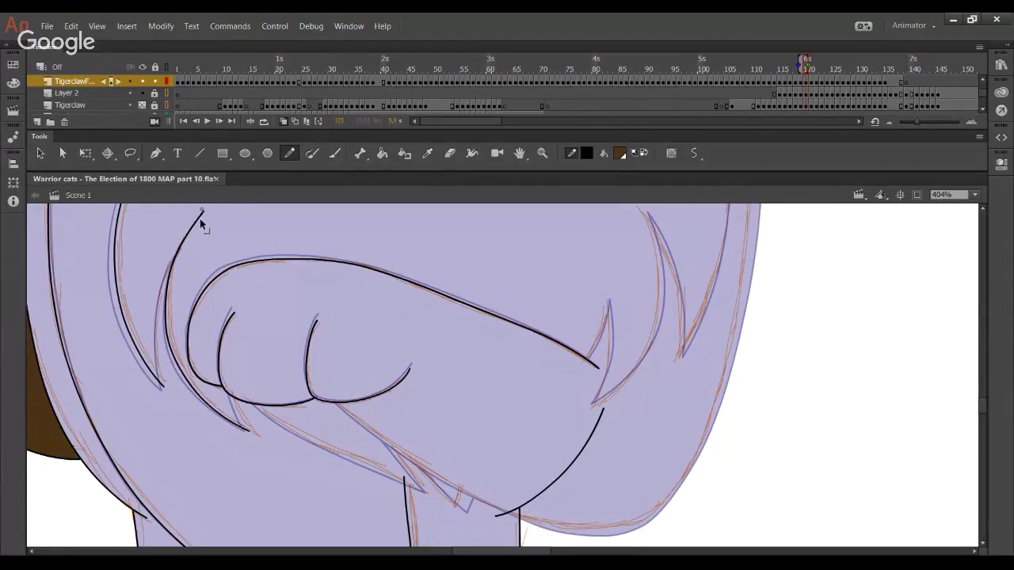
left_click(185, 234, "ctrl")
key("Delete")
Draw the fur line running from under the folded paw's toes down to the top of the standing leg
left_click_drag(342, 450, 240, 369)
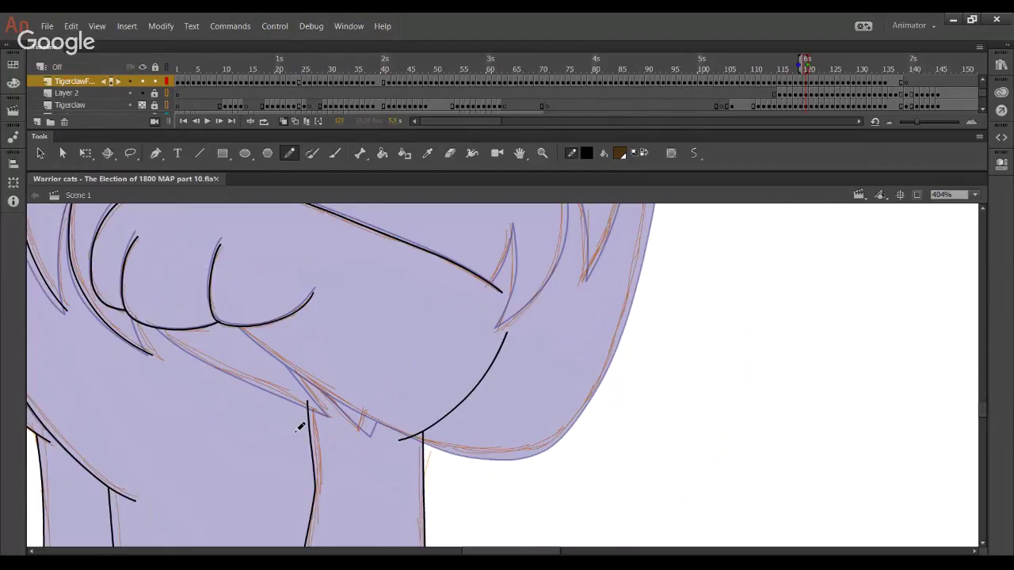
mouse_move(98, 275)
left_mouse_down()
mouse_move(318, 326)
mouse_move(331, 267)
mouse_move(248, 456)
left_mouse_up()
key("ctrl+z")
mouse_move(346, 455)
left_mouse_down()
mouse_move(435, 461)
mouse_move(352, 413)
left_mouse_up()
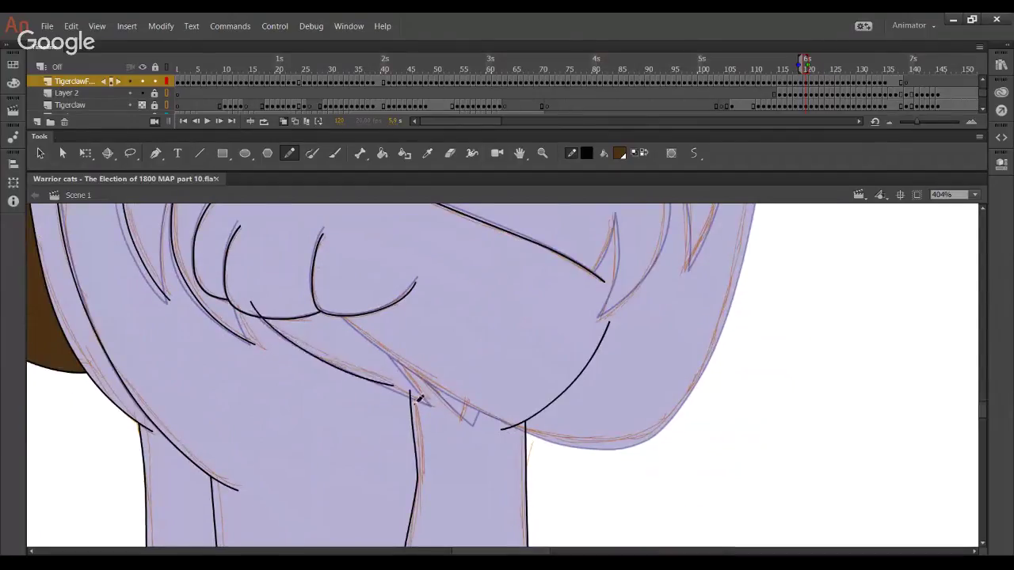
key("ctrl+z")
mouse_move(249, 302)
left_mouse_down()
mouse_move(277, 331)
mouse_move(483, 435)
mouse_move(436, 412)
left_mouse_up()
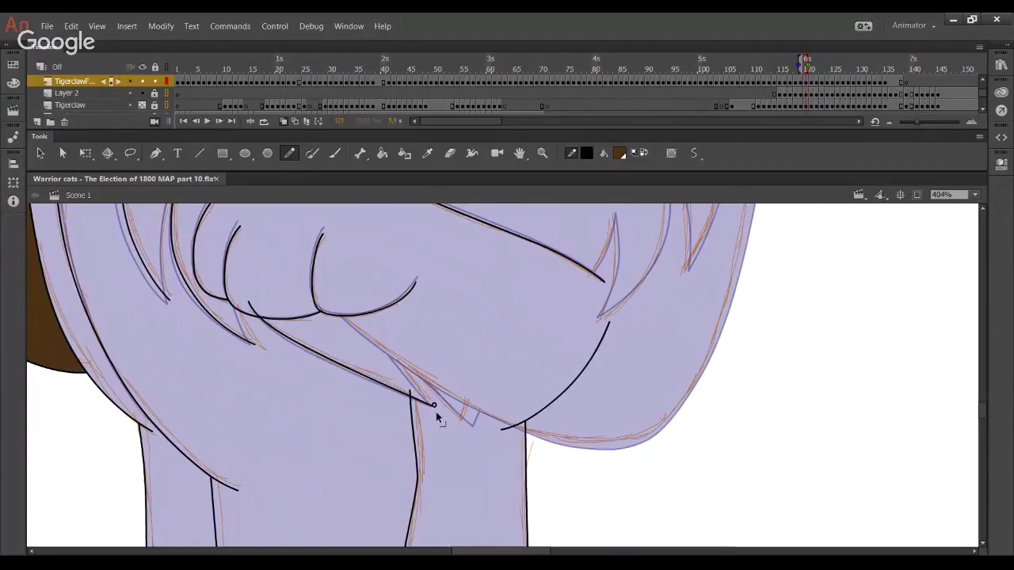
Delete the leg line's stub above the new fur line and the fur line's loose end inside the paw
left_click(409, 395, "ctrl")
key("Delete")
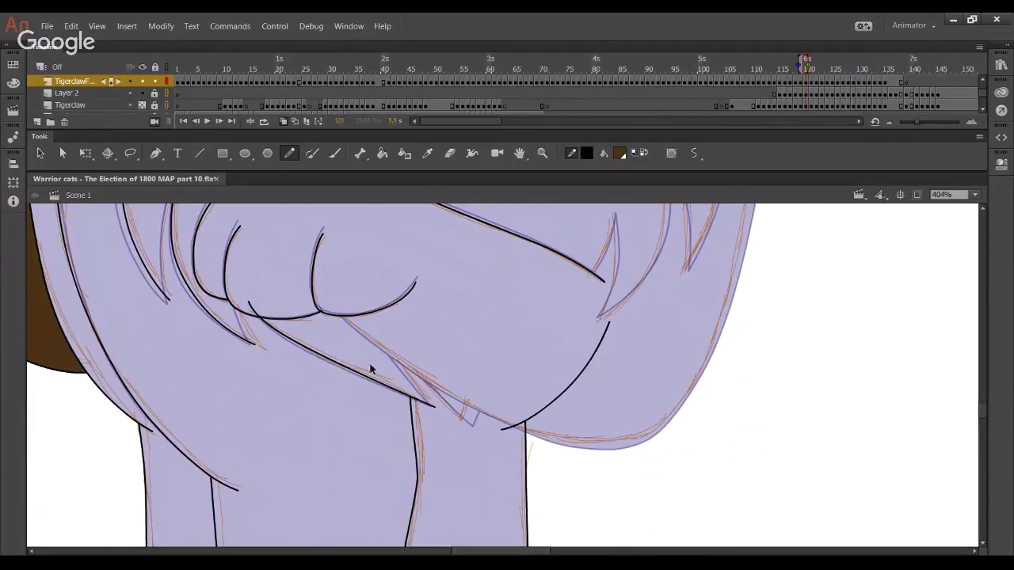
left_click(253, 308, "ctrl")
key("Delete")
Draw the short curved fur stroke at the elbow end of the folded foreleg and trim its lower overshoot
scroll(502, 444, "up", 3)
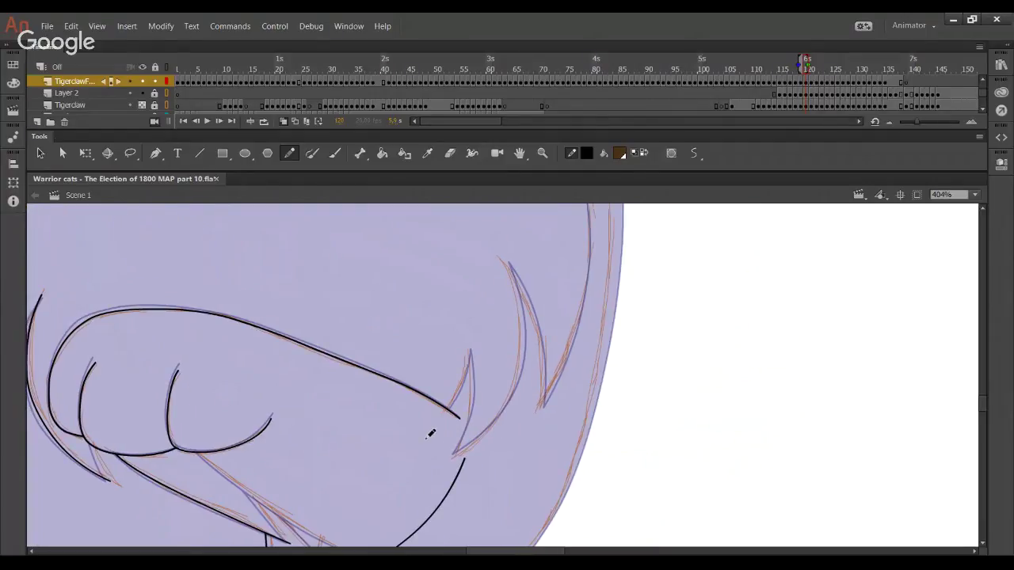
left_click_drag(426, 437, 473, 358)
key("ctrl+z")
left_click_drag(438, 420, 473, 350)
key("ctrl+z")
left_click_drag(435, 430, 473, 351)
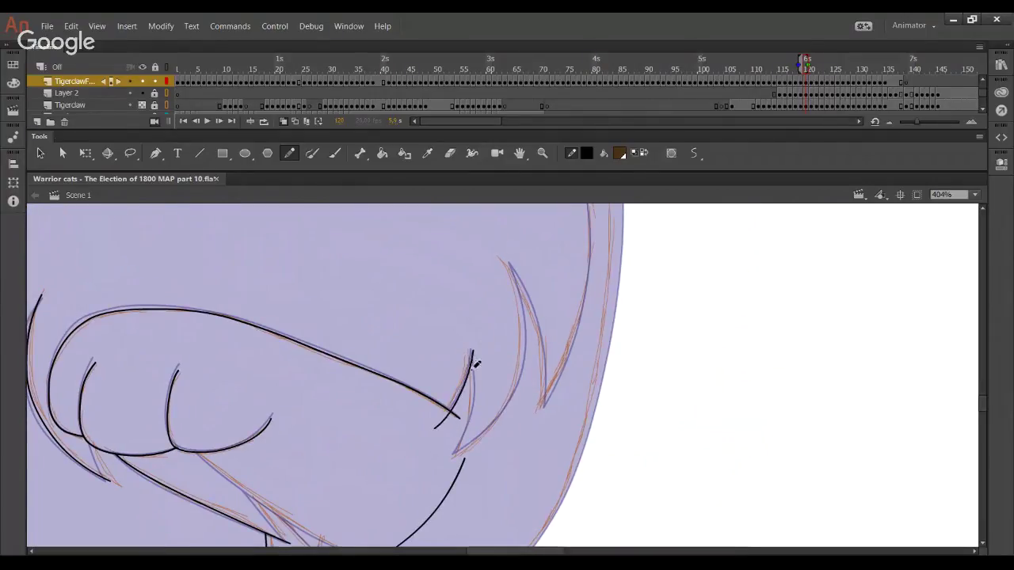
key("ctrl+z")
left_click_drag(437, 423, 473, 357)
mouse_move(473, 361)
left_mouse_down()
mouse_move(468, 350)
mouse_move(467, 376)
left_mouse_up()
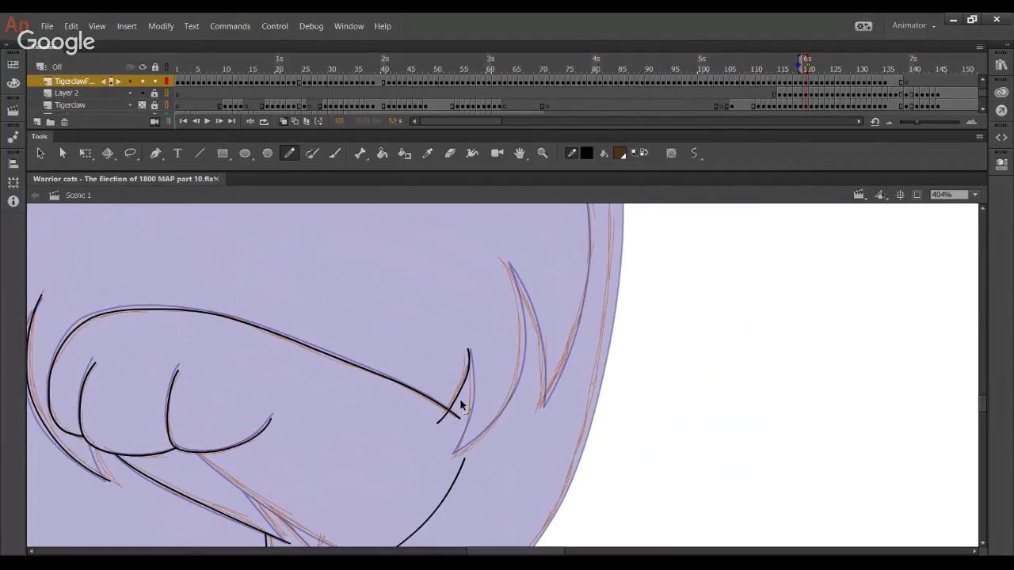
left_click(441, 422, "ctrl")
key("Delete")
Draw the chest fur curve rising from the folded foreleg's elbow to the fur tip on the body's right side
mouse_move(456, 456)
left_mouse_down()
mouse_move(517, 345)
mouse_move(508, 274)
mouse_move(526, 338)
mouse_move(505, 418)
mouse_move(455, 461)
mouse_move(479, 455)
left_mouse_up()
key("ctrl+z")
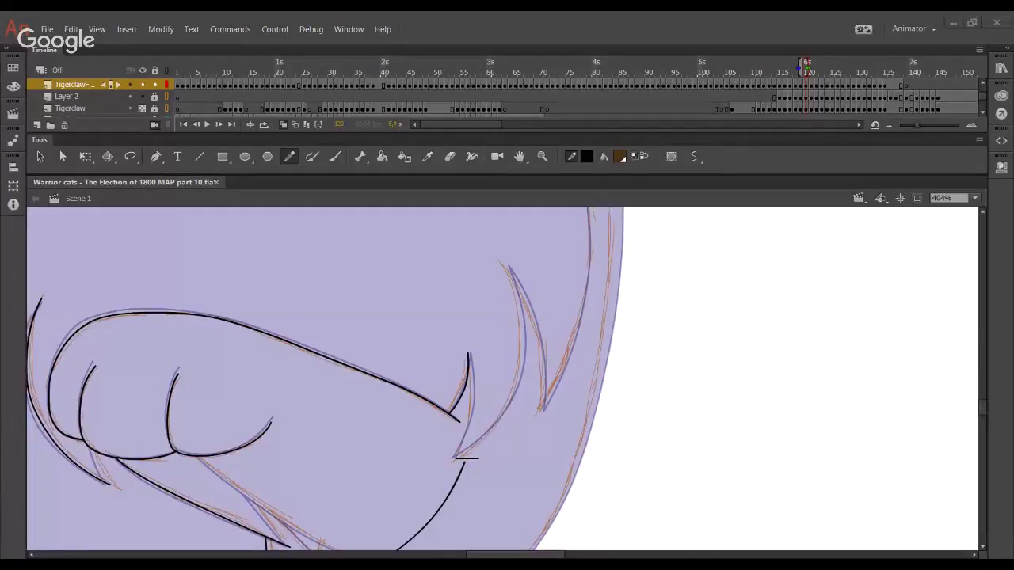
left_click(8, 440)
mouse_move(478, 458)
left_mouse_down()
mouse_move(511, 395)
mouse_move(545, 386)
mouse_move(522, 390)
left_mouse_up()
left_click(501, 262)
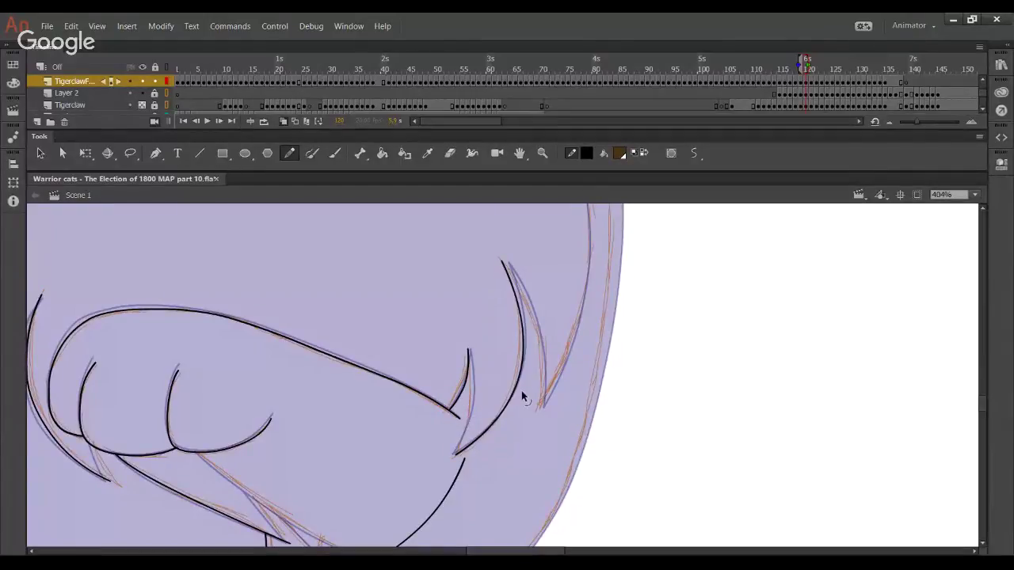
Reshape the right chest fur curve's bend and trim and align its upper tip with the sketch
mouse_move(503, 262)
left_mouse_down()
mouse_move(507, 240)
mouse_move(512, 267)
mouse_move(509, 255)
left_mouse_up()
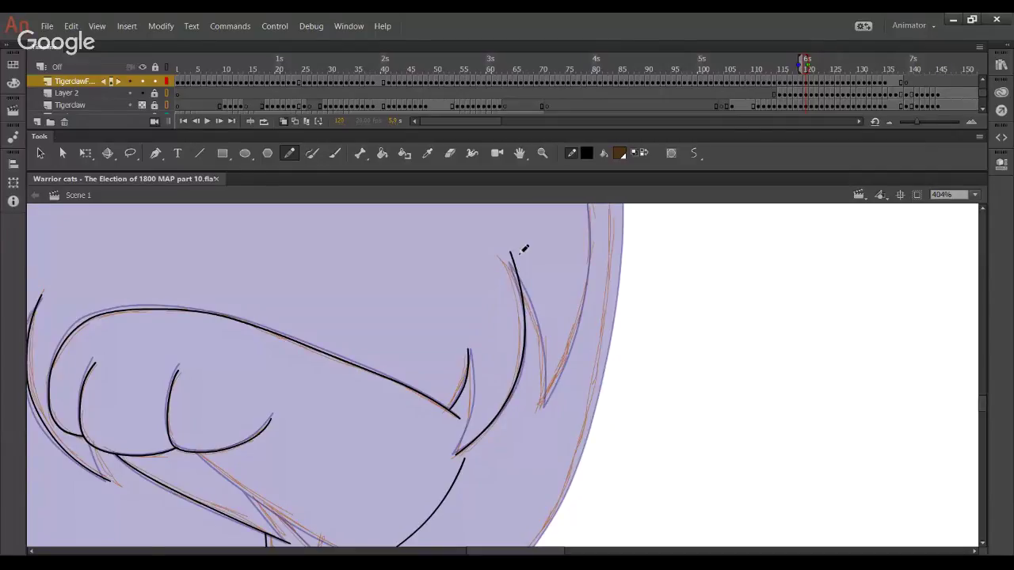
left_click_drag(510, 402, 515, 395)
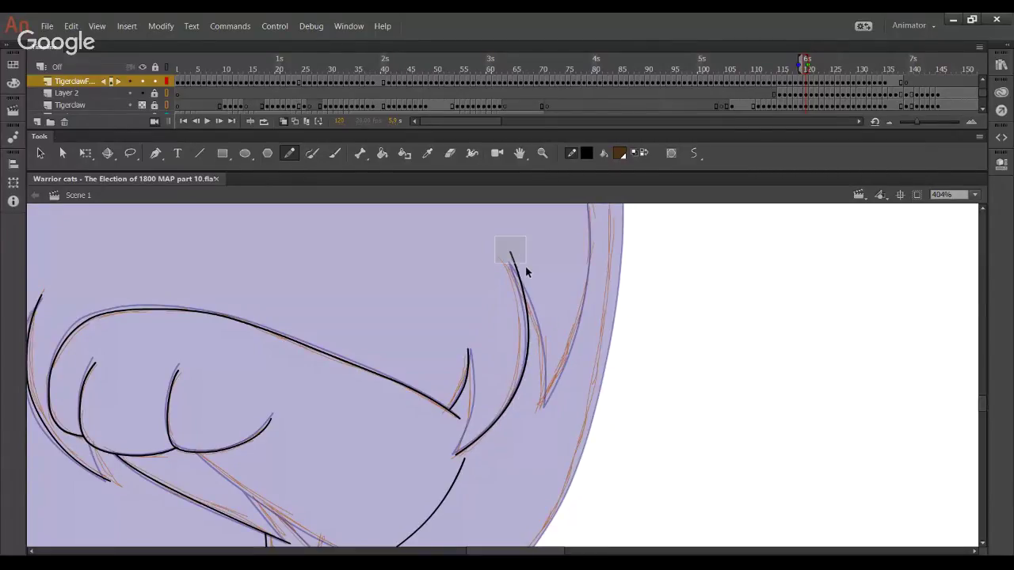
left_click_drag(526, 267, 526, 263)
key("Delete")
left_click_drag(564, 297, 542, 294)
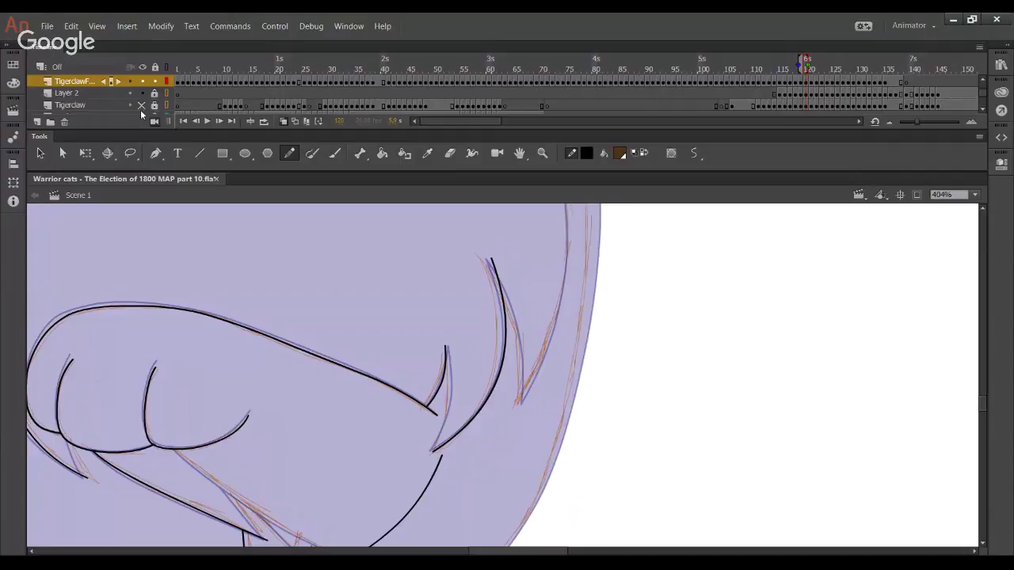
left_click_drag(492, 259, 490, 258)
Draw the inner line along the body's right side up to below the shoulder and smooth its bend
left_click(140, 105)
scroll(530, 370, "right", 2)
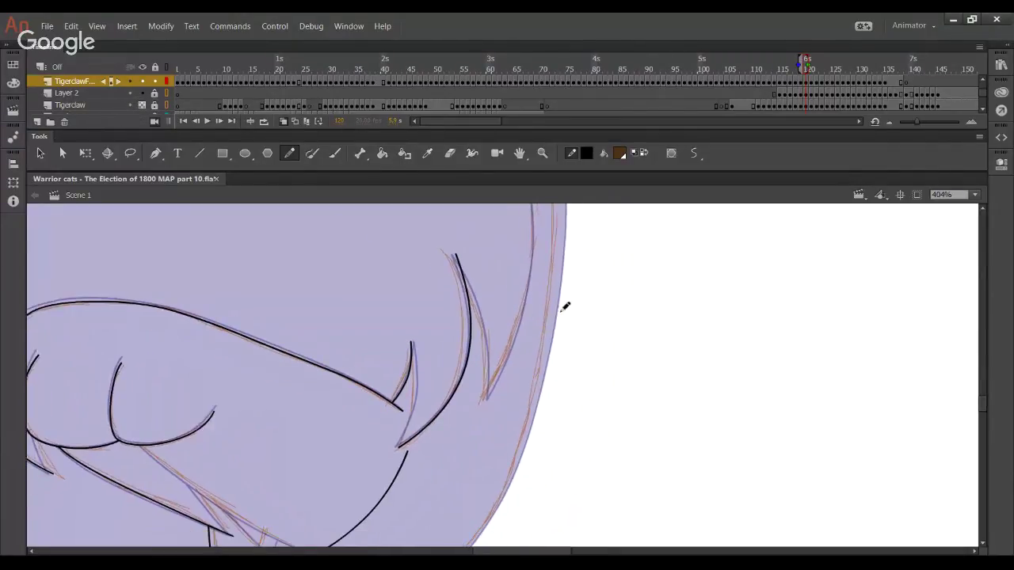
mouse_move(616, 270)
left_mouse_down()
mouse_move(616, 362)
mouse_move(586, 384)
mouse_move(621, 447)
left_mouse_up()
left_click_drag(575, 280, 574, 264)
mouse_move(452, 213)
left_mouse_down()
mouse_move(512, 251)
mouse_move(557, 385)
mouse_move(530, 518)
mouse_move(534, 416)
mouse_move(528, 461)
left_mouse_up()
key("ctrl+z")
mouse_move(496, 511)
left_mouse_down()
mouse_move(517, 479)
mouse_move(541, 354)
mouse_move(540, 302)
mouse_move(504, 217)
left_mouse_up()
scroll(496, 339, "up", 4)
left_click_drag(434, 255, 475, 285)
left_click_drag(479, 299, 470, 280)
left_click_drag(527, 376, 535, 388)
left_click_drag(470, 219, 493, 407)
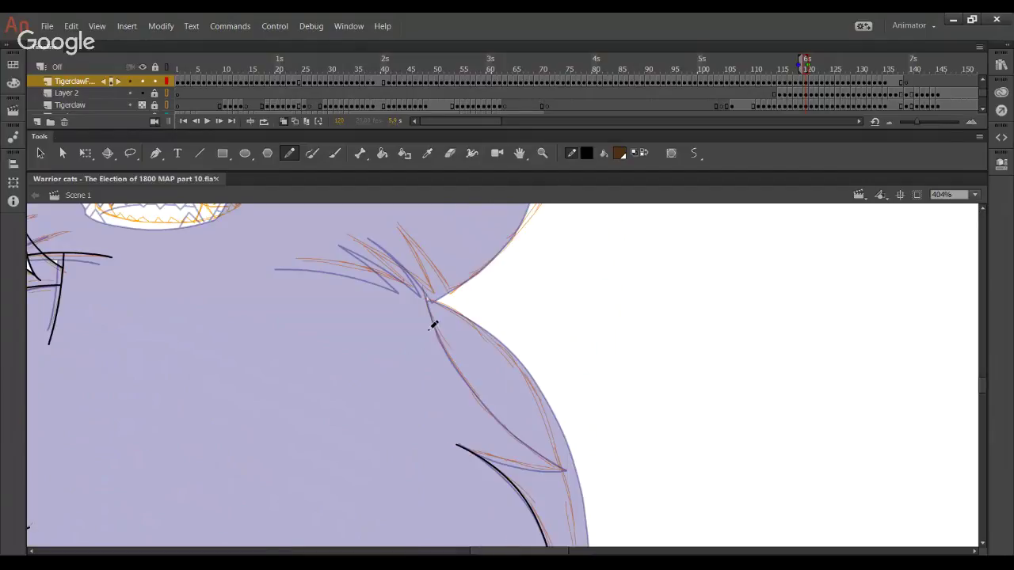
Ink the two neck fur strokes below the right cheek and bend them to follow the sketch
left_click_drag(351, 237, 420, 274)
key("ctrl+z")
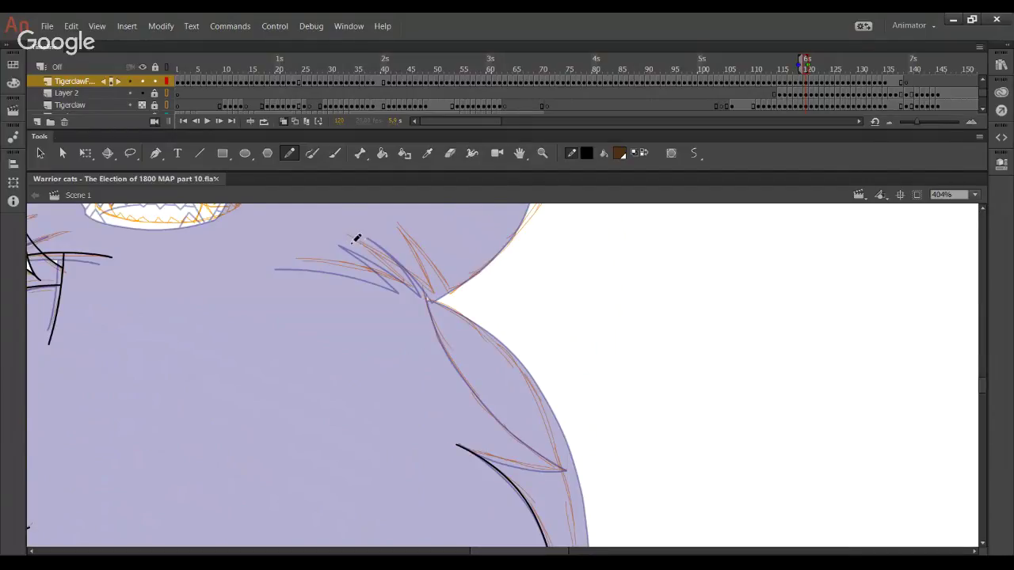
mouse_move(350, 237)
left_mouse_down()
mouse_move(434, 289)
mouse_move(409, 273)
mouse_move(434, 294)
left_mouse_up()
left_click_drag(381, 260, 396, 264)
left_click_drag(297, 261, 332, 261)
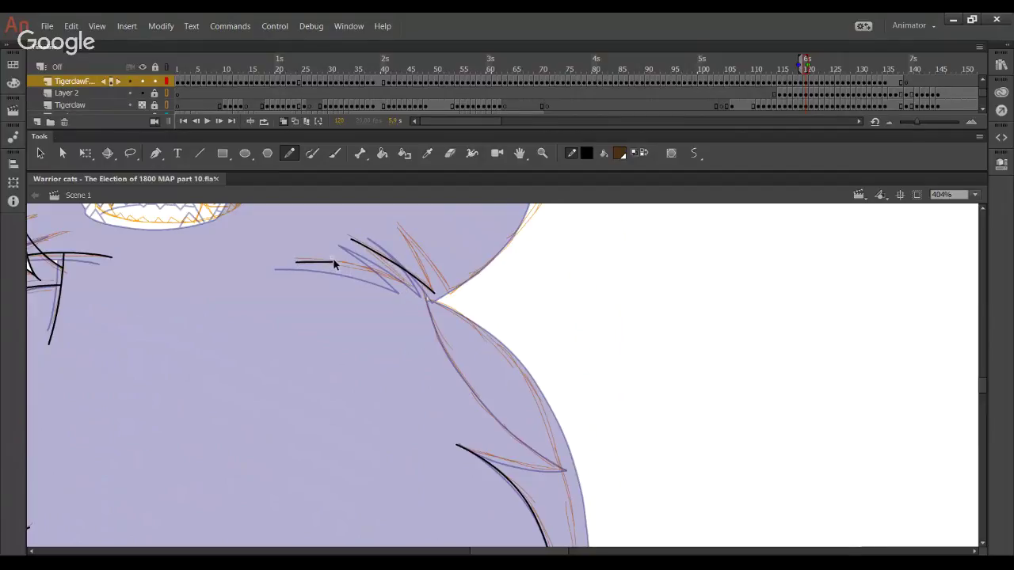
left_click_drag(375, 284, 406, 289)
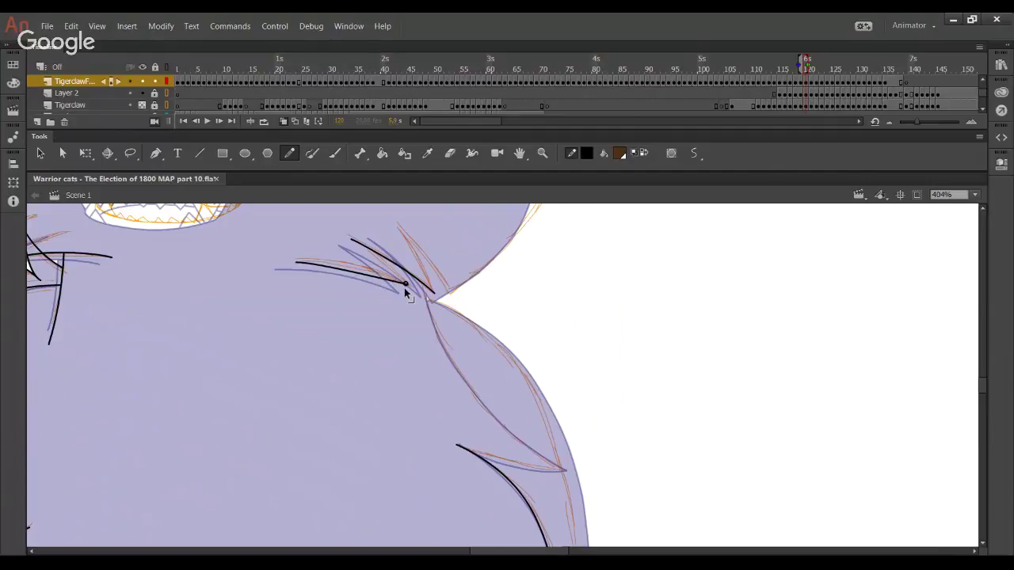
mouse_move(346, 274)
left_mouse_down()
mouse_move(374, 275)
mouse_move(323, 269)
left_mouse_up()
Draw the right shoulder's inner curve from the neck fur down to the shoulder fur tip
left_click_drag(203, 280, 346, 313)
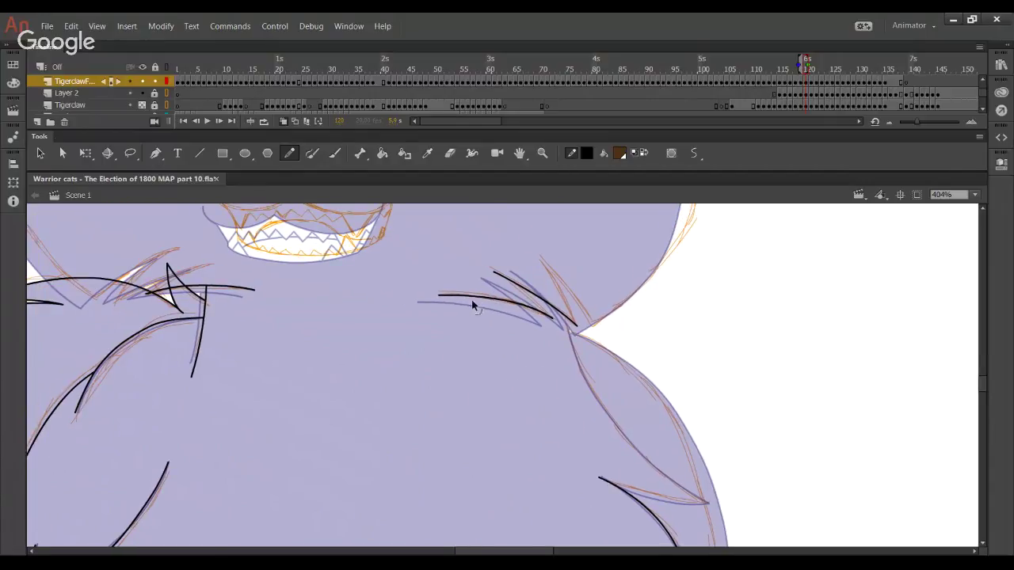
mouse_move(584, 319)
left_mouse_down()
mouse_move(445, 235)
mouse_move(513, 396)
left_mouse_up()
key("ctrl+z")
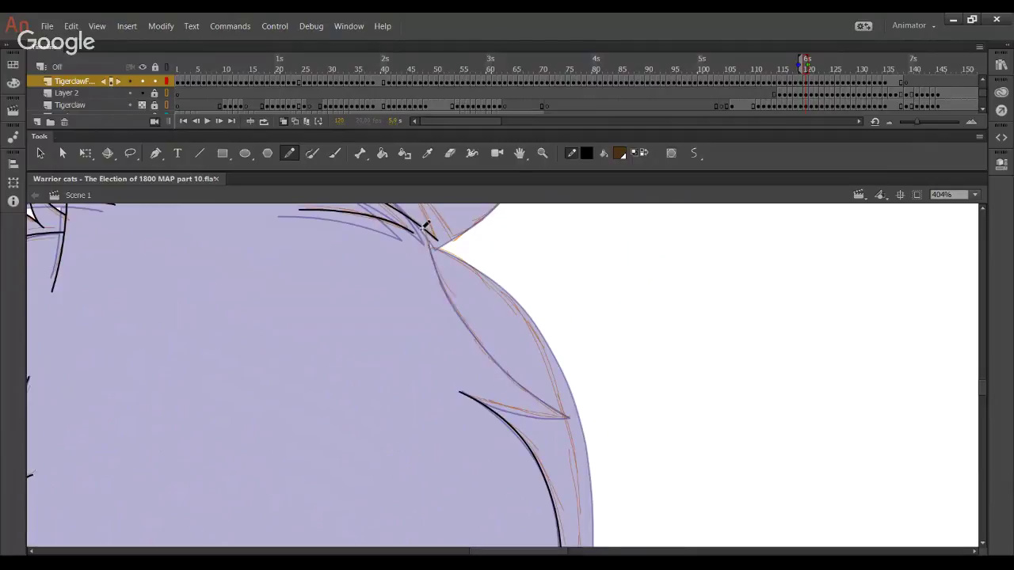
left_click_drag(426, 237, 506, 379)
key("ctrl+z")
mouse_move(430, 223)
left_mouse_down()
mouse_move(440, 277)
mouse_move(576, 415)
left_mouse_up()
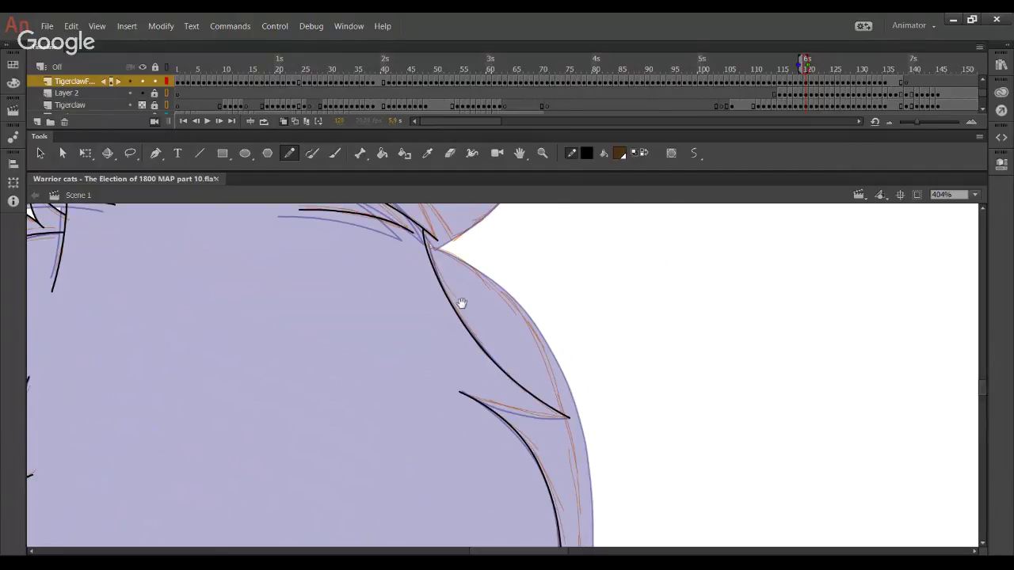
Draw the outermost neck fur stroke from the right cheek down across the top of the shoulder
left_click_drag(454, 313, 467, 417)
left_click_drag(547, 212, 512, 340)
left_click_drag(383, 408, 452, 523)
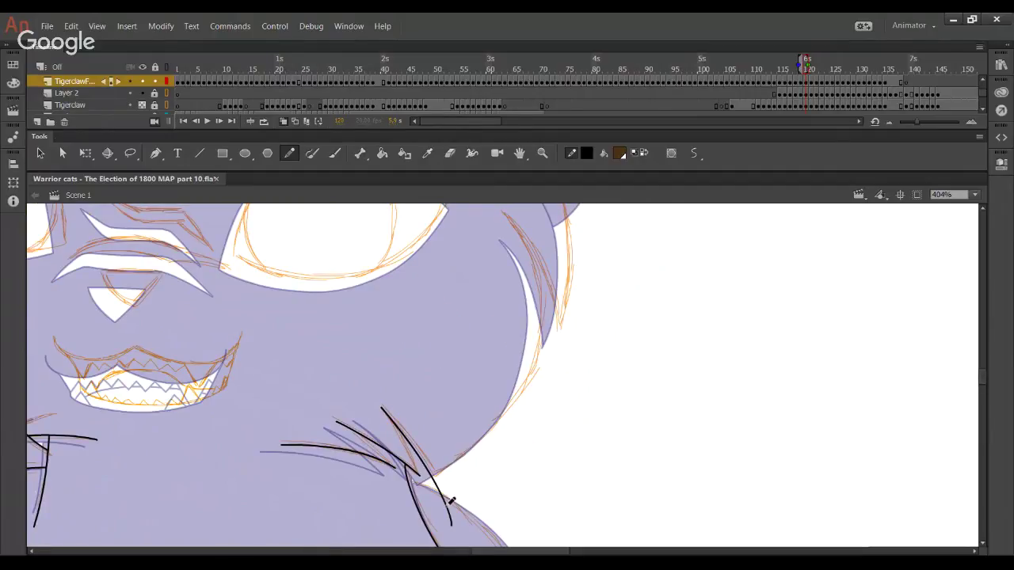
Draw the curved line at the base of the right ear, above the eye
scroll(418, 400, "up", 5)
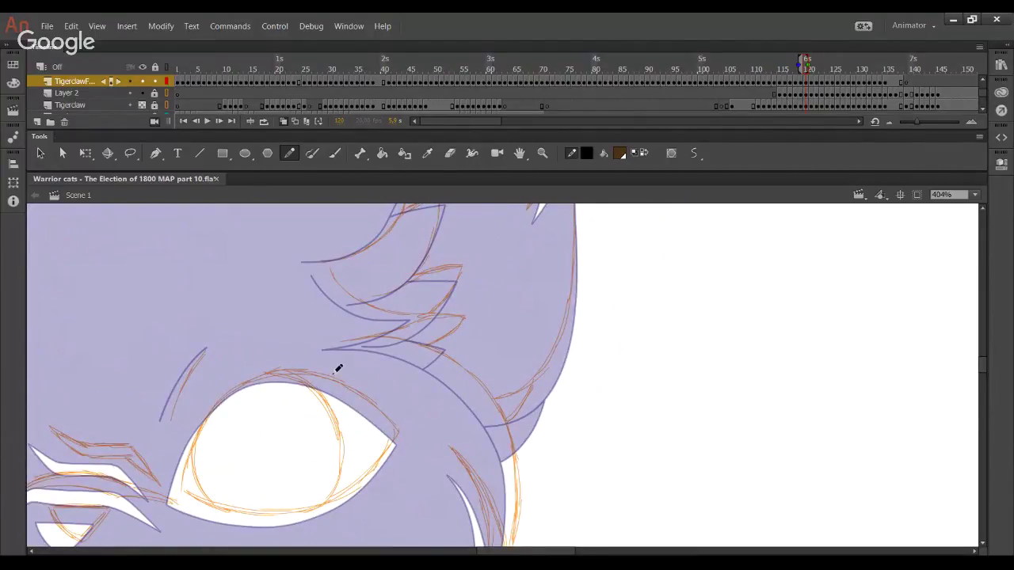
left_click_drag(334, 270, 440, 323)
mouse_move(331, 267)
left_mouse_down()
mouse_move(442, 319)
mouse_move(419, 320)
left_mouse_up()
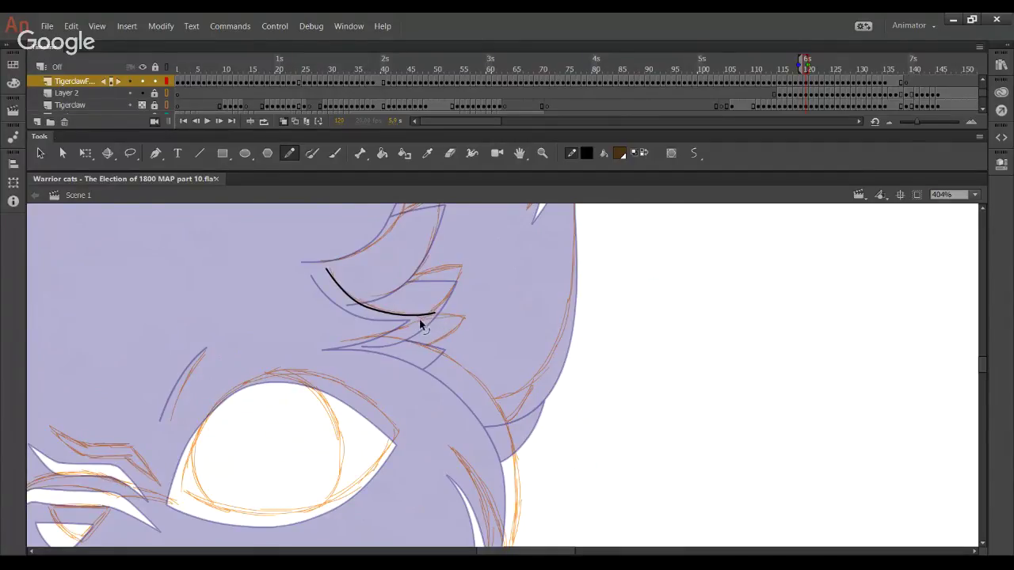
Draw the head's right outline from below the ear around to the cheek fur and smooth its curve
mouse_move(351, 304)
left_mouse_down()
mouse_move(343, 299)
mouse_move(373, 296)
mouse_move(341, 237)
left_mouse_up()
mouse_move(299, 277)
left_mouse_down()
mouse_move(446, 334)
mouse_move(468, 475)
left_mouse_up()
key("ctrl+z")
mouse_move(305, 277)
left_mouse_down()
mouse_move(383, 294)
mouse_move(469, 392)
mouse_move(468, 465)
left_mouse_up()
key("ctrl+z")
mouse_move(305, 277)
left_mouse_down()
mouse_move(409, 308)
mouse_move(451, 354)
mouse_move(472, 513)
mouse_move(464, 529)
mouse_move(466, 508)
mouse_move(471, 500)
left_mouse_up()
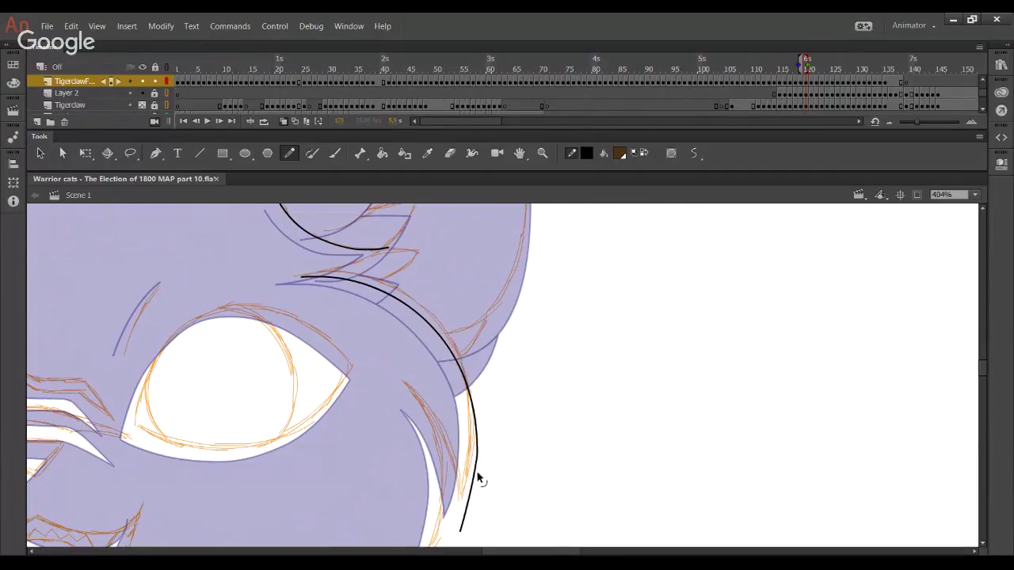
key("ctrl+z")
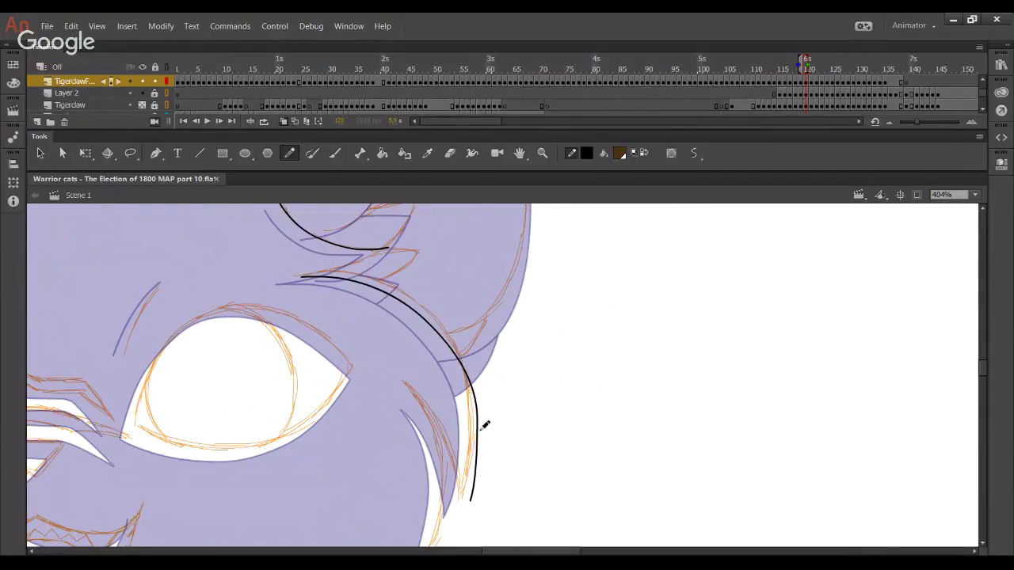
left_click_drag(454, 363, 457, 365)
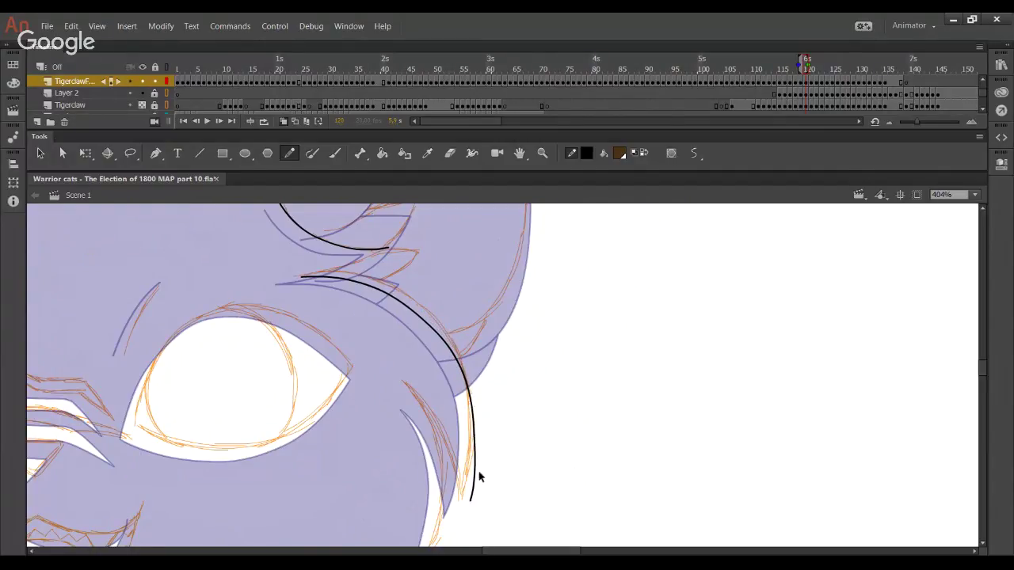
left_click_drag(477, 467, 479, 452)
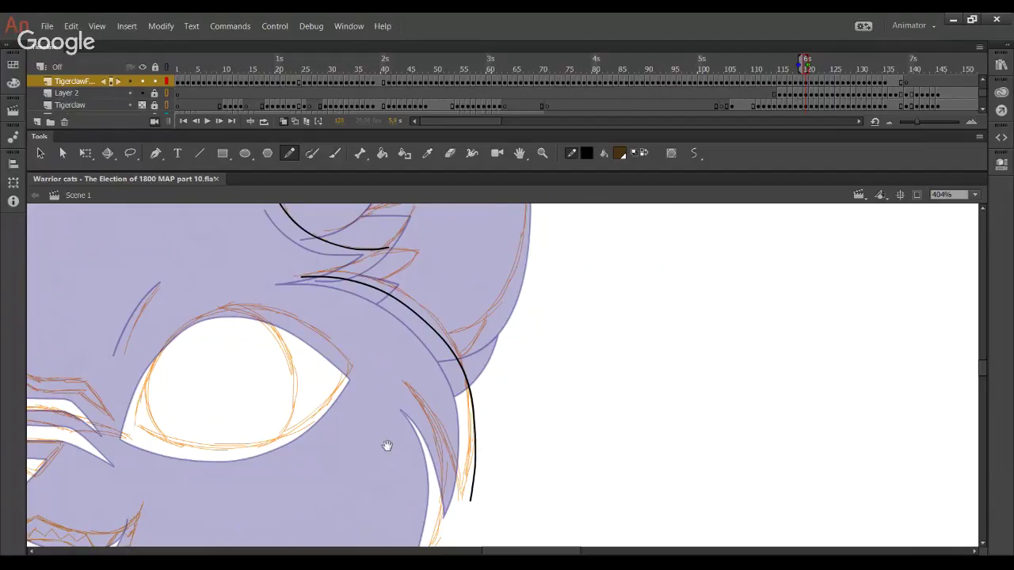
Draw the right cheek outline from the cheek fur down to the neck fur and trim the overlapping line ends at their meeting point
scroll(370, 349, "down", 5)
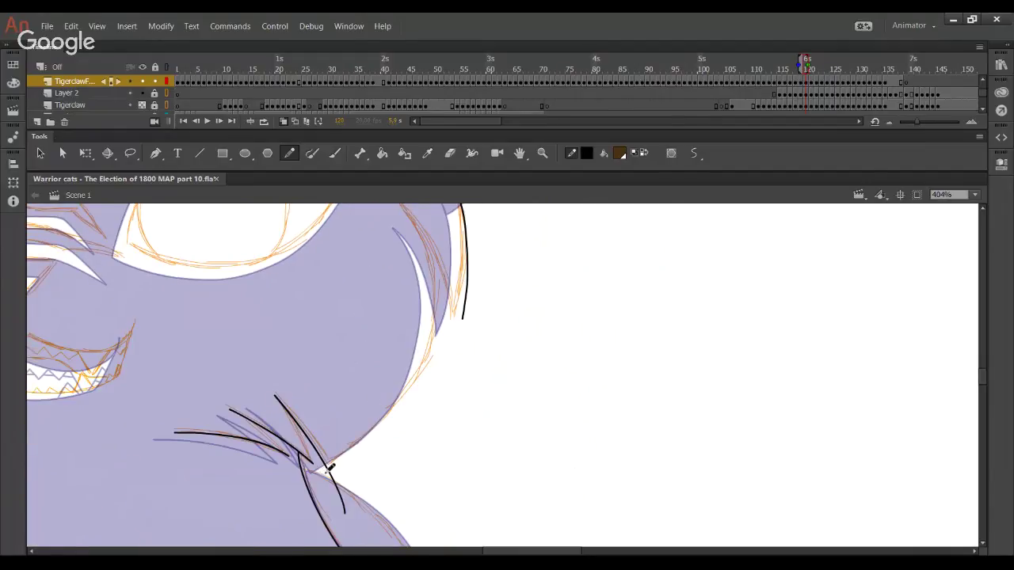
mouse_move(326, 466)
left_mouse_down()
mouse_move(412, 409)
mouse_move(439, 366)
mouse_move(441, 272)
mouse_move(433, 369)
mouse_move(409, 414)
mouse_move(378, 446)
mouse_move(314, 477)
mouse_move(316, 490)
mouse_move(279, 496)
left_mouse_up()
key("ctrl+z")
left_click(287, 495, "ctrl")
key("Delete")
left_click(311, 482, "ctrl")
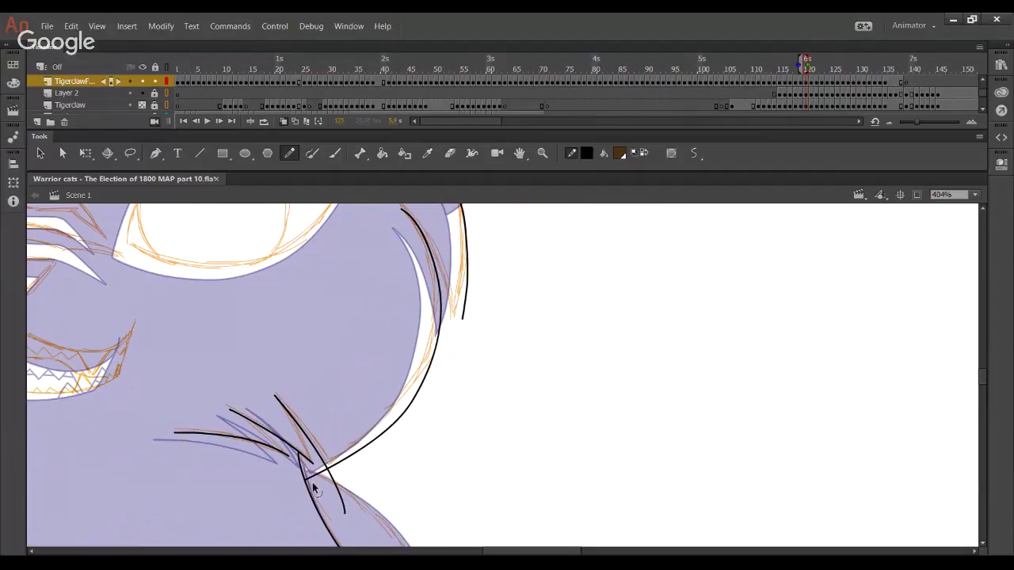
key("Delete")
left_click(347, 505, "ctrl")
key("Delete")
Bend the upper part of the right cheek line so it follows the sketched cheek fur curve
scroll(434, 443, "up", 3)
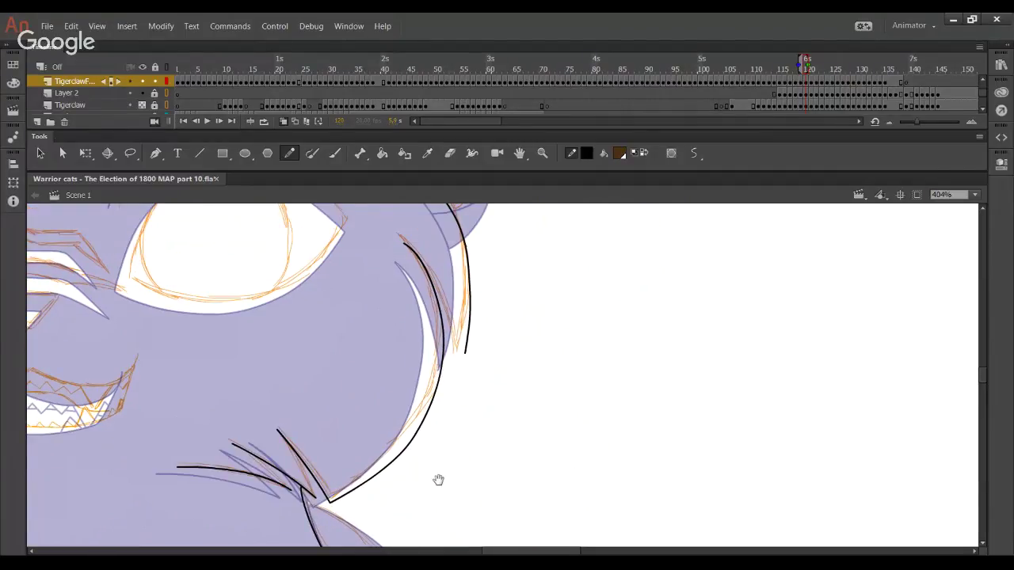
left_click_drag(446, 404, 450, 403)
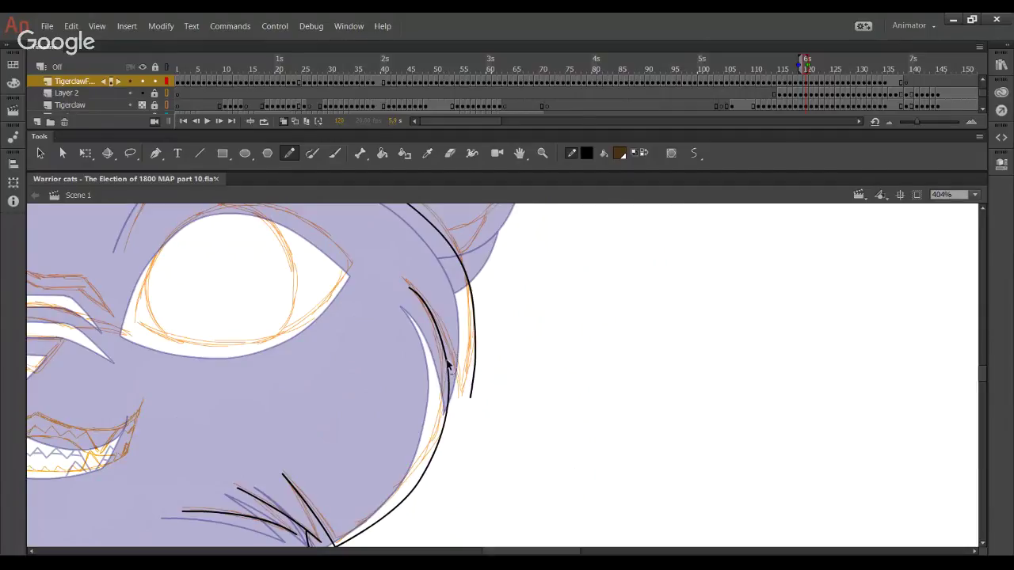
left_click_drag(449, 361, 452, 365)
left_click_drag(440, 338, 445, 339)
left_click_drag(432, 320, 432, 325)
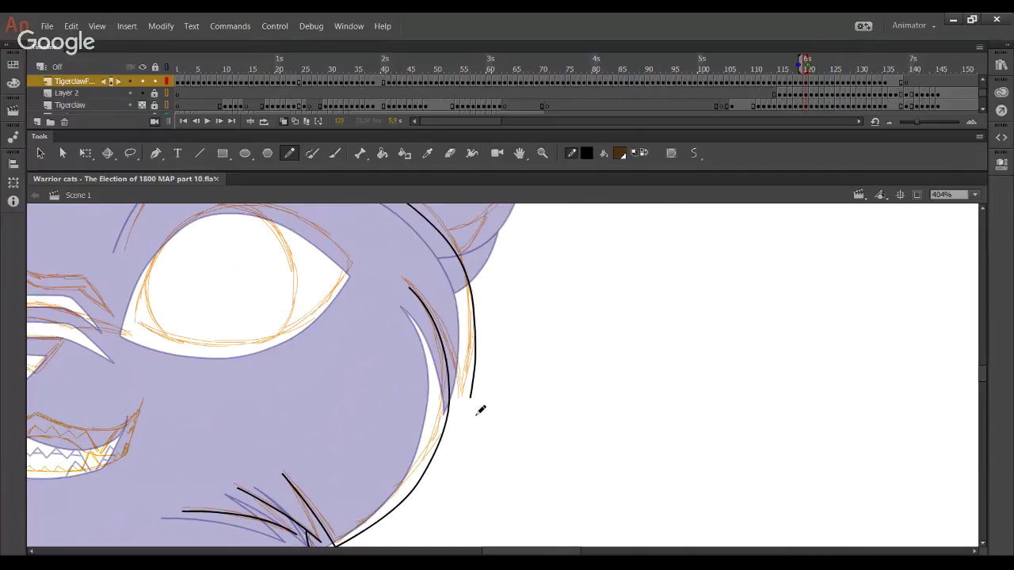
Draw the right eye's upper lid as one arch from the inner corner past the outer corner and bend it onto the sketch
left_click_drag(379, 311, 503, 355)
mouse_move(252, 396)
left_mouse_down()
mouse_move(469, 309)
mouse_move(514, 399)
left_mouse_up()
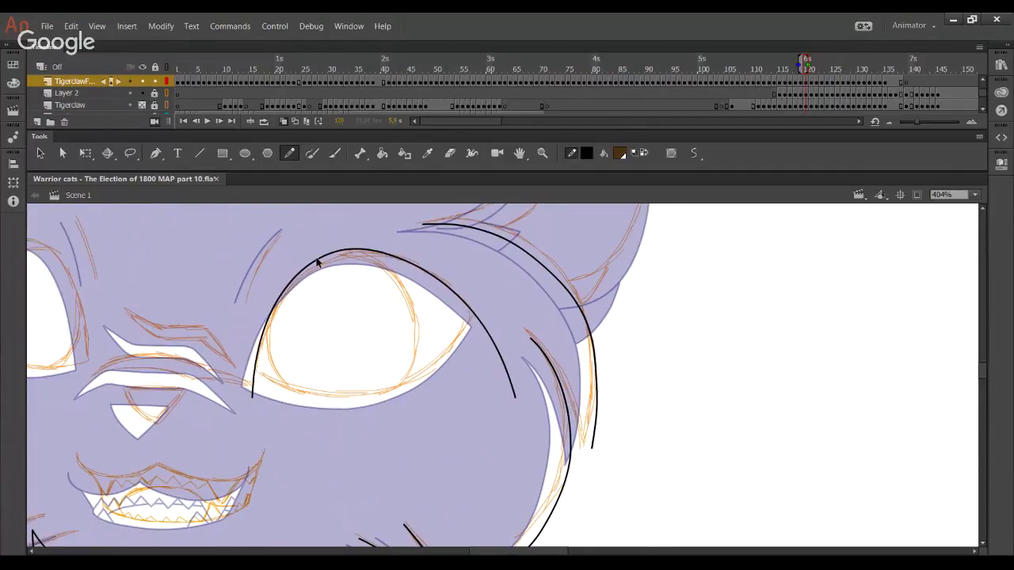
left_click_drag(307, 270, 349, 259)
left_click_drag(266, 326, 298, 286)
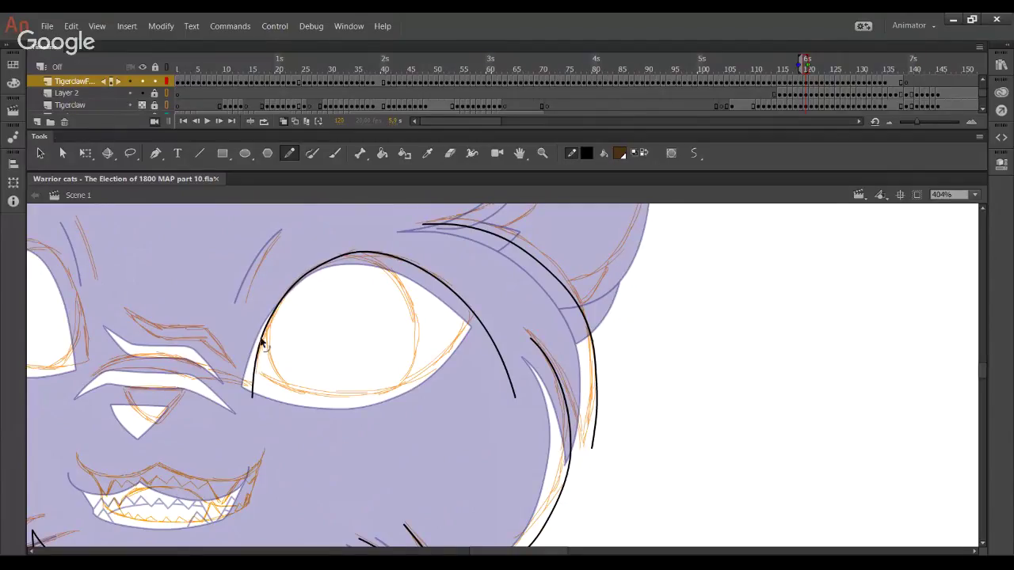
left_click_drag(261, 340, 264, 344)
left_click_drag(357, 255, 357, 259)
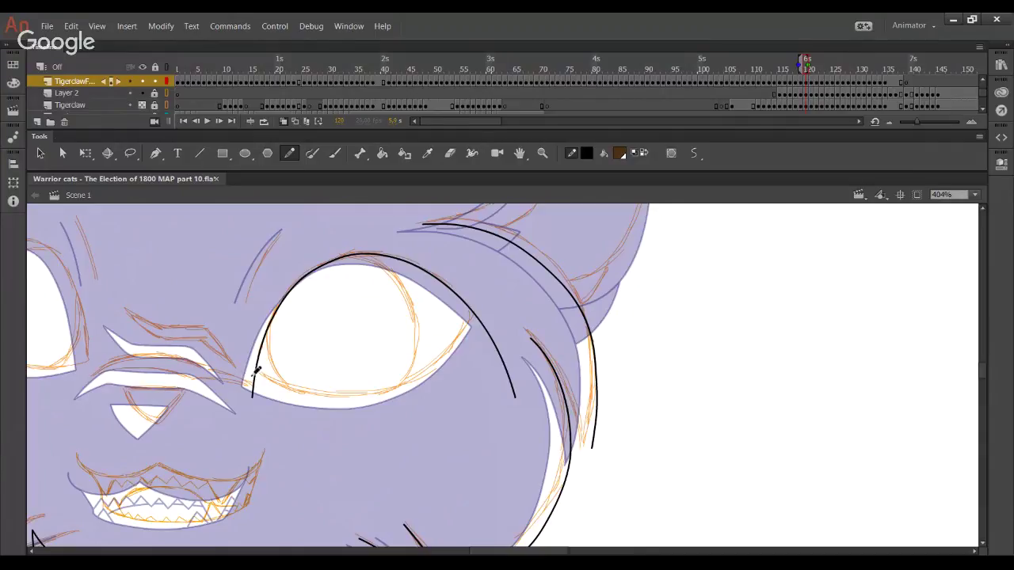
Draw the right eye's lower lid between the inner and outer corners and trim the overlapping ends at the inner corner
left_click_drag(248, 374, 320, 402)
key("ctrl+z")
mouse_move(251, 370)
left_mouse_down()
mouse_move(323, 398)
mouse_move(394, 391)
left_mouse_up()
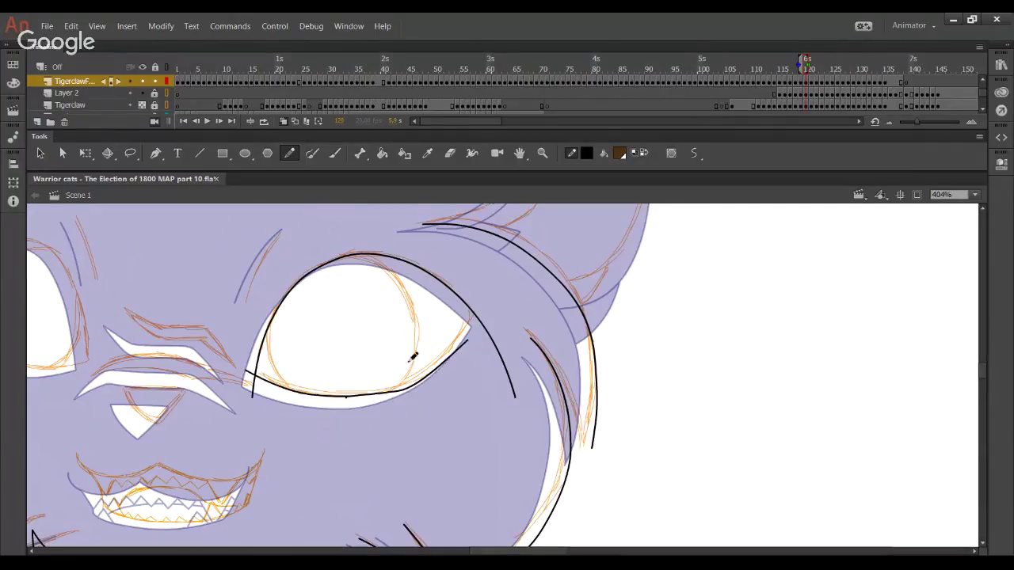
key("ctrl+z")
mouse_move(247, 370)
left_mouse_down()
mouse_move(326, 398)
mouse_move(380, 396)
mouse_move(470, 344)
left_mouse_up()
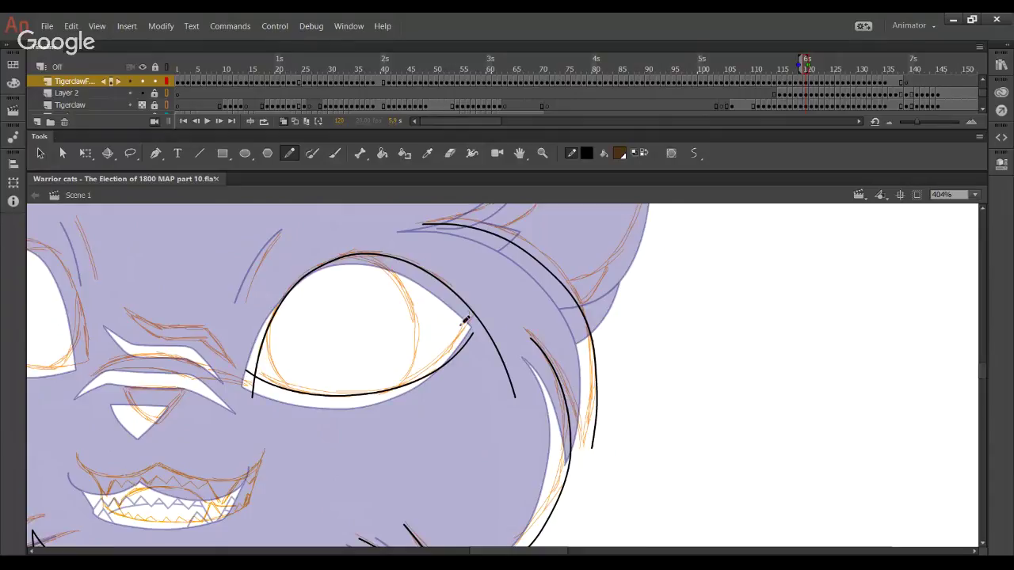
left_click_drag(472, 339, 493, 297)
key("ctrl+z")
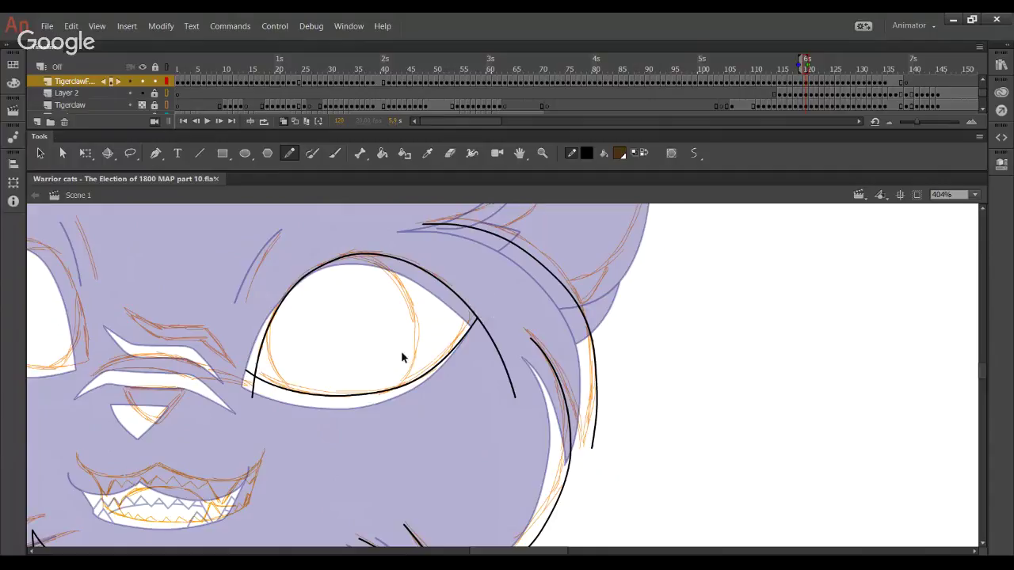
key("Delete")
Smooth the right eye's lower lid curve and delete the upper lid's excess line beyond the outer corner
left_click_drag(273, 389, 275, 391)
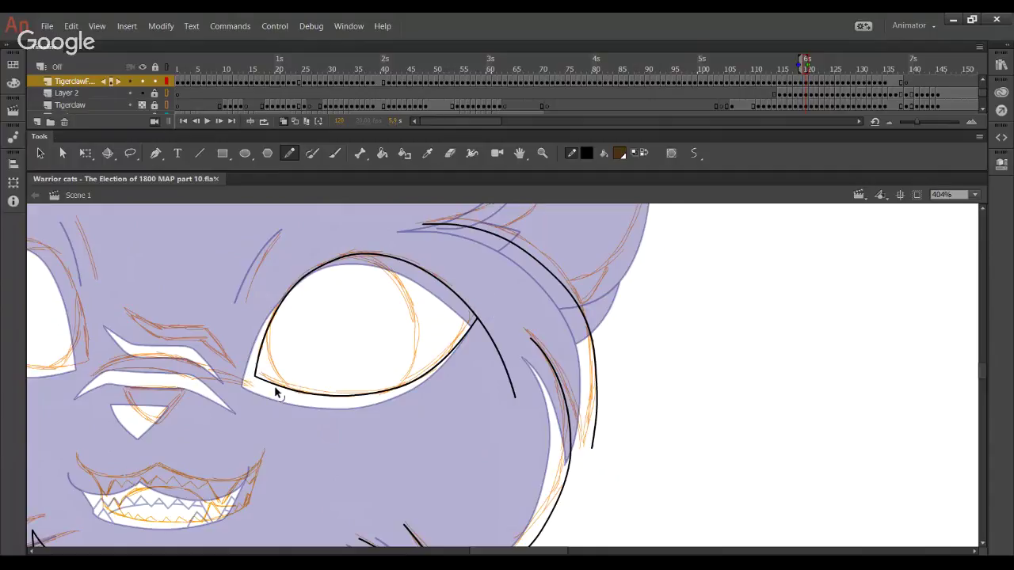
left_click_drag(337, 399, 344, 400)
left_click_drag(460, 346, 453, 346)
left_click_drag(395, 387, 385, 396)
left_click_drag(448, 361, 447, 358)
left_click_drag(390, 397, 393, 394)
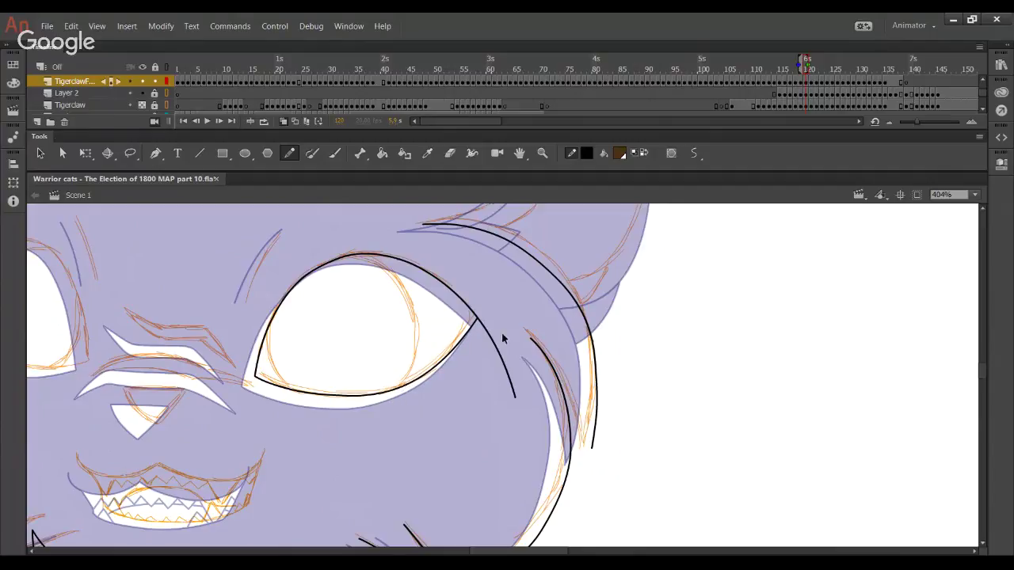
left_click(490, 339, "ctrl")
key("Delete")
Draw the head's left outline from the cheek fur tip up and around to the base of the left ear
left_click_drag(488, 382, 526, 468)
left_click_drag(381, 447, 629, 445)
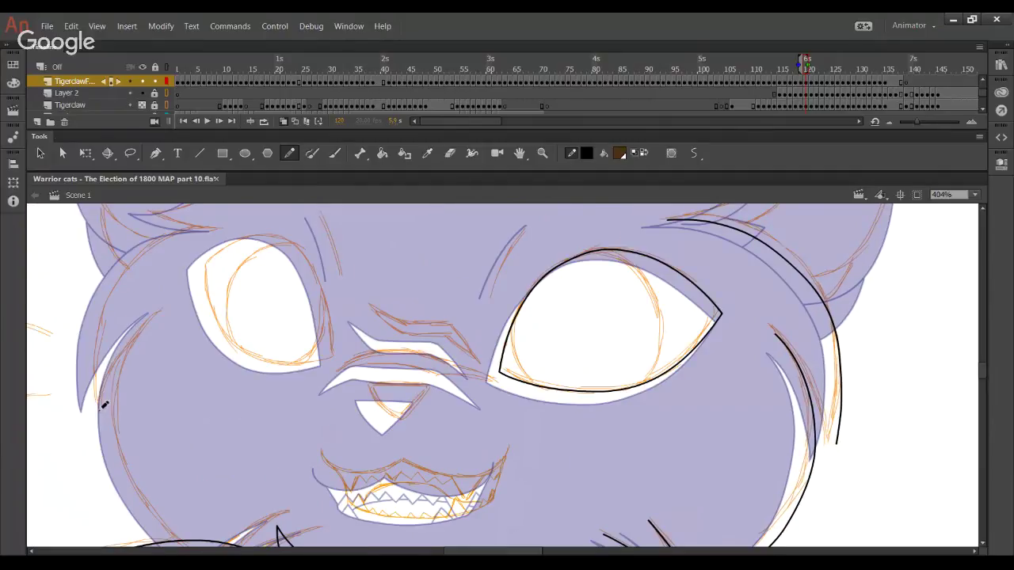
key("ctrl+z")
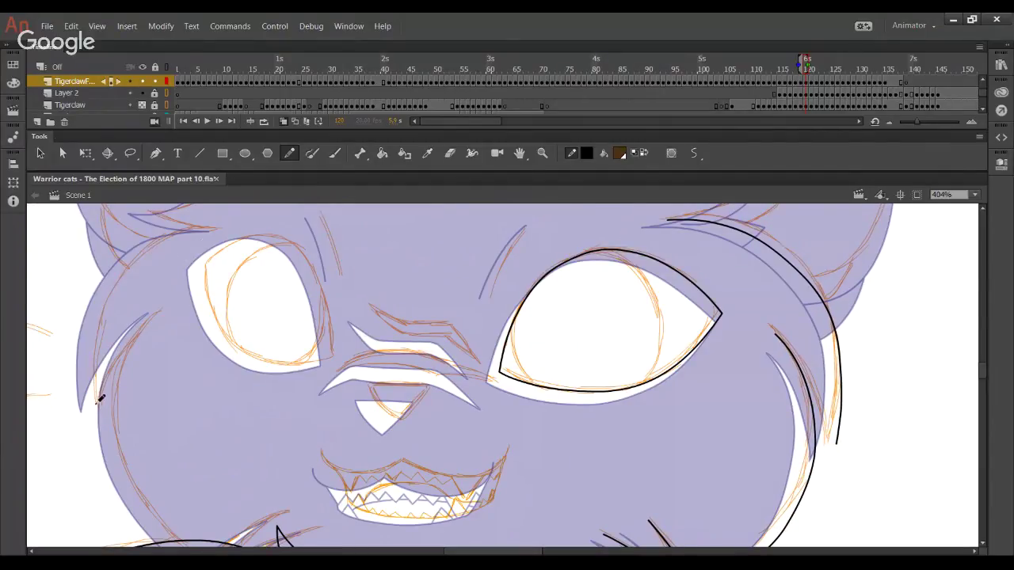
mouse_move(100, 406)
left_mouse_down()
mouse_move(213, 228)
mouse_move(154, 244)
mouse_move(115, 287)
left_mouse_up()
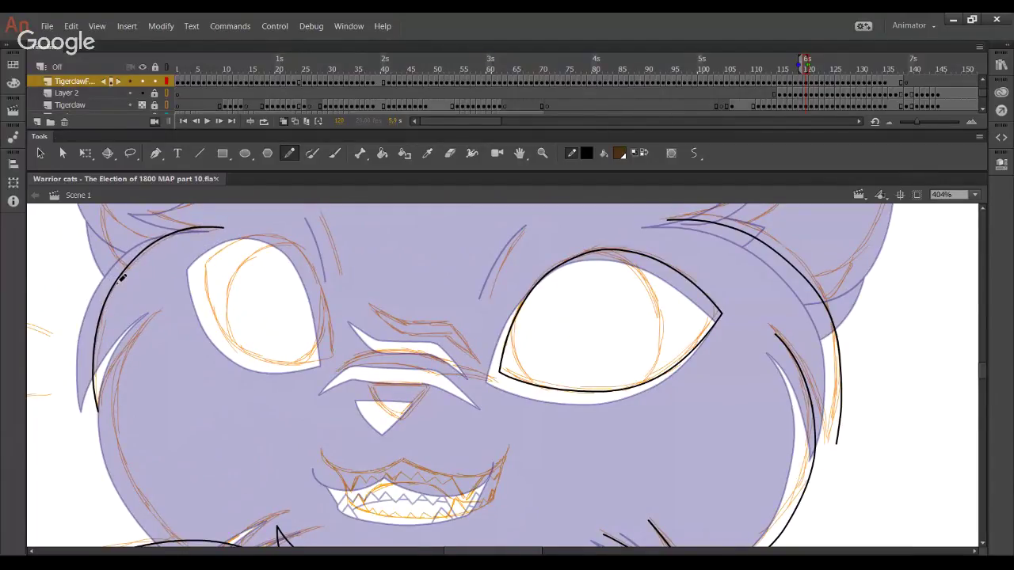
Draw the two separate curved arcs beside the left of the head along their sketch lines
mouse_move(166, 360)
left_mouse_down()
mouse_move(170, 330)
mouse_move(230, 261)
left_mouse_up()
left_click_drag(47, 357, 278, 415)
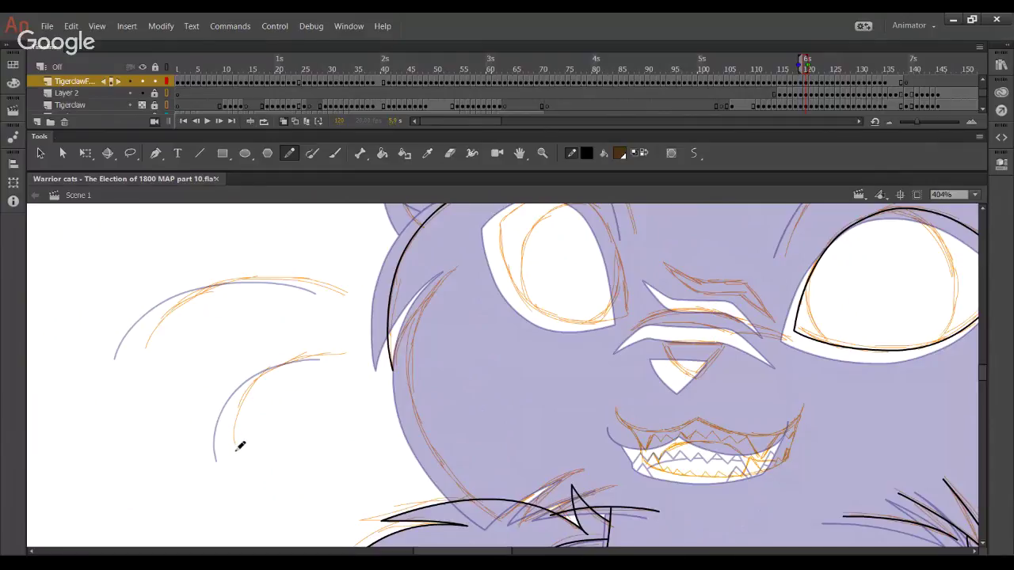
left_click_drag(234, 445, 347, 354)
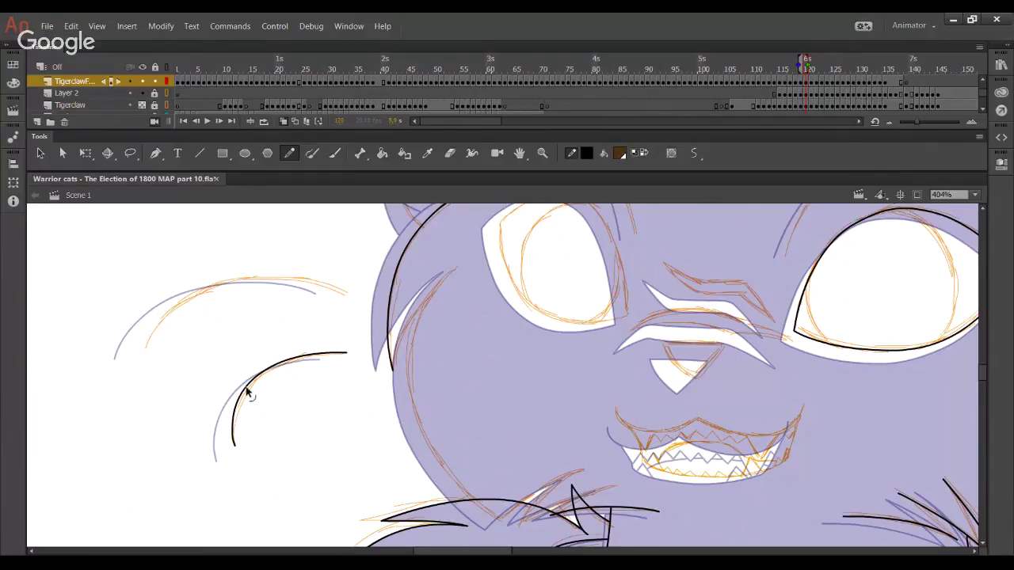
left_click(249, 389, "ctrl")
left_click(256, 407, "ctrl")
left_click_drag(241, 396, 245, 401)
mouse_move(147, 343)
left_mouse_down()
mouse_move(211, 288)
mouse_move(272, 282)
mouse_move(335, 295)
mouse_move(288, 281)
mouse_move(239, 286)
mouse_move(194, 301)
mouse_move(158, 347)
mouse_move(187, 306)
mouse_move(253, 282)
mouse_move(344, 291)
left_mouse_up()
key("ctrl+z")
key("ctrl+z")
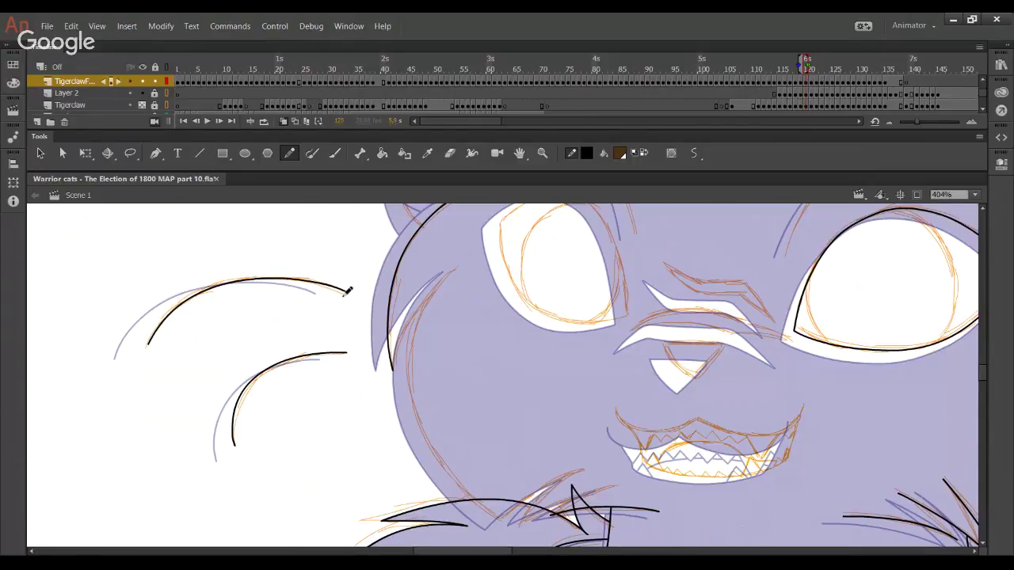
Draw the left cheek outline between the neck fur and the cheek fur tip beside the left eye
mouse_move(480, 404)
left_mouse_down()
mouse_move(363, 341)
mouse_move(254, 313)
left_mouse_up()
mouse_move(316, 234)
left_mouse_down()
mouse_move(273, 339)
mouse_move(306, 421)
mouse_move(371, 488)
mouse_move(311, 441)
left_mouse_up()
key("ctrl+z")
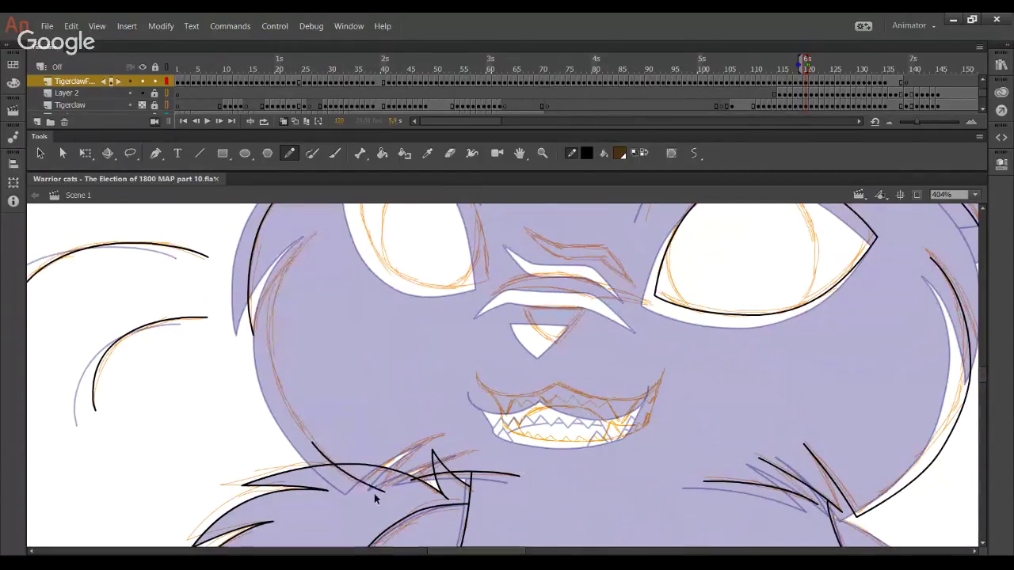
key("ctrl+z")
mouse_move(381, 493)
left_mouse_down()
mouse_move(308, 436)
mouse_move(275, 346)
left_mouse_up()
key("ctrl+z")
mouse_move(384, 493)
left_mouse_down()
mouse_move(300, 430)
mouse_move(274, 374)
mouse_move(320, 242)
mouse_move(315, 253)
mouse_move(307, 246)
mouse_move(285, 290)
mouse_move(282, 378)
mouse_move(307, 425)
mouse_move(365, 486)
mouse_move(319, 451)
mouse_move(275, 365)
mouse_move(317, 237)
left_mouse_up()
key("ctrl+z")
key("ctrl+z")
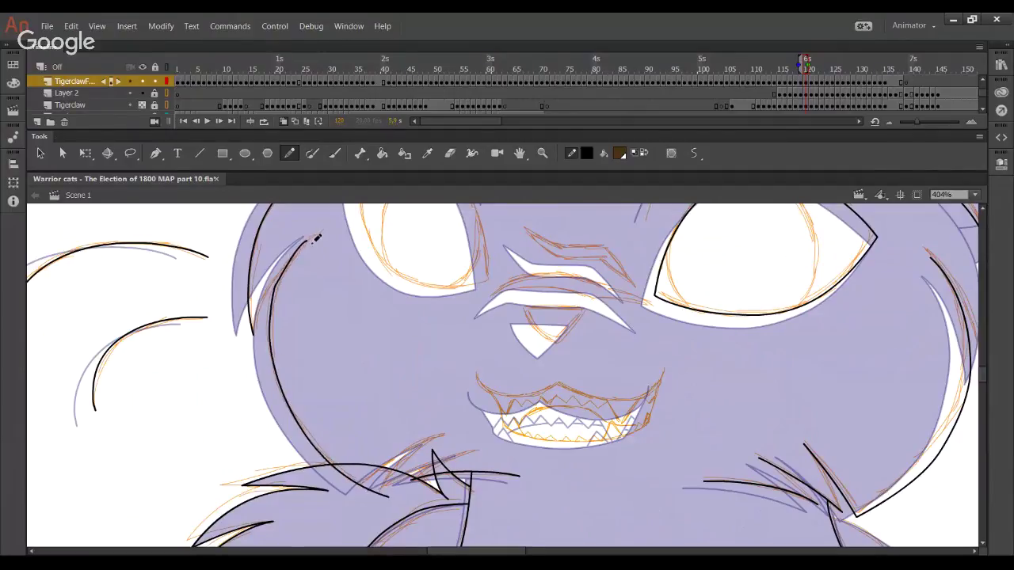
Redraw the upper end of the left cheek line up to the fur tip and bend it to match the sketch
left_click(280, 282, "ctrl")
key("Delete")
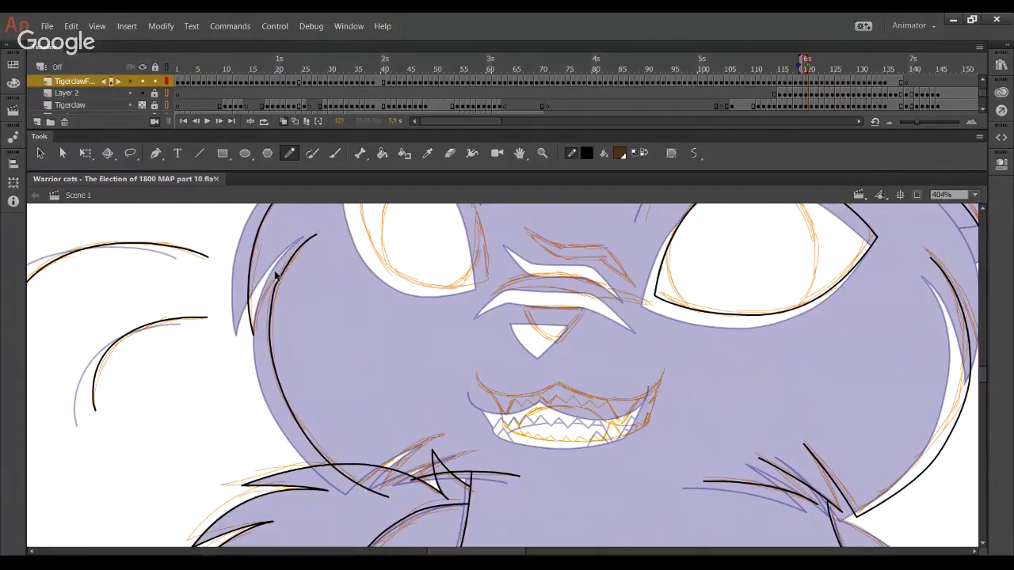
mouse_move(289, 271)
left_mouse_down()
mouse_move(285, 299)
mouse_move(318, 235)
left_mouse_up()
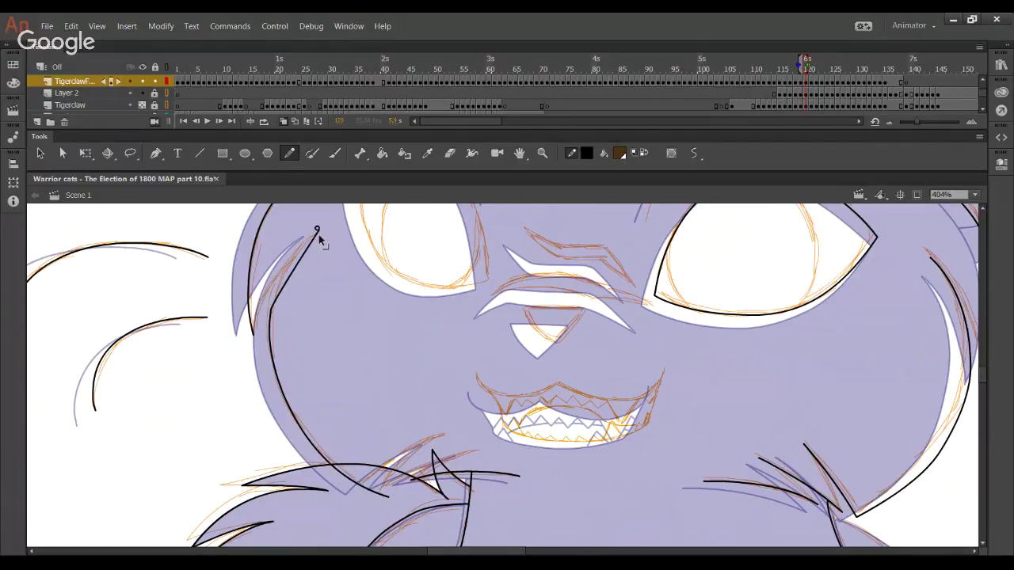
left_click_drag(287, 282, 298, 252)
left_click_drag(274, 318, 276, 296)
Draw two neck fur strokes at the lower end of the left cheek and trim the overlapping cheek and shoulder lines
left_click_drag(420, 362, 325, 294)
key("ctrl+z")
left_click_drag(256, 433, 346, 370)
key("ctrl+z")
left_click_drag(255, 432, 352, 372)
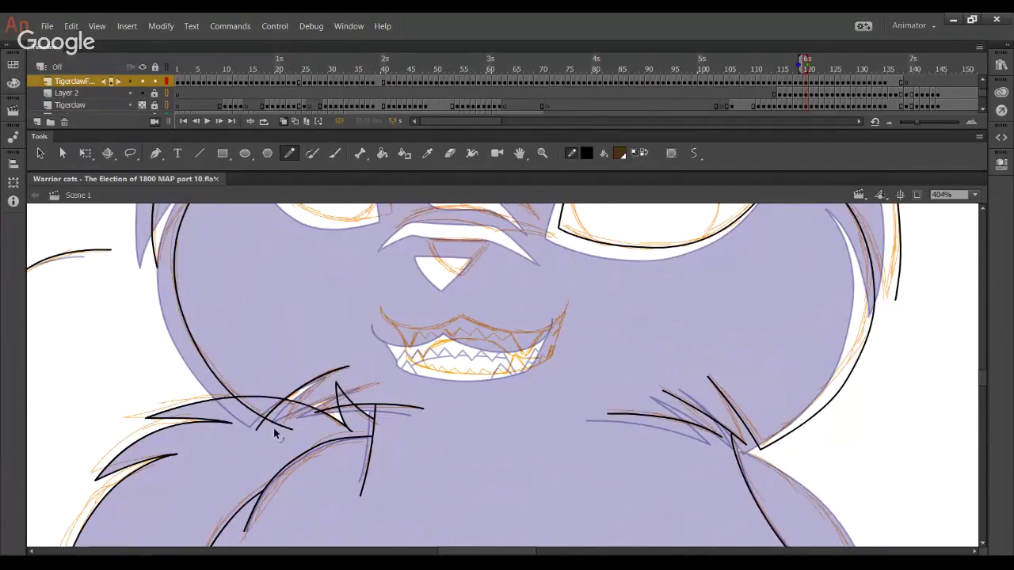
key("Delete")
left_click(272, 399, "ctrl")
key("Delete")
left_click_drag(282, 417, 384, 384)
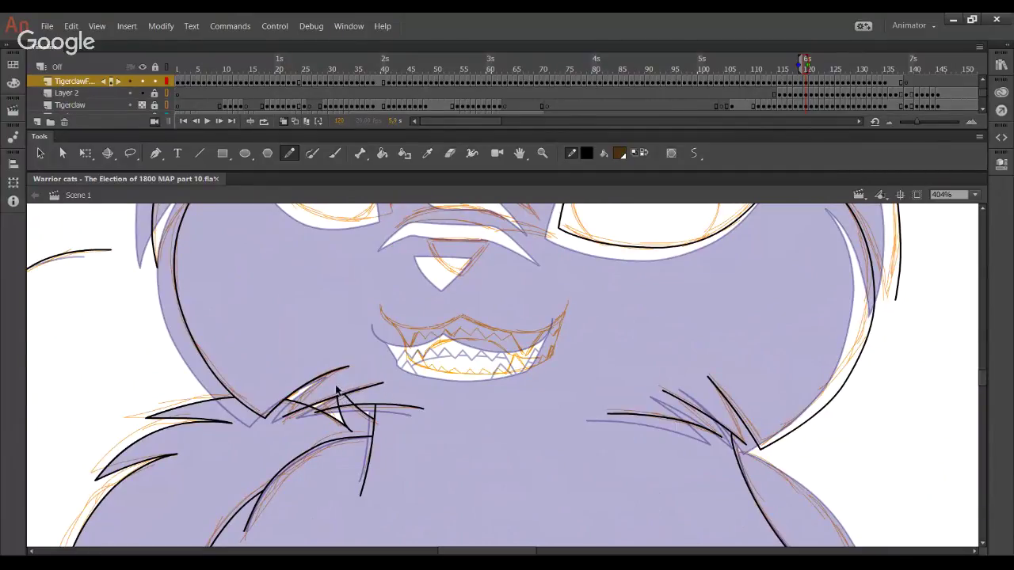
left_click_drag(373, 396, 364, 391)
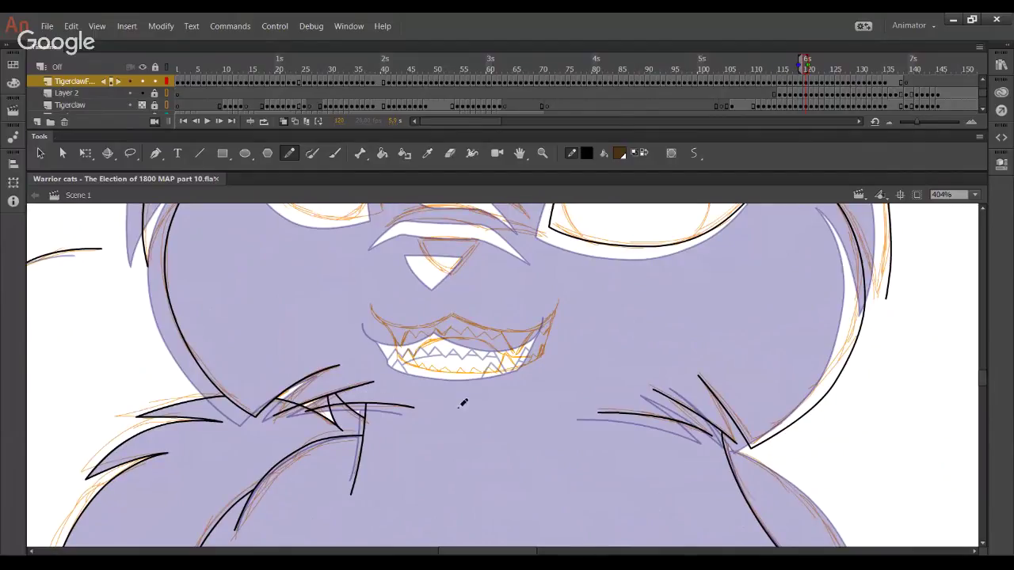
Draw the curved line at the base of the left ear, above the left eye
left_click_drag(507, 435, 421, 442)
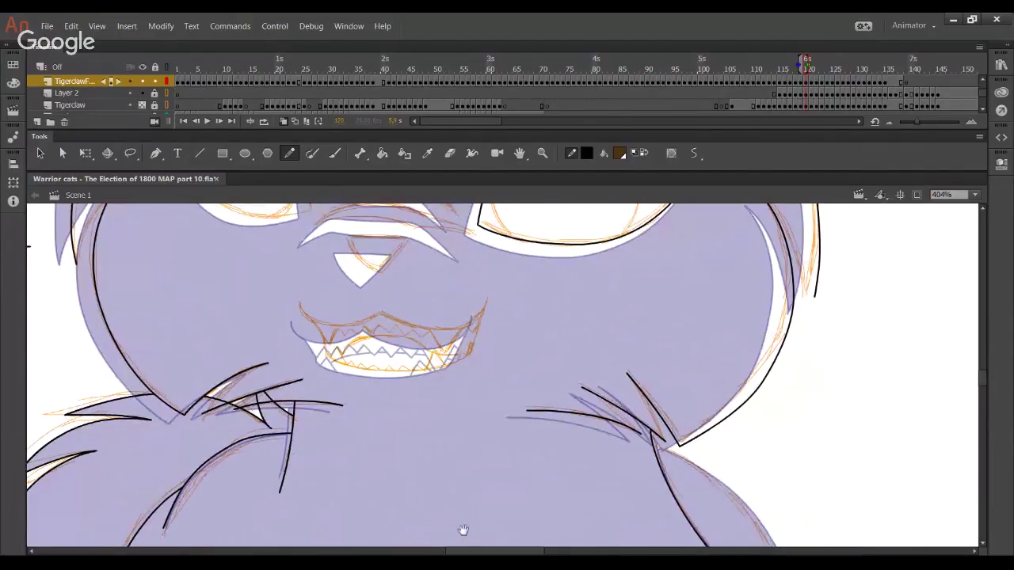
left_click_drag(463, 531, 380, 150)
left_click_drag(543, 464, 492, 285)
left_click_drag(520, 320, 551, 435)
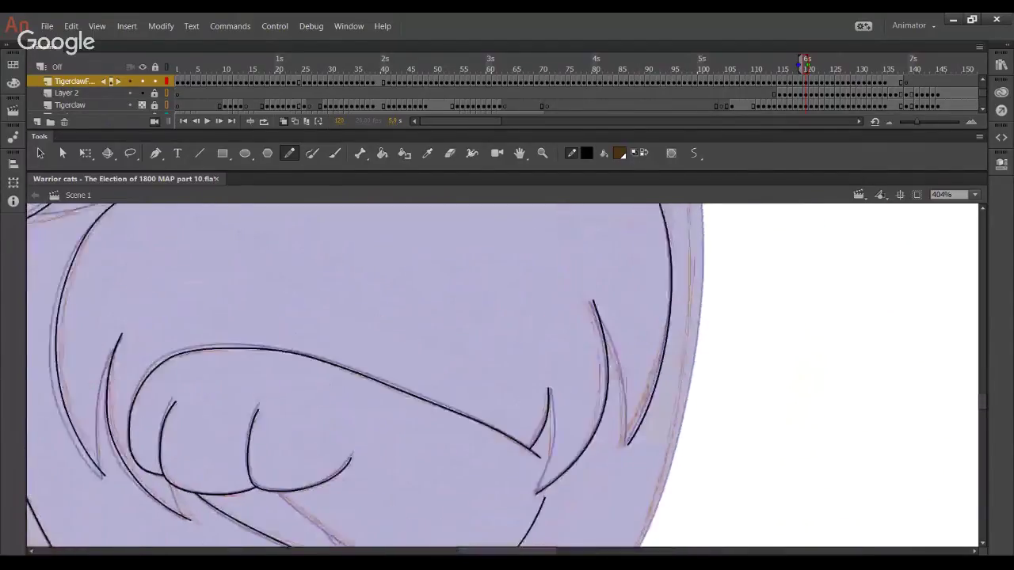
scroll(475, 420, "up", 10)
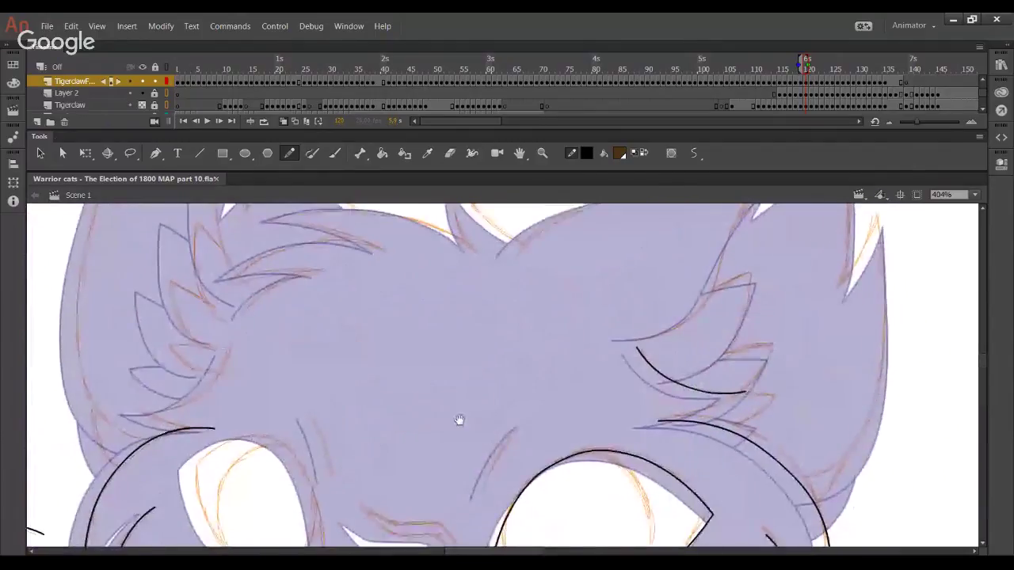
mouse_move(141, 412)
left_mouse_down()
mouse_move(206, 388)
mouse_move(231, 349)
mouse_move(212, 394)
left_mouse_up()
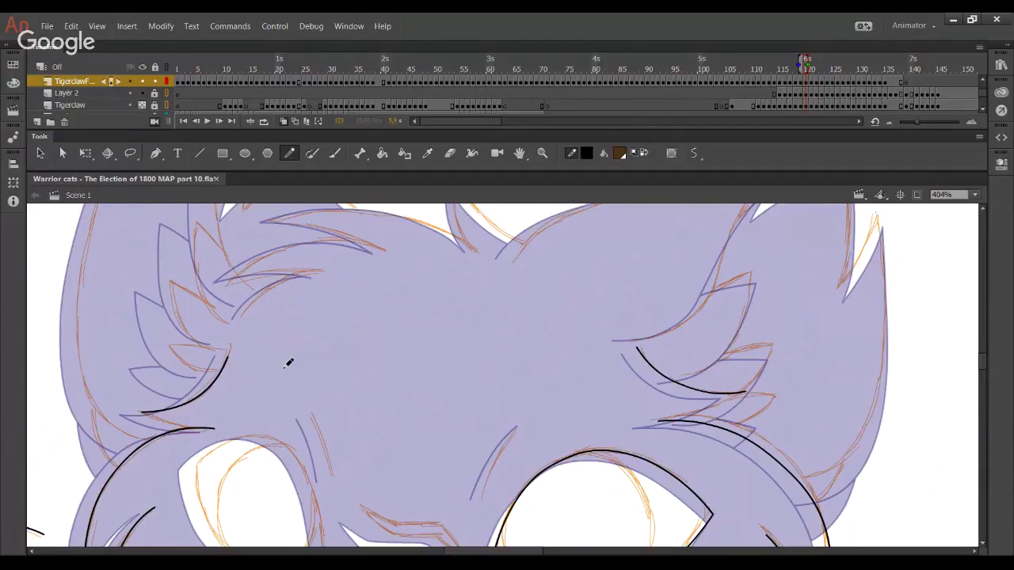
Draw the right ear's inner fold line from the ear base up past the front tip and adjust its lower curve
mouse_move(631, 360)
left_mouse_down()
mouse_move(322, 487)
mouse_move(418, 385)
mouse_move(513, 252)
left_mouse_up()
mouse_move(394, 434)
left_mouse_down()
mouse_move(420, 392)
mouse_move(429, 346)
left_mouse_up()
left_click_drag(413, 407, 416, 400)
left_click_drag(383, 433, 388, 430)
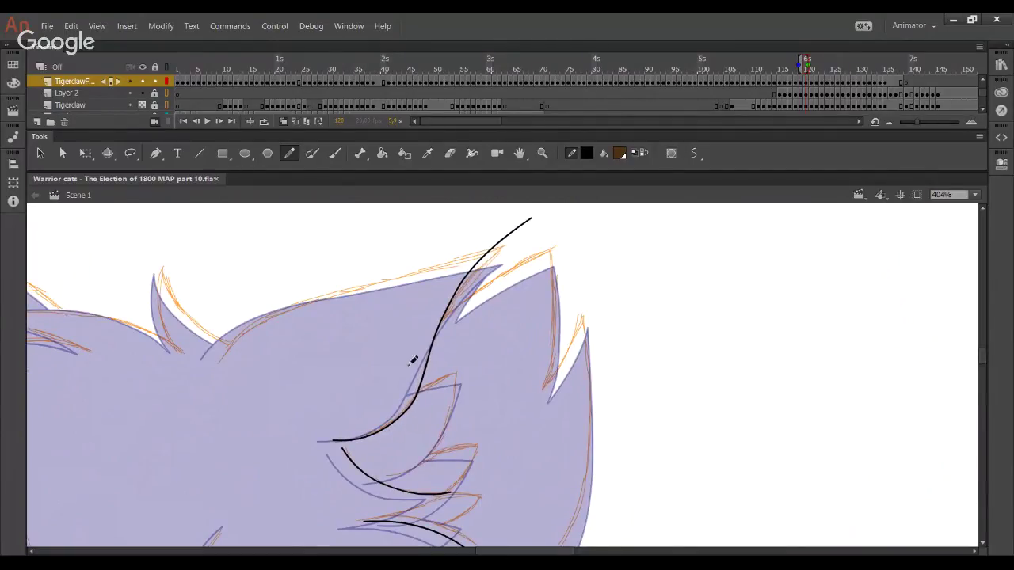
Draw the right ear's top outline from the forehead out past the front tip and bend it to the sketch
mouse_move(221, 361)
left_mouse_down()
mouse_move(324, 297)
mouse_move(518, 263)
mouse_move(592, 223)
left_mouse_up()
left_click_drag(388, 278, 397, 282)
left_click_drag(285, 315, 285, 312)
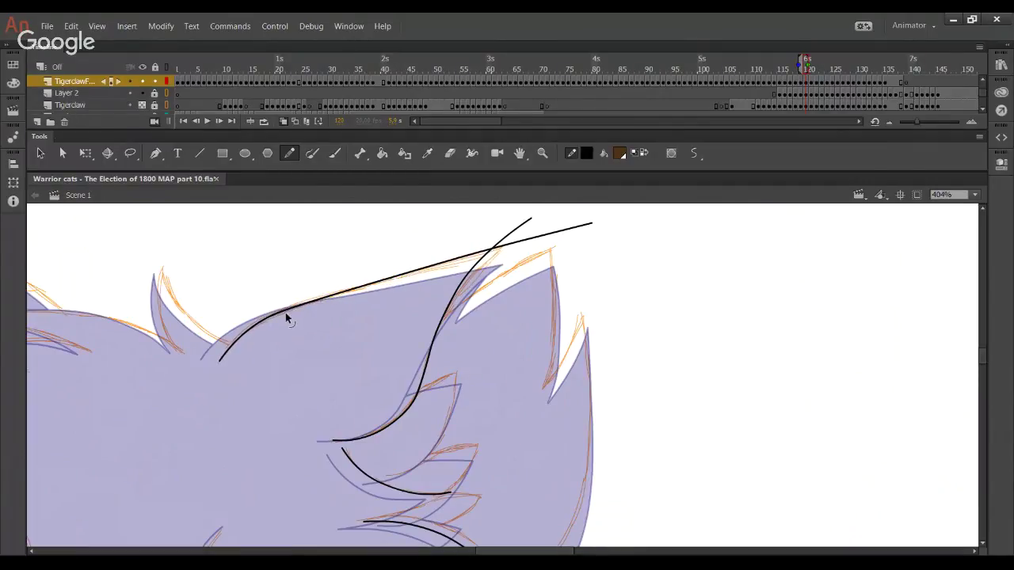
Delete the excess lines beyond the right ear's front tip, pull the corner onto the sketched tip and bend the fold line
left_click(502, 240, "ctrl")
key("Delete")
left_click(527, 242, "ctrl")
key("Delete")
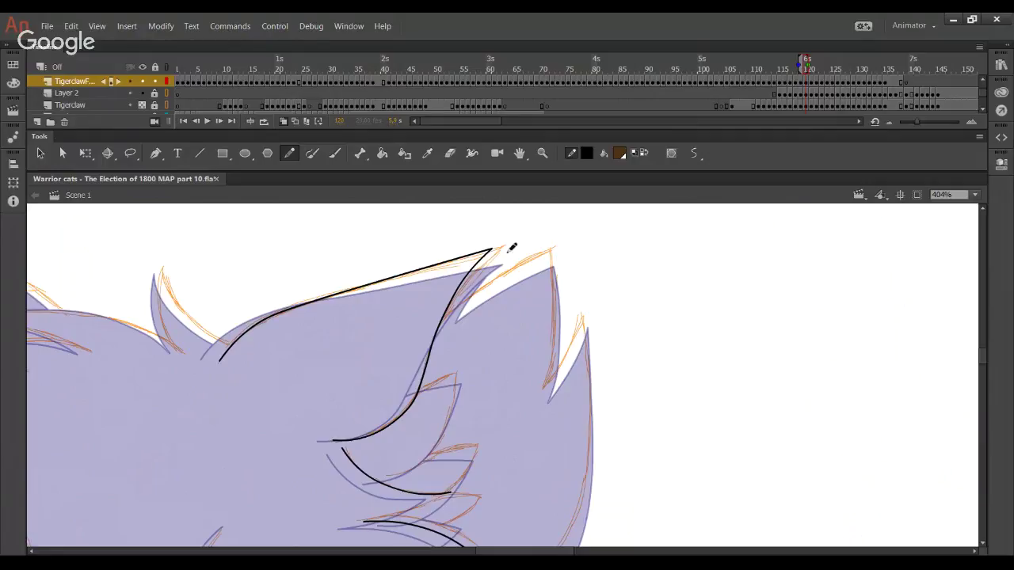
left_click_drag(491, 250, 502, 248)
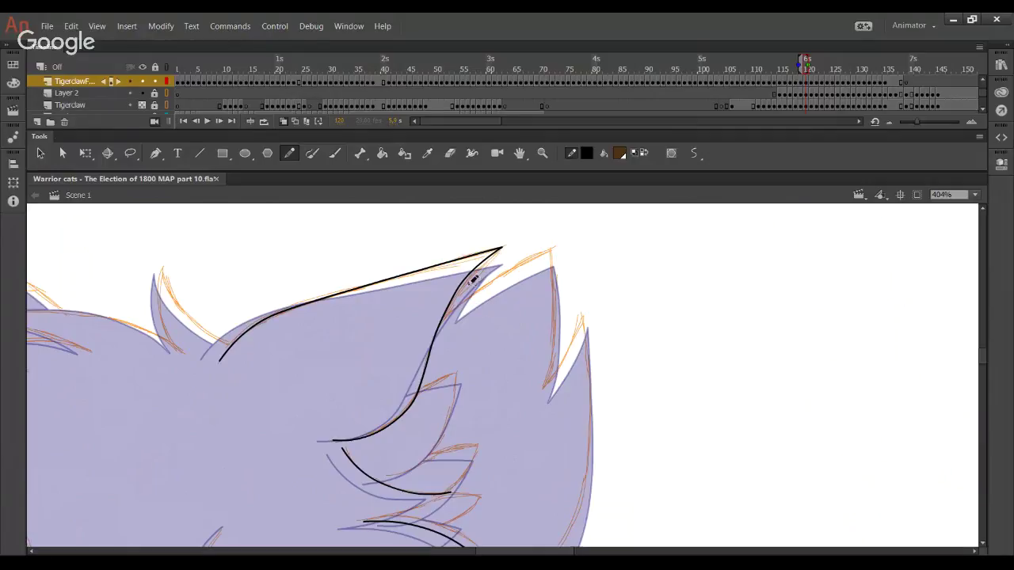
left_click_drag(473, 277, 486, 270)
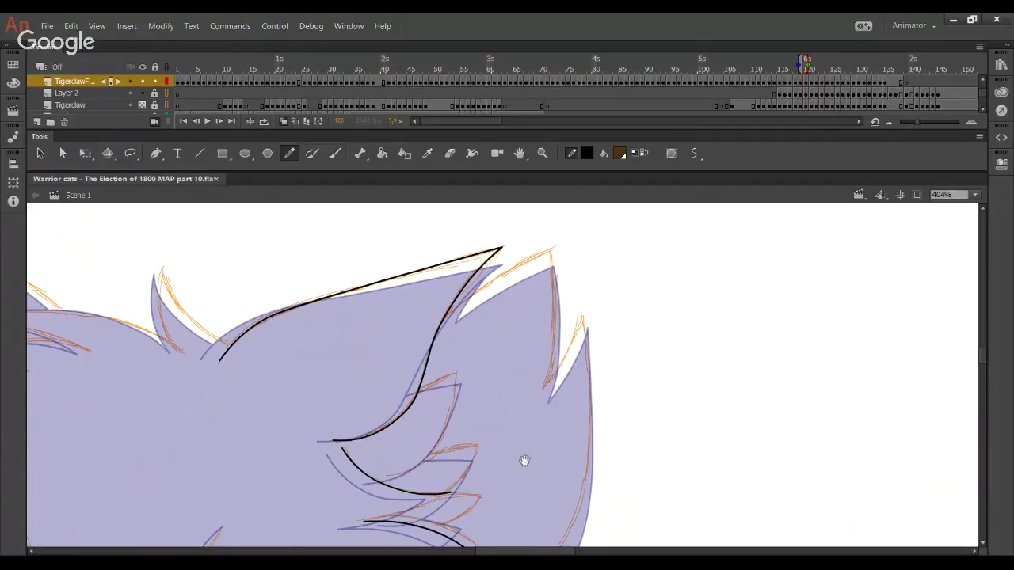
Draw the right edge of the forehead tuft down to the right ear line, bend it to the sketch and delete the overshooting end
left_click_drag(525, 459, 481, 274)
mouse_move(249, 290)
left_mouse_down()
mouse_move(384, 391)
mouse_move(550, 487)
left_mouse_up()
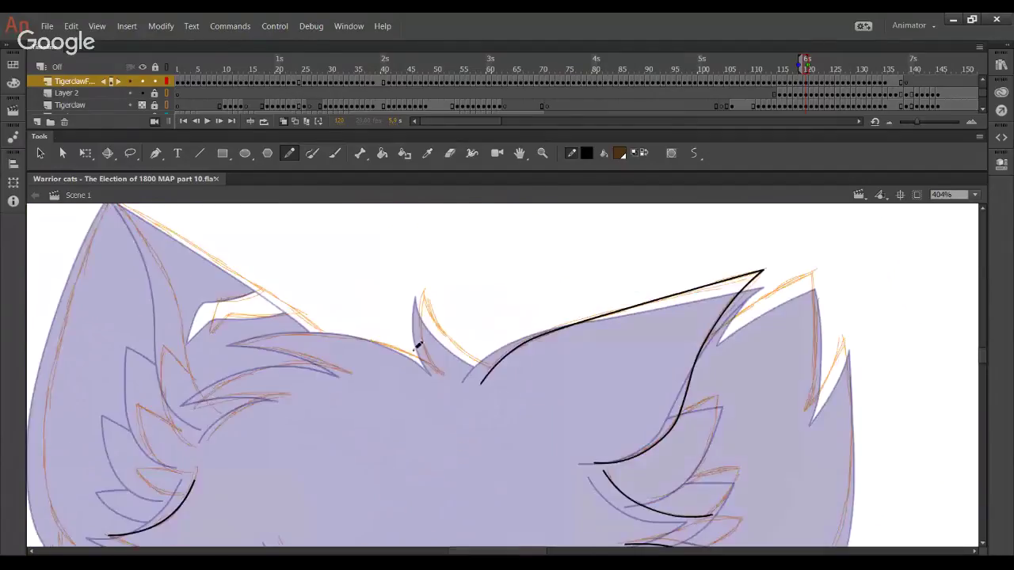
mouse_move(505, 375)
left_mouse_down()
mouse_move(421, 298)
mouse_move(528, 374)
left_mouse_up()
key("ctrl+z")
key("ctrl+z")
mouse_move(426, 292)
left_mouse_down()
mouse_move(521, 383)
mouse_move(424, 294)
left_mouse_up()
key("ctrl+z")
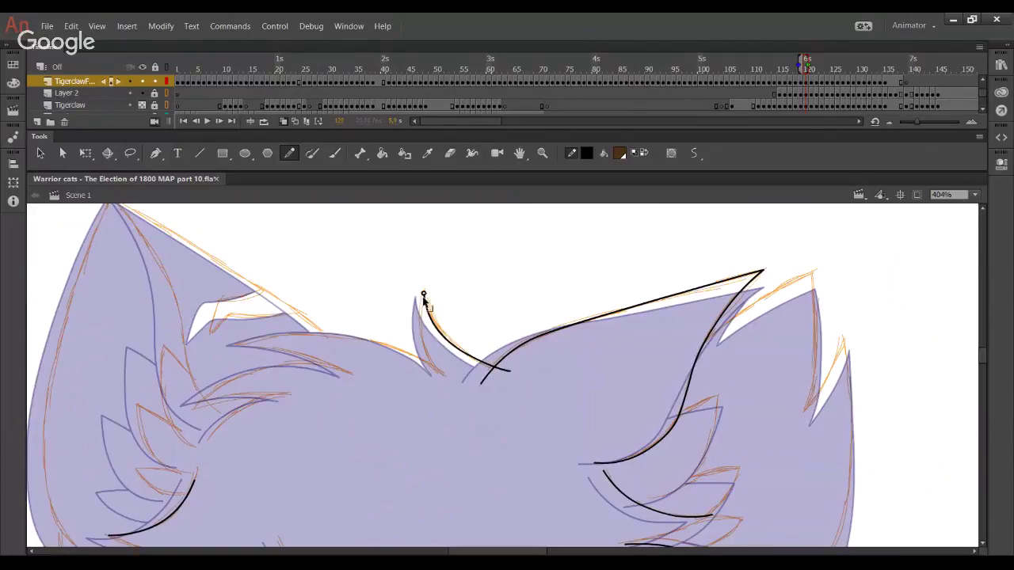
left_click_drag(438, 334, 446, 332)
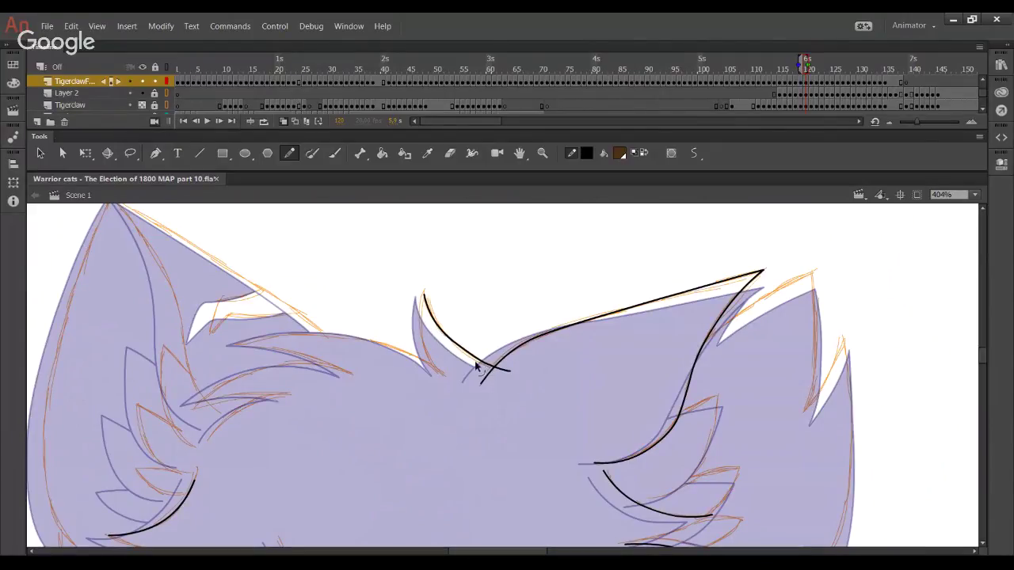
left_click_drag(475, 363, 470, 361)
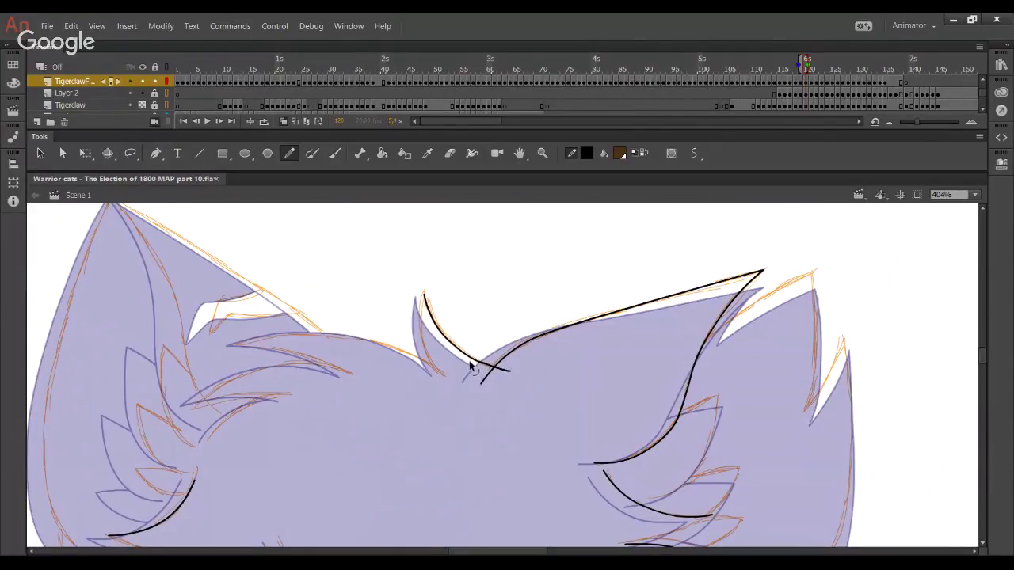
left_click_drag(434, 324, 432, 326)
left_click_drag(467, 355, 445, 361)
left_click(507, 372)
key("Delete")
Draw the curved top of the head left of the tuft and the two fur curves below it beside the left ear
left_click_drag(508, 369, 475, 340)
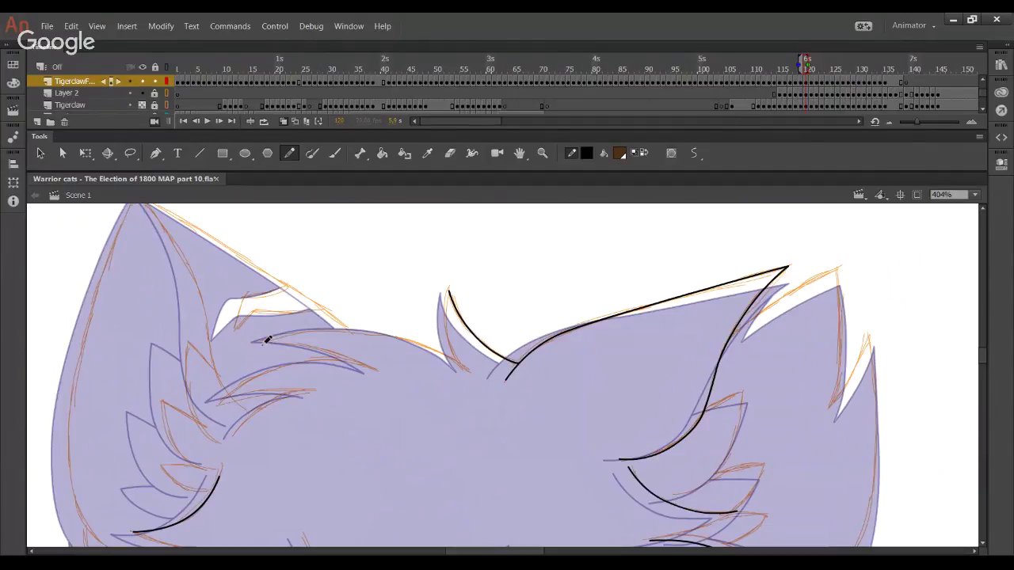
left_click_drag(261, 340, 471, 372)
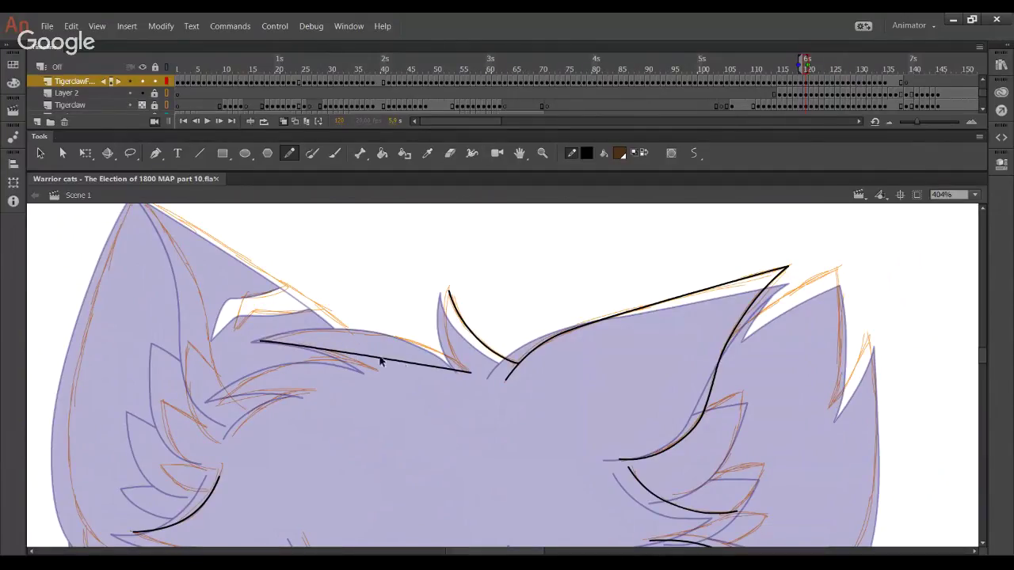
mouse_move(384, 361)
left_mouse_down()
mouse_move(418, 333)
mouse_move(467, 346)
mouse_move(458, 342)
left_mouse_up()
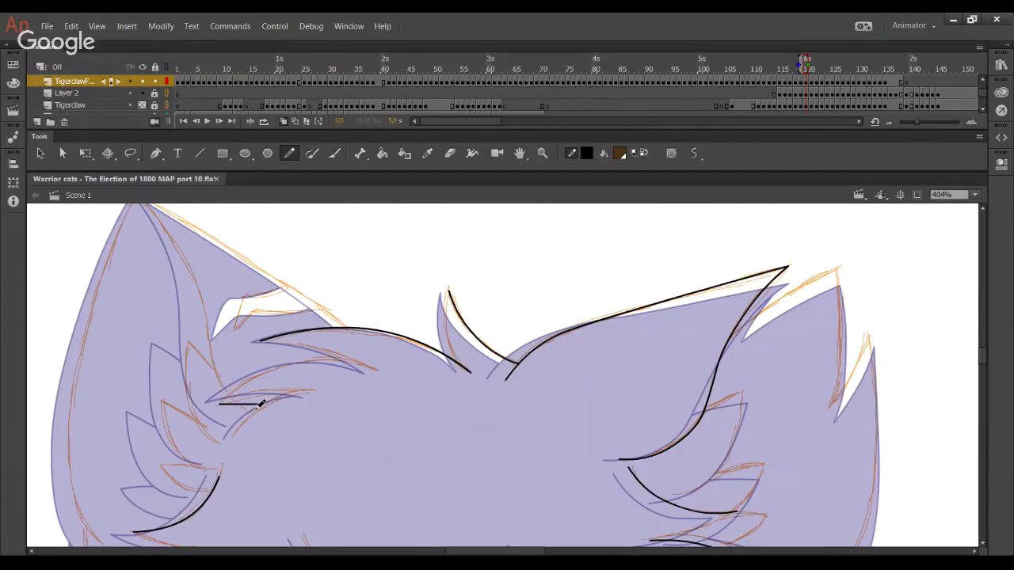
left_click_drag(220, 405, 381, 368)
left_click_drag(324, 396, 321, 364)
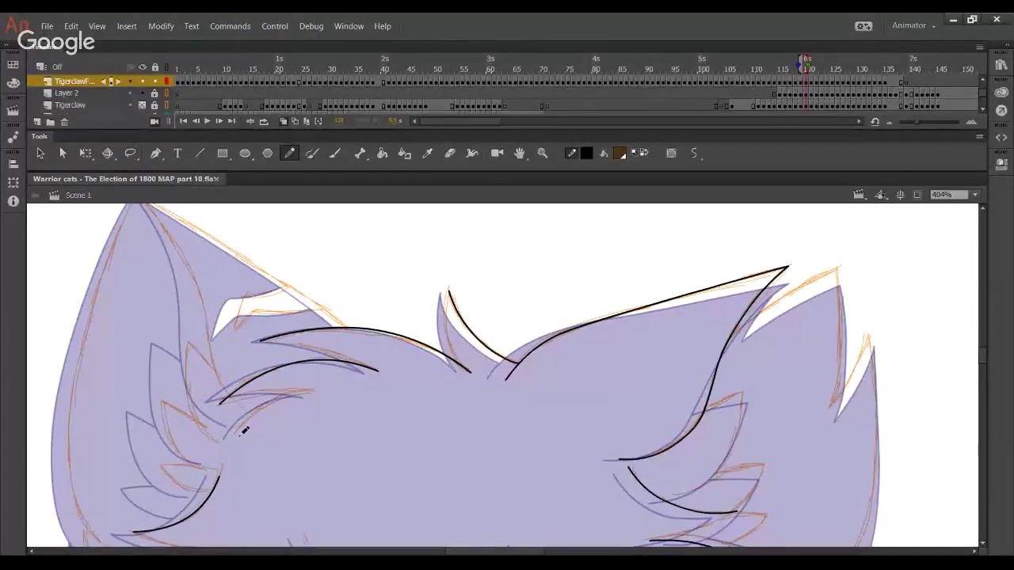
mouse_move(232, 441)
left_mouse_down()
mouse_move(285, 396)
mouse_move(317, 391)
left_mouse_up()
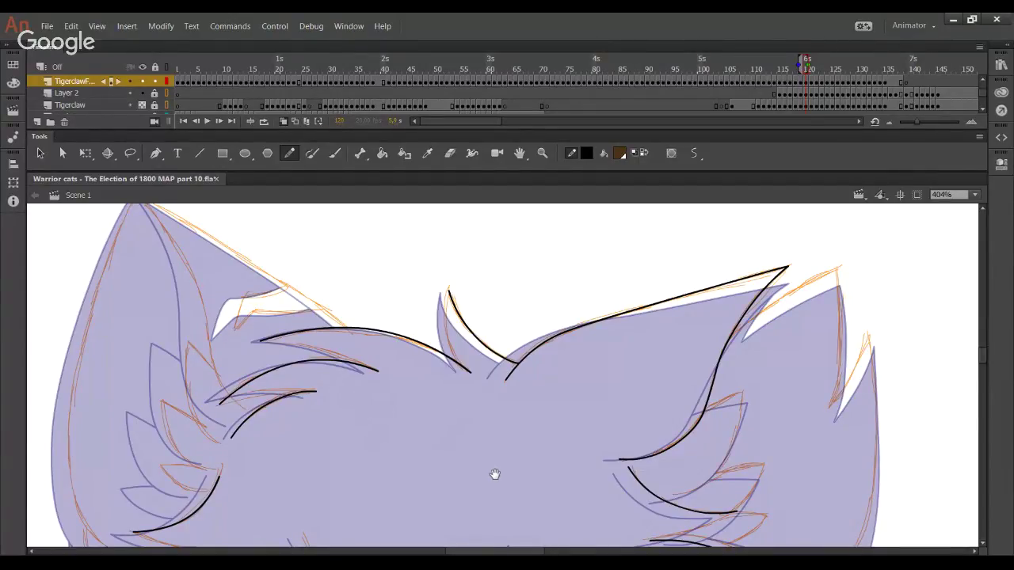
Draw the right ear's outer back edge from the cheek up past the rear tip and bend it to the sketch
left_click_drag(402, 402, 50, 253)
left_click_drag(441, 462, 441, 507)
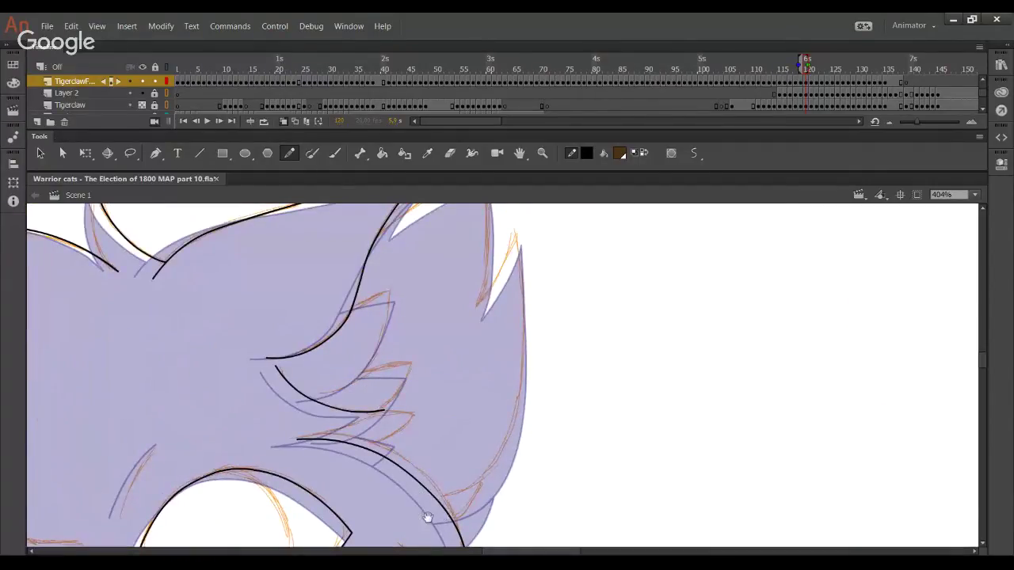
left_click_drag(425, 518, 412, 455)
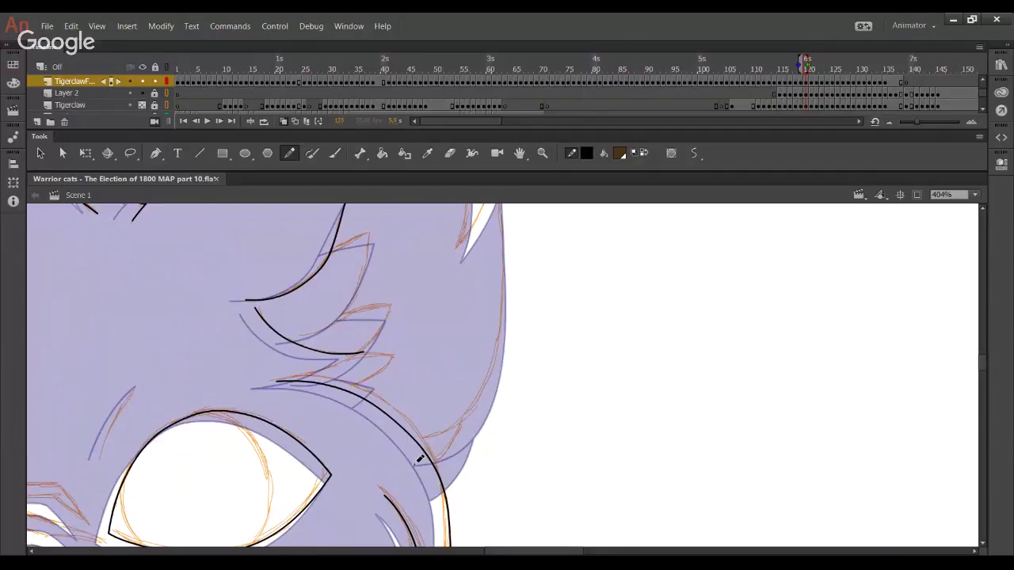
mouse_move(409, 458)
left_mouse_down()
mouse_move(502, 378)
mouse_move(509, 205)
left_mouse_up()
mouse_move(401, 504)
left_mouse_down()
mouse_move(444, 503)
mouse_move(473, 479)
mouse_move(493, 419)
mouse_move(486, 204)
left_mouse_up()
left_click_drag(493, 320, 498, 317)
left_click_drag(495, 399, 498, 392)
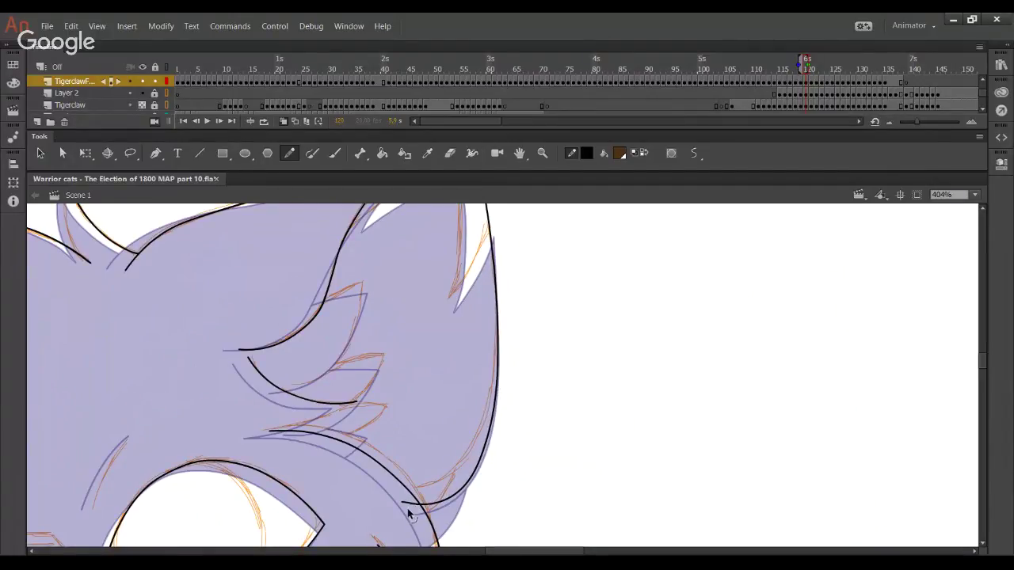
Draw both edges of the right ear's middle tip, delete the overshoot above it and bend the inner edge
left_click_drag(449, 438, 478, 547)
mouse_move(362, 351)
left_mouse_down()
mouse_move(434, 296)
mouse_move(369, 355)
mouse_move(389, 332)
mouse_move(540, 248)
left_mouse_up()
key("ctrl+z")
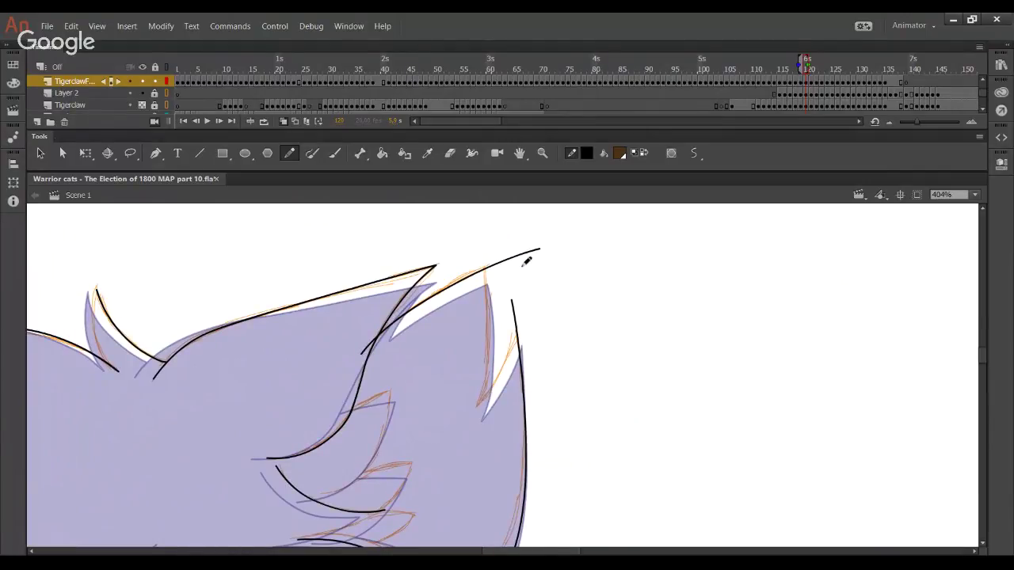
mouse_move(466, 432)
left_mouse_down()
mouse_move(488, 396)
mouse_move(494, 330)
mouse_move(483, 237)
left_mouse_up()
left_click(484, 252, "ctrl")
key("Delete")
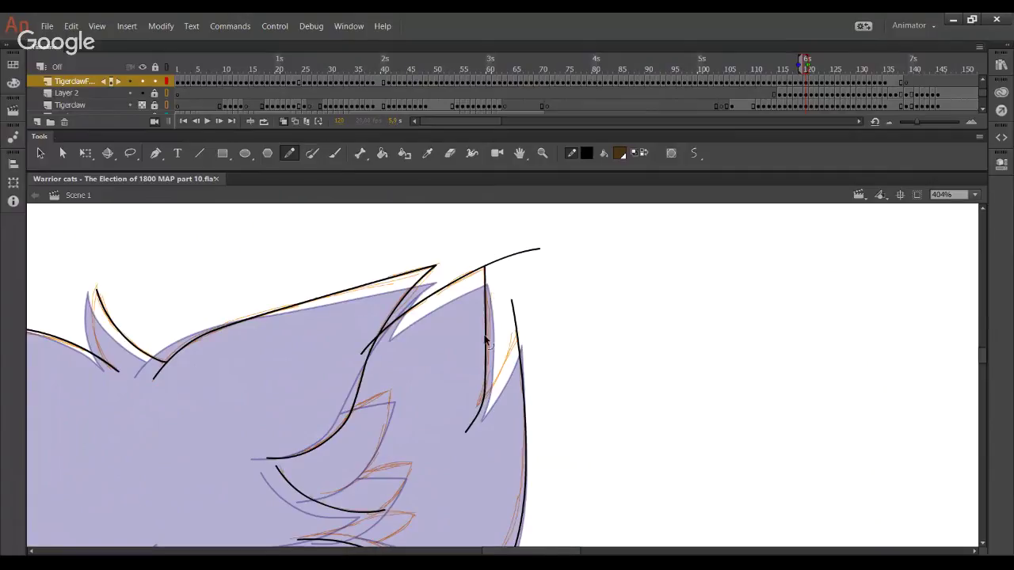
left_click_drag(487, 338, 489, 306)
Draw the notch edge up to the right ear's rear tip, delete the excess ends and bend the edge to the sketch
left_click_drag(484, 397, 511, 362)
key("ctrl+z")
key("ctrl+z")
left_click_drag(465, 427, 530, 312)
left_click(523, 320)
key("Delete")
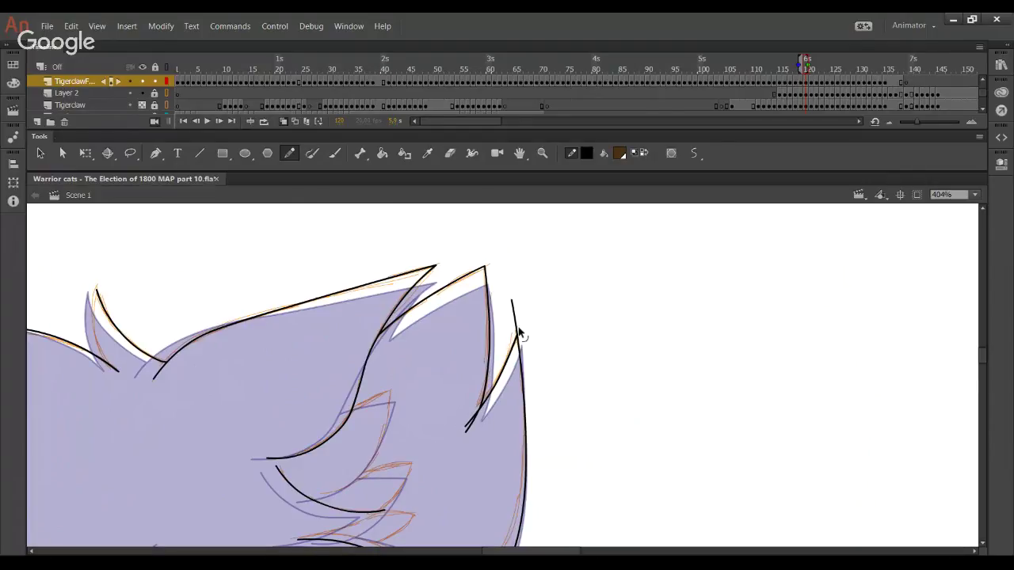
key("ctrl+z")
left_click(470, 428)
key("Delete")
left_click_drag(500, 376, 515, 356)
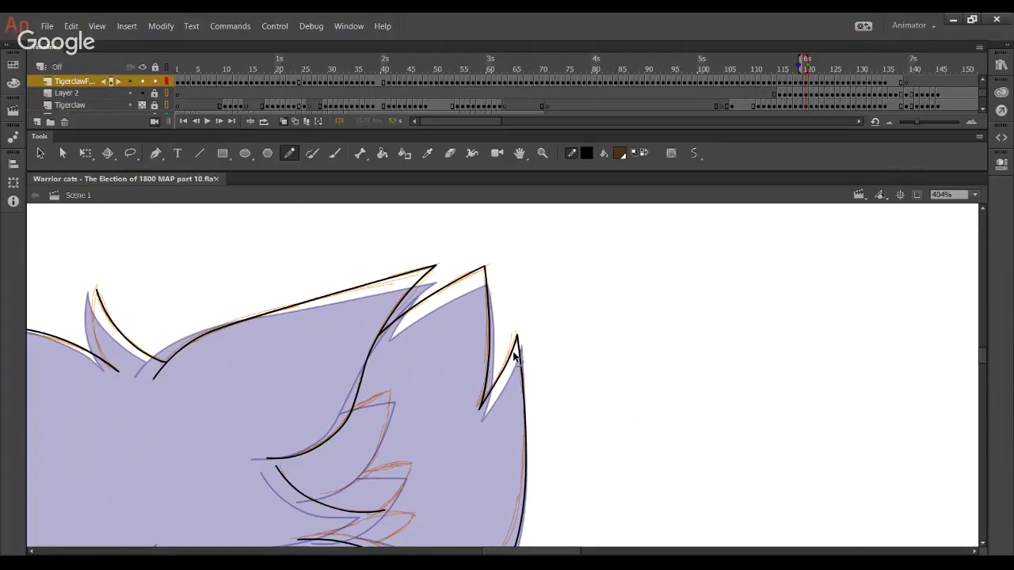
Draw the short curved fur line behind the right cheek, joining the underside of the right ear
left_click_drag(237, 542, 368, 333)
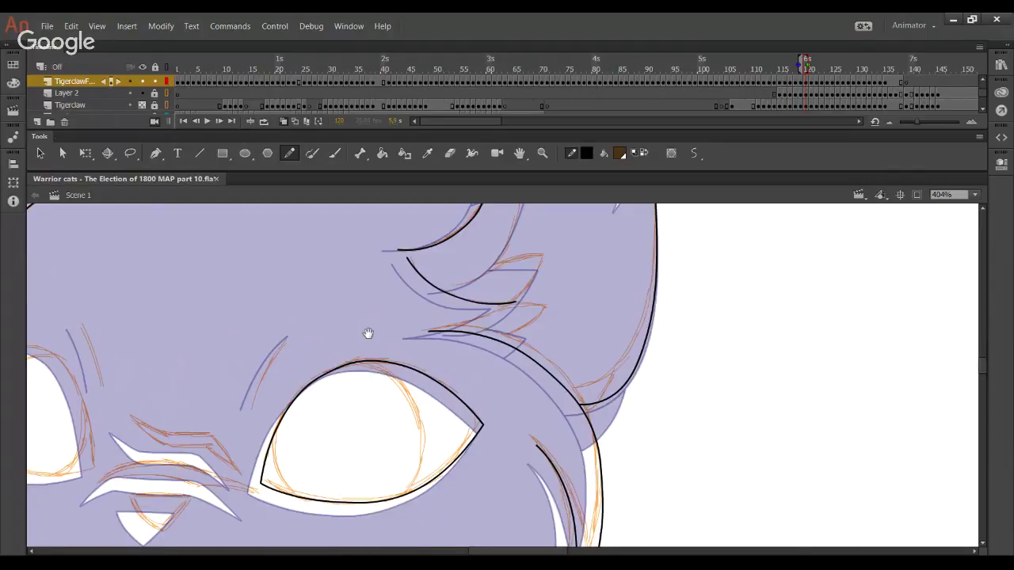
left_click_drag(98, 547, 425, 321)
left_click_drag(311, 257, 312, 310)
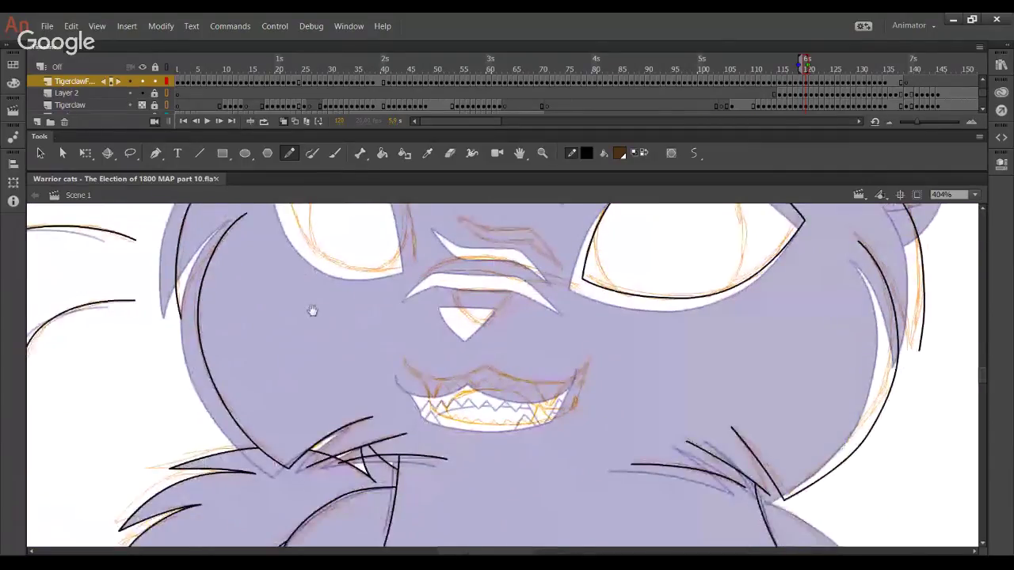
left_click_drag(428, 543, 309, 471)
left_click_drag(380, 210, 327, 474)
mouse_move(356, 346)
left_mouse_down()
mouse_move(364, 511)
mouse_move(361, 290)
left_mouse_up()
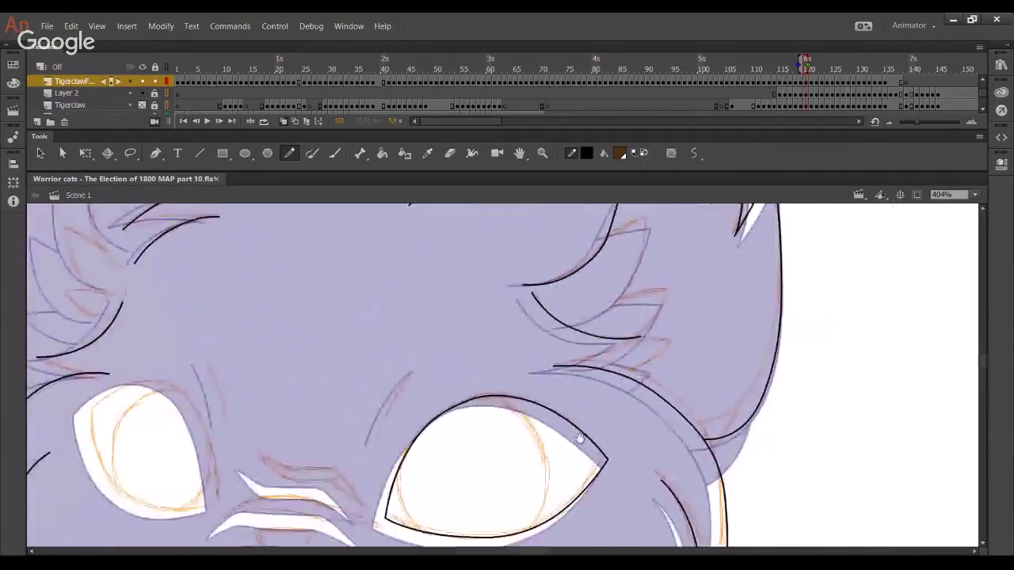
left_click_drag(639, 468, 448, 331)
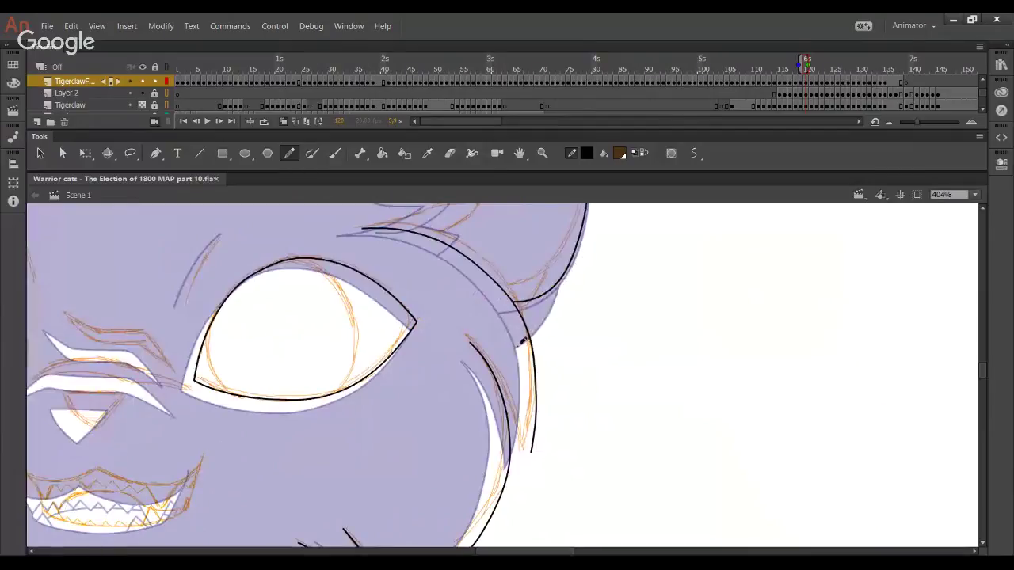
left_click_drag(512, 341, 573, 238)
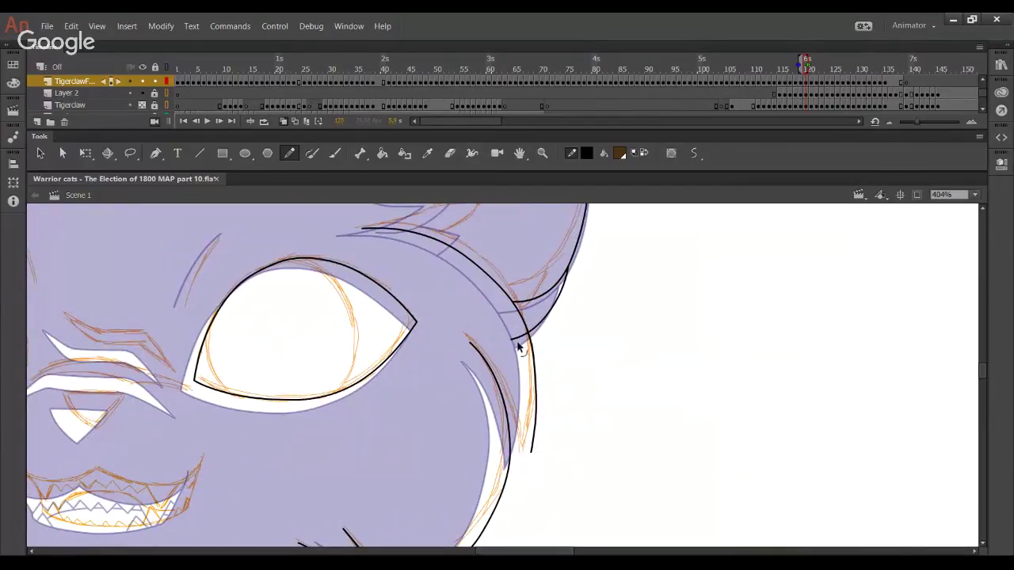
Draw the right shoulder outline from the neck down the body's side, delete the excess end and bend it to shape
mouse_move(347, 494)
left_mouse_down()
mouse_move(388, 437)
mouse_move(383, 462)
mouse_move(385, 430)
mouse_move(386, 448)
mouse_move(424, 380)
left_mouse_up()
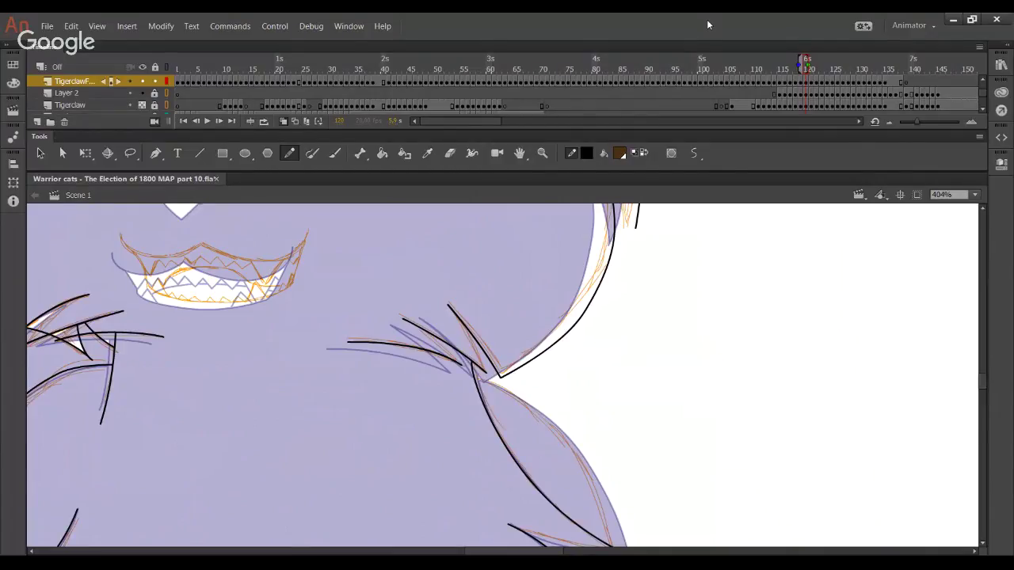
mouse_move(323, 426)
left_mouse_down()
mouse_move(409, 290)
mouse_move(394, 380)
mouse_move(370, 327)
left_mouse_up()
left_click_drag(410, 388, 364, 362)
mouse_move(503, 214)
left_mouse_down()
mouse_move(451, 290)
mouse_move(450, 344)
mouse_move(423, 444)
left_mouse_up()
left_click_drag(426, 328, 523, 380)
left_click_drag(407, 344, 354, 281)
mouse_move(490, 268)
left_mouse_down()
mouse_move(394, 240)
mouse_move(389, 227)
mouse_move(467, 267)
mouse_move(511, 332)
mouse_move(541, 421)
mouse_move(541, 547)
left_mouse_up()
mouse_move(418, 240)
left_mouse_down()
mouse_move(380, 223)
mouse_move(418, 241)
left_mouse_up()
left_click(367, 225)
key("Delete")
mouse_move(502, 329)
left_mouse_down()
mouse_move(460, 253)
mouse_move(489, 298)
left_mouse_up()
left_click_drag(501, 337, 502, 341)
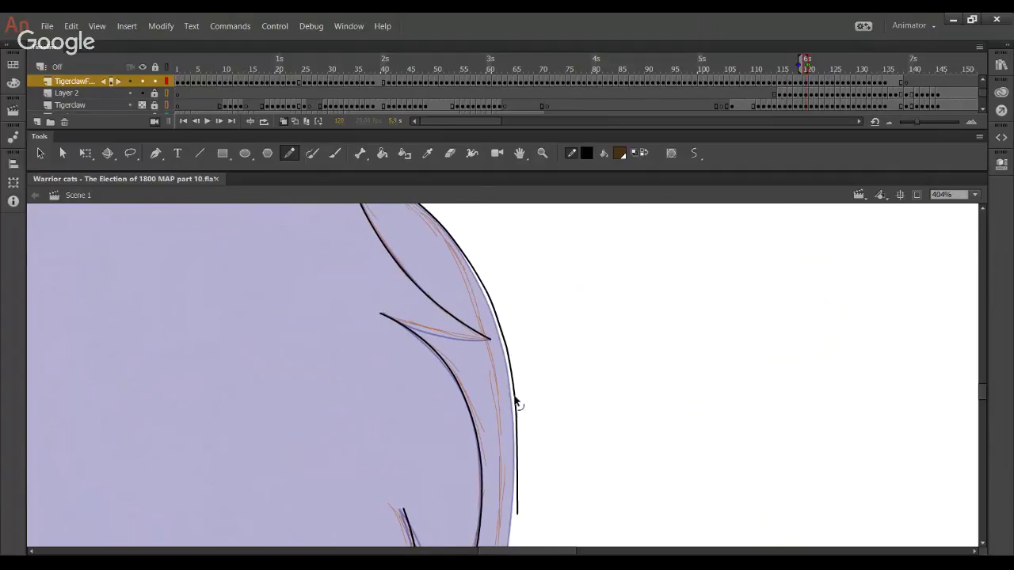
left_click_drag(515, 398, 509, 371)
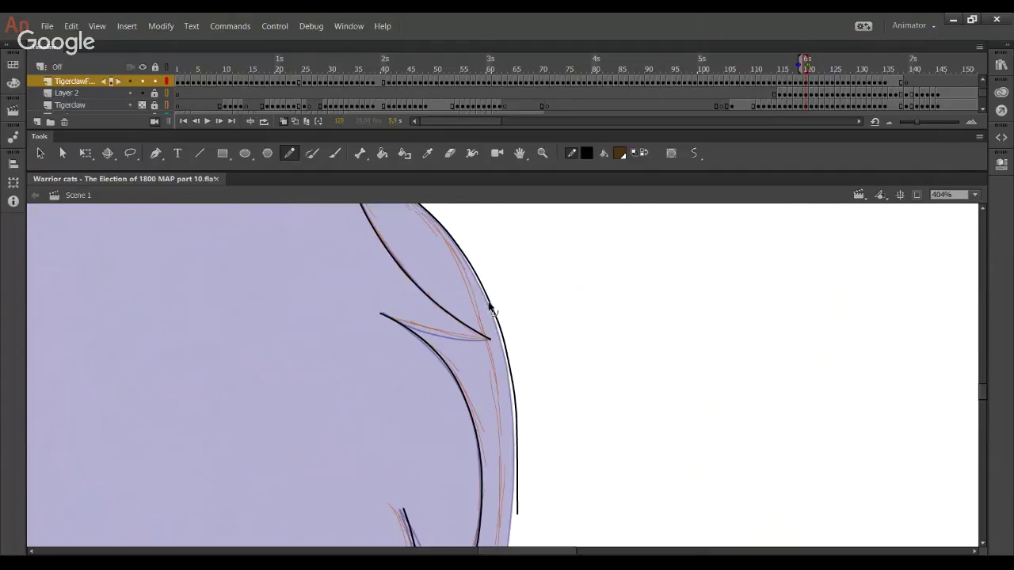
Draw the outline from beneath the front paw around the elbow up to the shoulder line and bend the joined side smooth
left_click_drag(446, 462, 466, 231)
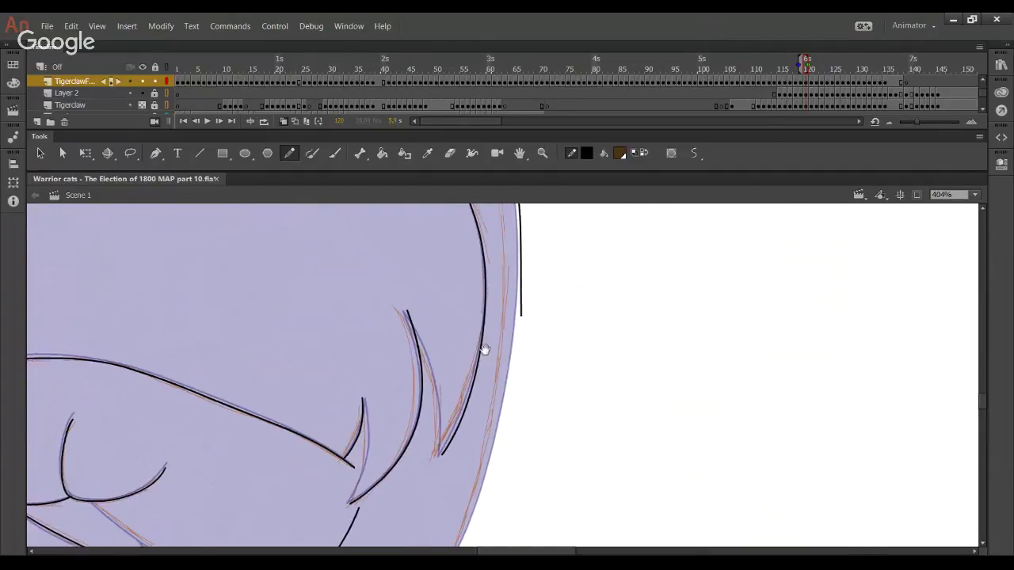
left_click_drag(484, 348, 526, 231)
mouse_move(124, 371)
left_mouse_down()
mouse_move(286, 487)
mouse_move(362, 515)
mouse_move(436, 506)
mouse_move(497, 426)
mouse_move(538, 330)
mouse_move(557, 206)
left_mouse_up()
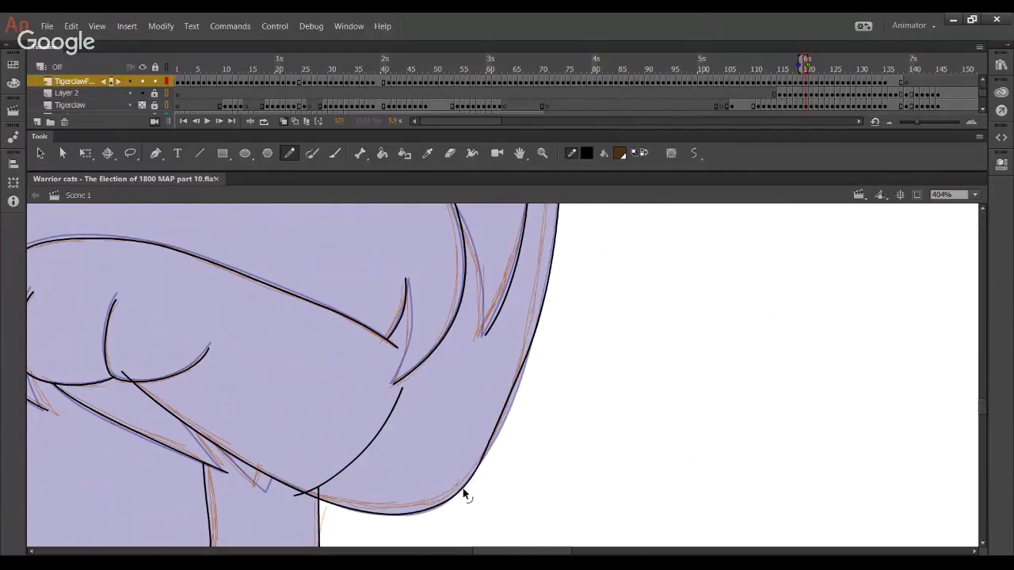
left_click_drag(495, 435, 511, 420)
mouse_move(582, 297)
left_mouse_down()
mouse_move(556, 355)
mouse_move(528, 327)
mouse_move(536, 261)
left_mouse_up()
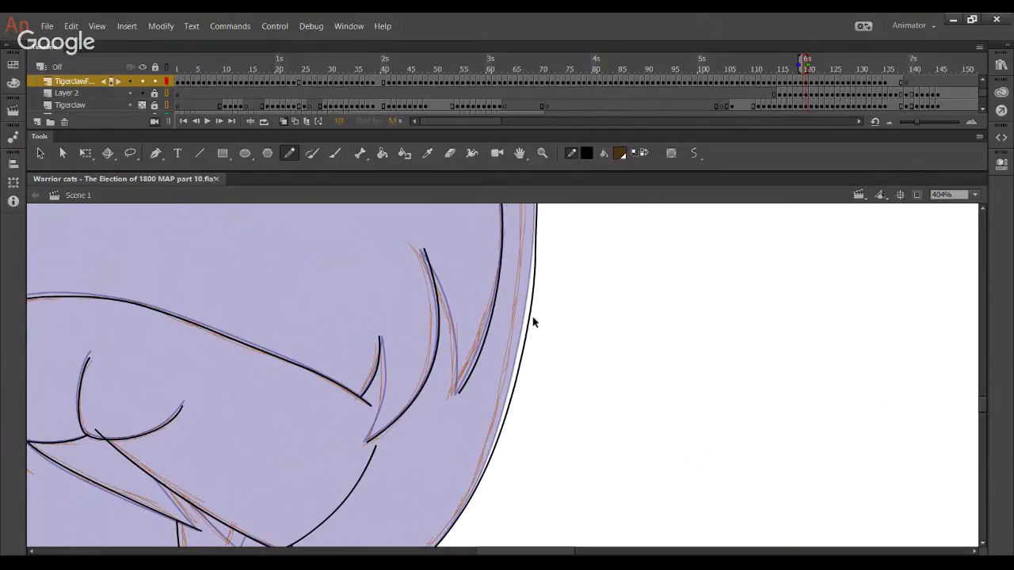
left_click_drag(532, 316, 531, 318)
left_click_drag(507, 411, 506, 409)
scroll(539, 396, "up", 5)
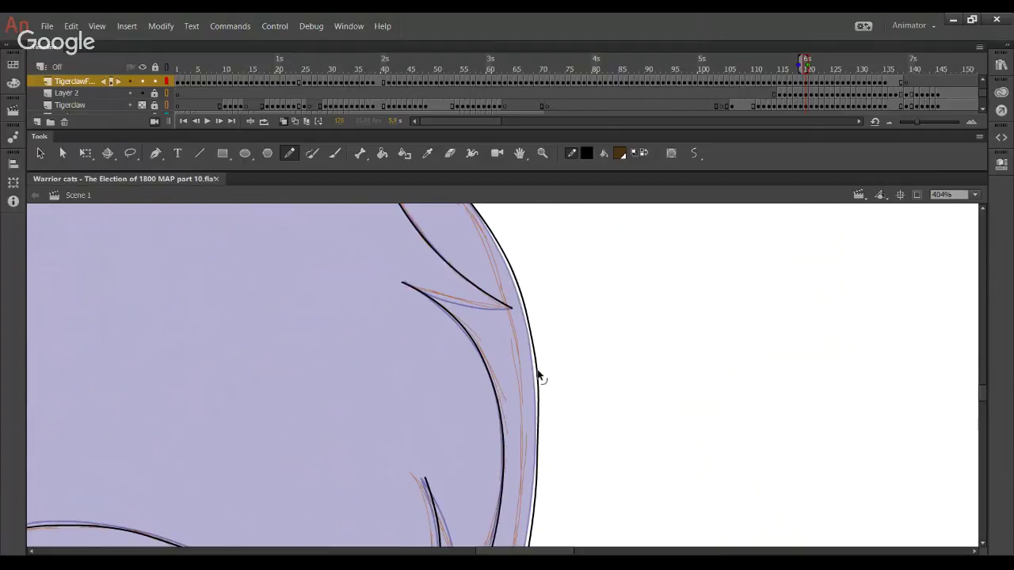
left_click_drag(534, 372, 533, 373)
key("space")
left_click_drag(504, 334, 538, 463)
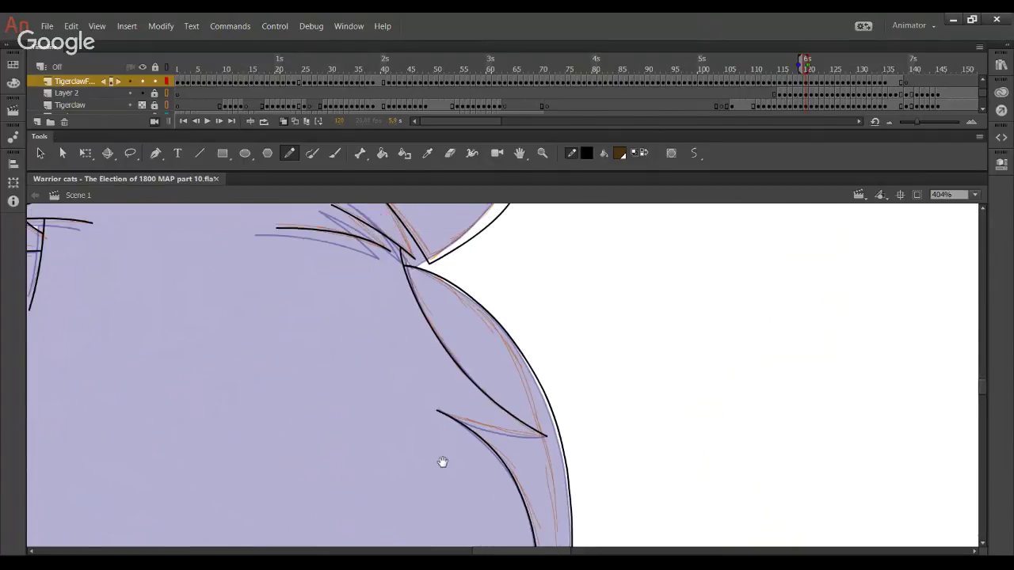
Remove the curved line inside the elbow and the forearm outline's excess end beside the paw
scroll(417, 483, "down", 6)
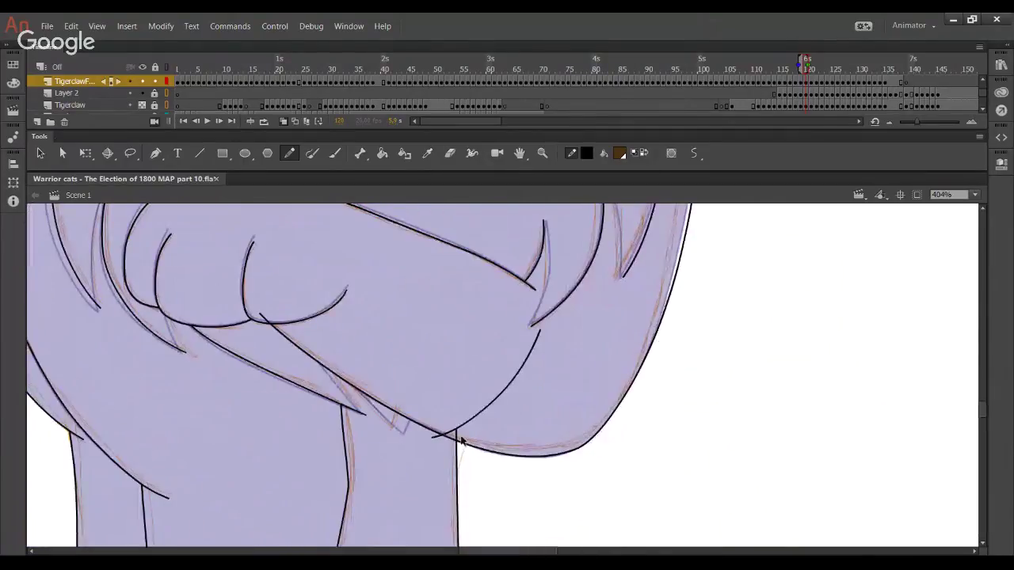
key("ctrl+z")
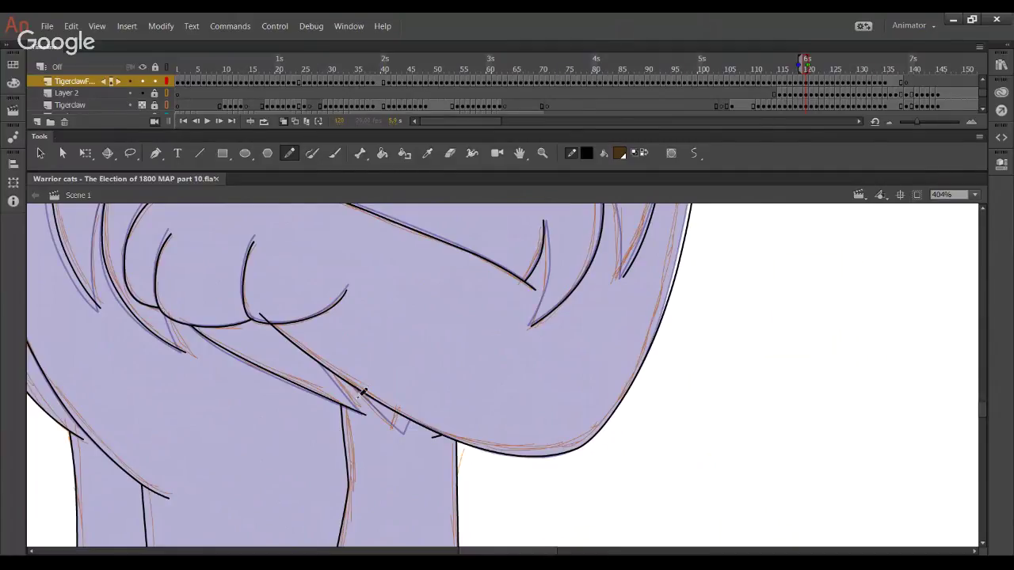
left_click(267, 321, "ctrl")
key("Delete")
left_click_drag(344, 371, 408, 432)
key("ctrl+z")
left_click_drag(336, 363, 428, 465)
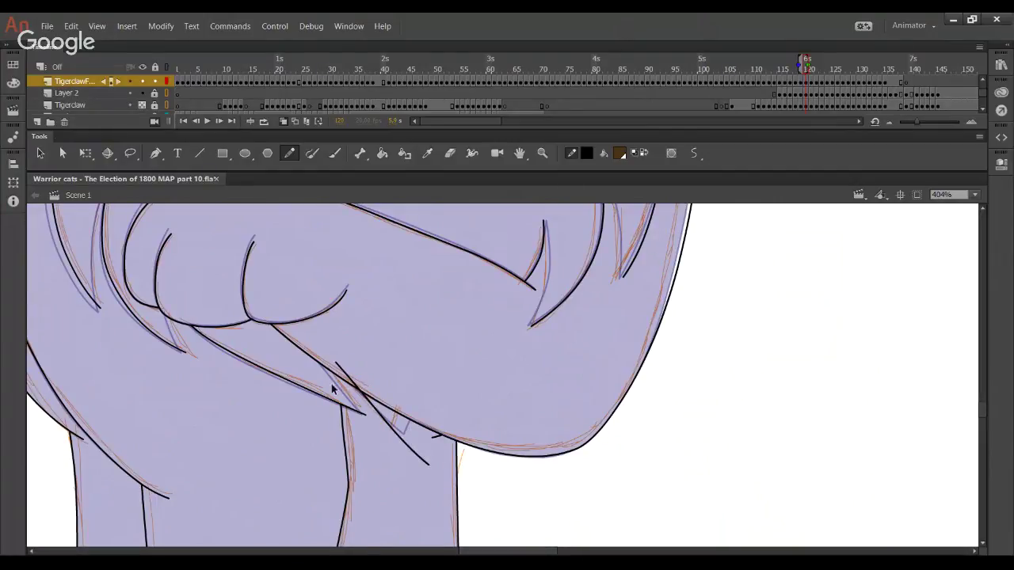
key("ctrl+z")
key("ctrl+z")
Draw the first fur tuft edge beneath the forearm and delete its overshooting ends
mouse_move(308, 344)
left_mouse_down()
mouse_move(416, 464)
mouse_move(344, 391)
mouse_move(402, 457)
left_mouse_up()
key("ctrl+z")
left_click(371, 428, "ctrl")
key("Delete")
left_click(318, 357, "ctrl")
key("Delete")
Draw the two edges of the second pointed fur tuft beneath the forearm and delete their overshooting segments
mouse_move(338, 372)
left_mouse_down()
mouse_move(425, 457)
mouse_move(415, 417)
mouse_move(446, 380)
left_mouse_up()
key("ctrl+z")
left_click_drag(397, 451, 440, 383)
left_click(417, 418, "ctrl")
key("Delete")
left_click(400, 452, "ctrl")
key("Delete")
left_click(411, 443, "ctrl")
key("Delete")
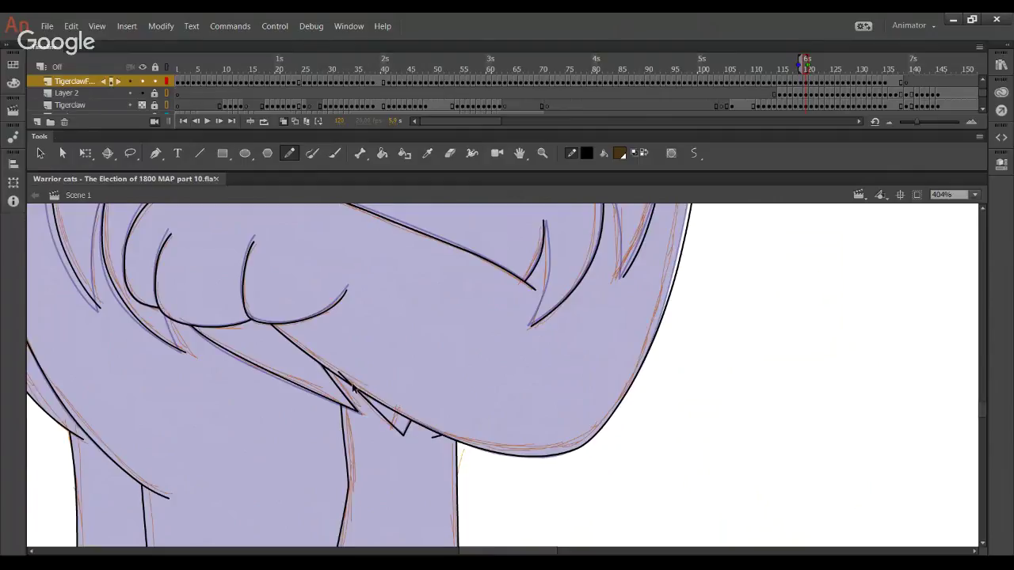
left_click(344, 381, "ctrl")
left_click(343, 376, "ctrl")
Fill the gap beneath the forearm, its fur tufts and the right leg with dark brown
key("k")
left_click(308, 324)
left_click(399, 435)
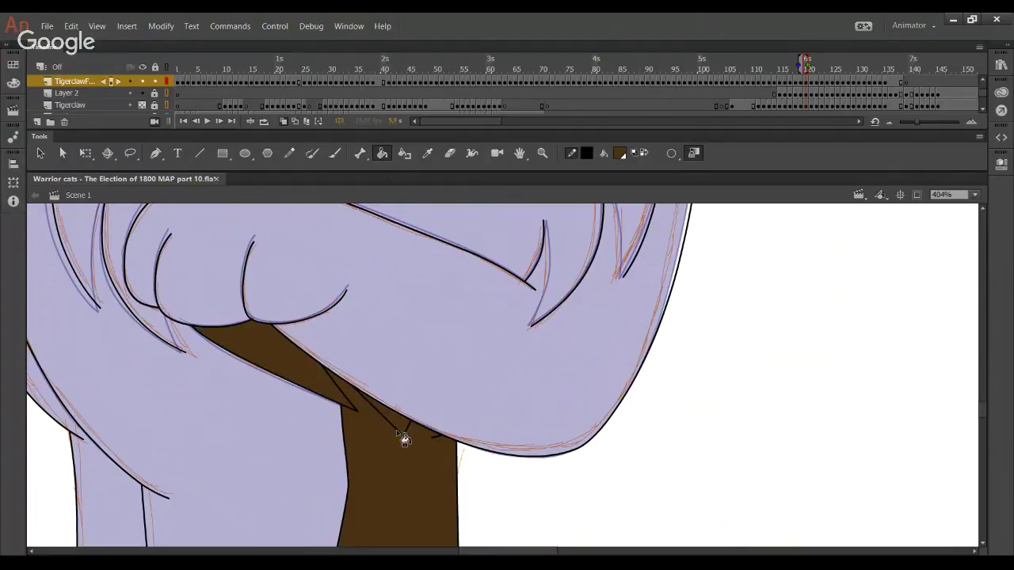
Draw the second edge of the pointed fur tuft beneath the paw and delete its overshooting end
left_click(288, 153)
left_click_drag(231, 296, 267, 366)
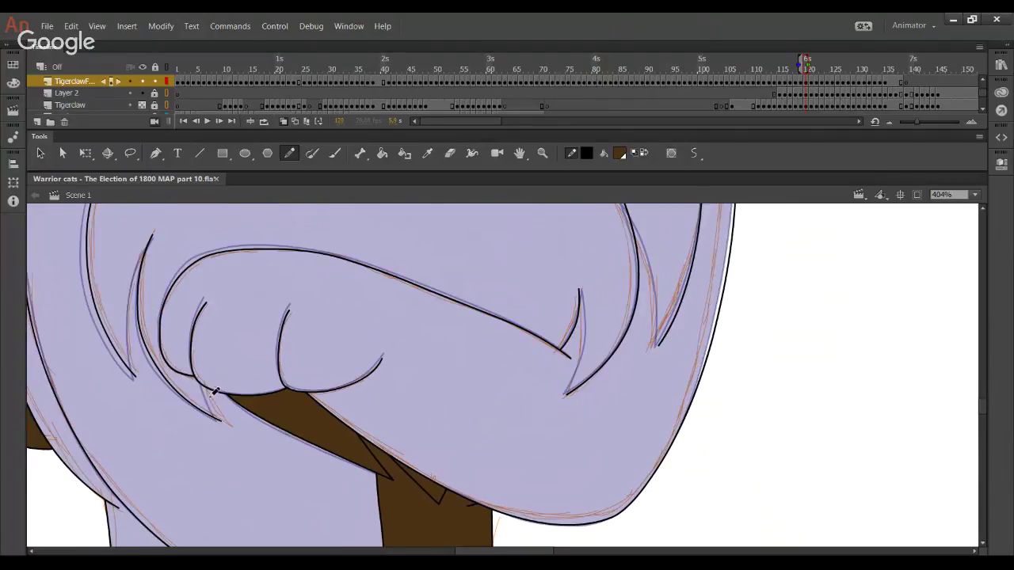
left_click_drag(202, 366, 219, 419)
left_click(205, 379, "ctrl")
key("Delete")
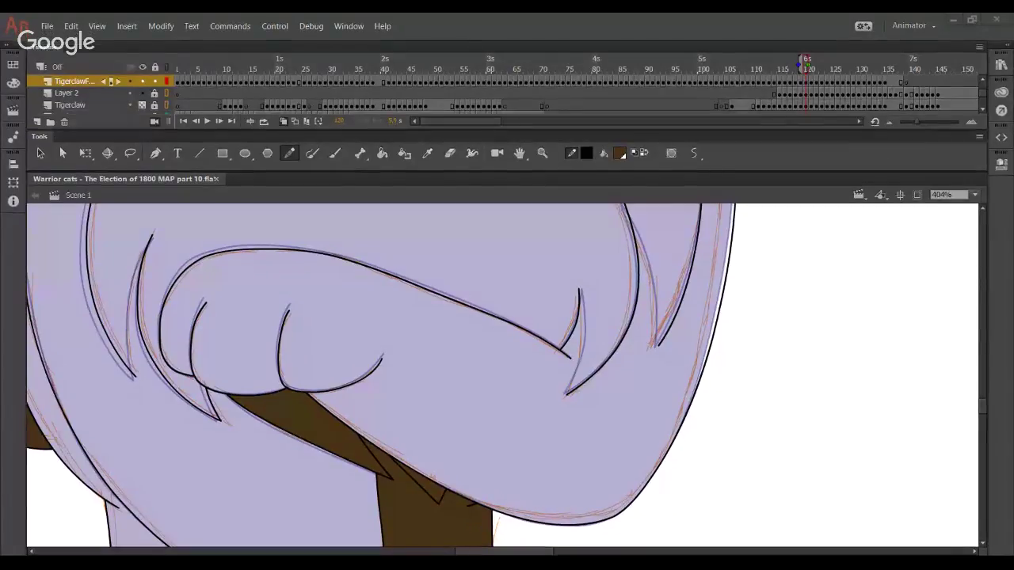
Draw the inner edge of the chest tuft left of the paw and join its tip, with the Tigerclaw sketch layer hidden
left_click_drag(186, 347, 212, 385)
left_click_drag(167, 409, 181, 289)
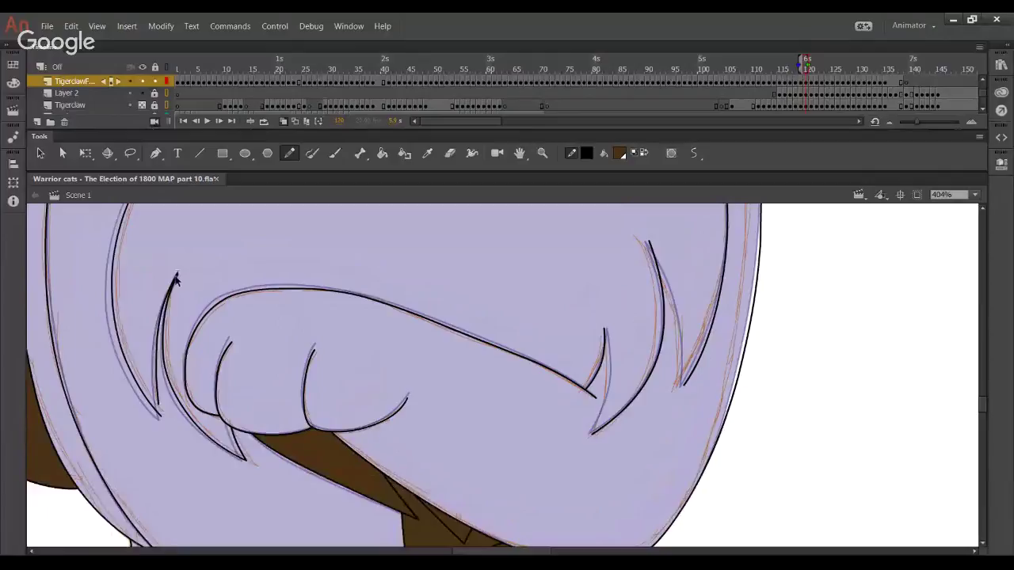
left_click(141, 104)
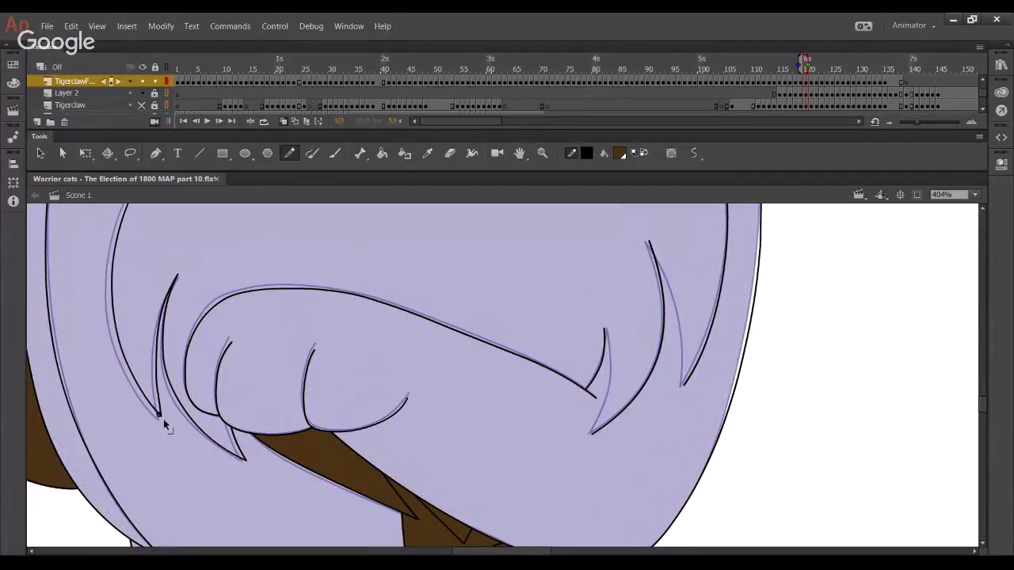
left_click_drag(163, 419, 161, 415)
left_click_drag(158, 366, 156, 373)
Draw the missing second edges of the fur tuft by the elbow and the chest tuft above it on the right
key("space")
left_click_drag(416, 462, 403, 452)
mouse_move(433, 500)
left_mouse_down()
mouse_move(420, 502)
mouse_move(425, 488)
left_mouse_up()
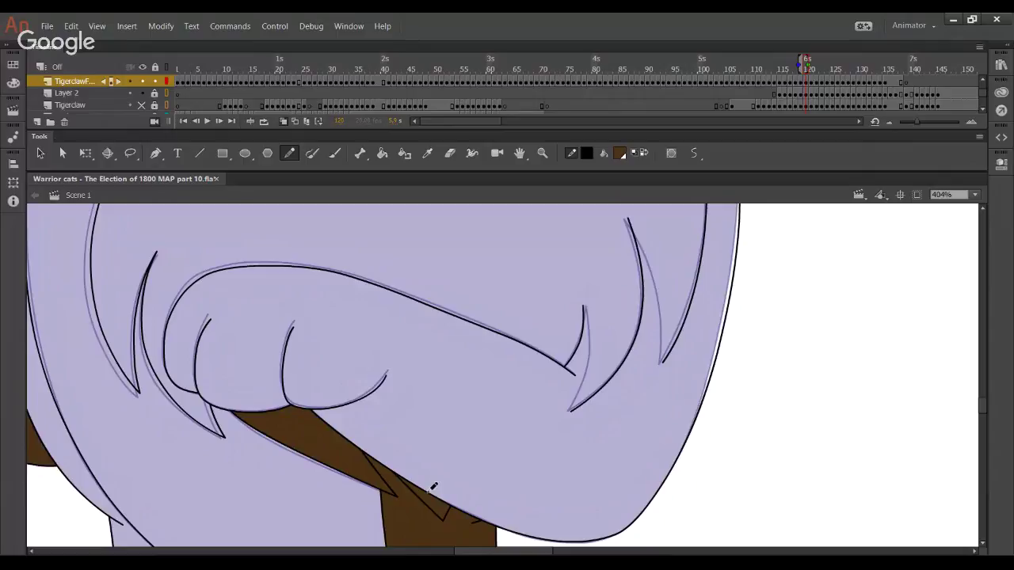
key("space")
left_click_drag(431, 461, 430, 448)
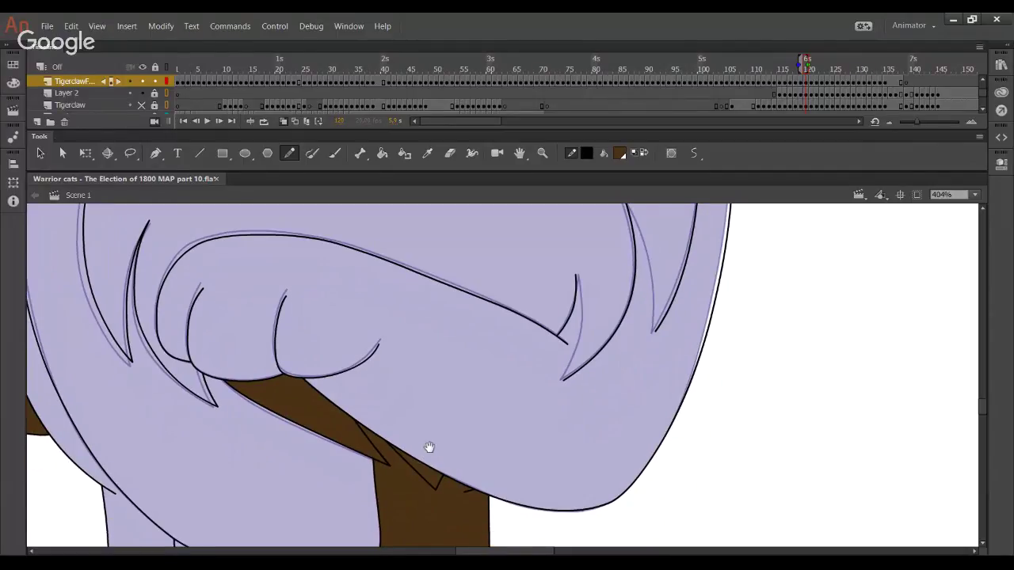
left_click_drag(625, 415, 619, 454)
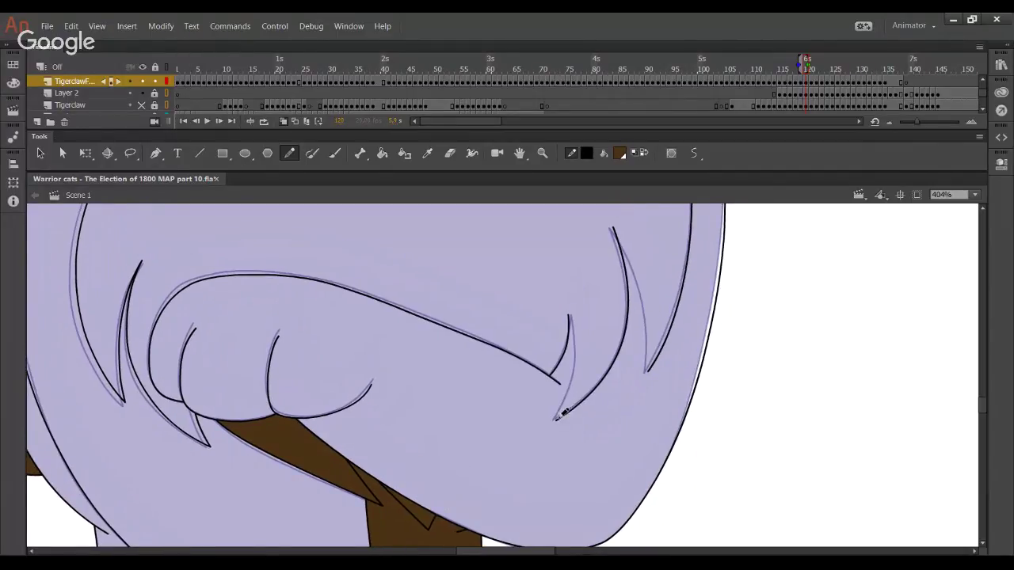
mouse_move(559, 412)
left_mouse_down()
mouse_move(581, 316)
mouse_move(569, 316)
mouse_move(573, 359)
left_mouse_up()
left_click(577, 353, "ctrl")
left_click_drag(642, 377, 615, 448)
left_click_drag(591, 303, 623, 424)
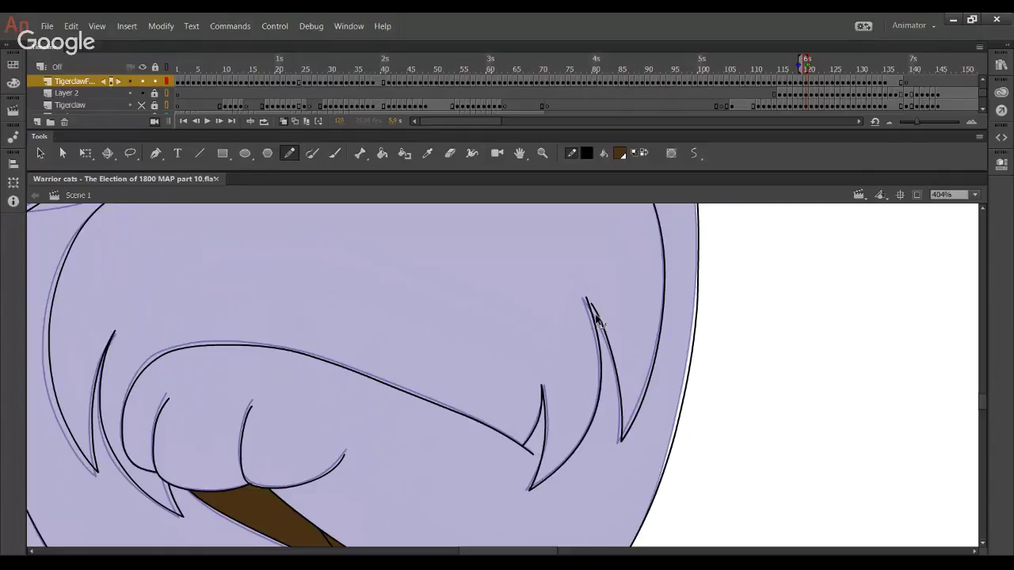
Draw the lower edges of the pointed fur tufts on the left and right shoulders
left_click_drag(398, 485, 547, 358)
left_click_drag(452, 446, 491, 507)
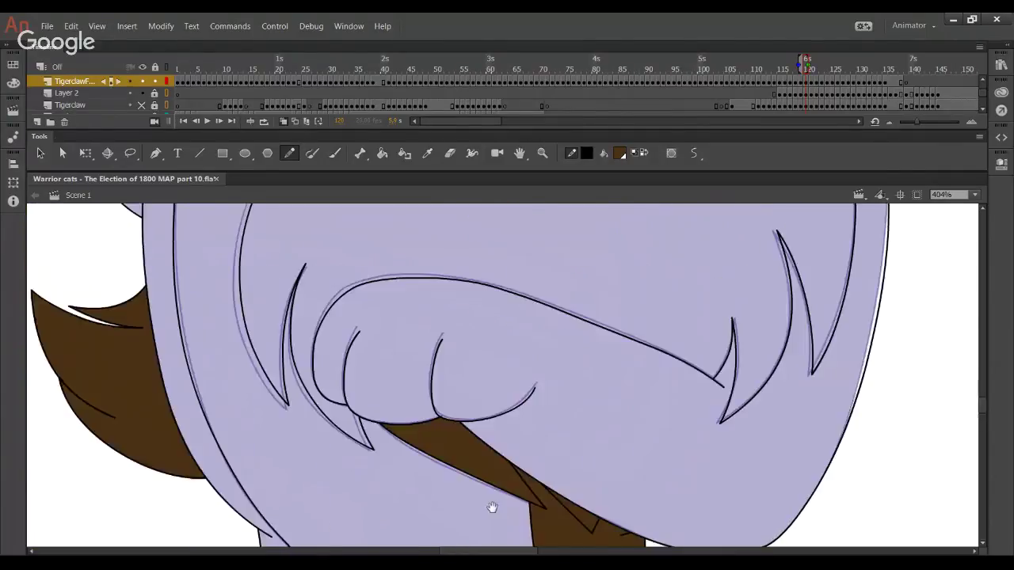
left_click_drag(476, 250, 409, 445)
left_click_drag(156, 343, 258, 315)
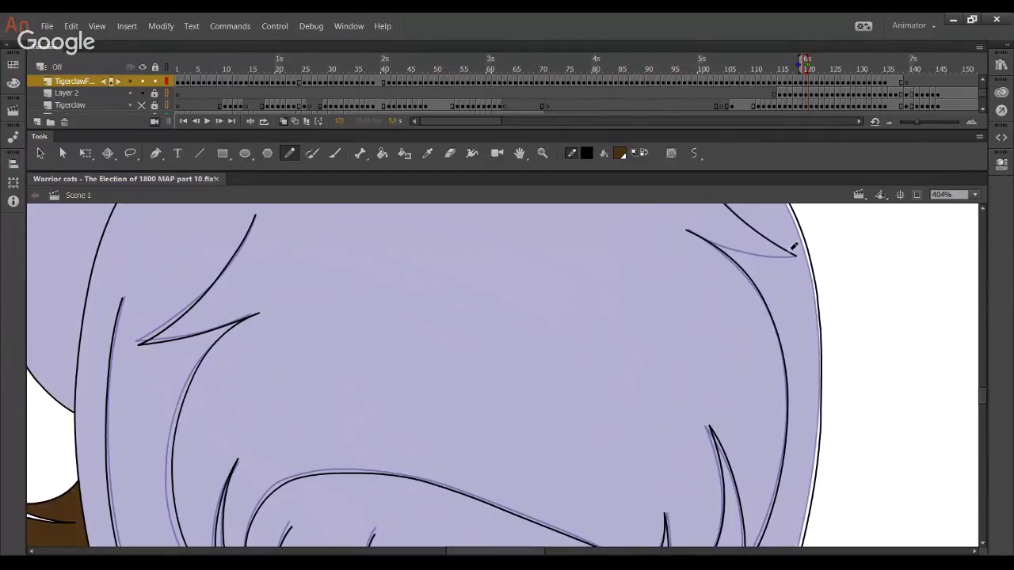
left_click_drag(712, 241, 787, 262)
left_click_drag(733, 250, 731, 252)
Fill the raised forearm and the right side of the body with dark brown
left_click(382, 153)
left_click(812, 368)
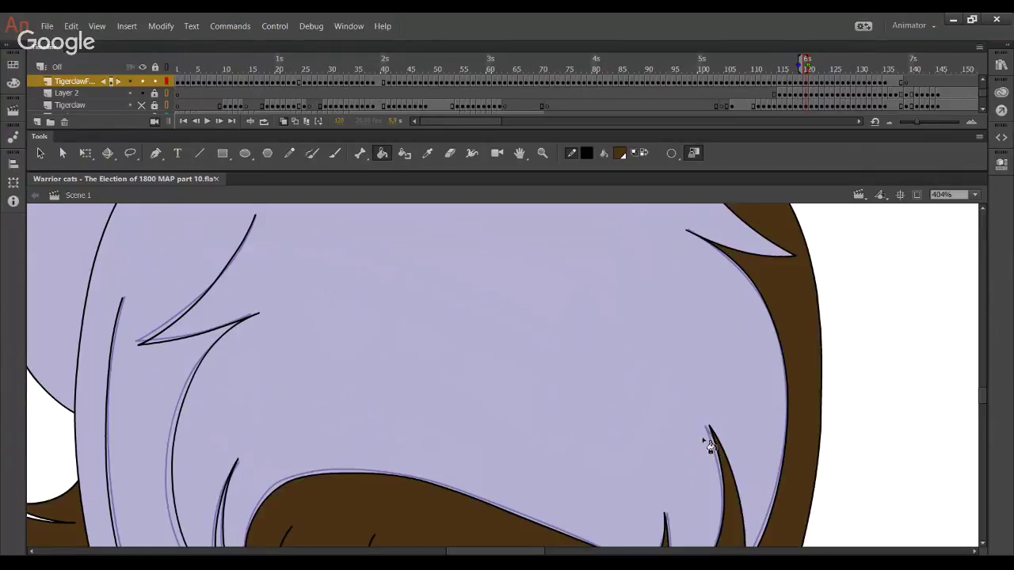
mouse_move(564, 469)
left_mouse_down()
mouse_move(591, 215)
mouse_move(547, 510)
mouse_move(375, 283)
left_mouse_up()
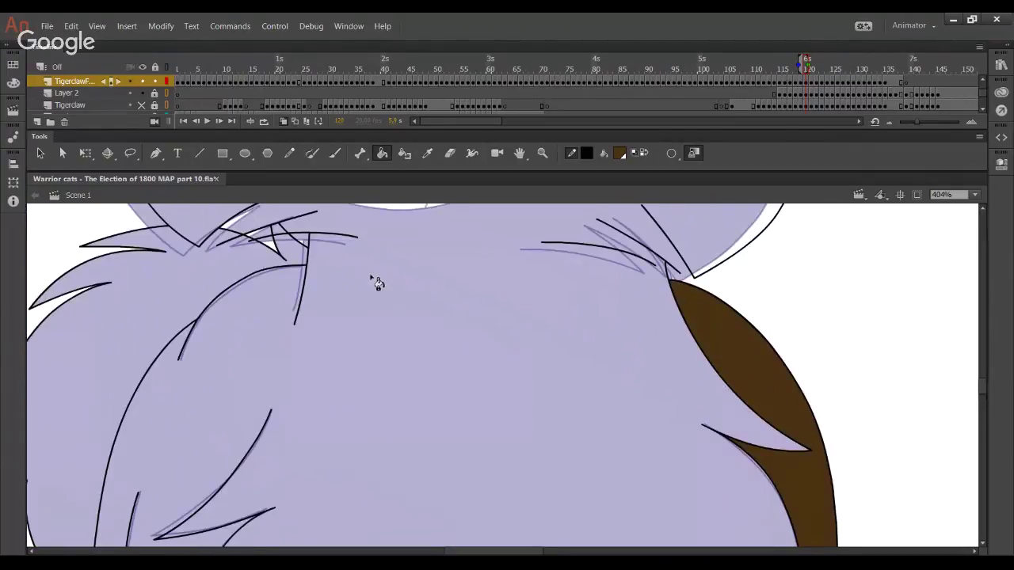
Draw the second edge of the neck fur tuft below the left jaw and delete its overshooting segments
left_click(290, 156)
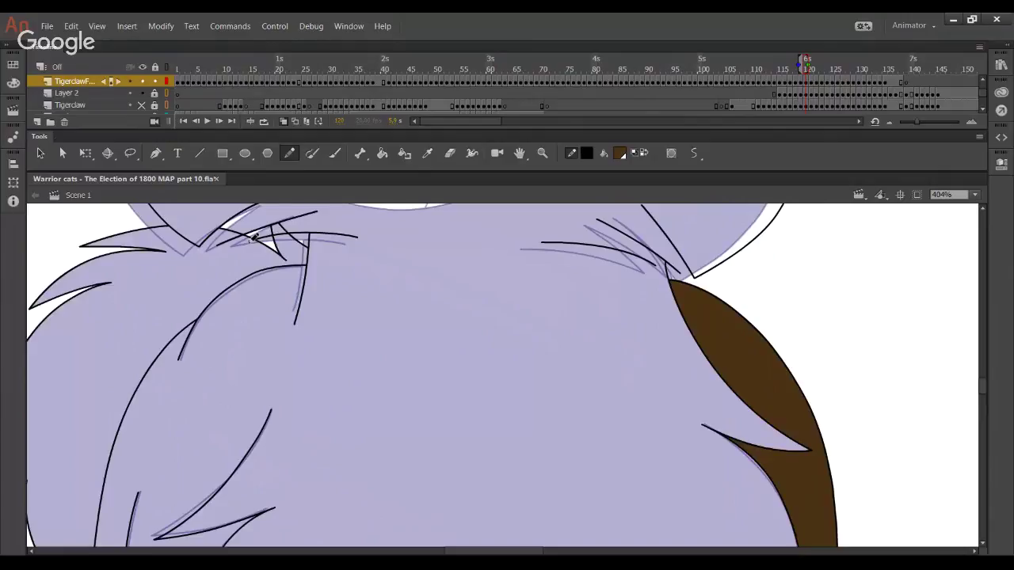
left_click_drag(246, 238, 321, 210)
key("ctrl+z")
left_click_drag(254, 240, 322, 213)
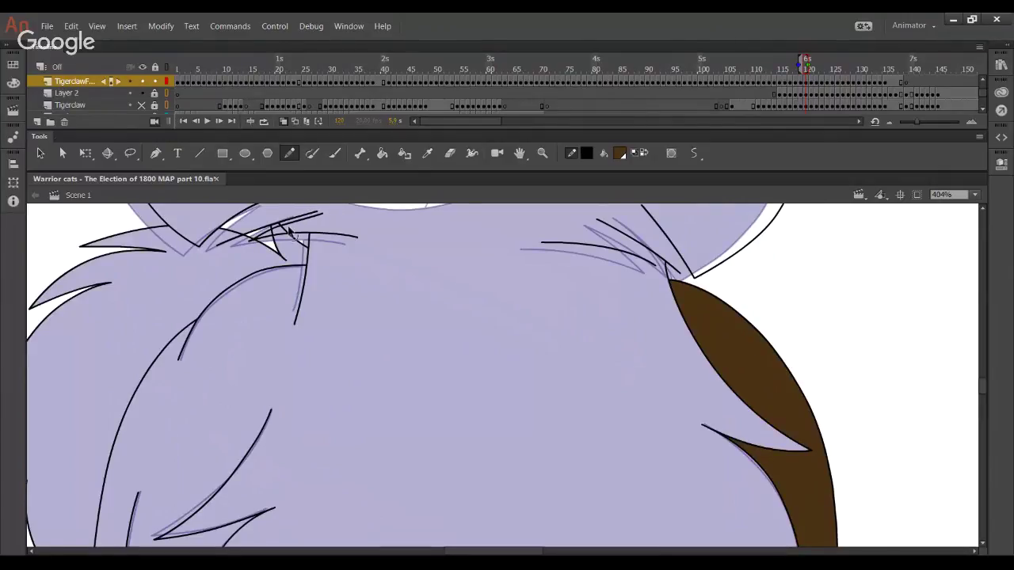
key("ctrl+z")
mouse_move(235, 252)
left_mouse_down()
mouse_move(316, 218)
mouse_move(296, 218)
left_mouse_up()
key("ctrl+z")
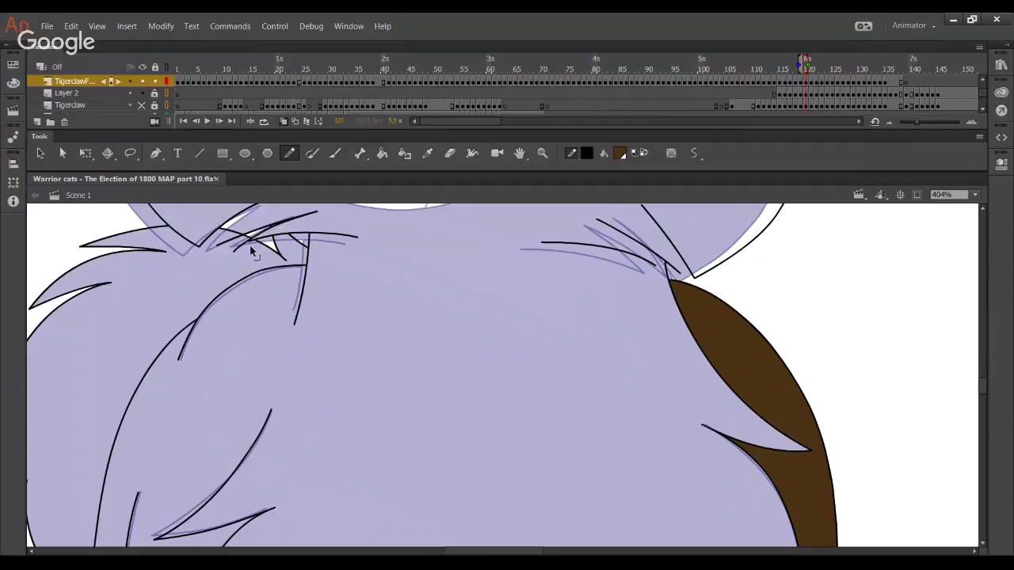
mouse_move(252, 252)
left_mouse_down()
mouse_move(217, 251)
mouse_move(199, 267)
left_mouse_up()
left_click(179, 270, "ctrl")
key("Delete")
left_click(240, 248, "ctrl")
key("Delete")
key("k")
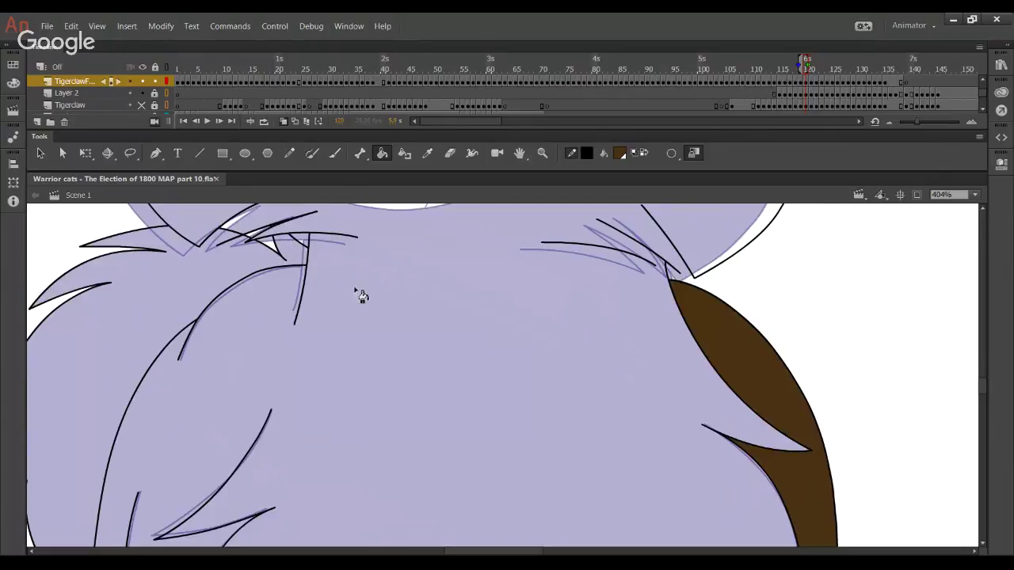
left_click(297, 263)
key("ctrl+z")
Draw the second edge of the tuft beside the left jaw corner and fill the back fur with dark brown
key("y")
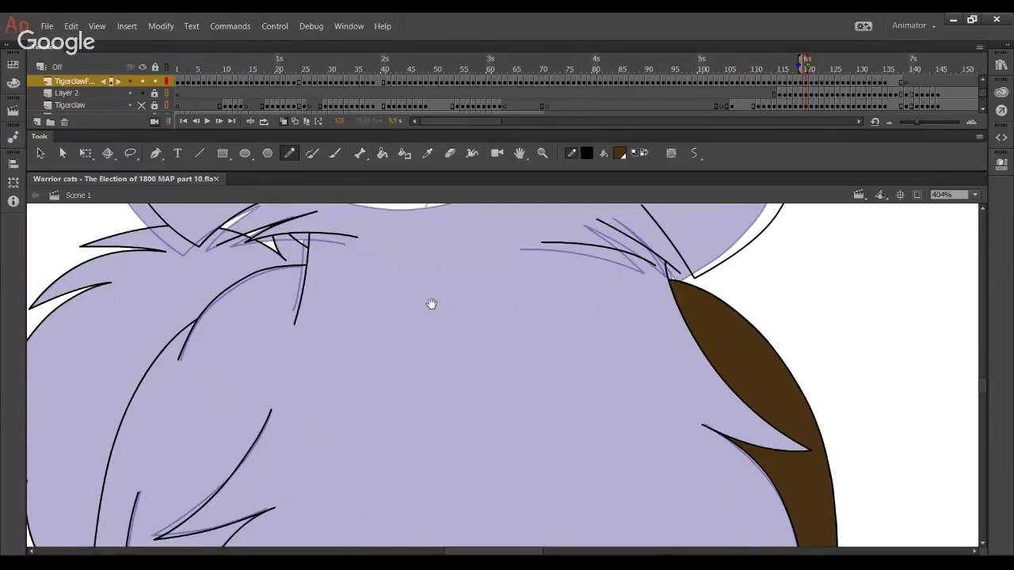
left_click_drag(430, 303, 407, 402)
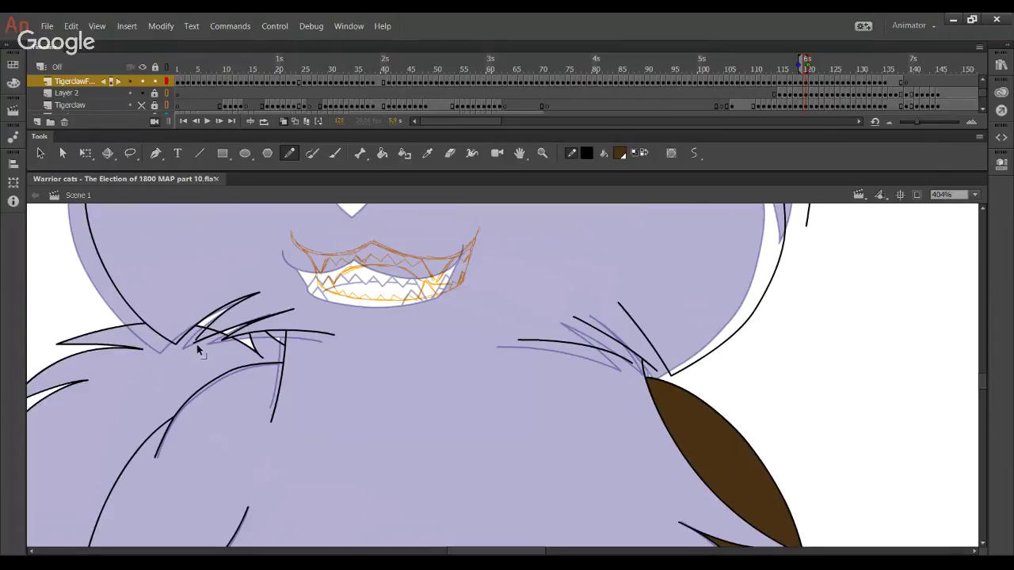
key("k")
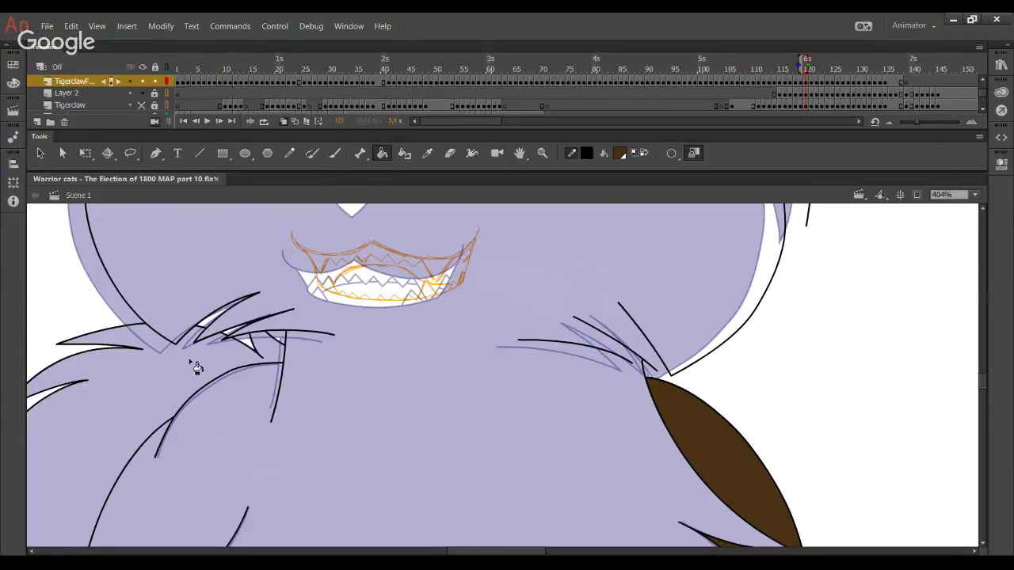
left_click(197, 366)
Draw the second edges of the pointed neck tufts below the right jaw
left_click(291, 155)
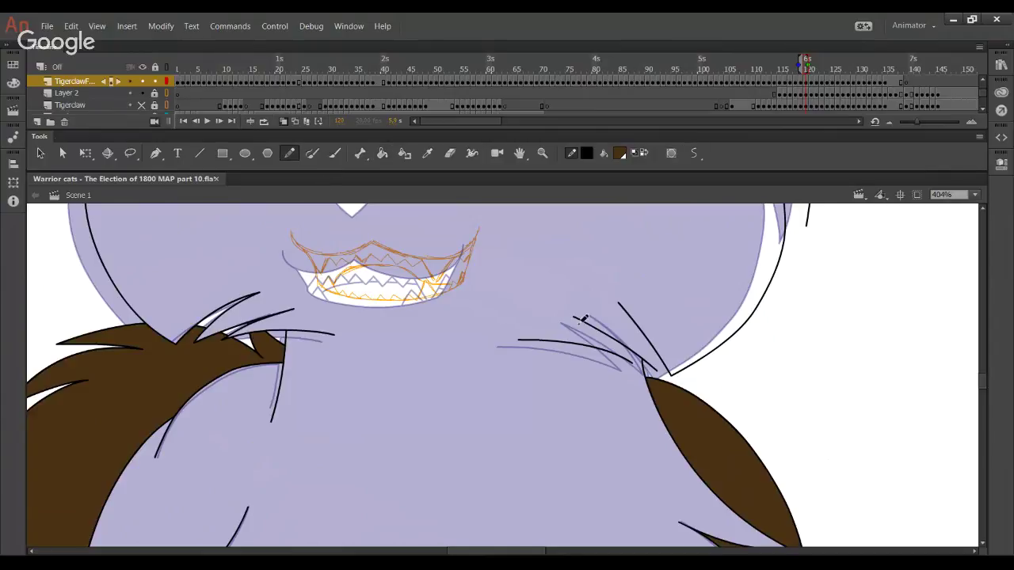
left_click_drag(582, 319, 632, 362)
mouse_move(626, 320)
left_mouse_down()
mouse_move(667, 375)
mouse_move(574, 415)
mouse_move(515, 468)
left_mouse_up()
Draw the outer edge of the right cheek tuft, delete its overshooting end and bend the line into a smooth curve
left_click_drag(624, 233, 677, 321)
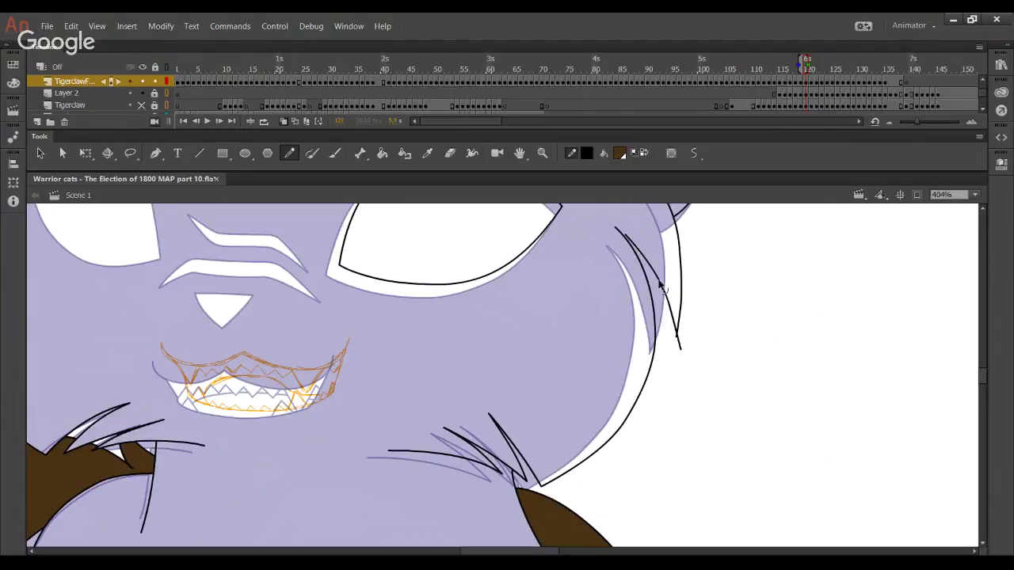
left_click(678, 342, "ctrl")
key("Delete")
mouse_move(626, 243)
left_mouse_down()
mouse_move(616, 232)
mouse_move(639, 254)
left_mouse_up()
mouse_move(669, 301)
left_mouse_down()
mouse_move(663, 292)
mouse_move(669, 323)
left_mouse_up()
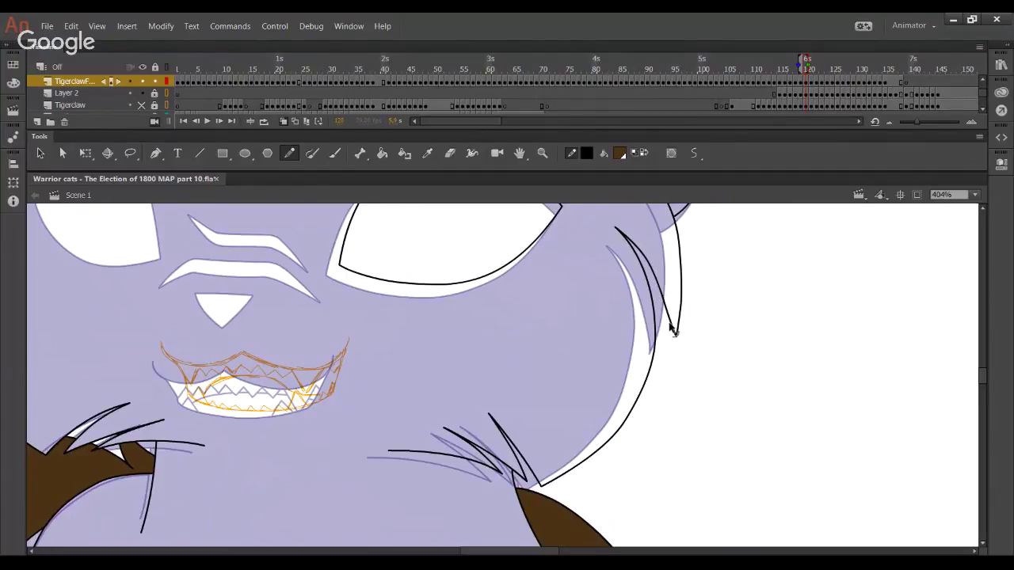
left_click_drag(654, 270, 662, 282)
left_click_drag(672, 319, 676, 337)
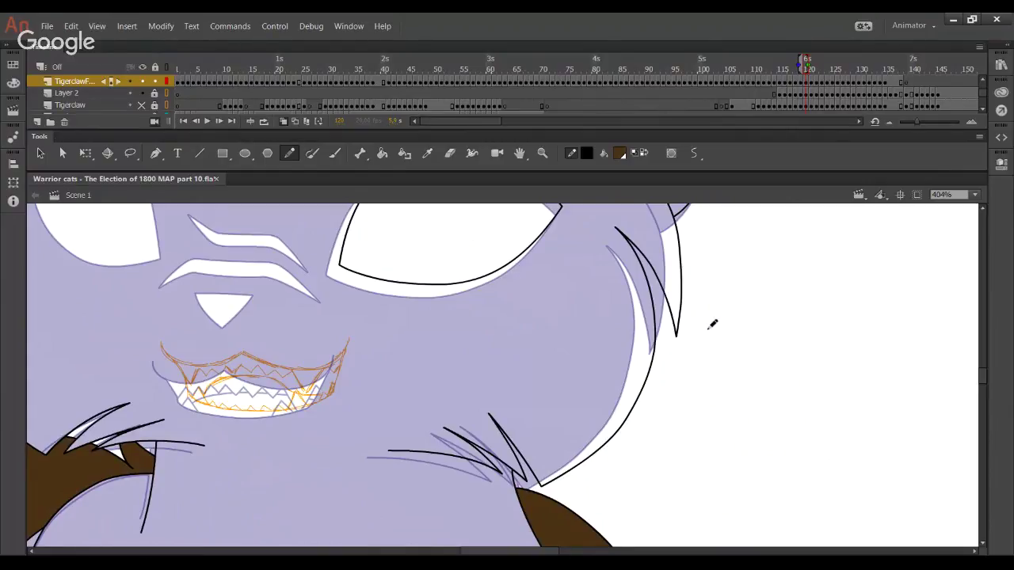
Draw the second edge of the left cheek tuft and adjust its curve
left_click_drag(346, 389, 555, 500)
mouse_move(150, 402)
left_mouse_down()
mouse_move(200, 309)
mouse_move(212, 311)
mouse_move(185, 331)
left_mouse_up()
left_click_drag(149, 414, 148, 417)
Draw the lower edges of the pointed fur tufts above the right and left eyes
left_click_drag(364, 507, 330, 186)
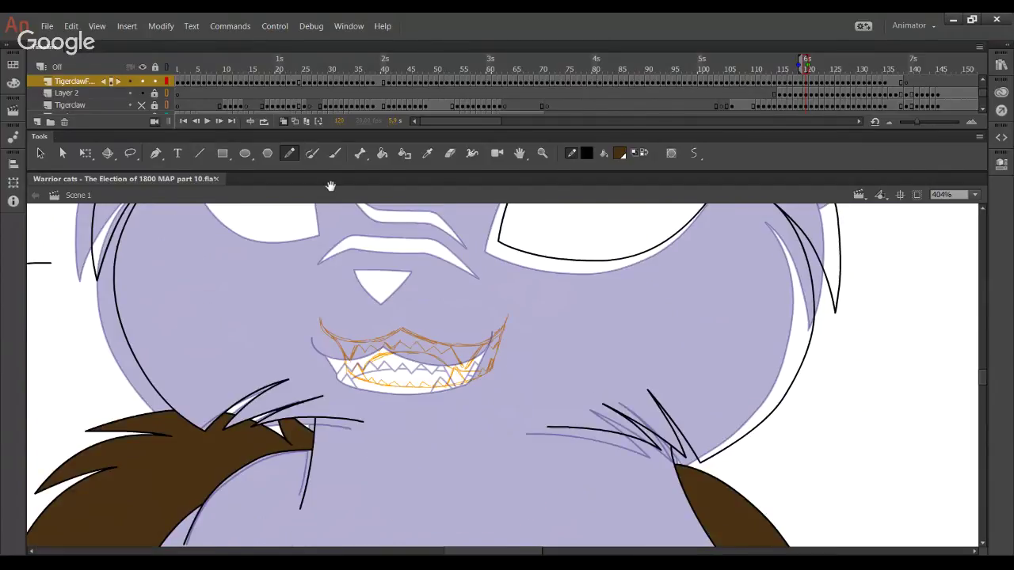
mouse_move(404, 529)
left_mouse_down()
mouse_move(384, 297)
mouse_move(413, 524)
mouse_move(408, 158)
left_mouse_up()
left_click_drag(407, 491, 403, 103)
left_click_drag(393, 293, 388, 519)
mouse_move(395, 246)
left_mouse_down()
mouse_move(390, 491)
mouse_move(383, 507)
mouse_move(369, 452)
mouse_move(356, 517)
left_mouse_up()
mouse_move(689, 352)
left_mouse_down()
mouse_move(757, 326)
mouse_move(718, 350)
mouse_move(670, 356)
left_mouse_up()
left_click_drag(736, 341, 742, 341)
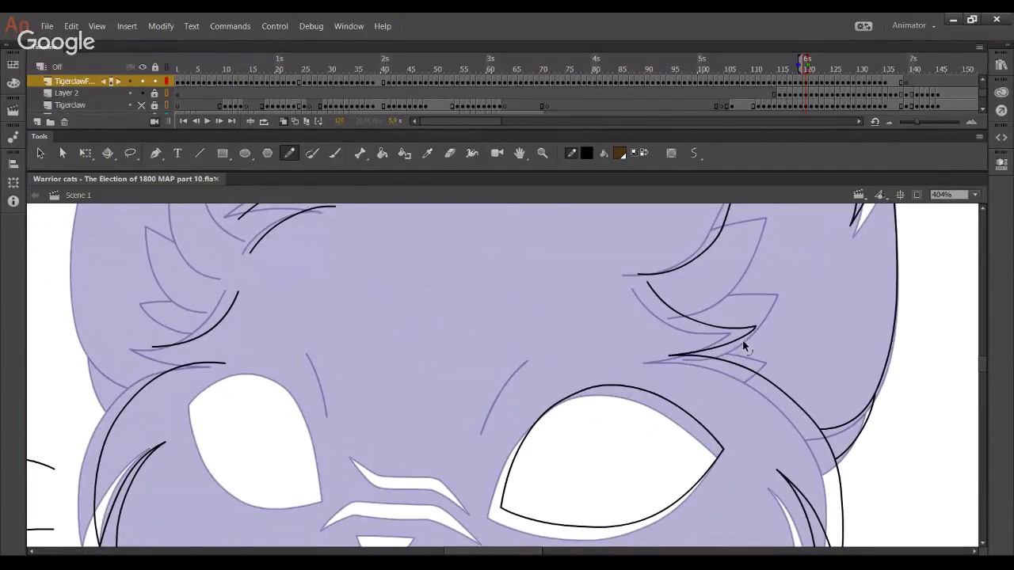
mouse_move(154, 348)
left_mouse_down()
mouse_move(221, 363)
mouse_move(196, 360)
left_mouse_up()
Draw the lower edges of the two forehead tufts beside the left ear and adjust the upper one's curve
left_click_drag(396, 285, 359, 369)
left_click_drag(217, 301, 299, 292)
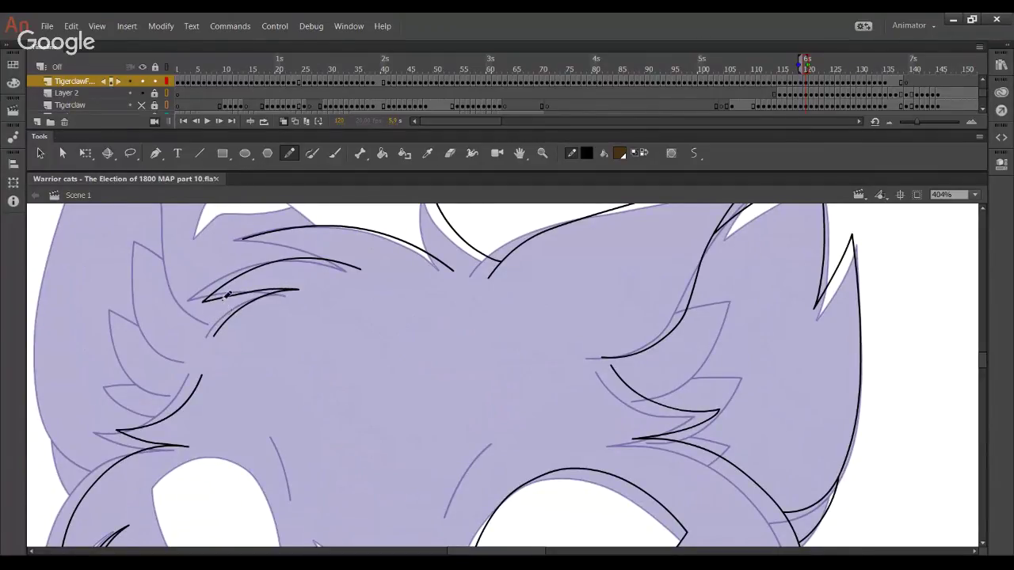
left_click_drag(253, 239, 363, 271)
mouse_move(291, 250)
left_mouse_down()
mouse_move(281, 246)
mouse_move(319, 255)
left_mouse_up()
Draw the left edge of the hair tuft on top of the head
scroll(412, 285, "up", 2)
mouse_move(456, 329)
left_mouse_down()
mouse_move(431, 273)
mouse_move(434, 250)
mouse_move(456, 331)
mouse_move(438, 309)
mouse_move(449, 326)
left_mouse_up()
key("ctrl+z")
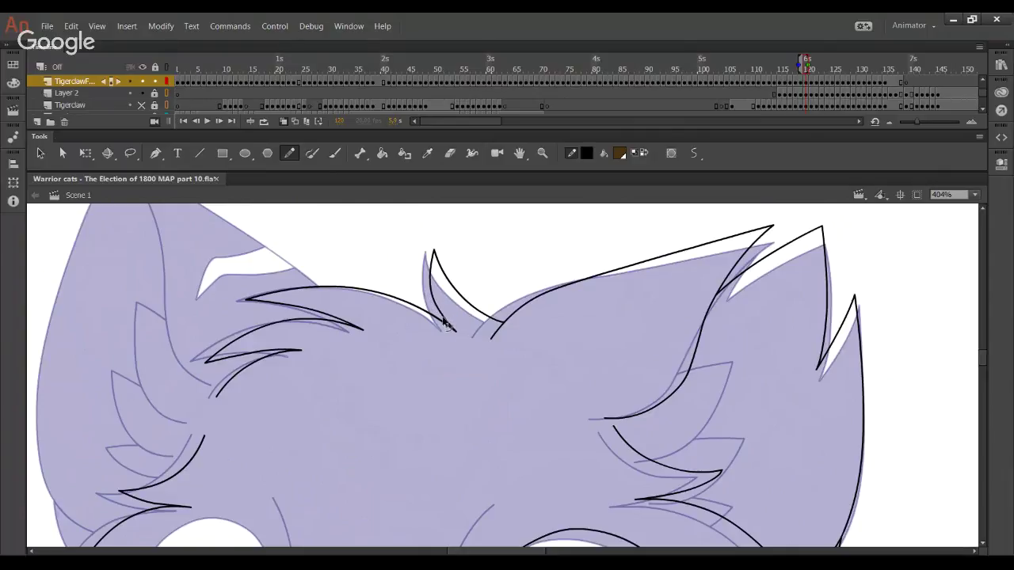
mouse_move(433, 251)
left_mouse_down()
mouse_move(455, 331)
mouse_move(442, 316)
left_mouse_up()
left_click_drag(374, 430, 397, 198)
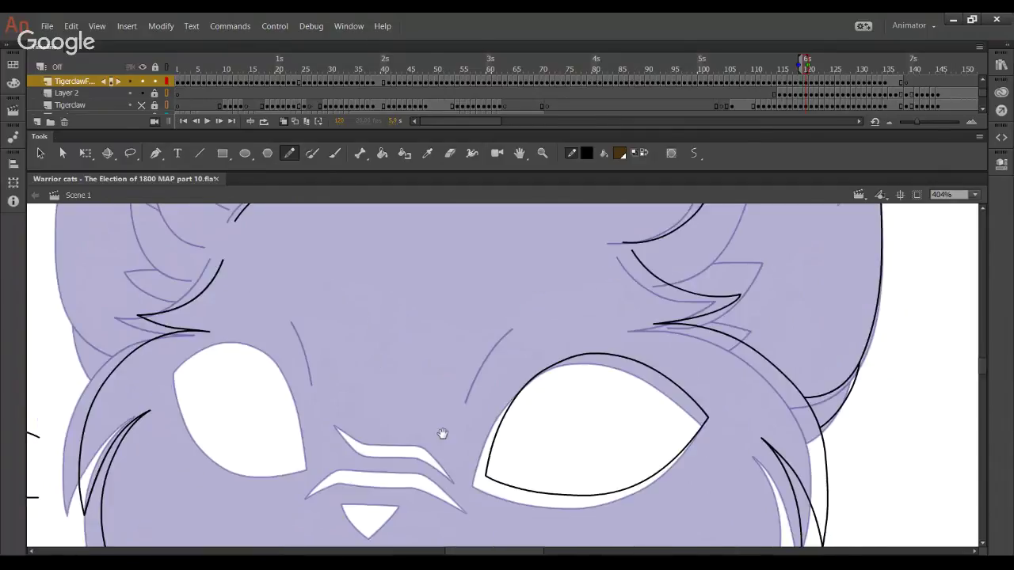
left_click_drag(443, 434, 374, 161)
left_click_drag(453, 409, 399, 526)
left_click(382, 154)
left_click(713, 249)
mouse_move(519, 208)
left_mouse_down()
mouse_move(488, 459)
mouse_move(497, 488)
left_mouse_up()
left_click_drag(462, 329, 514, 460)
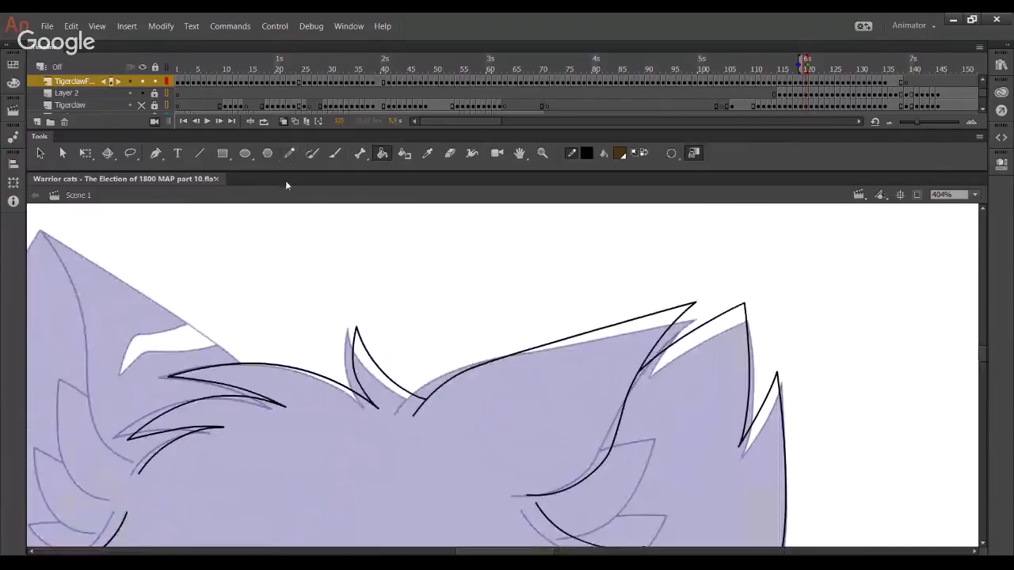
Show the Tigerclaw sketch layer again as a guide for the mouth outline
left_click(290, 154)
left_click(143, 106)
left_click_drag(208, 369, 343, 375)
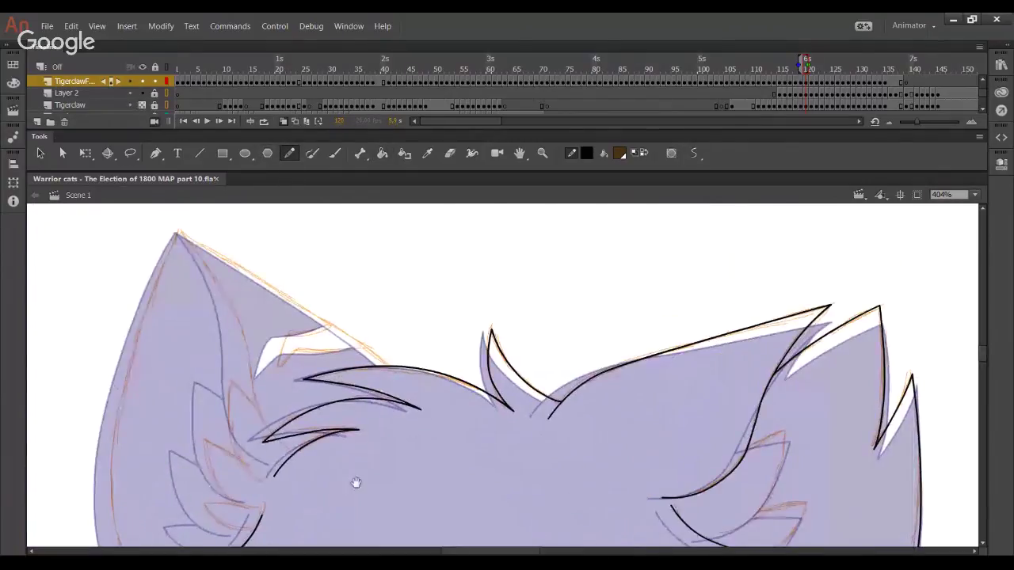
left_click_drag(357, 470, 345, 301)
scroll(340, 414, "down", 12)
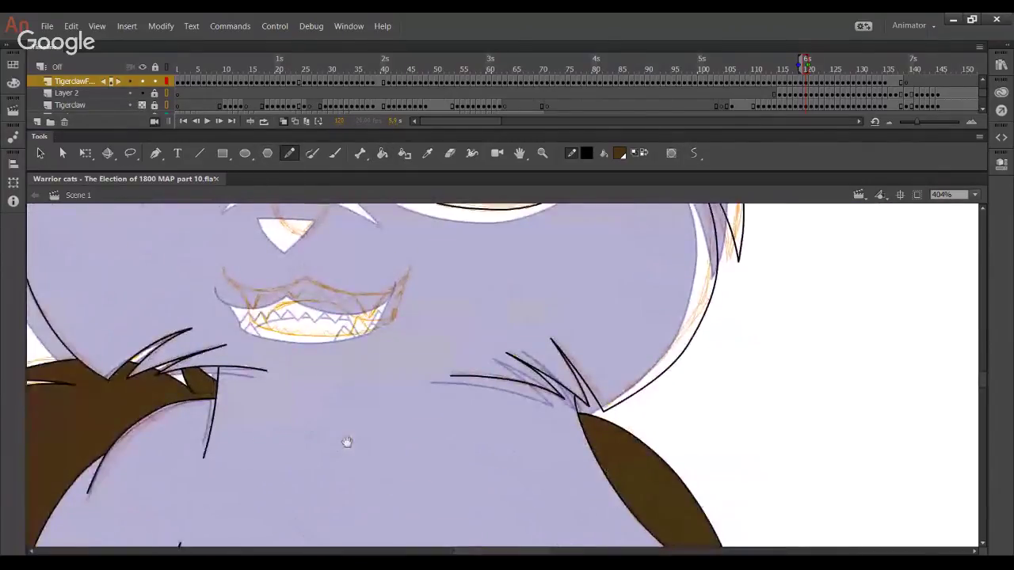
scroll(396, 331, "up", 5)
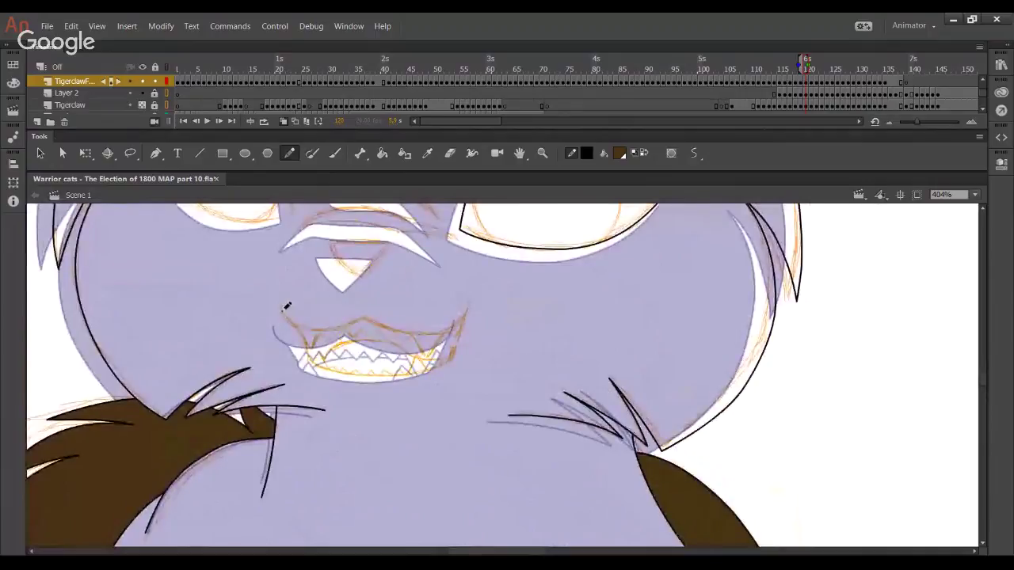
mouse_move(282, 307)
left_mouse_down()
mouse_move(355, 327)
mouse_move(398, 281)
left_mouse_up()
key("ctrl+z")
mouse_move(281, 308)
left_mouse_down()
mouse_move(373, 315)
mouse_move(405, 271)
left_mouse_up()
key("ctrl+z")
mouse_move(284, 306)
left_mouse_down()
mouse_move(300, 331)
mouse_move(347, 334)
mouse_move(404, 274)
left_mouse_up()
key("ctrl+z")
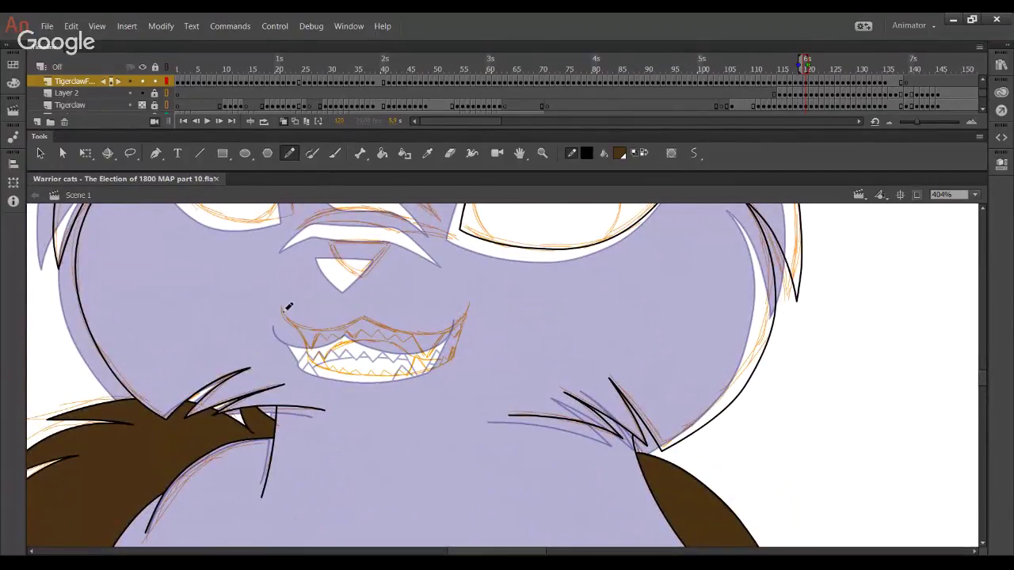
mouse_move(288, 308)
left_mouse_down()
mouse_move(307, 329)
mouse_move(403, 280)
left_mouse_up()
key("ctrl+z")
mouse_move(283, 309)
left_mouse_down()
mouse_move(334, 330)
mouse_move(405, 267)
left_mouse_up()
key("ctrl+z")
left_click_drag(441, 351, 437, 458)
left_click_drag(509, 207, 570, 484)
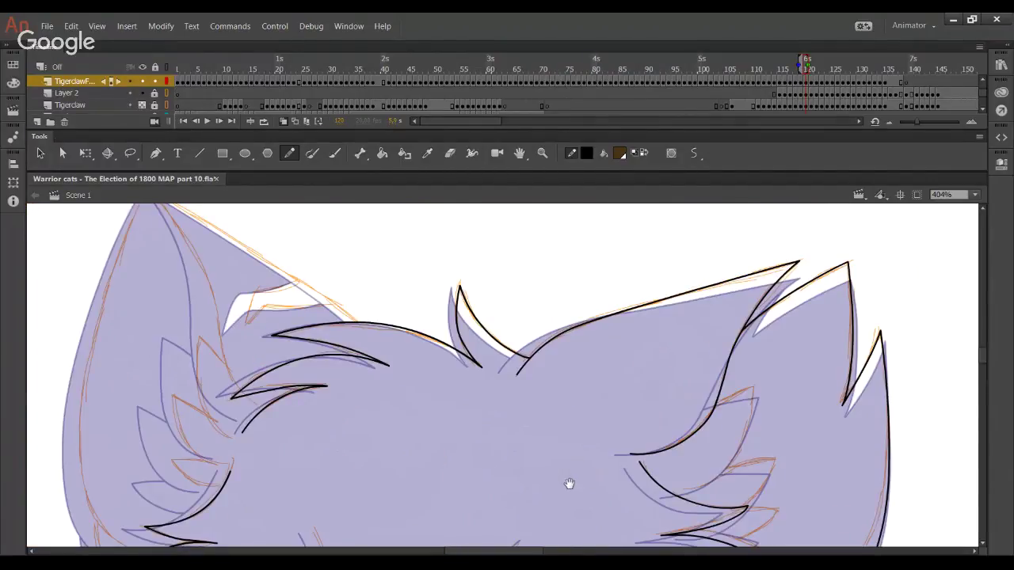
scroll(568, 483, "down", 10)
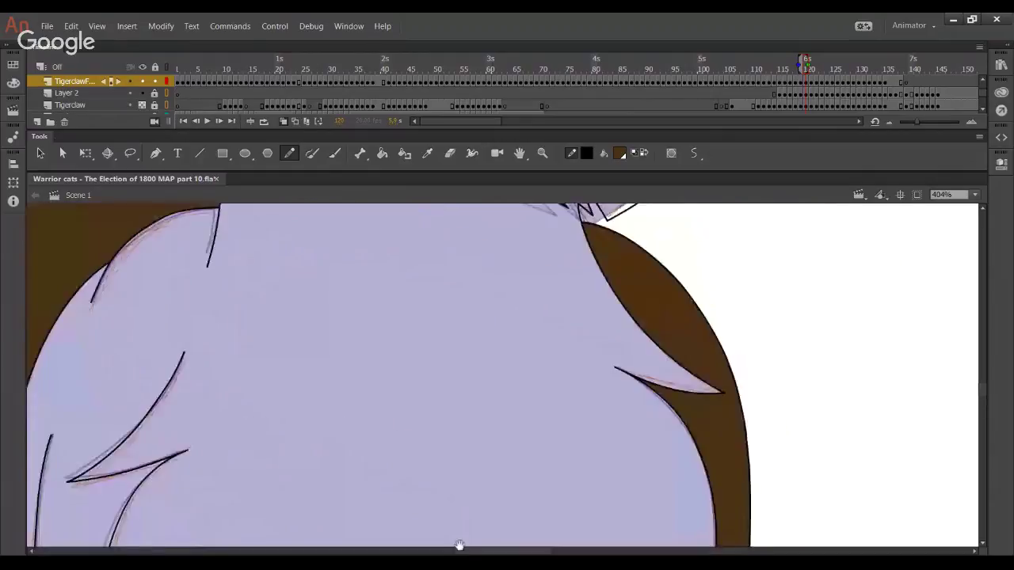
Draw the outer curve of the uppermost fur tuft inside the right ear, following the sketch
scroll(460, 545, "up", 8)
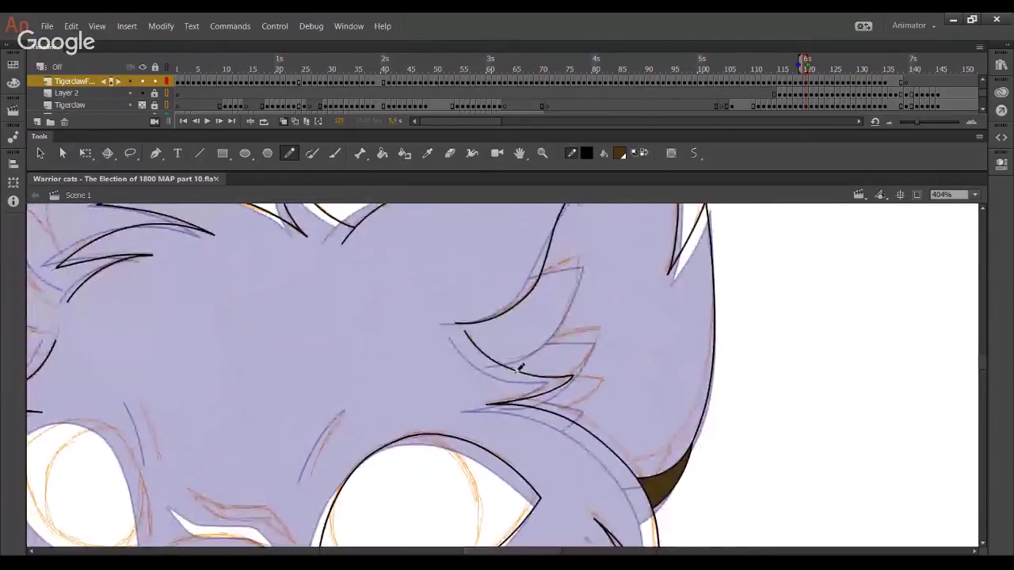
mouse_move(511, 369)
left_mouse_down()
mouse_move(549, 346)
mouse_move(590, 209)
left_mouse_up()
key("ctrl+z")
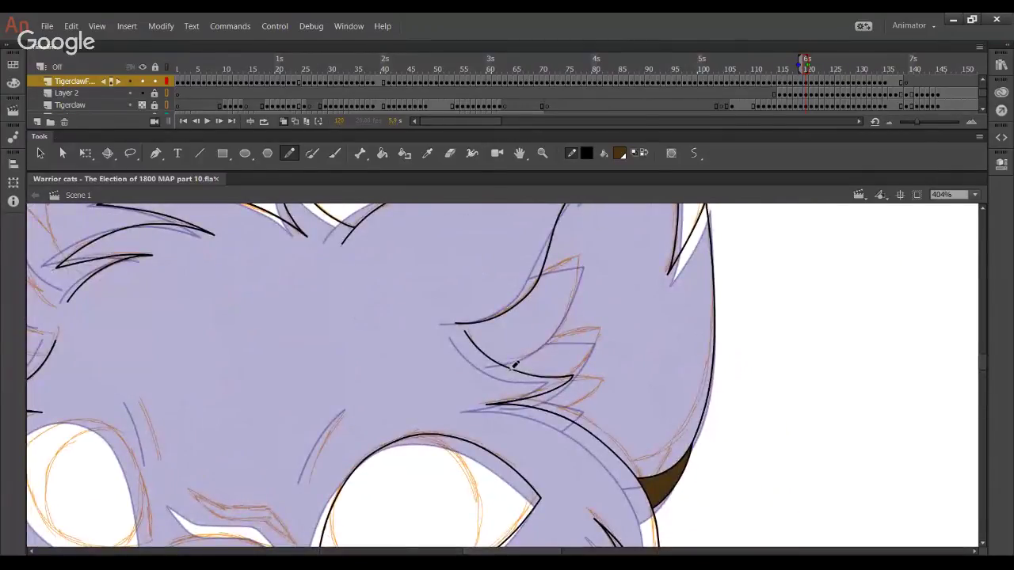
mouse_move(511, 369)
left_mouse_down()
mouse_move(600, 262)
mouse_move(596, 235)
left_mouse_up()
left_click_drag(577, 325, 535, 425)
key("ctrl+z")
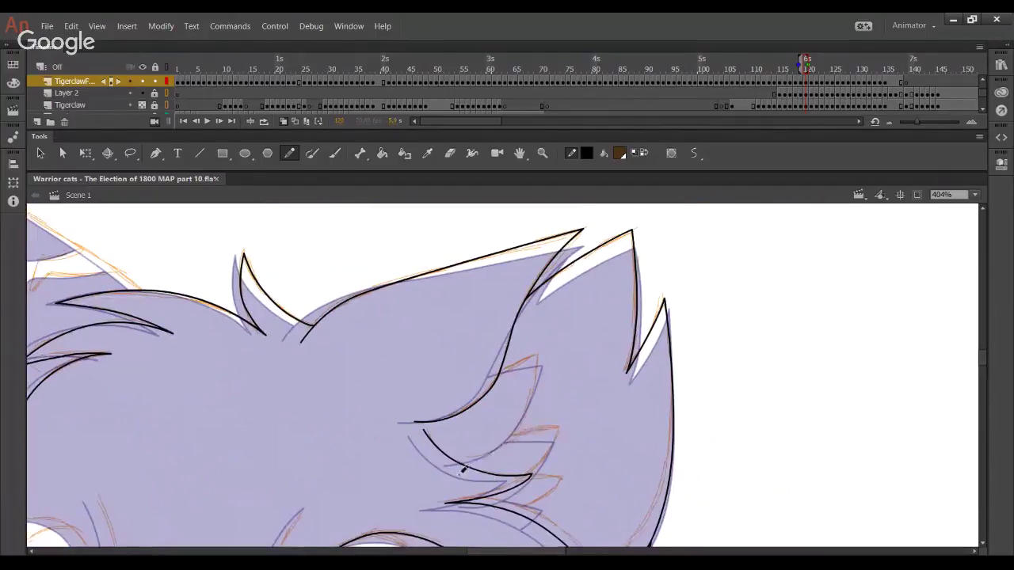
left_click_drag(469, 464, 552, 318)
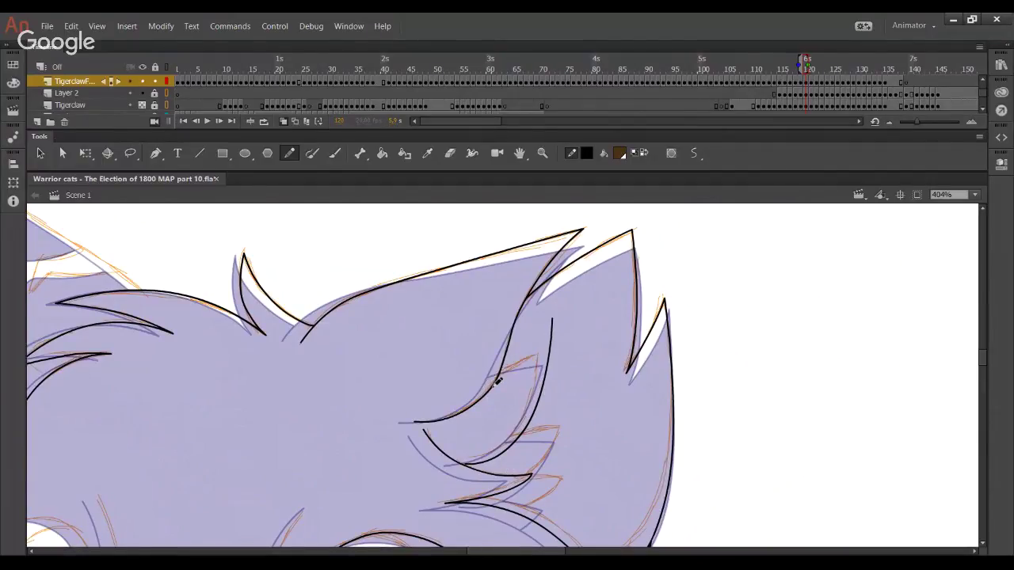
Close the right ear's uppermost inner tuft with a top edge and remove the overshooting line ends
mouse_move(485, 384)
left_mouse_down()
mouse_move(515, 368)
mouse_move(557, 357)
left_mouse_up()
left_click(554, 358, "ctrl")
key("Delete")
left_click(552, 342, "ctrl")
key("Delete")
left_click(487, 389, "ctrl")
key("Delete")
Draw the outer curve and top edge of the middle fur tuft in the right ear and trim the excess lines
left_click_drag(484, 464, 453, 402)
mouse_move(451, 441)
left_mouse_down()
mouse_move(478, 442)
mouse_move(520, 405)
mouse_move(544, 315)
left_mouse_up()
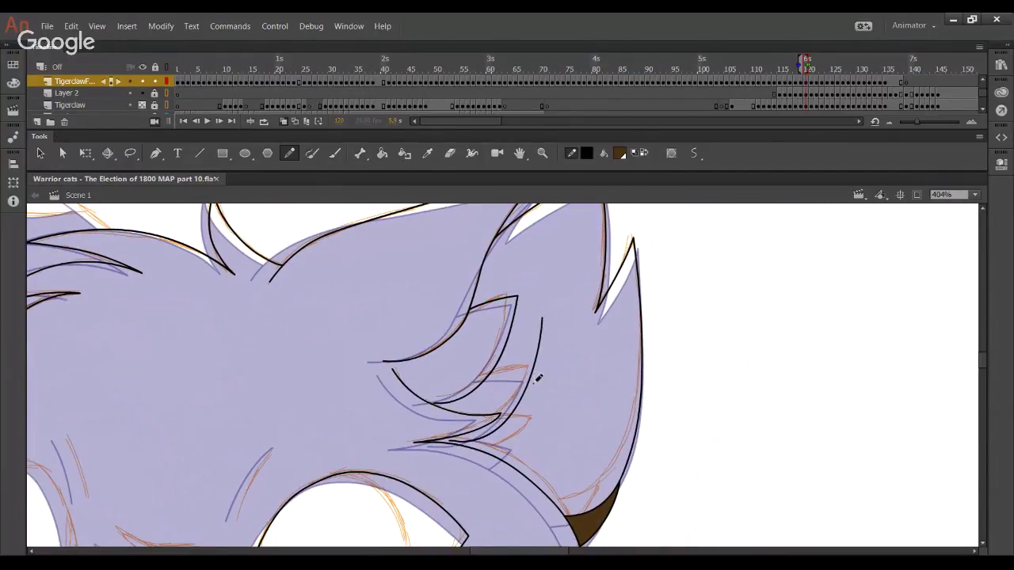
left_click_drag(472, 385, 562, 369)
left_click(535, 363, "ctrl")
key("Delete")
left_click(547, 371, "ctrl")
key("Delete")
left_click(479, 386, "ctrl")
left_click(479, 387, "ctrl")
key("Delete")
Draw the outer curve and top edge of the lowest fur tuft in the right ear
mouse_move(457, 463)
left_mouse_down()
mouse_move(557, 402)
mouse_move(535, 443)
mouse_move(551, 402)
left_mouse_up()
key("ctrl+z")
key("ctrl+z")
key("ctrl+z")
left_click_drag(473, 466, 536, 406)
left_click_drag(467, 437, 553, 434)
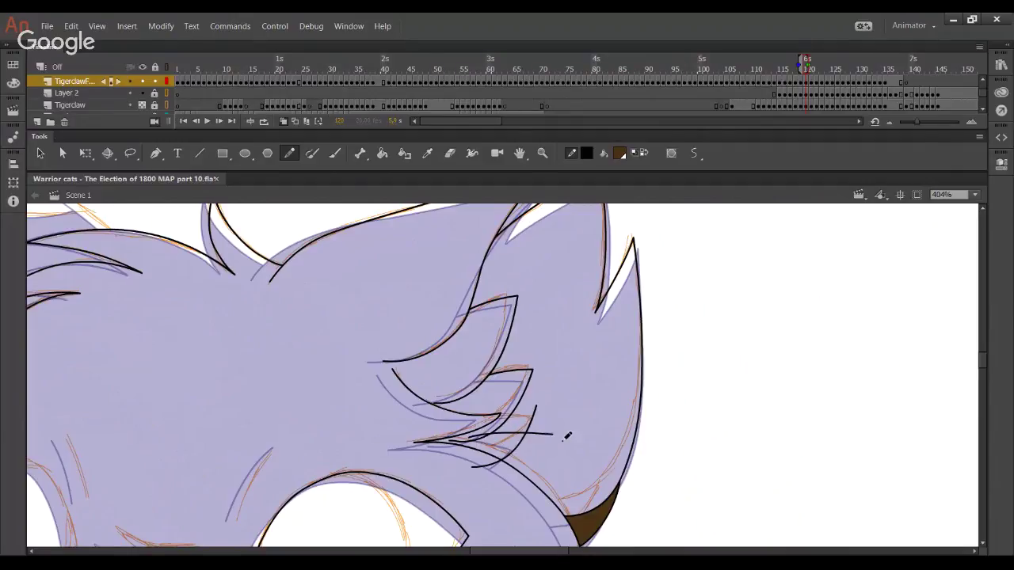
Trim the overshooting ends of the right ear's lowest tuft and fill the ear area around the tufts brown
left_click(475, 436, "ctrl")
key("Delete")
left_click(481, 467, "ctrl")
key("Delete")
left_click(530, 424, "ctrl")
key("Delete")
left_click(545, 435, "ctrl")
key("Delete")
left_click(381, 153)
left_click(556, 386)
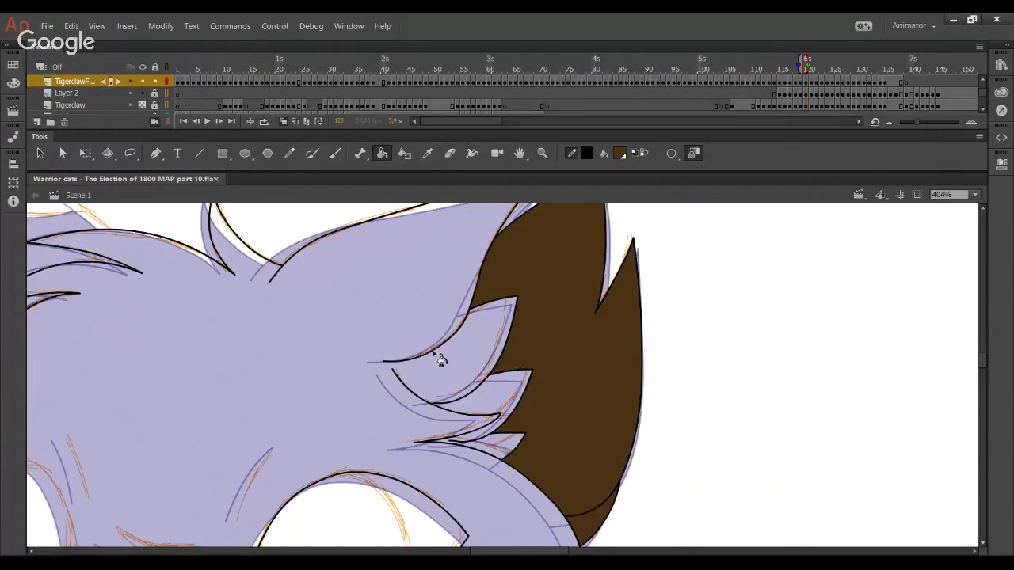
Draw the outer edge of the left ear from above the eye up towards the ear tip
left_click(290, 155)
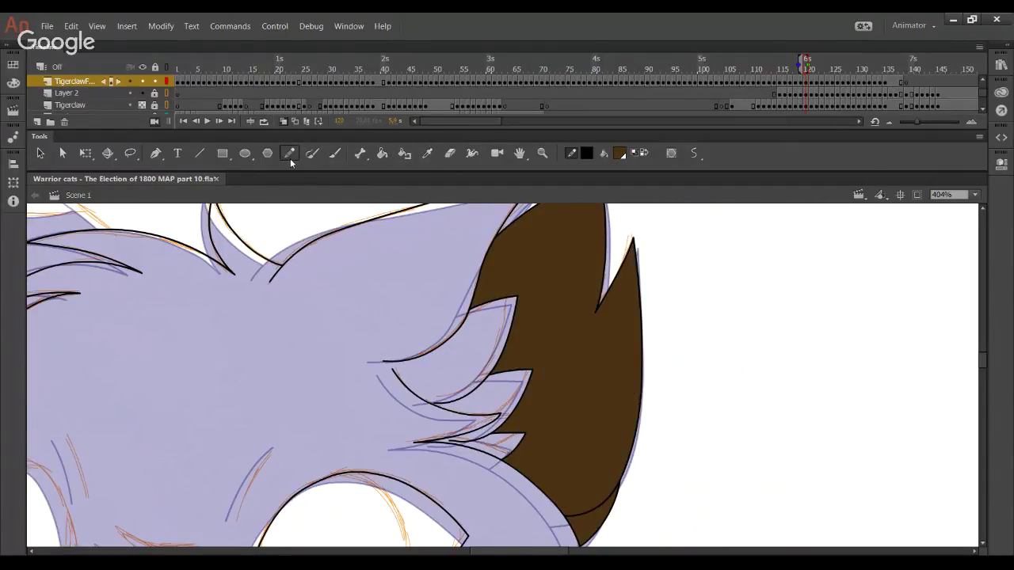
mouse_move(307, 358)
left_mouse_down()
mouse_move(423, 455)
mouse_move(356, 443)
mouse_move(485, 471)
left_mouse_up()
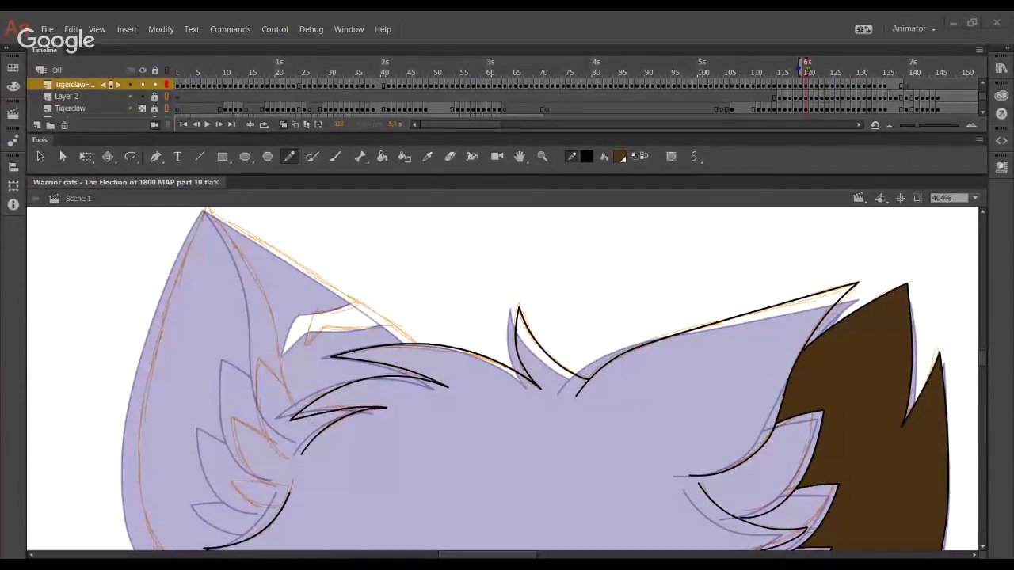
left_click(4, 462)
left_click_drag(262, 297, 348, 341)
key("ctrl+z")
left_click_drag(211, 514, 255, 358)
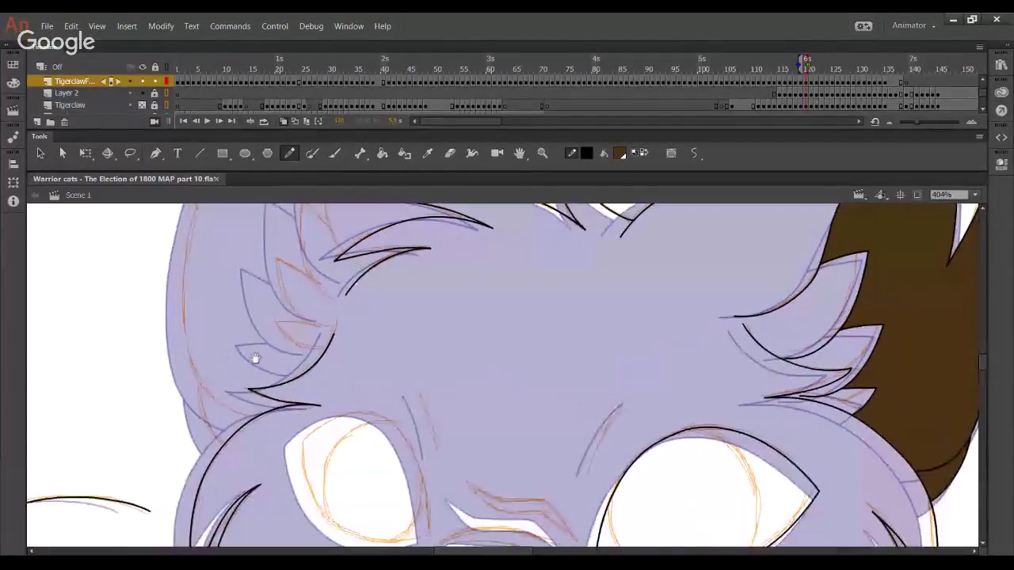
left_click_drag(336, 389, 320, 404)
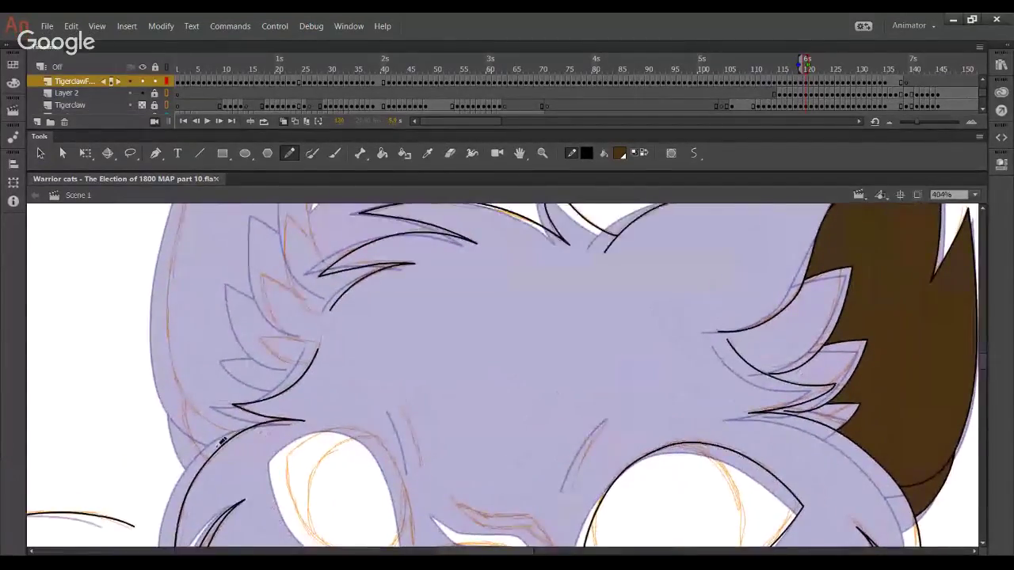
mouse_move(252, 445)
left_mouse_down()
mouse_move(207, 435)
mouse_move(169, 380)
mouse_move(169, 314)
left_mouse_up()
key("ctrl+z")
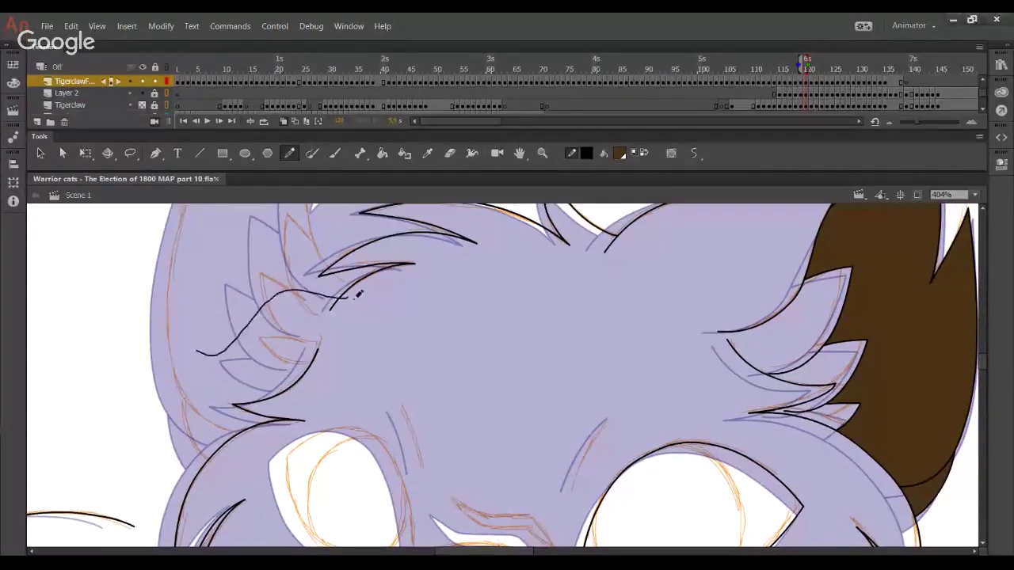
mouse_move(250, 443)
left_mouse_down()
mouse_move(183, 403)
mouse_move(170, 326)
mouse_move(176, 222)
left_mouse_up()
key("ctrl+z")
key("ctrl+z")
mouse_move(240, 440)
left_mouse_down()
mouse_move(163, 365)
mouse_move(174, 220)
left_mouse_up()
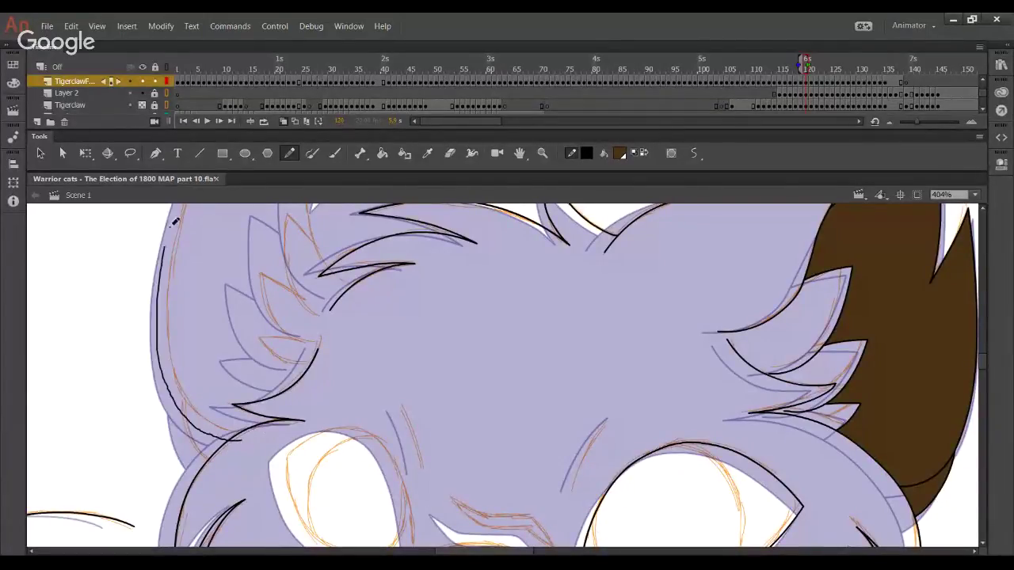
Reshape the left ear's outer edge so it follows the sketched curve
left_click_drag(215, 267, 236, 456)
mouse_move(214, 346)
left_mouse_down()
mouse_move(282, 220)
mouse_move(225, 344)
left_mouse_up()
left_click_drag(247, 287, 242, 281)
left_click_drag(200, 410, 206, 330)
left_click_drag(191, 385, 193, 361)
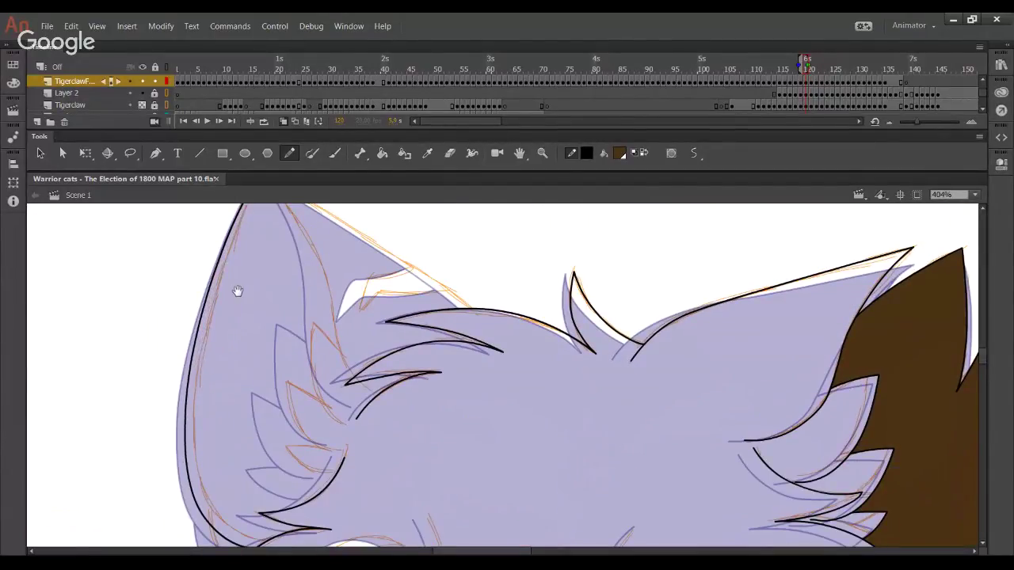
Draw the top edge of the left ear from the tip down to the head and smooth the line
left_click_drag(235, 291, 217, 424)
mouse_move(227, 332)
left_mouse_down()
mouse_move(402, 389)
mouse_move(486, 480)
mouse_move(499, 476)
left_mouse_up()
left_click(480, 465)
key("Delete")
left_click(422, 424)
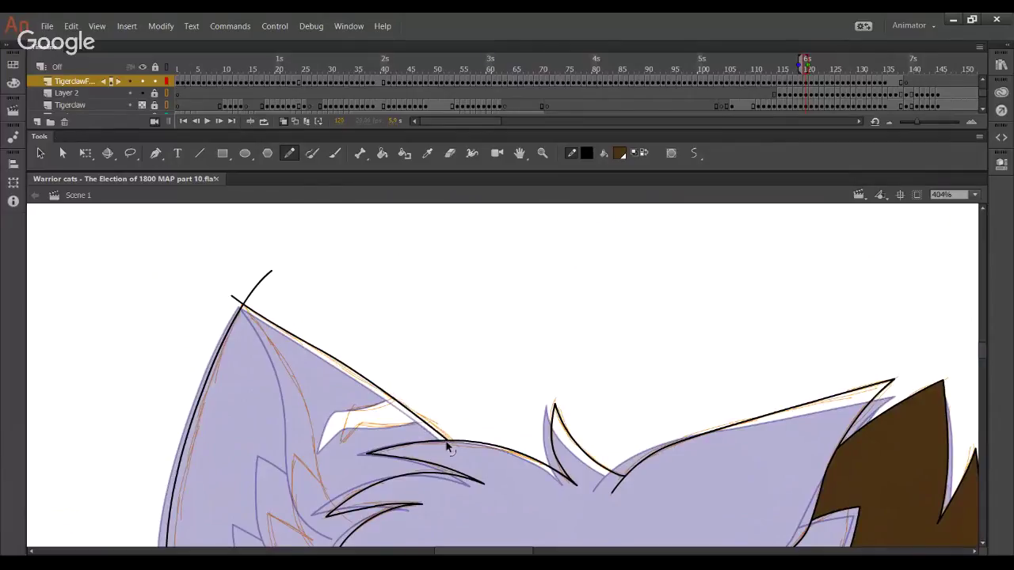
key("ctrl+alt+shift+n")
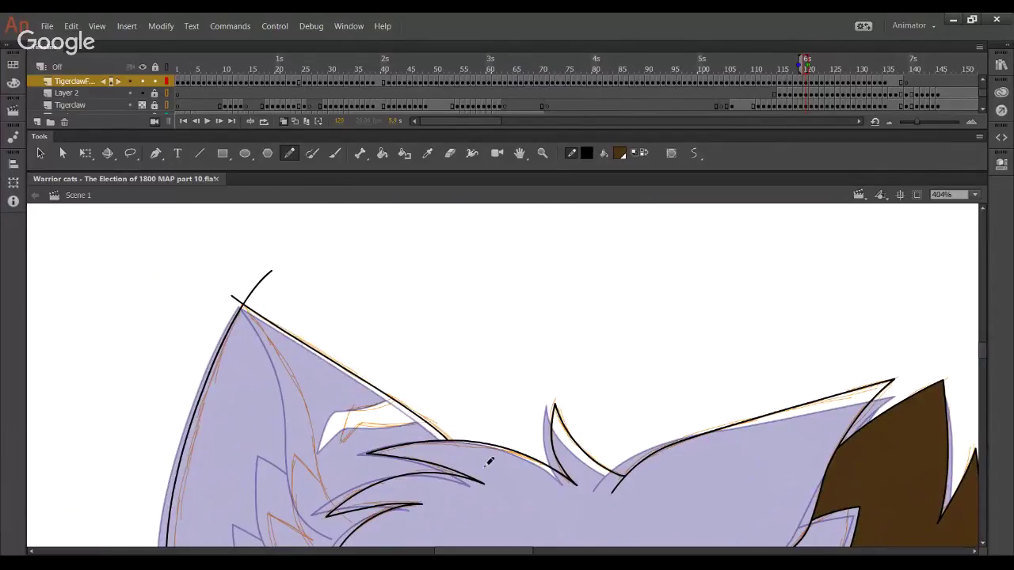
Remove the two crossing line ends above the left ear's tip
left_click(240, 304, "ctrl")
key("Delete")
left_click(252, 295, "ctrl")
key("Delete")
Draw the short curved edge below the base of the left ear and trim its overshooting ends
left_click_drag(296, 511, 313, 239)
left_click_drag(242, 452, 197, 355)
left_click(236, 449, "ctrl")
key("Delete")
left_click(204, 373, "ctrl")
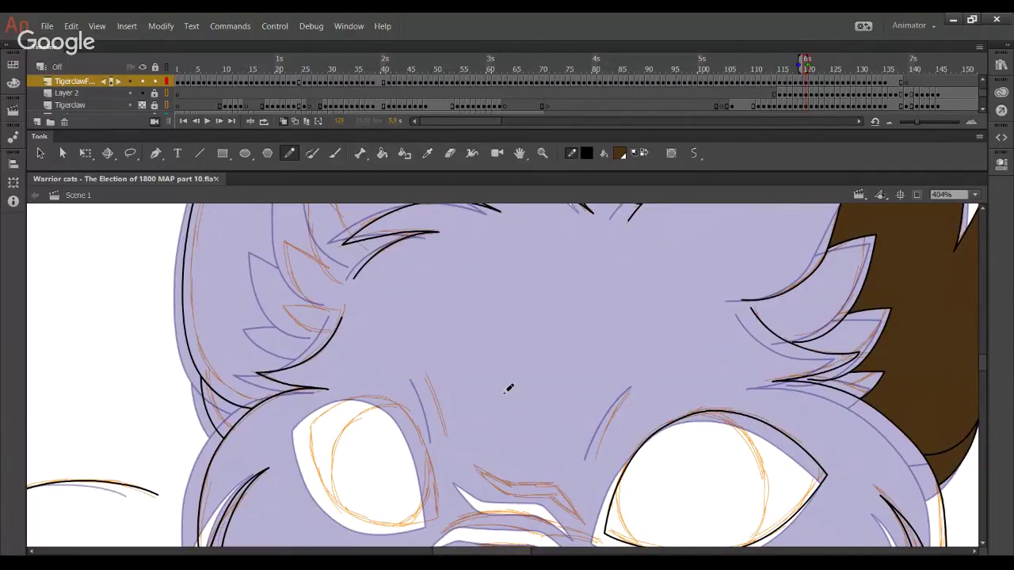
Draw the two short brow crease lines between the eyes
mouse_move(512, 464)
left_mouse_down()
mouse_move(414, 358)
mouse_move(361, 333)
mouse_move(335, 268)
mouse_move(346, 296)
left_mouse_up()
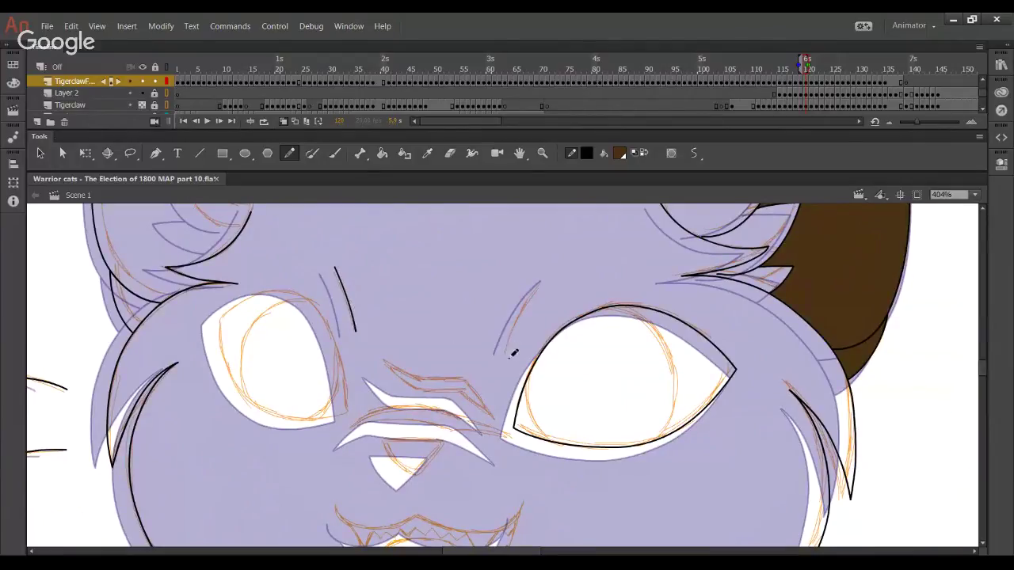
left_click_drag(505, 354, 538, 284)
left_click_drag(484, 352, 539, 549)
left_click_drag(591, 444, 601, 561)
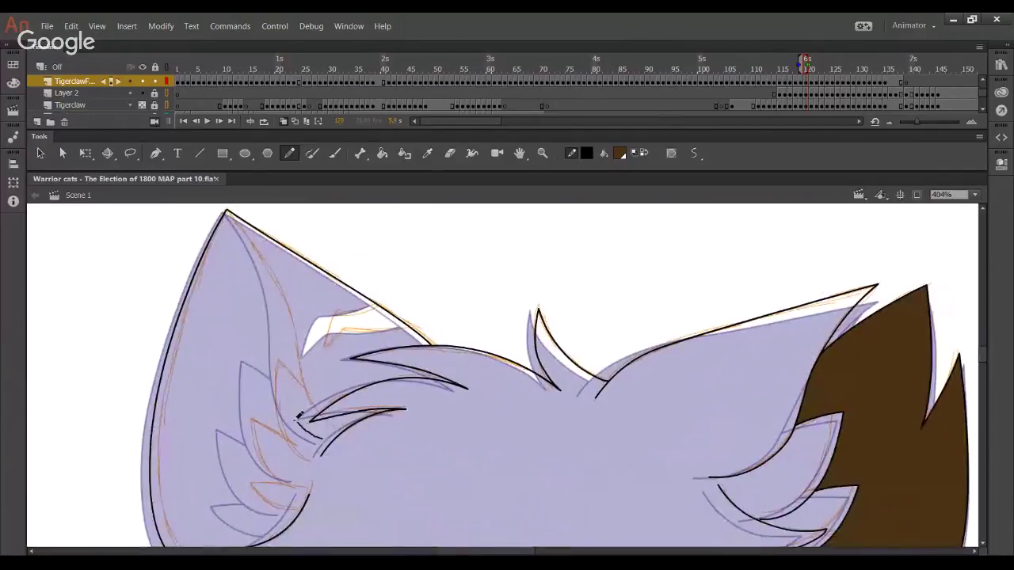
Draw the left ear's inner edge from the tip to the forehead tufts and adjust its curve, toggling the Tigerclaw layer's visibility for comparison
left_click_drag(295, 419, 254, 244)
key("ctrl+z")
mouse_move(323, 440)
left_mouse_down()
mouse_move(299, 426)
mouse_move(266, 274)
mouse_move(227, 211)
left_mouse_up()
left_click(141, 105)
left_click_drag(250, 251, 249, 238)
left_click(142, 107)
left_click_drag(274, 321, 277, 321)
left_click_drag(281, 384, 282, 389)
left_click_drag(278, 309, 278, 308)
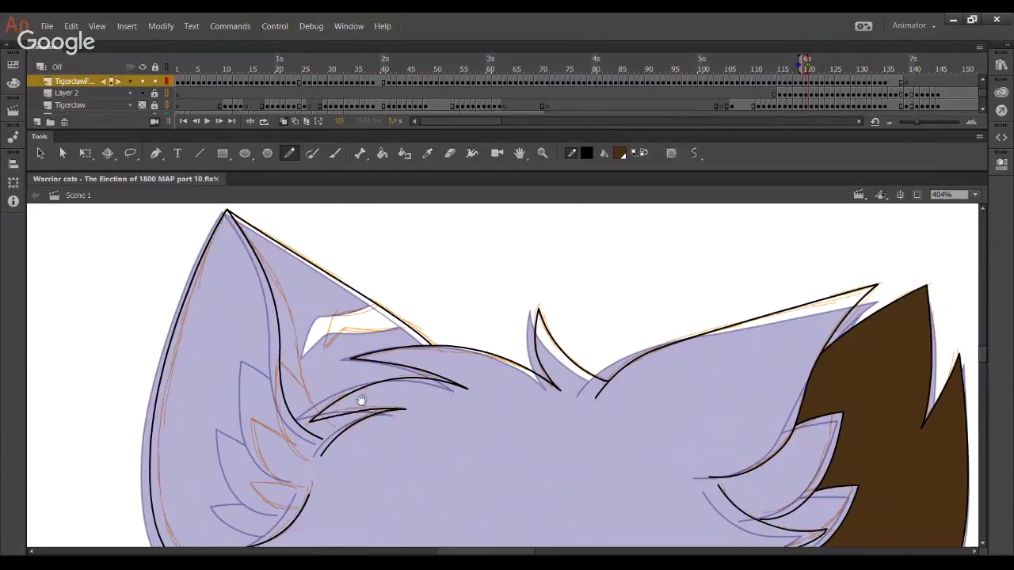
Draw the uppermost fur tuft inside the left ear and trim the line ends that cross at its tip
mouse_move(340, 449)
left_mouse_down()
mouse_move(357, 303)
mouse_move(375, 257)
left_mouse_up()
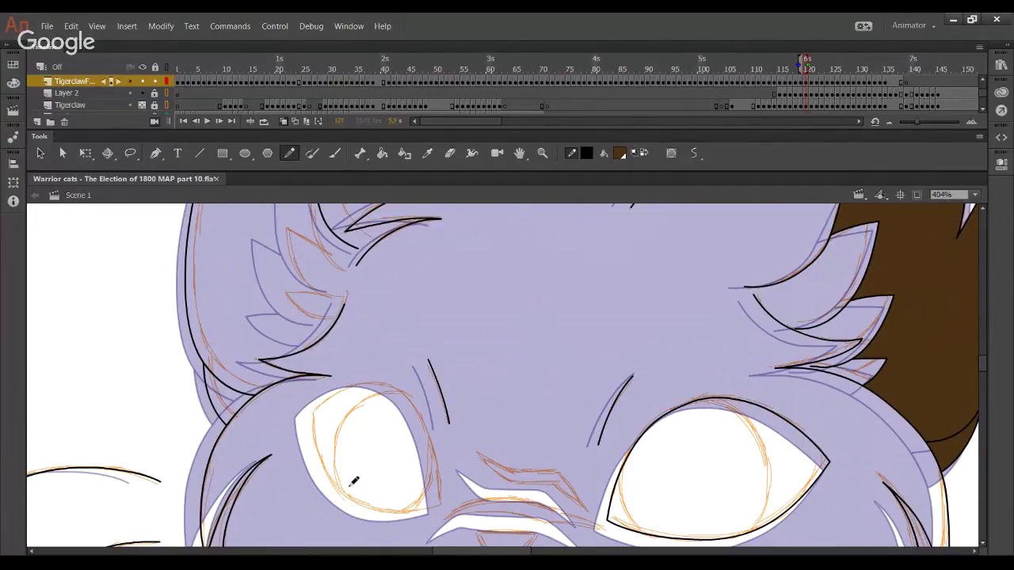
scroll(343, 401, "up", 4)
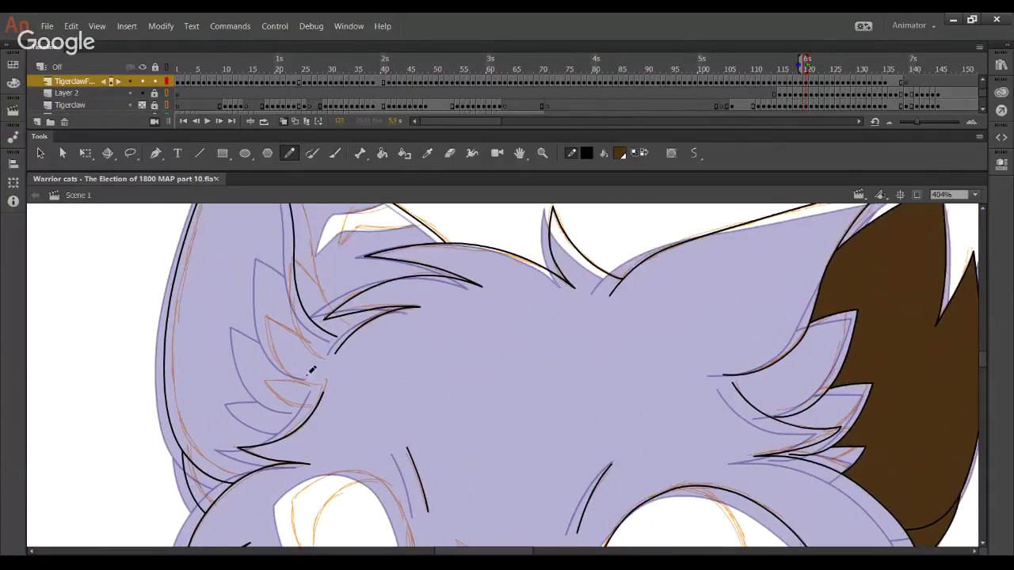
left_click_drag(276, 218, 317, 373)
left_click_drag(258, 256, 318, 292)
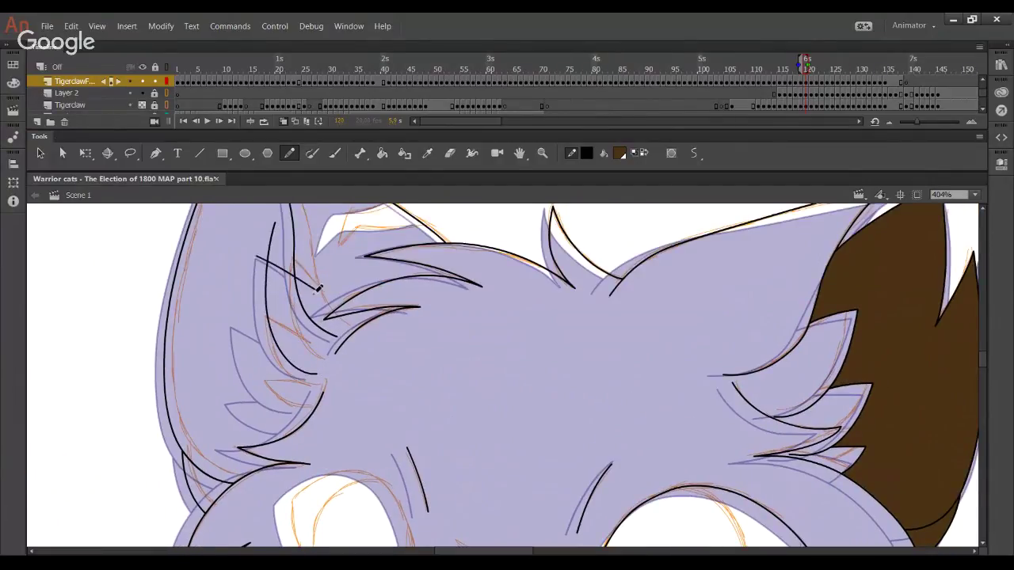
left_click(262, 258, "ctrl")
key("Delete")
left_click(270, 251, "ctrl")
key("Delete")
Draw the middle fur tuft inside the left ear and remove its overshooting line ends
mouse_move(313, 409)
left_mouse_down()
mouse_move(260, 386)
mouse_move(245, 296)
mouse_move(255, 345)
mouse_move(240, 330)
mouse_move(311, 366)
left_mouse_up()
key("ctrl+z")
left_click_drag(234, 326, 295, 351)
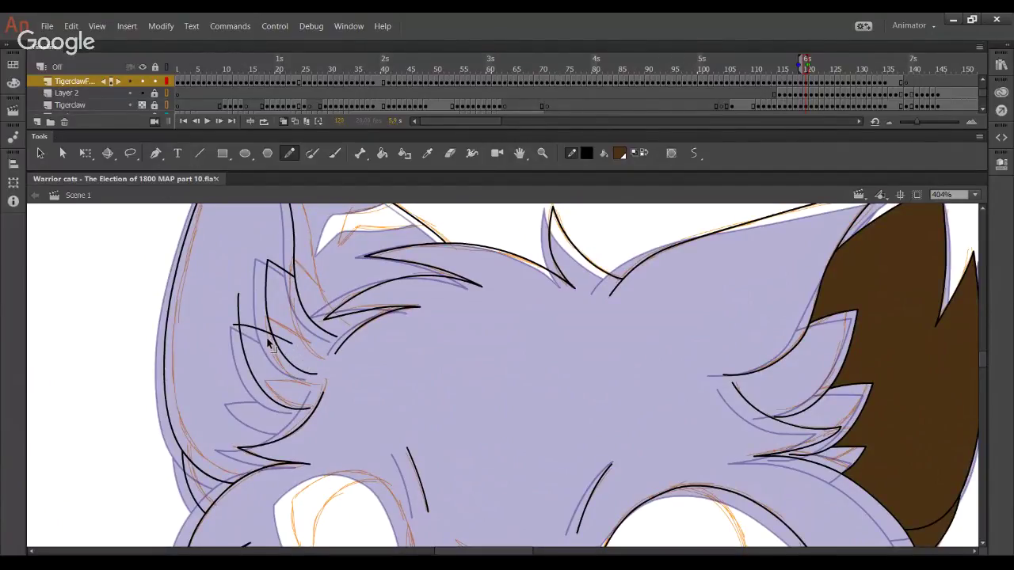
left_click(291, 349, "ctrl")
key("Delete")
left_click(234, 325, "ctrl")
key("Delete")
left_click(239, 301, "ctrl")
key("Delete")
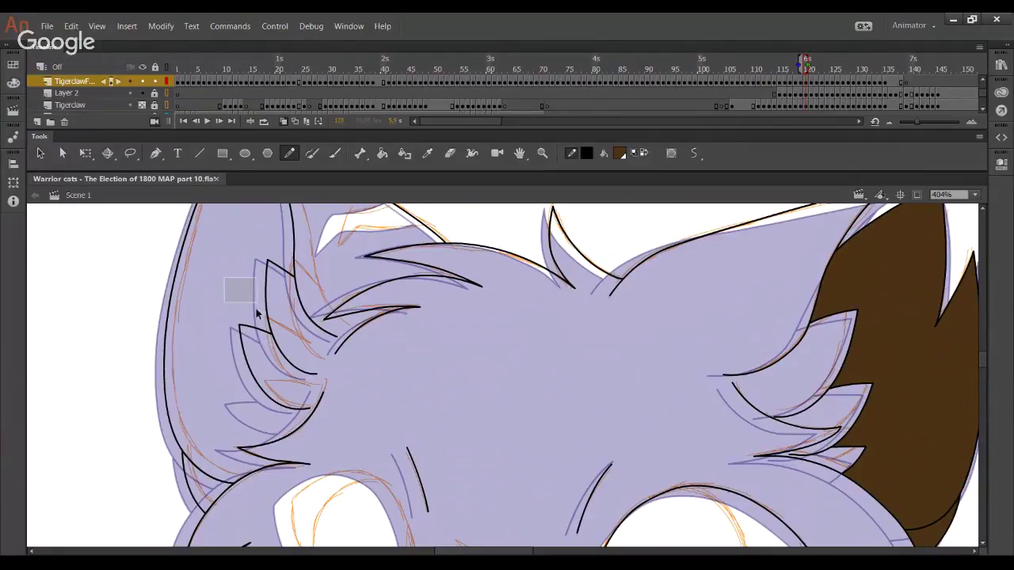
Draw the lower curve of the lowest fur tuft inside the left ear
left_click_drag(237, 395, 322, 427)
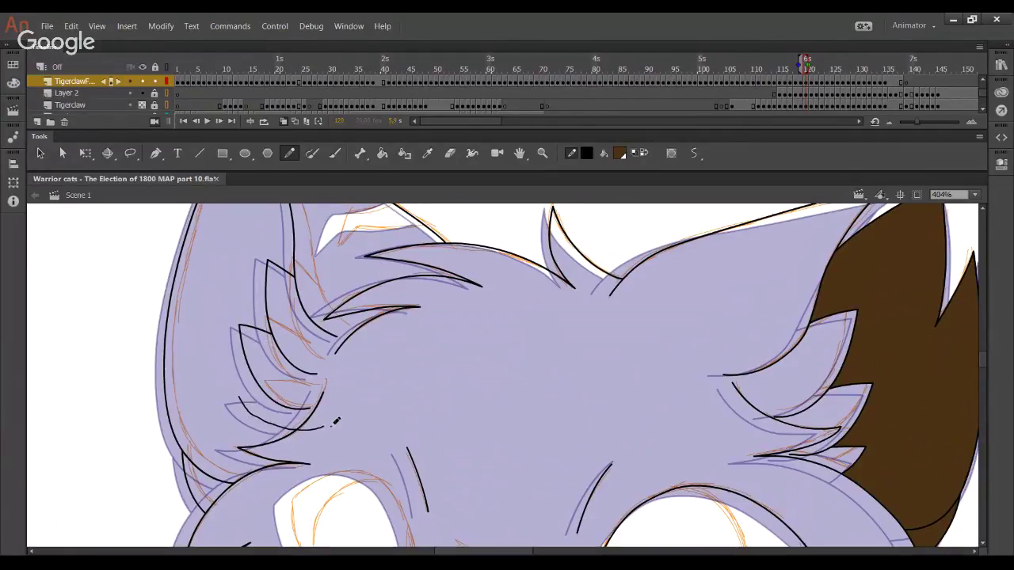
key("ctrl+z")
left_click_drag(237, 396, 323, 429)
key("ctrl+z")
left_click_drag(237, 395, 331, 432)
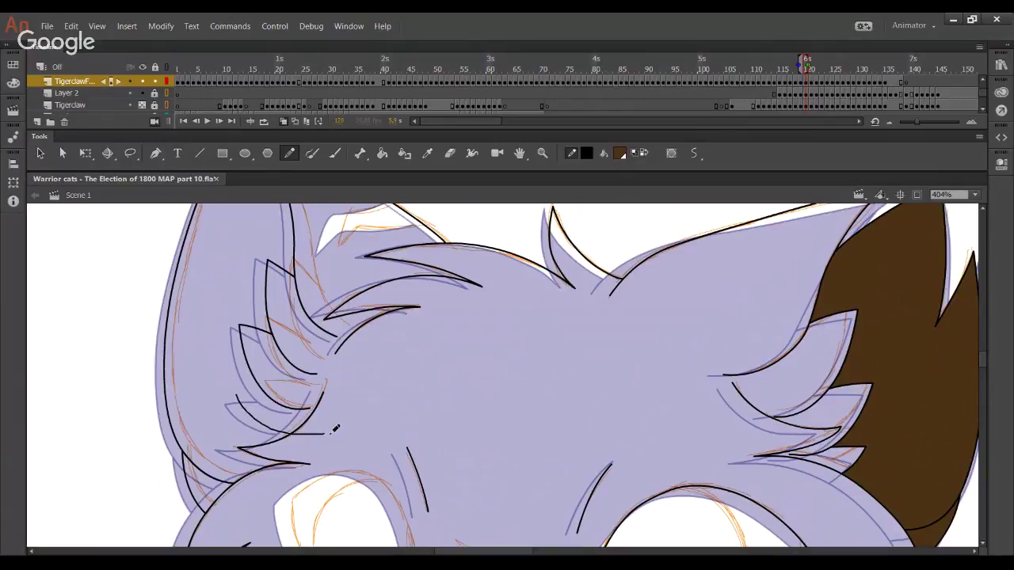
key("ctrl+z")
left_click_drag(238, 393, 322, 426)
key("ctrl+z")
left_click_drag(237, 393, 325, 426)
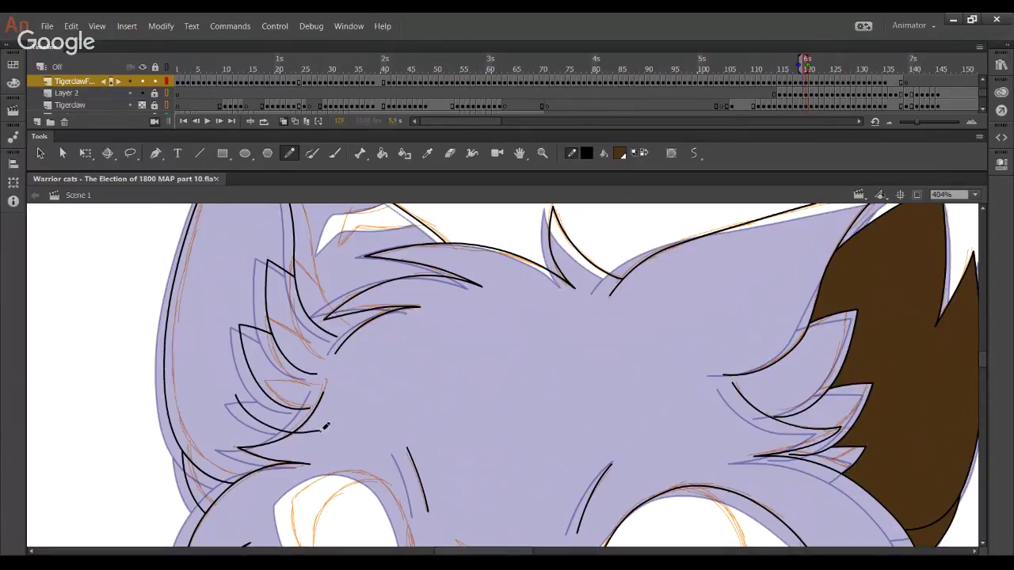
Close the left ear's lowest tuft with a top edge and trim the excess line pieces around it
left_click_drag(237, 400, 303, 411)
key("ctrl+z")
left_click_drag(236, 398, 301, 407)
key("ctrl+z")
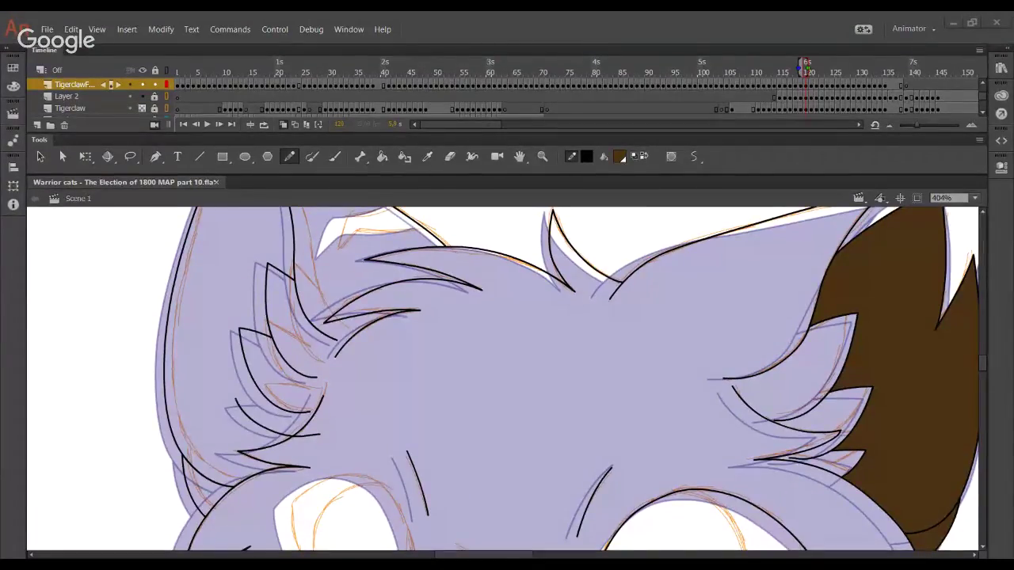
left_click_drag(236, 405, 289, 405)
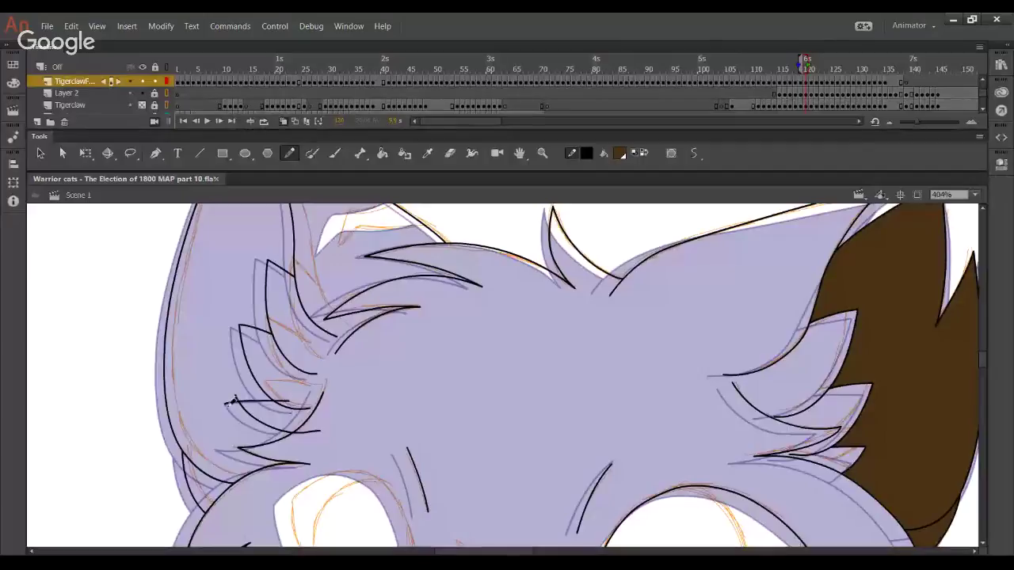
key("ctrl+z")
left_click_drag(228, 404, 300, 398)
left_click(282, 399, "ctrl")
key("Delete")
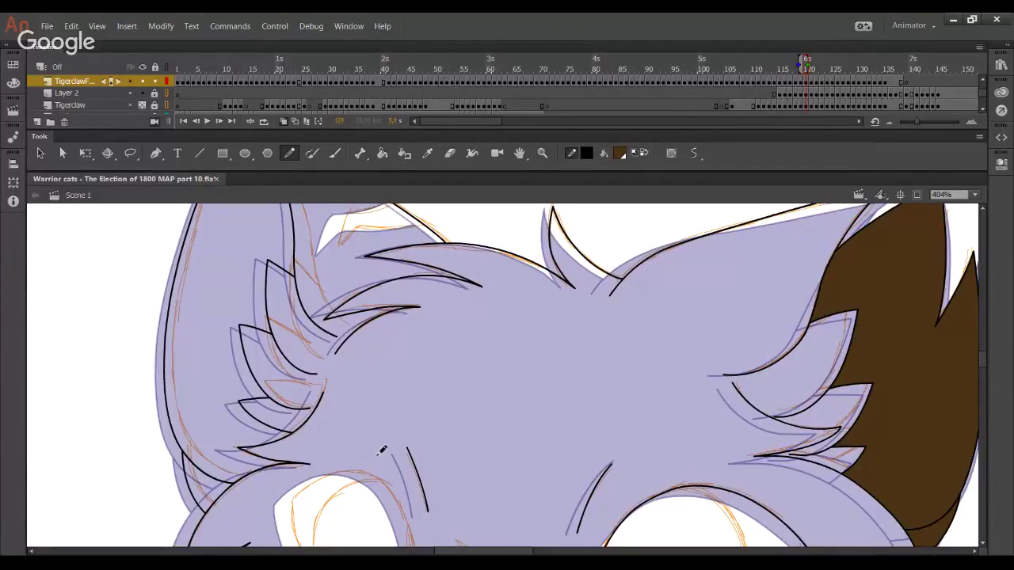
key("space")
mouse_move(396, 387)
left_mouse_down()
mouse_move(393, 410)
mouse_move(295, 394)
left_mouse_up()
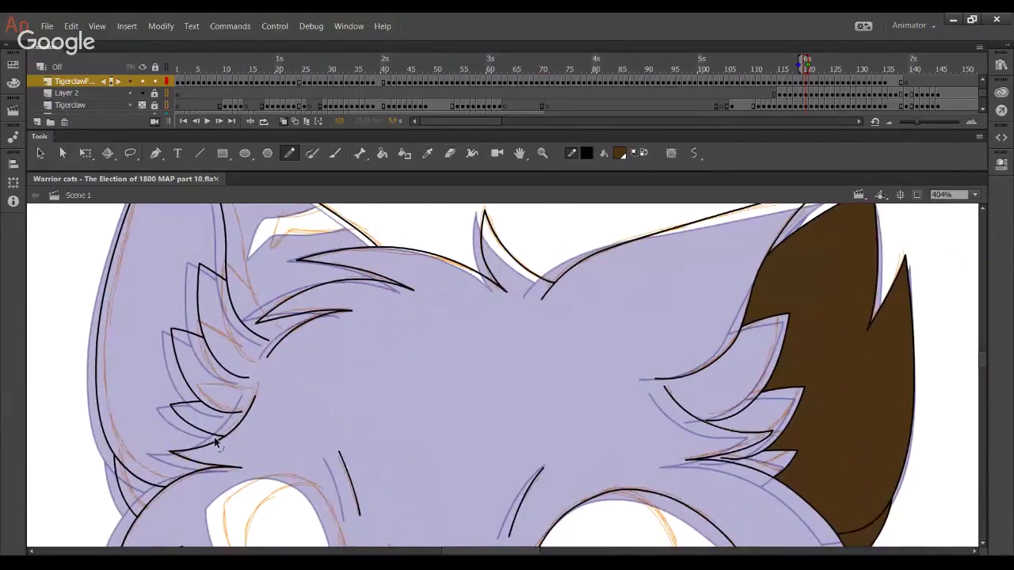
key("Delete")
left_click_drag(210, 435, 208, 436)
Draw the upper and lower edges of the notch in the left ear's top edge and trim the overshooting ends
left_click_drag(336, 331, 313, 439)
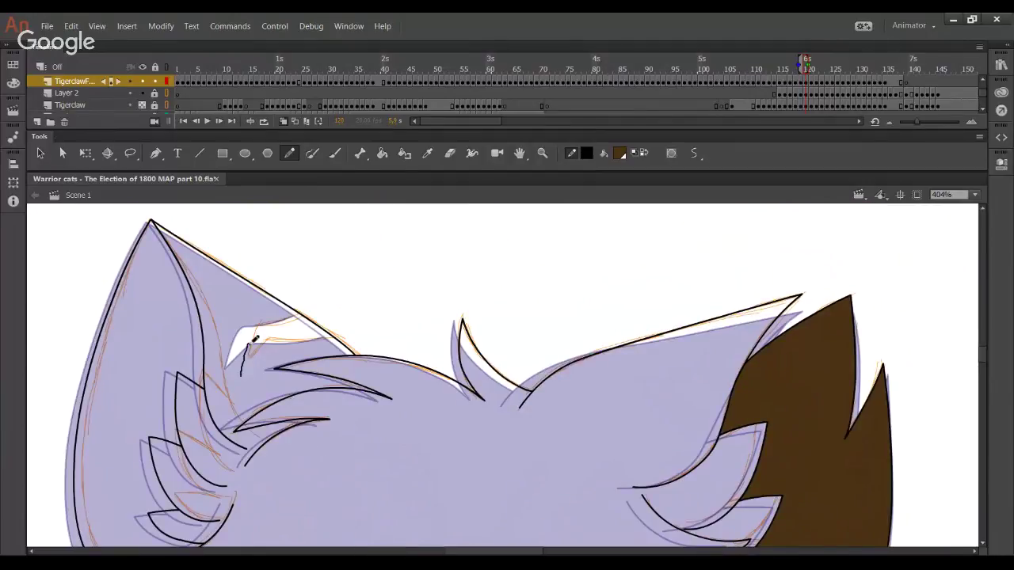
mouse_move(229, 376)
left_mouse_down()
mouse_move(253, 329)
mouse_move(279, 329)
mouse_move(327, 296)
mouse_move(292, 321)
mouse_move(252, 329)
mouse_move(228, 400)
left_mouse_up()
key("ctrl+z")
mouse_move(240, 346)
left_mouse_down()
mouse_move(255, 329)
mouse_move(284, 325)
left_mouse_up()
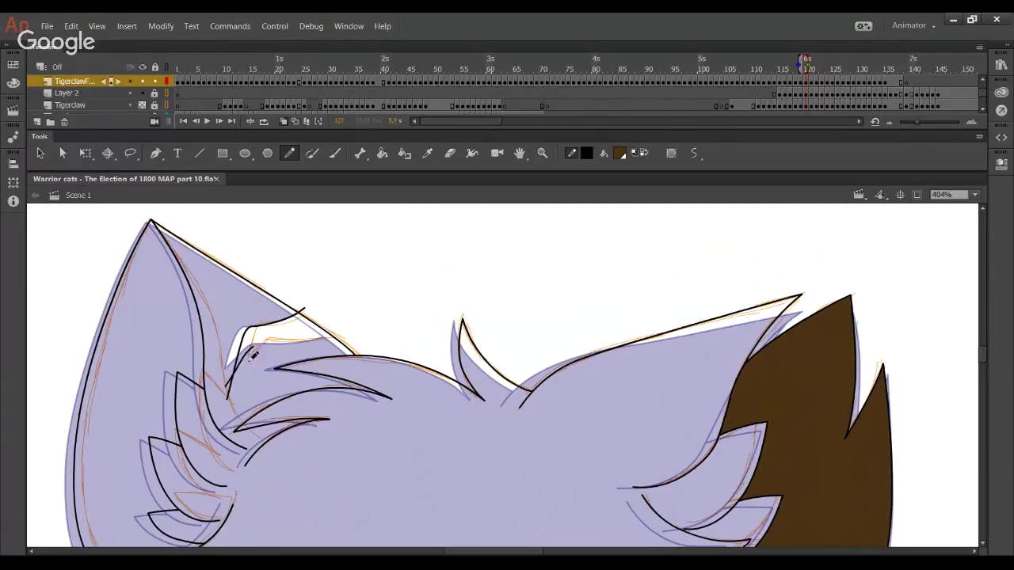
mouse_move(252, 348)
left_mouse_down()
mouse_move(328, 328)
mouse_move(360, 331)
mouse_move(317, 347)
mouse_move(262, 341)
left_mouse_up()
left_click(304, 311)
key("Delete")
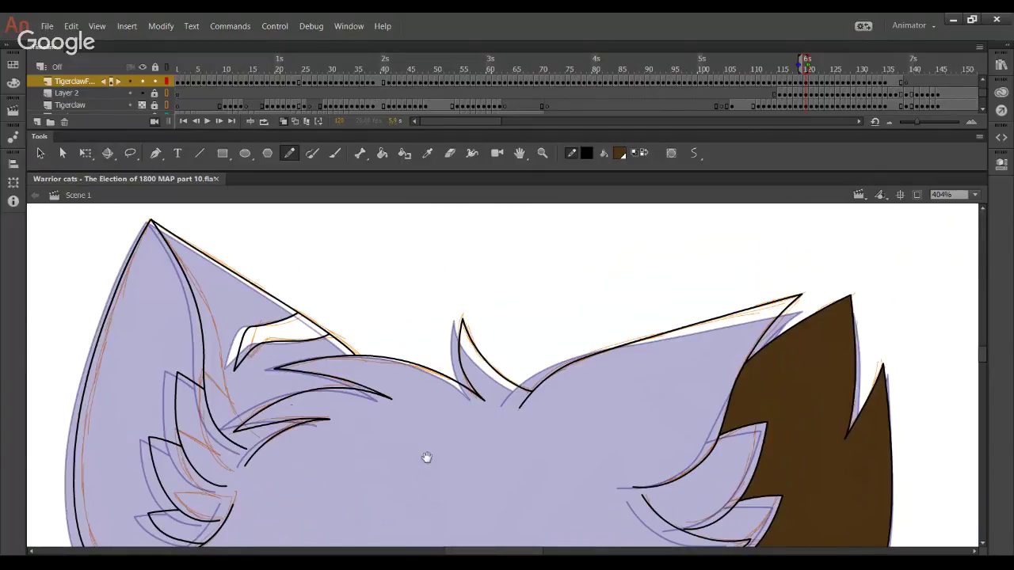
Draw the left curve of the upper lip from the mouth's left corner, extending past the lip's middle peak
left_click_drag(410, 436, 365, 303)
left_click_drag(518, 439, 547, 212)
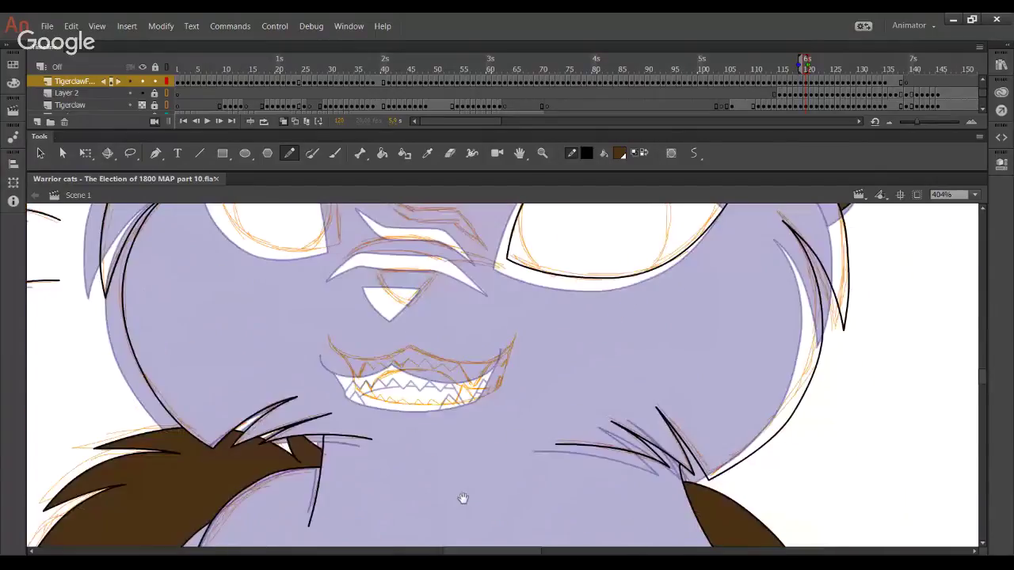
left_click_drag(462, 499, 370, 226)
left_click_drag(369, 451, 417, 308)
scroll(475, 497, "up", 8)
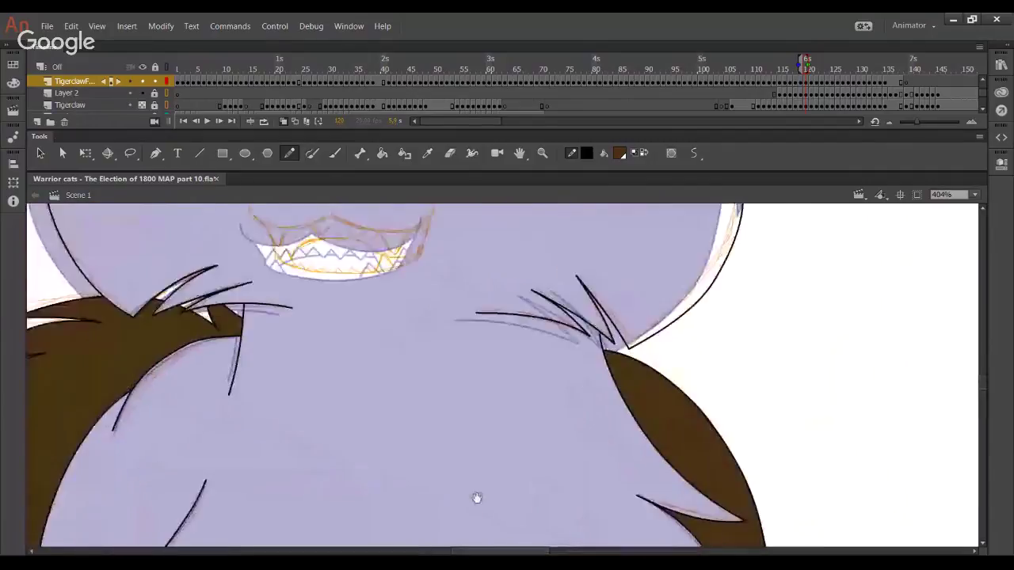
left_click_drag(299, 386, 399, 367)
key("ctrl+z")
mouse_move(300, 386)
left_mouse_down()
mouse_move(334, 408)
mouse_move(421, 352)
left_mouse_up()
key("ctrl+z")
mouse_move(300, 386)
left_mouse_down()
mouse_move(394, 388)
mouse_move(428, 345)
left_mouse_up()
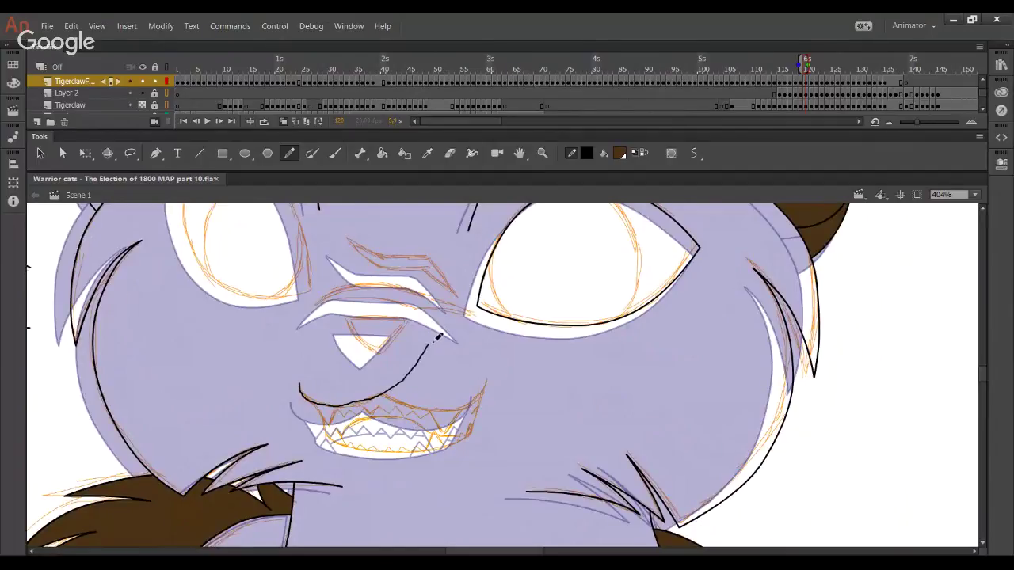
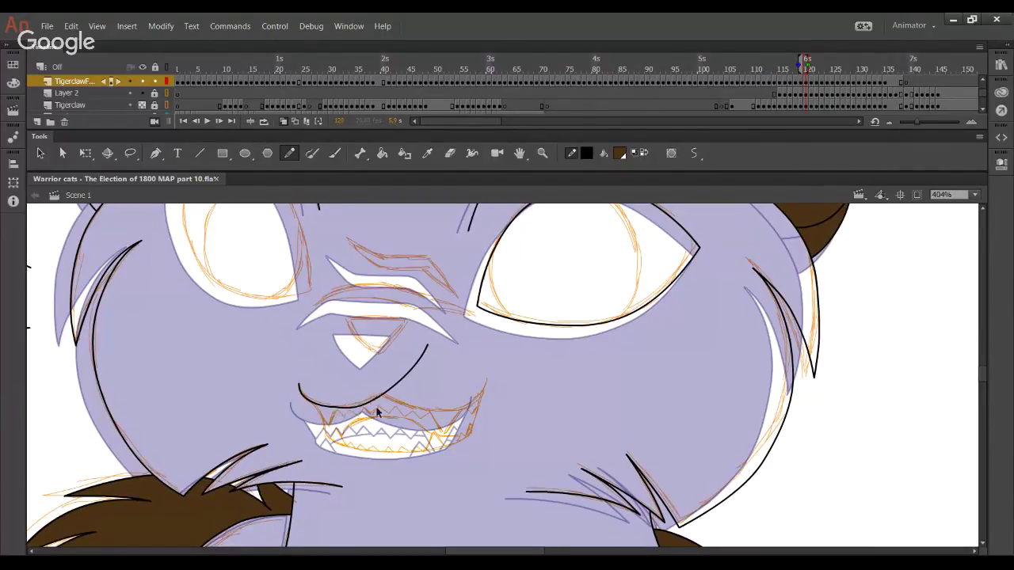
Reshape the left upper-lip curve to follow the sketch and shorten its end beyond the middle peak
left_click_drag(427, 345, 398, 380)
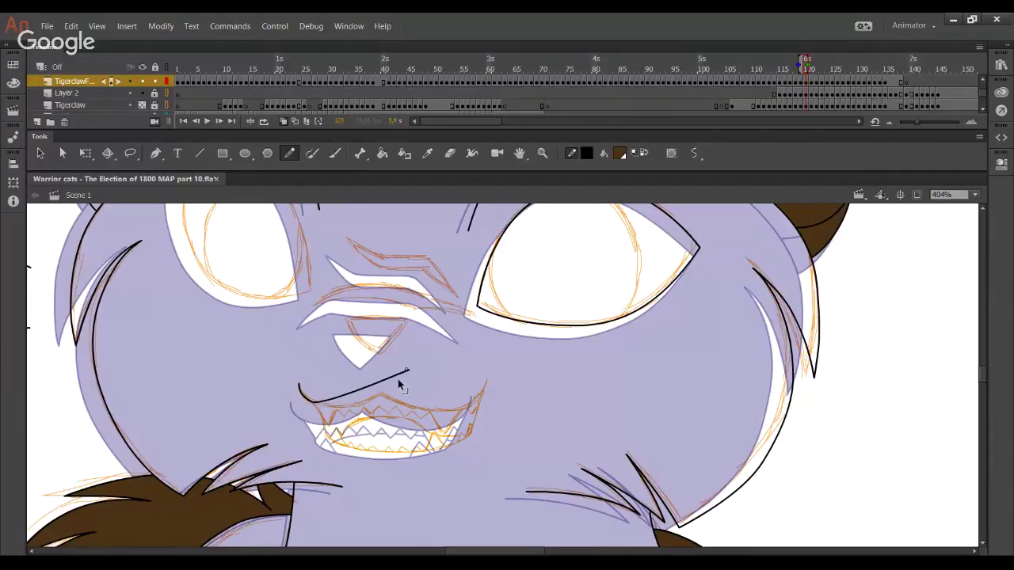
mouse_move(339, 401)
left_mouse_down()
mouse_move(361, 414)
mouse_move(365, 405)
mouse_move(310, 406)
left_mouse_up()
left_click_drag(410, 372, 410, 376)
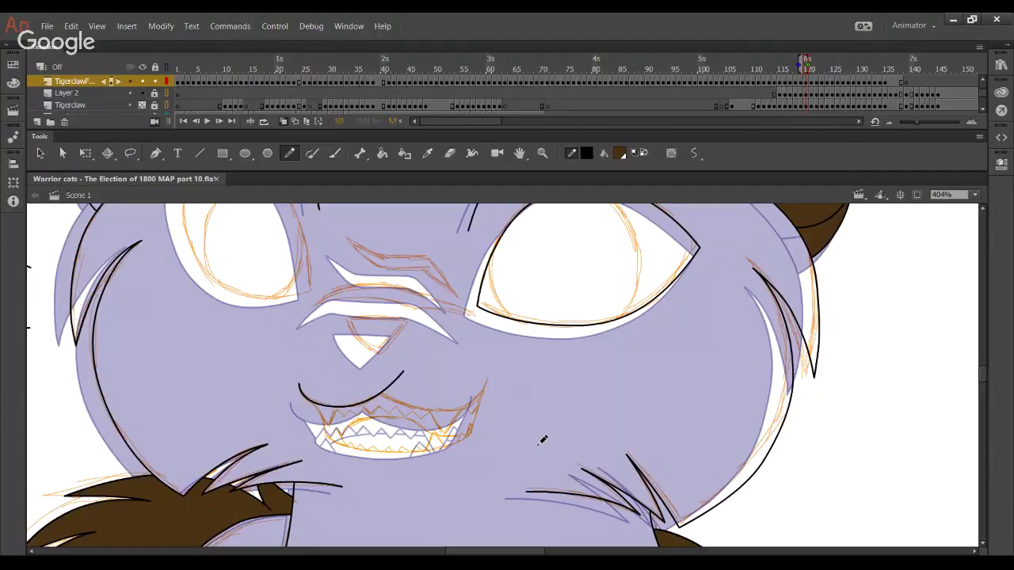
Draw the right curve of the upper lip to the mouth's right corner and remove the excess ends at the middle peak
mouse_move(394, 403)
left_mouse_down()
mouse_move(484, 406)
mouse_move(487, 382)
mouse_move(463, 412)
mouse_move(416, 415)
mouse_move(408, 322)
left_mouse_up()
left_click(372, 392, "ctrl")
key("Delete")
left_click(392, 384, "ctrl")
key("Delete")
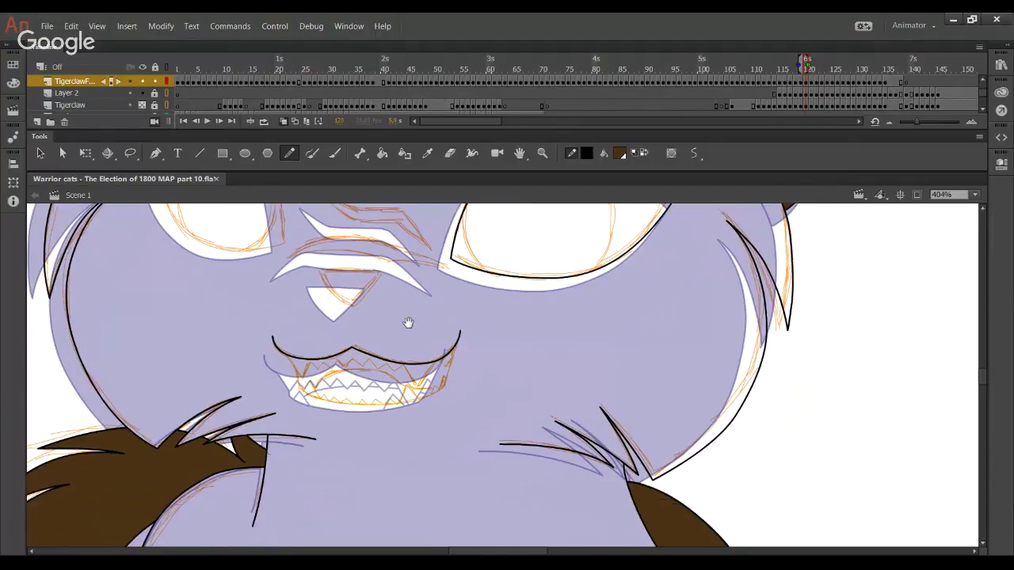
left_click_drag(464, 497, 487, 479)
scroll(487, 478, "up", 5)
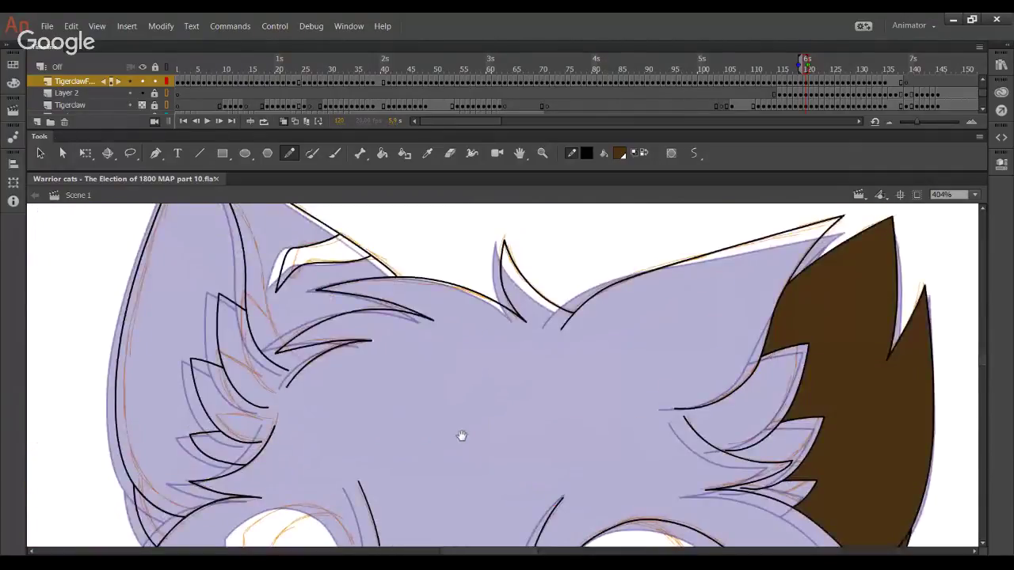
scroll(462, 435, "down", 4)
scroll(443, 328, "up", 1)
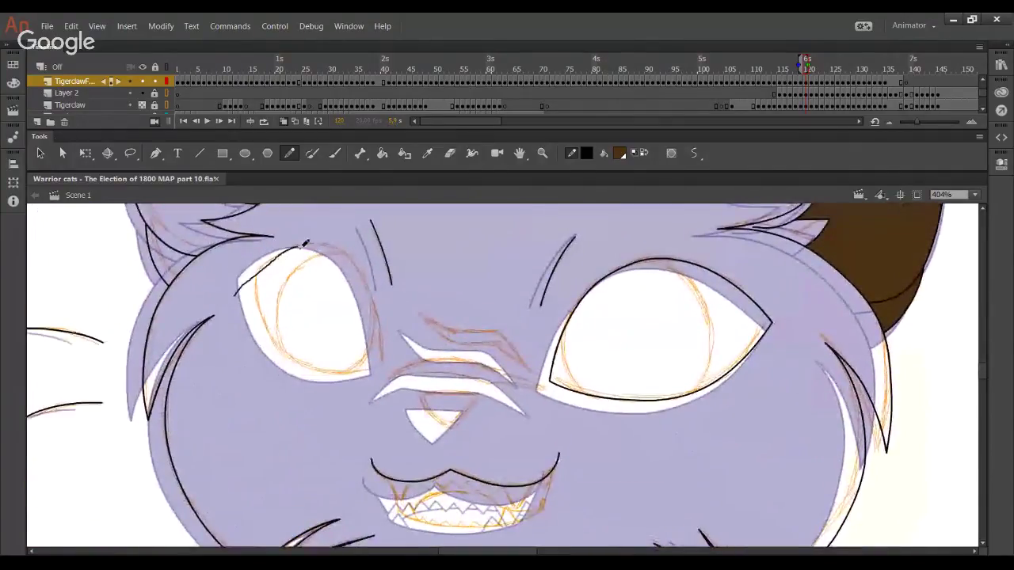
mouse_move(245, 296)
left_mouse_down()
mouse_move(341, 247)
mouse_move(382, 333)
mouse_move(384, 437)
left_mouse_up()
key("ctrl+z")
mouse_move(241, 294)
left_mouse_down()
mouse_move(331, 245)
mouse_move(382, 358)
mouse_move(385, 461)
left_mouse_up()
key("ctrl+z")
mouse_move(253, 279)
left_mouse_down()
mouse_move(309, 245)
mouse_move(385, 315)
mouse_move(389, 437)
left_mouse_up()
mouse_move(241, 297)
left_mouse_down()
mouse_move(324, 241)
mouse_move(394, 409)
mouse_move(388, 456)
left_mouse_up()
key("ctrl+z")
mouse_move(240, 296)
left_mouse_down()
mouse_move(271, 267)
mouse_move(349, 249)
mouse_move(390, 446)
left_mouse_up()
key("ctrl+z")
mouse_move(257, 288)
left_mouse_down()
mouse_move(320, 243)
mouse_move(362, 270)
mouse_move(391, 422)
mouse_move(283, 252)
mouse_move(333, 245)
mouse_move(369, 285)
mouse_move(396, 432)
left_mouse_up()
key("ctrl+z")
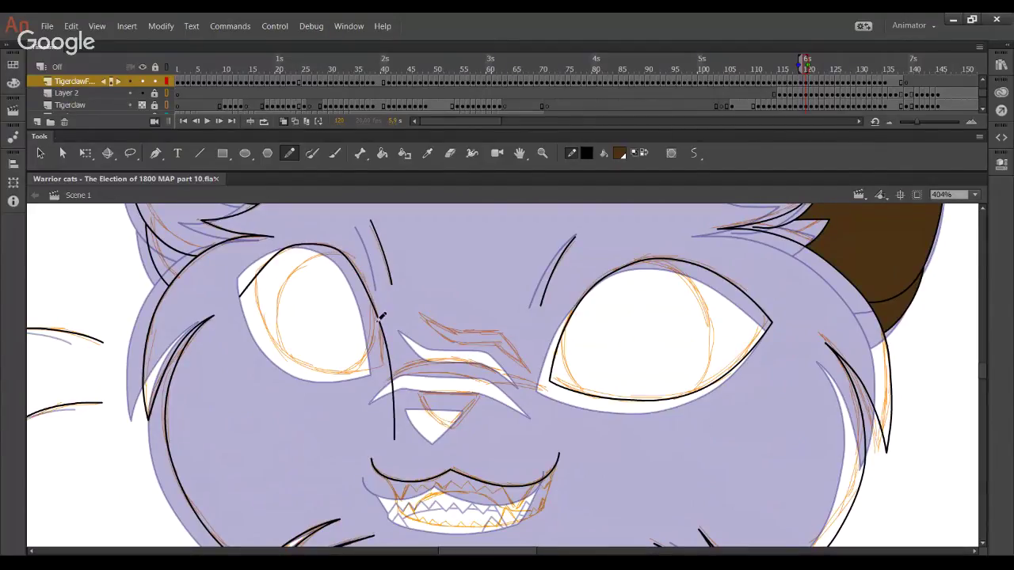
key("ctrl+z")
Draw the left eye's upper outline over the top and past the inner corner, then nudge it slightly downward
mouse_move(241, 299)
left_mouse_down()
mouse_move(309, 246)
mouse_move(351, 258)
mouse_move(389, 456)
left_mouse_up()
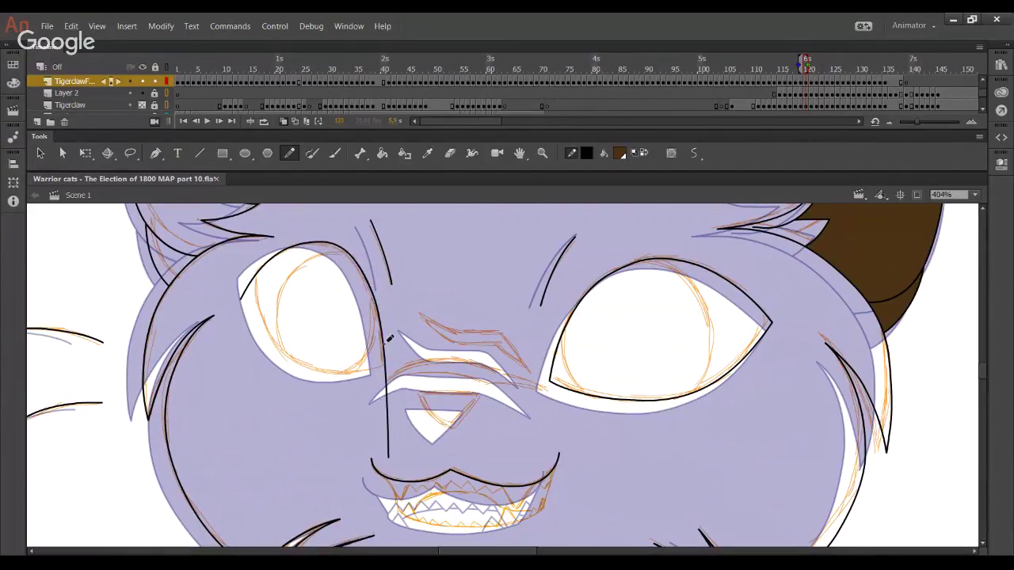
left_click_drag(337, 251, 338, 243)
left_click_drag(368, 294, 376, 359)
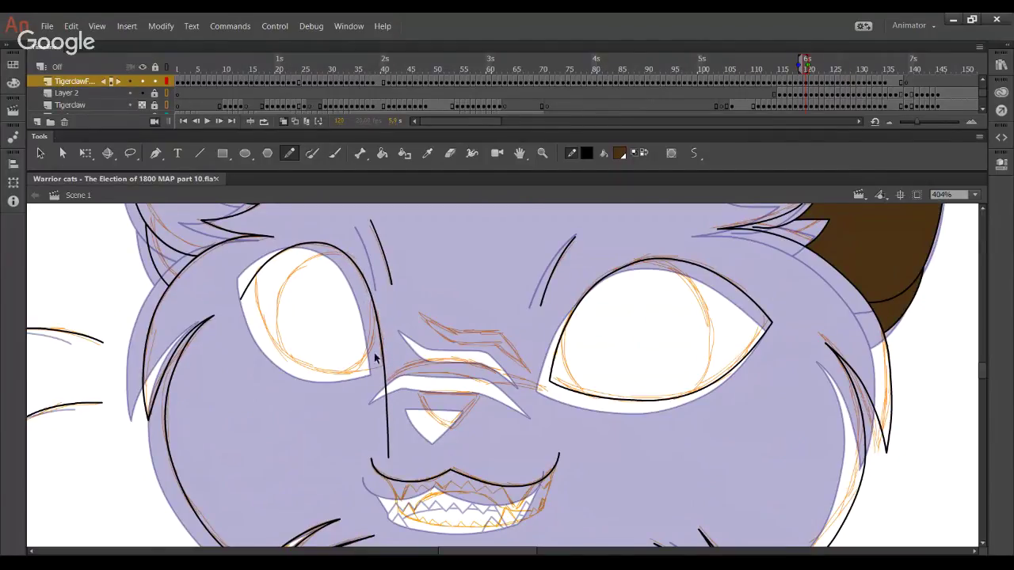
mouse_move(250, 282)
left_mouse_down()
mouse_move(298, 367)
mouse_move(371, 373)
mouse_move(319, 377)
mouse_move(278, 350)
mouse_move(245, 260)
left_mouse_up()
key("ctrl+z")
key("ctrl+z")
key("ctrl+z")
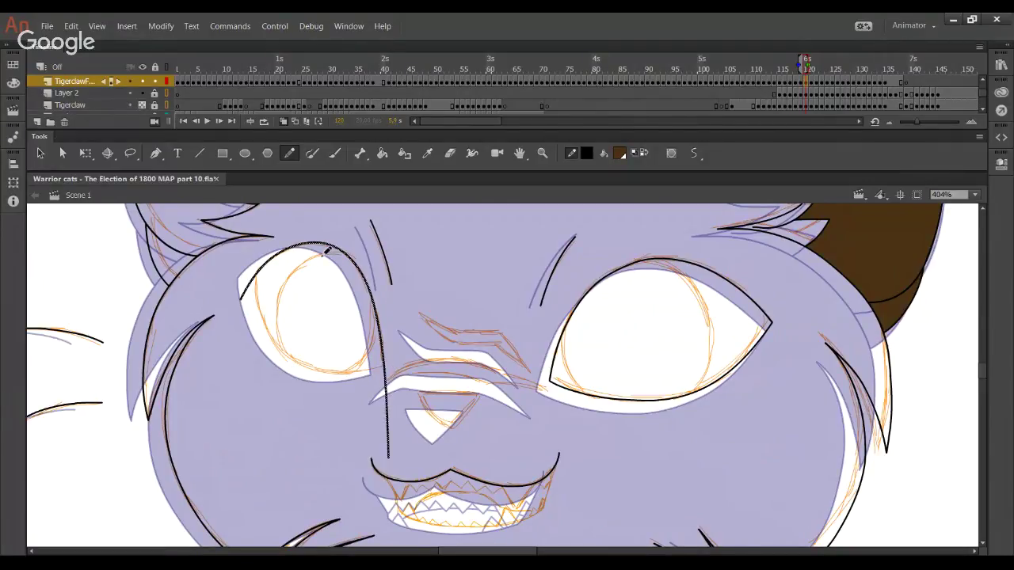
key("Down")
key("Down")
key("Down")
key("Down")
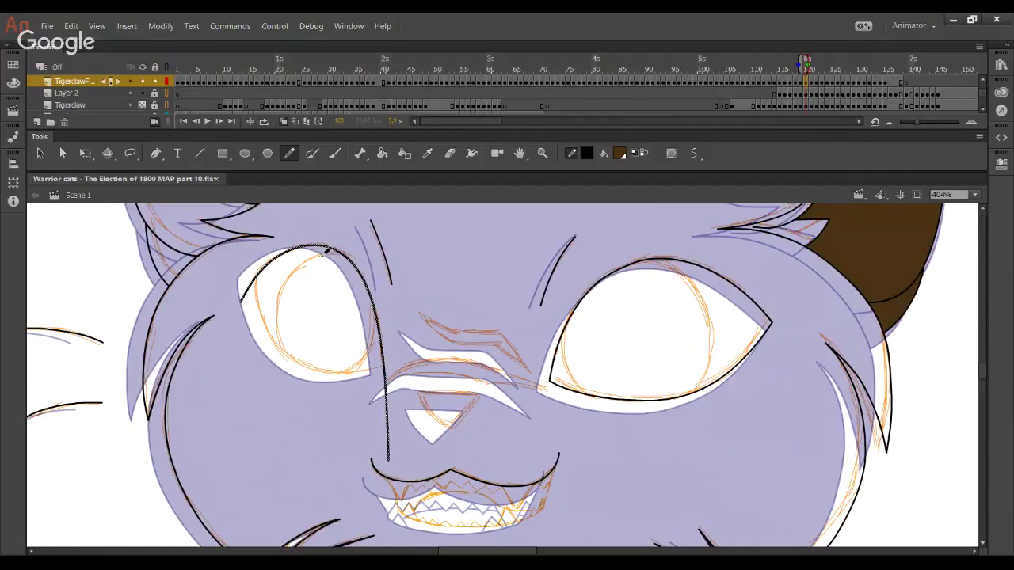
Draw the left eye's lower outline, delete the overshooting ends at both corners and refine the curve
mouse_move(251, 283)
left_mouse_down()
mouse_move(274, 348)
mouse_move(320, 379)
mouse_move(386, 371)
mouse_move(369, 376)
left_mouse_up()
key("ctrl+z")
left_click(386, 388, "ctrl")
key("Delete")
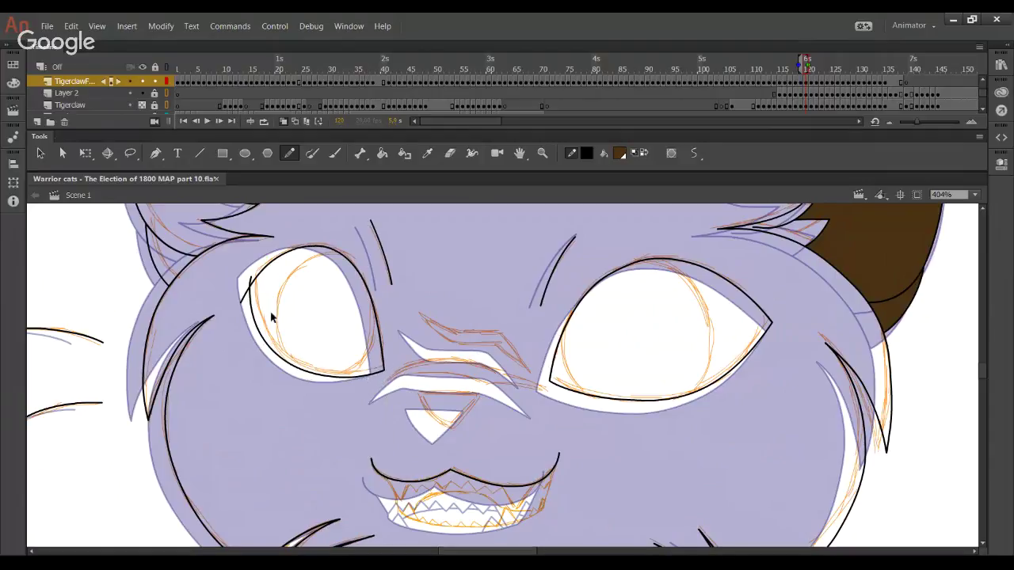
left_click(250, 279, "ctrl")
key("Delete")
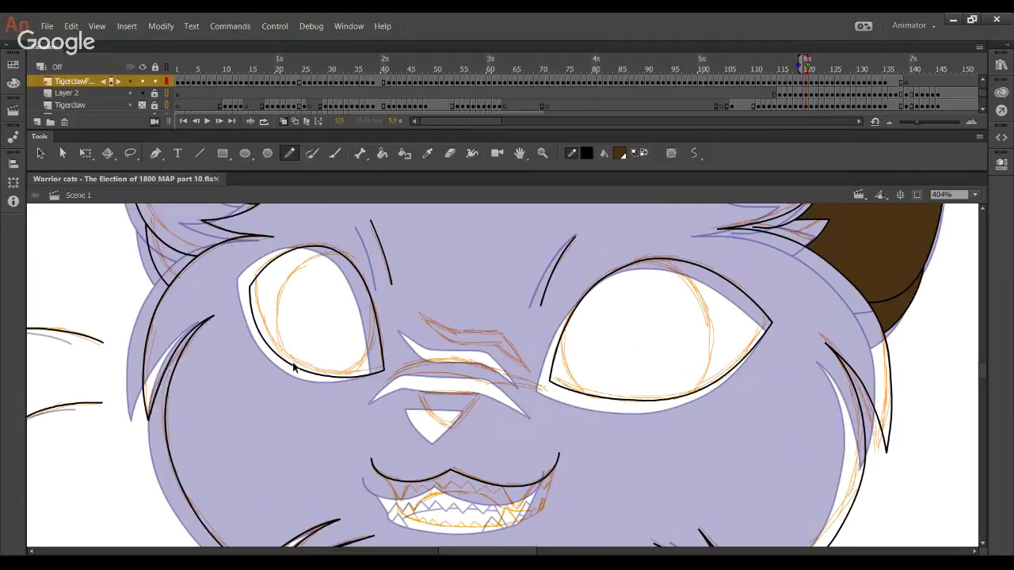
left_click_drag(258, 336, 262, 333)
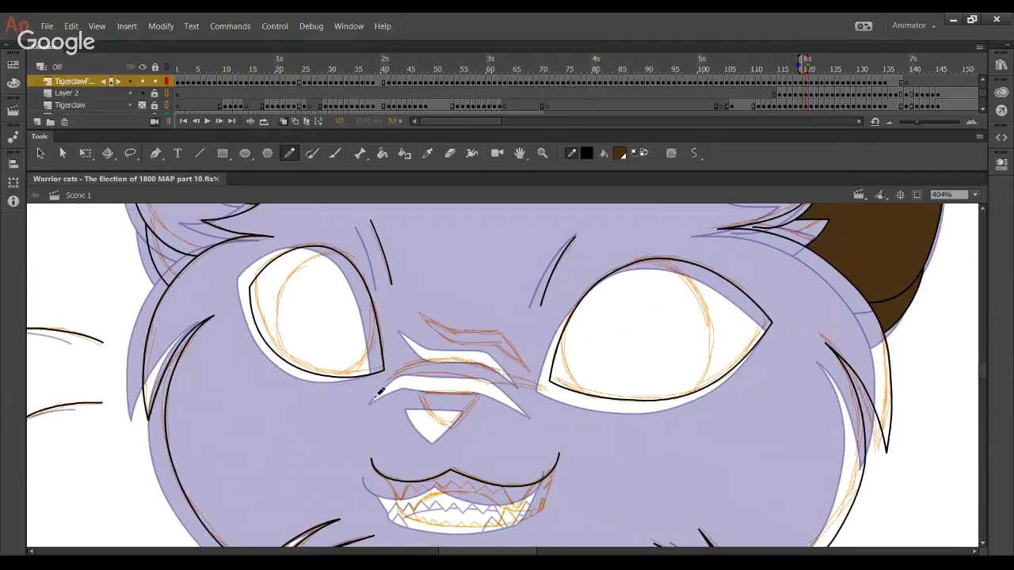
Draw the lower edge of the wrinkle directly above the nose and bend it to shape
left_click_drag(419, 436, 410, 442)
left_click(543, 153)
left_click_drag(283, 309, 622, 504)
key("shift+y")
left_click_drag(485, 342, 417, 328)
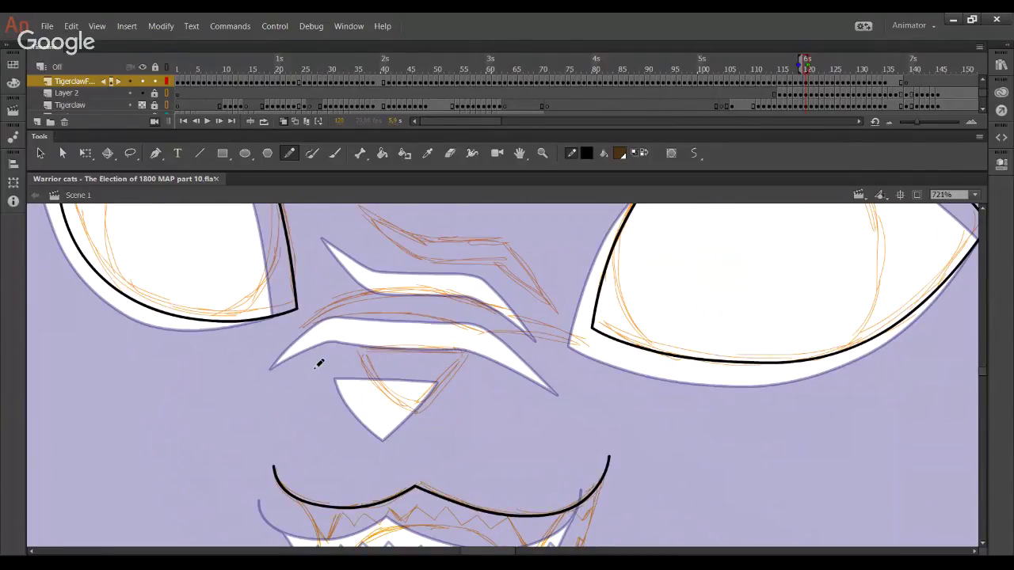
mouse_move(277, 357)
left_mouse_down()
mouse_move(360, 312)
mouse_move(324, 332)
mouse_move(502, 318)
mouse_move(626, 401)
mouse_move(284, 341)
mouse_move(350, 315)
mouse_move(519, 331)
mouse_move(620, 413)
left_mouse_up()
key("ctrl+z")
key("ctrl+z")
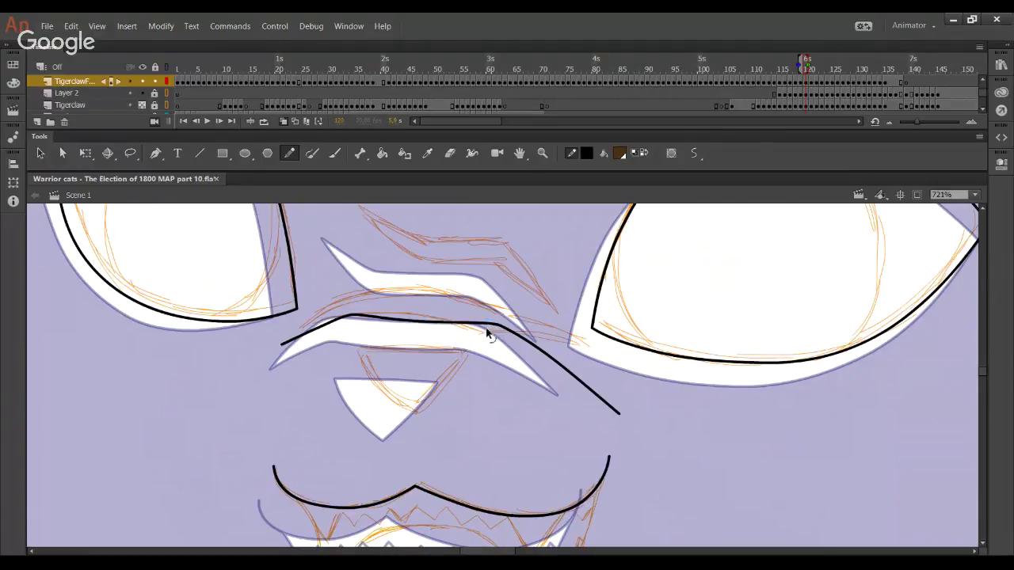
left_click_drag(487, 328, 529, 347)
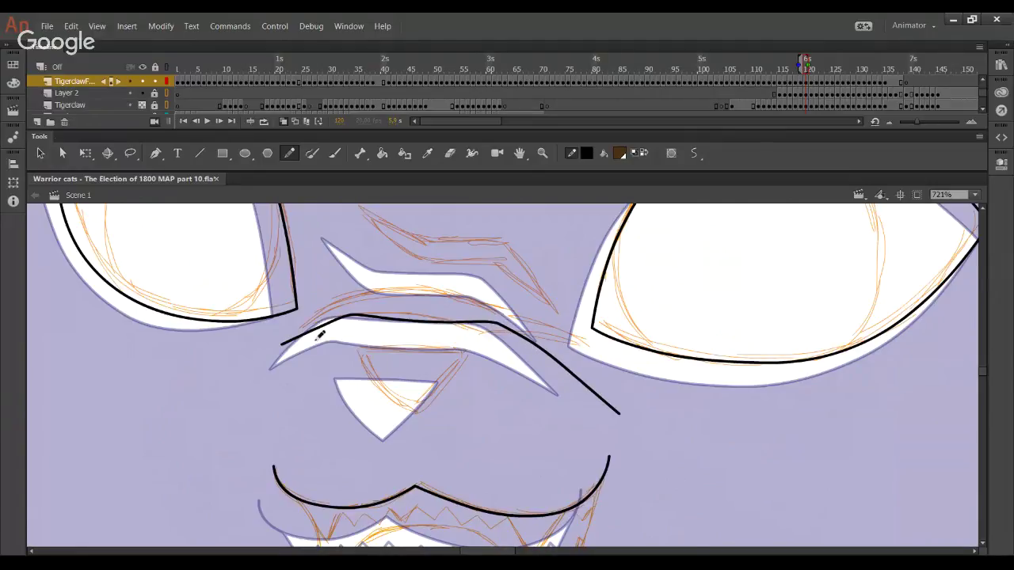
Close the wrinkle above the nose with an upper edge, remove the excess end and join both tips
mouse_move(287, 339)
left_mouse_down()
mouse_move(363, 289)
mouse_move(488, 296)
mouse_move(522, 311)
mouse_move(581, 383)
left_mouse_up()
left_click(594, 396, "ctrl")
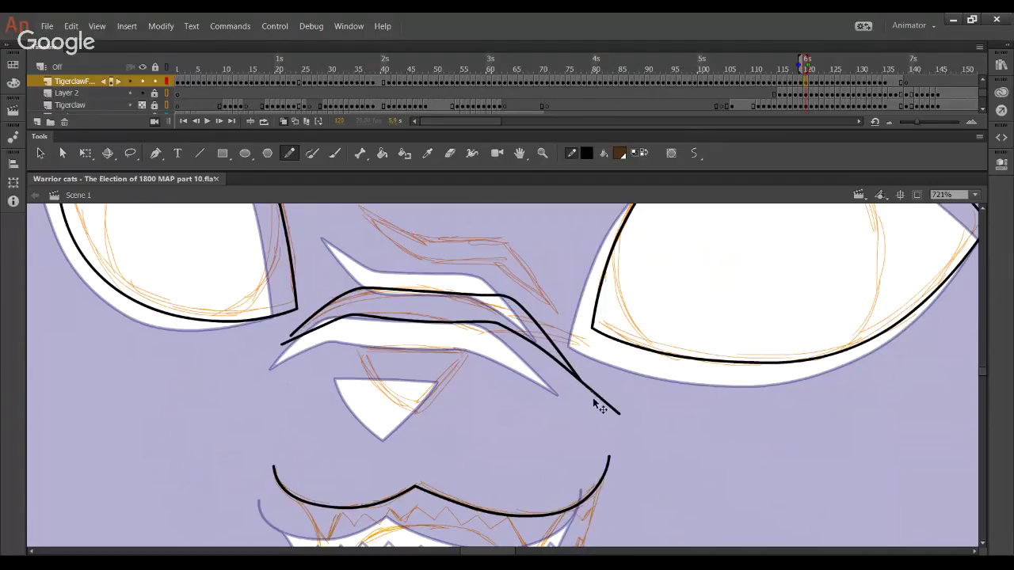
key("Delete")
left_click_drag(289, 337, 281, 346)
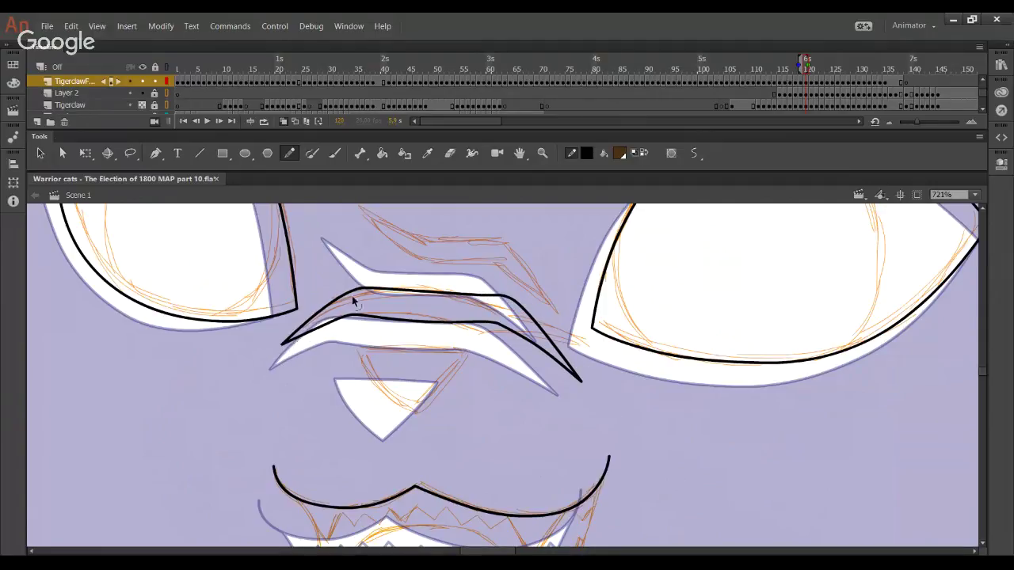
left_click_drag(352, 294, 354, 297)
Draw the nose triangle with a flat top edge and two curved sides meeting at a lower point
left_click_drag(343, 351, 513, 350)
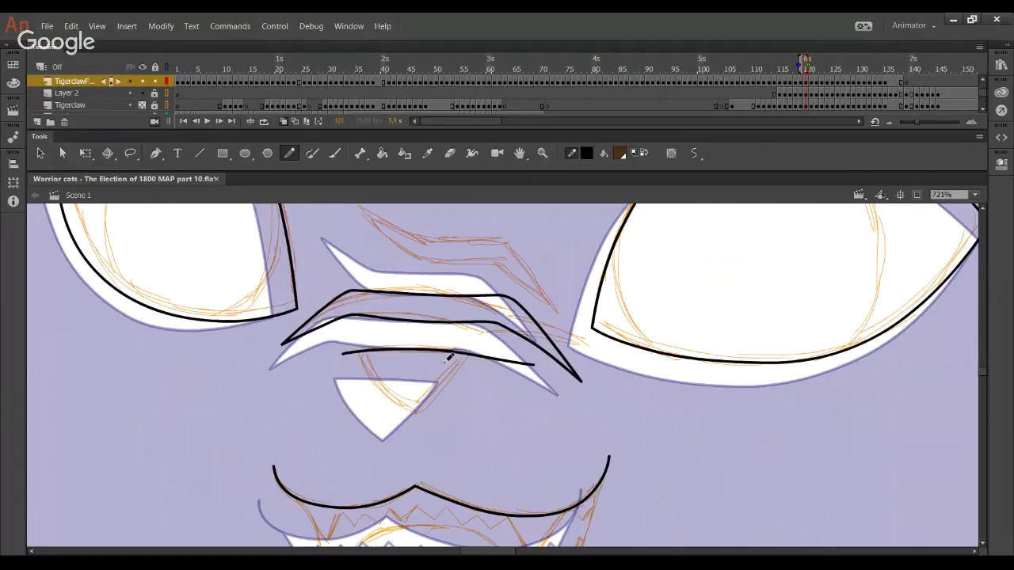
key("ctrl+z")
left_click_drag(339, 351, 502, 354)
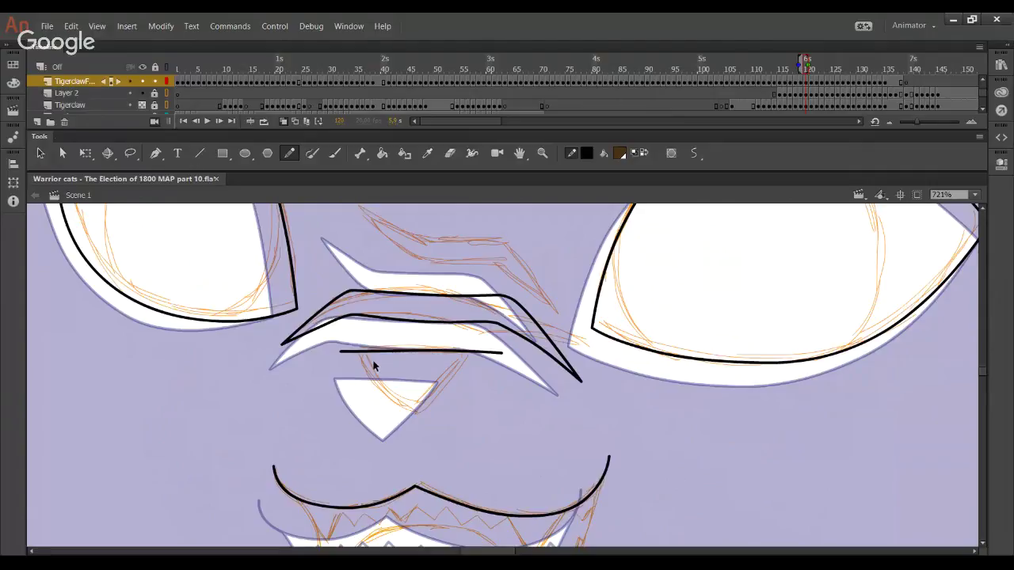
left_click_drag(357, 339, 476, 461)
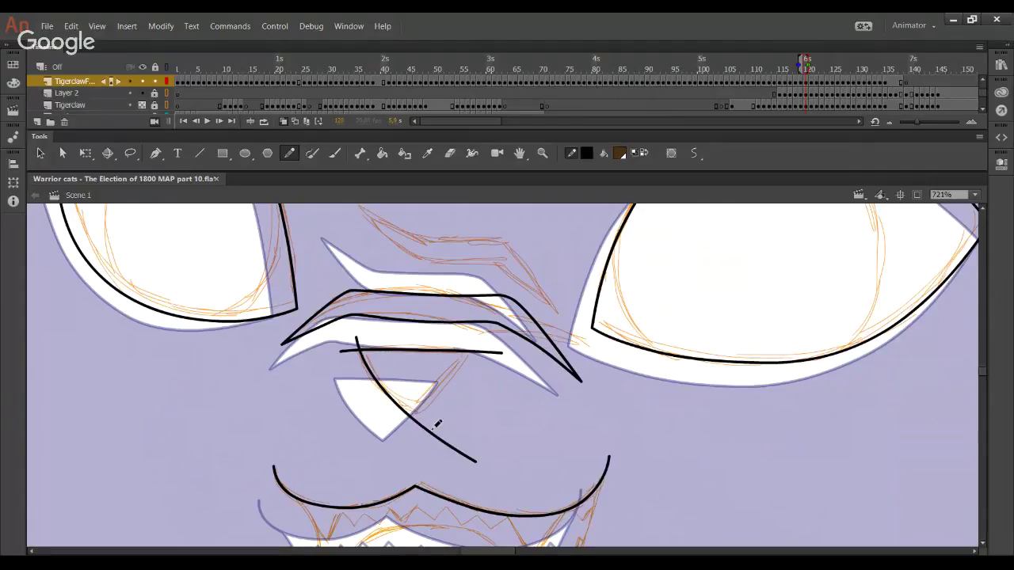
left_click_drag(405, 413, 485, 332)
Trim the overshooting line ends at all three corners of the nose triangle
left_click(478, 340, "ctrl")
key("Delete")
left_click(358, 345, "ctrl")
key("Delete")
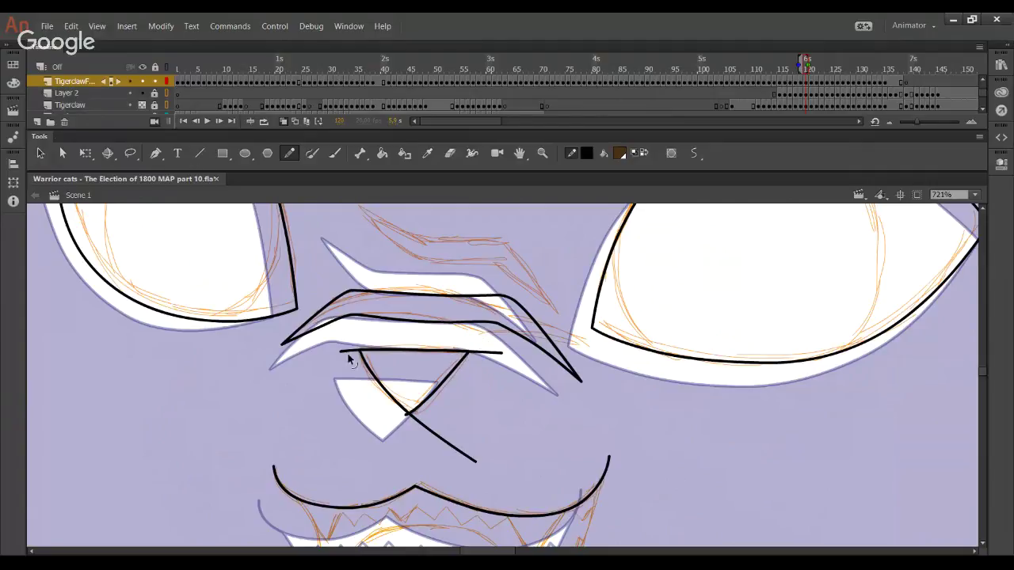
key("Delete")
key("Delete")
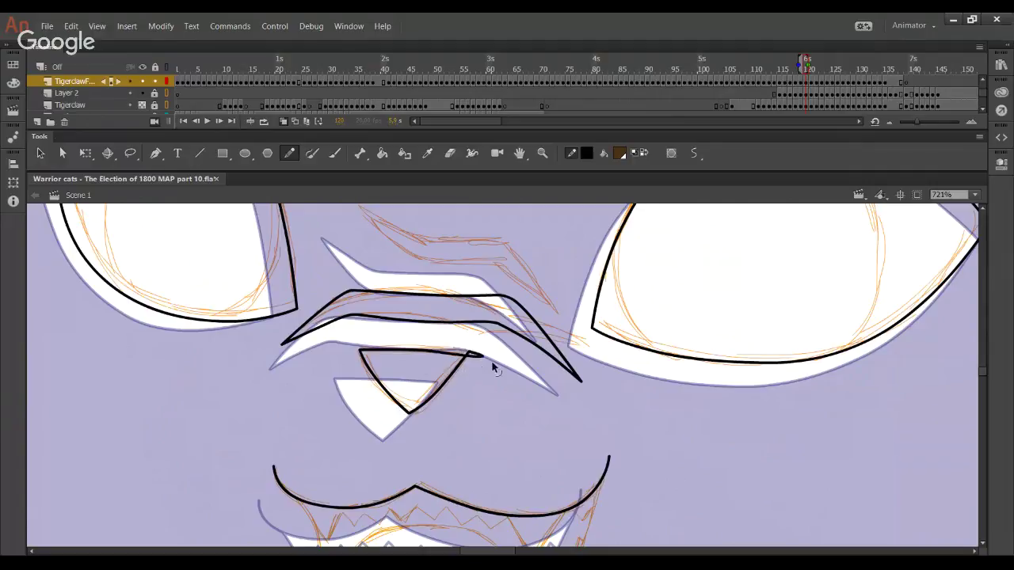
left_click_drag(492, 363, 472, 355)
Draw the pointed left fang below the upper lip and trim its overshooting line ends
left_click_drag(388, 442, 384, 309)
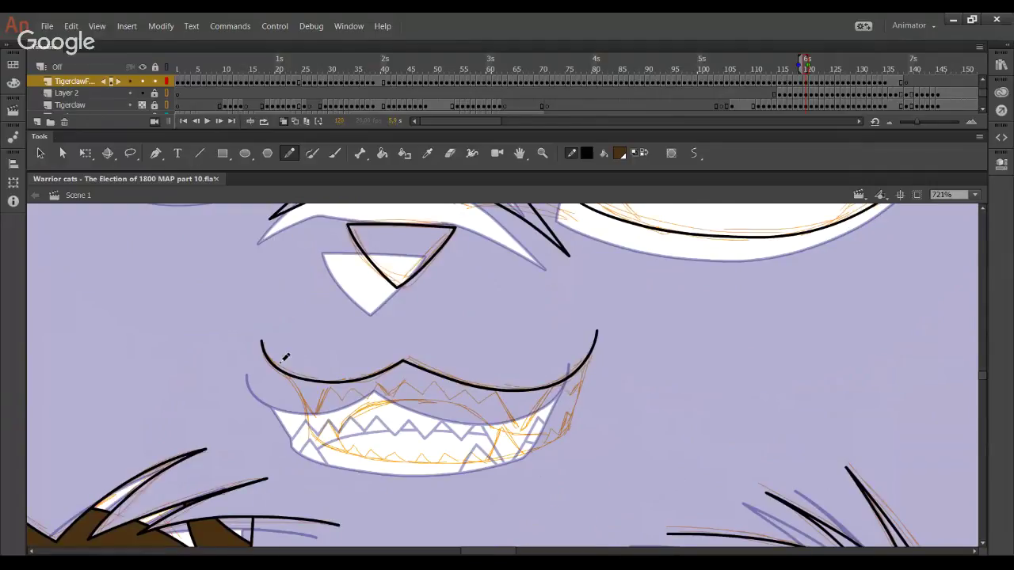
mouse_move(284, 357)
left_mouse_down()
mouse_move(341, 432)
mouse_move(309, 432)
mouse_move(340, 381)
mouse_move(305, 437)
mouse_move(322, 402)
left_mouse_up()
key("Delete")
left_click(328, 397, "ctrl")
left_click_drag(329, 391, 353, 345)
left_click(282, 367)
left_click(283, 367, "ctrl")
key("Delete")
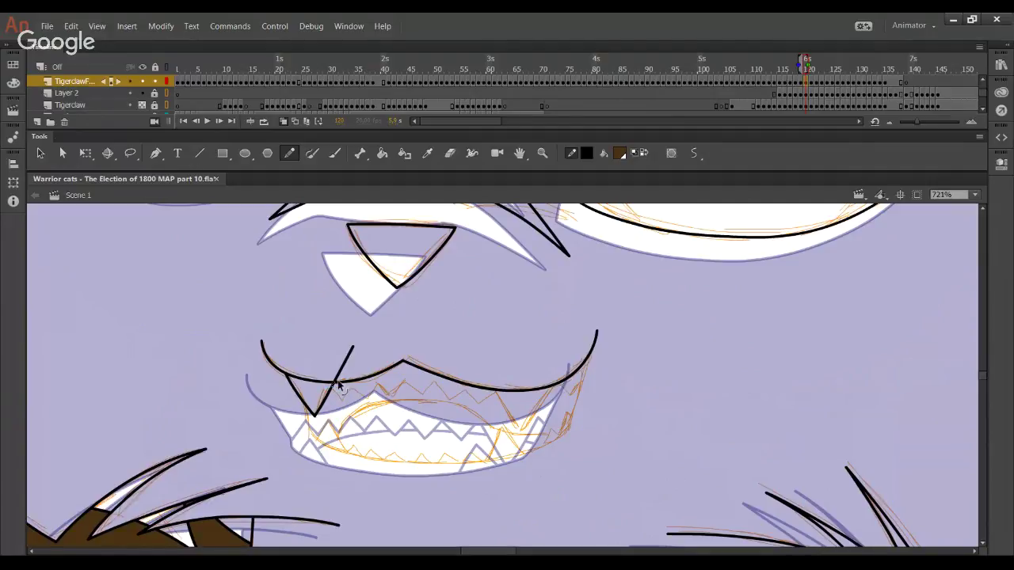
key("ctrl+z")
Draw the right fang below the upper lip from two crossing lines and delete the overshooting ends
mouse_move(486, 375)
left_mouse_down()
mouse_move(554, 463)
mouse_move(575, 333)
left_mouse_up()
key("ctrl+z")
left_click_drag(510, 439, 574, 345)
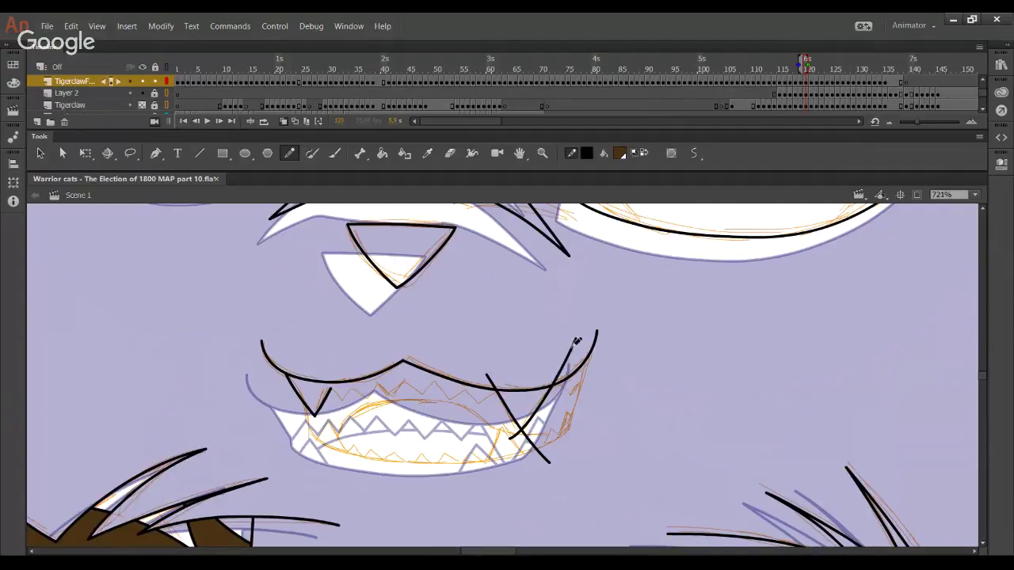
left_click(558, 377, "ctrl")
key("Delete")
left_click(492, 384, "ctrl")
key("Delete")
left_click(515, 437, "ctrl")
key("Delete")
left_click(535, 450, "ctrl")
key("Delete")
left_click_drag(474, 447, 596, 500)
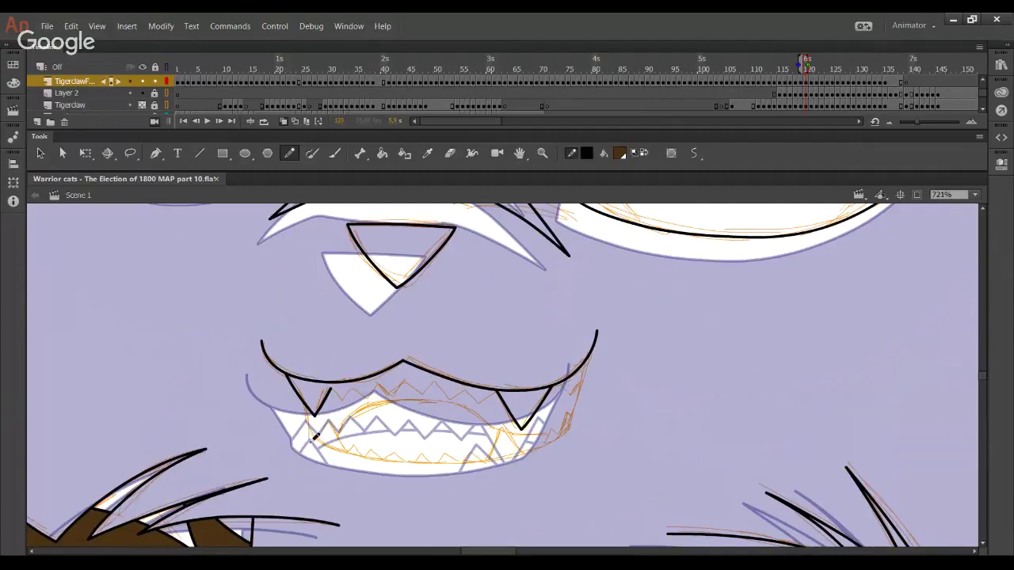
mouse_move(314, 434)
left_mouse_down()
mouse_move(351, 455)
mouse_move(446, 471)
mouse_move(555, 450)
mouse_move(567, 441)
mouse_move(608, 283)
left_mouse_up()
left_click(604, 302, "ctrl")
key("Delete")
left_click_drag(552, 450, 553, 442)
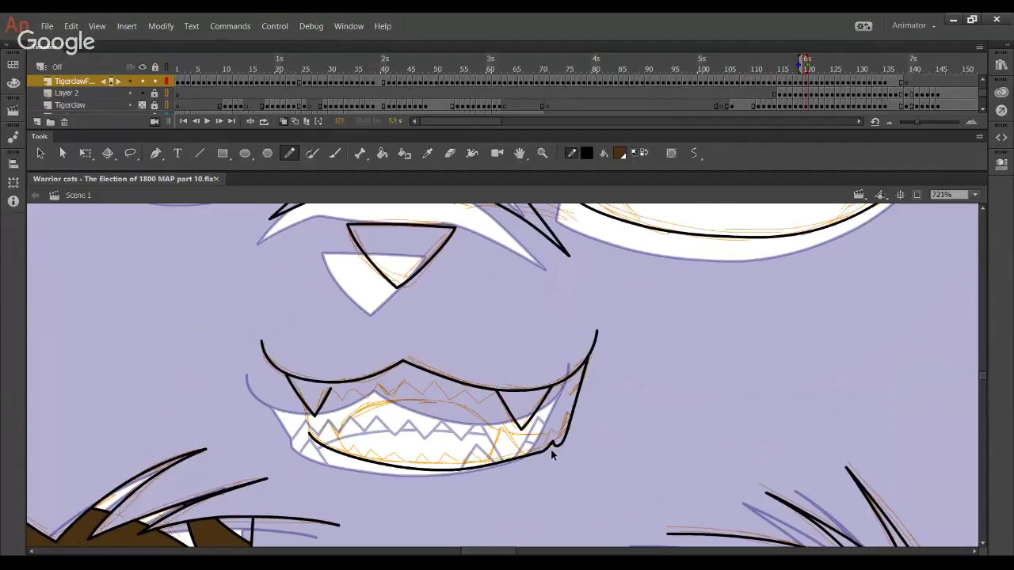
key("ctrl+z")
left_click(504, 463, "ctrl")
key("Delete")
left_click_drag(519, 454, 309, 438)
left_click_drag(417, 444, 417, 457)
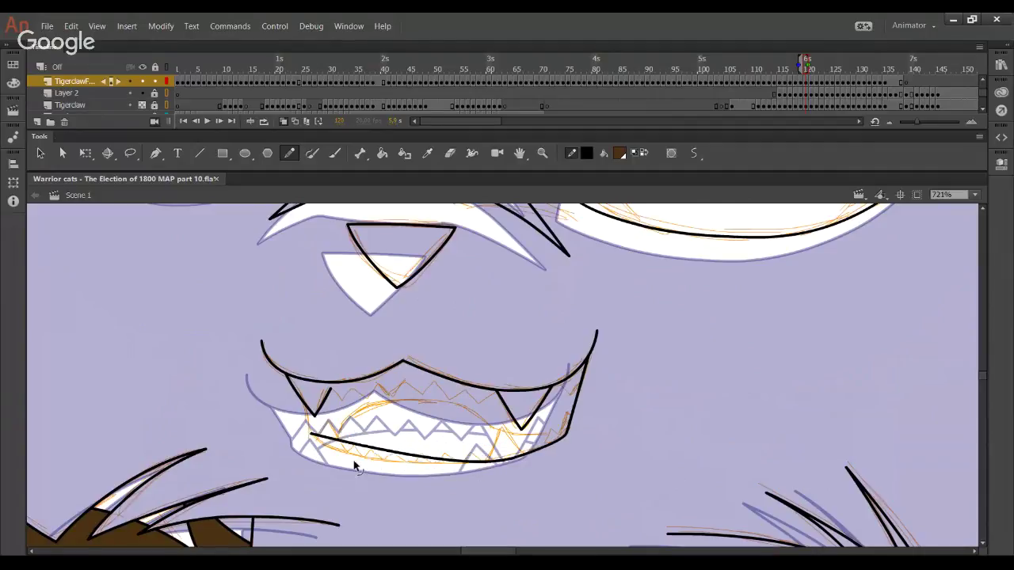
left_click_drag(354, 466, 291, 457)
mouse_move(544, 447)
left_mouse_down()
mouse_move(526, 458)
mouse_move(545, 449)
left_mouse_up()
left_click_drag(448, 463, 469, 463)
mouse_move(349, 458)
left_mouse_down()
mouse_move(328, 454)
mouse_move(439, 467)
mouse_move(576, 429)
mouse_move(603, 314)
left_mouse_up()
key("ctrl+z")
key("ctrl+z")
key("ctrl+z")
key("ctrl+z")
key("ctrl+z")
Draw the mouth's lower edge up to the upper lip's right end, delete the overshoot and round the right side
left_click_drag(583, 380, 607, 301)
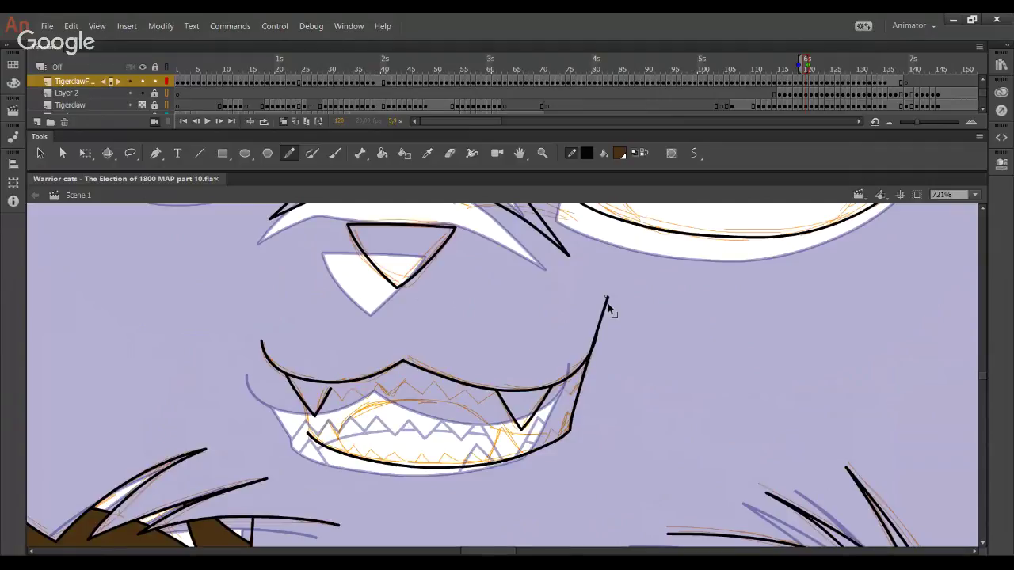
left_click(606, 304)
key("Delete")
left_click_drag(578, 406, 579, 408)
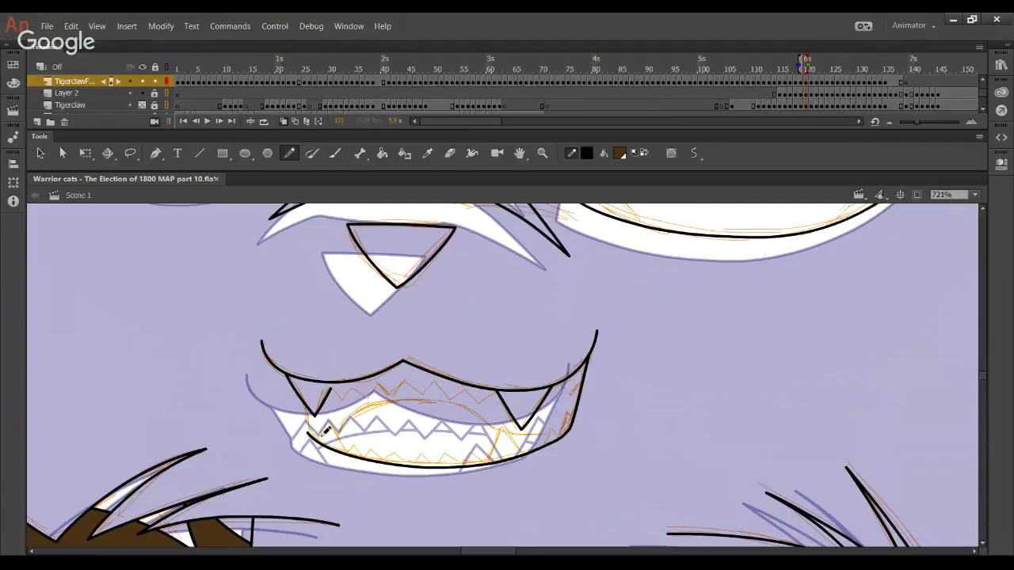
Draw the mouth's left side from the lower edge's left end up to the left fang
left_click_drag(311, 430, 307, 396)
left_click_drag(307, 436, 302, 458)
key("ctrl+z")
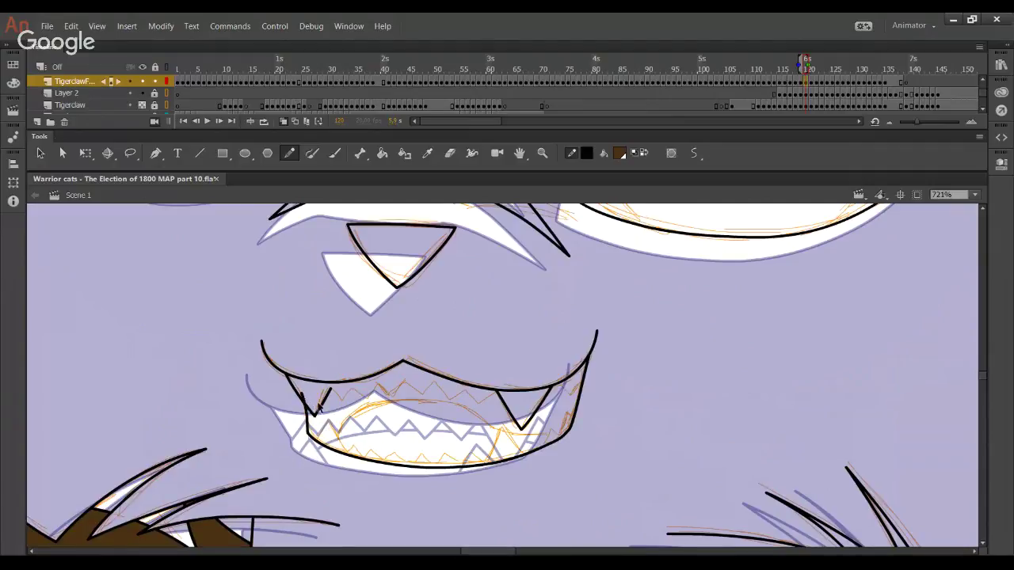
Draw a small upper tooth between the right fang and the mouth's right side and delete its overshooting ends
key("z")
left_click_drag(266, 307, 579, 516)
mouse_move(635, 308)
left_mouse_down()
mouse_move(664, 340)
mouse_move(678, 319)
mouse_move(675, 332)
left_mouse_up()
key("Delete")
left_click(641, 315, "ctrl")
key("Delete")
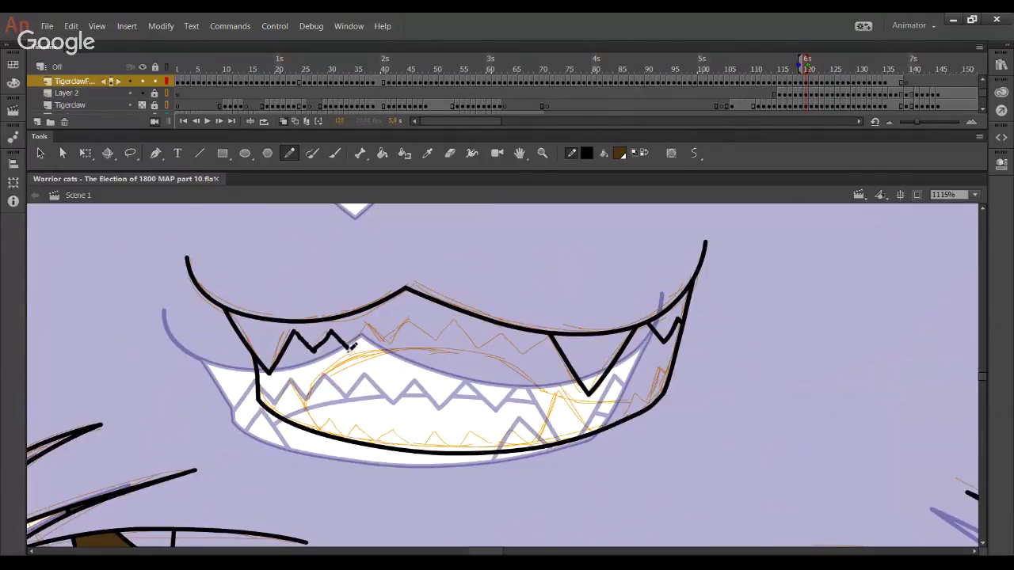
Draw the zigzag row of small upper teeth between the two upper fangs and adjust its points to the sketch
mouse_move(308, 342)
left_mouse_down()
mouse_move(398, 332)
mouse_move(438, 343)
mouse_move(466, 320)
mouse_move(525, 351)
mouse_move(576, 302)
left_mouse_up()
key("ctrl+z")
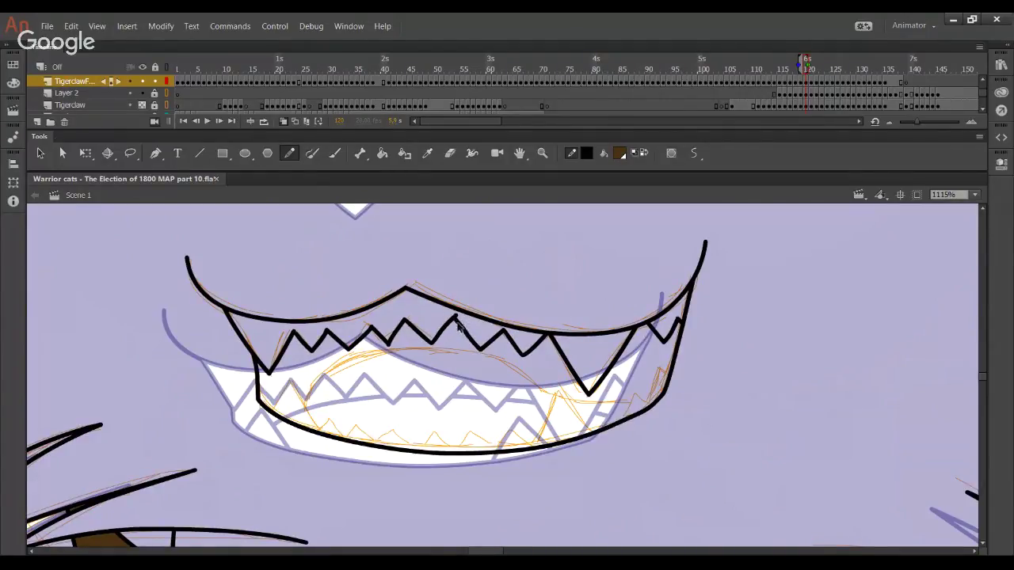
mouse_move(466, 339)
left_mouse_down()
mouse_move(451, 321)
mouse_move(440, 342)
mouse_move(403, 341)
mouse_move(413, 317)
left_mouse_up()
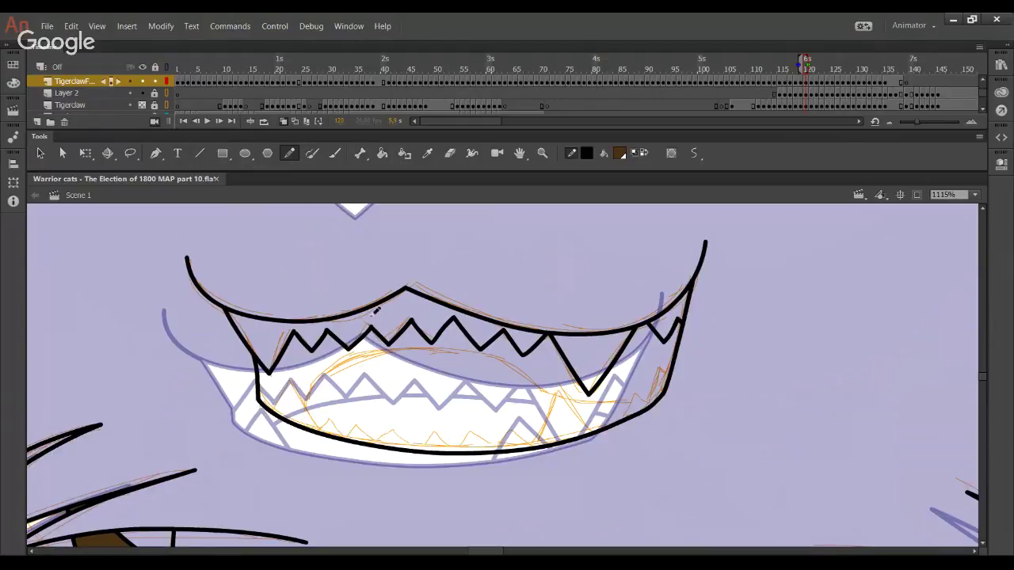
left_click_drag(353, 342, 349, 349)
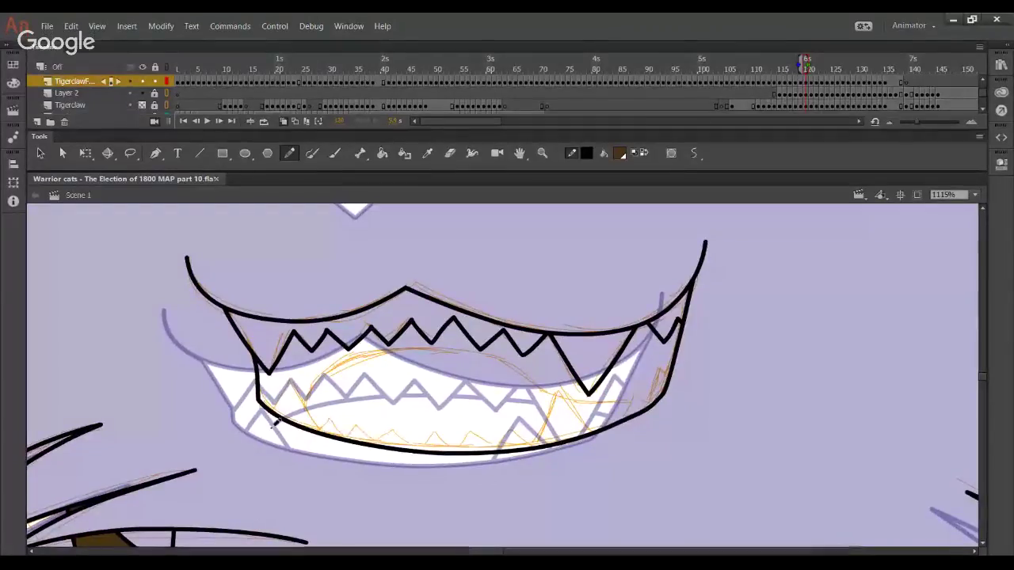
Draw the lower left fang from two crossing lines and delete the overshooting ends at its tip and base
mouse_move(304, 362)
left_mouse_down()
mouse_move(248, 449)
mouse_move(333, 443)
mouse_move(338, 466)
mouse_move(329, 450)
left_mouse_up()
key("ctrl+z")
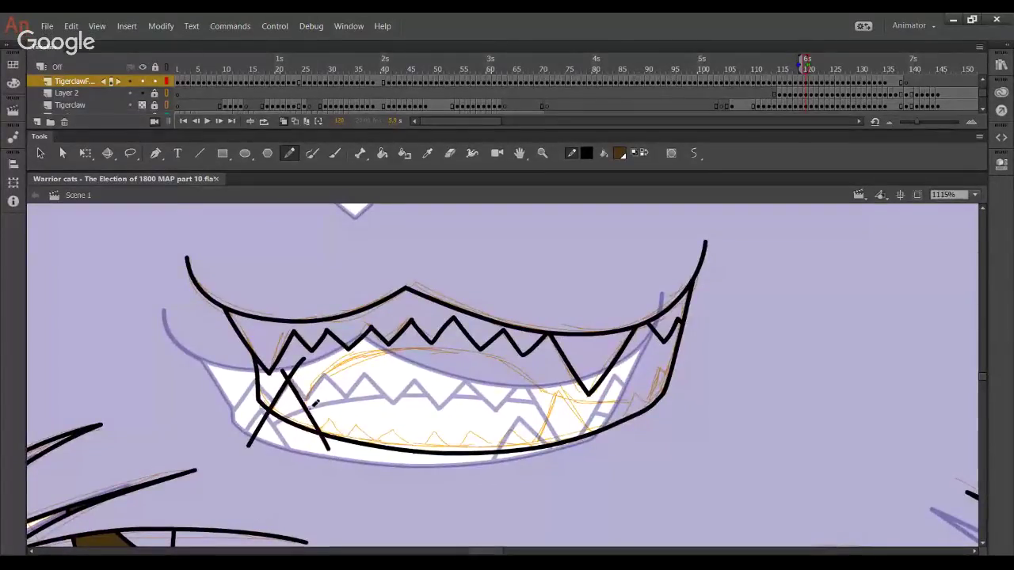
left_click(263, 423, "ctrl")
key("Delete")
left_click(325, 445, "ctrl")
key("Delete")
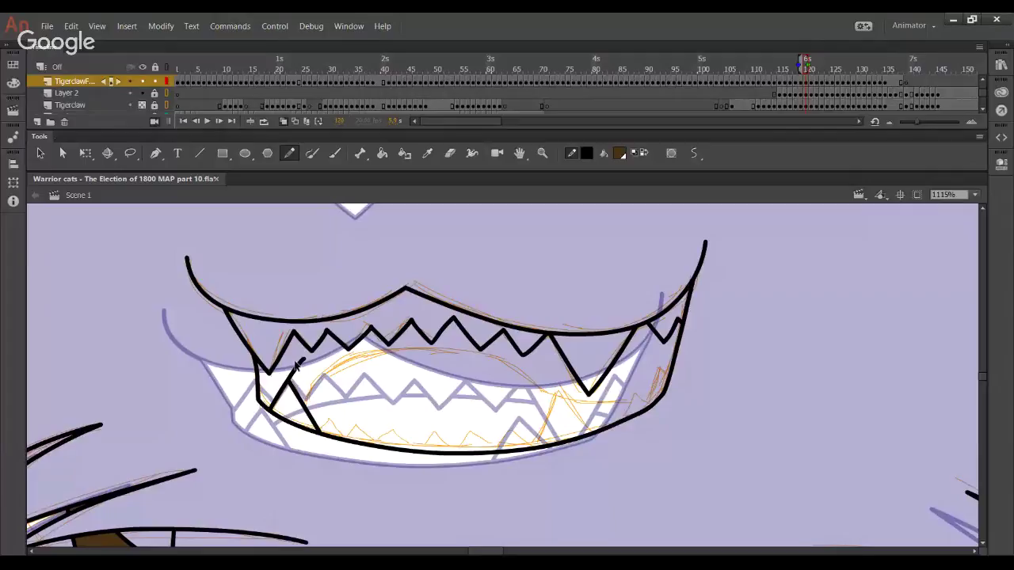
left_click(297, 368, "ctrl")
key("Delete")
Draw the two crossing lines of the lower right fang, redoing strokes that miss the sketch
left_click_drag(526, 478, 568, 387)
key("ctrl+z")
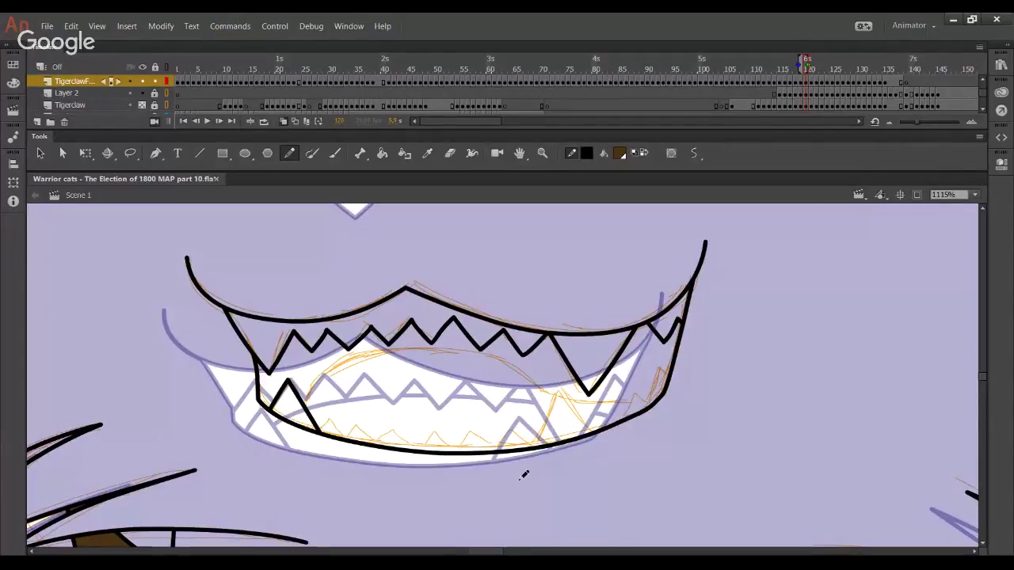
left_click_drag(524, 478, 571, 389)
key("ctrl+z")
key("ctrl+z")
mouse_move(519, 476)
left_mouse_down()
mouse_move(563, 389)
mouse_move(621, 462)
left_mouse_up()
key("ctrl+z")
left_click_drag(547, 377, 610, 469)
Delete the overshooting line ends at the tip and base of the lower right fang
left_click(552, 384, "ctrl")
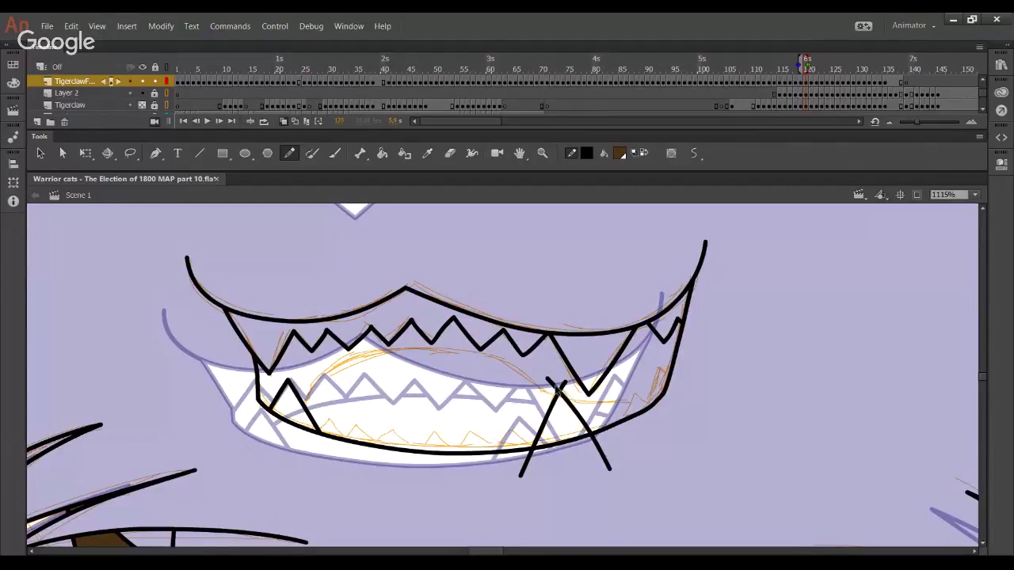
key("Delete")
left_click(564, 386, "ctrl")
key("Delete")
left_click(525, 467, "ctrl")
key("Delete")
left_click(609, 470, "ctrl")
key("Delete")
Draw the two small lower teeth in the mouth's right corner, trim their overshoots and redraw the left tooth's outer edge
left_click_drag(611, 444, 647, 373)
key("ctrl+z")
mouse_move(612, 437)
left_mouse_down()
mouse_move(638, 391)
mouse_move(651, 403)
mouse_move(659, 377)
mouse_move(691, 400)
left_mouse_up()
left_click(688, 402, "ctrl")
key("Delete")
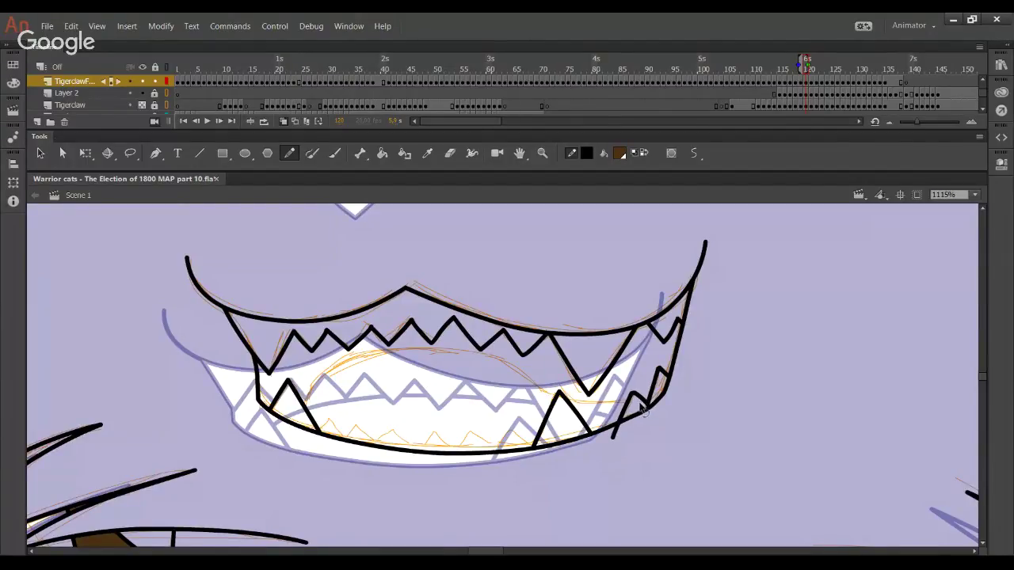
left_click(634, 390, "ctrl")
key("Delete")
left_click(615, 435, "ctrl")
key("Delete")
left_click_drag(633, 393, 595, 472)
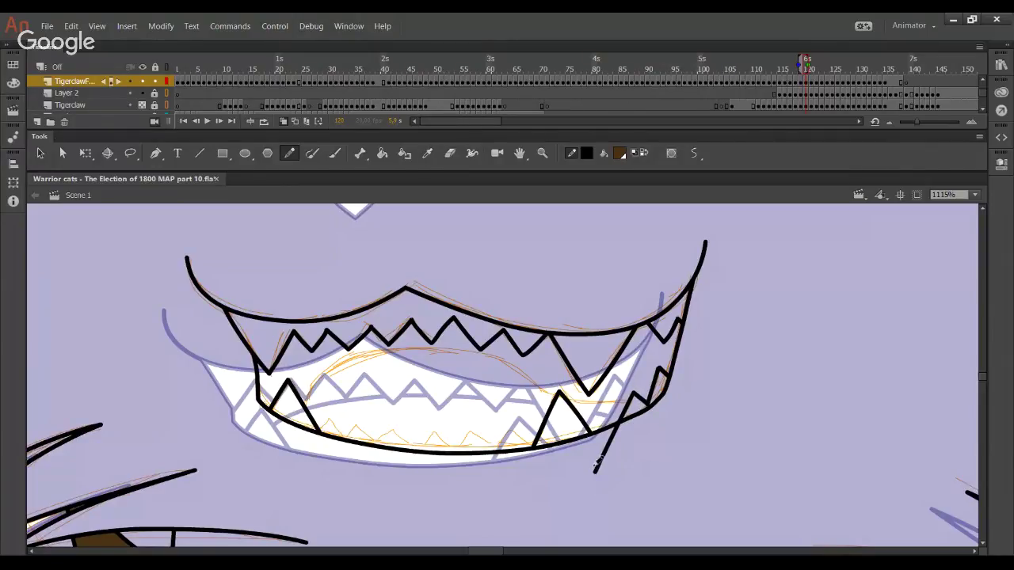
Draw crossing slanted lines along the mouth's lower edge for the small teeth between the two lower fangs
mouse_move(305, 456)
left_mouse_down()
mouse_move(361, 387)
mouse_move(363, 470)
mouse_move(373, 419)
mouse_move(393, 465)
left_mouse_up()
left_click(352, 449, "ctrl")
key("Delete")
key("ctrl+z")
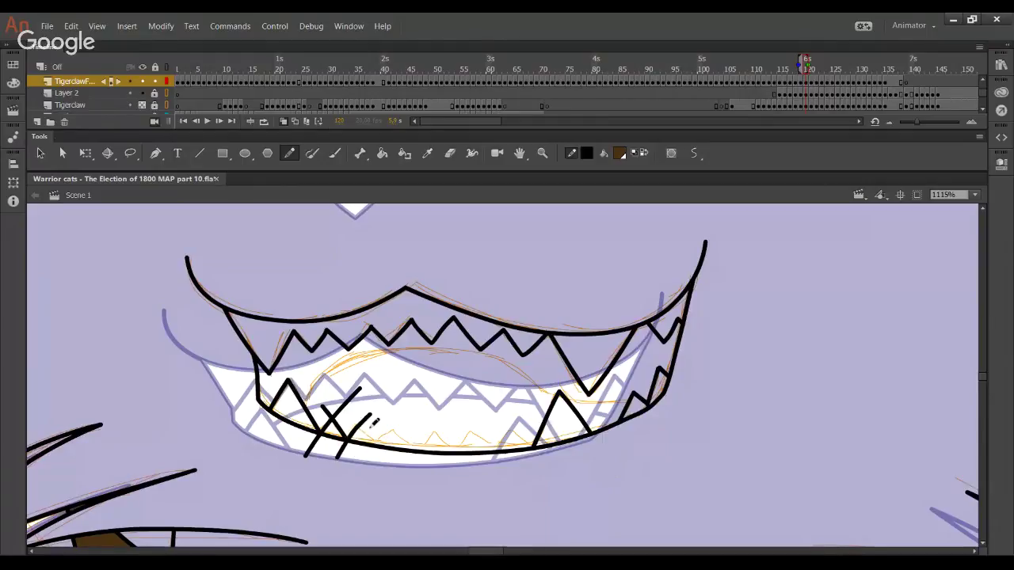
key("ctrl+z")
mouse_move(354, 418)
left_mouse_down()
mouse_move(388, 473)
mouse_move(415, 404)
mouse_move(426, 474)
mouse_move(457, 407)
mouse_move(459, 451)
mouse_move(490, 408)
left_mouse_up()
left_click(382, 463, "ctrl")
key("Delete")
key("ctrl+z")
left_click_drag(451, 475, 493, 414)
key("ctrl+z")
key("ctrl+z")
mouse_move(443, 477)
left_mouse_down()
mouse_move(486, 415)
mouse_move(532, 478)
mouse_move(529, 419)
mouse_move(559, 487)
left_mouse_up()
key("ctrl+z")
Trim the overshooting lines of the two small lower teeth nearest the lower right fang
left_click(547, 469, "ctrl")
key("Delete")
left_click(497, 464, "ctrl")
key("Delete")
left_click(511, 425, "ctrl")
key("Delete")
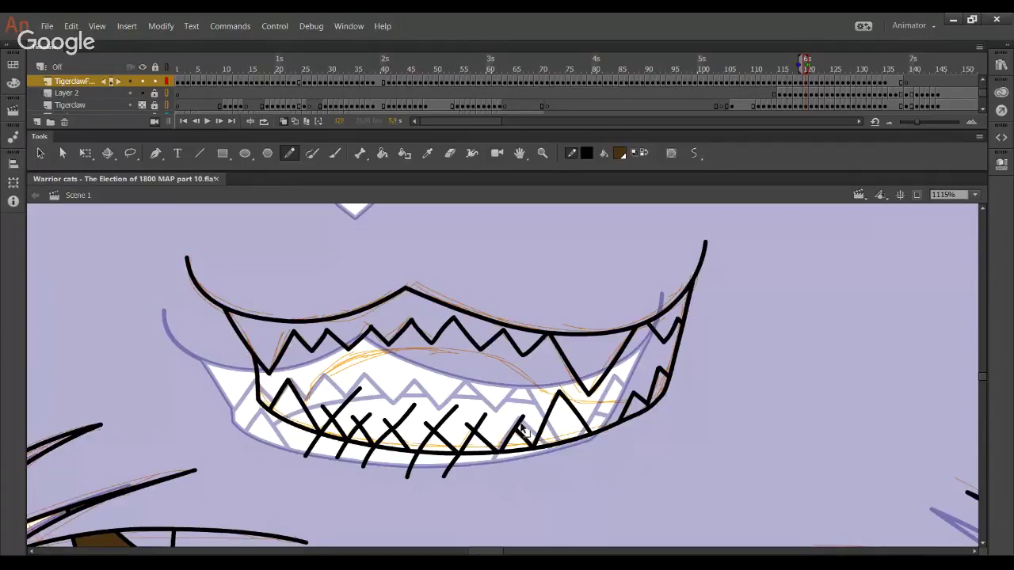
left_click(480, 423, "ctrl")
key("Delete")
left_click(469, 428, "ctrl")
key("Delete")
Trim the overshooting lines around the two middle small lower teeth
left_click(447, 471, "ctrl")
key("Delete")
left_click(414, 464, "ctrl")
key("Delete")
left_click(434, 435, "ctrl")
key("Delete")
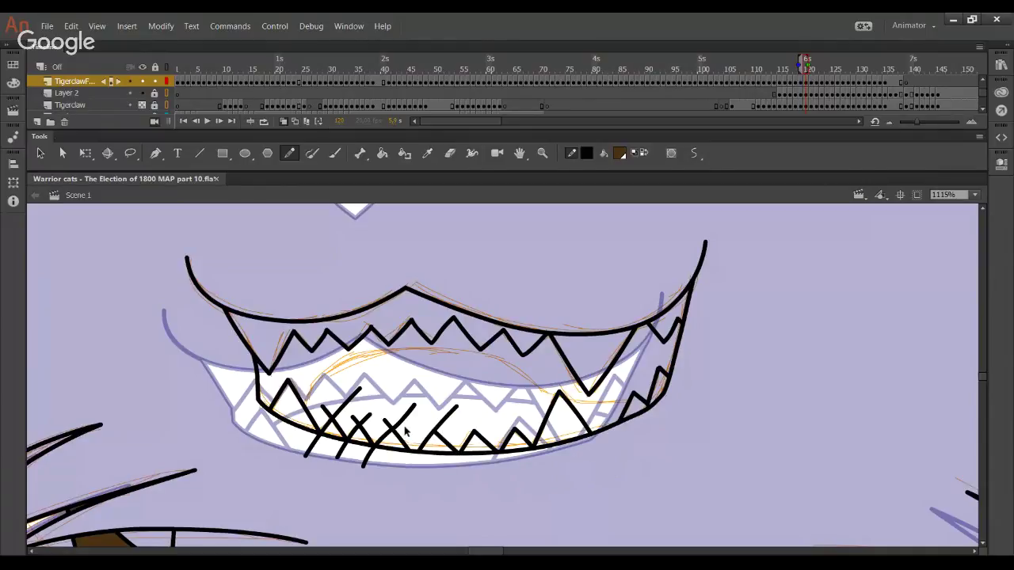
left_click(452, 418, "ctrl")
key("Delete")
left_click(414, 415, "ctrl")
key("Delete")
left_click_drag(398, 375, 528, 420)
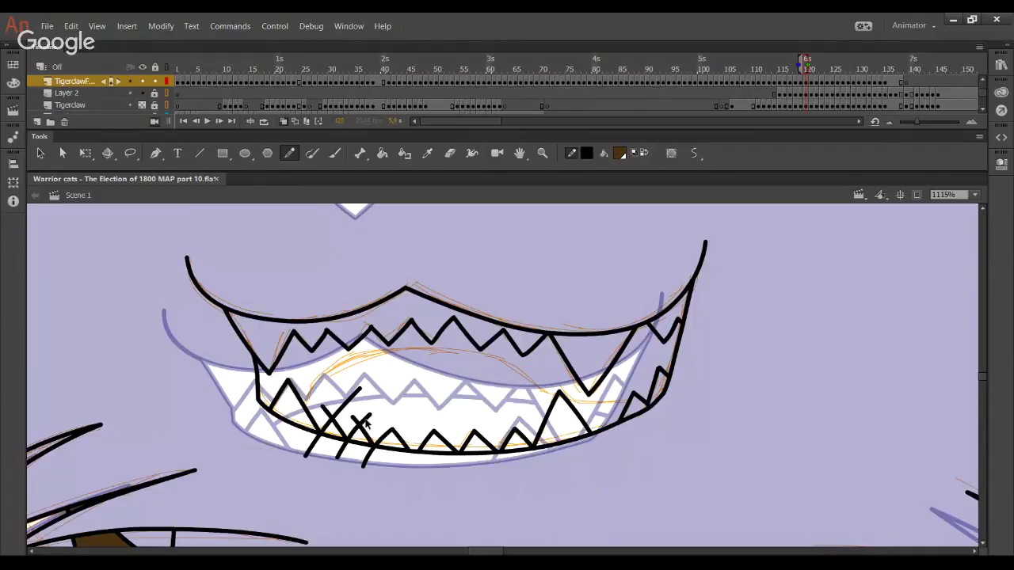
Trim the overshooting lines of the two small lower teeth nearest the lower left fang
left_click(329, 416, "ctrl")
key("Delete")
left_click(341, 409, "ctrl")
key("Delete")
left_click(357, 422, "ctrl")
key("Delete")
left_click(364, 421, "ctrl")
key("Delete")
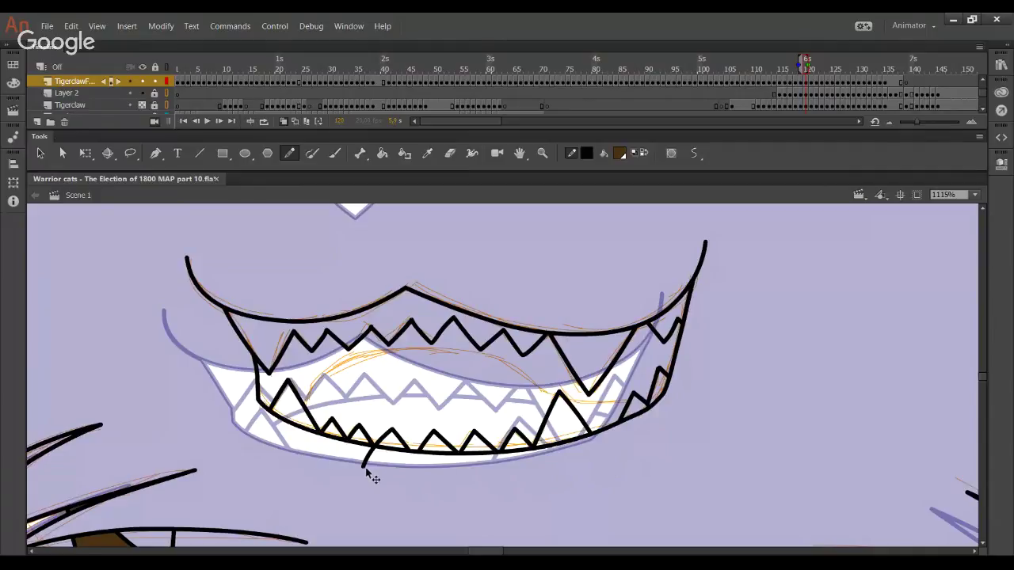
left_click(366, 470, "ctrl")
key("Delete")
Draw the curved tongue line across the mouth behind the lower teeth and delete its overshooting left end
mouse_move(302, 415)
left_mouse_down()
mouse_move(339, 367)
mouse_move(431, 349)
mouse_move(502, 361)
mouse_move(566, 400)
mouse_move(648, 396)
left_mouse_up()
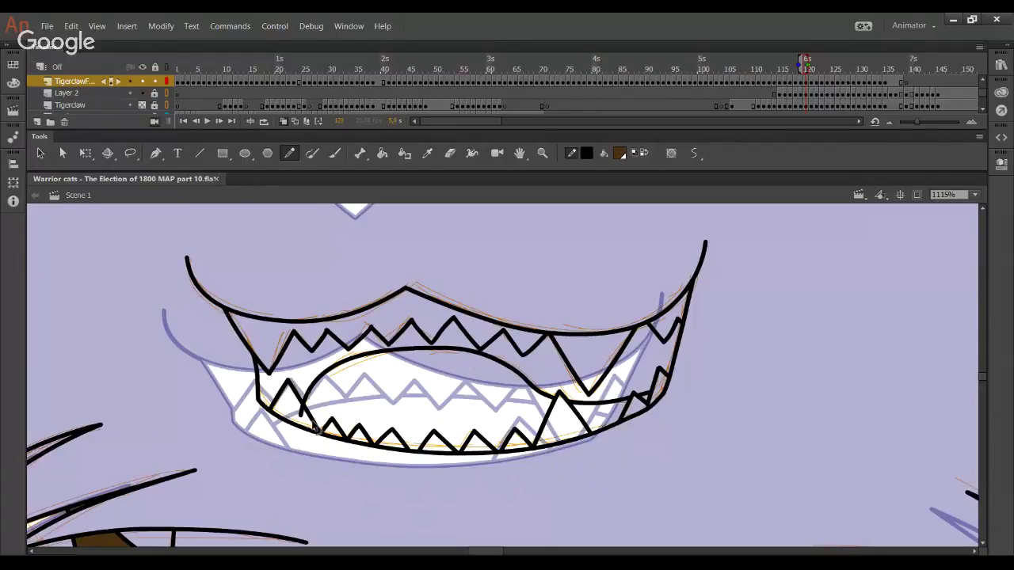
left_click(302, 412, "ctrl")
key("Delete")
Draw the lower line of the topmost nose wrinkle and bend it to follow the sketch
left_click_drag(417, 307, 467, 500)
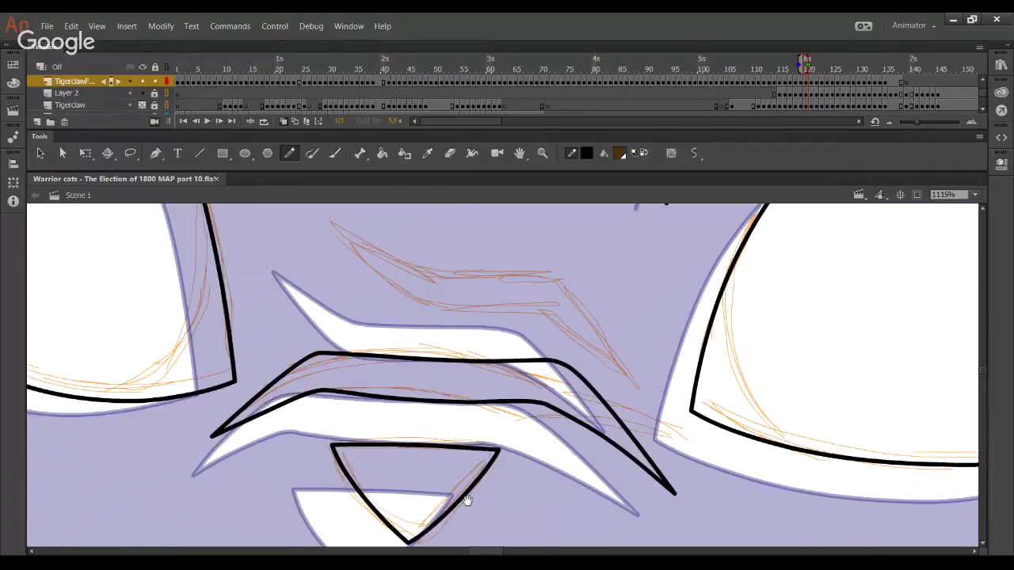
mouse_move(316, 230)
left_mouse_down()
mouse_move(388, 303)
mouse_move(542, 311)
mouse_move(651, 401)
left_mouse_up()
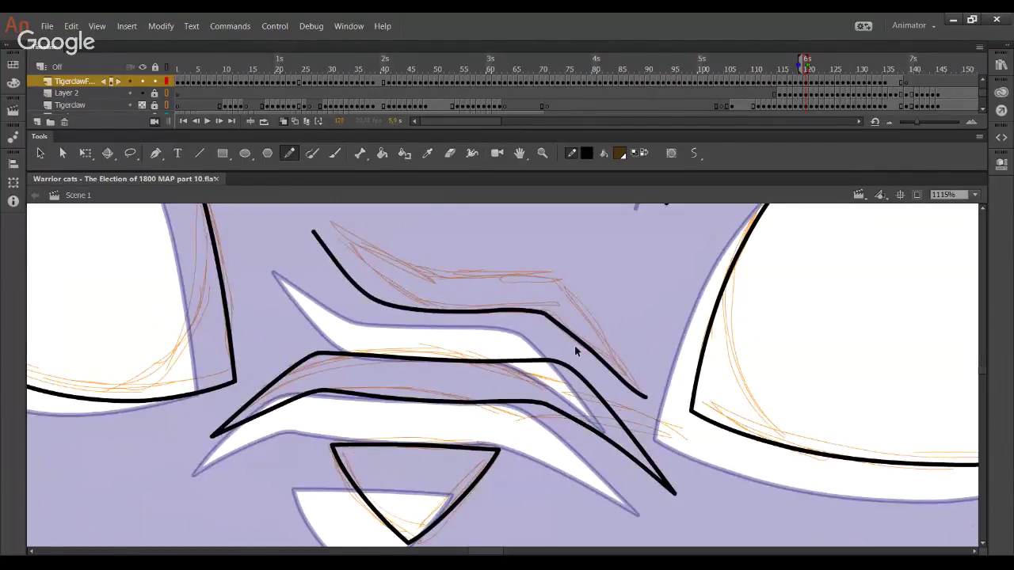
left_click_drag(608, 368, 629, 384)
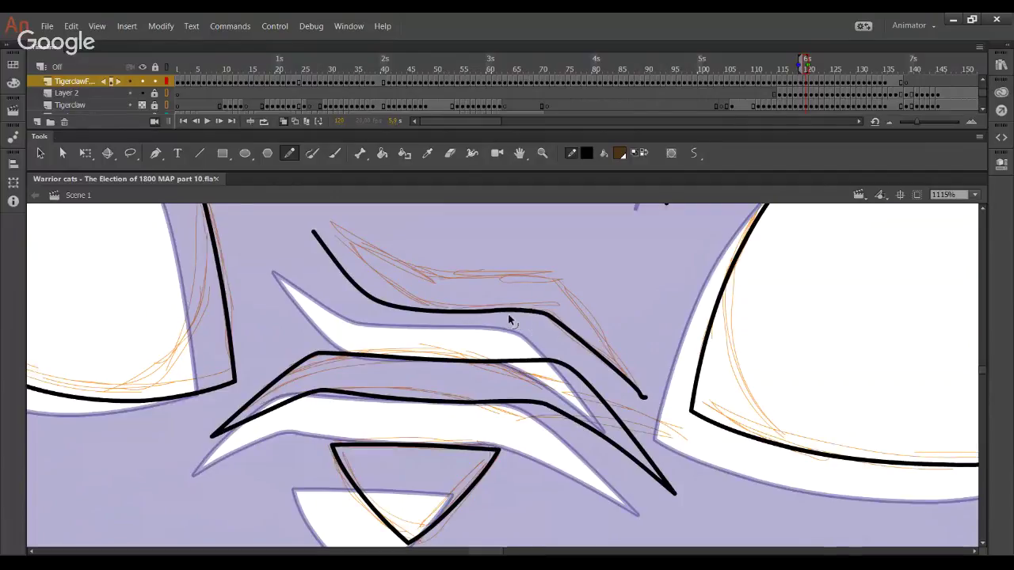
left_click_drag(508, 312, 453, 314)
Draw the upper line of the topmost nose wrinkle so that it crosses the lower line at the right
left_click_drag(324, 229, 420, 282)
key("ctrl+z")
mouse_move(328, 227)
left_mouse_down()
mouse_move(420, 281)
mouse_move(549, 277)
mouse_move(600, 330)
mouse_move(638, 393)
left_mouse_up()
key("ctrl+z")
mouse_move(323, 231)
left_mouse_down()
mouse_move(389, 276)
mouse_move(528, 278)
mouse_move(577, 303)
mouse_move(628, 369)
mouse_move(662, 450)
left_mouse_up()
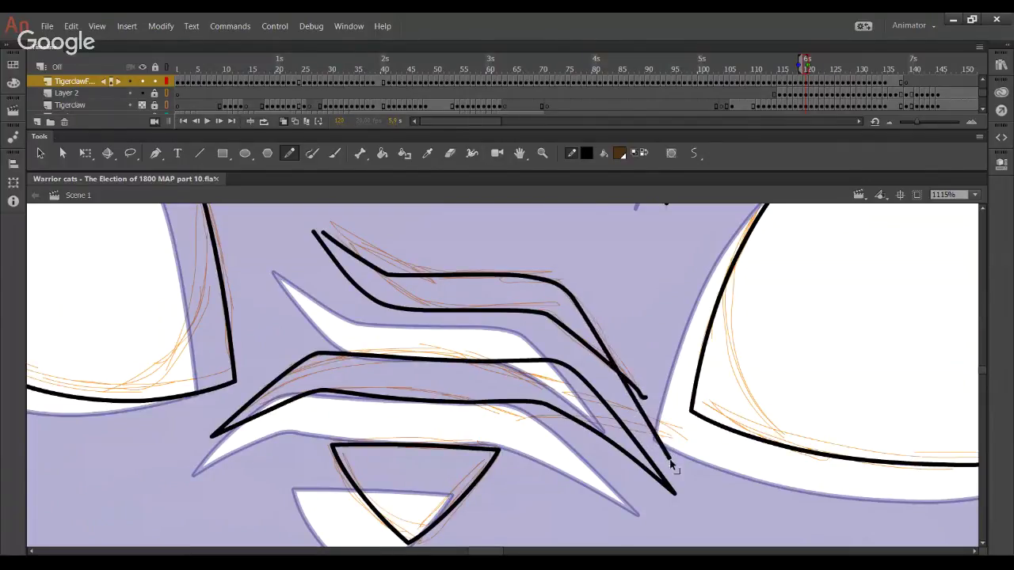
Delete the topmost wrinkle's overshooting right ends, join its left ends into a point and reshape its upper line
left_click(669, 457, "ctrl")
key("Delete")
left_click(644, 401, "ctrl")
key("Delete")
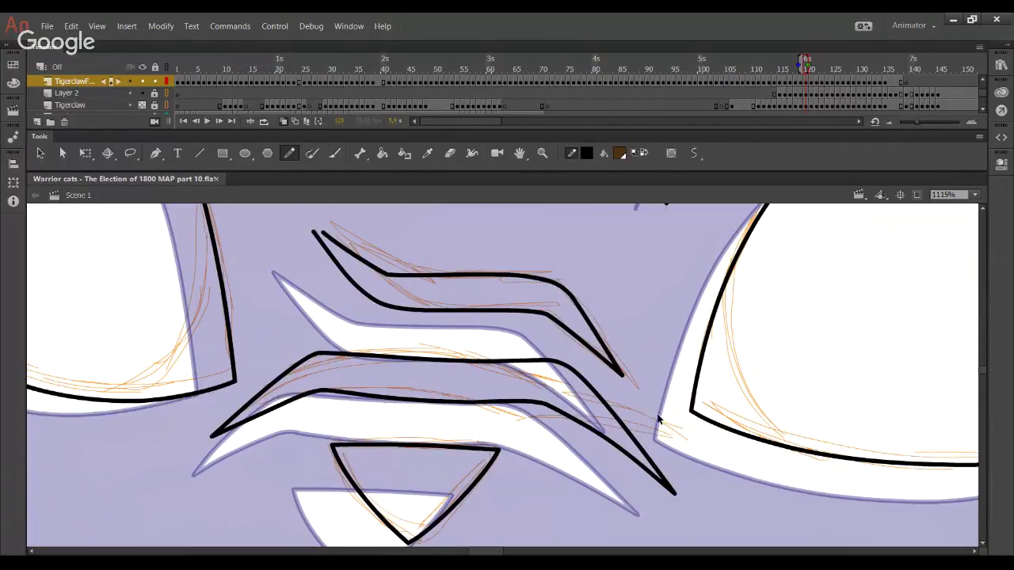
left_click_drag(324, 233, 309, 227)
left_click_drag(361, 271, 408, 276)
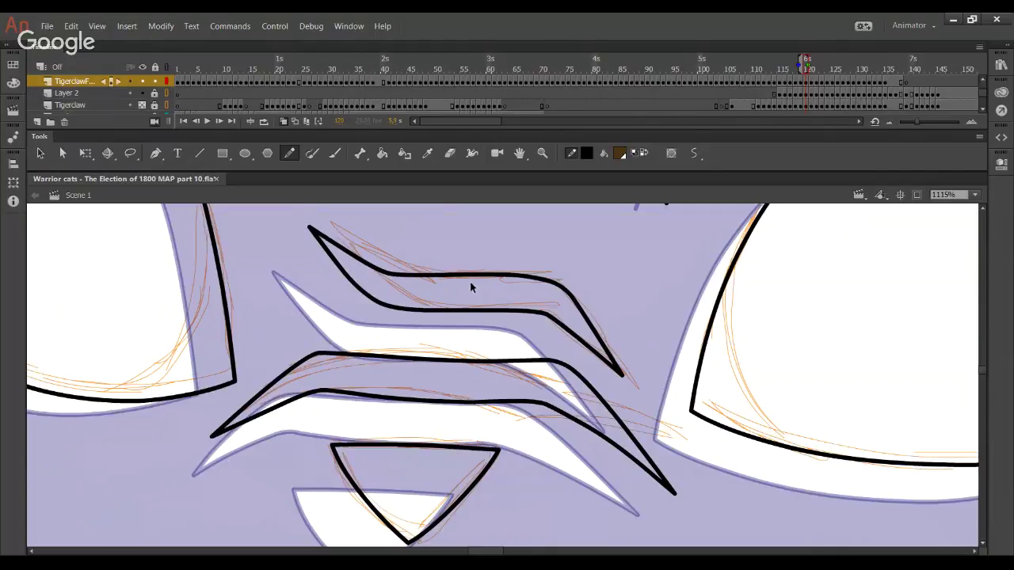
left_click_drag(512, 280, 545, 286)
key("ctrl+z")
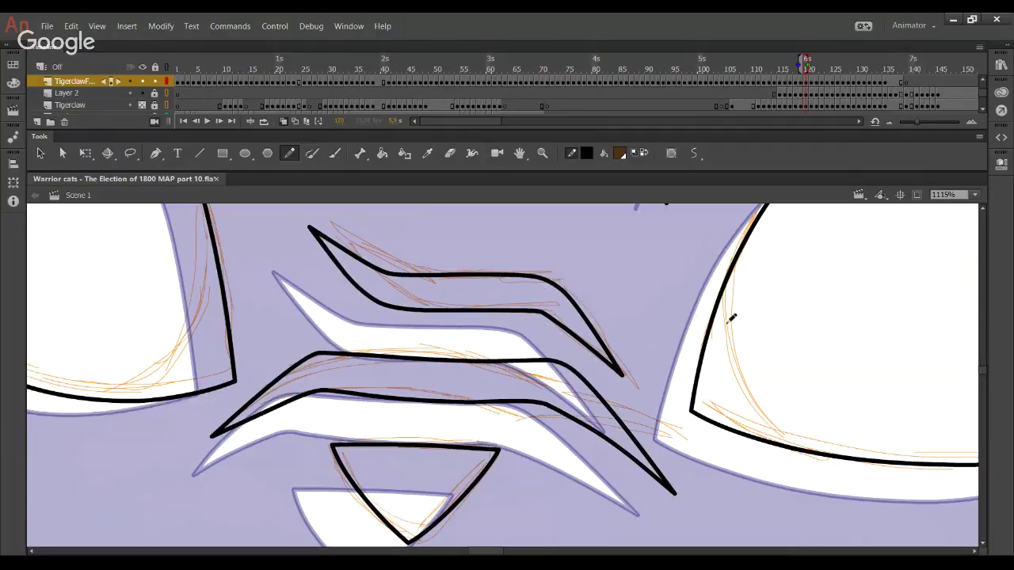
Nudge the whole topmost nose wrinkle outline slightly down and to the right
left_click(523, 317, "ctrl")
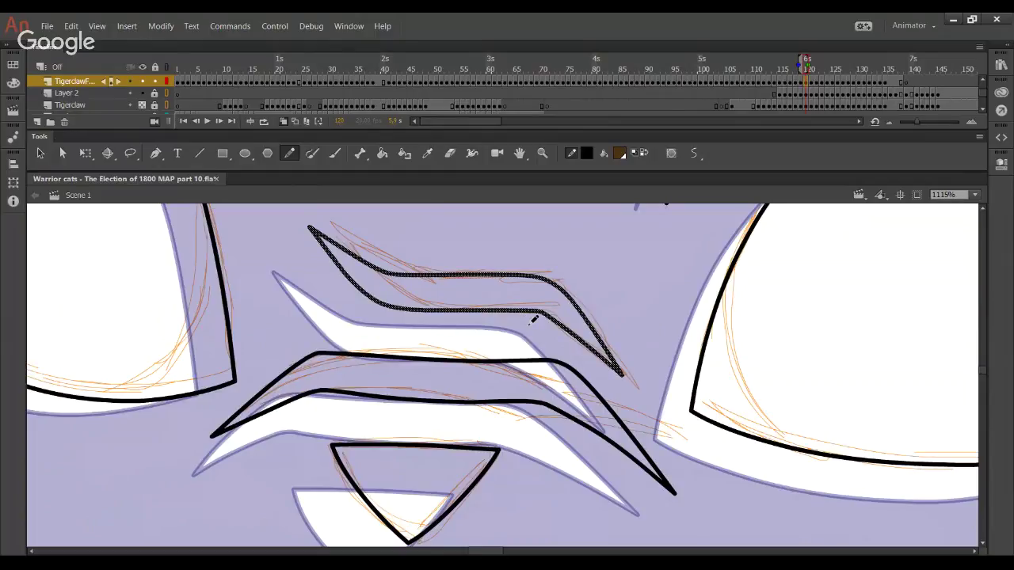
key("Down")
key("Down")
key("Down")
key("Down")
key("Down")
key("Right")
key("Right")
key("Right")
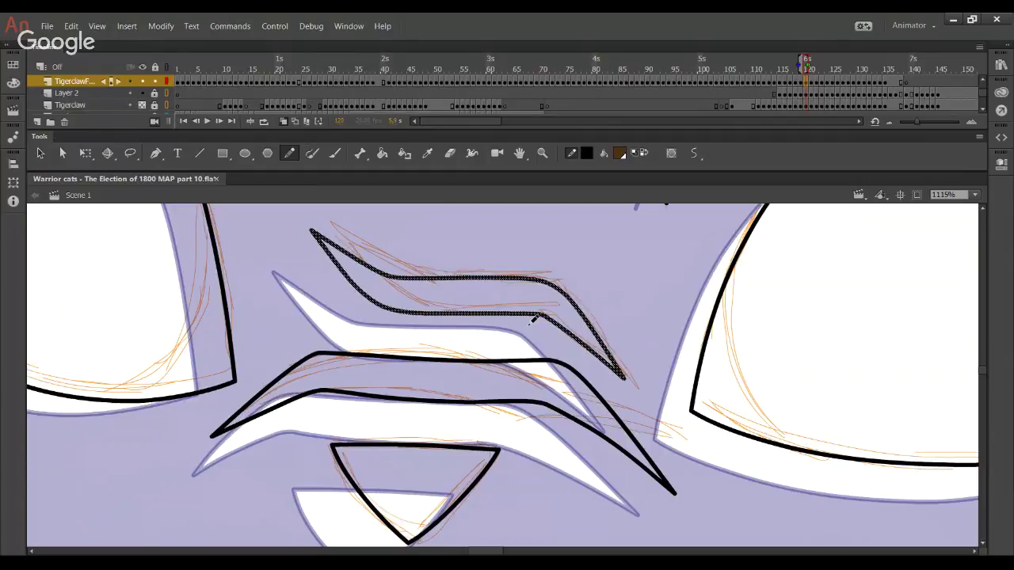
left_click(710, 495, "ctrl")
Fill the uncoloured face, ear and fur areas with dark brown using the Paint Bucket
left_click(975, 195)
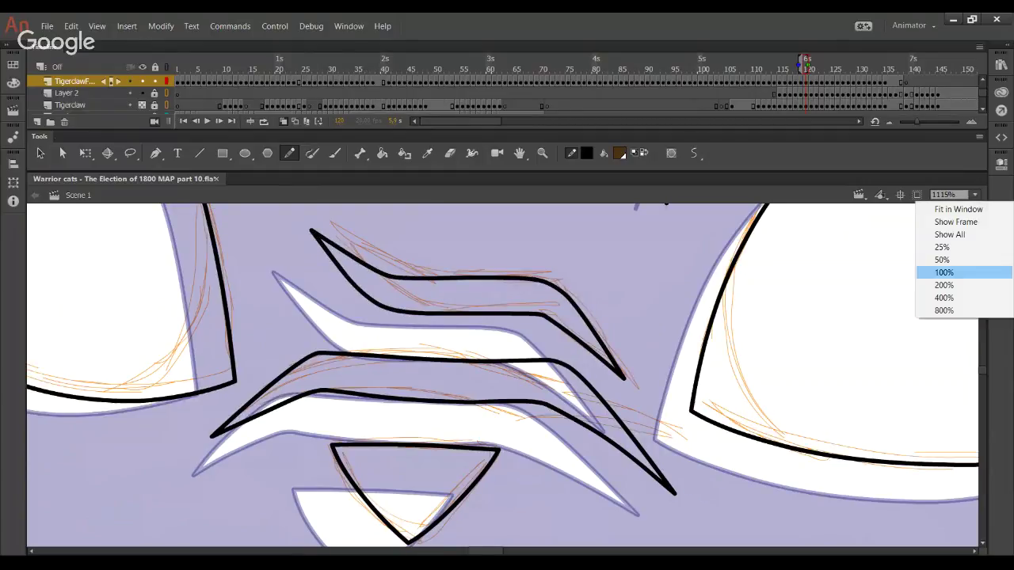
left_click(943, 274)
left_click(974, 194)
left_click(942, 283)
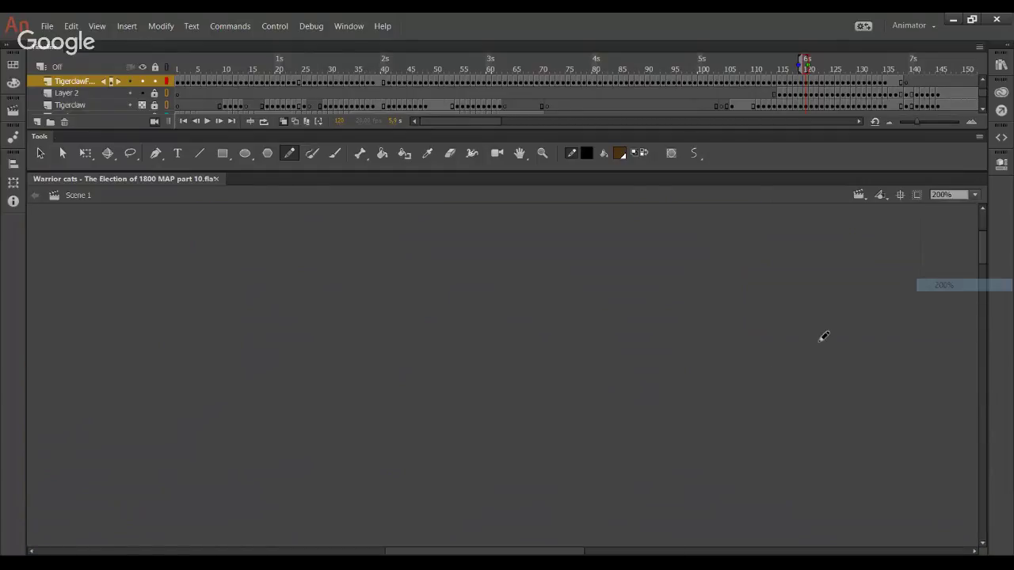
left_click_drag(625, 436, 616, 281)
left_click_drag(617, 477, 621, 284)
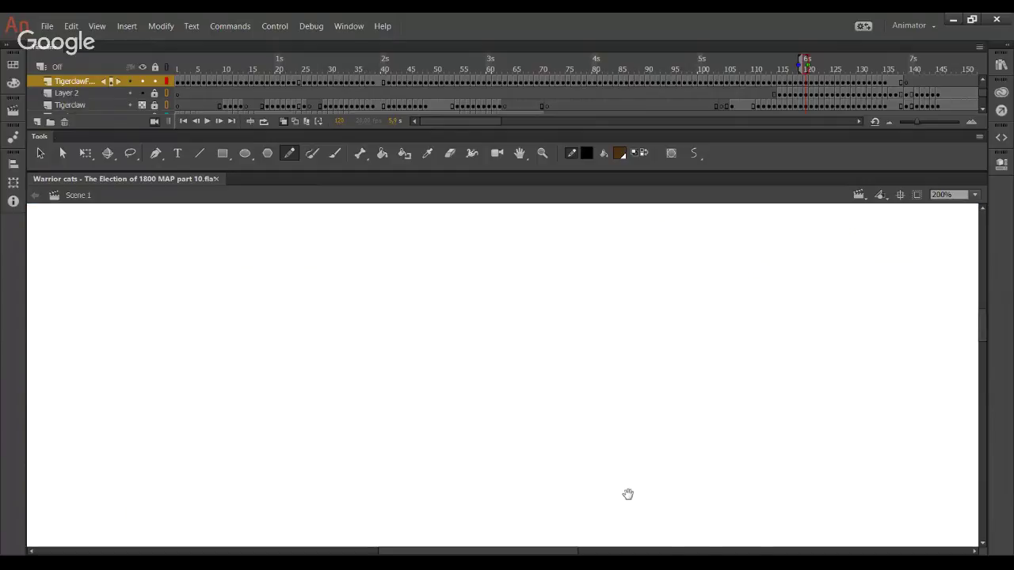
left_click_drag(627, 493, 602, 283)
left_click_drag(606, 448, 606, 268)
left_click_drag(559, 398, 575, 366)
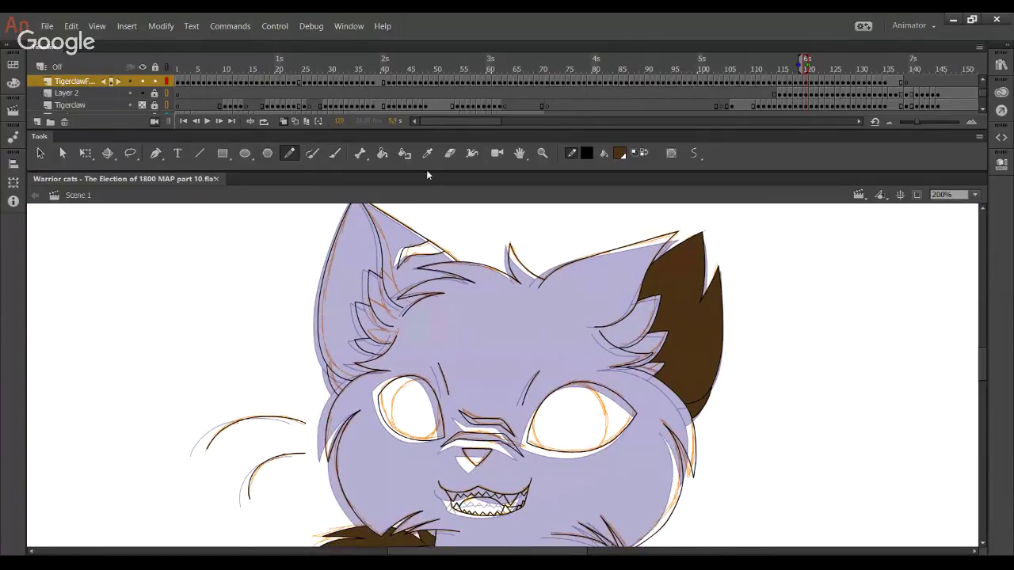
left_click(381, 157)
left_click(361, 339)
left_click(352, 364)
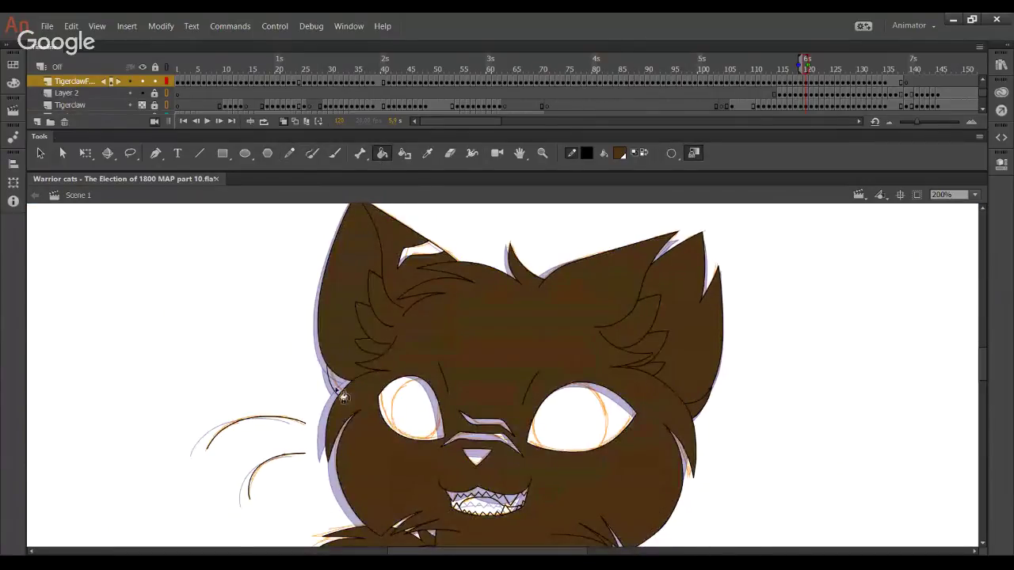
left_click_drag(583, 511, 586, 298)
left_click_drag(647, 542, 606, 400)
mouse_move(584, 539)
left_mouse_down()
mouse_move(575, 326)
mouse_move(580, 539)
left_mouse_up()
left_click_drag(552, 208, 533, 355)
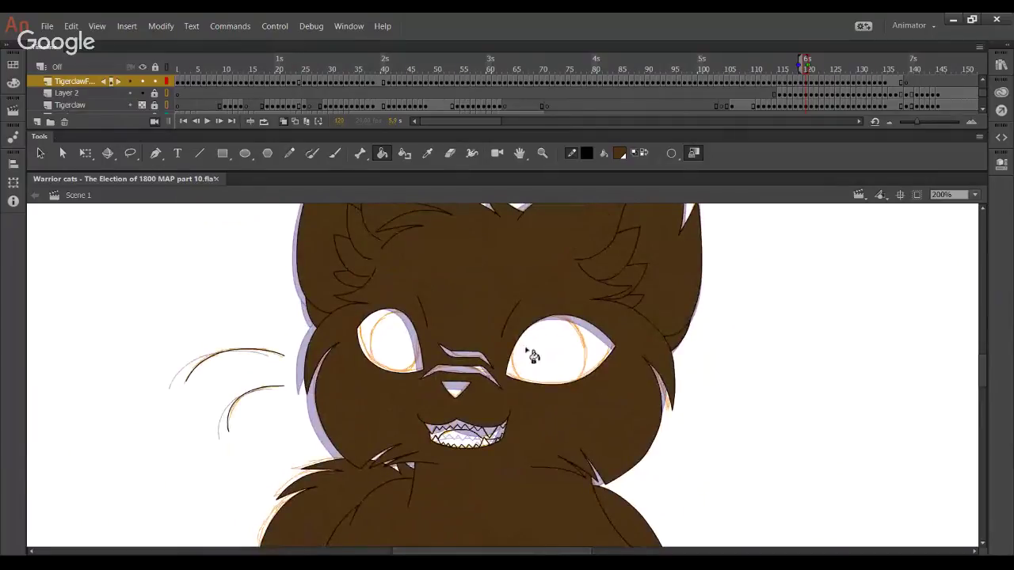
Switch back to the Pencil tool and go to frame 121 to ink its body lines
left_click(292, 155)
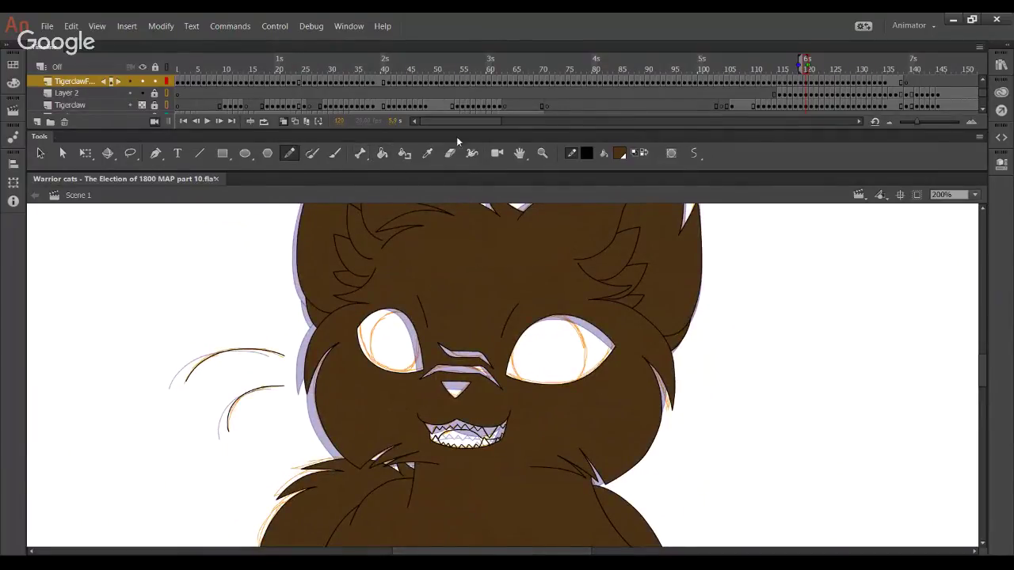
left_click_drag(455, 122, 536, 121)
mouse_move(580, 70)
left_mouse_down()
mouse_move(606, 79)
mouse_move(574, 83)
mouse_move(635, 82)
mouse_move(584, 81)
mouse_move(614, 84)
left_mouse_up()
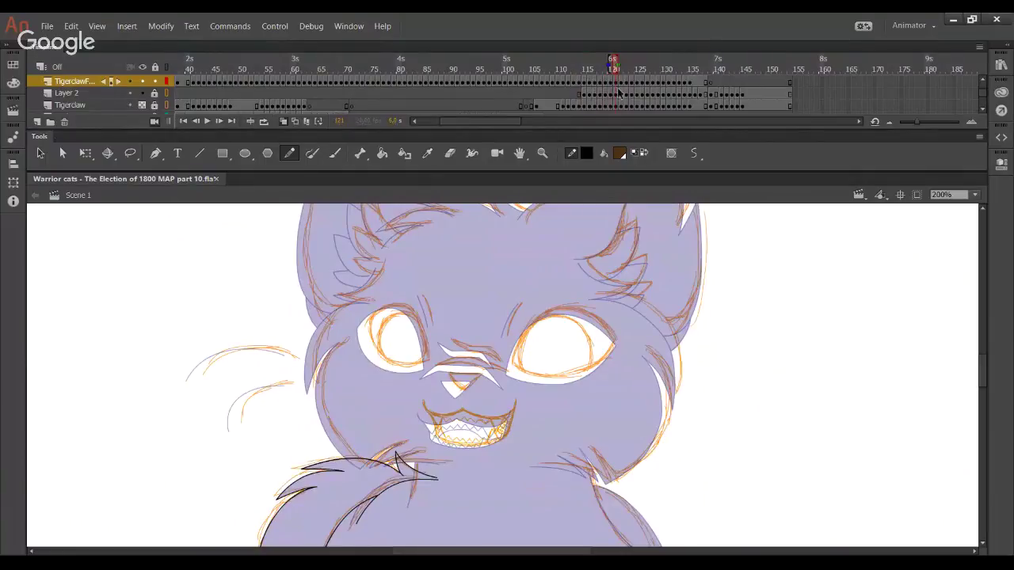
left_click_drag(492, 356, 468, 229)
left_click_drag(388, 421, 418, 285)
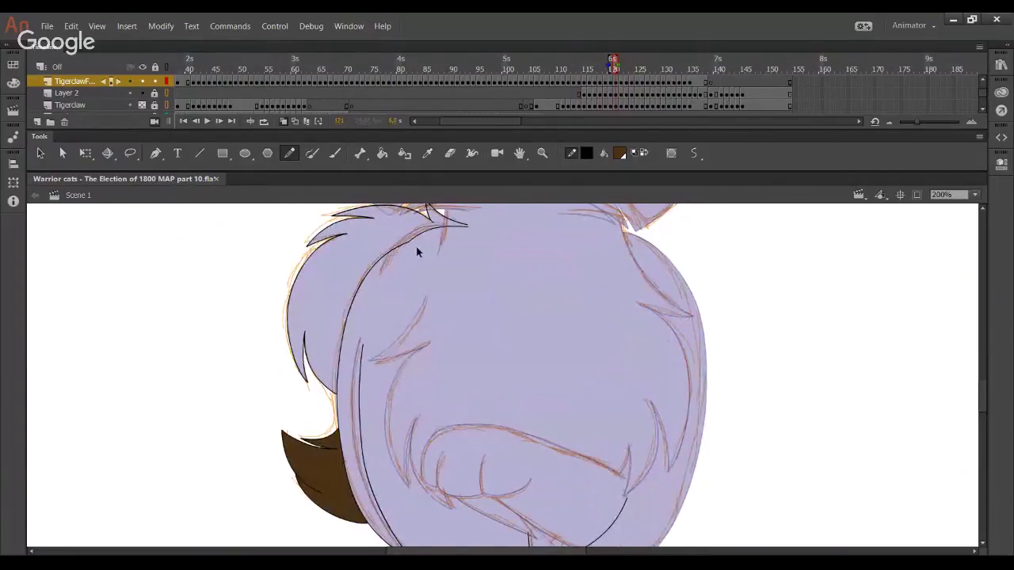
Undo the last pencil stroke drawn on Tigerclaw's body
key("ctrl+z")
mouse_move(408, 432)
left_mouse_down()
mouse_move(385, 312)
mouse_move(368, 419)
left_mouse_up()
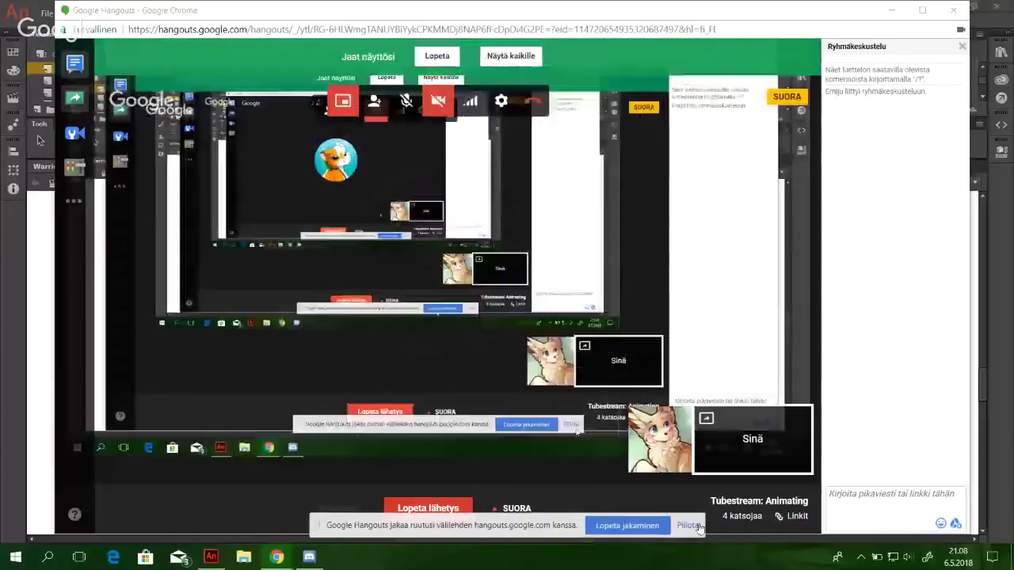
Hide the screen-sharing notification over the Hangouts window and return to the Animate drawing
left_click(699, 527)
left_click(1, 445)
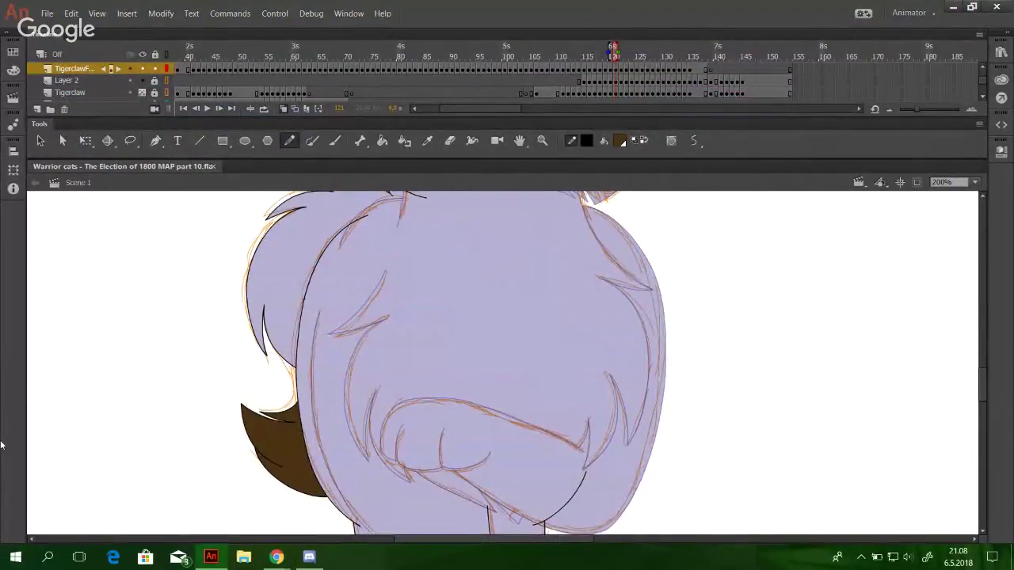
Test the movie to review the animation, and close the playback window
key("ctrl+Return")
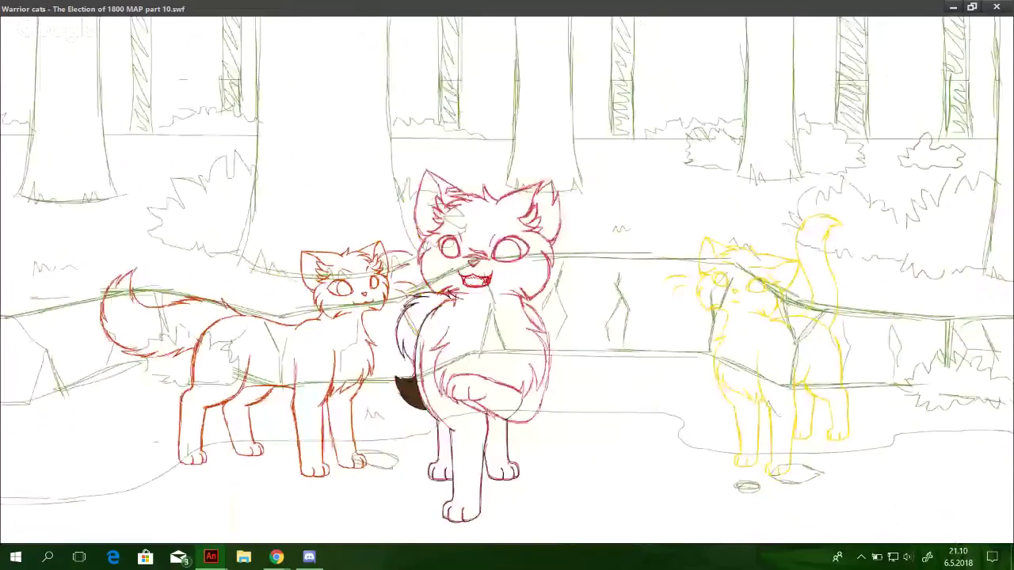
left_click(997, 6)
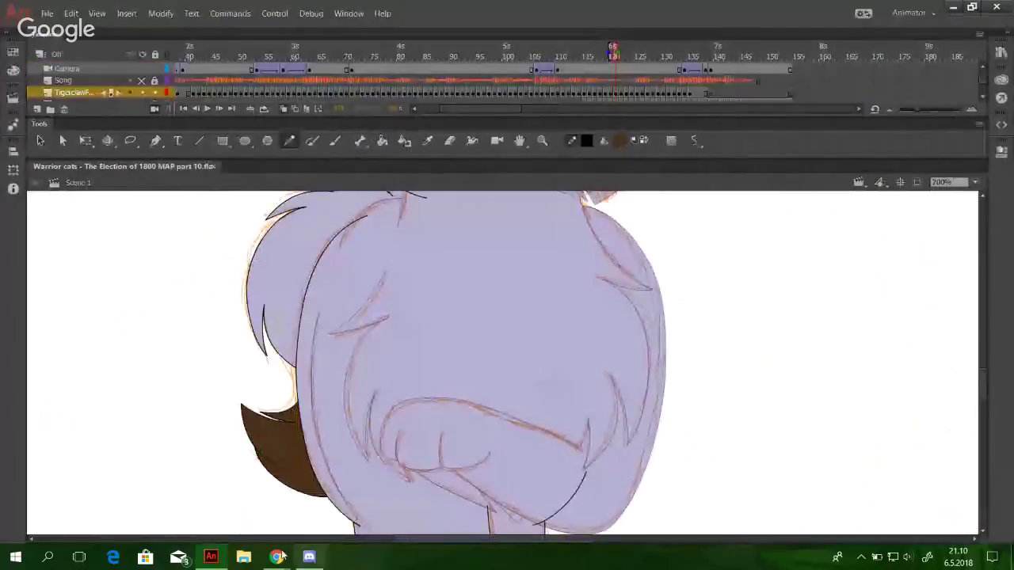
Switch to the Google Hangouts window in Chrome and stop sharing the screen
mouse_move(276, 557)
left_click(283, 496)
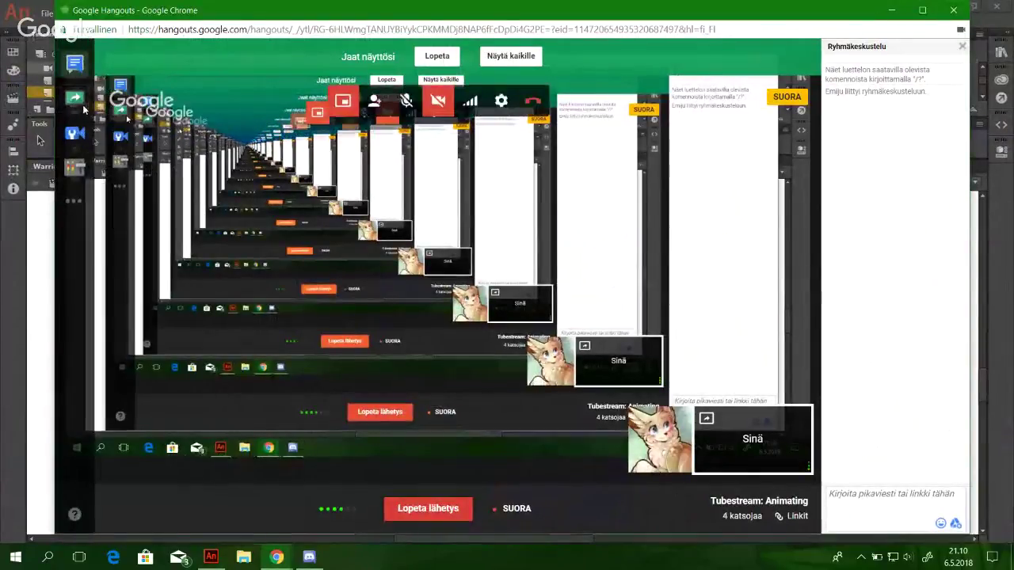
left_click(78, 101)
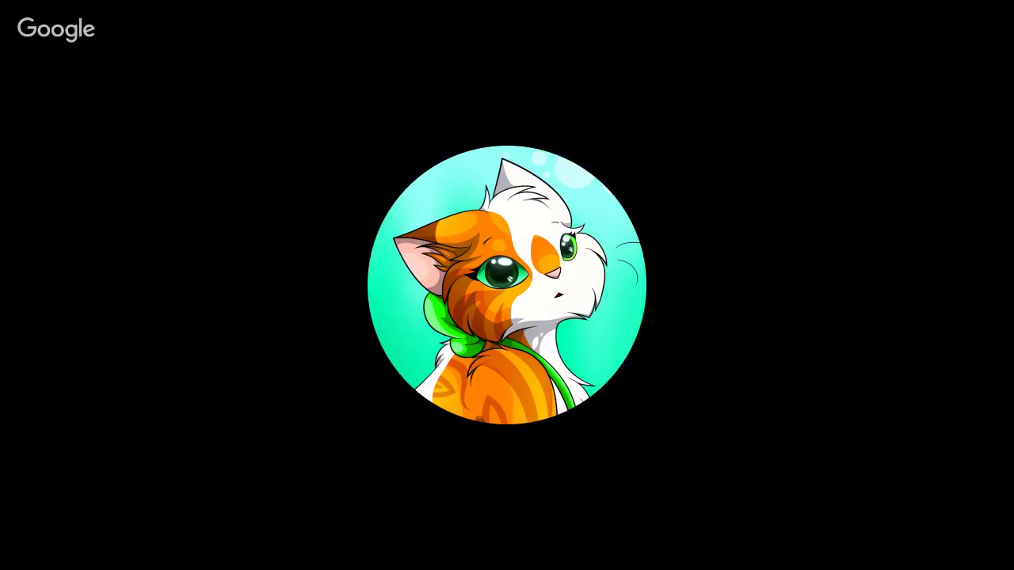